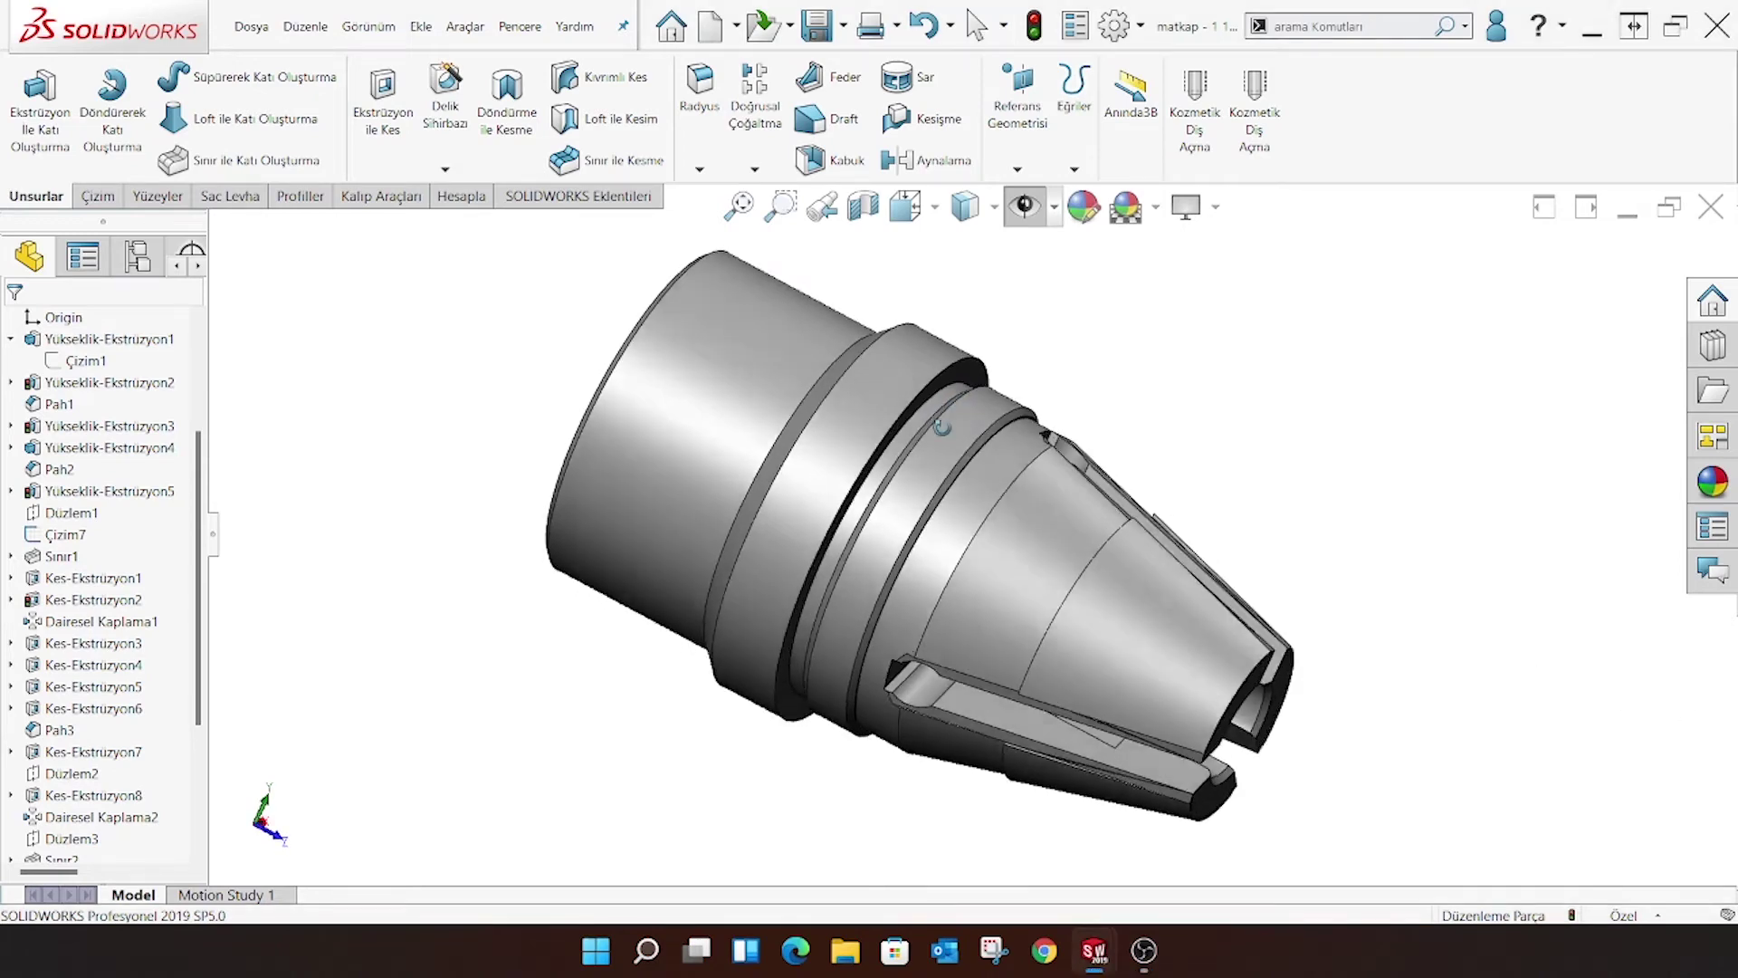
Orbit the finished collet, then close the part document with Ctrl+W
mouse_move(996, 375)
middle_down()
mouse_move(777, 344)
mouse_move(784, 311)
mouse_move(843, 303)
mouse_move(977, 457)
mouse_move(874, 404)
mouse_move(558, 486)
mouse_move(567, 362)
mouse_move(881, 280)
mouse_move(827, 555)
mouse_move(1075, 448)
mouse_move(896, 414)
mouse_move(869, 375)
mouse_move(834, 412)
middle_up()
key(ctrl+w)
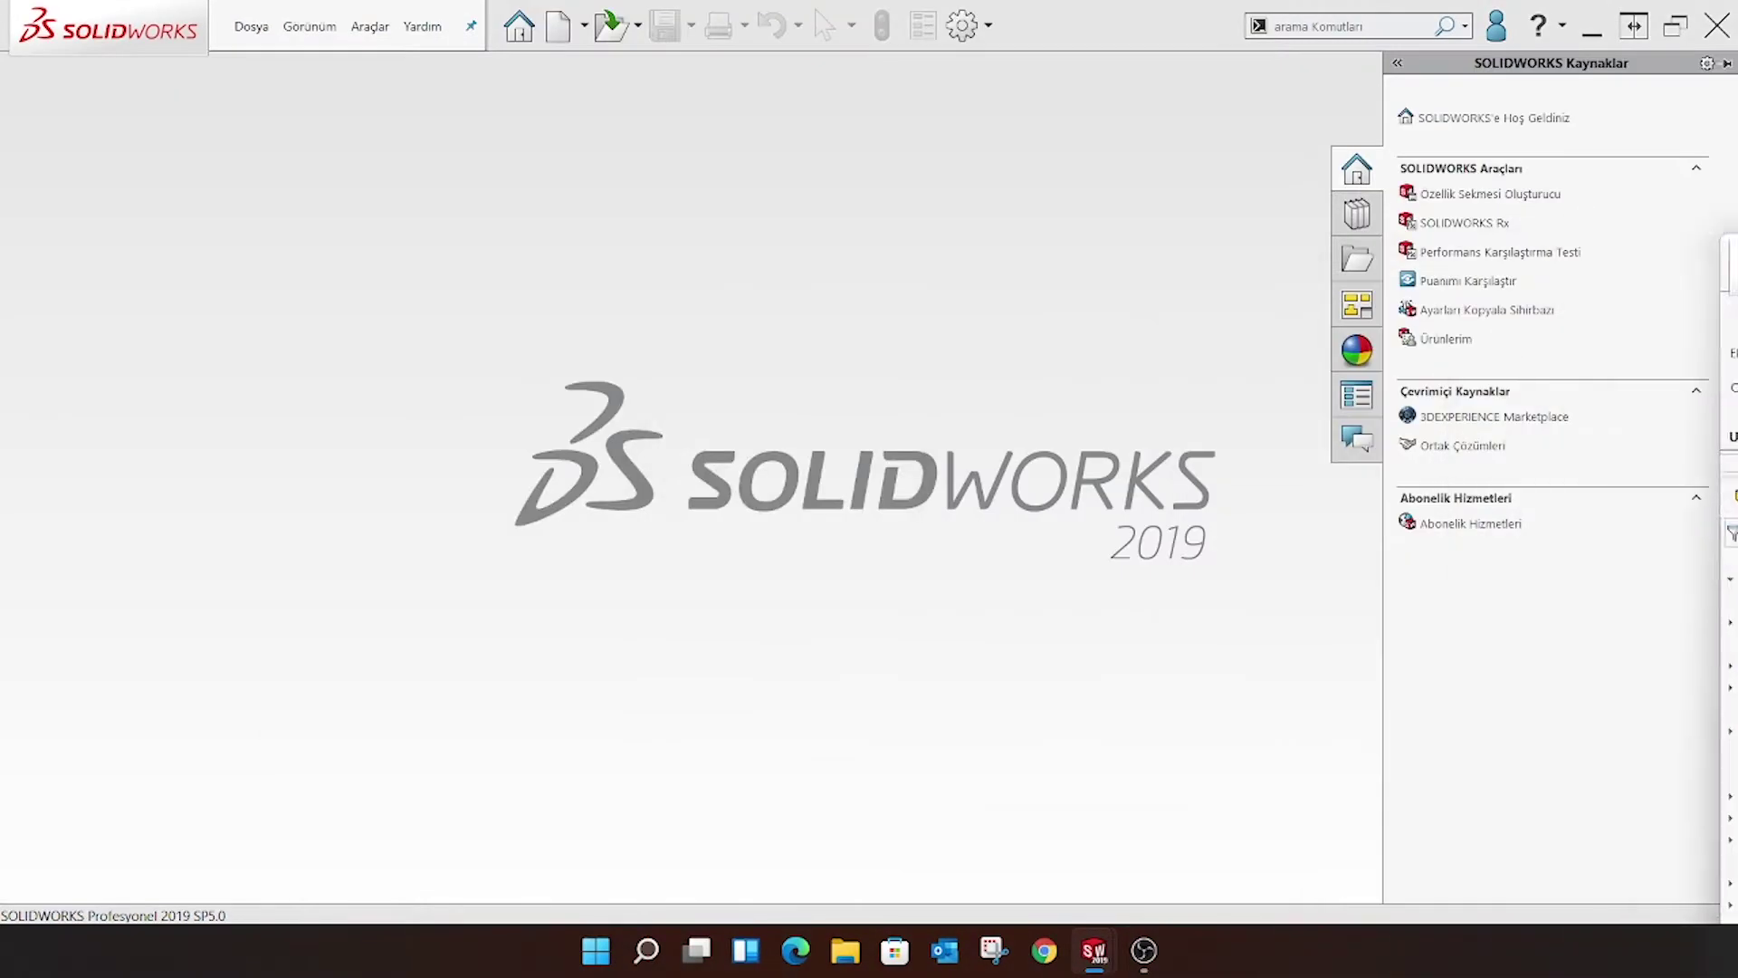
Create a new part from the part template and apply a plain white background scene
click(263, 29)
click(272, 62)
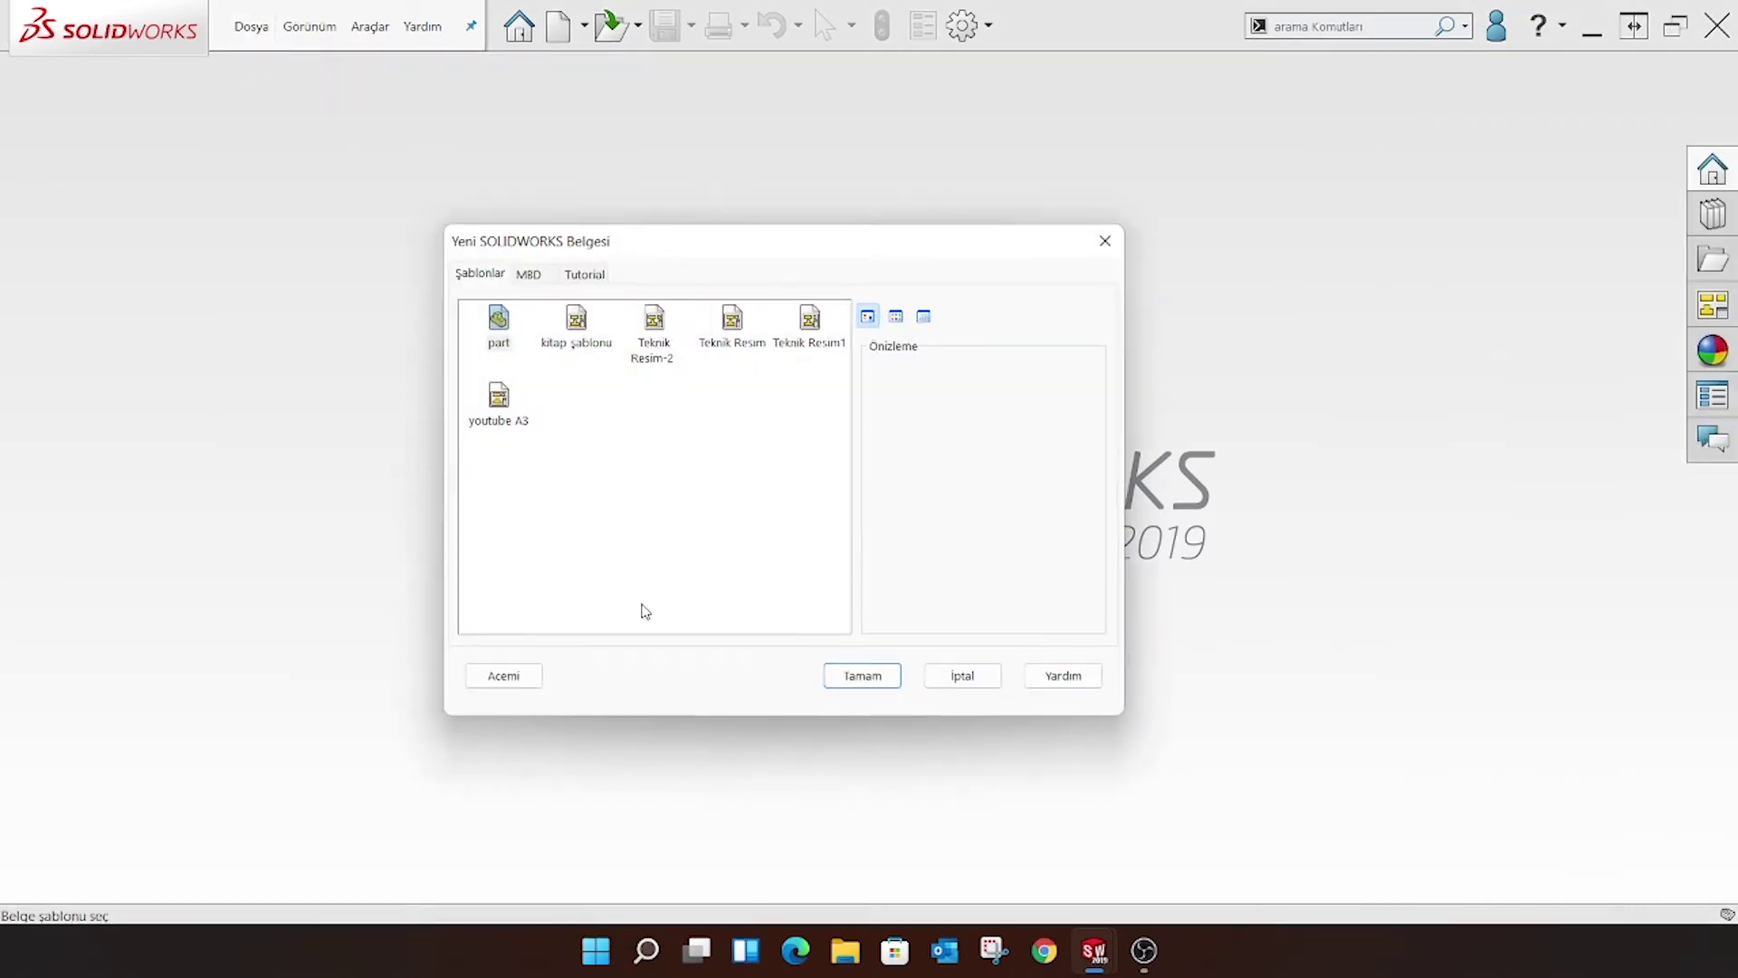
click(880, 678)
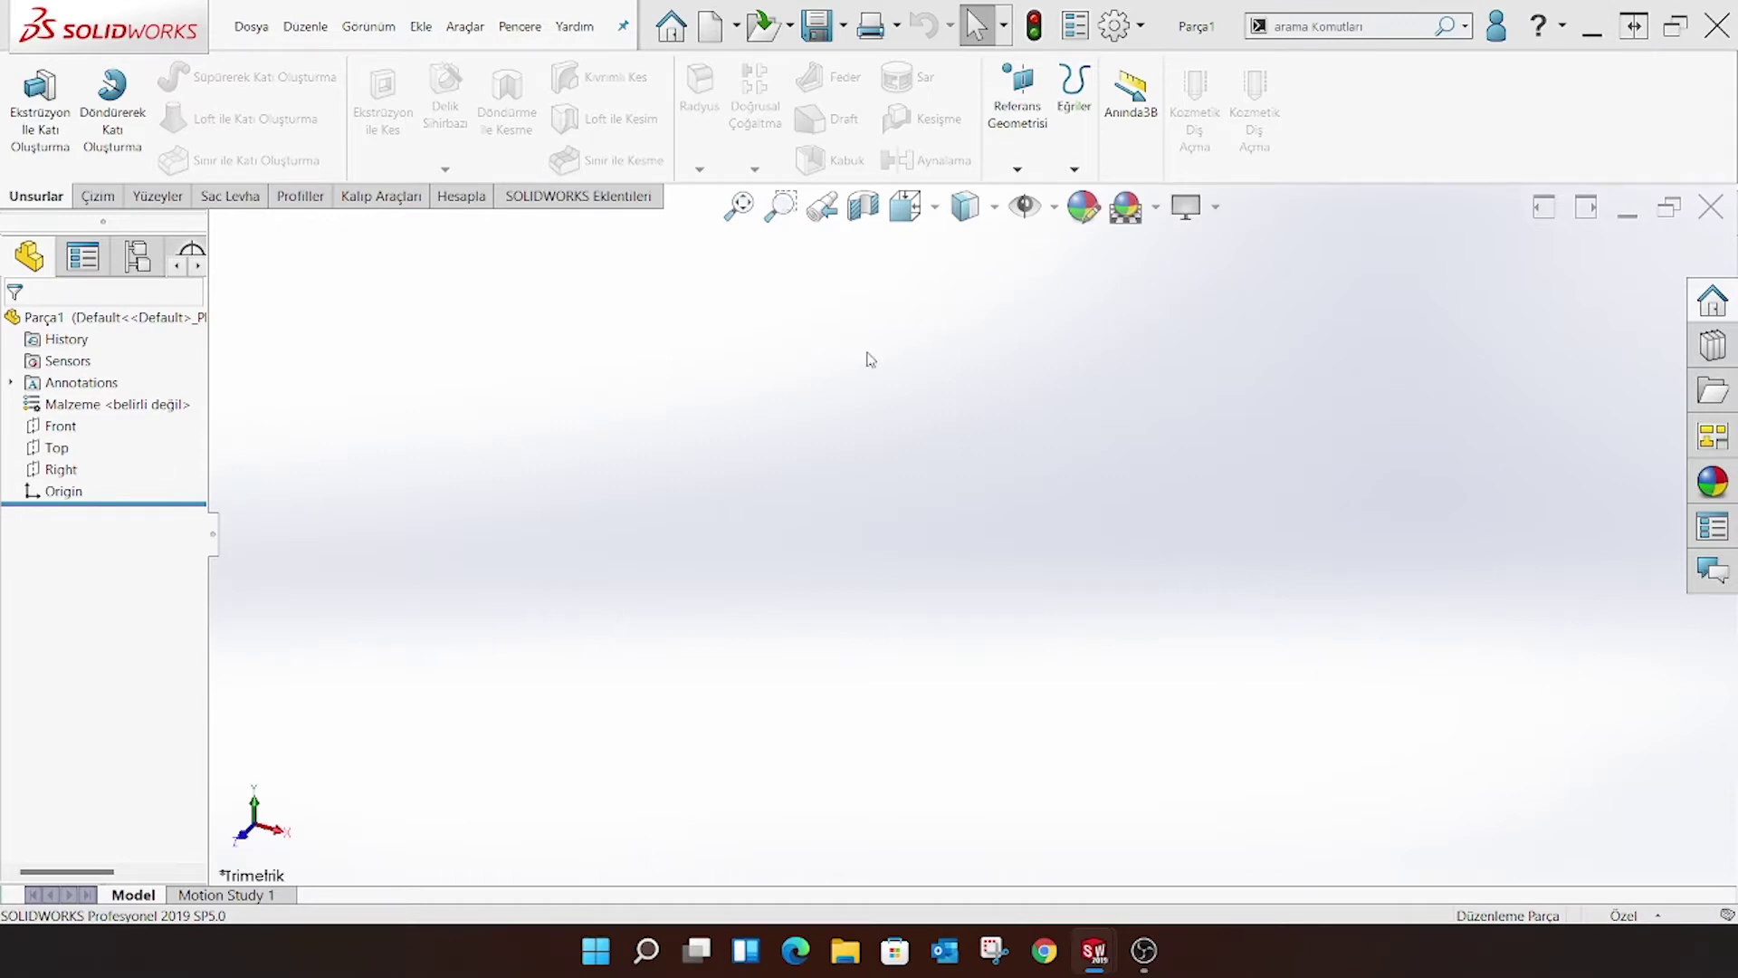
click(1156, 206)
click(1168, 264)
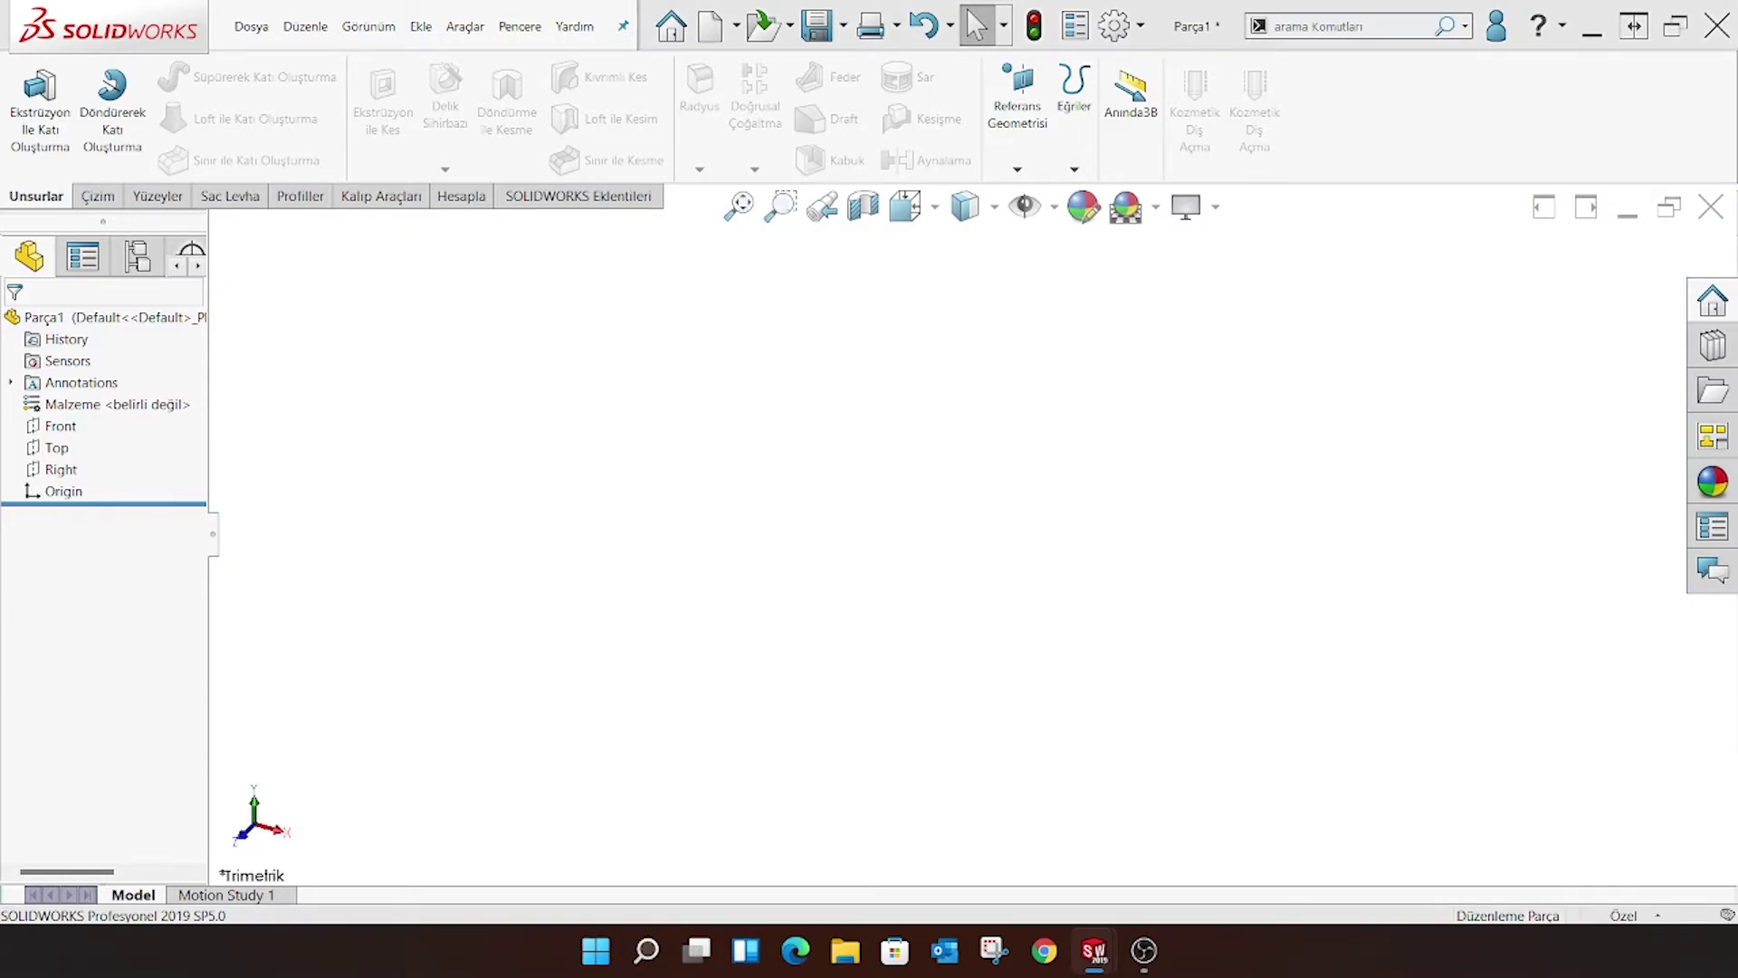
Sketch an origin-centred circle on the Front plane, dimensioned to Ø29.34 mm
click(56, 426)
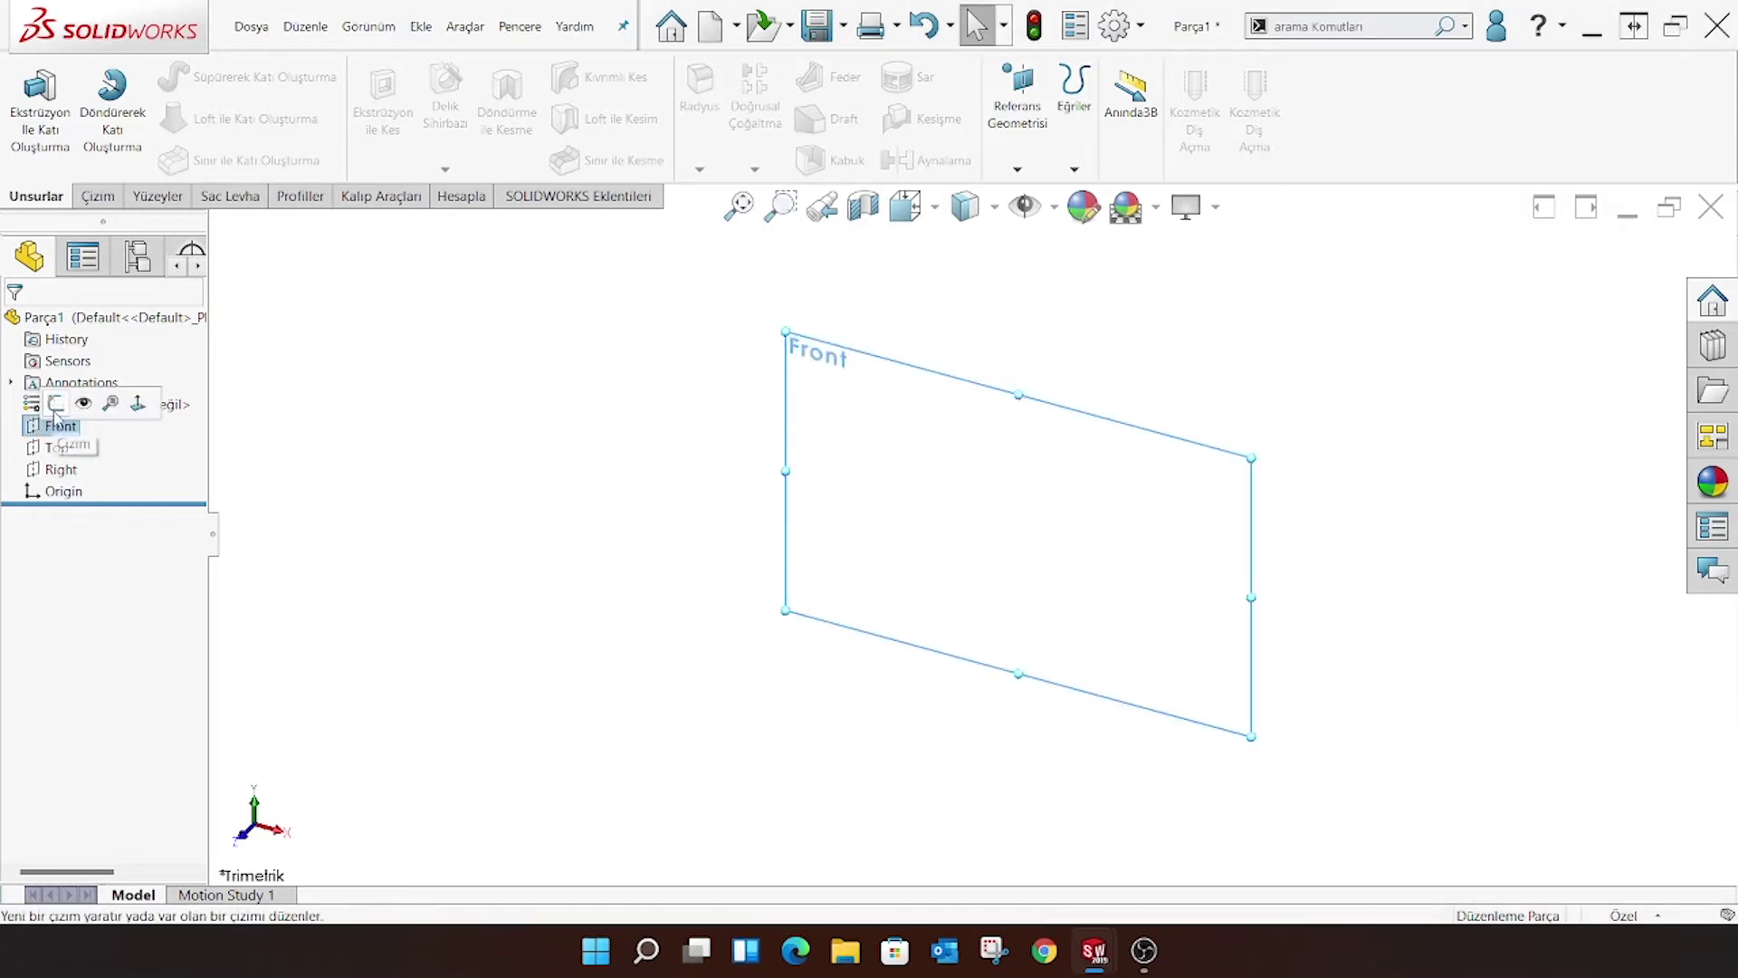
click(163, 160)
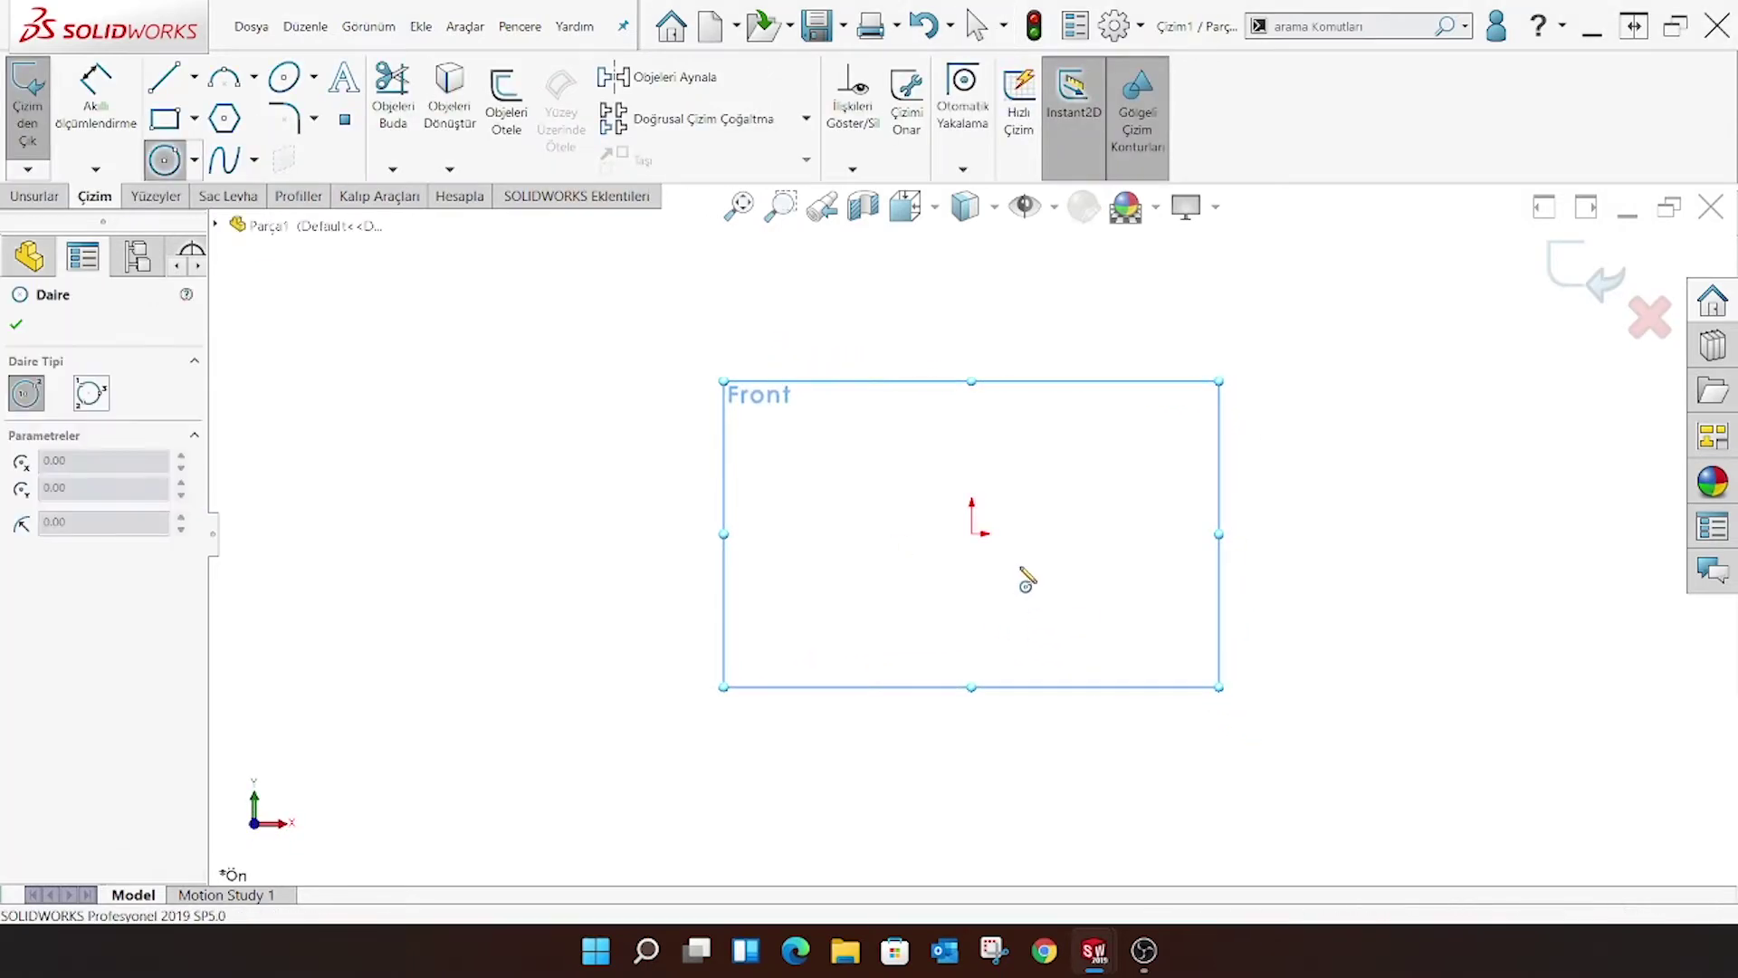
click(973, 535)
click(1040, 412)
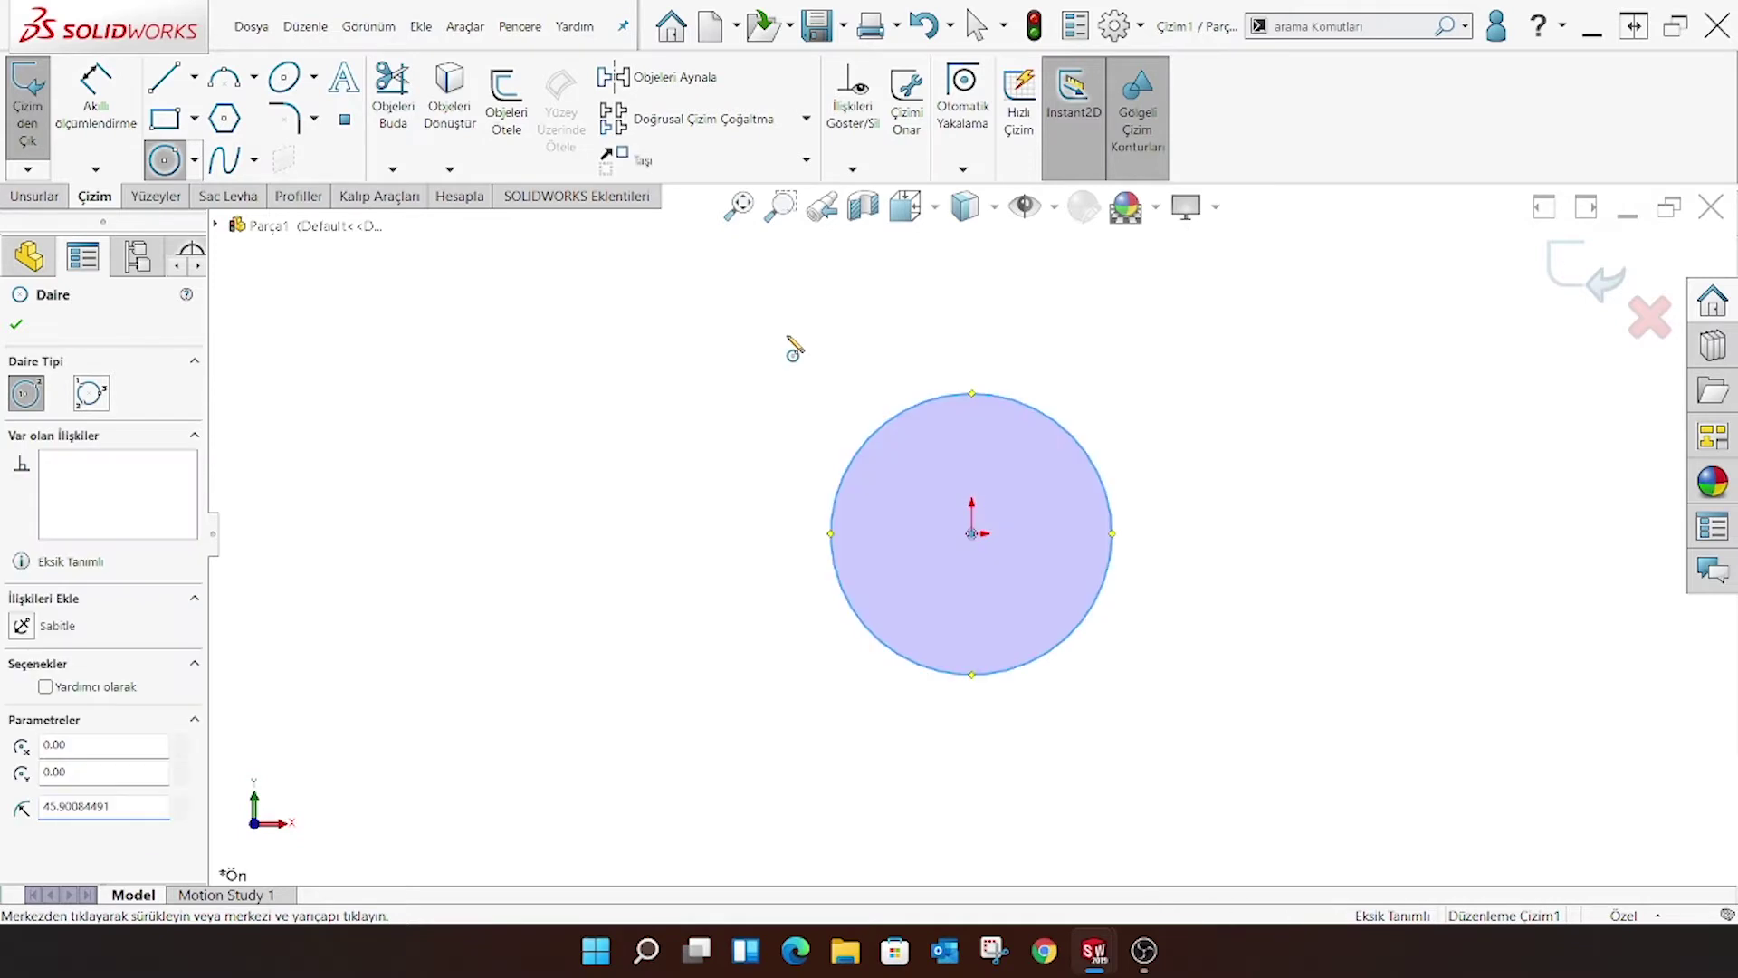
key(Escape)
click(118, 104)
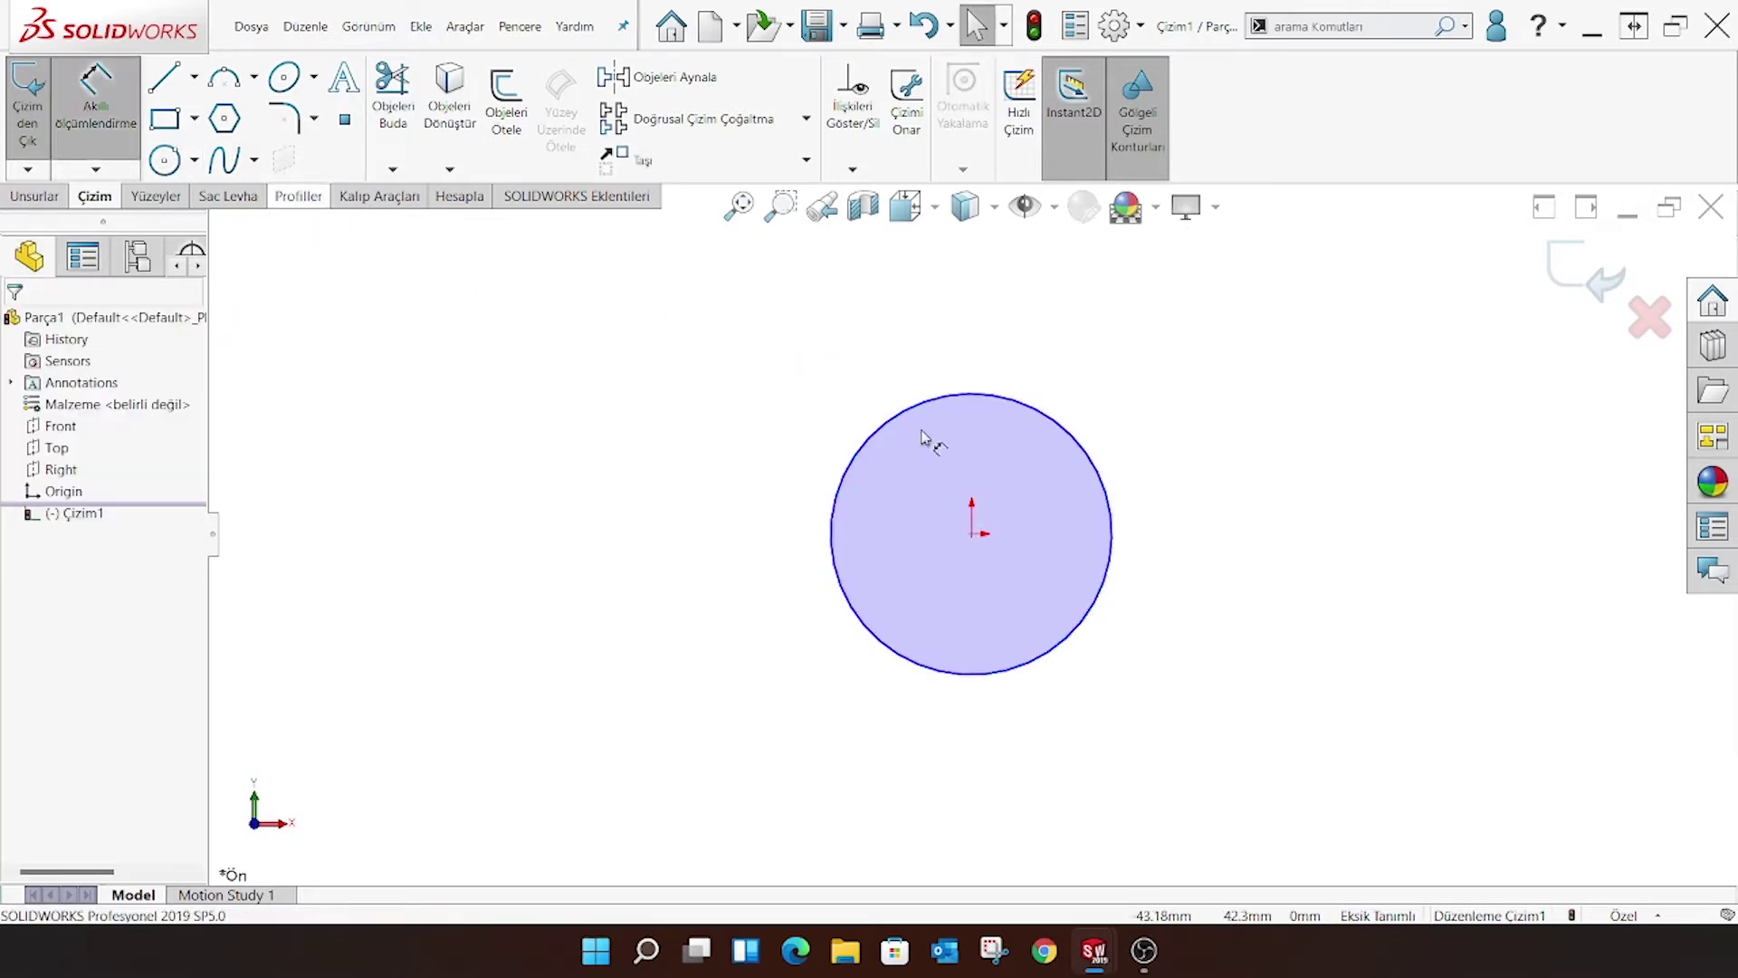
click(1010, 407)
click(1314, 398)
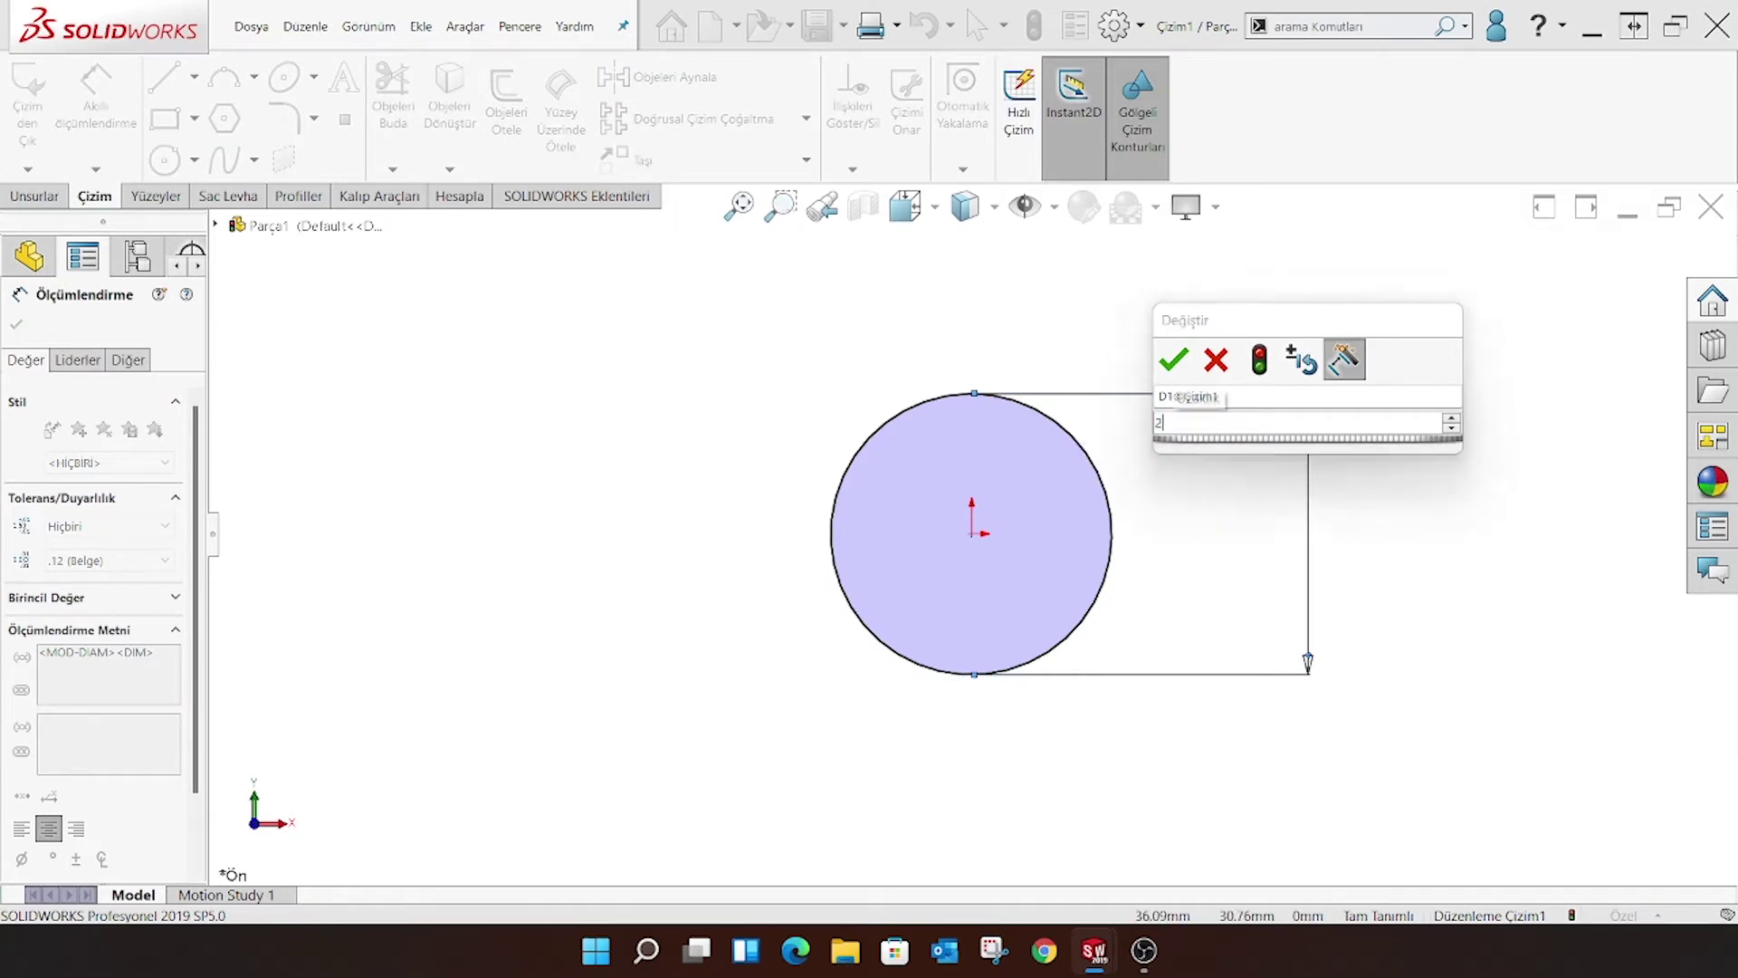
text(29)
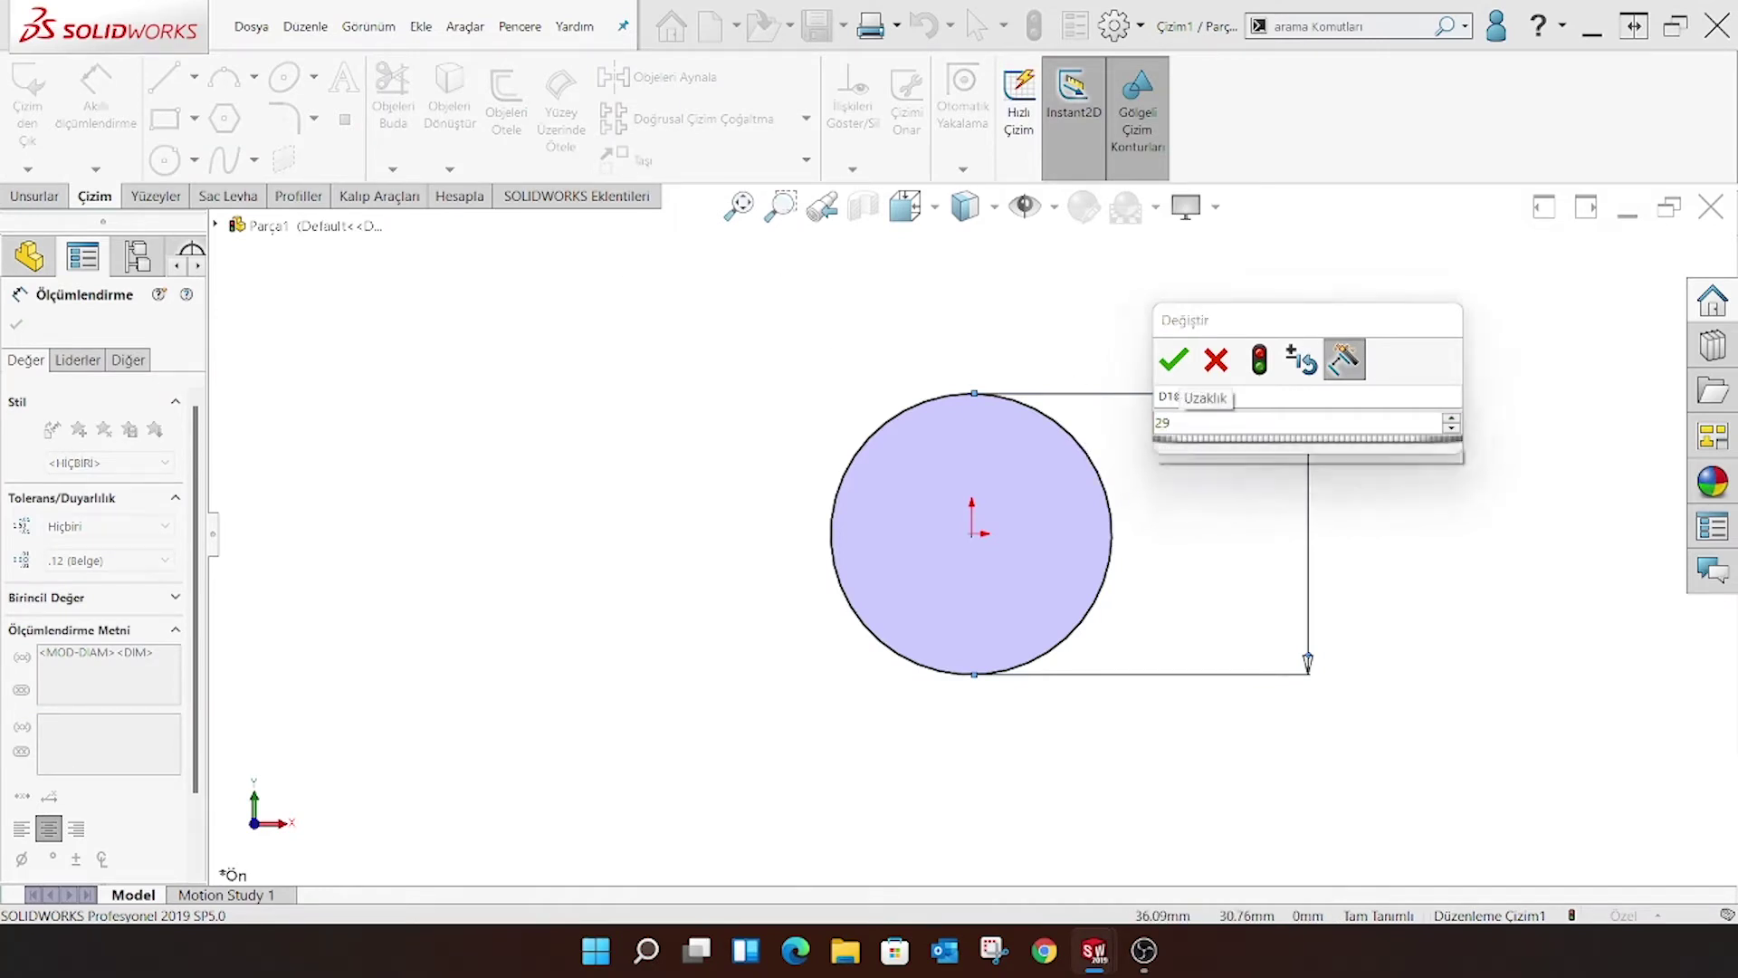
text(.34)
key(Return)
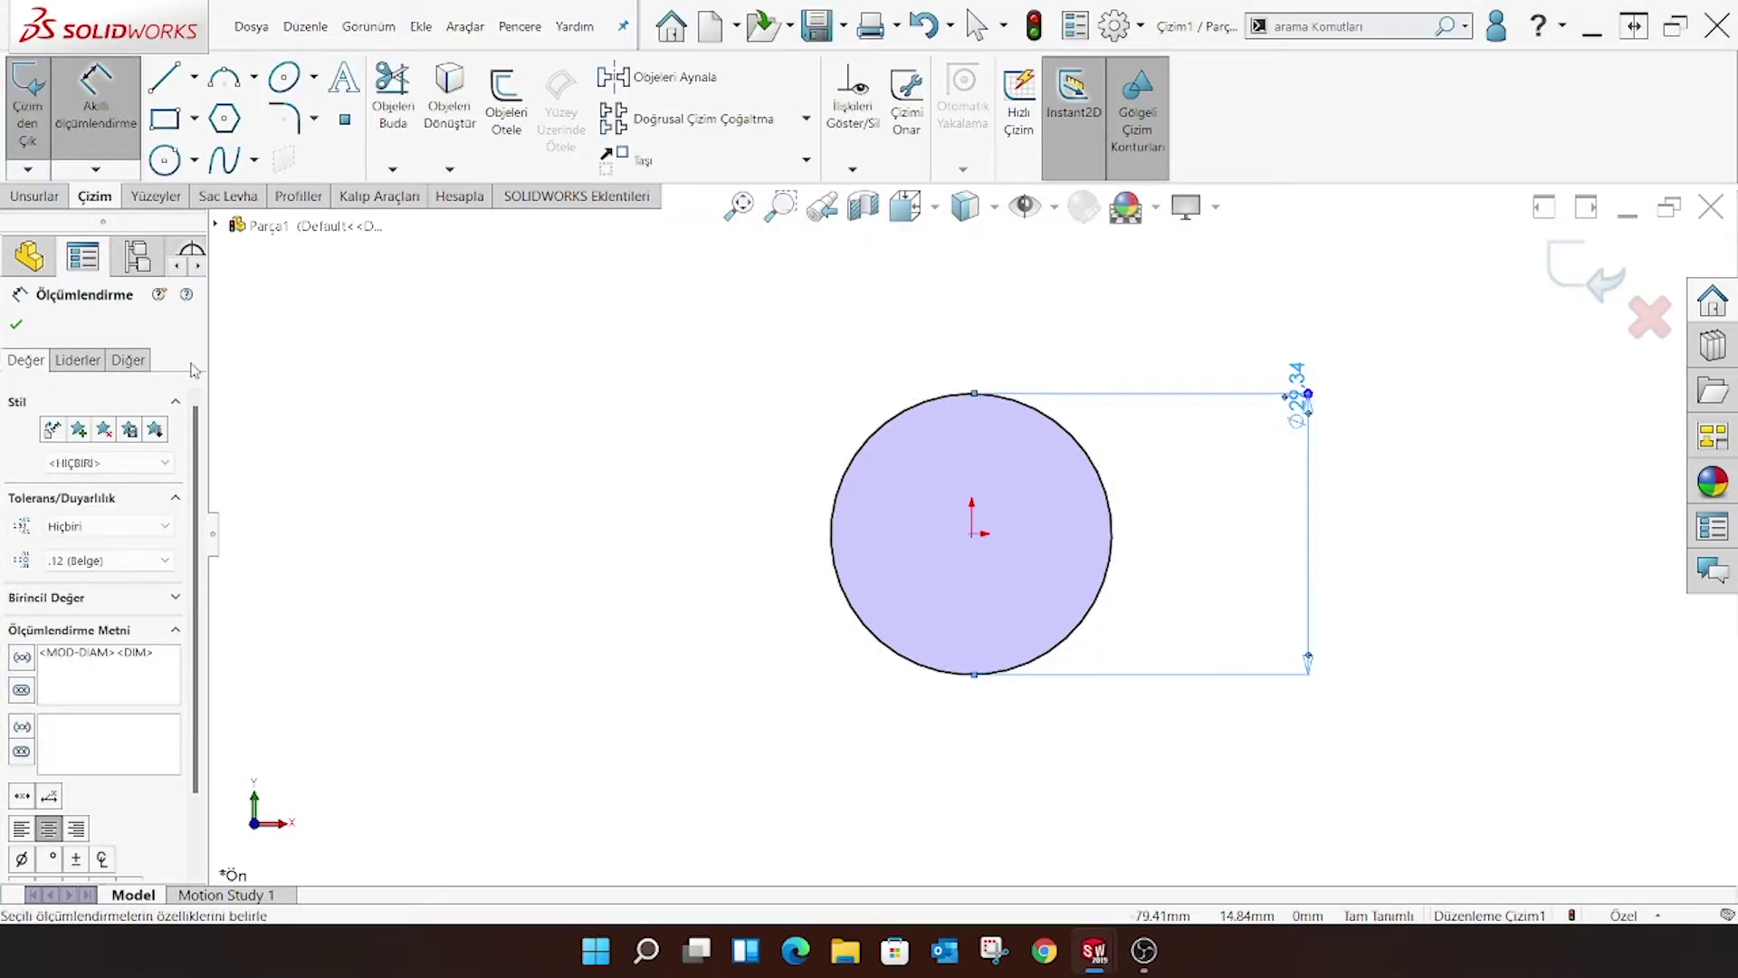
click(15, 323)
Extrude the circle Mid Plane to a depth of 17.33 mm
click(33, 196)
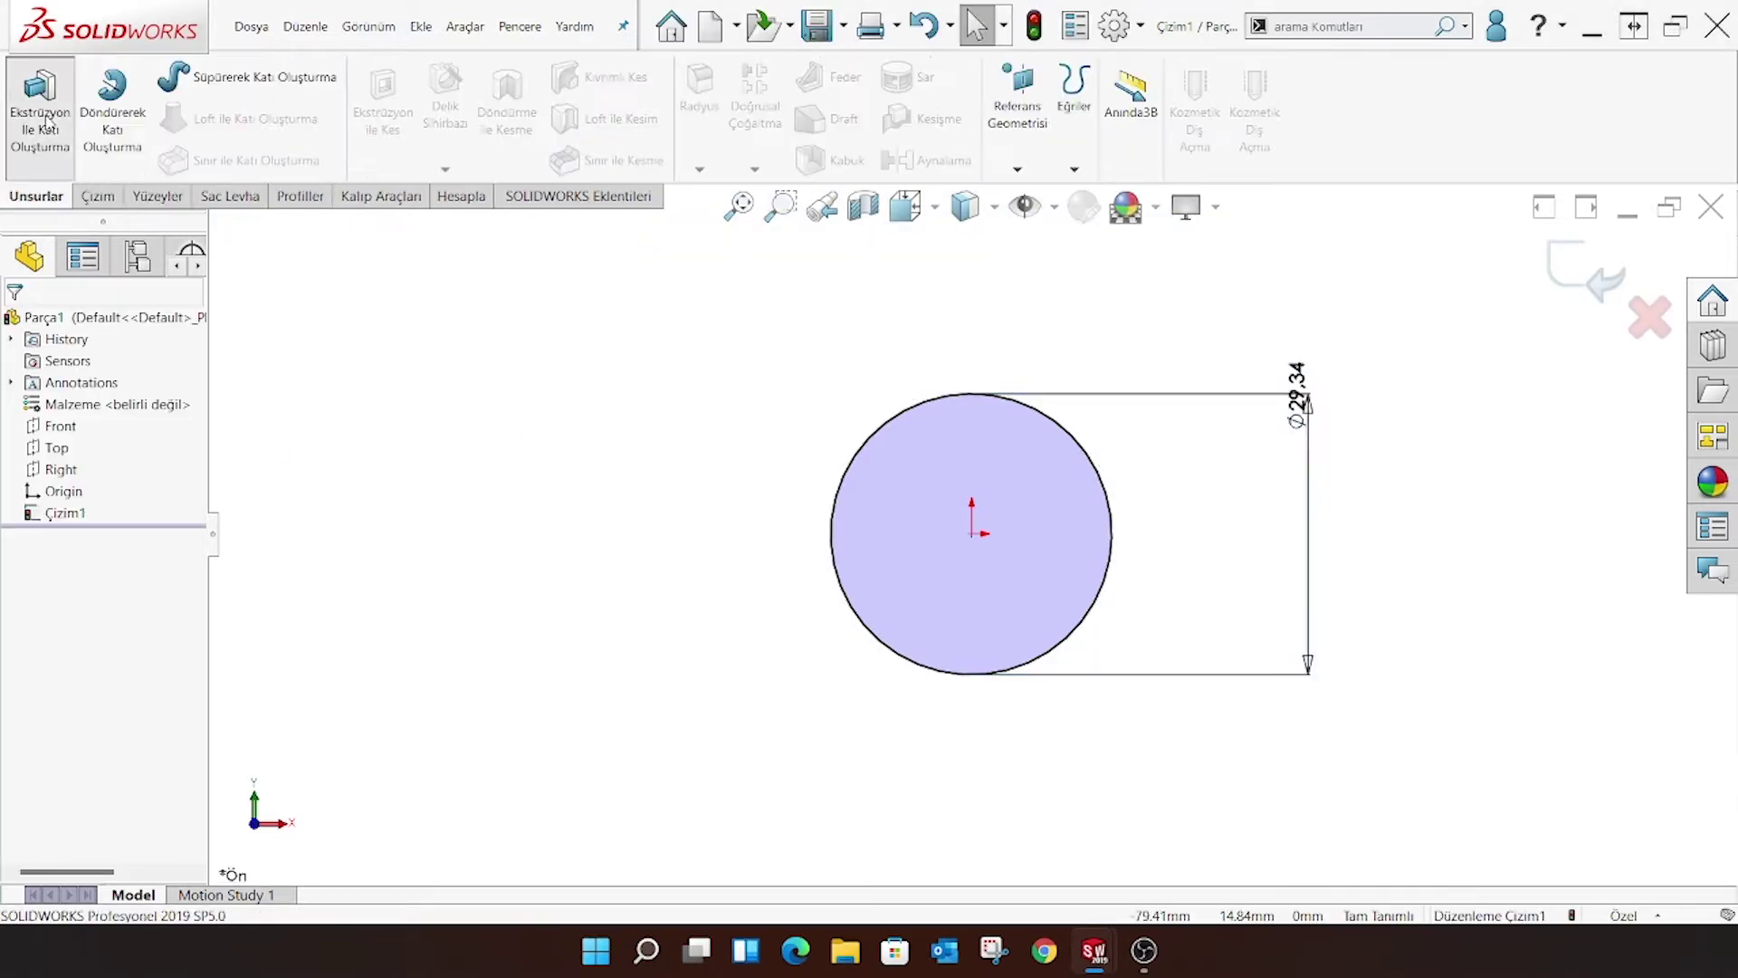
click(39, 109)
click(114, 450)
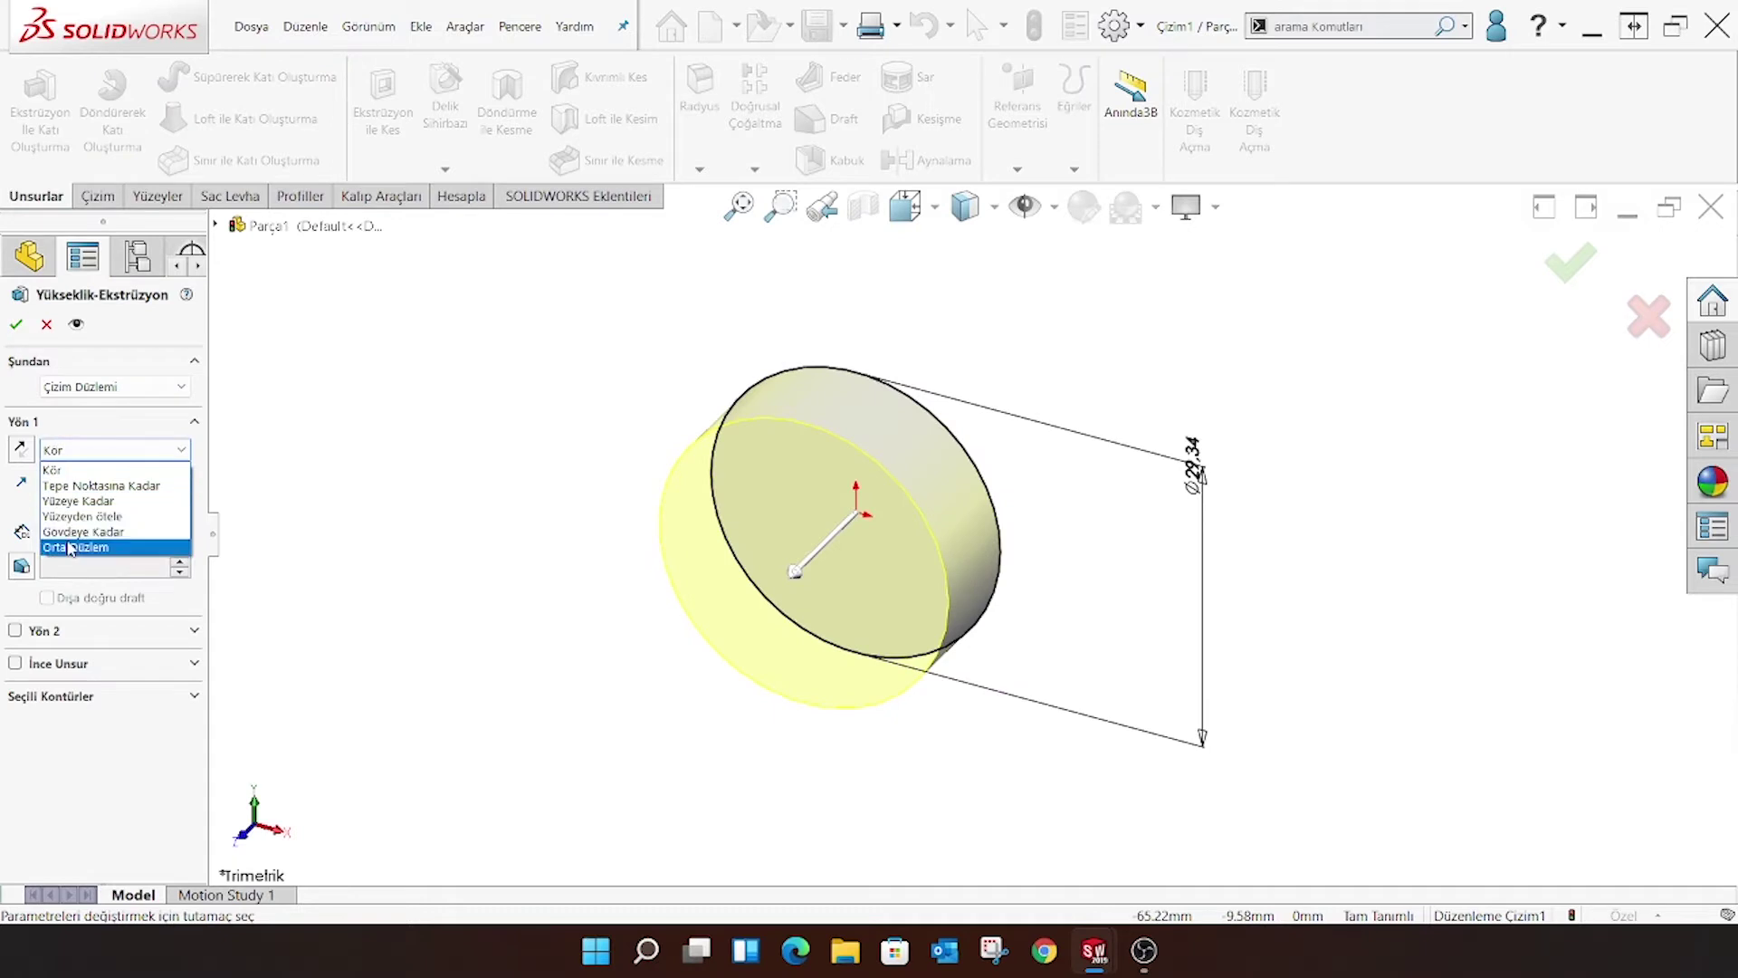
click(81, 543)
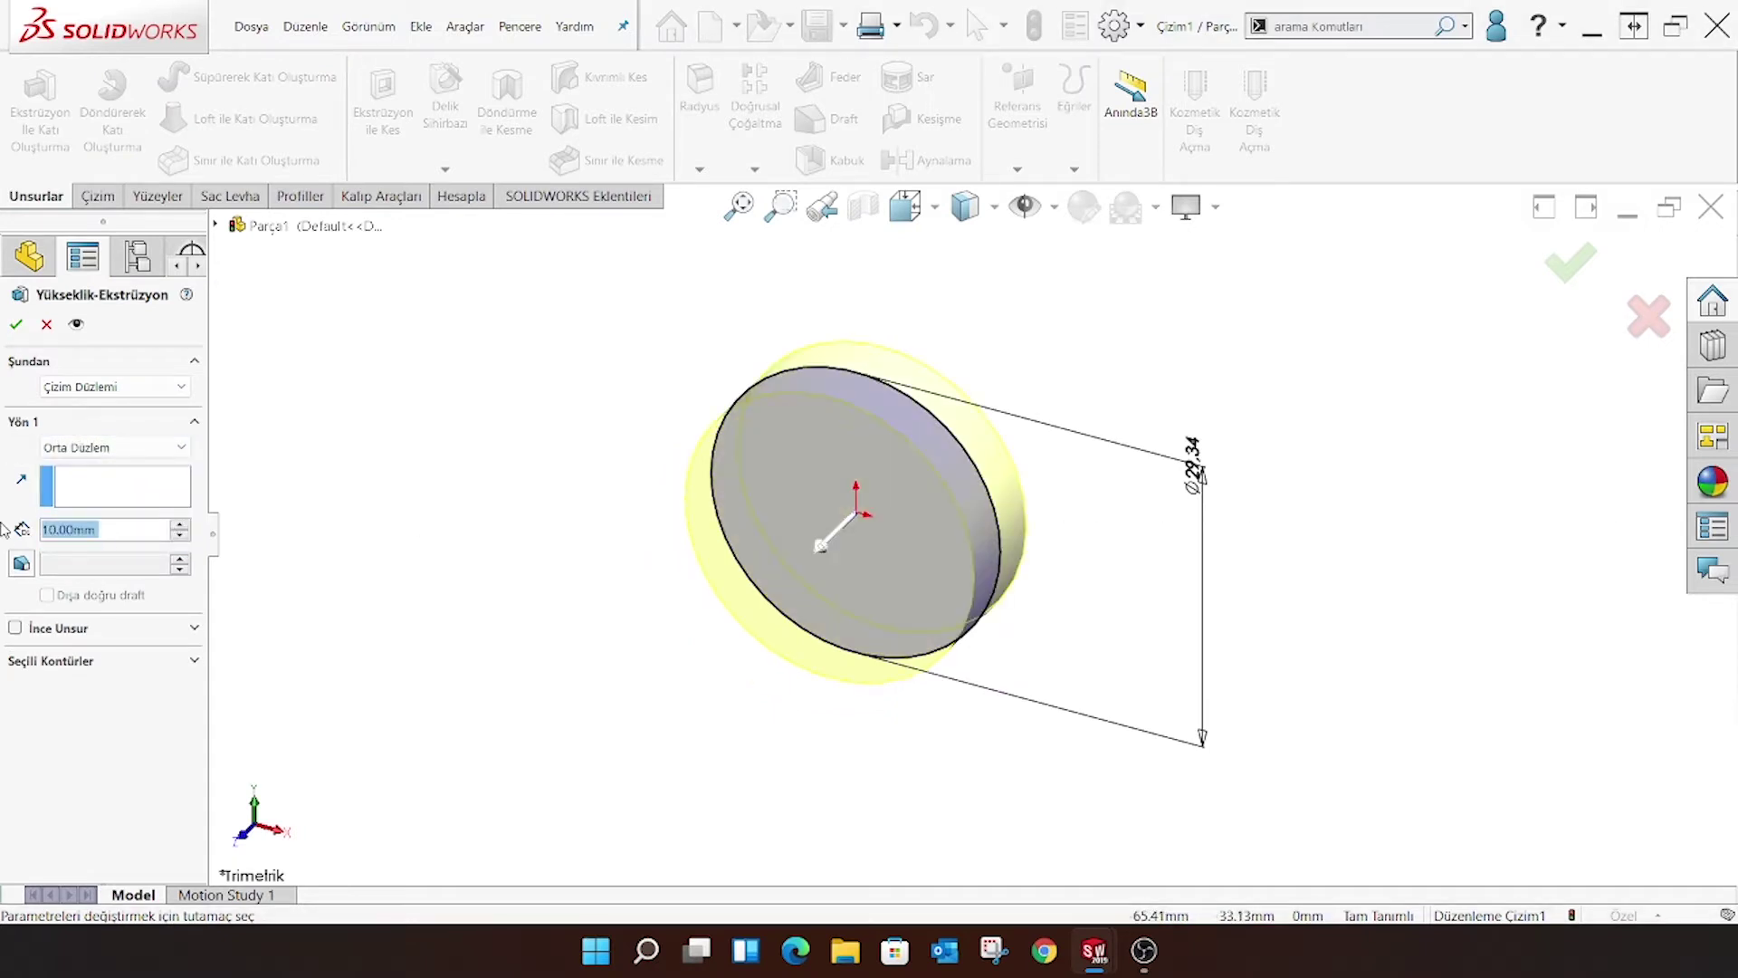
text(17.33)
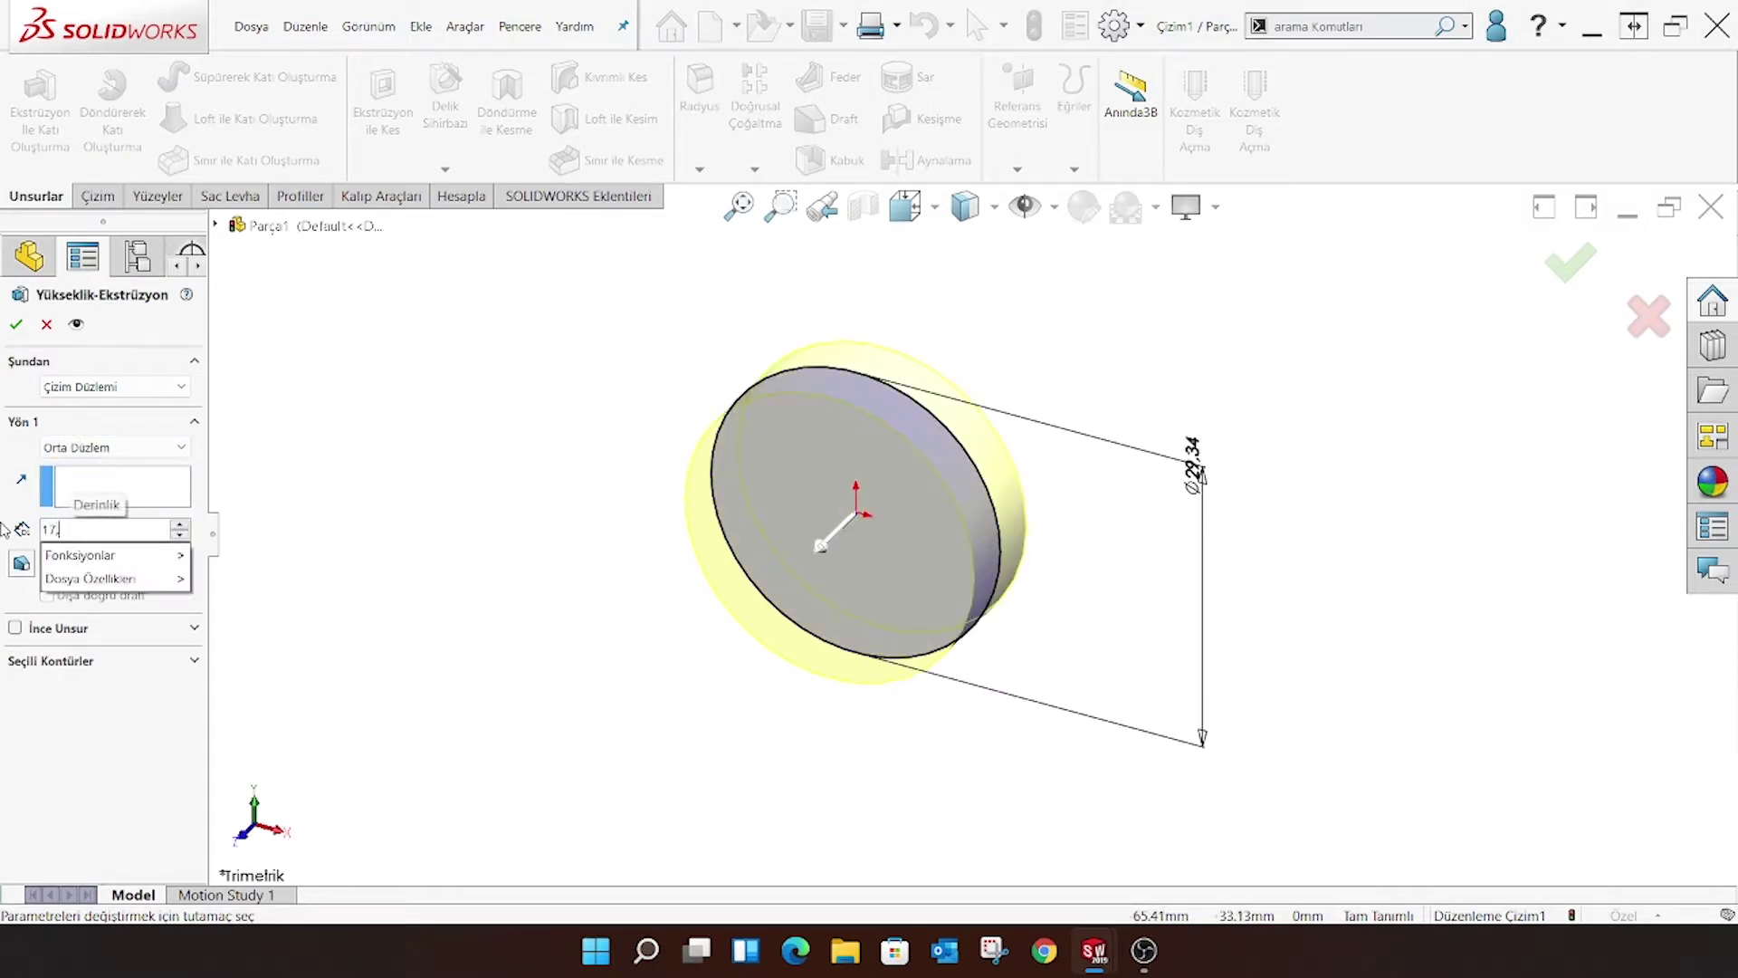
key(Return)
key(Return)
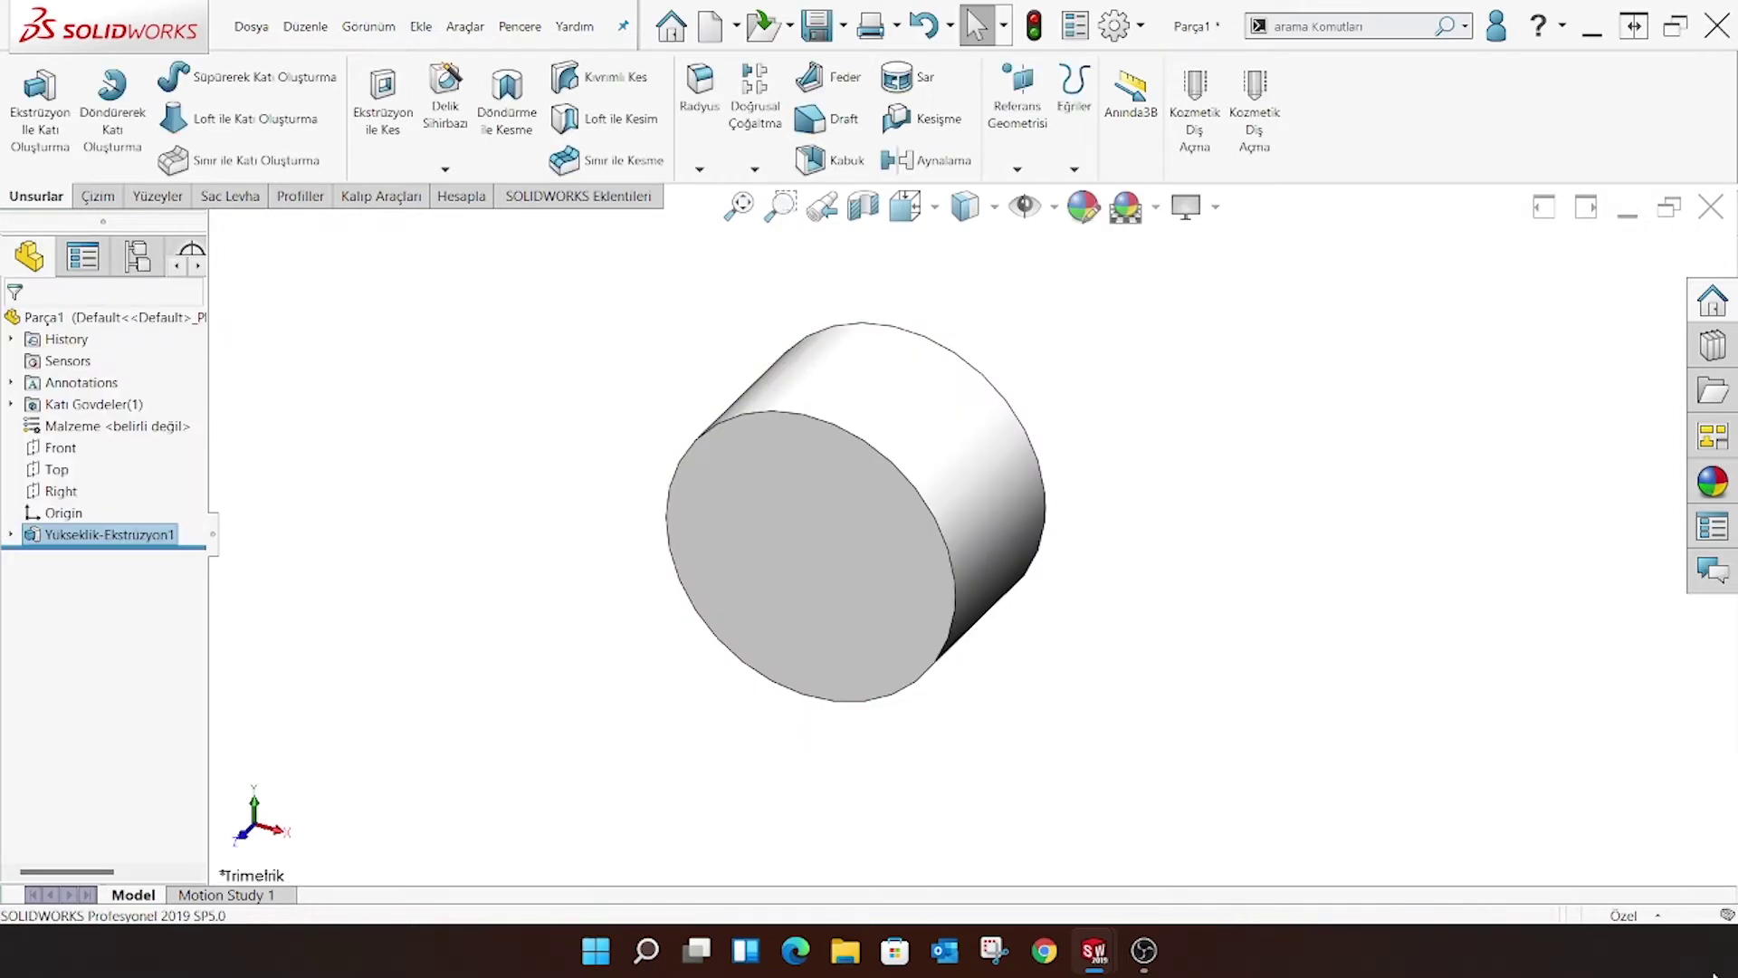
Sketch an origin-centred Ø33.34 mm circle on the cylinder's front face, viewed Normal To
click(770, 474)
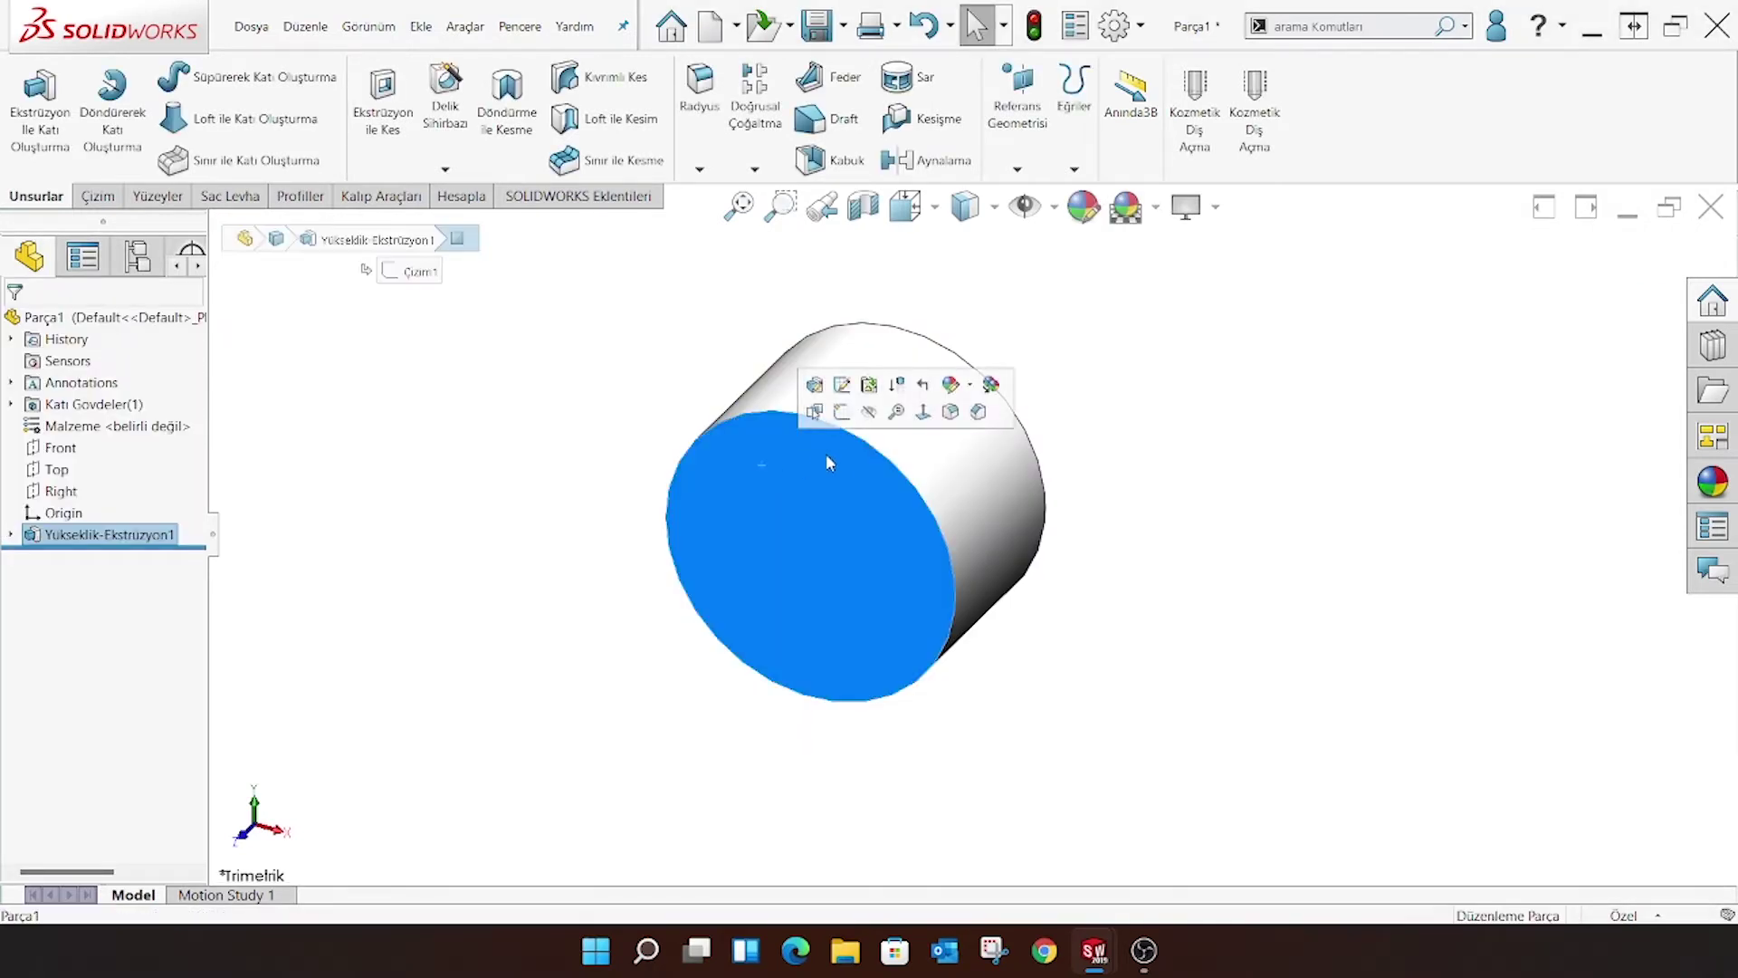
click(842, 412)
click(919, 206)
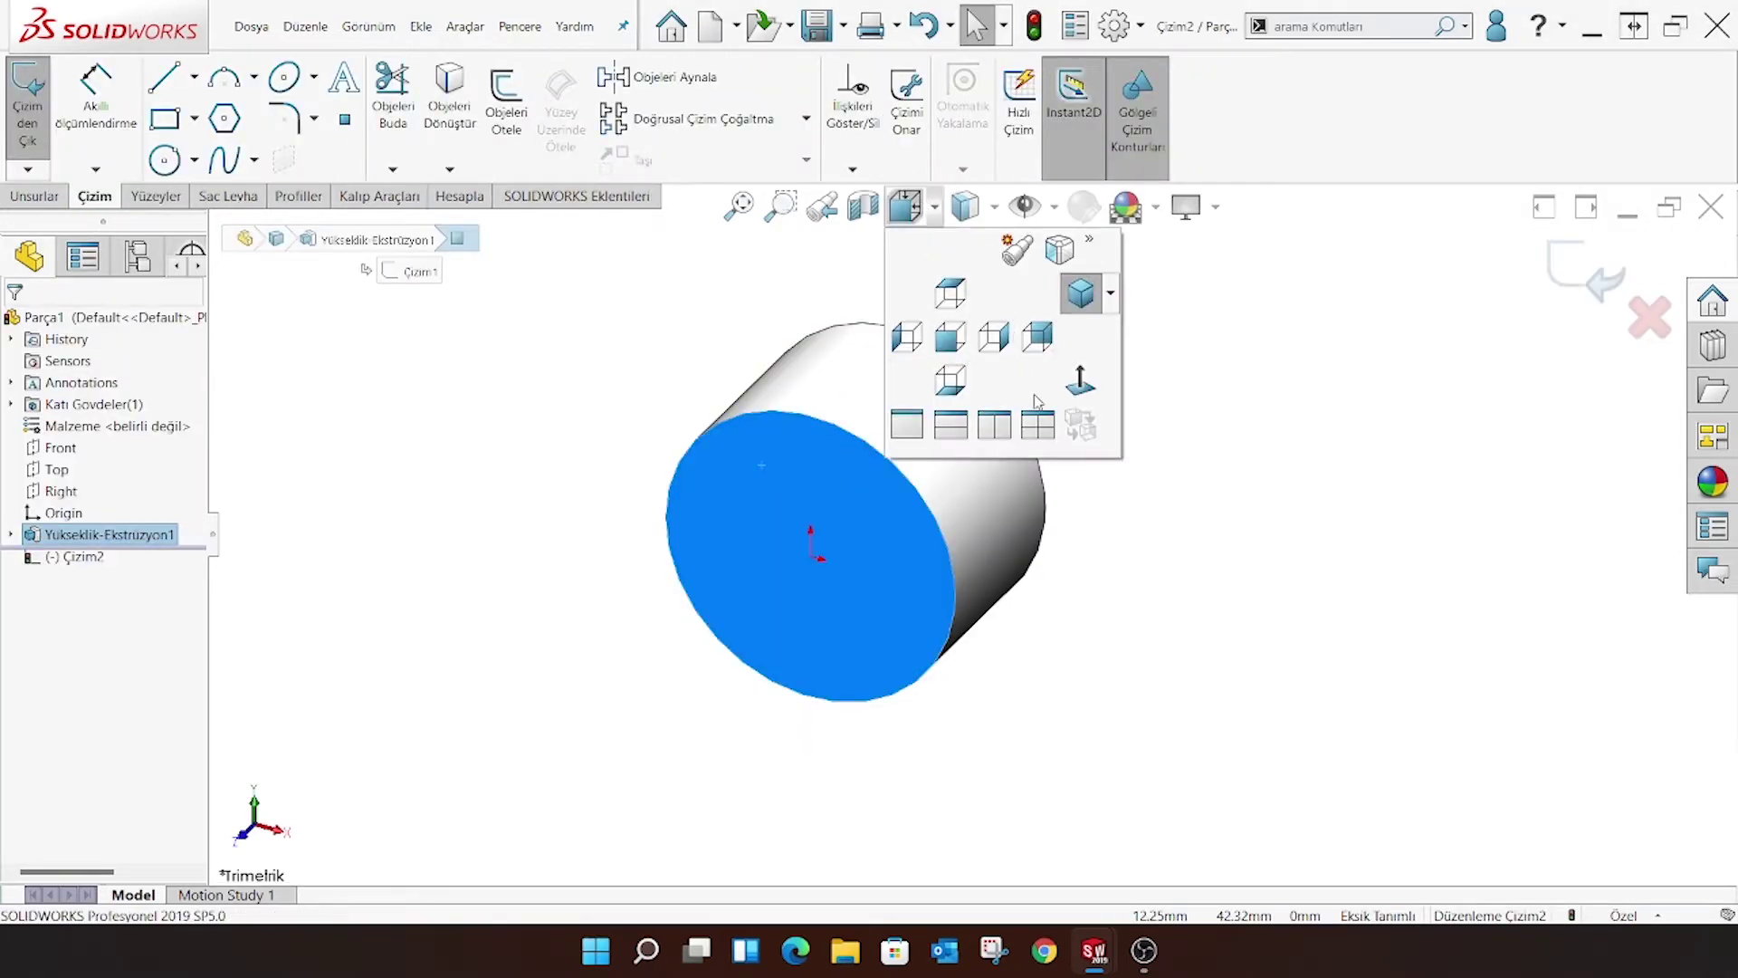
click(1091, 291)
click(164, 160)
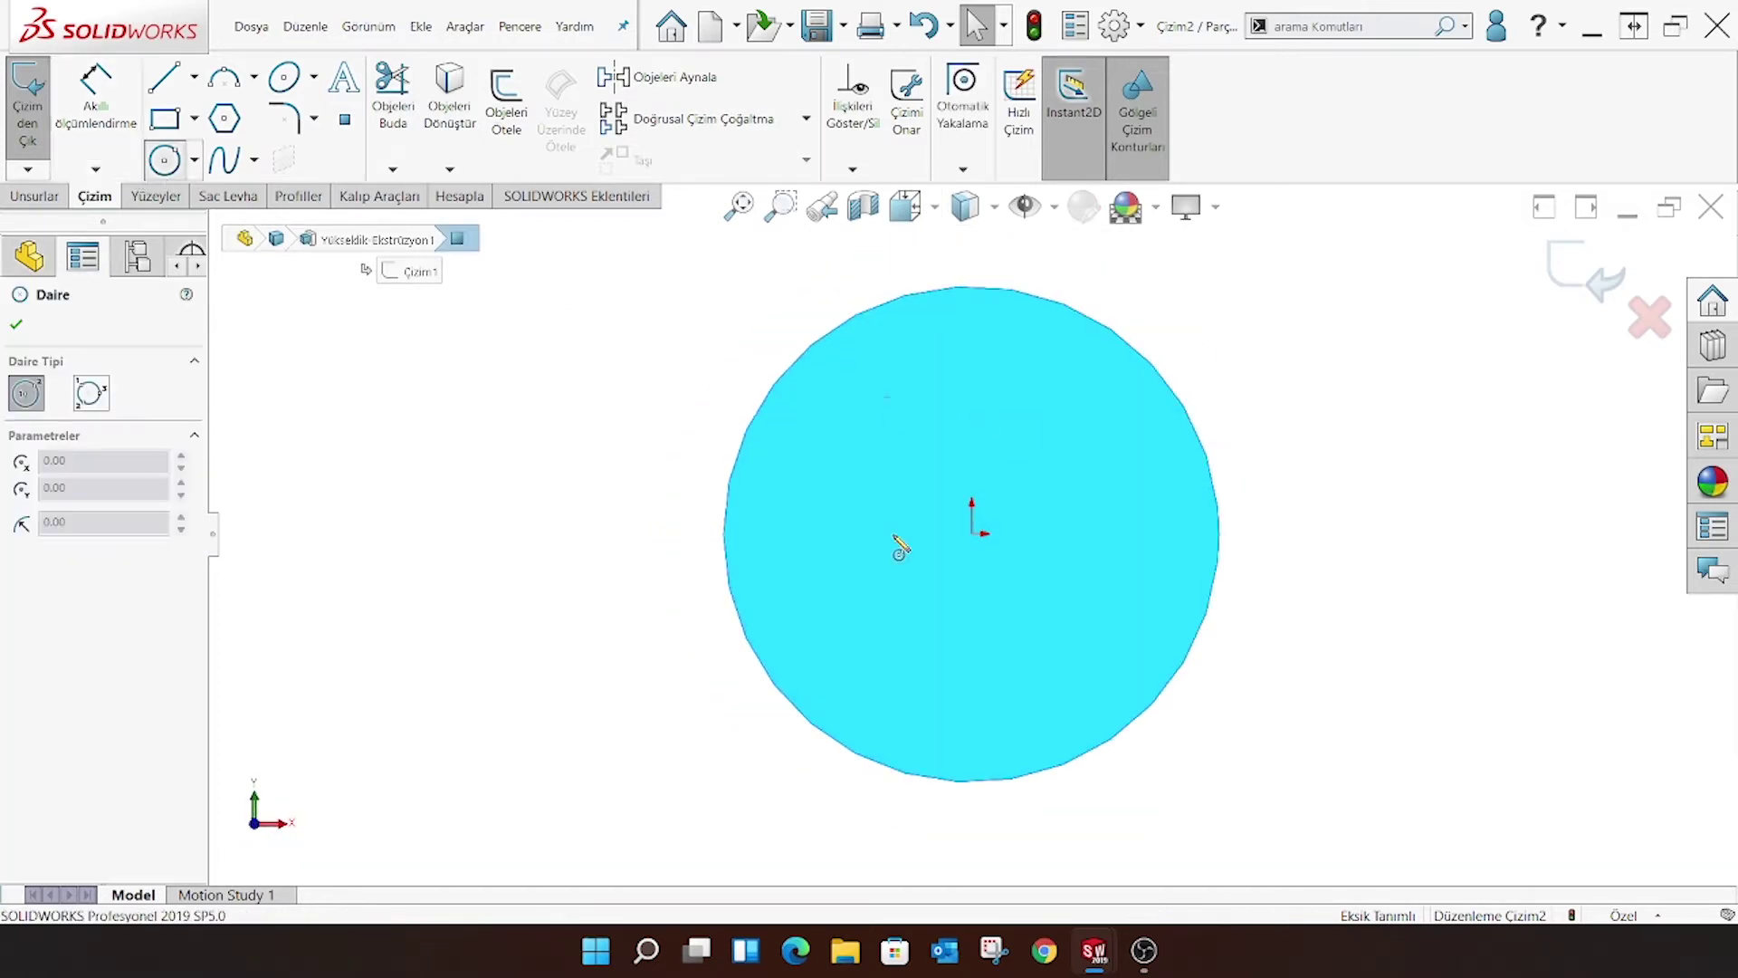
click(973, 534)
click(1133, 322)
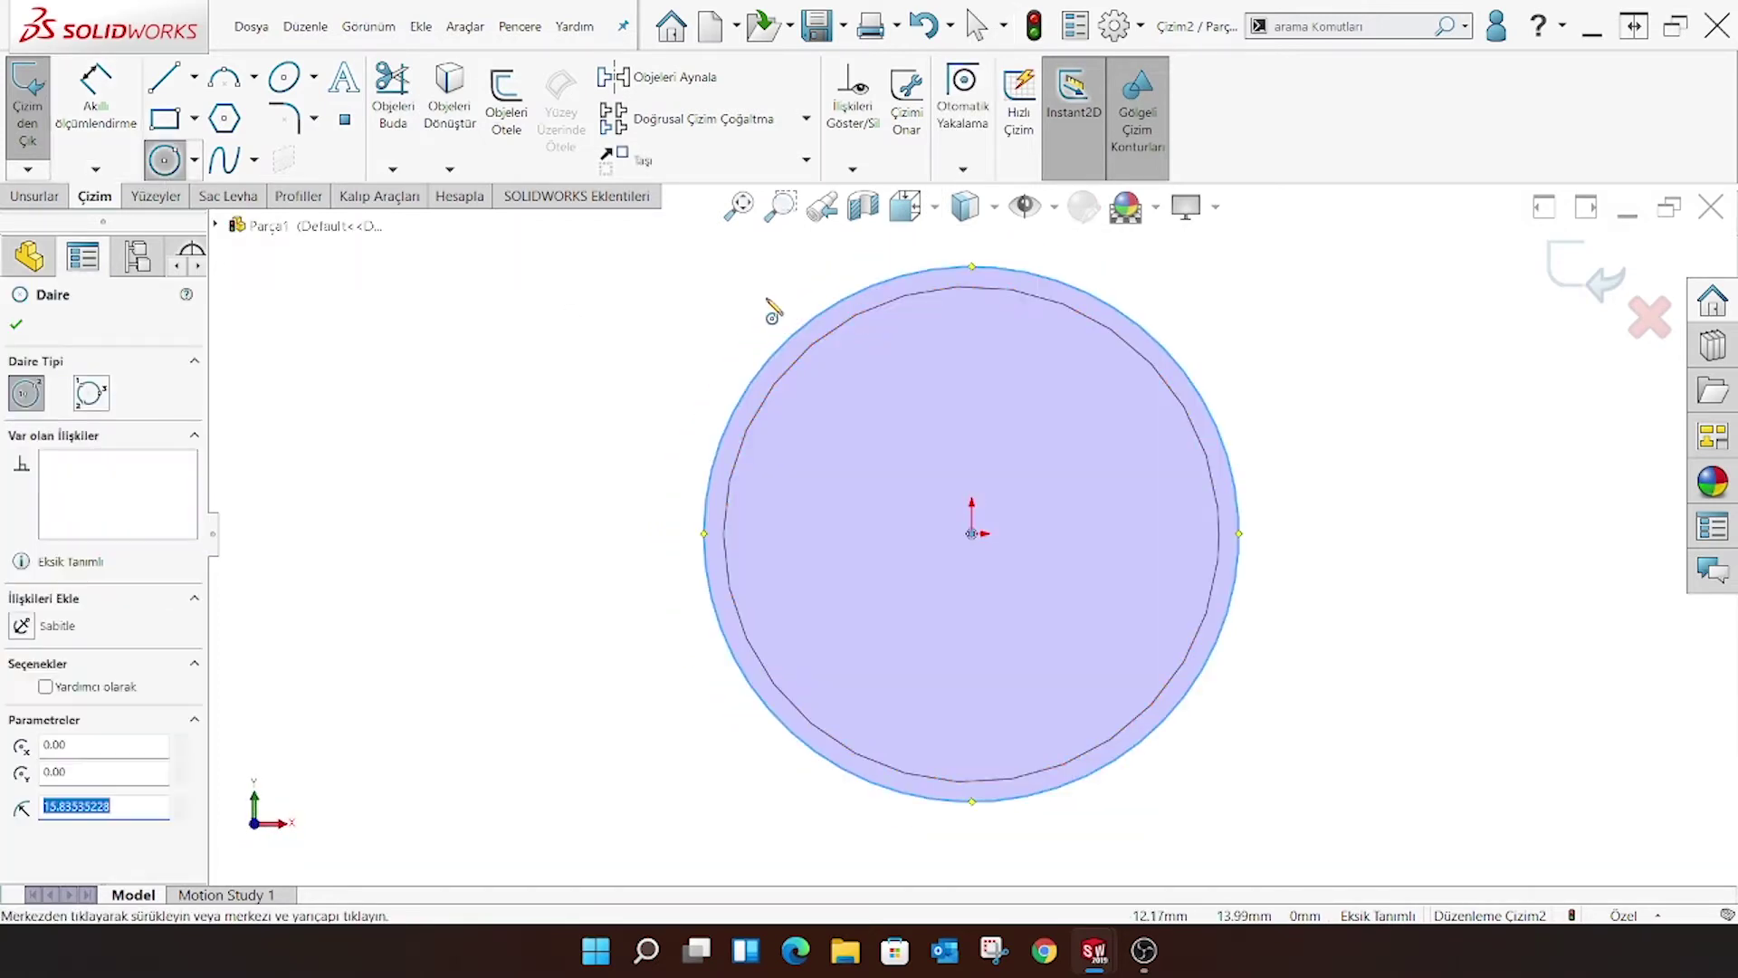
key(Escape)
click(110, 110)
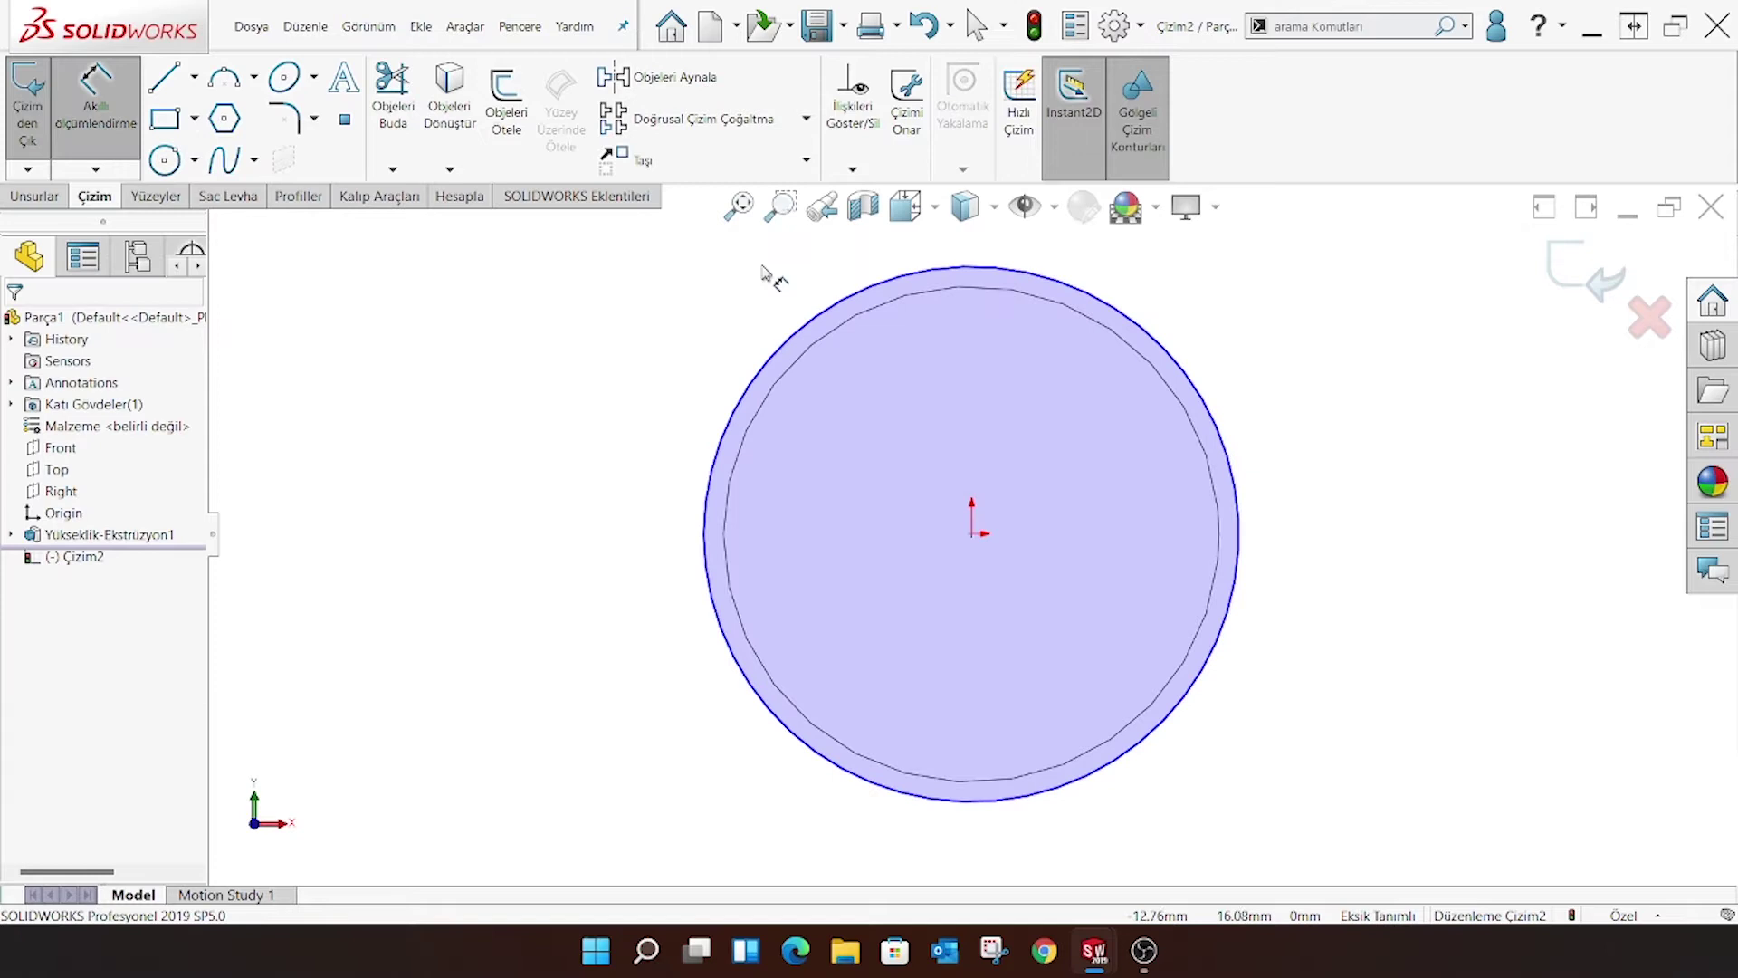
click(824, 313)
click(571, 339)
text(33.)
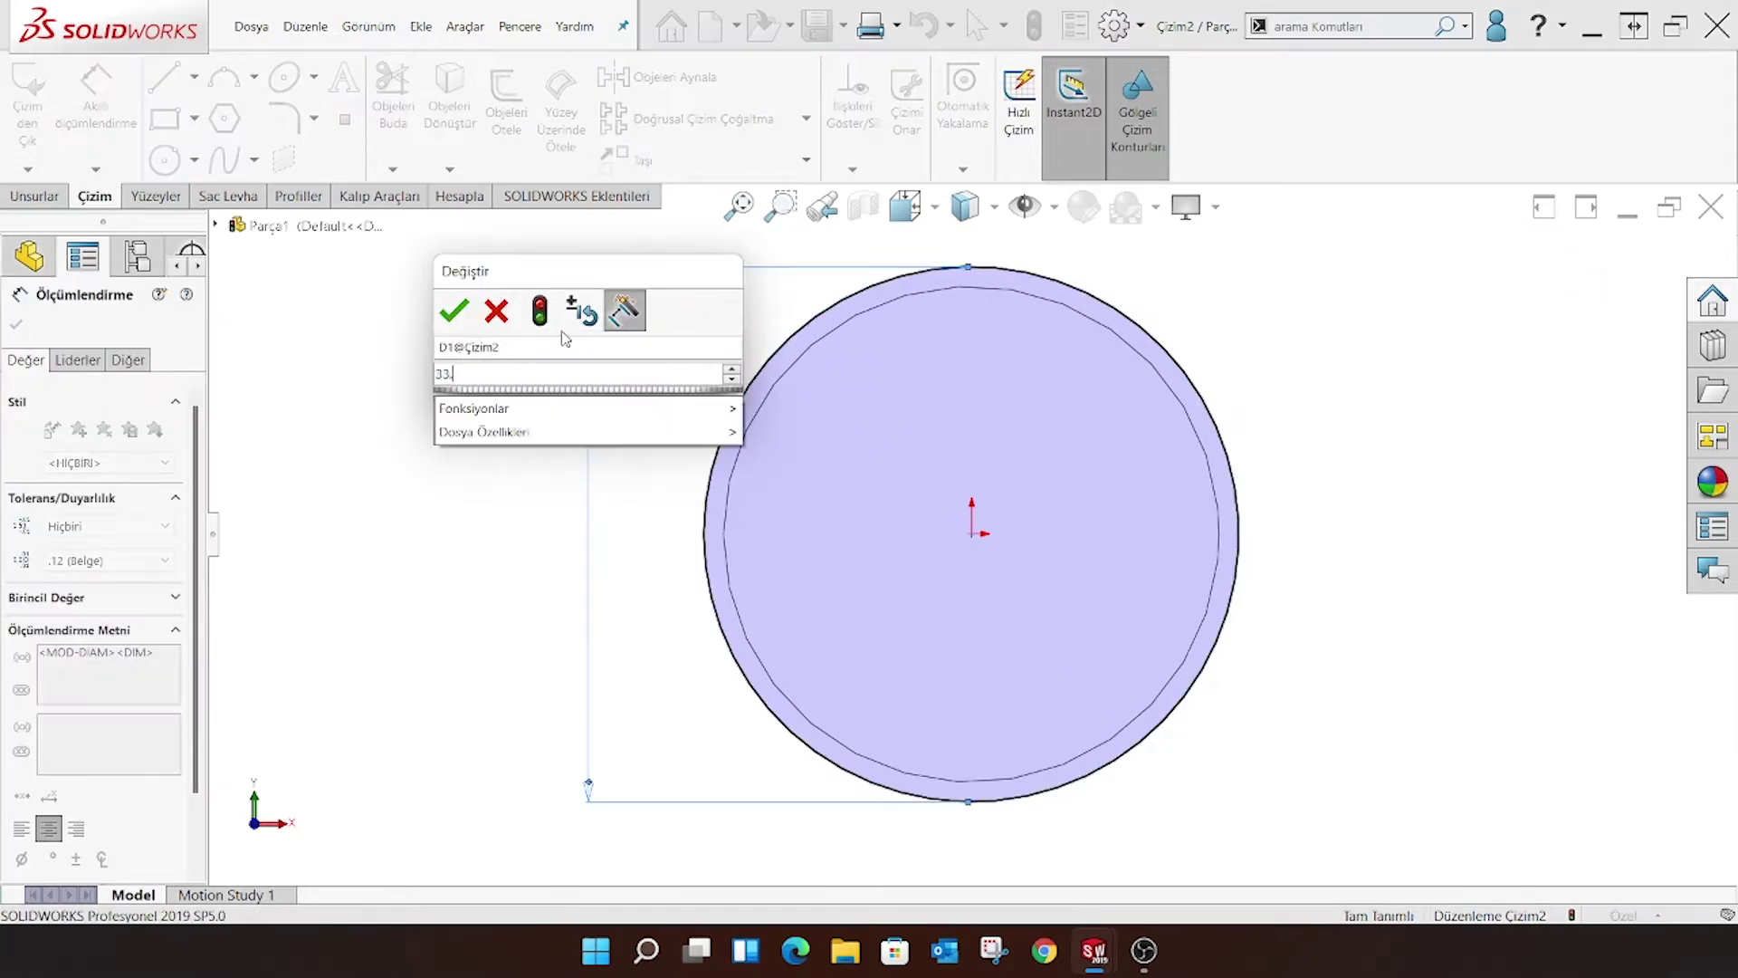
text(34)
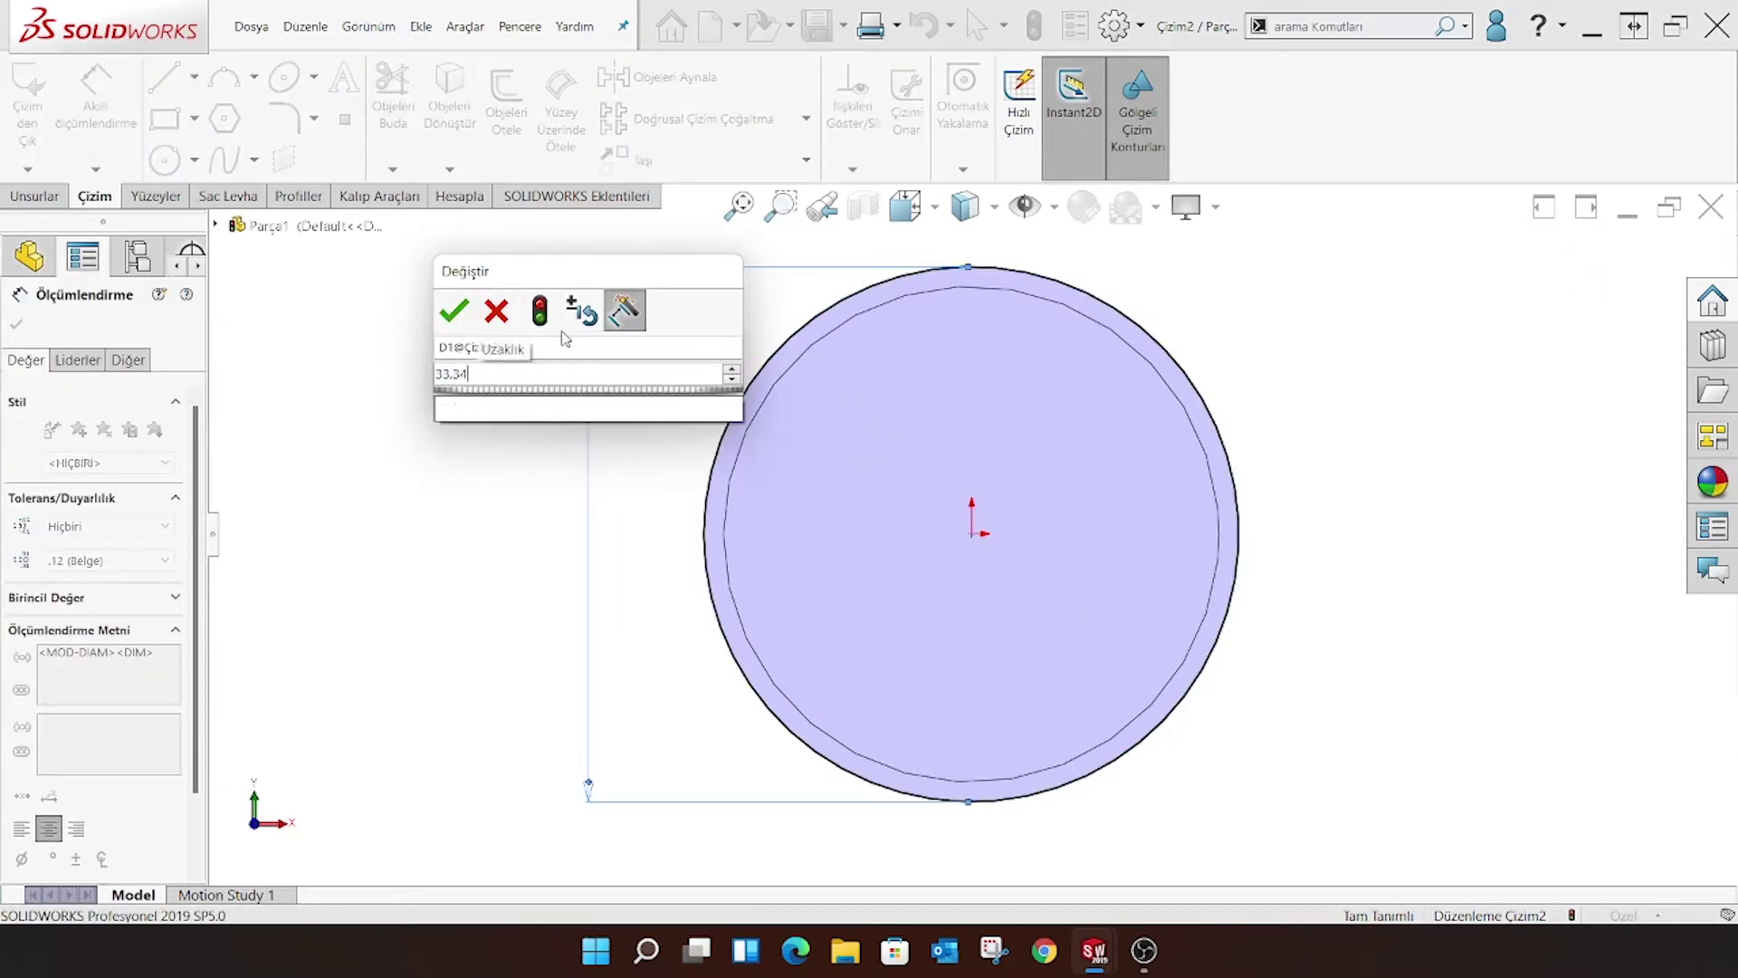
key(Return)
click(16, 324)
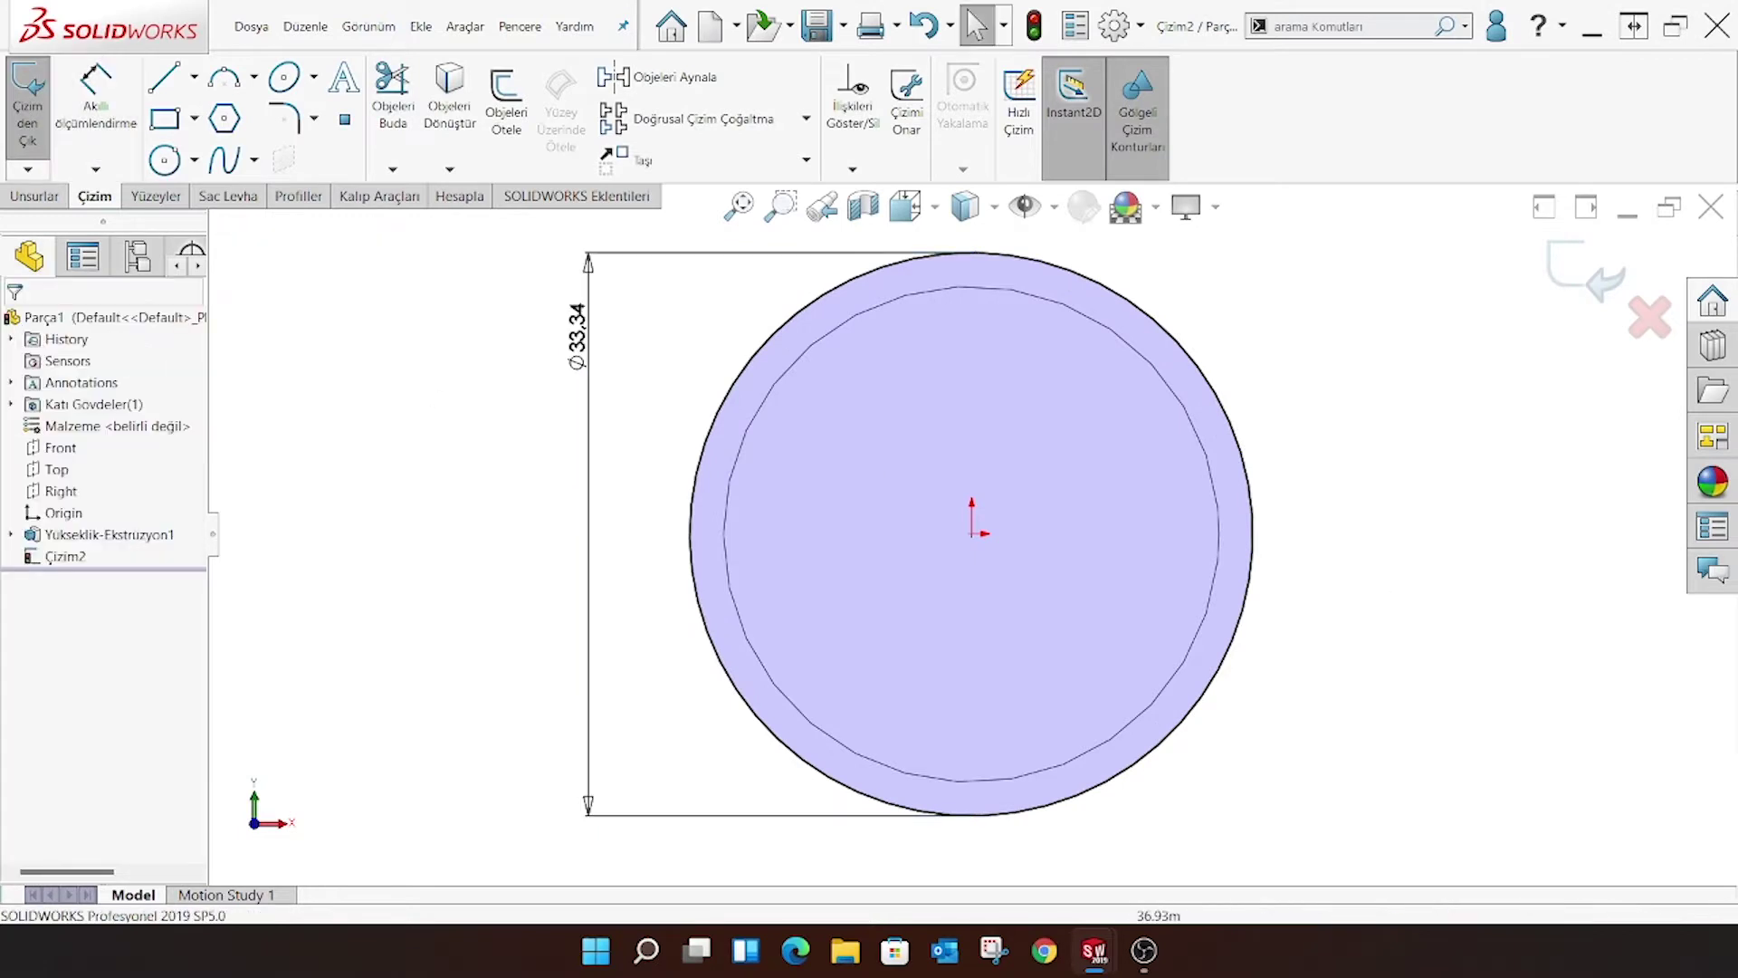
Extrude the Ø33.34 circle into a boss flange and orbit to inspect it
click(33, 196)
click(40, 100)
text(6)
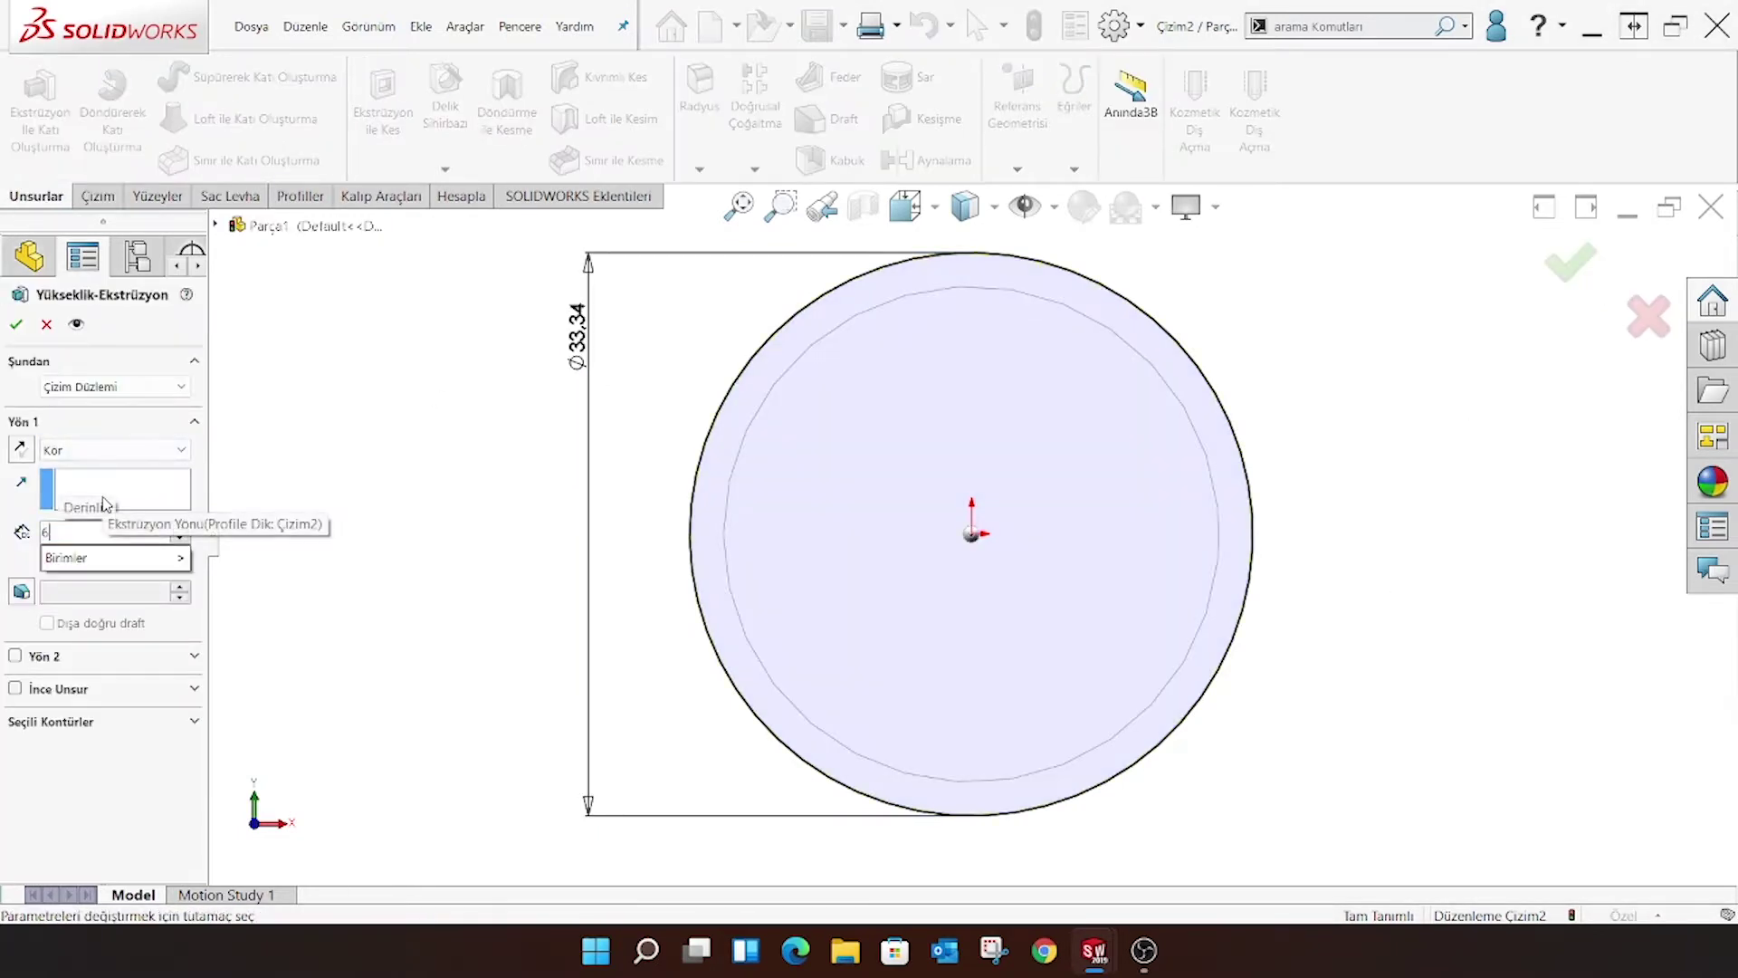
key(Return)
mouse_move(840, 580)
middle_down()
mouse_move(834, 441)
mouse_move(990, 567)
middle_up()
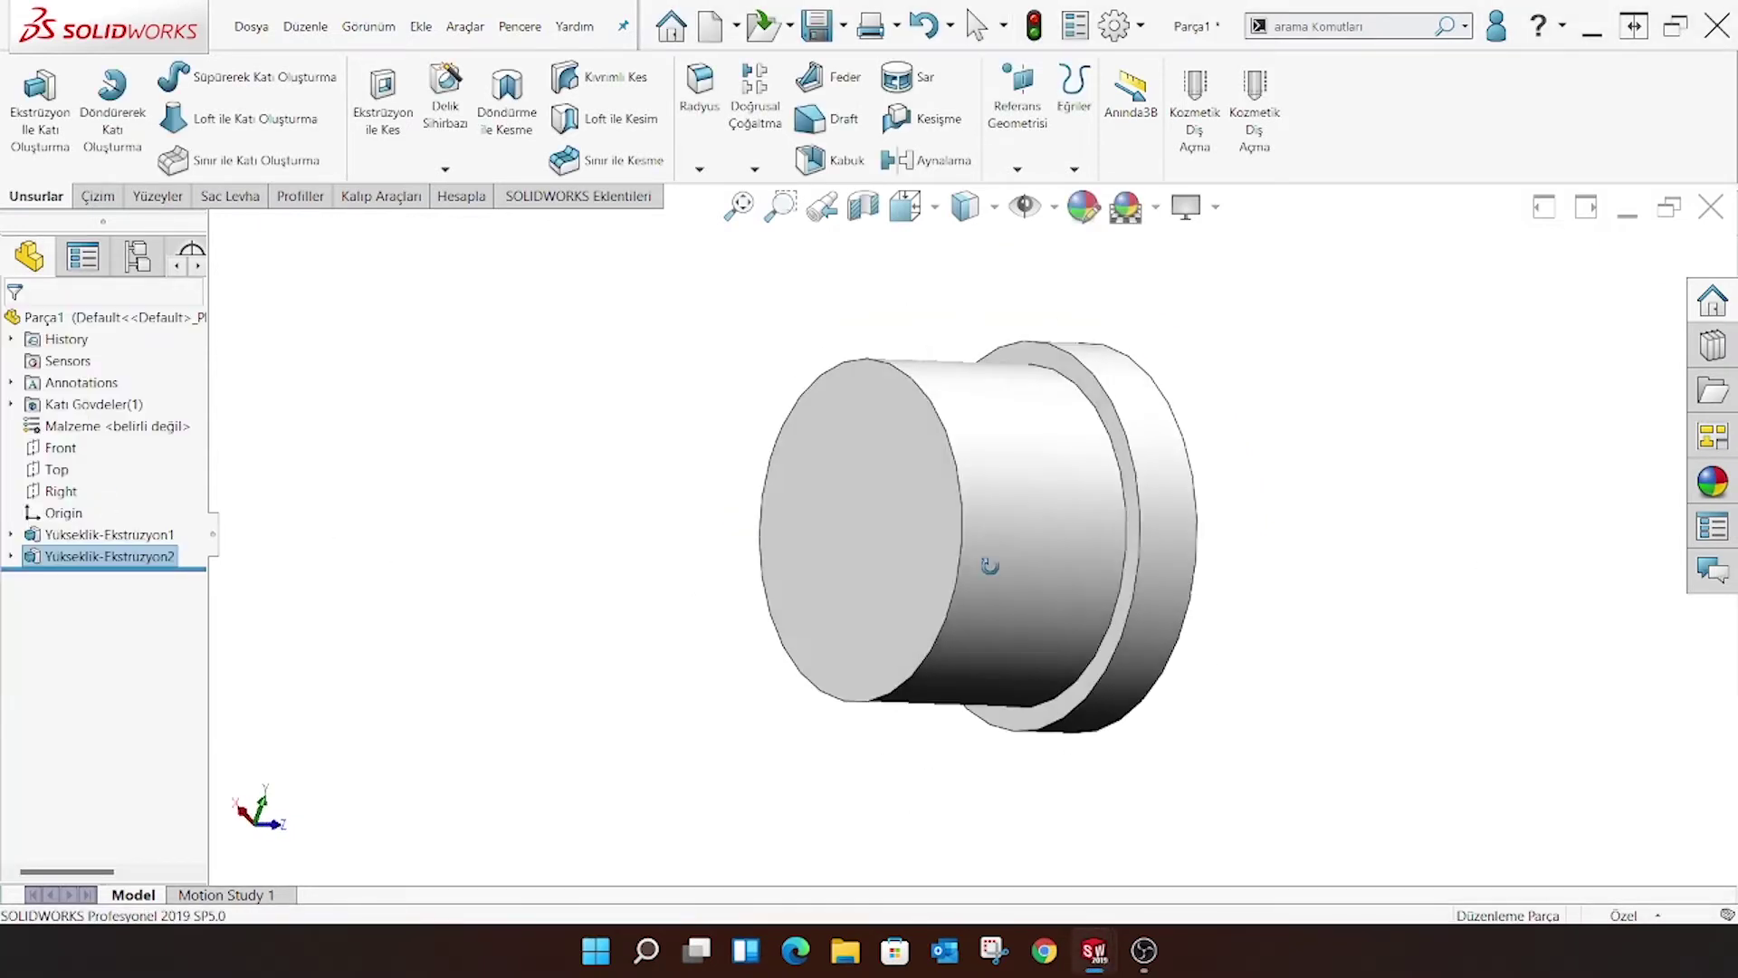
Chamfer the circular edge where the cylinder meets the collar, then rotate to the flange end
click(699, 169)
click(695, 214)
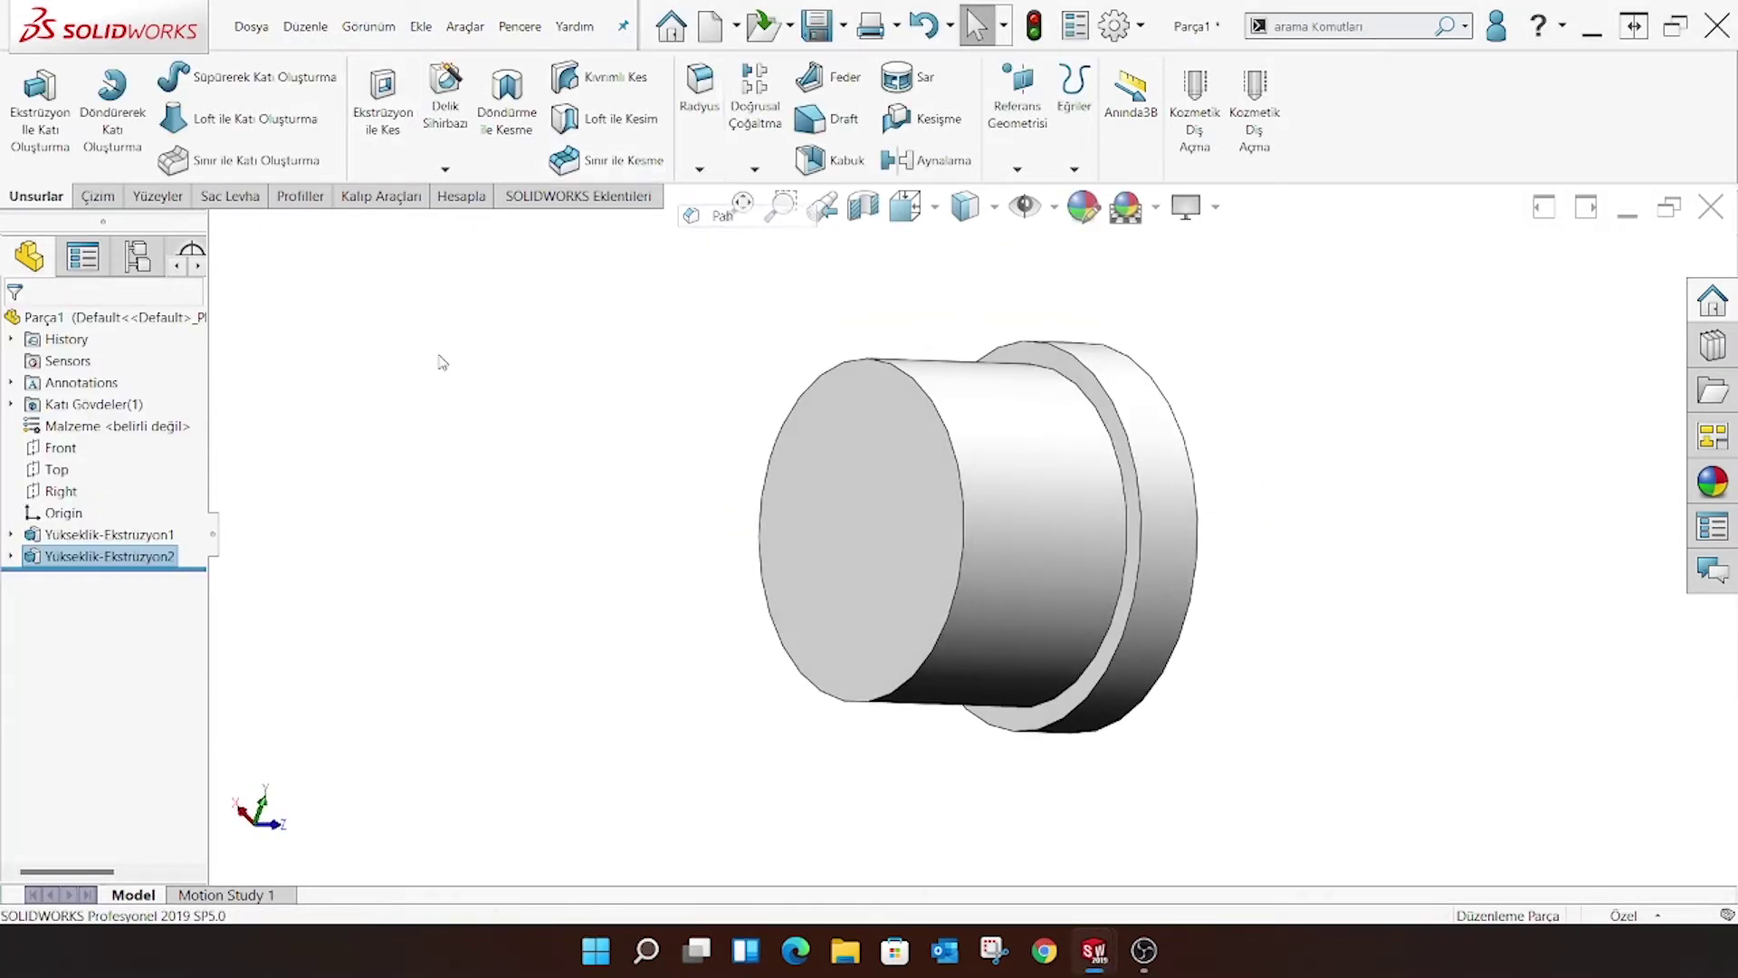
click(1096, 414)
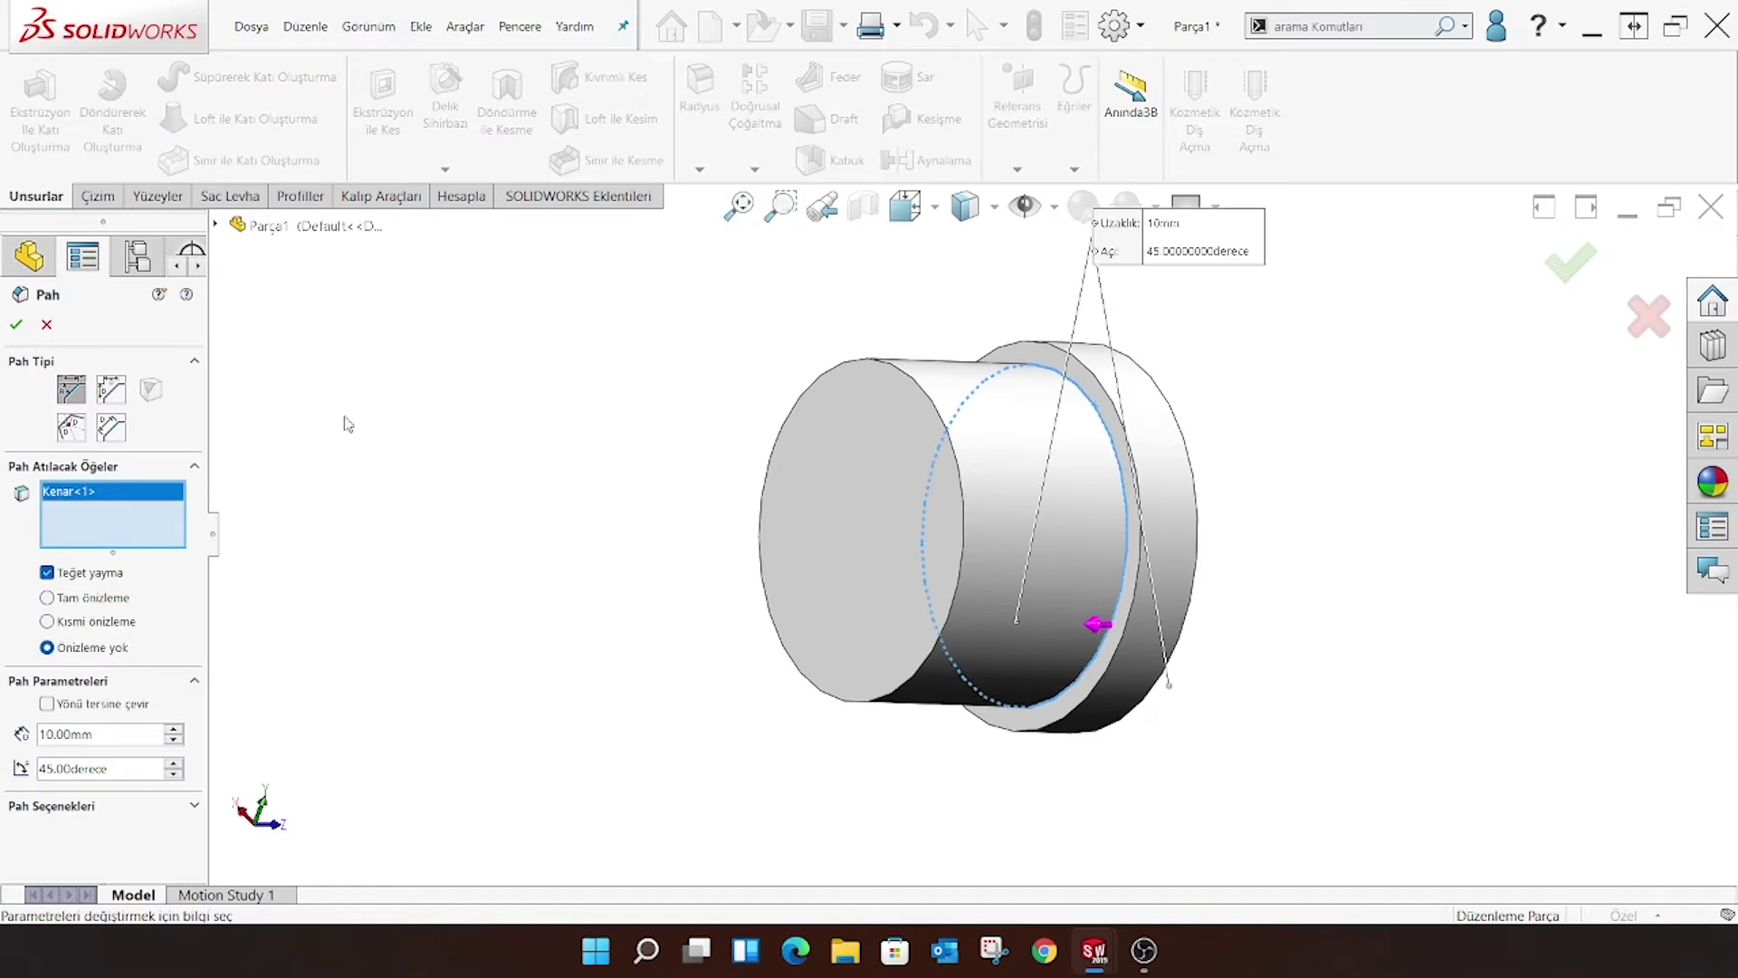
double_click(111, 739)
key(Return)
middle_drag(1168, 453, 962, 516)
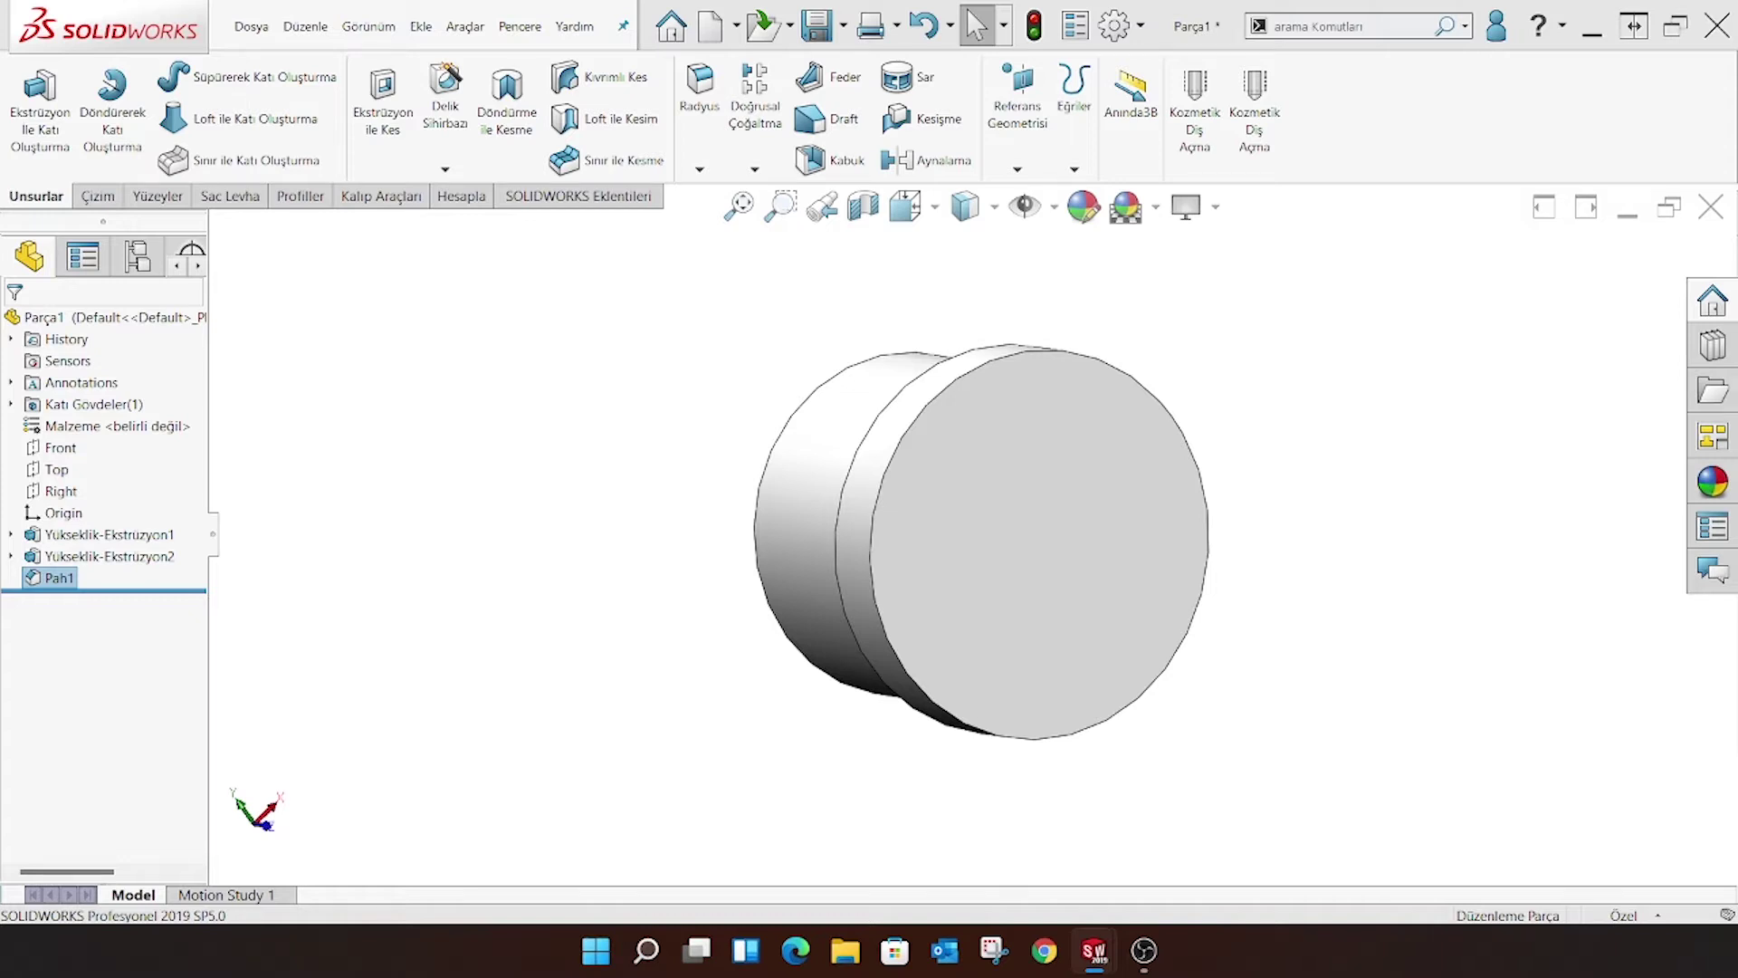
Sketch an origin-centred Ø28.67 mm circle on the flange's end face, viewed Normal To
click(1101, 556)
click(1160, 472)
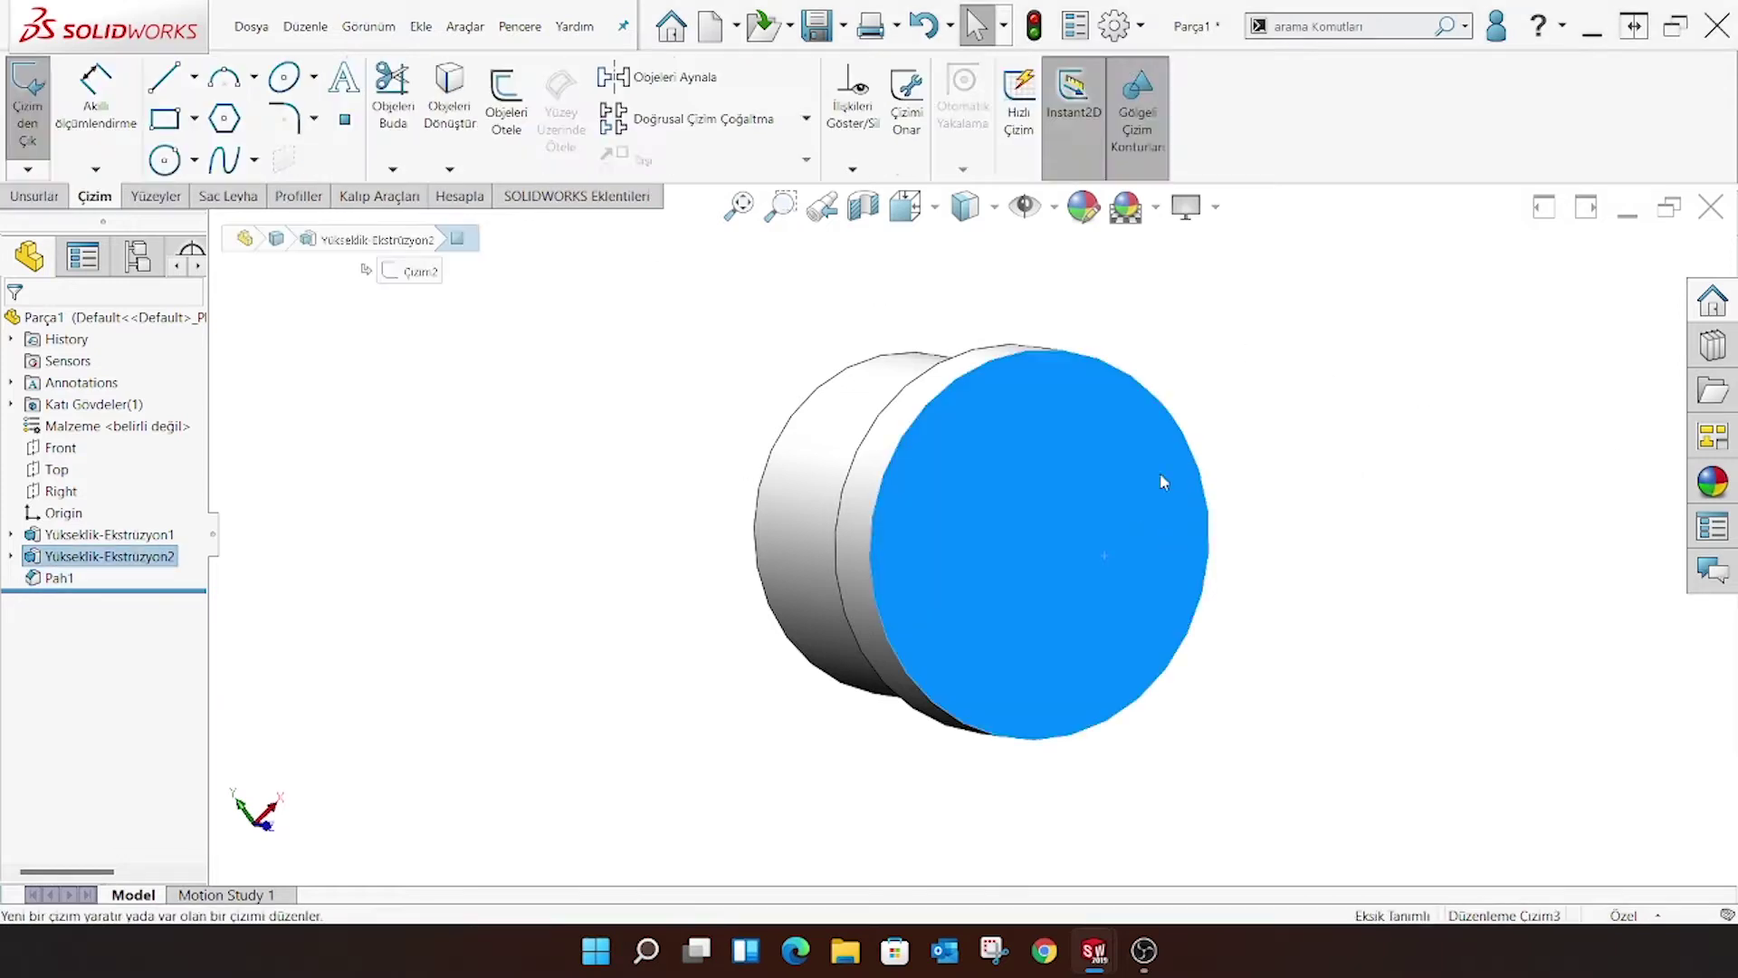
click(863, 206)
click(1649, 317)
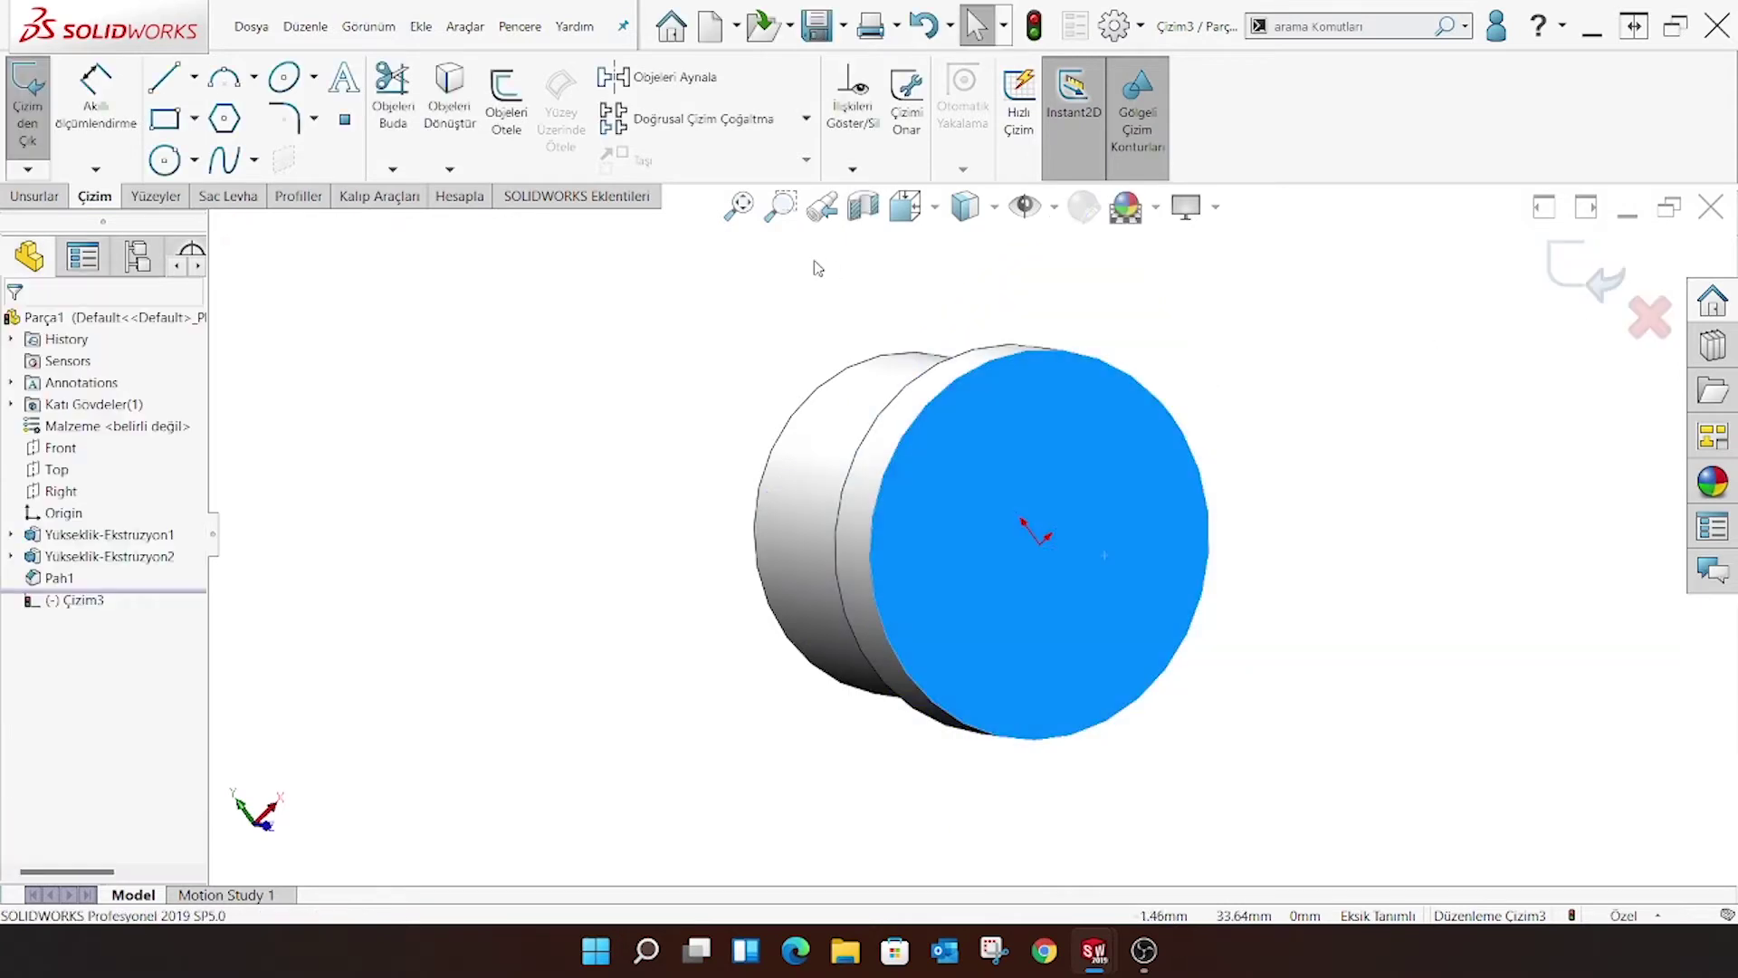
click(906, 207)
click(1078, 378)
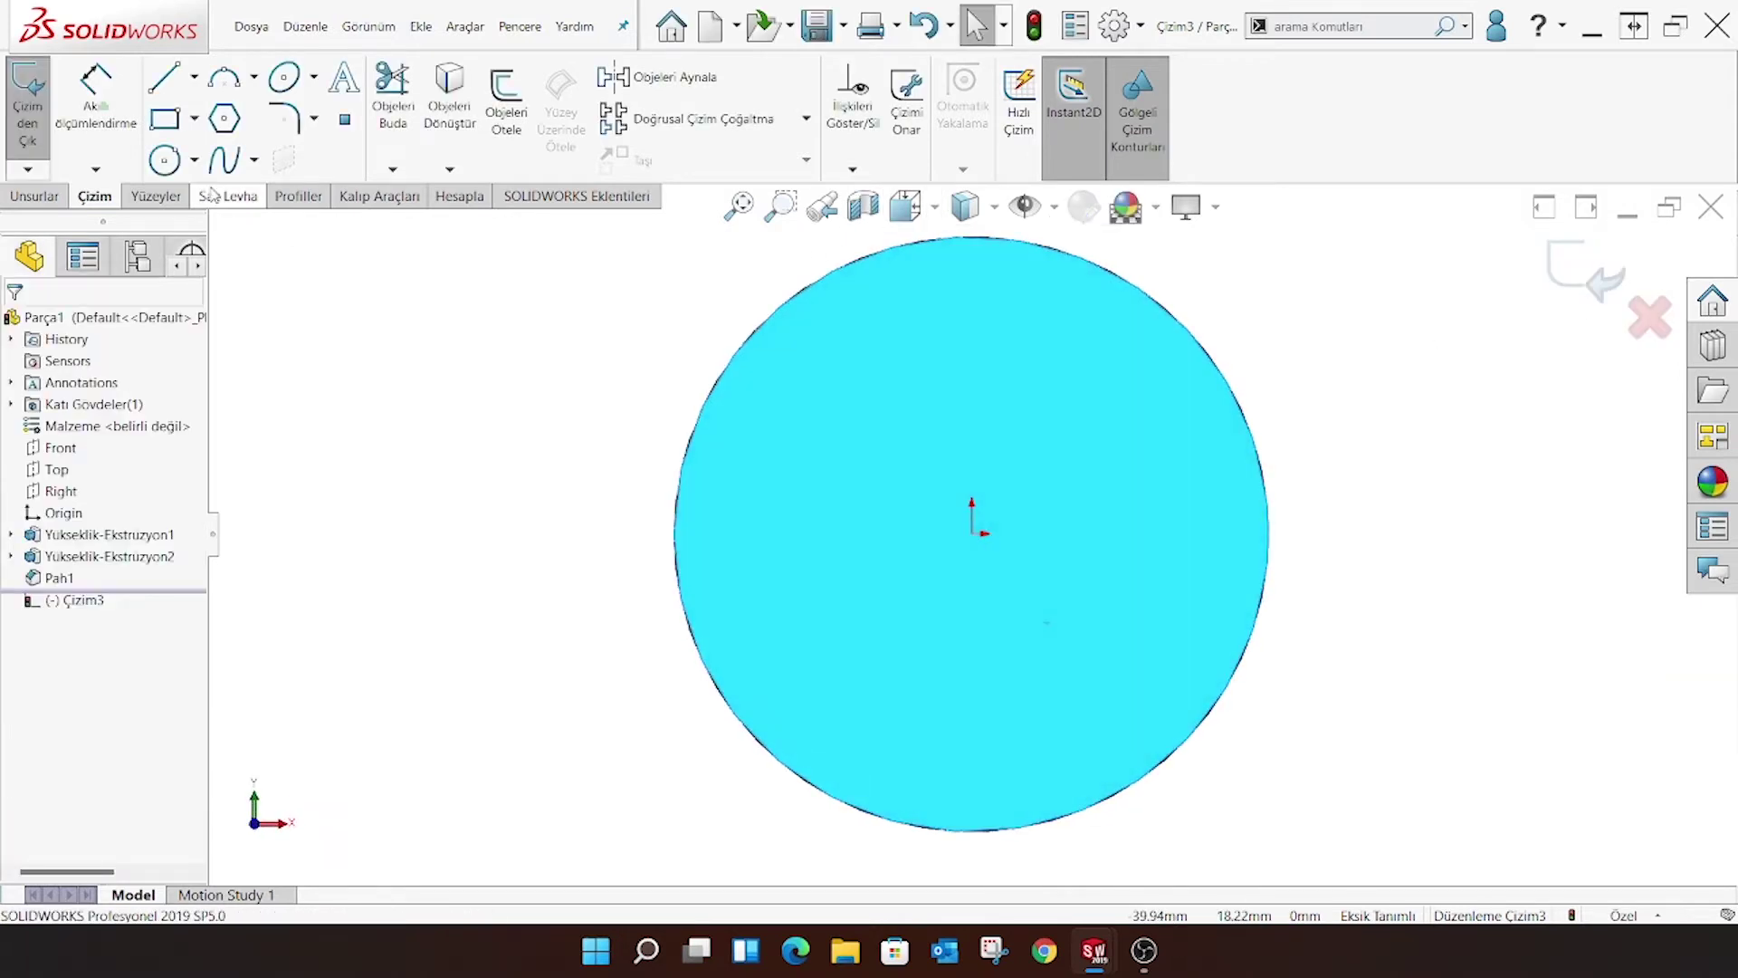
click(164, 160)
click(972, 534)
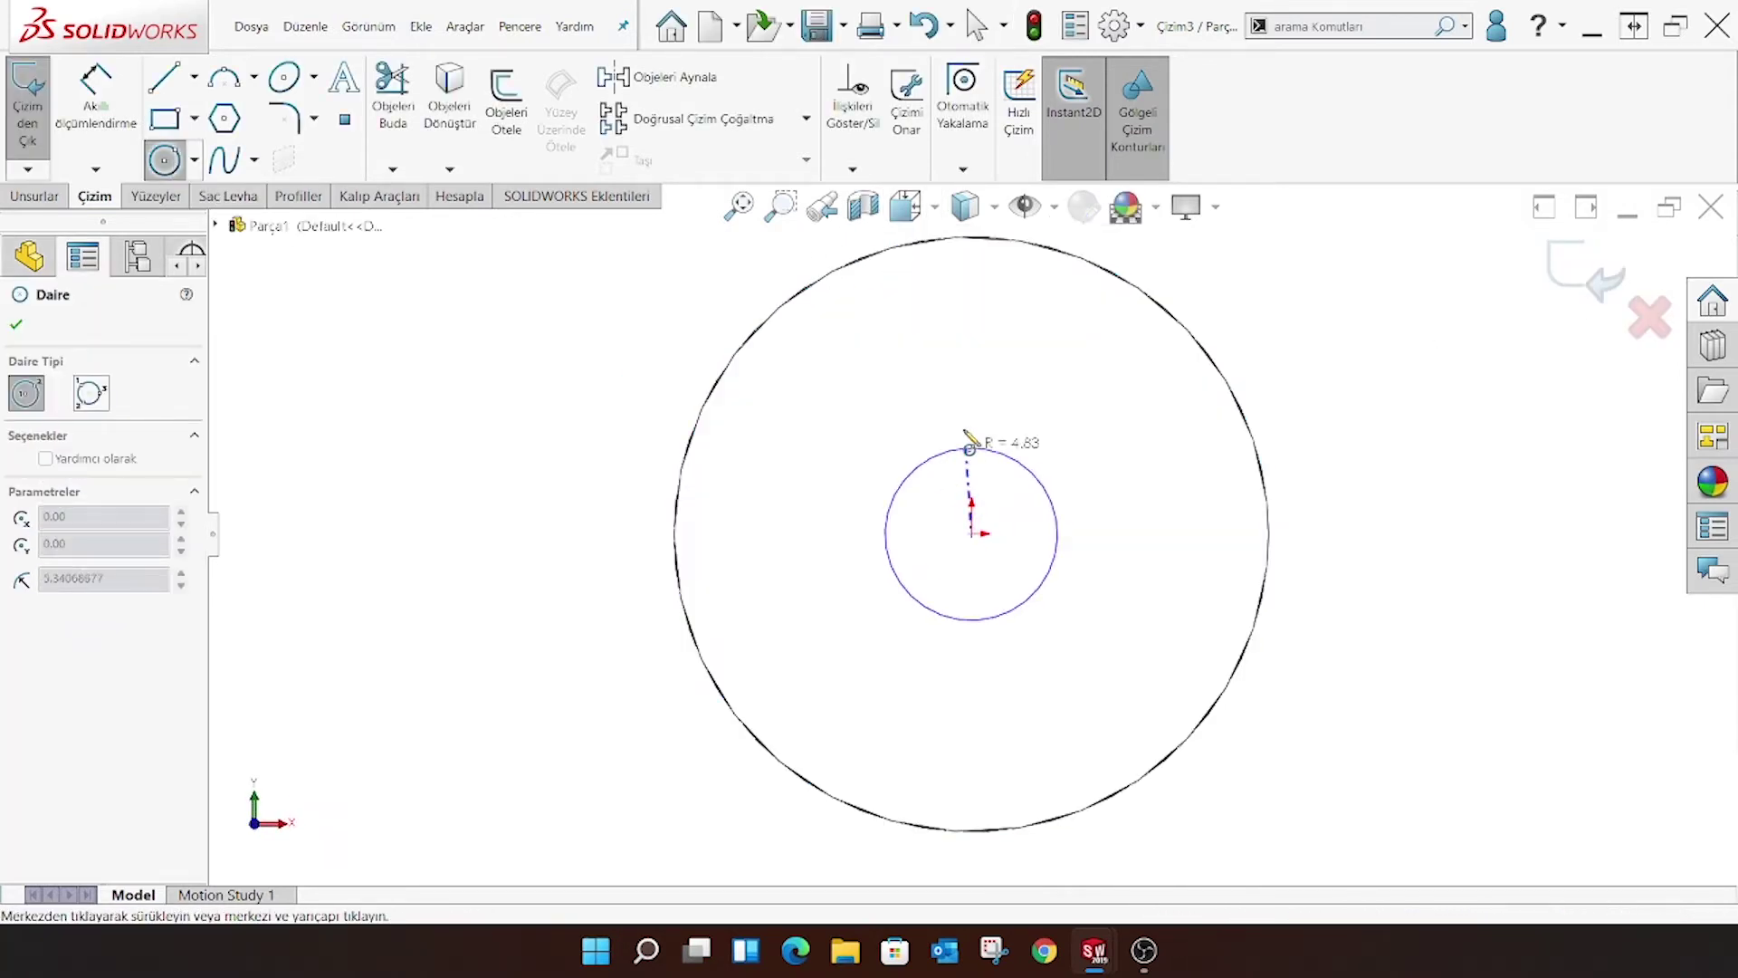
click(896, 376)
key(Escape)
click(84, 112)
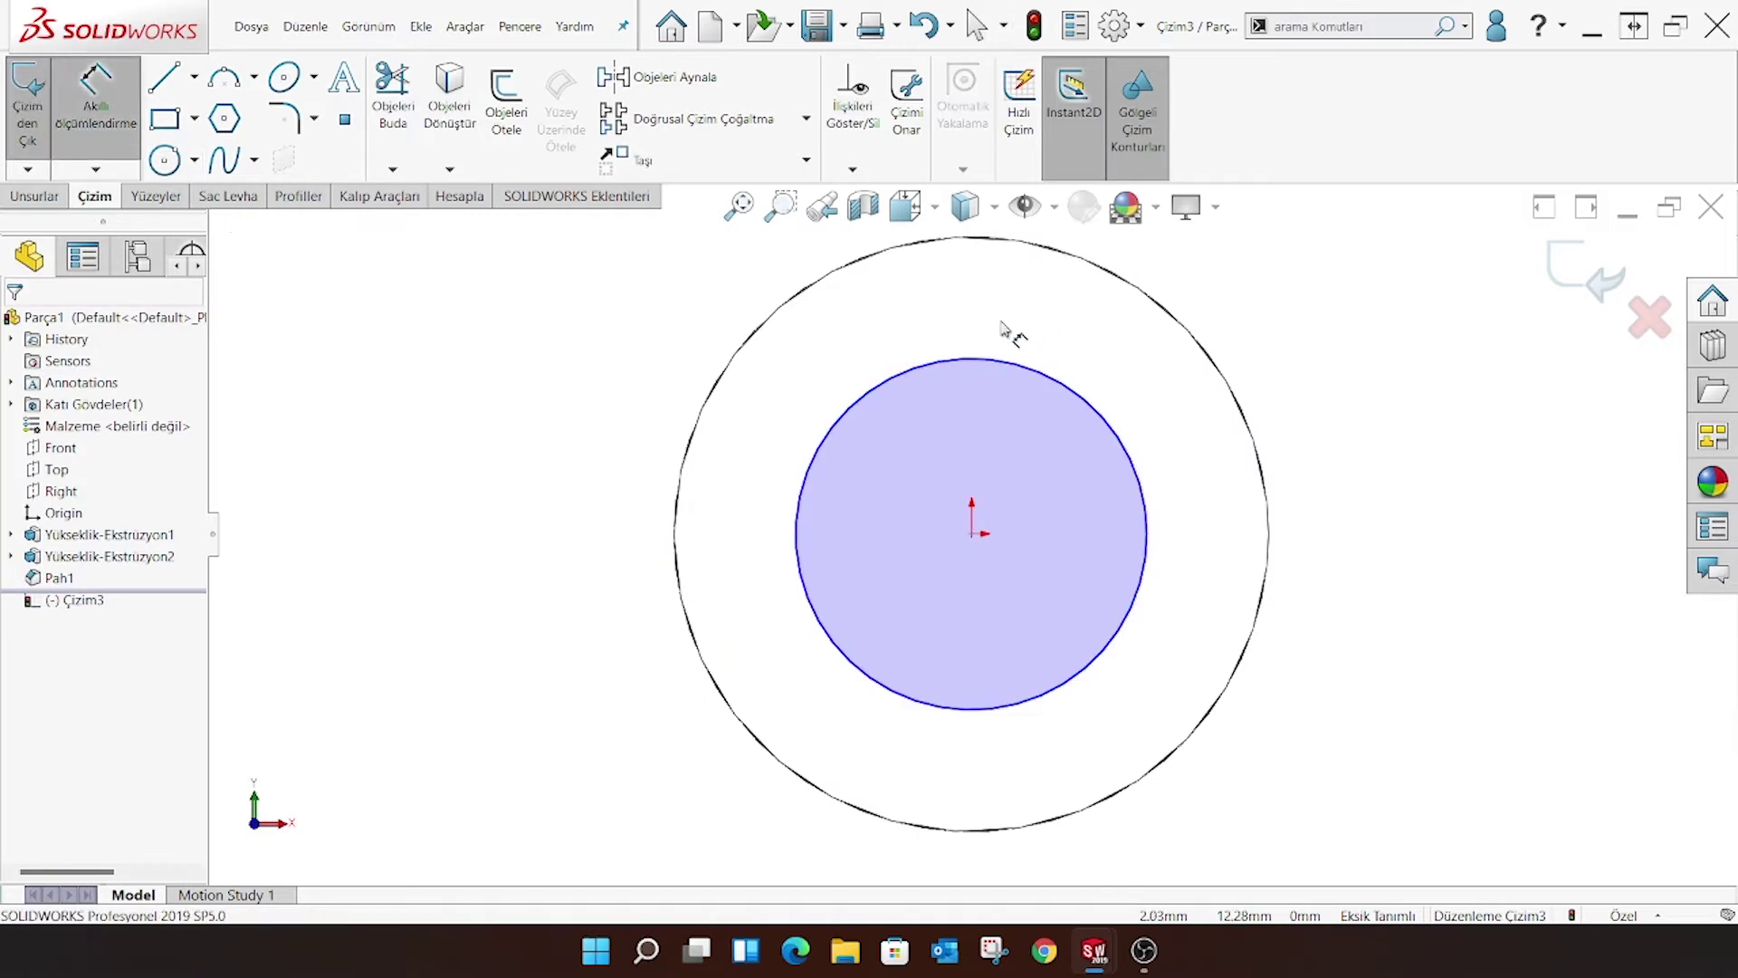
click(996, 367)
click(1236, 326)
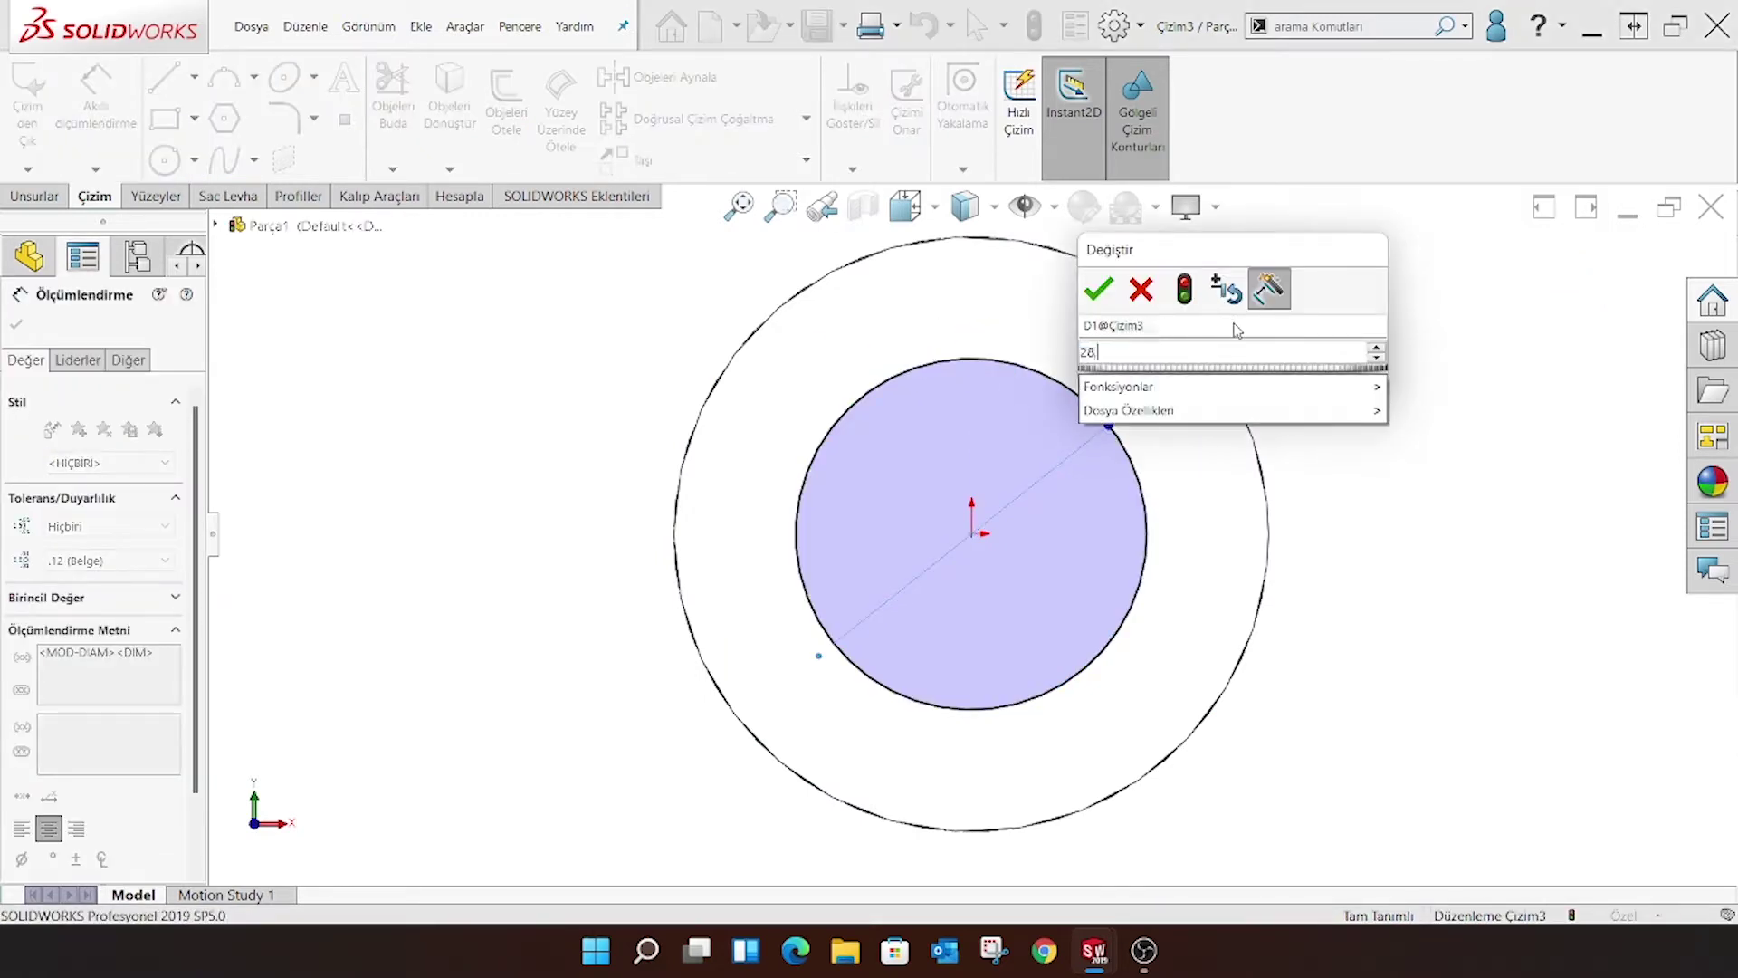
key(Escape)
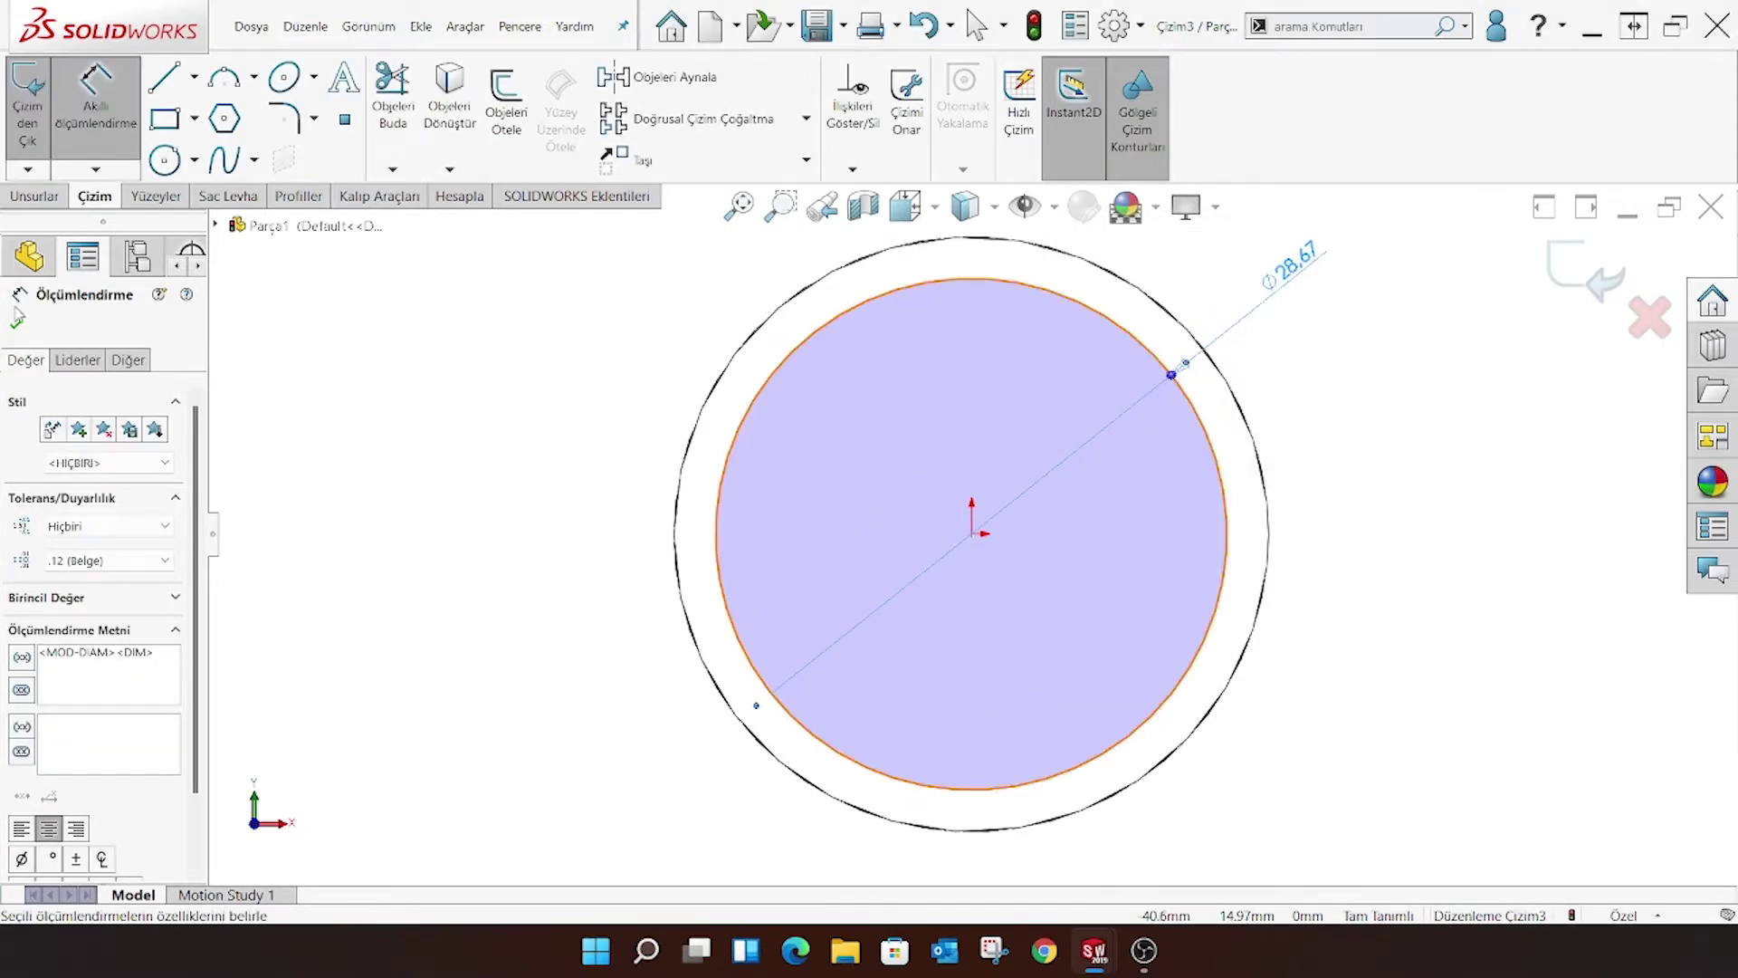
click(17, 317)
Extrude the Ø28.67 circle 2 mm as a raised boss
click(34, 195)
click(40, 100)
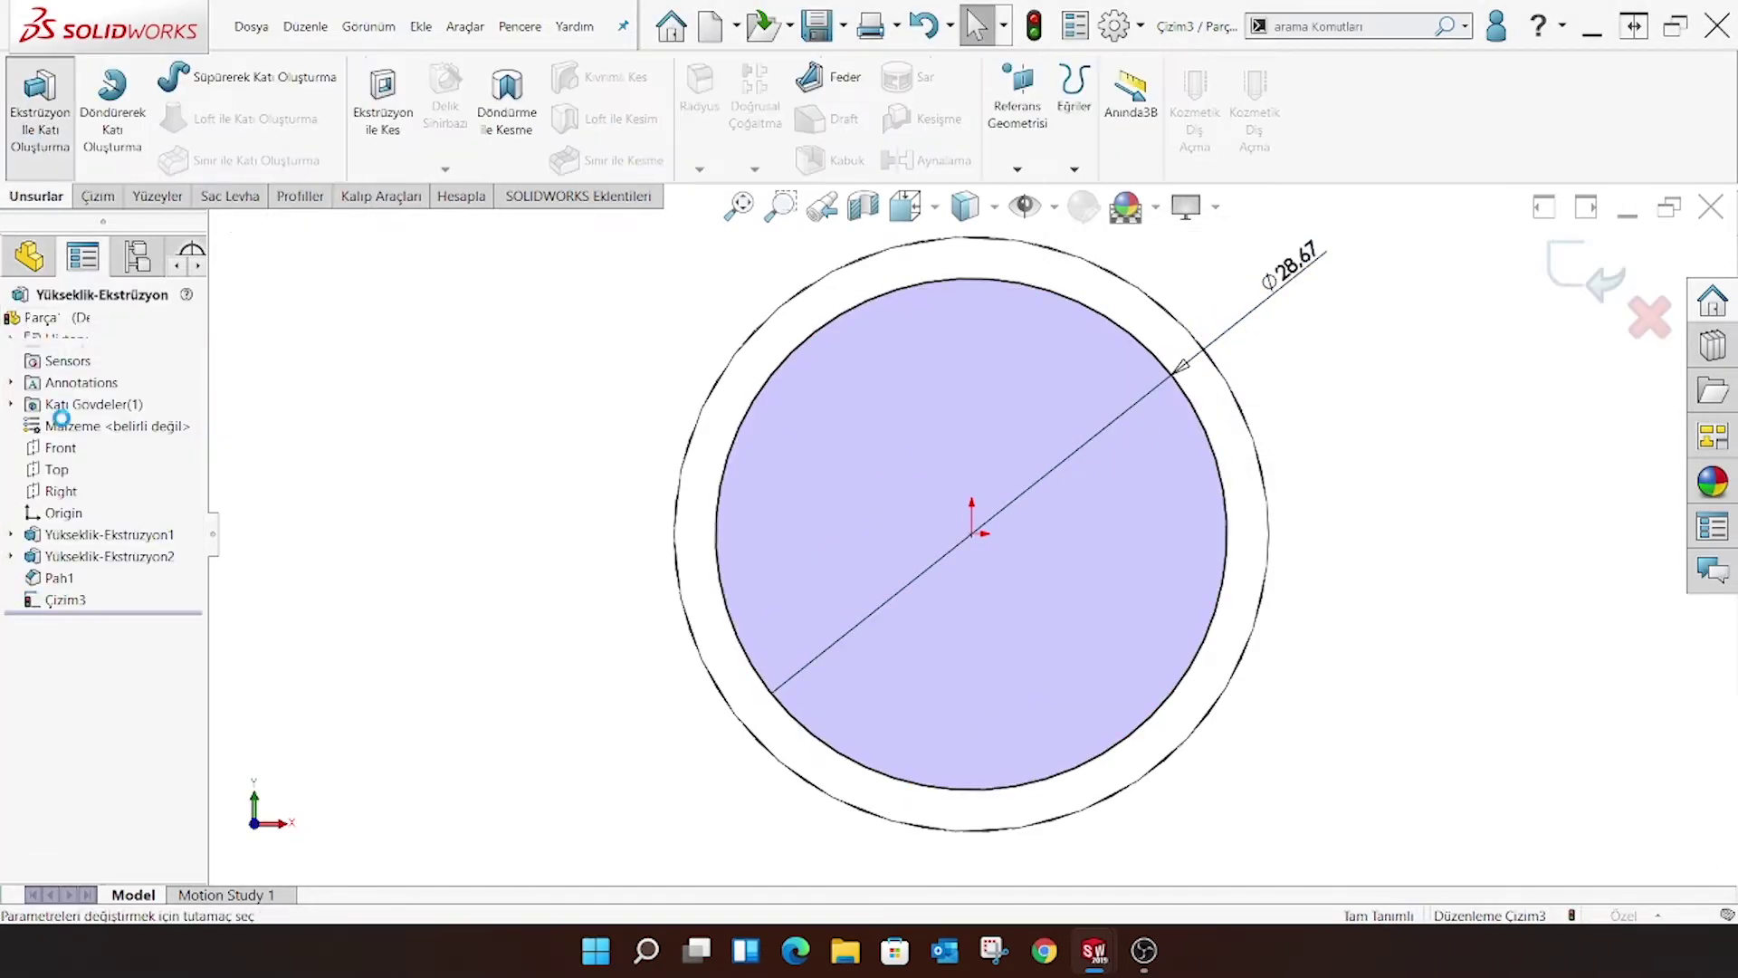
text(2,33)
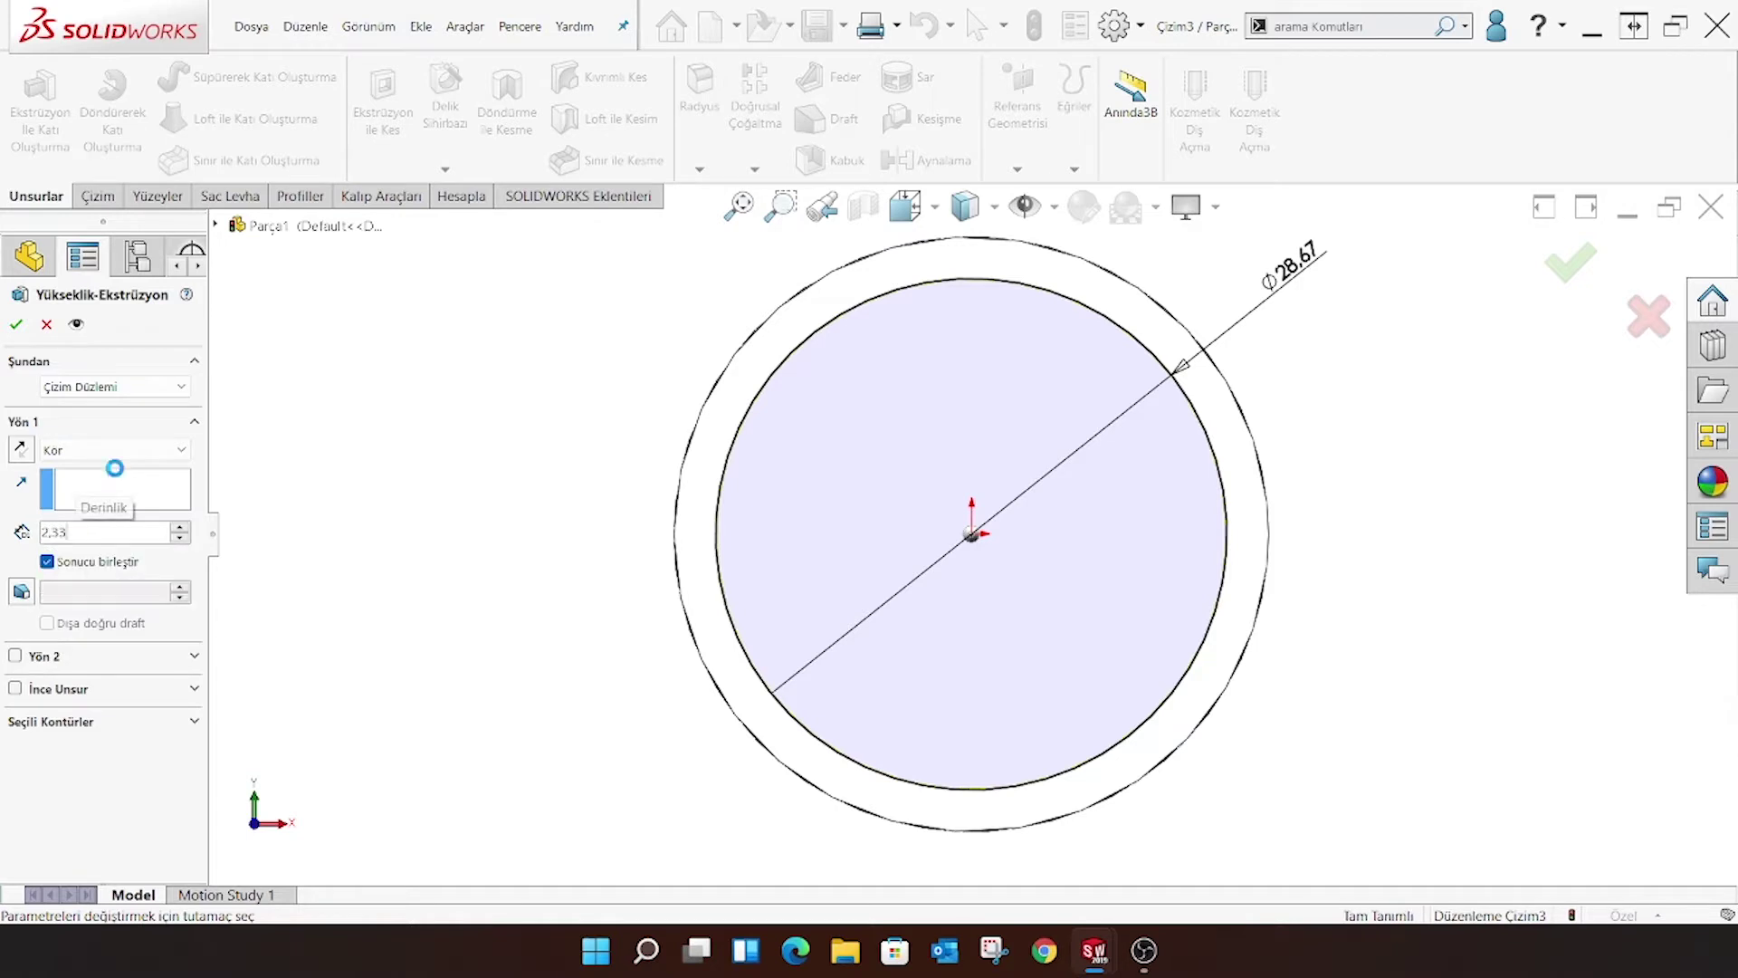
key(Return)
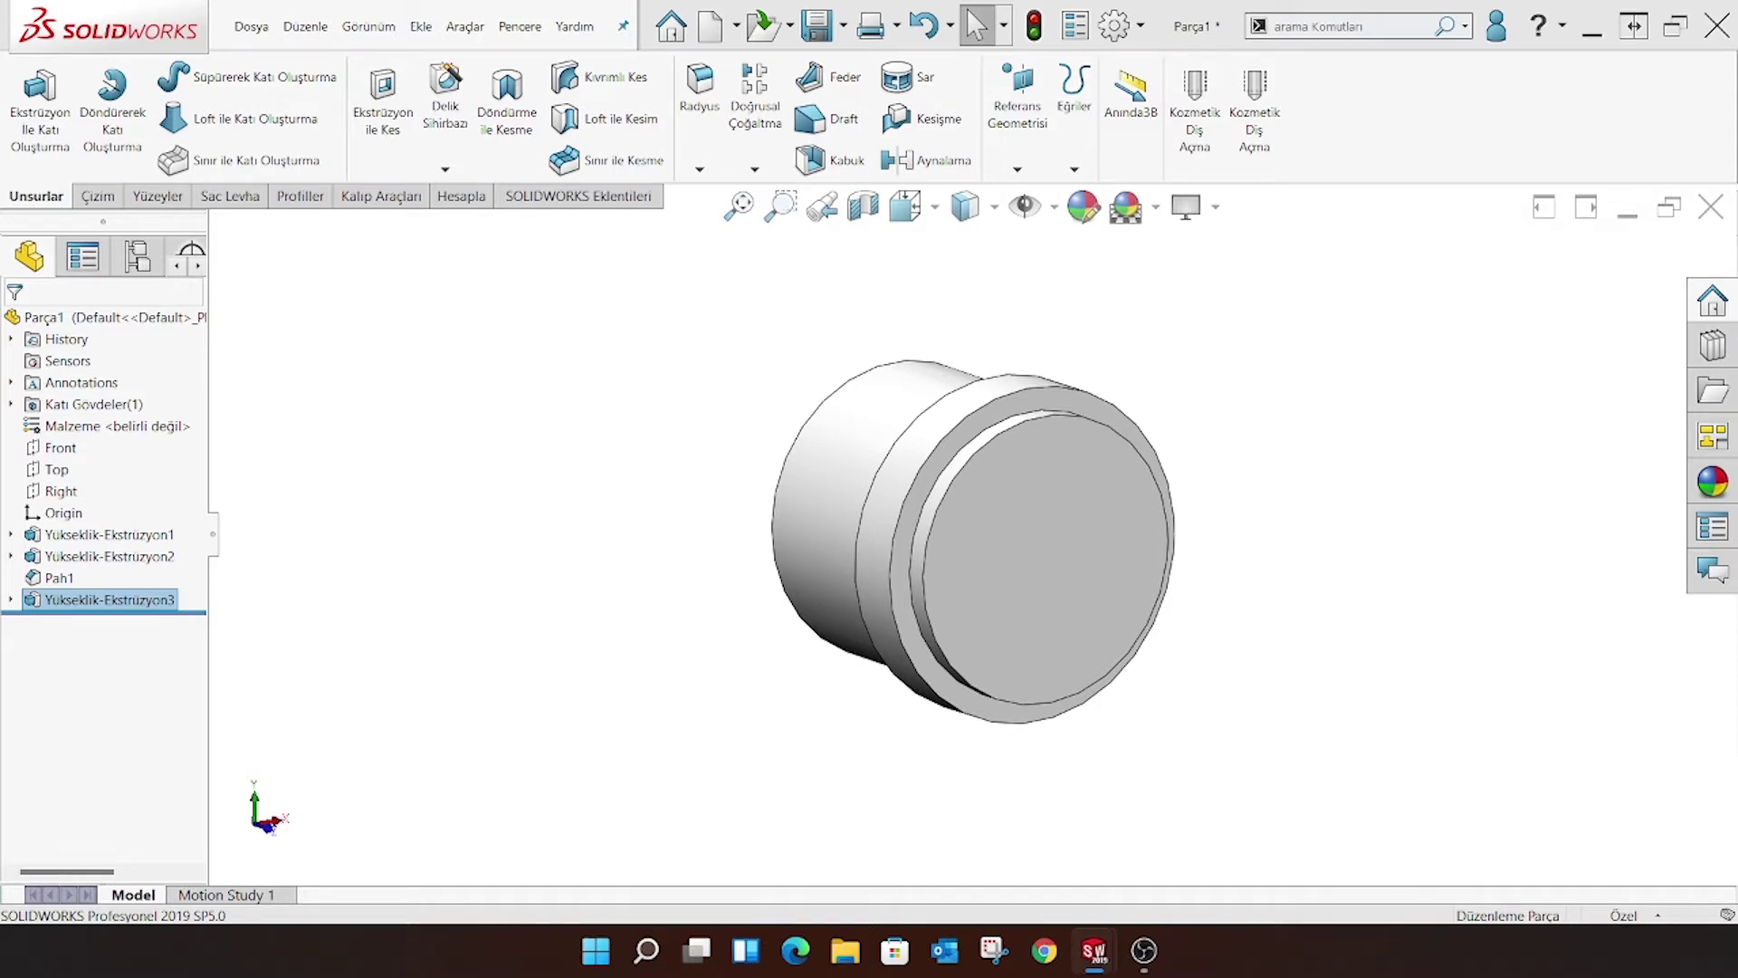
Open a sketch on the boss's end face, viewed Normal To, with an origin-centred circle
click(1079, 474)
click(1168, 423)
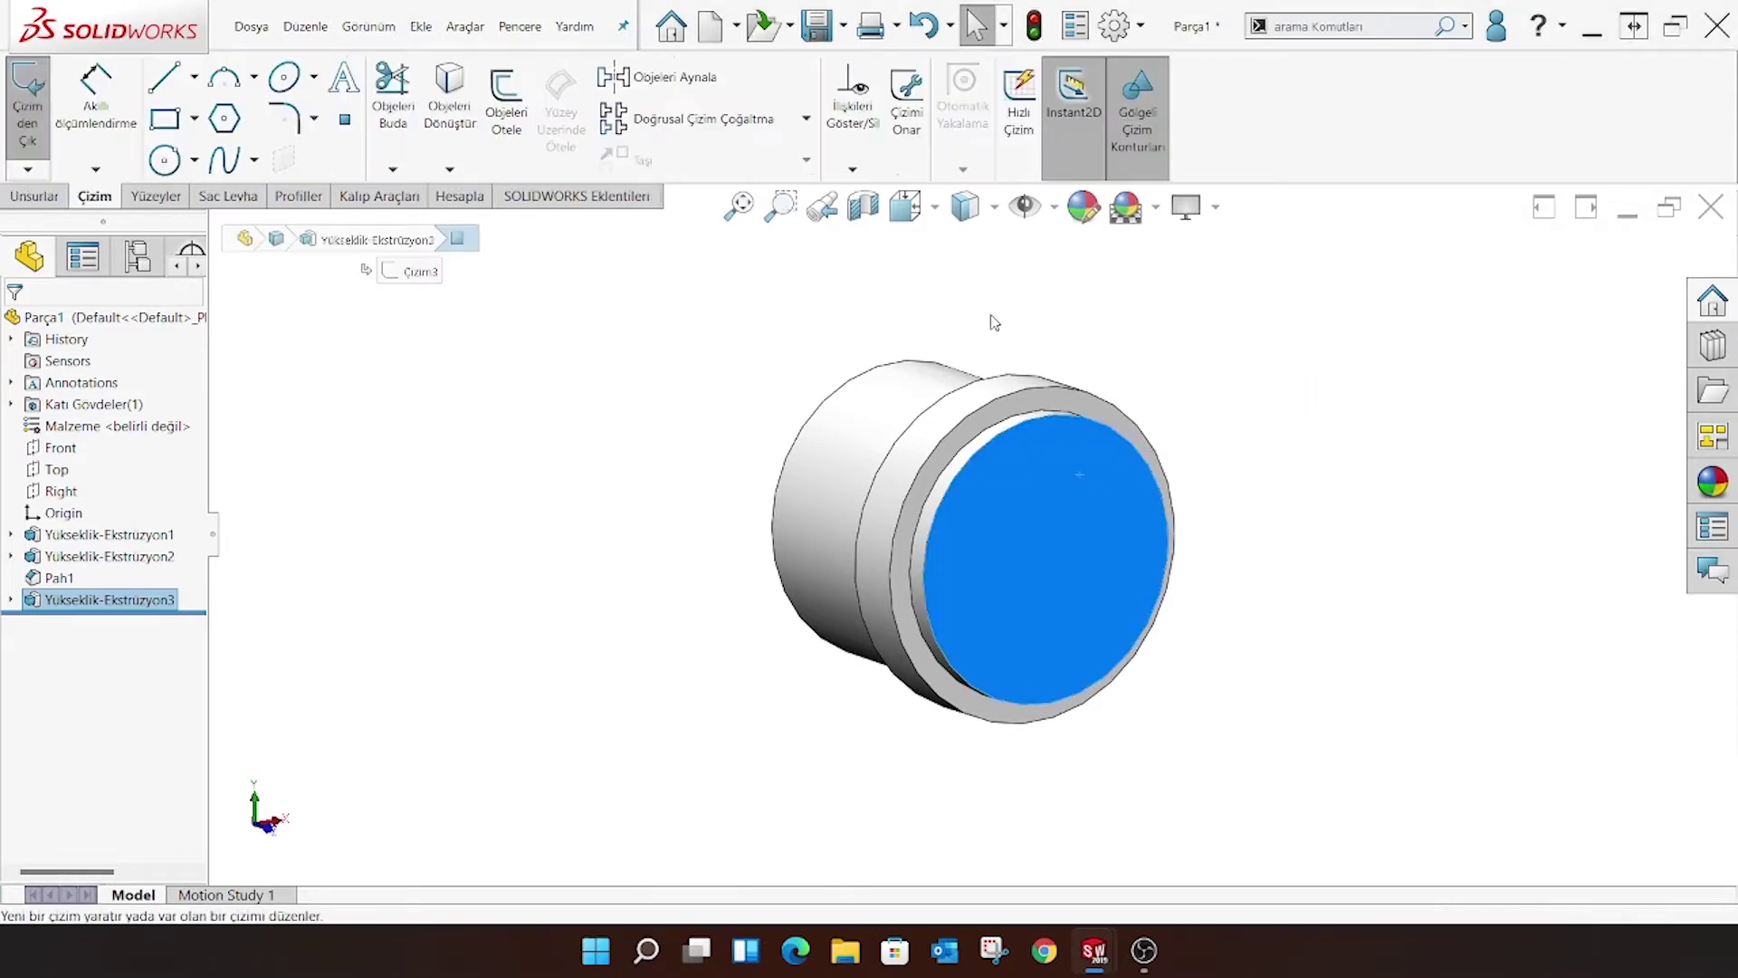
click(906, 207)
click(1107, 400)
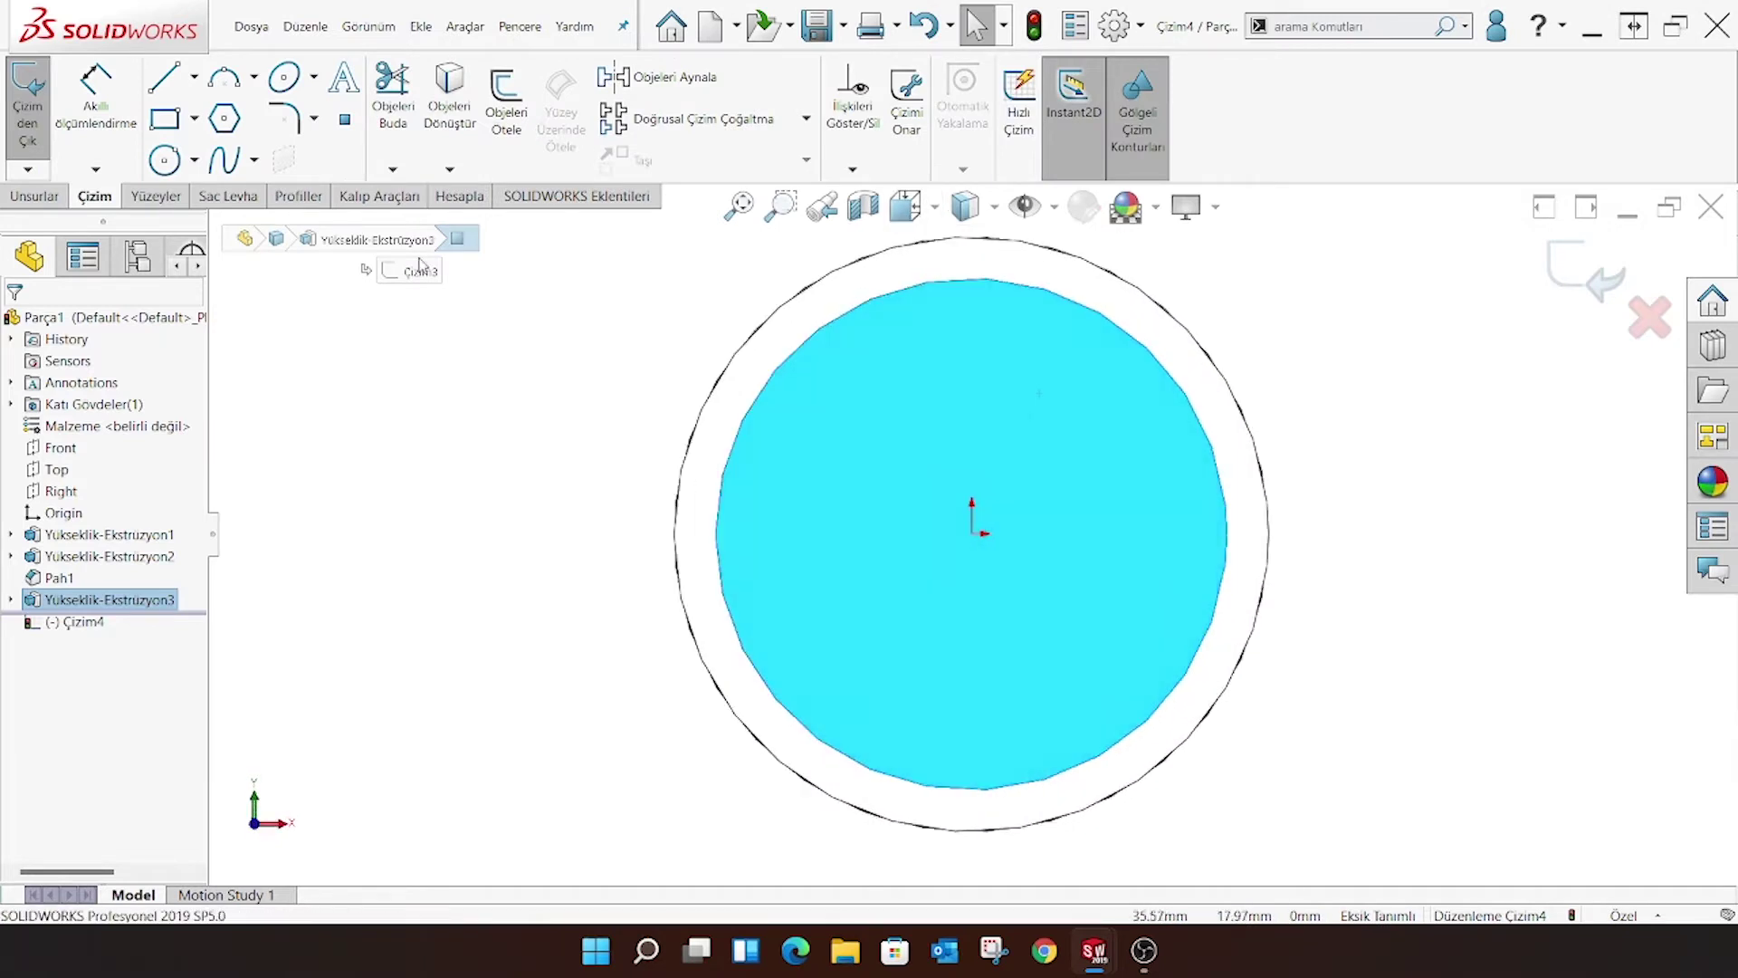
click(164, 161)
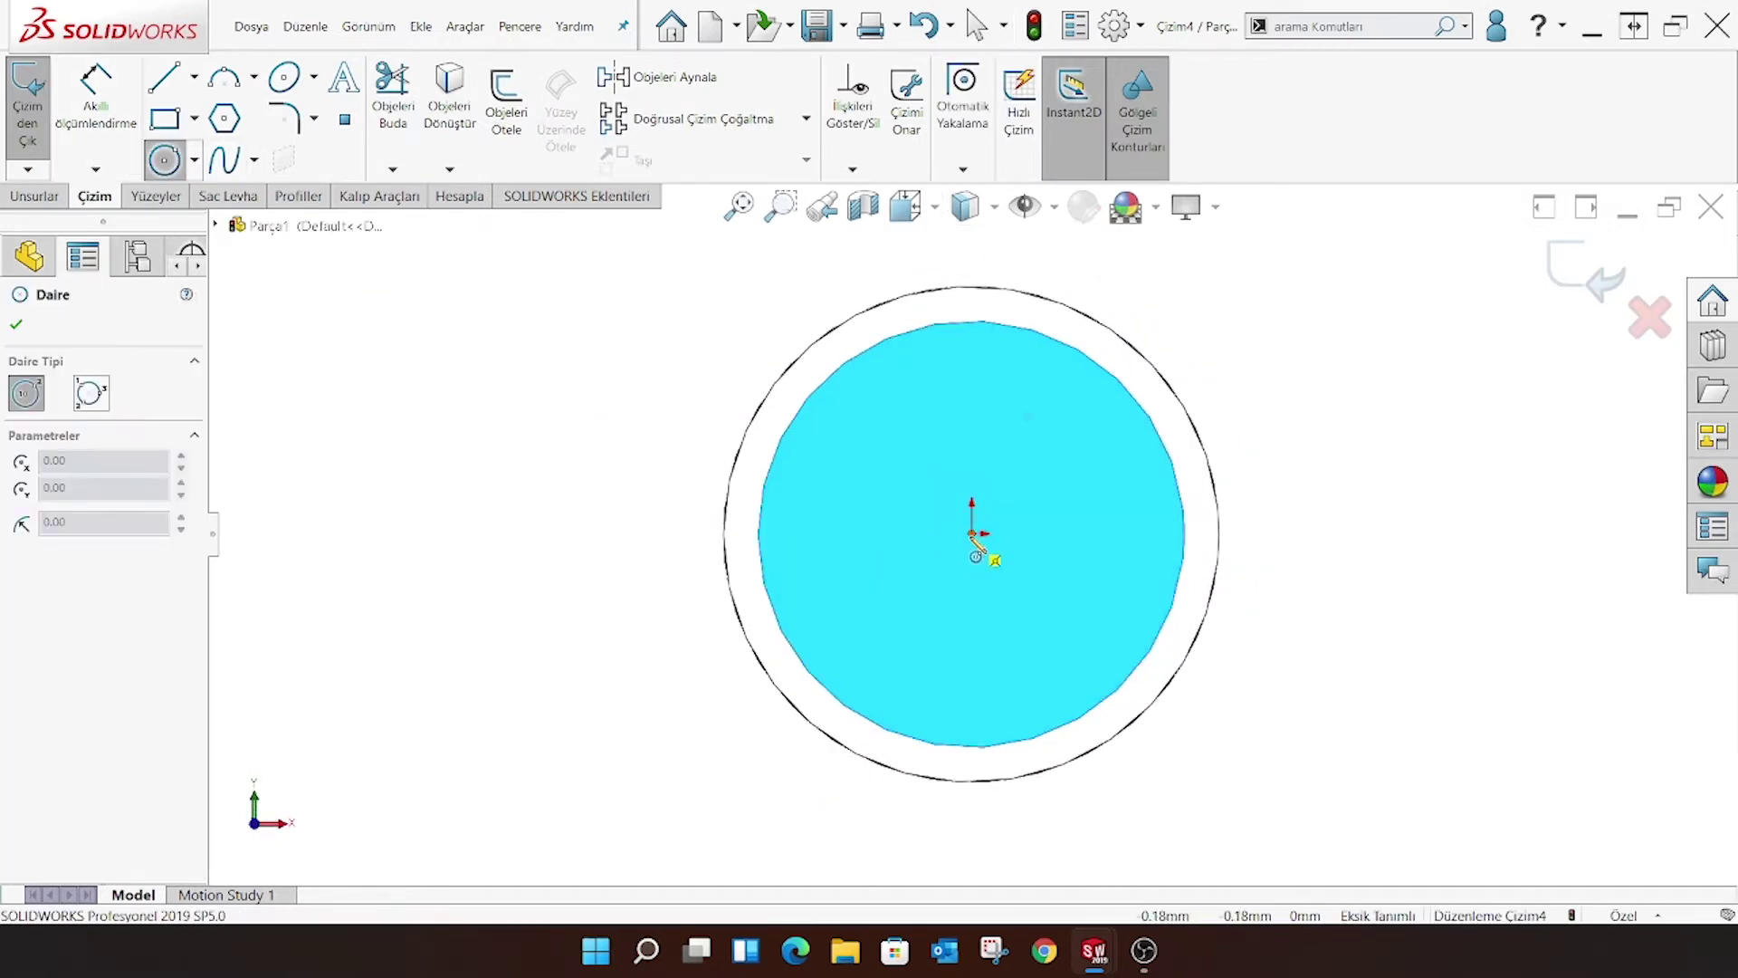
click(974, 533)
click(915, 307)
right_click(715, 222)
click(756, 294)
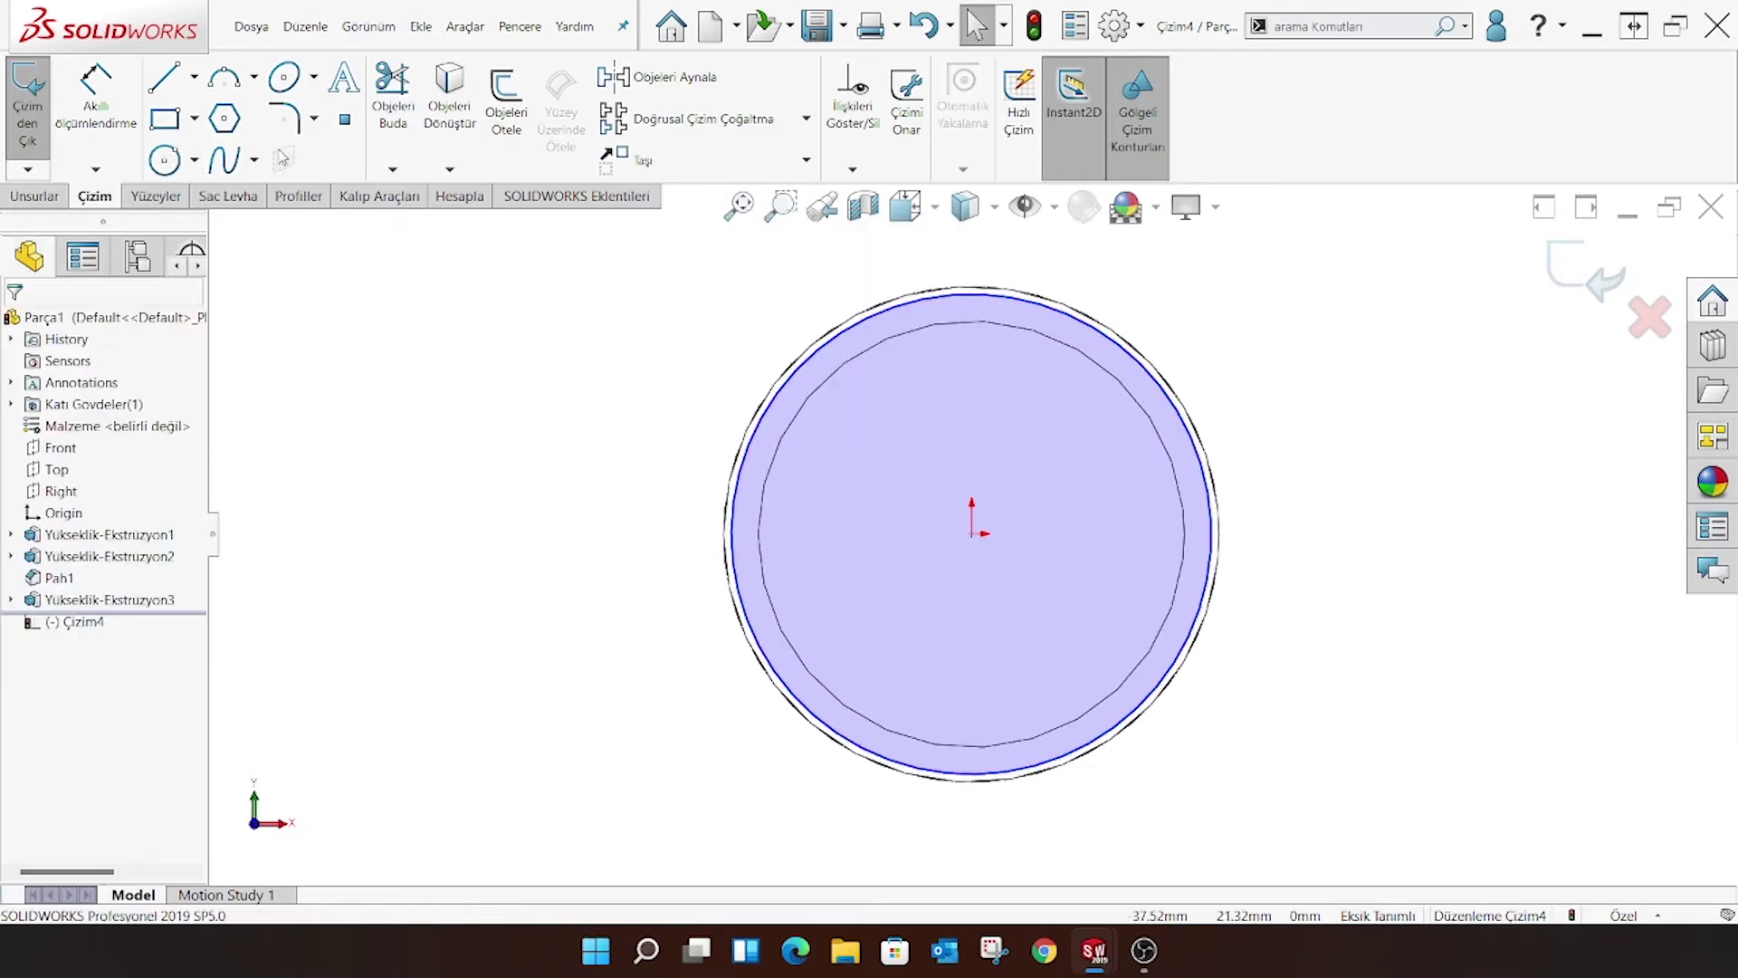
Dimension the new circle to Ø30.10 mm
click(74, 77)
click(825, 345)
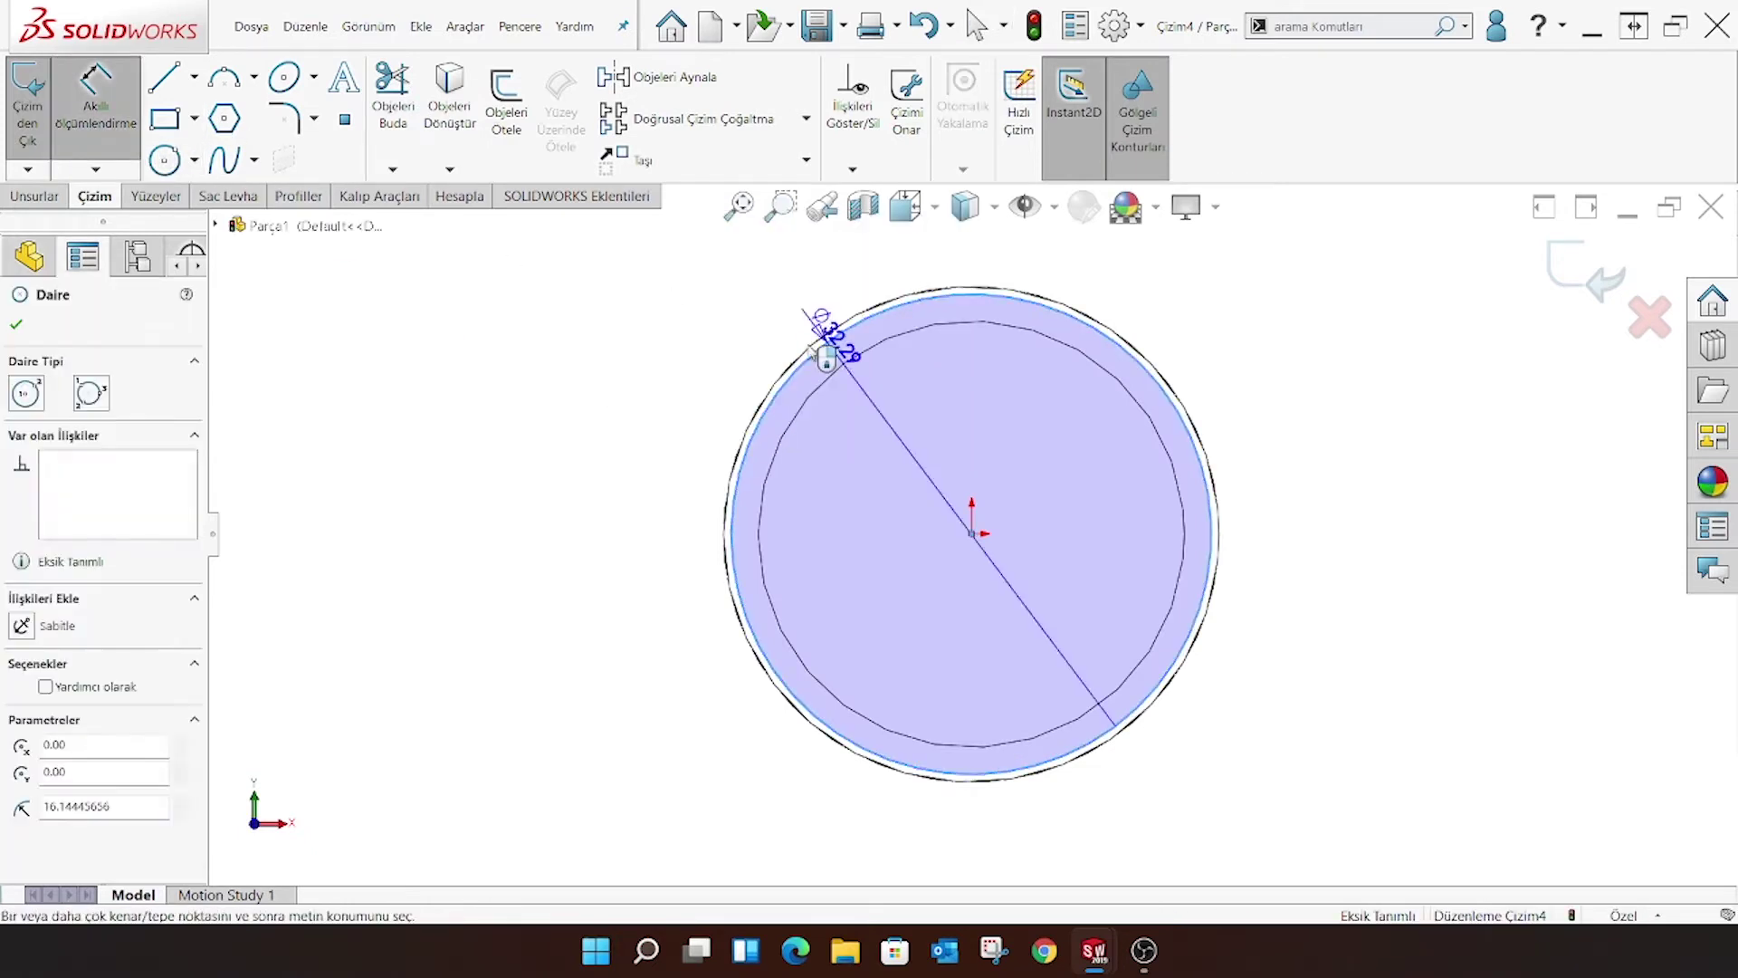
click(582, 345)
text(30.)
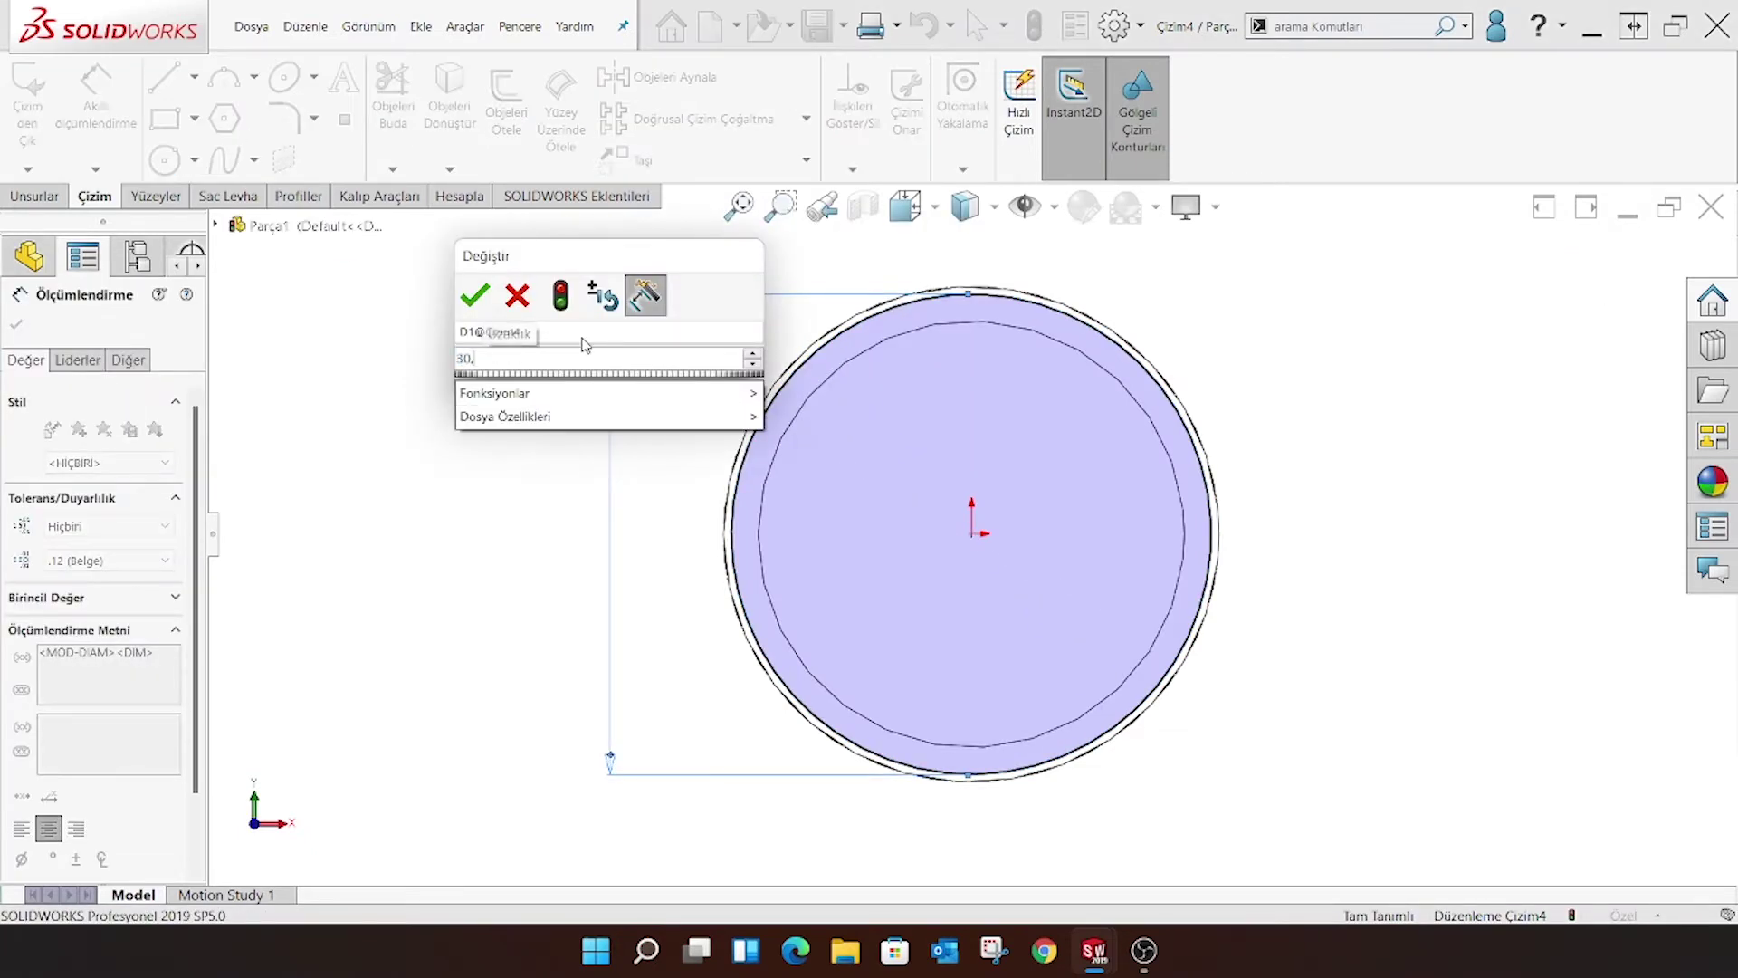
text(1)
key(Return)
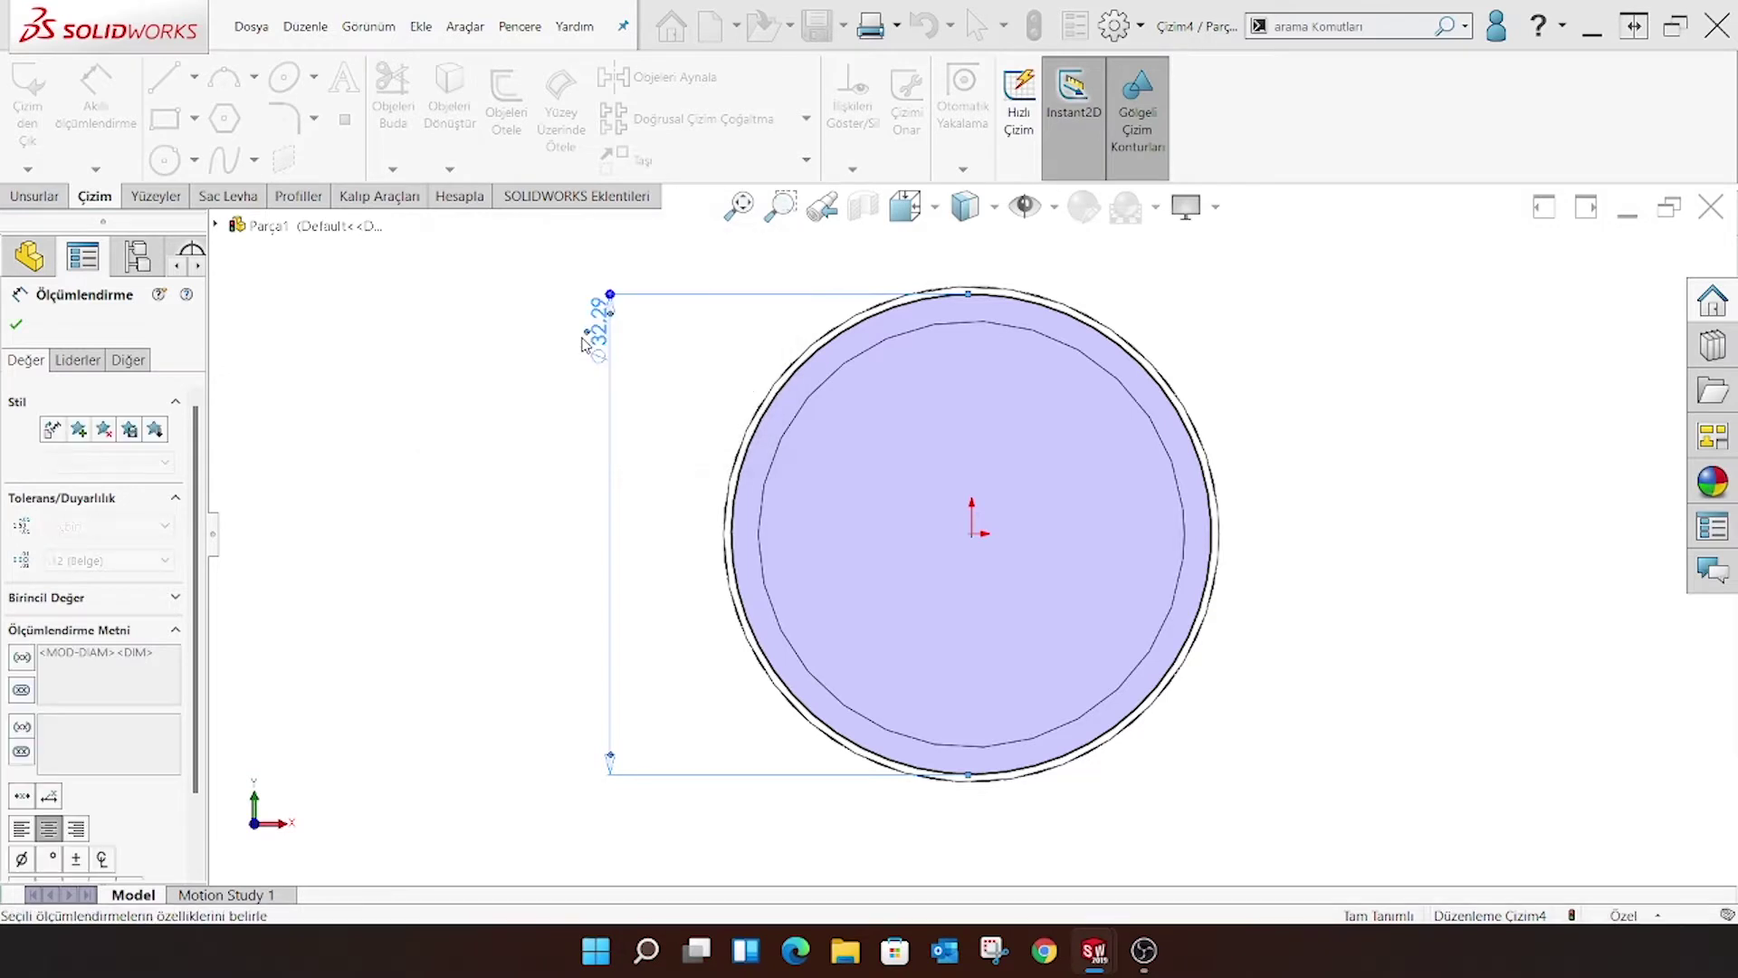
click(17, 324)
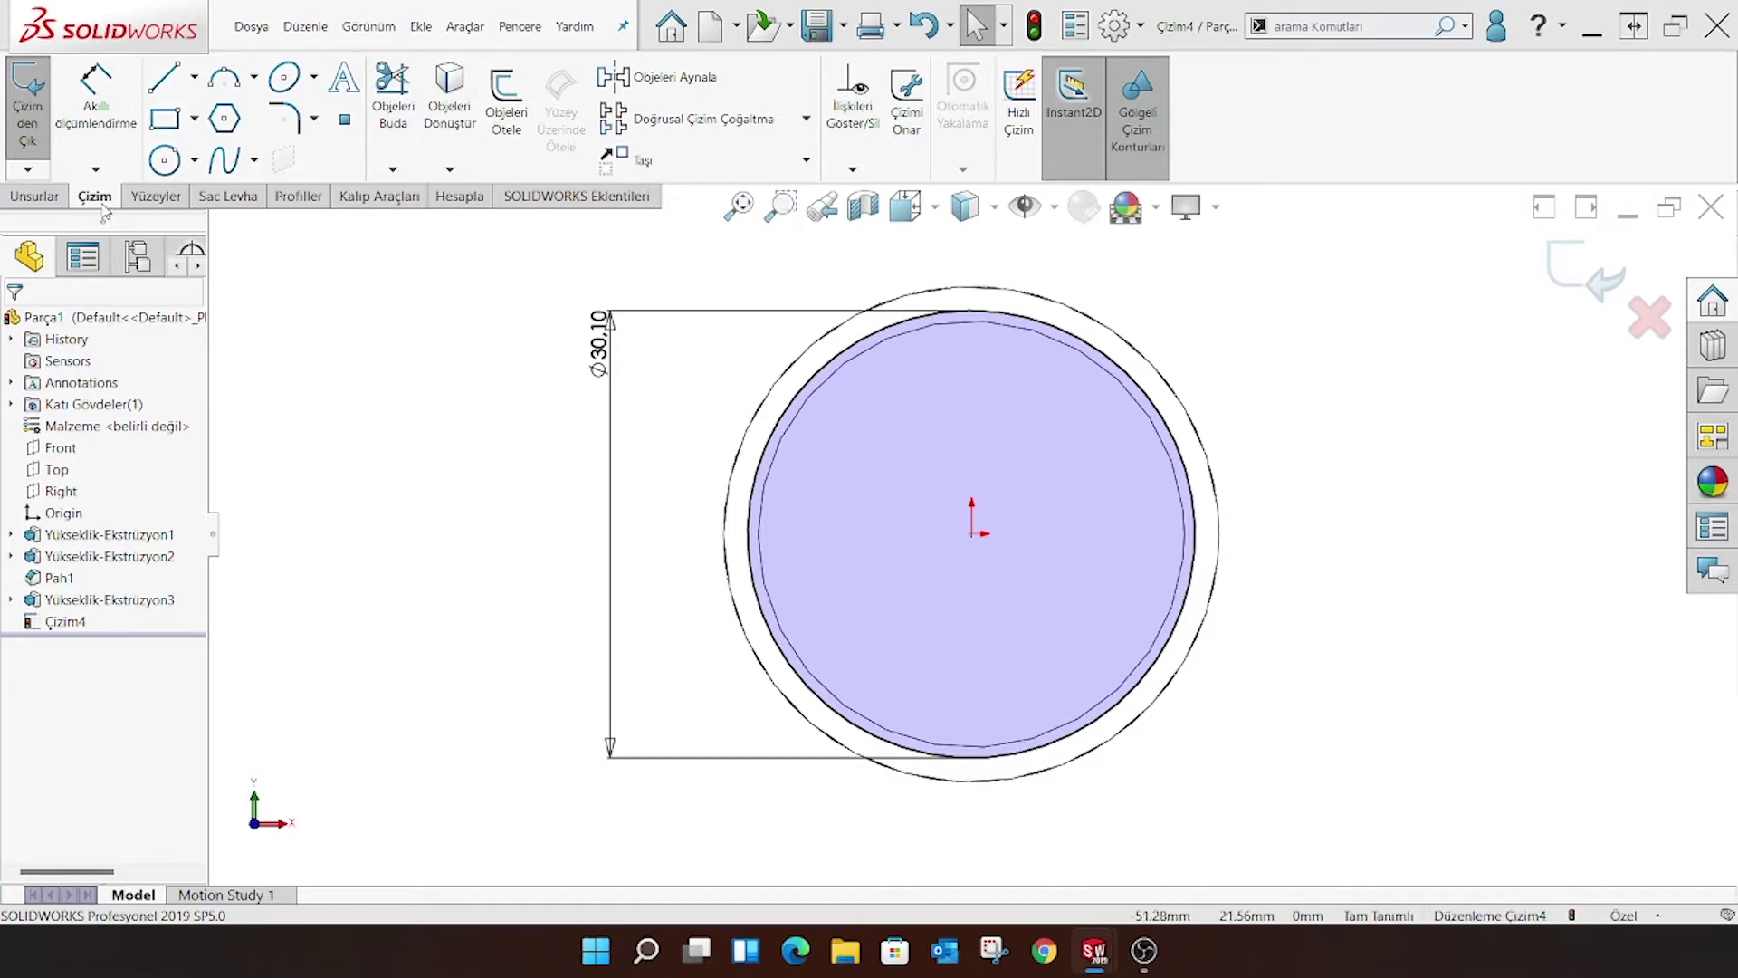
click(35, 196)
Extrude the Ø30.10 circle 2.33 mm as a fourth boss
click(40, 105)
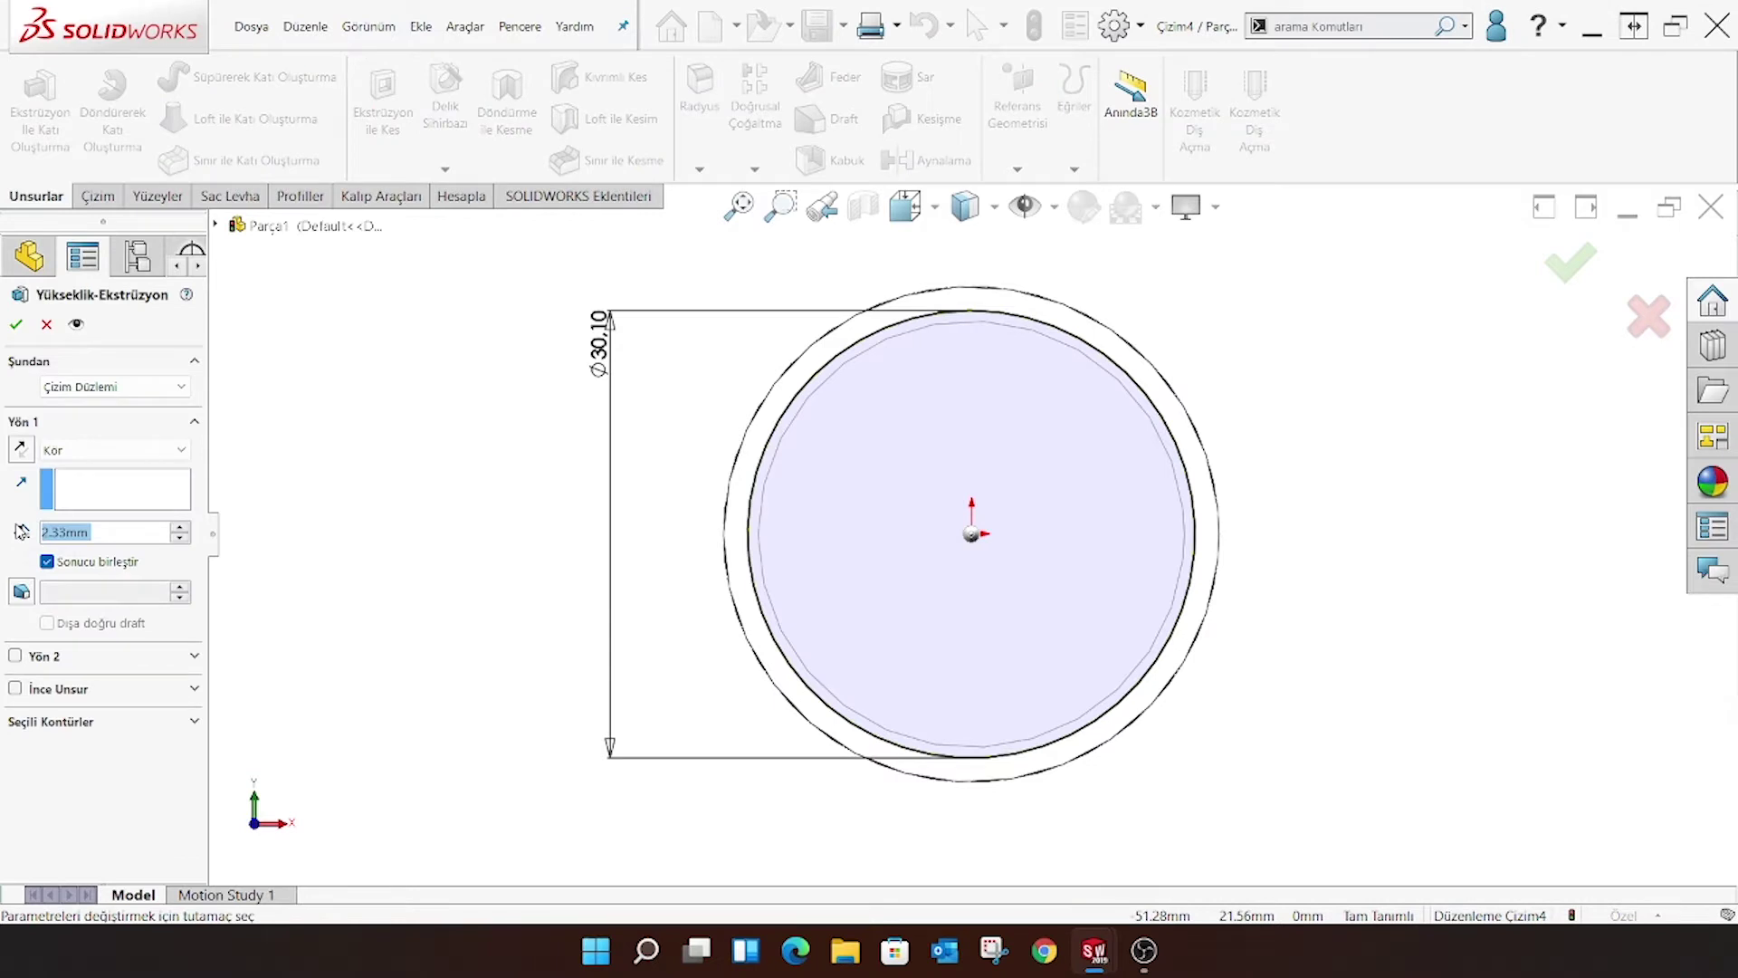
key(Return)
mouse_move(823, 392)
middle_down()
mouse_move(989, 499)
mouse_move(1132, 507)
middle_up()
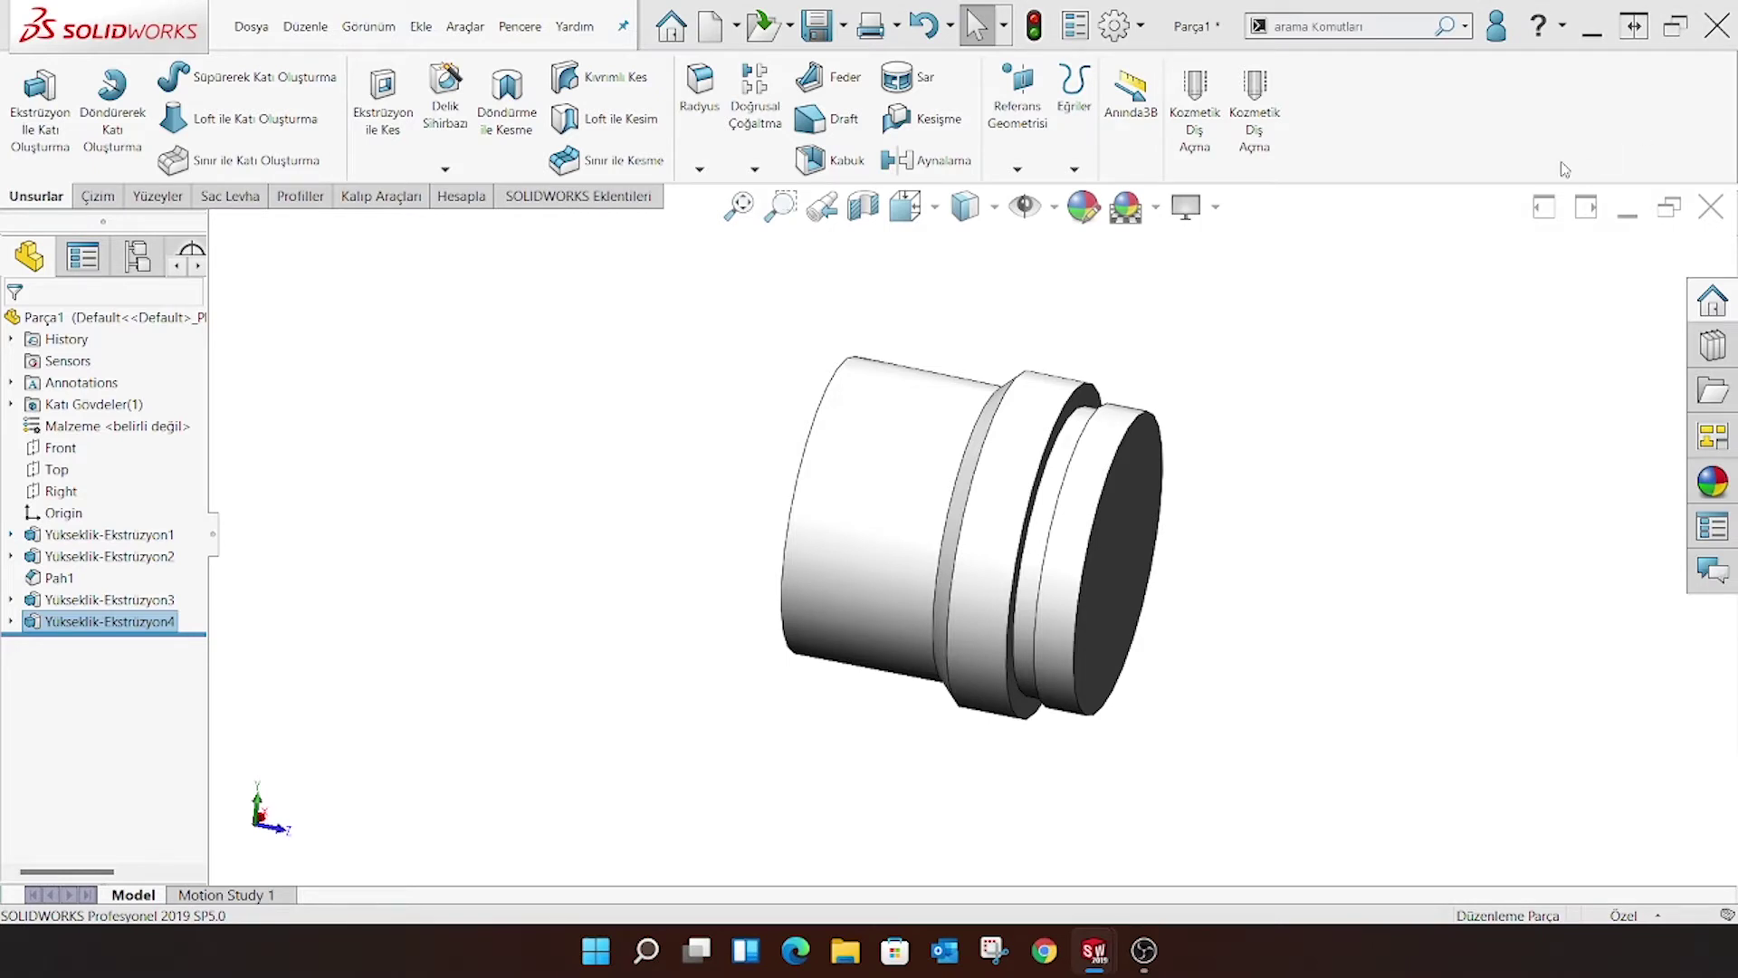
middle_drag(1001, 520, 906, 471)
scroll(869, 507, down, 3)
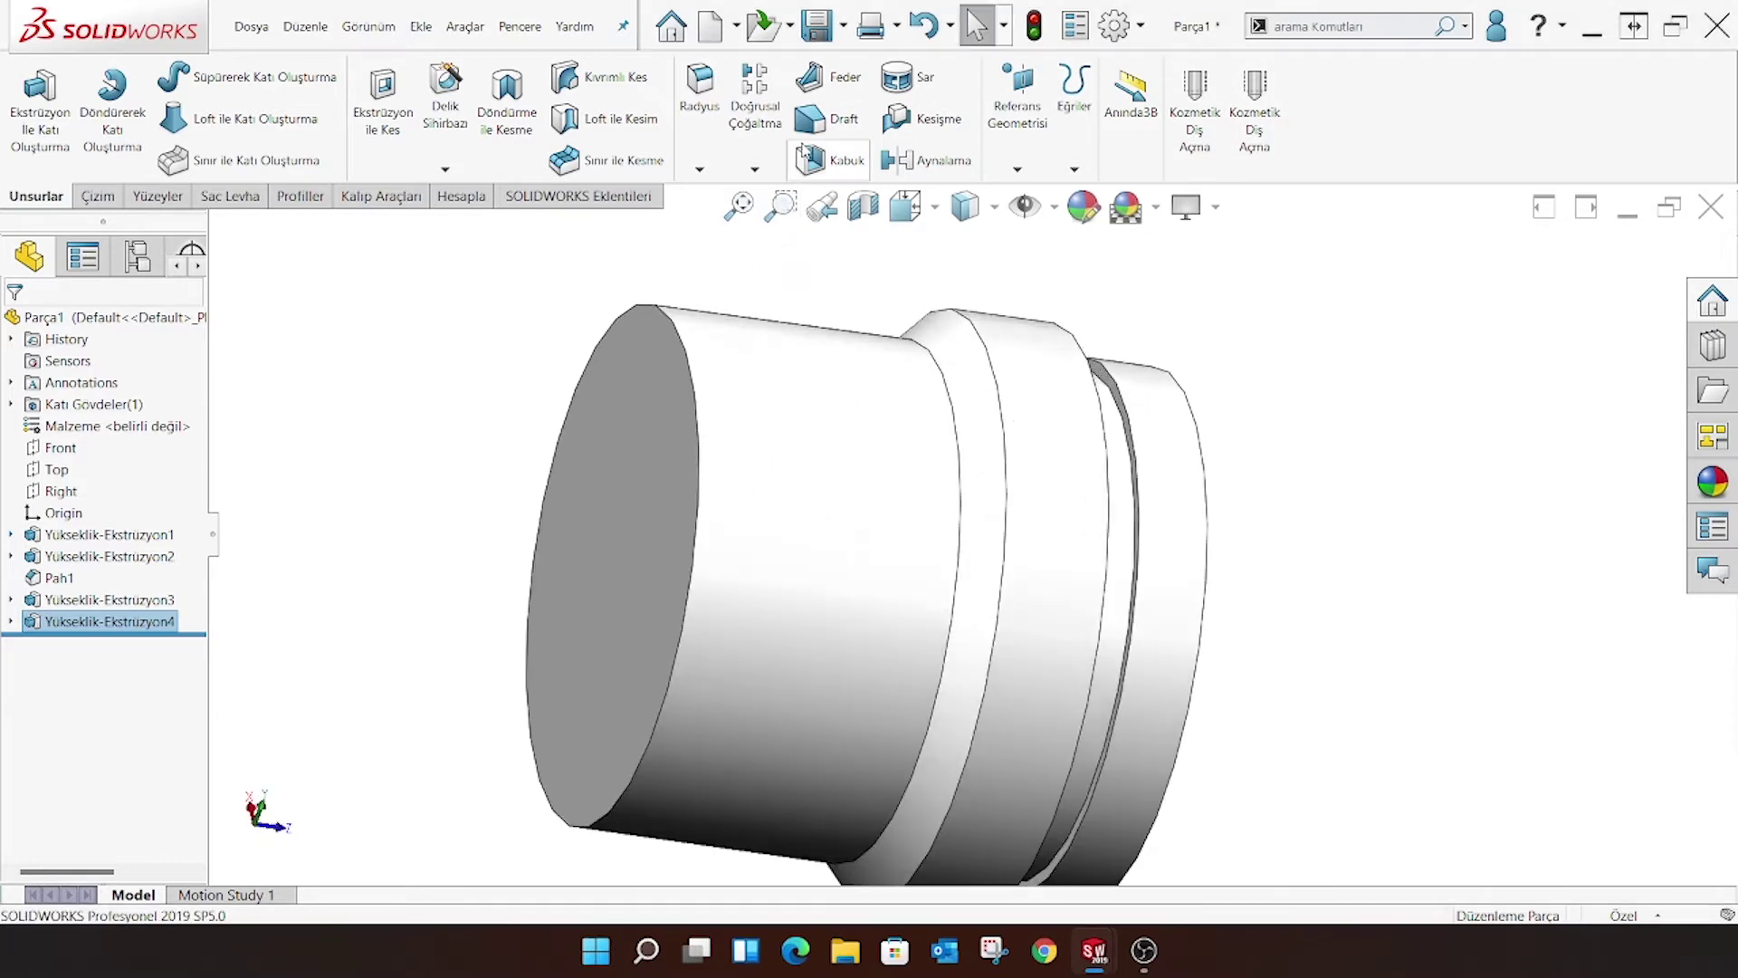
Chamfer the part's large-end edge 2 mm × 45°
click(699, 168)
click(715, 215)
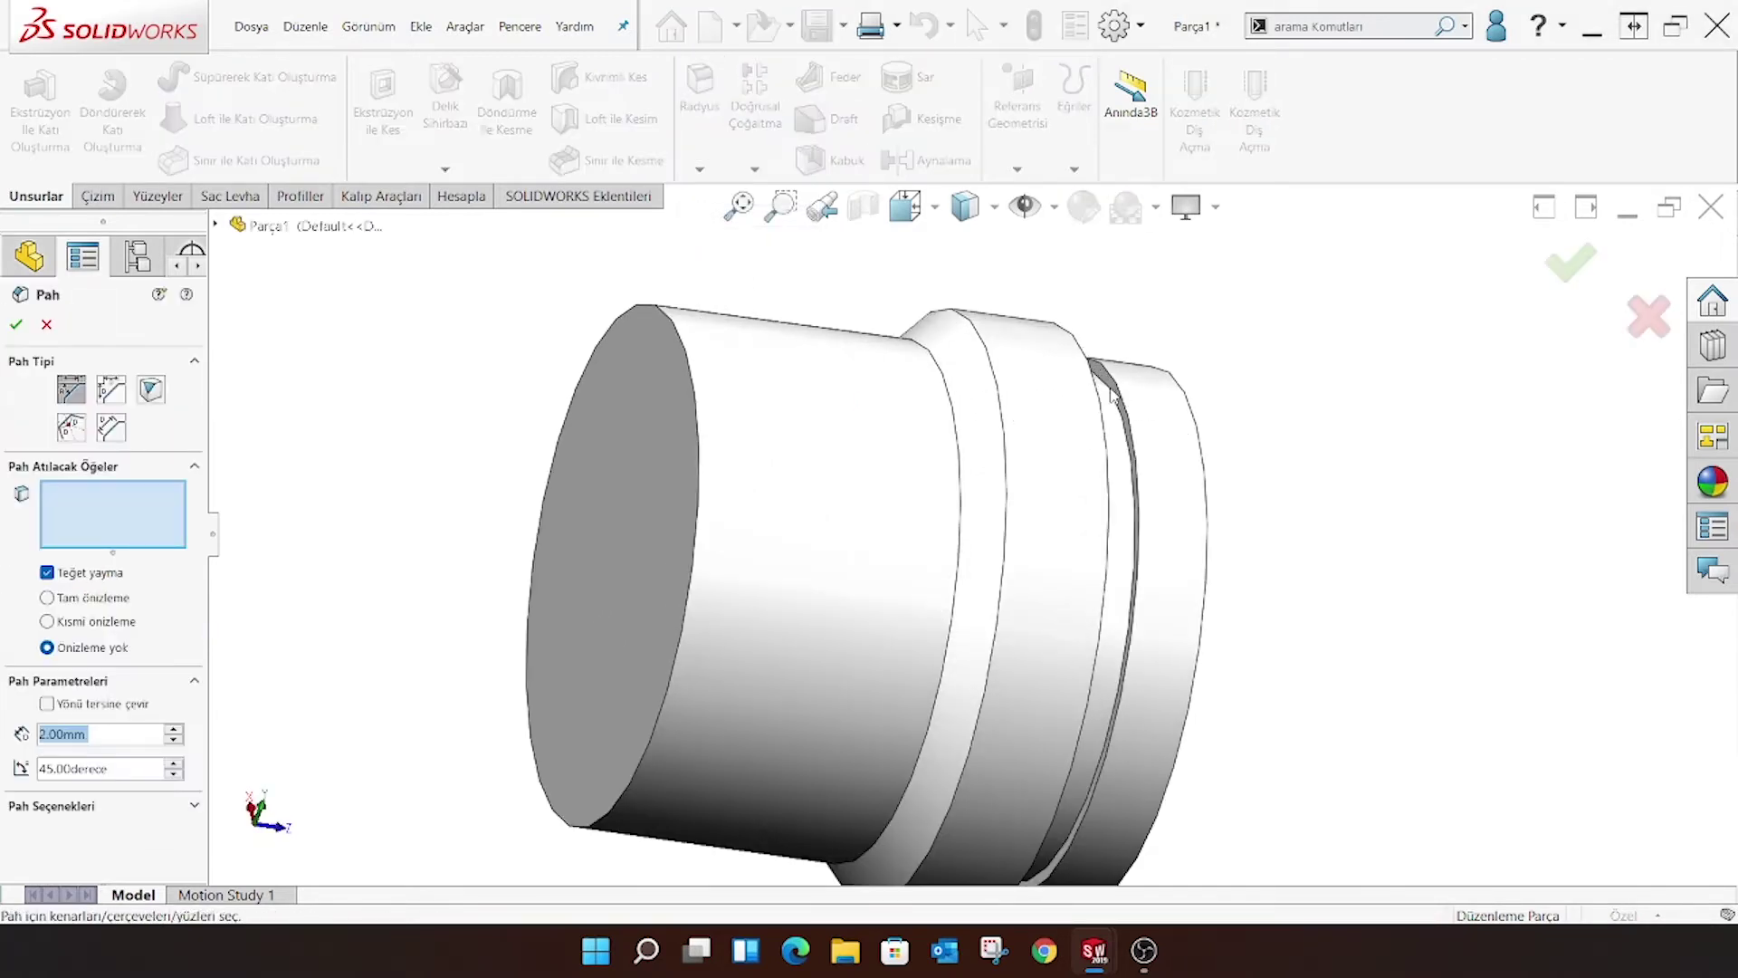
click(1112, 394)
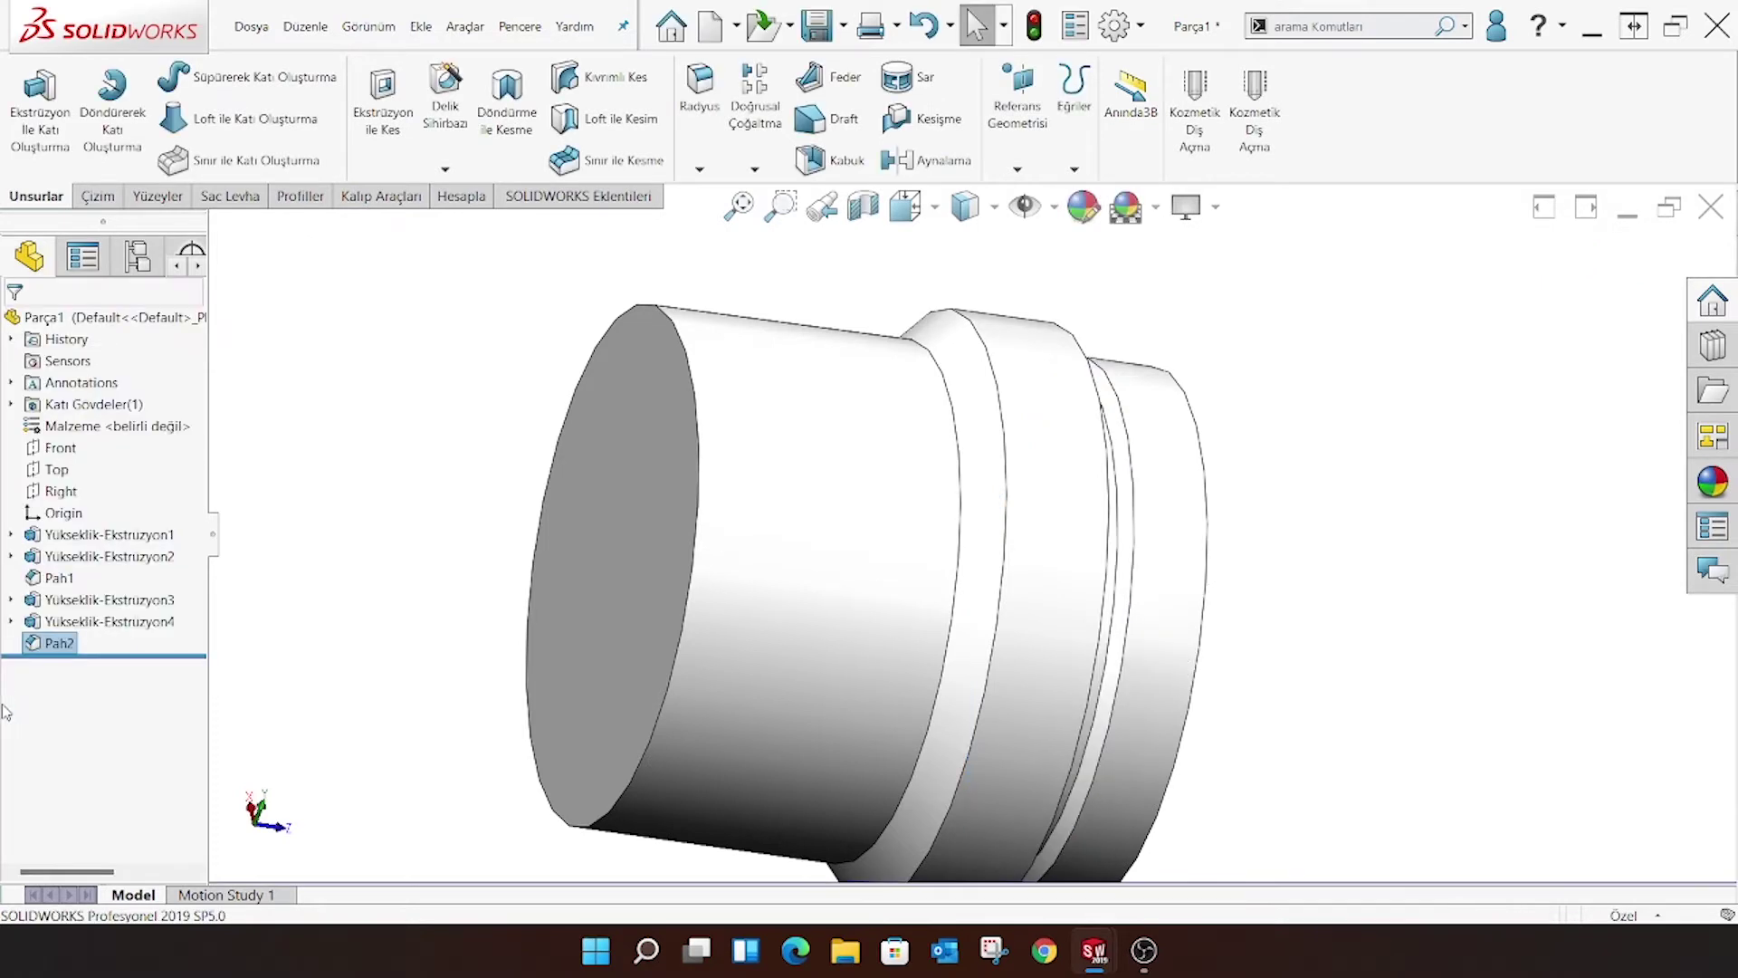
key(Return)
middle_drag(996, 543, 1271, 540)
scroll(1268, 535, up, 3)
mouse_move(1467, 574)
middle_down()
mouse_move(846, 376)
mouse_move(1009, 284)
middle_up()
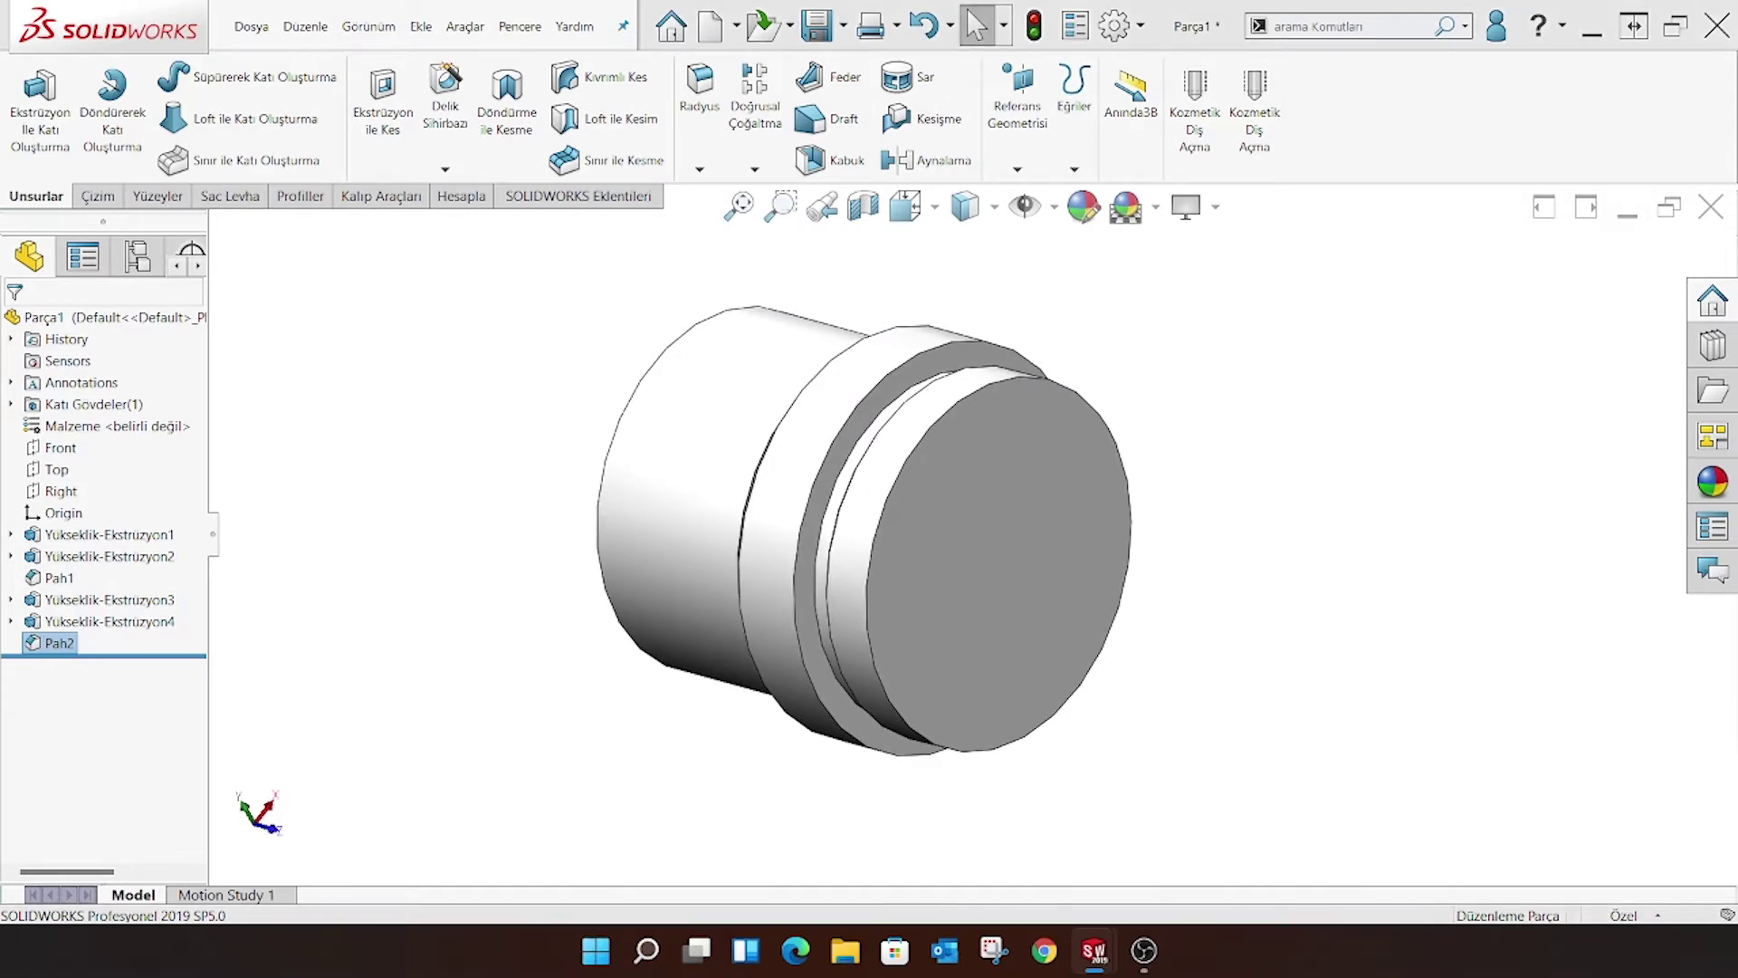
Sketch an origin-centred Ø28.67 mm circle on the small end face, viewed Normal To
click(1033, 543)
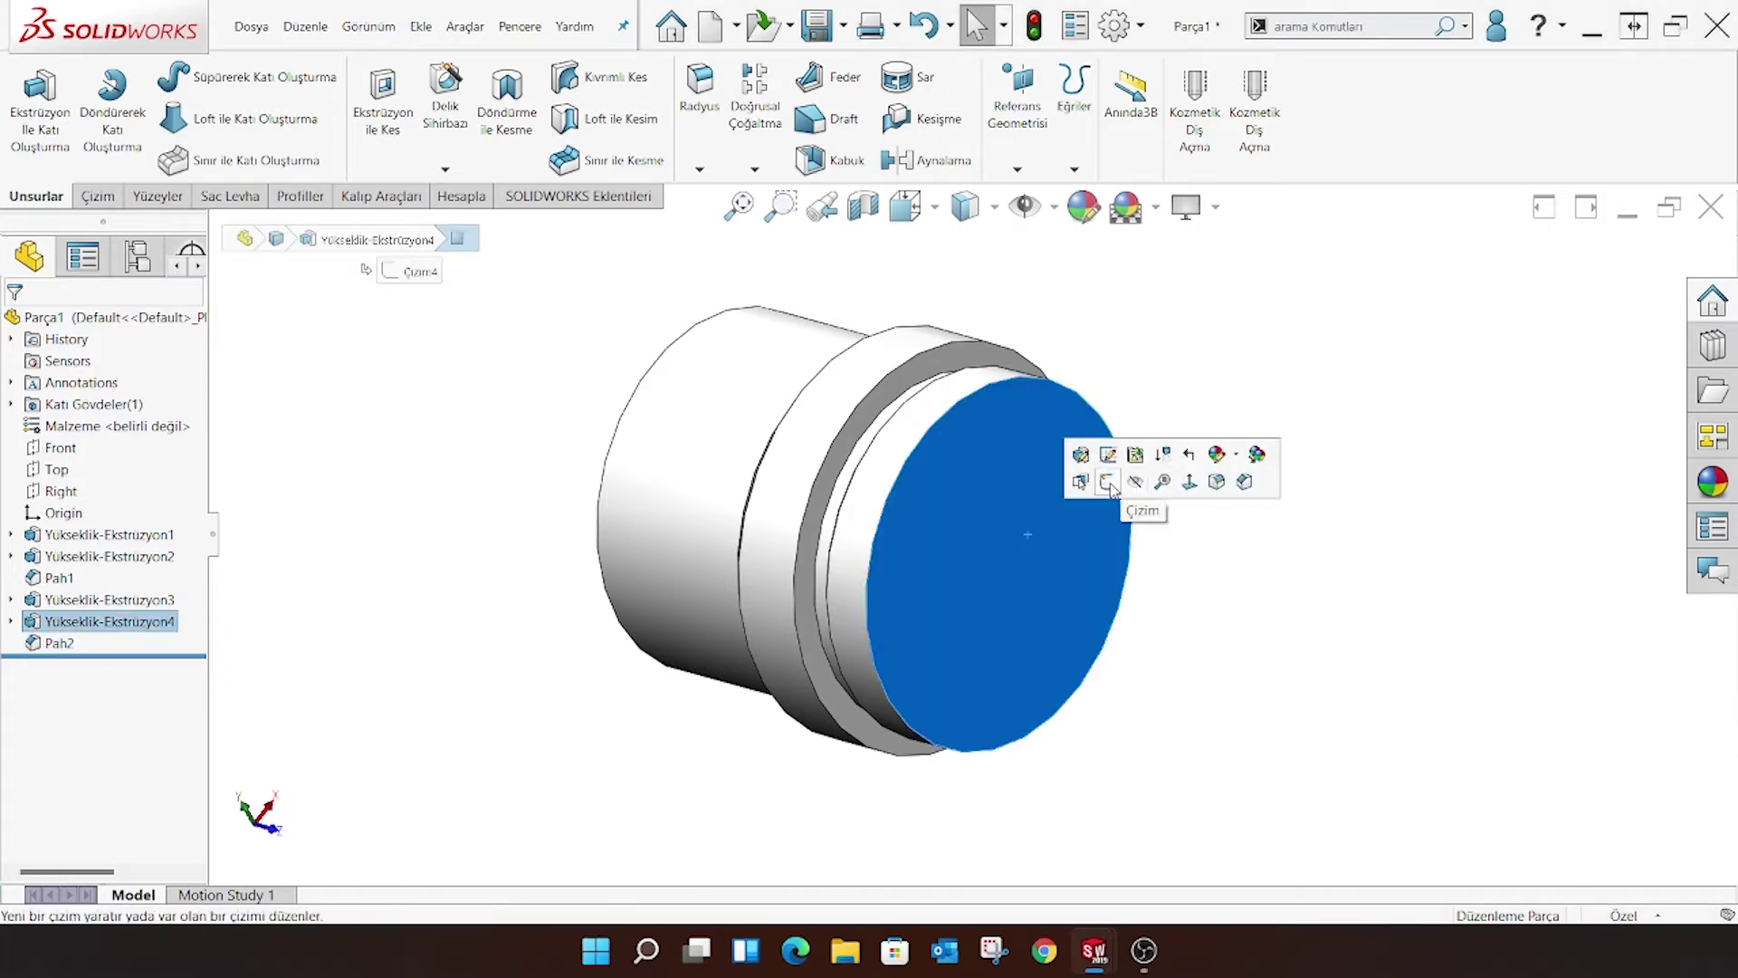
click(1170, 481)
click(905, 206)
click(1038, 336)
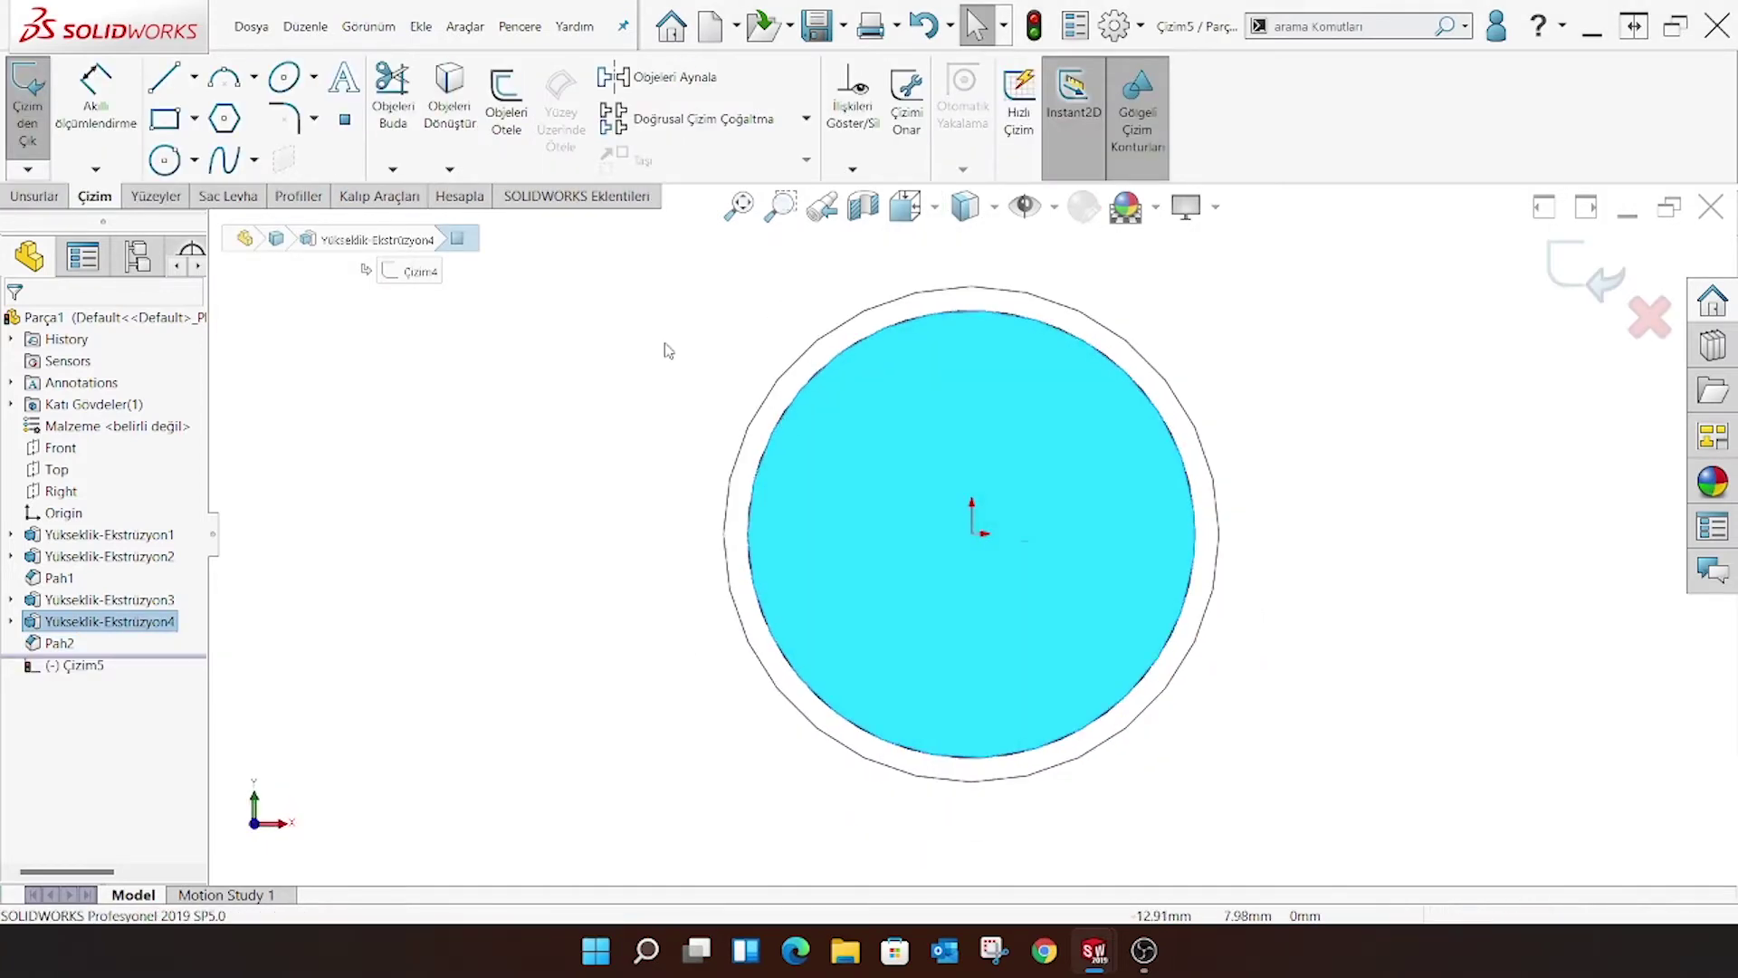
click(971, 533)
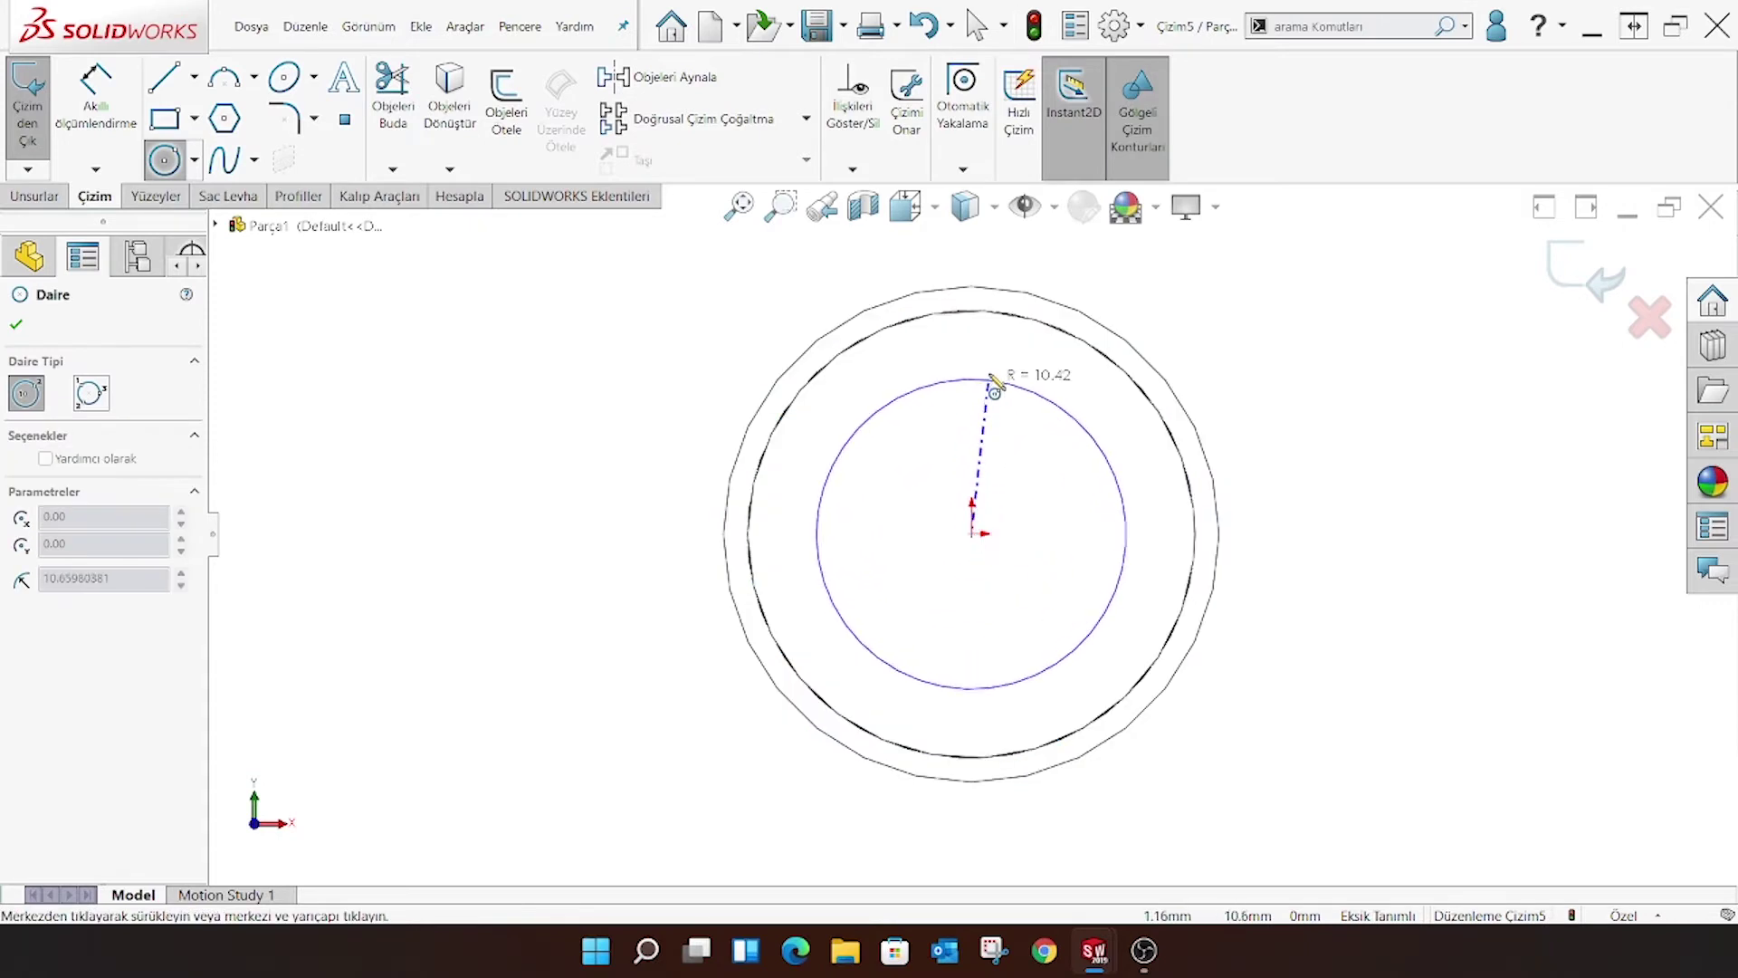
click(1001, 377)
right_click(475, 188)
click(523, 271)
click(95, 91)
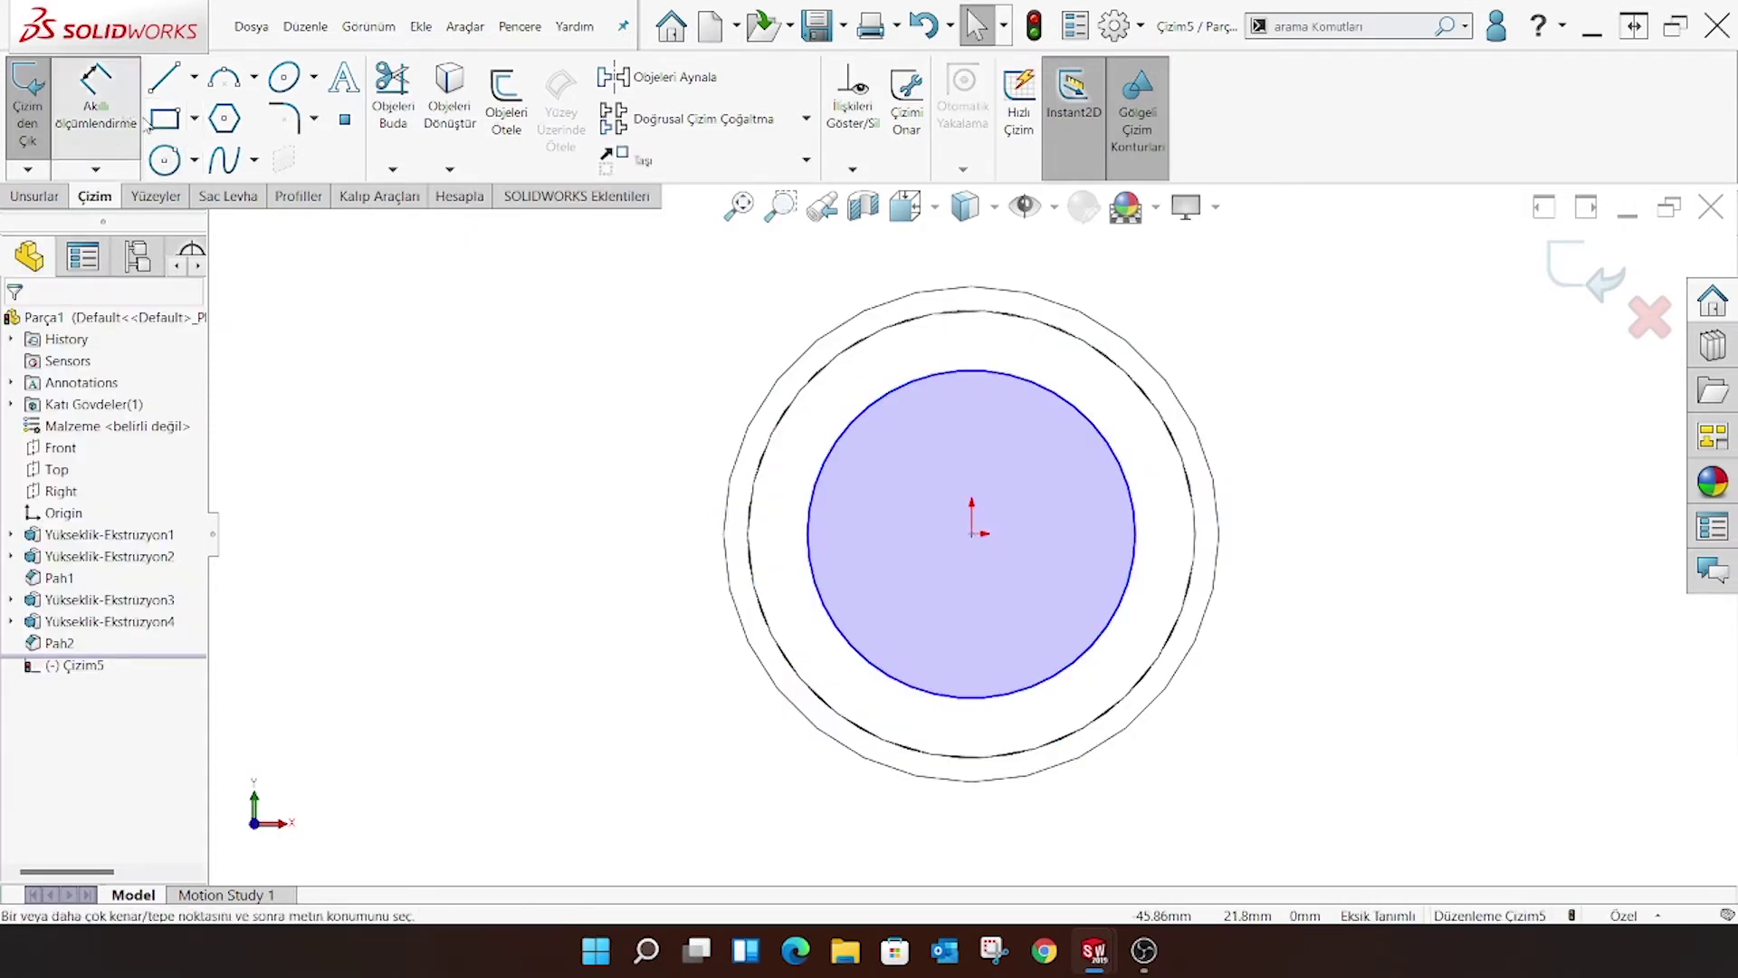
click(903, 396)
click(1347, 337)
text(28)
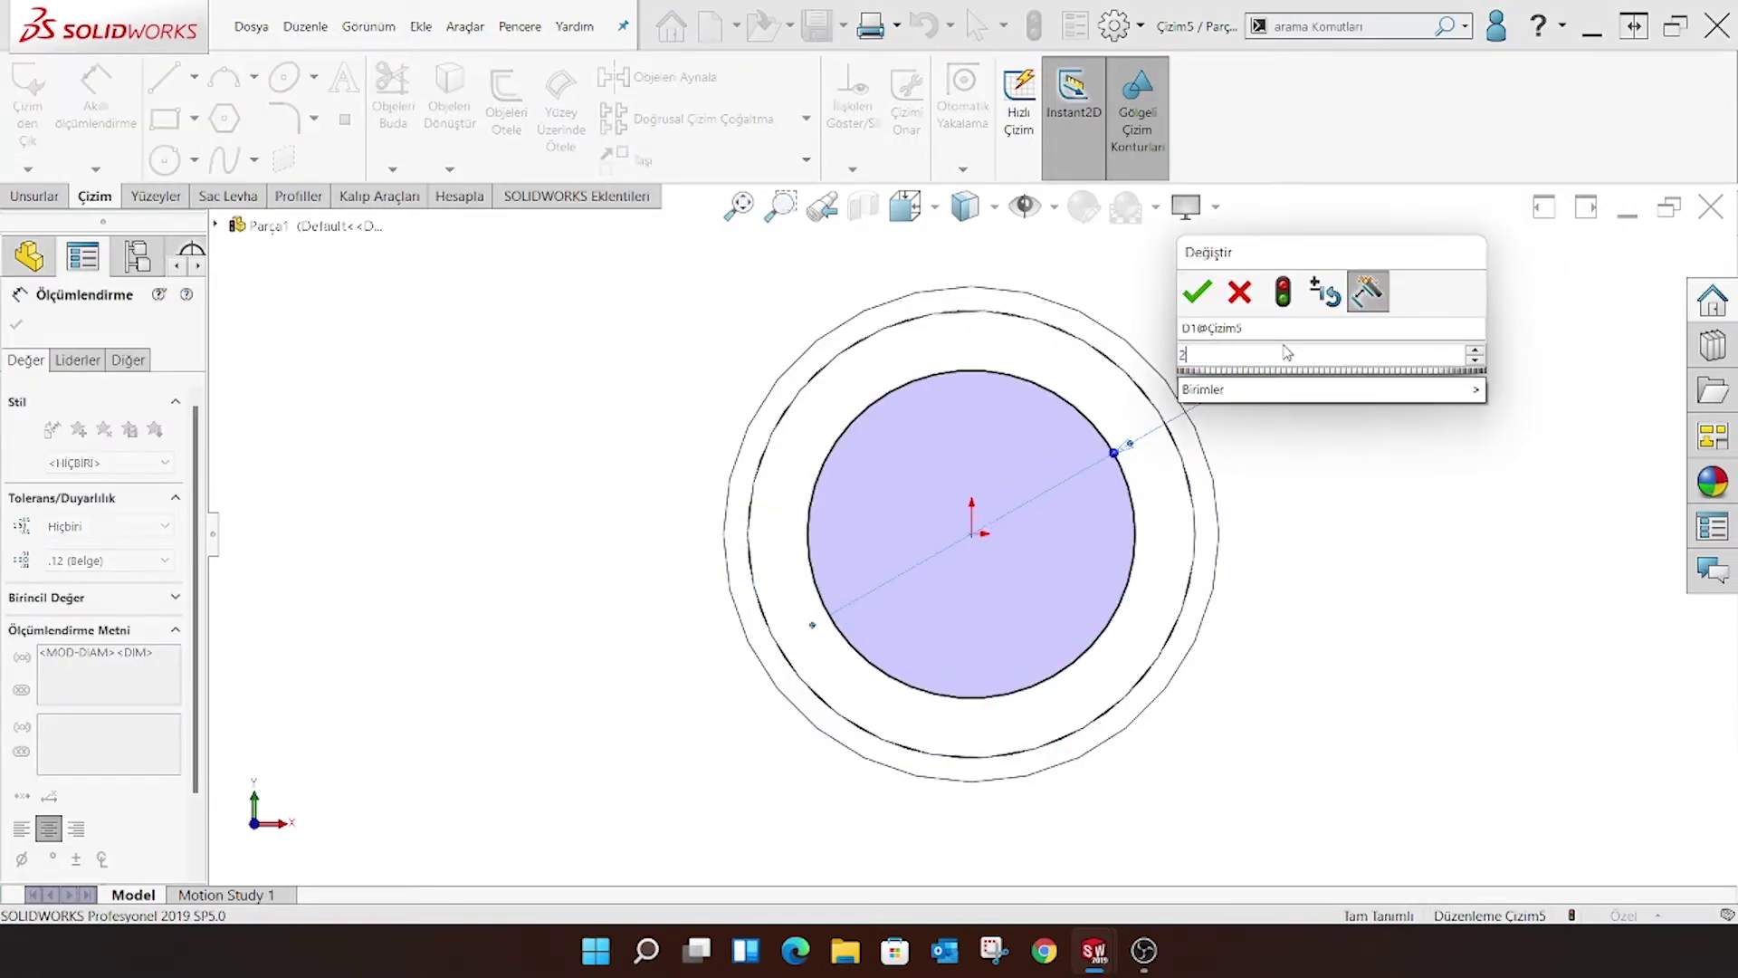
text(,67)
key(Return)
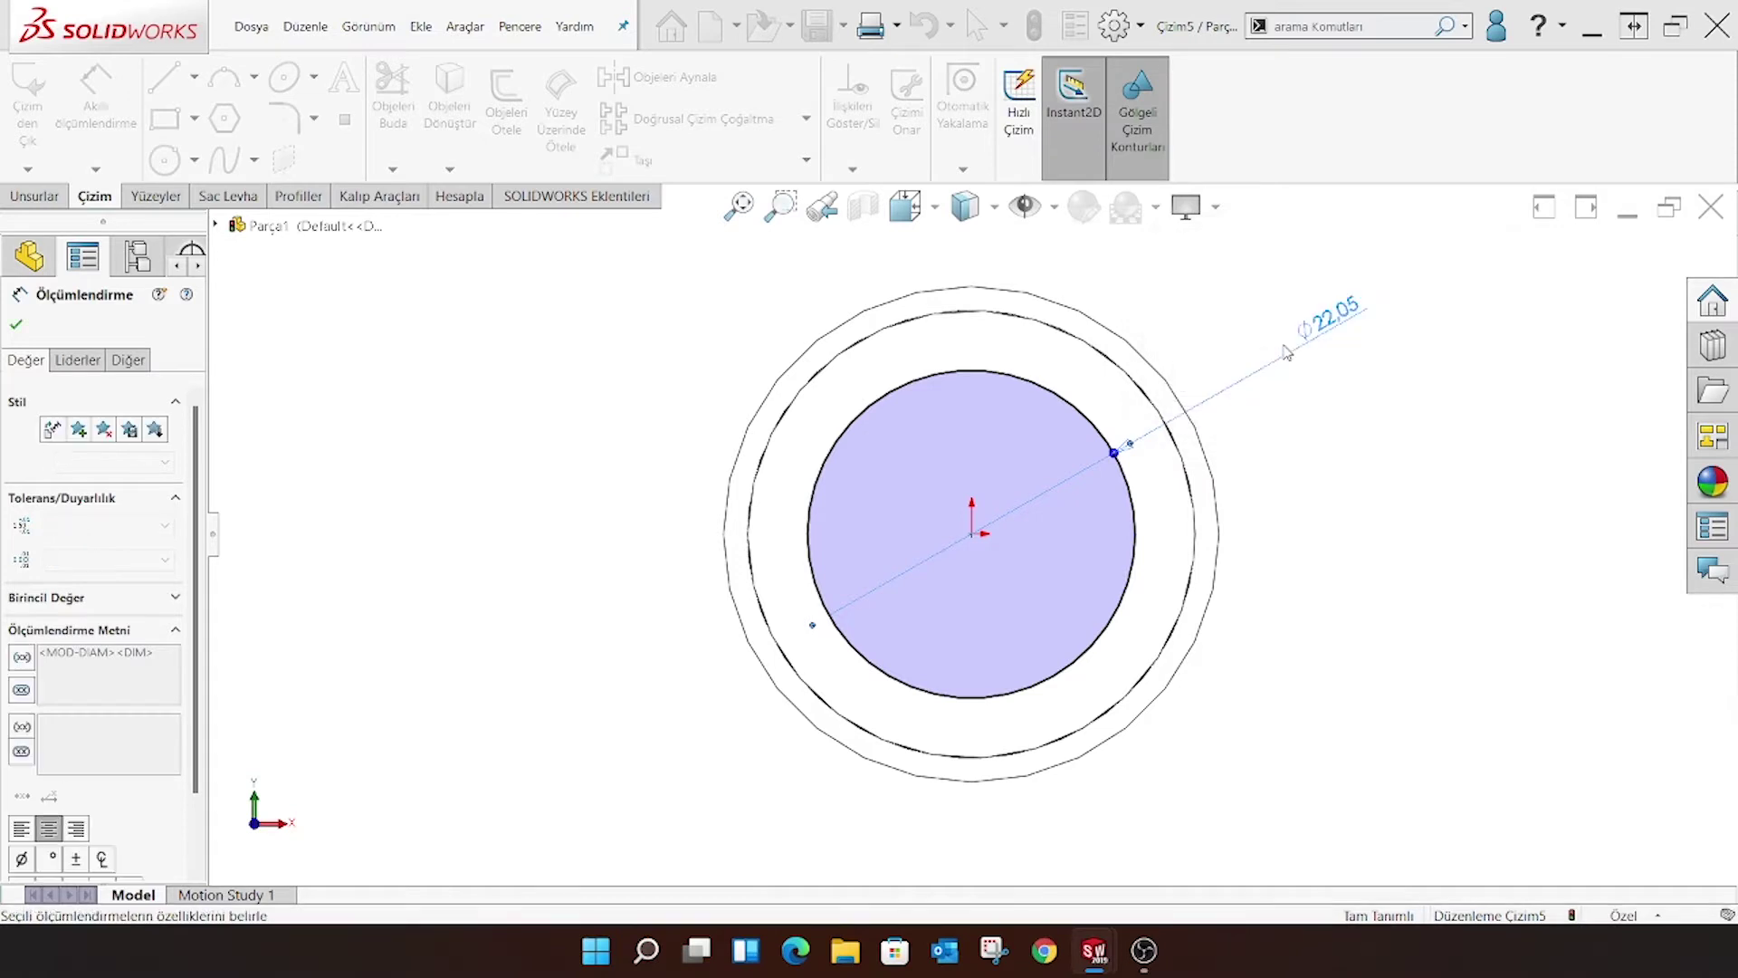
click(18, 327)
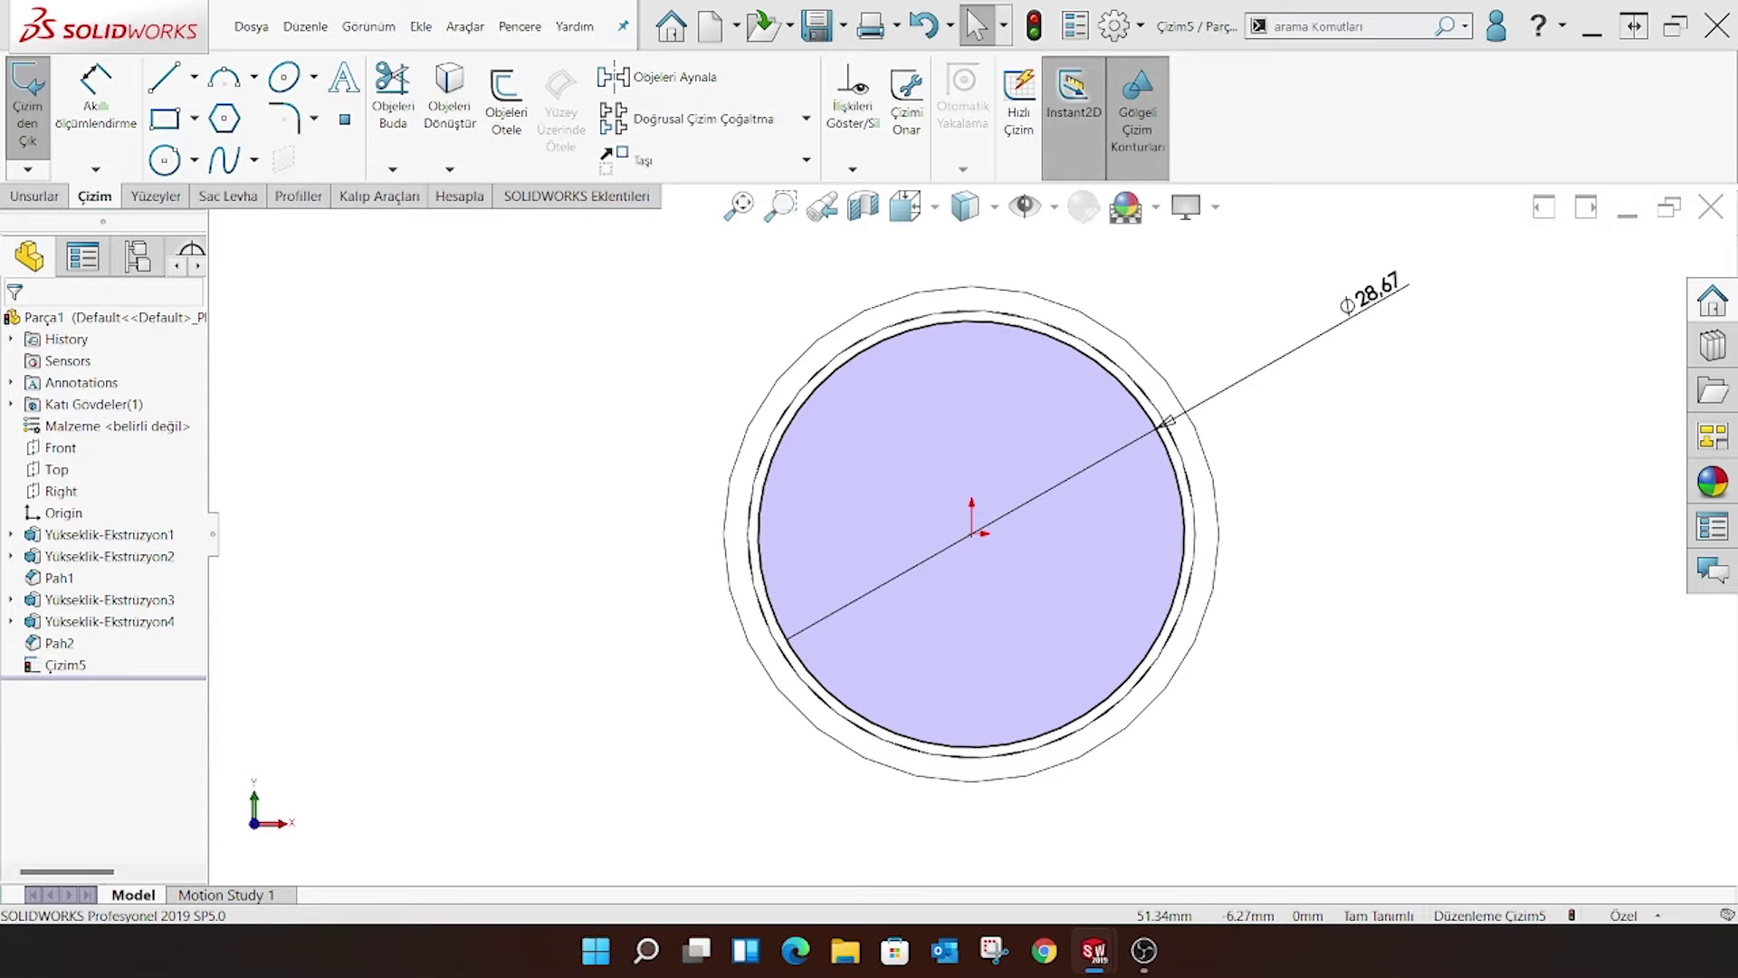
Extrude the Ø28.67 circle as Yükseklik-Ekstrüzyon5, then view the part side-on
click(35, 195)
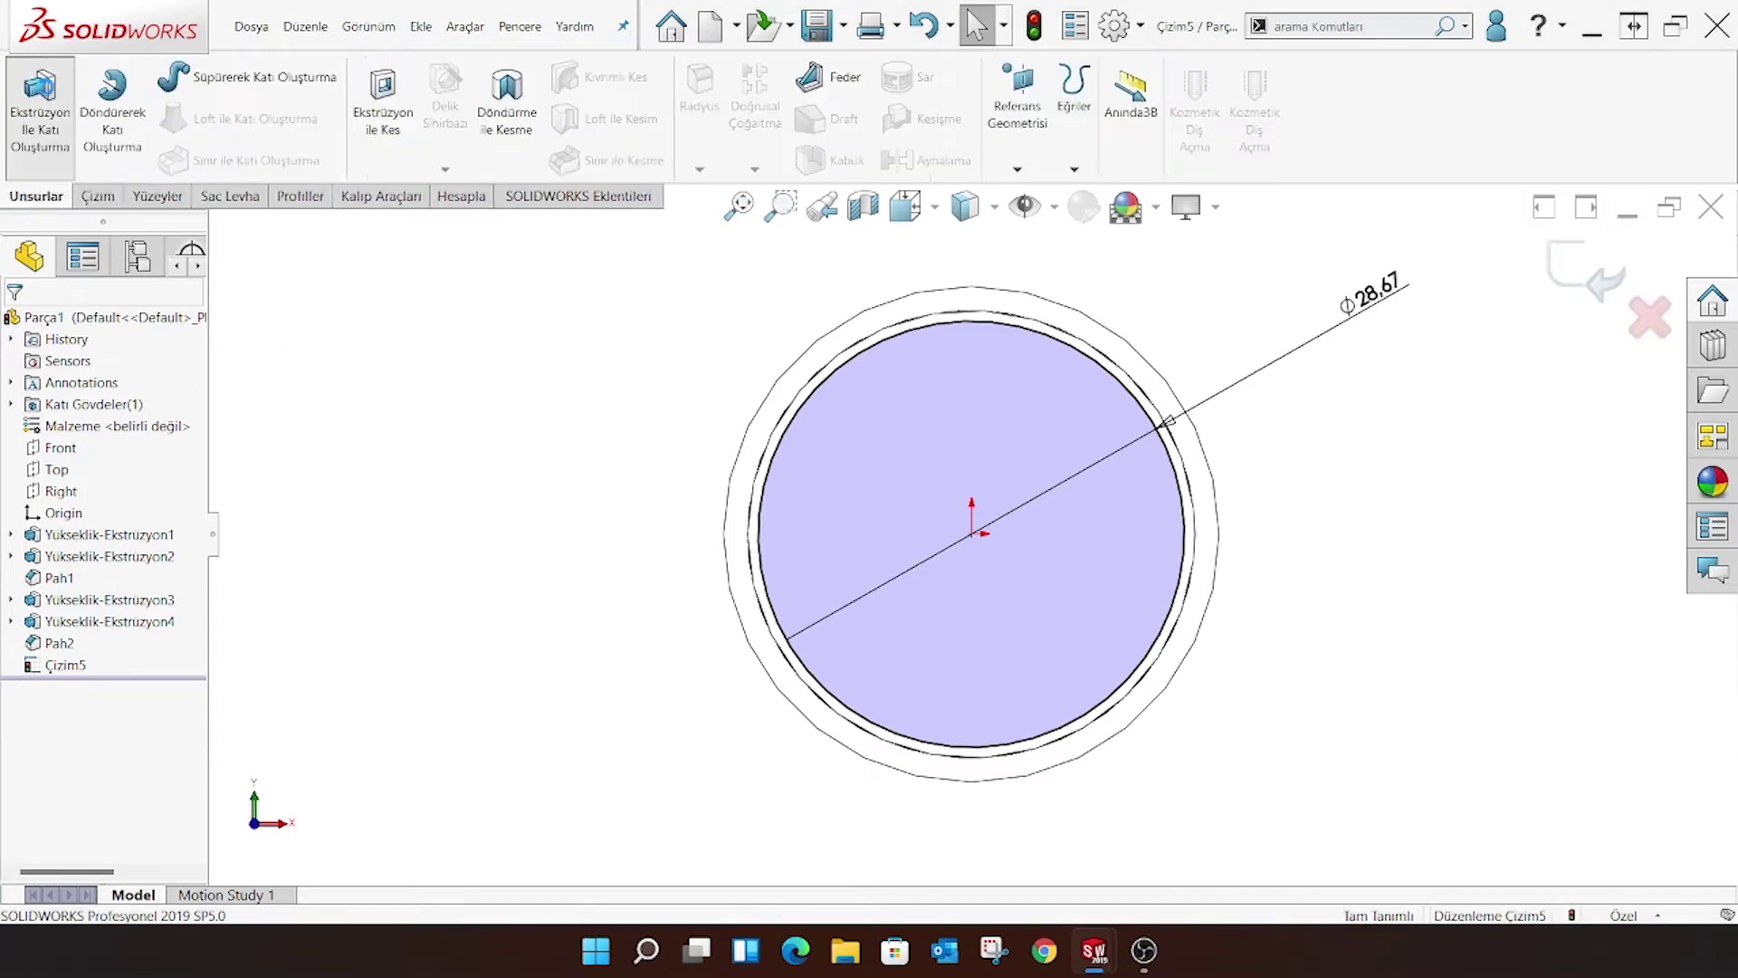
click(40, 109)
key(Return)
key(Return)
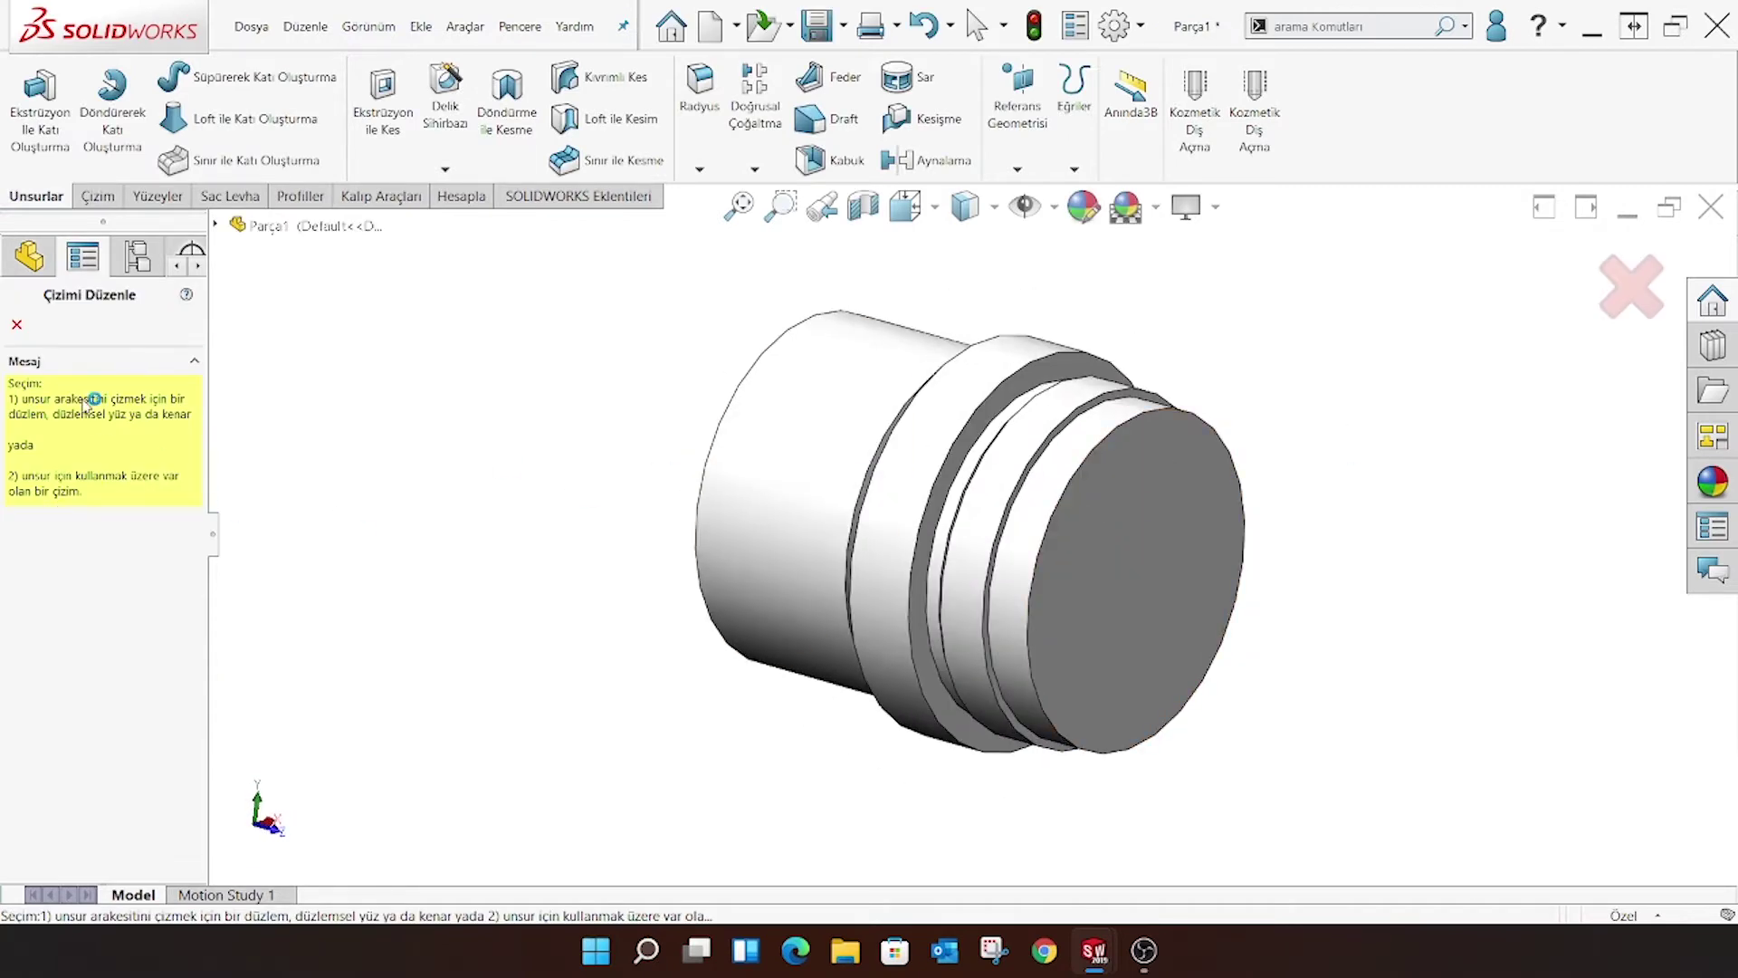
click(19, 322)
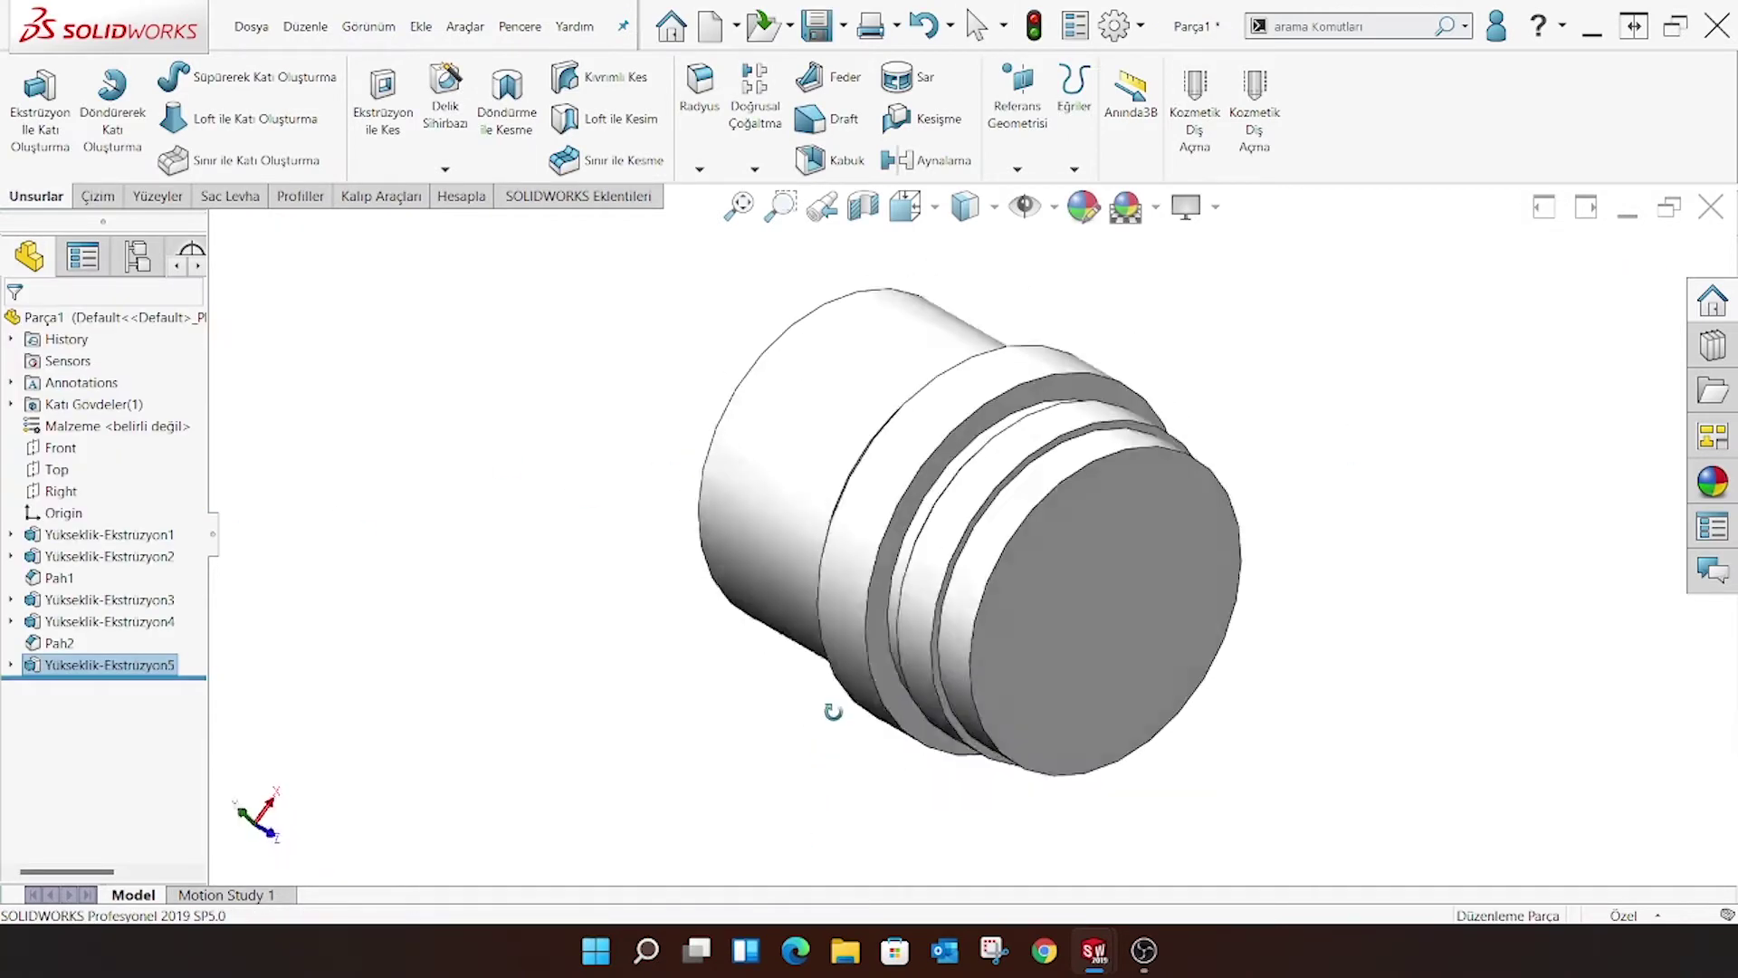
mouse_move(999, 548)
middle_down()
mouse_move(1002, 651)
mouse_move(858, 524)
mouse_move(885, 527)
mouse_move(890, 467)
mouse_move(1137, 531)
middle_up()
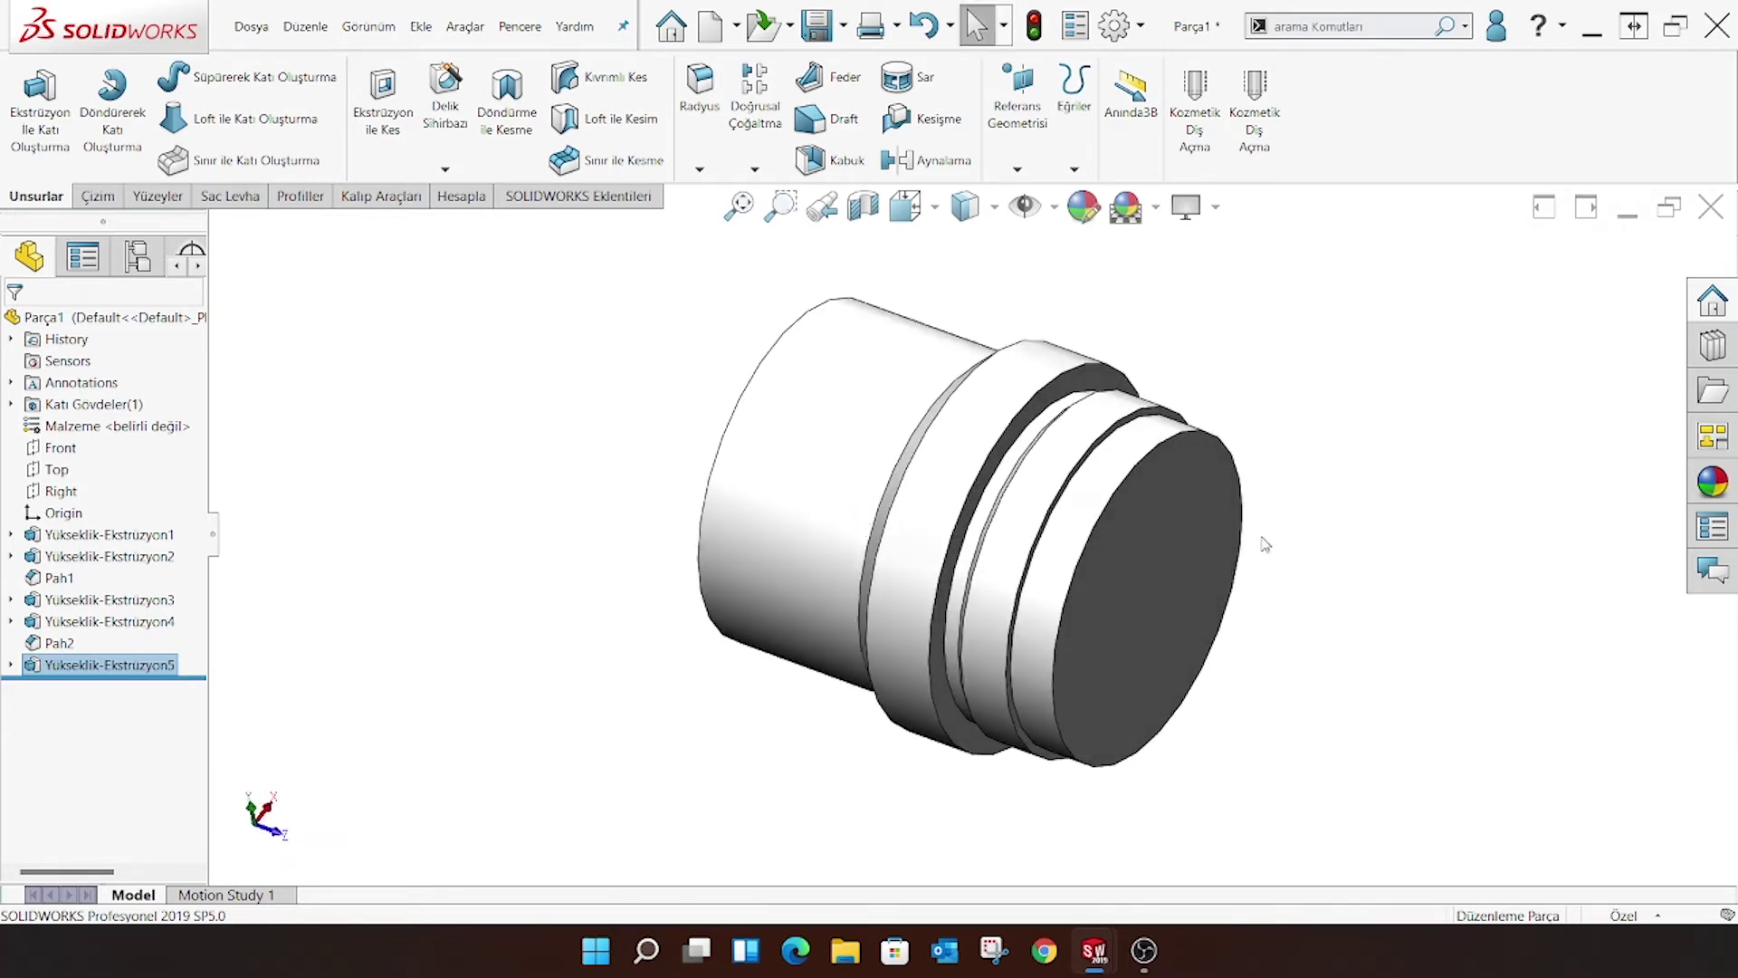
ctrl+middle_drag(1265, 543, 1232, 589)
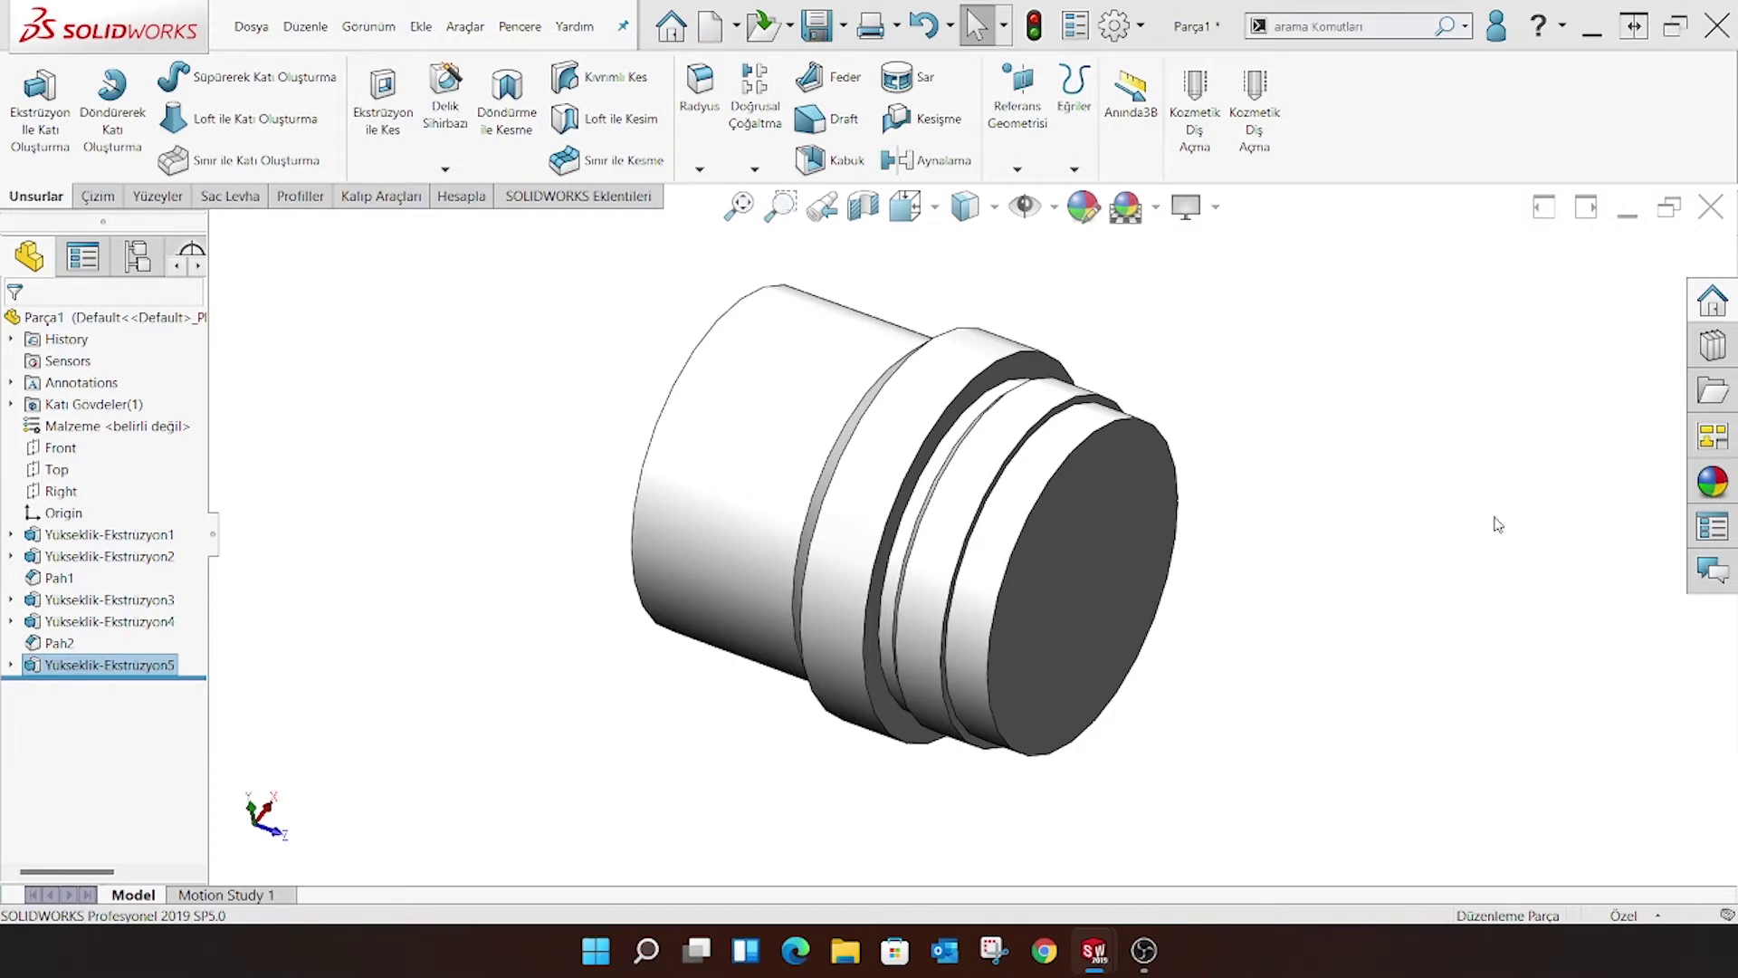
Create reference plane Düzlem1 offset from the cylinder's end face, then sketch on that face
key(z)
click(1018, 91)
click(1032, 190)
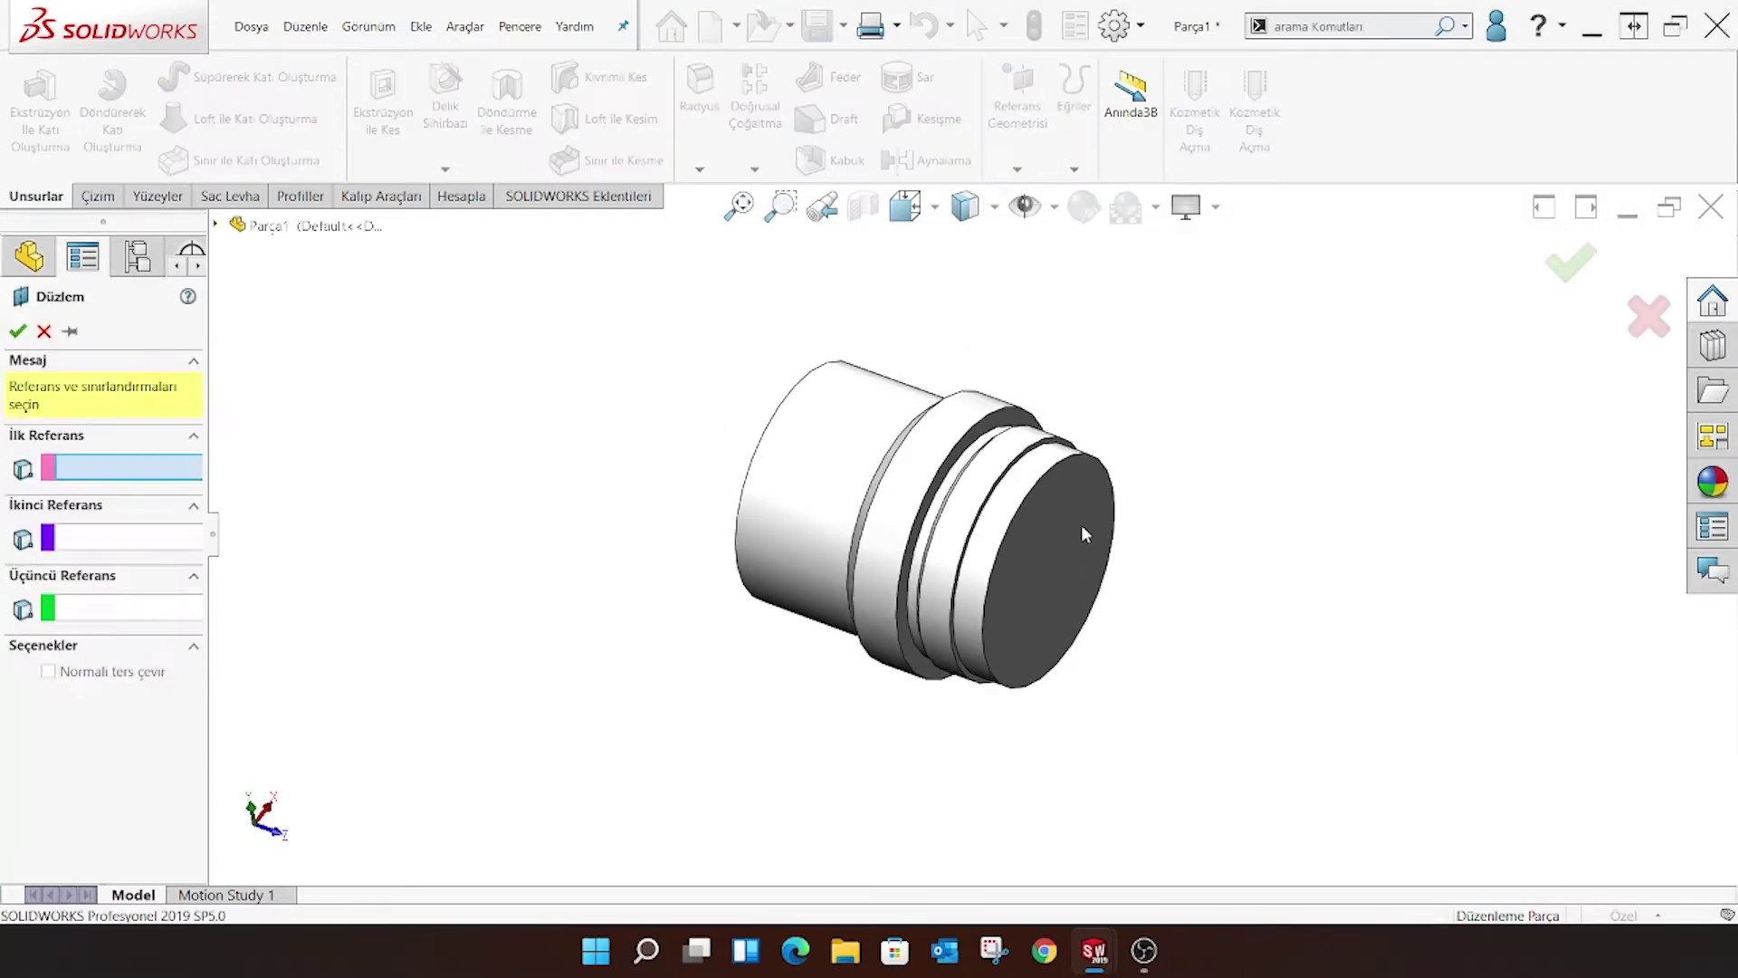
click(1083, 528)
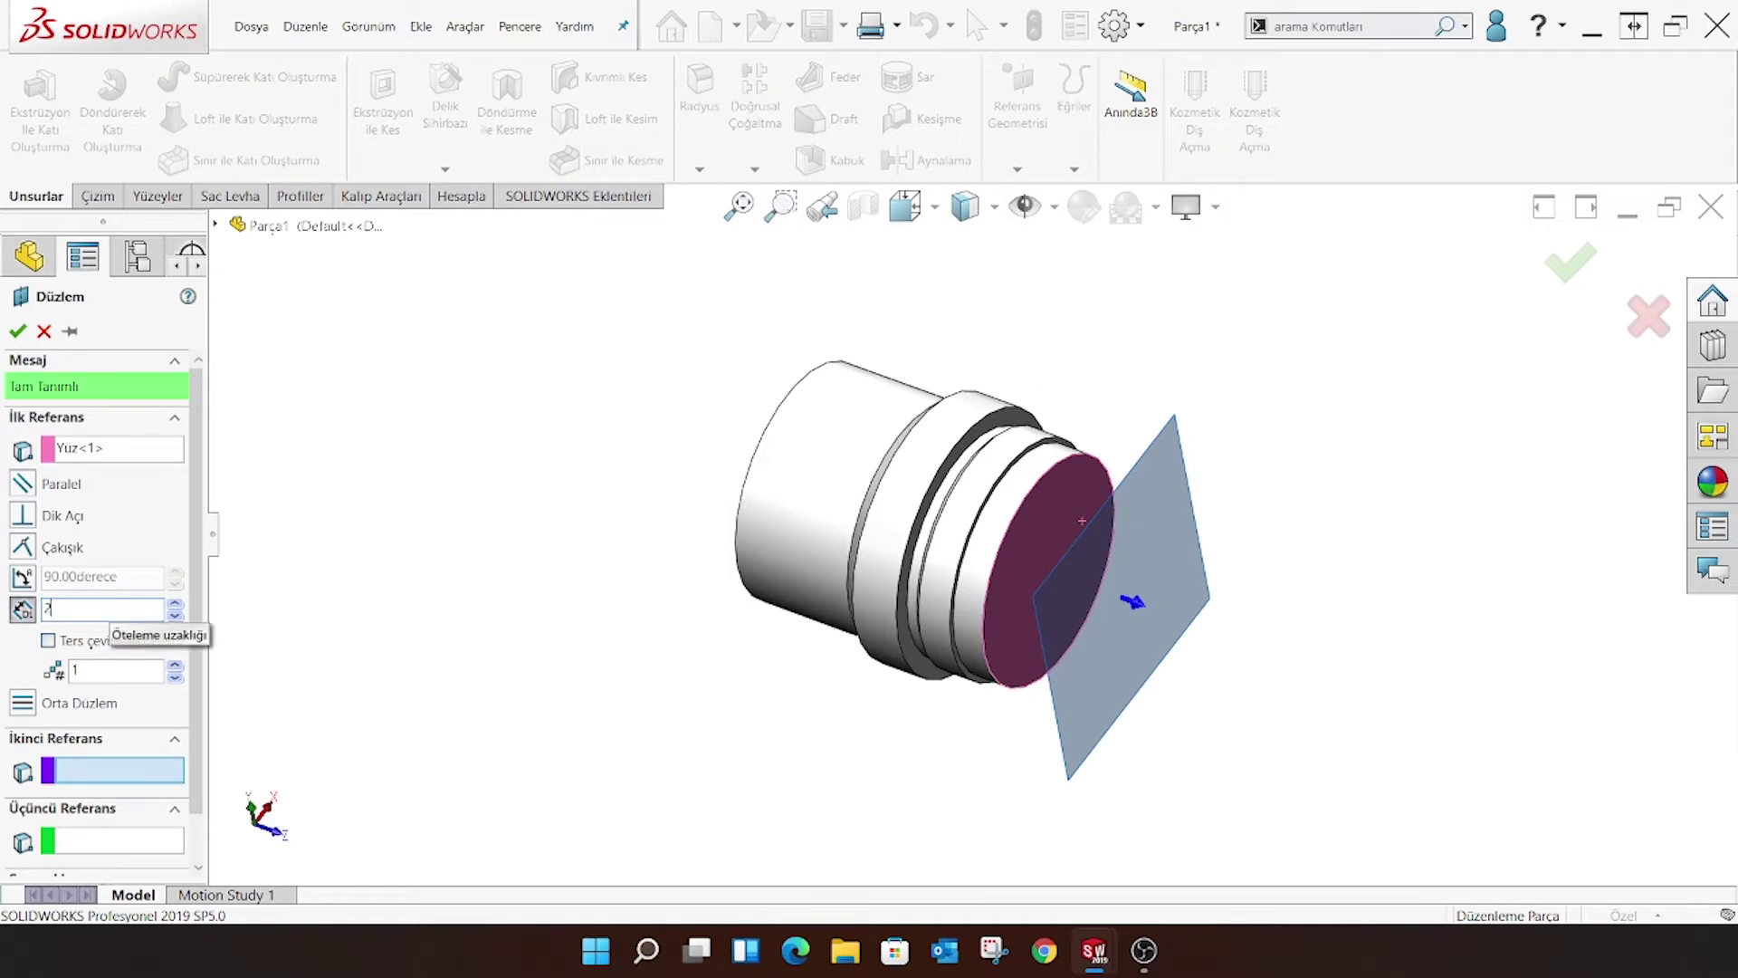
text(00mm)
key(Return)
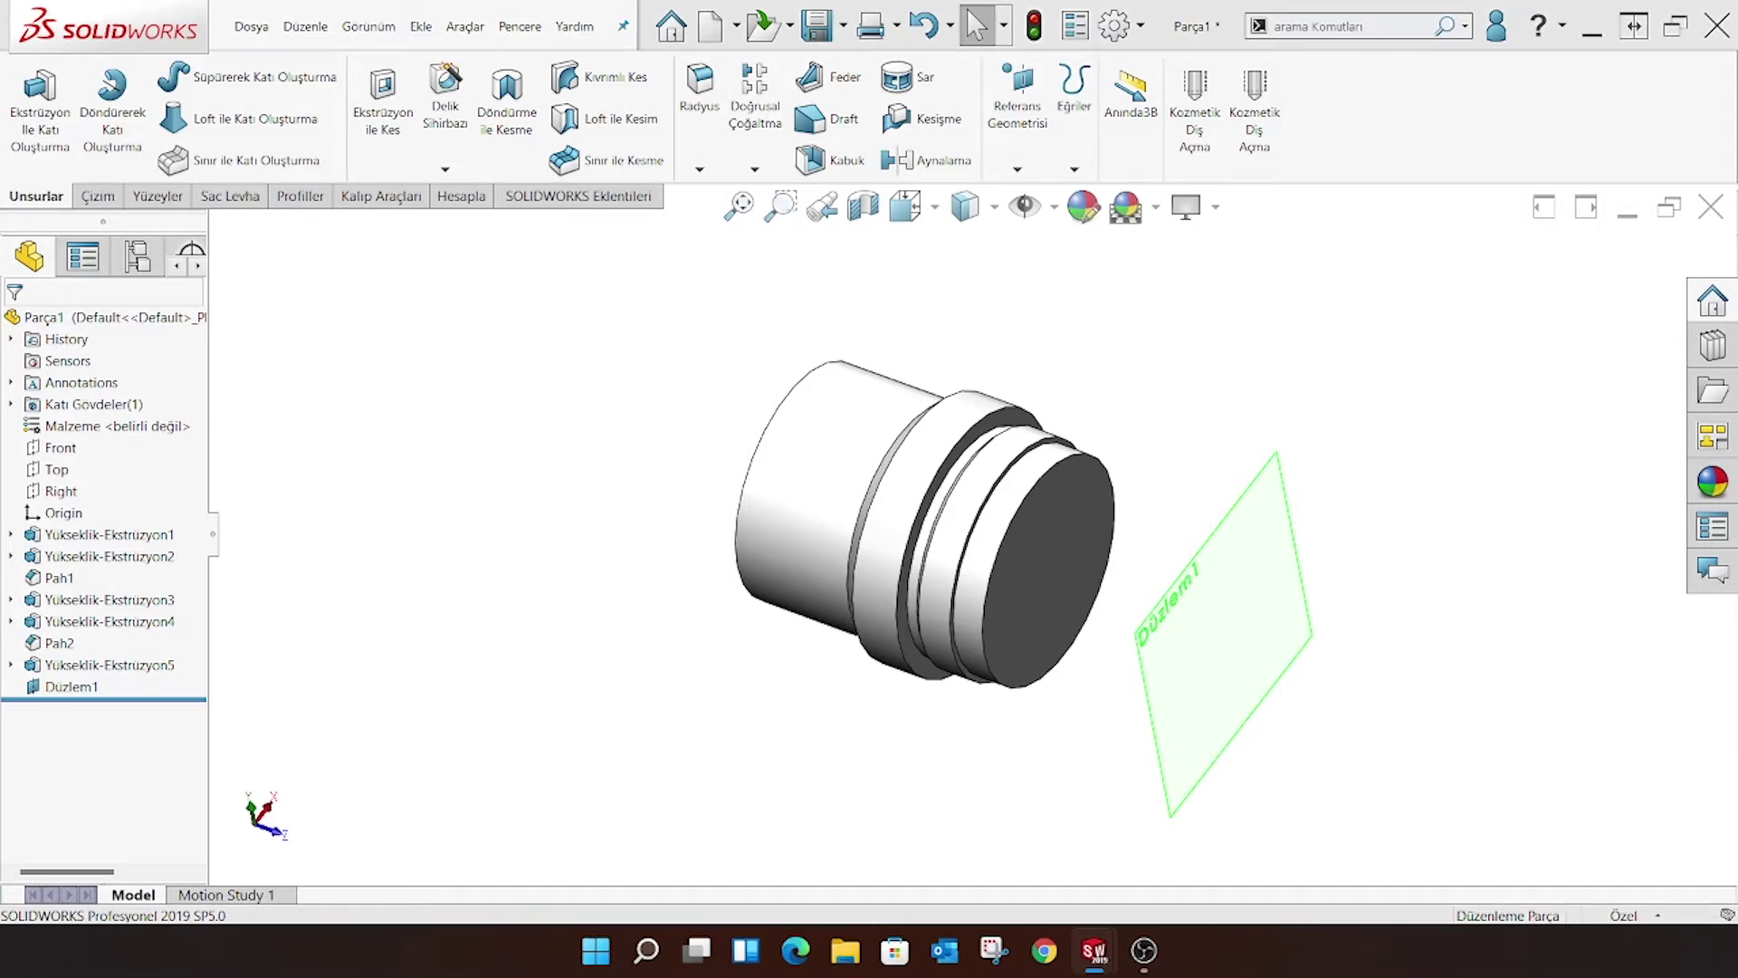
click(1065, 597)
click(1114, 528)
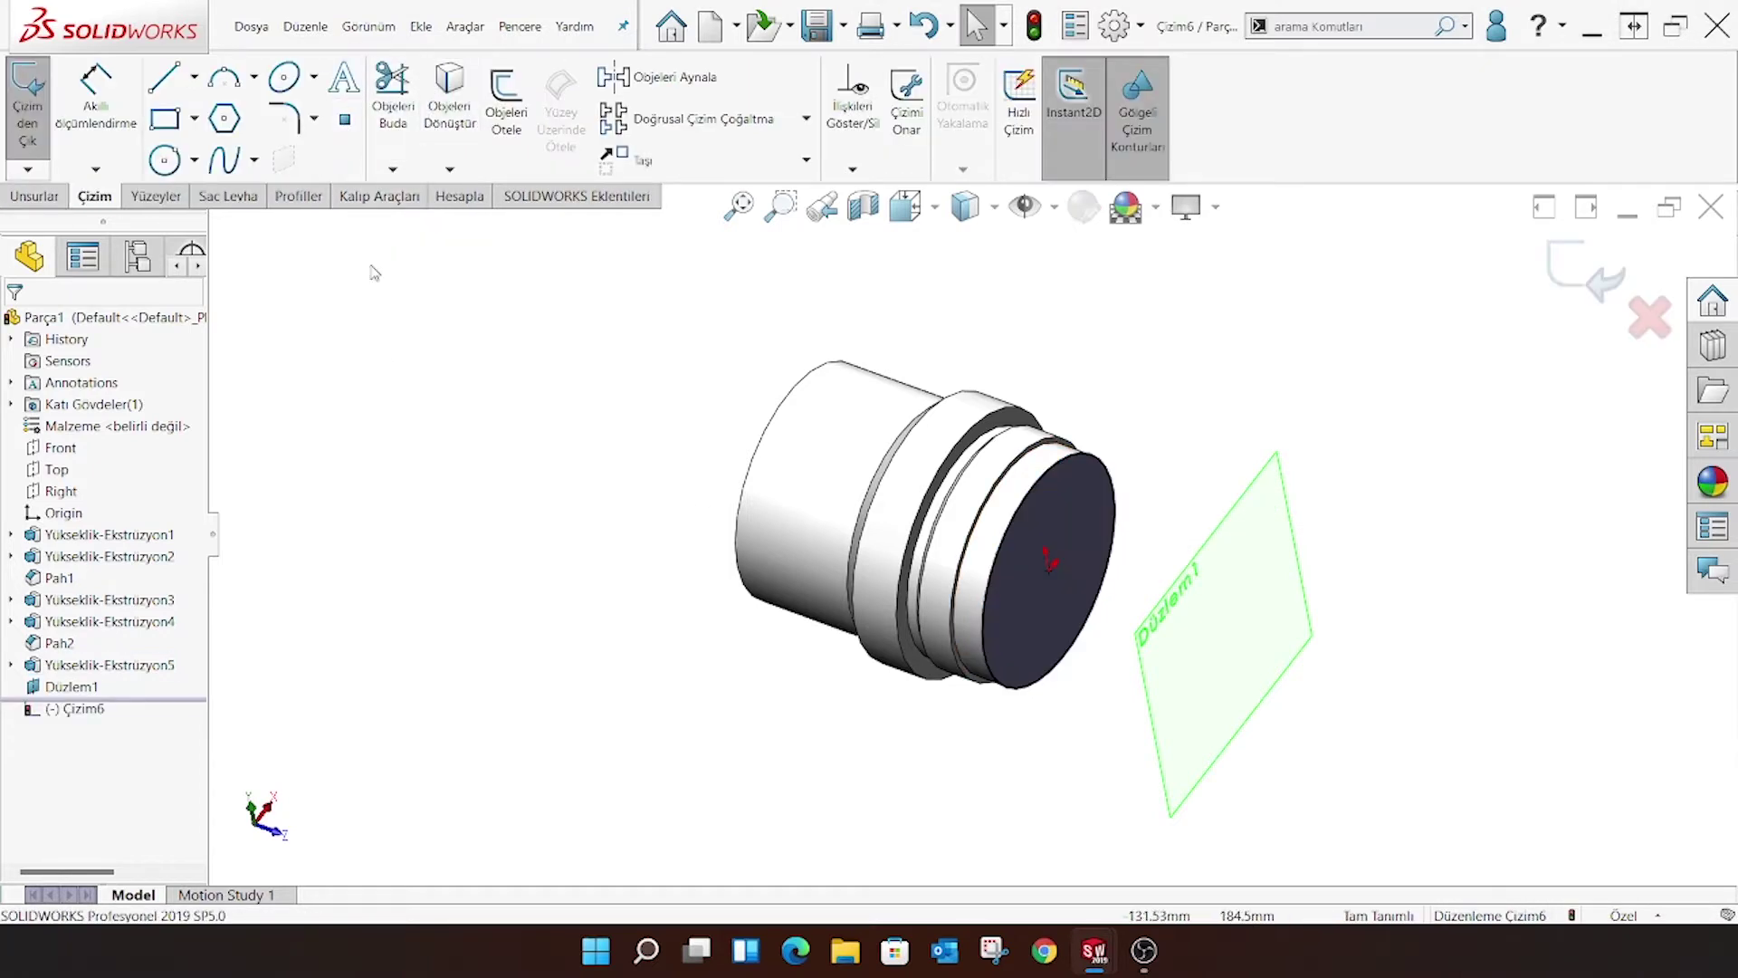
Close the end-face sketch, start a sketch on Düzlem1 and draw a circle centred on the origin
click(1580, 274)
click(1238, 516)
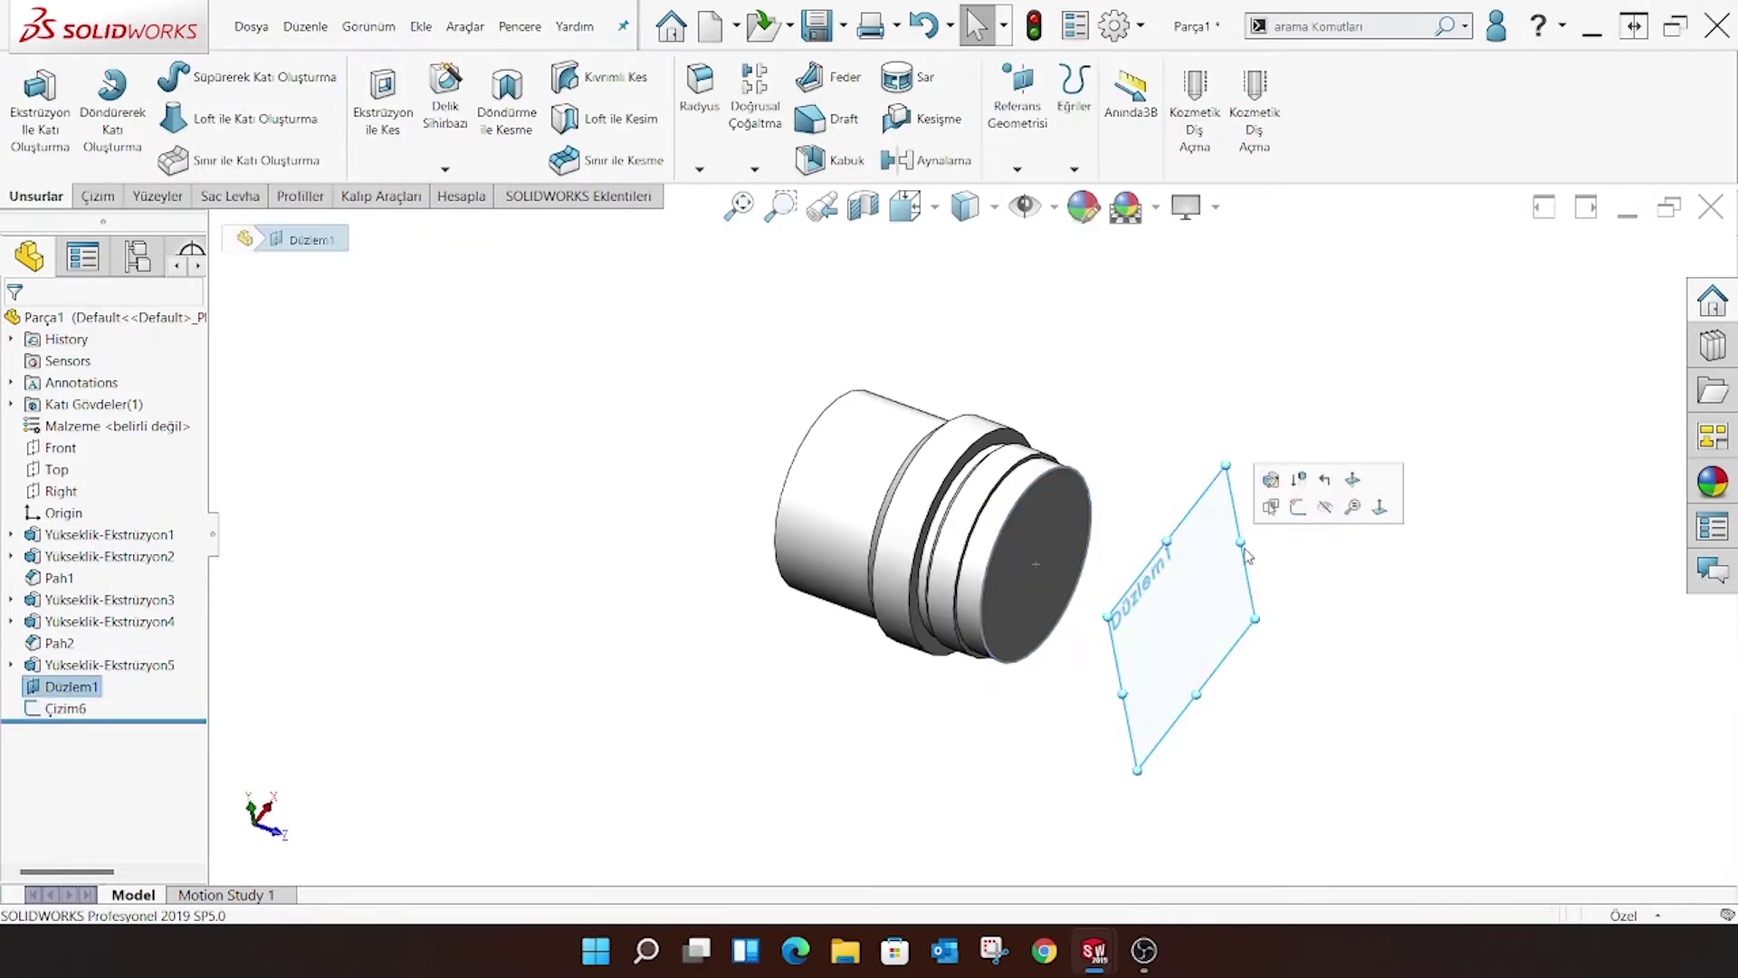
click(930, 207)
click(1068, 389)
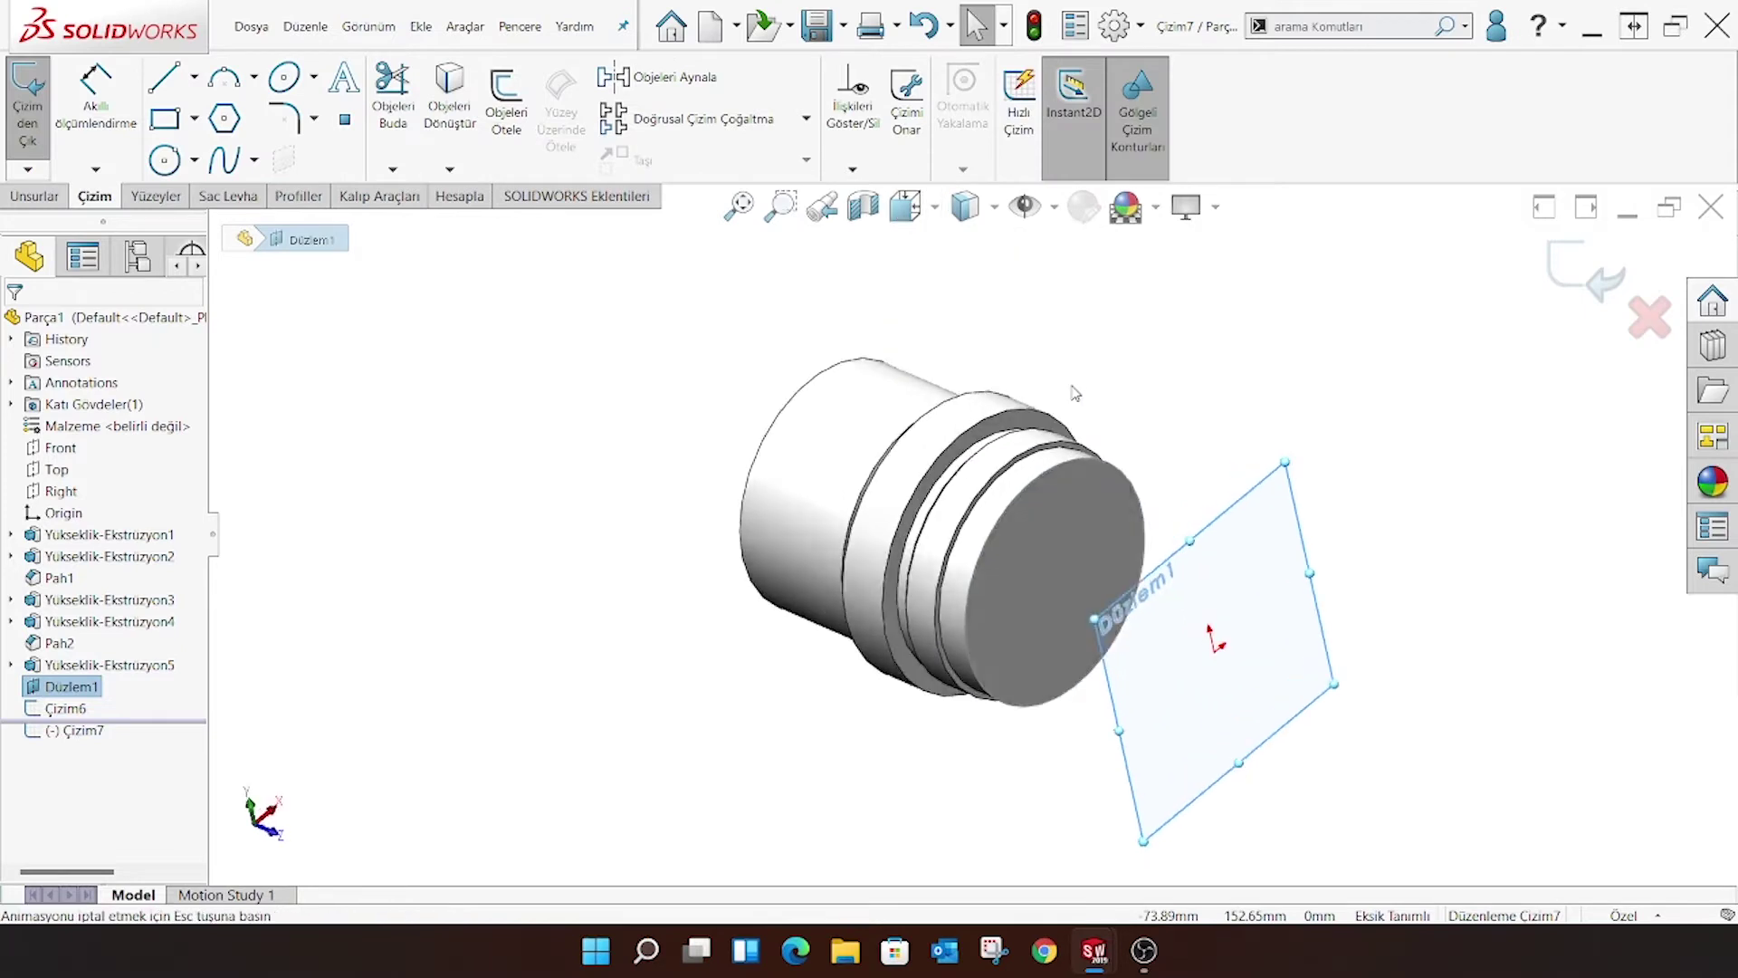
key(c)
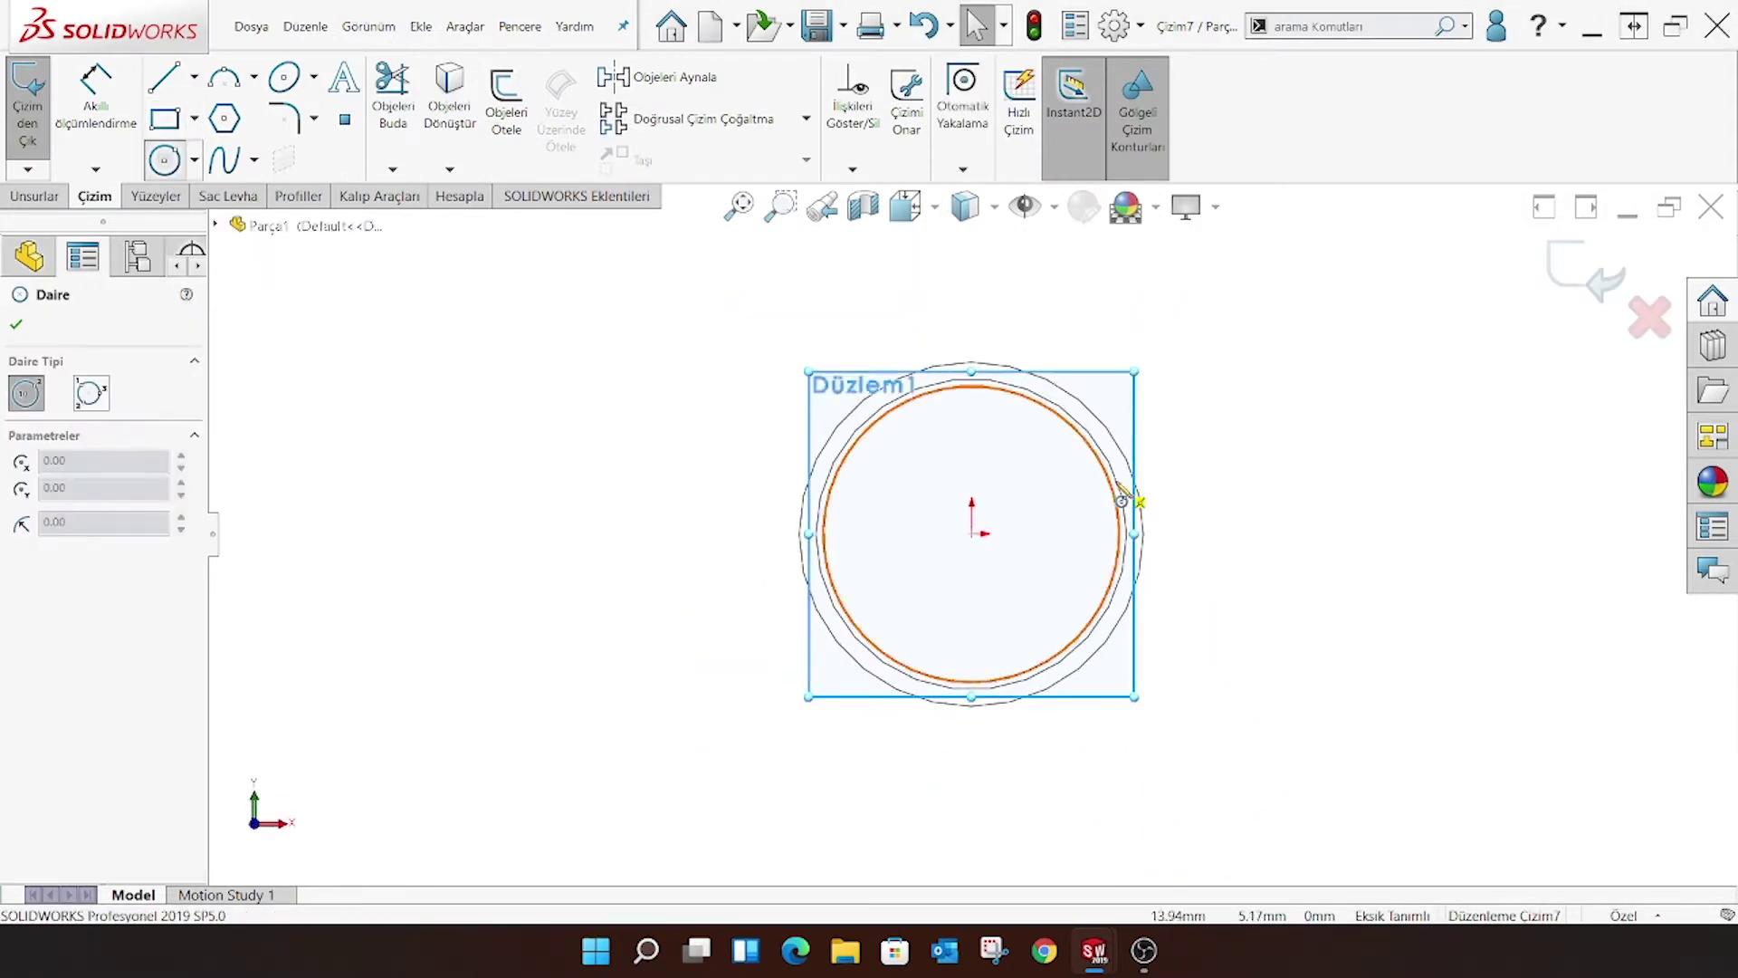
click(972, 533)
click(935, 489)
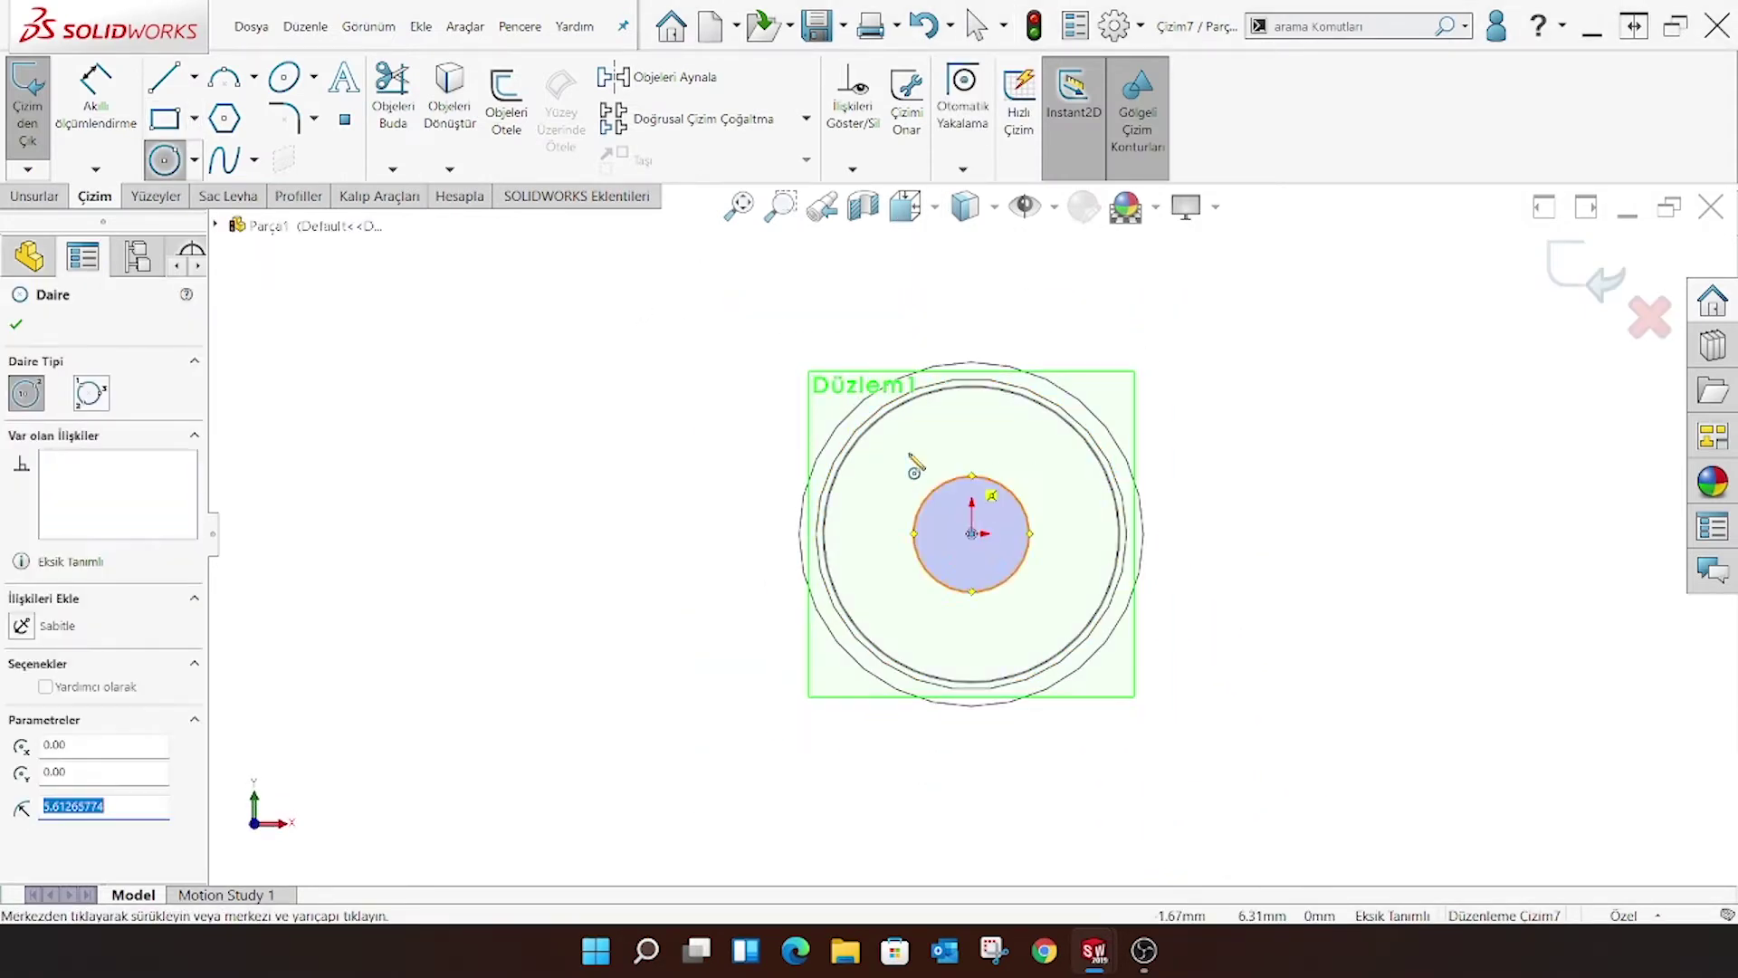
key(Escape)
Dimension the circle to a Ø15.6 diameter
click(125, 117)
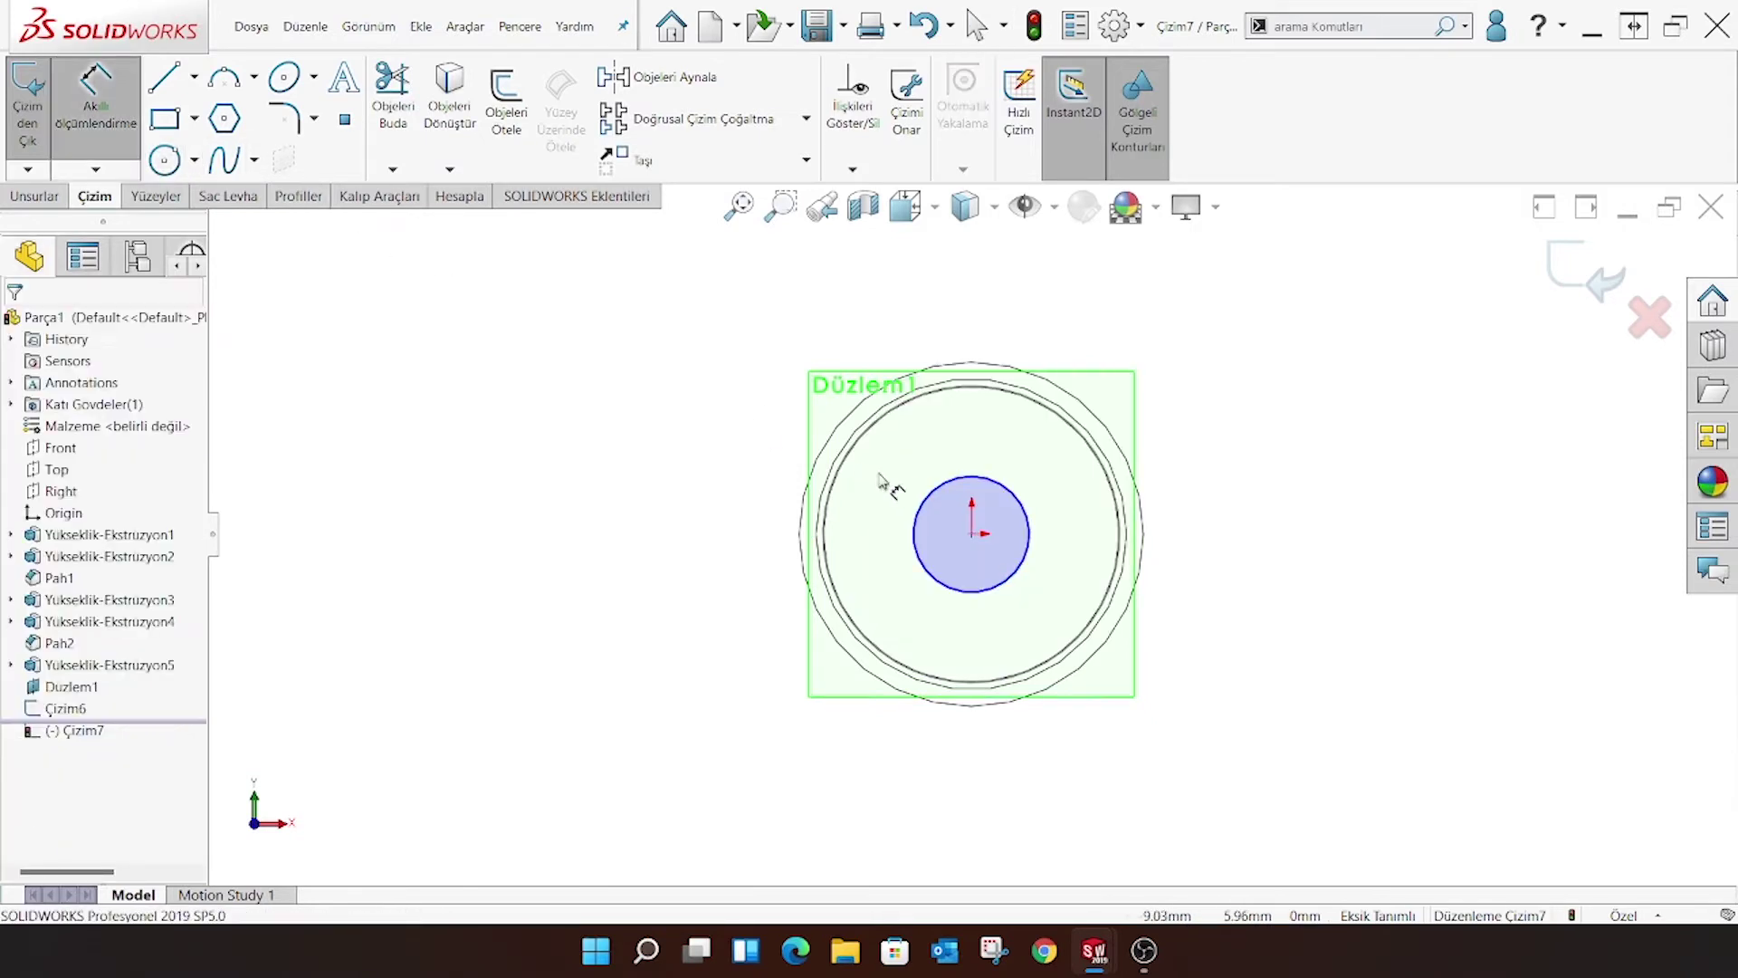
click(934, 489)
click(1308, 453)
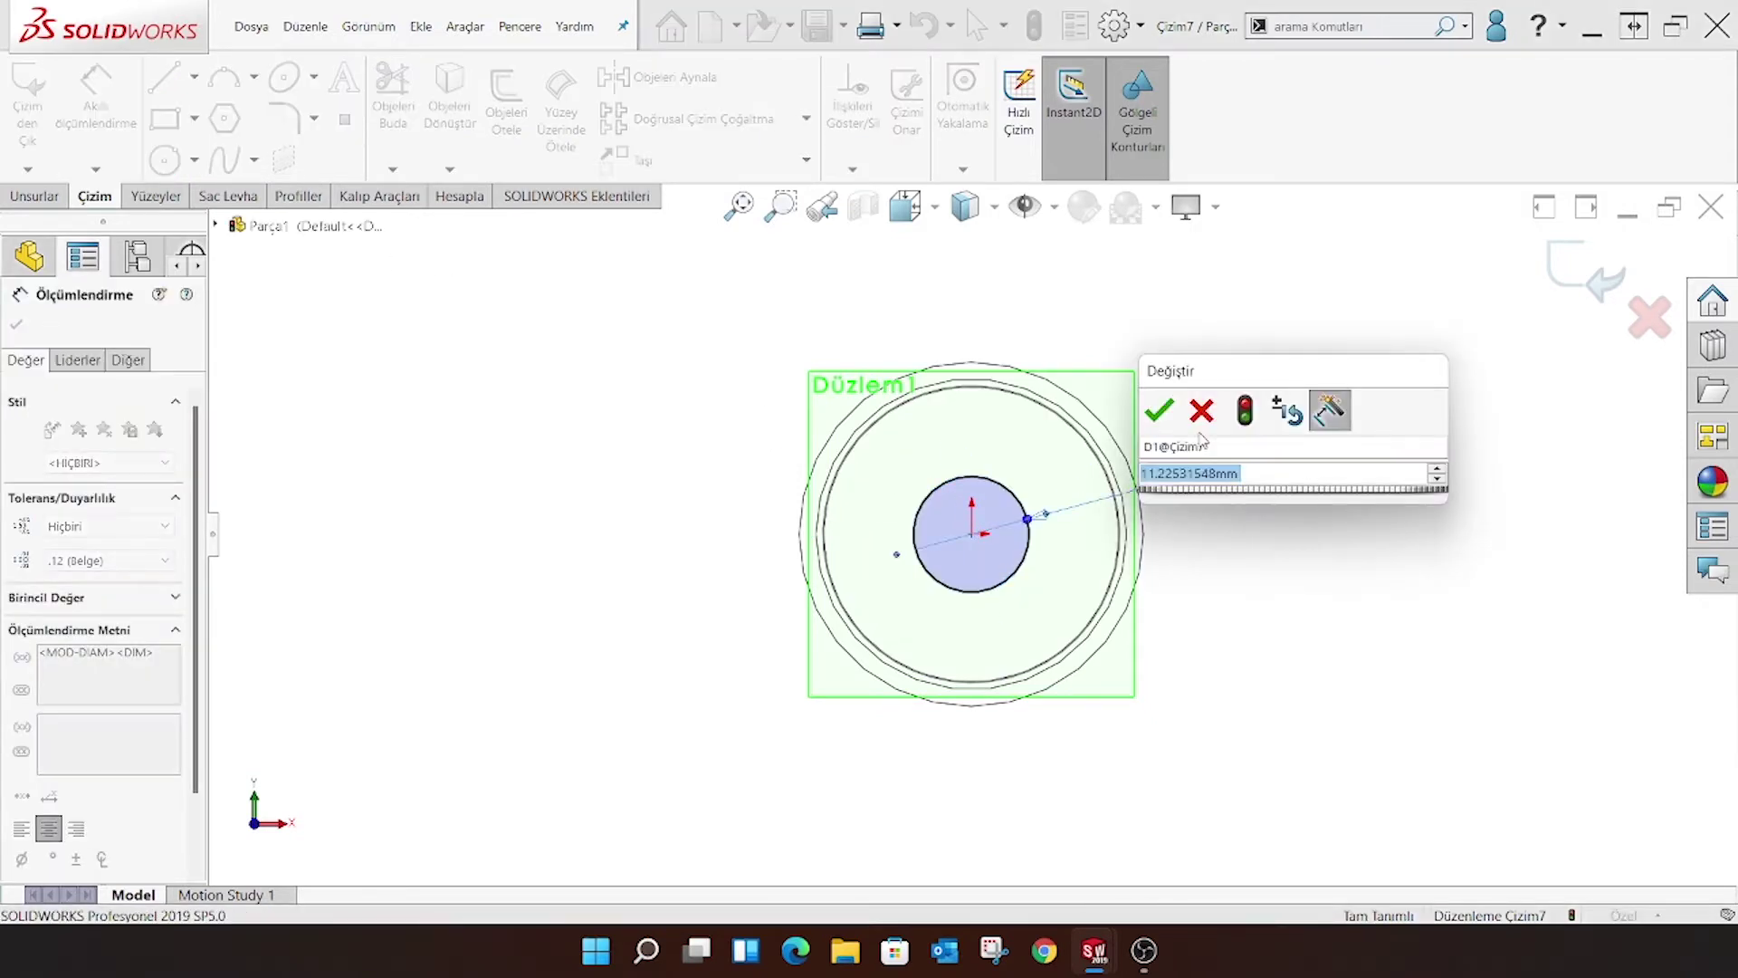
text(15.6)
key(Return)
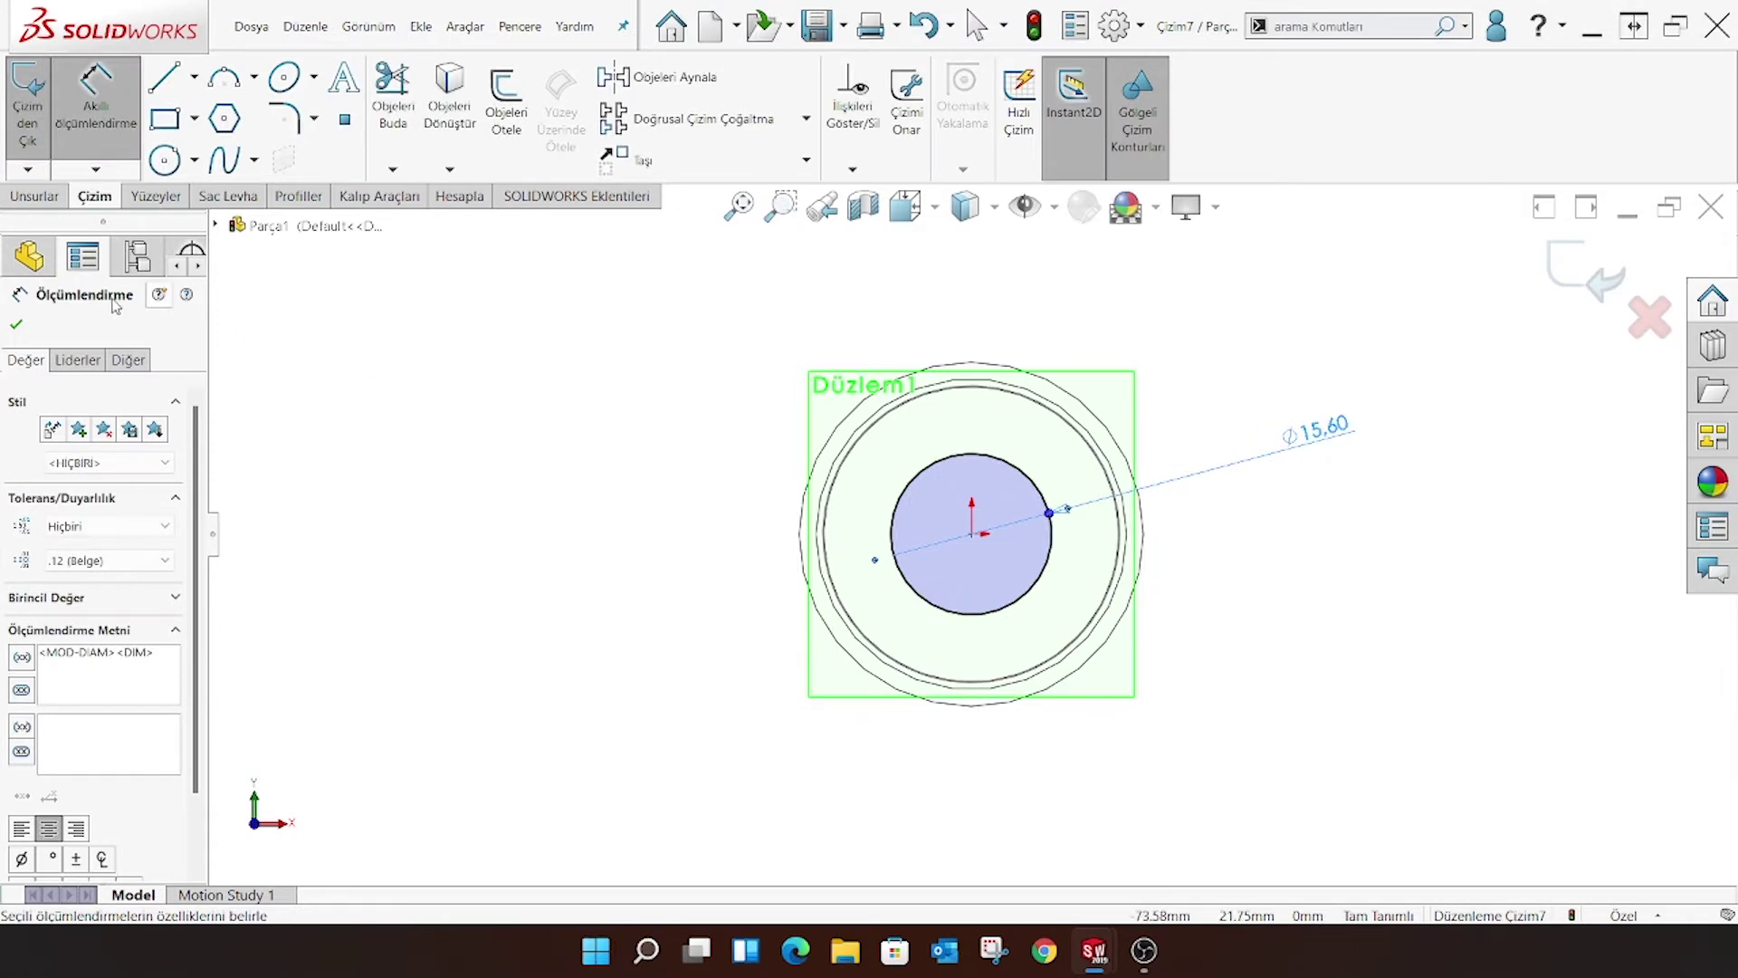
click(19, 319)
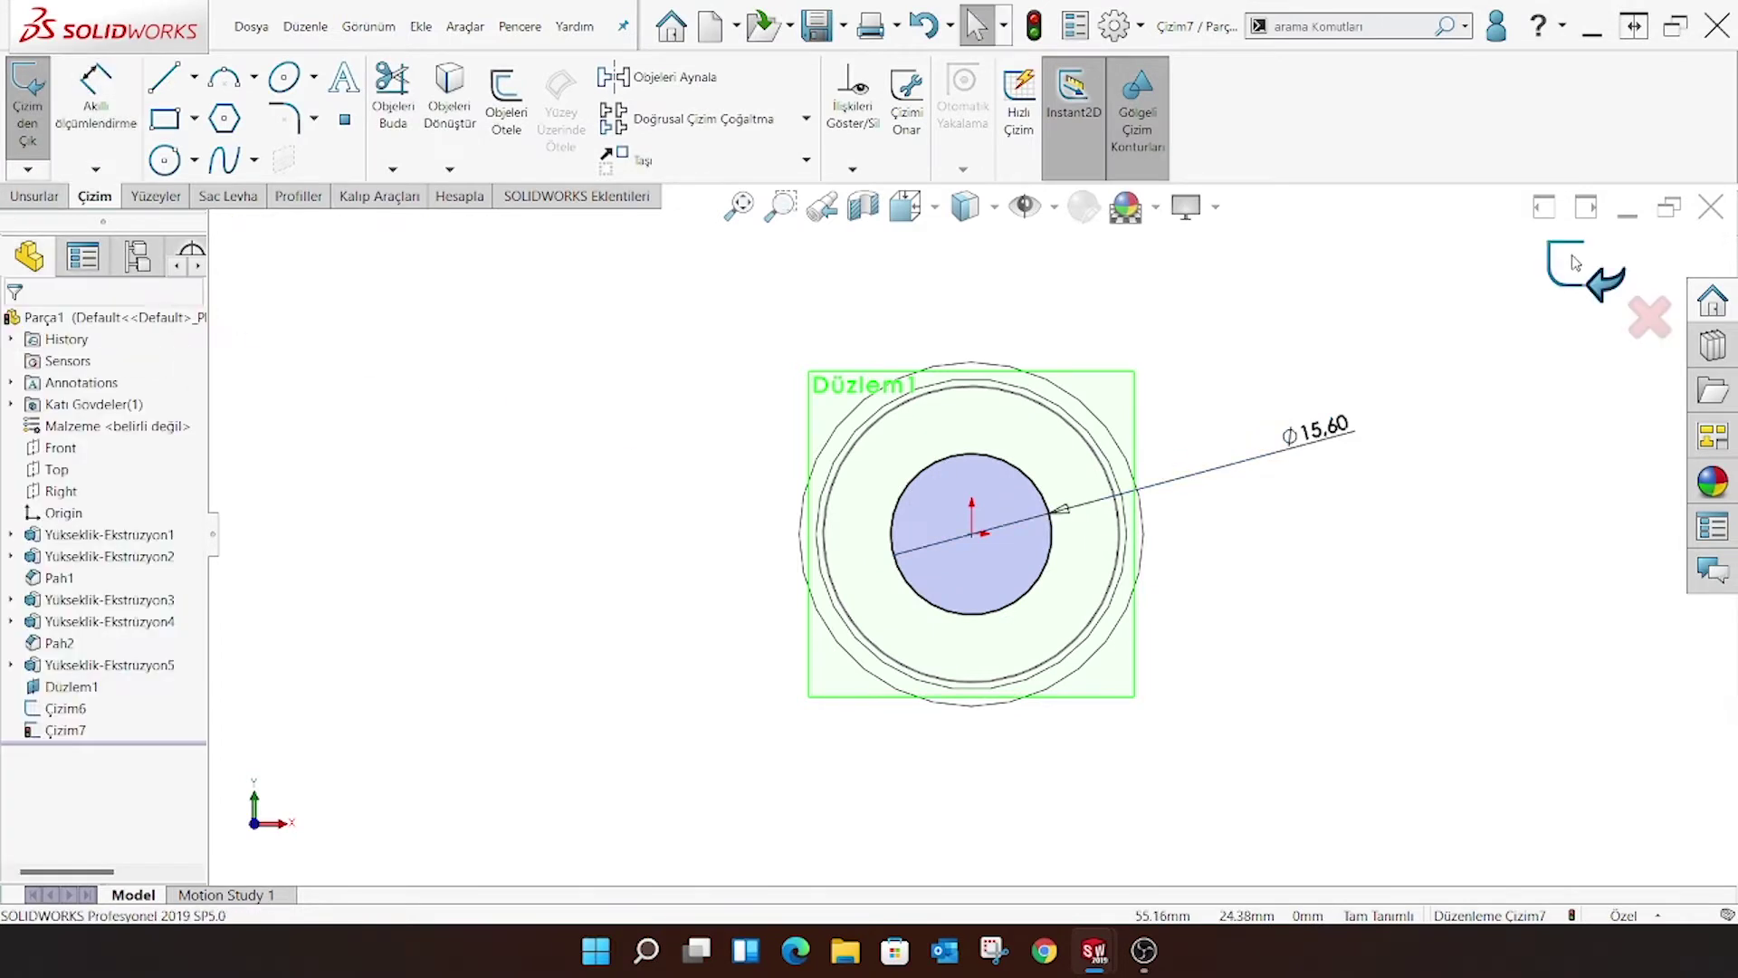
Exit the sketch and hide plane Düzlem1
click(1584, 267)
click(1265, 478)
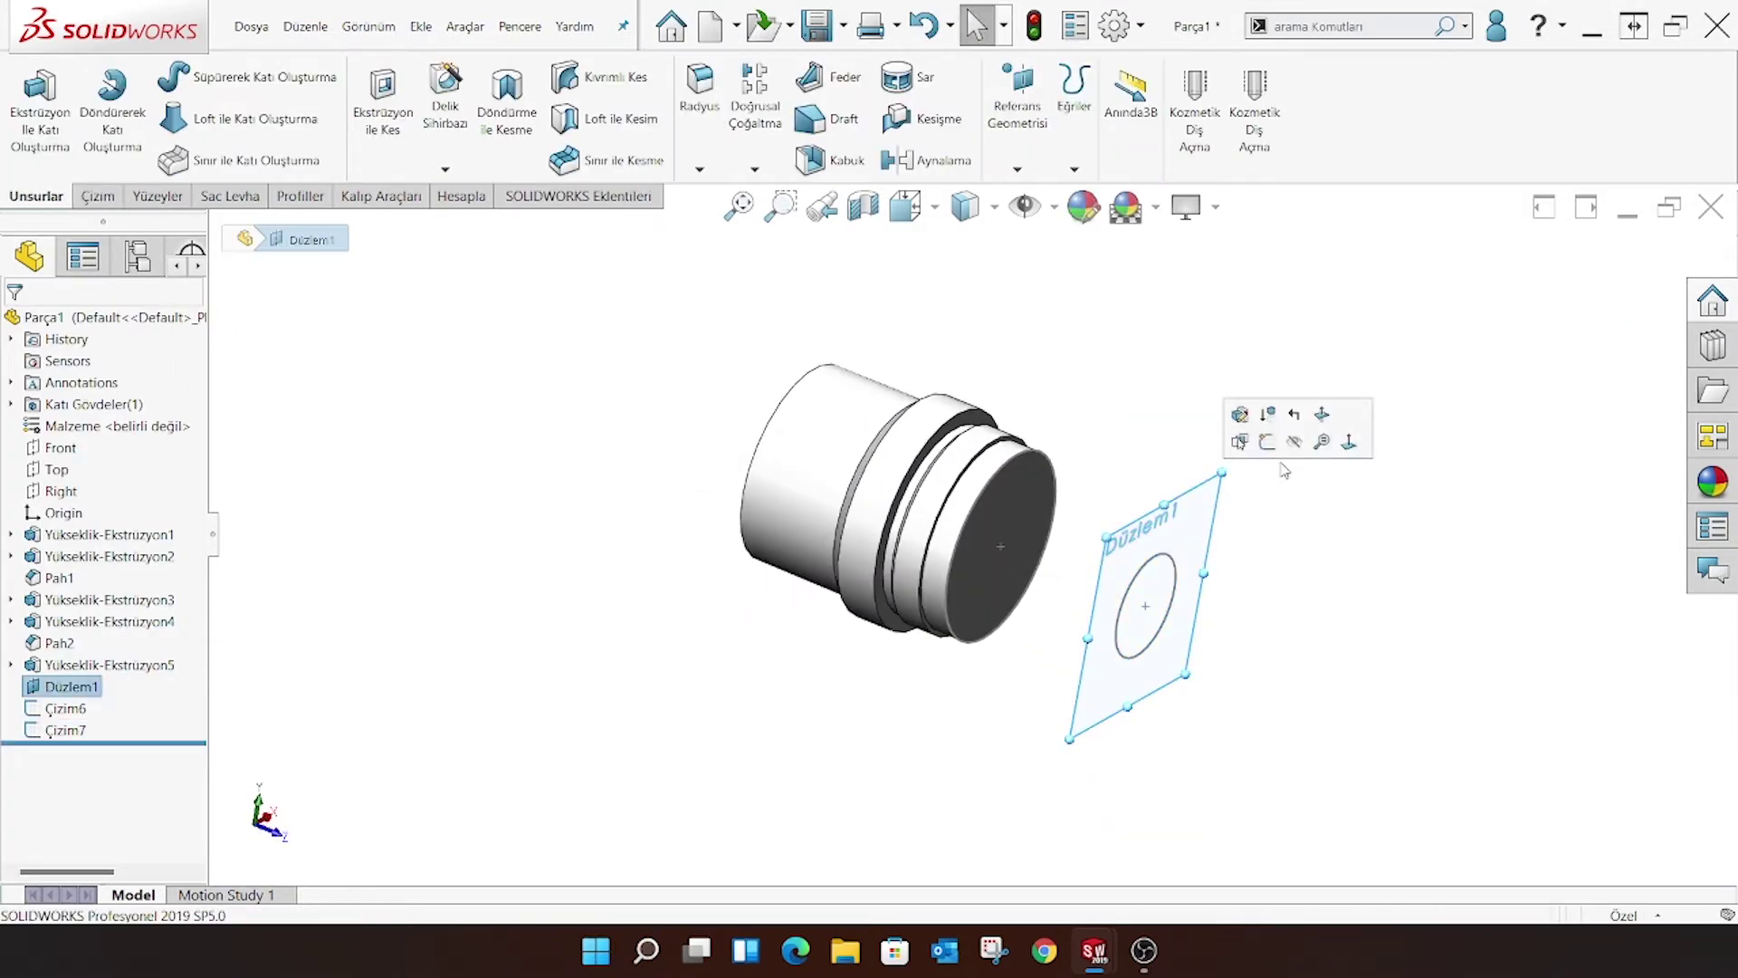
click(1295, 444)
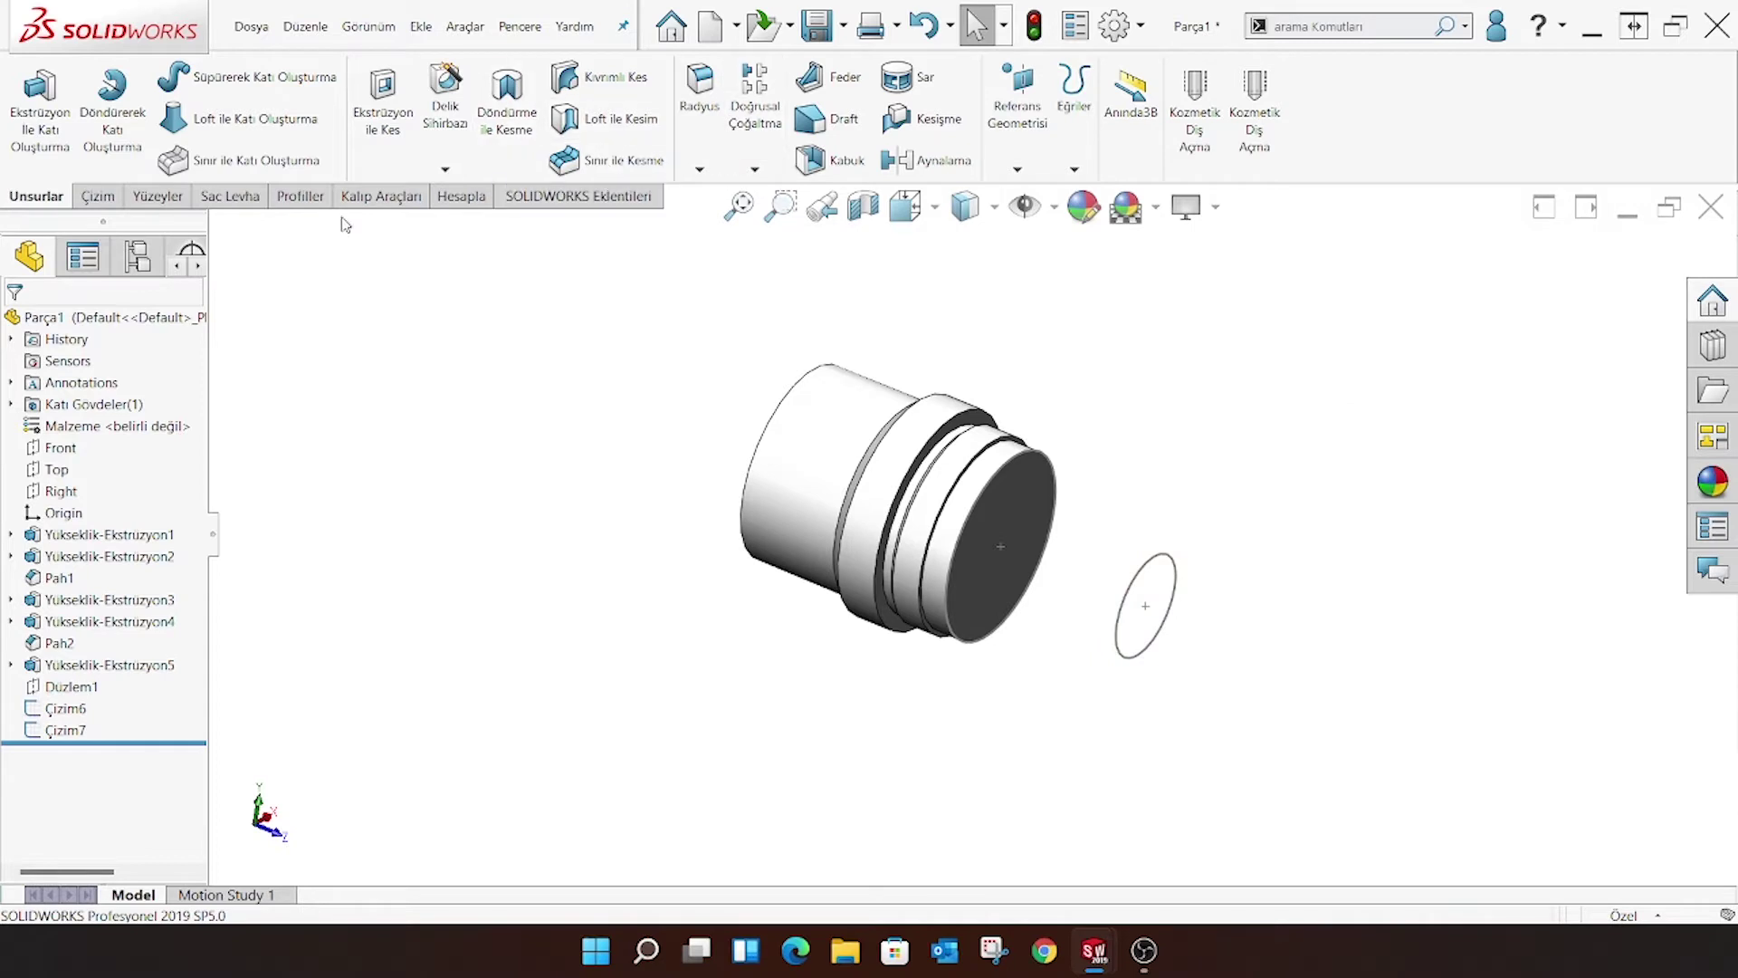
Loft boundary boss Sınır1 between profiles Çizim7 and Çizim6 to form the conical tip
click(581, 163)
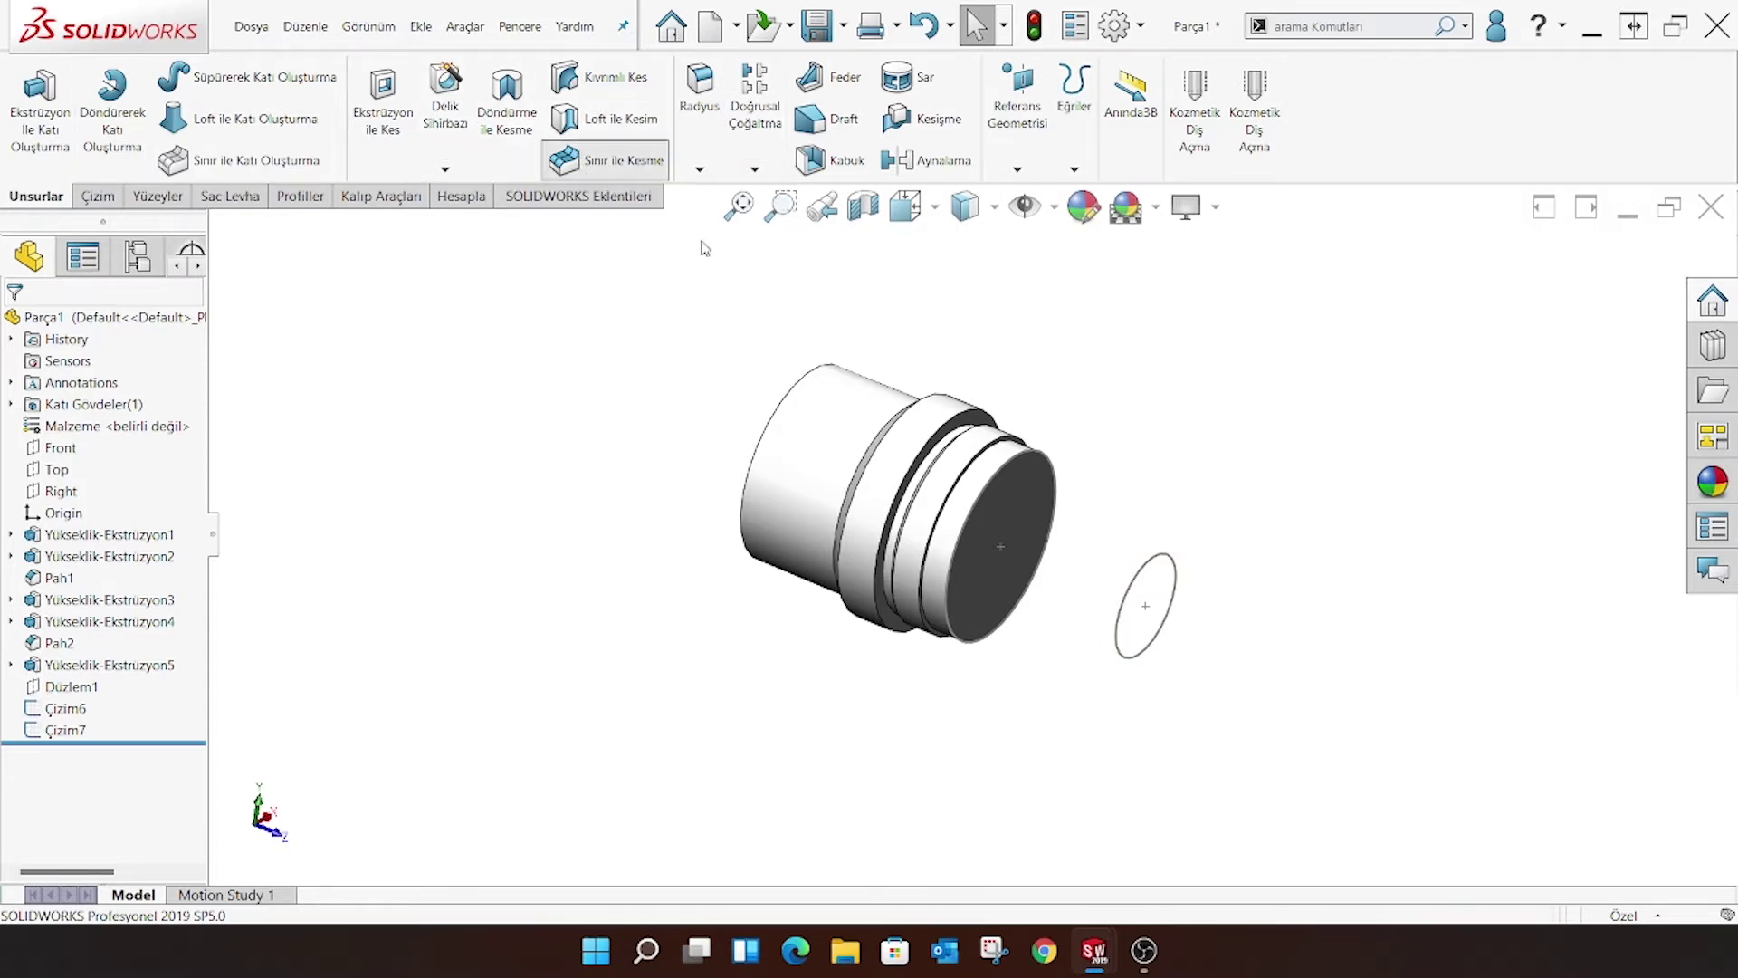
click(46, 325)
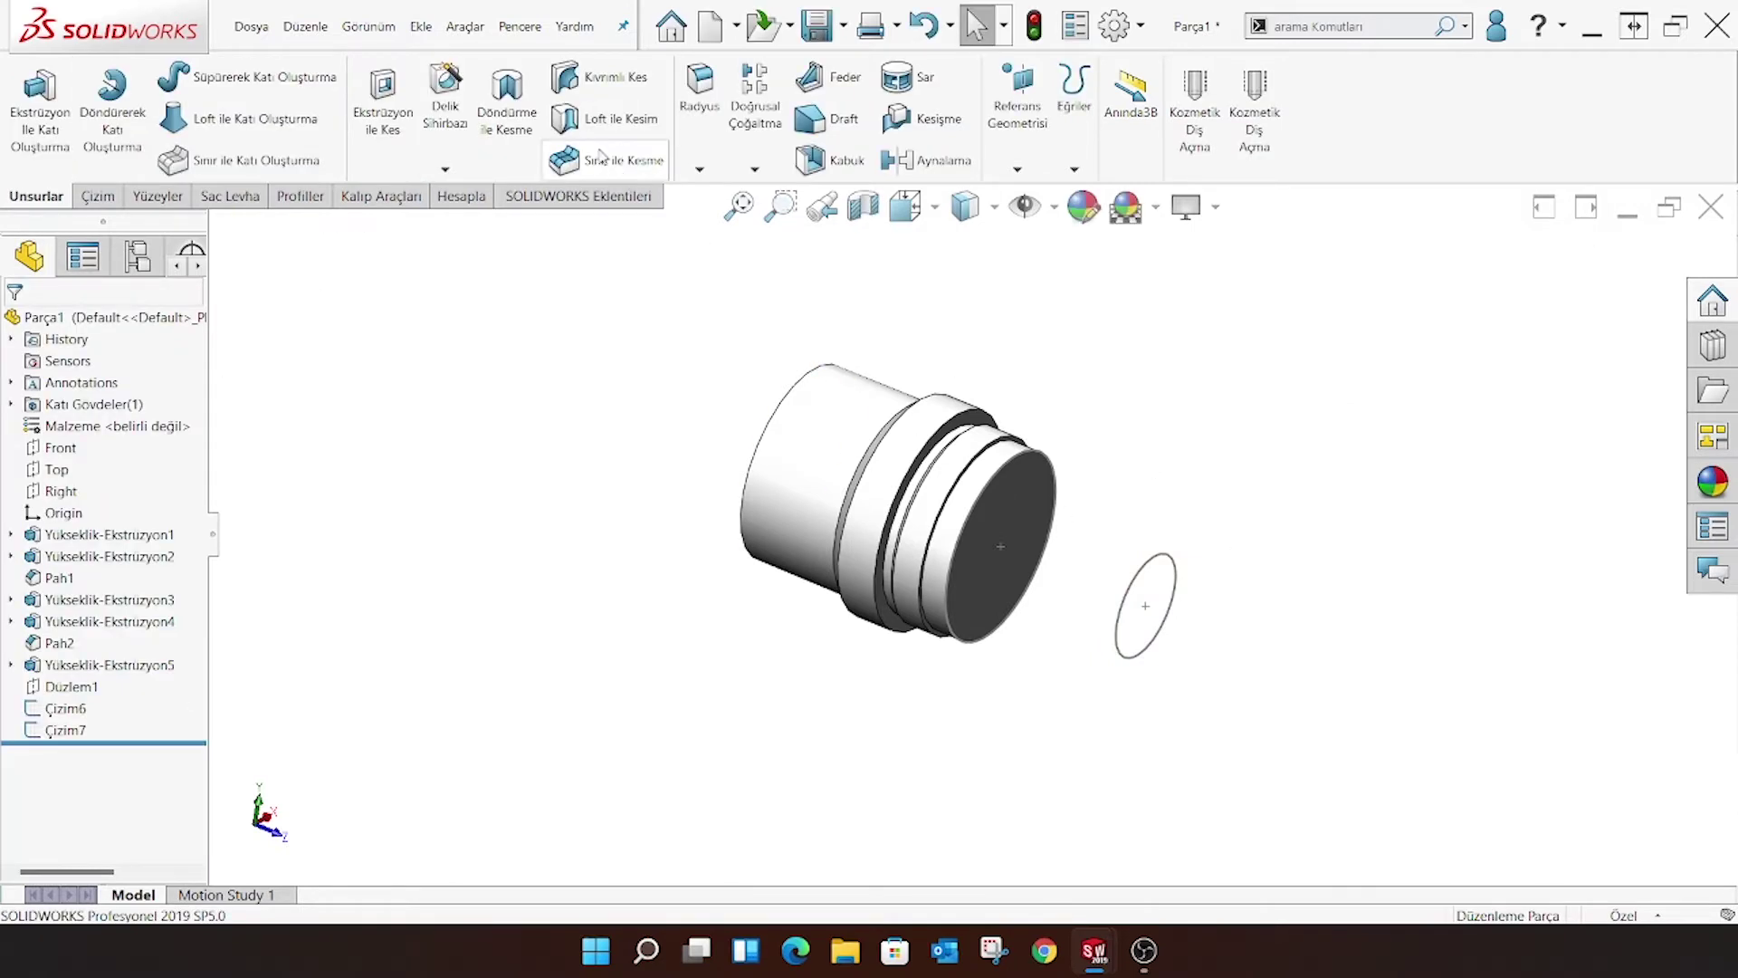
click(243, 161)
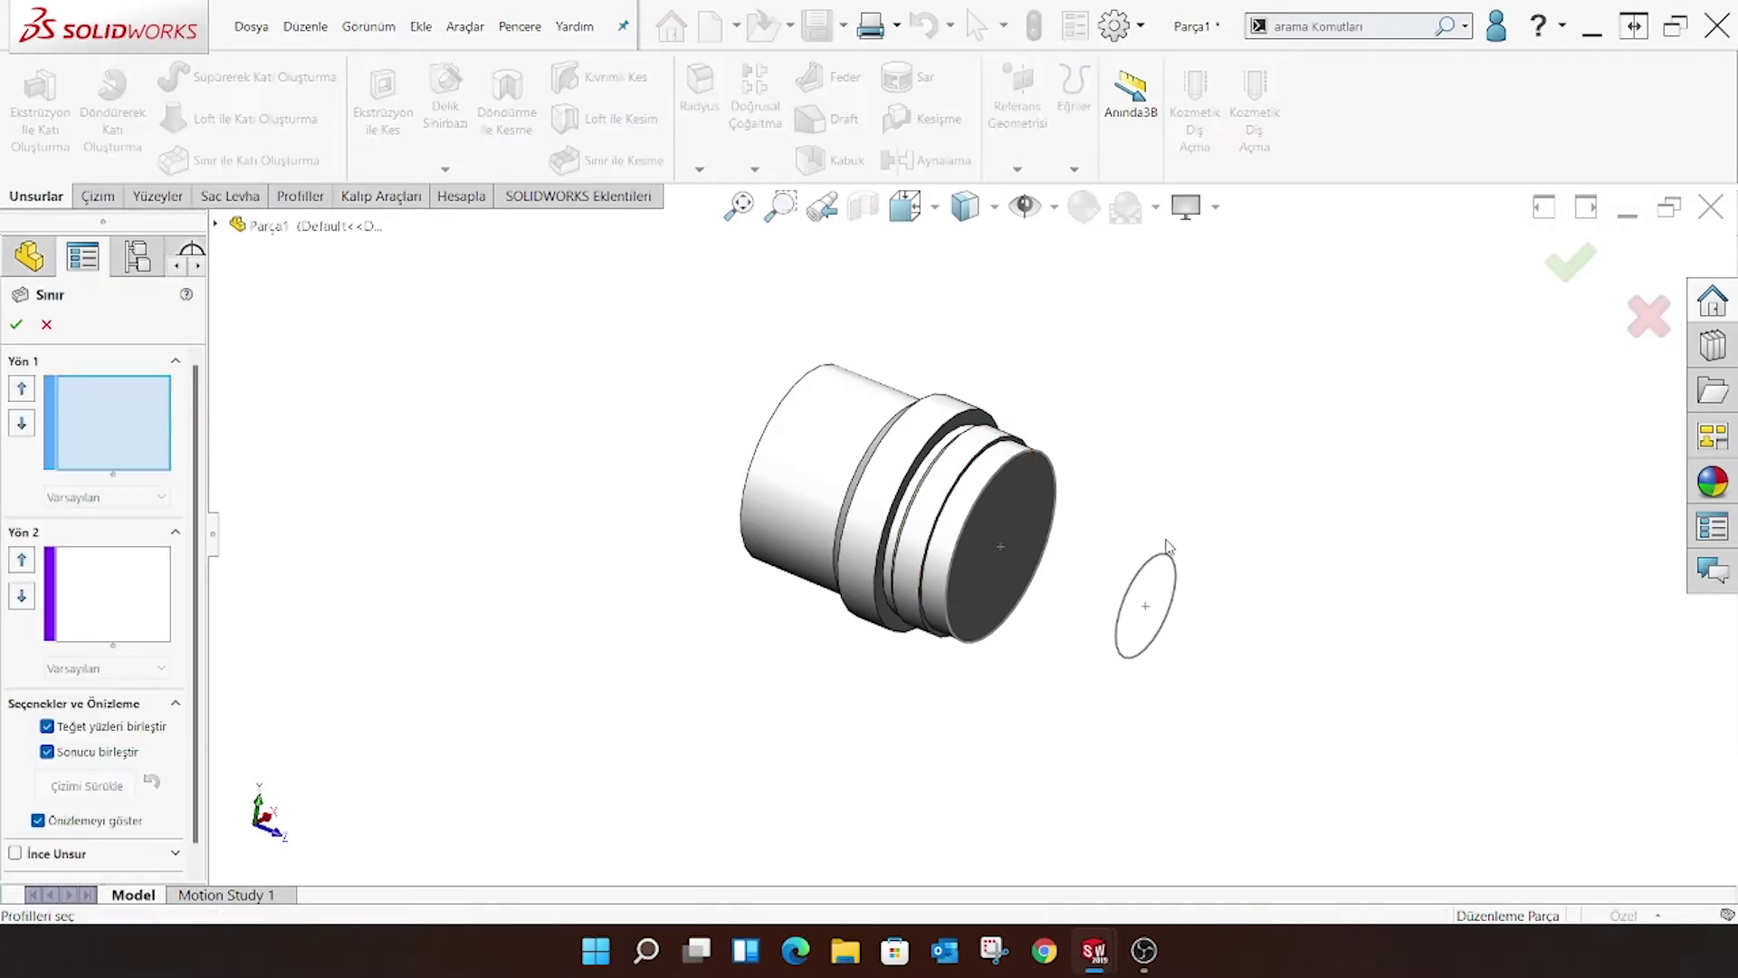
click(1172, 568)
click(1013, 458)
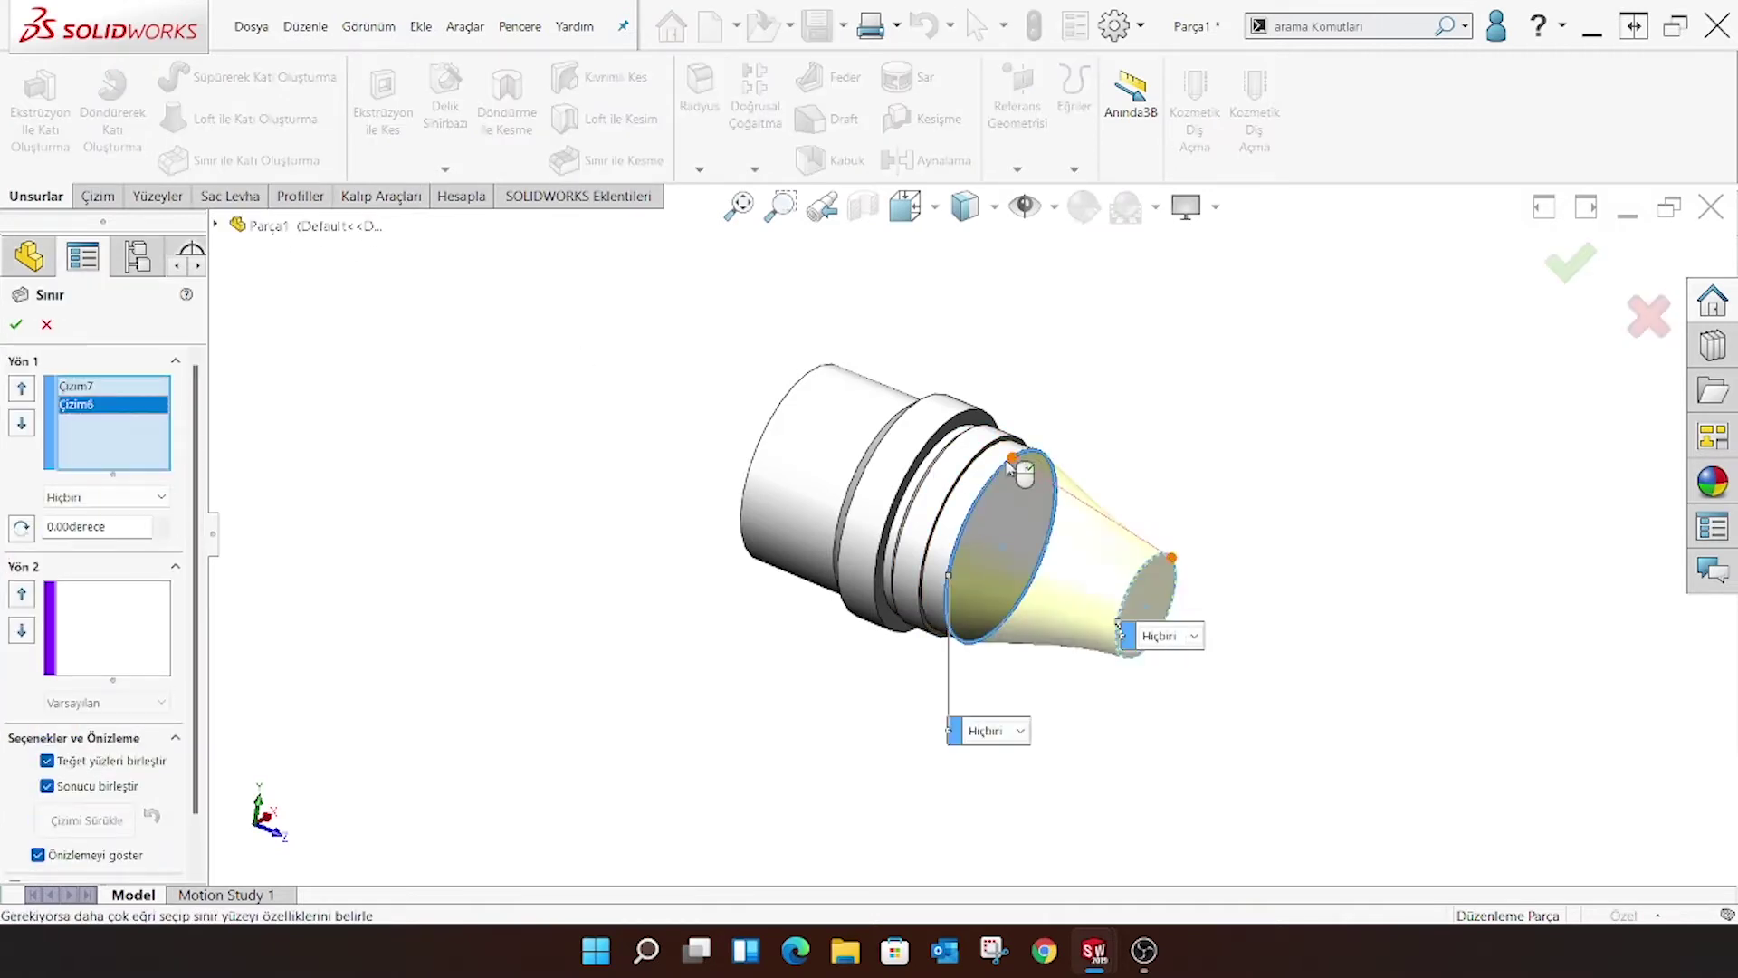
middle_drag(1278, 494, 1038, 624)
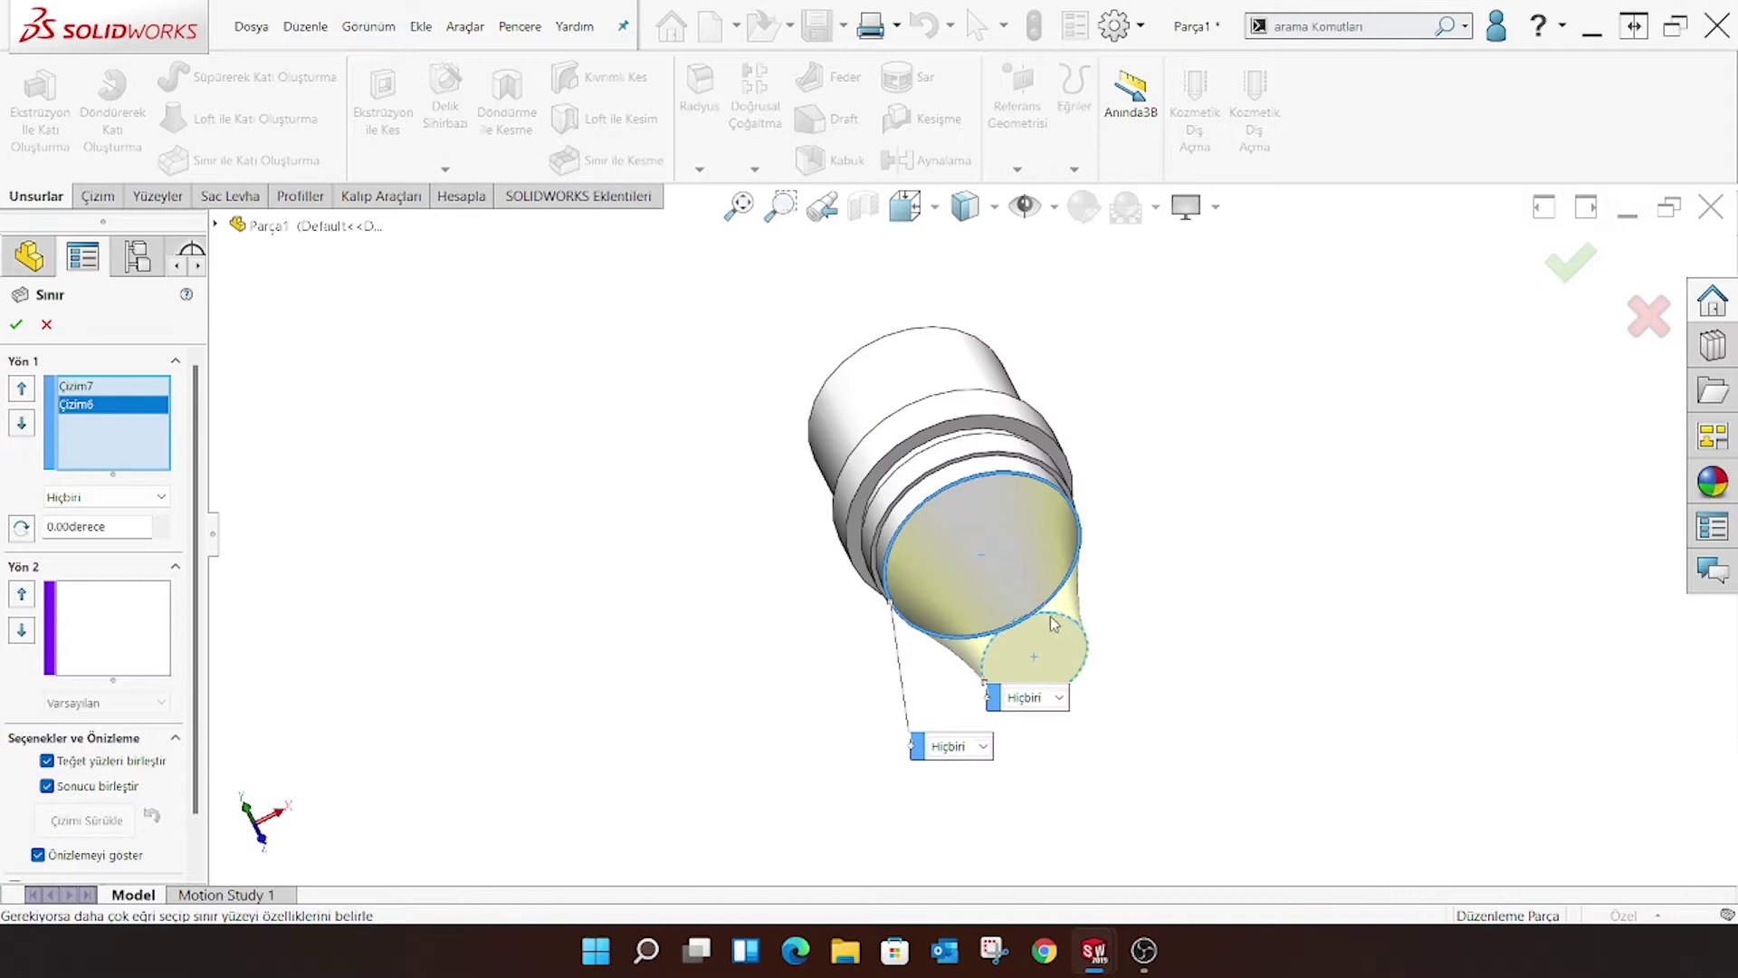
click(15, 324)
mouse_move(574, 481)
middle_down()
mouse_move(683, 543)
mouse_move(618, 425)
middle_up()
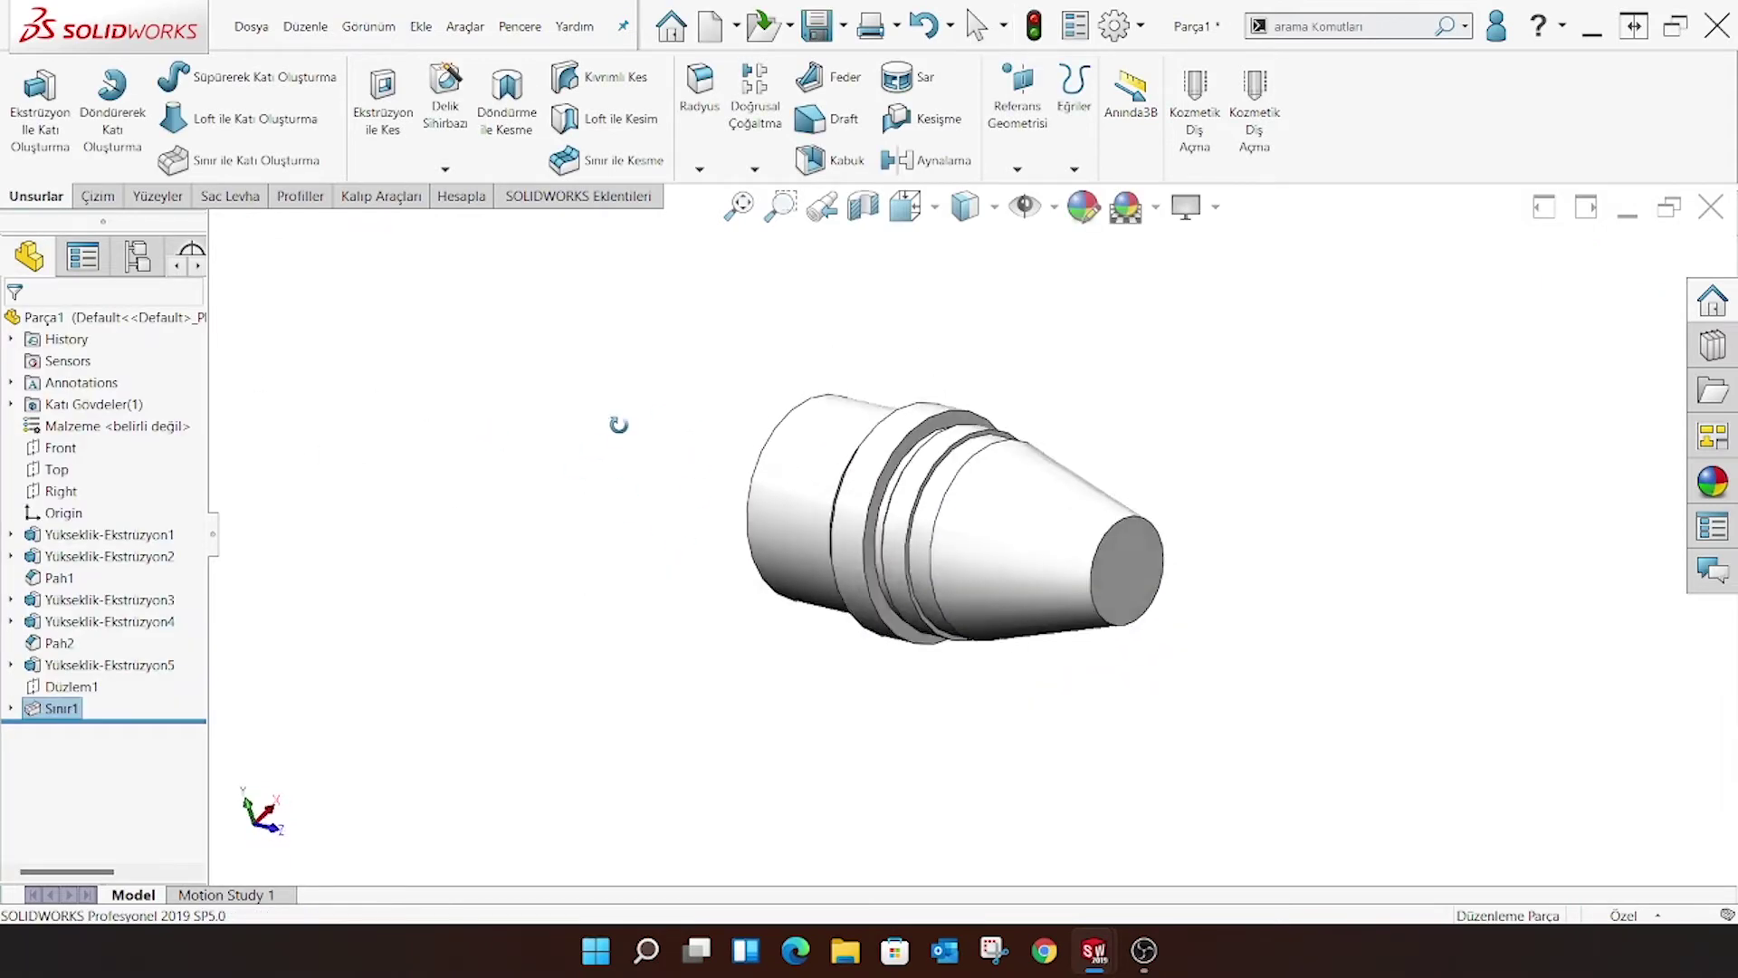
click(976, 25)
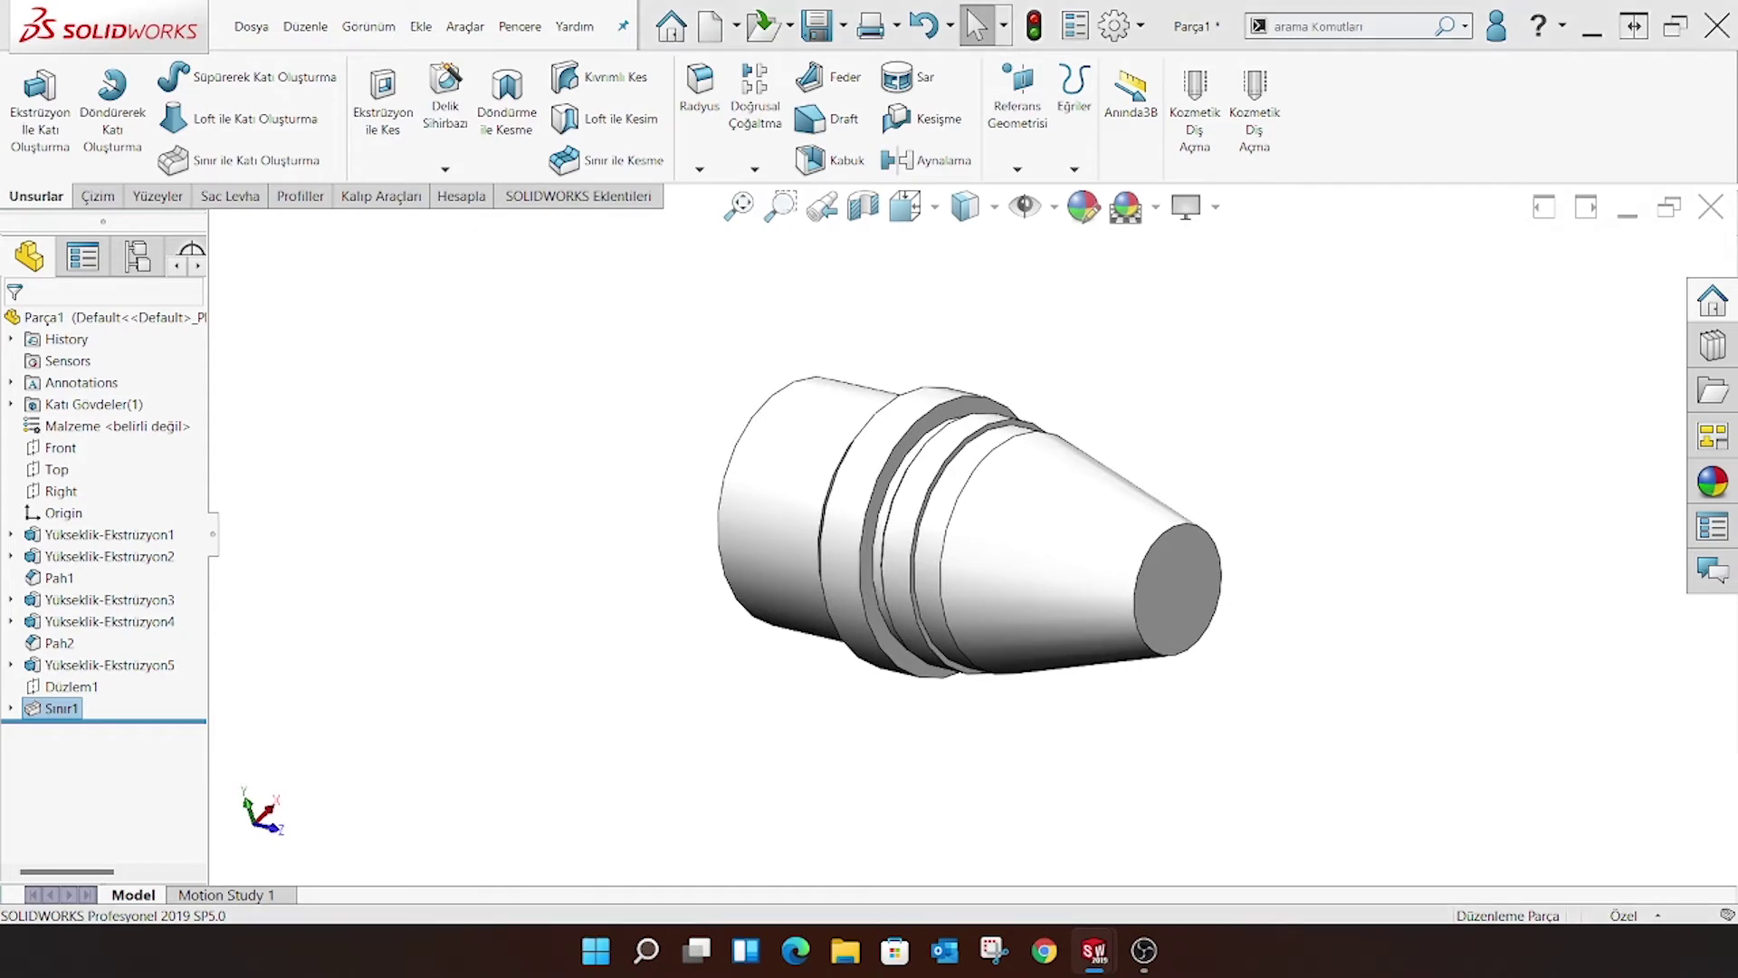
Sketch a circle centred on the origin on the flat face of the conical tip
click(1208, 597)
click(1292, 504)
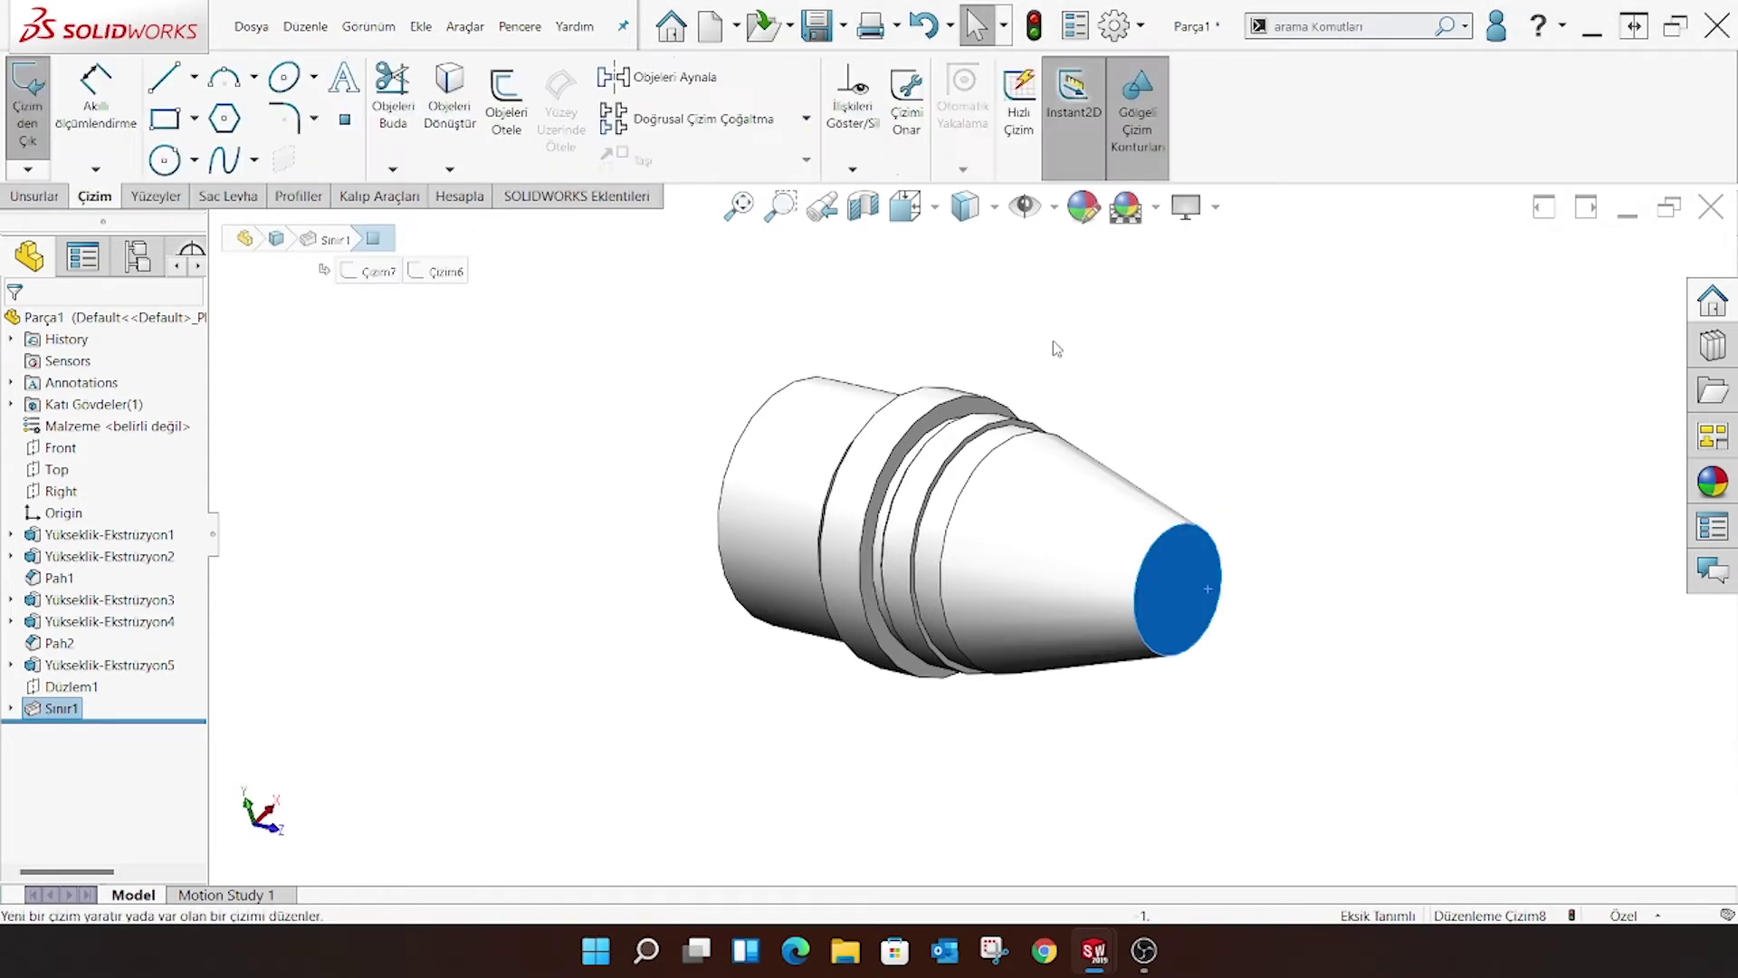
click(906, 206)
click(1080, 385)
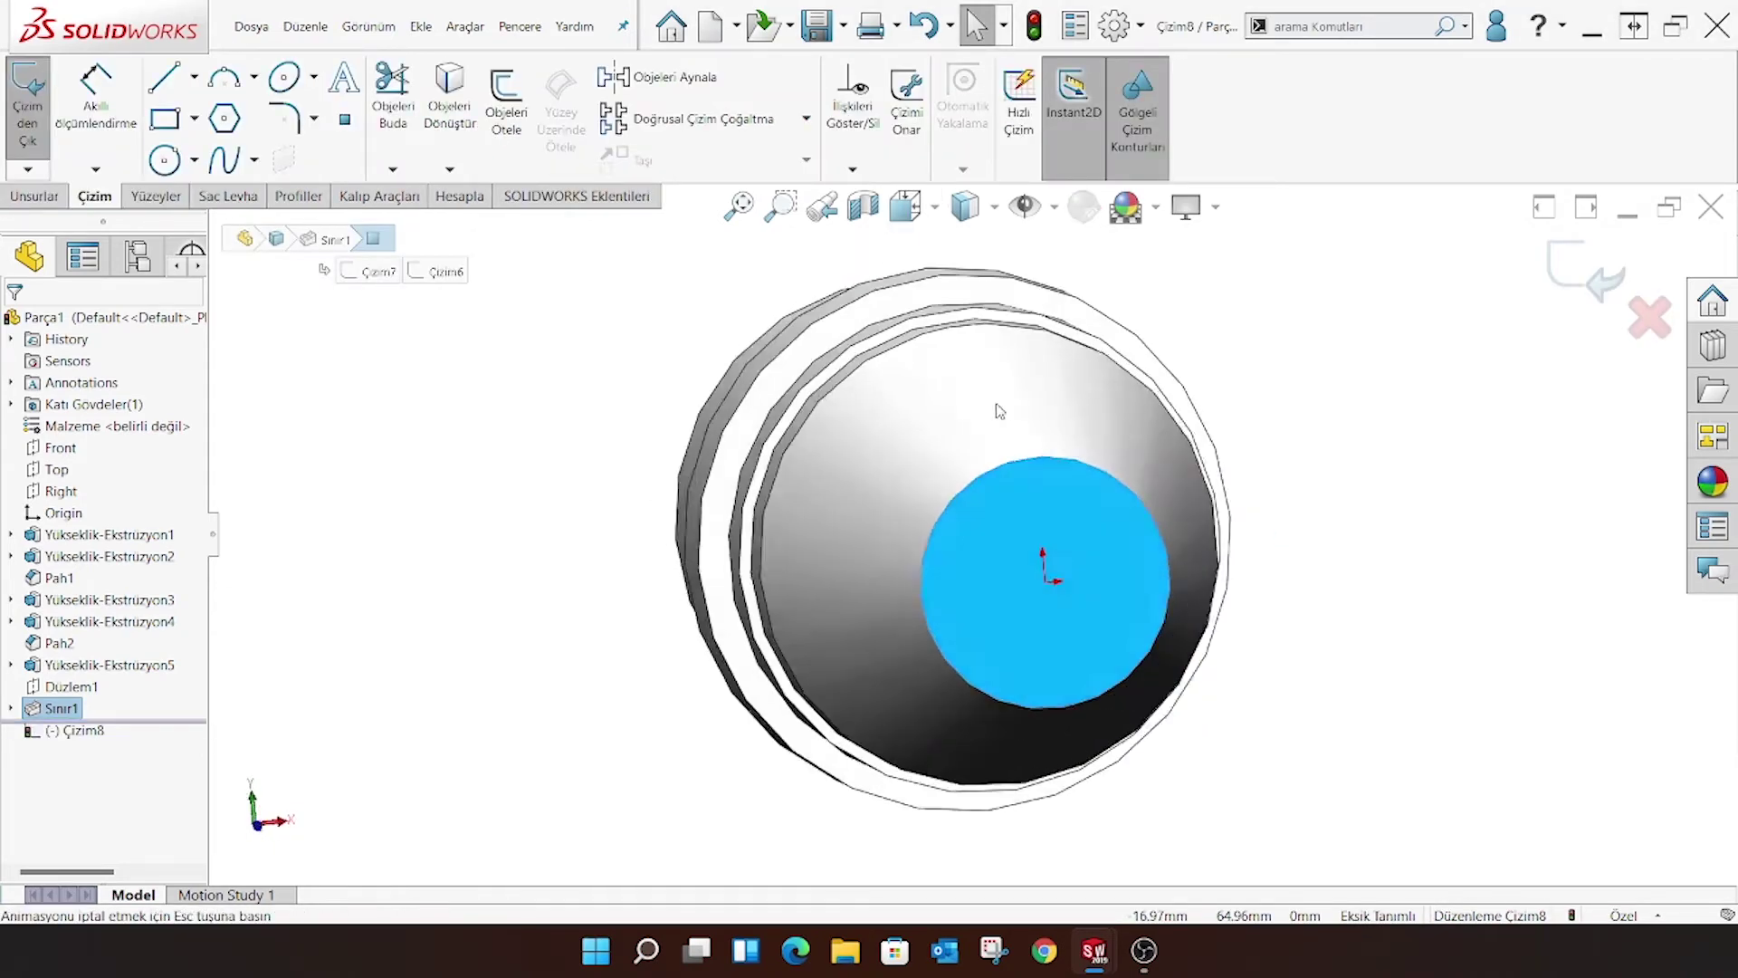
click(164, 161)
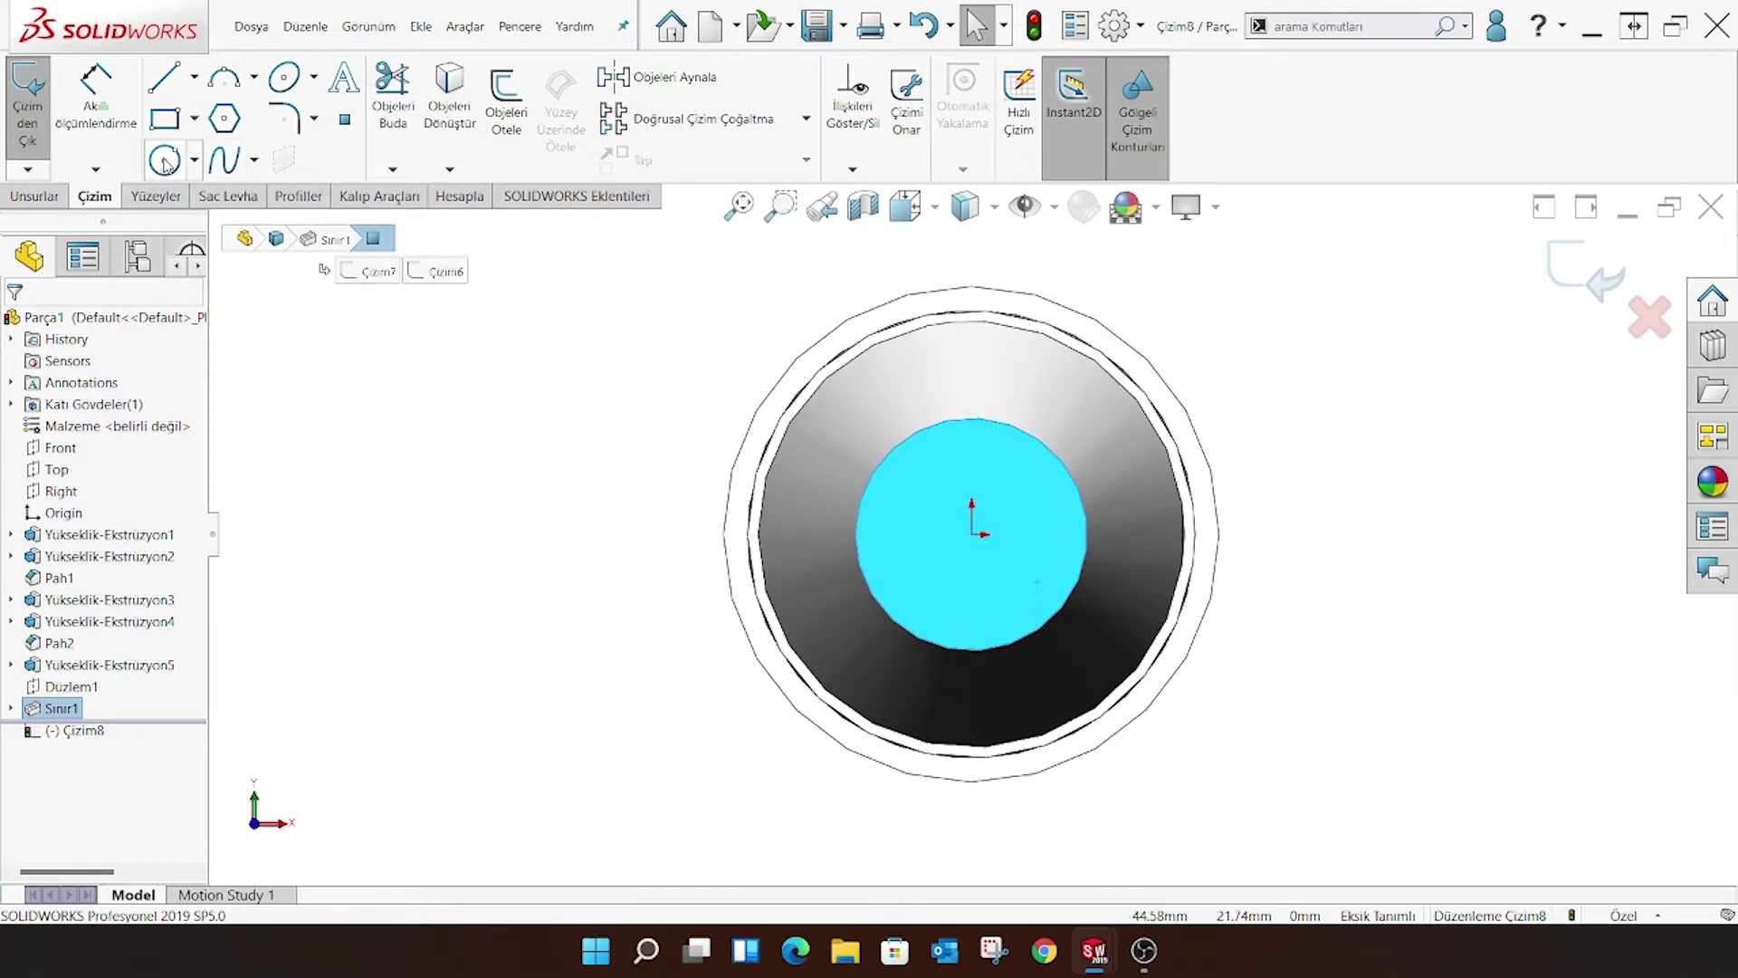
click(972, 534)
click(1031, 534)
right_click(933, 344)
click(710, 430)
Dimension the tip-face circle to Ø8.68 mm
click(96, 90)
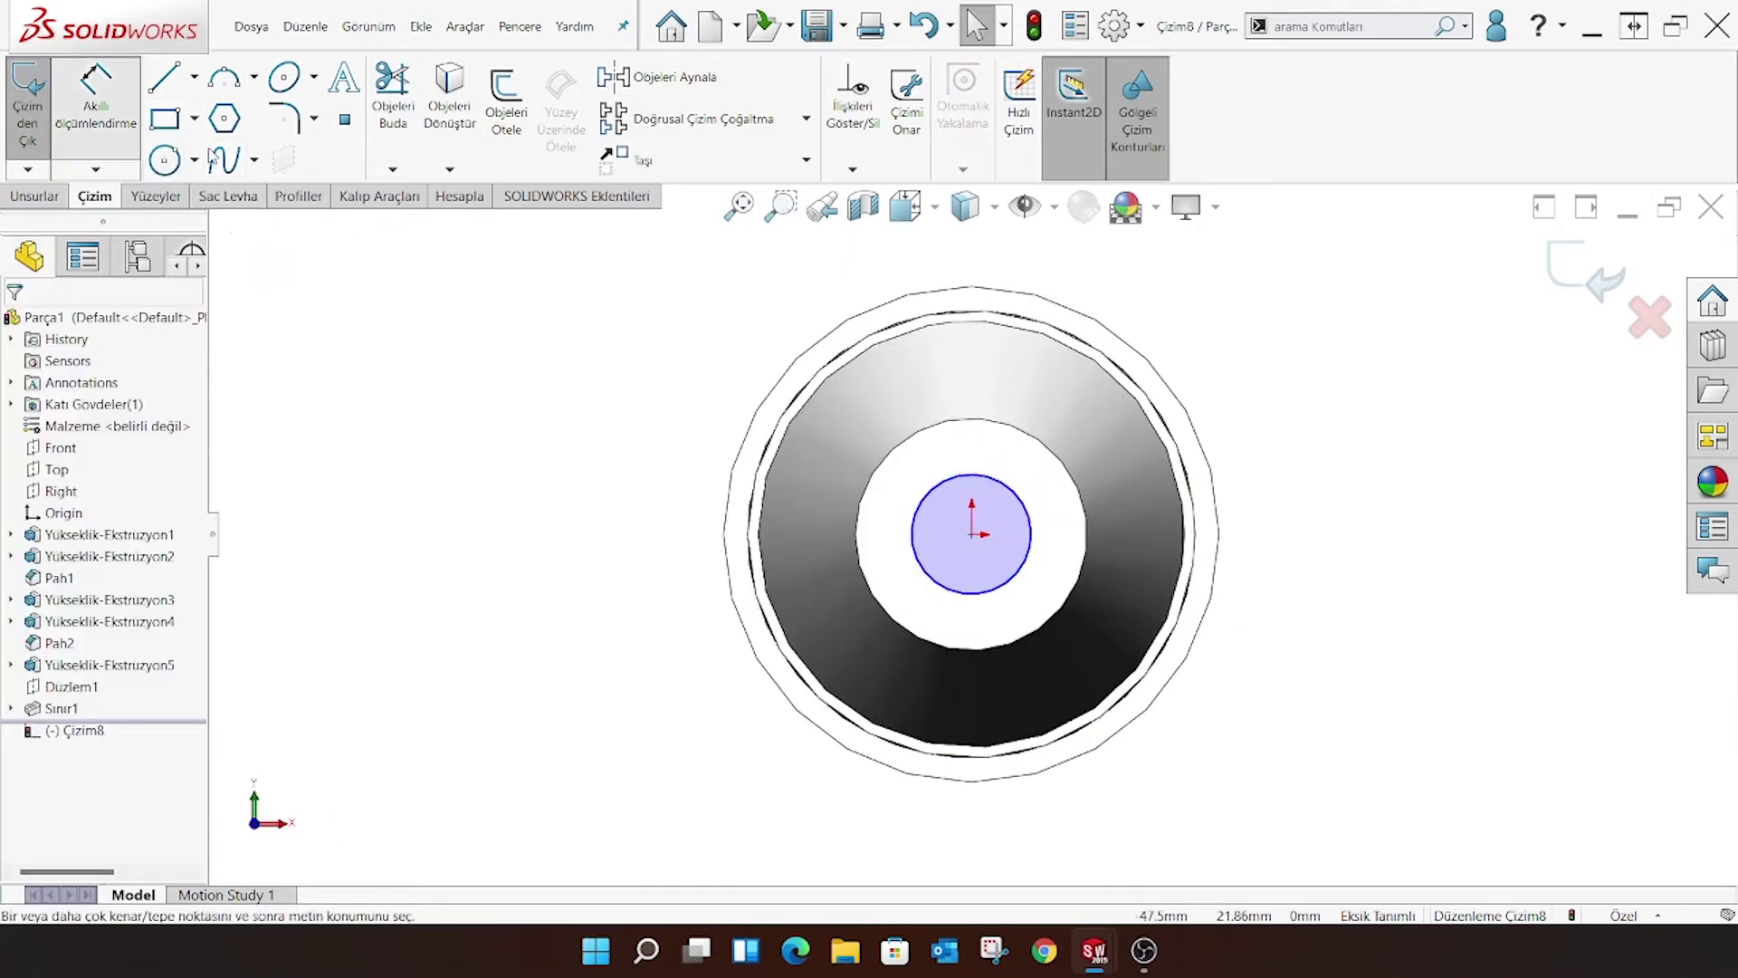
click(972, 476)
click(1159, 457)
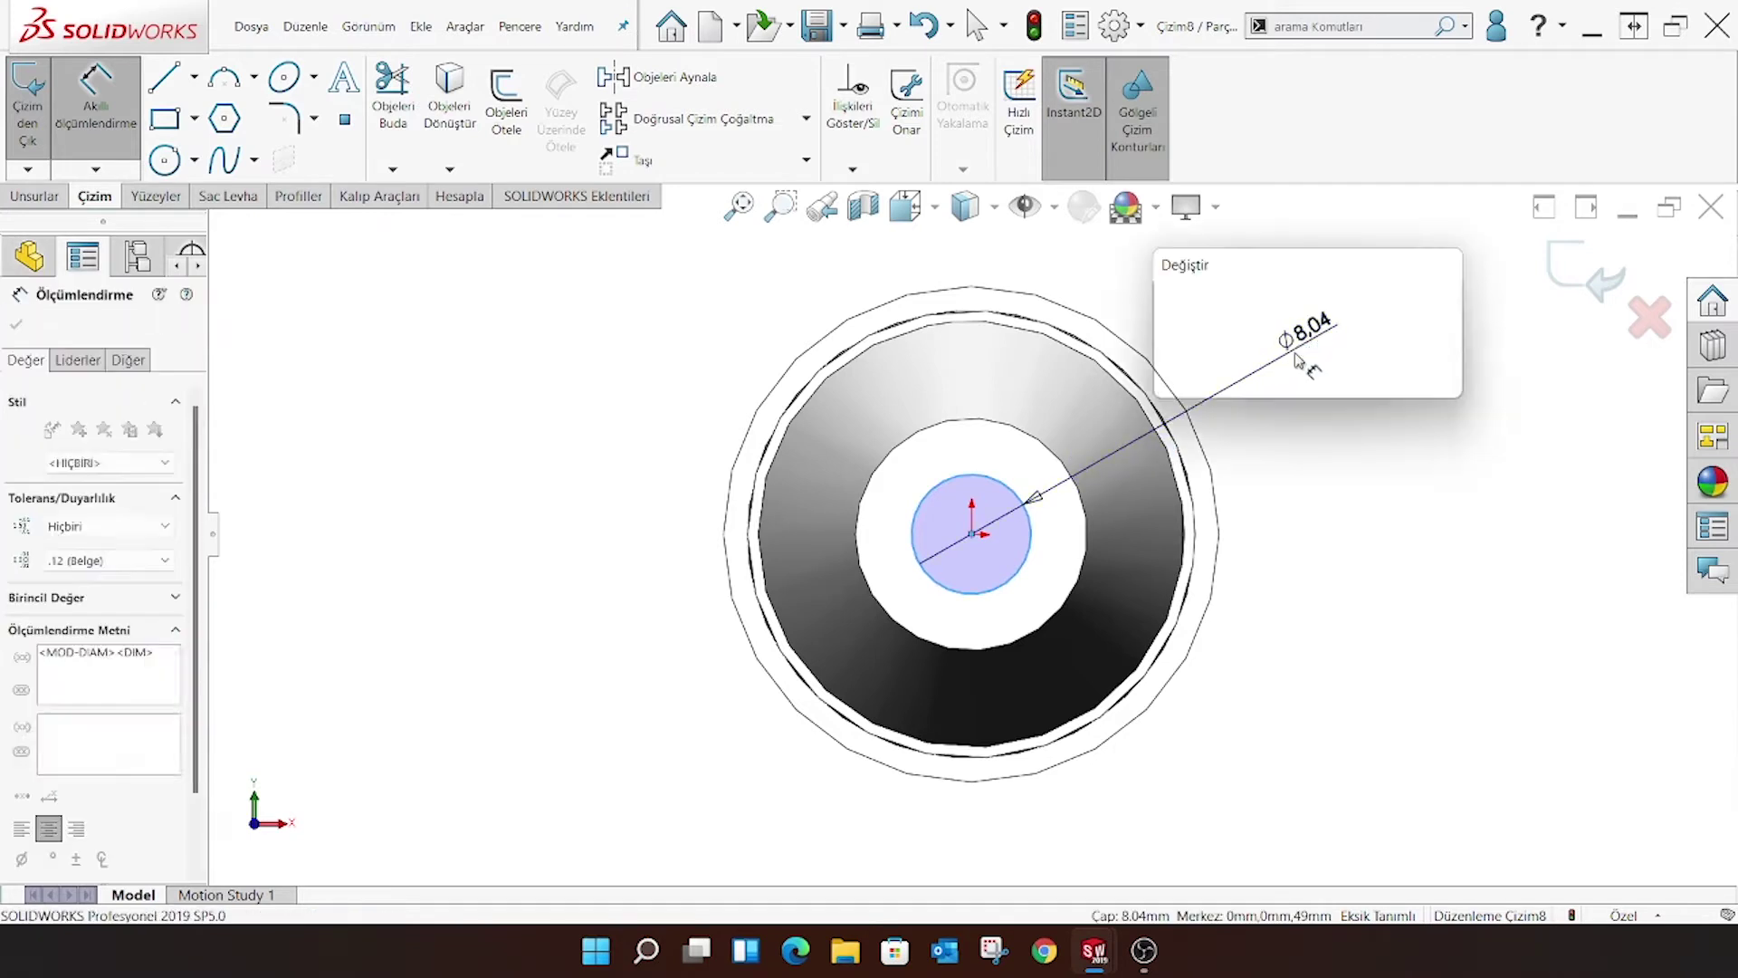
text(8,68)
key(Return)
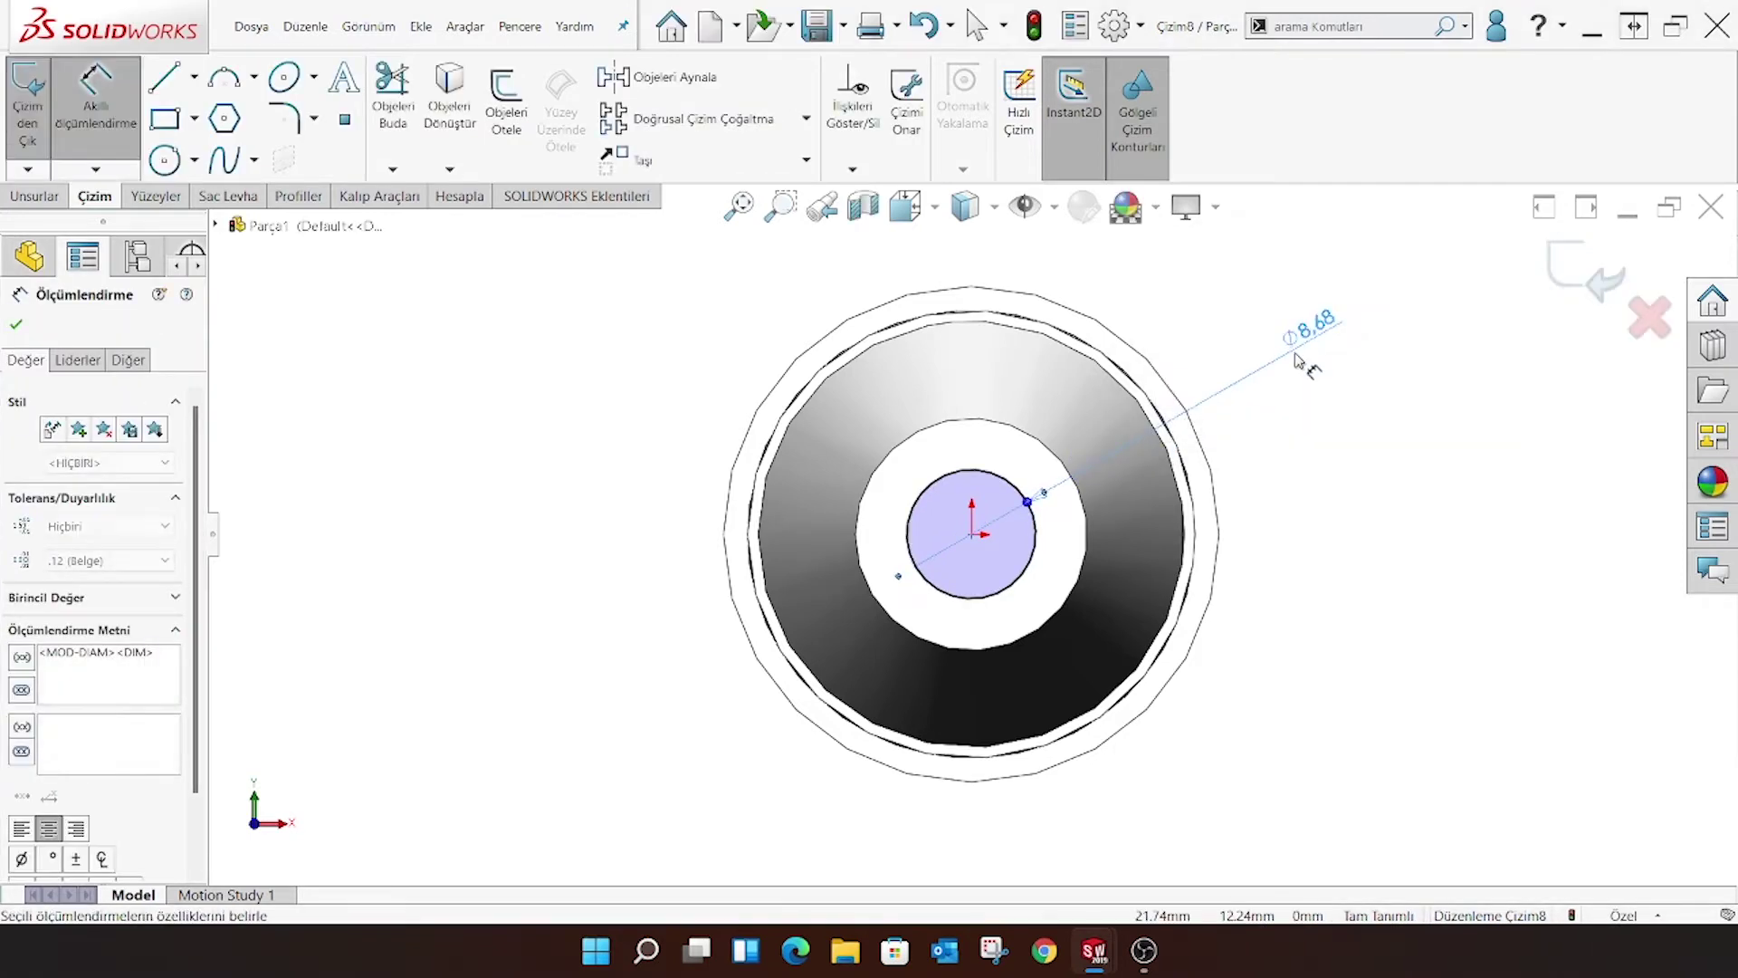
click(18, 325)
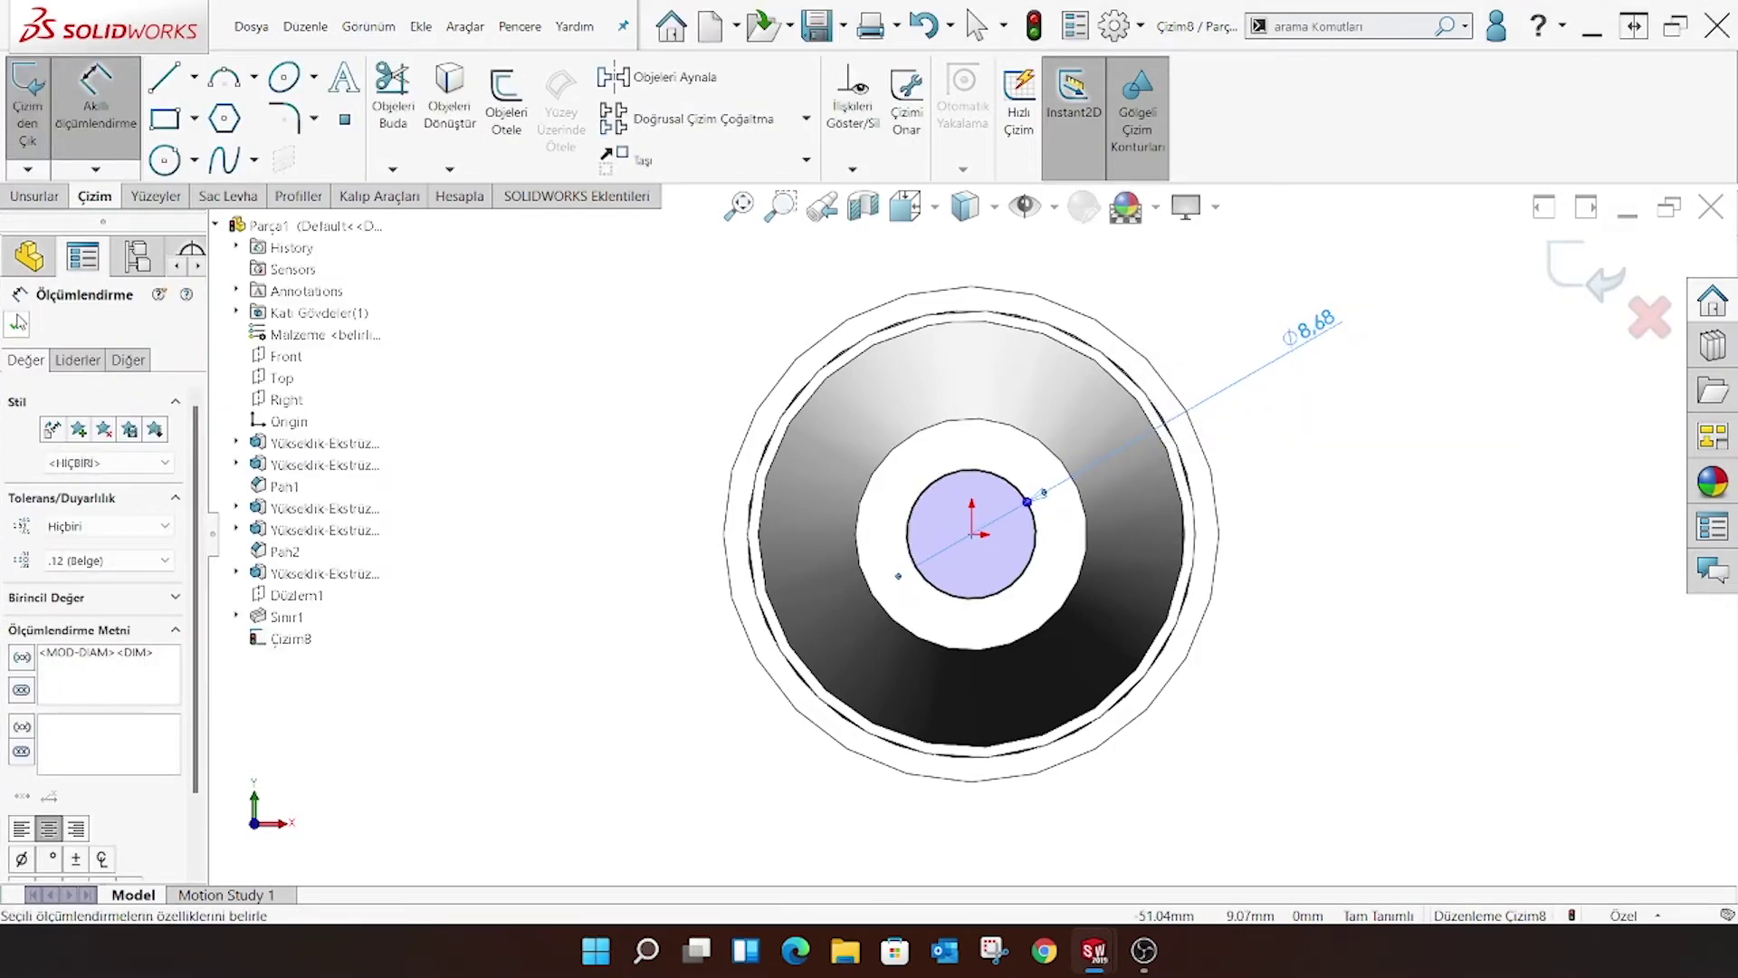
Extrude-cut the Ø8.68 circle through the whole part, then view it from the front
click(34, 196)
click(383, 99)
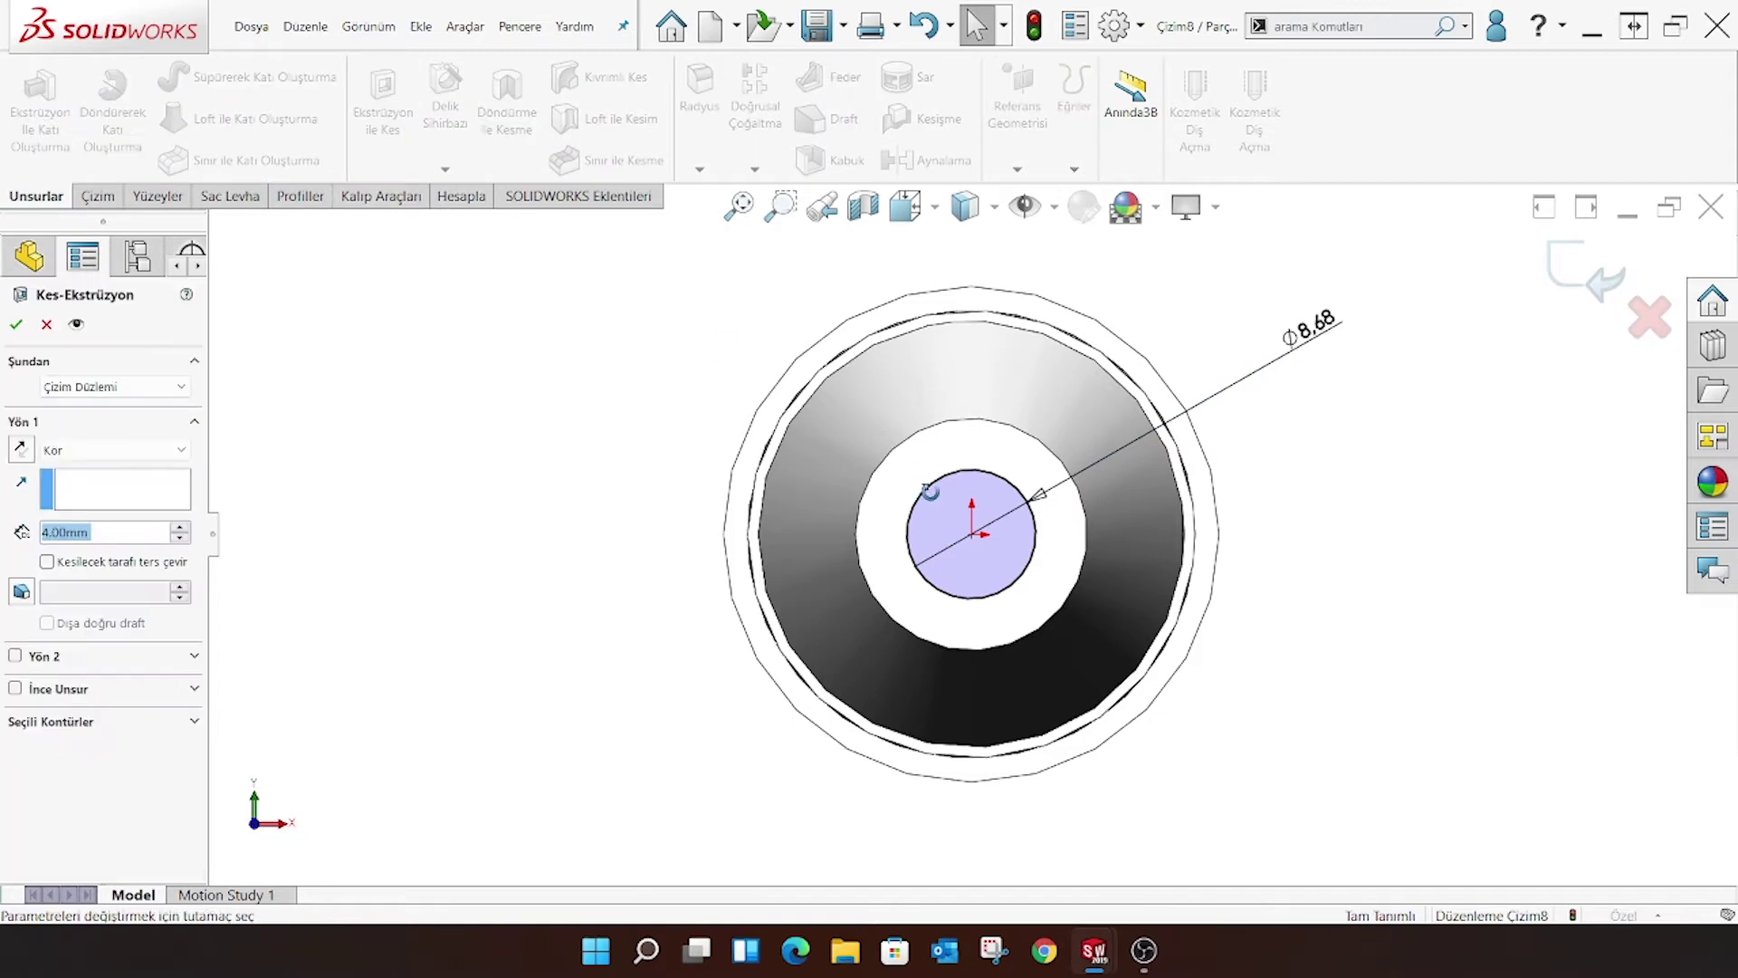
drag(1133, 546, 471, 489)
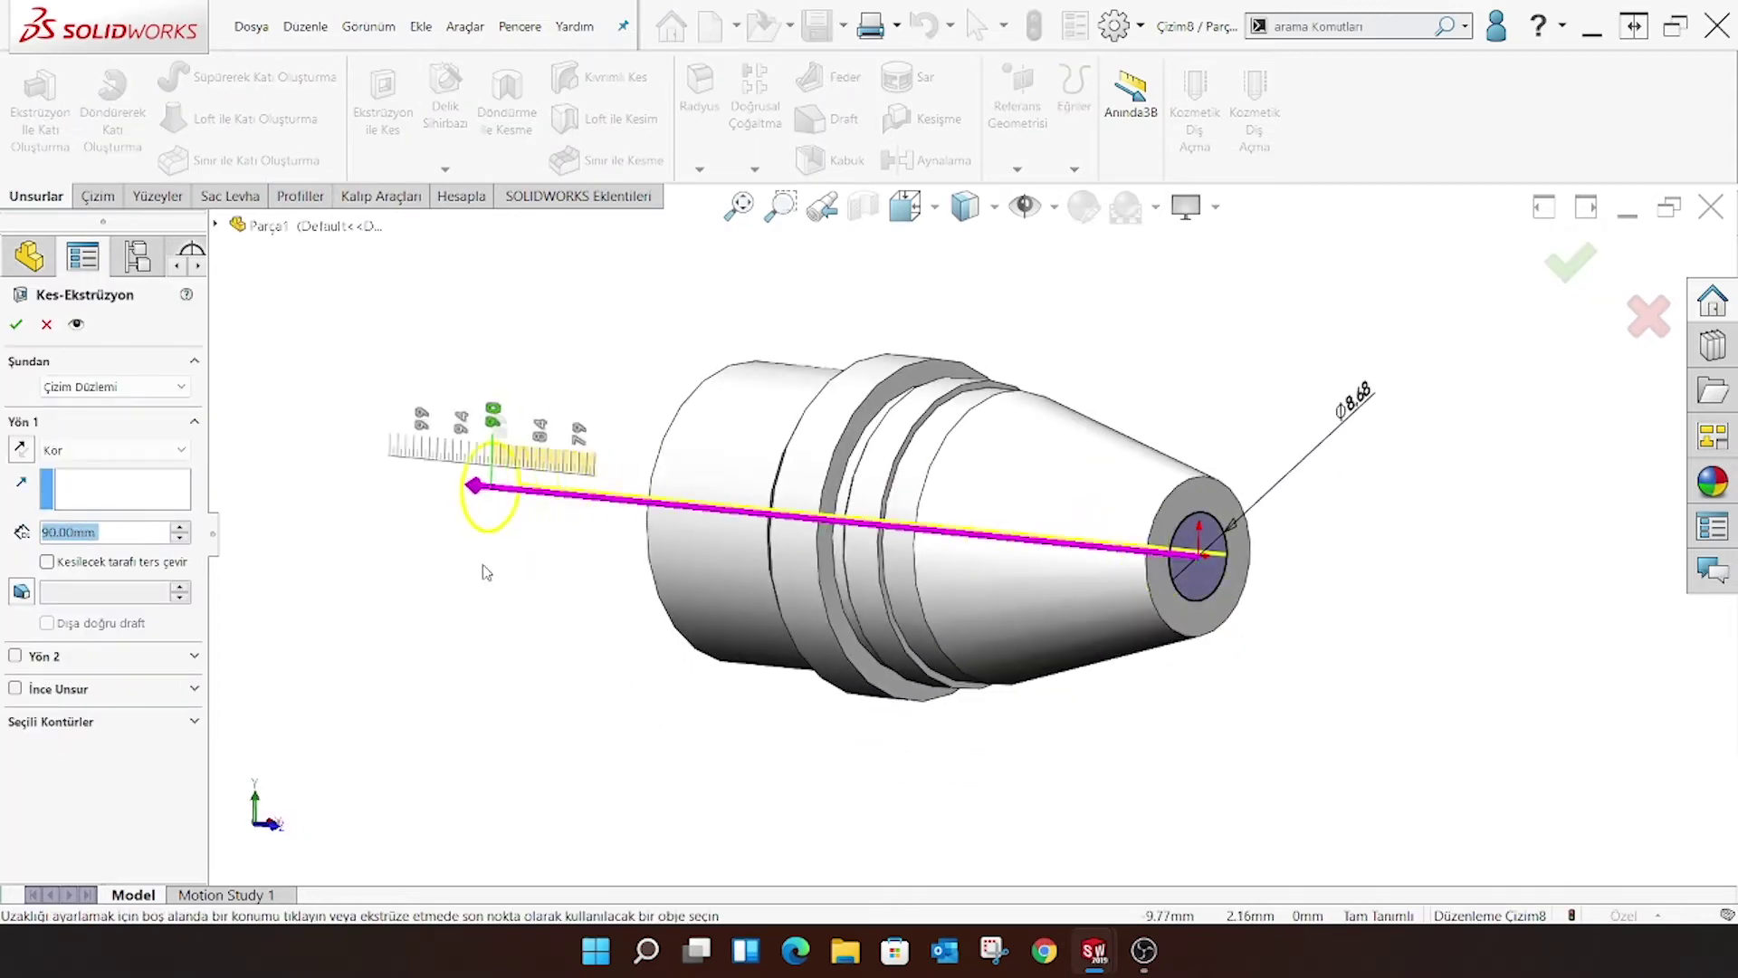
key(Return)
key(ctrl+1)
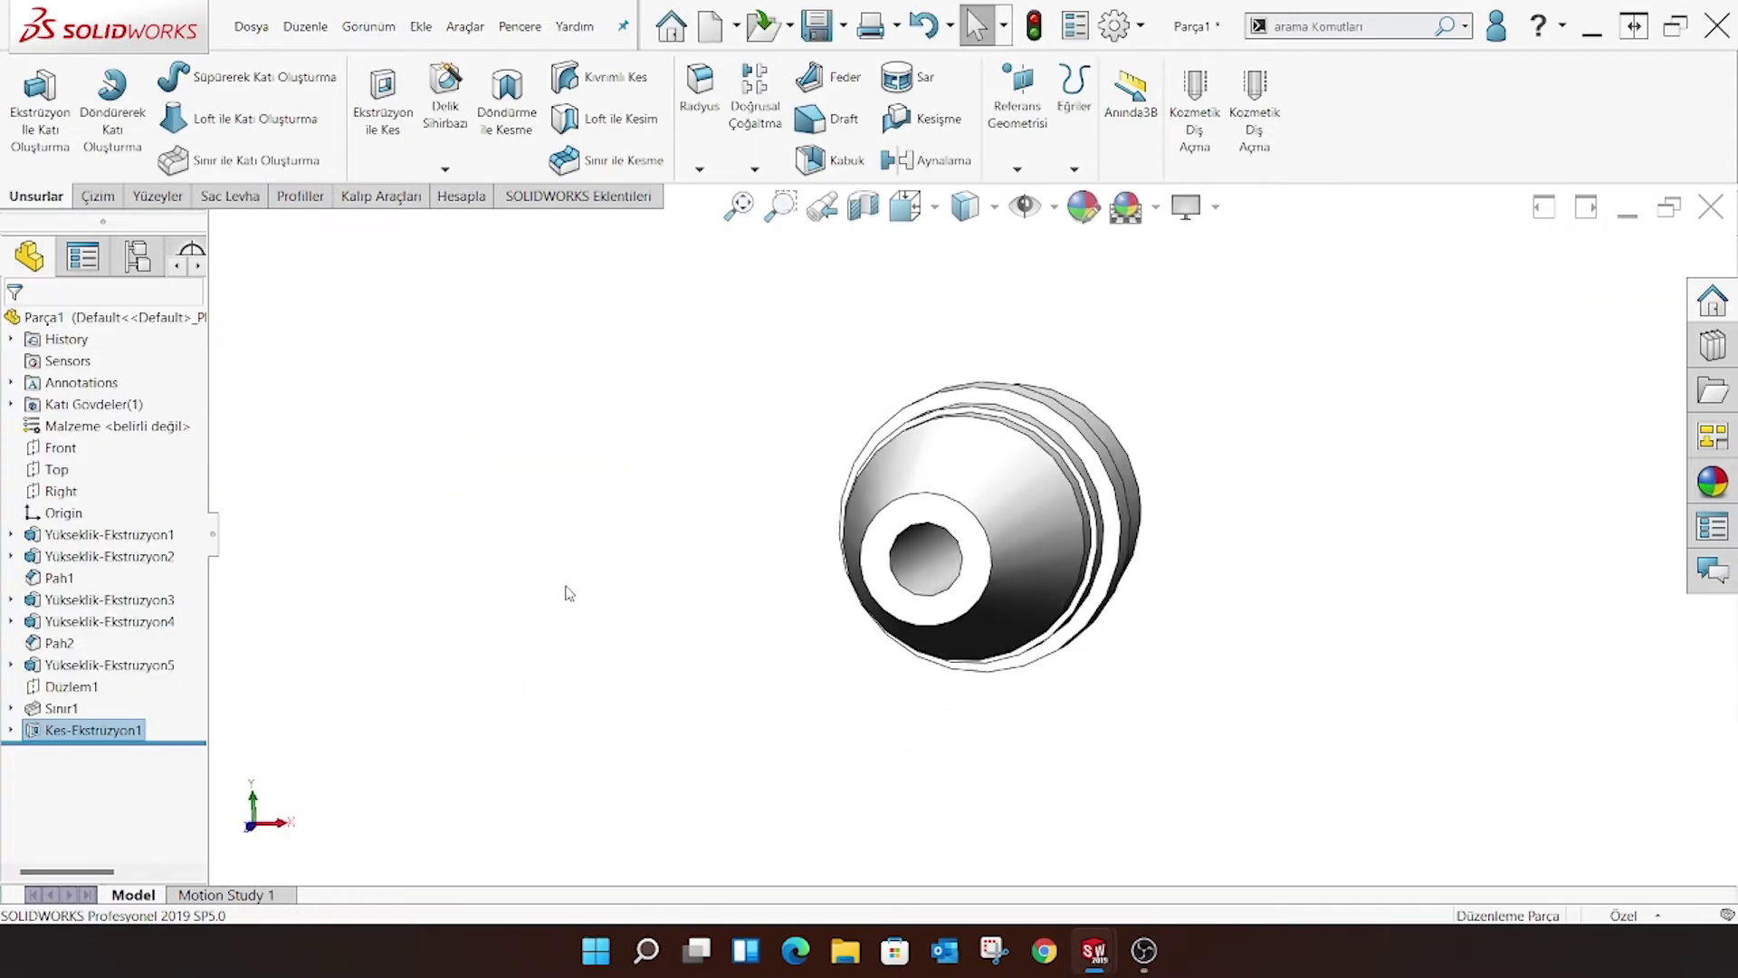
Start a sketch on the annular tip face and draw a vertical centerline up from the origin
click(972, 514)
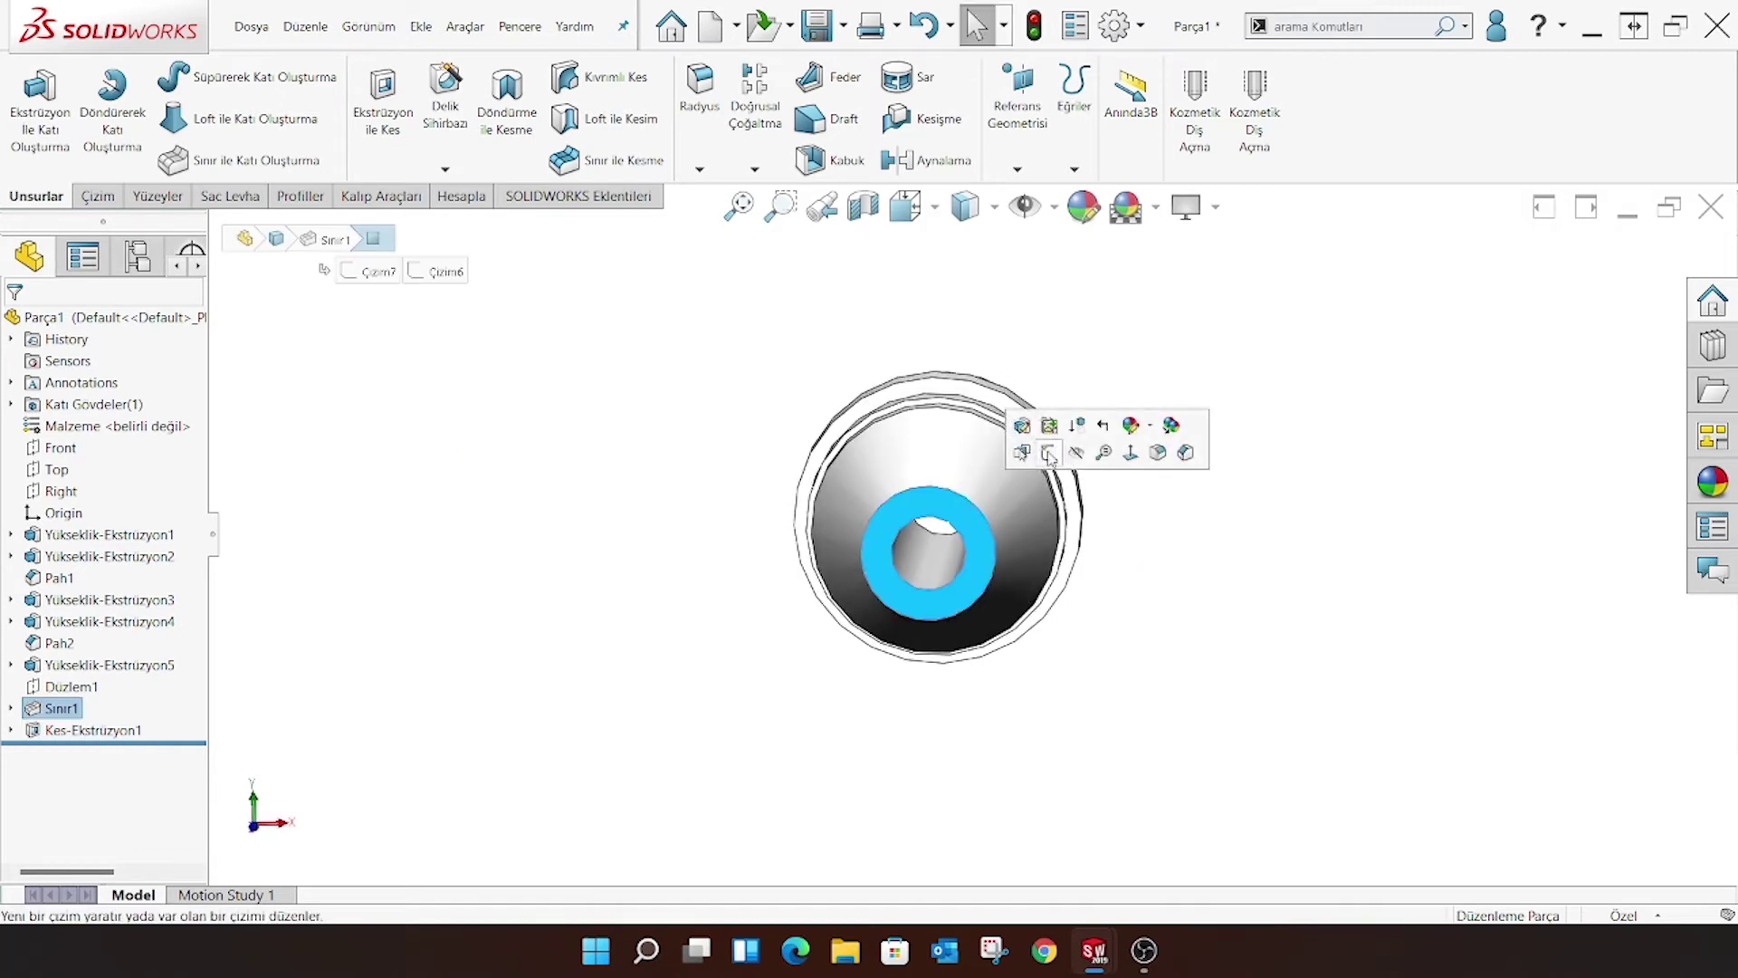
click(1086, 426)
click(905, 207)
click(1037, 337)
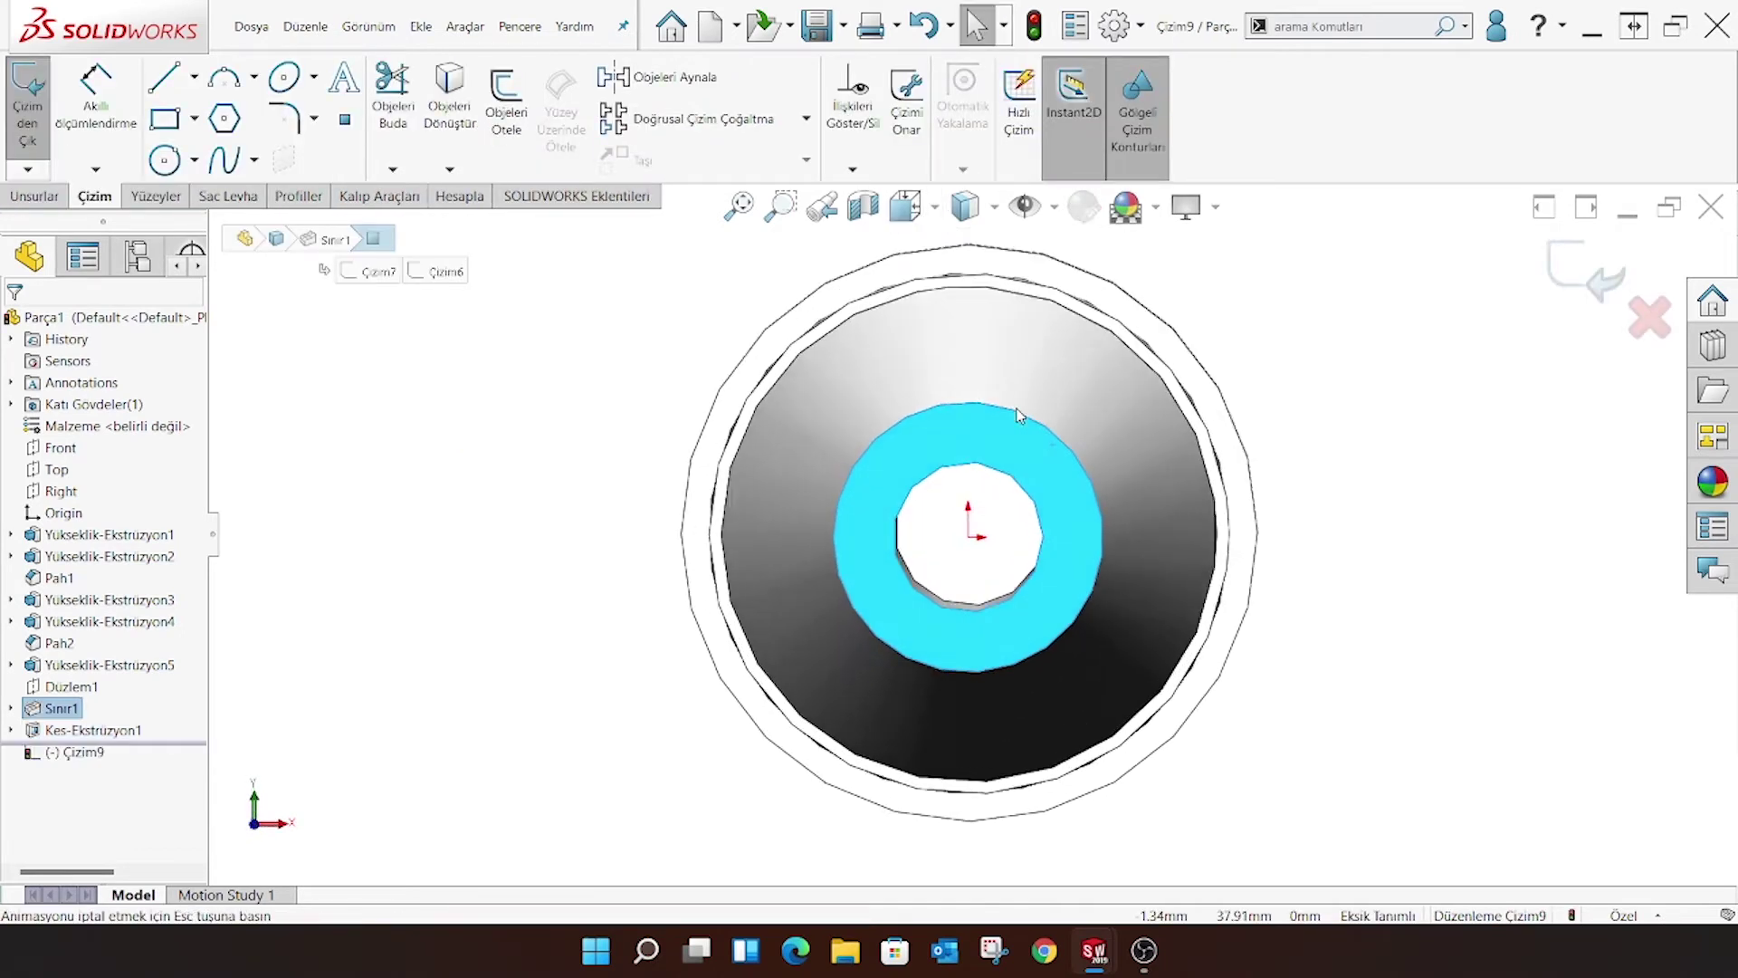
click(185, 76)
click(224, 132)
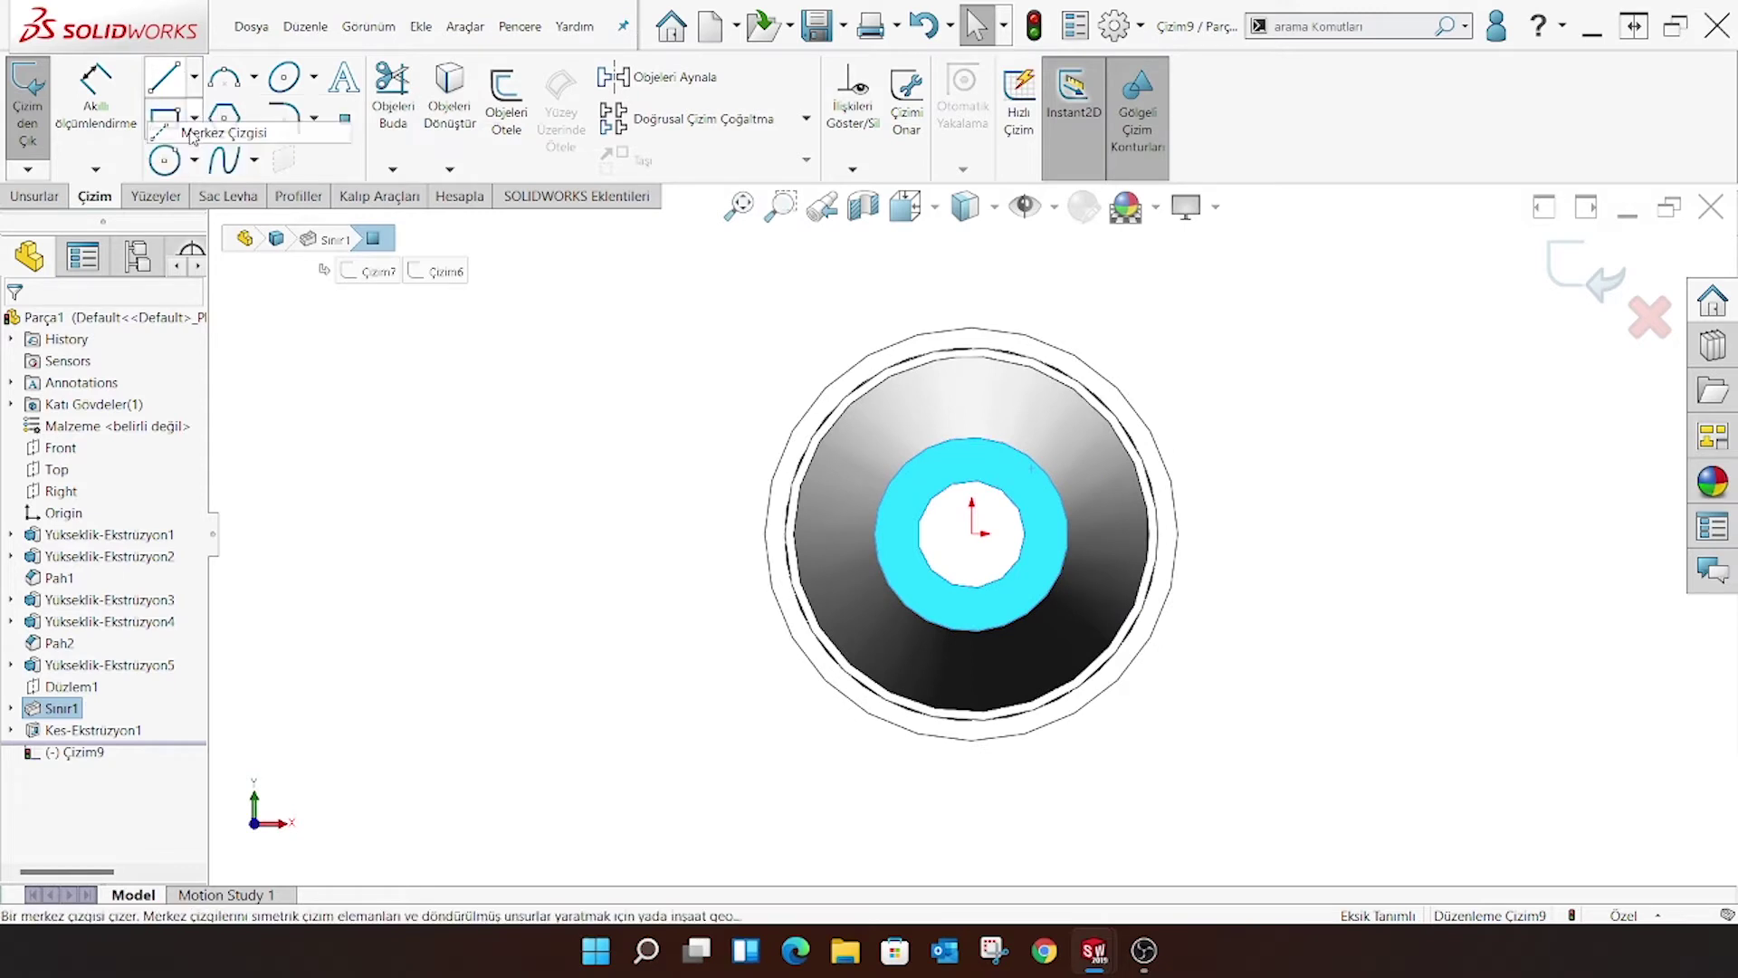
click(971, 533)
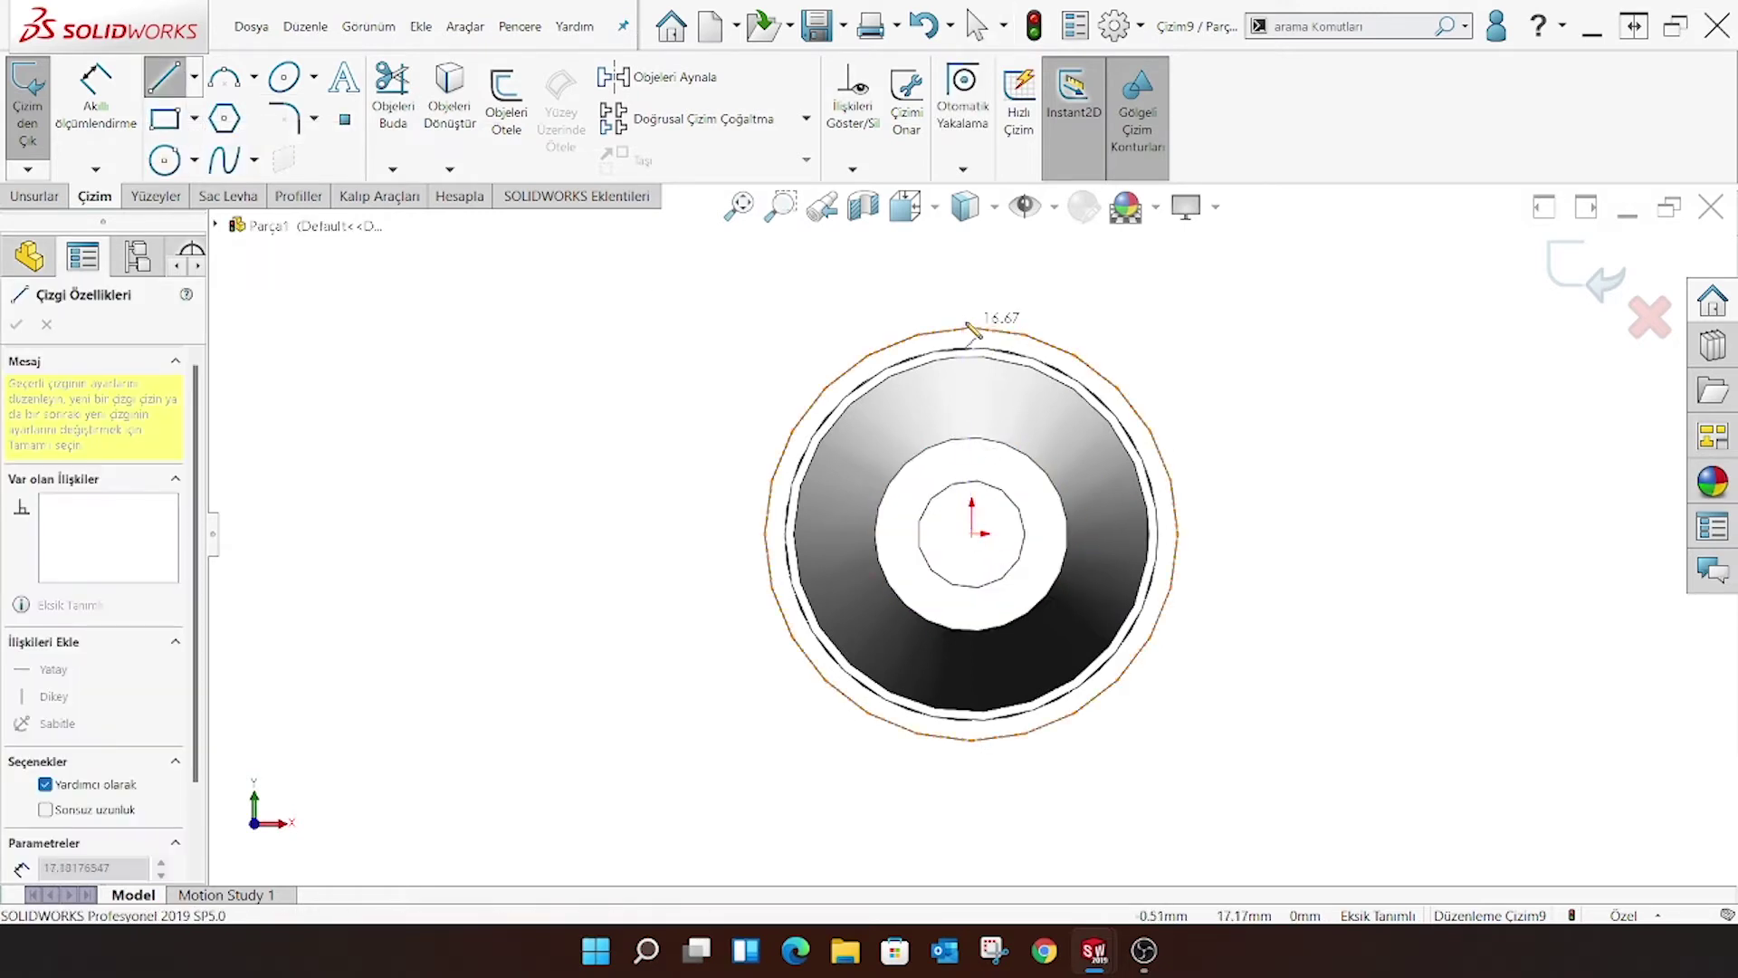
click(971, 288)
key(Escape)
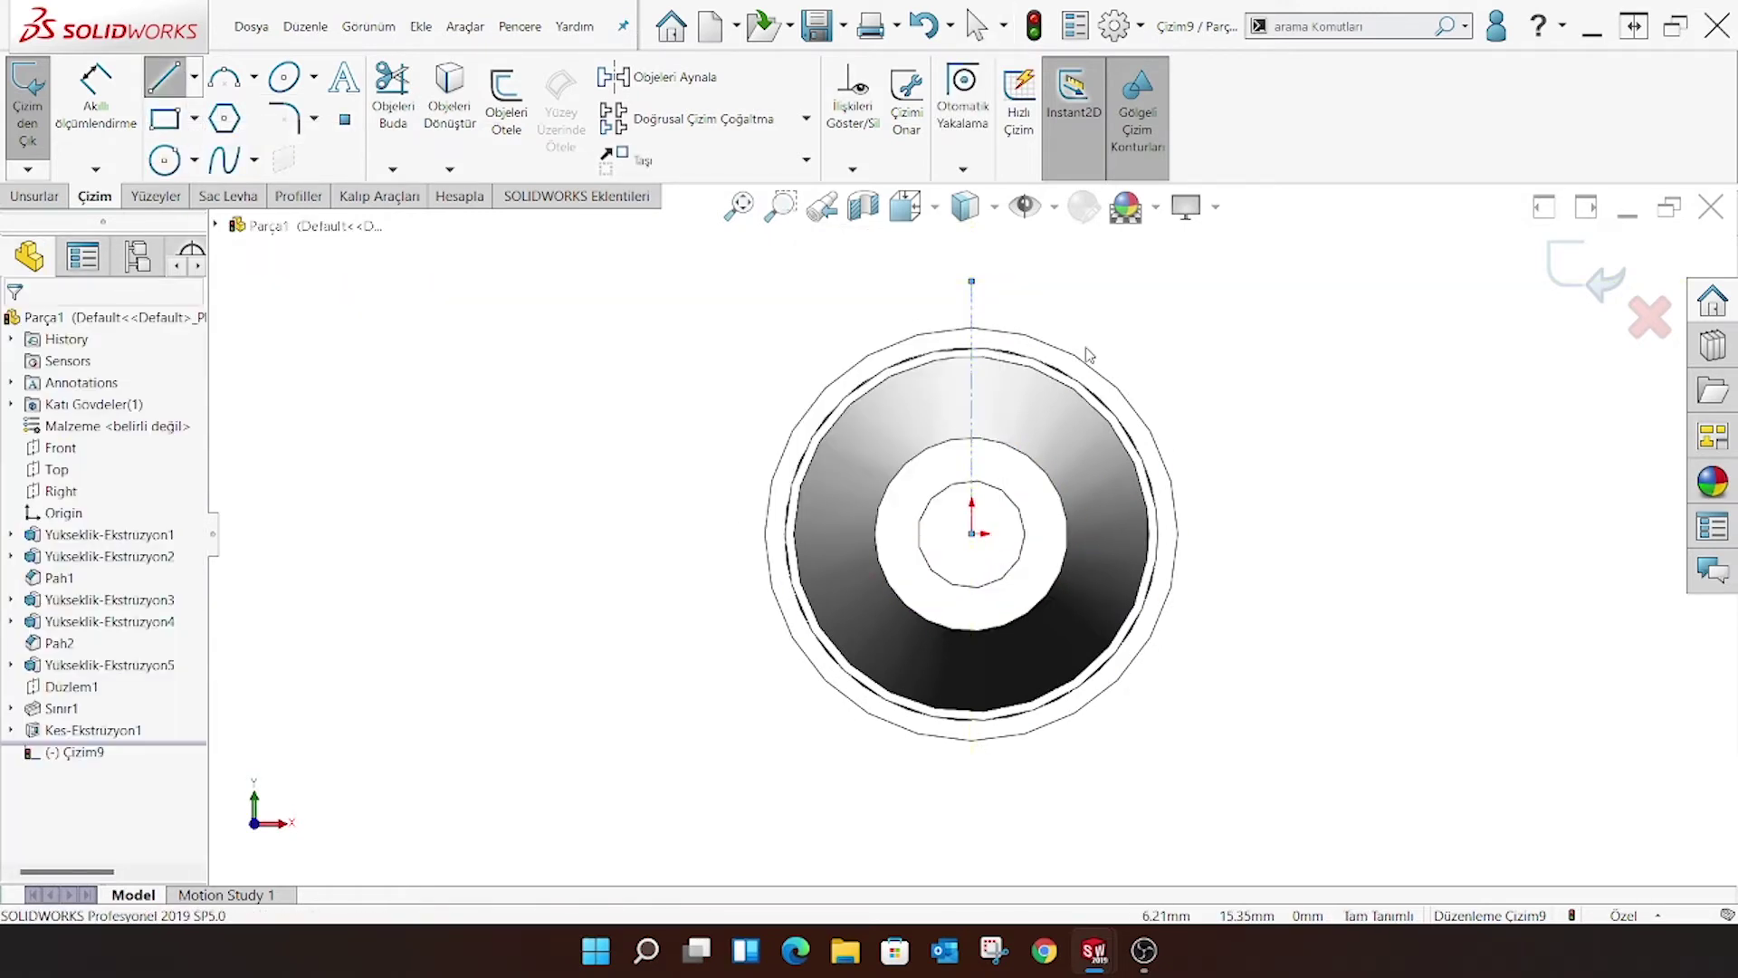
Dimension the centerline to 20 mm long
scroll(1174, 308, down, 2)
click(95, 86)
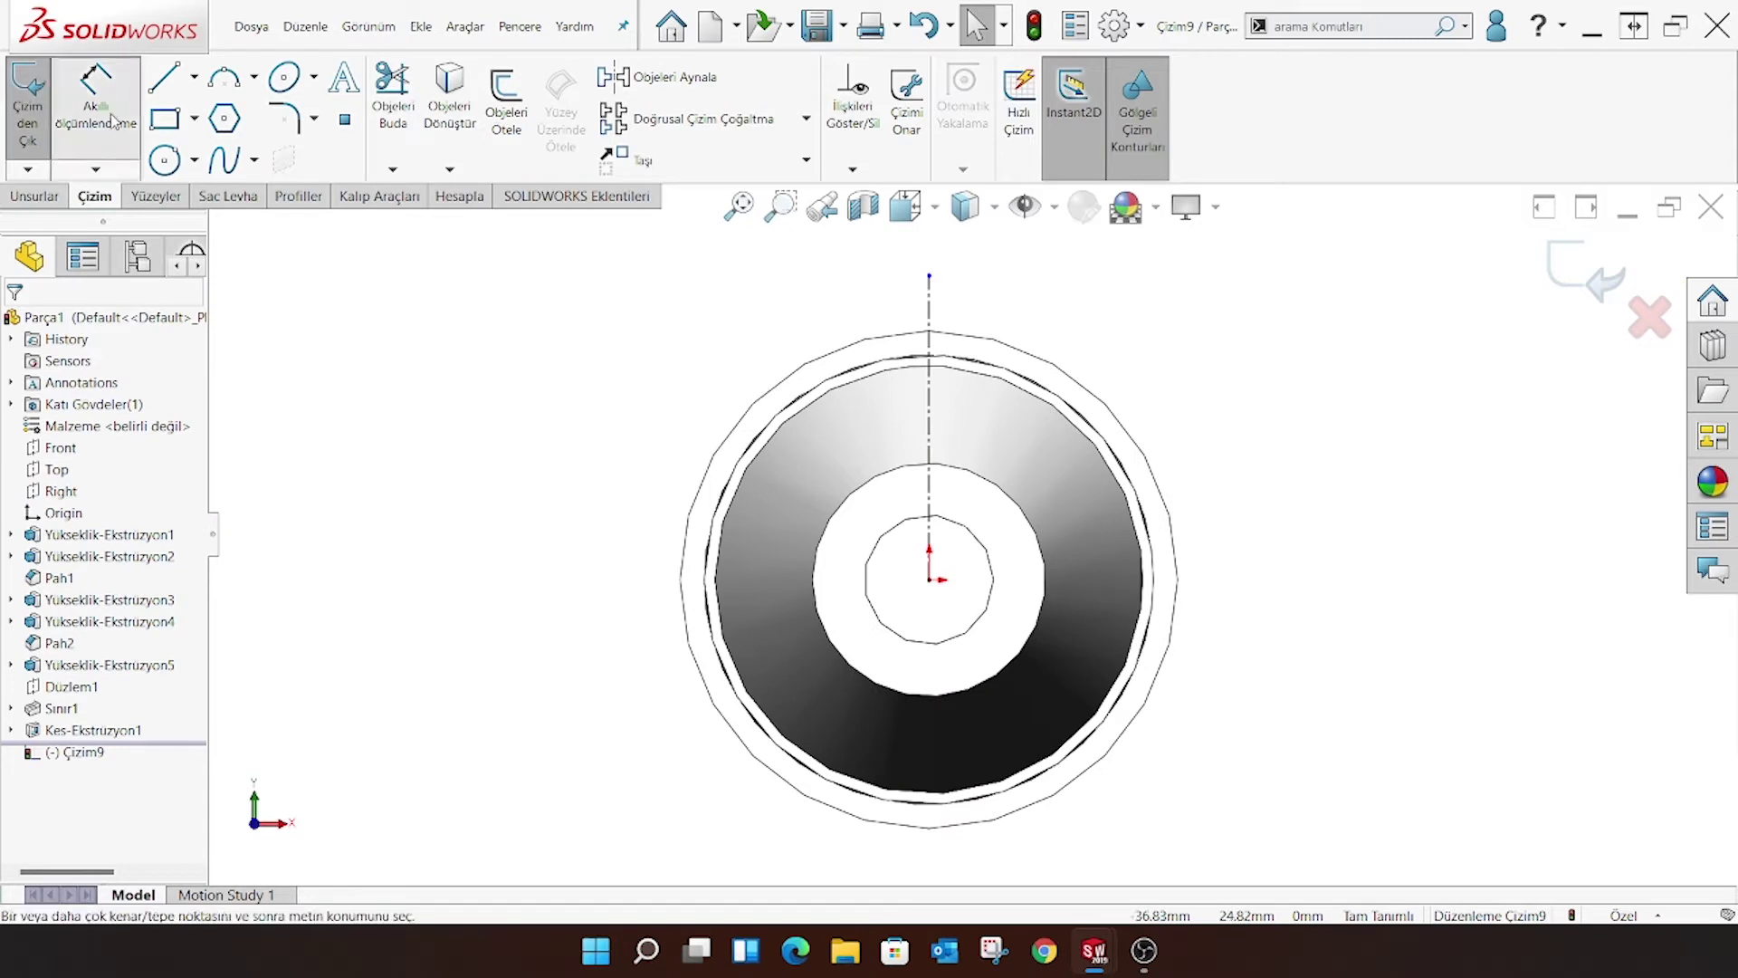
click(933, 312)
click(1220, 353)
text(20)
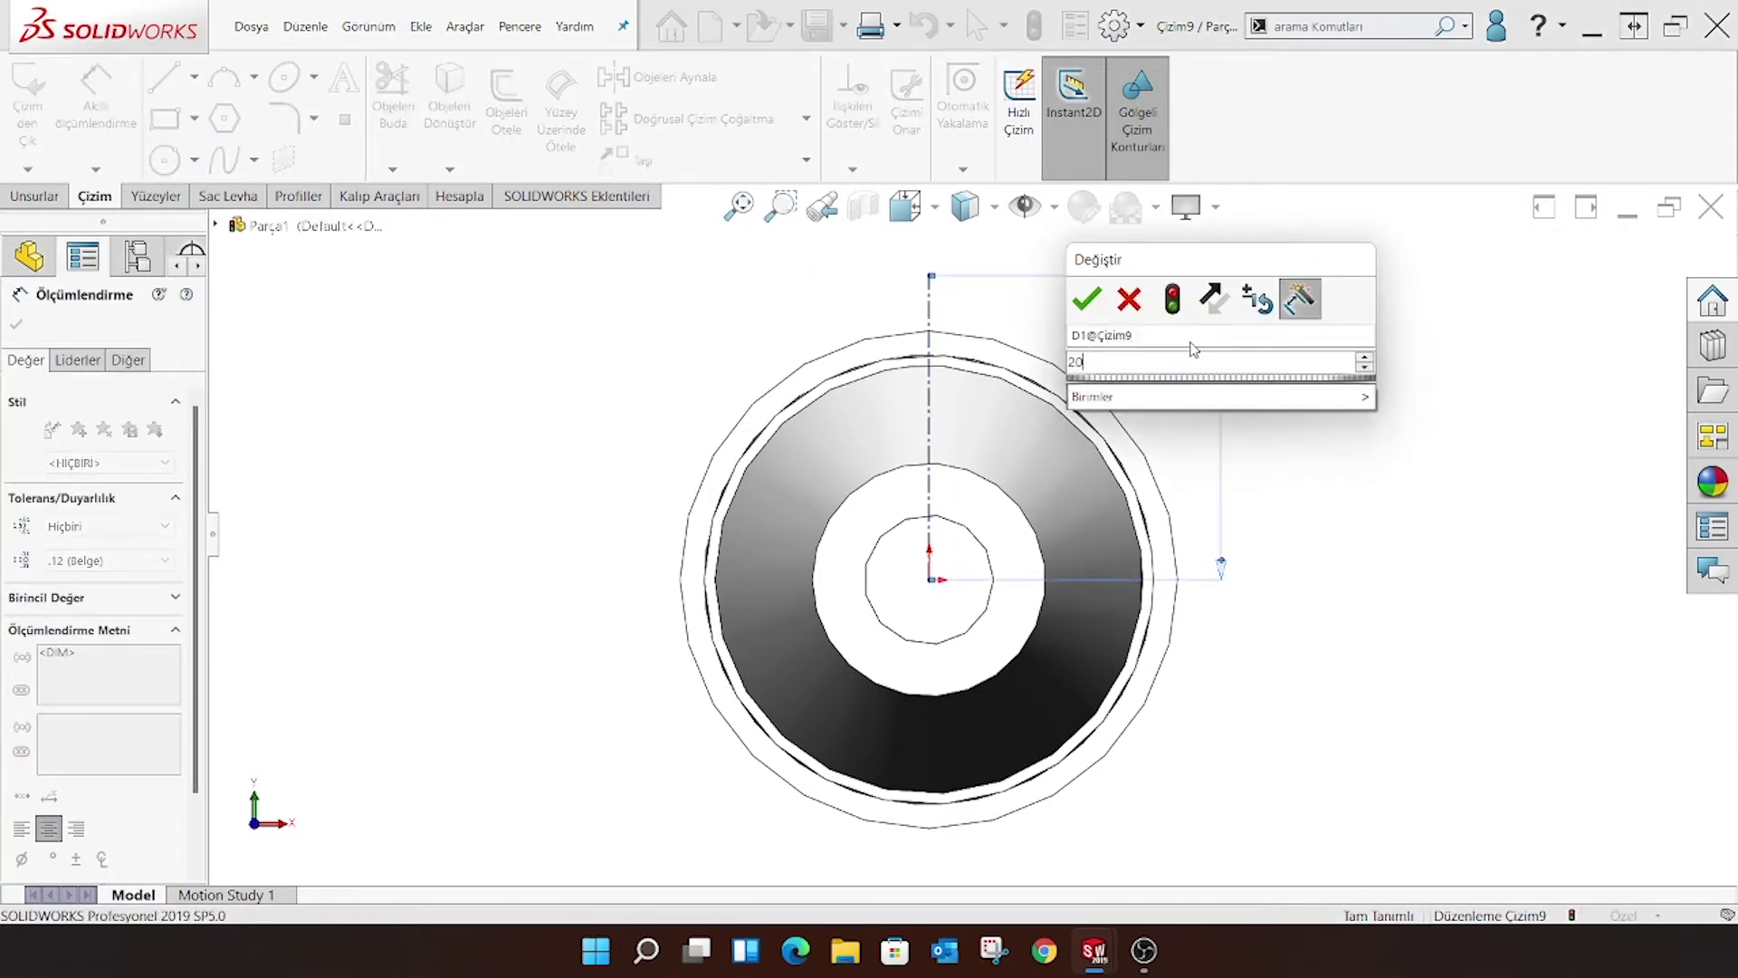
key(Return)
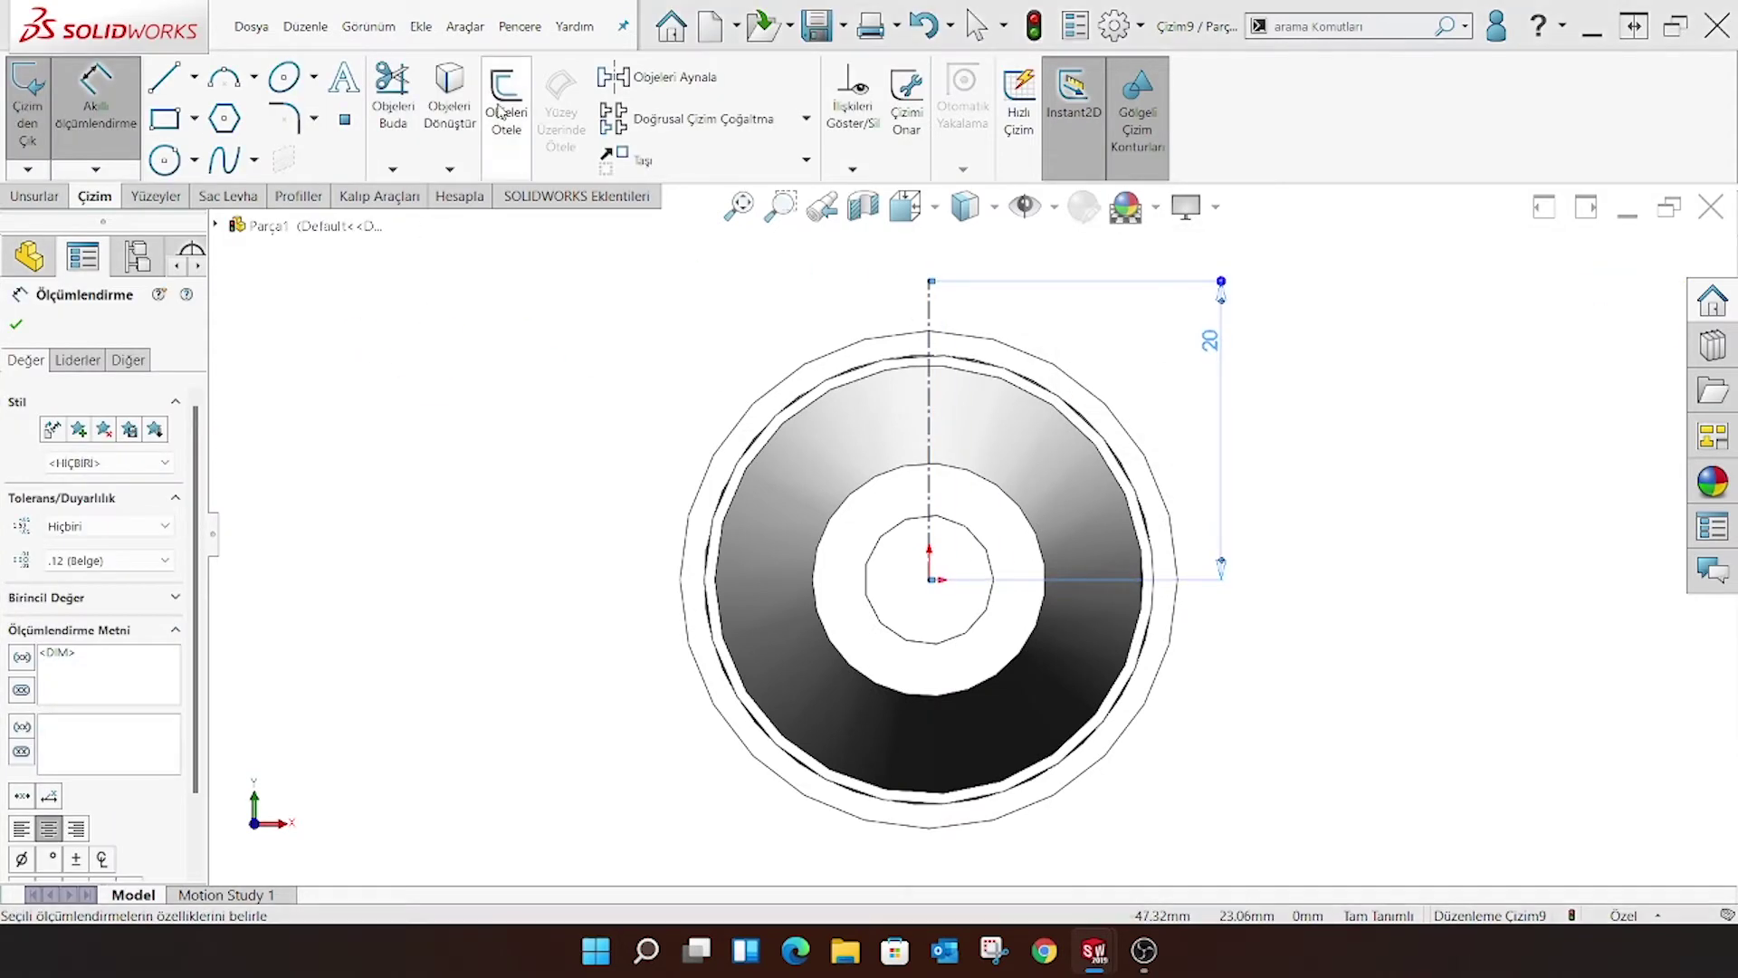
Offset the centerline bi-directionally by 1.67 mm to create two parallel lines
click(506, 113)
click(930, 418)
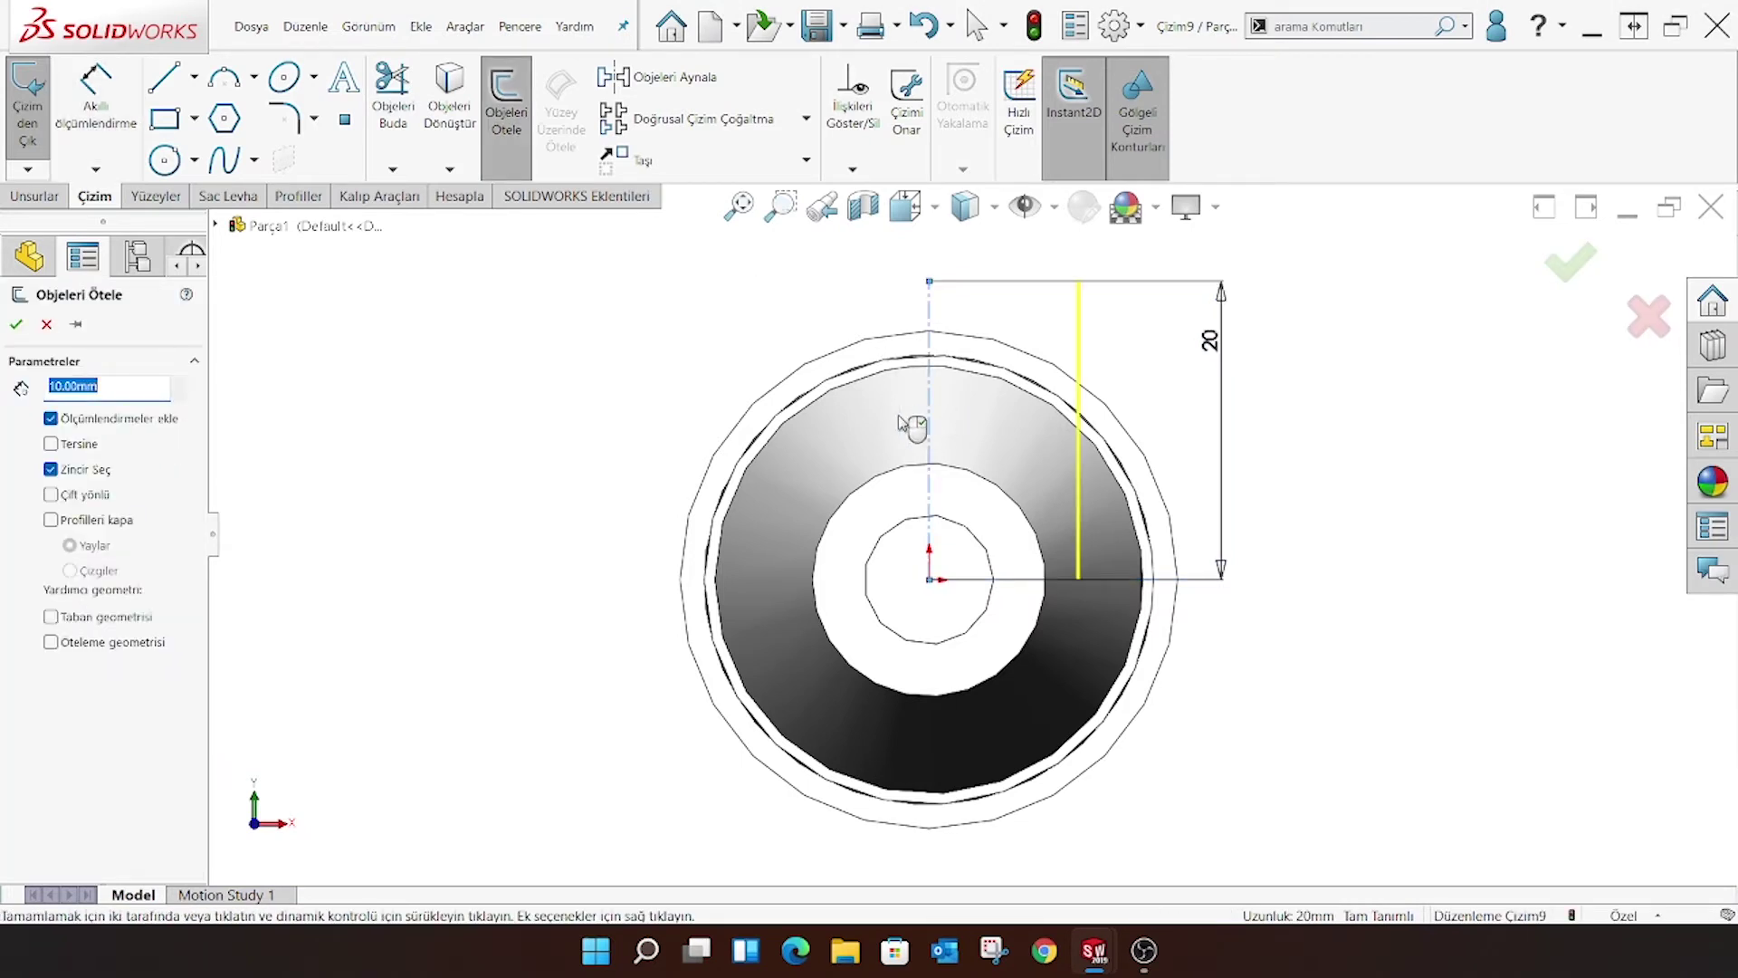
click(81, 493)
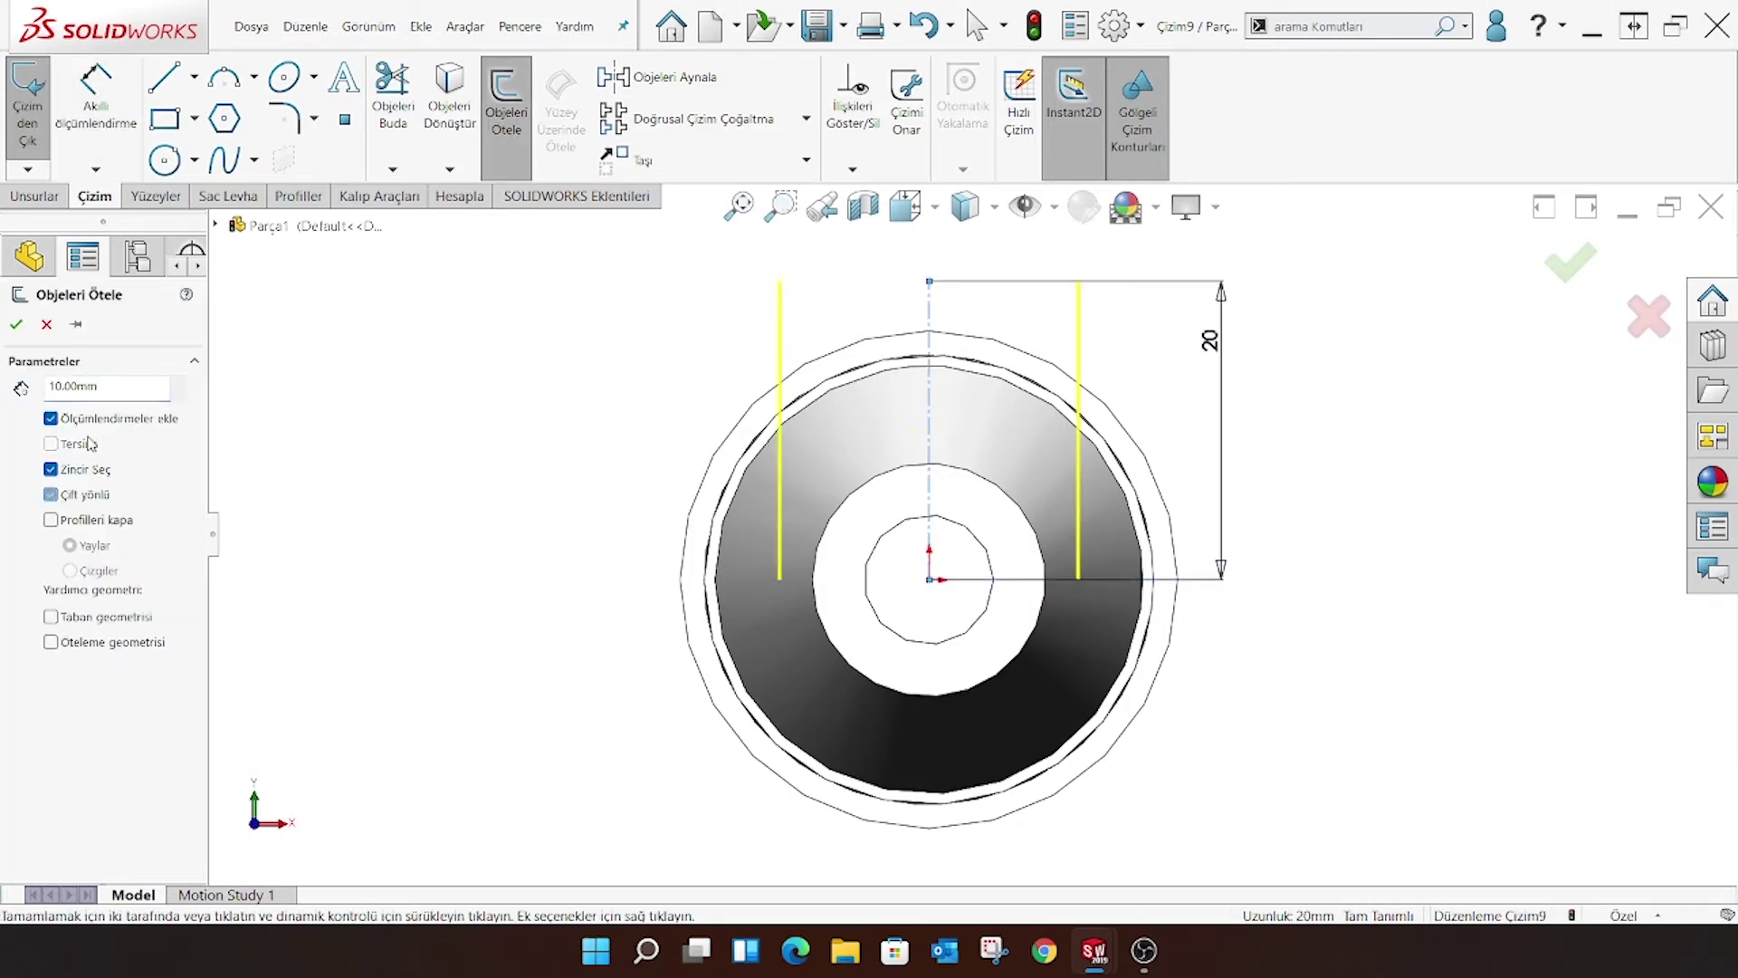
double_click(99, 384)
text(7)
key(Return)
click(16, 324)
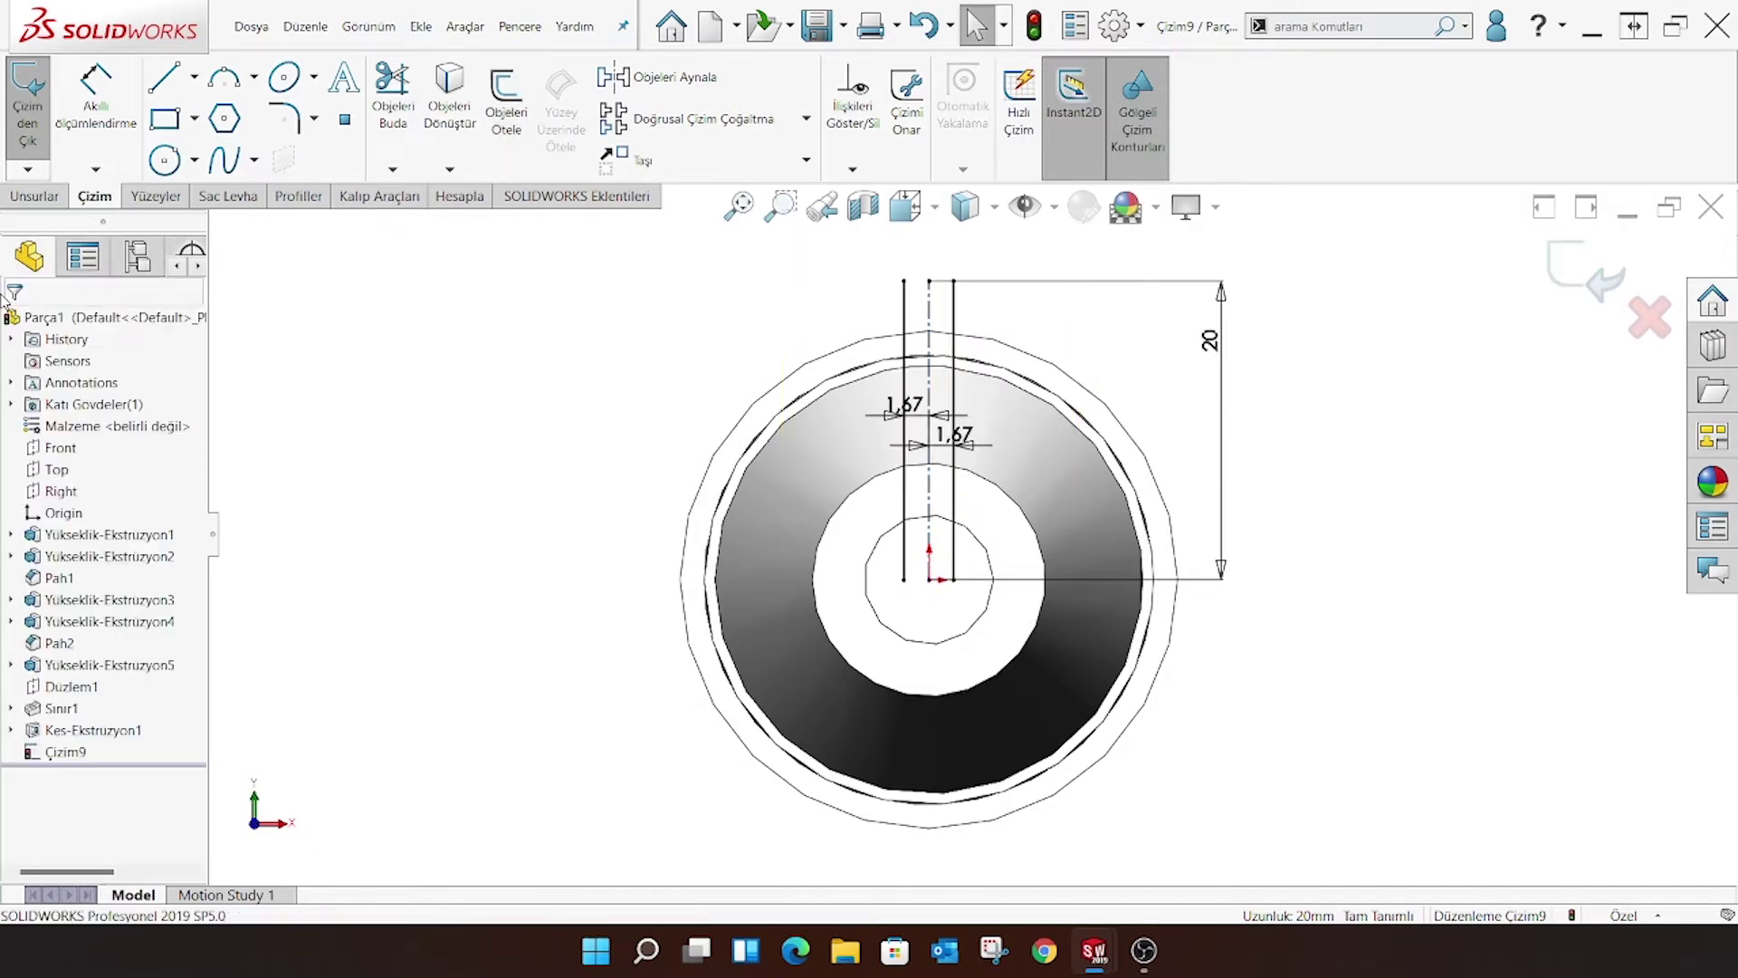
Convert the bore's circular edge into the sketch with Convert Entities
click(449, 100)
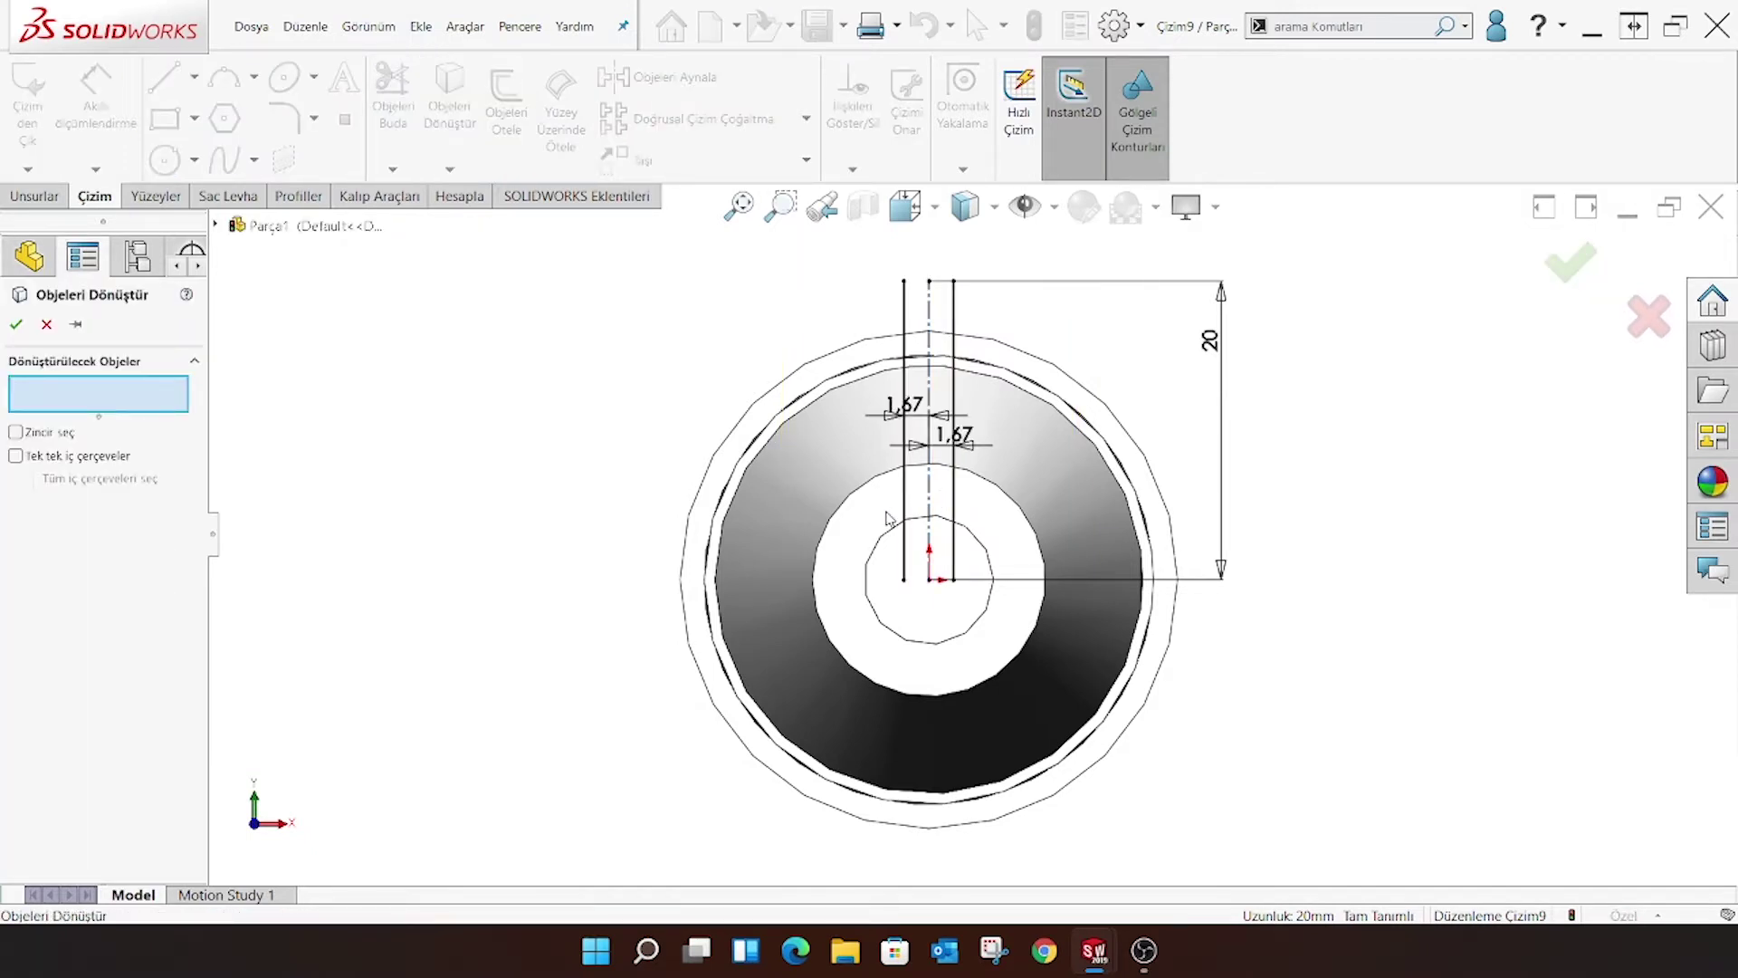
click(868, 565)
click(871, 543)
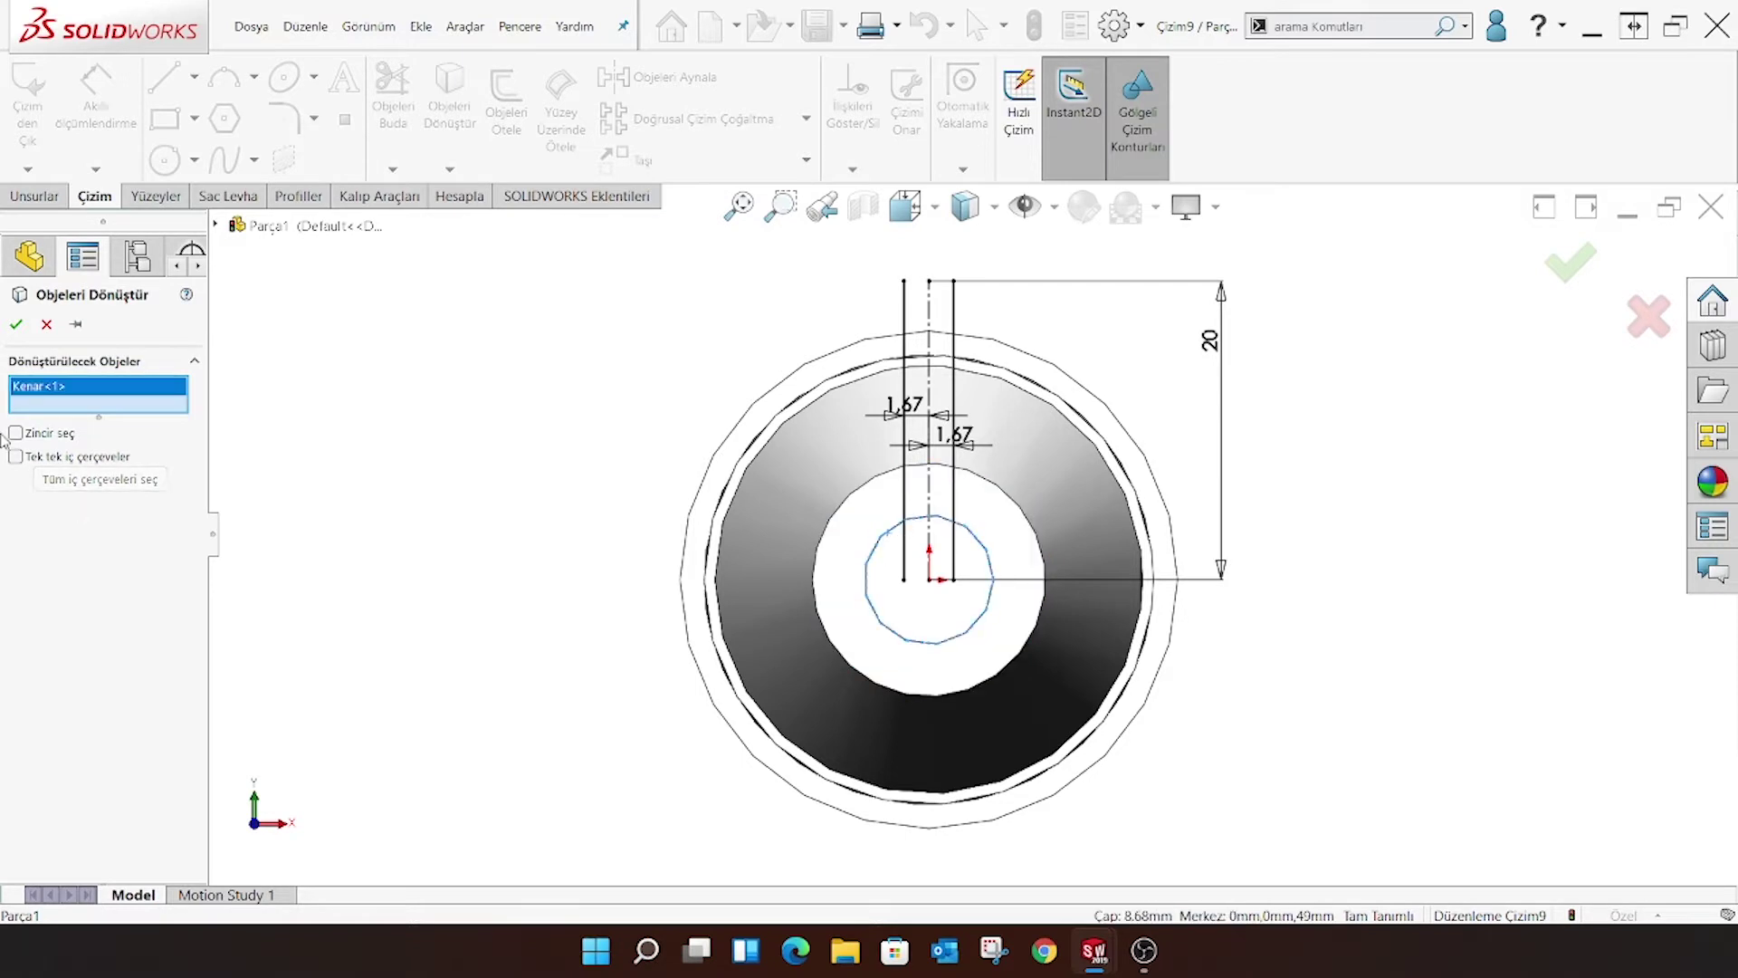
click(15, 324)
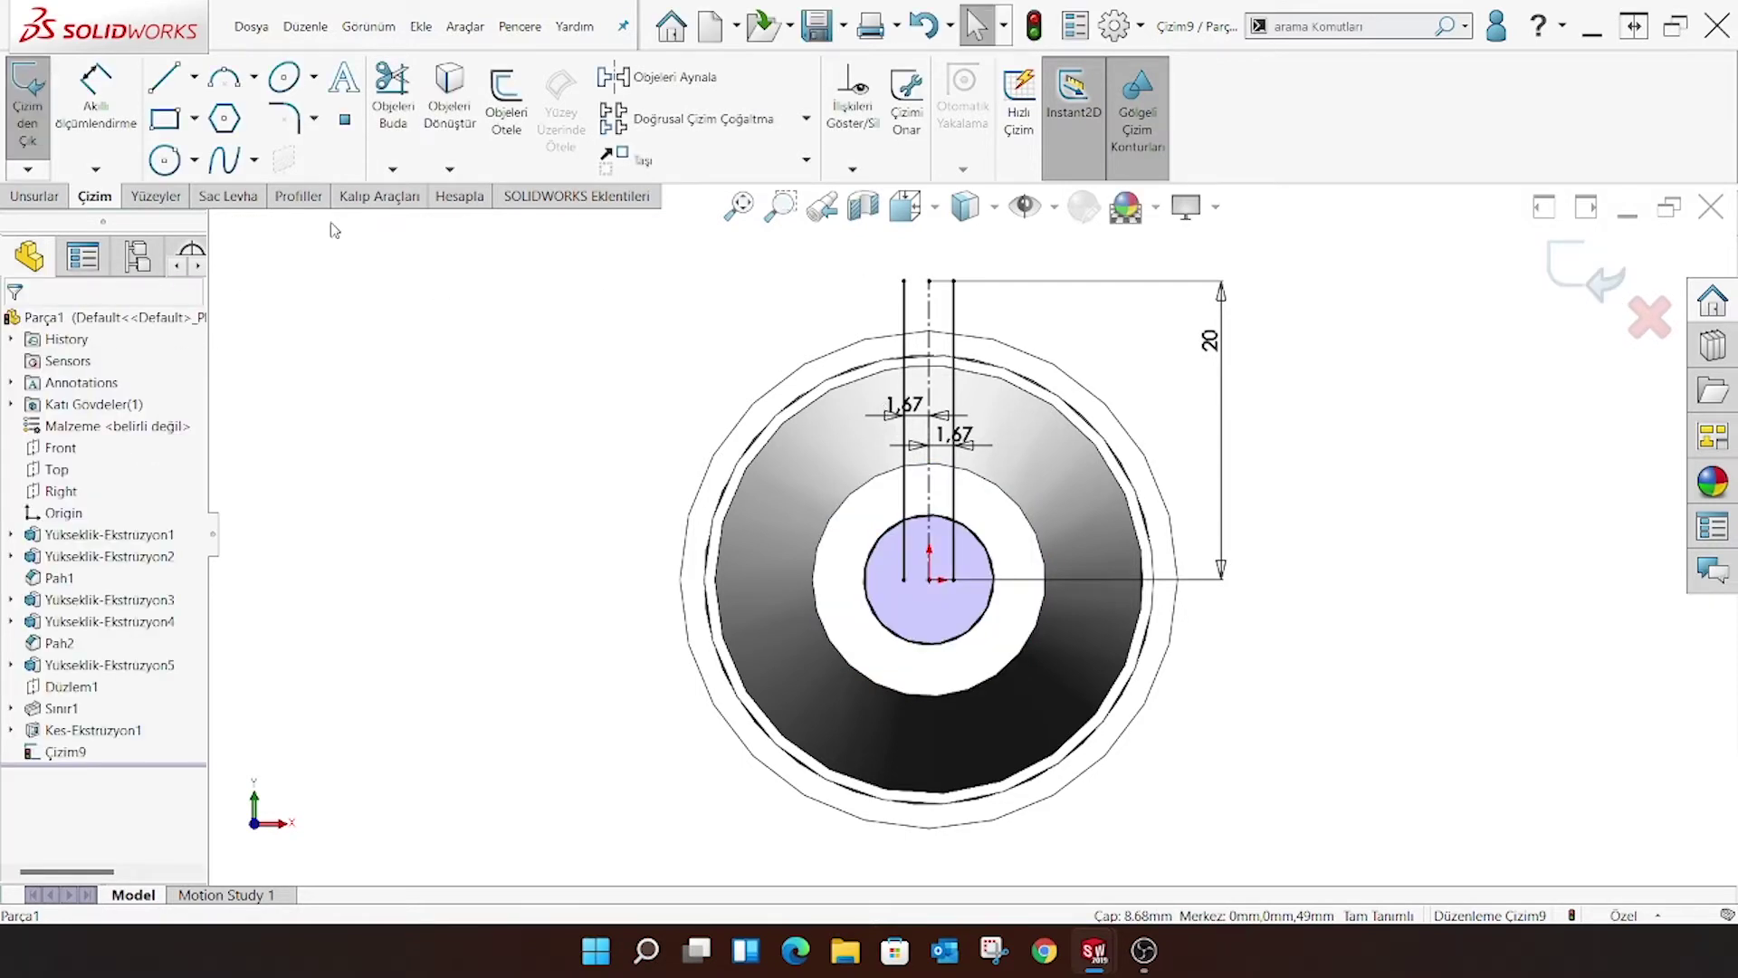
click(449, 90)
scroll(919, 387, down, 2)
scroll(919, 387, down, 2)
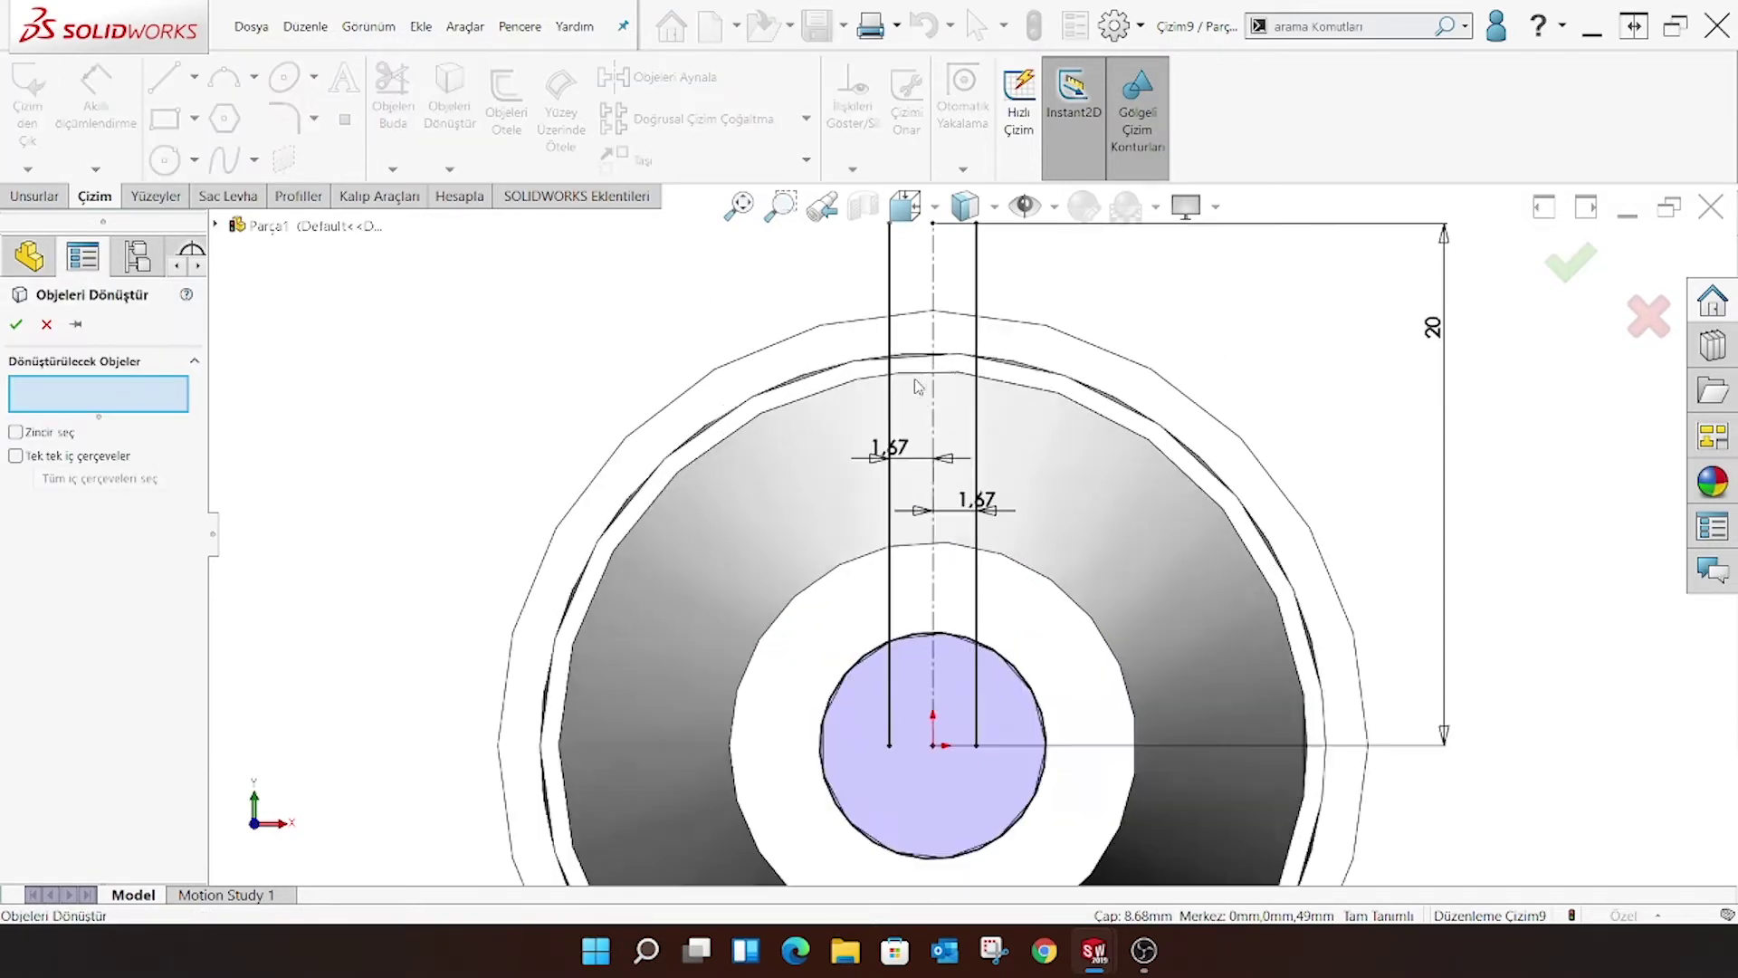
scroll(915, 382, down, 2)
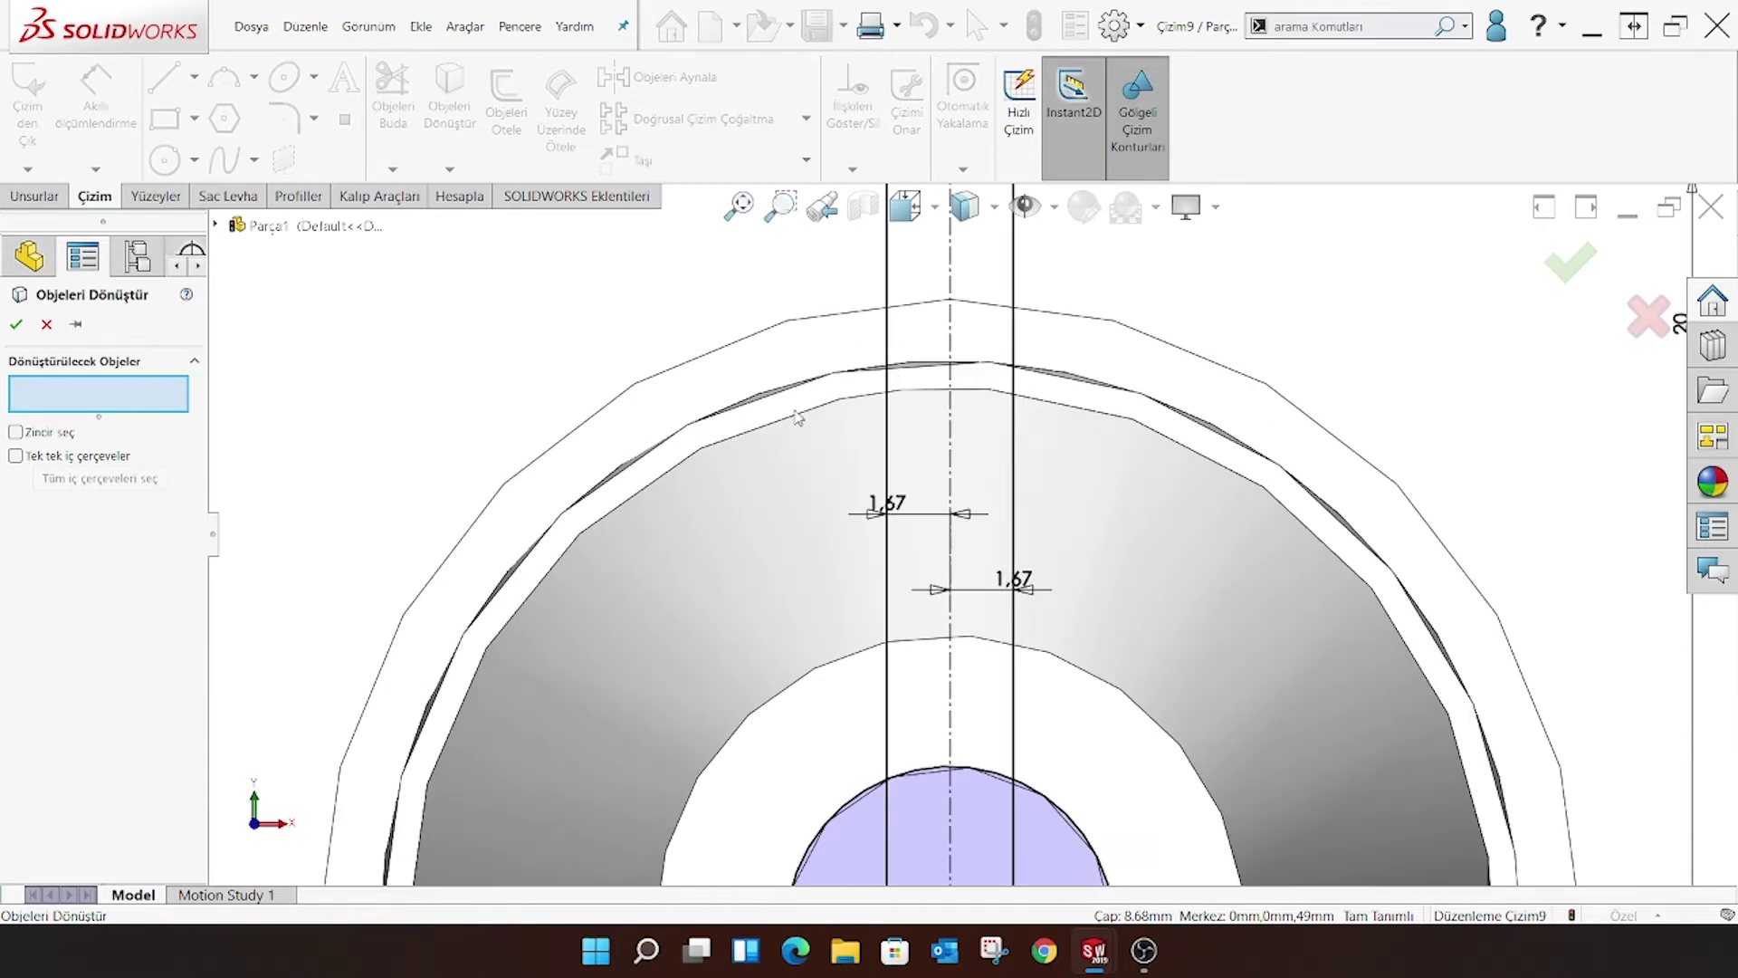
click(18, 324)
Open the System Options dialog from the Options menu
scroll(971, 534, up, 1)
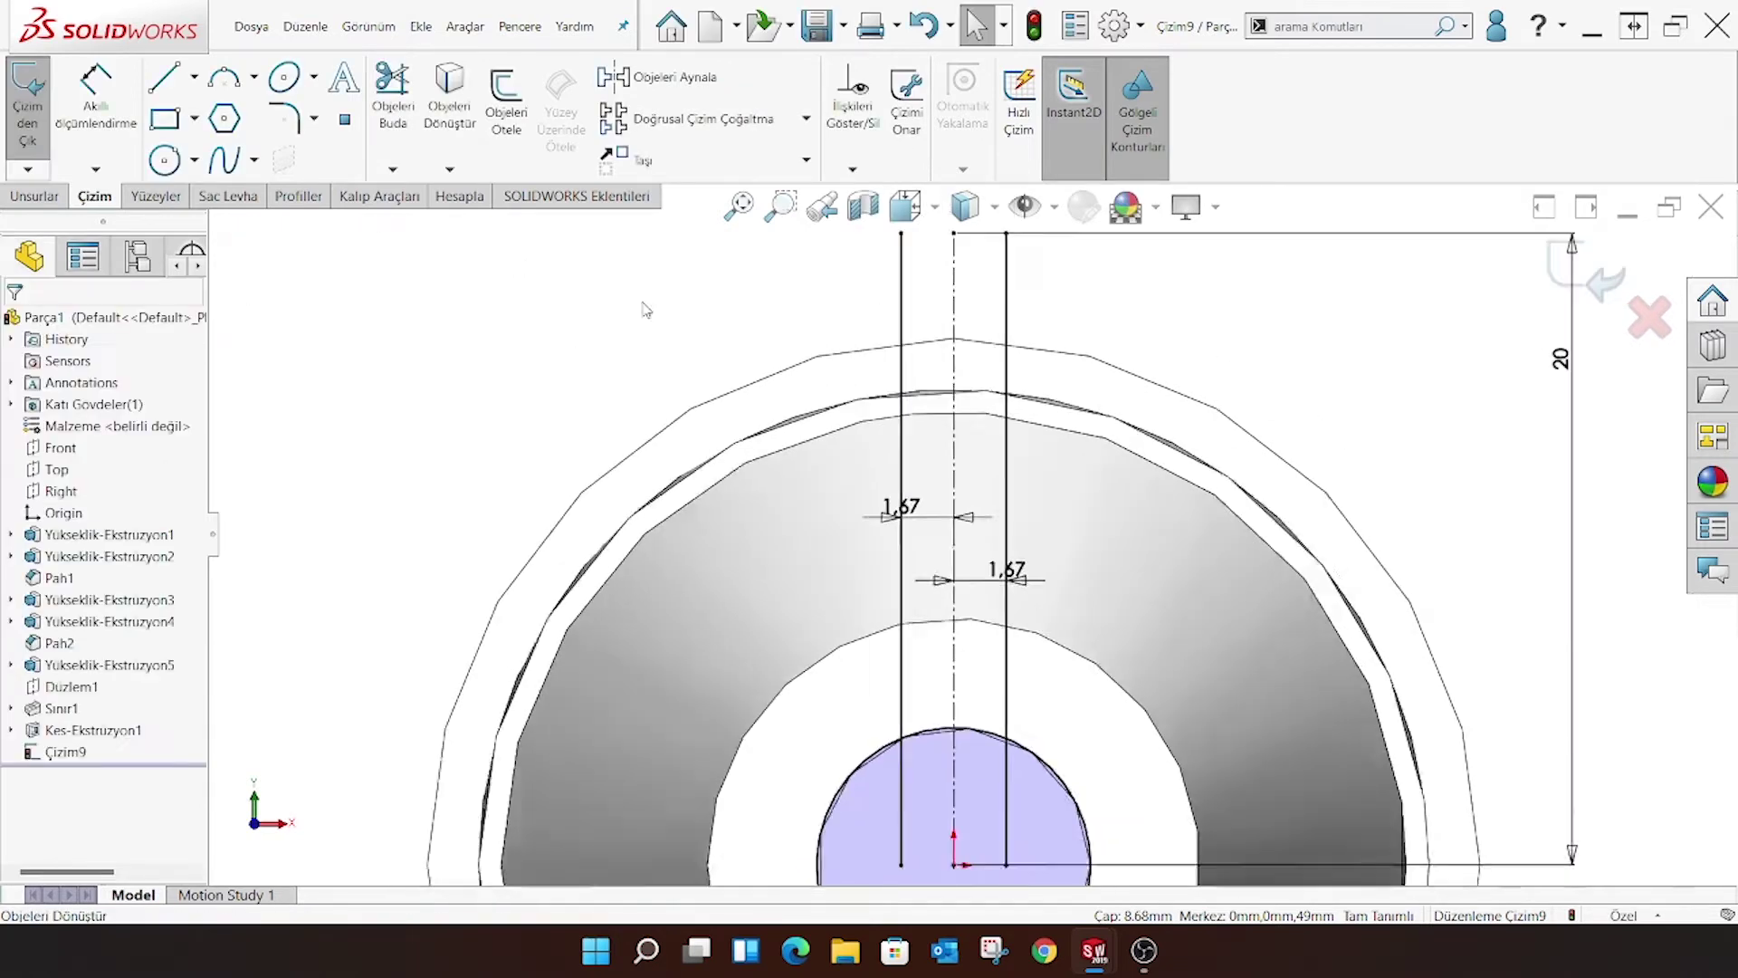
scroll(971, 534, up, 1)
click(1140, 25)
click(1137, 63)
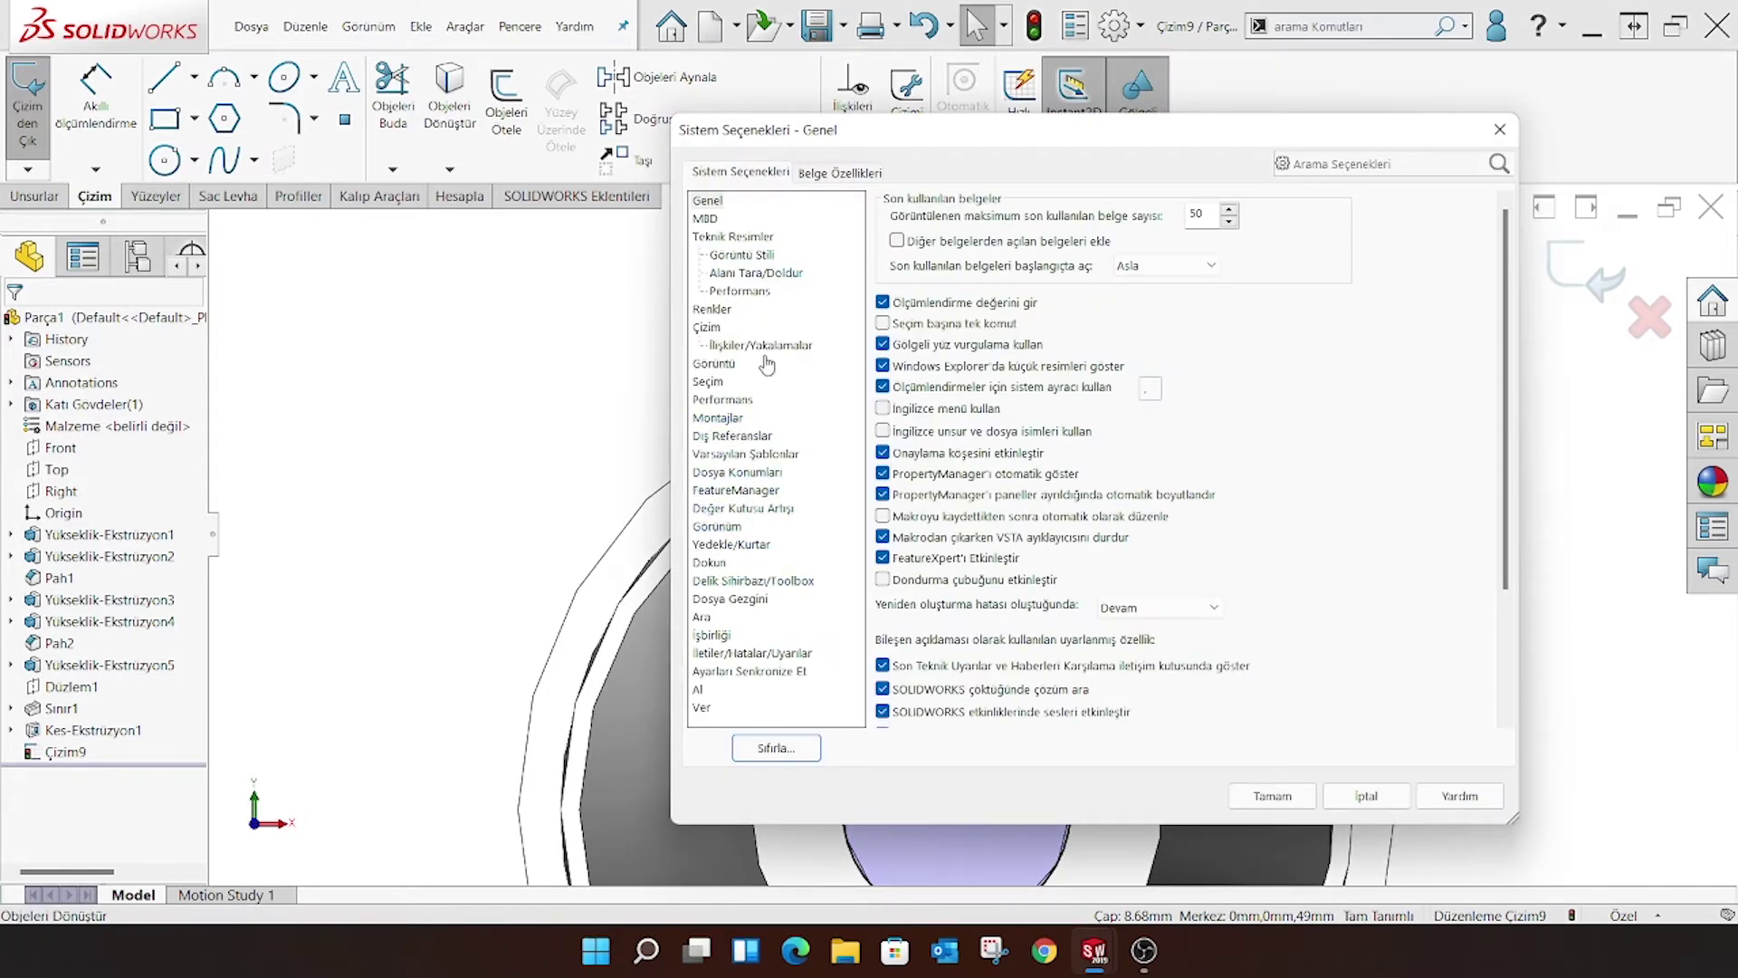
Set Document Properties > Image Quality shaded resolution near High and apply with OK
click(733, 400)
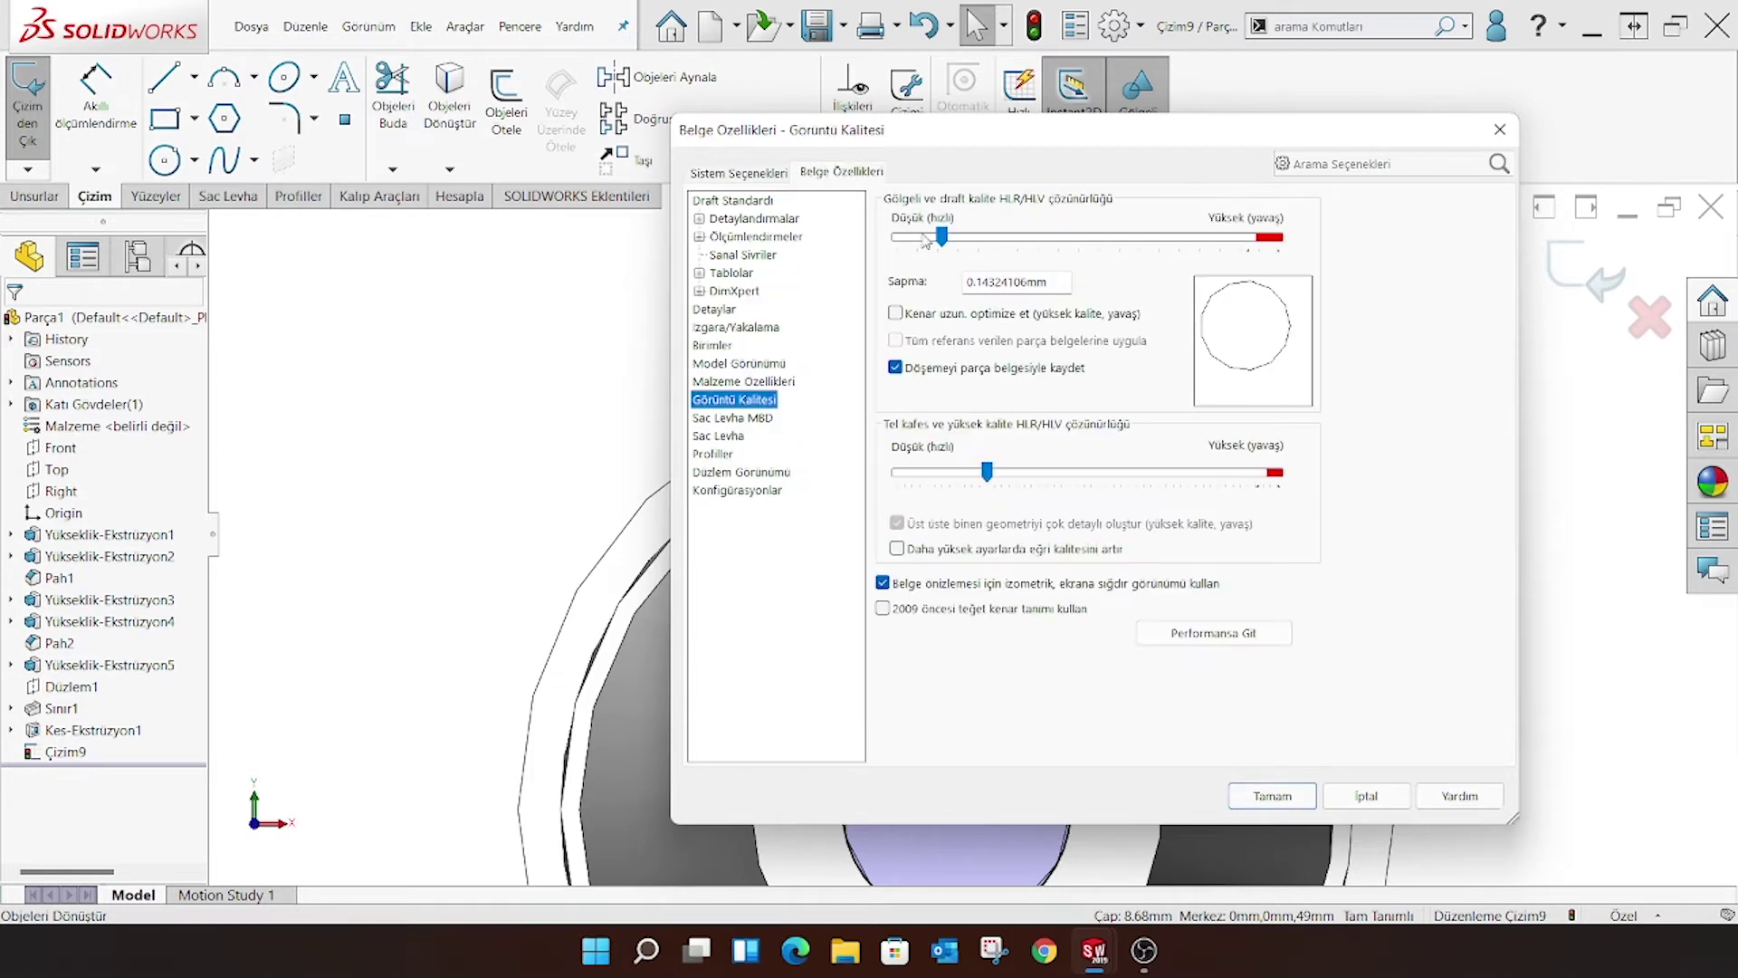
click(986, 238)
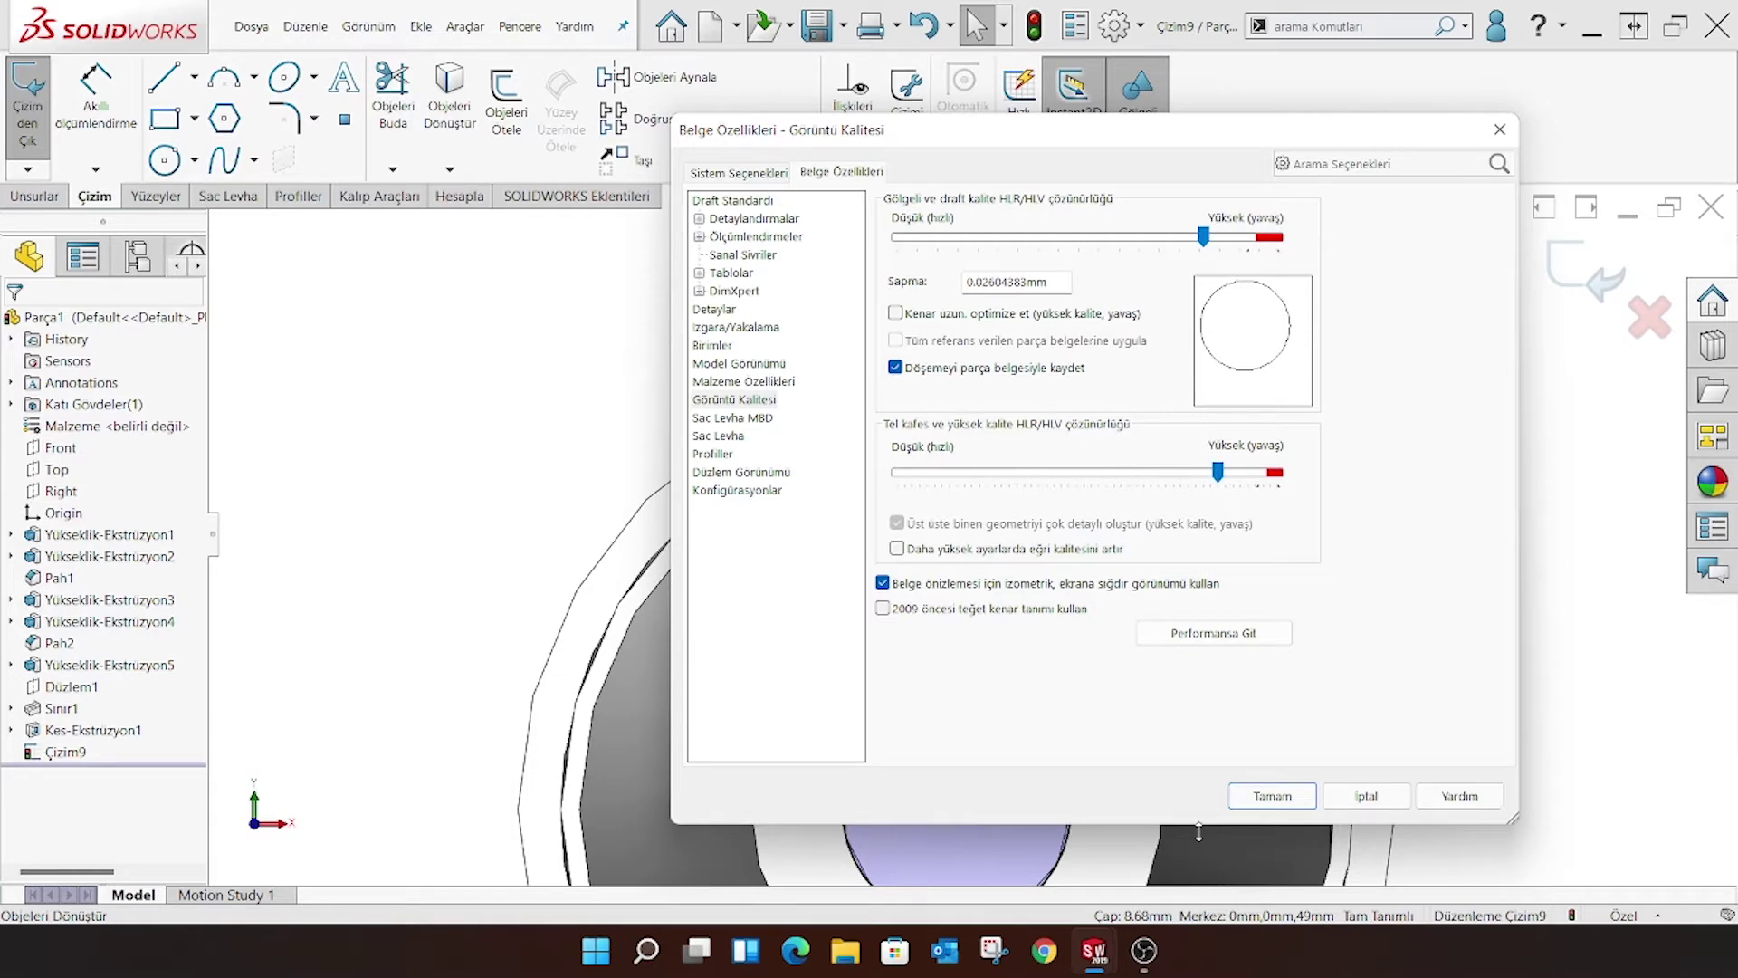
click(1259, 796)
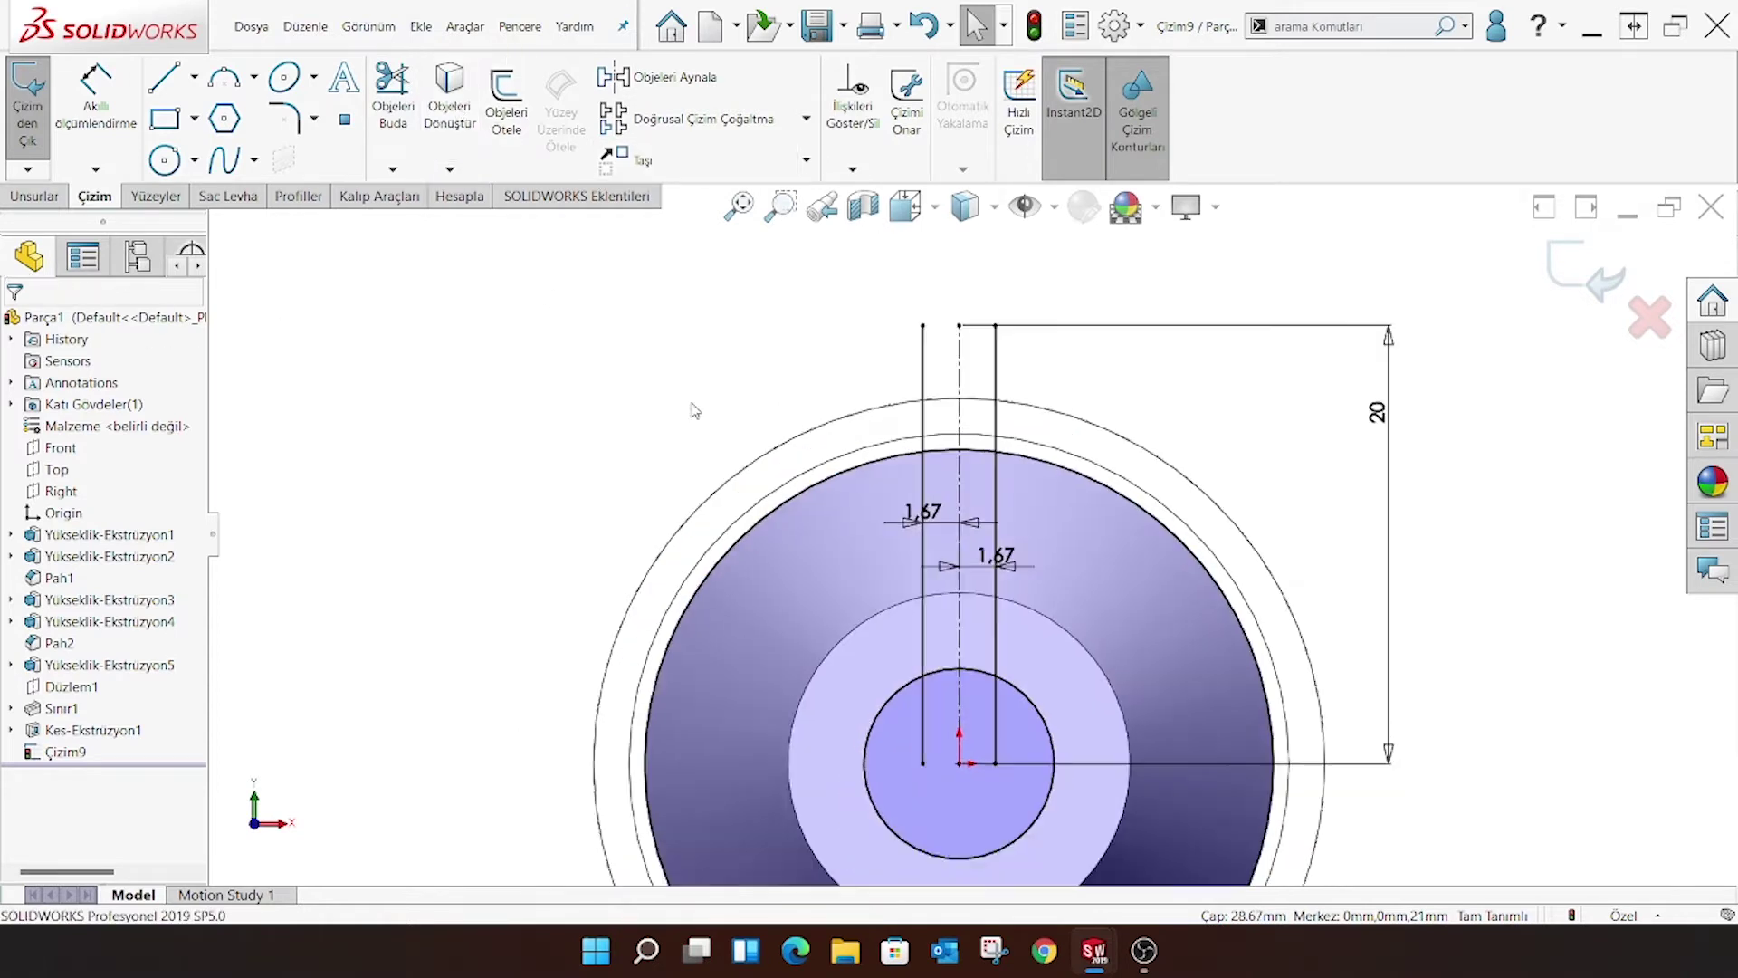
Power-trim the line ends beyond the outer edge and inside the bore, leaving a closed slot outline
click(392, 91)
mouse_move(724, 376)
mouse_down()
mouse_move(963, 356)
mouse_move(1070, 486)
mouse_up()
scroll(978, 705, down, 2)
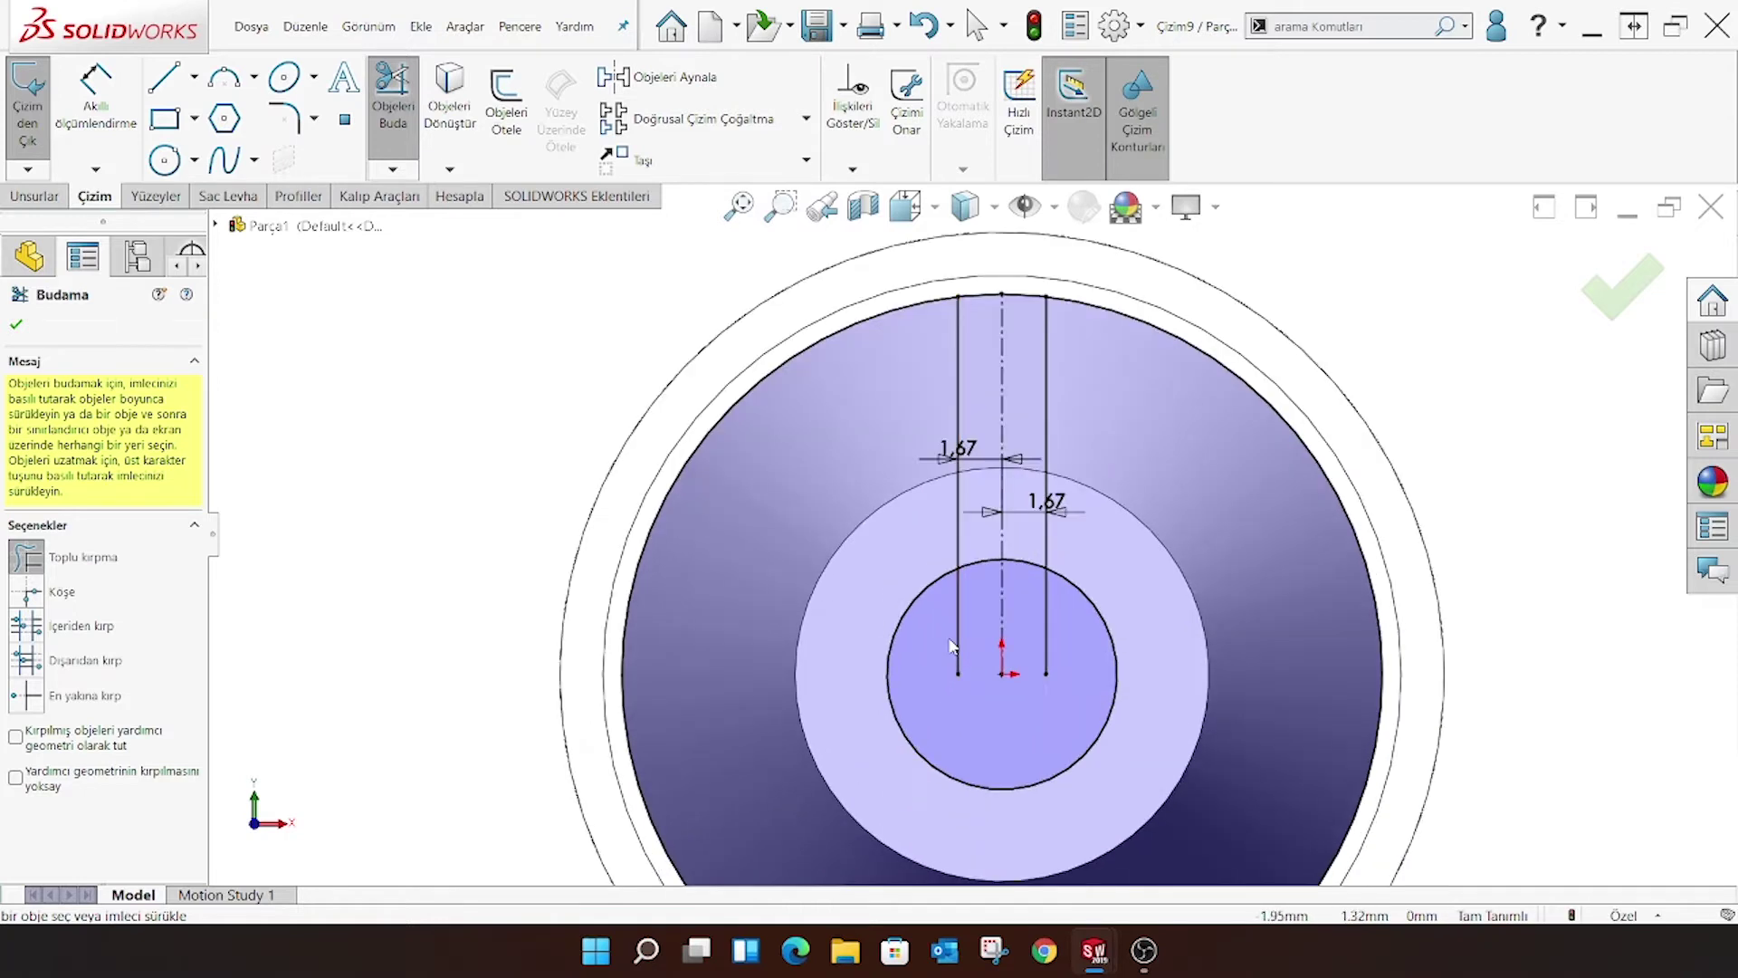
drag(958, 647, 1058, 638)
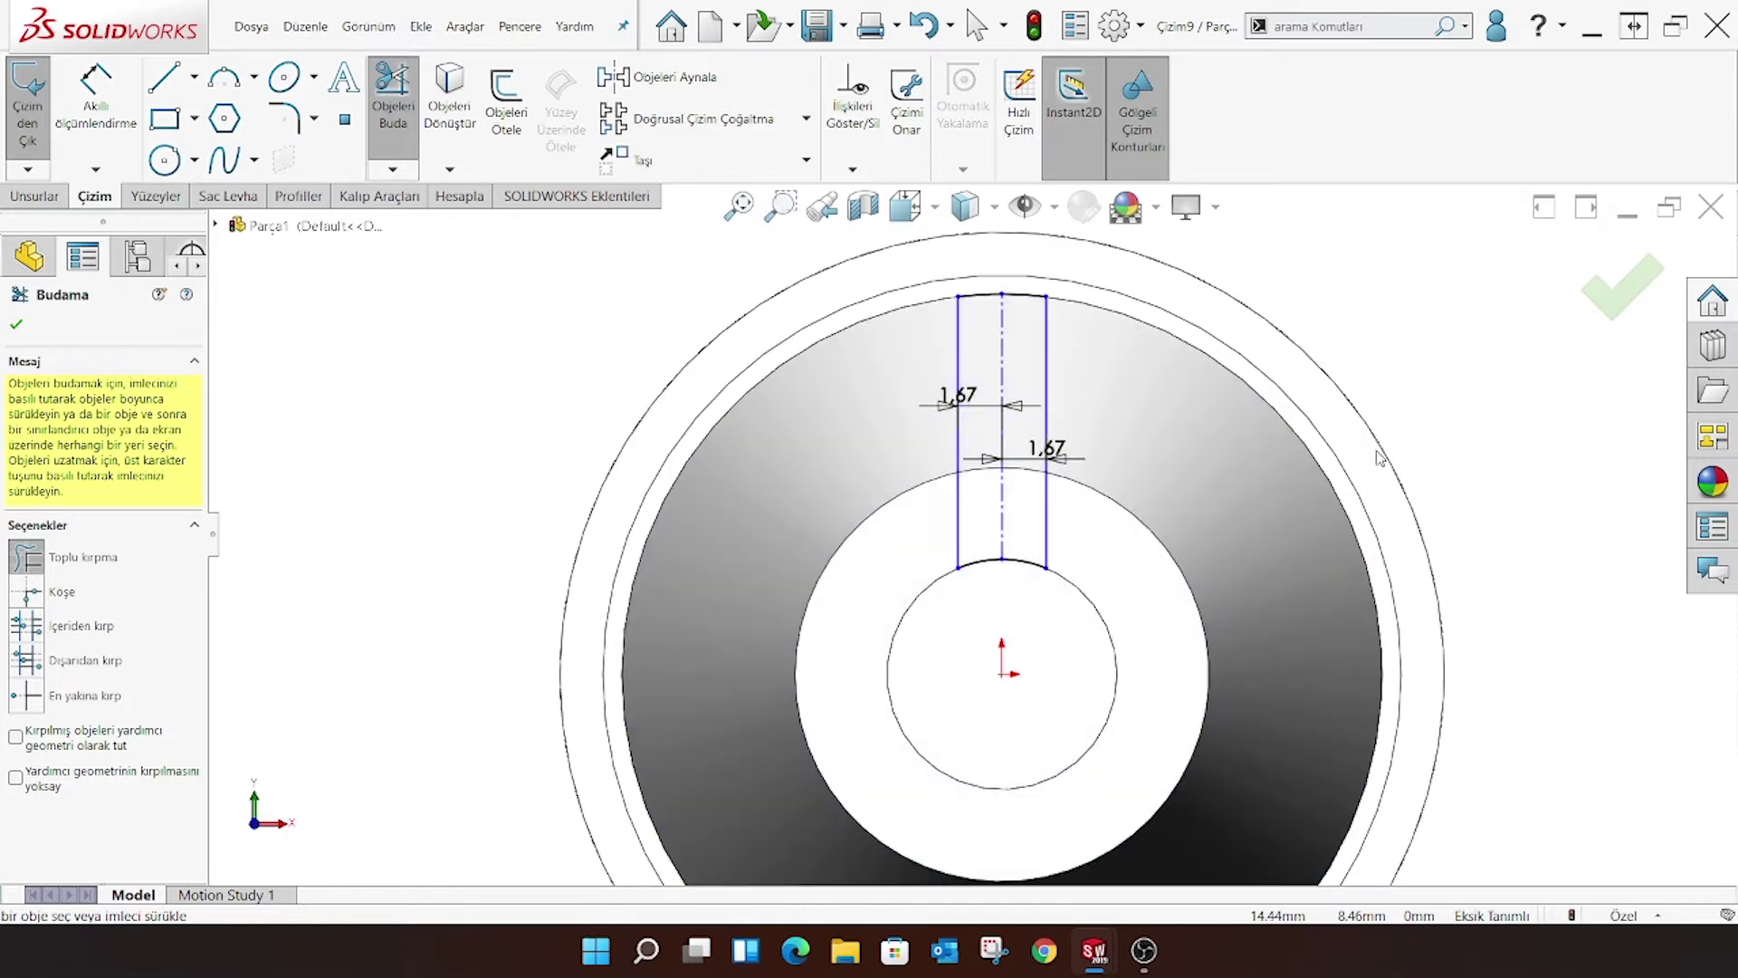
scroll(1166, 421, up, 2)
click(17, 323)
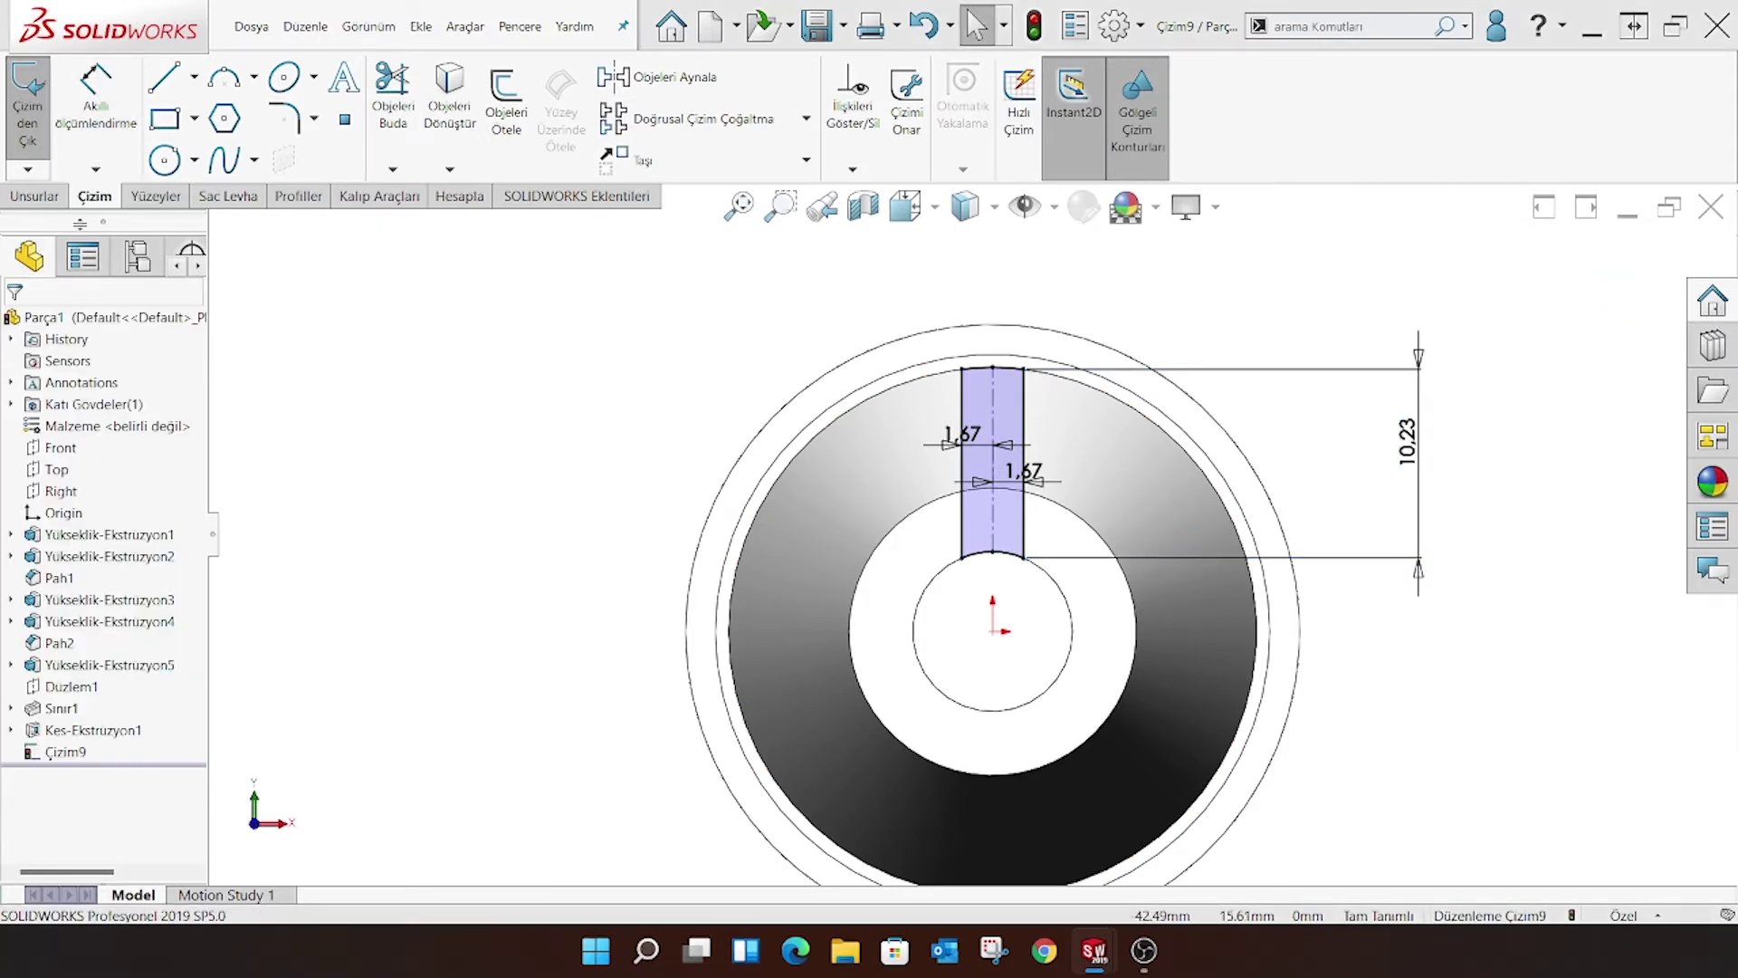
click(34, 196)
click(383, 104)
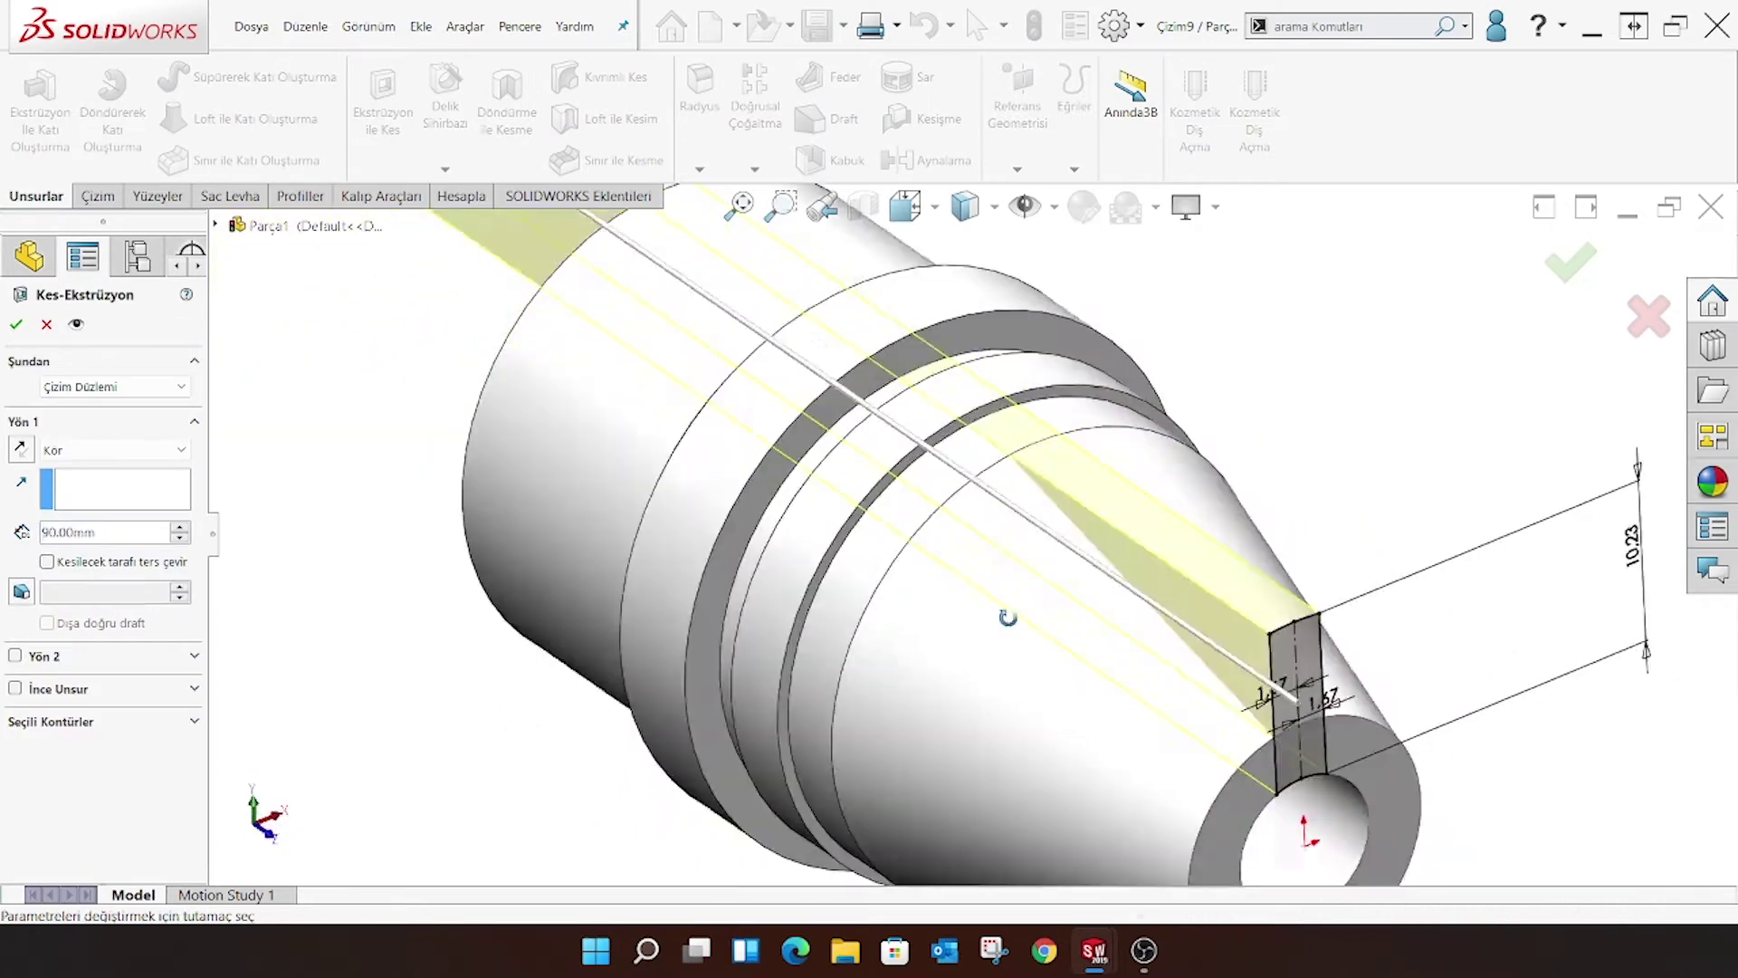
middle_drag(1008, 619, 841, 536)
drag(118, 535, 23, 533)
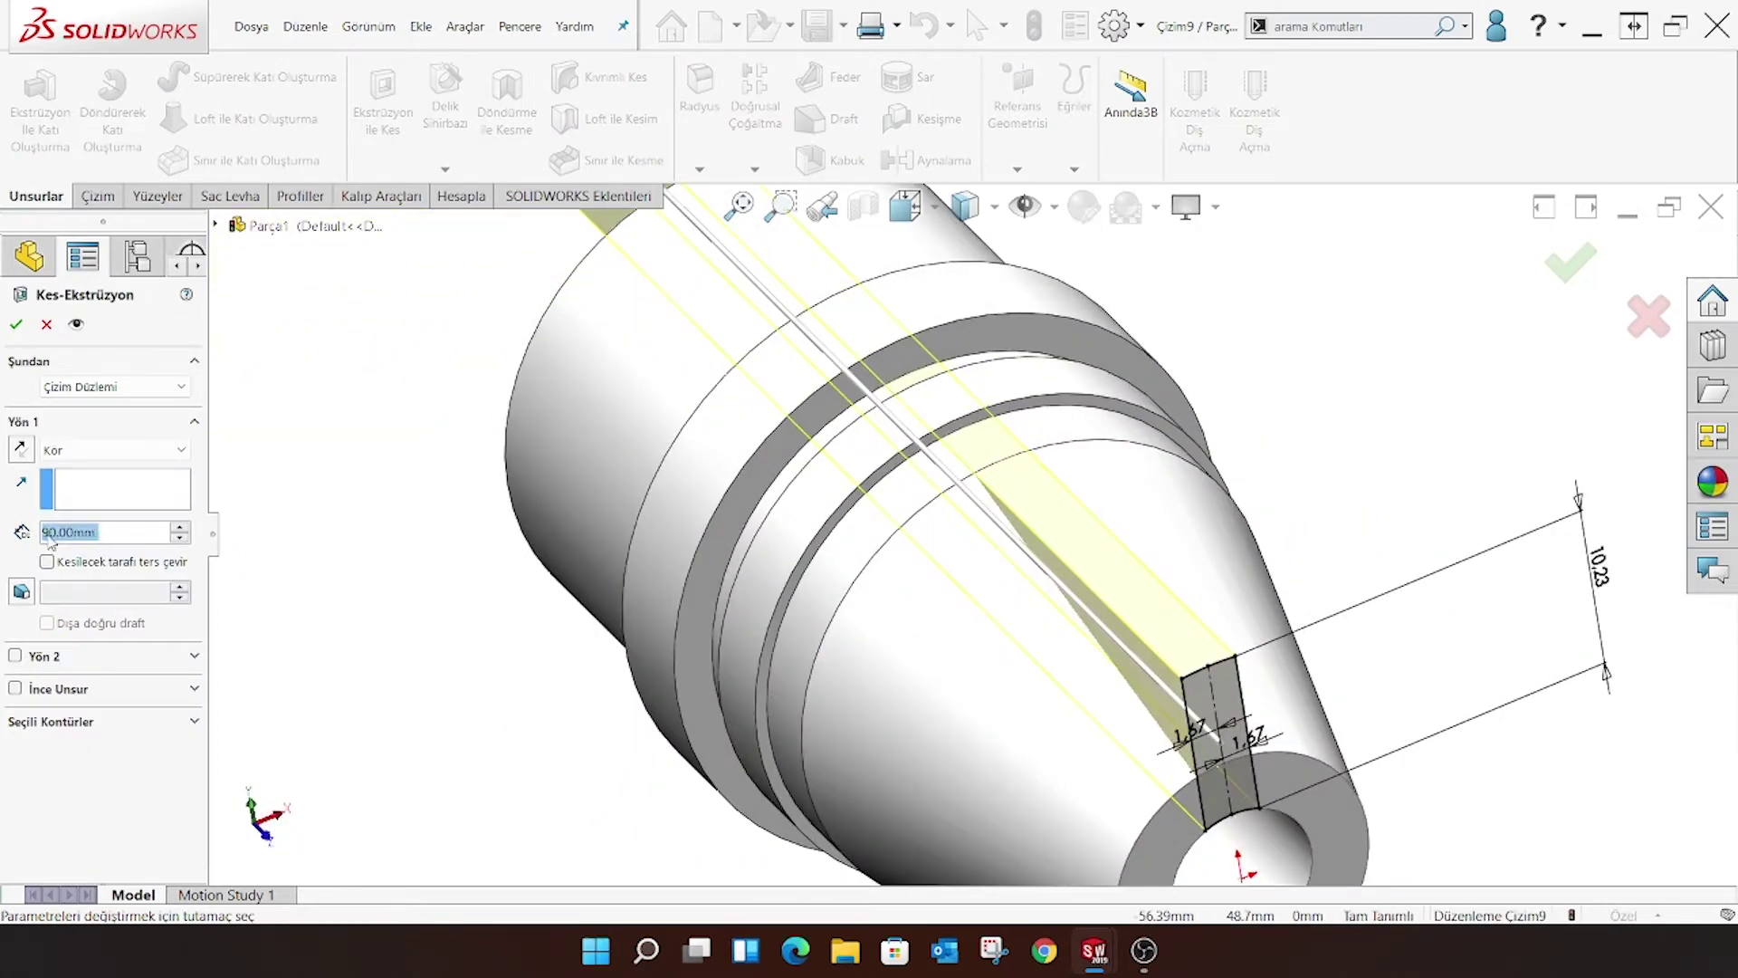
text(25.74)
key(Return)
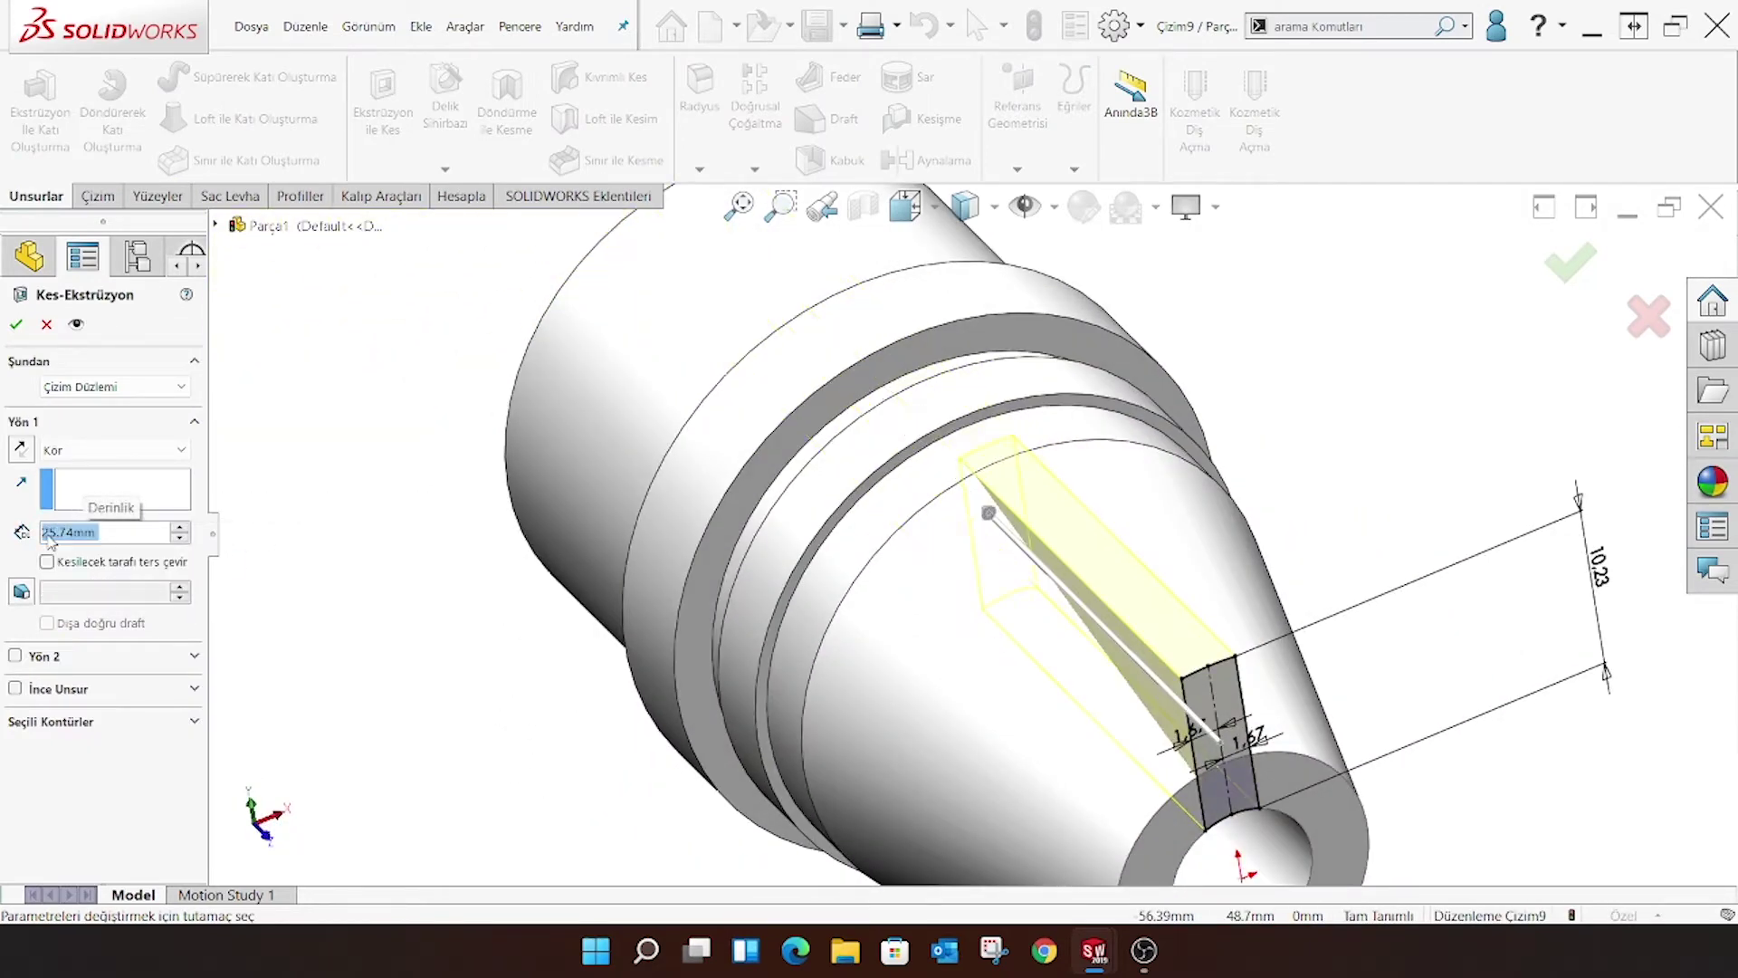
key(Return)
middle_drag(1271, 690, 1073, 622)
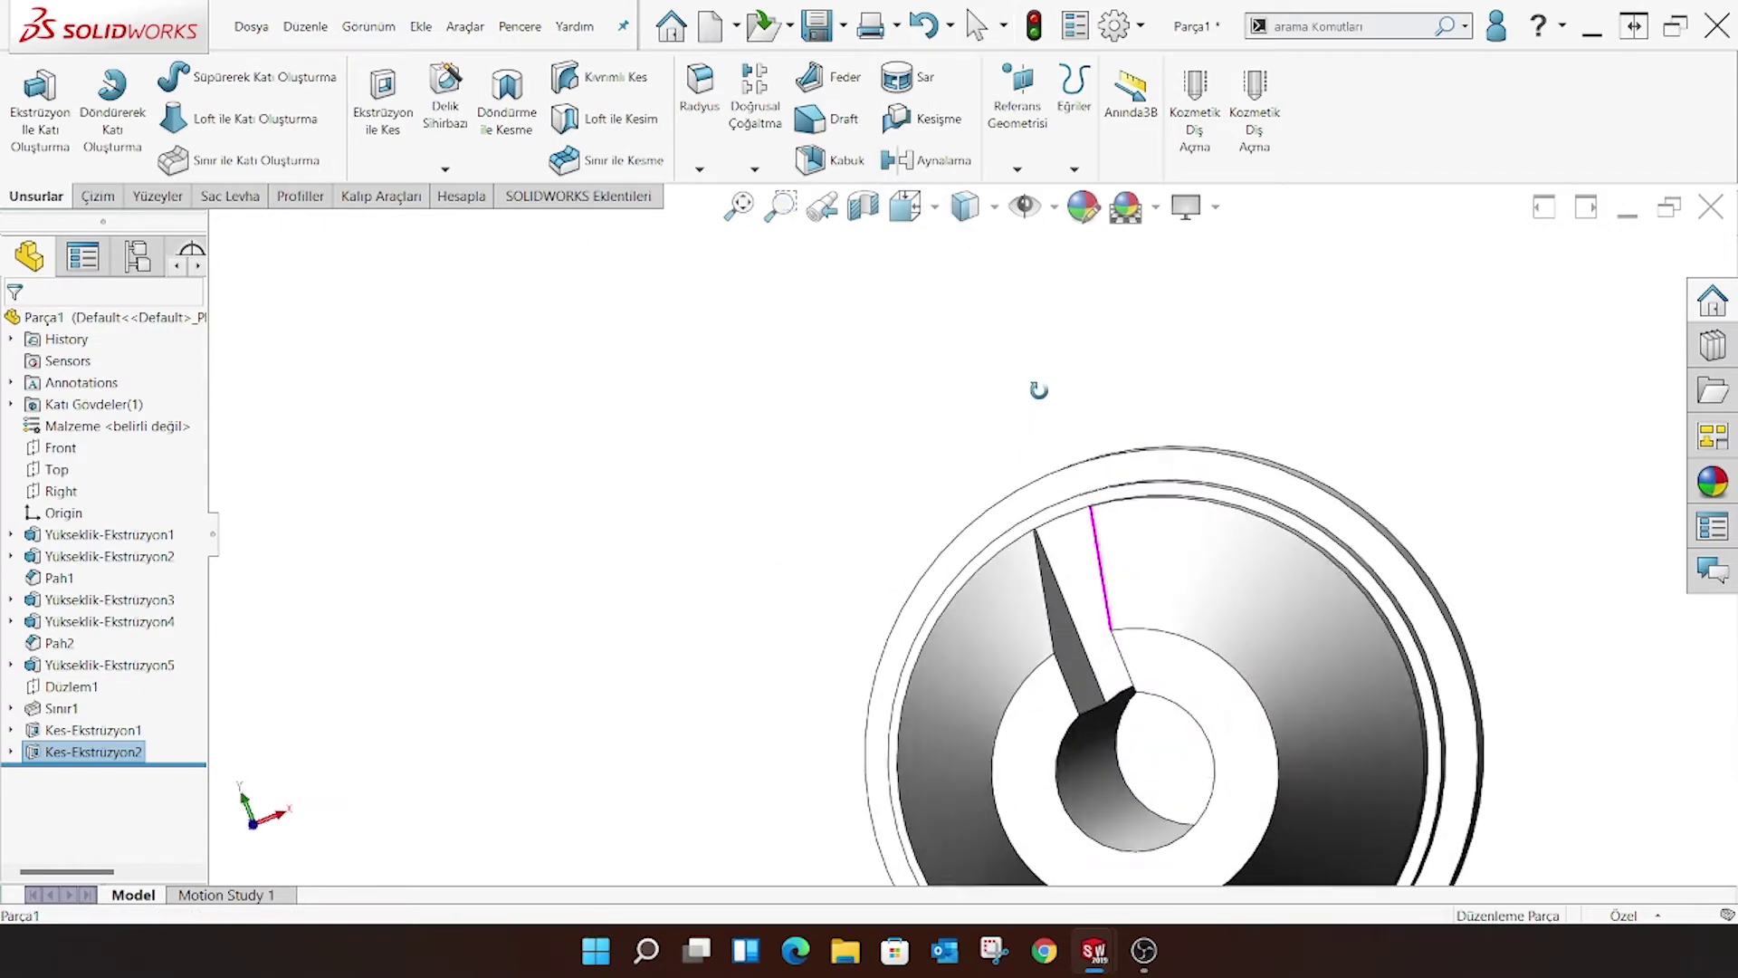
scroll(1140, 607, up, 3)
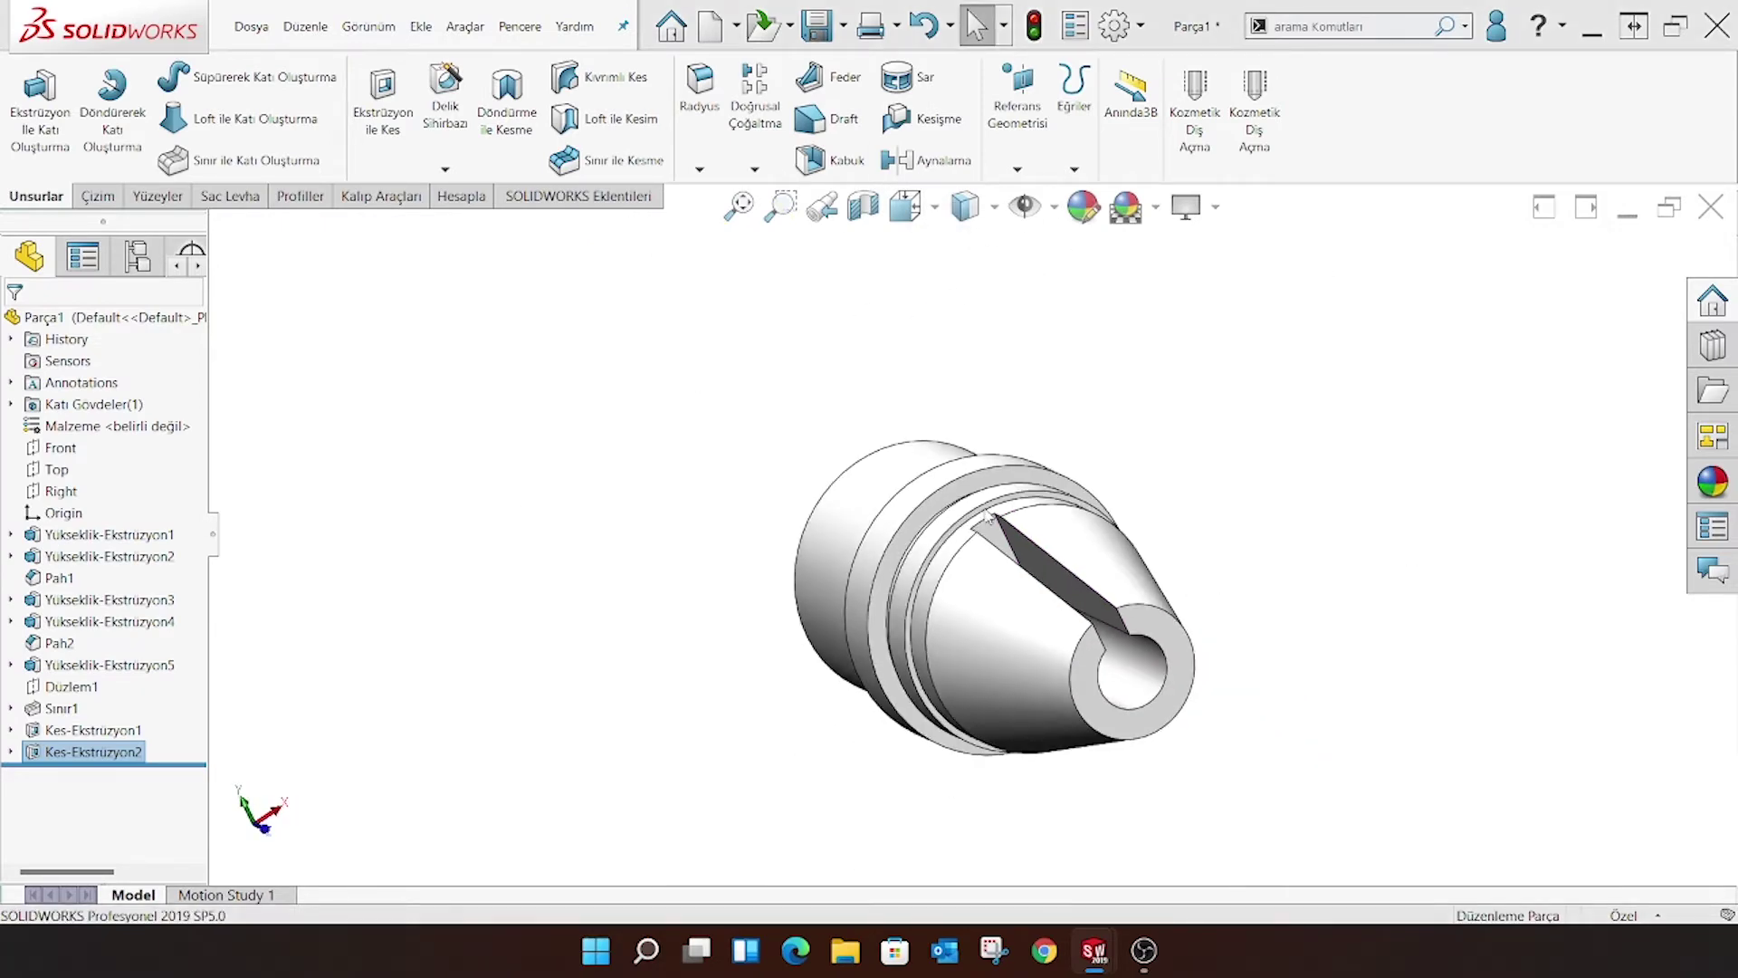
Circular-pattern the slot around the tip's circular edge, 4 instances equally spaced over 360°
middle_drag(987, 516, 960, 470)
click(754, 168)
click(797, 213)
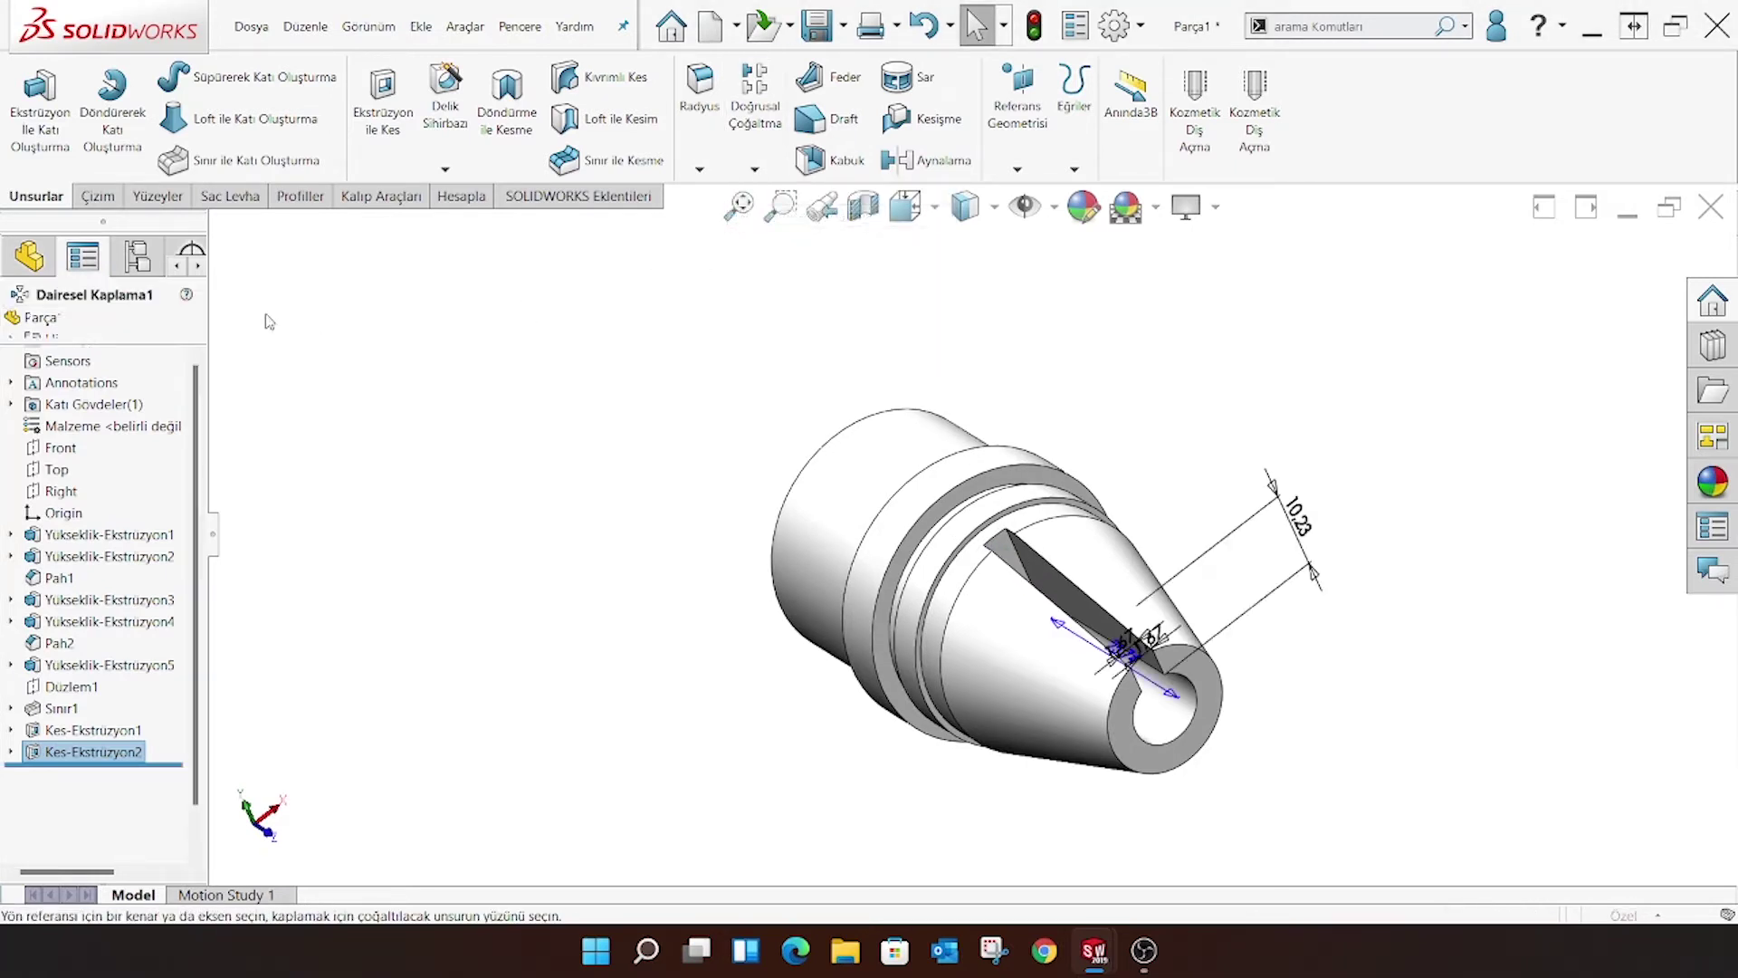
click(977, 482)
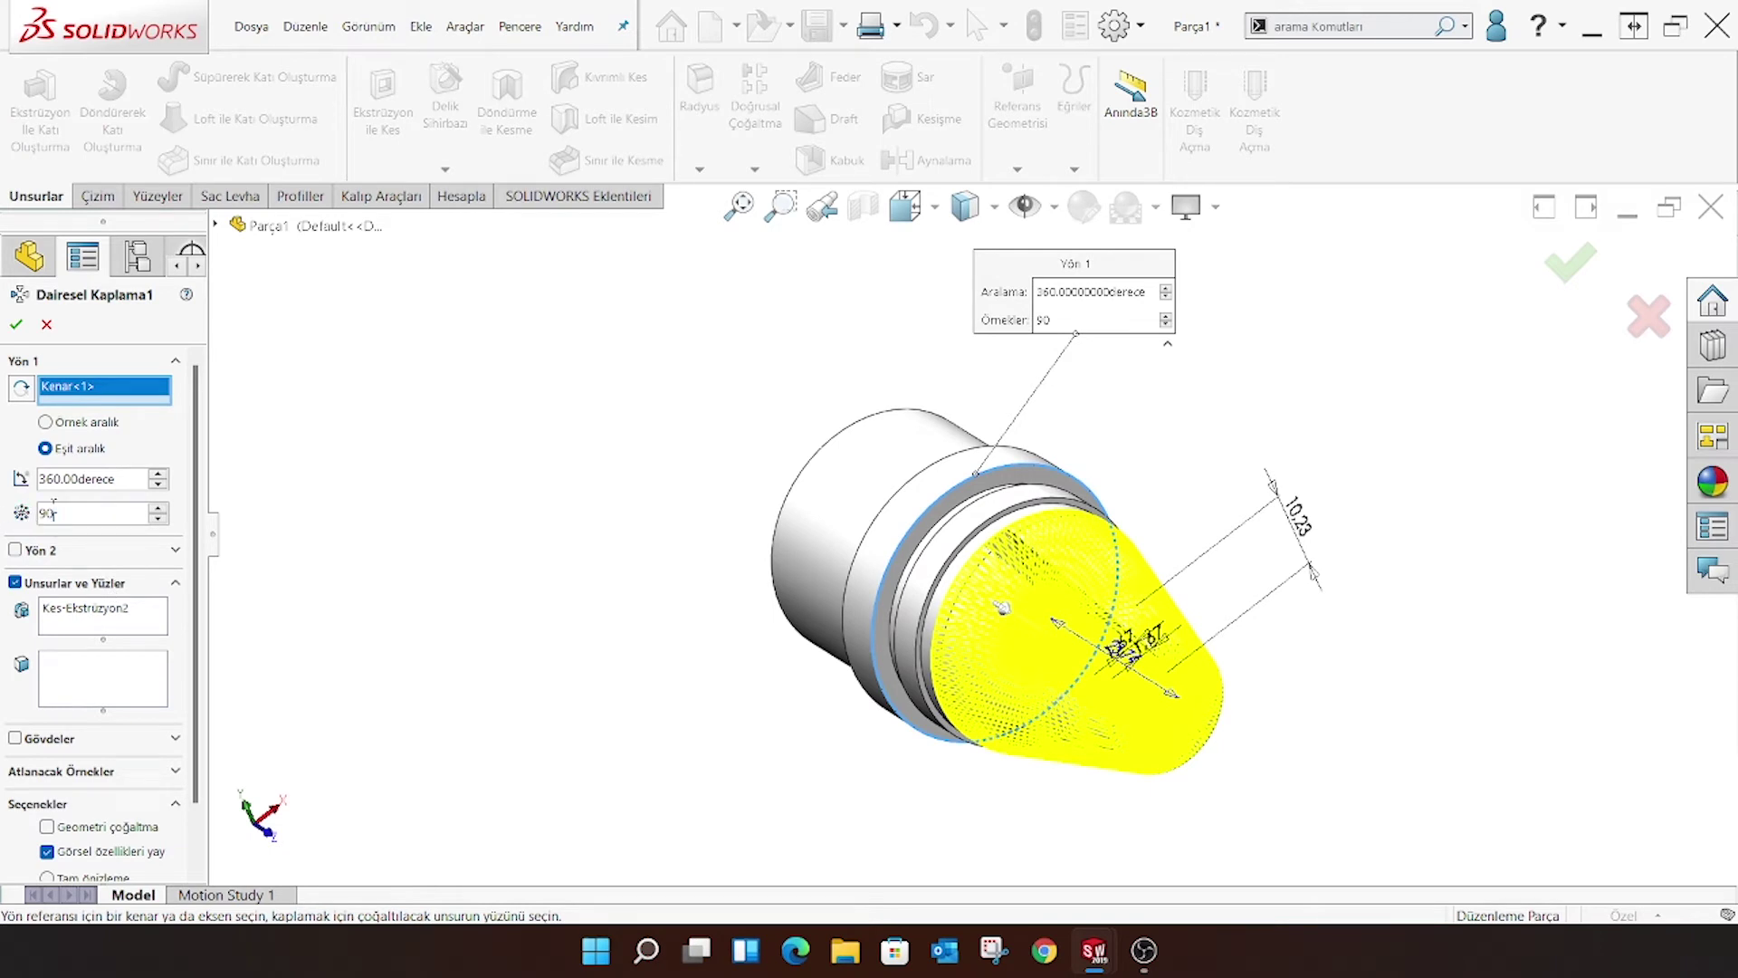
text(4)
key(Return)
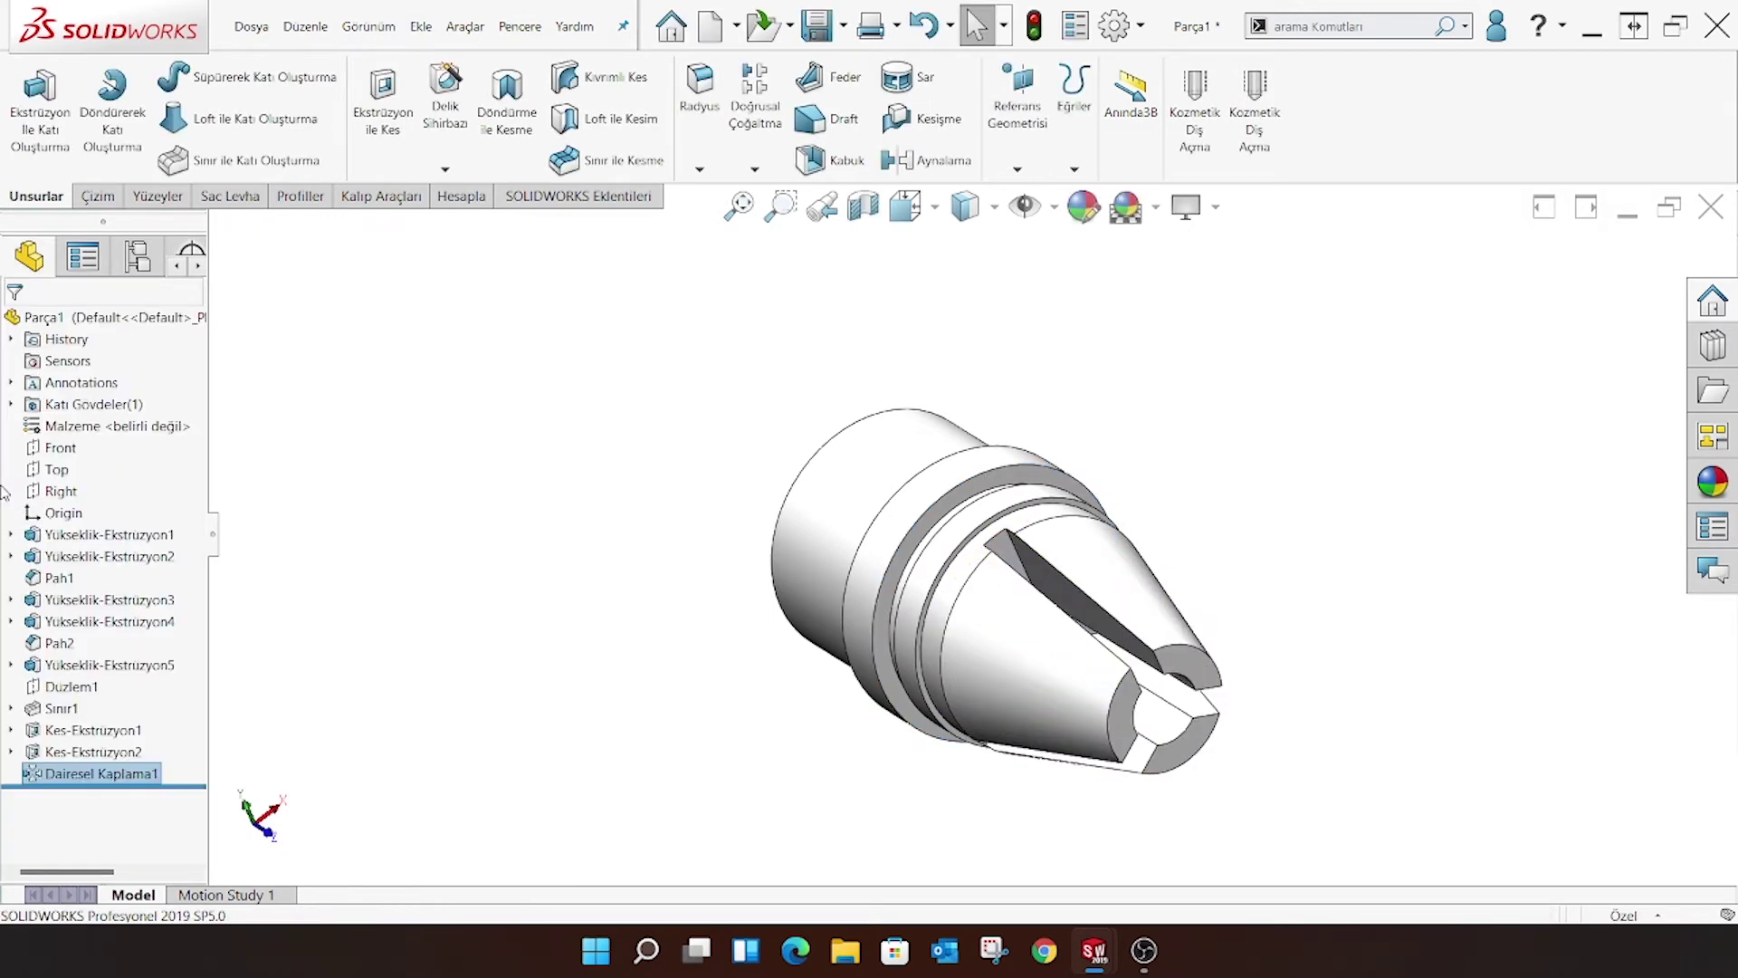
Orbit the part and select its rear end face
mouse_move(1191, 631)
middle_down()
mouse_move(1115, 776)
mouse_move(1068, 688)
middle_up()
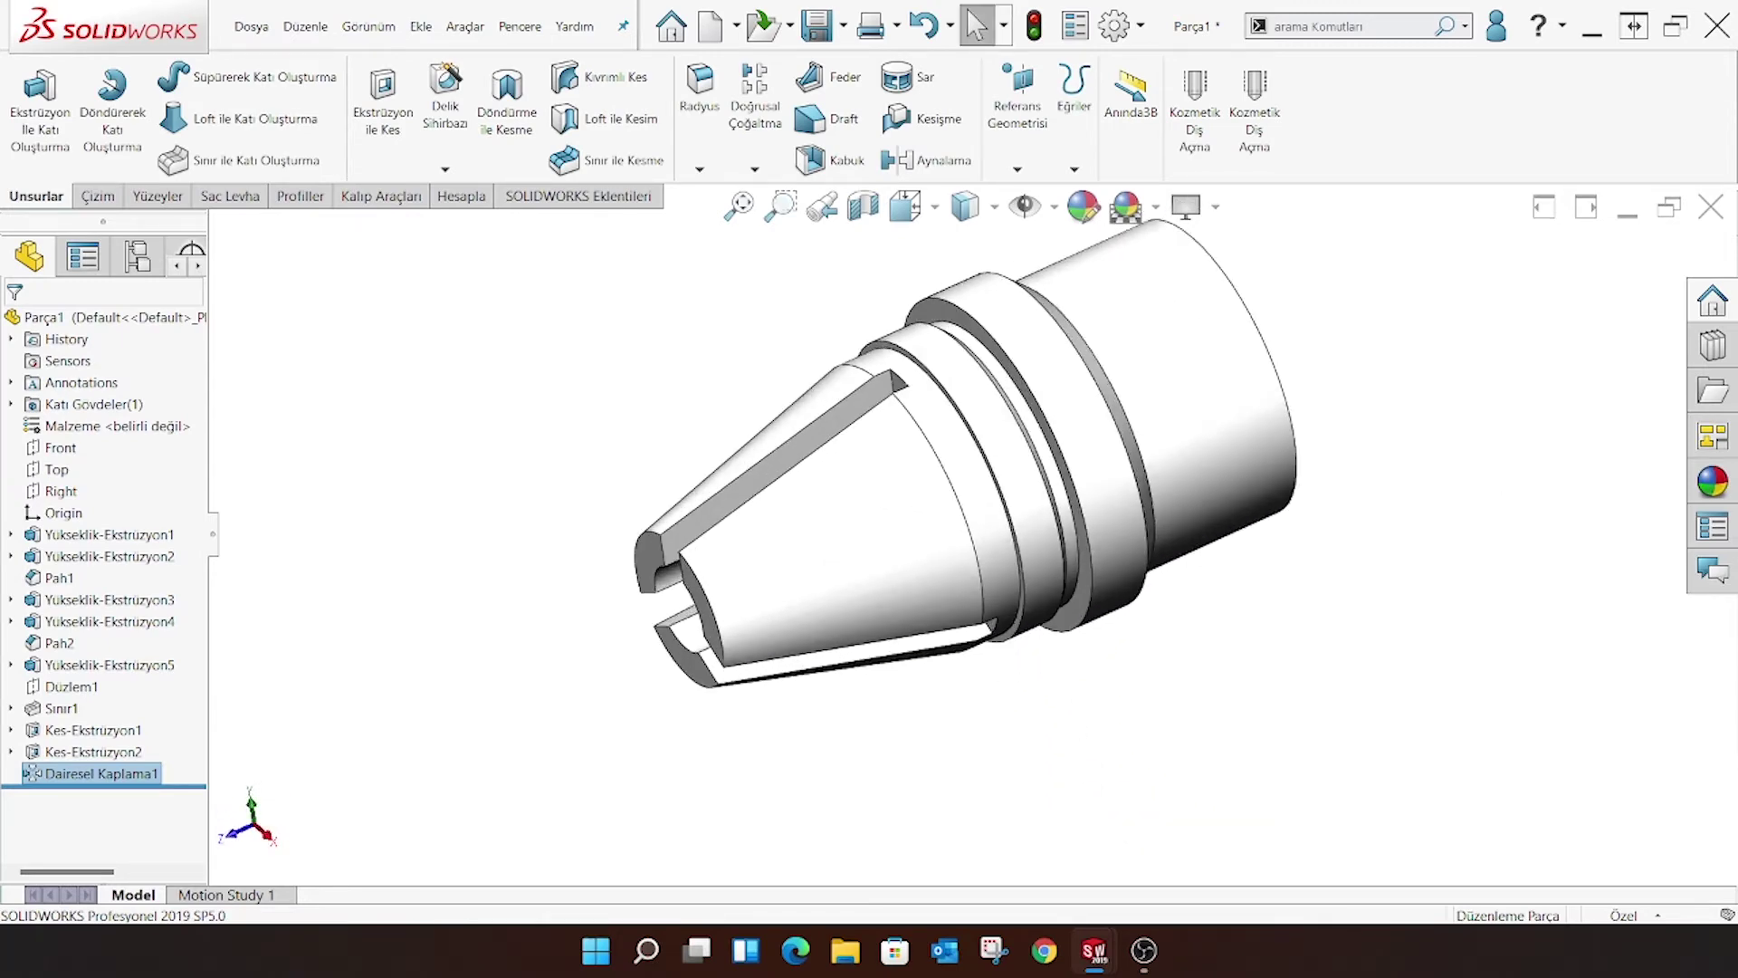
middle_drag(1068, 688, 1121, 360)
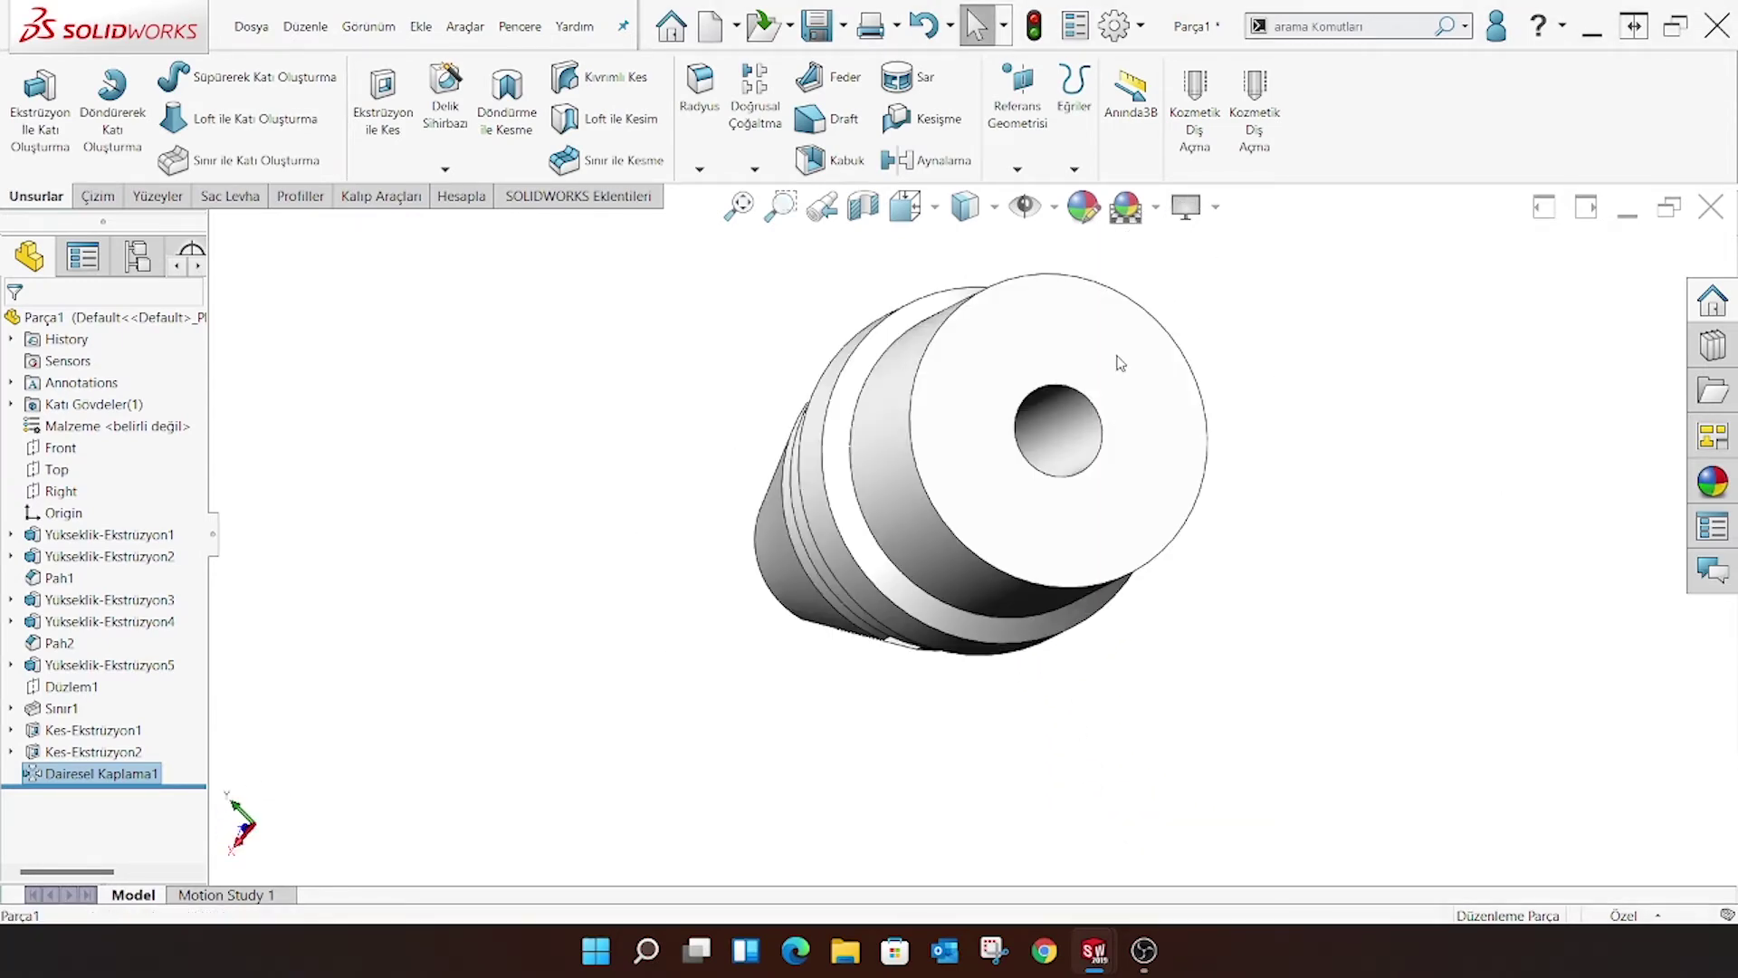
click(1168, 363)
Start a sketch on the rear face and draw a circle centred on the origin
click(1195, 308)
click(905, 207)
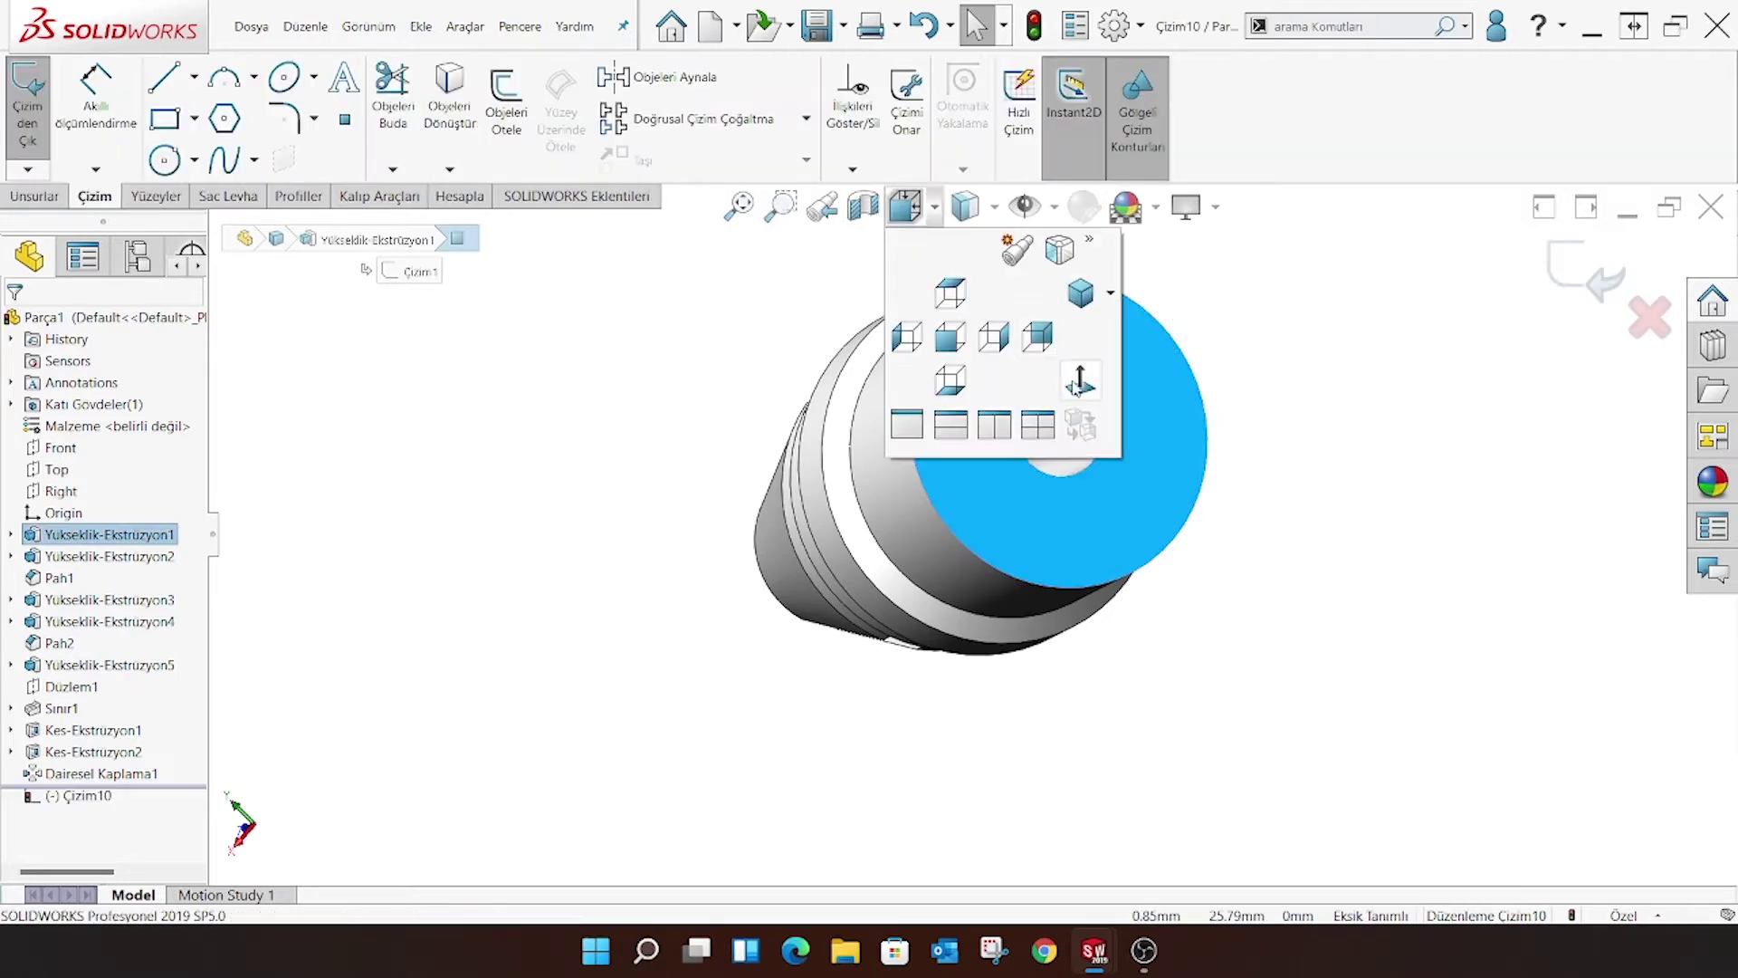
click(1001, 433)
click(164, 161)
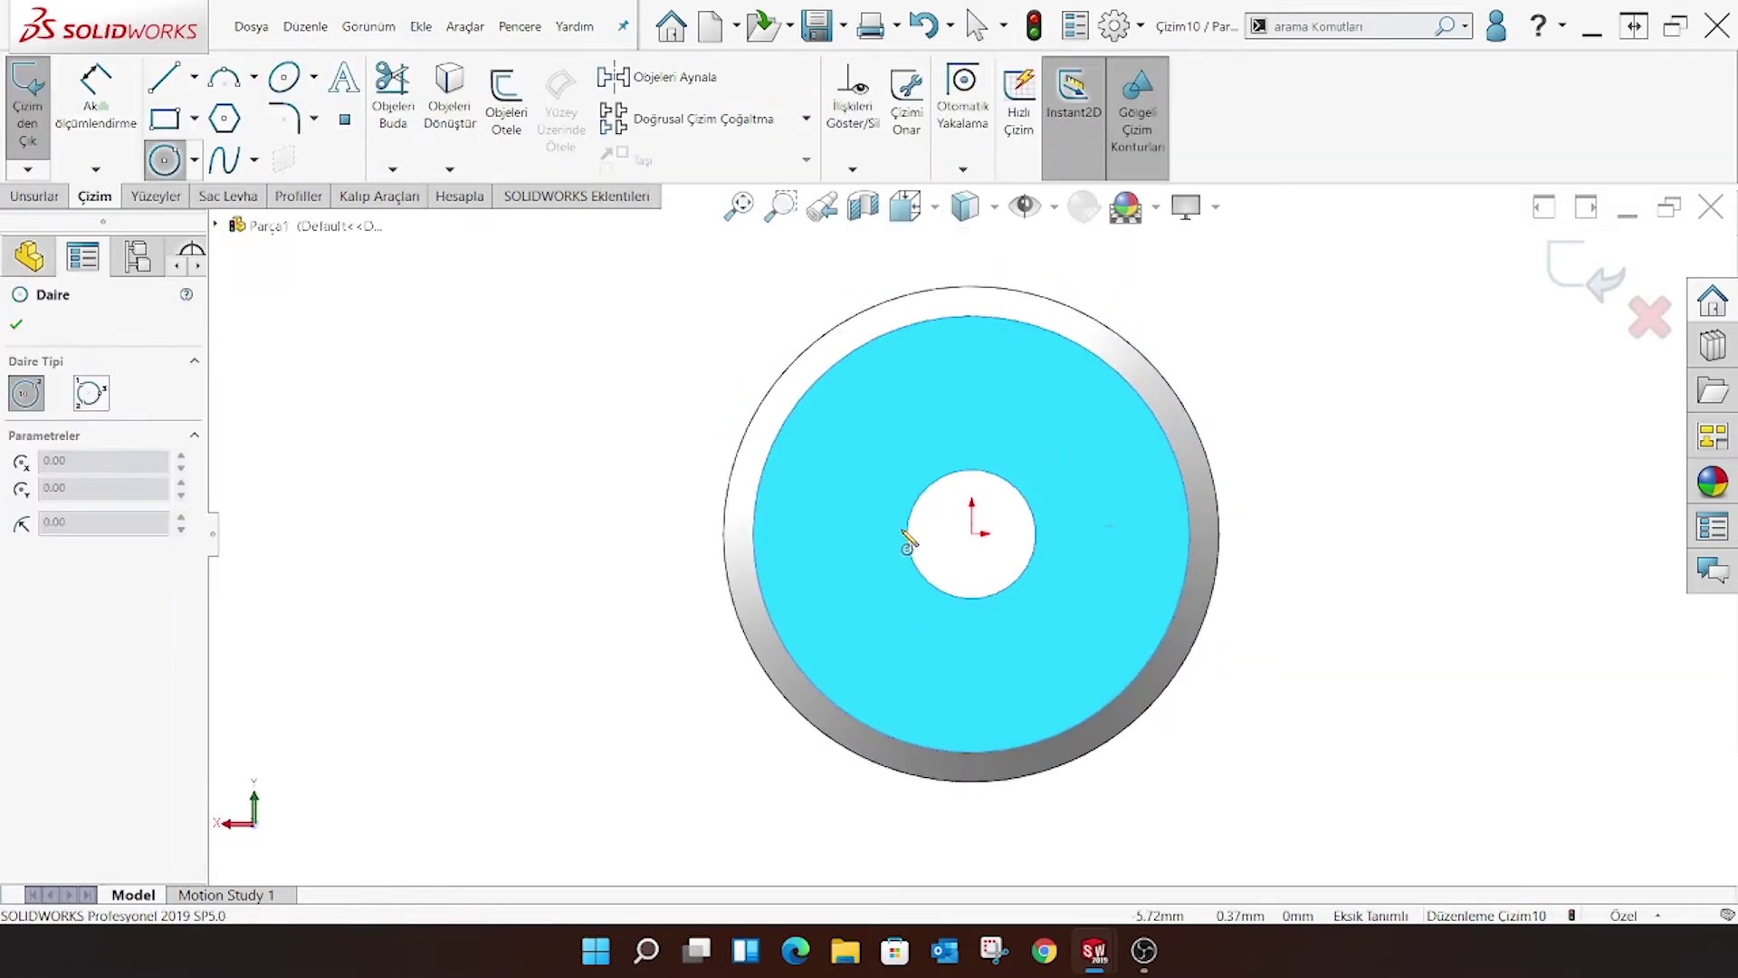
click(972, 533)
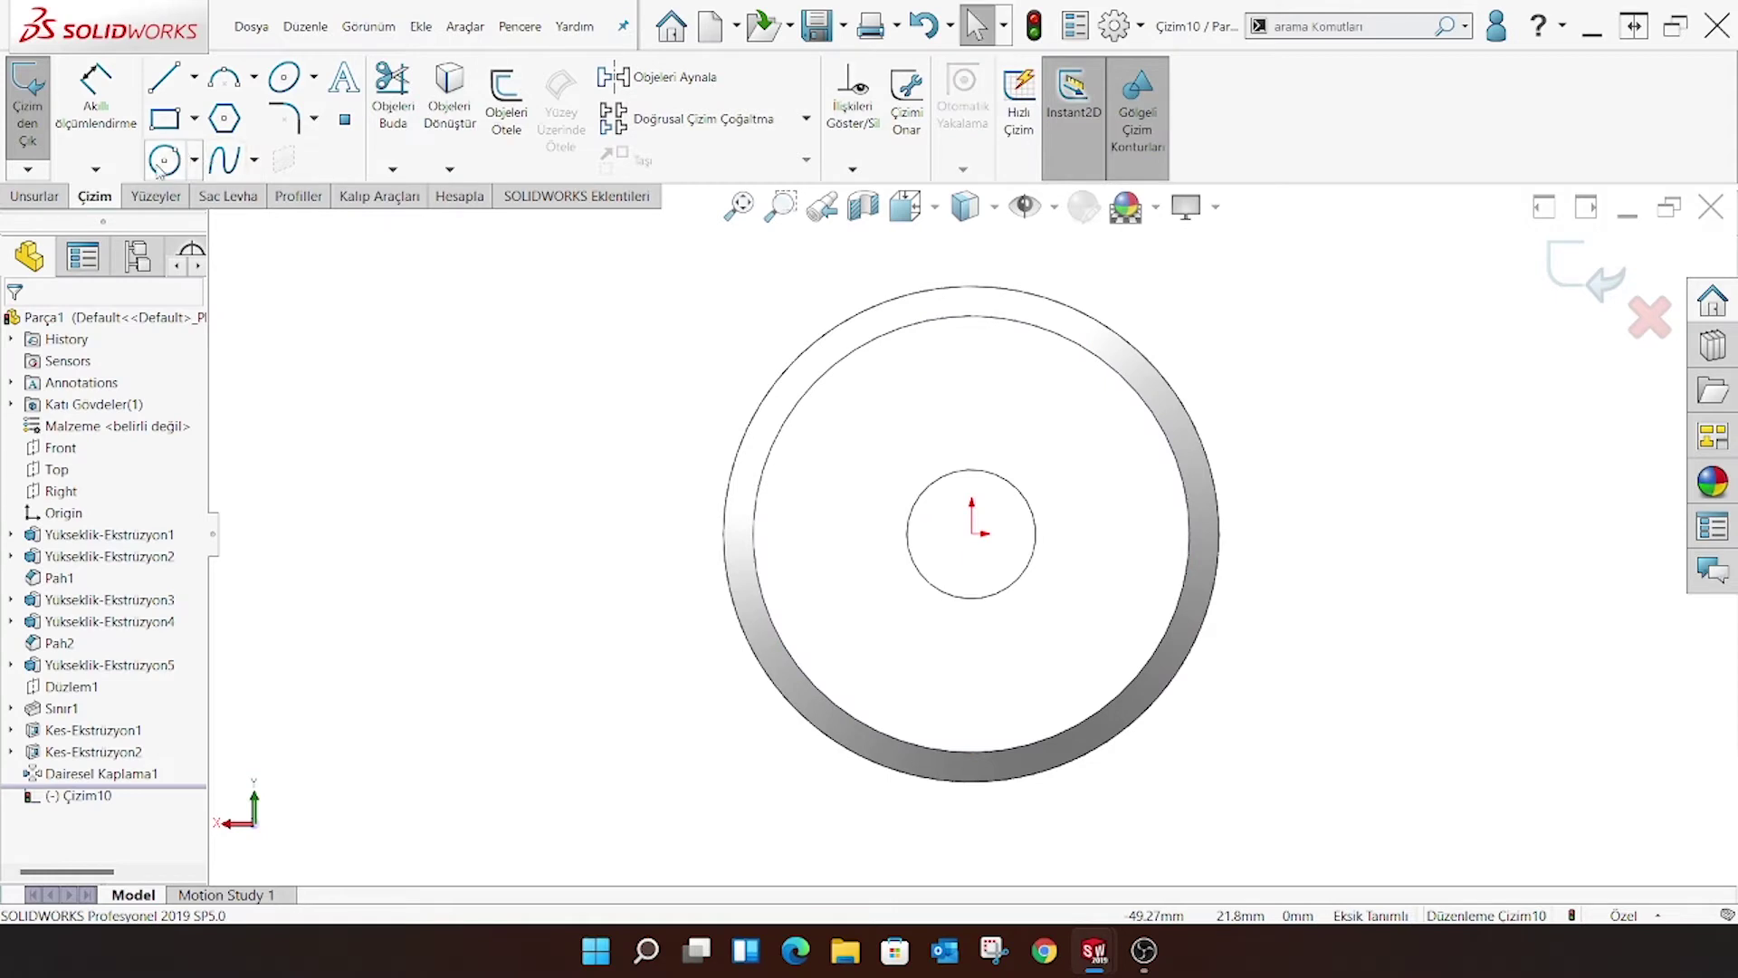
click(971, 533)
click(882, 398)
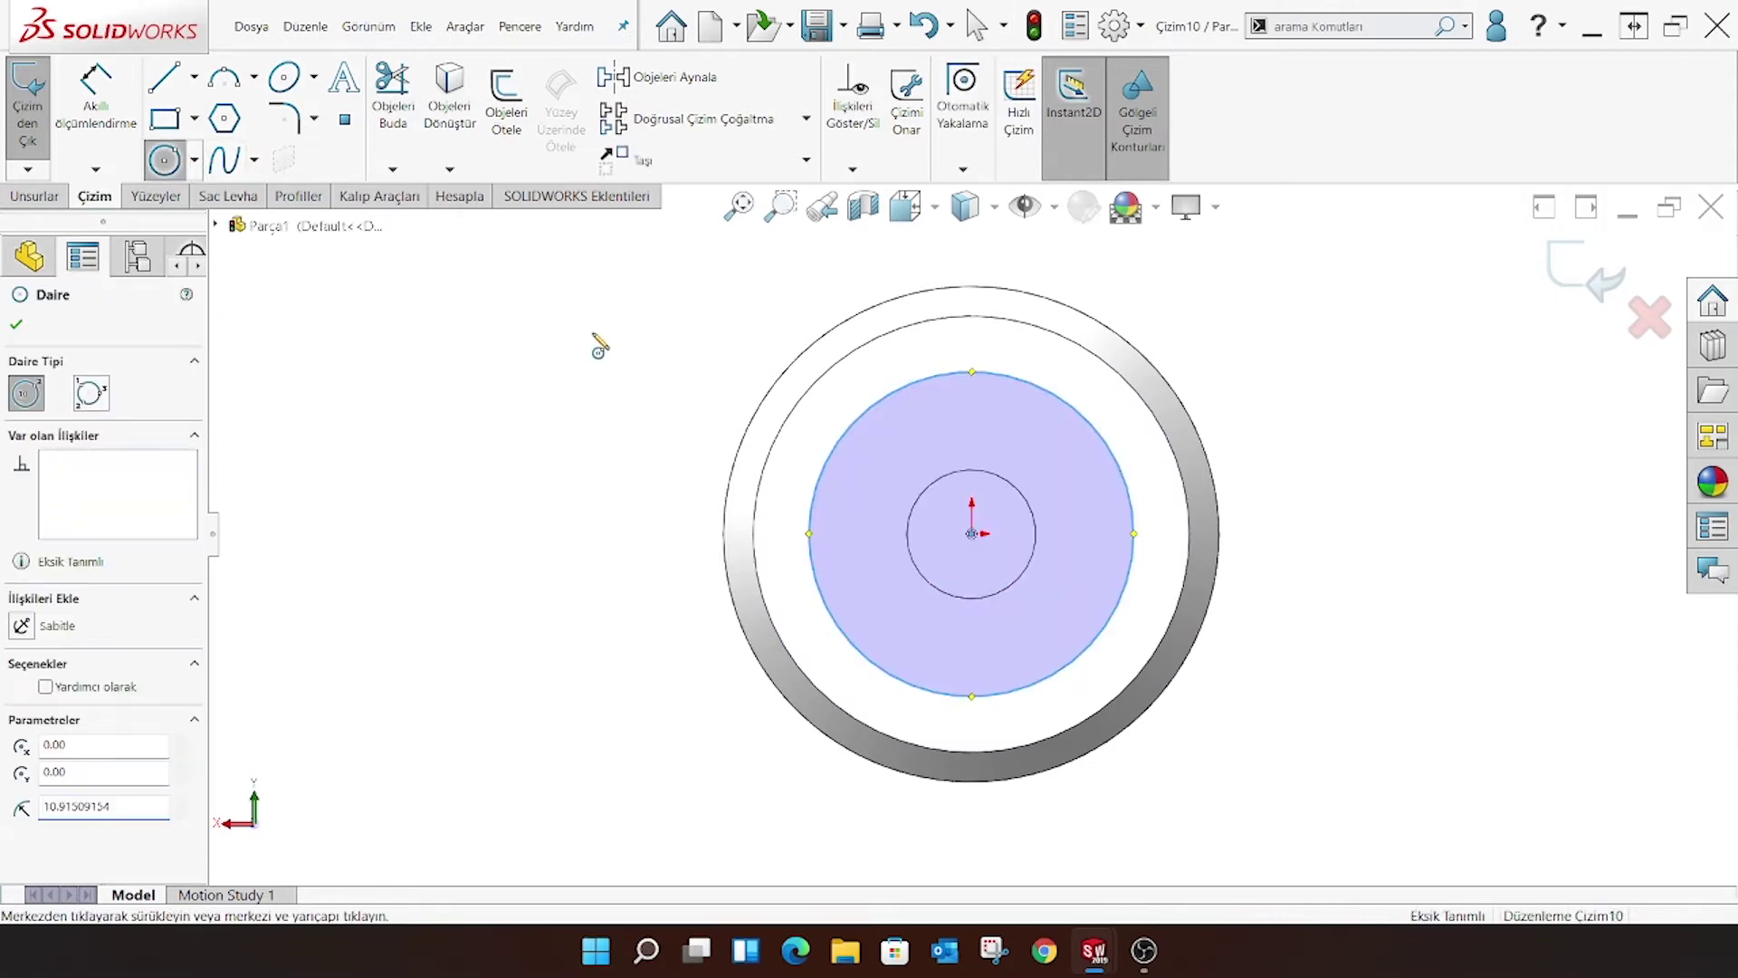
Dimension the rear-face circle to Ø23.34
click(95, 100)
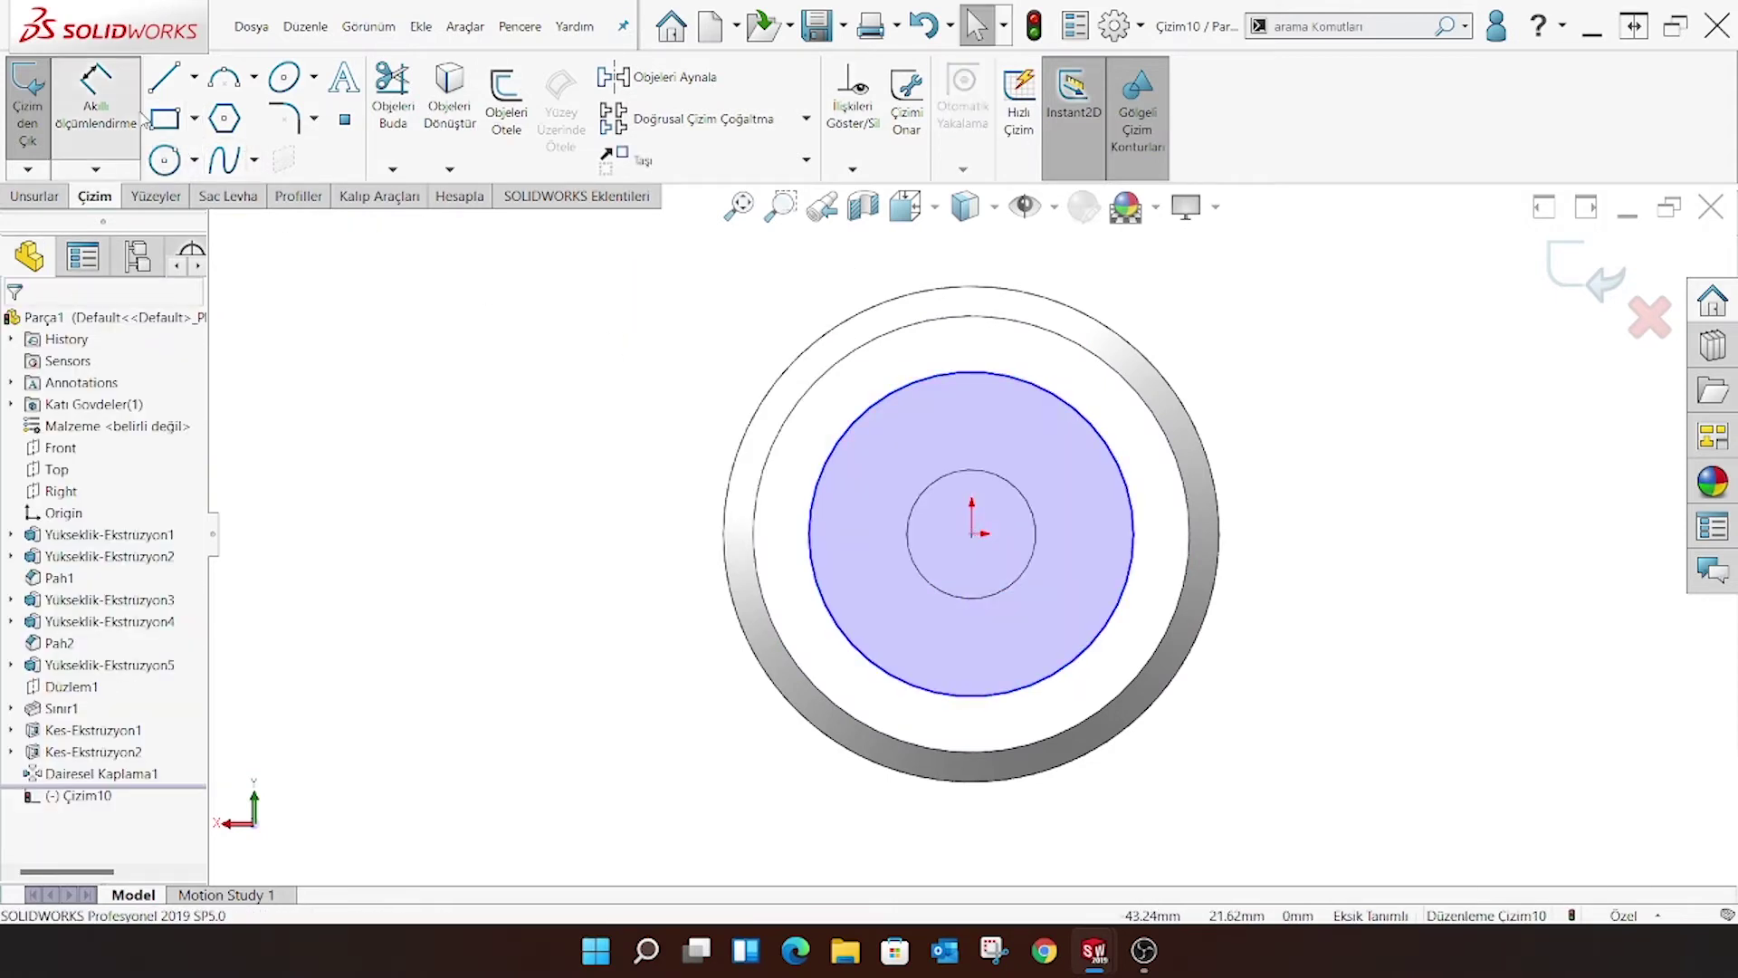
click(1021, 384)
click(1272, 349)
text(23.34)
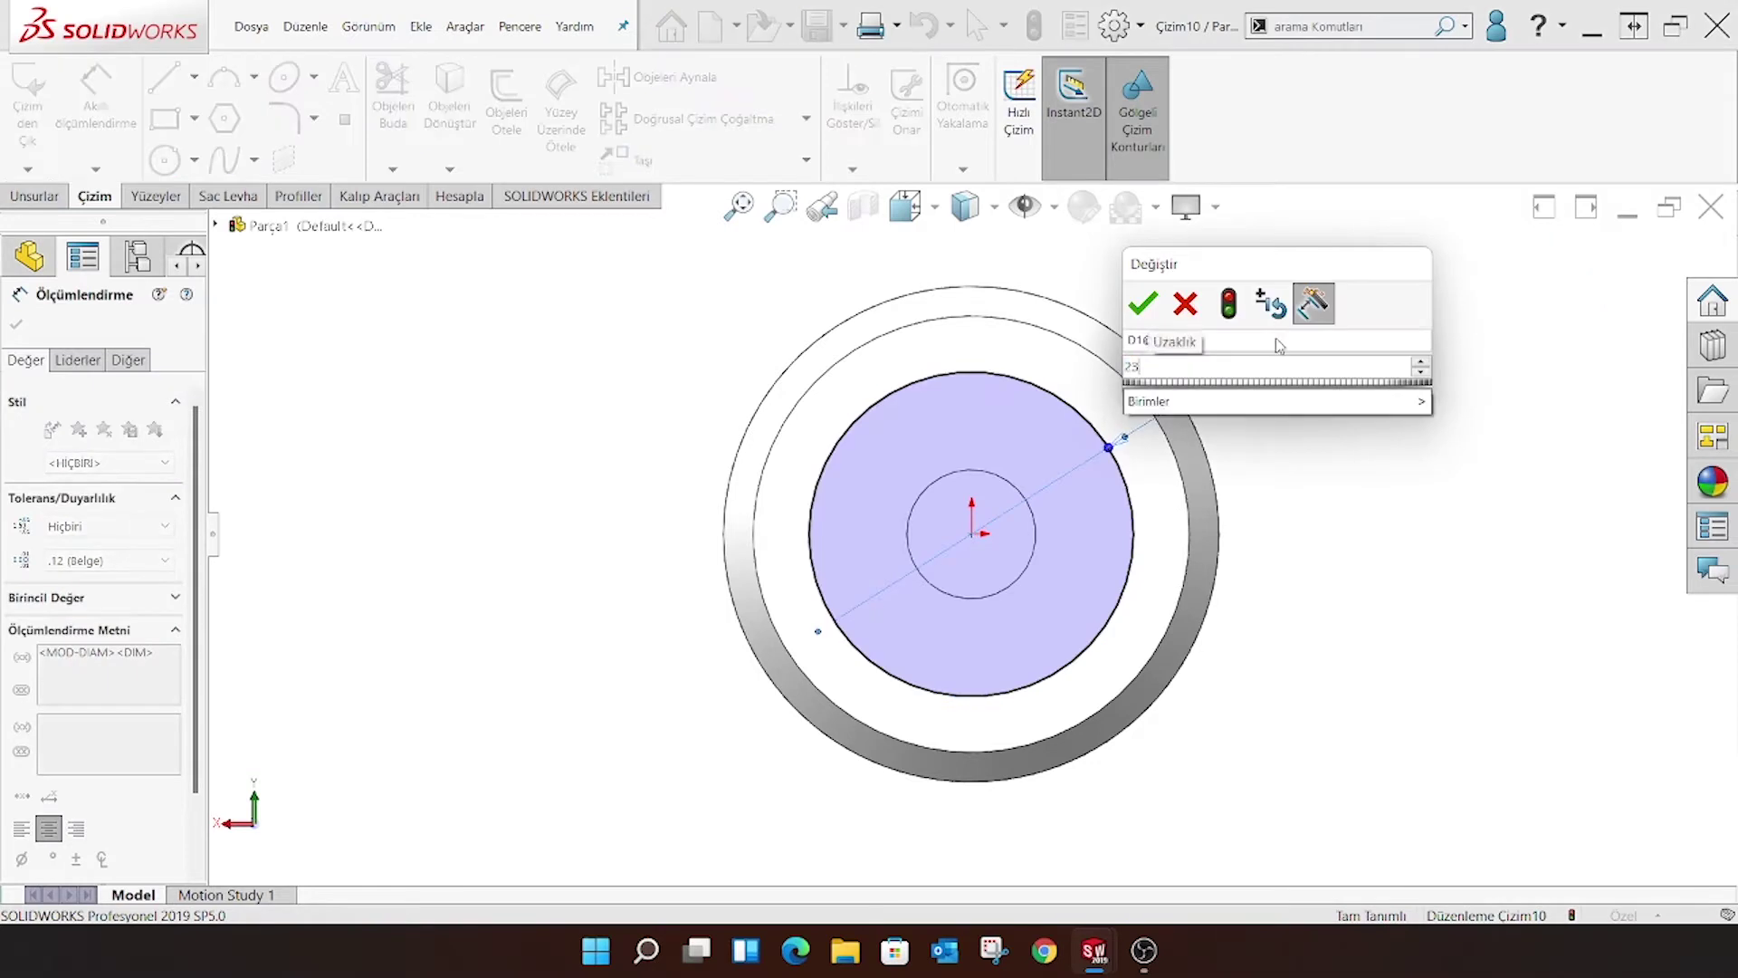
key(Return)
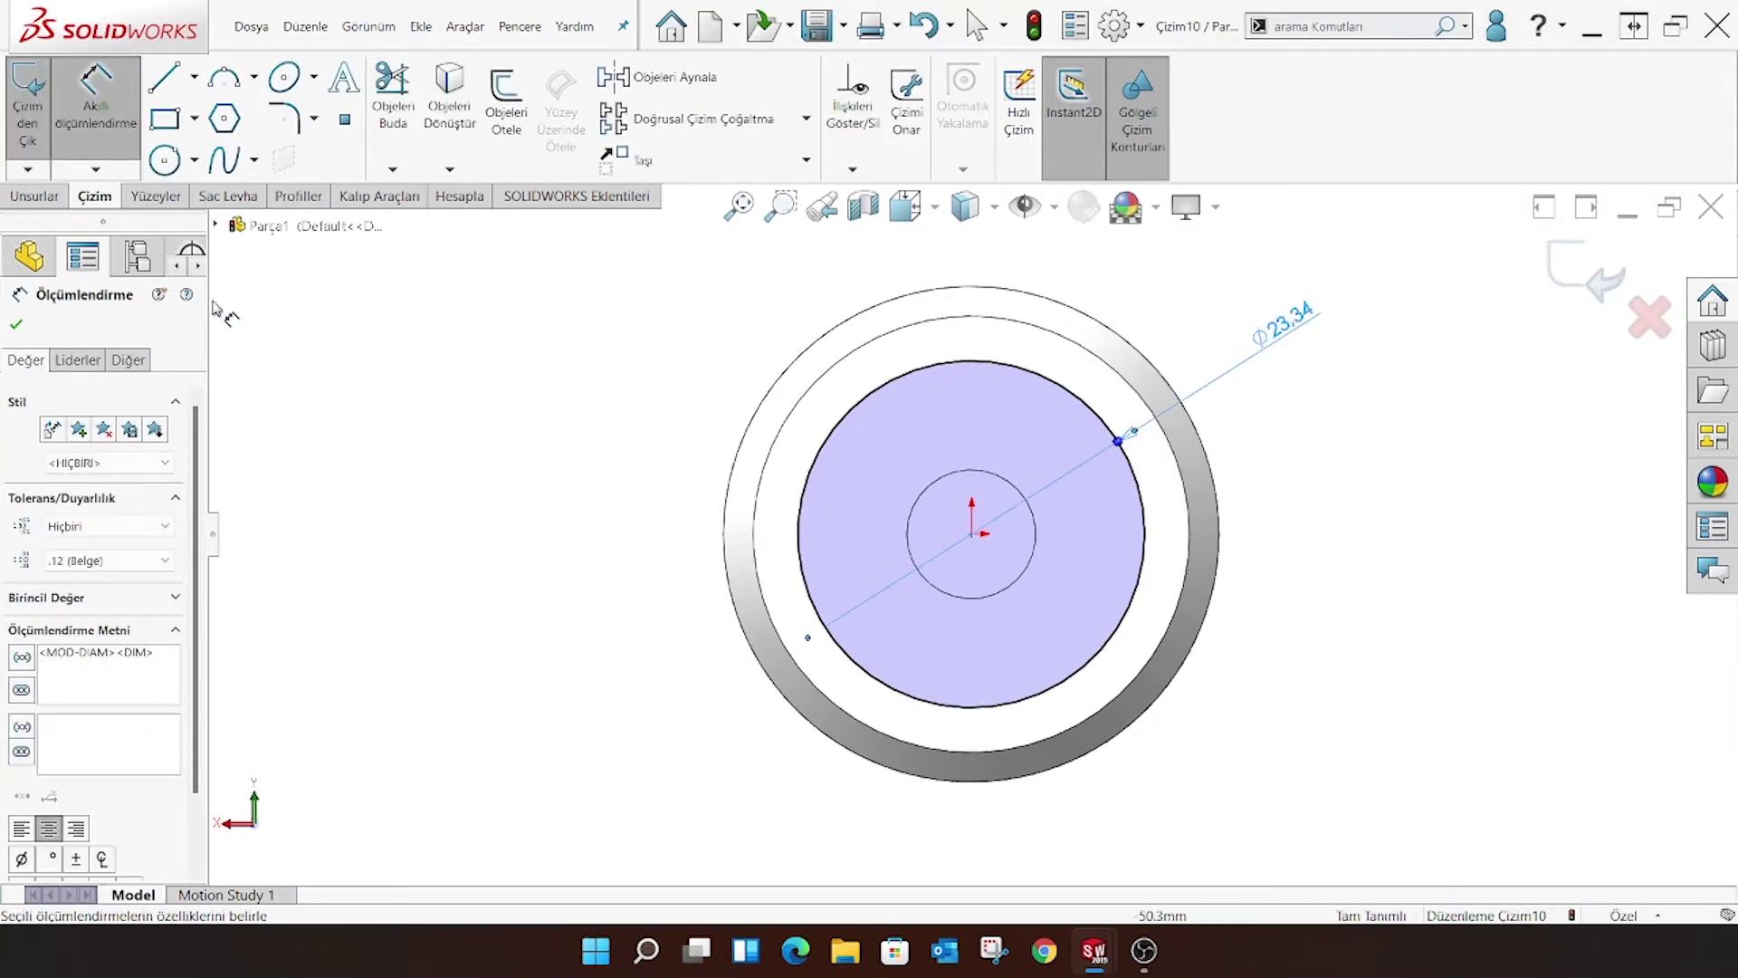
key(Escape)
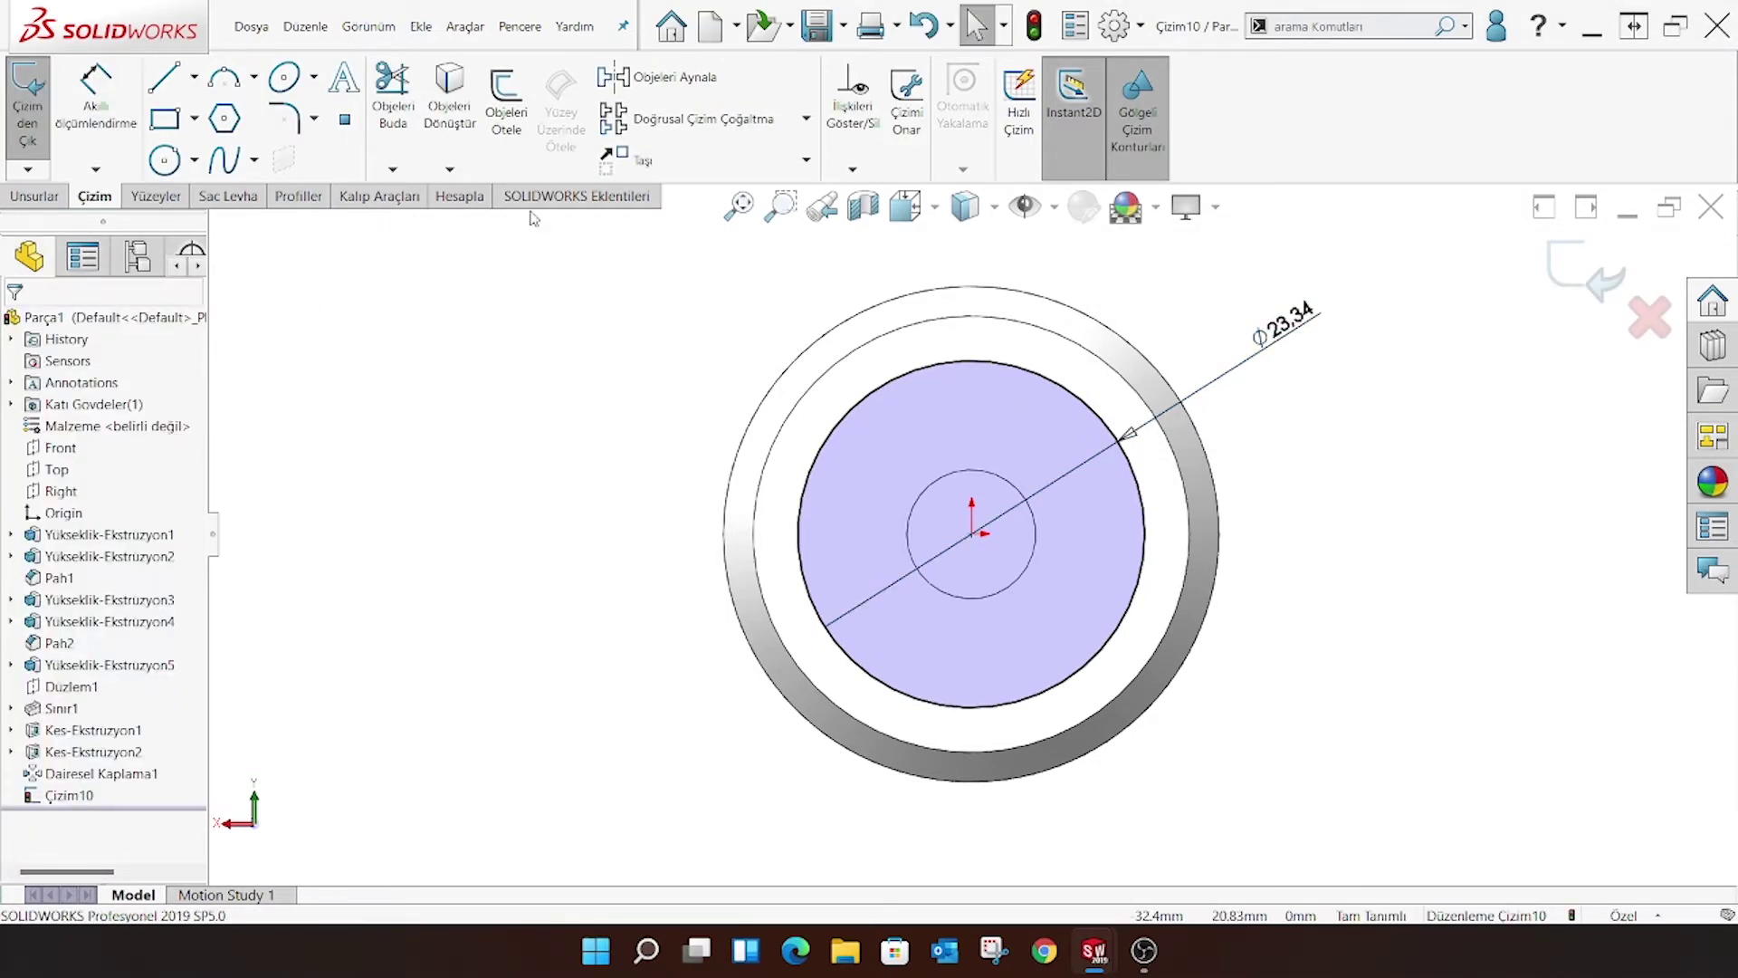
Cut the Ø23.34 circle 10.74 mm deep, then select the counterbore's floor face
click(33, 196)
click(383, 108)
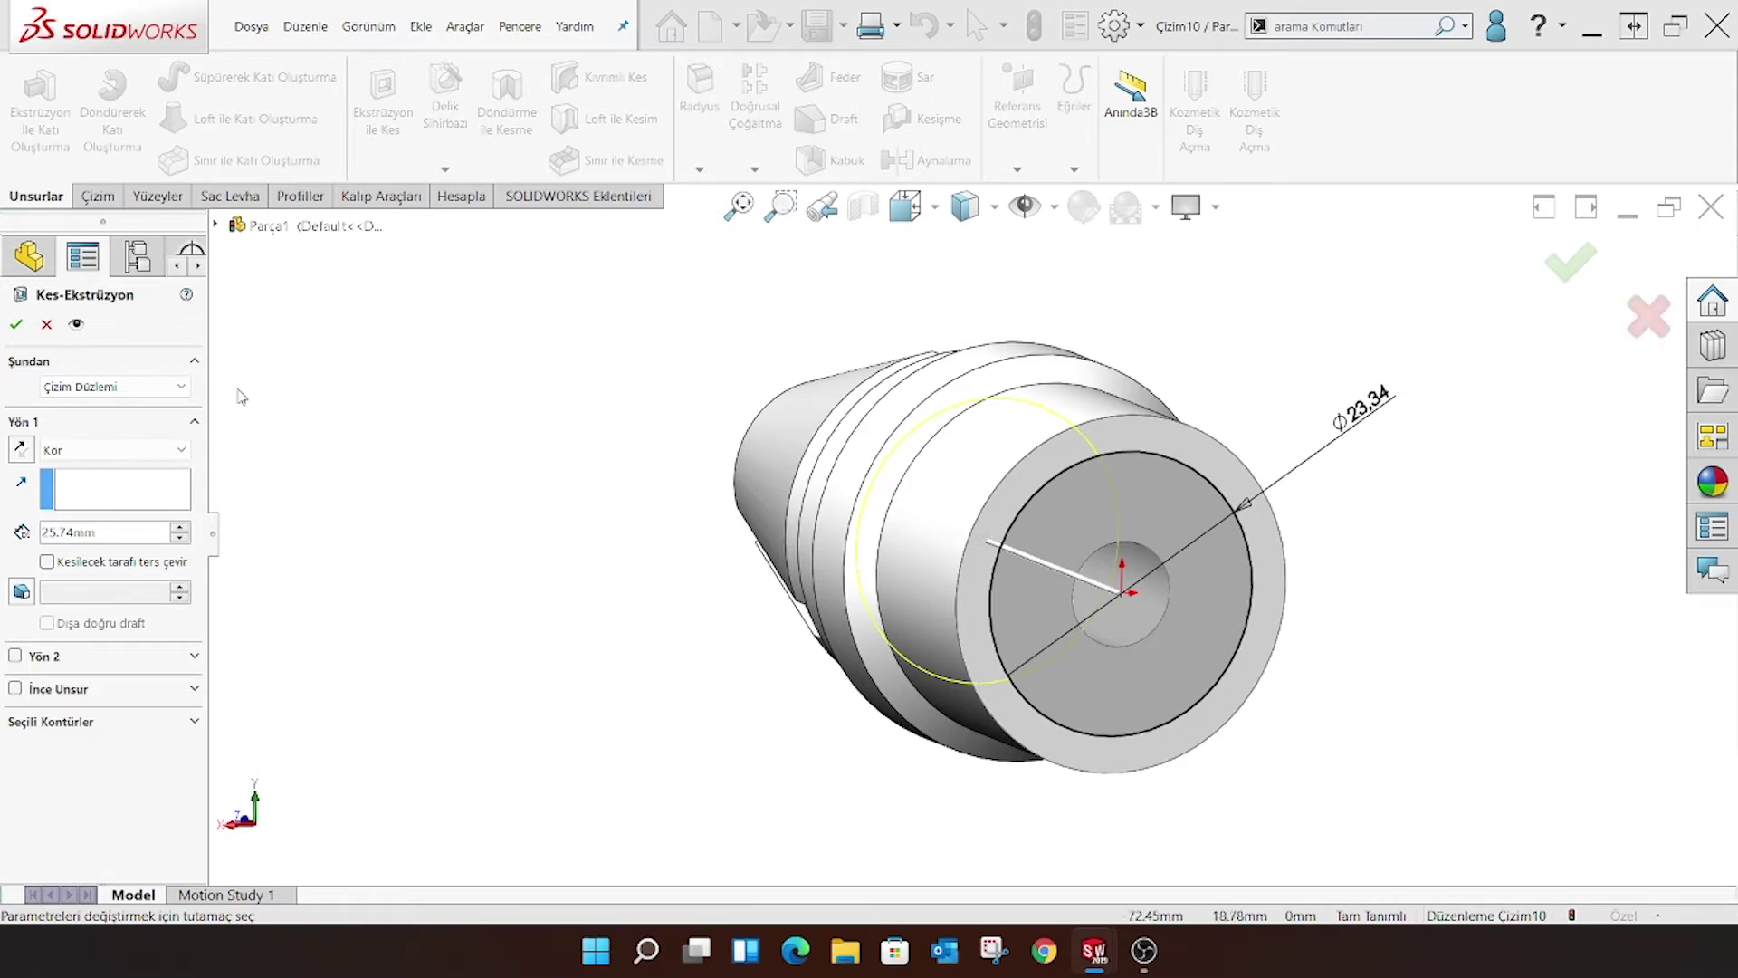
drag(115, 534, 40, 534)
text(10,7)
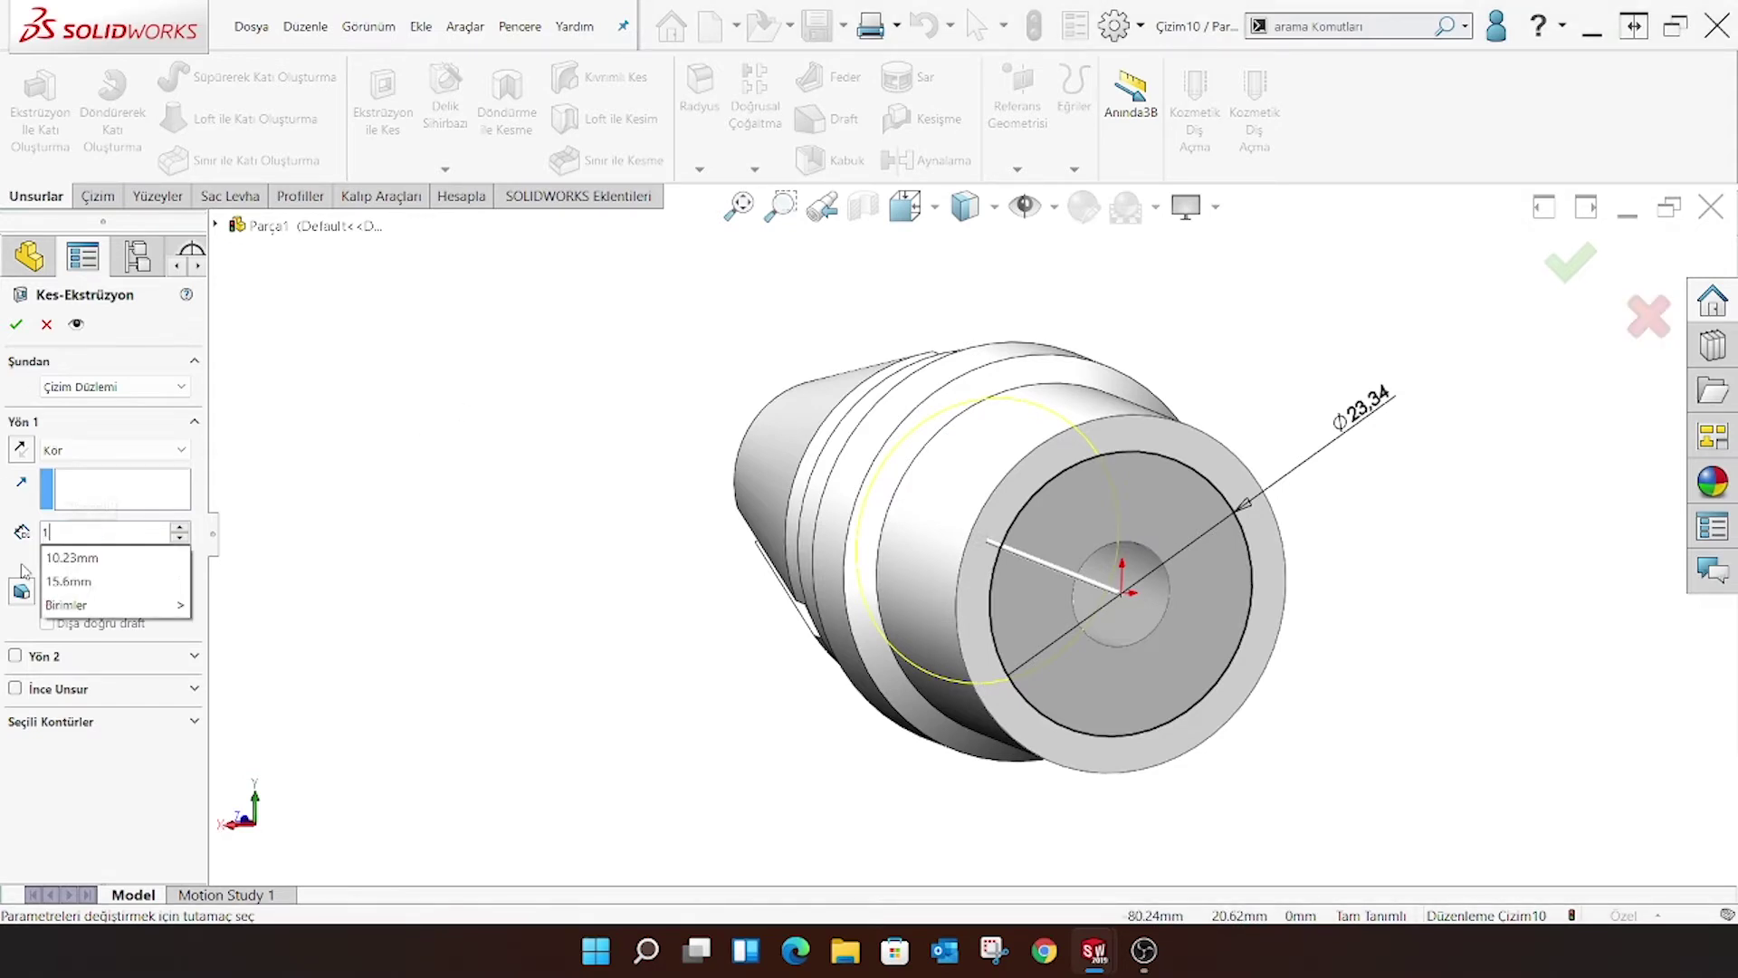
key(Return)
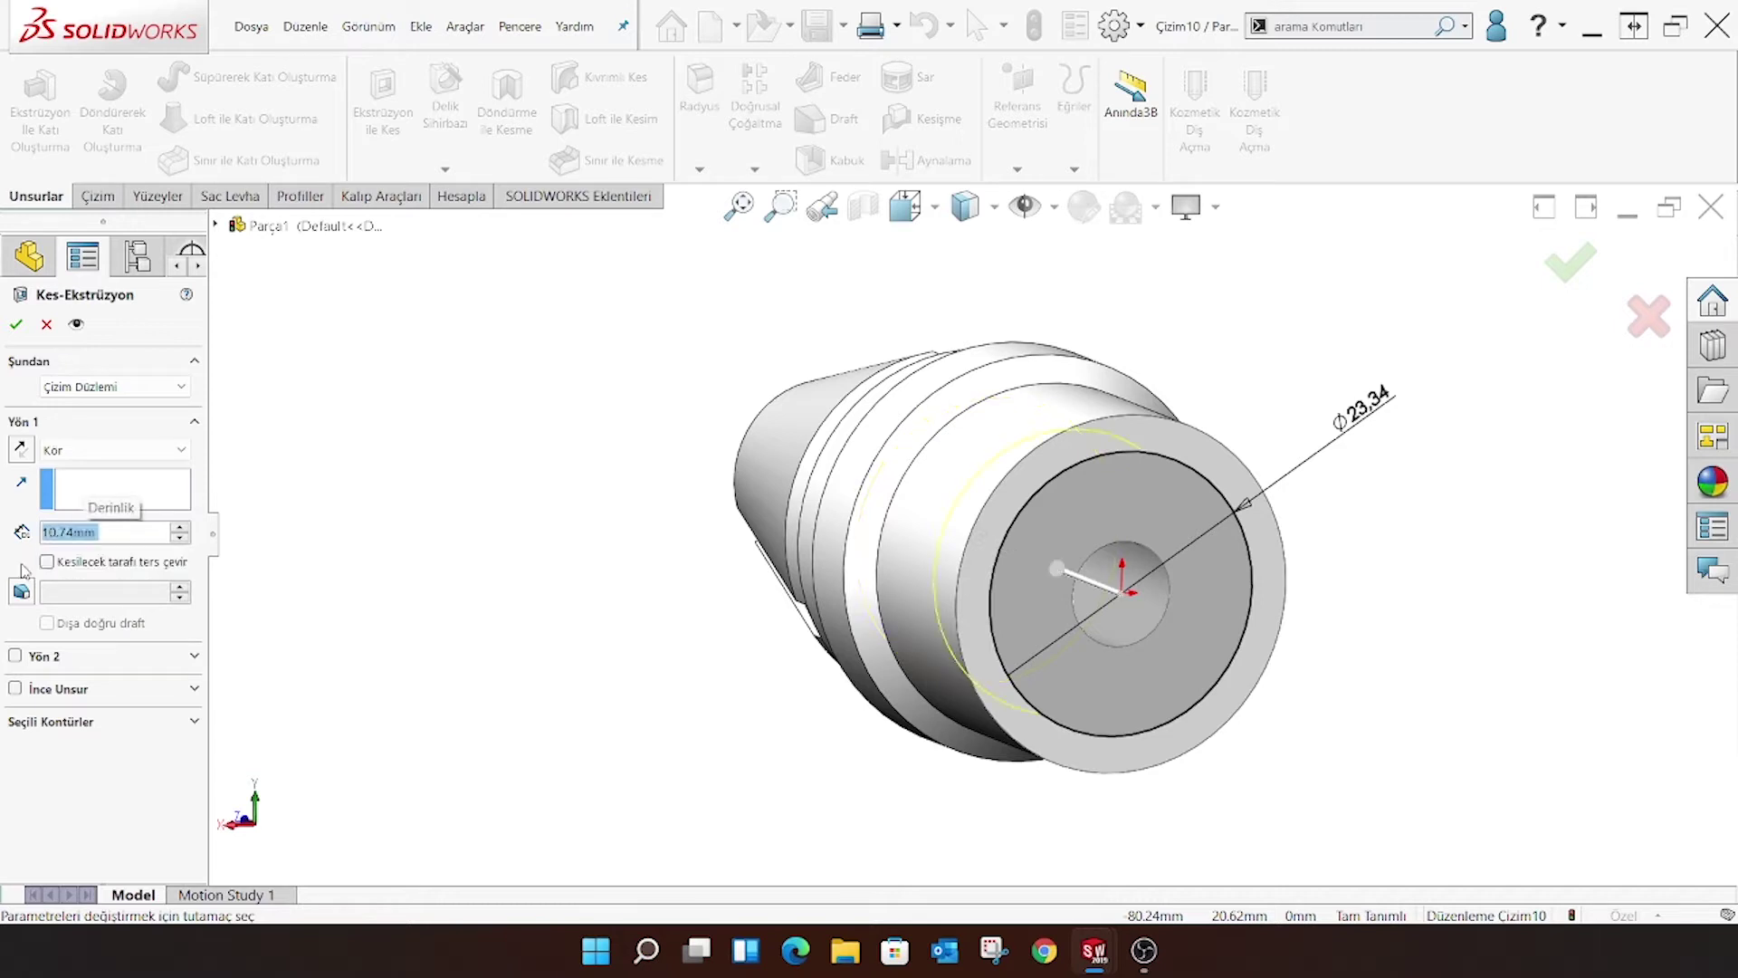
key(Return)
middle_drag(1268, 657, 1083, 535)
click(1083, 535)
Sketch a circle at the origin on the counterbore floor, dimensioned to Ø18.34
click(1156, 479)
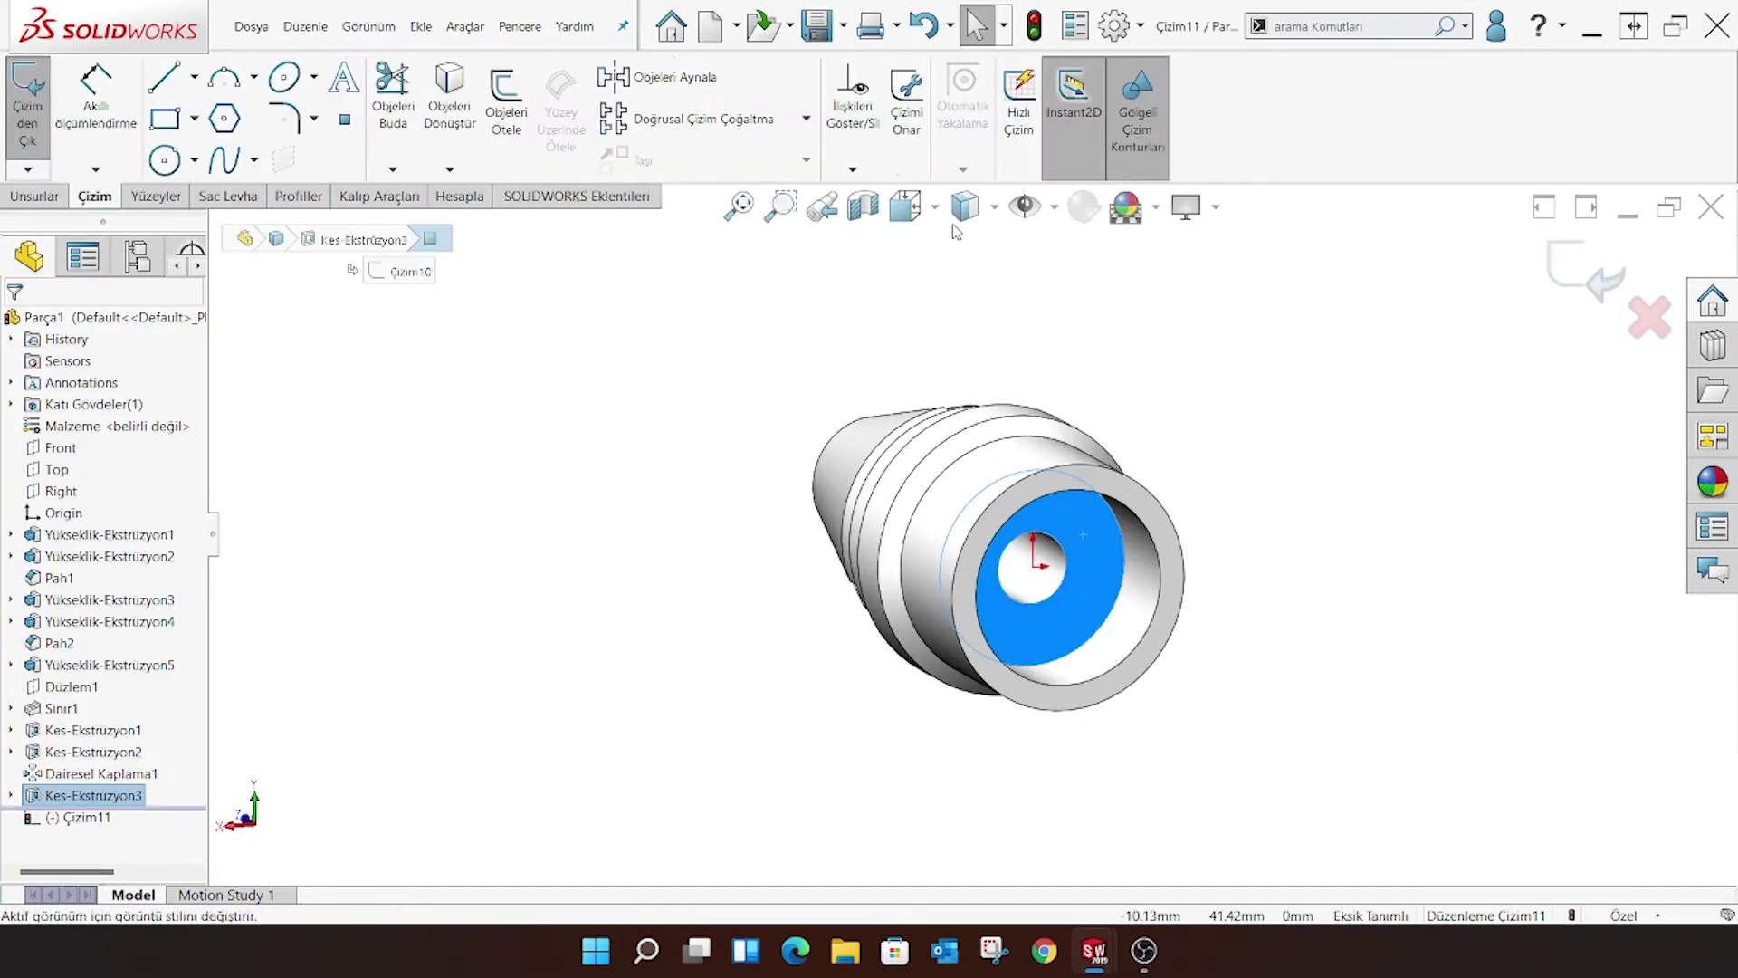
click(906, 206)
click(1045, 337)
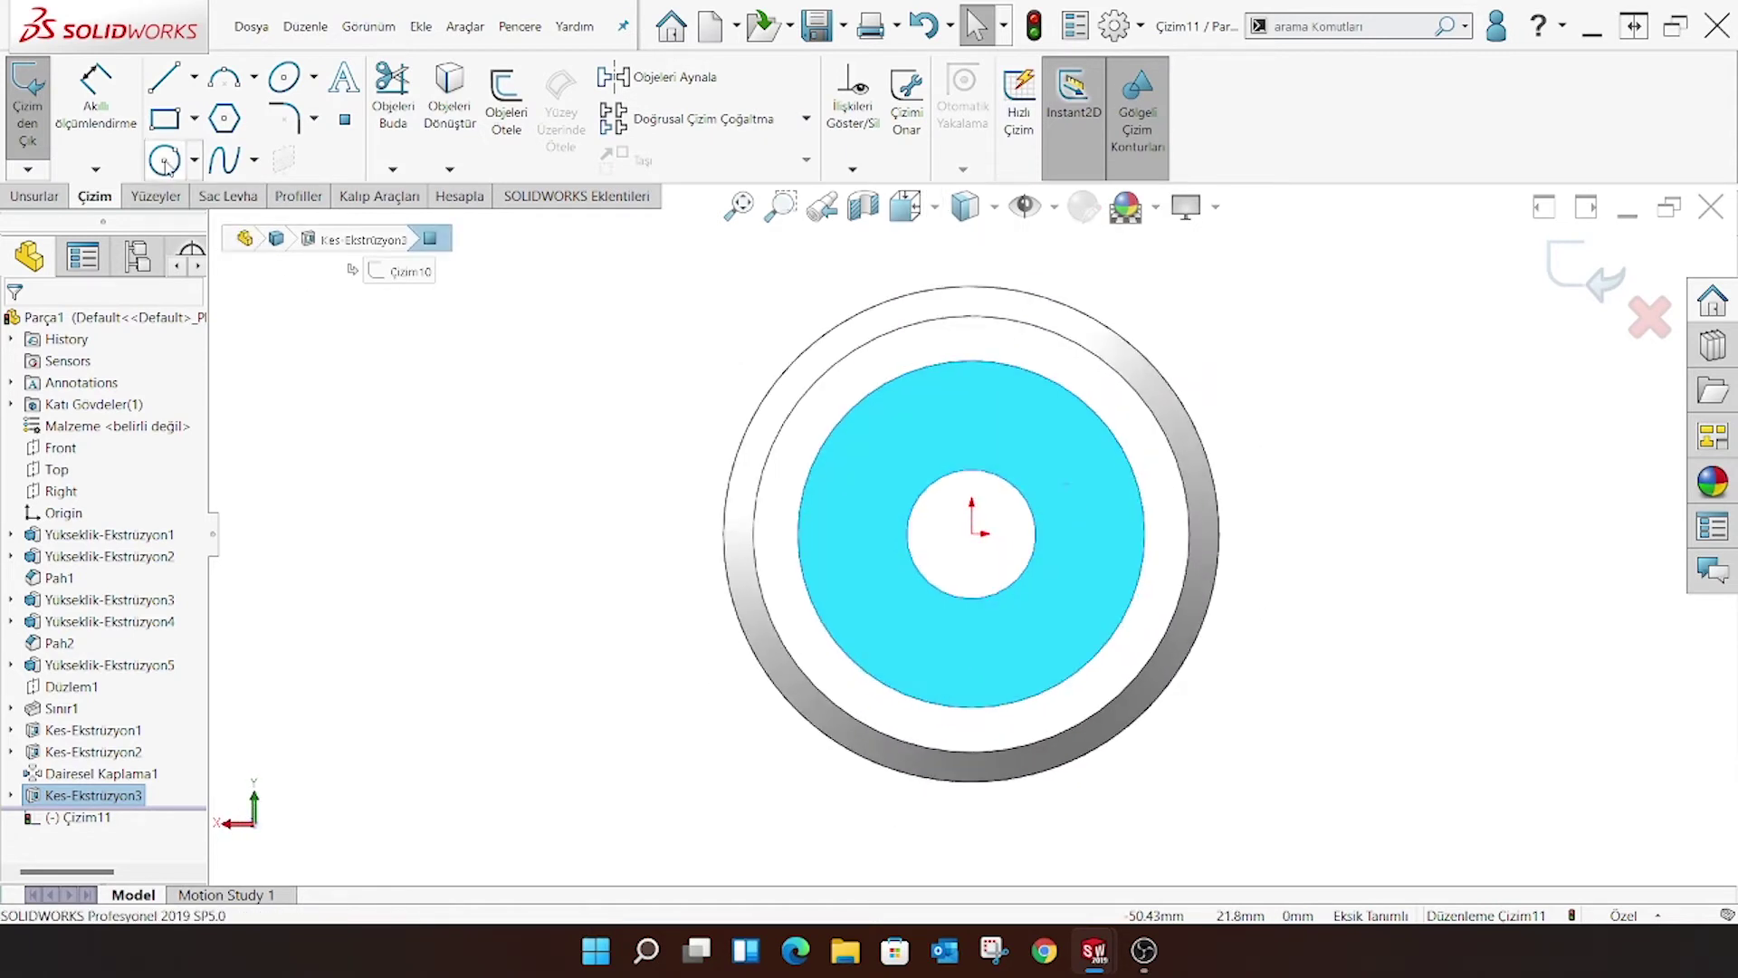
click(163, 161)
click(972, 533)
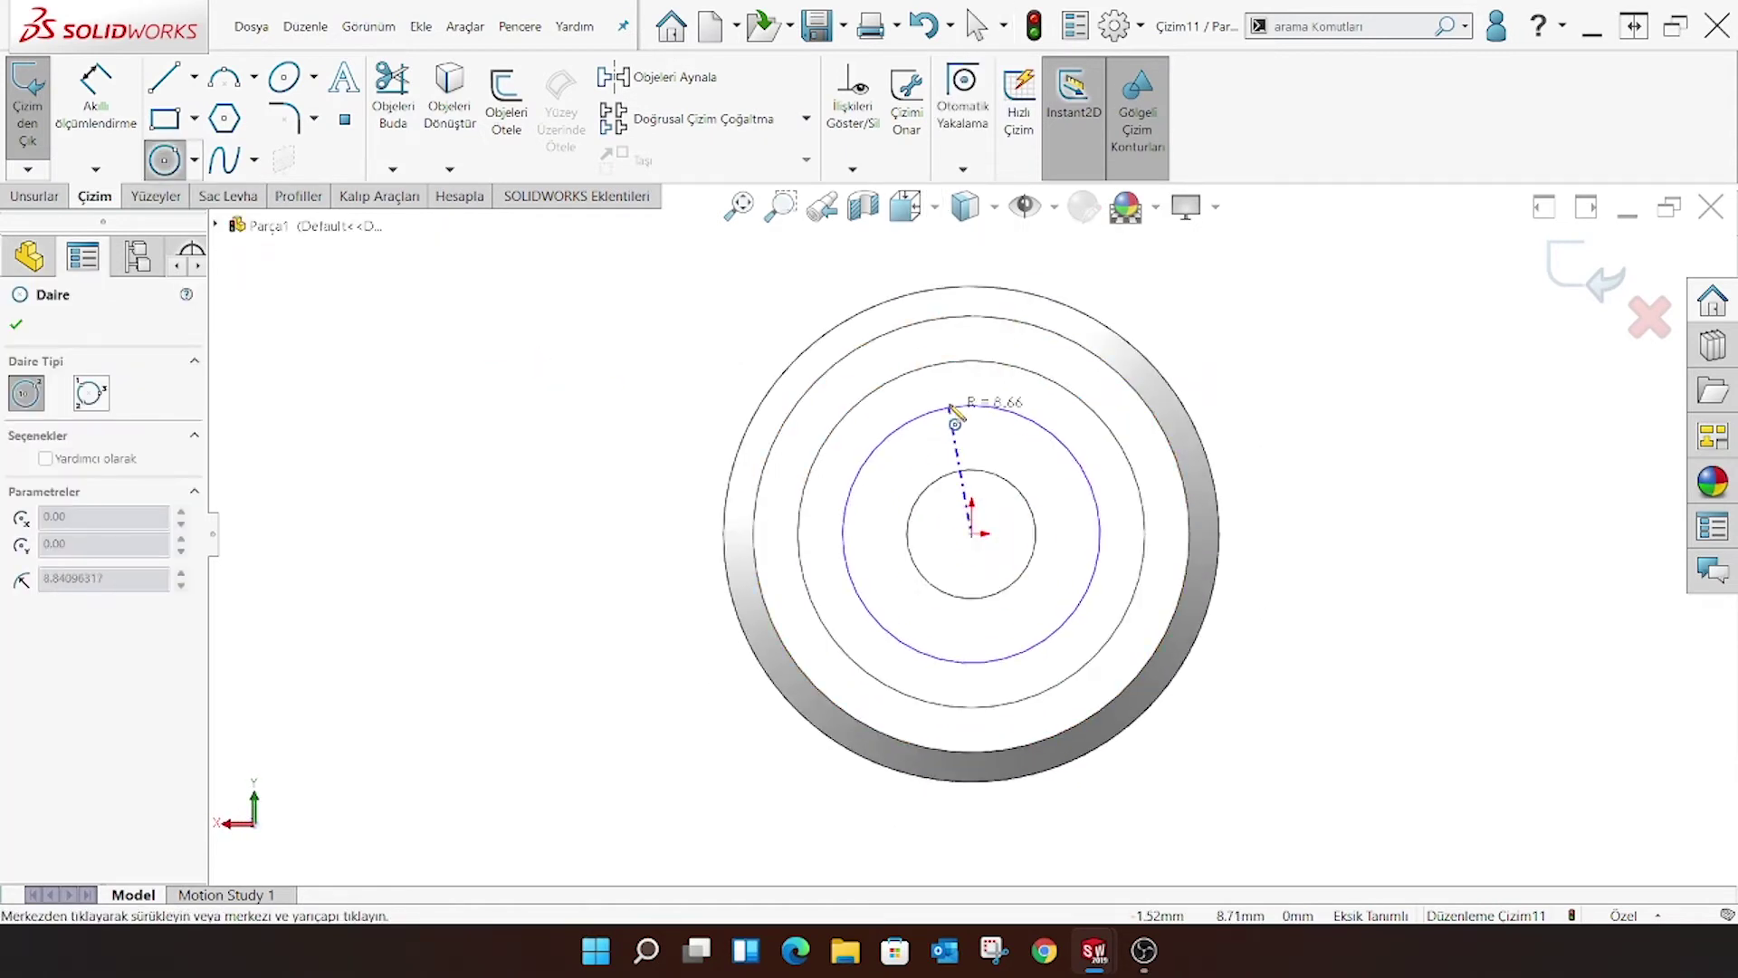
click(954, 402)
right_click(942, 344)
click(961, 353)
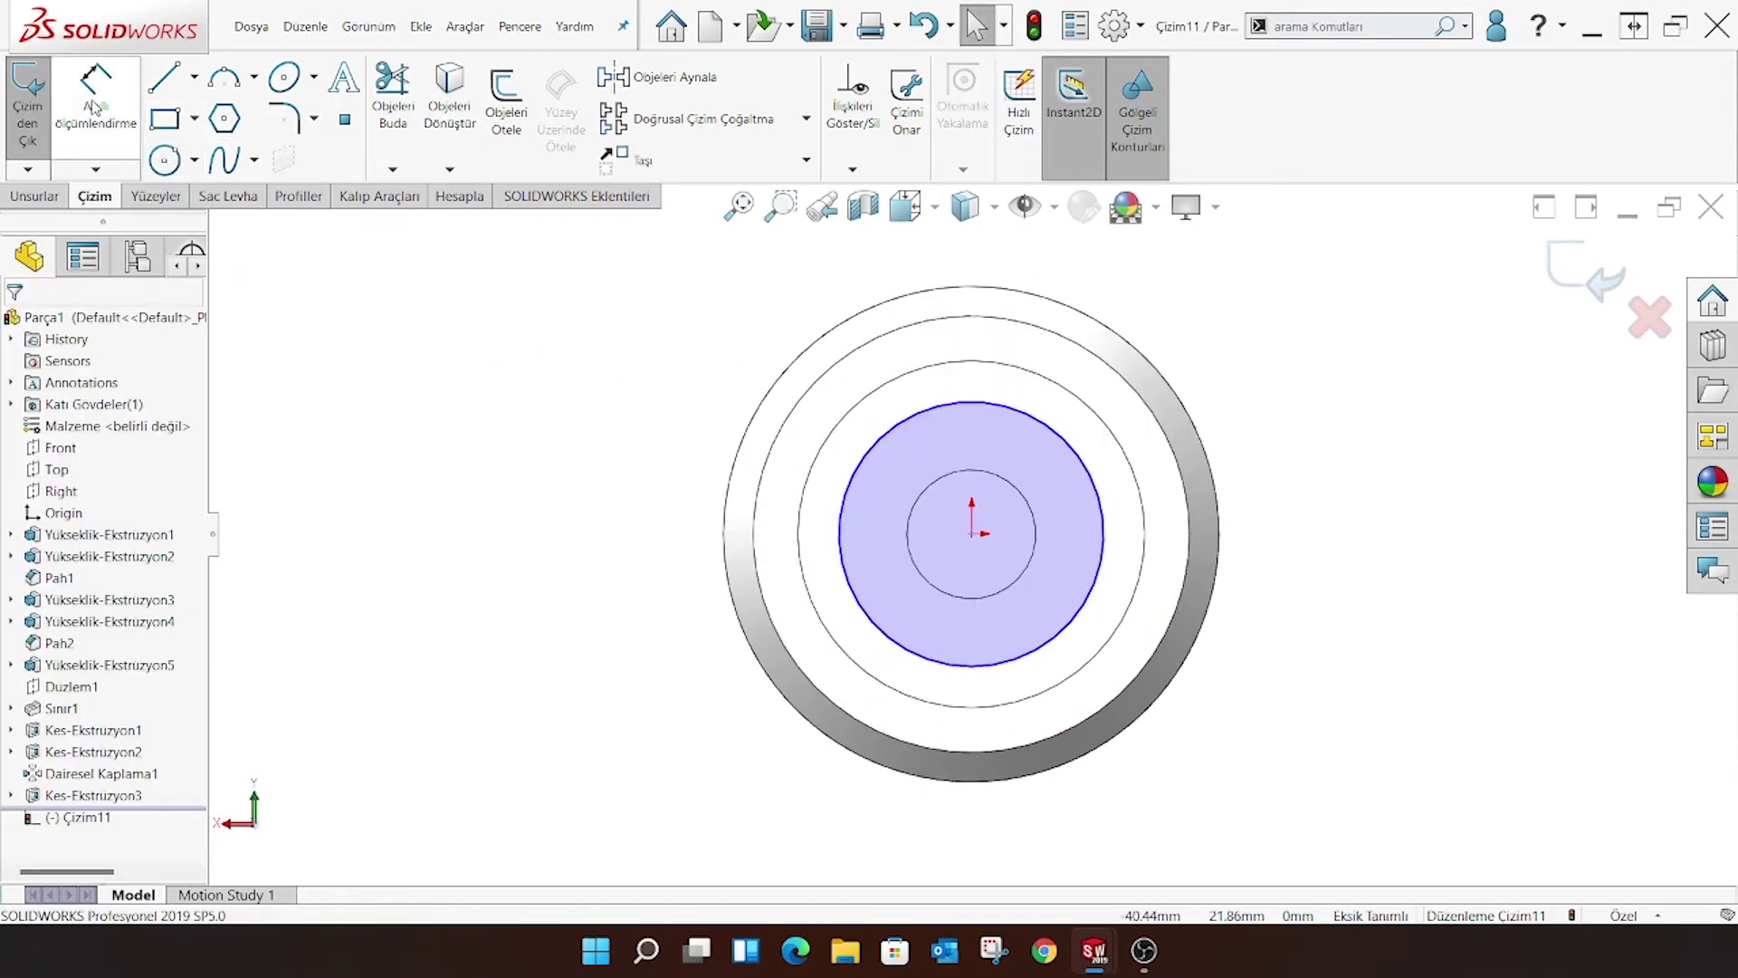
click(1010, 412)
click(1242, 370)
text(18,)
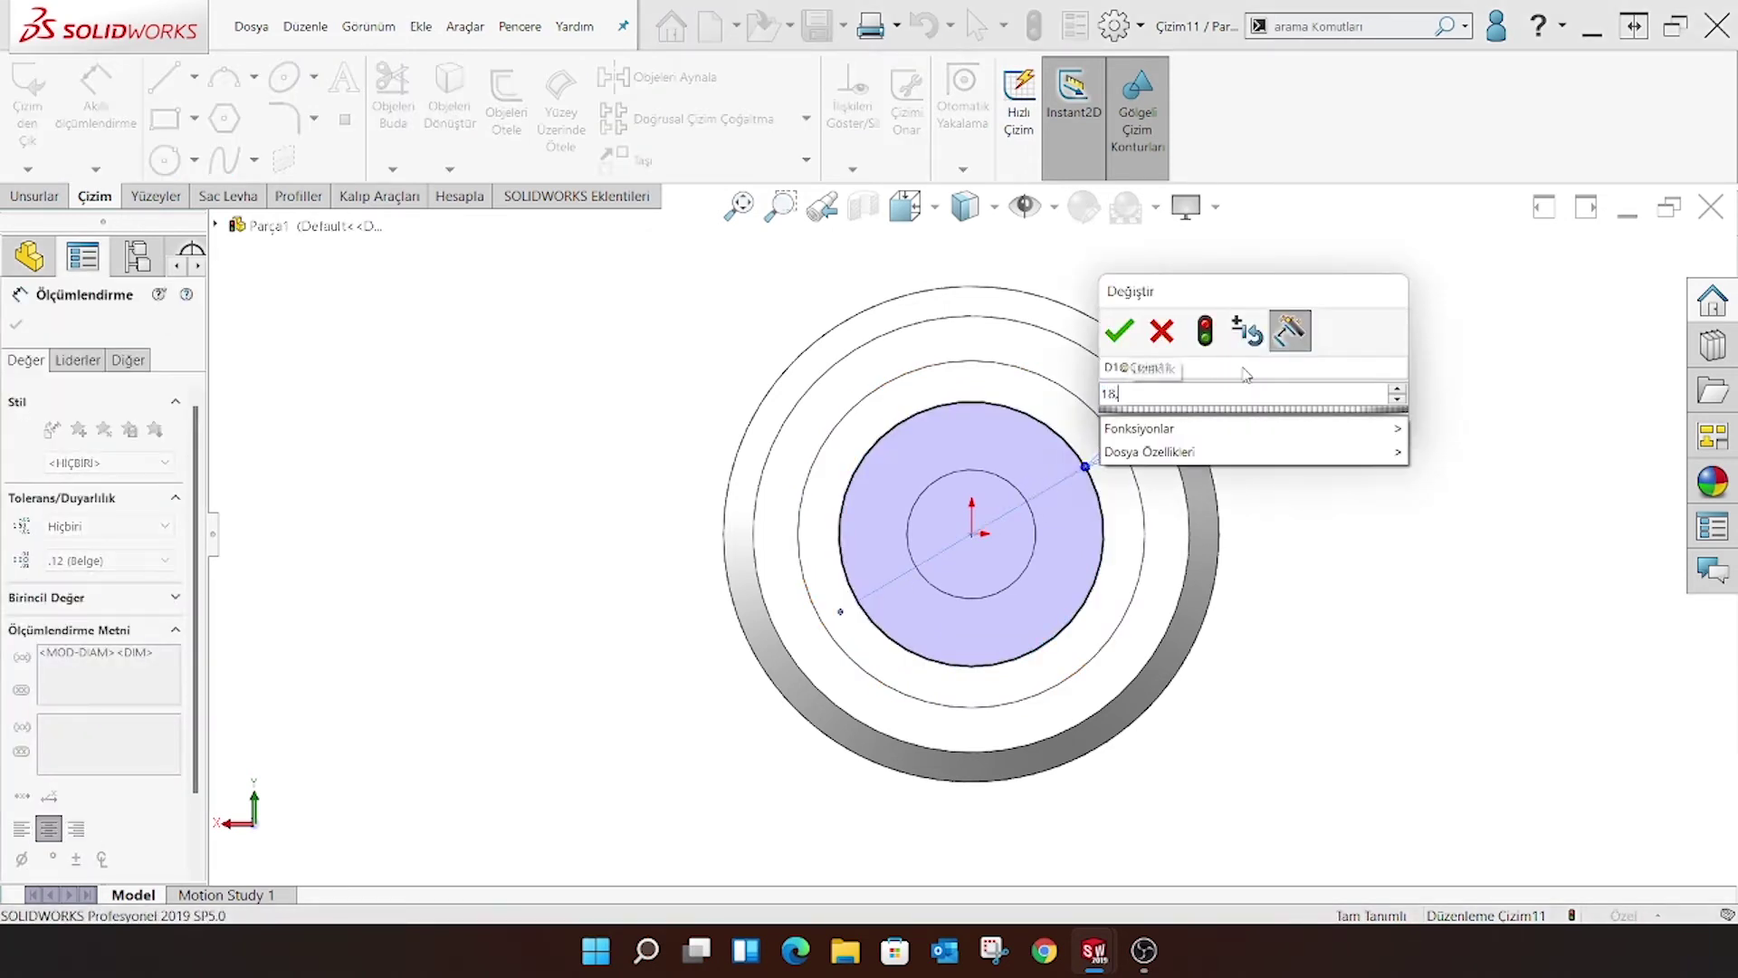
text(.34)
key(Return)
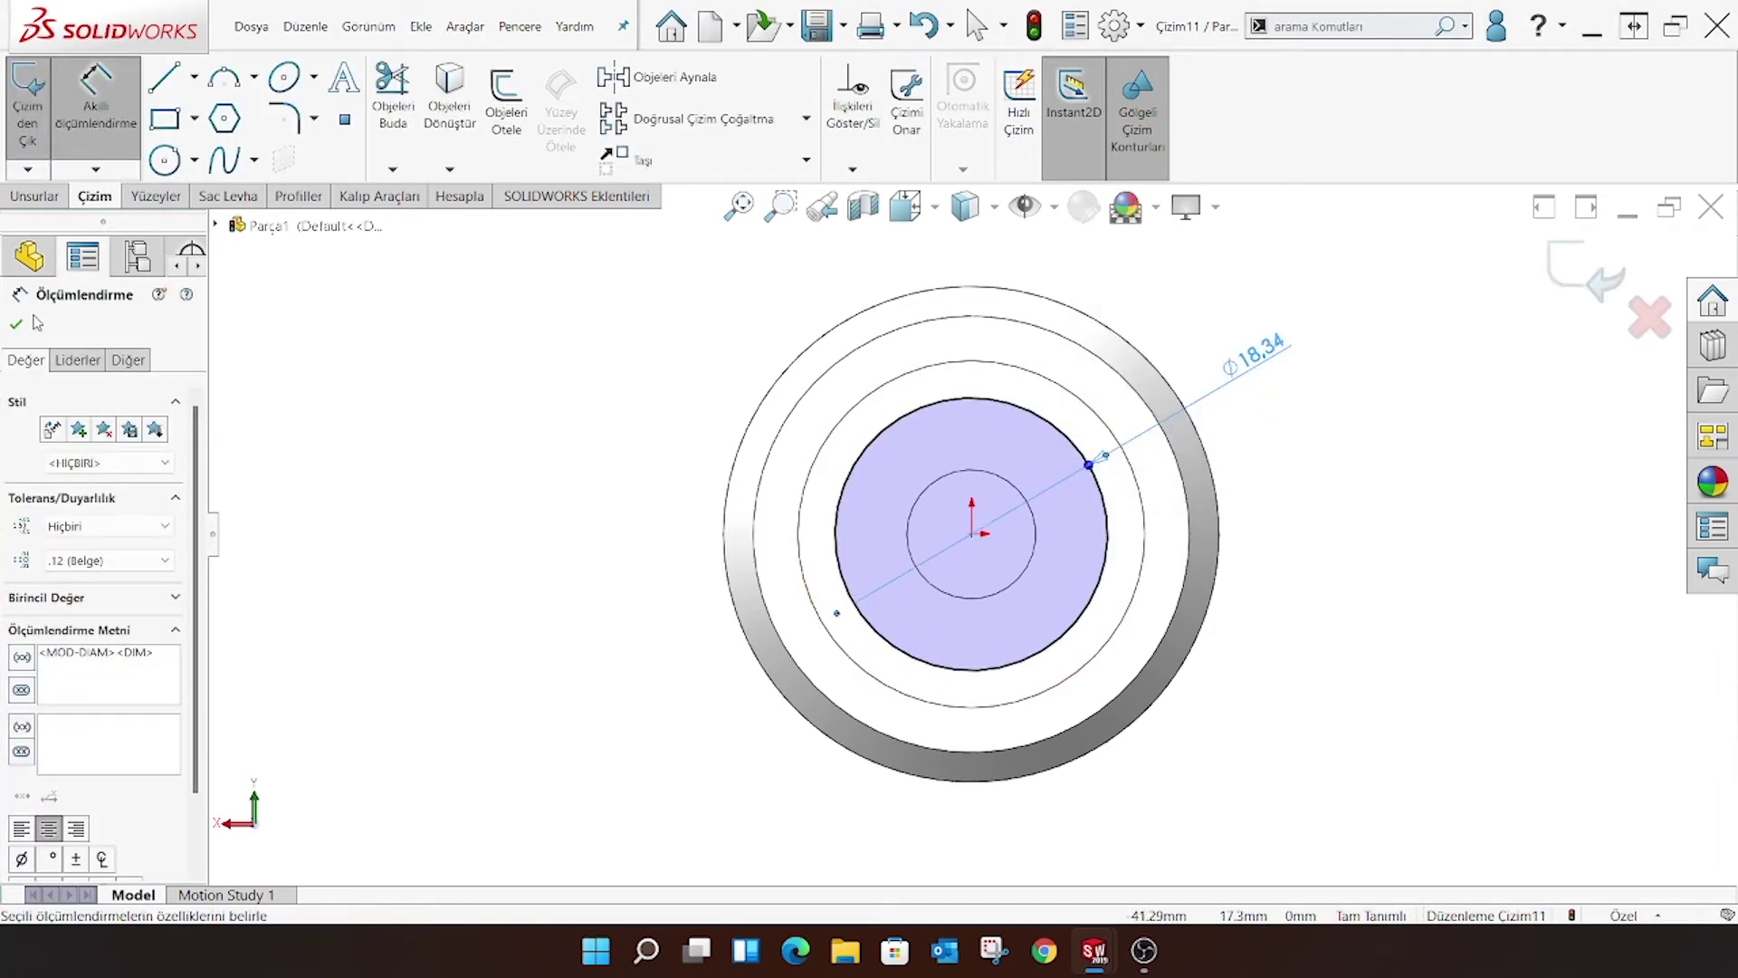
click(16, 325)
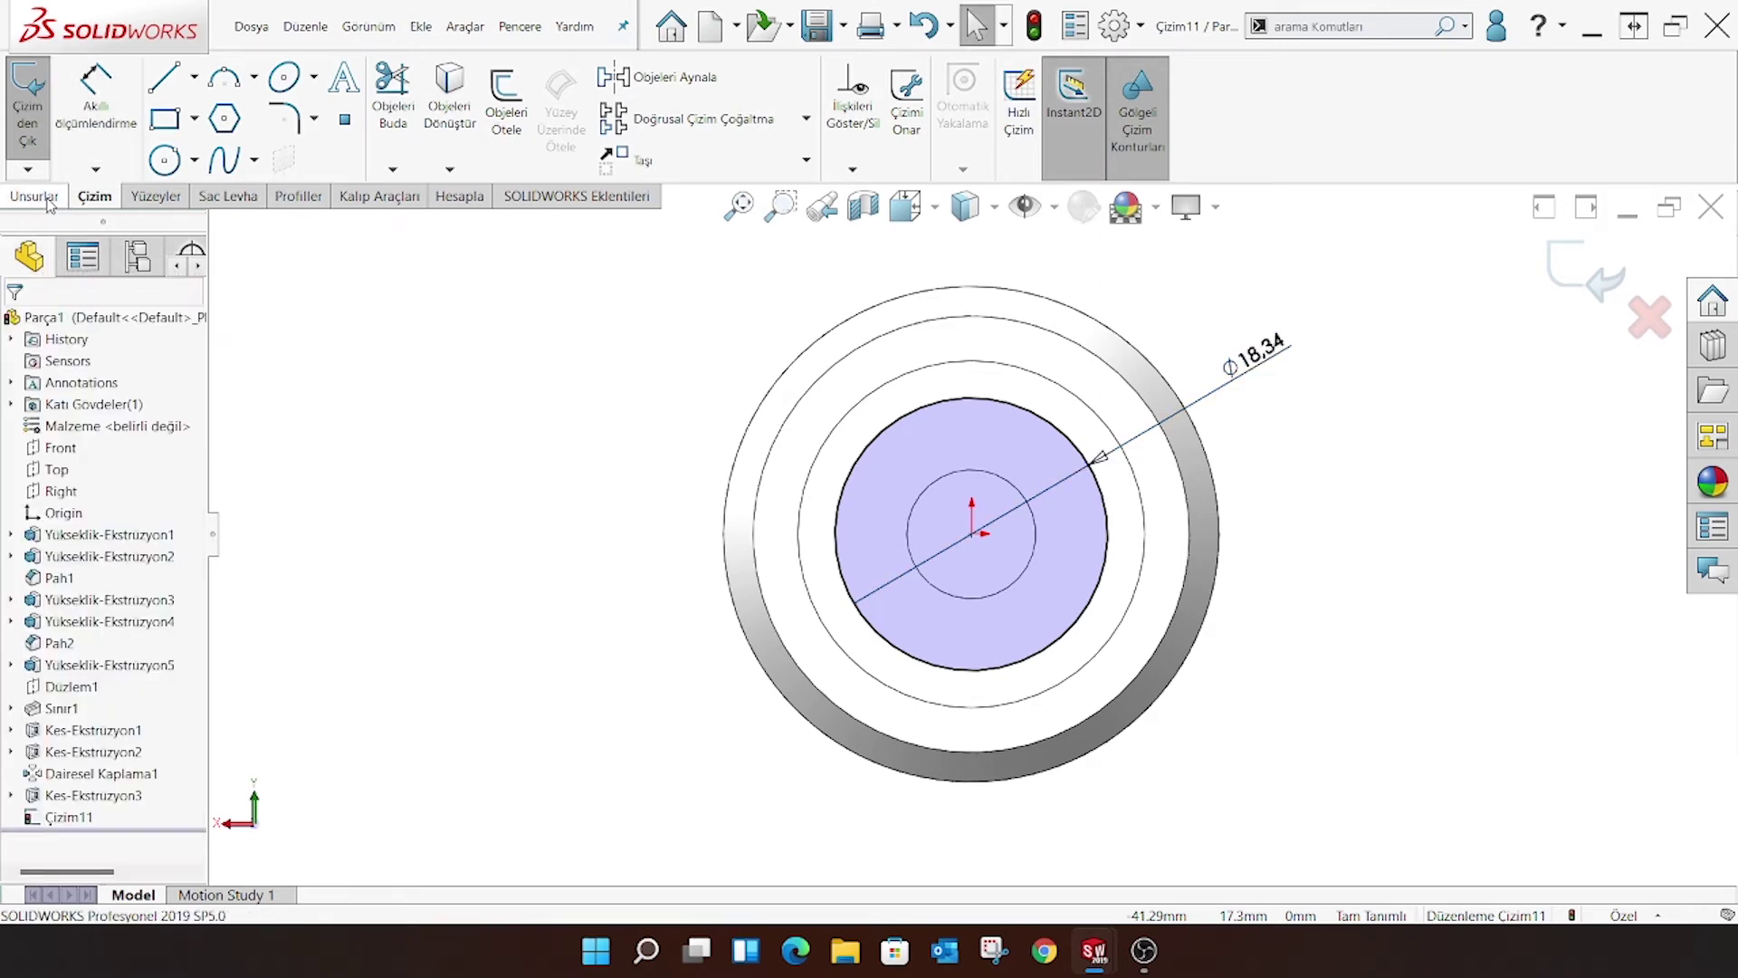
Extrude-cut the Ø18.34 circle blind 5.97 mm deep
click(35, 195)
click(383, 100)
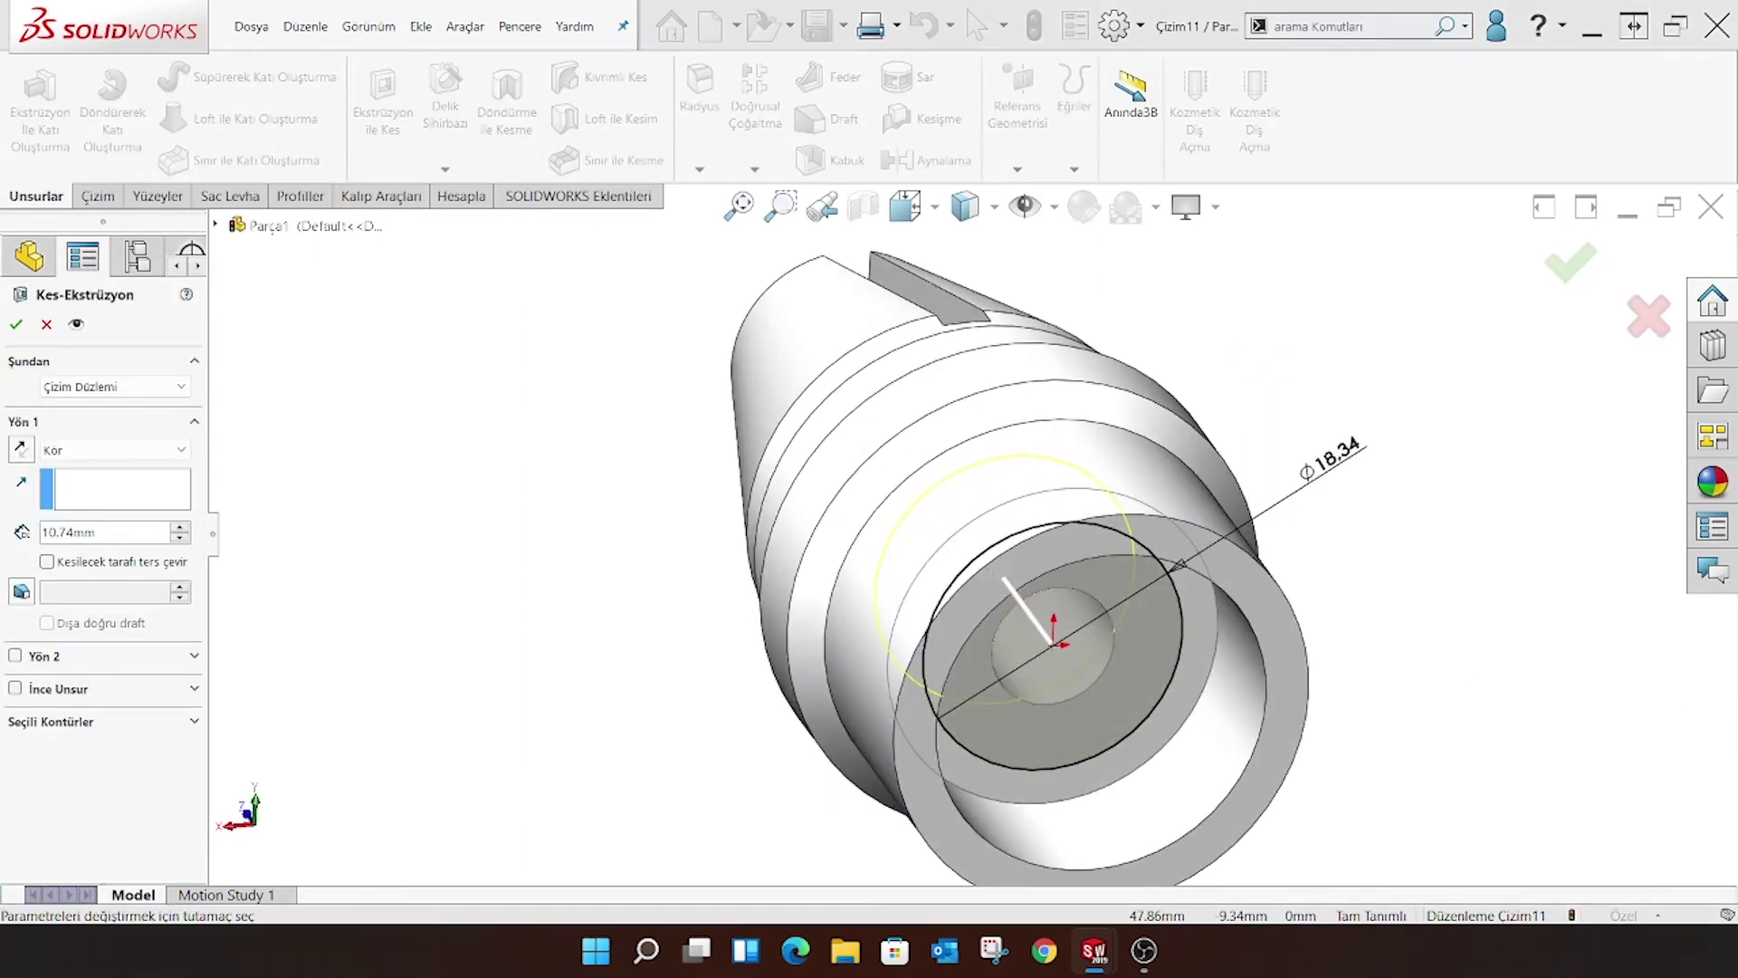
double_click(106, 534)
text(5,97)
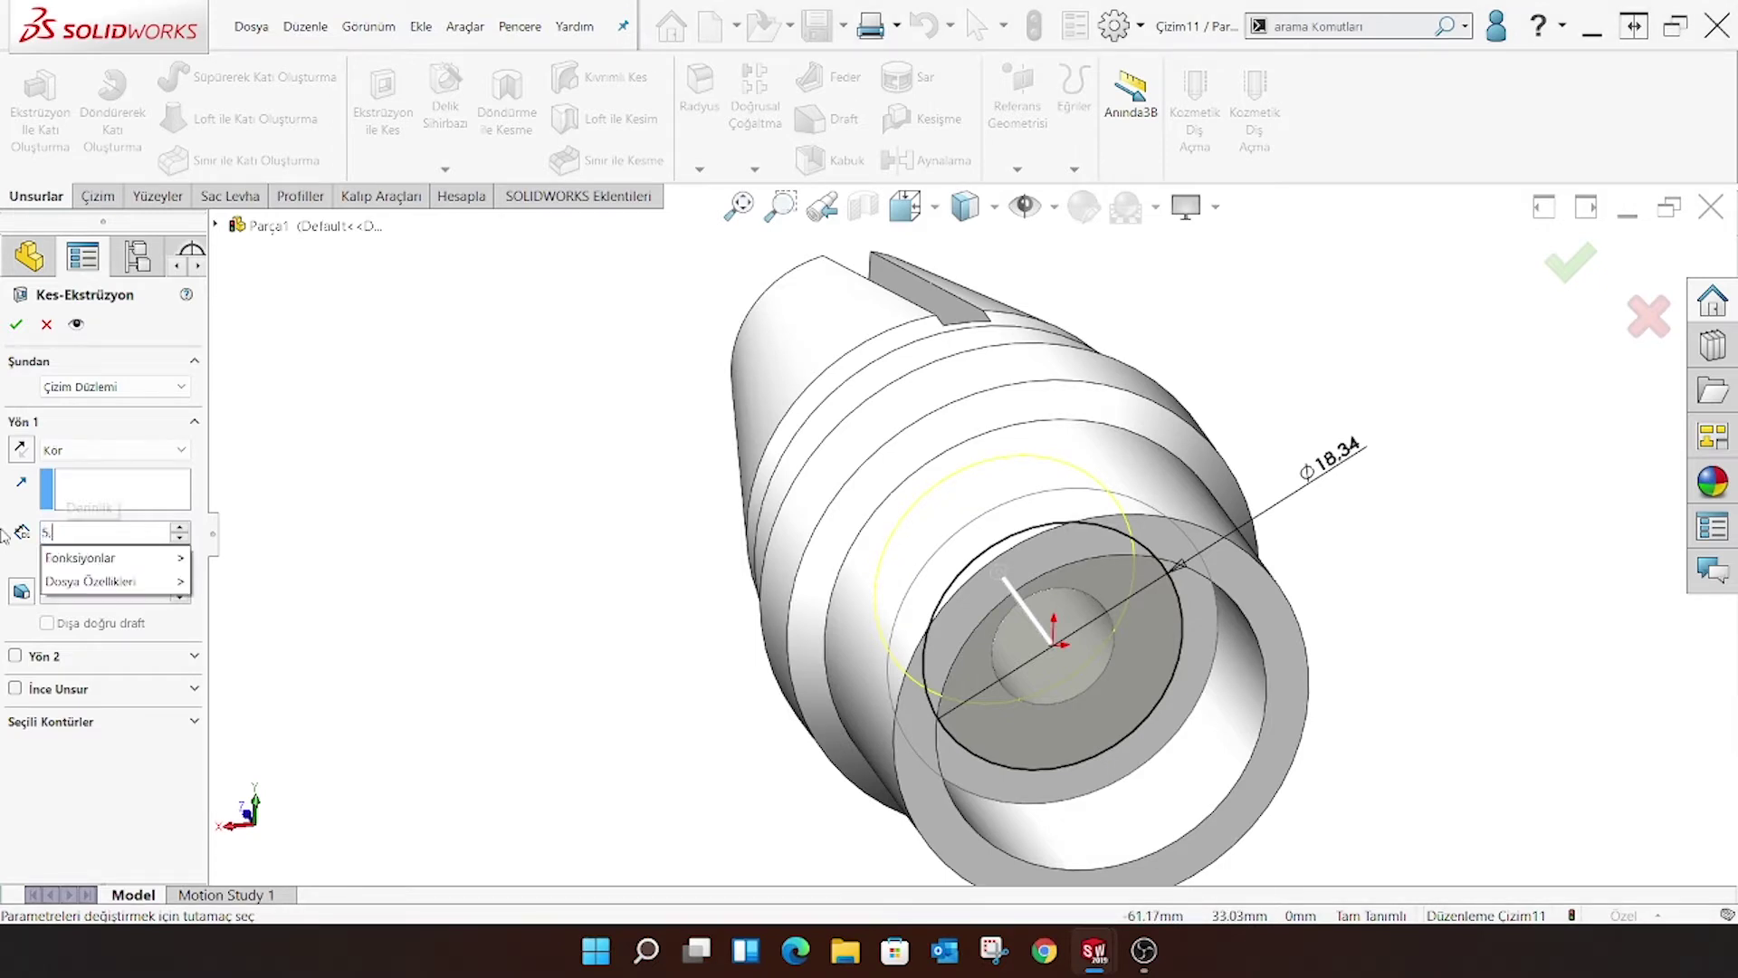
key(Return)
key(Return)
scroll(1023, 573, up, 2)
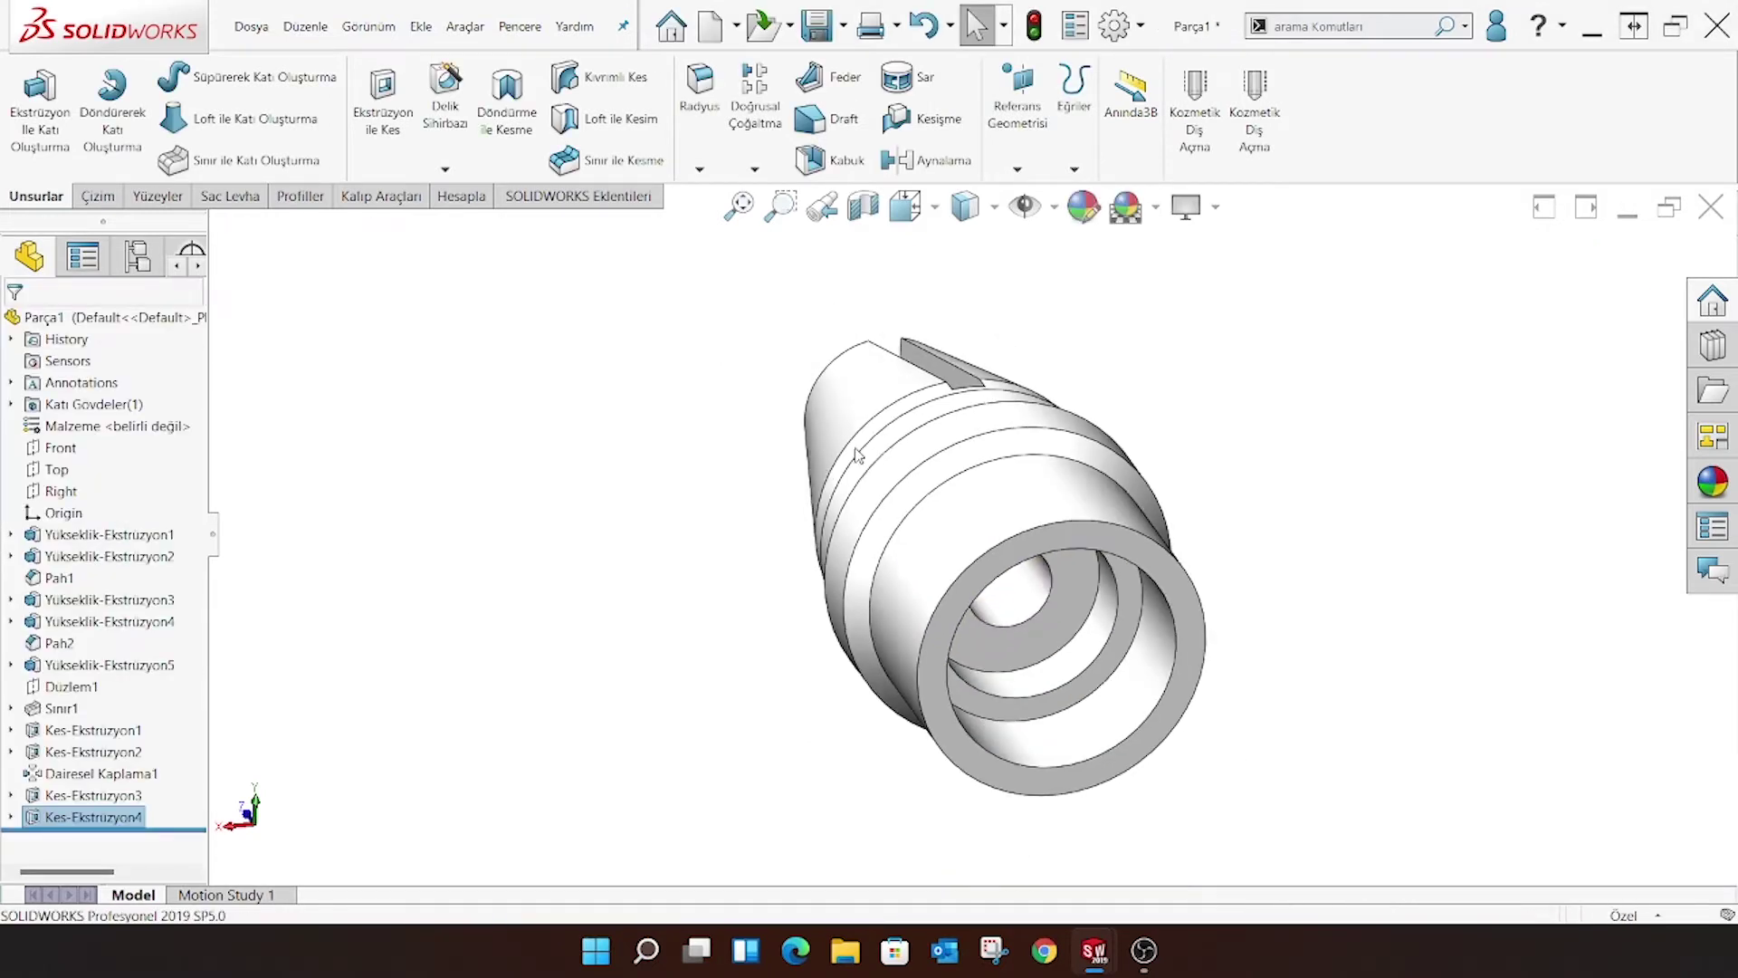
Sketch a centre circle at the origin on the inner end face, dimensioned to Ø19
middle_drag(1023, 572, 1128, 588)
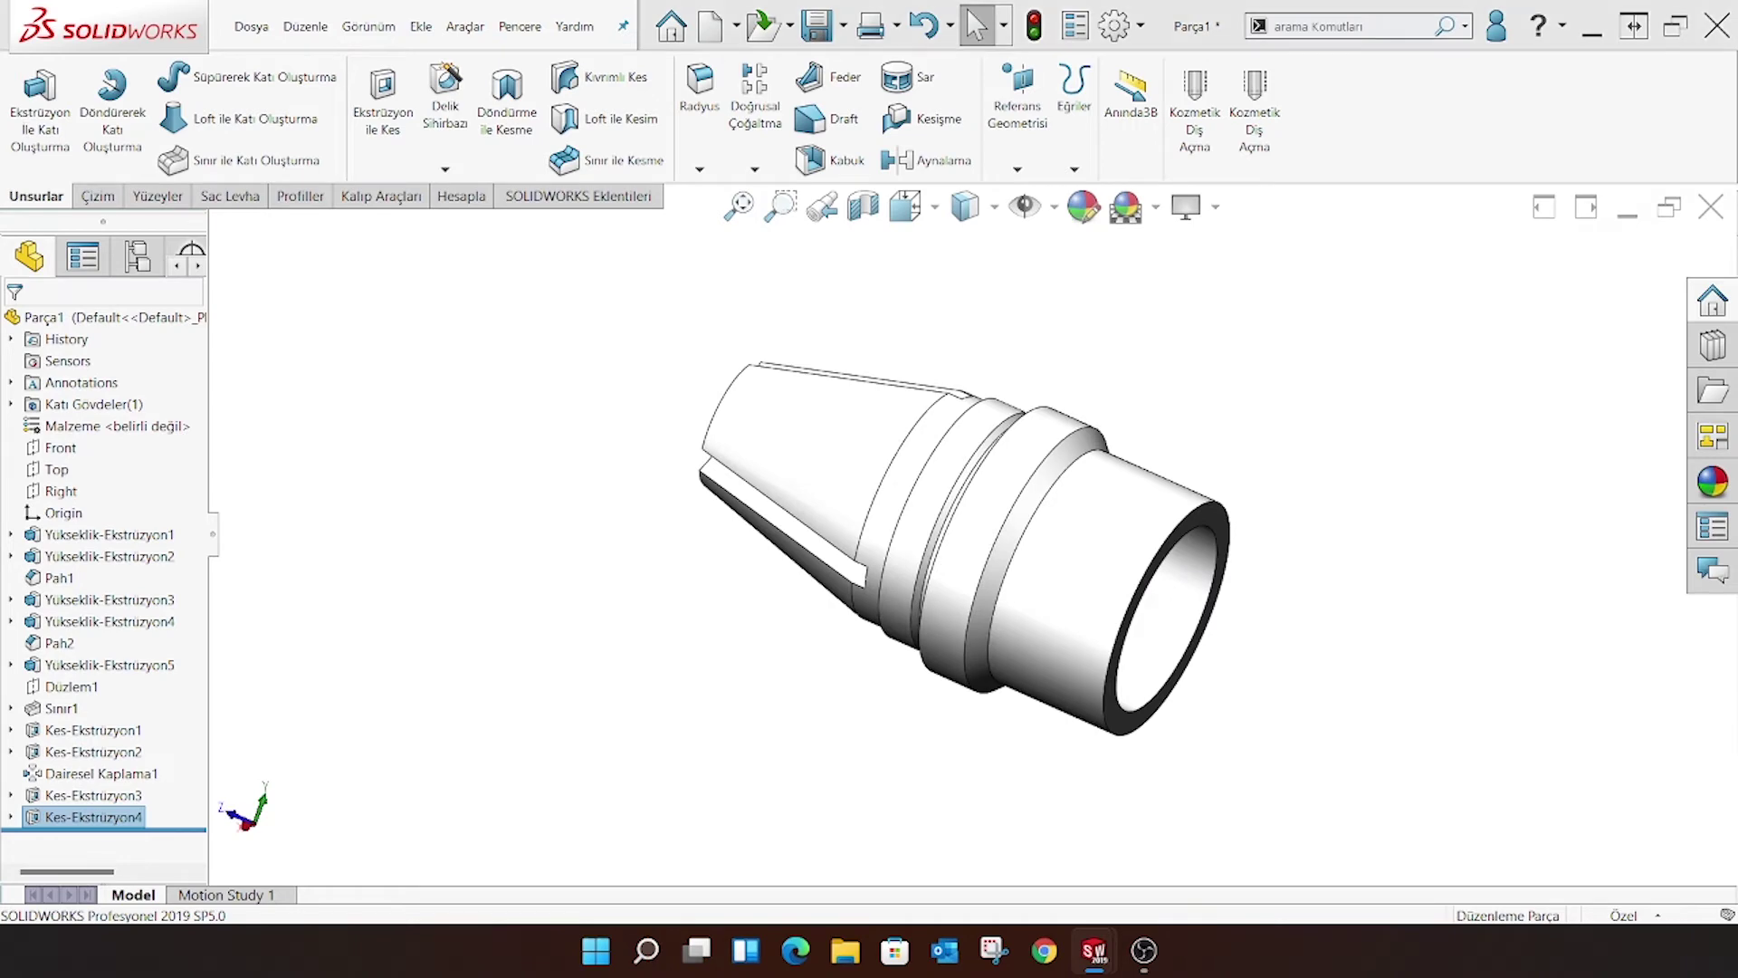
key(ctrl+2)
click(991, 484)
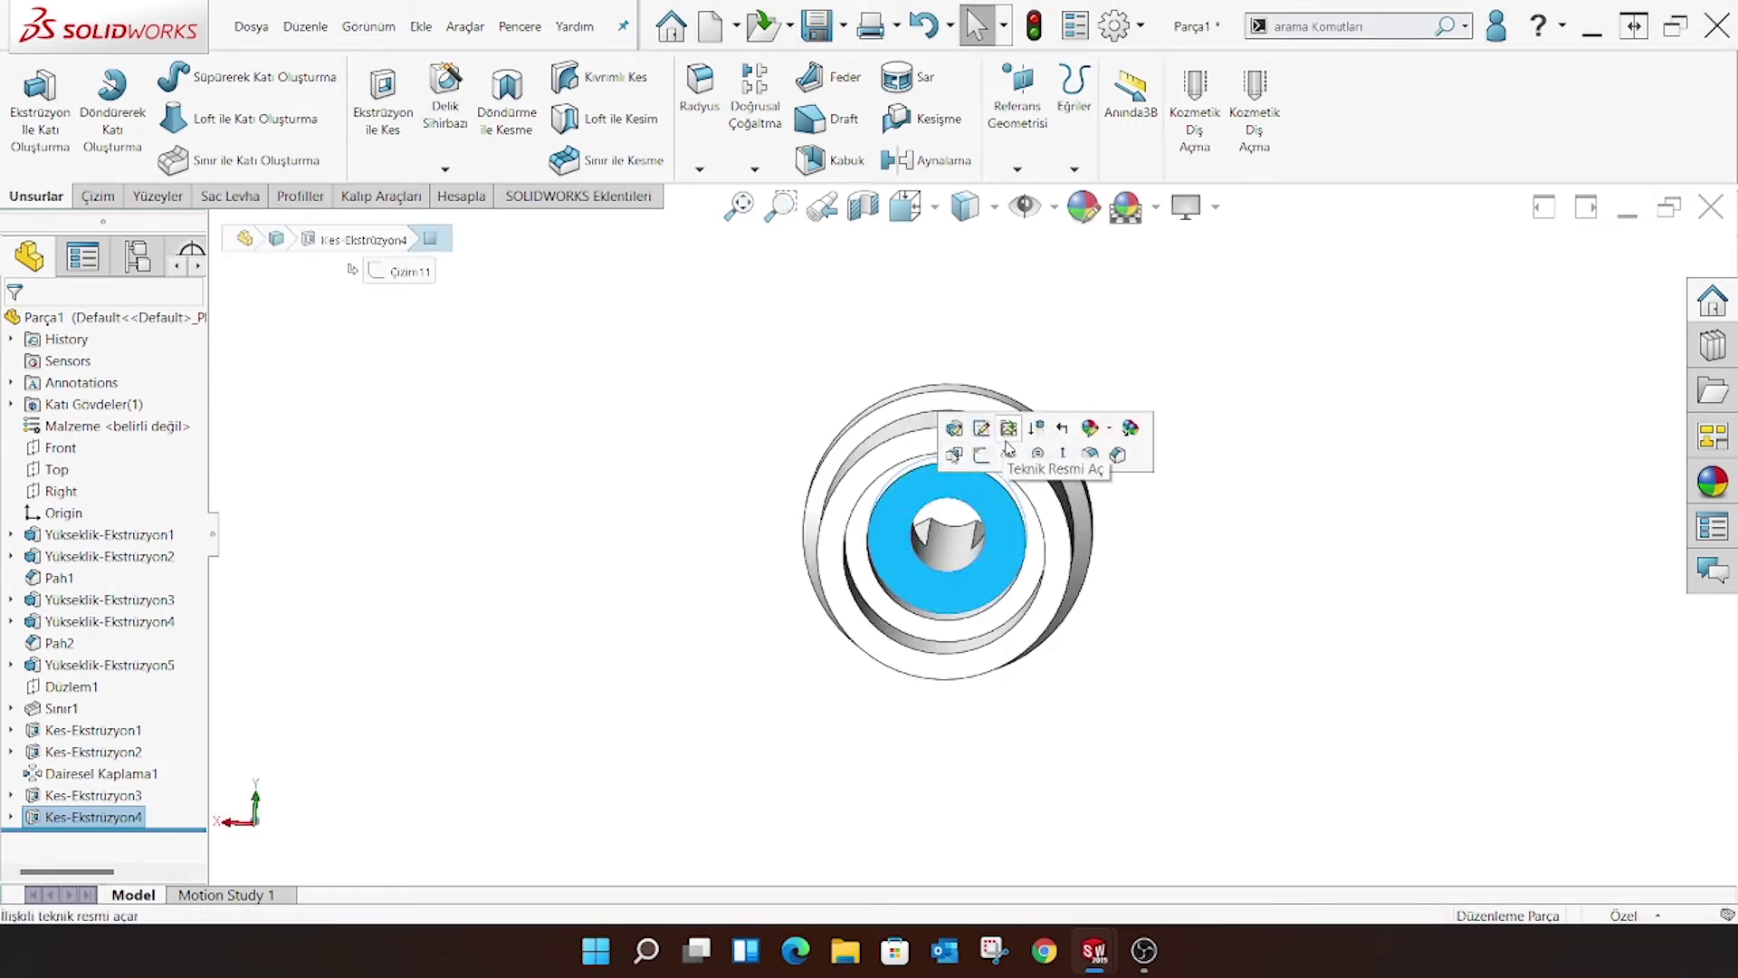
click(999, 456)
click(905, 206)
click(1083, 369)
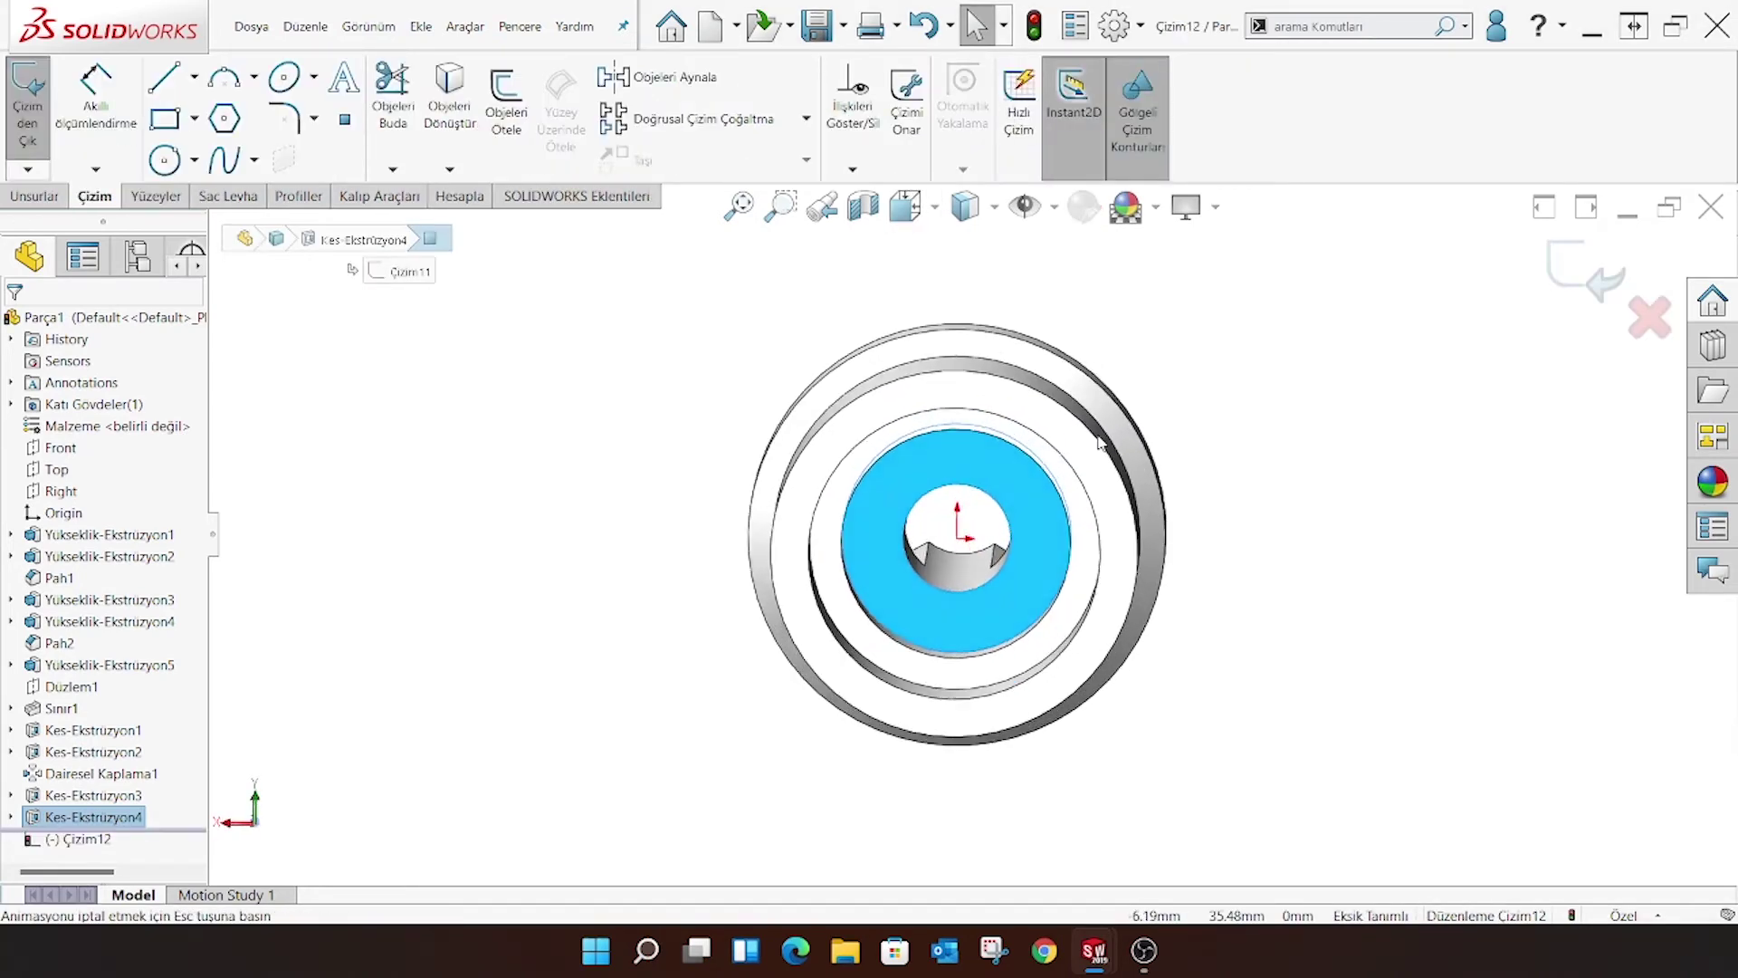
click(185, 160)
click(197, 193)
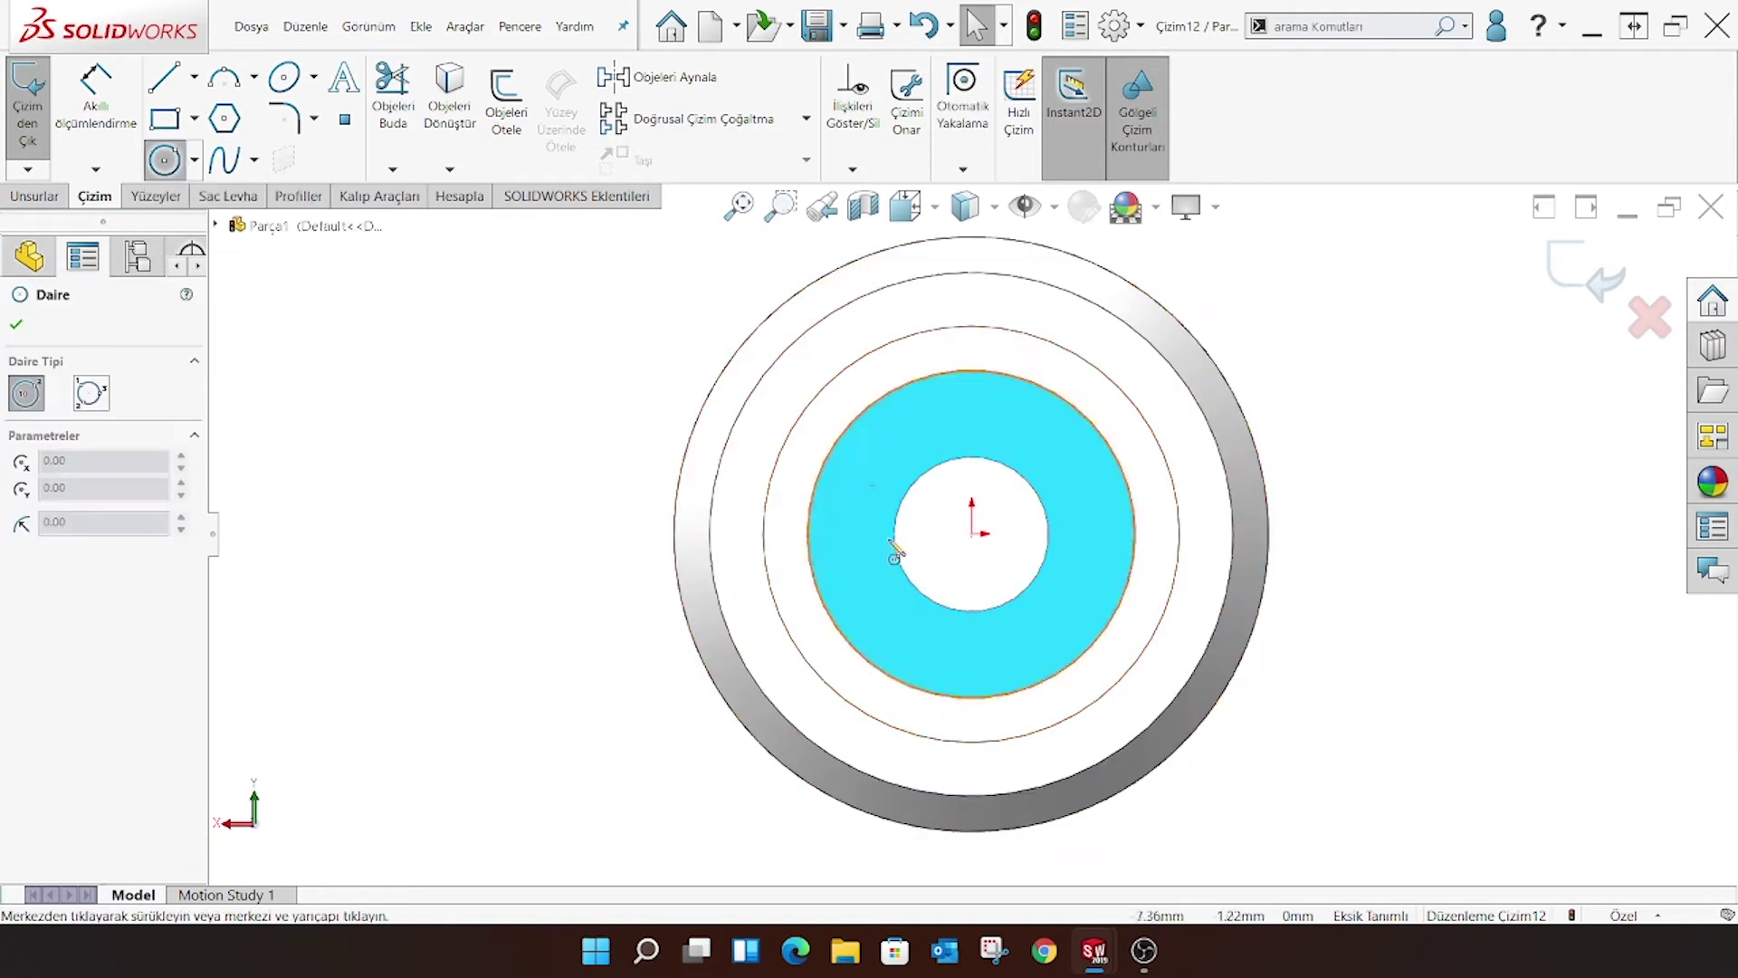
click(972, 532)
click(966, 409)
right_click(951, 333)
click(978, 362)
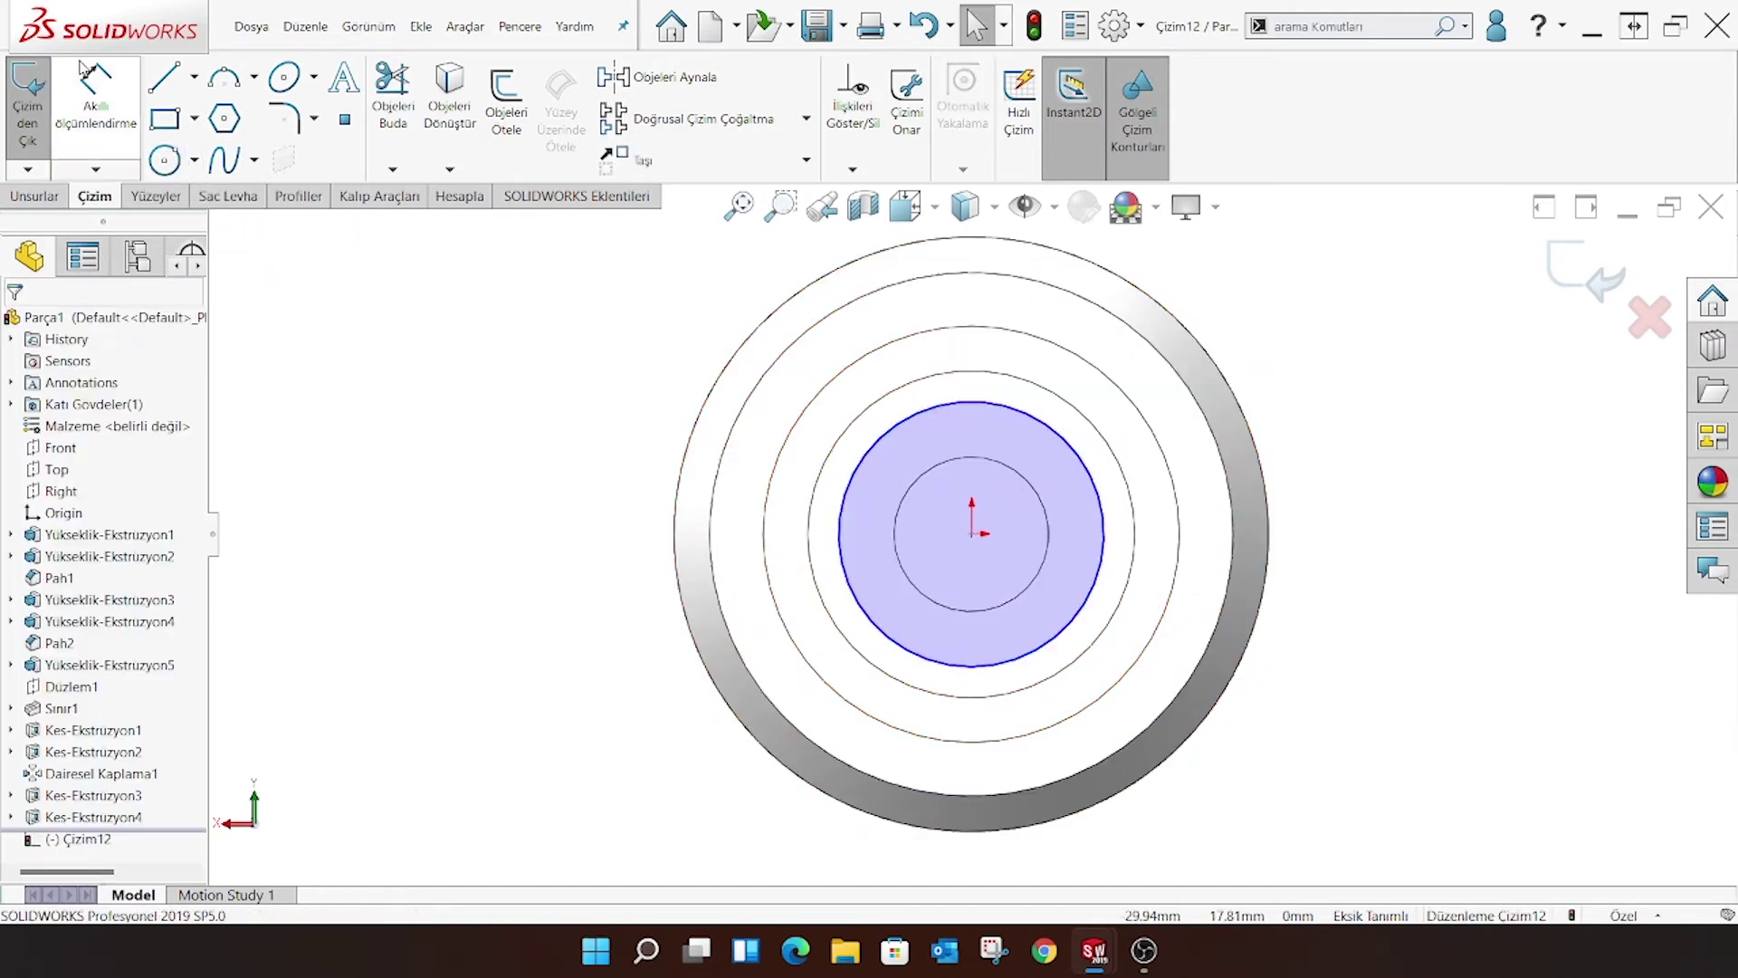
click(1030, 423)
click(1439, 355)
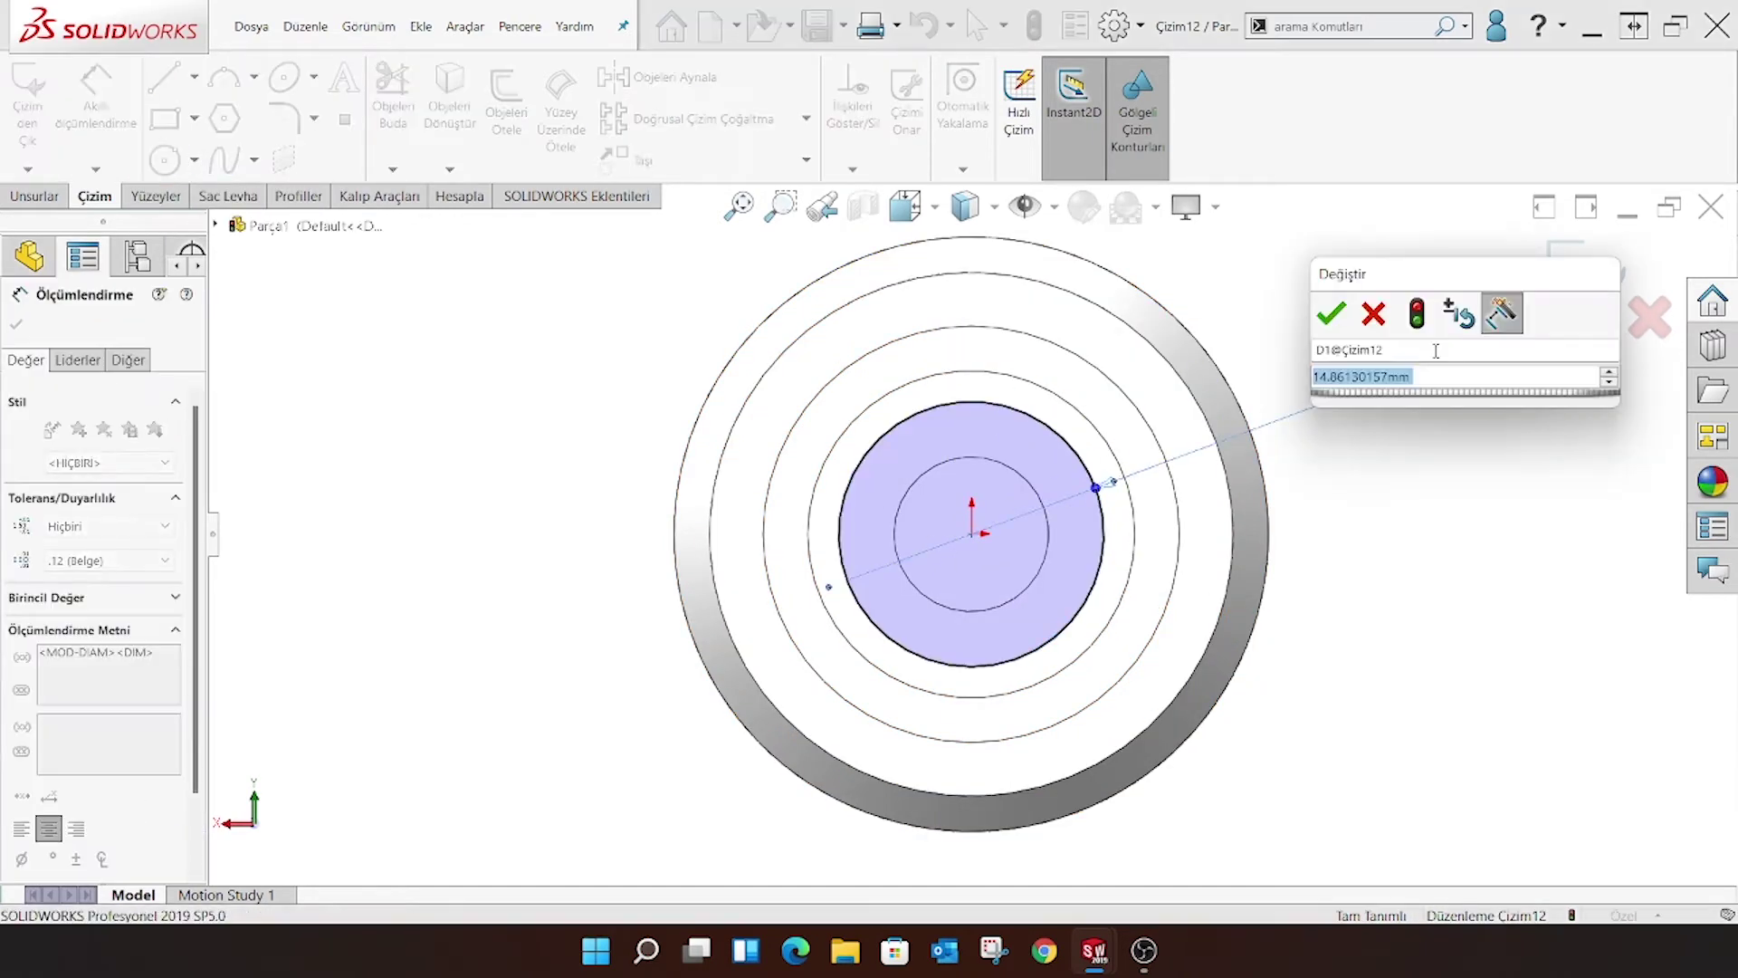
key(Return)
key(Return)
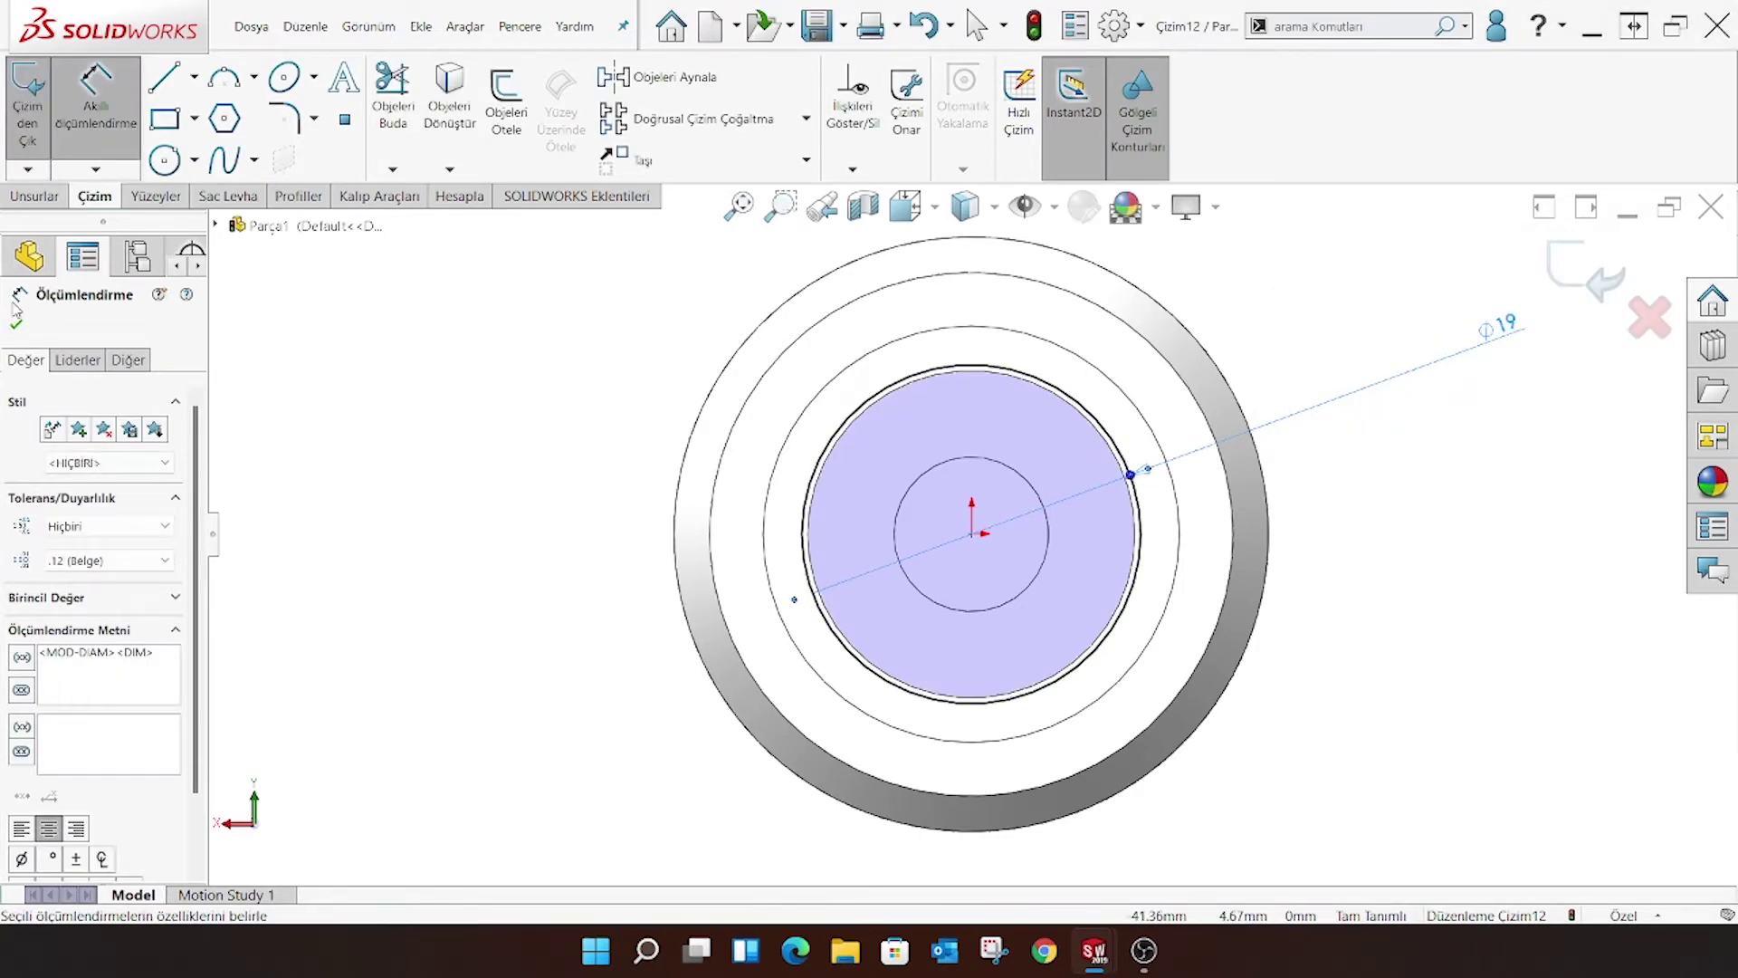
click(15, 322)
Extrude-cut the Ø19 circle blind 6.67 mm deep
click(34, 195)
click(383, 95)
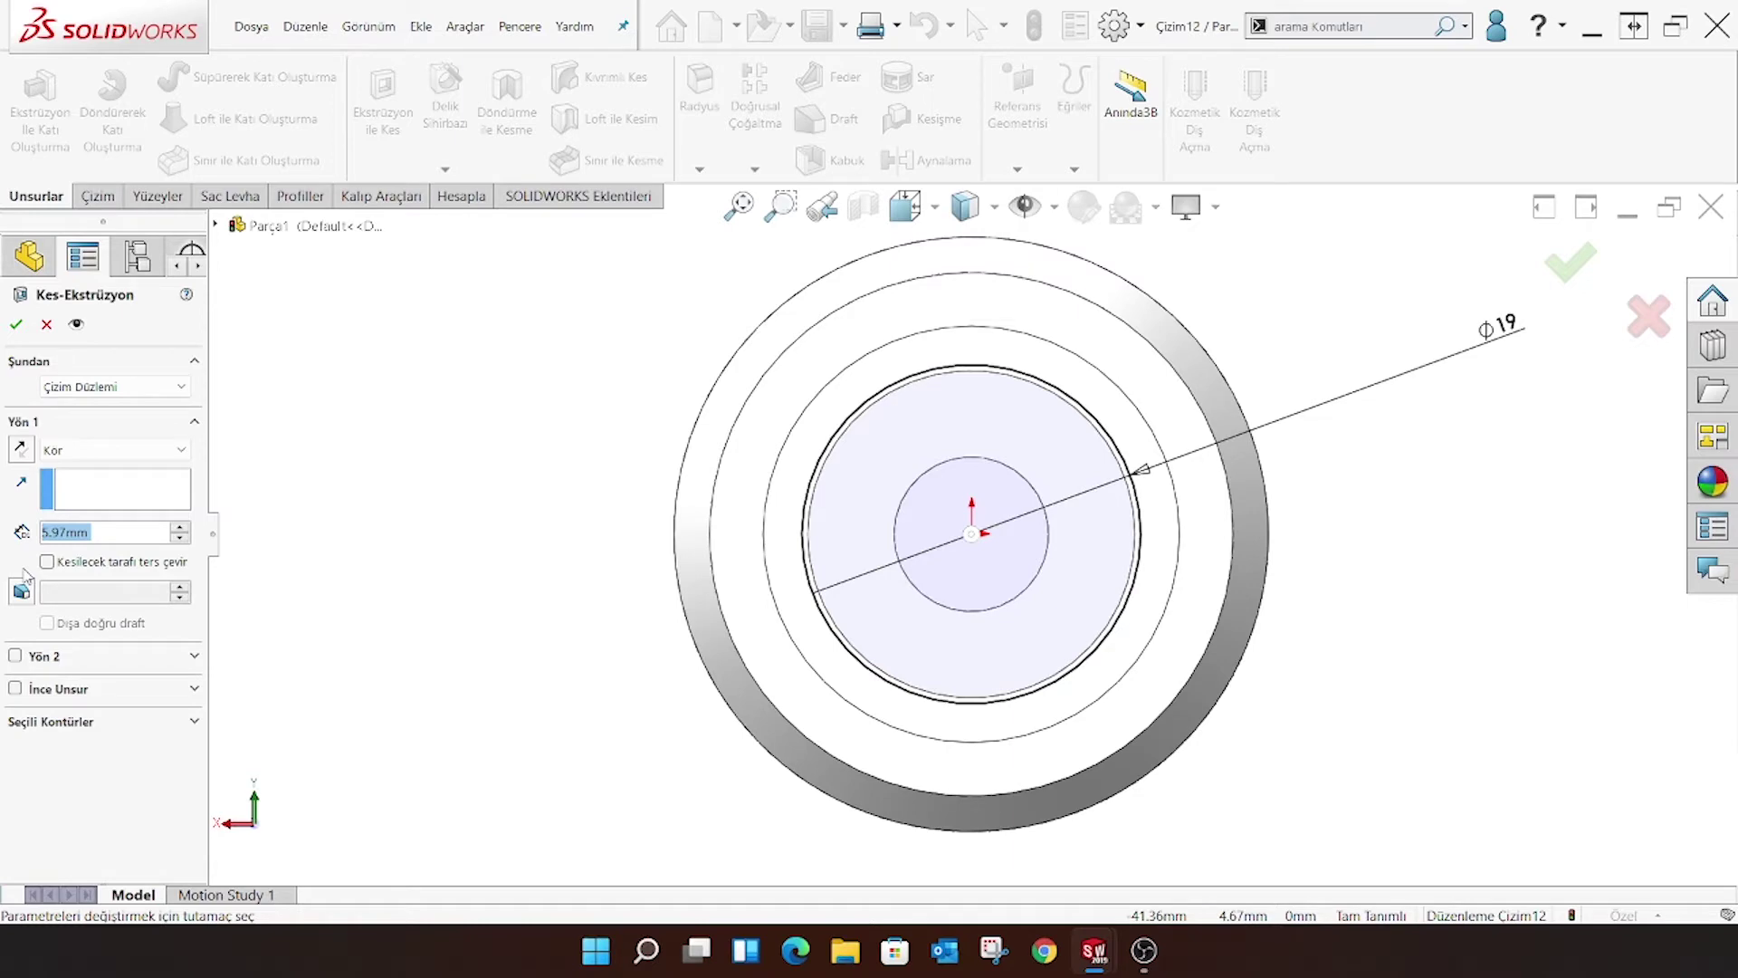
text(6.67)
key(Return)
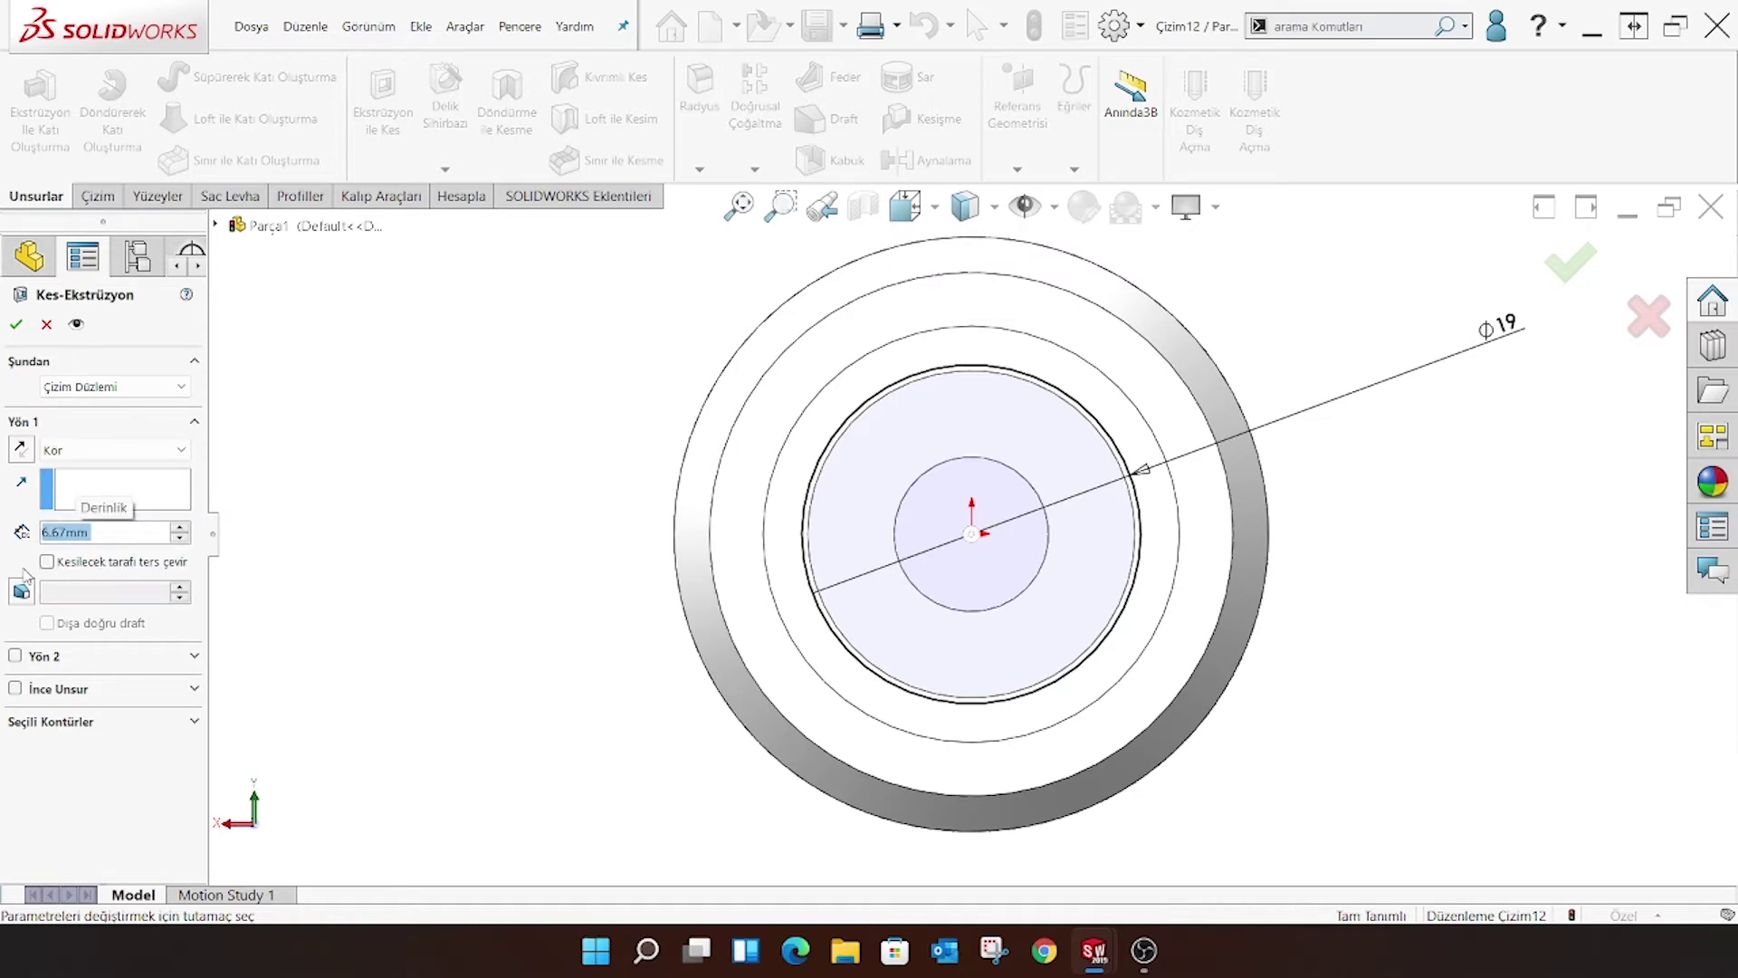
mouse_move(703, 458)
middle_down()
mouse_move(682, 429)
mouse_move(388, 426)
mouse_move(660, 458)
middle_up()
key(Escape)
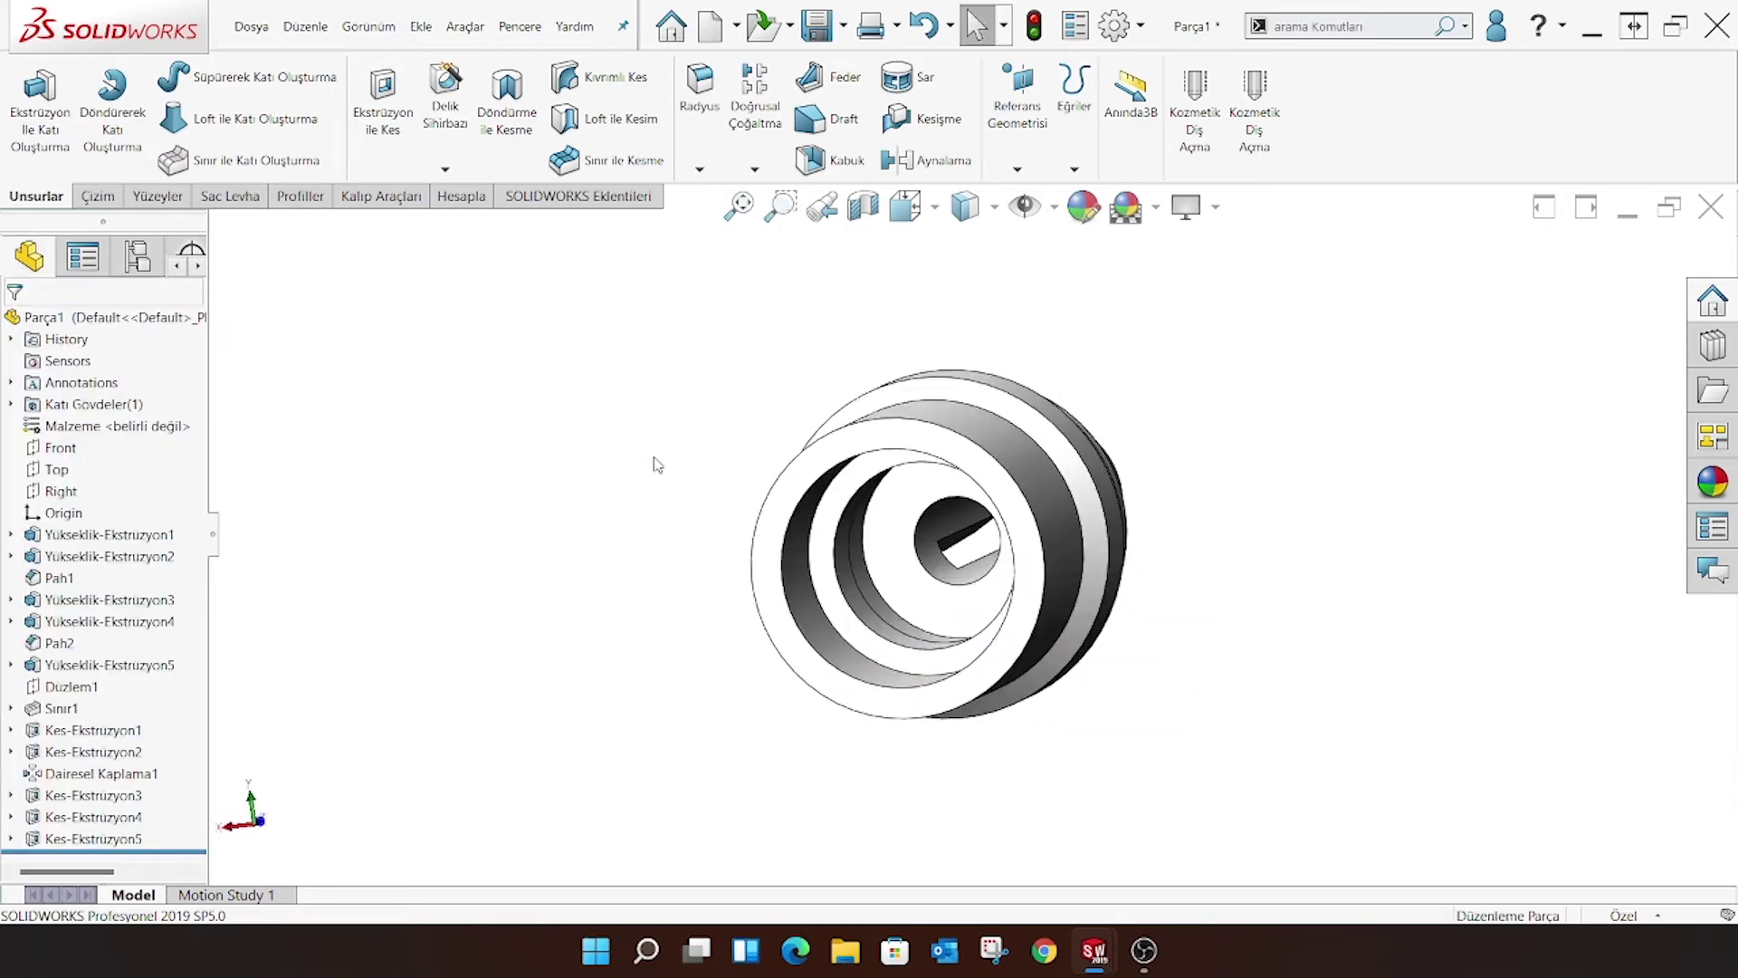
Sketch a circle at the origin on the new counterbore floor, dimensioned to Ø18.34
click(910, 526)
click(1001, 465)
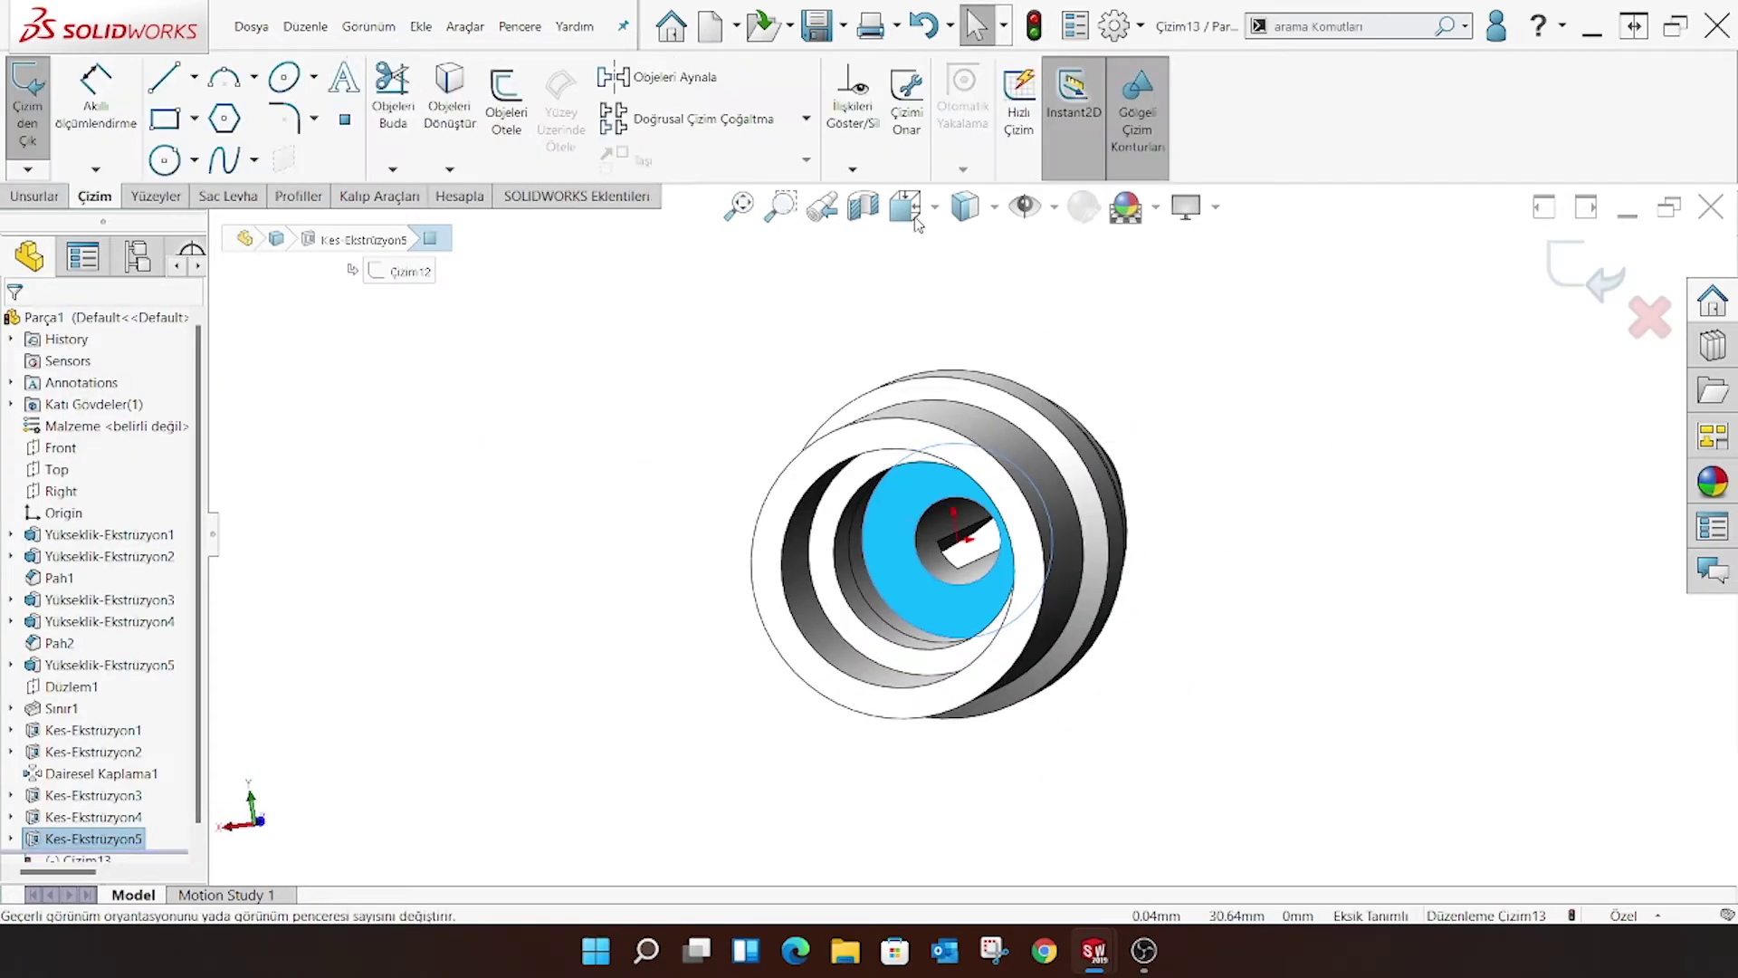
click(965, 206)
click(1064, 398)
click(149, 168)
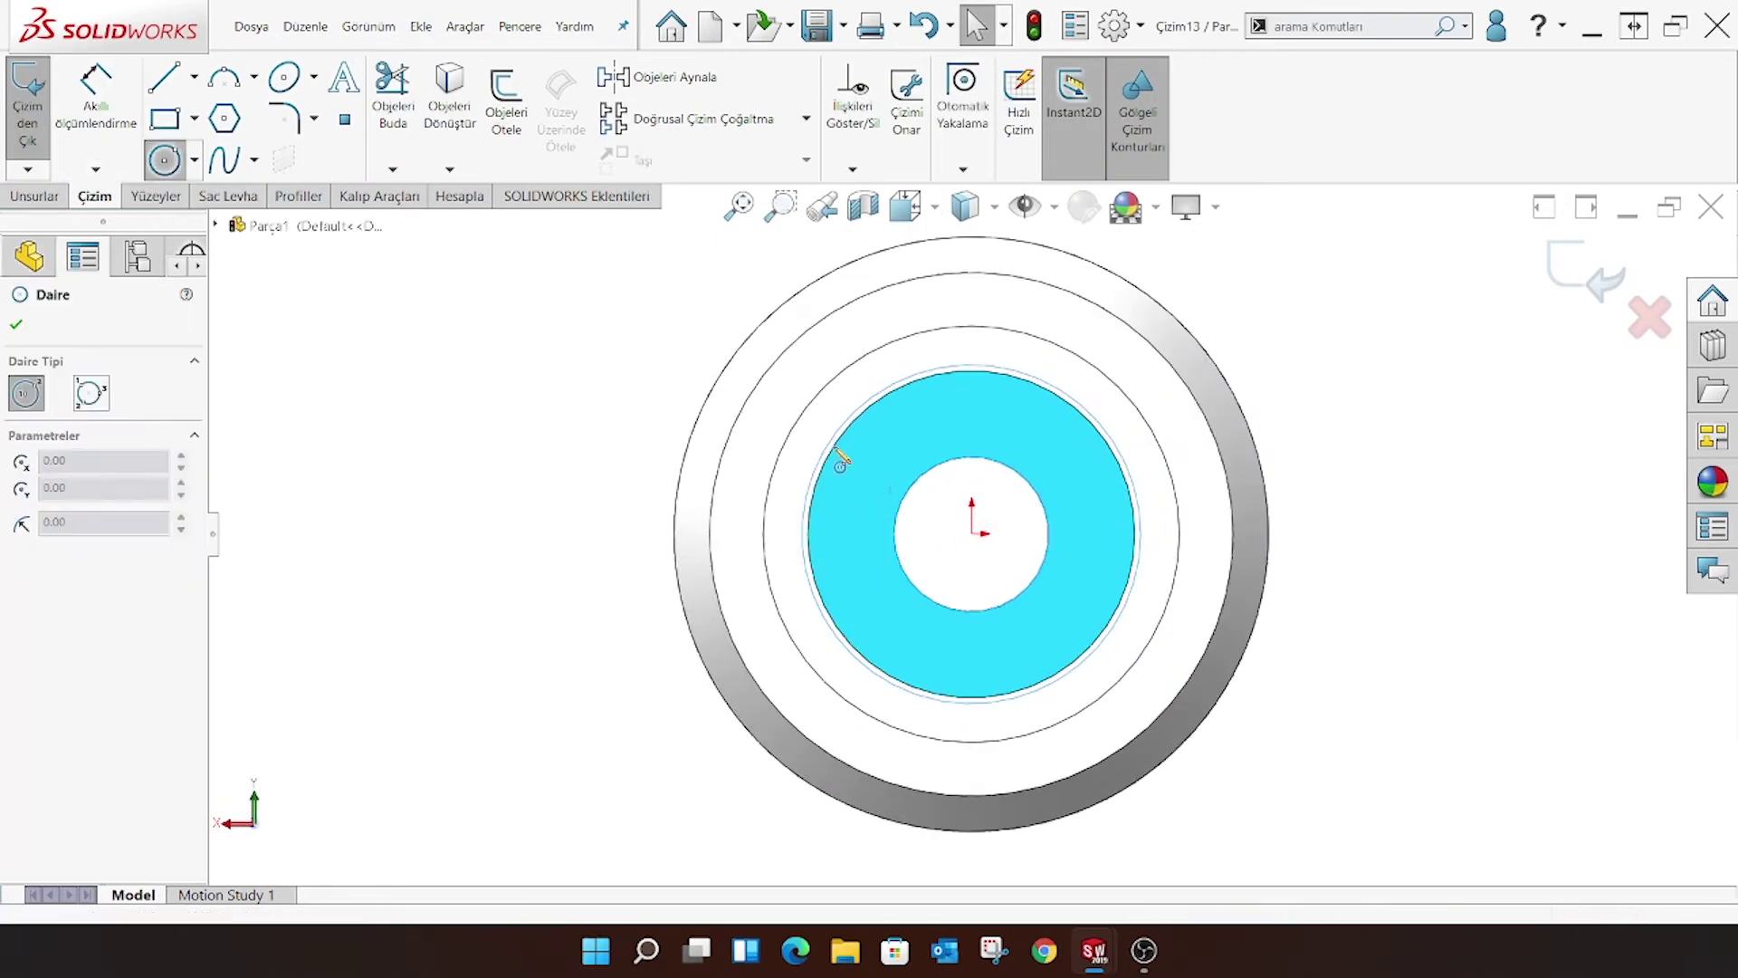
click(972, 534)
click(888, 432)
right_click(740, 391)
click(741, 395)
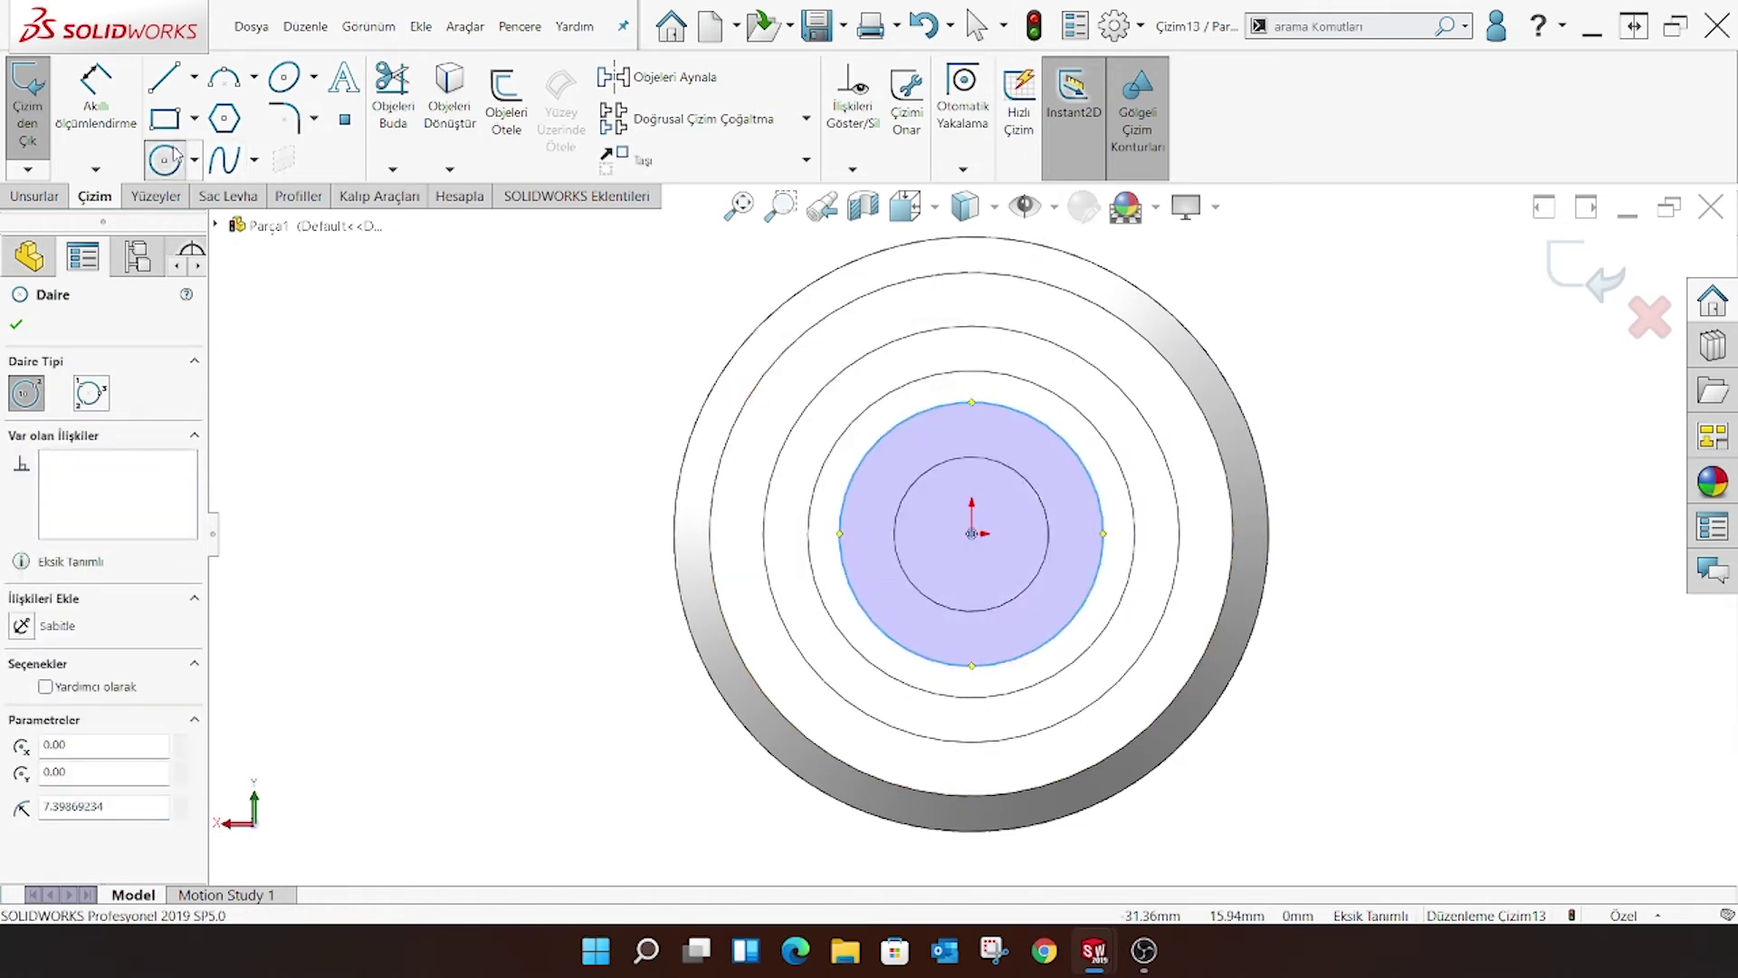
right_drag(1083, 507, 1083, 438)
click(1058, 428)
click(1272, 360)
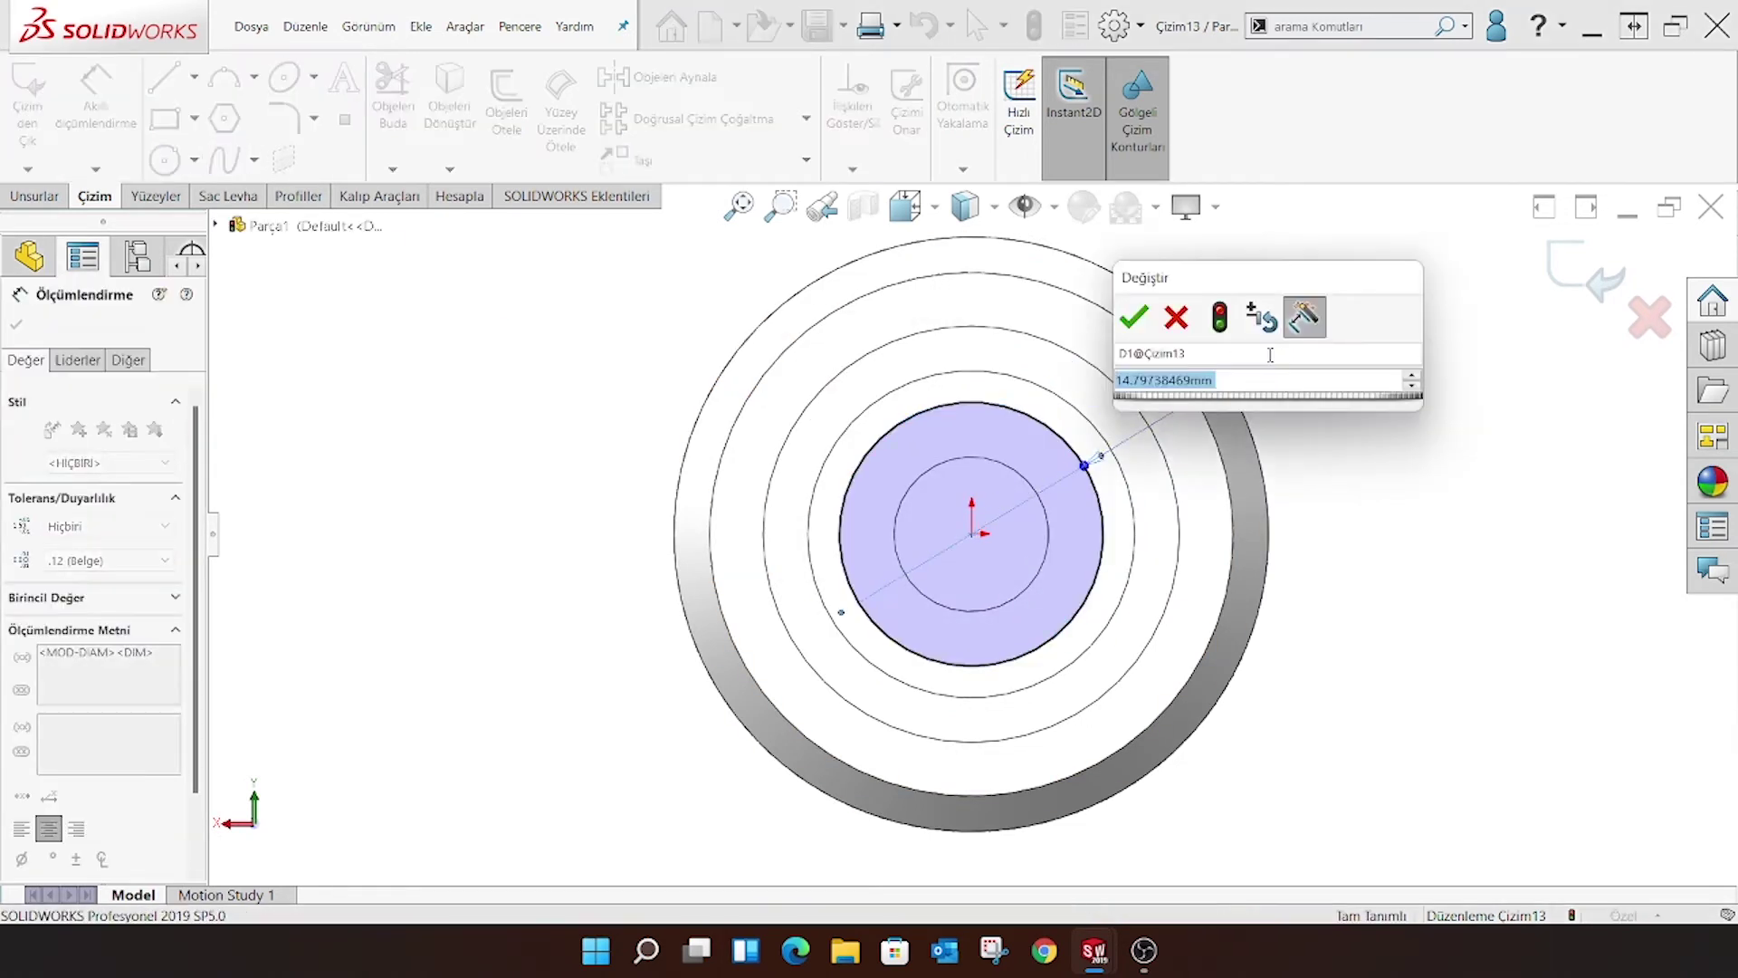
text(18.34)
key(Return)
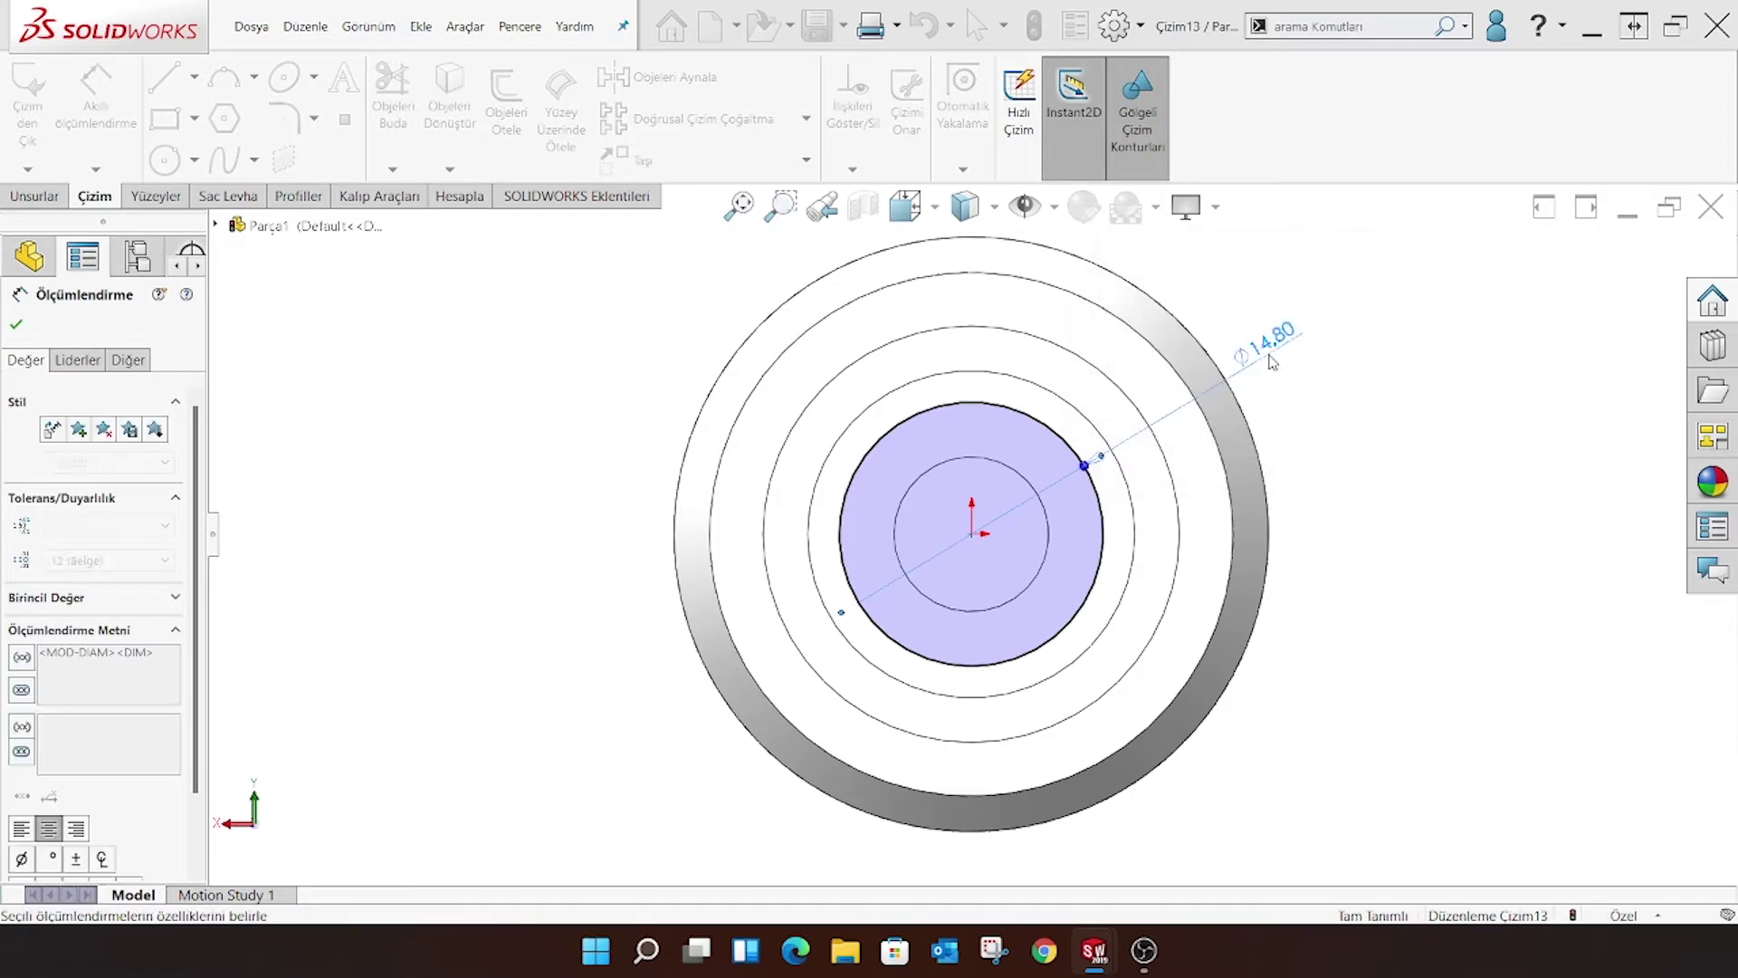
right_click(527, 347)
click(579, 408)
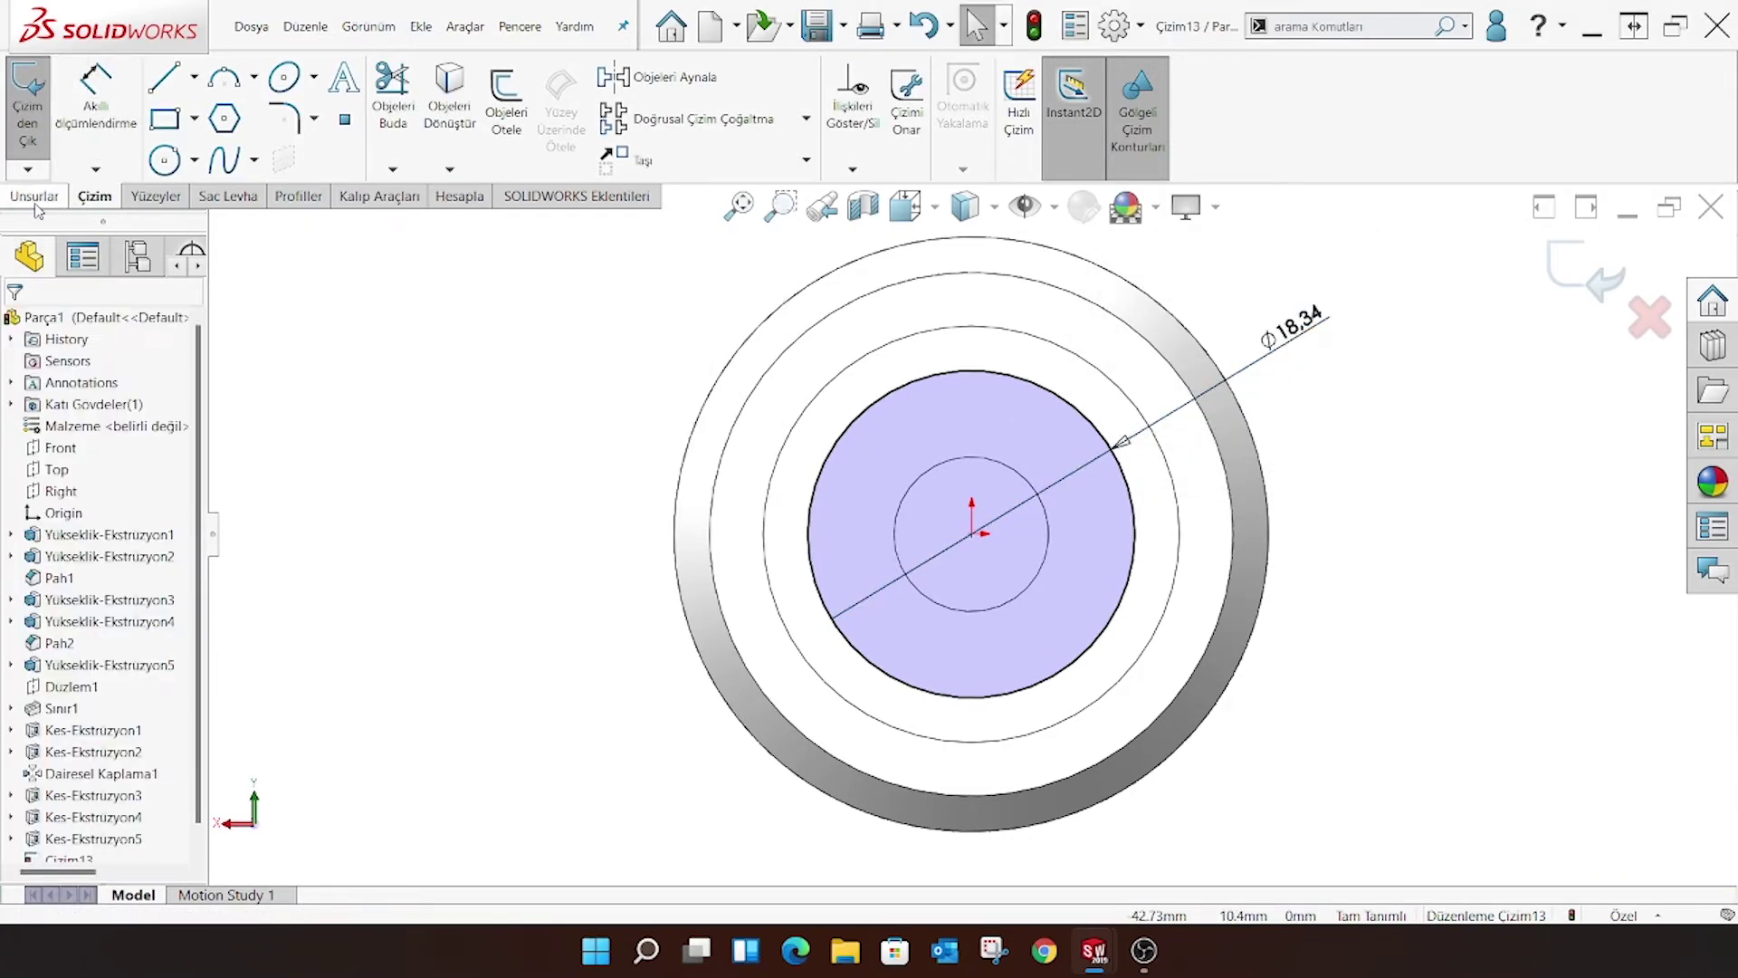
Extrude-cut the Ø18.34 circle blind 5.97 mm deep
key(ctrl+7)
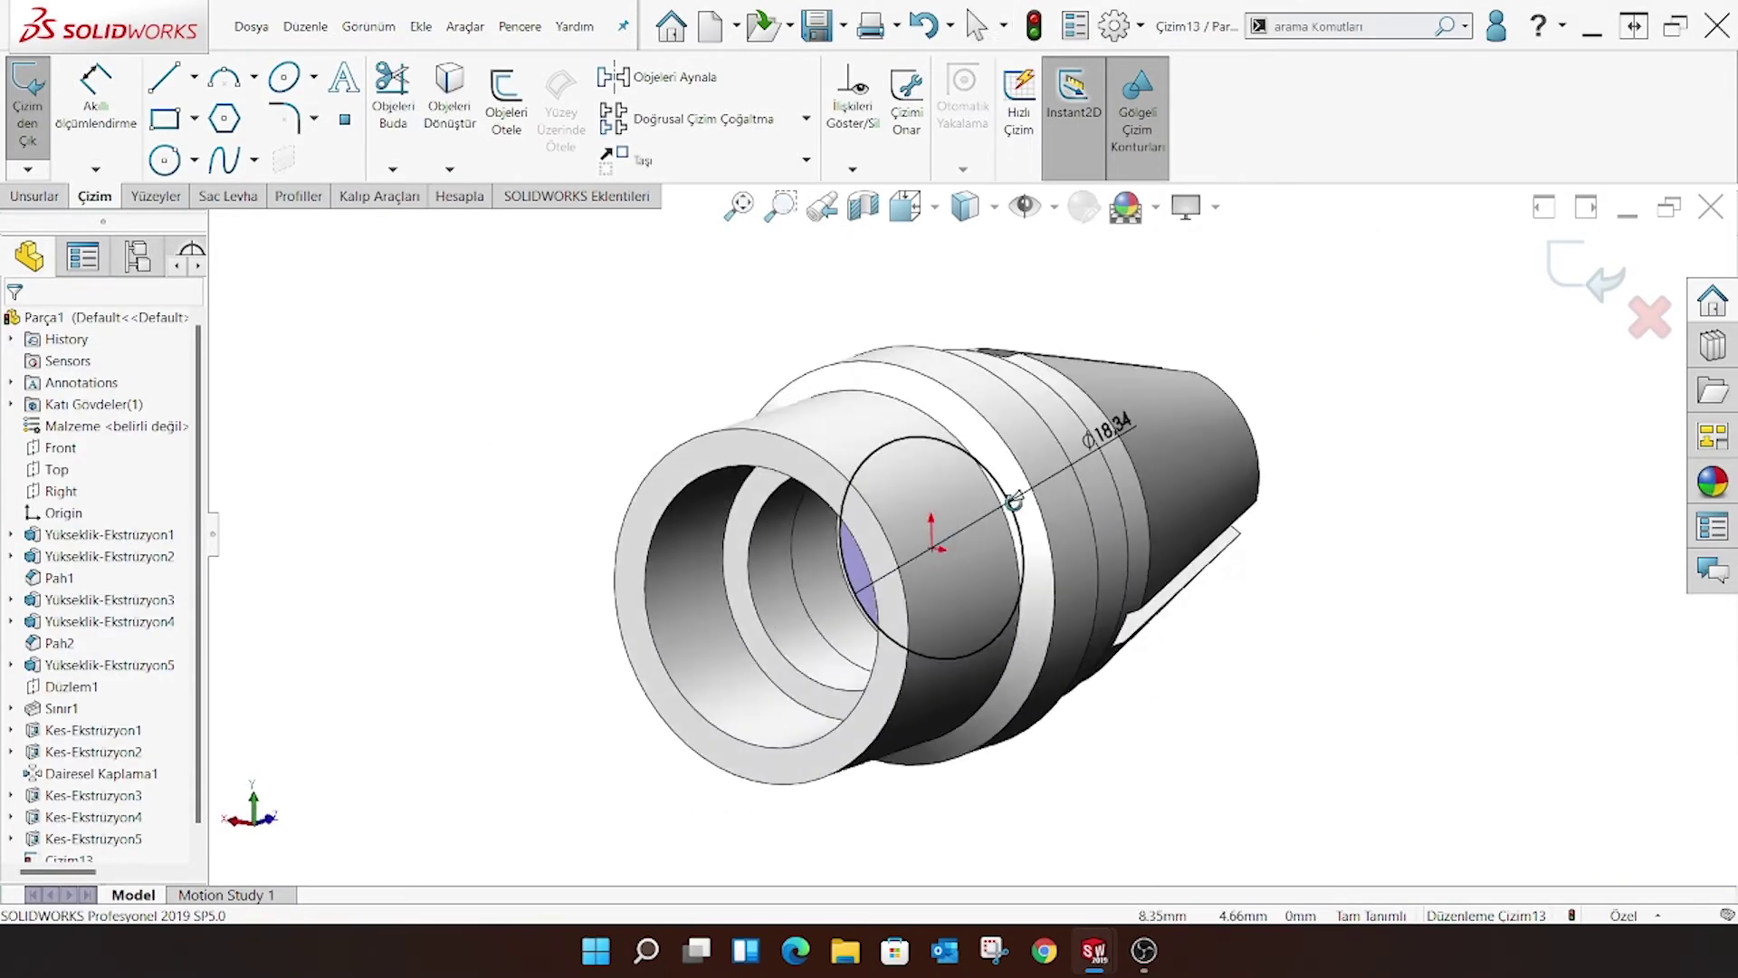
click(56, 196)
click(383, 99)
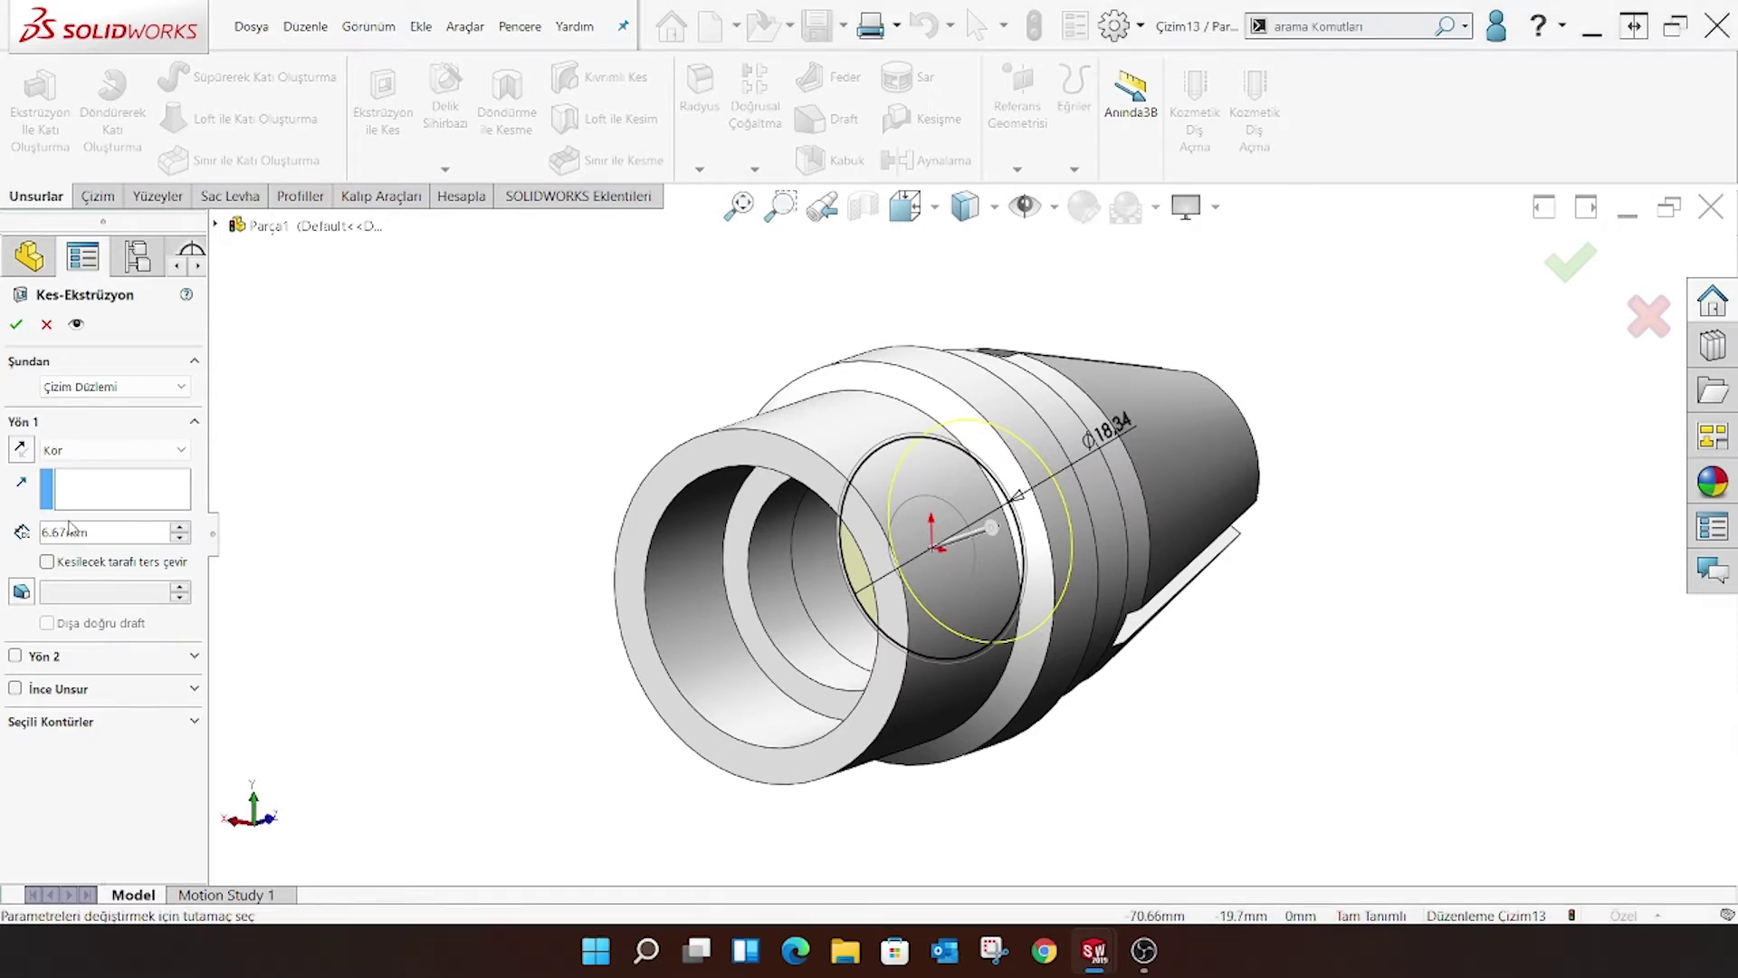
drag(108, 531, 4, 554)
text(5.97)
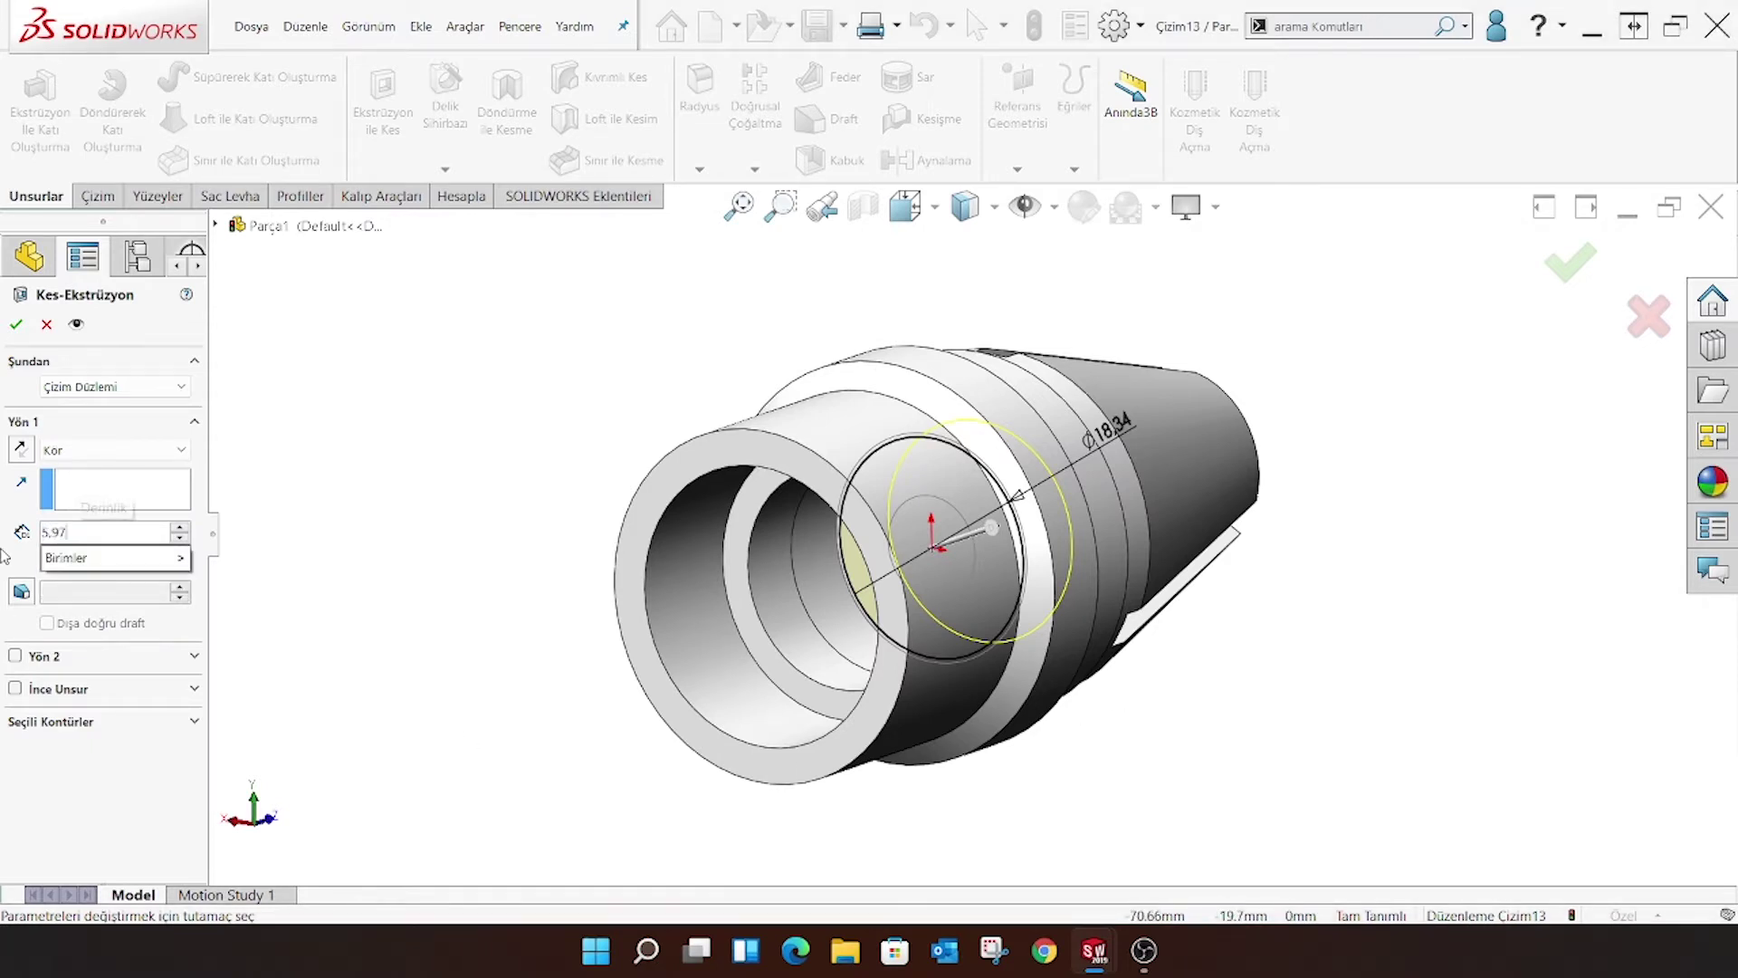
key(Return)
key(Return)
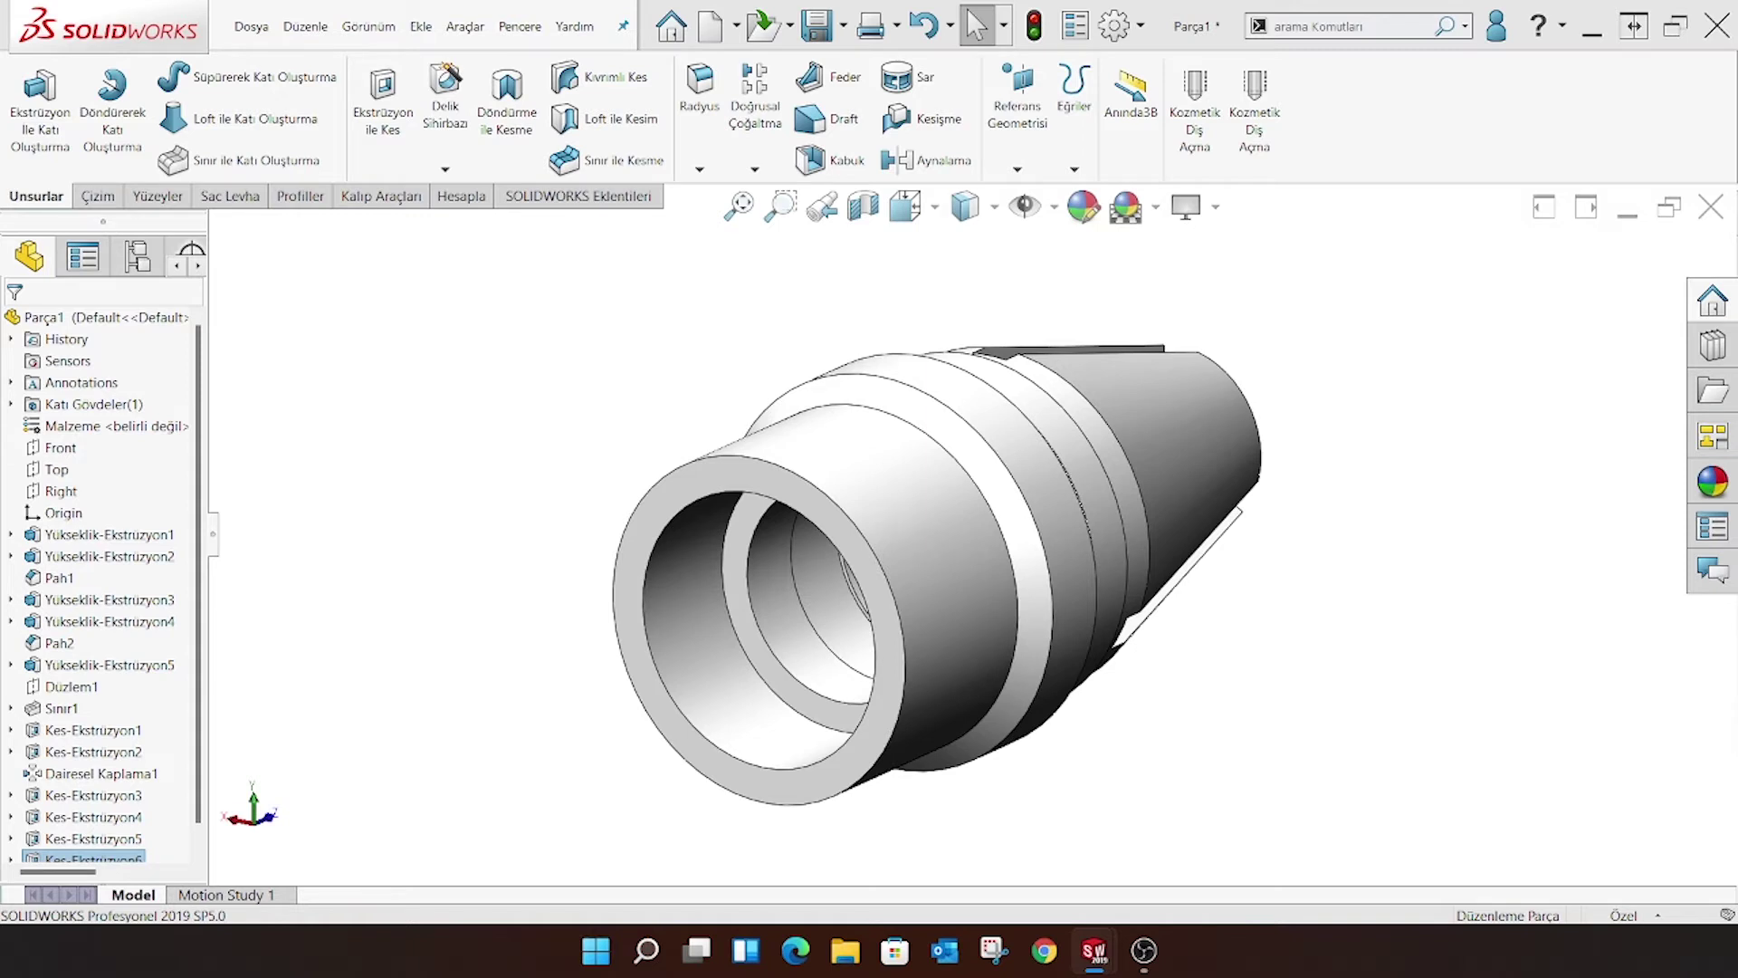
Chamfer the inner counterbore edge 2 mm at 45°, then orbit to review it
middle_drag(825, 530, 745, 369)
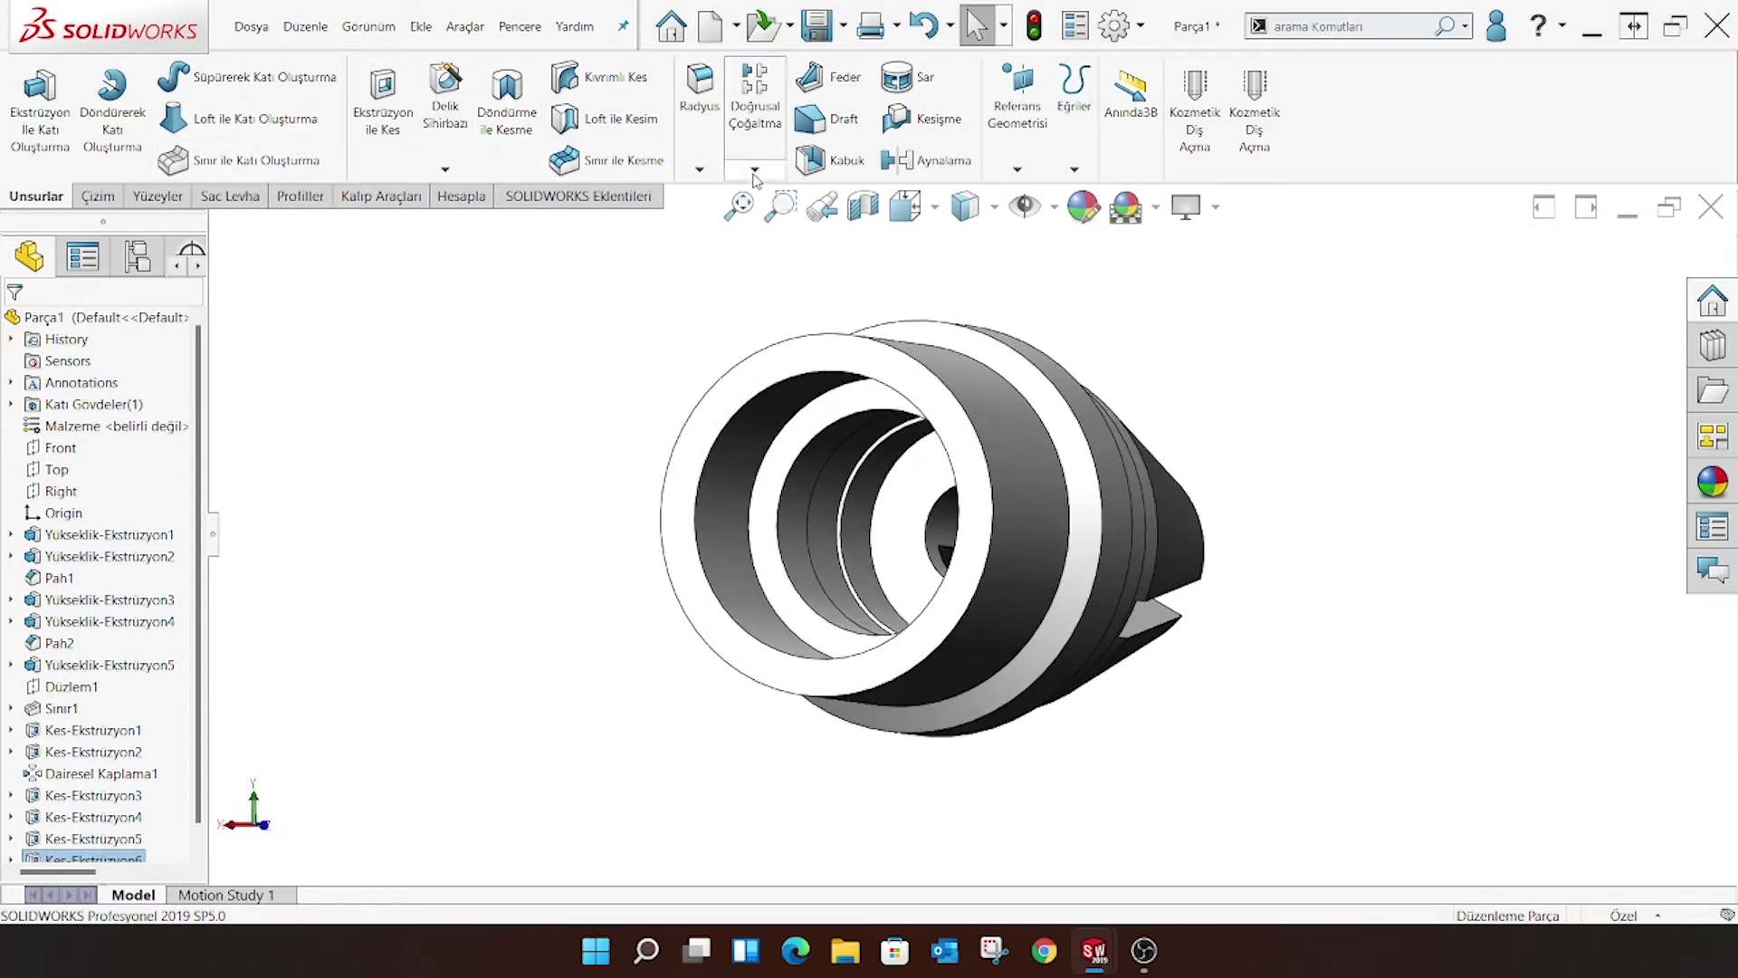
click(699, 169)
scroll(860, 507, down, 8)
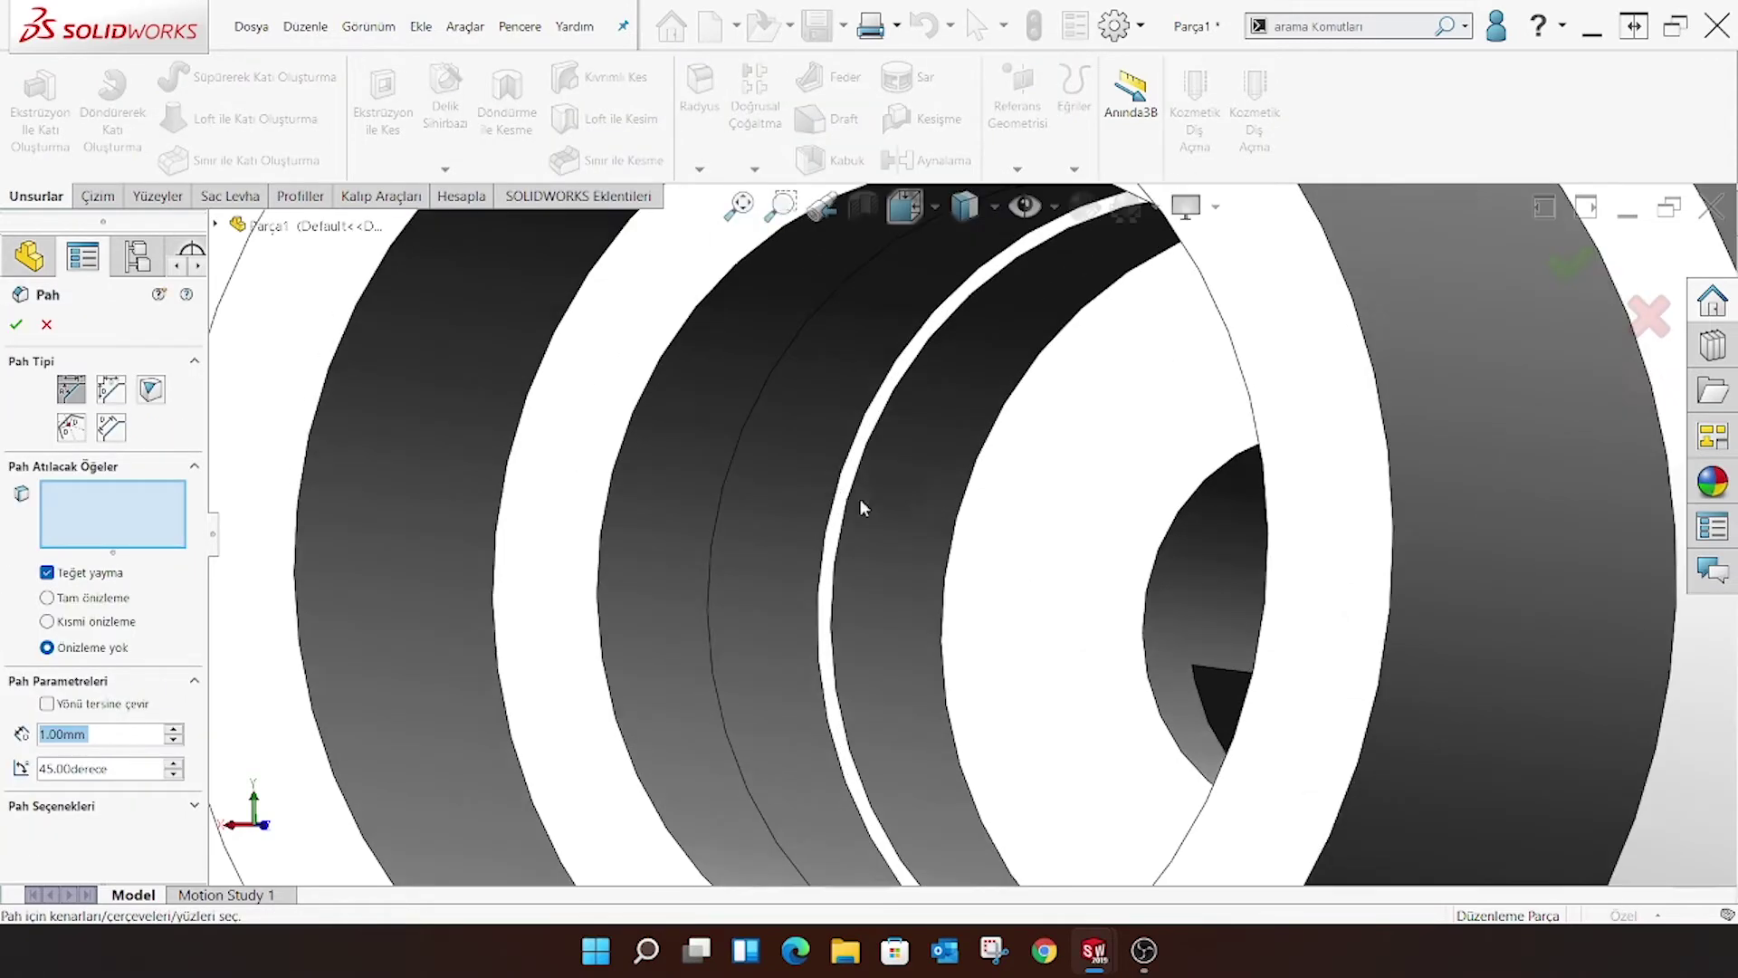
click(842, 480)
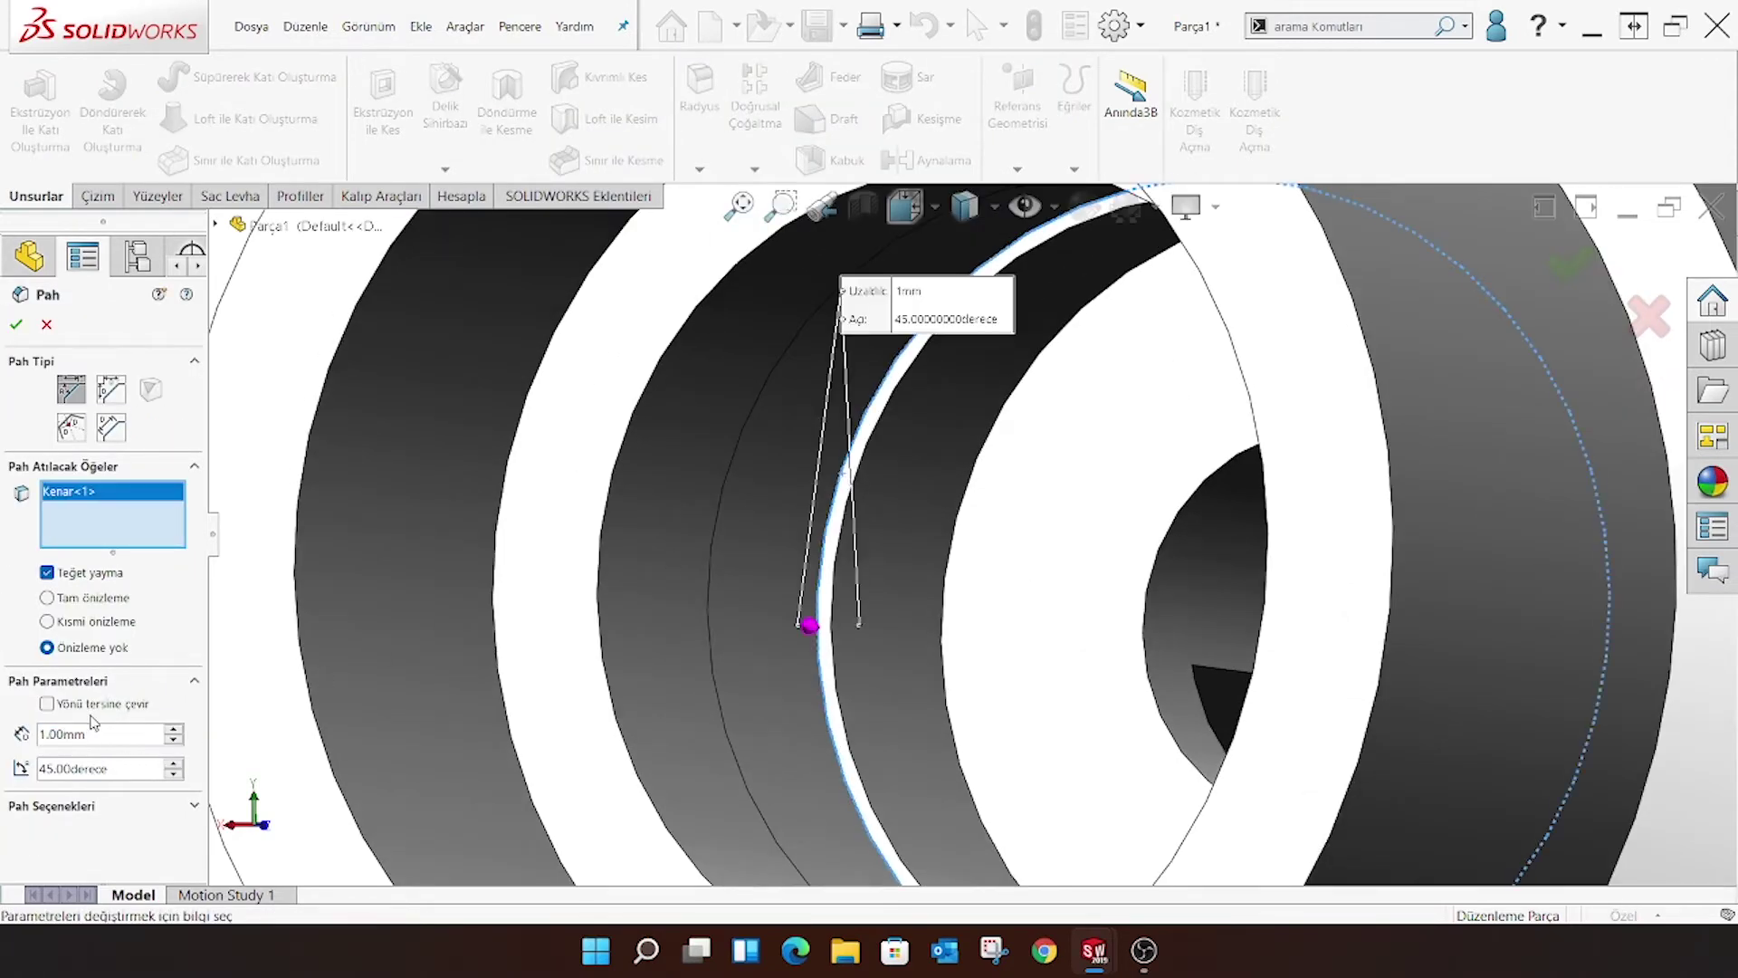
text(2)
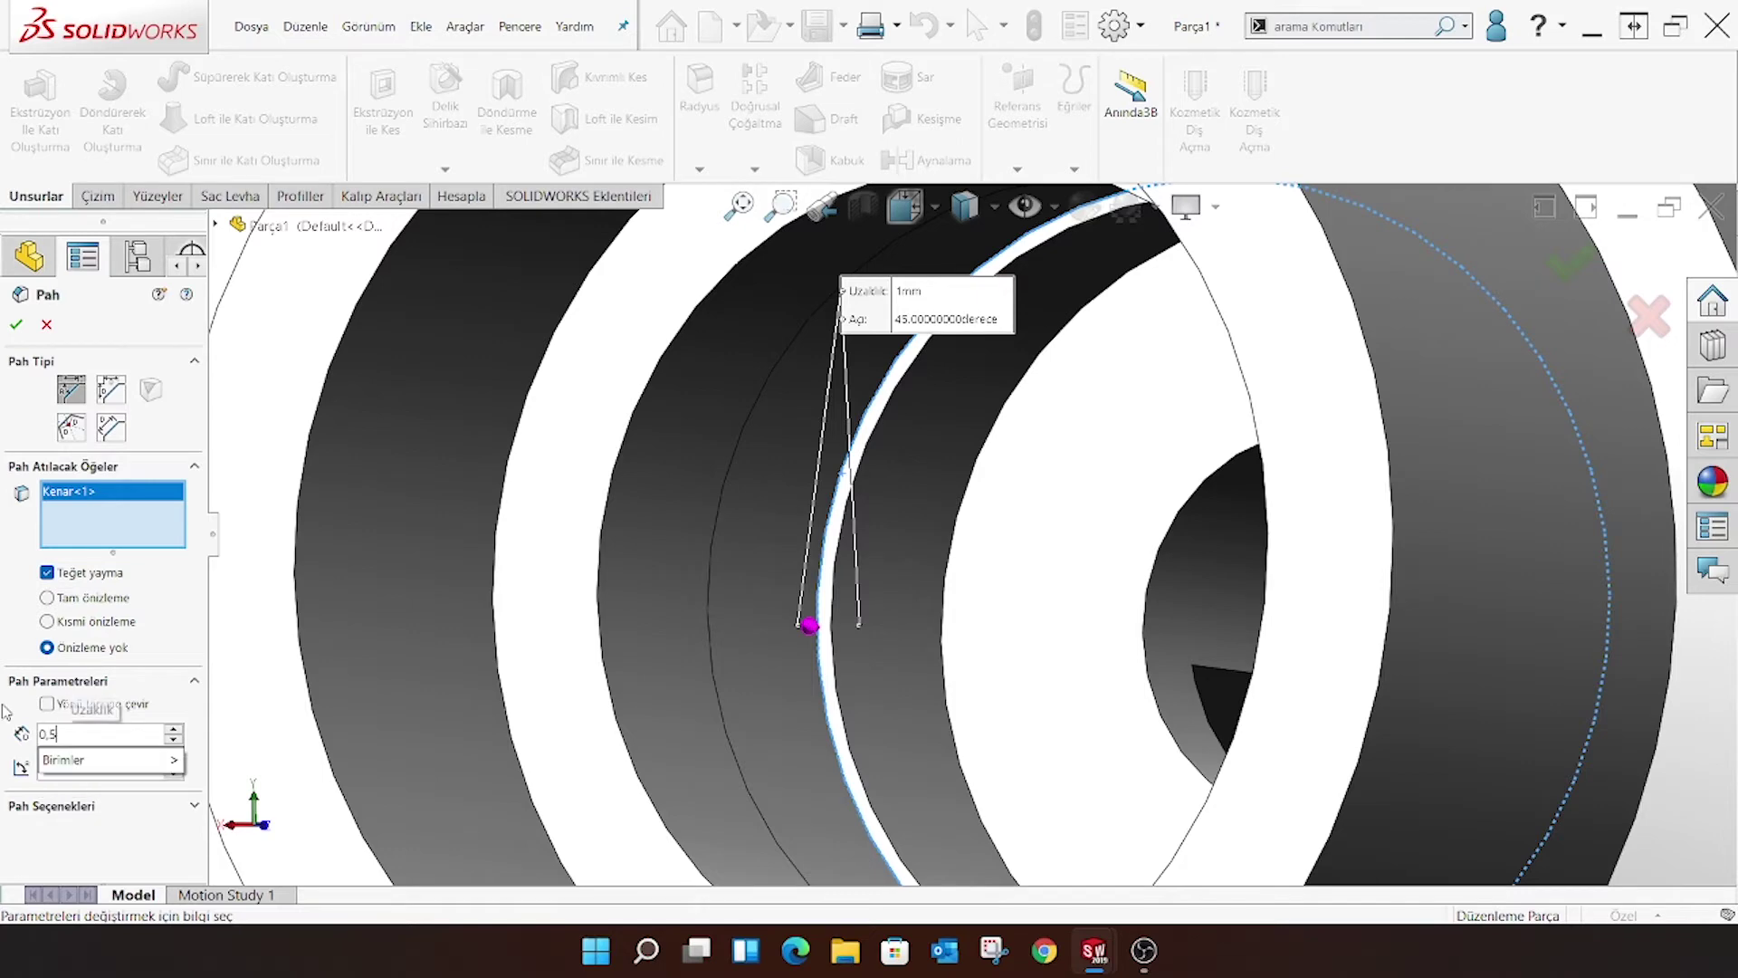
key(Return)
scroll(521, 806, up, 10)
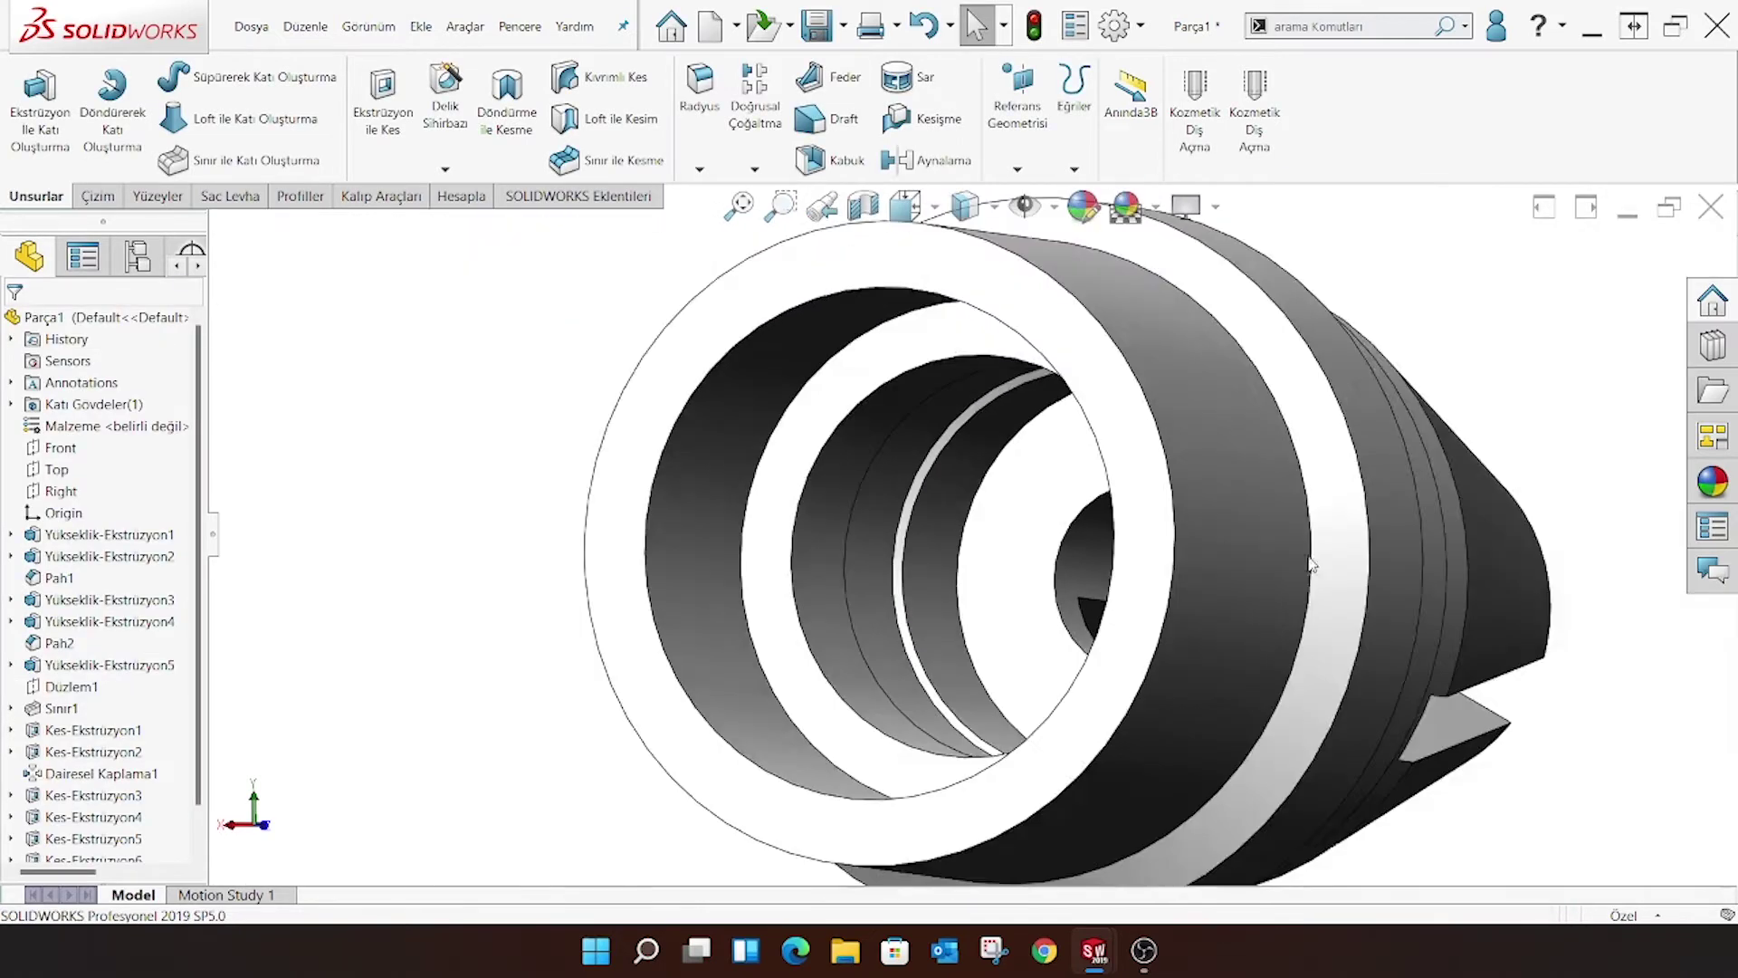
mouse_move(970, 459)
middle_down()
mouse_move(897, 576)
mouse_move(1286, 637)
middle_up()
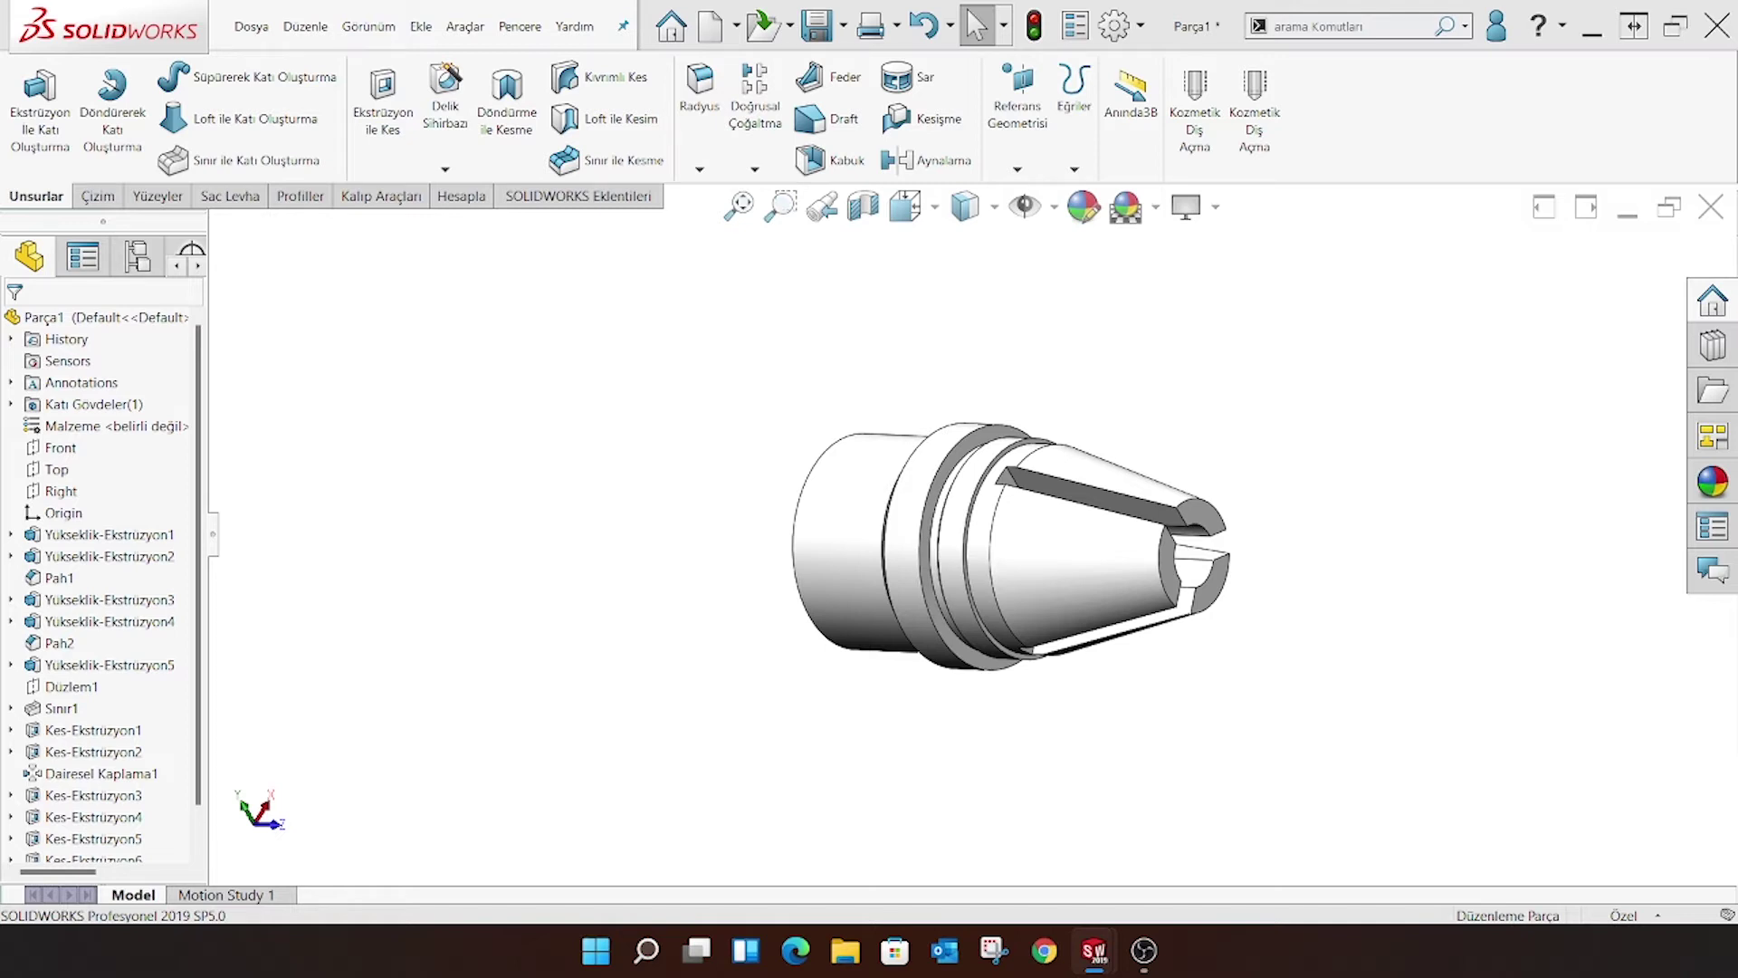
middle_drag(734, 527, 1029, 494)
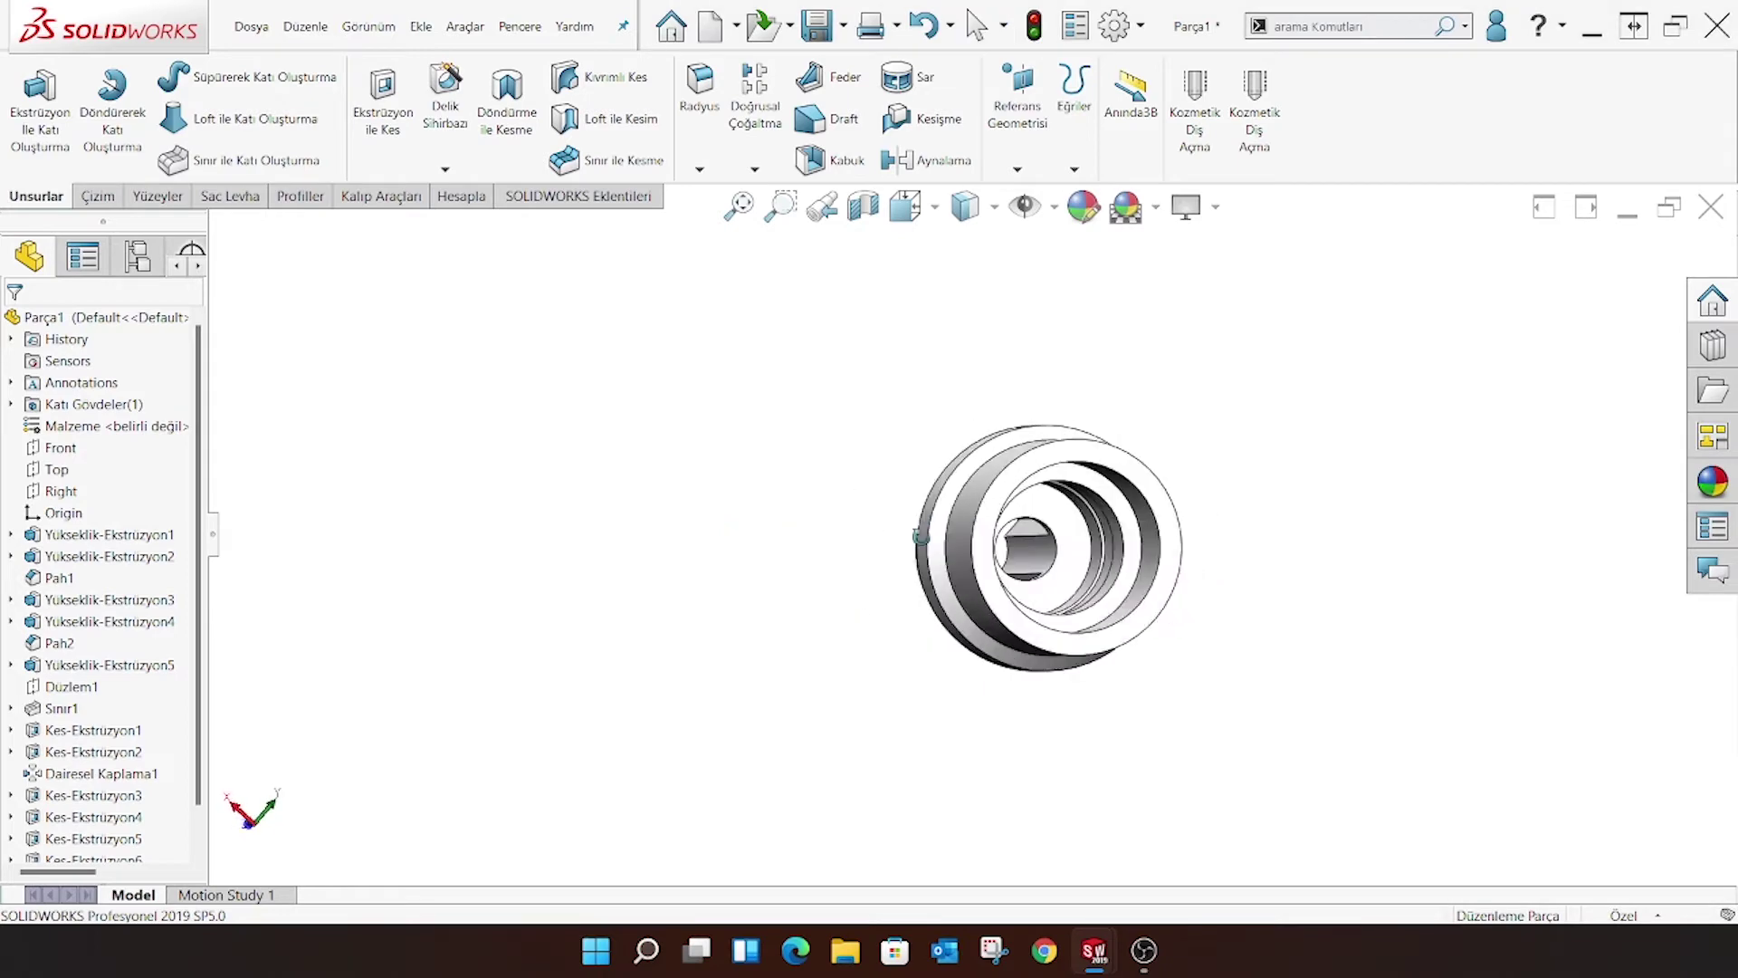
Sketch a centre circle at the origin on the deepest step's face, dimensioned to Ø14.74
click(1029, 494)
click(1145, 395)
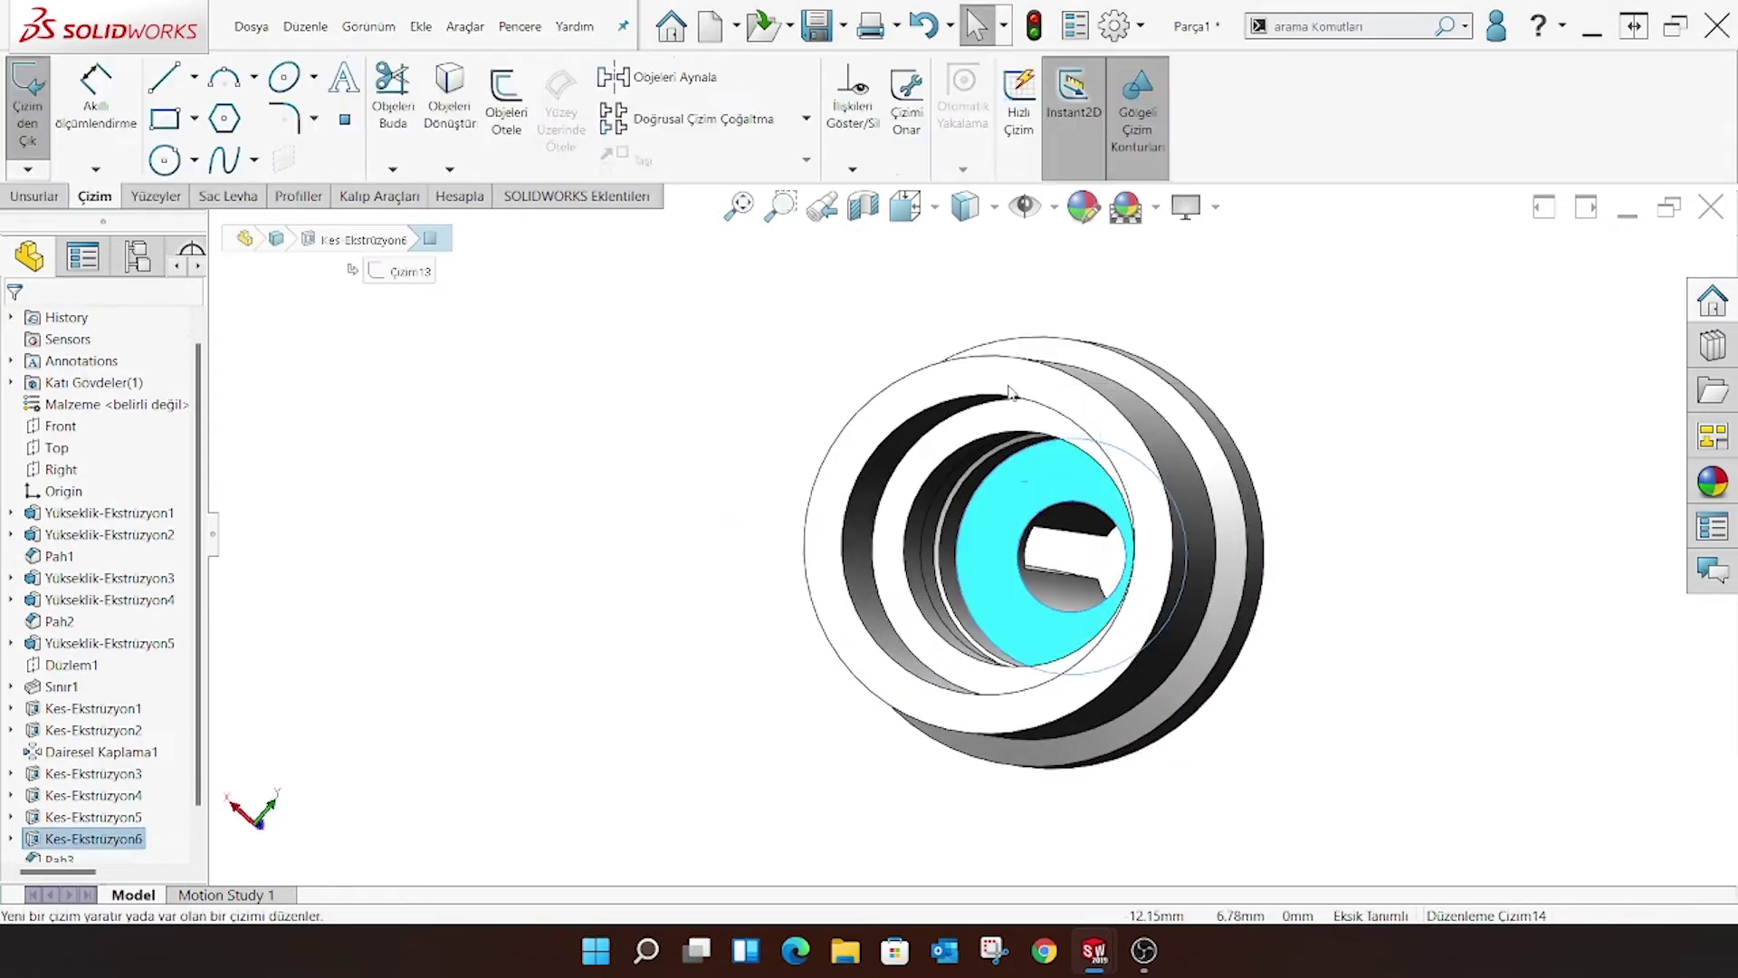
click(905, 206)
click(1080, 381)
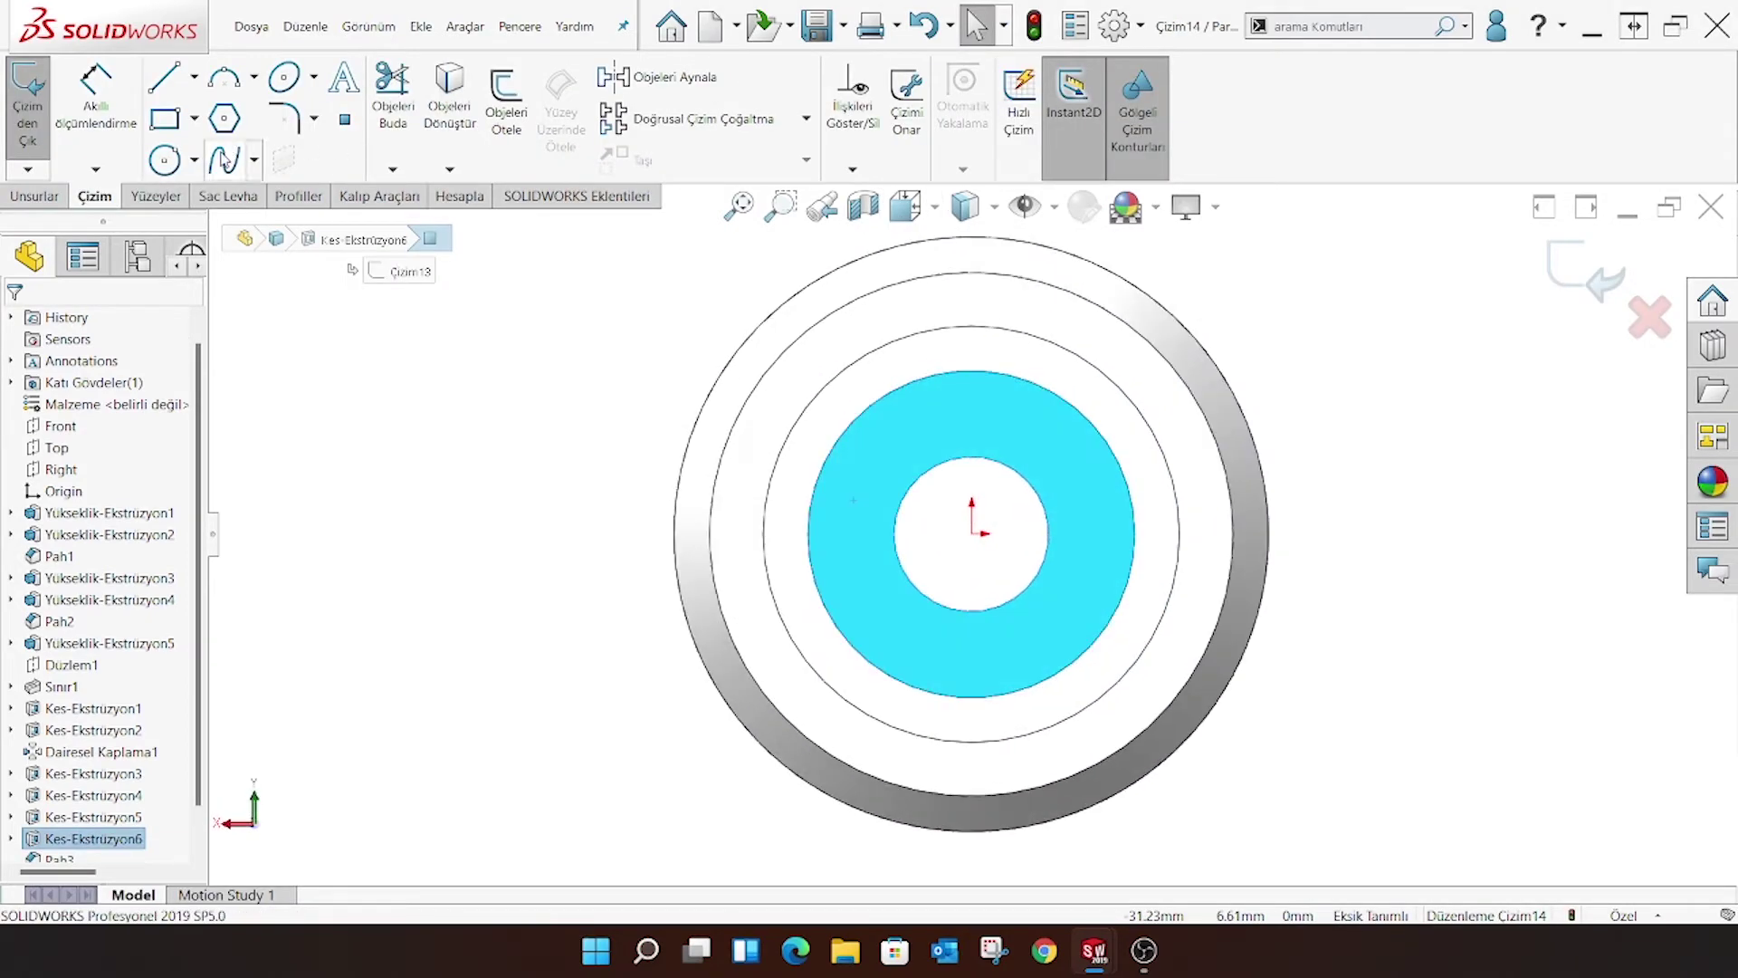
click(196, 162)
click(197, 193)
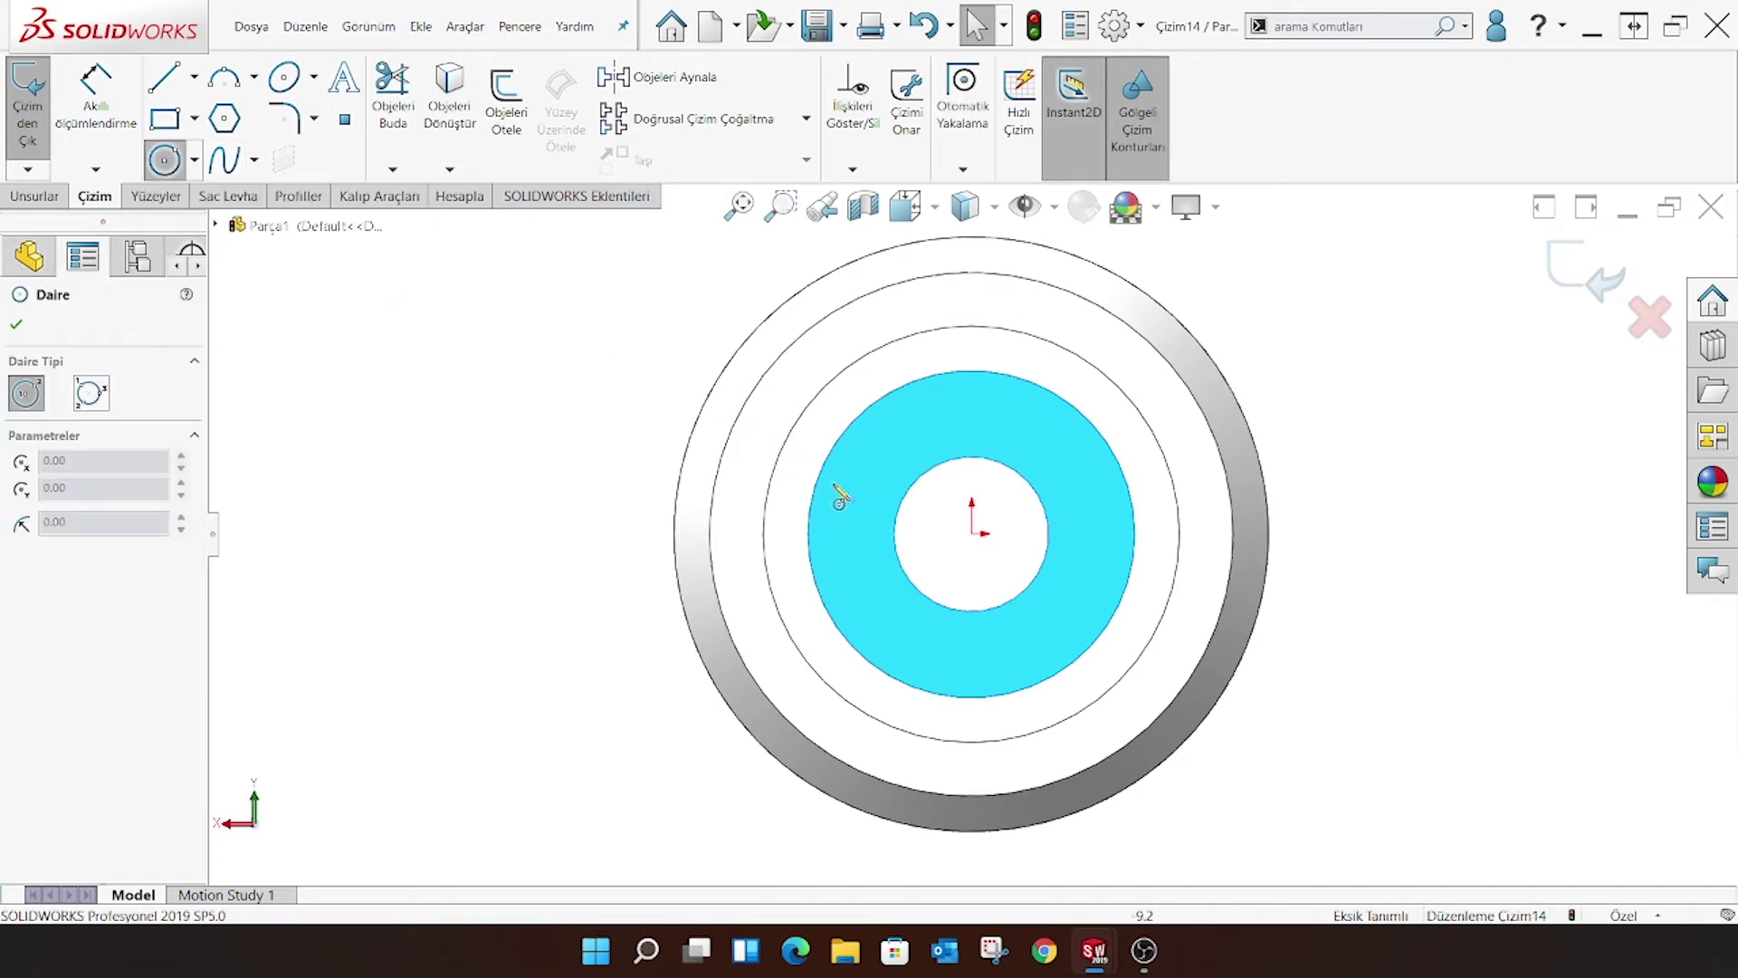
click(972, 533)
click(950, 424)
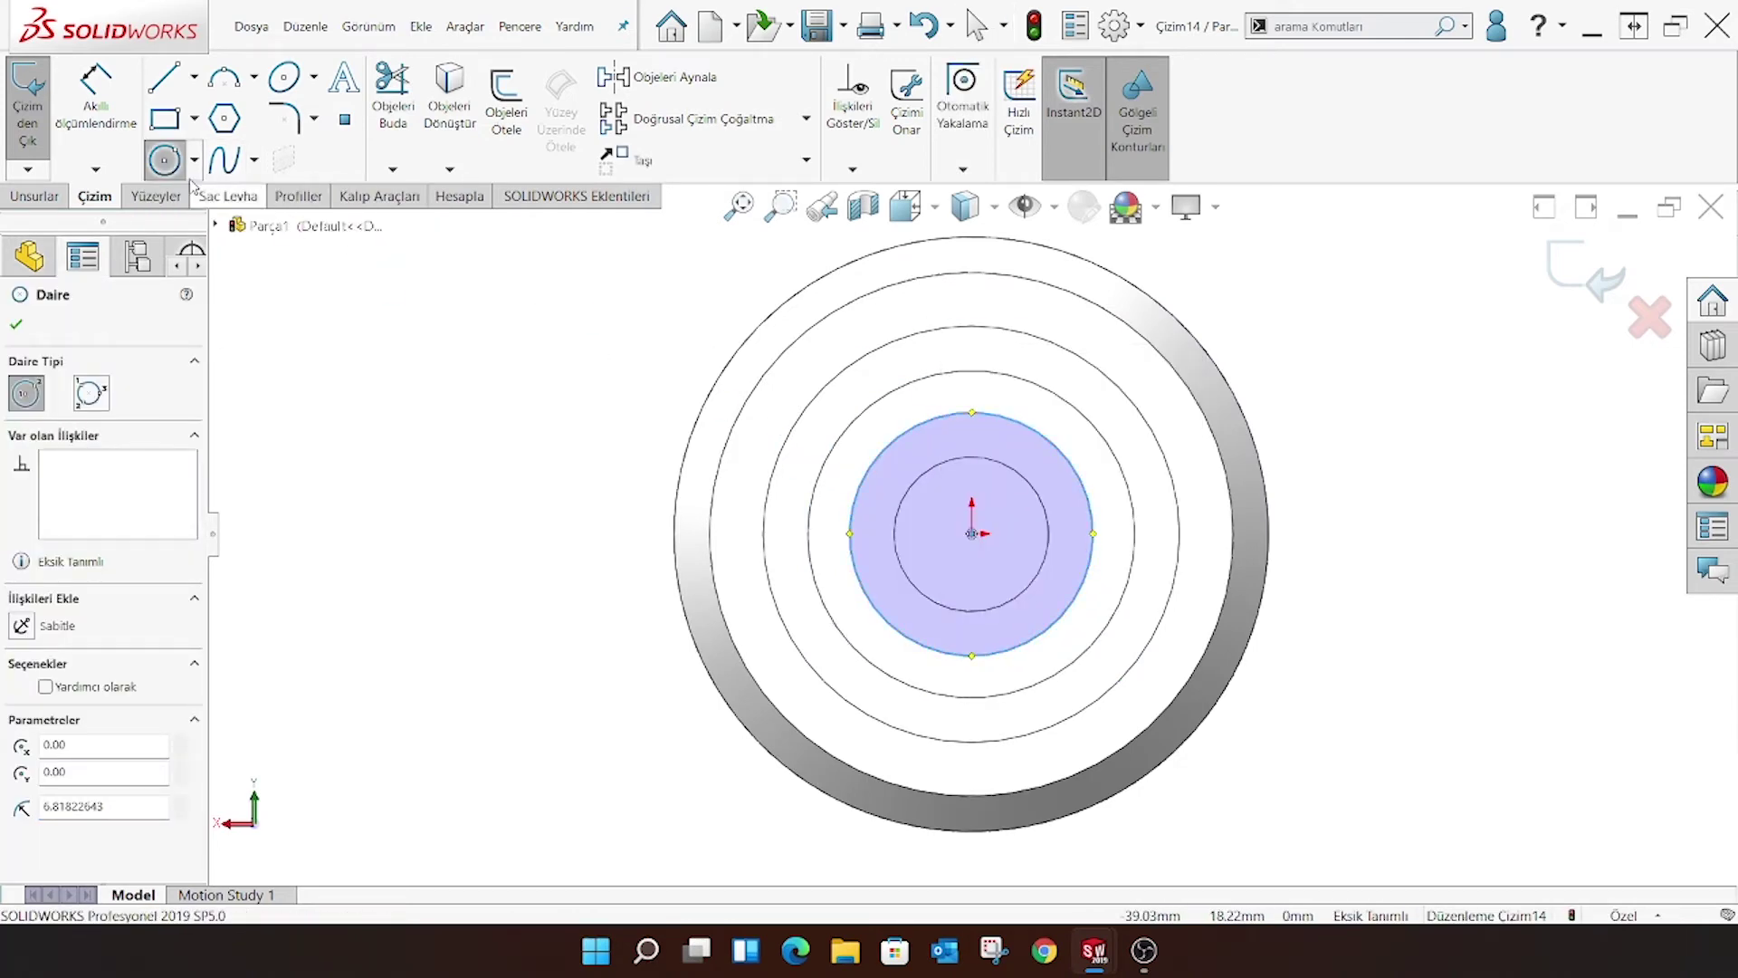
key(d)
click(921, 430)
click(1330, 384)
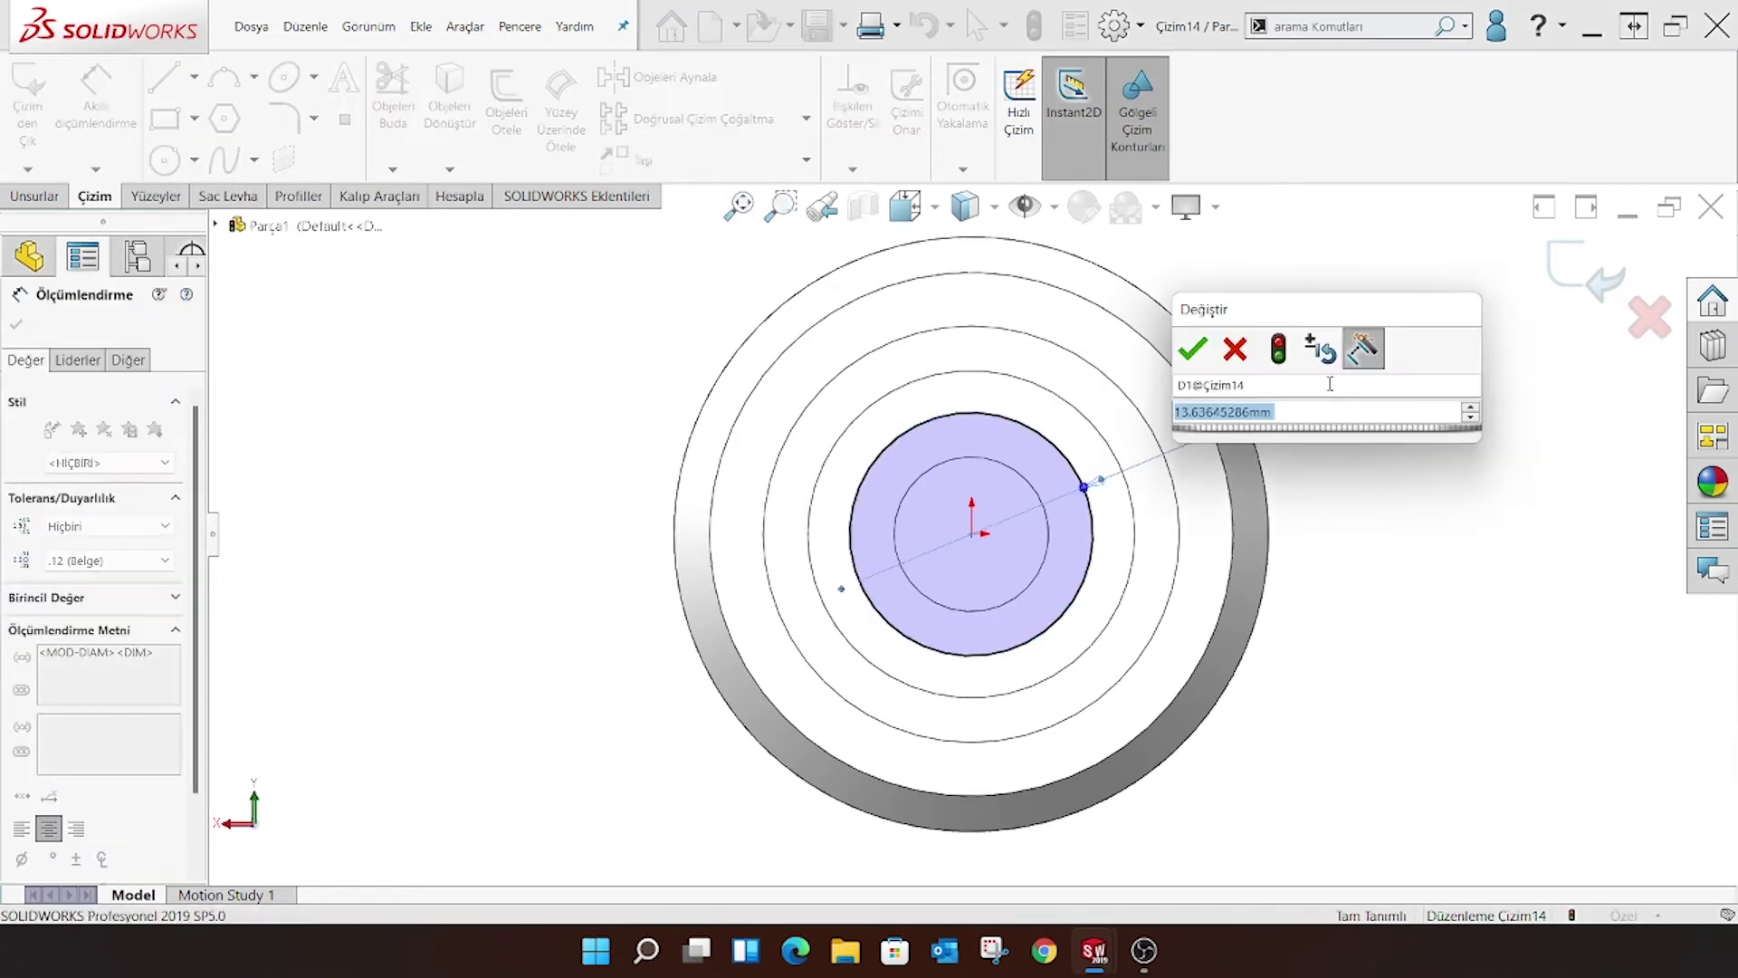
text(14.)
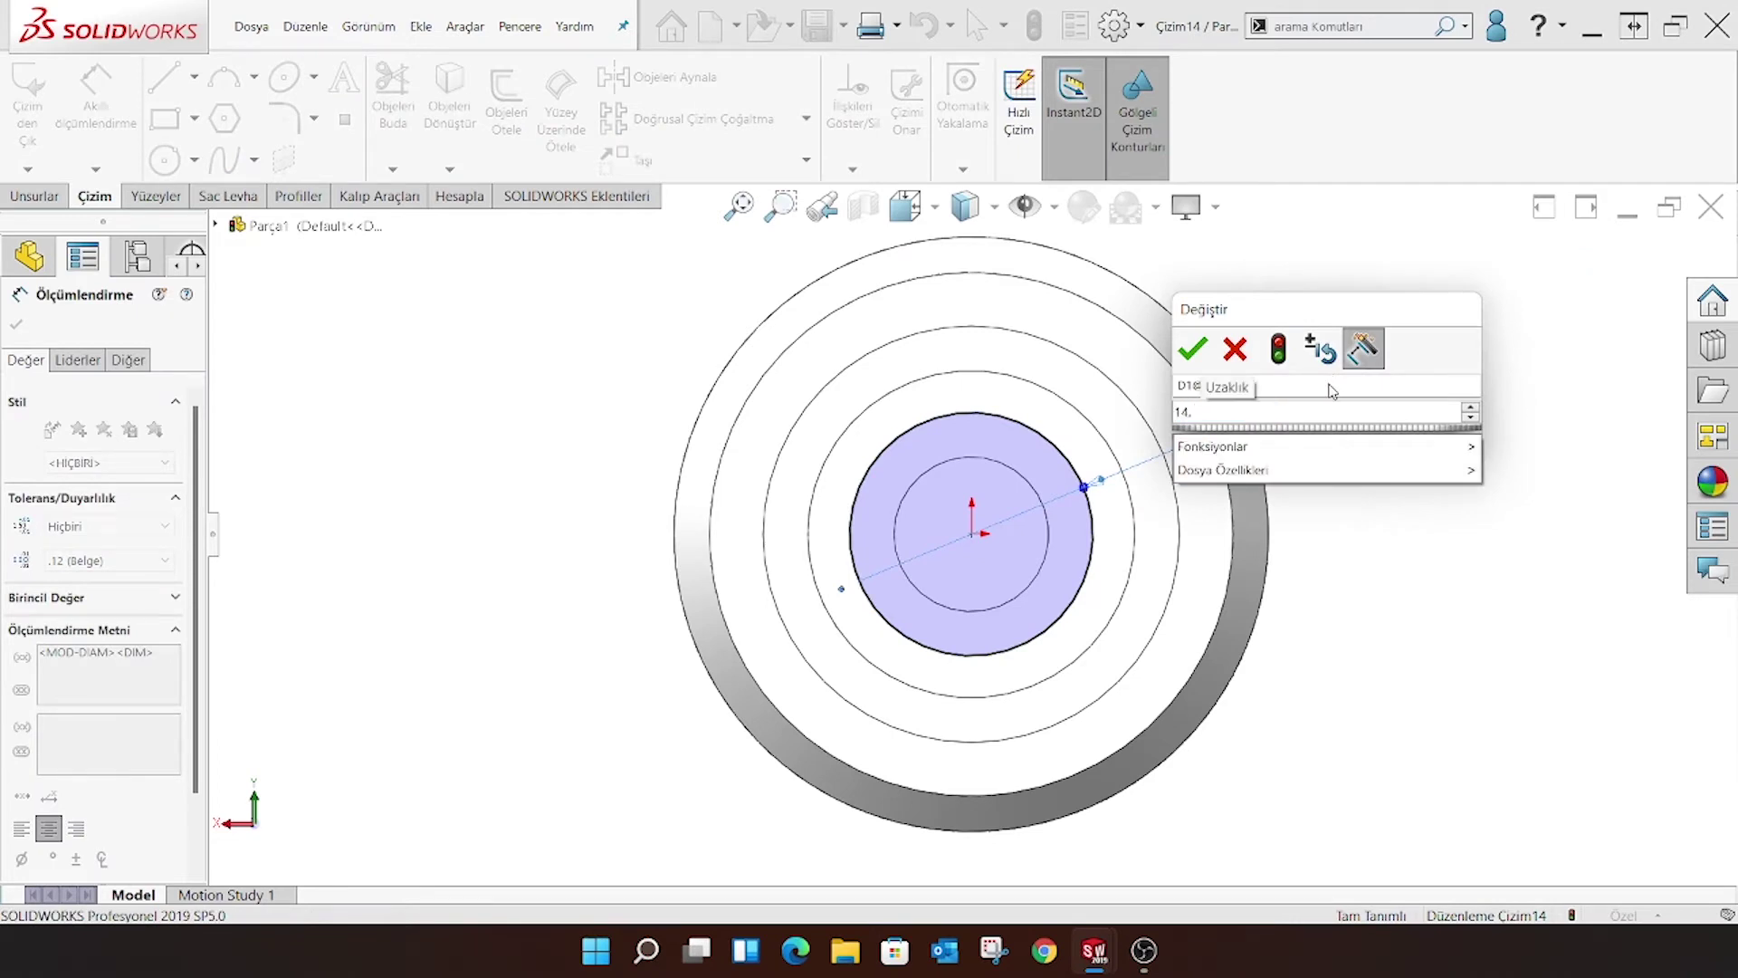
text(74)
key(Return)
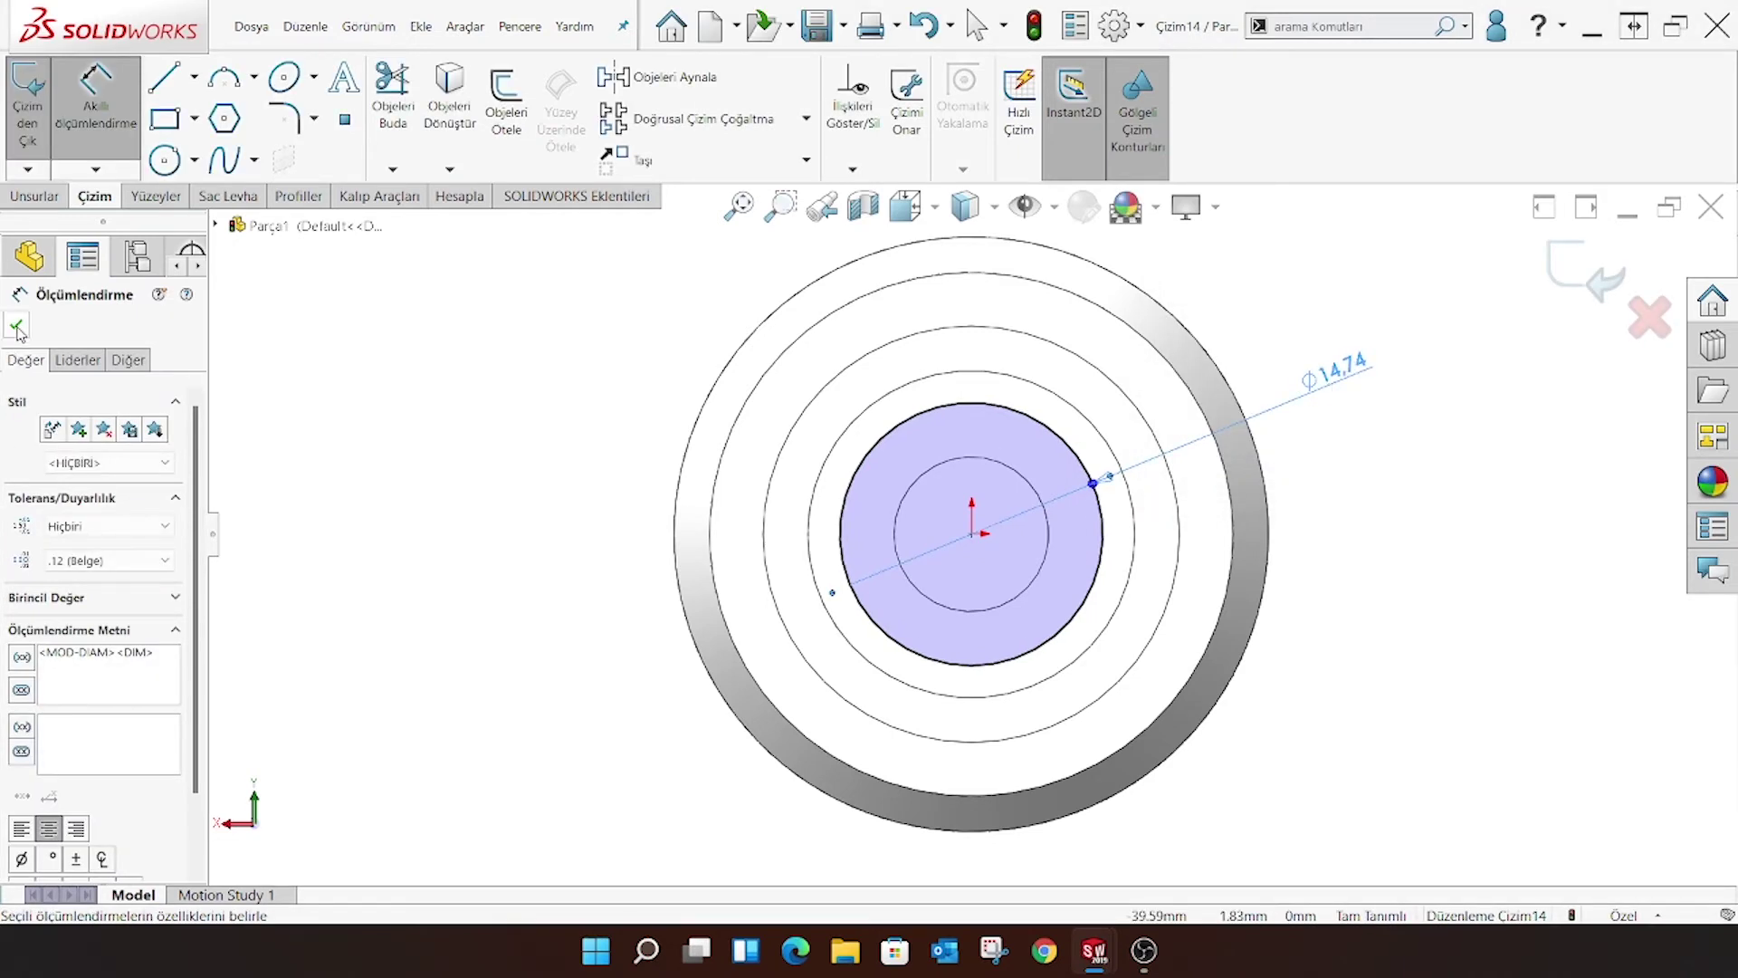
click(17, 328)
Extrude-cut the Ø14.74 circle blind 20 mm deep
click(33, 195)
click(383, 109)
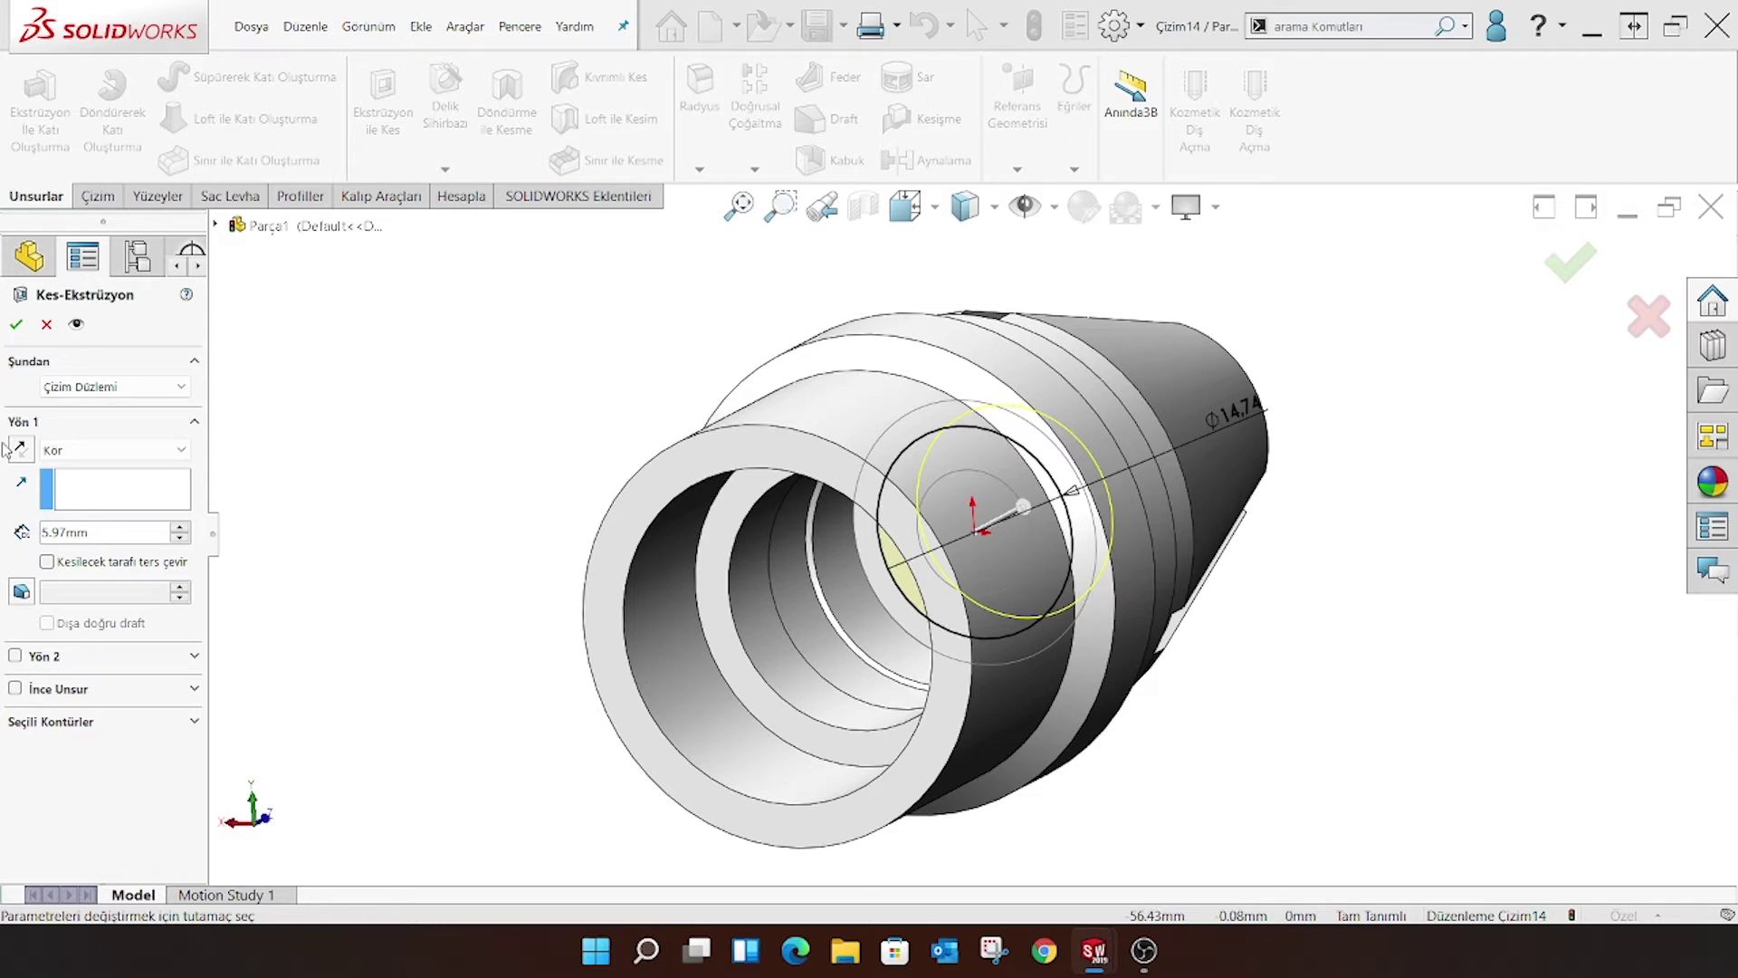
double_click(63, 533)
text(2)
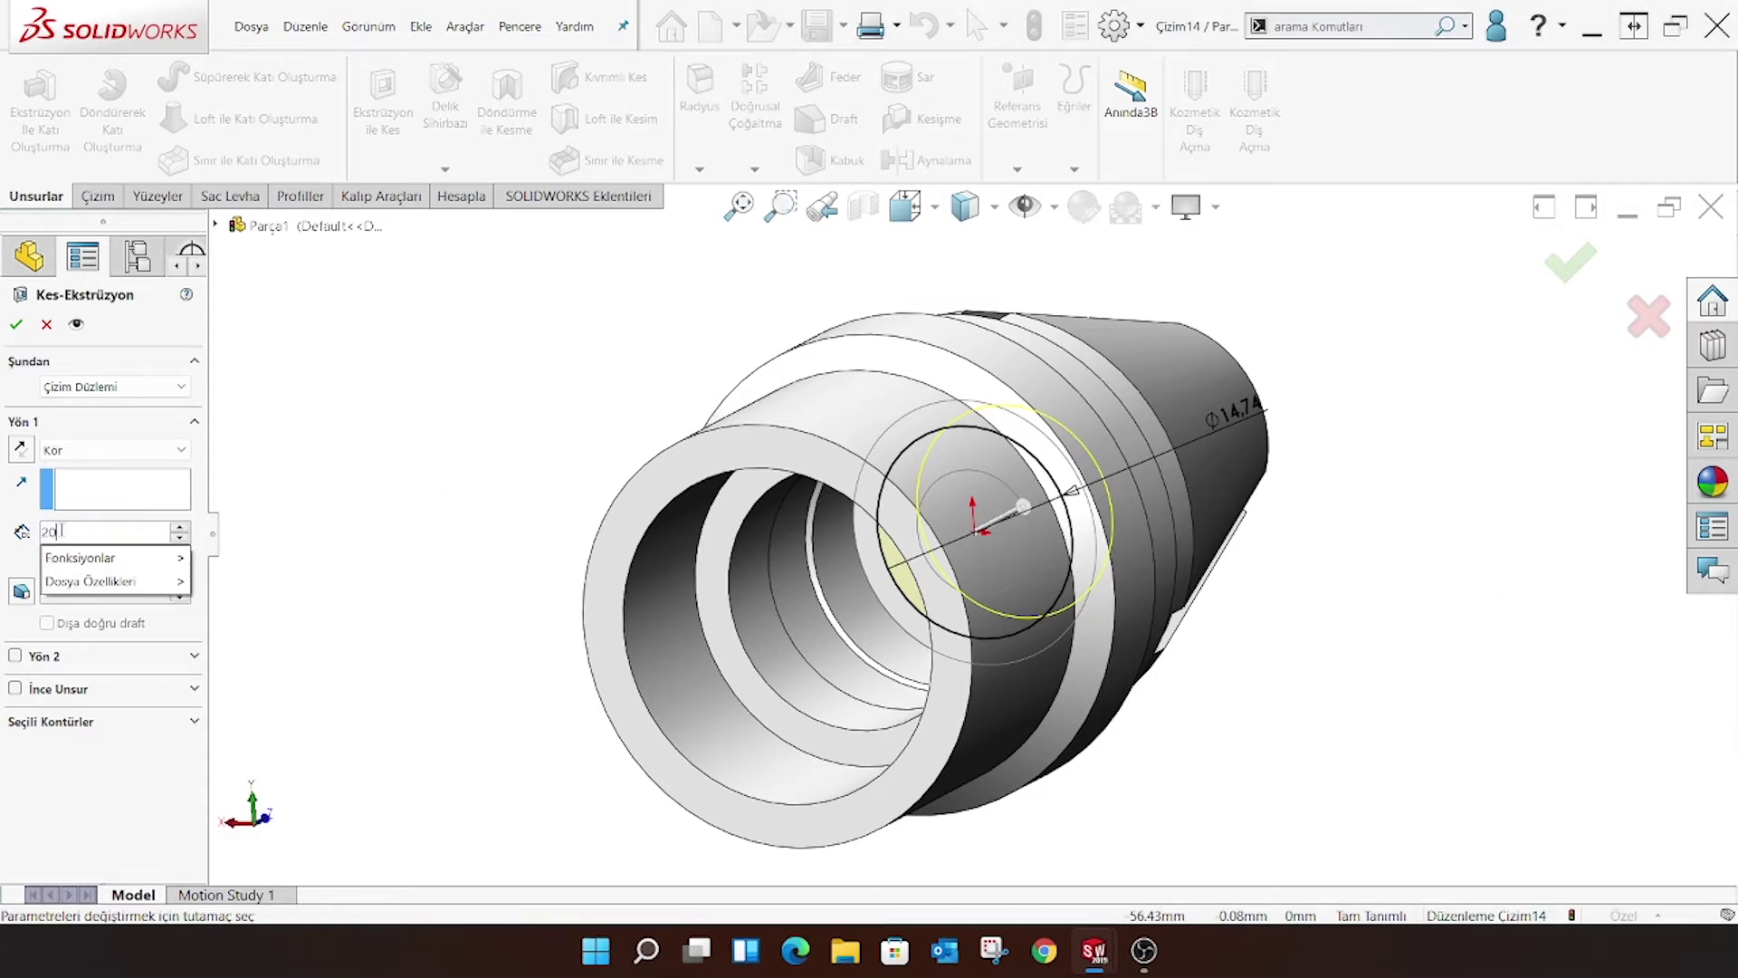
text(0)
key(Return)
key(Return)
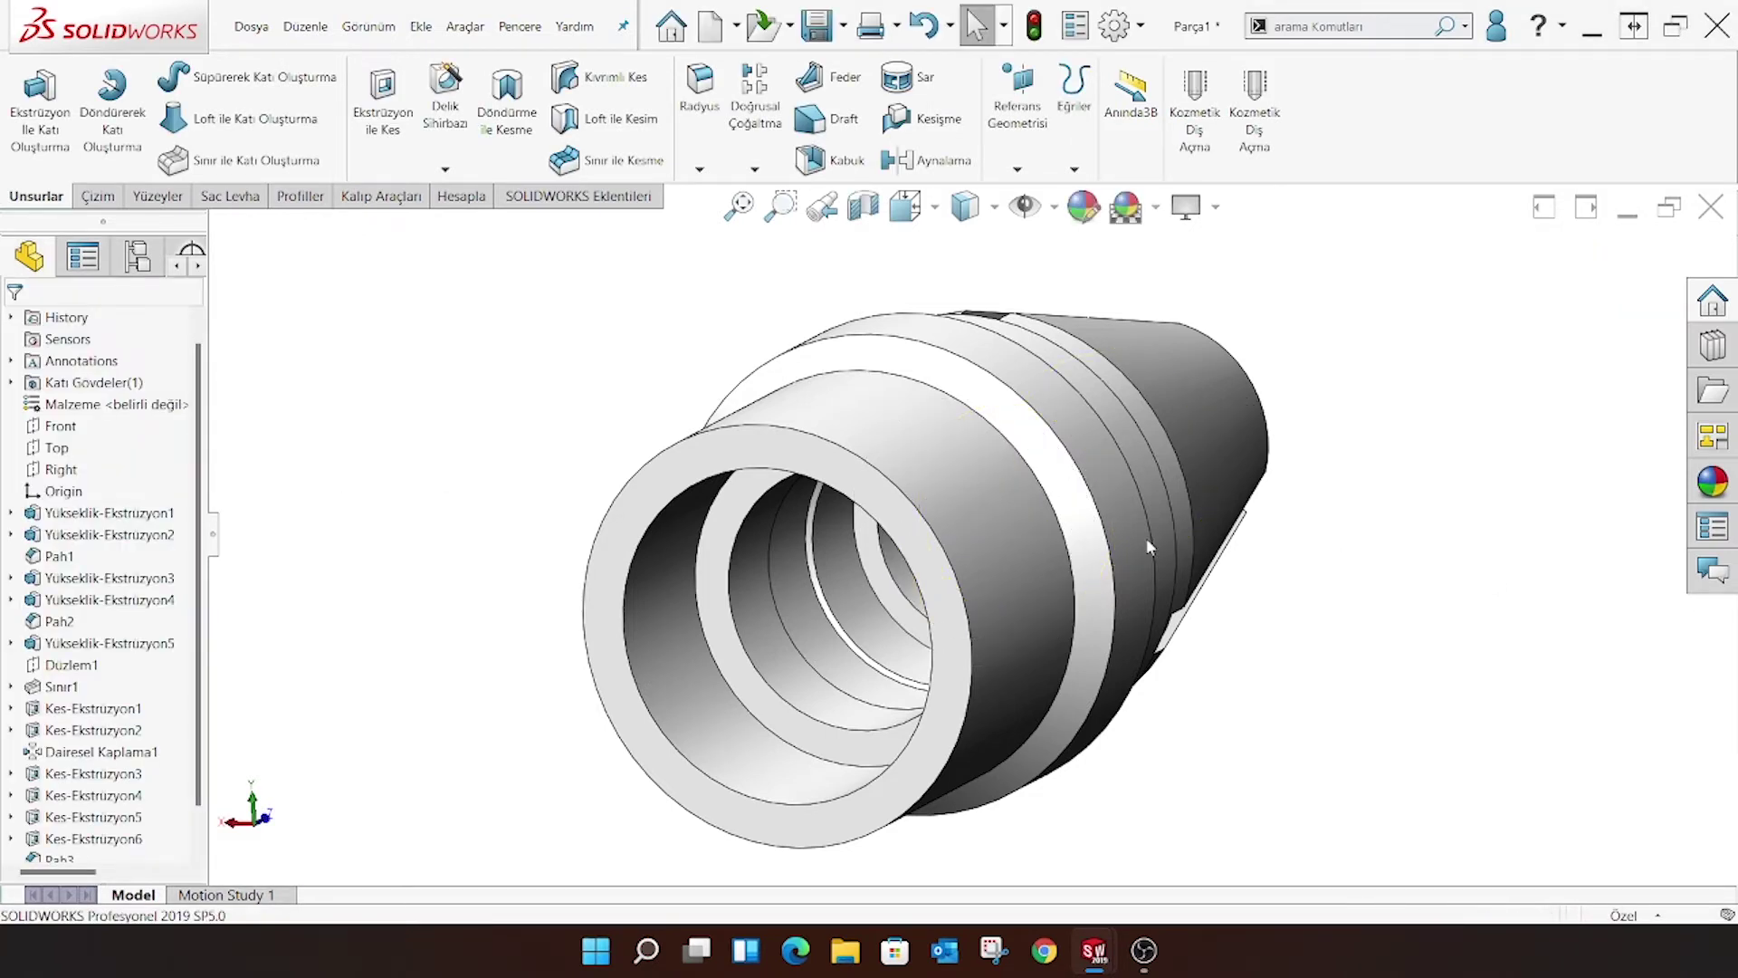
mouse_move(1146, 538)
middle_down()
mouse_move(1346, 532)
mouse_move(1390, 457)
middle_up()
key(ctrl+3)
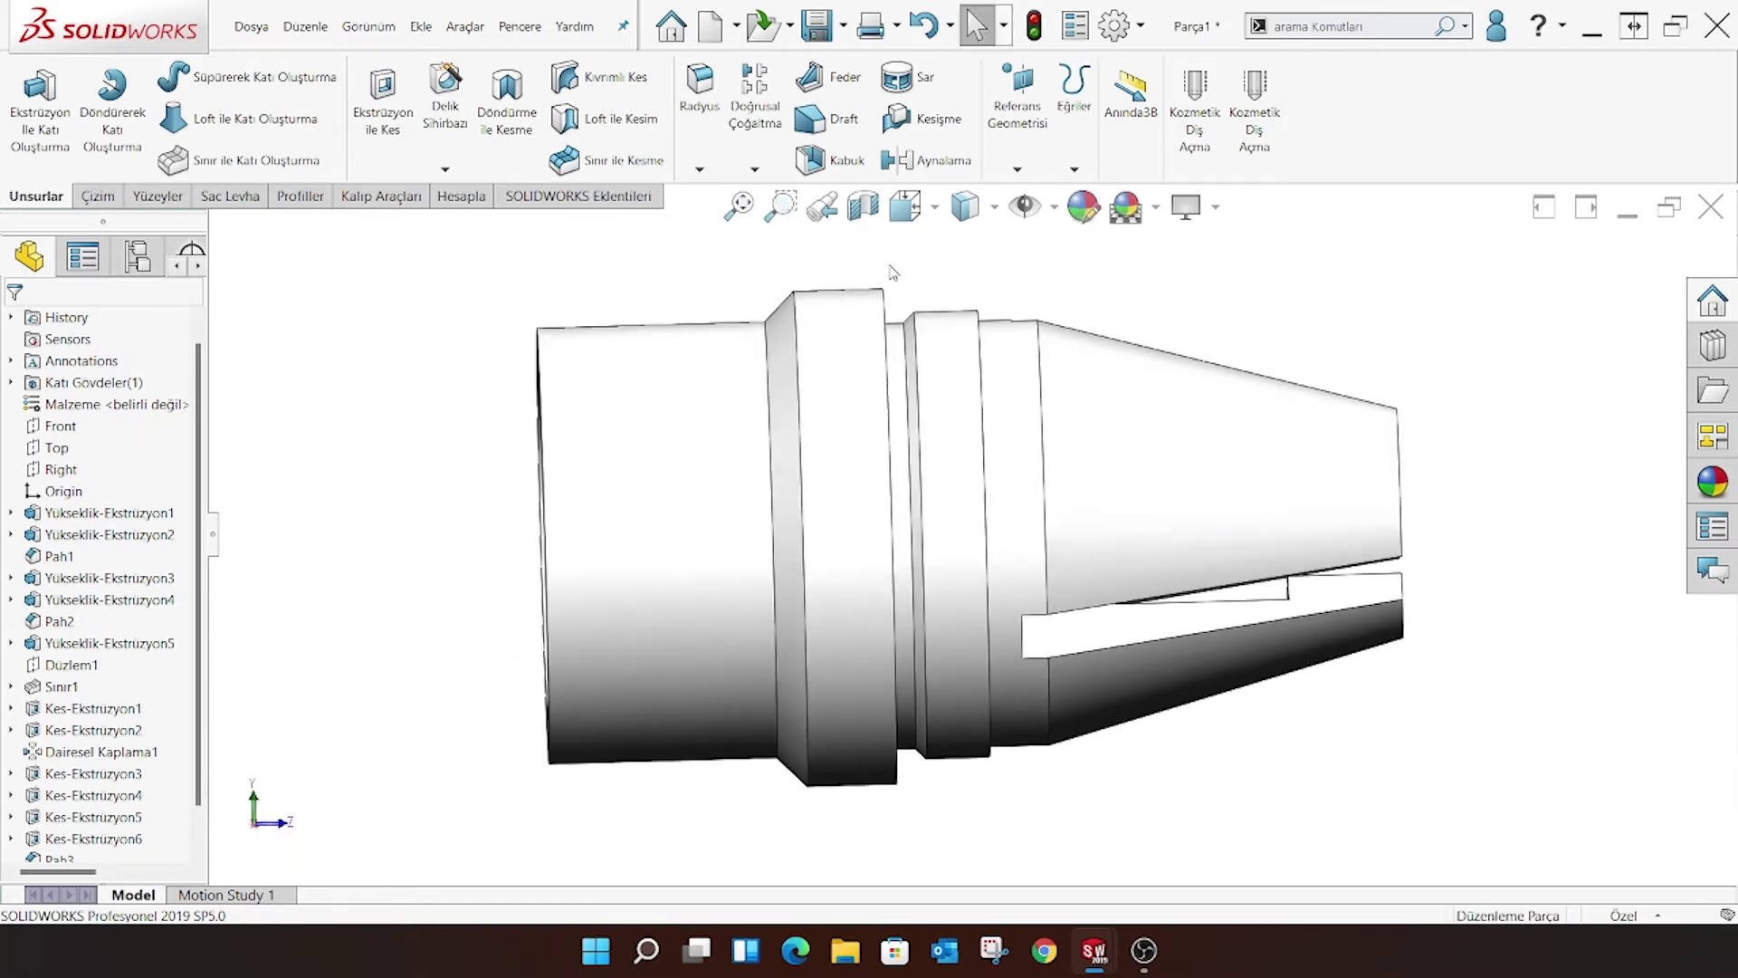
click(863, 206)
middle_drag(895, 359, 5, 670)
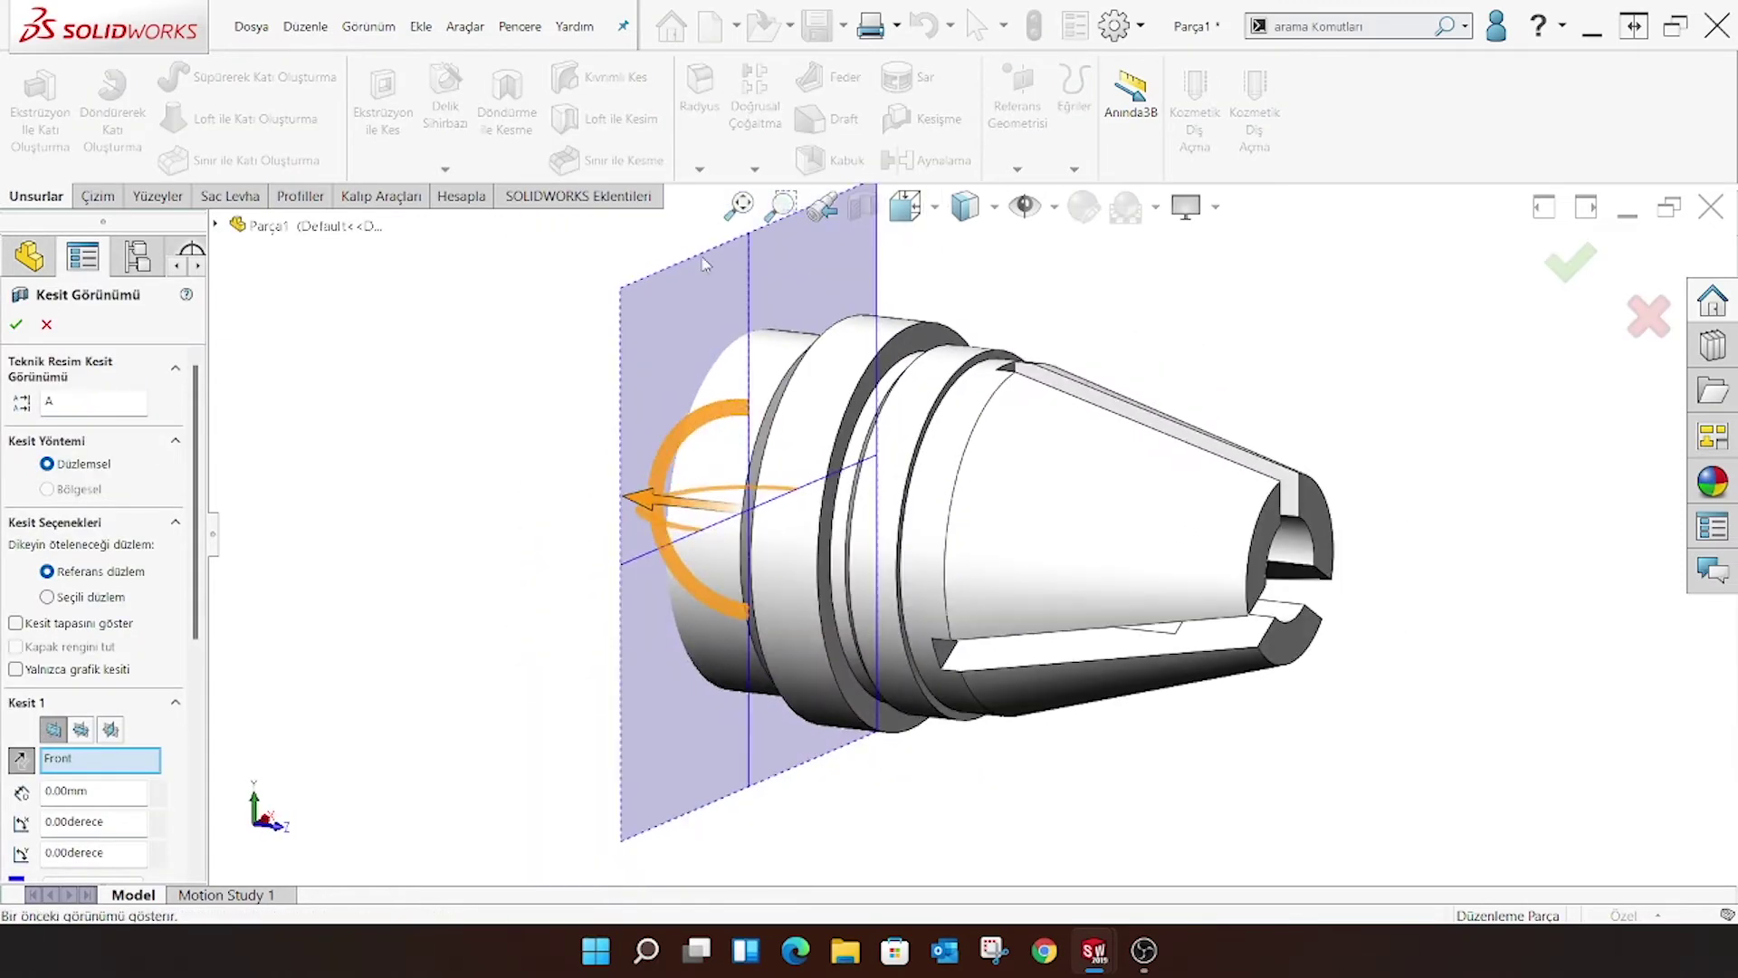
click(80, 730)
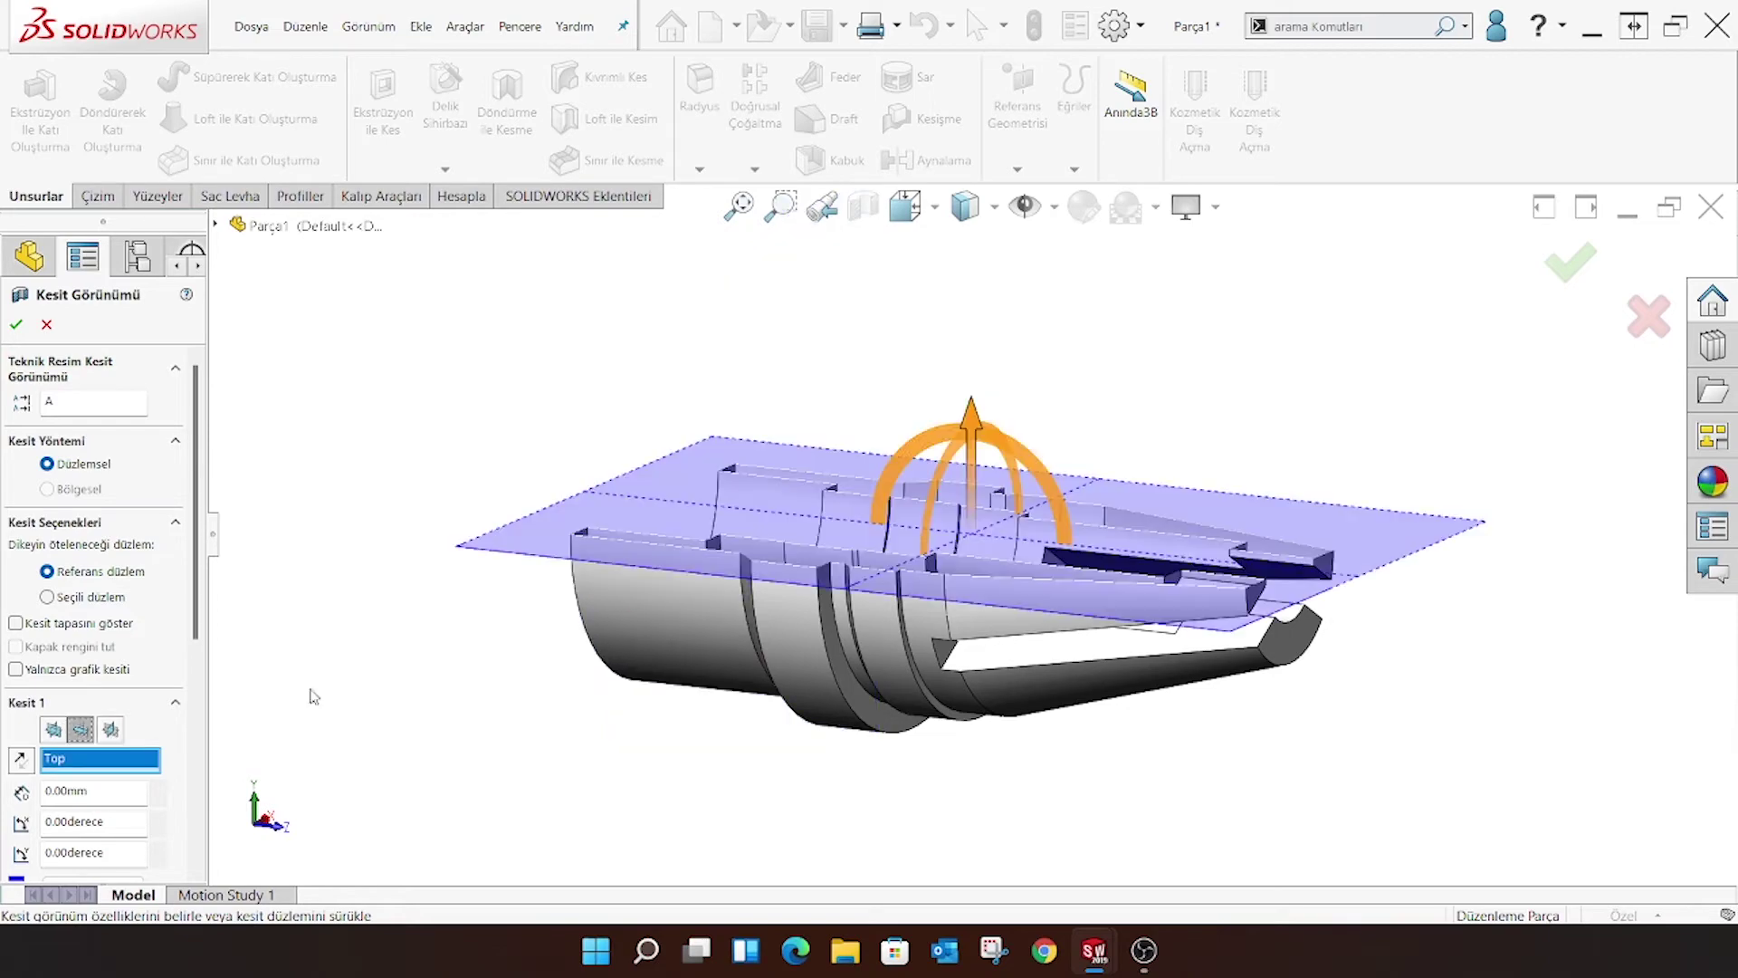
mouse_move(960, 725)
middle_down()
mouse_move(1045, 869)
mouse_move(982, 543)
mouse_move(985, 730)
mouse_move(969, 524)
mouse_move(1026, 473)
mouse_move(980, 556)
middle_up()
click(46, 324)
mouse_move(847, 392)
middle_down()
mouse_move(893, 330)
mouse_move(1167, 525)
middle_up()
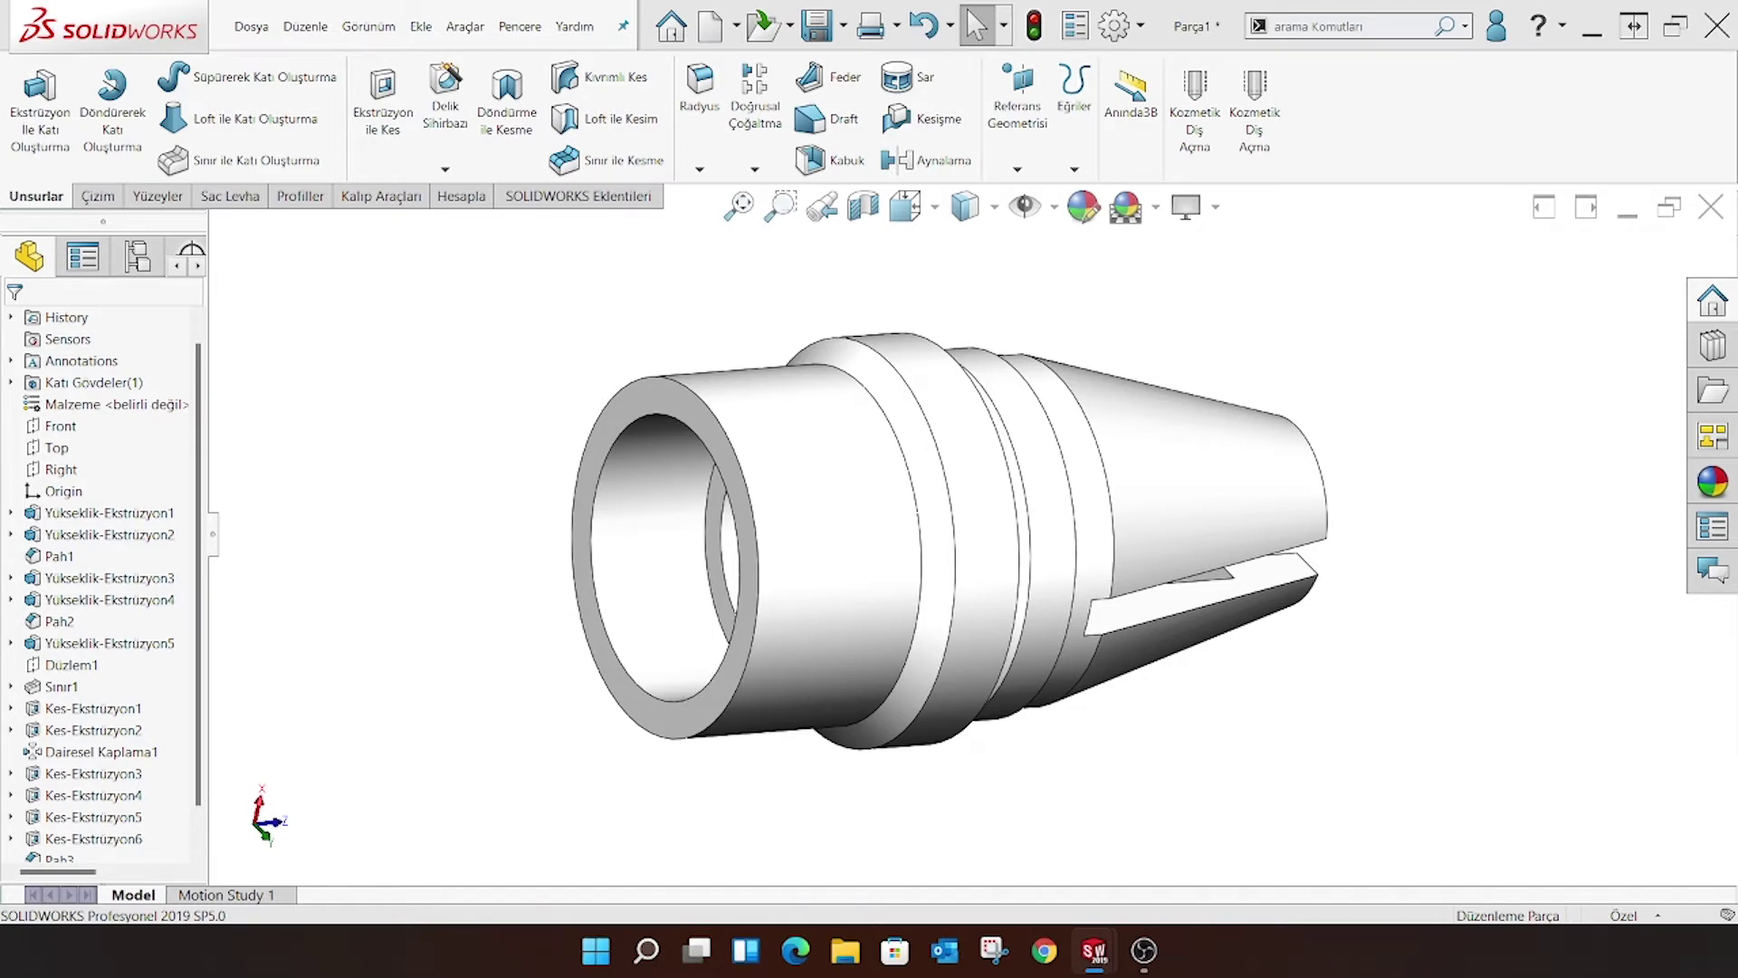
middle_drag(1235, 541, 841, 573)
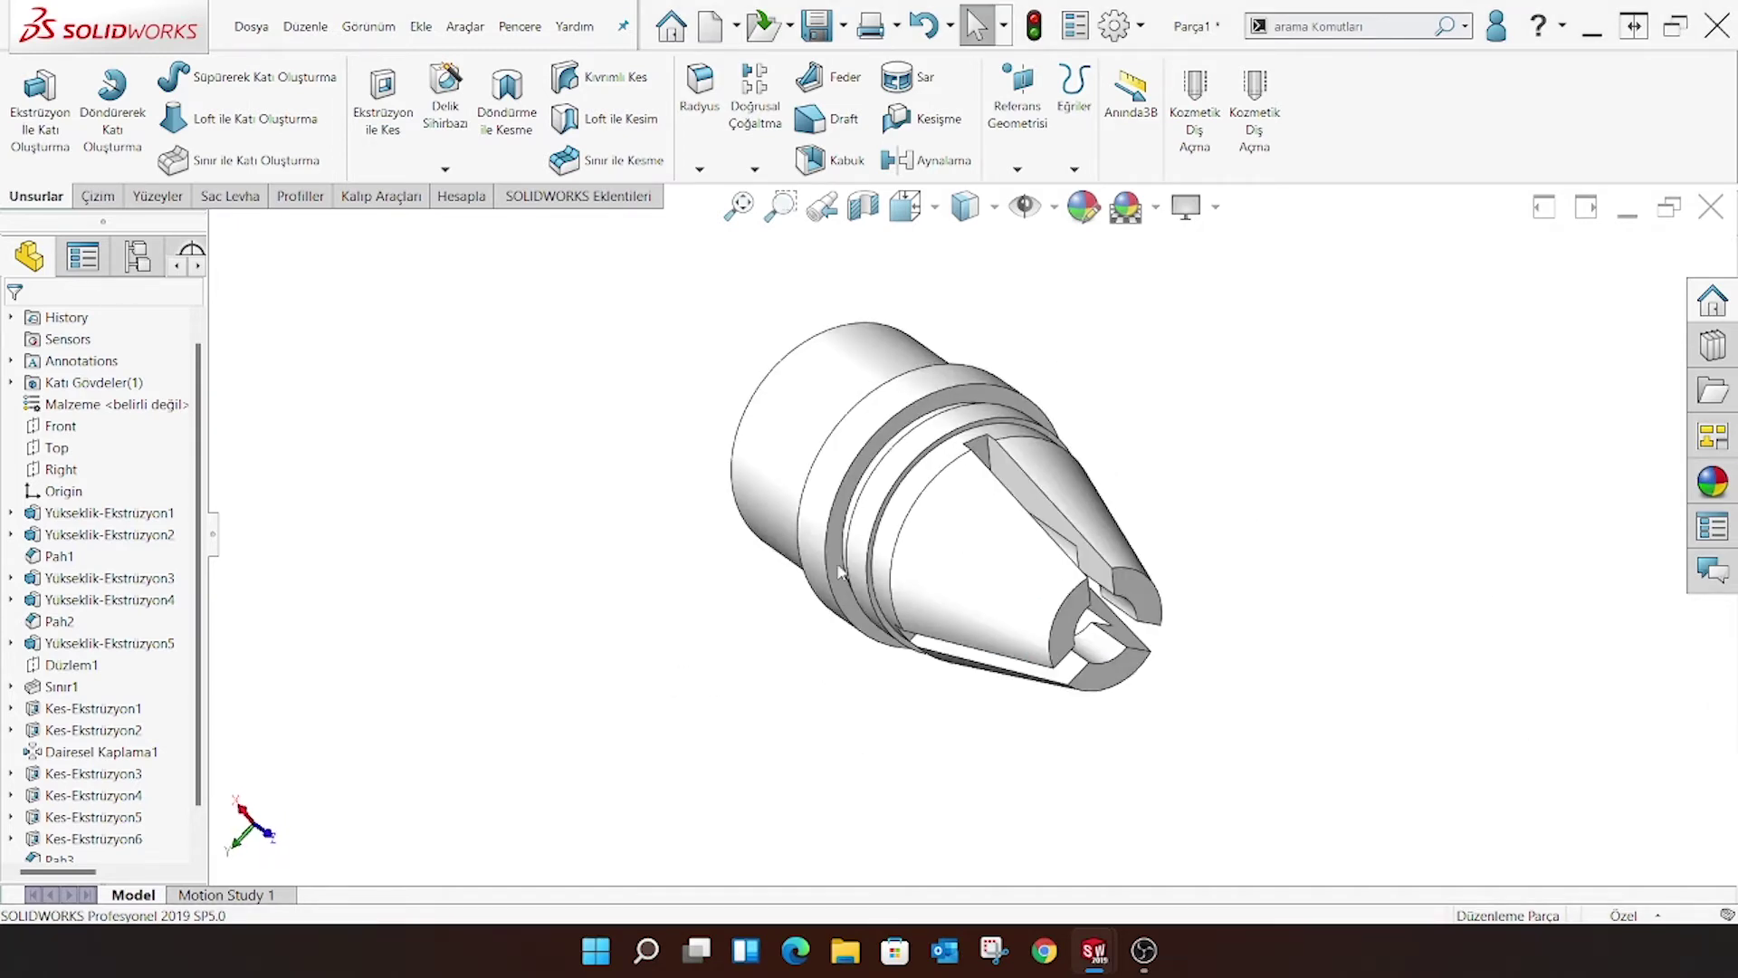
Create reference plane Düzlem2 offset 24 mm from the Top plane
click(54, 447)
mouse_move(689, 435)
middle_down()
mouse_move(792, 401)
mouse_move(904, 310)
middle_up()
click(1040, 152)
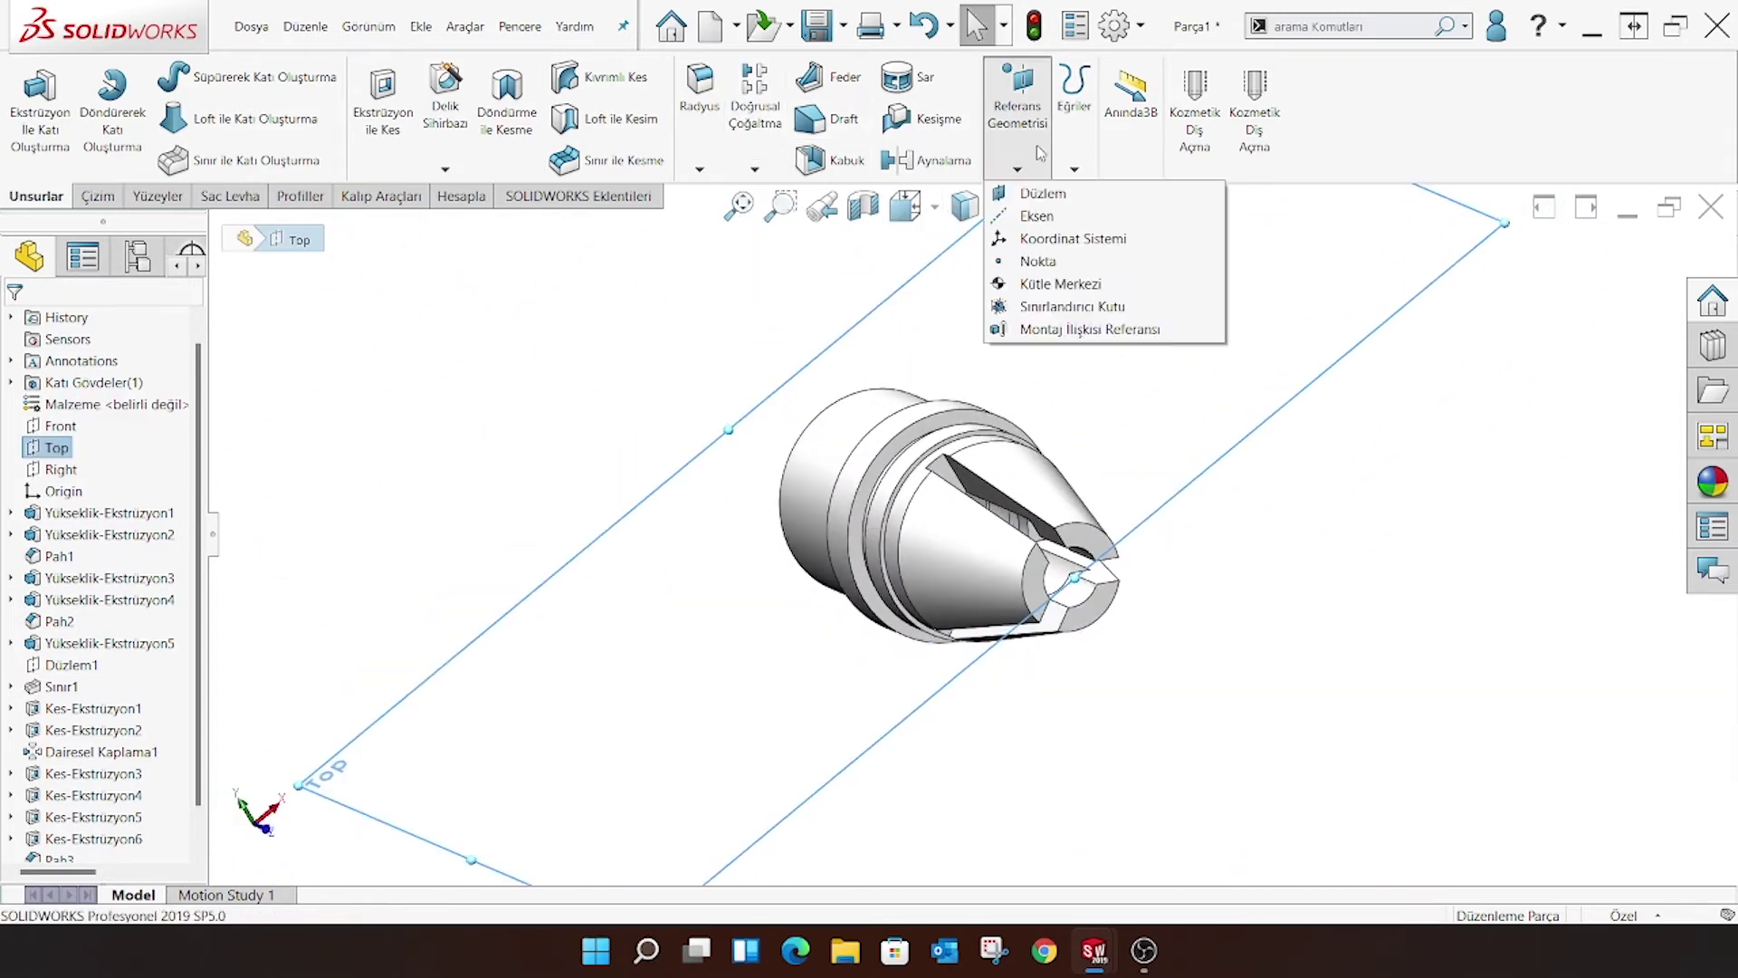
click(1030, 192)
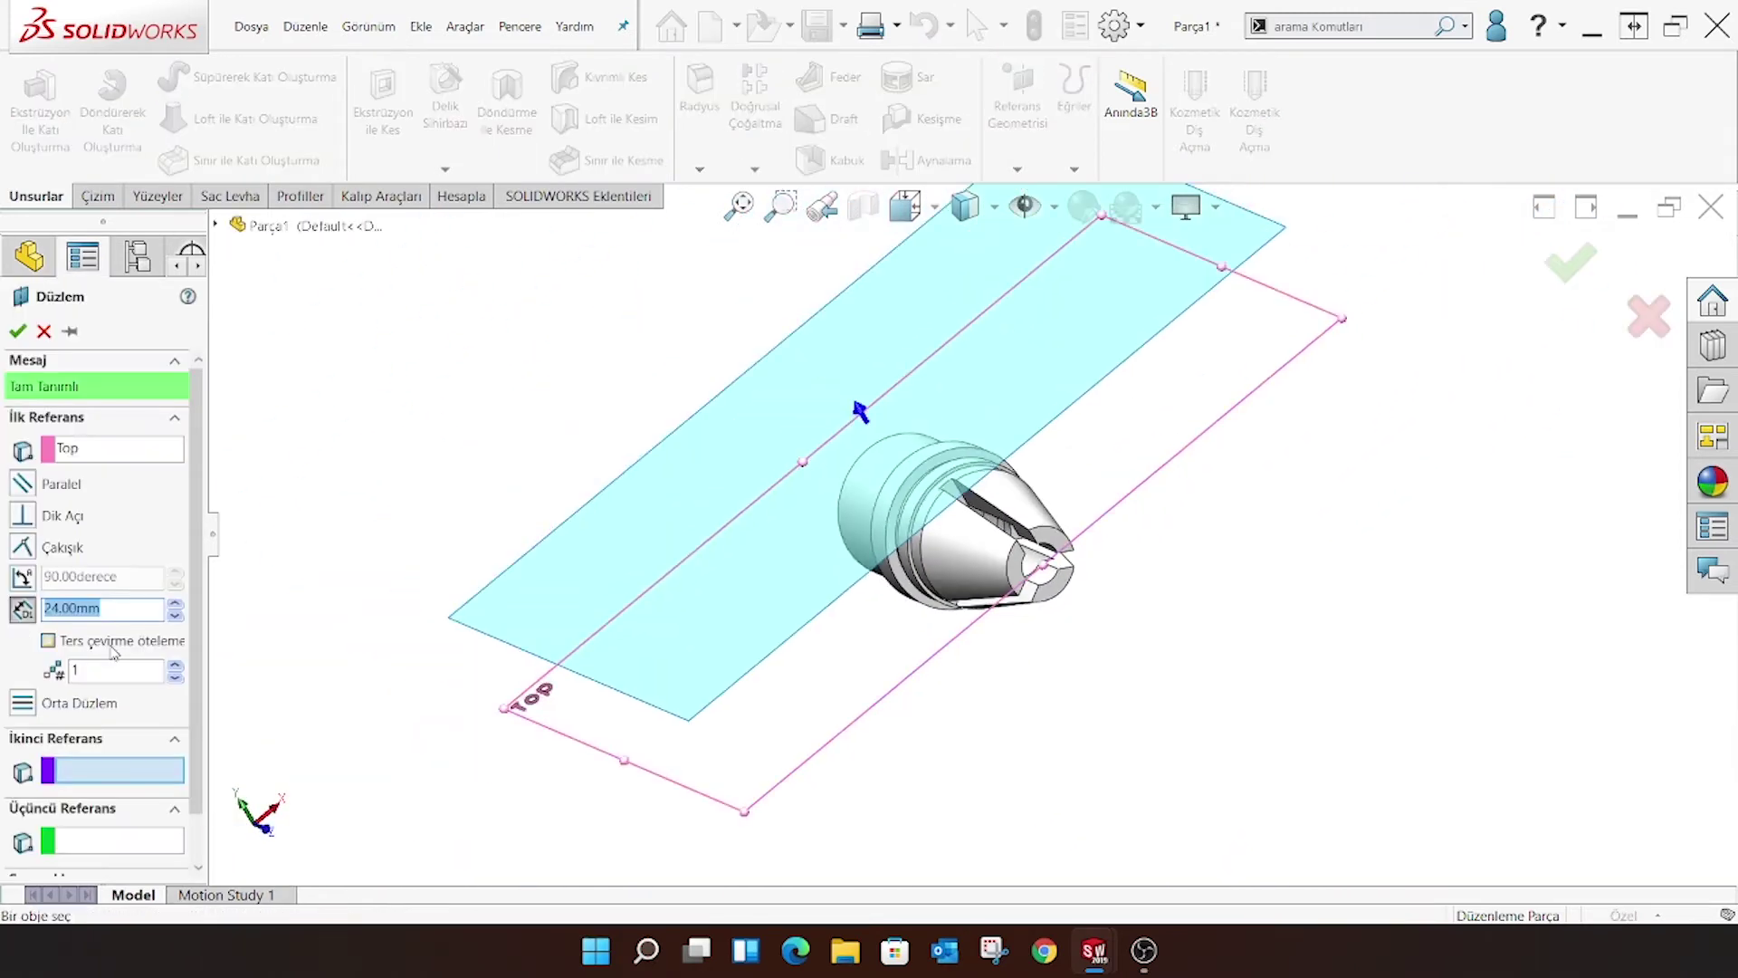
click(20, 332)
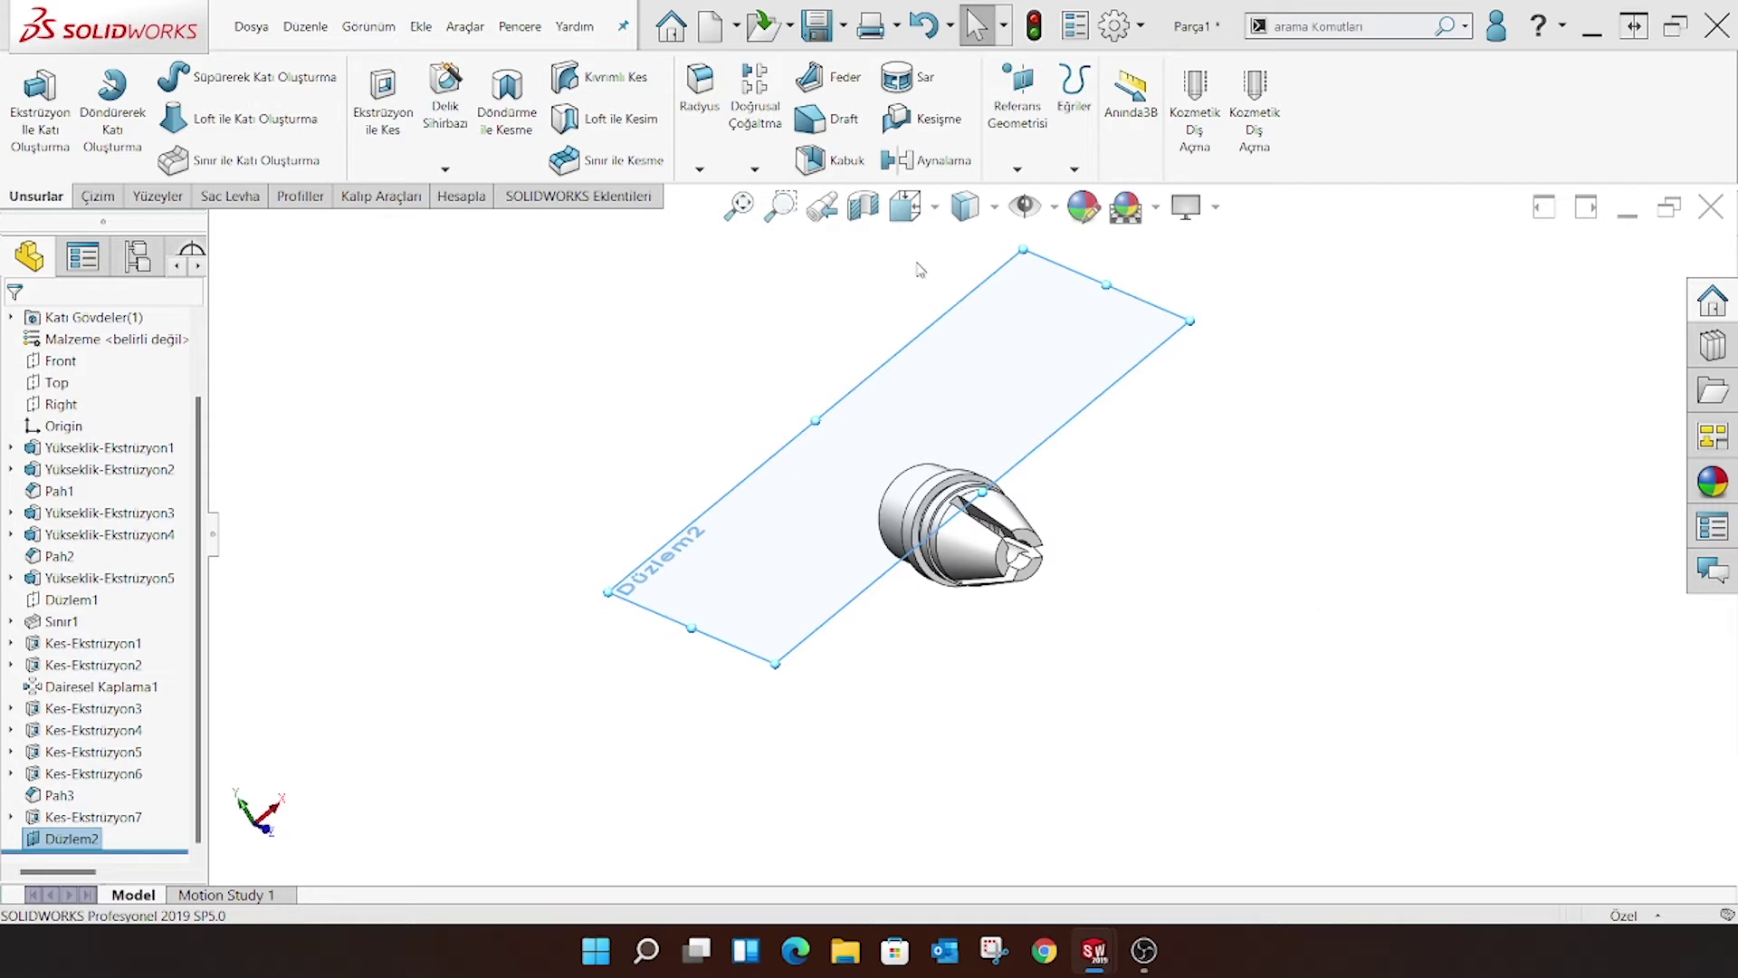
click(1128, 354)
Draw a vertical centerline on Düzlem2 from the part's top edge to the tip's bottom
click(914, 215)
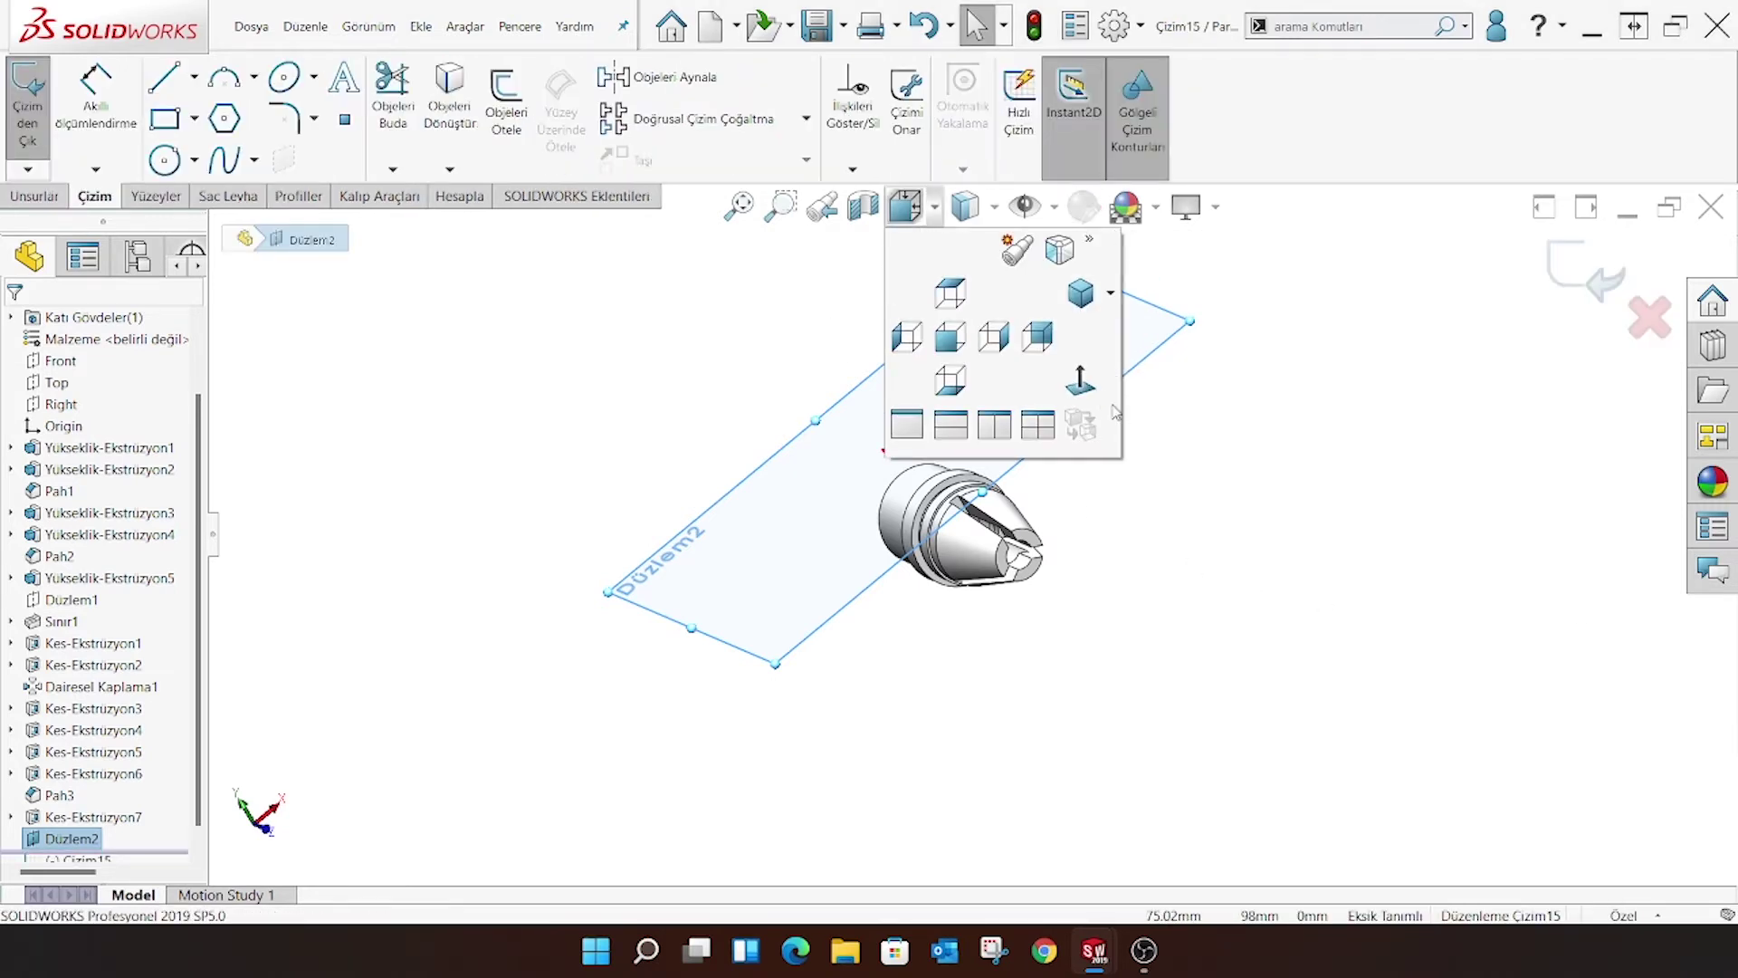
click(1061, 363)
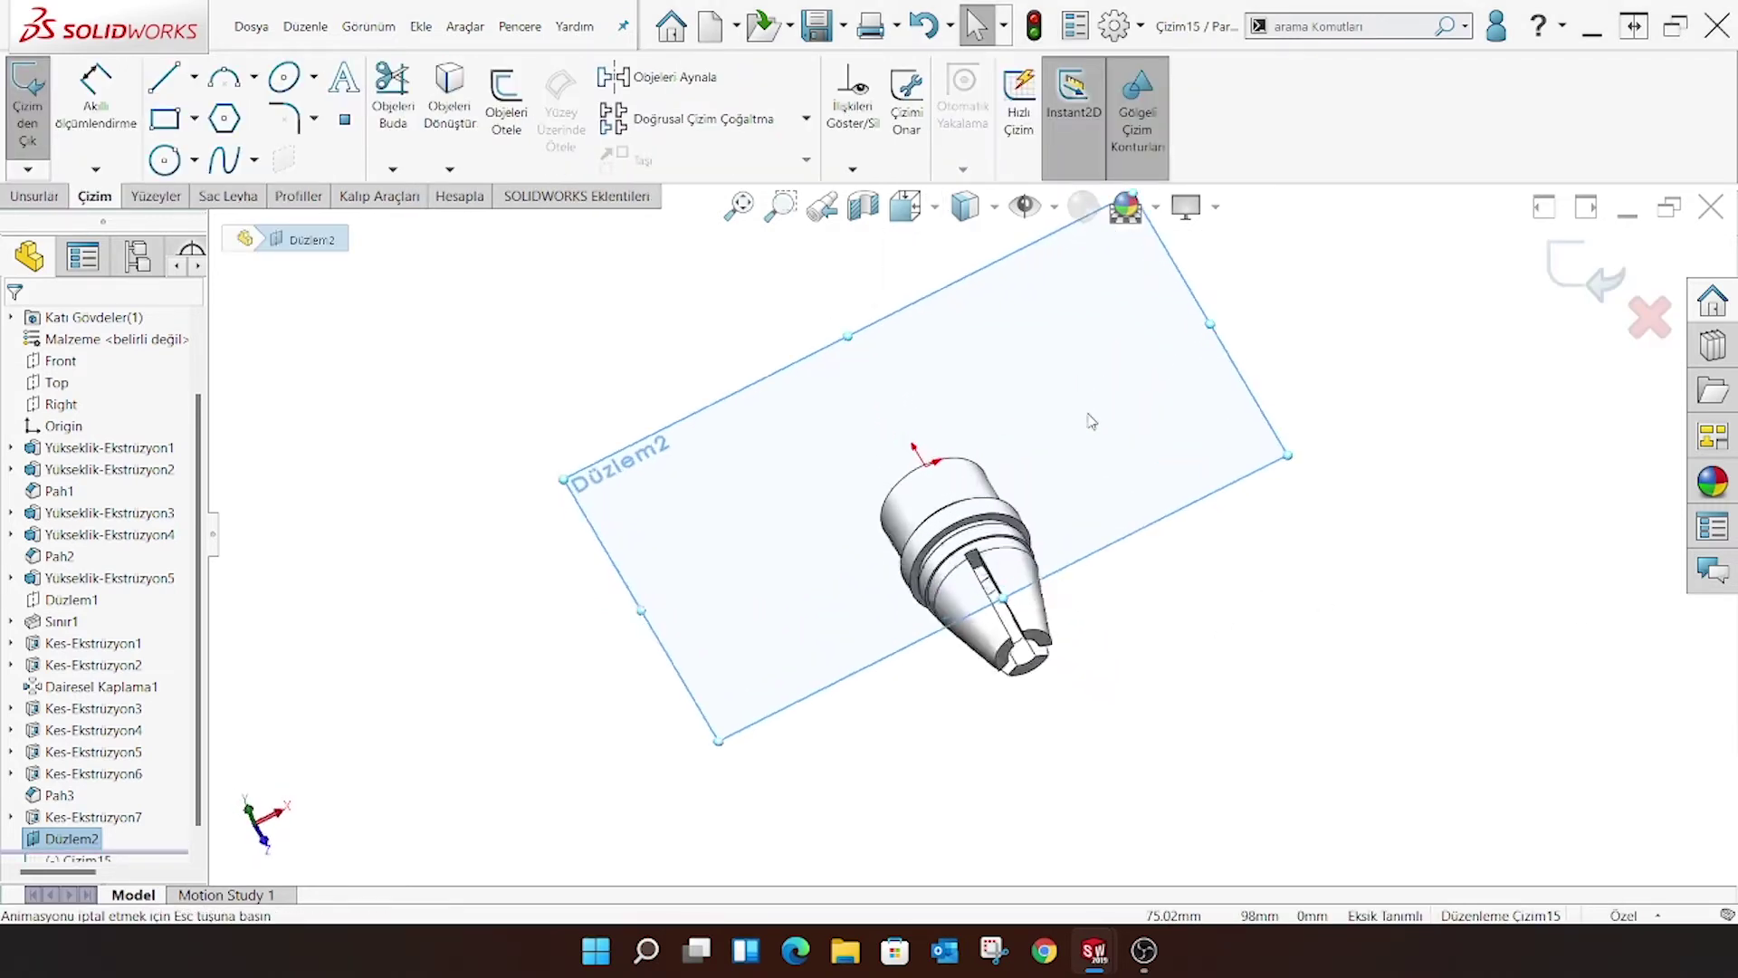
click(193, 78)
click(212, 124)
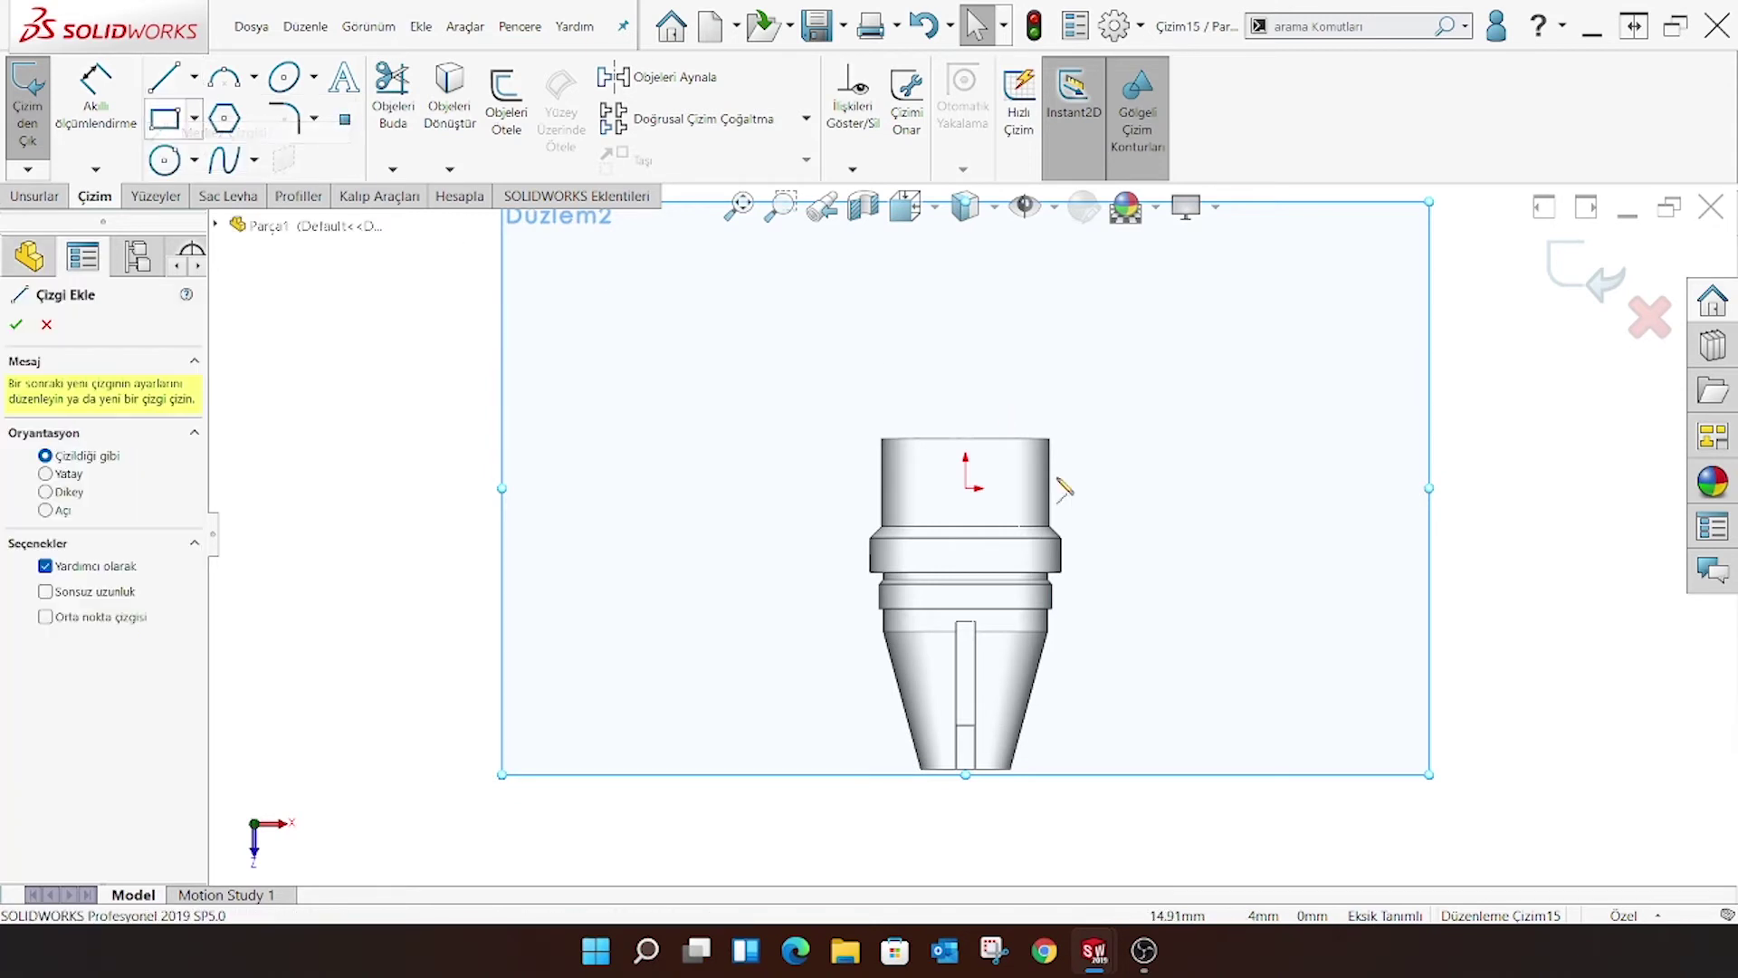
click(966, 438)
click(967, 771)
right_click(966, 771)
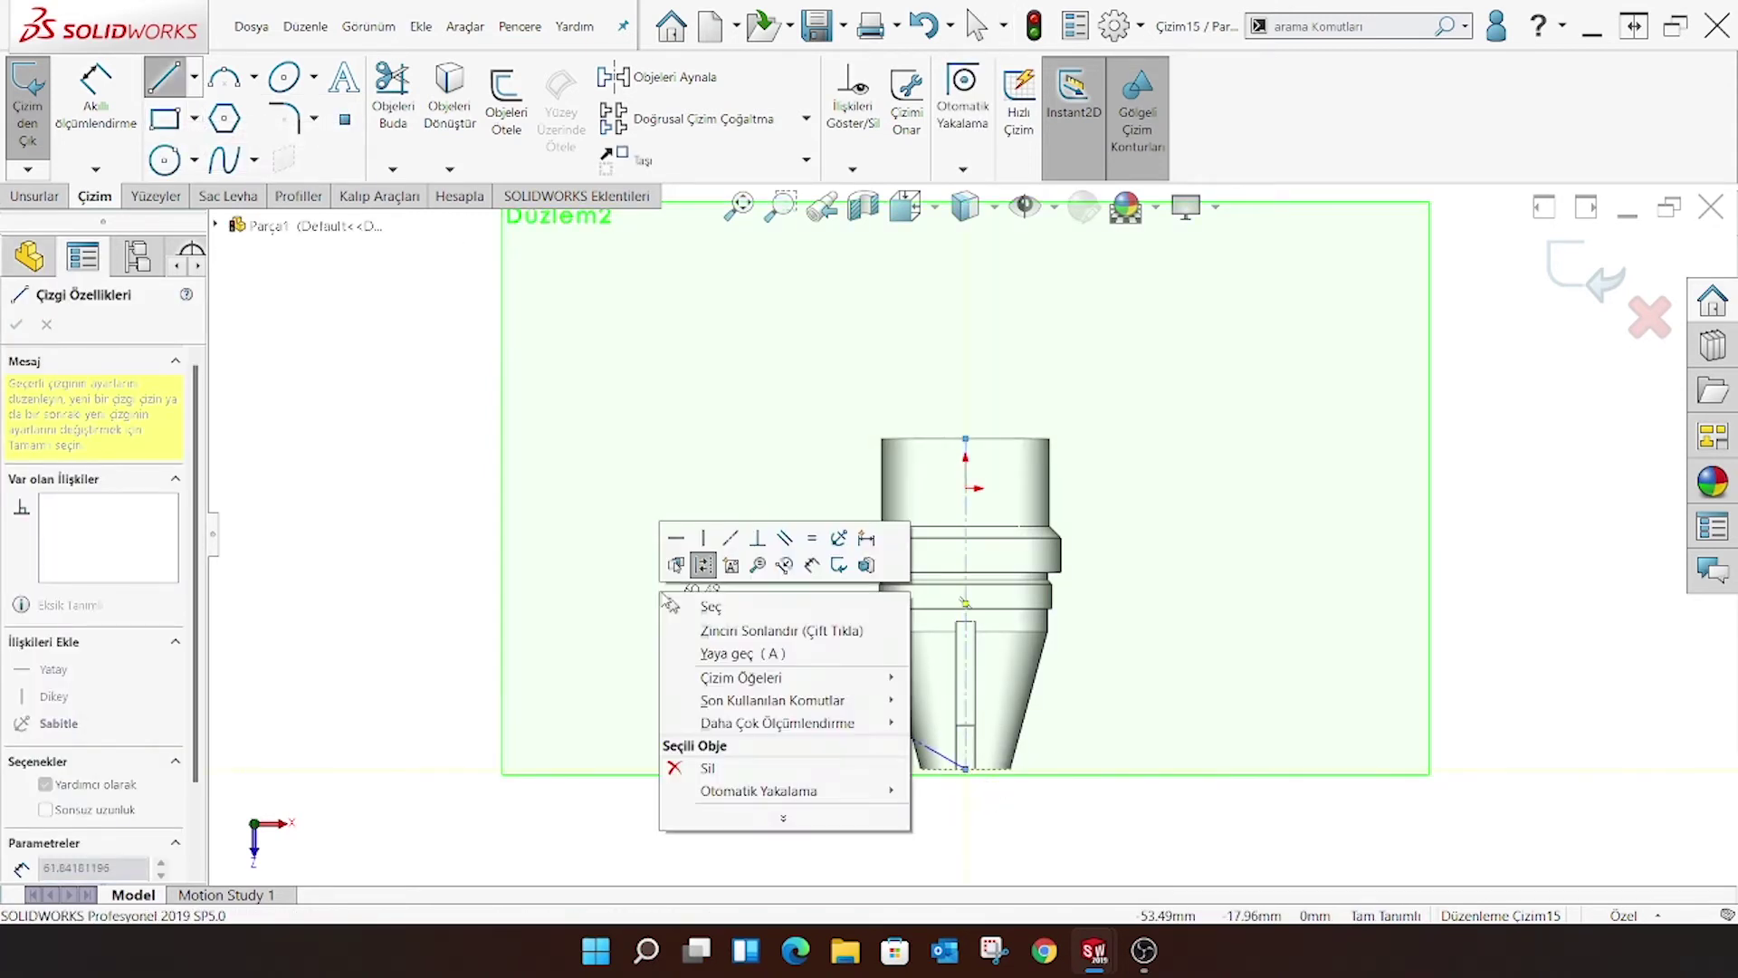
click(715, 606)
scroll(1090, 679, down, 2)
Draw a small circle centred on the centerline
click(179, 167)
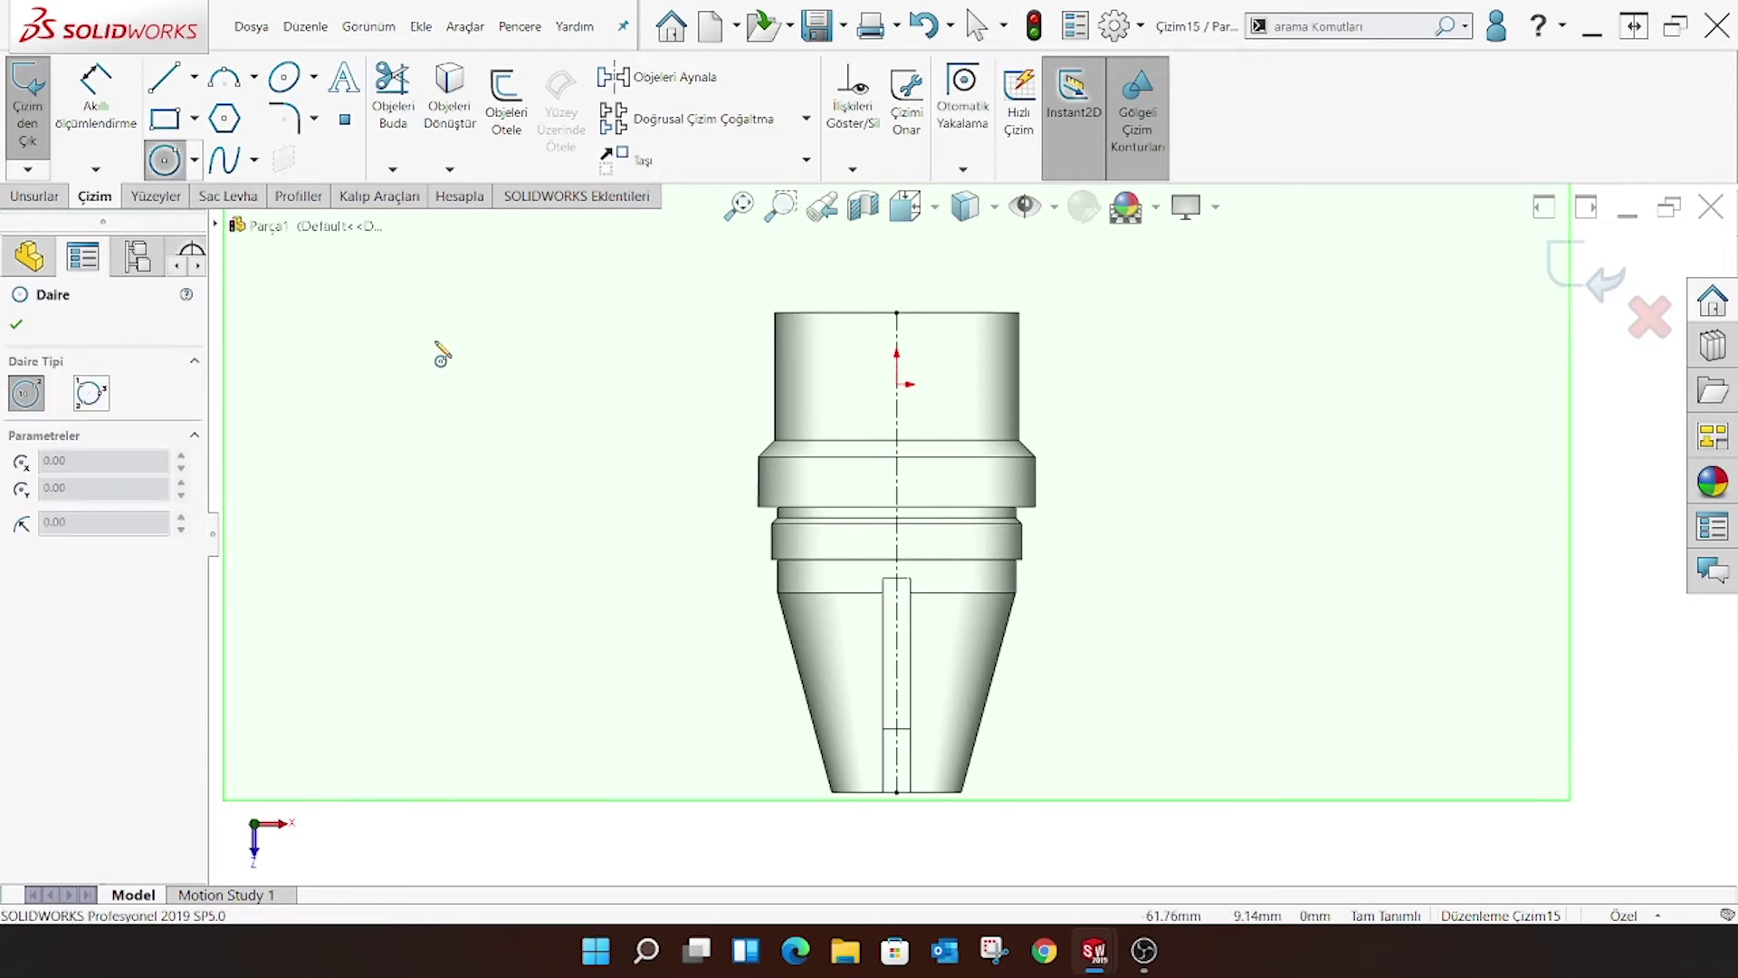
click(897, 595)
click(896, 565)
right_click(865, 484)
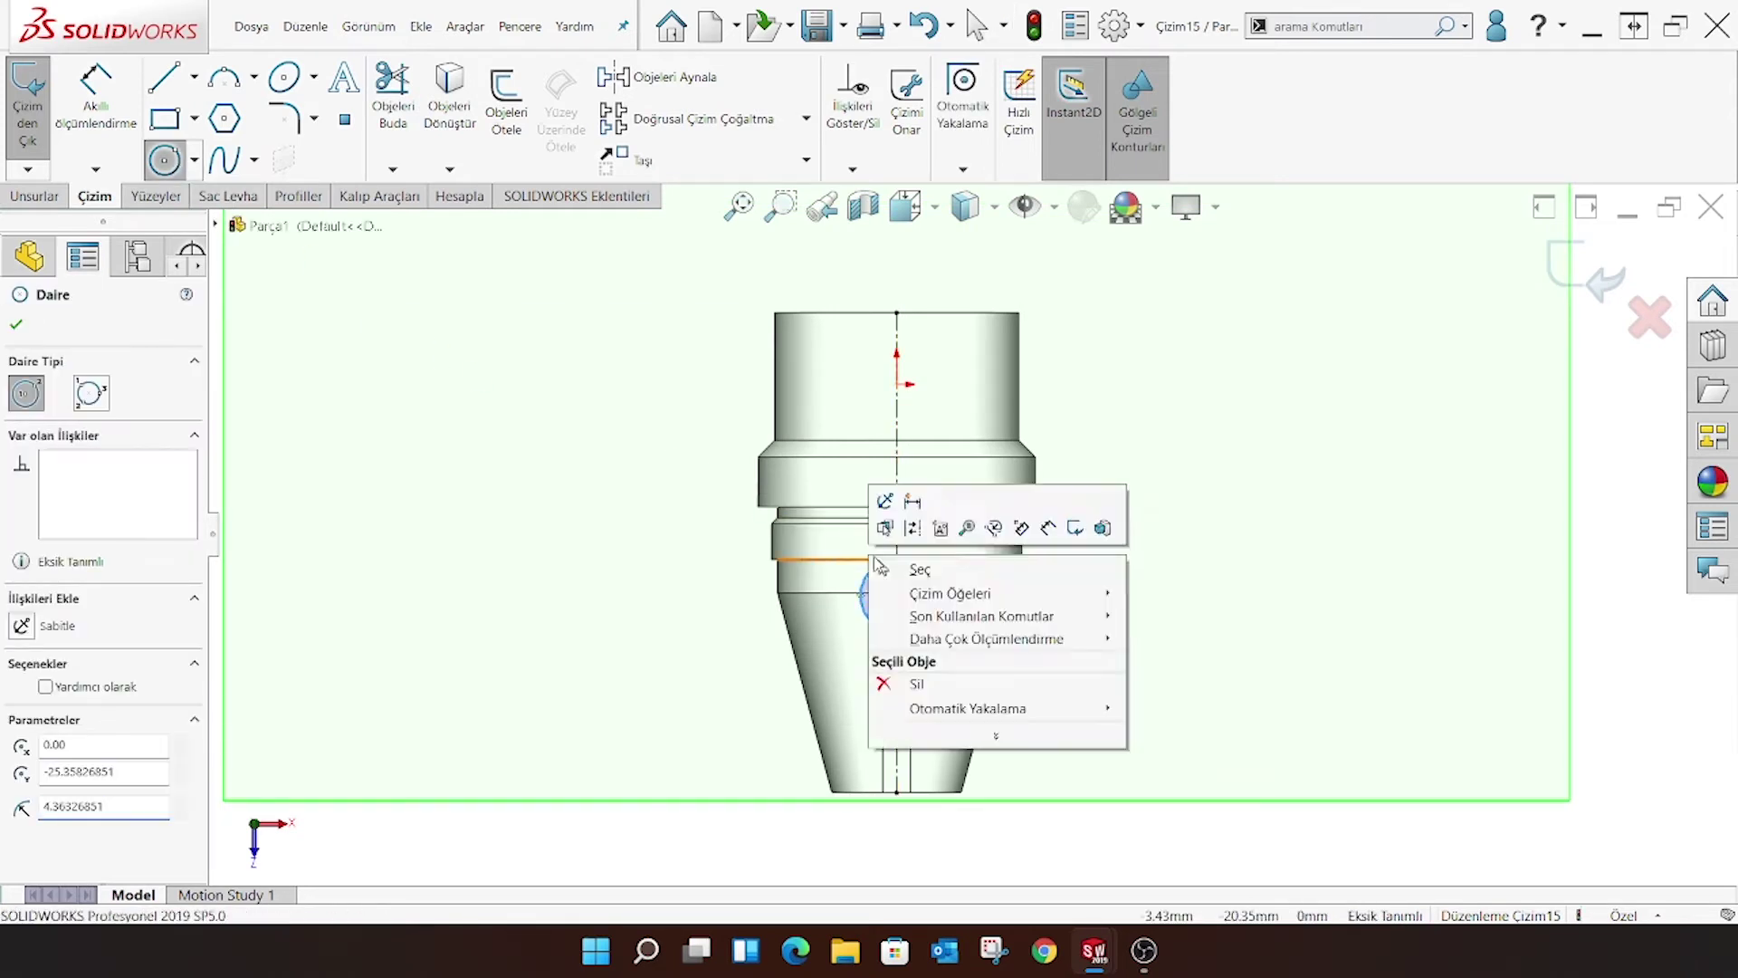
click(910, 570)
scroll(818, 538, down, 1)
scroll(817, 538, down, 1)
Dimension the circle to Ø4.66, centred 23.34 mm above the tip's end
click(77, 95)
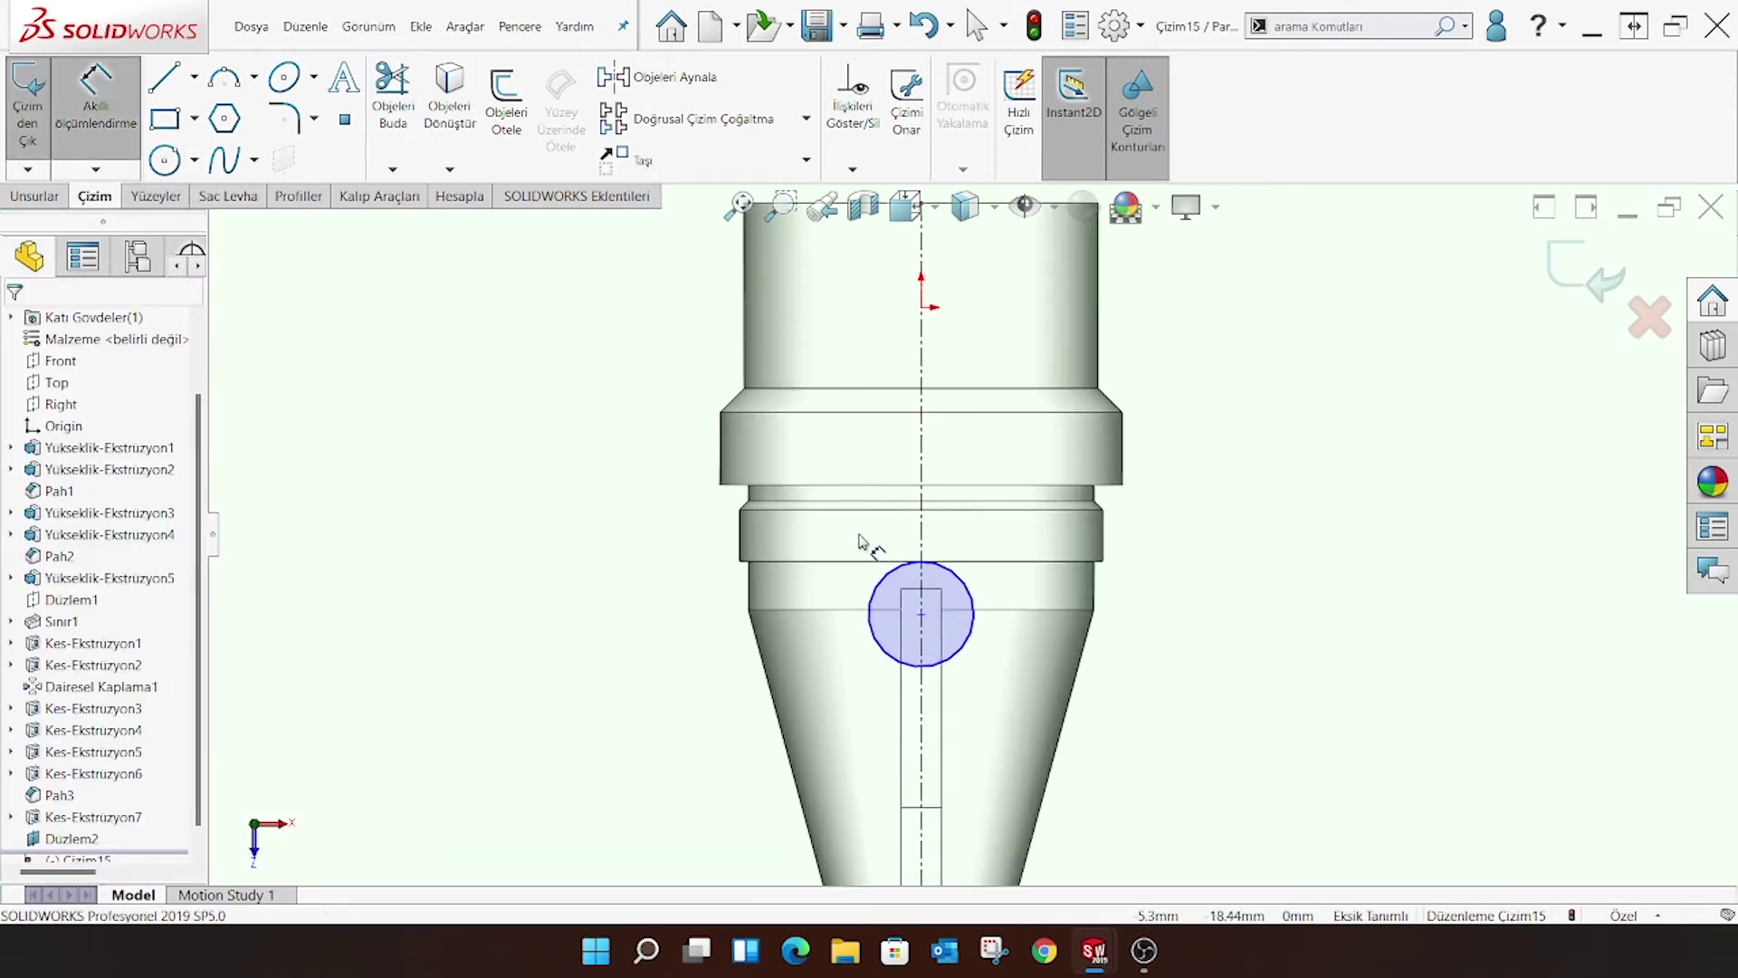
click(886, 587)
click(561, 535)
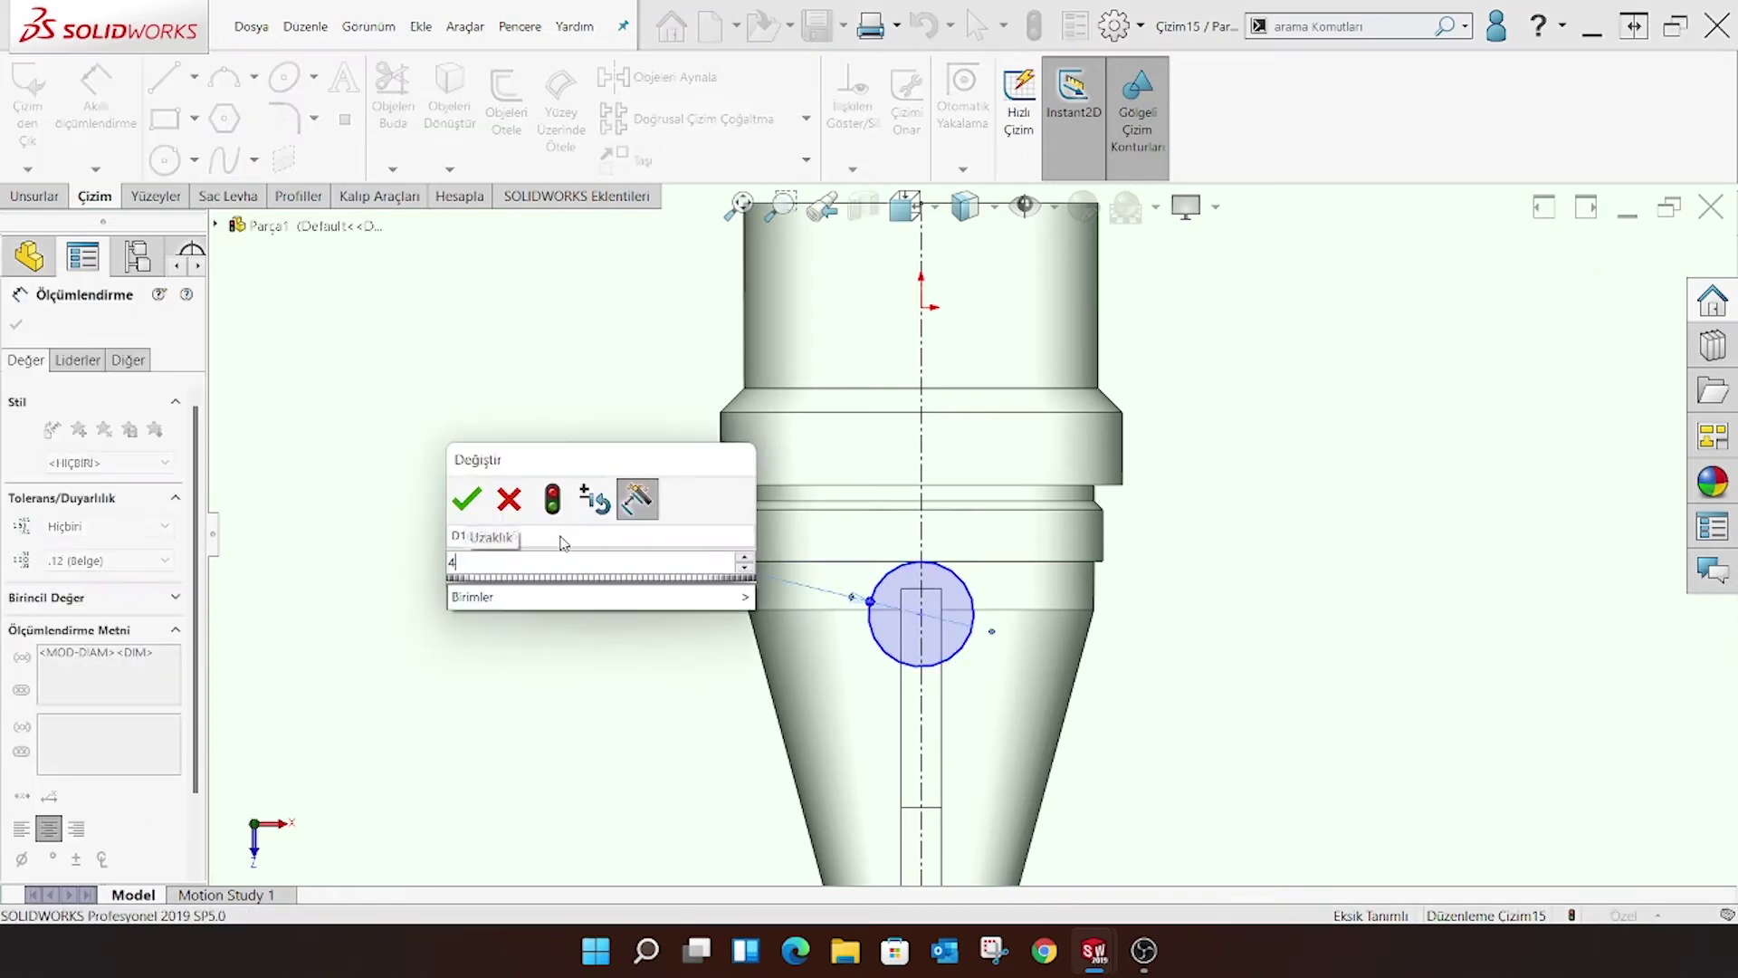
text(4.66)
key(Return)
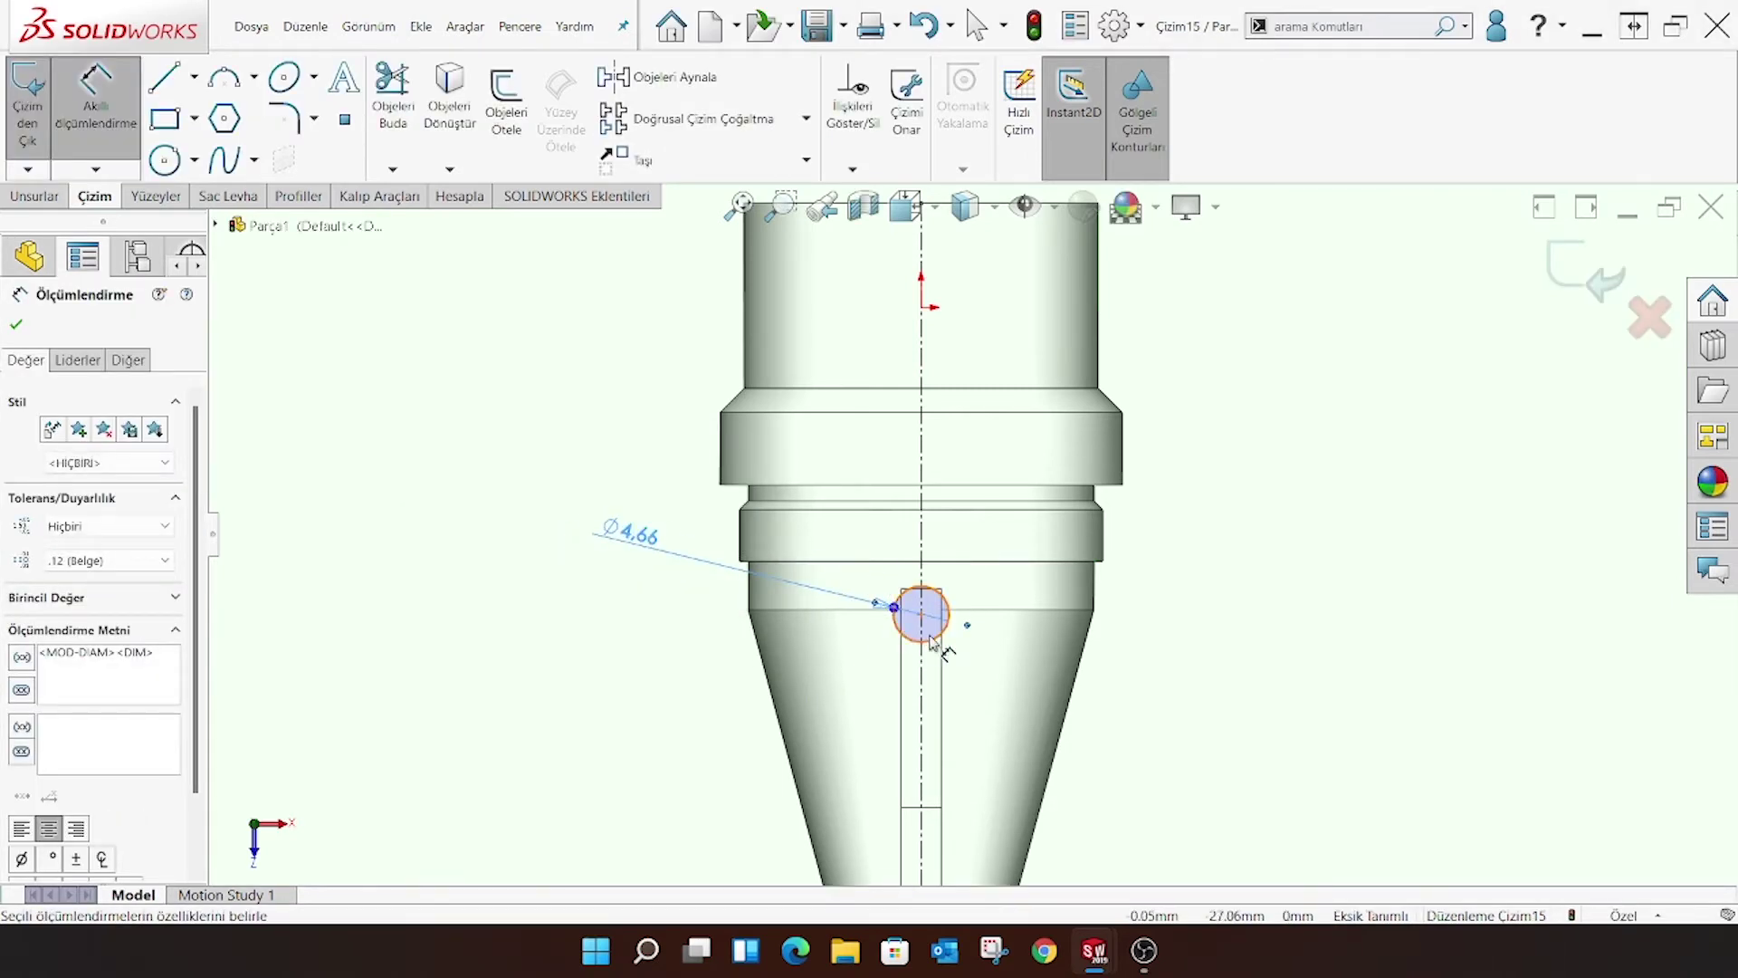
click(921, 617)
key(f)
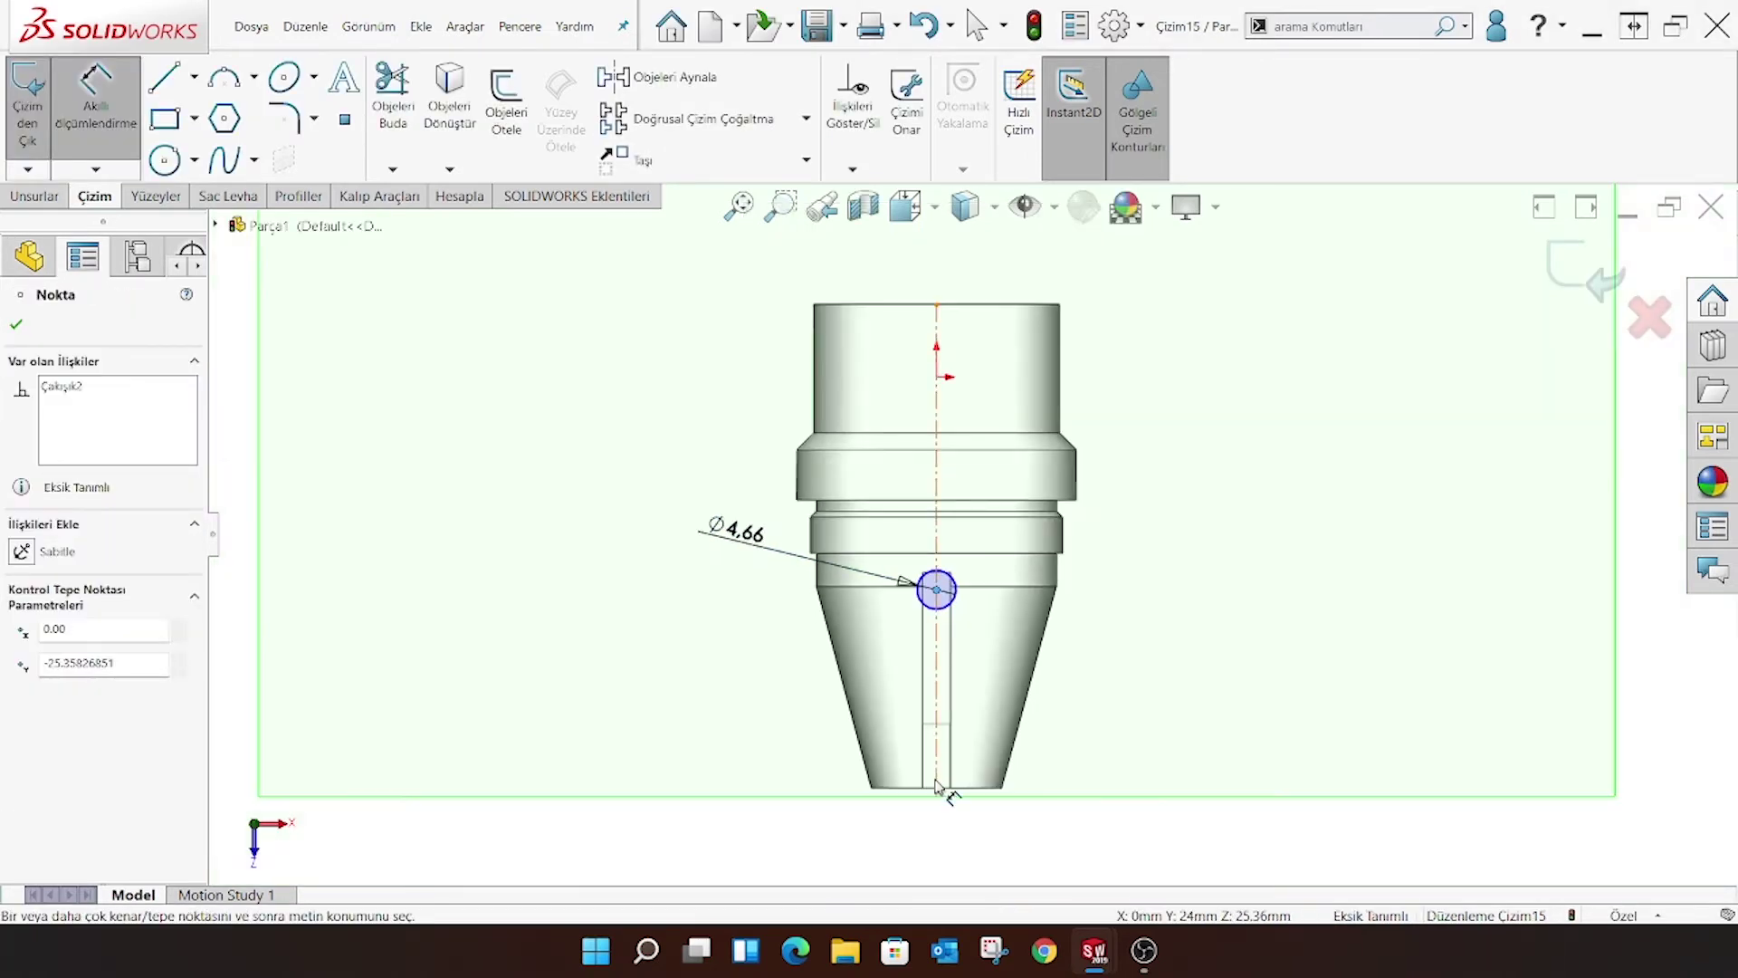
click(938, 795)
click(1177, 711)
text(2)
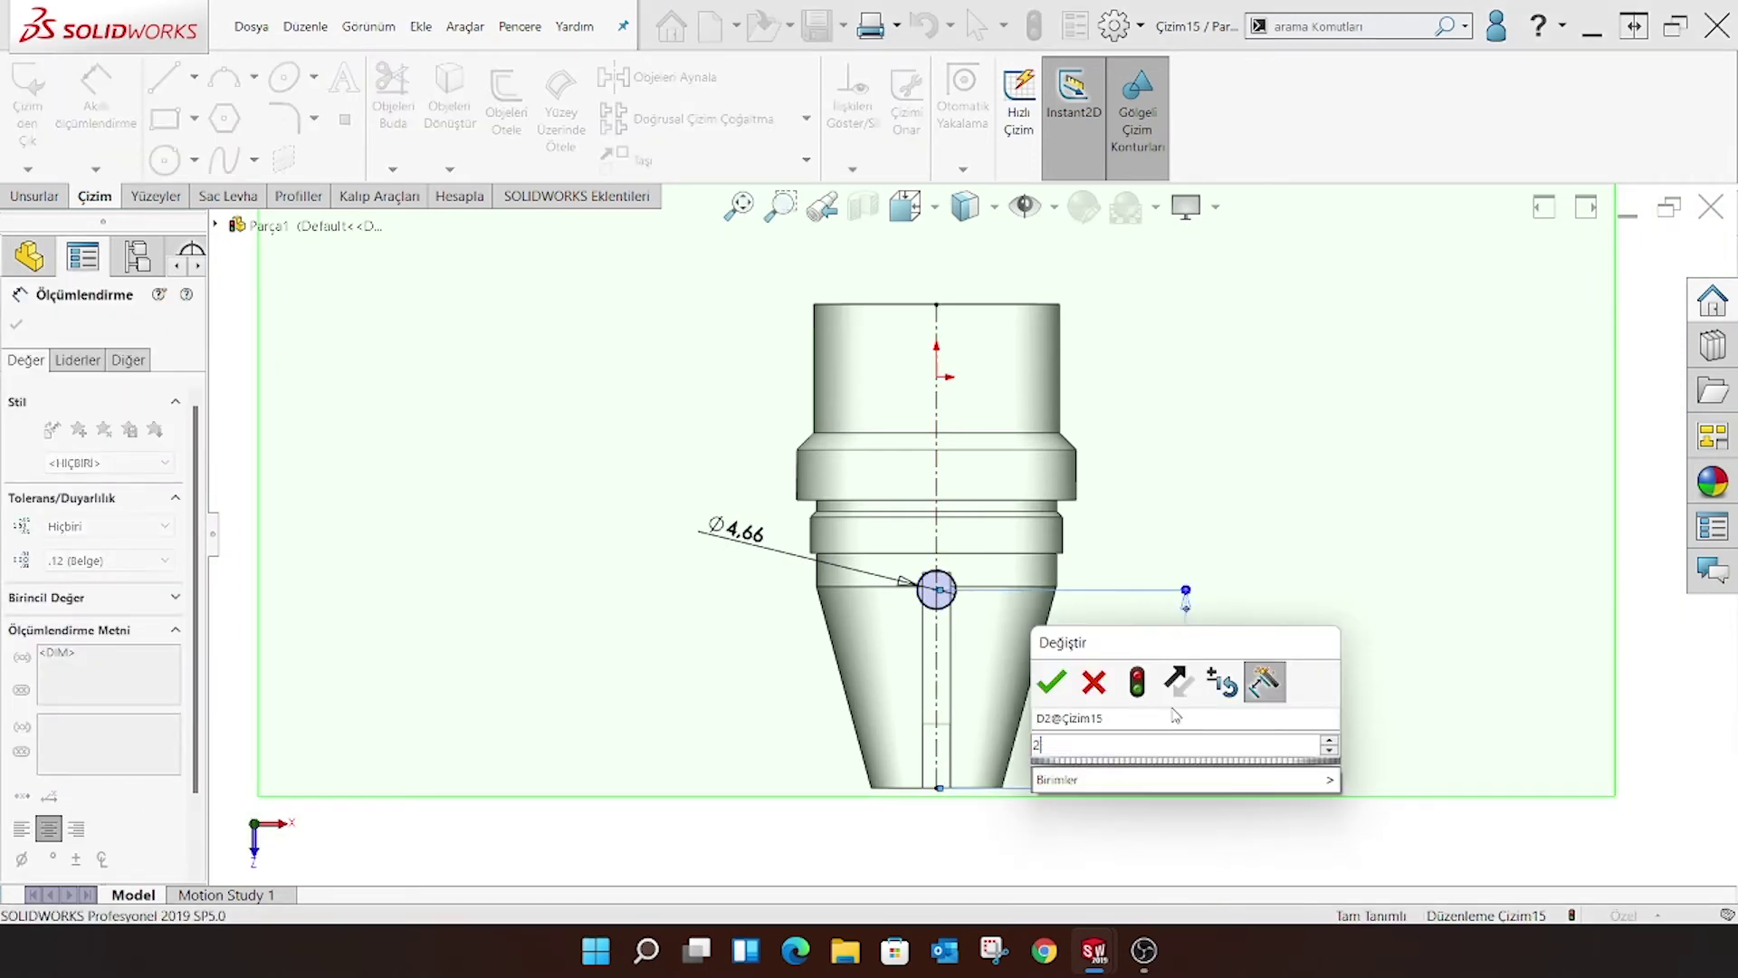
text(3,34)
key(Return)
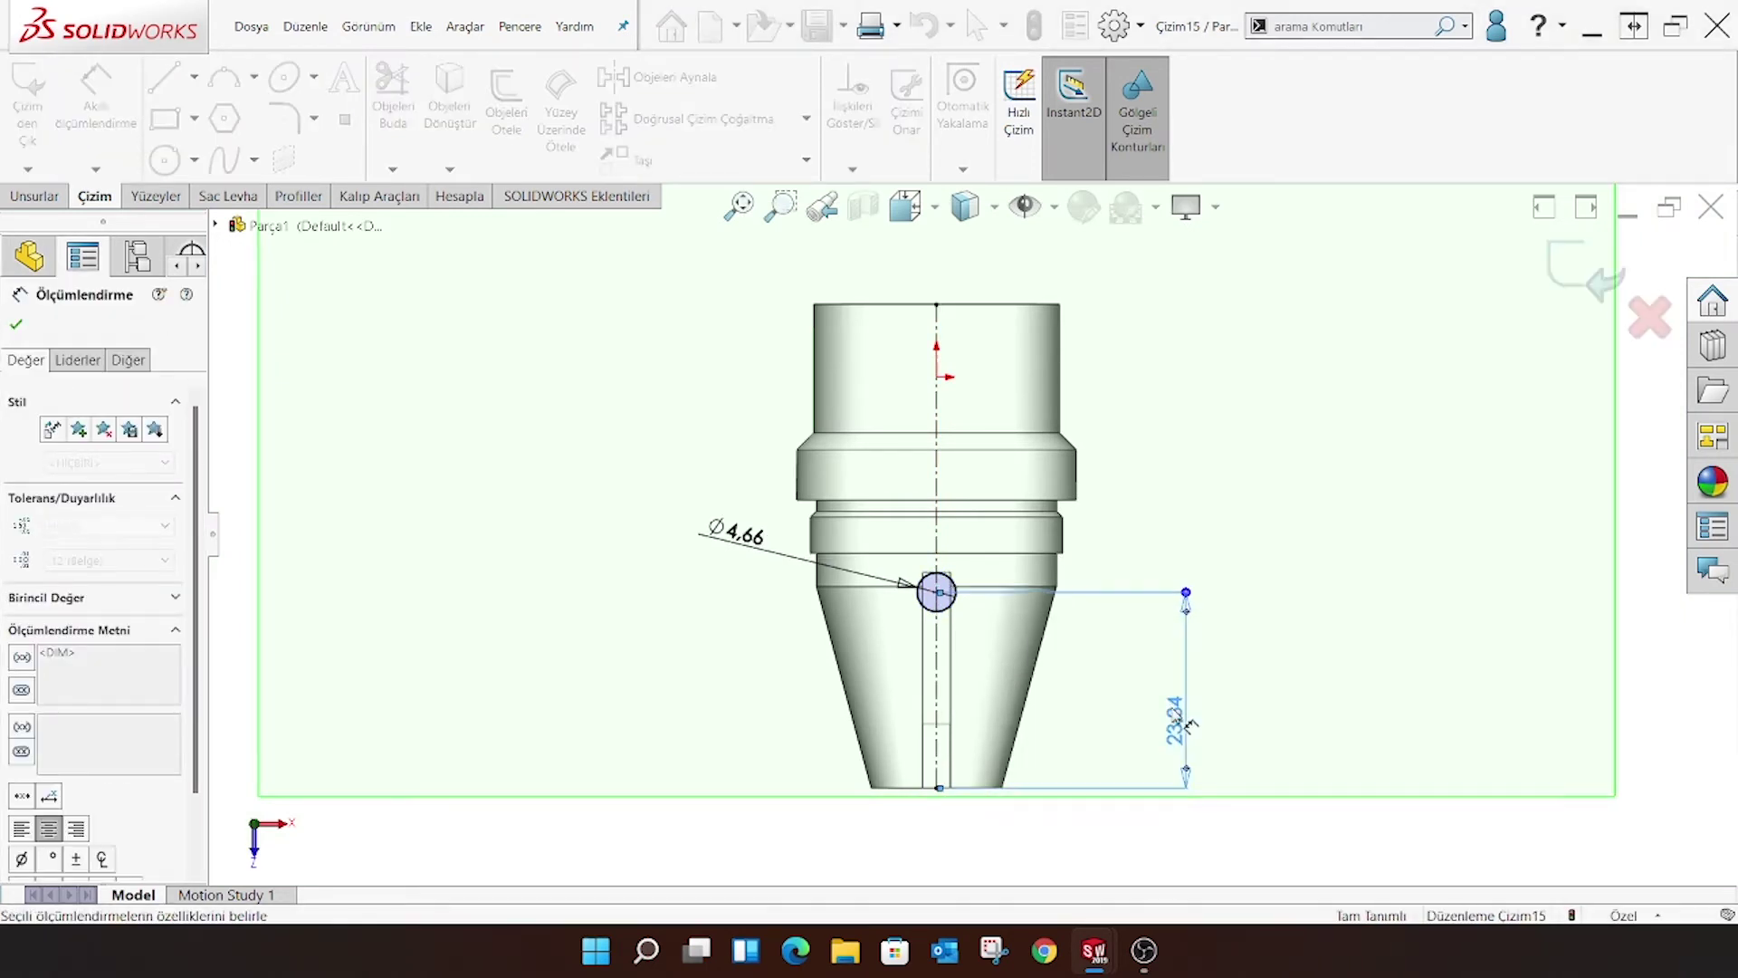
click(18, 322)
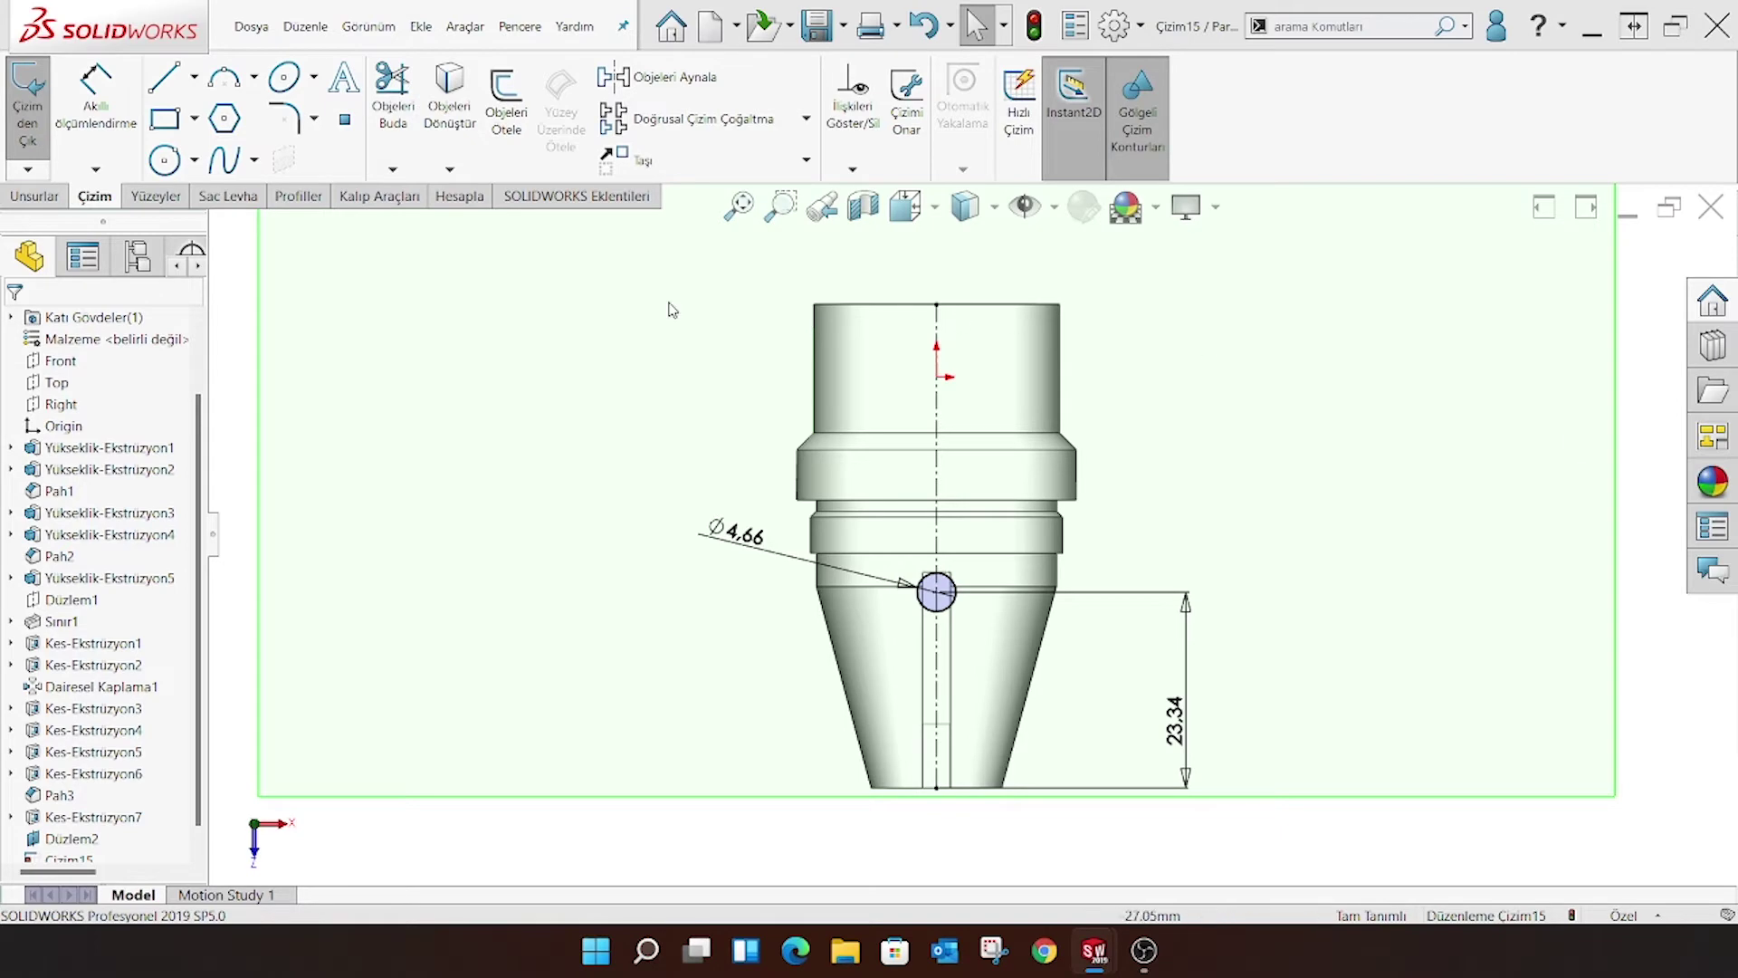
Extrude-cut the Ø4.66 circle 20.67 mm deep to open the side hole
click(33, 196)
click(383, 104)
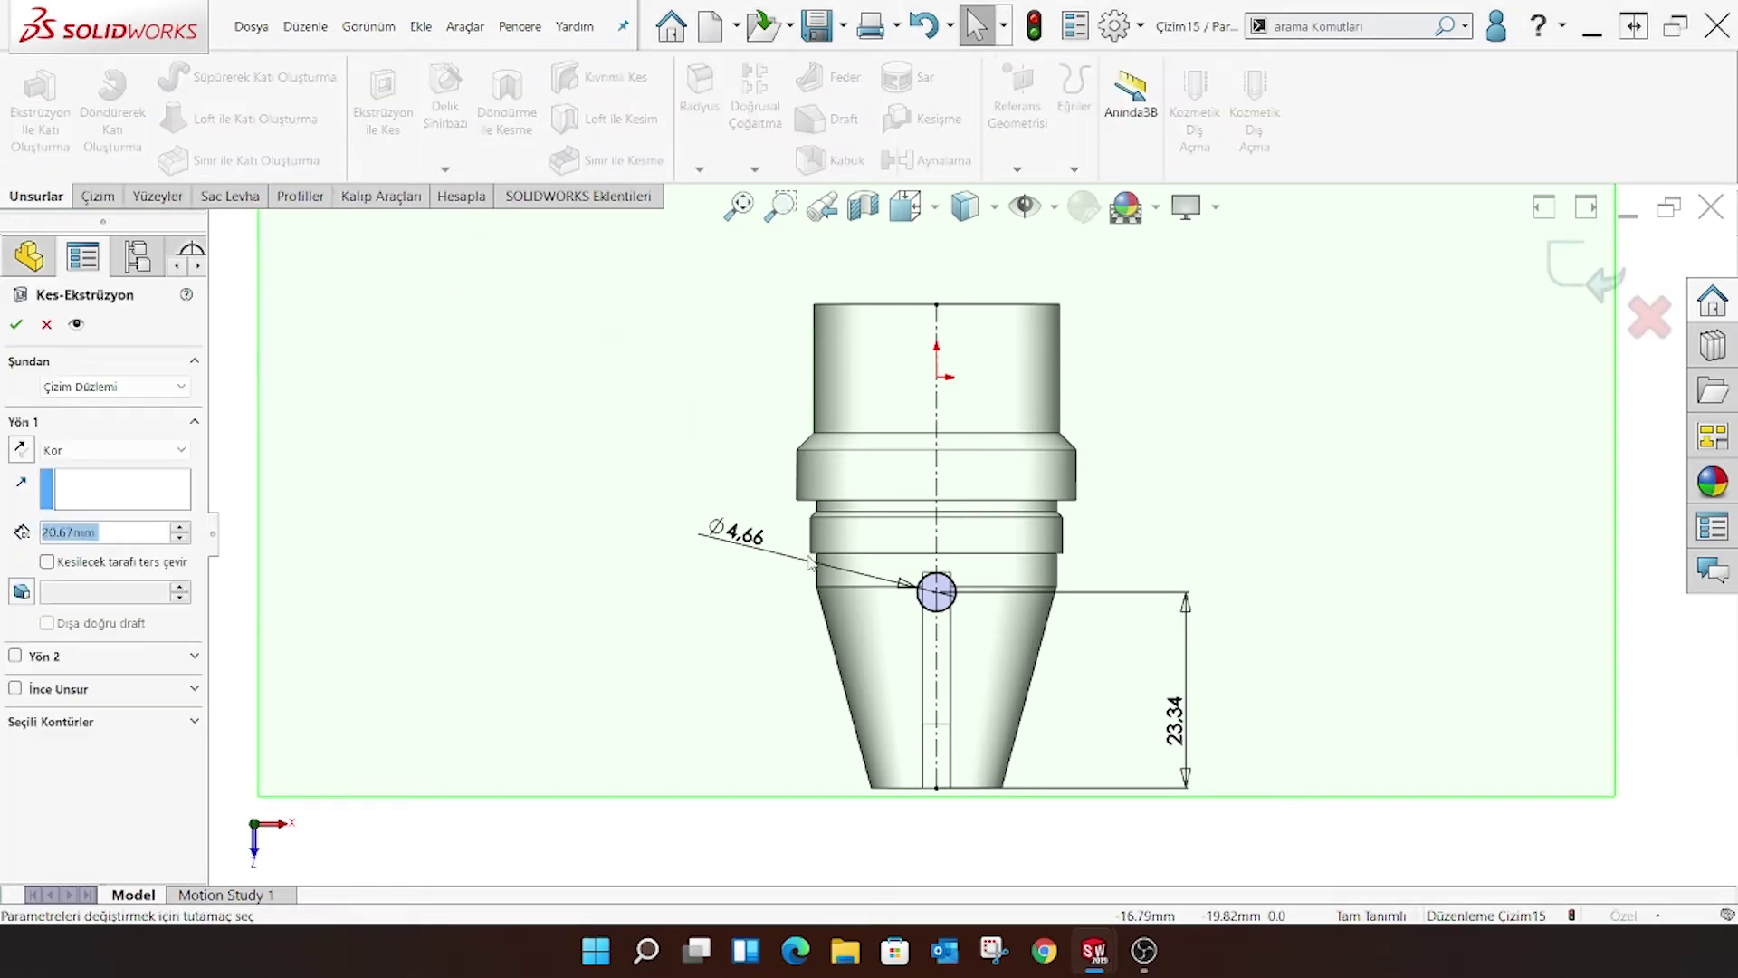
click(13, 328)
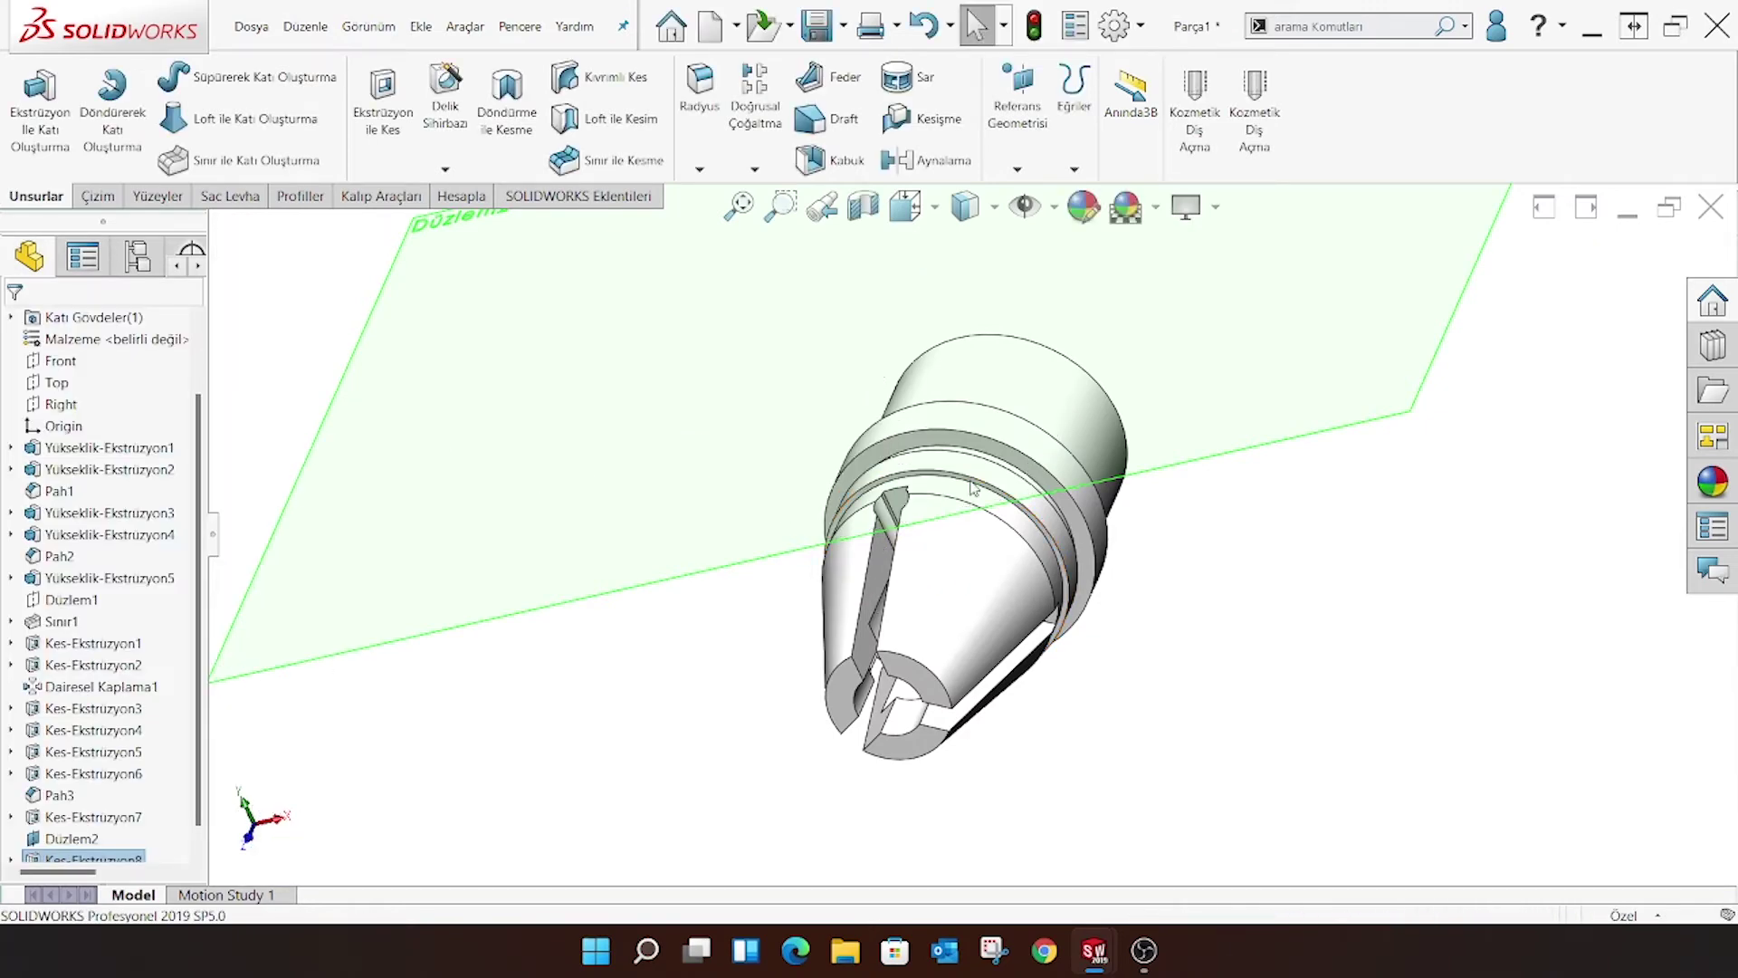
click(1267, 521)
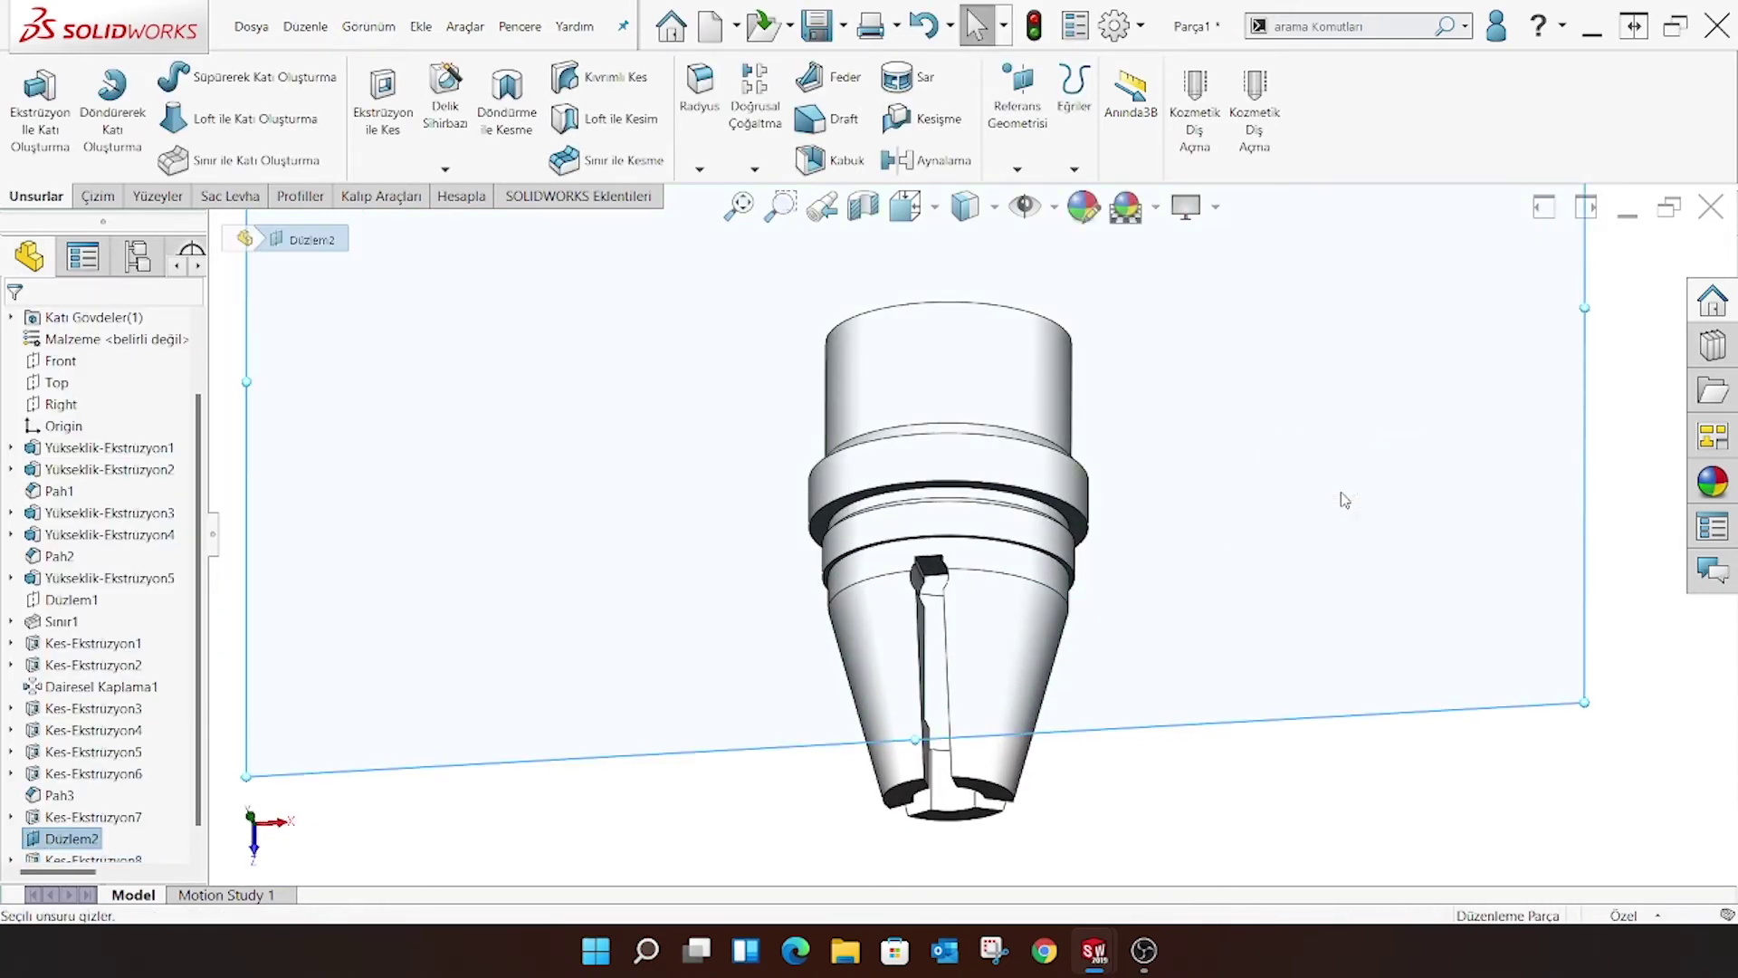
Start a circular pattern and pick the ring face as its direction
click(1342, 497)
middle_drag(1343, 497, 1177, 407)
click(754, 169)
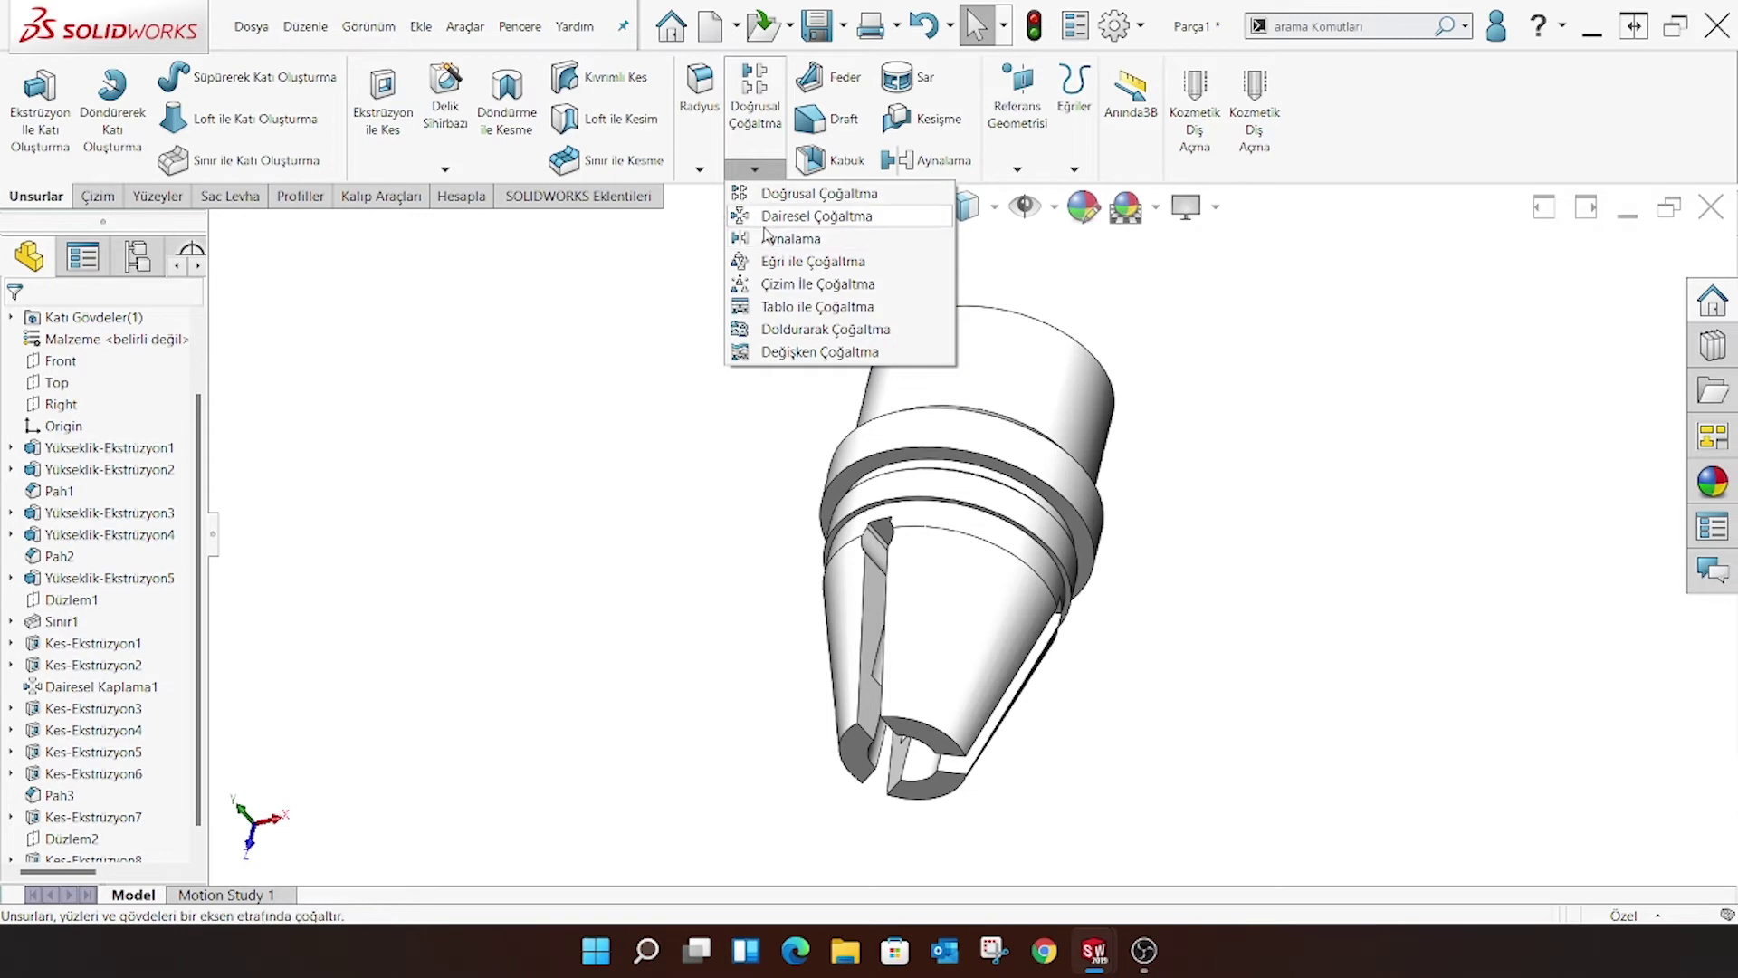
click(770, 208)
click(117, 394)
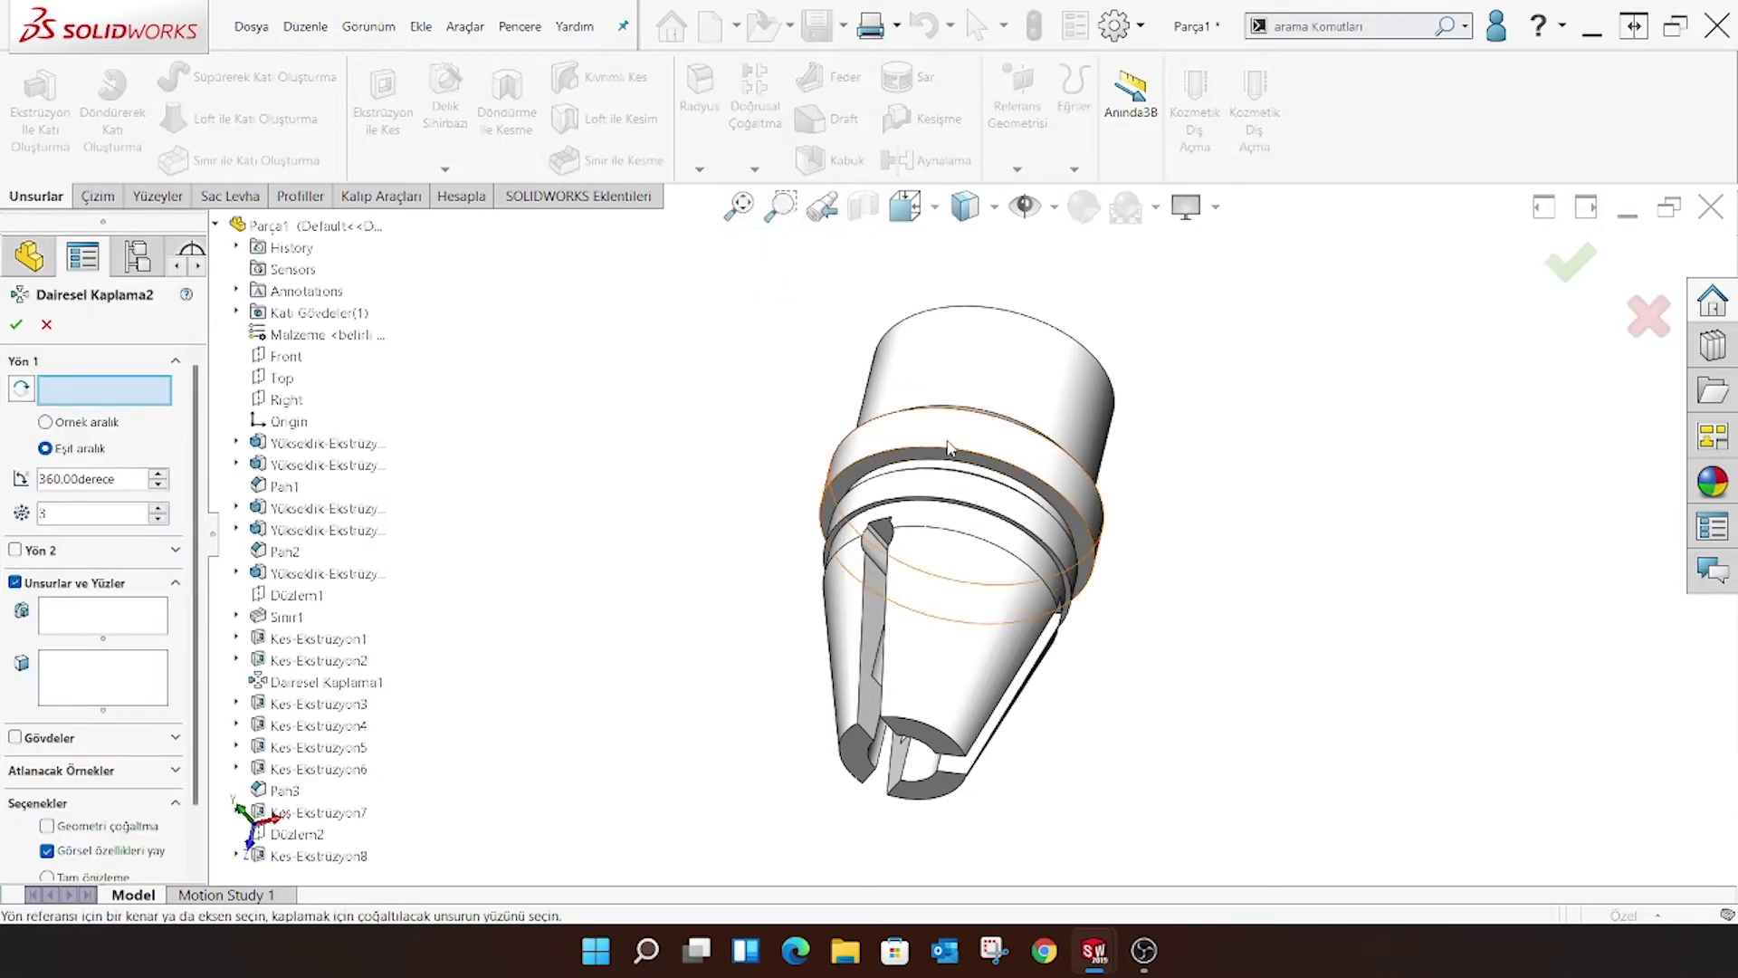
click(916, 456)
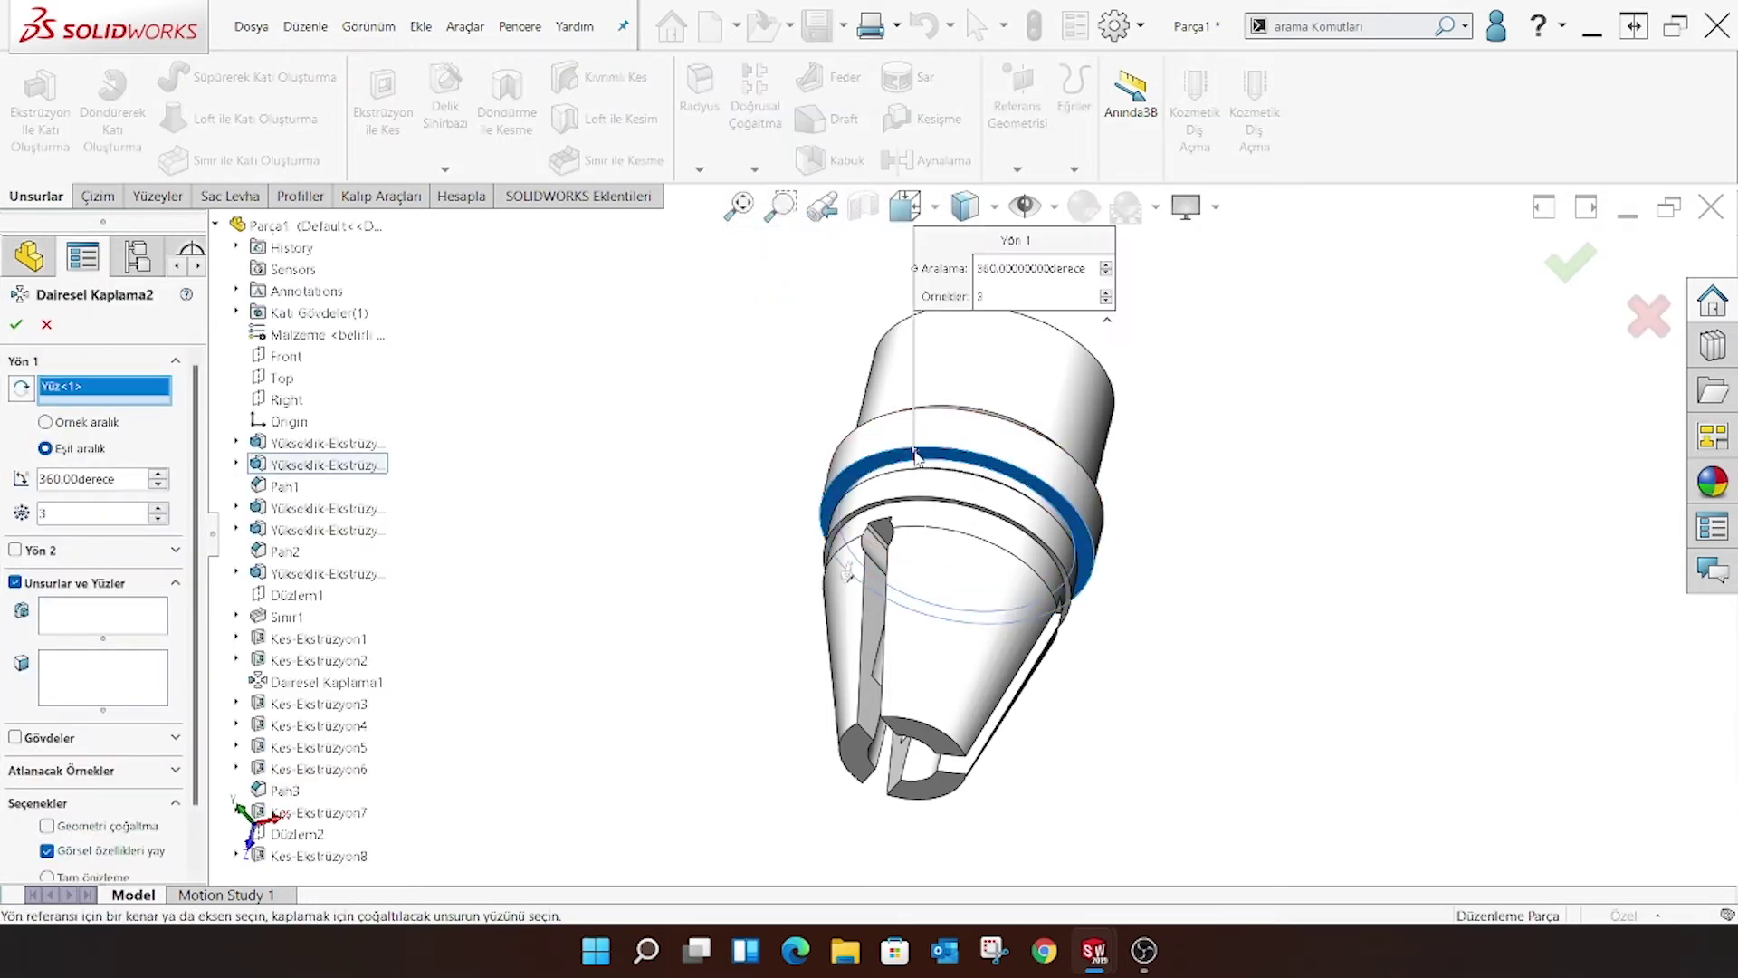
Switch the direction to the ring edge and pattern Kes-Ekstrüzyon8 3 times over 360°
right_click(158, 390)
click(226, 393)
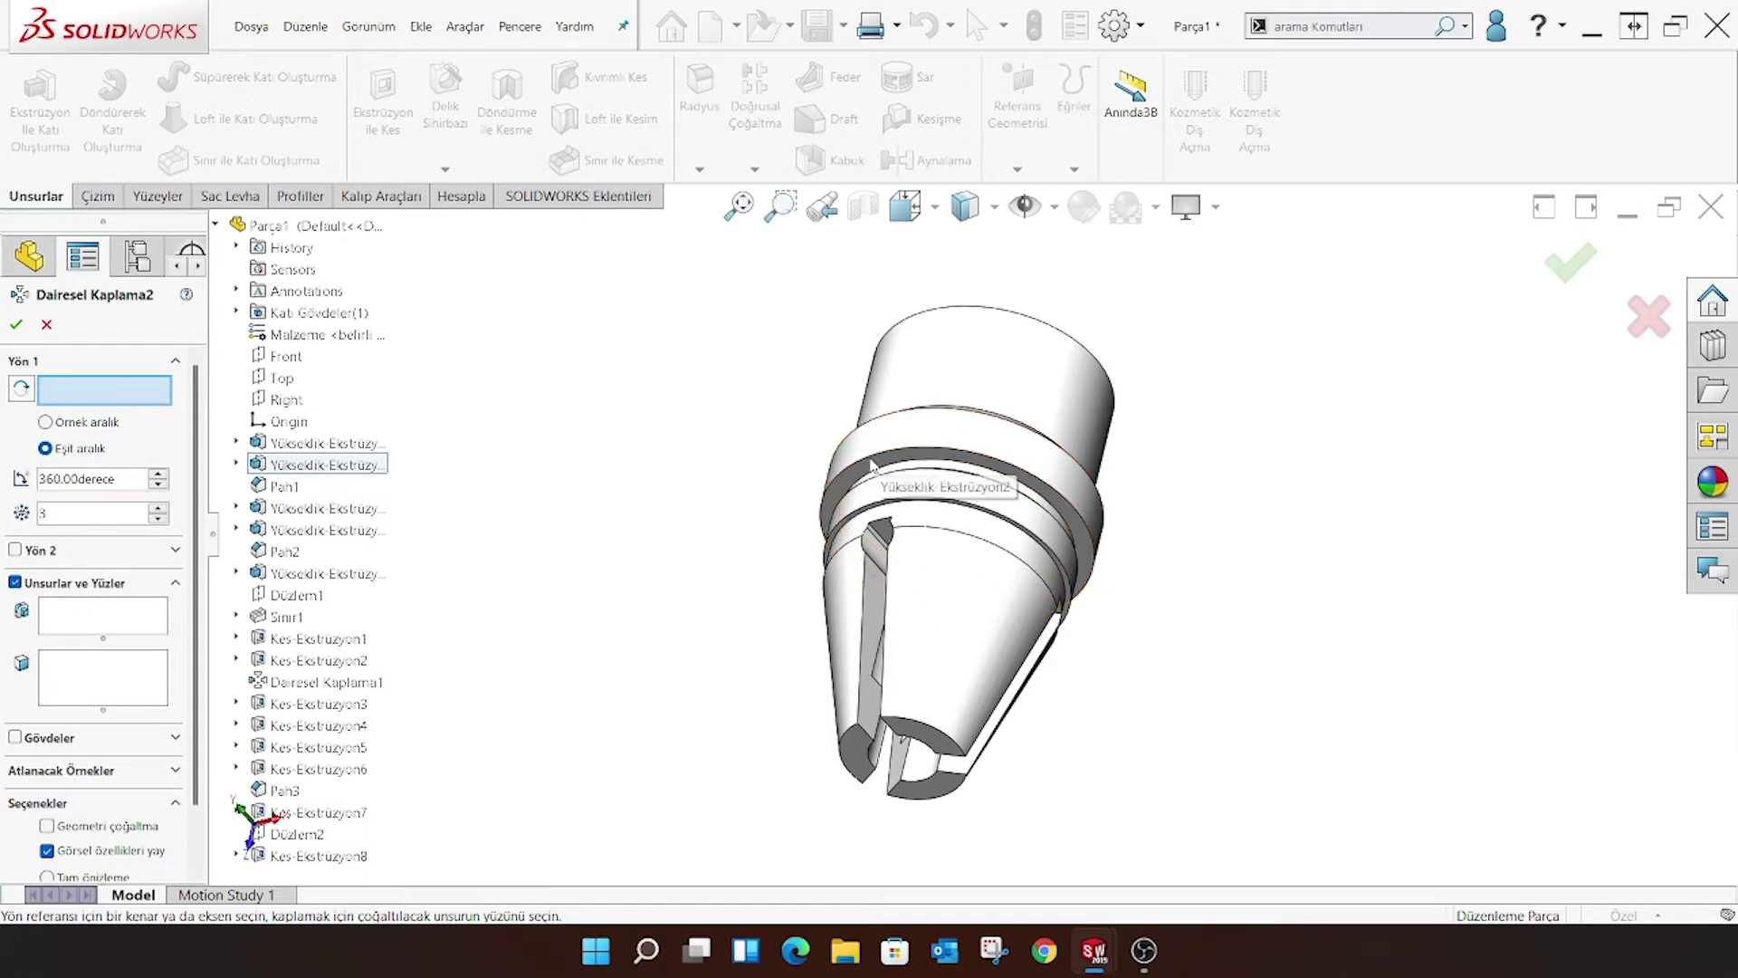
click(871, 465)
scroll(1023, 507, down, 3)
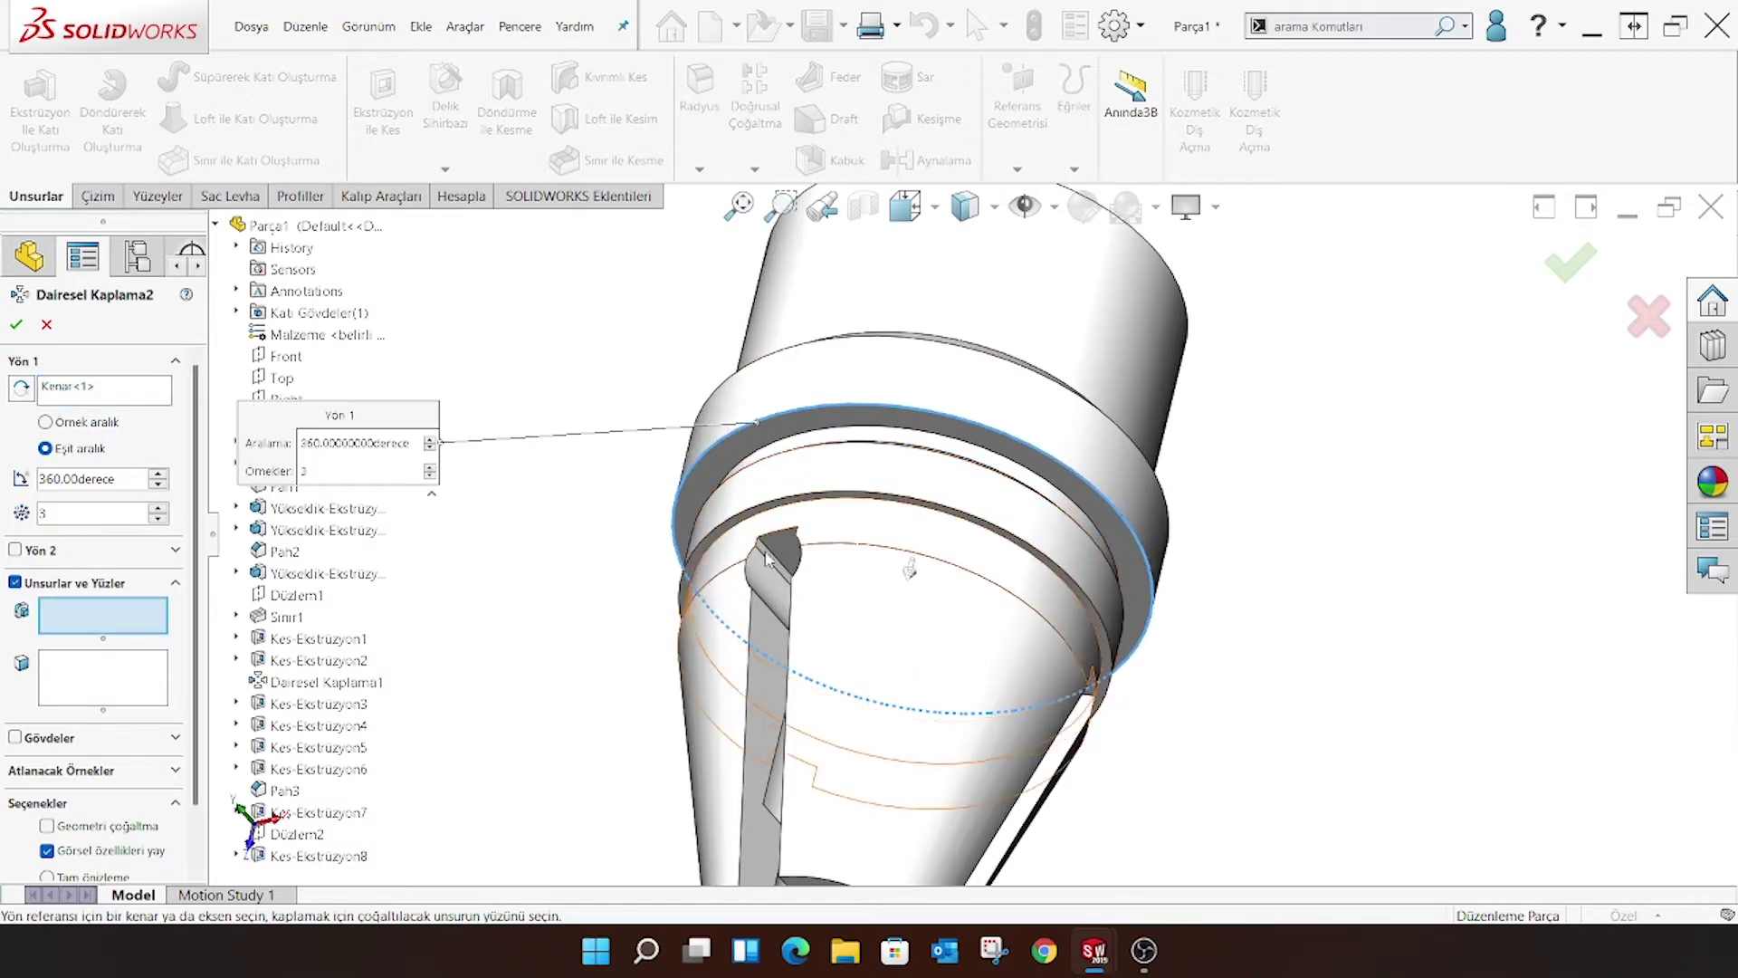
click(767, 558)
middle_drag(767, 559, 50, 409)
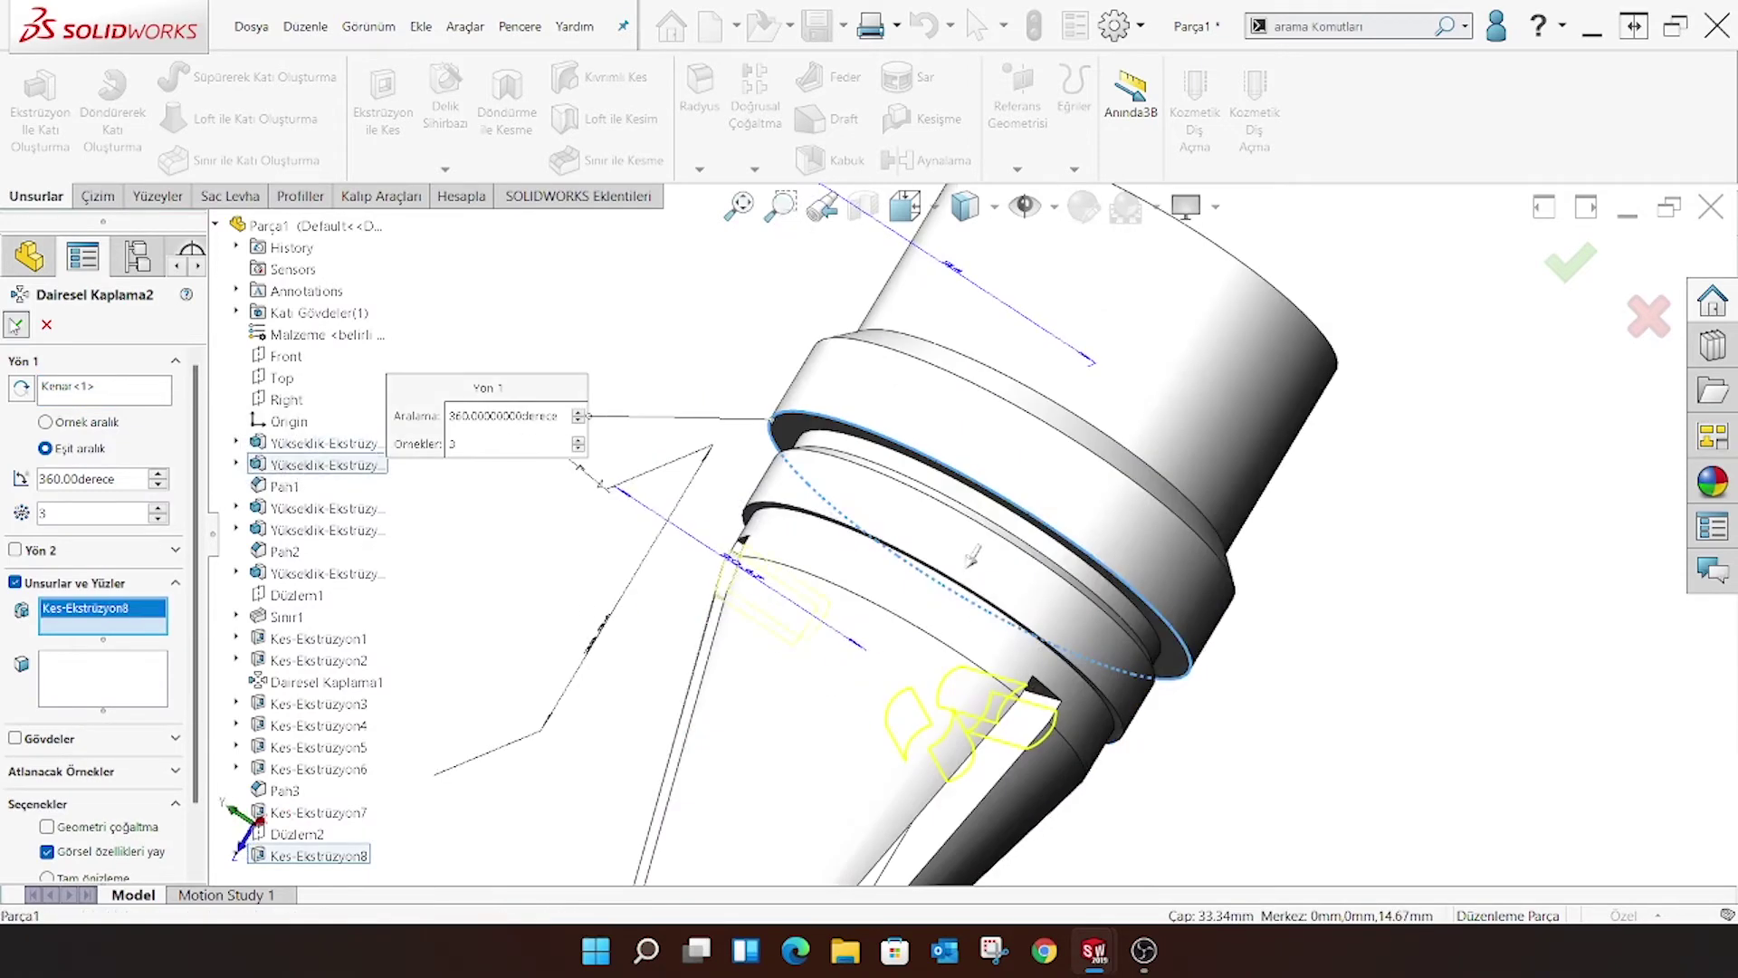
key(Return)
scroll(742, 435, up, 5)
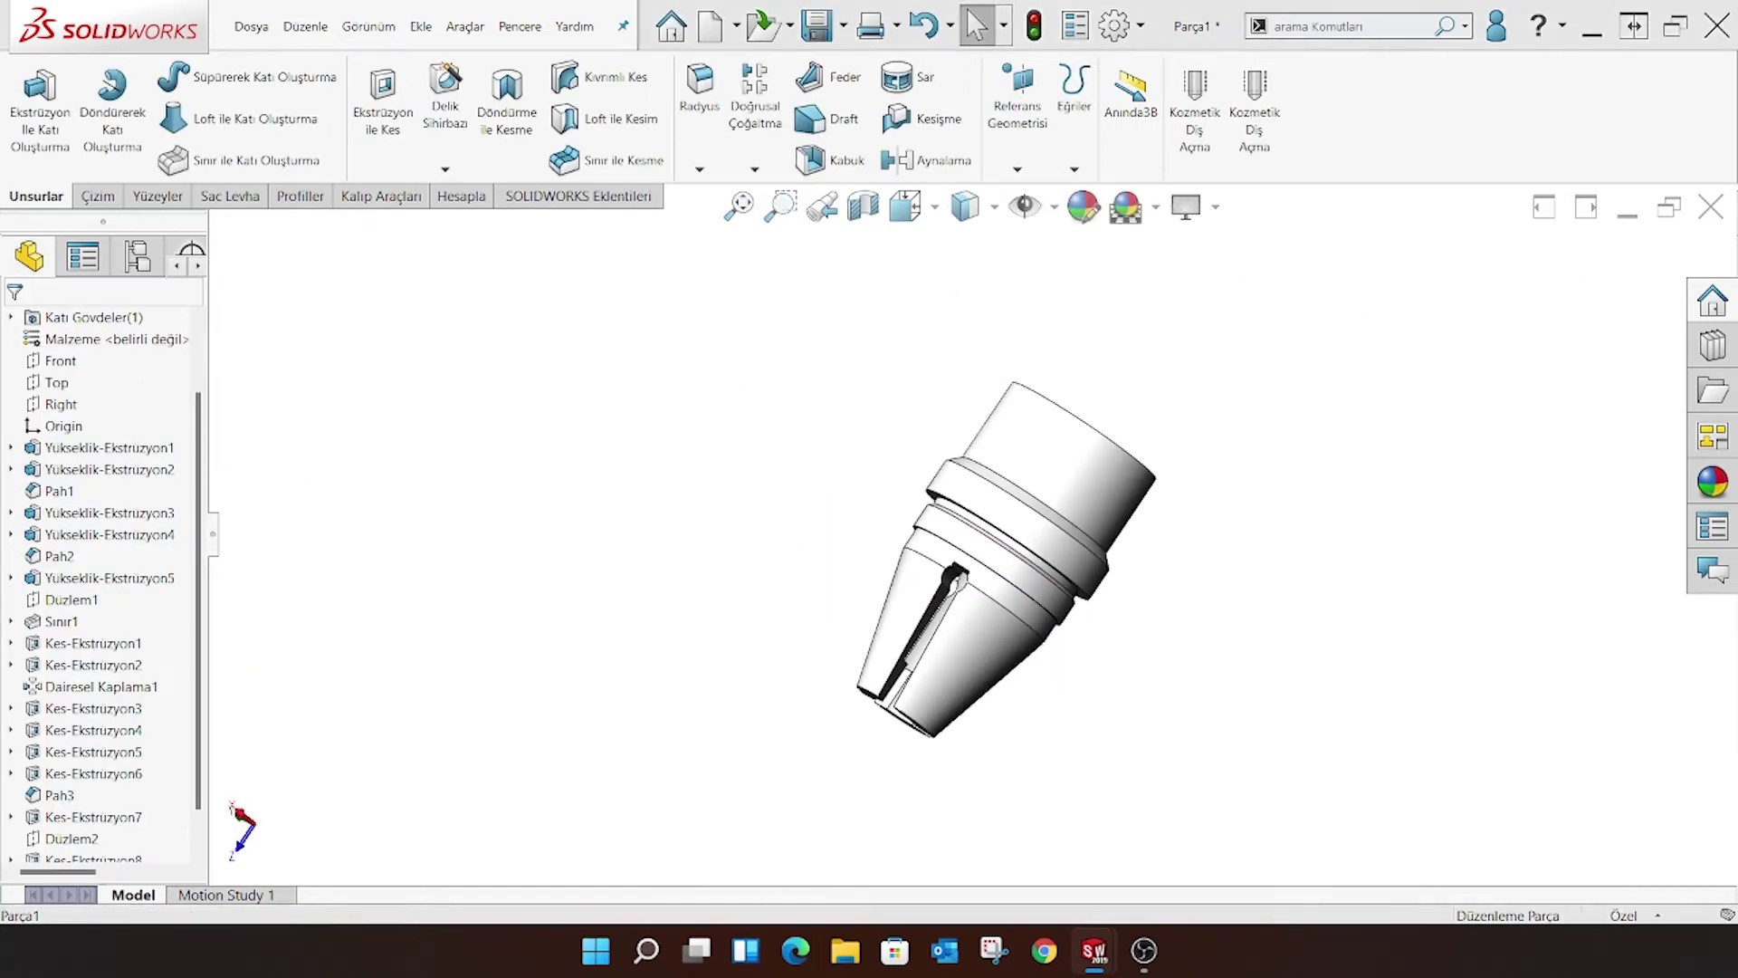
Create reference plane Düzlem3 offset from the slot face
middle_drag(910, 613, 931, 749)
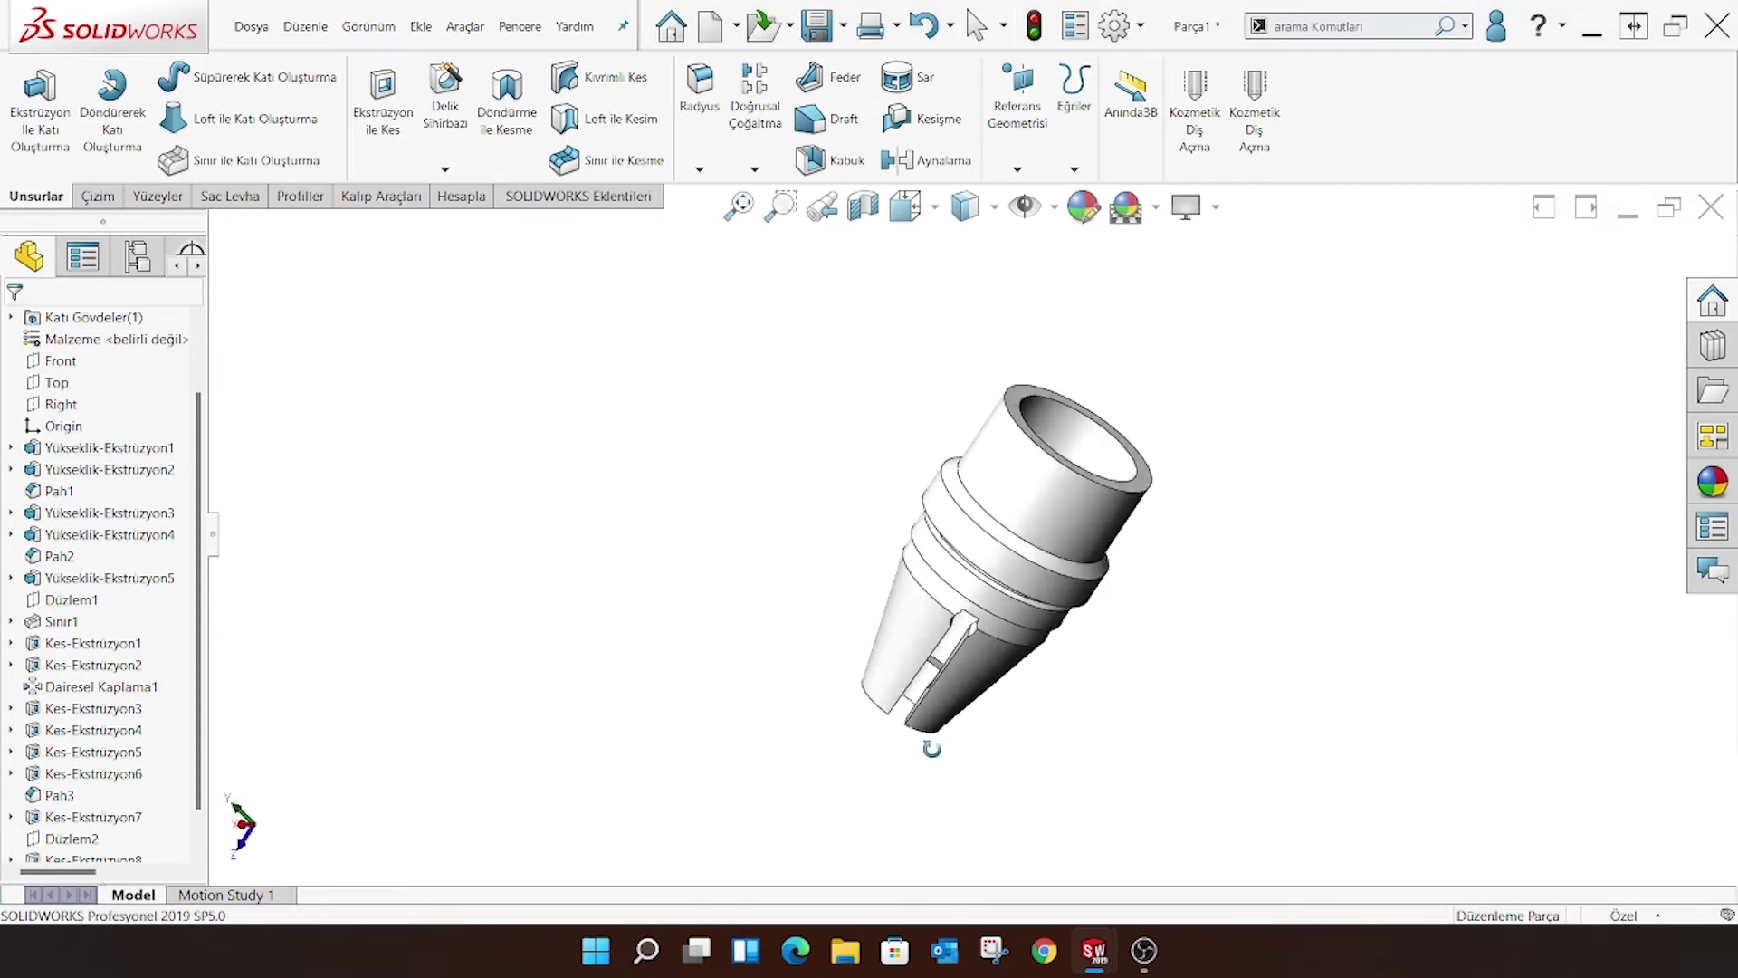
scroll(718, 496, down, 3)
click(1017, 118)
click(1021, 195)
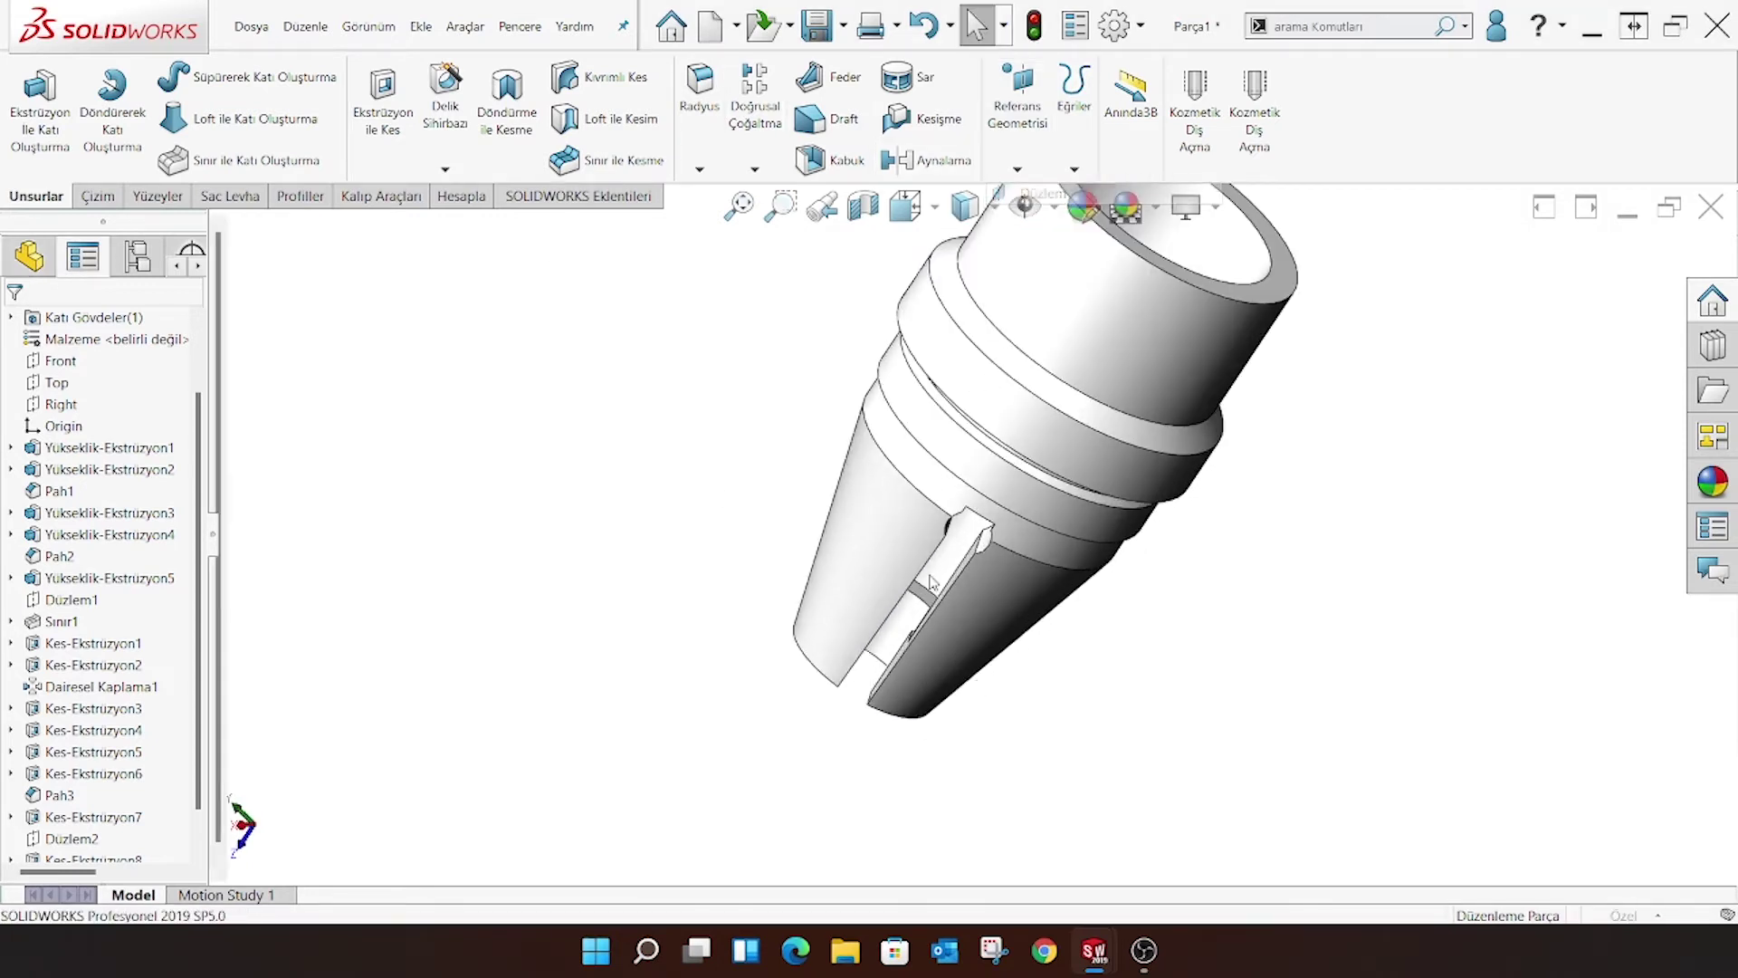
scroll(941, 593, down, 3)
click(936, 612)
middle_drag(935, 612, 905, 634)
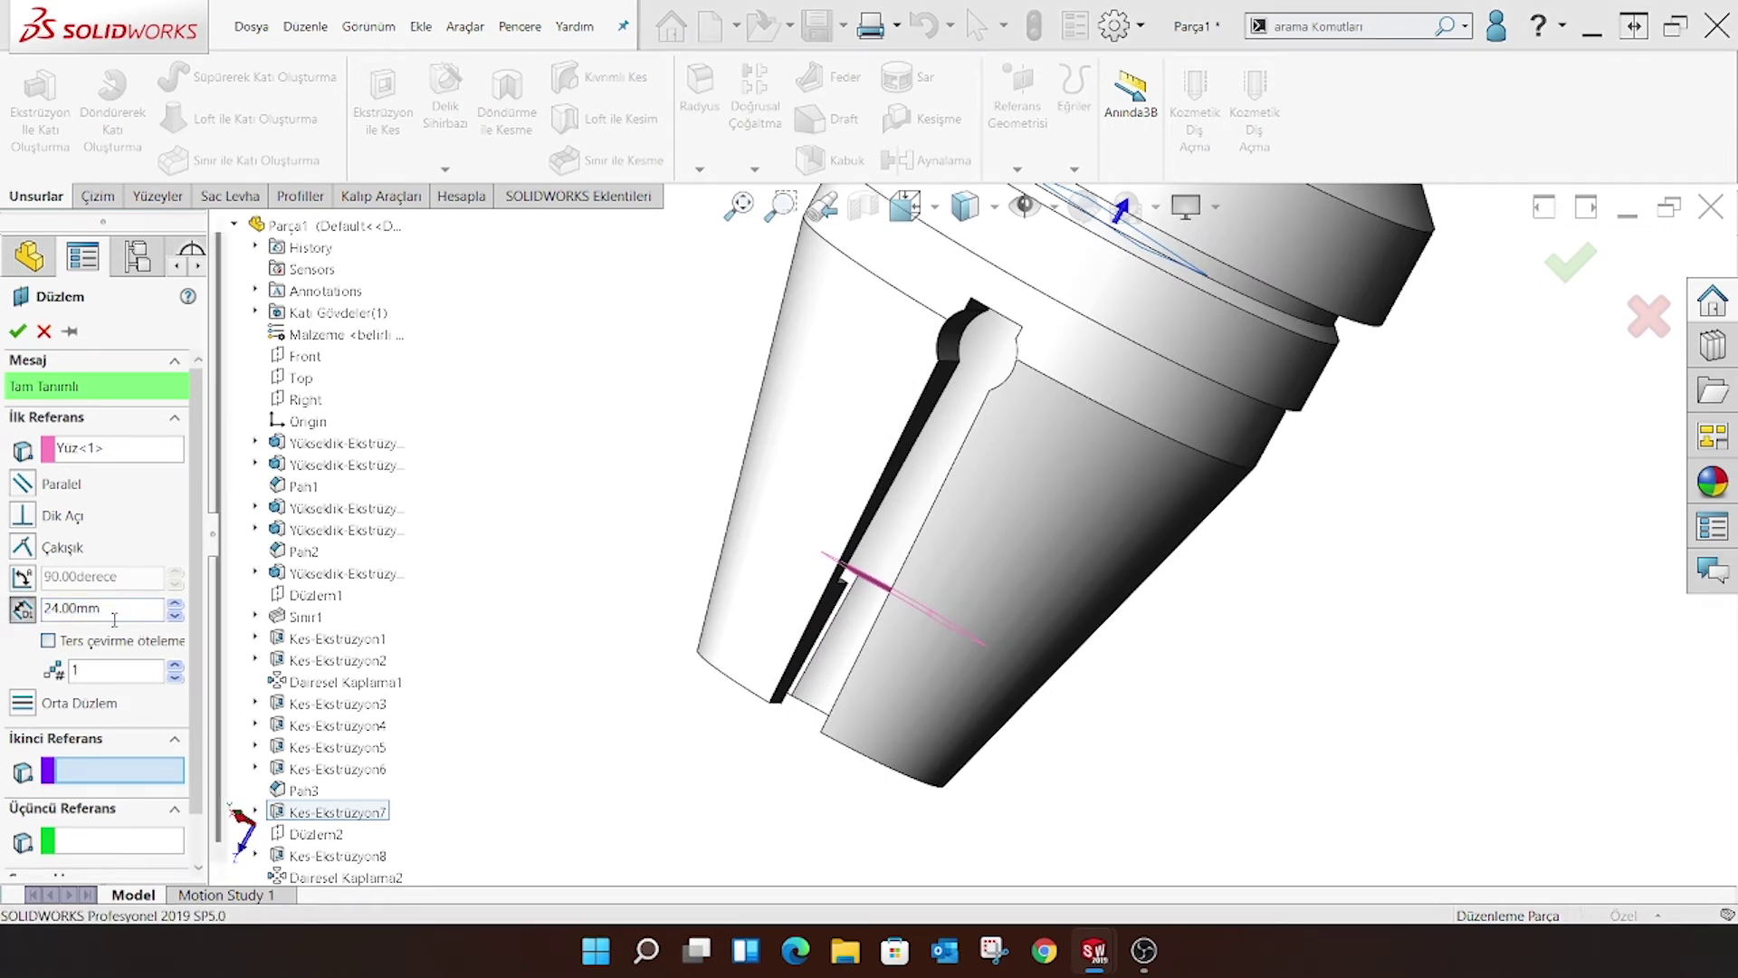
drag(114, 612, 7, 608)
text(15.26)
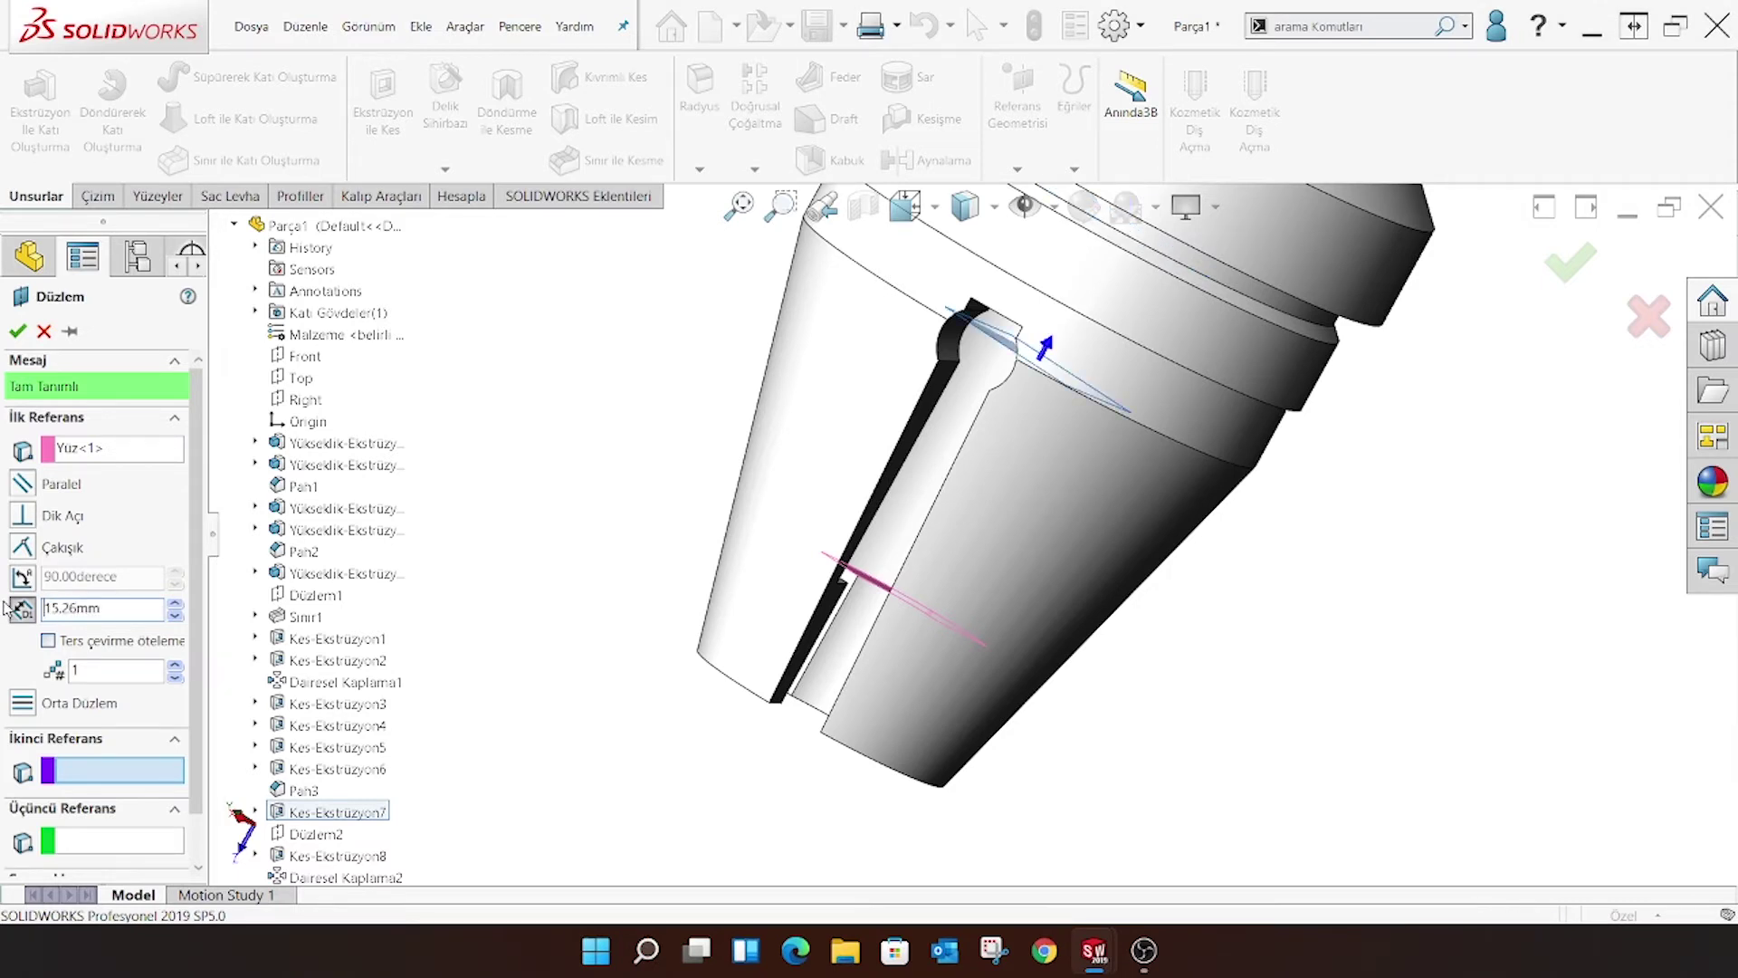
key(Return)
key(z)
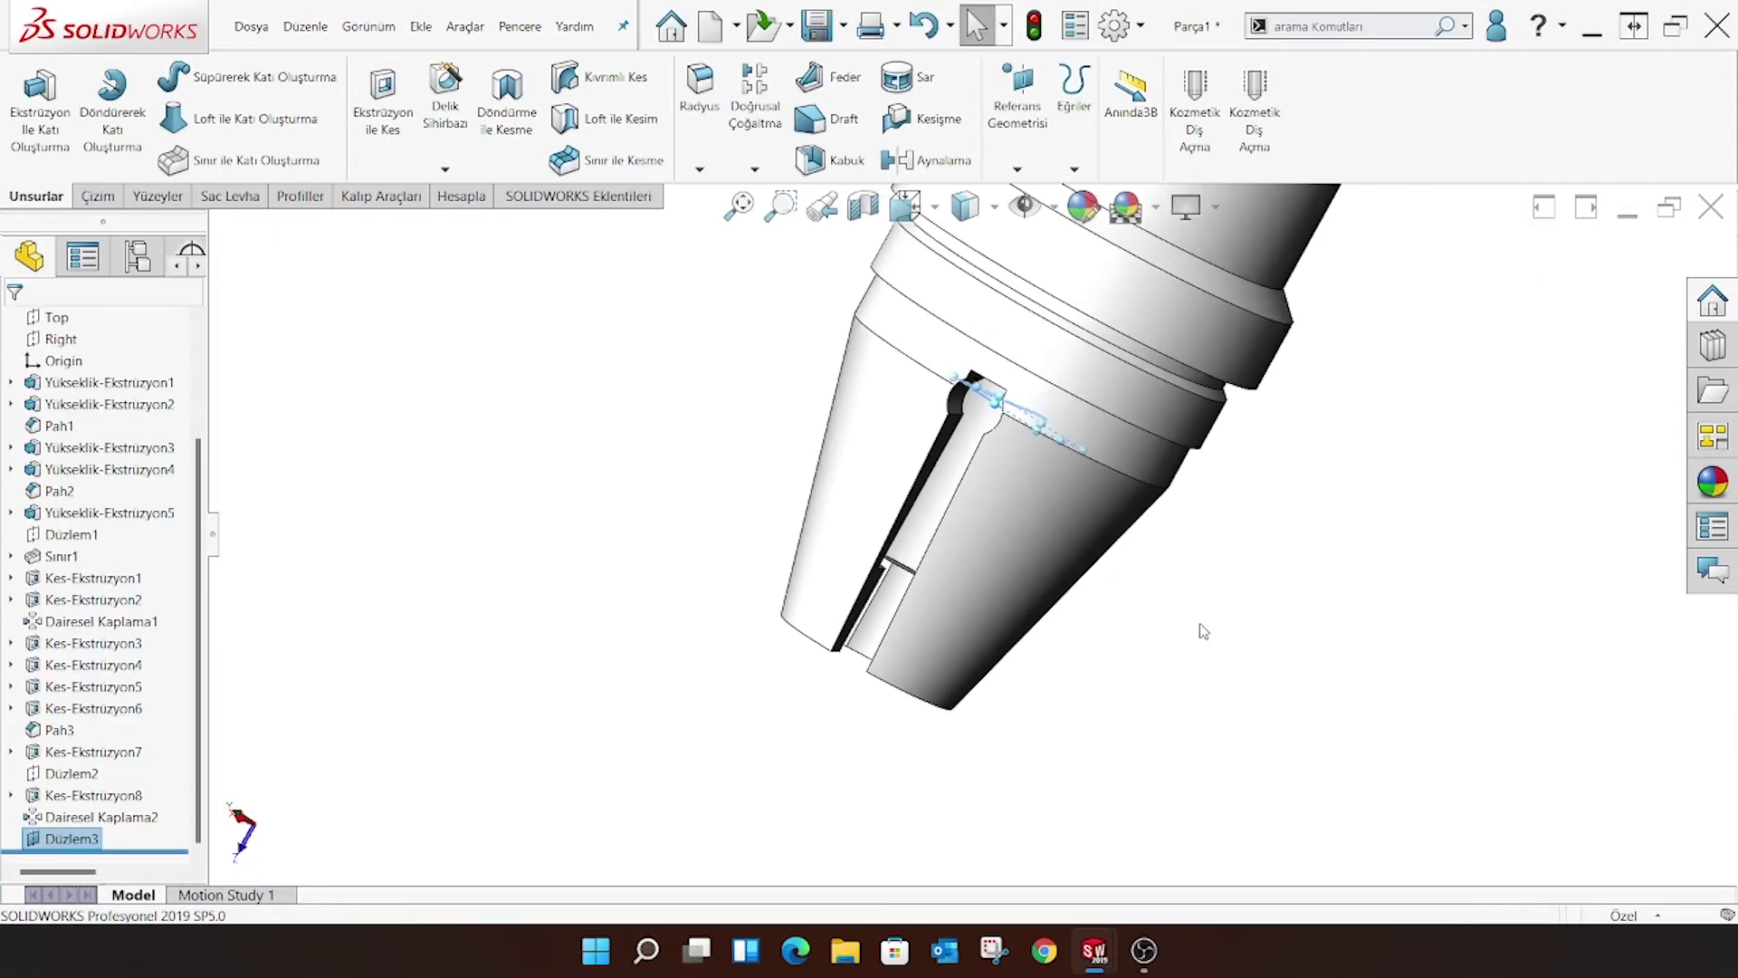
key(z)
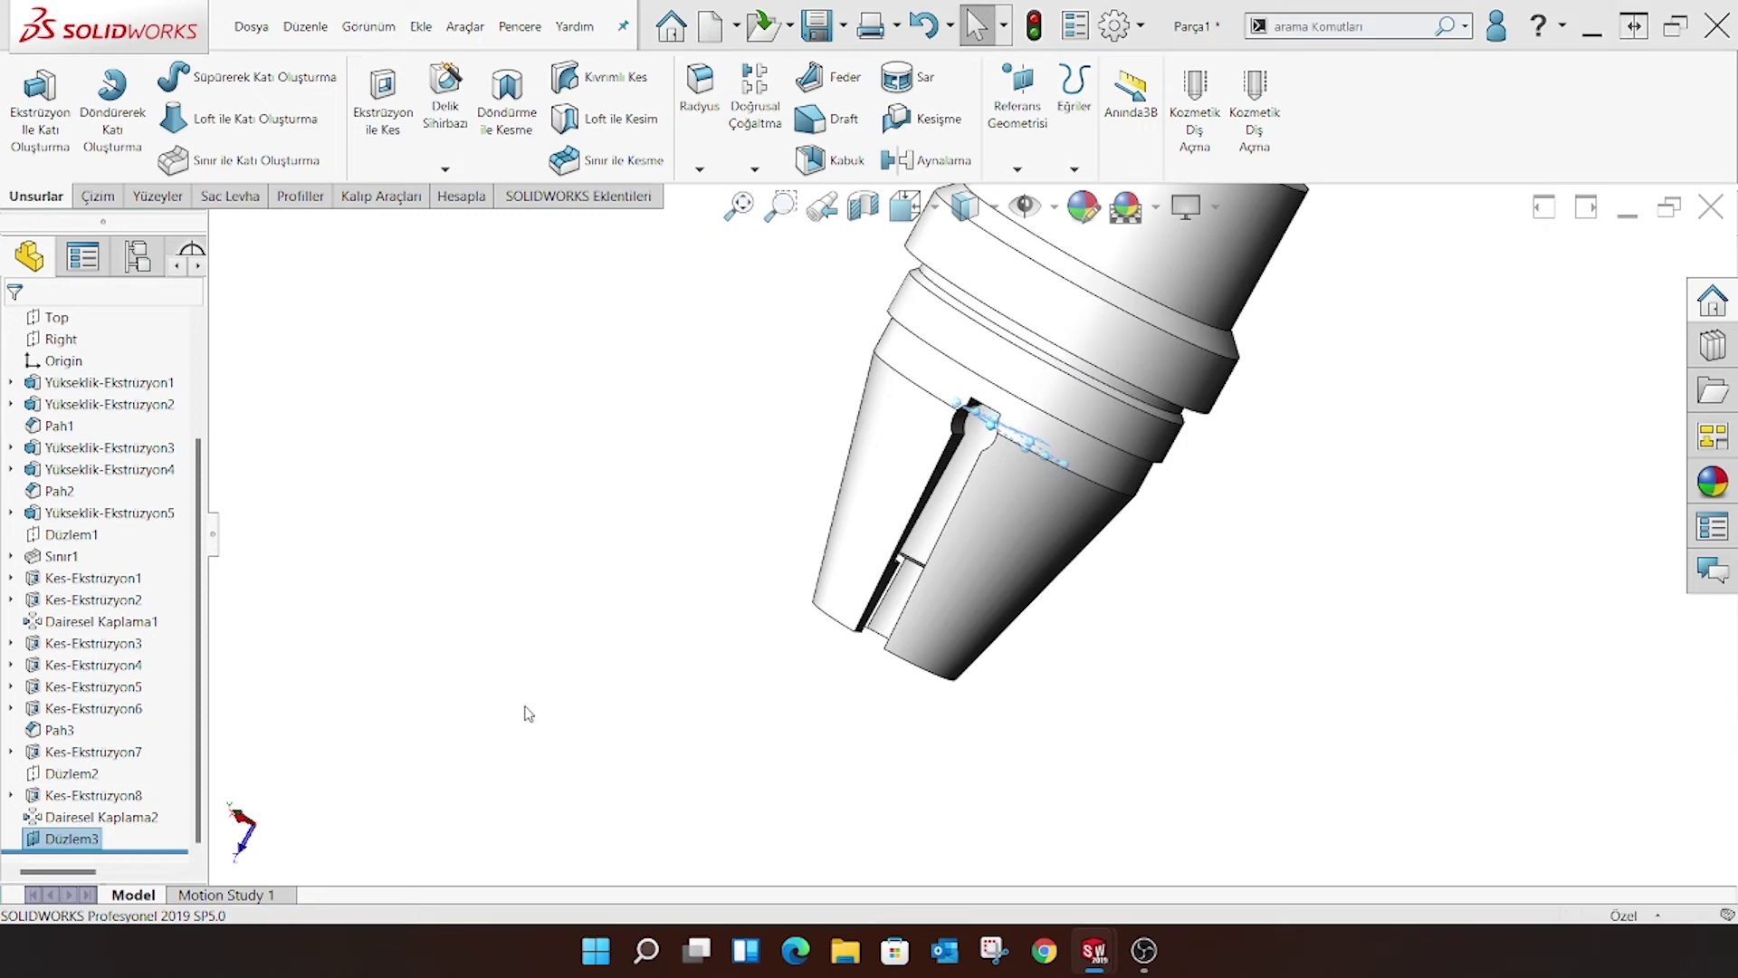
key(Escape)
Redefine Düzlem3 on the tip's end face, 15.26 mm offset flipped into the cone
click(54, 841)
click(78, 797)
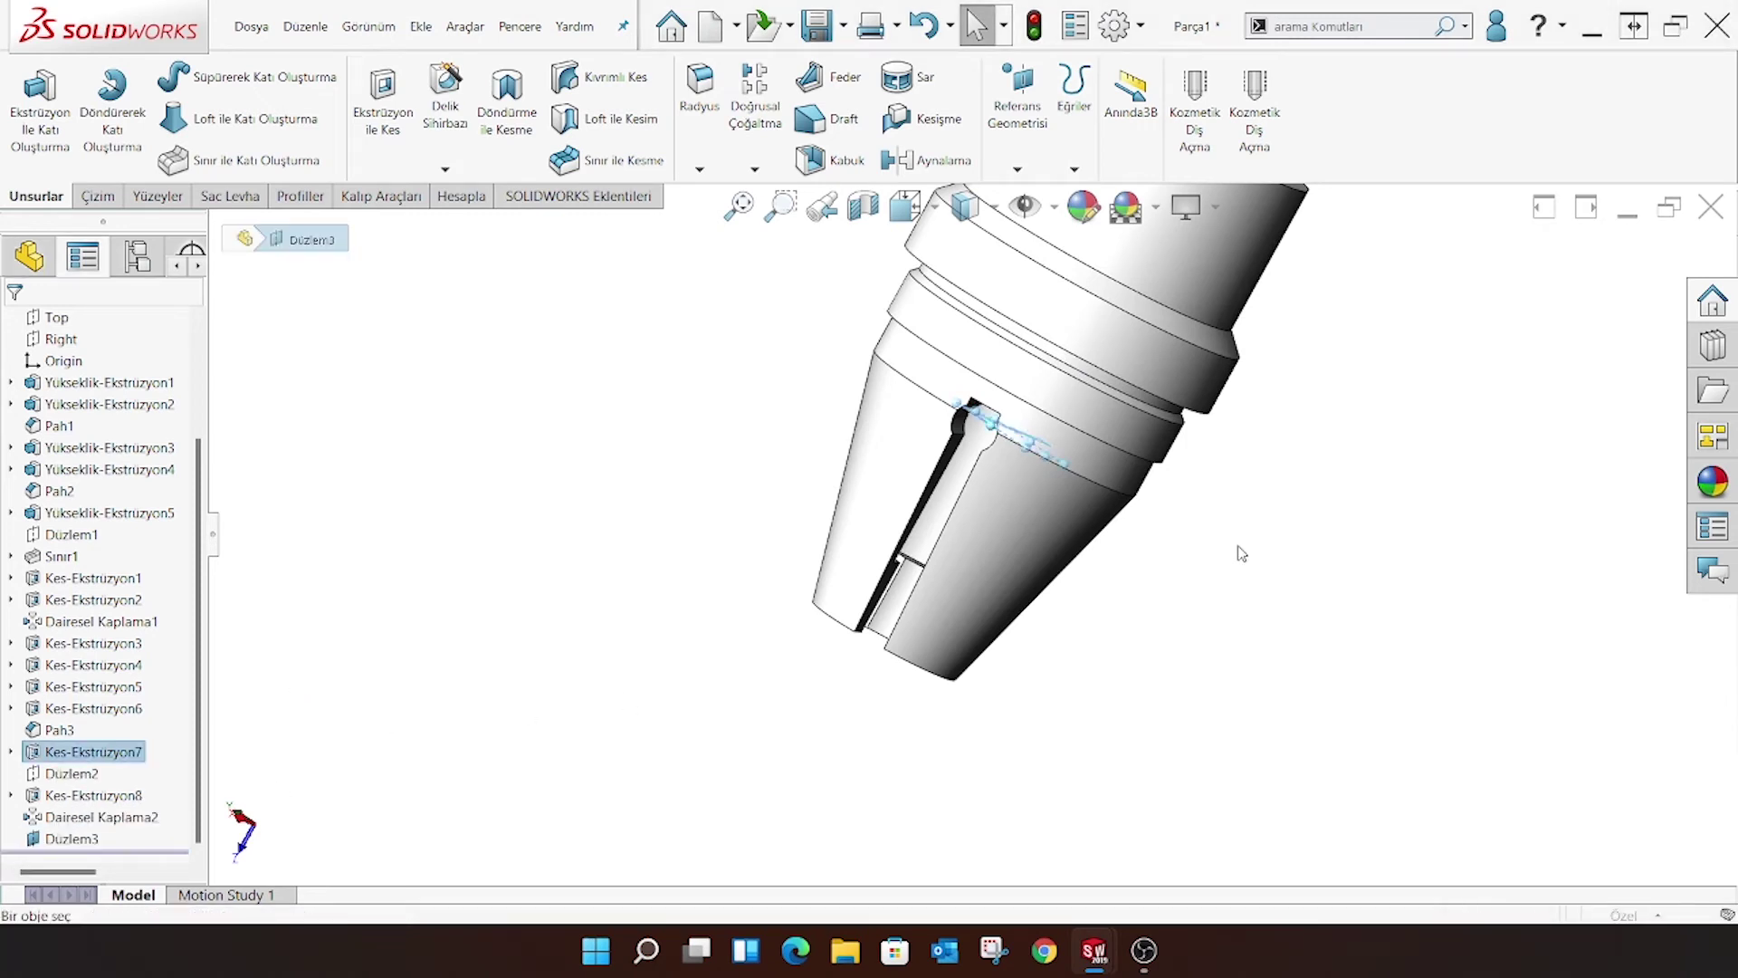
click(950, 640)
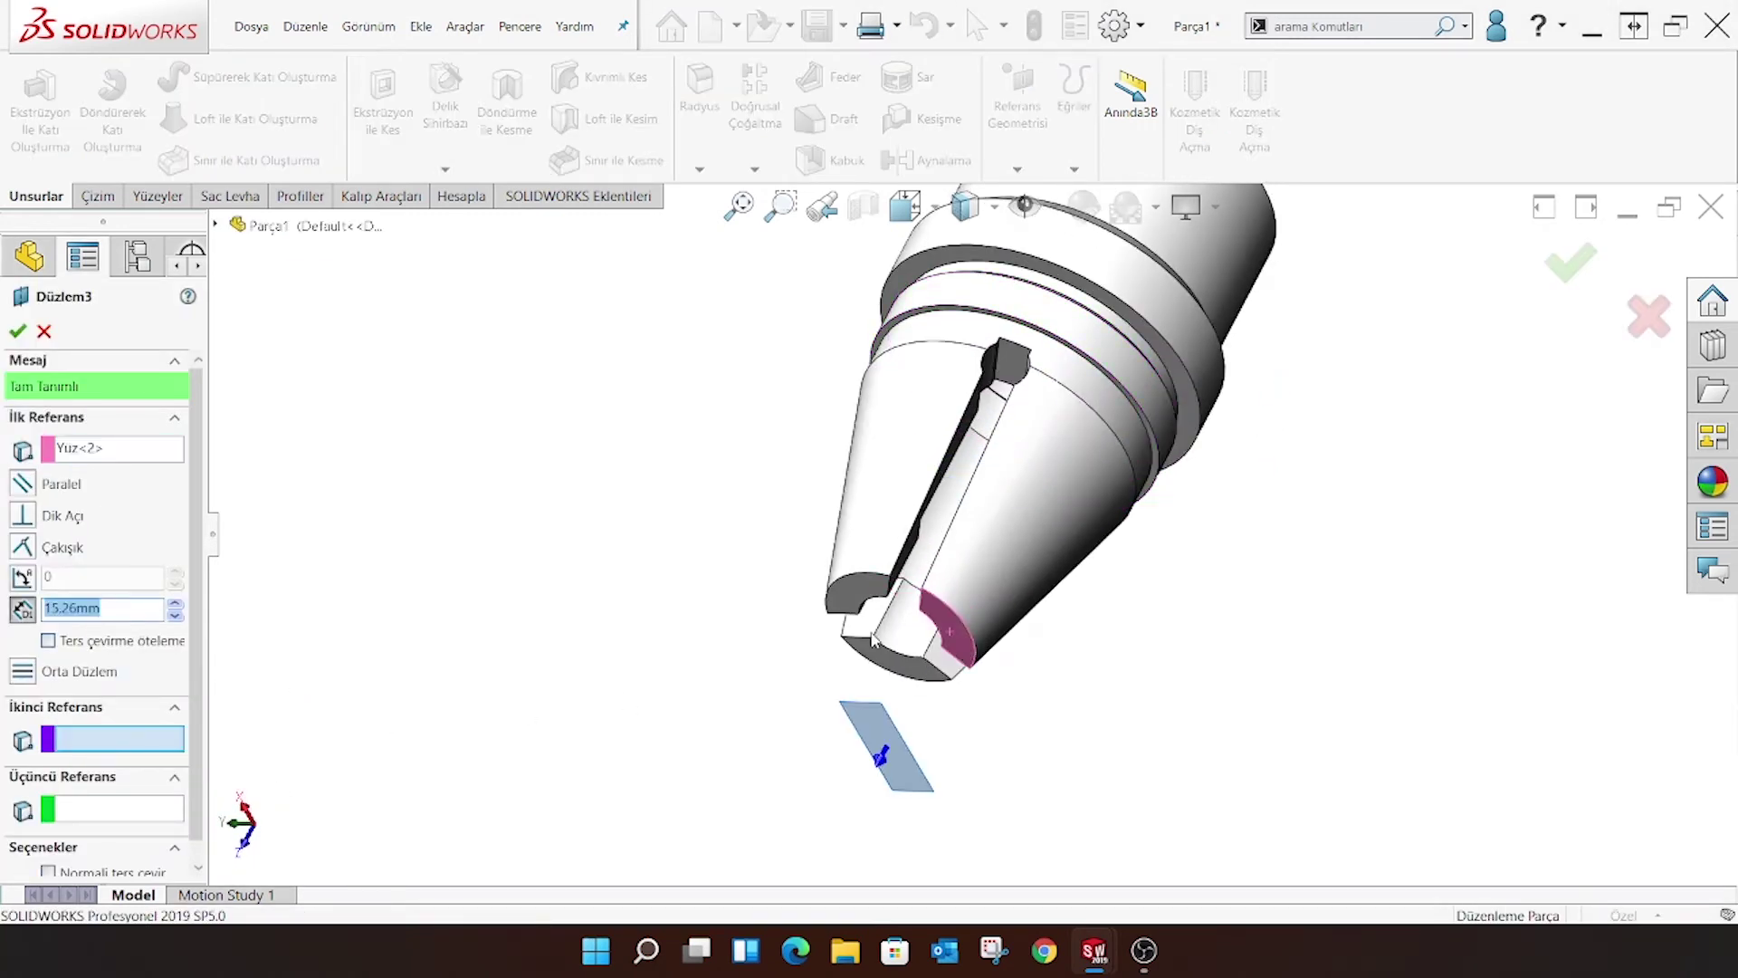
click(48, 641)
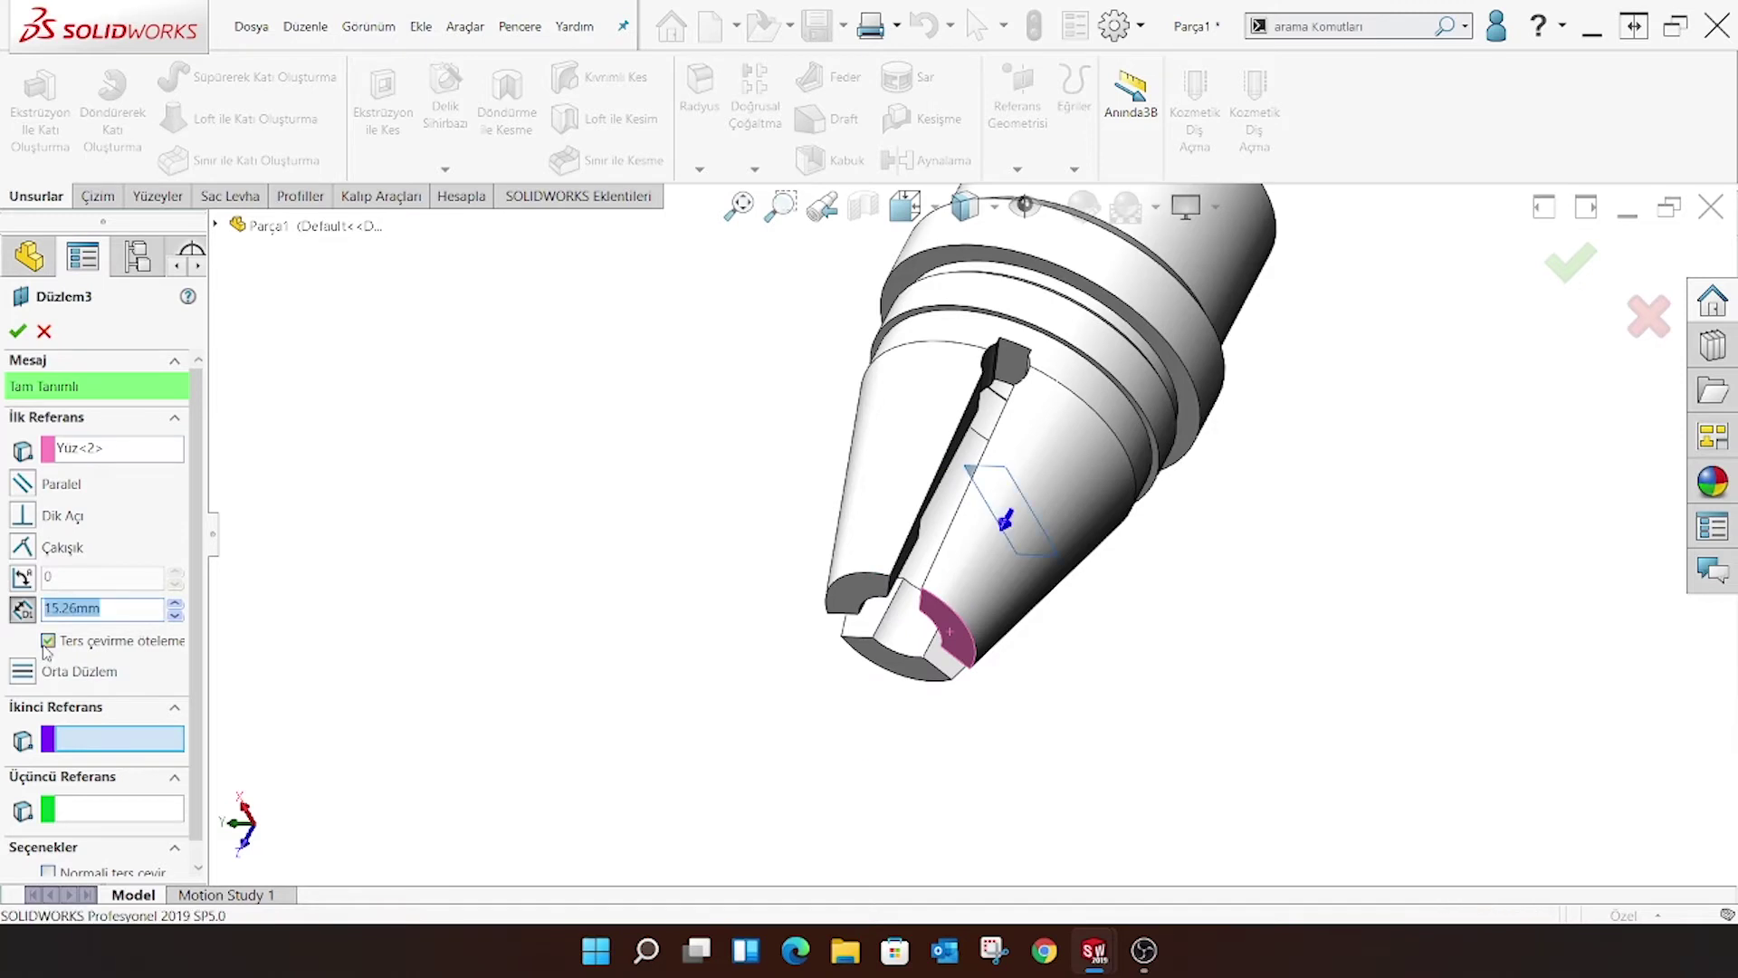
click(17, 330)
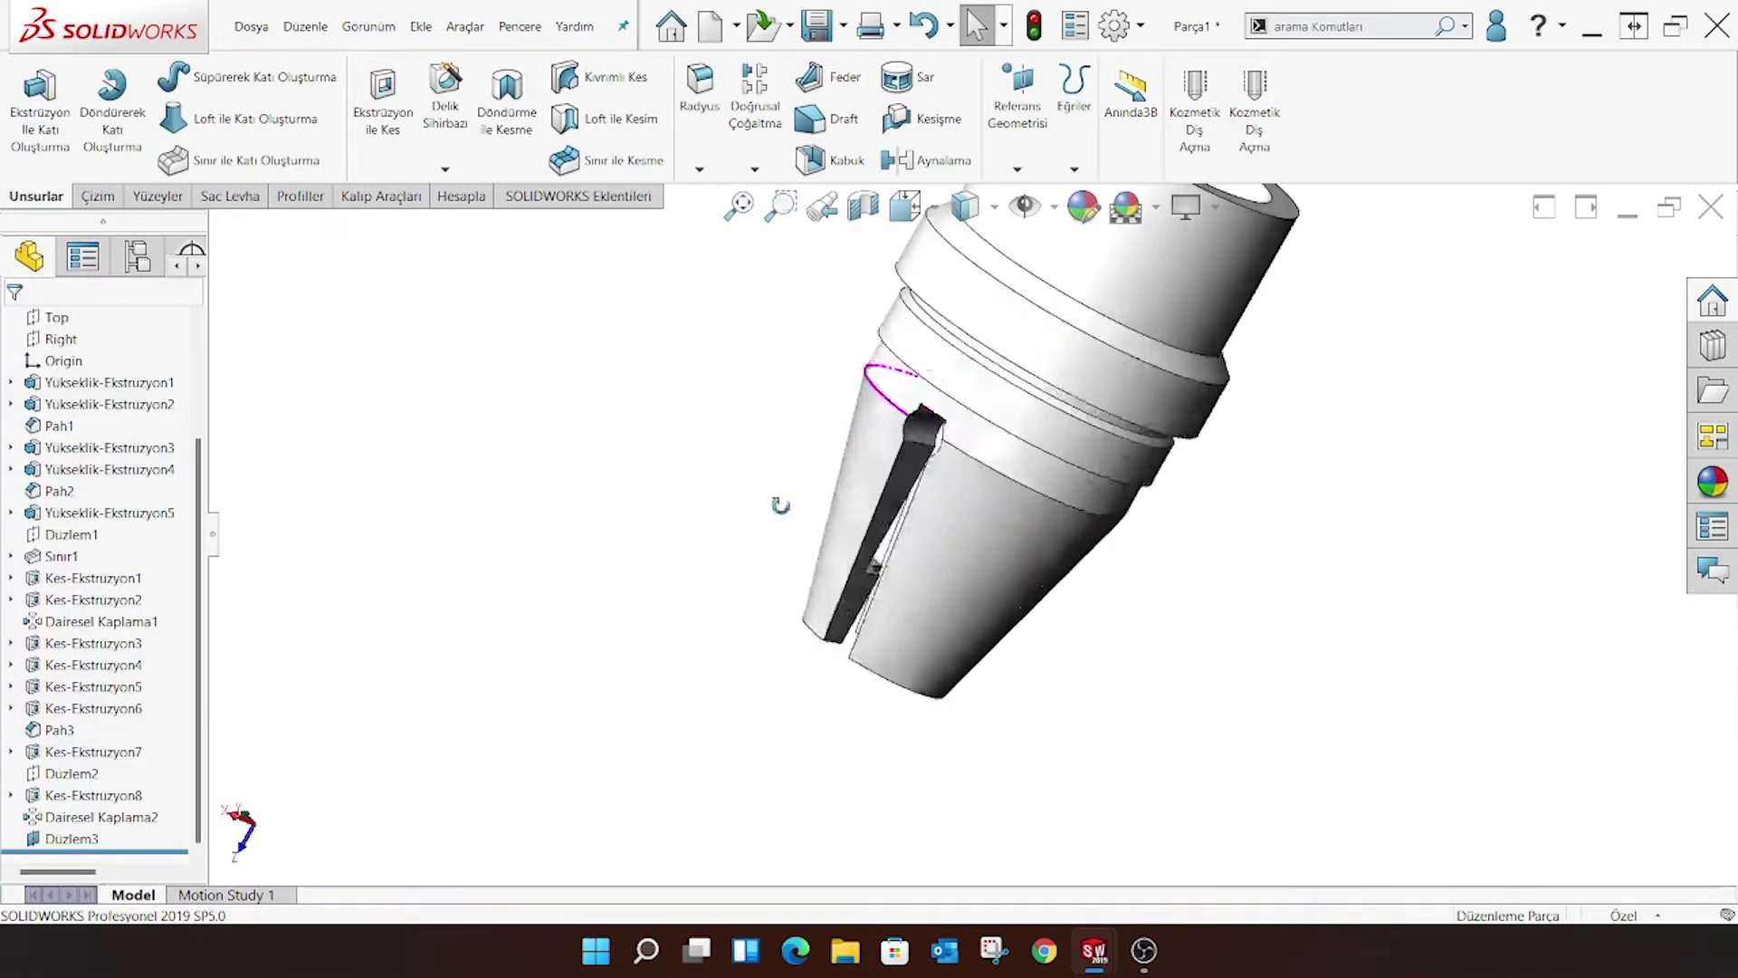
Open a sketch on Düzlem3, view it normal, and draw a circle at the origin
click(58, 840)
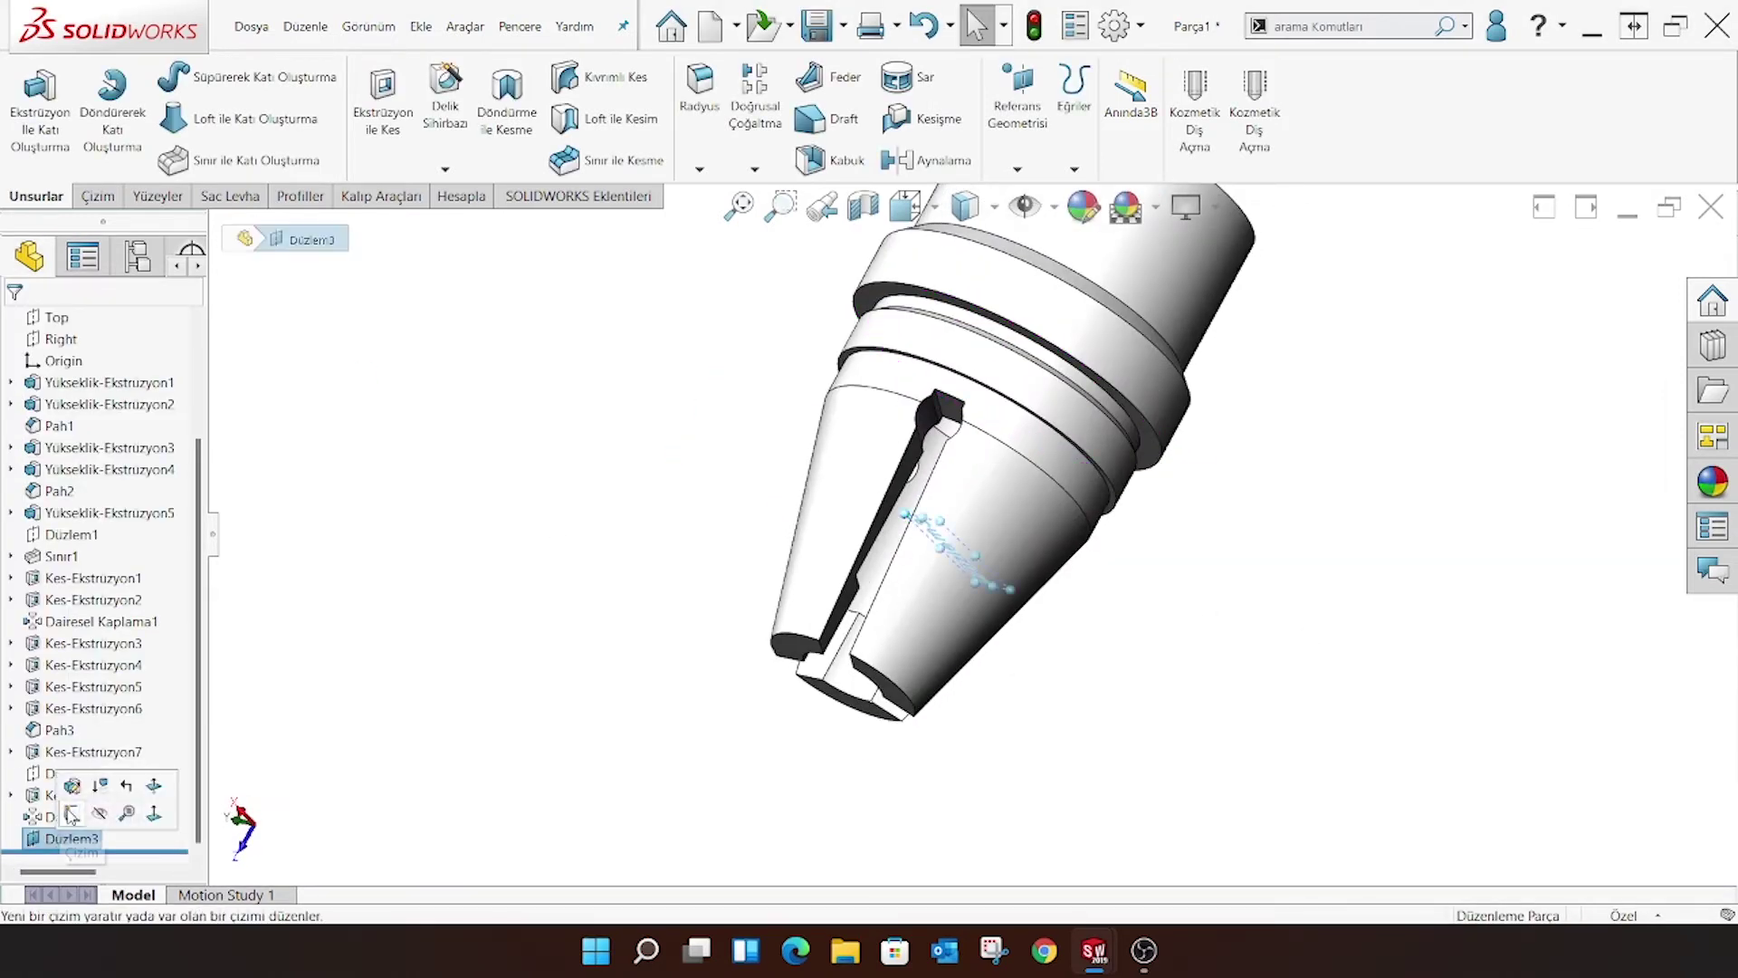
click(905, 206)
click(1080, 380)
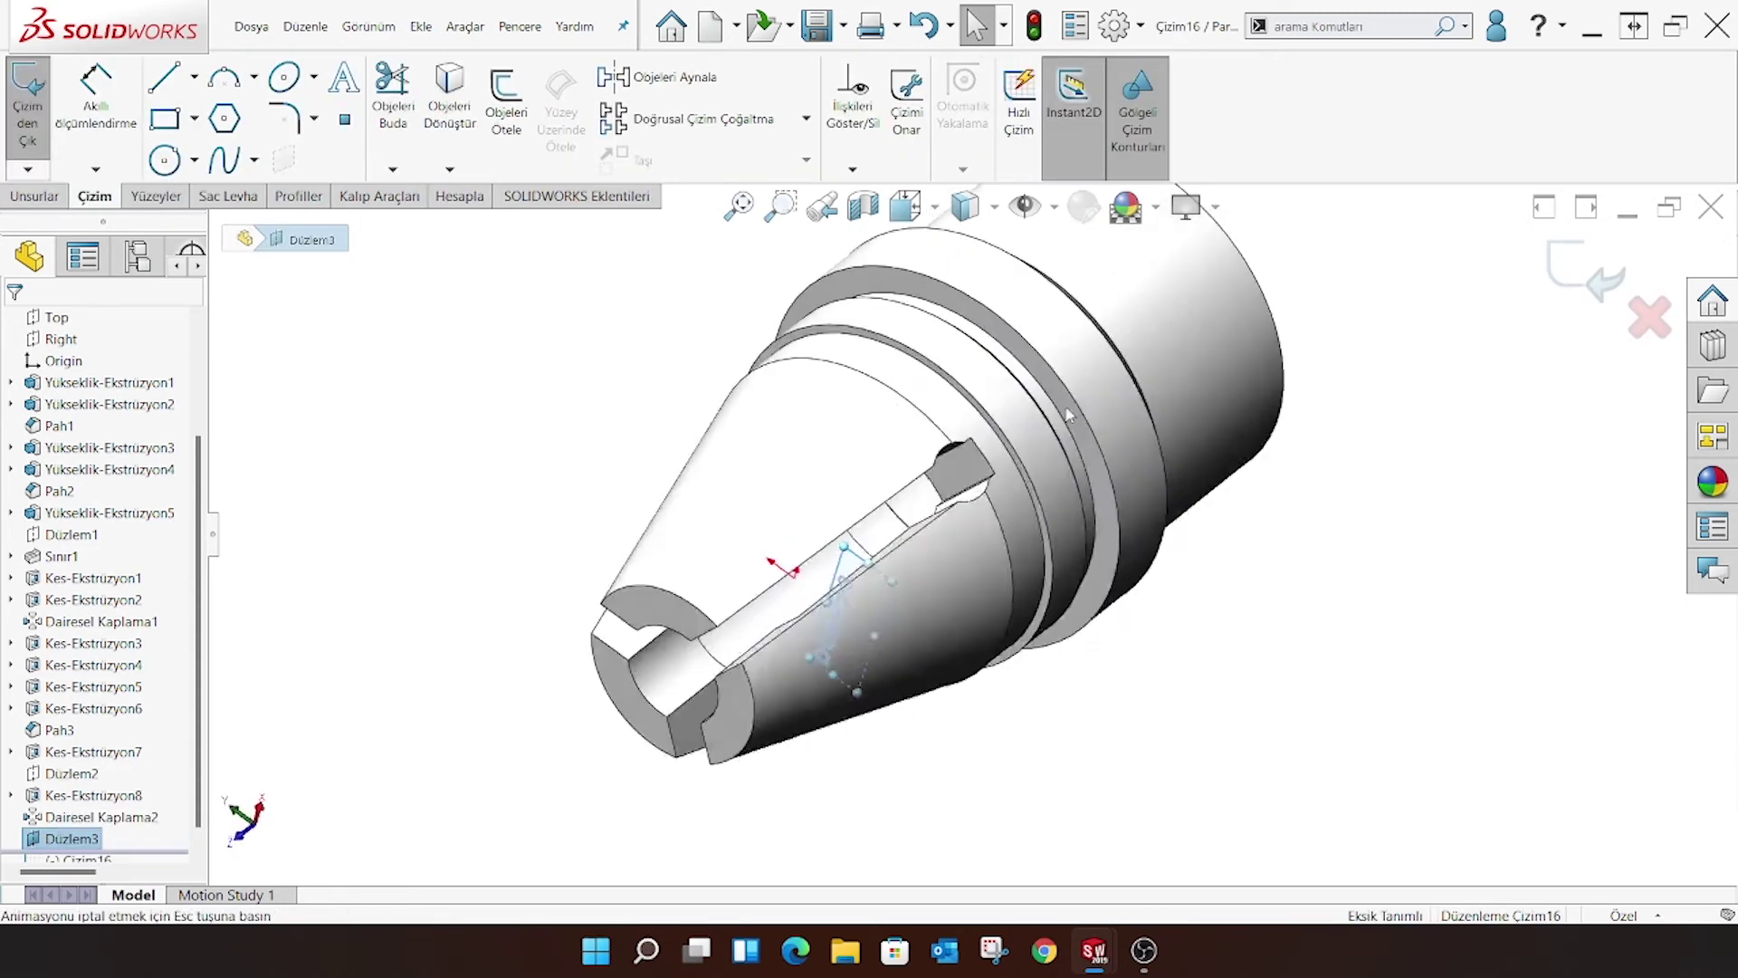
click(164, 160)
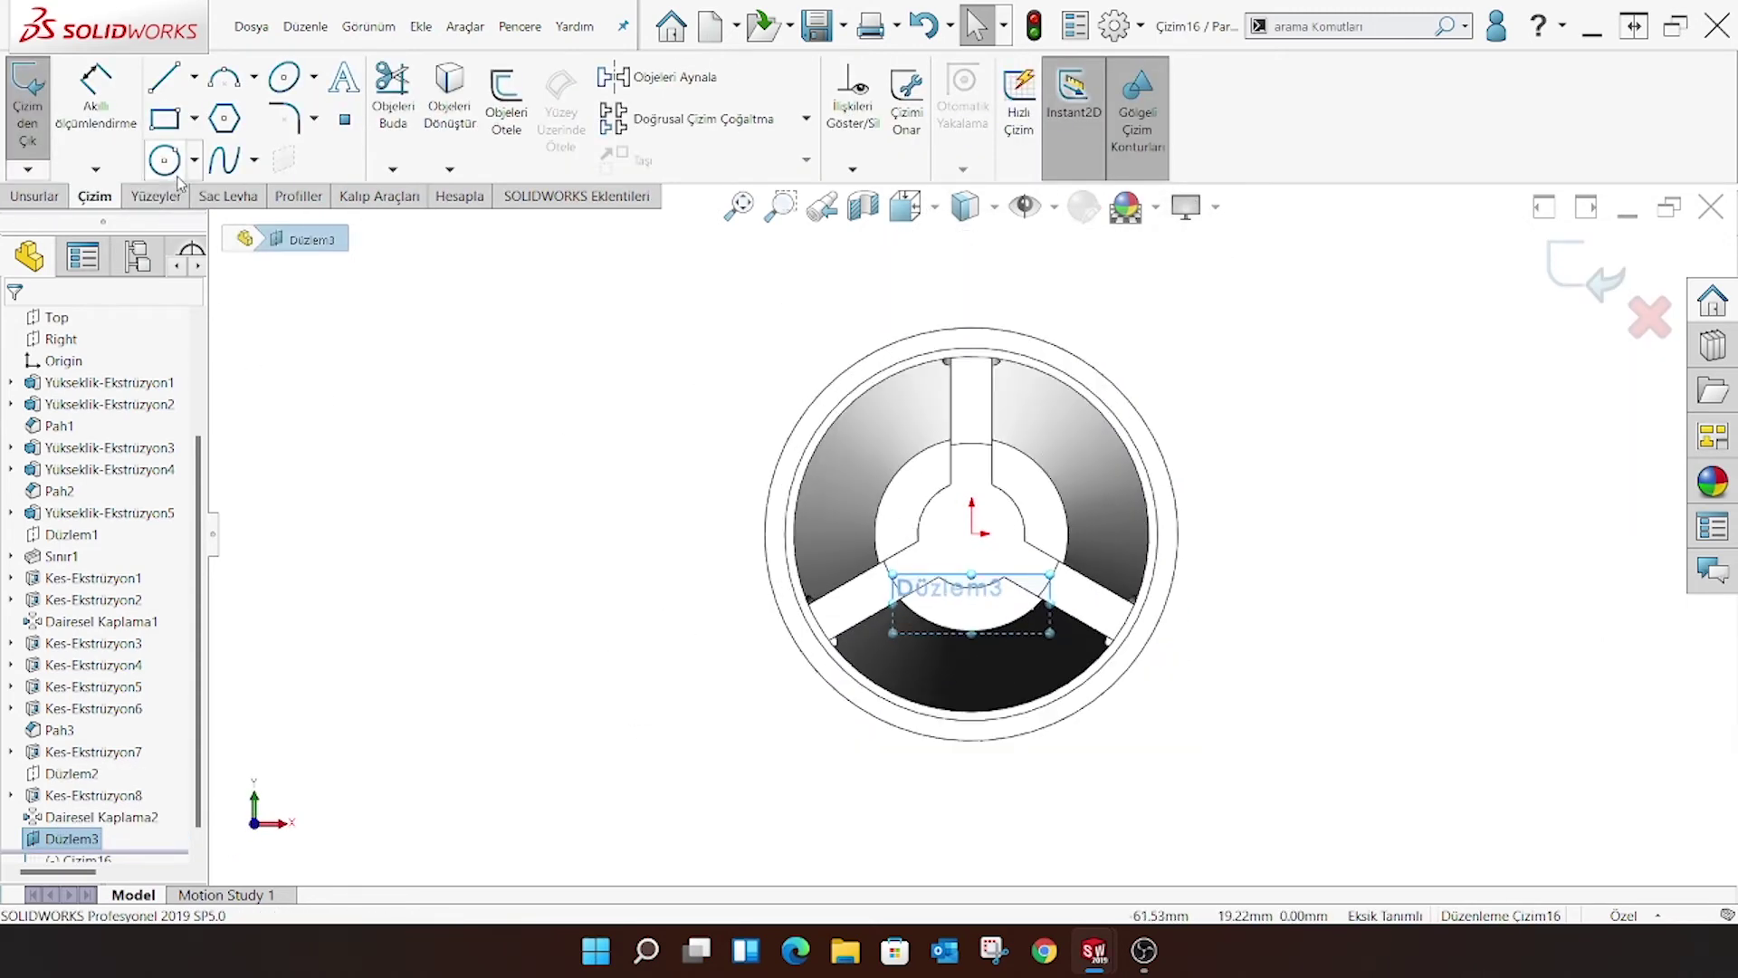
click(971, 534)
click(939, 420)
right_click(920, 353)
click(970, 435)
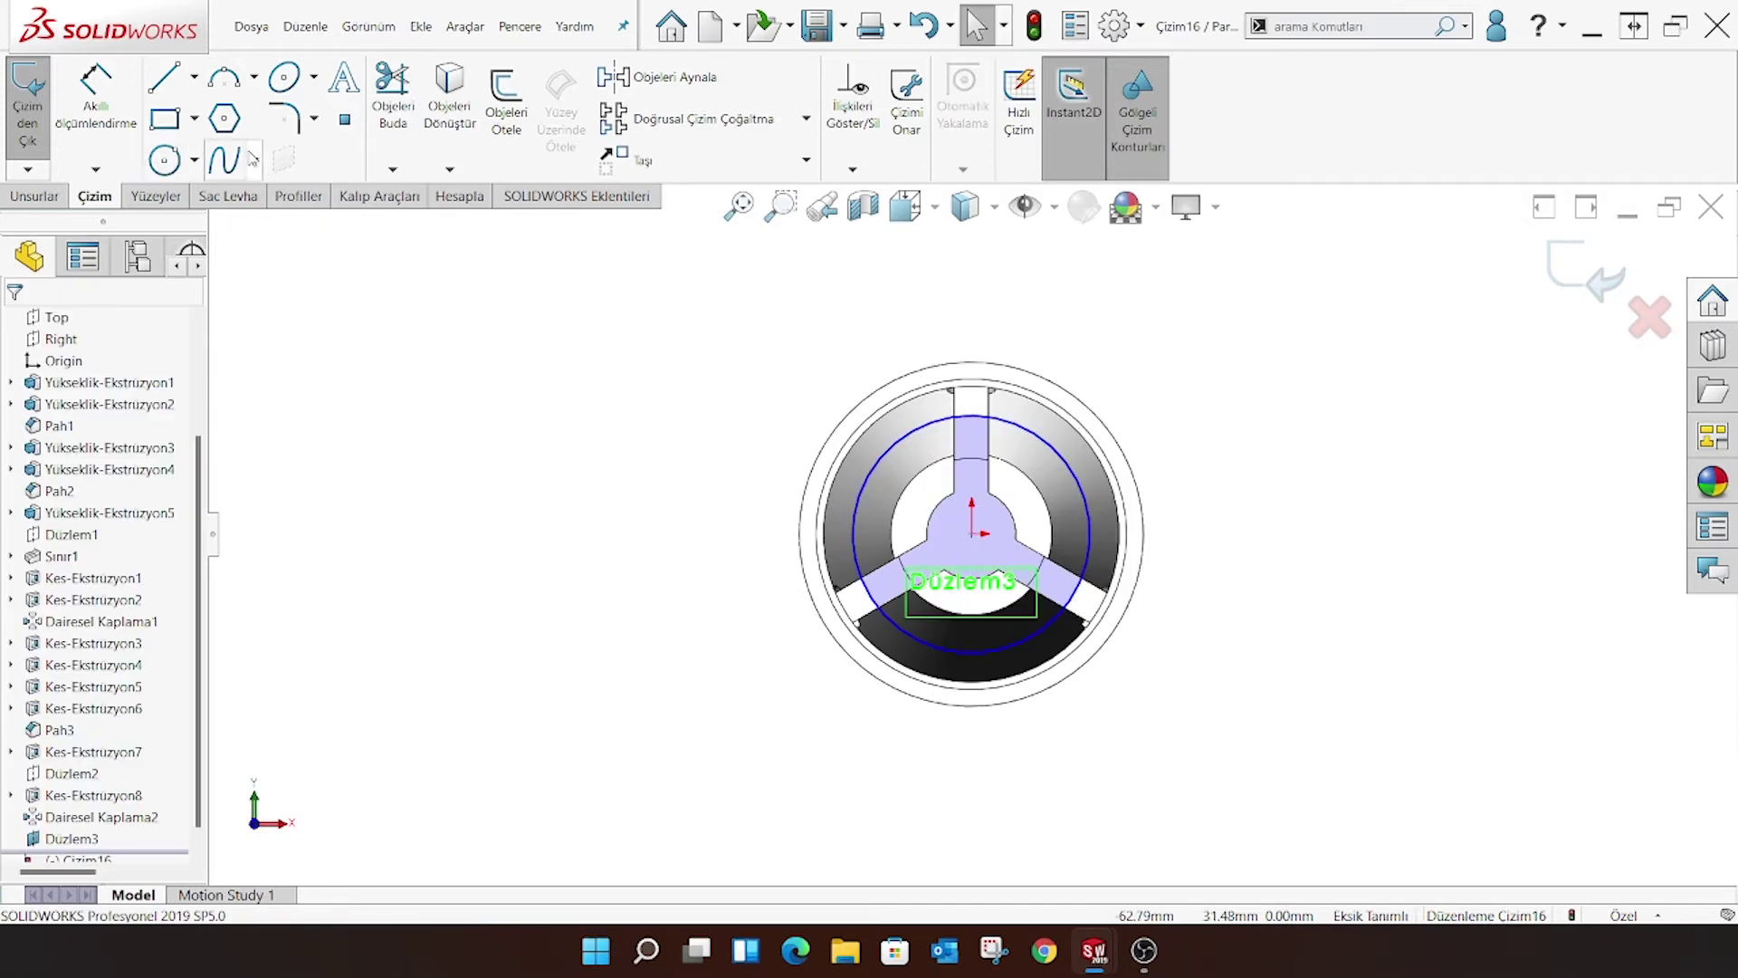
Dimension the circle to 24 mm diameter and exit sketch Çizim16
click(95, 99)
click(914, 431)
click(967, 309)
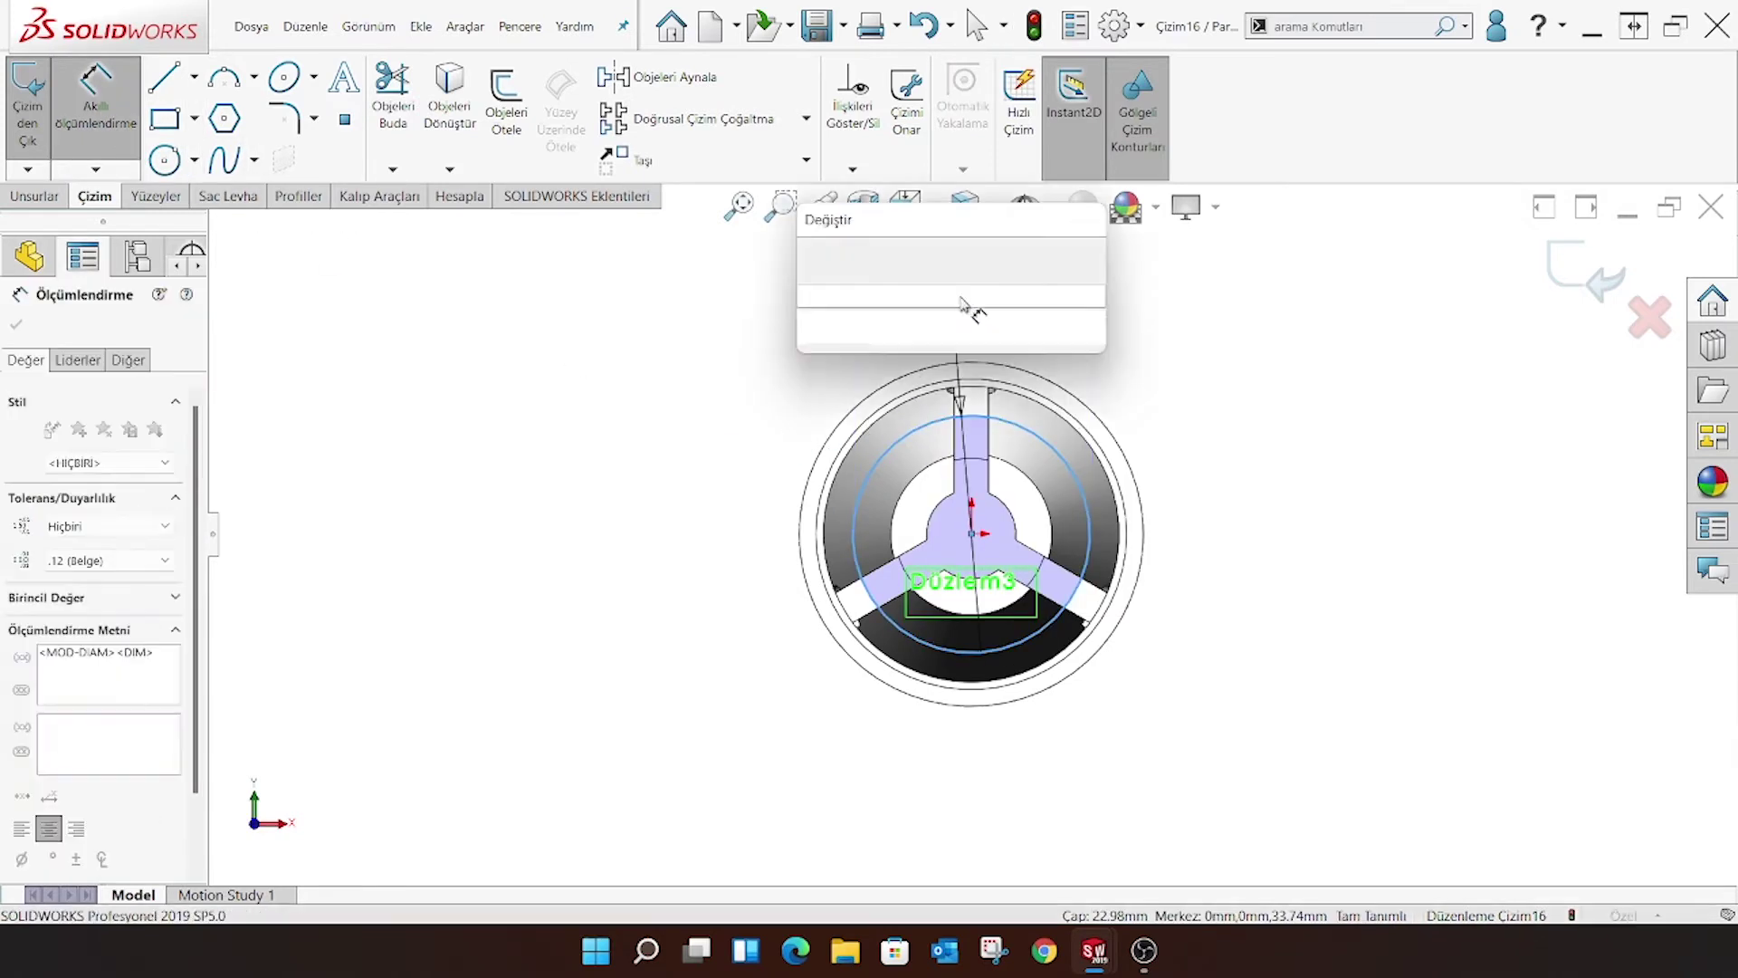
text(24)
key(Return)
right_click(970, 228)
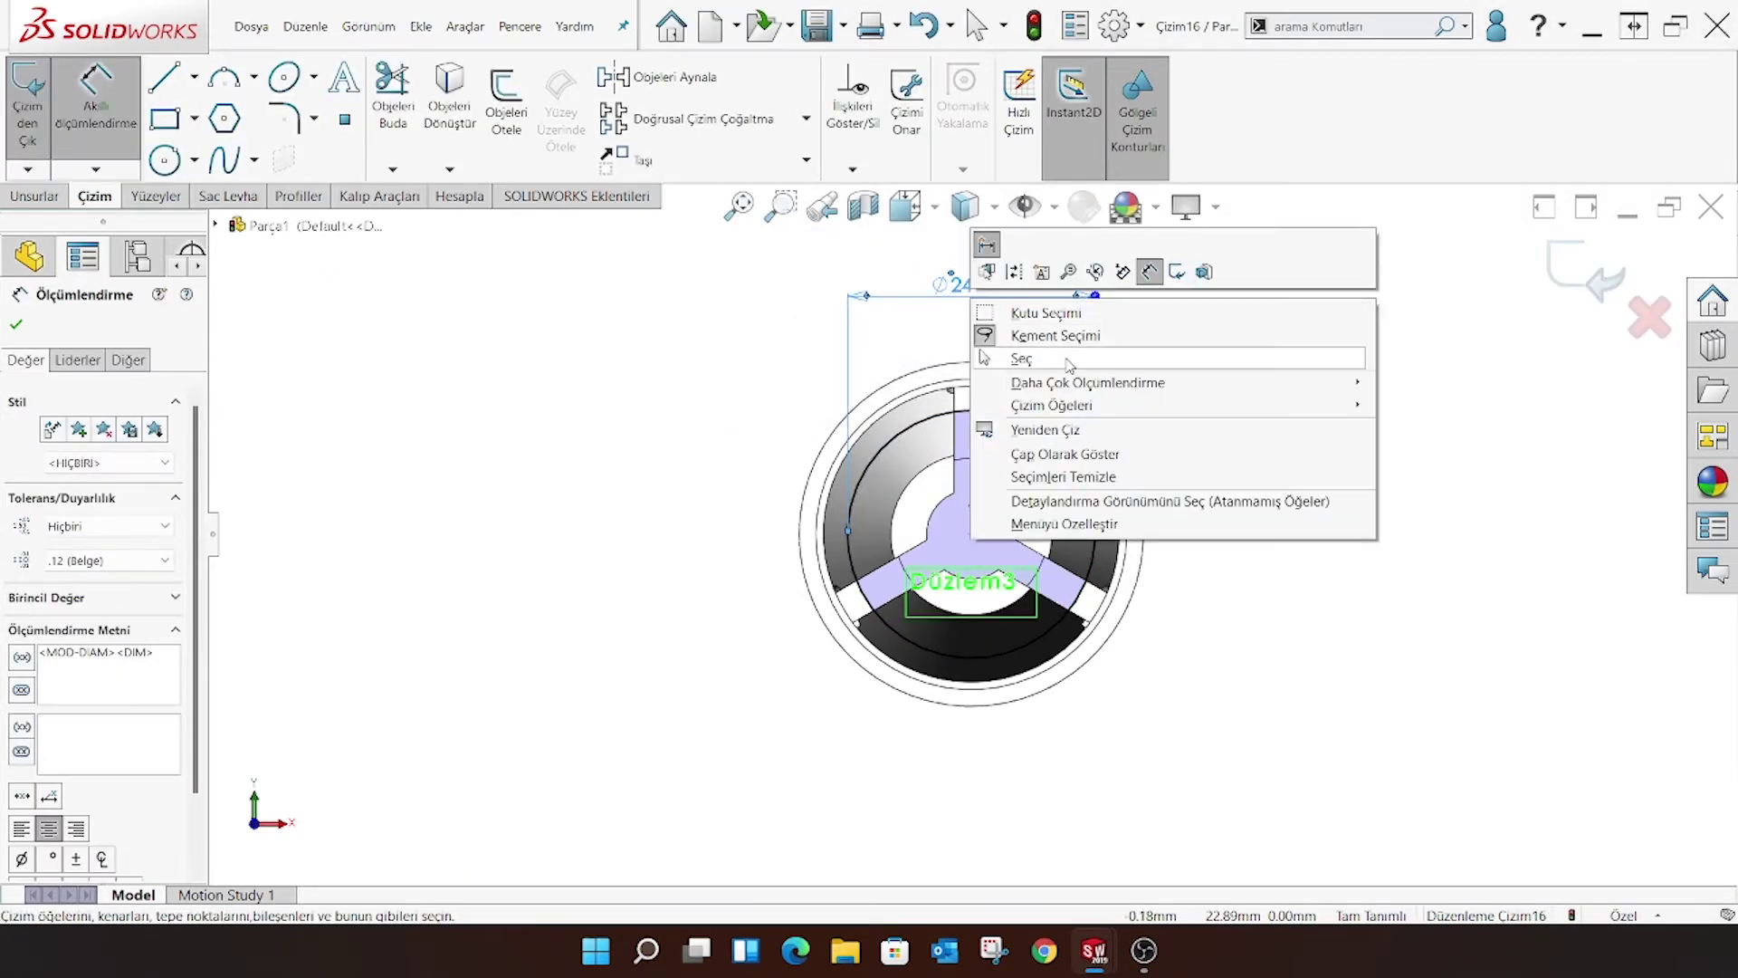
click(1018, 357)
click(1542, 284)
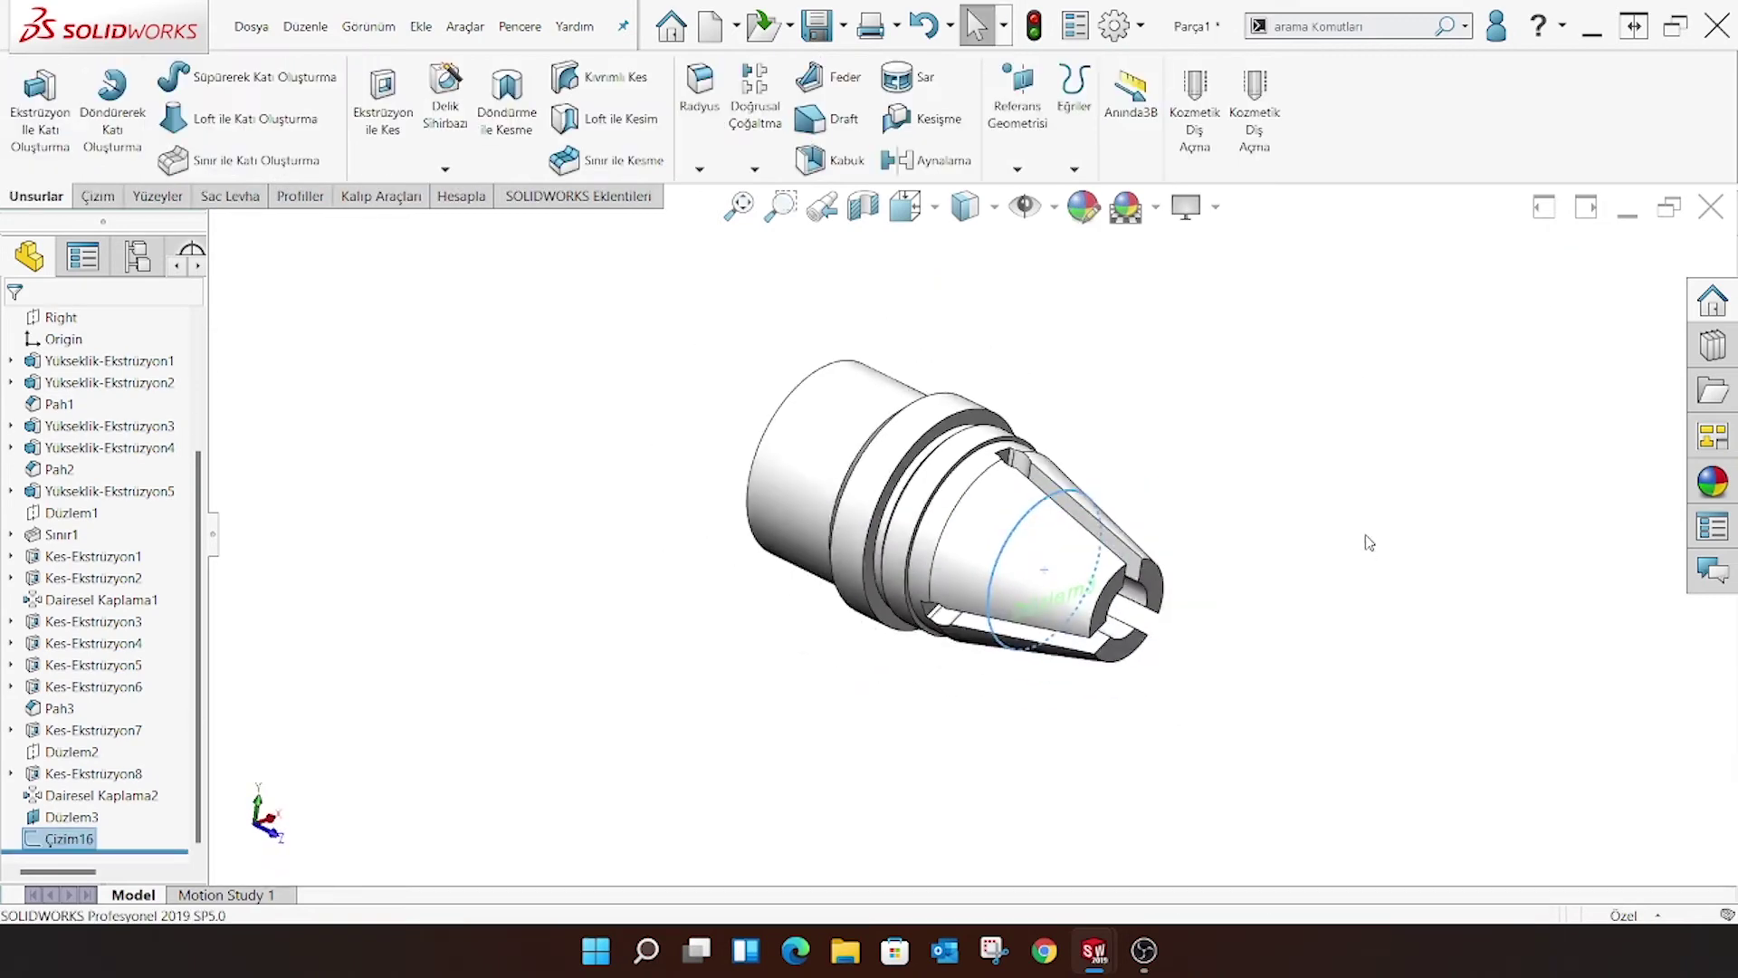
Start a sketch on the tip's end face, view it normal, and draw an origin-centred circle
scroll(1240, 692, down, 2)
click(1118, 554)
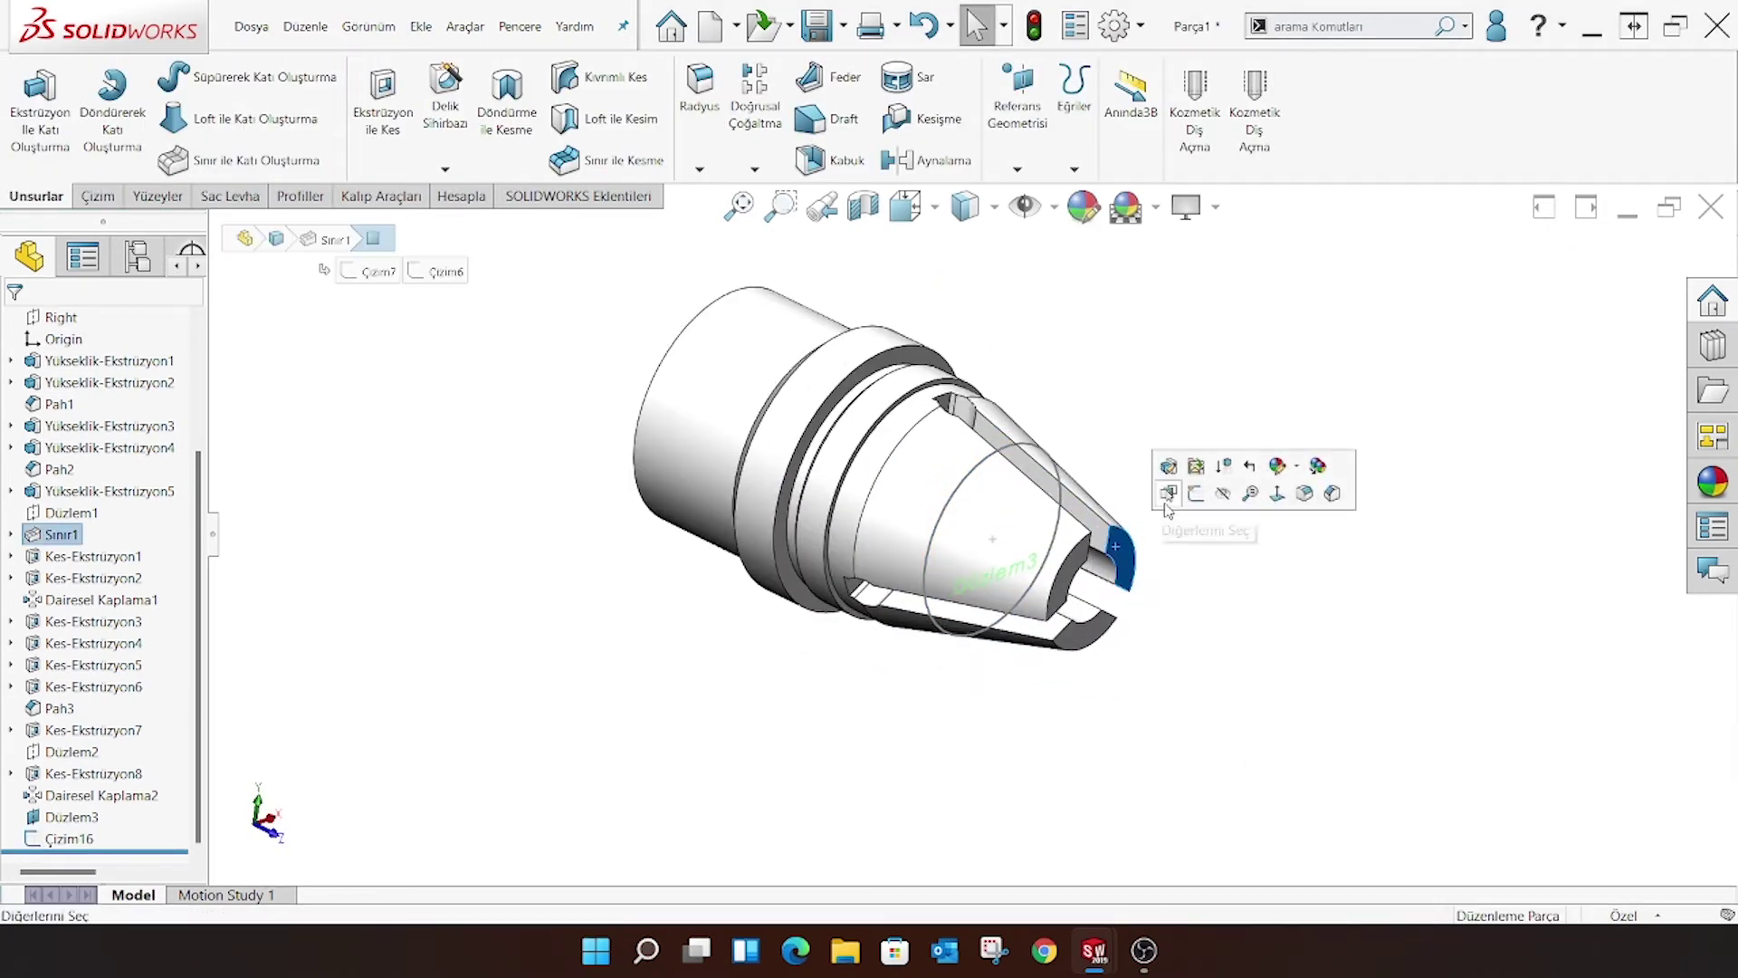
click(1177, 468)
click(906, 206)
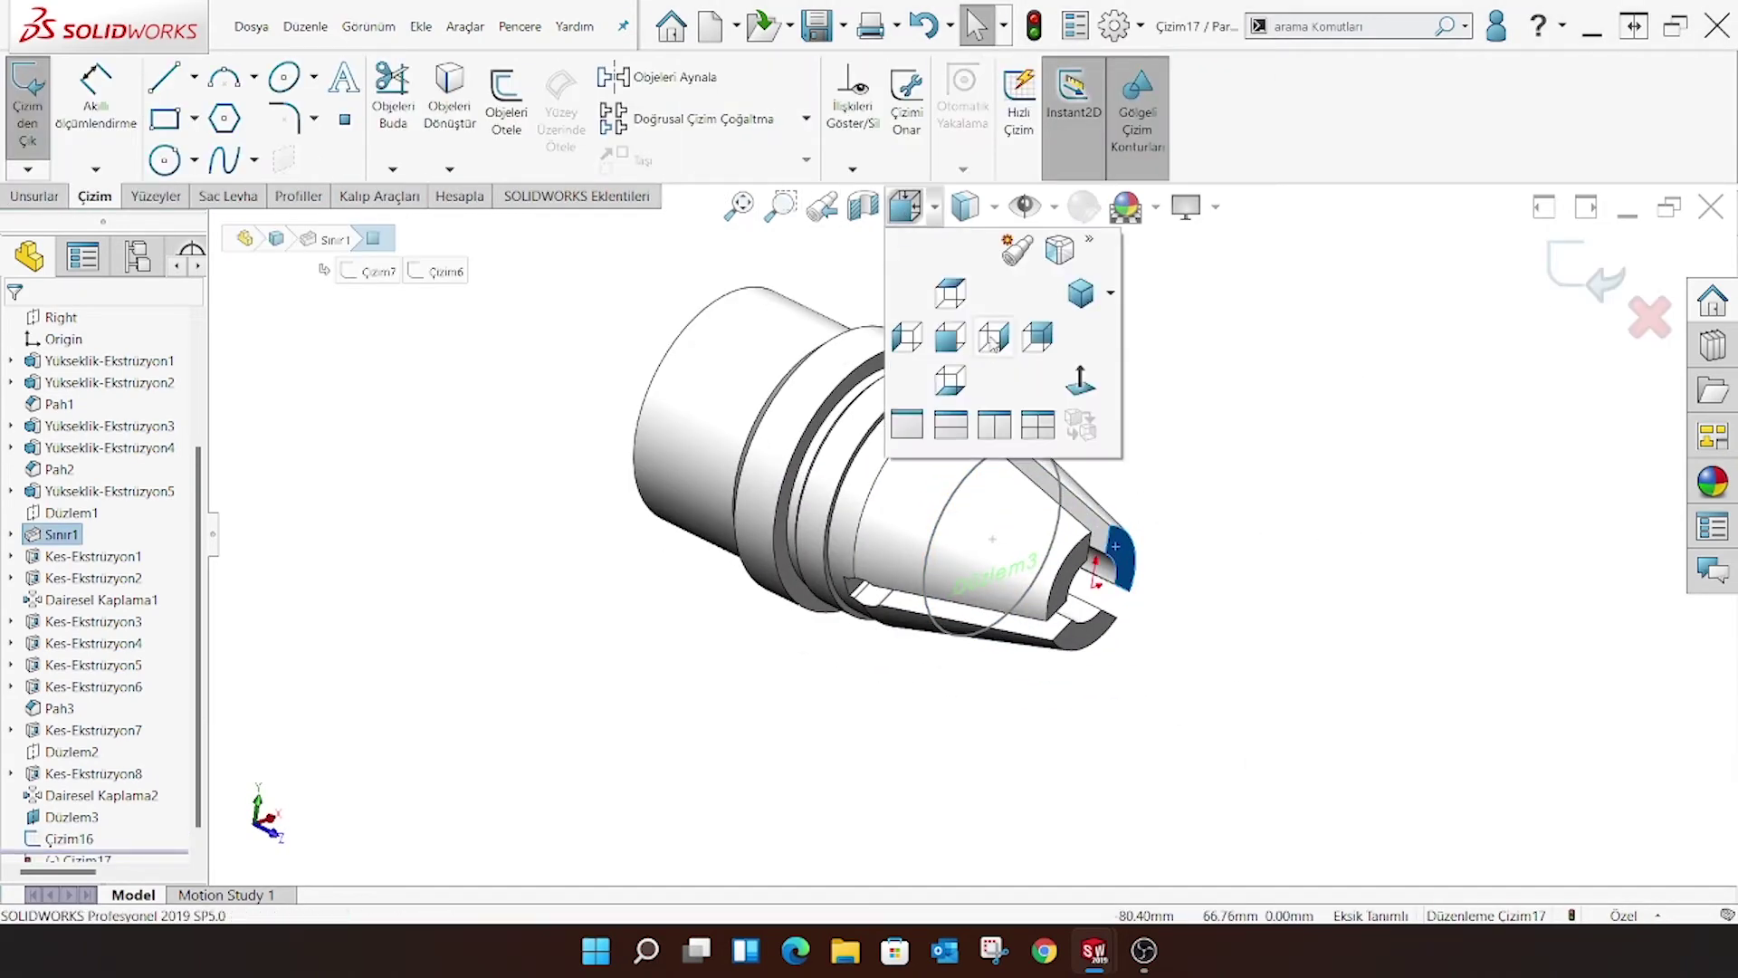
click(1068, 380)
click(163, 161)
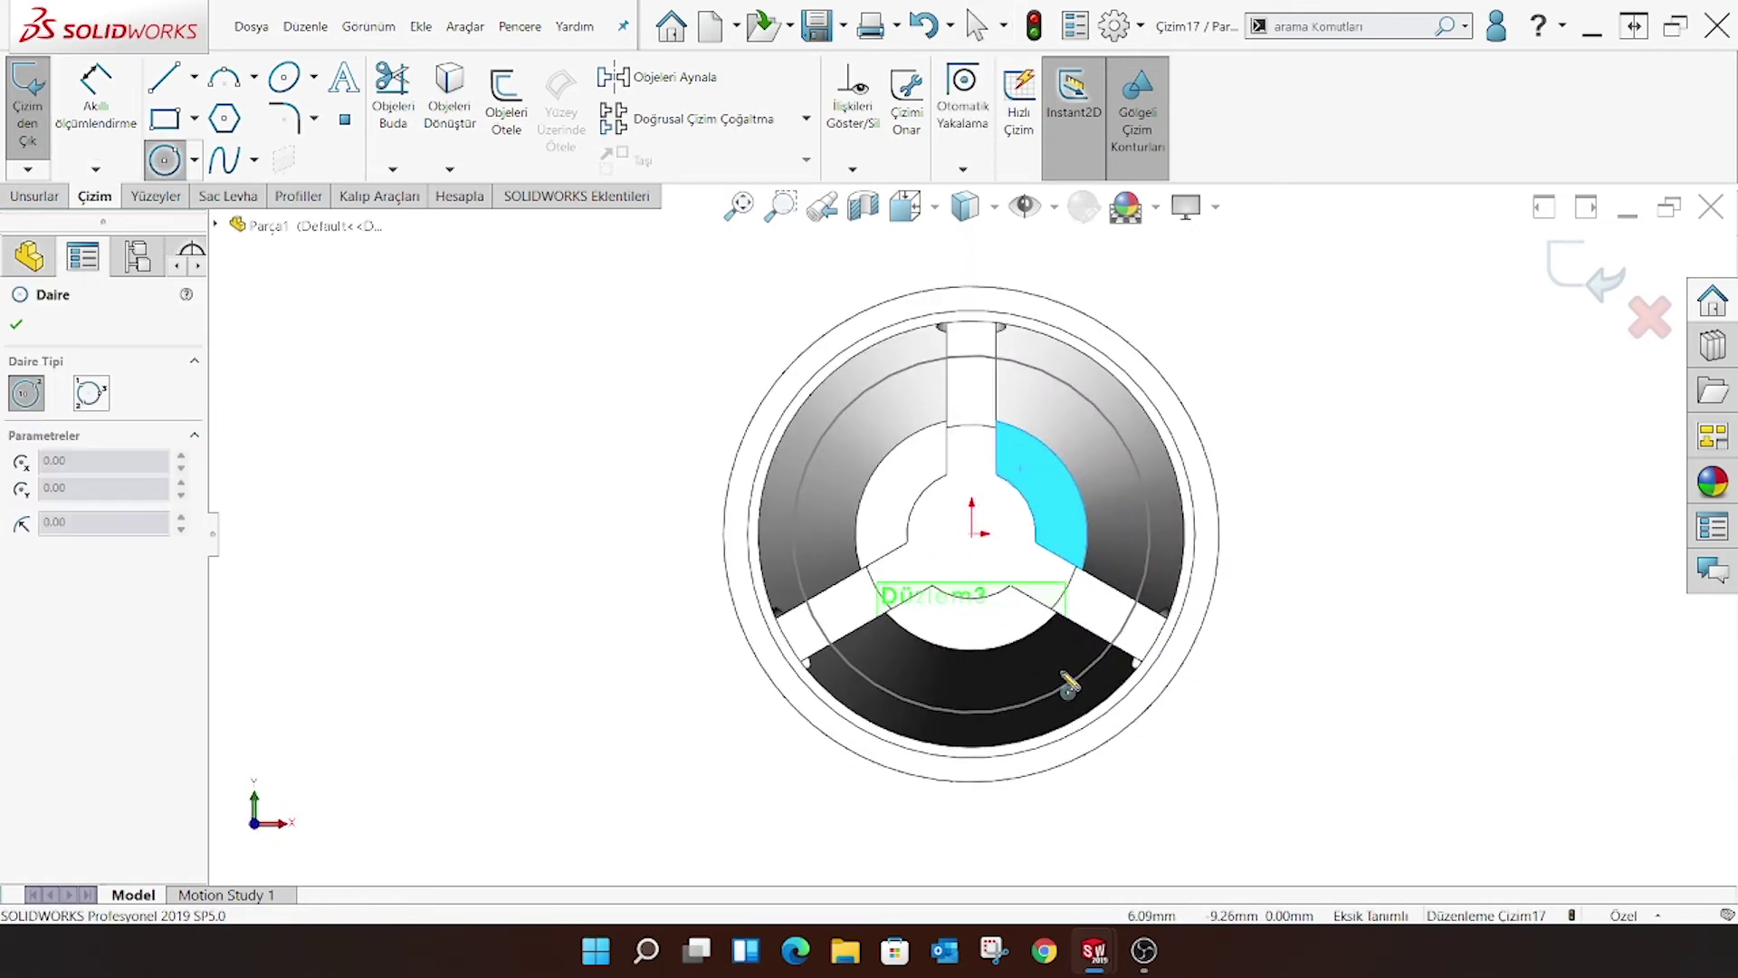
click(973, 532)
click(986, 387)
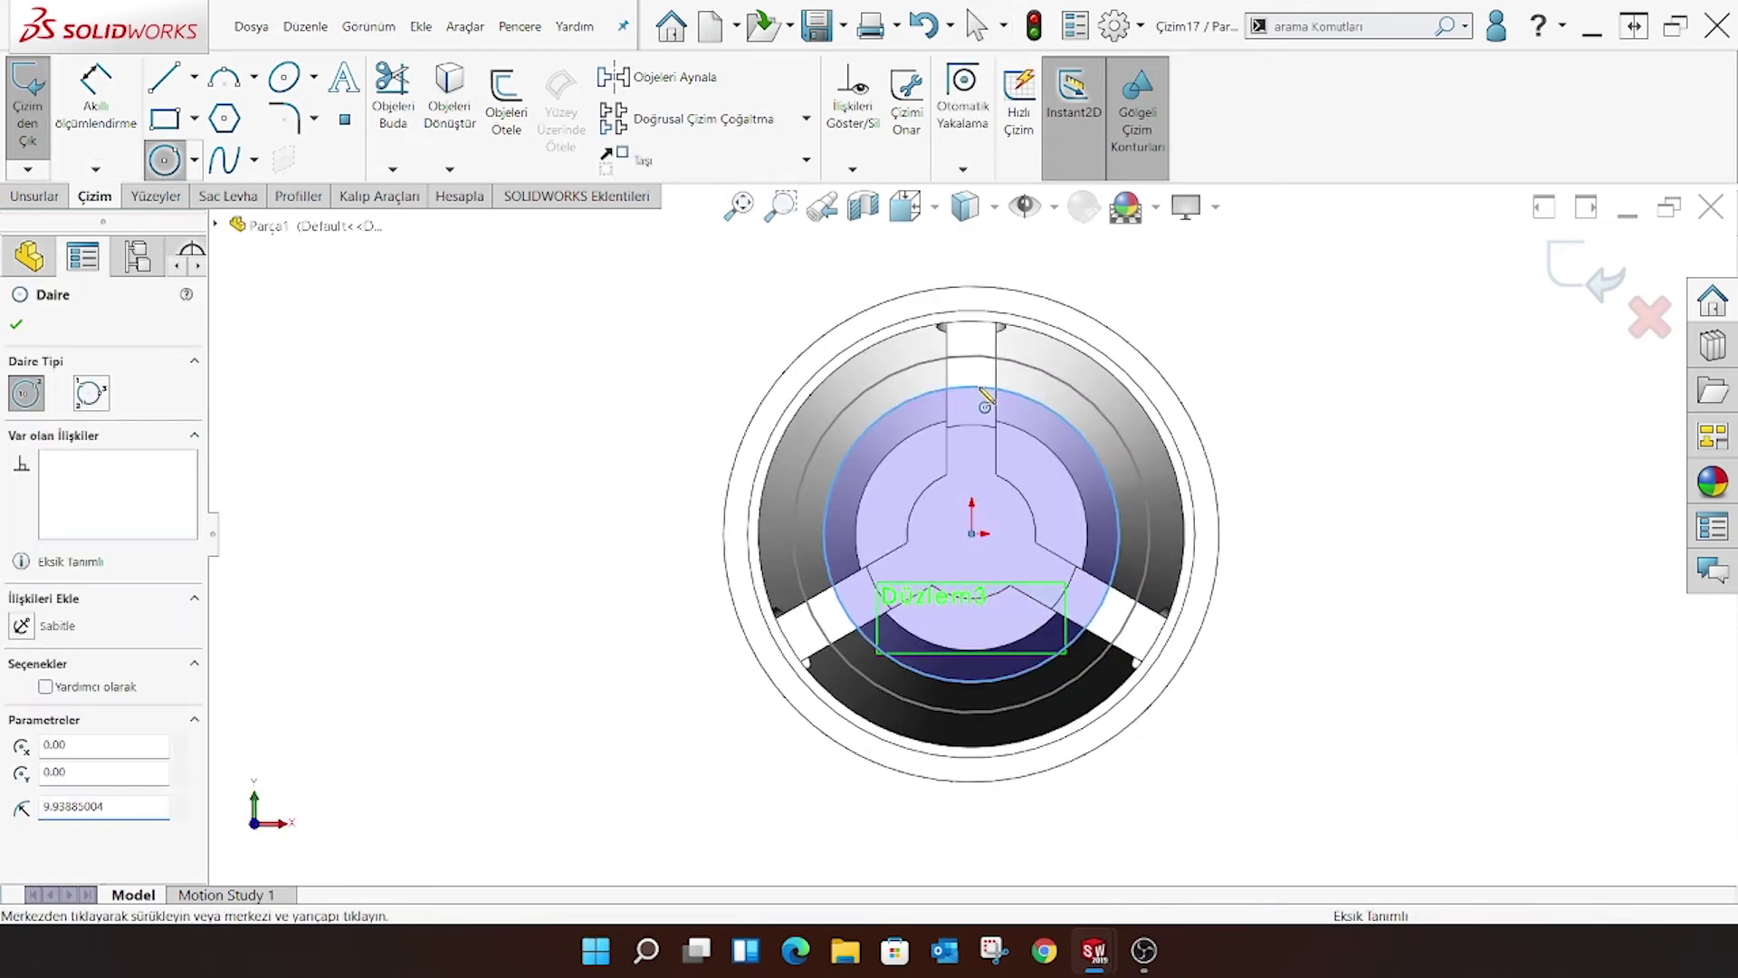
Give the circle a 15.60 mm diameter dimension
click(95, 91)
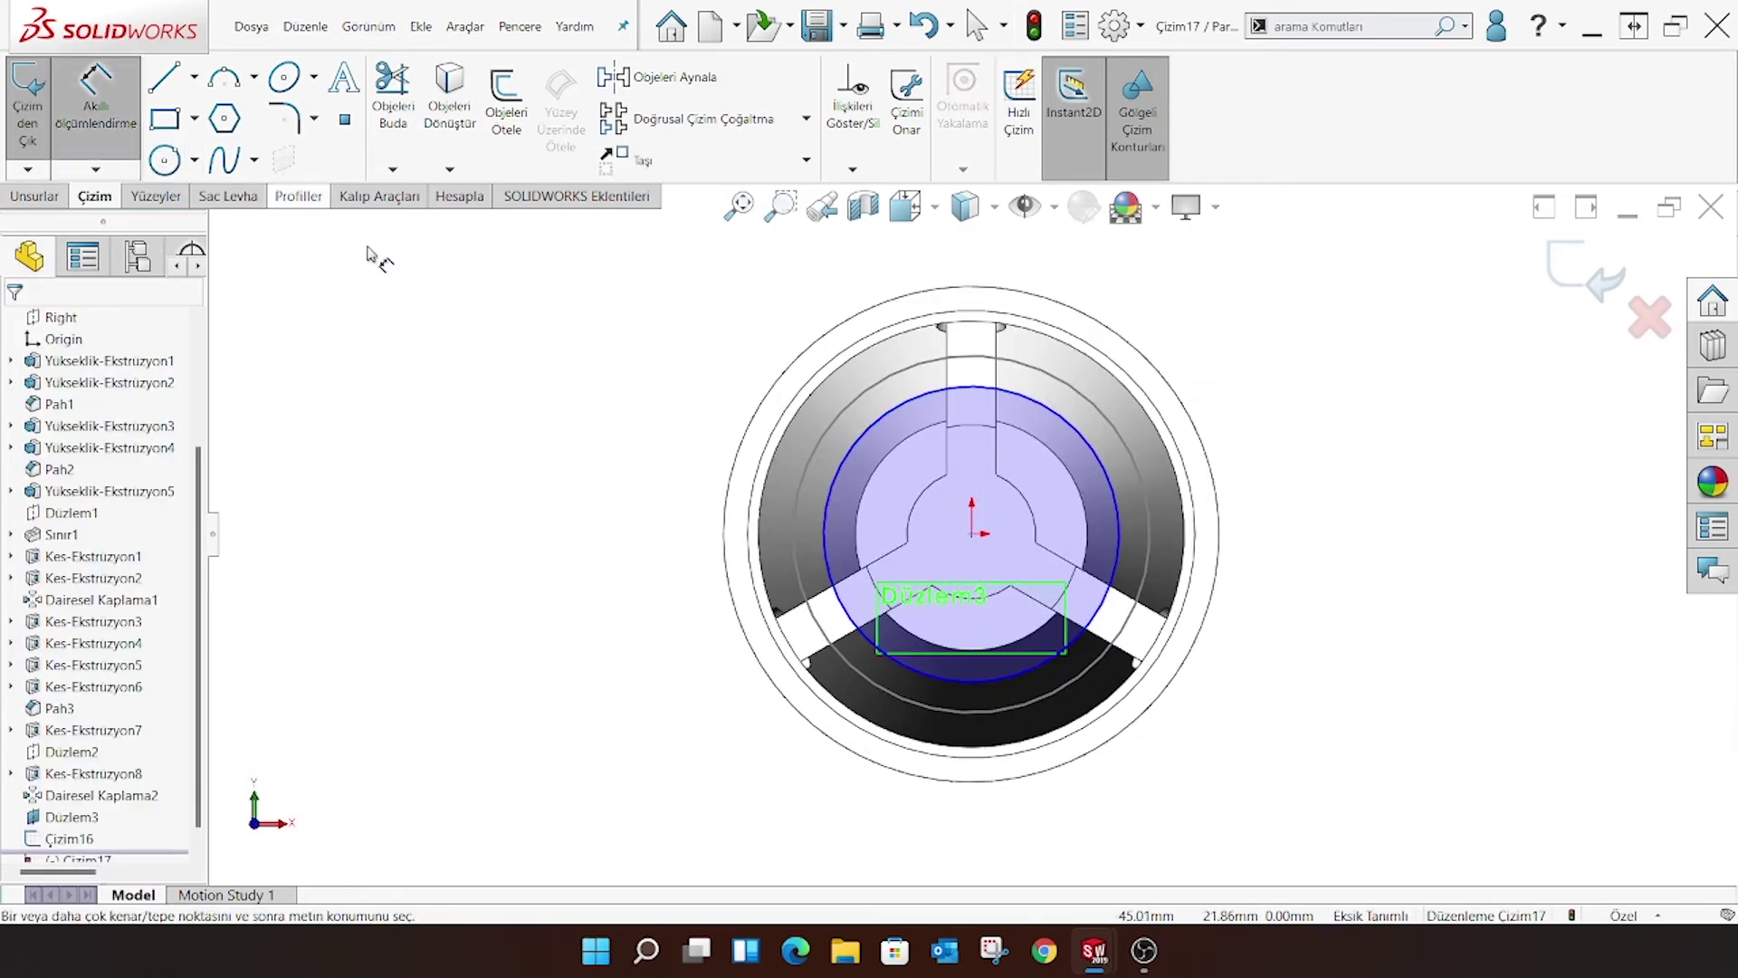
click(962, 396)
click(1245, 384)
text(15.)
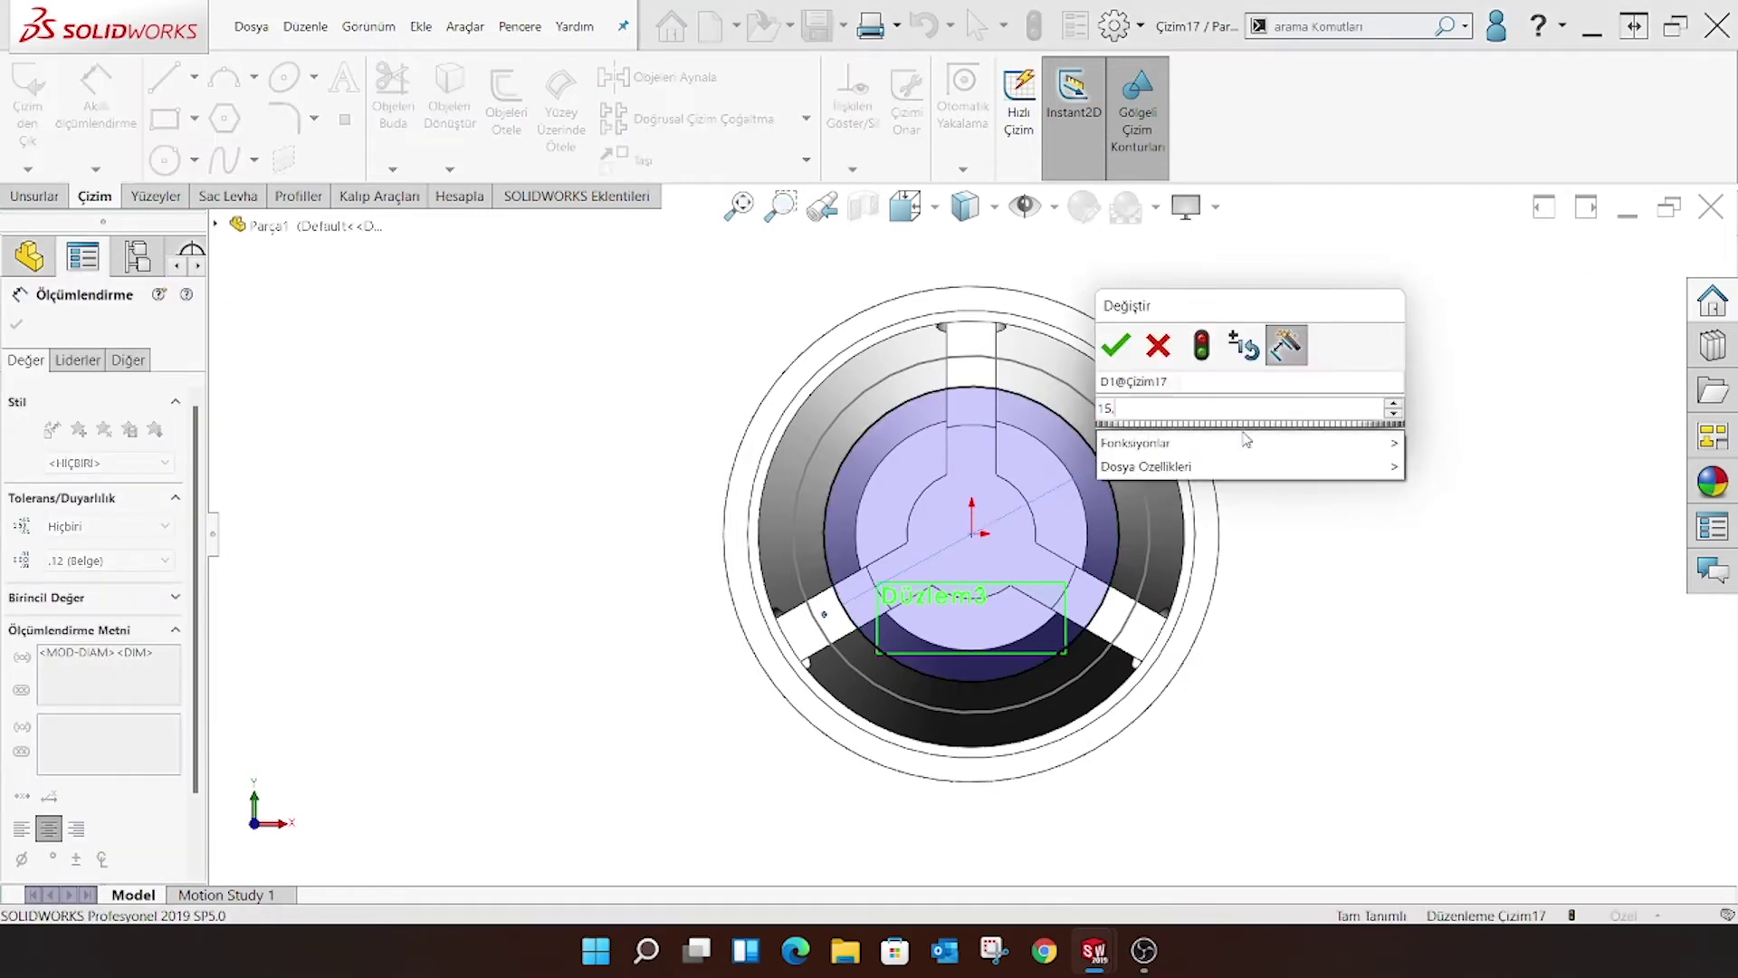
text(6)
key(Return)
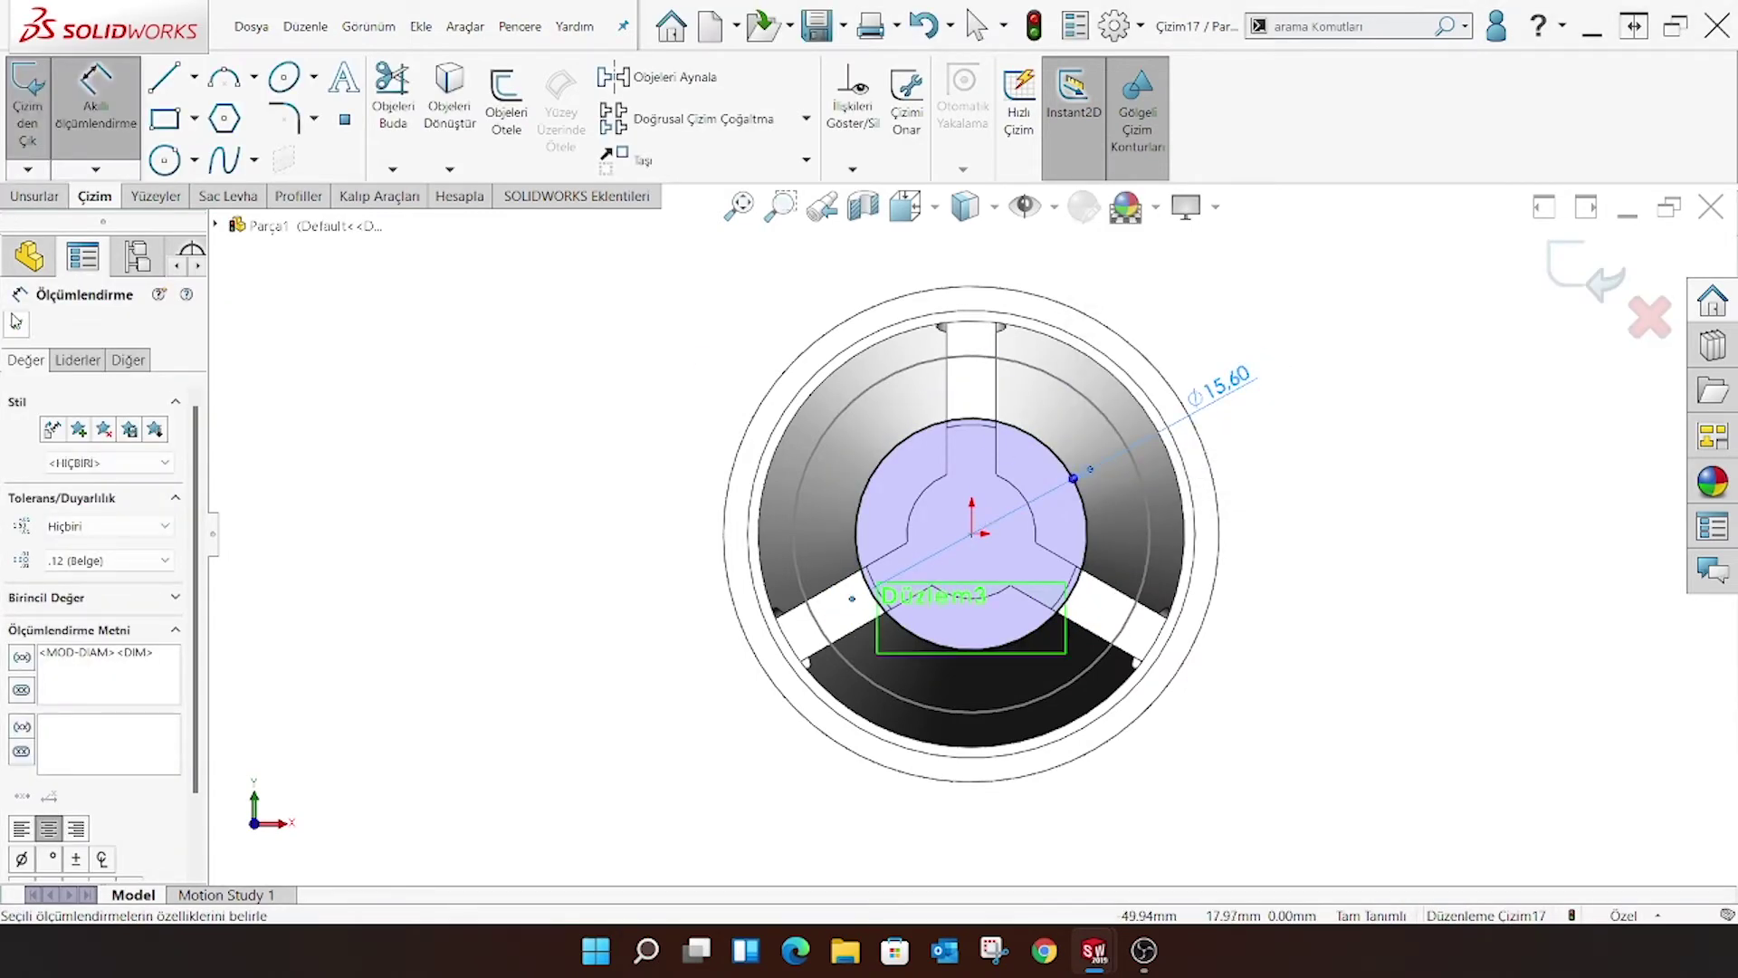
click(16, 324)
click(34, 196)
middle_drag(691, 357, 815, 299)
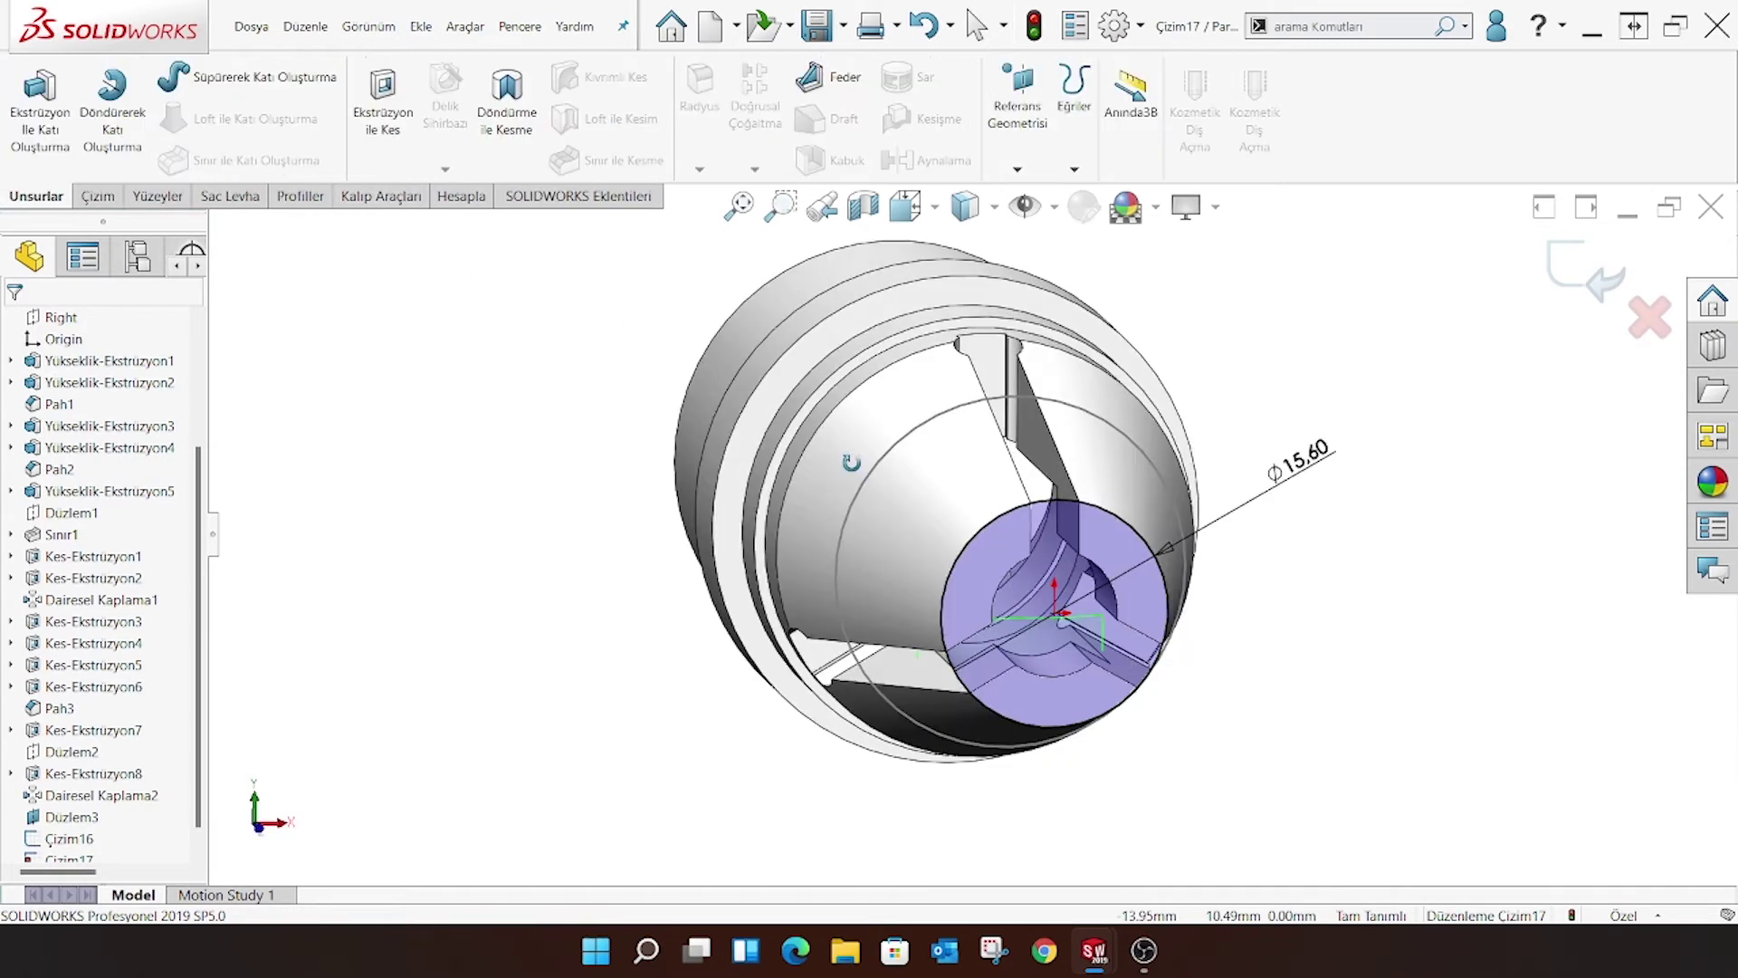
Build thin boundary feature Sınır3 between the Çizim17 and Çizim16 circles
click(1600, 296)
click(240, 160)
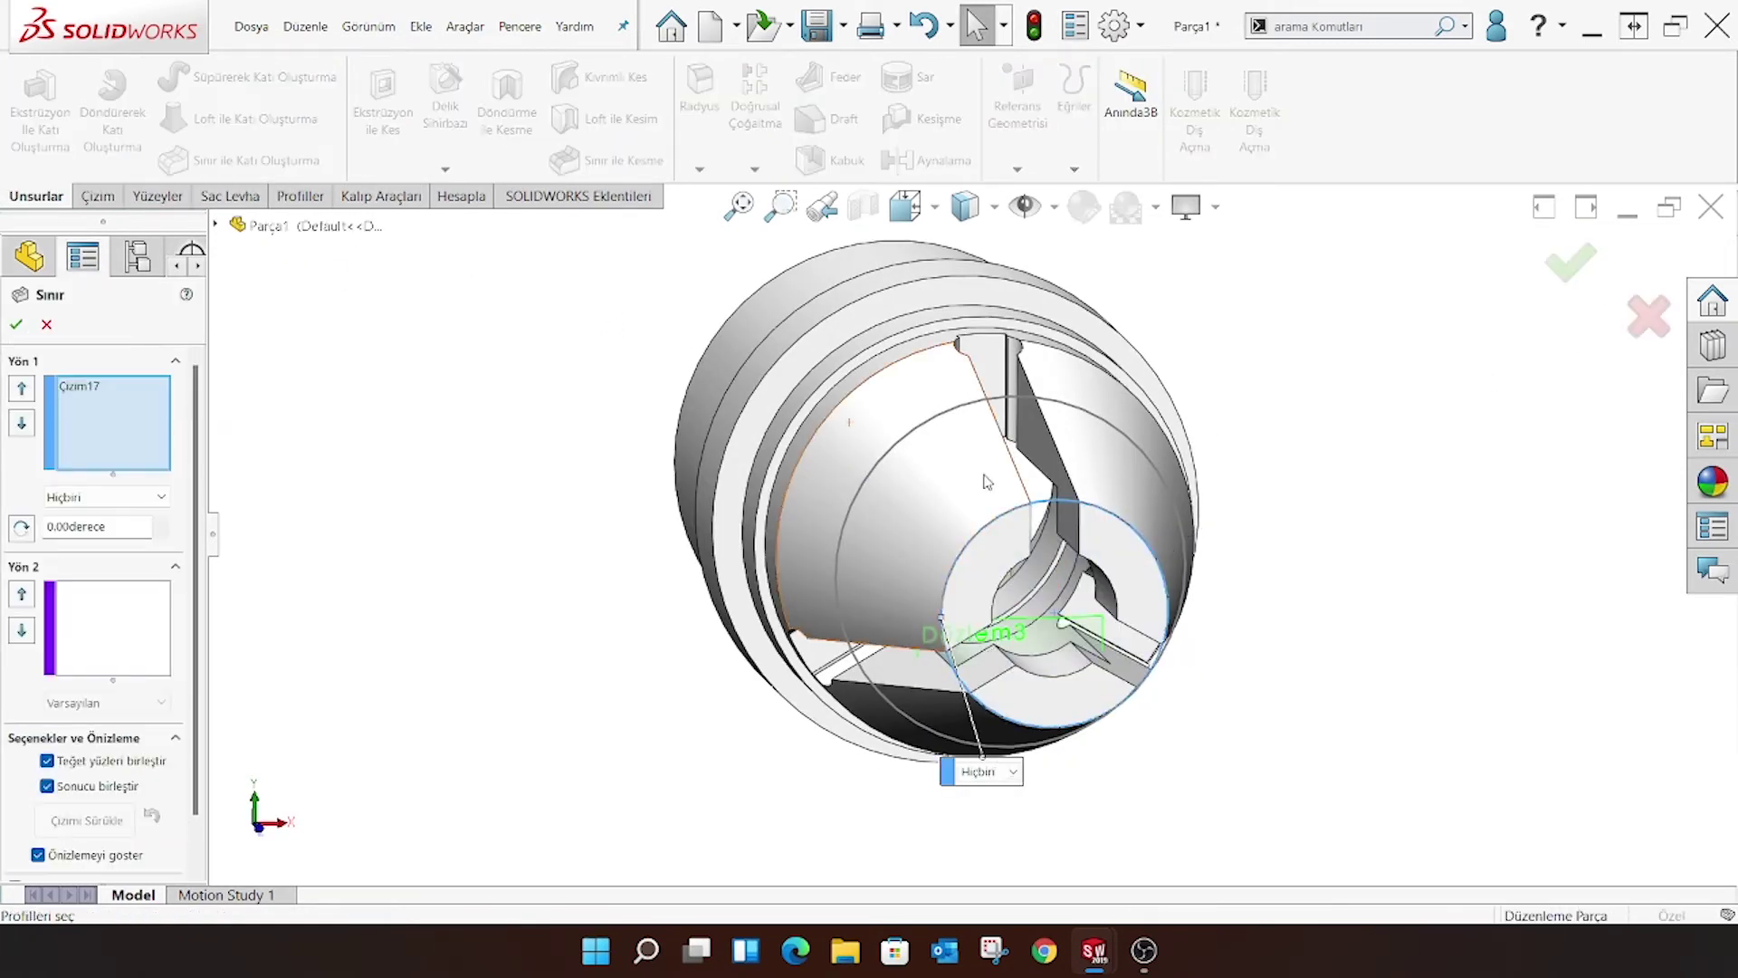
middle_drag(974, 497, 937, 528)
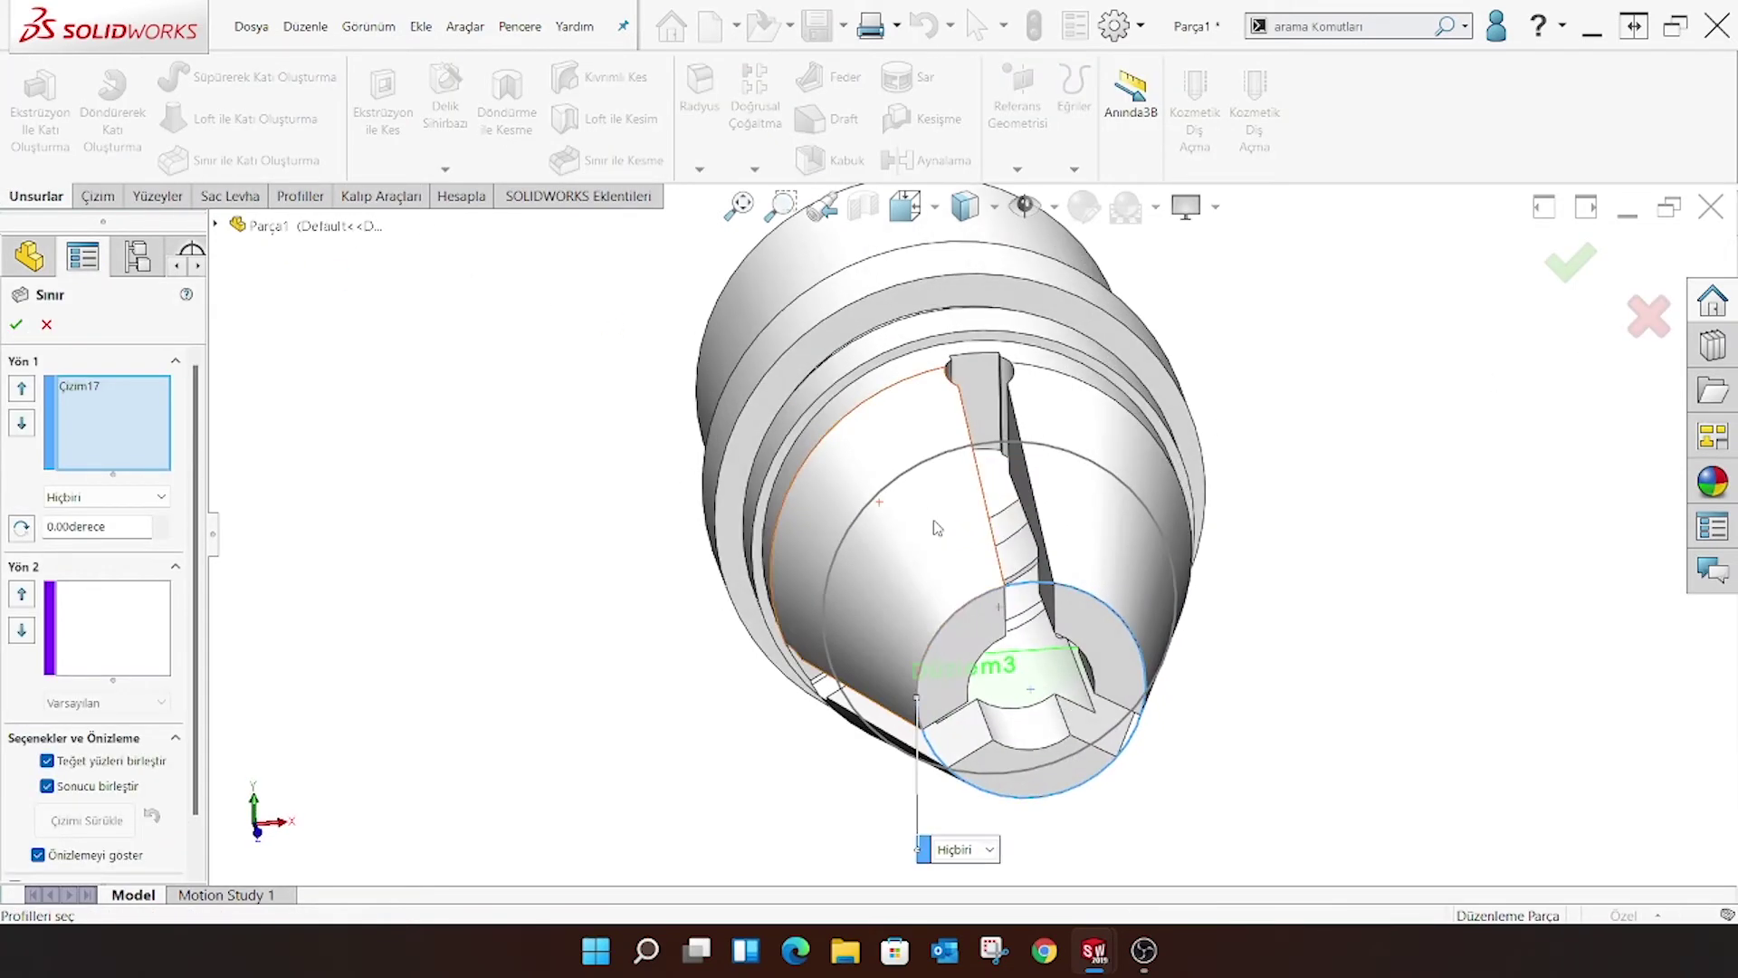
click(912, 472)
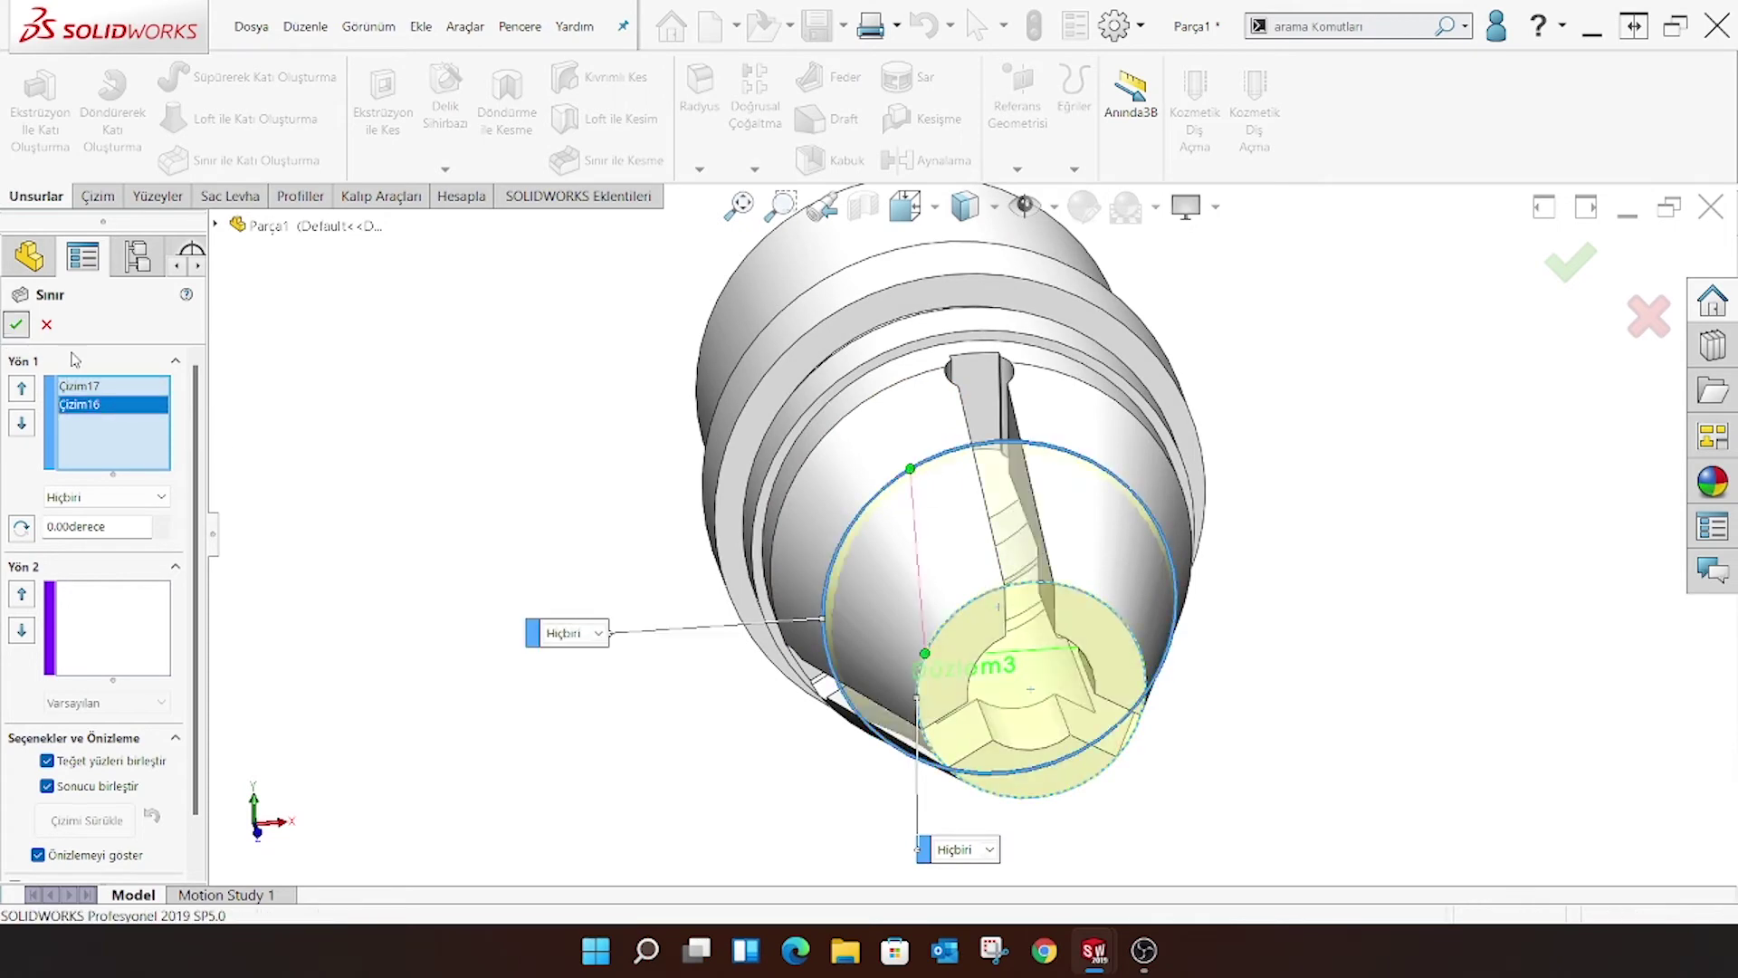
click(16, 324)
middle_drag(688, 743, 668, 601)
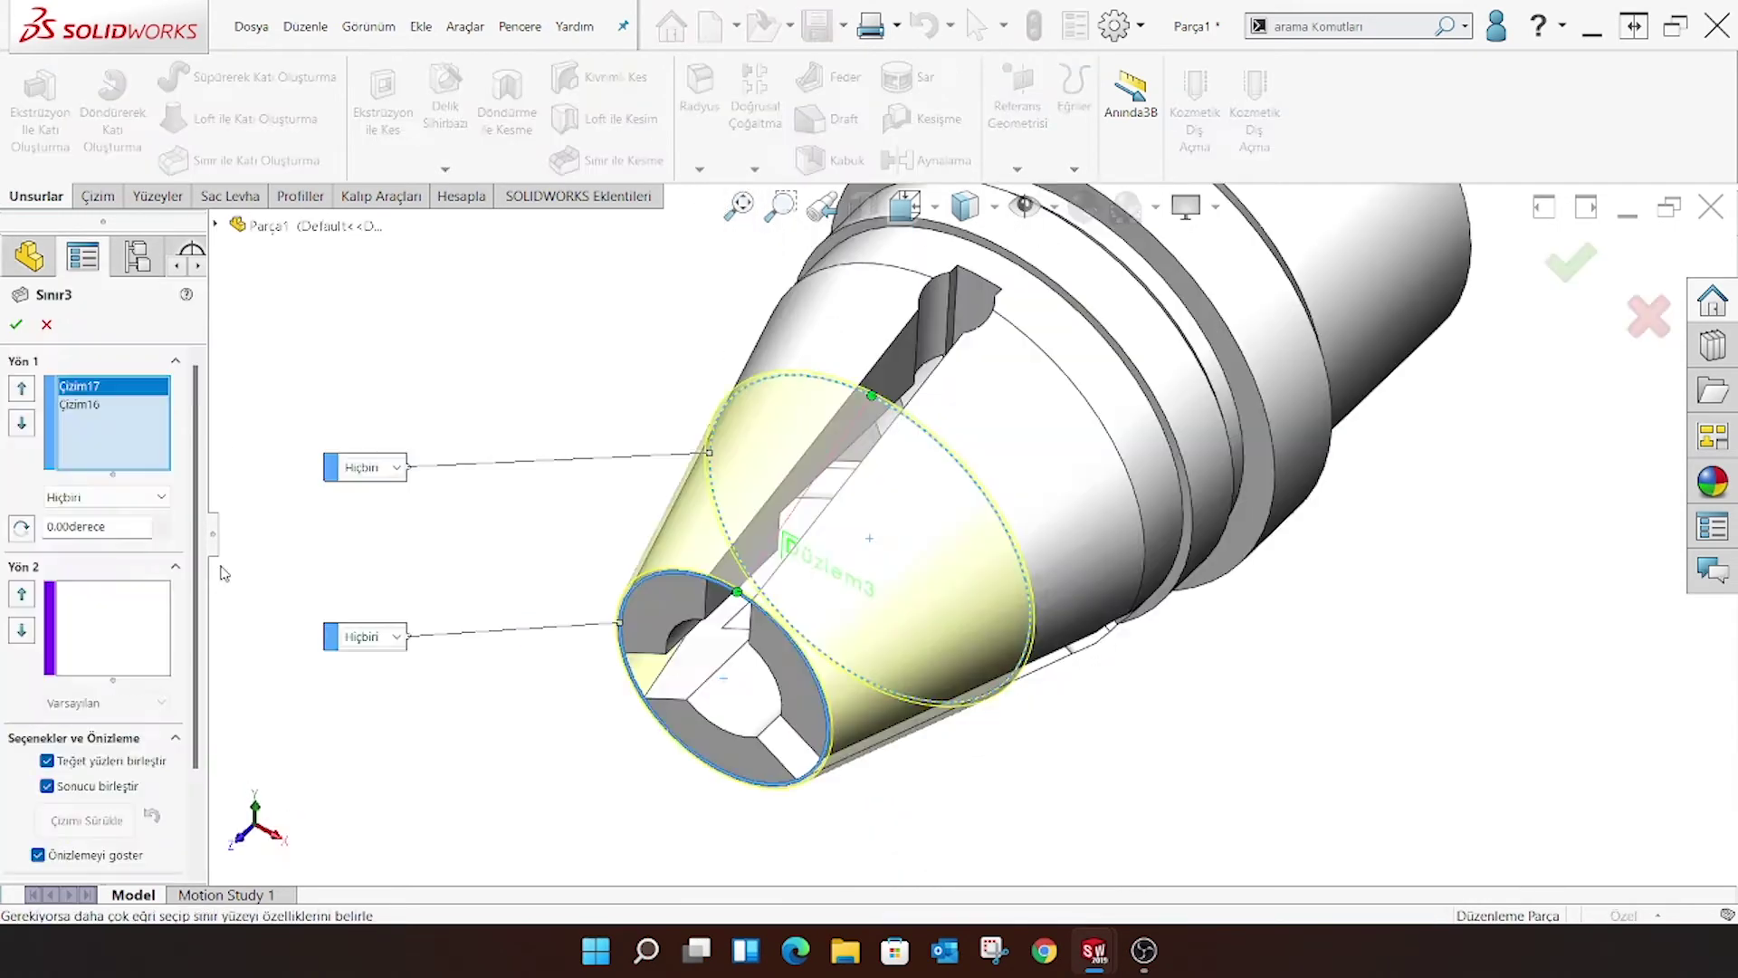
scroll(118, 769, down, 3)
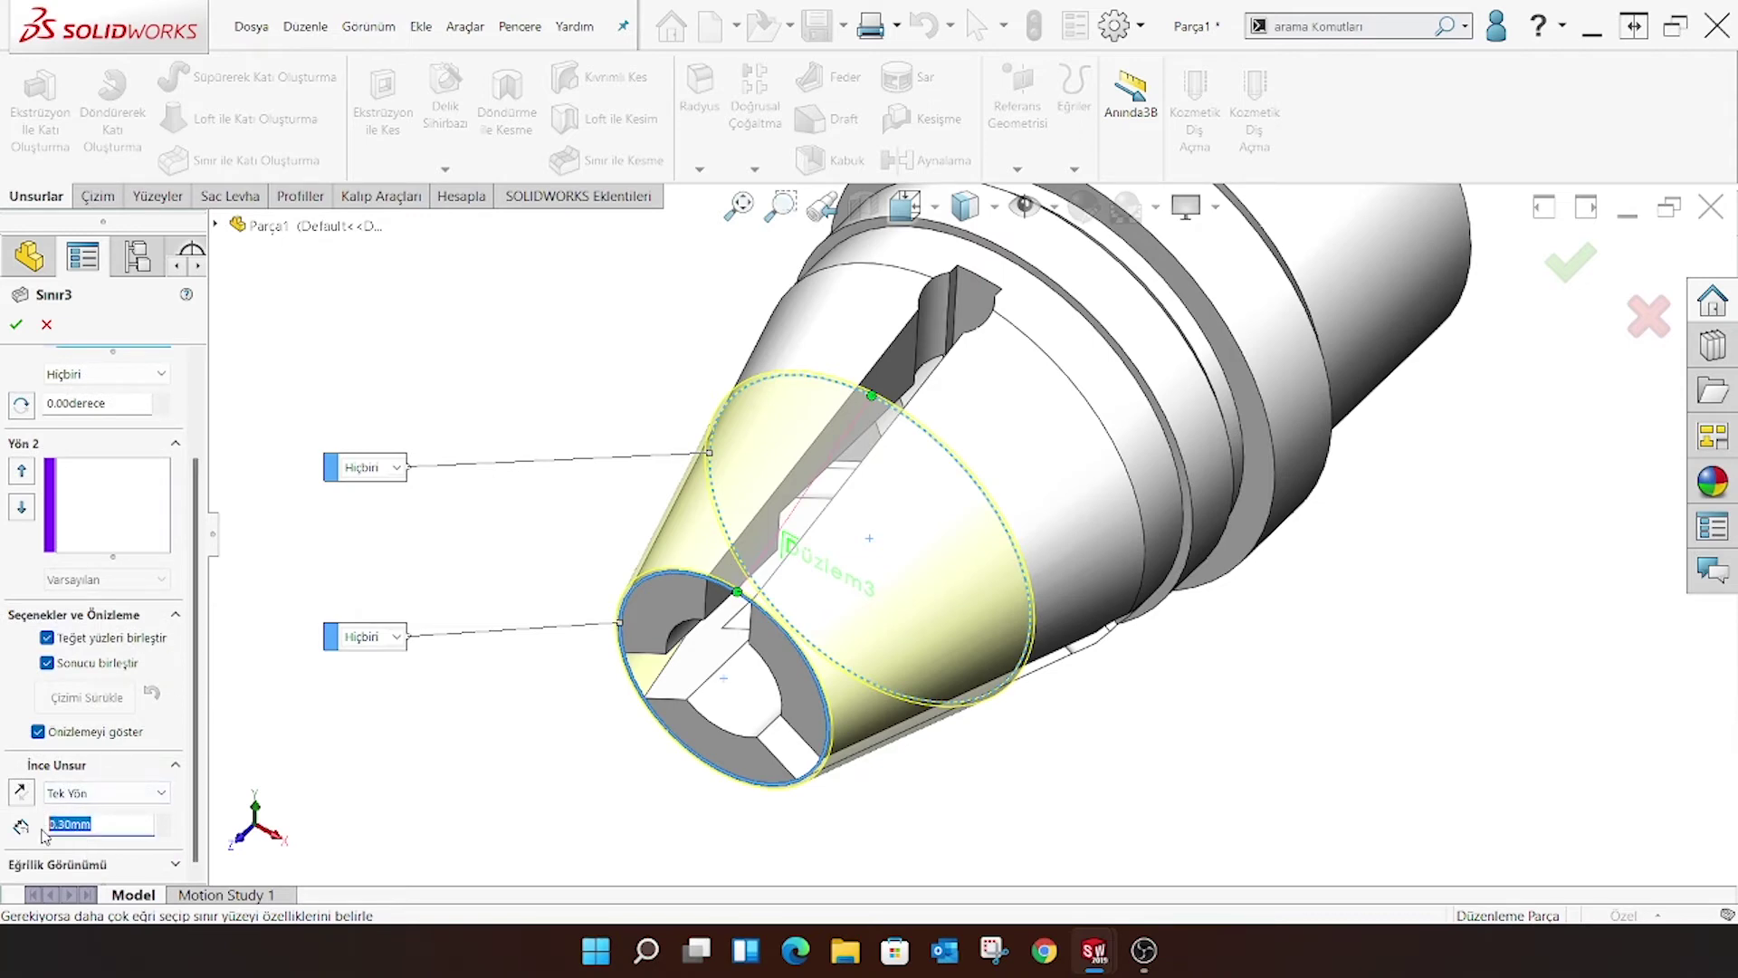
click(16, 324)
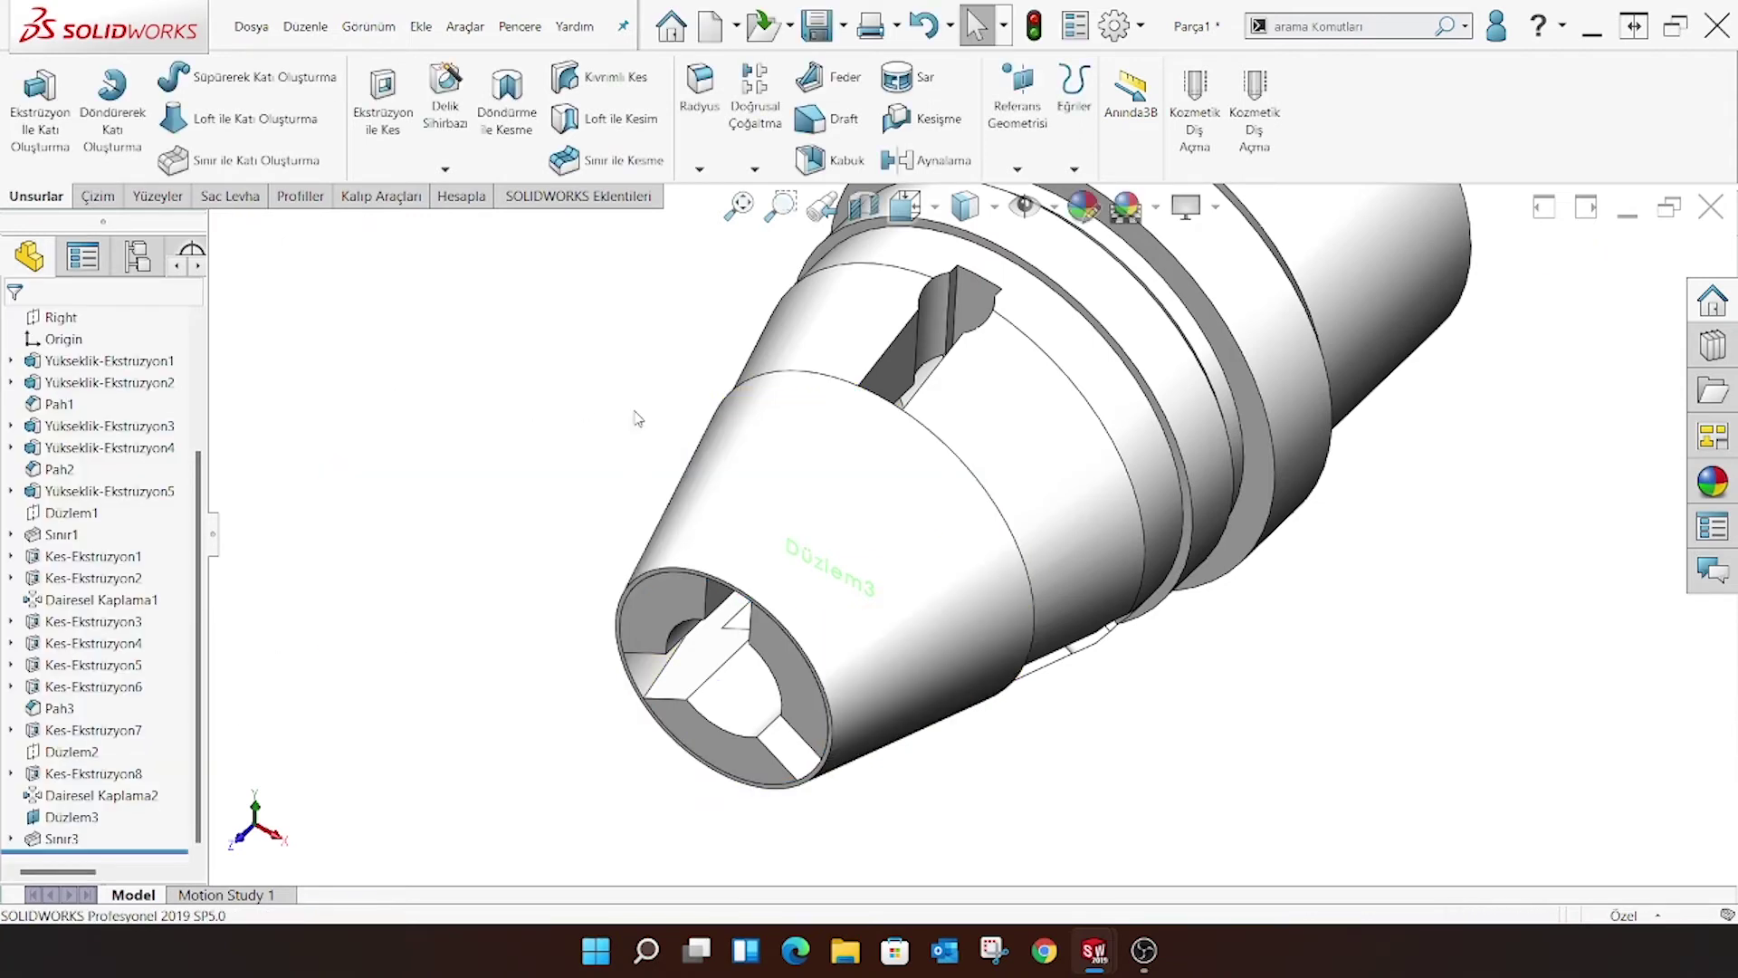
mouse_move(636, 411)
middle_down()
mouse_move(652, 376)
mouse_move(1039, 457)
middle_up()
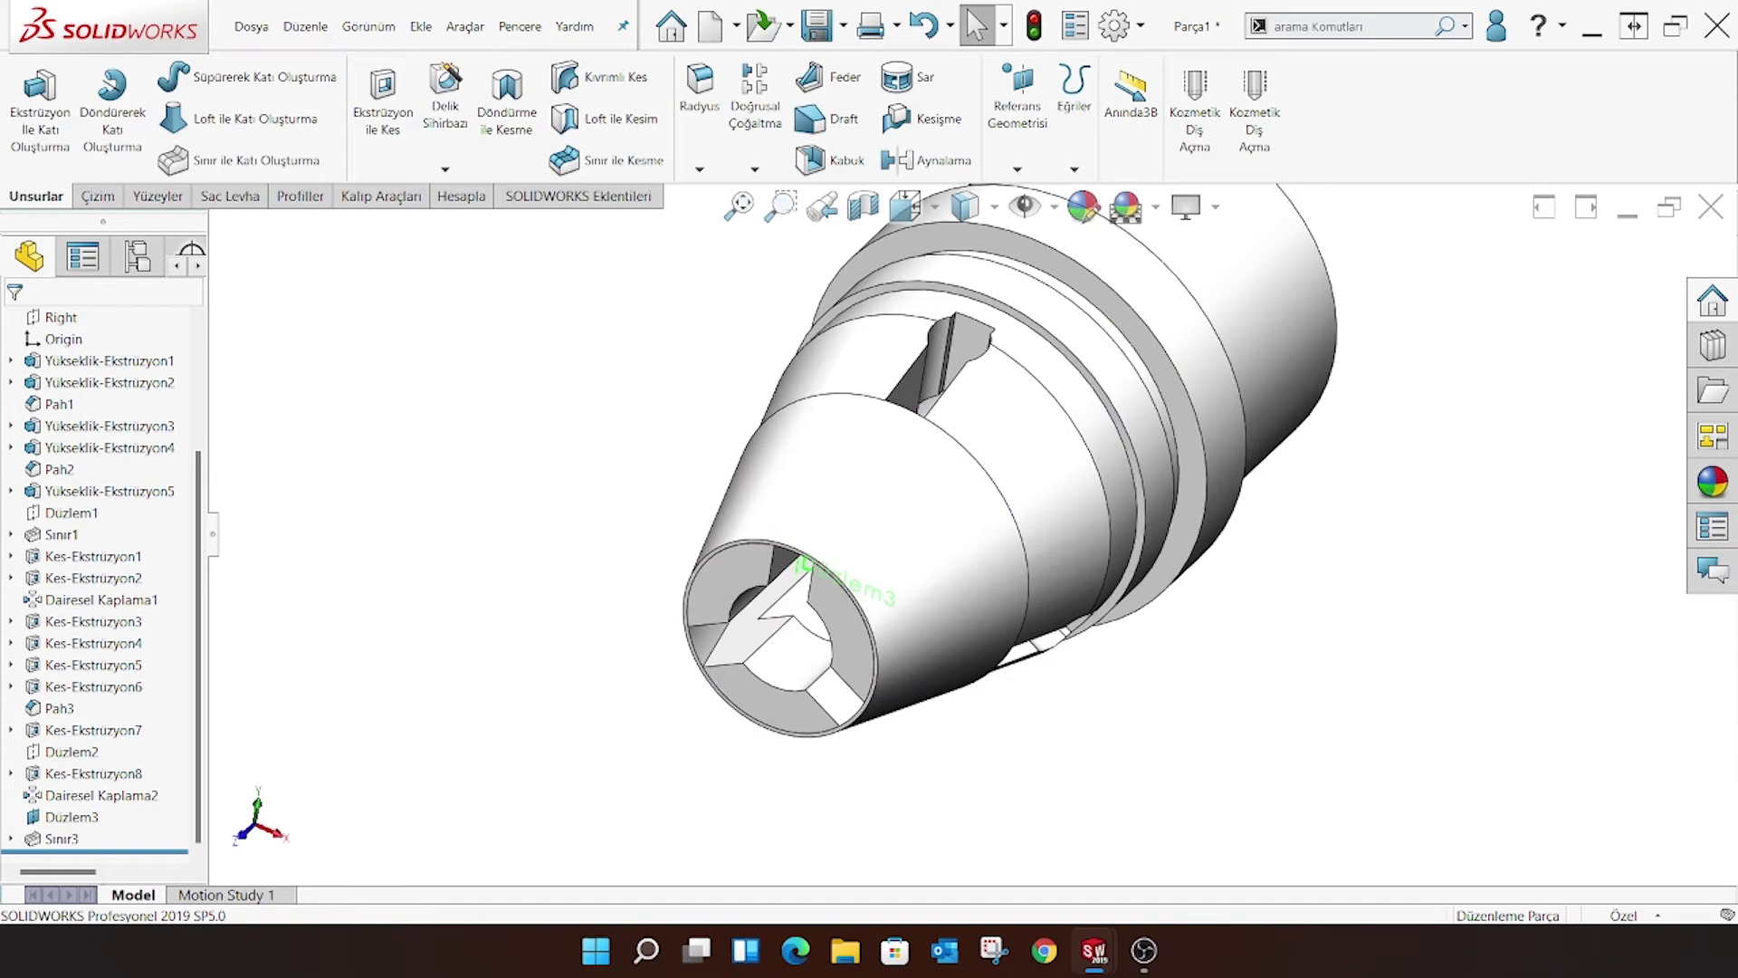
Sketch a 3.34-wide radial rectangle from the bore outward on the tip's end face
click(858, 631)
click(851, 645)
click(937, 575)
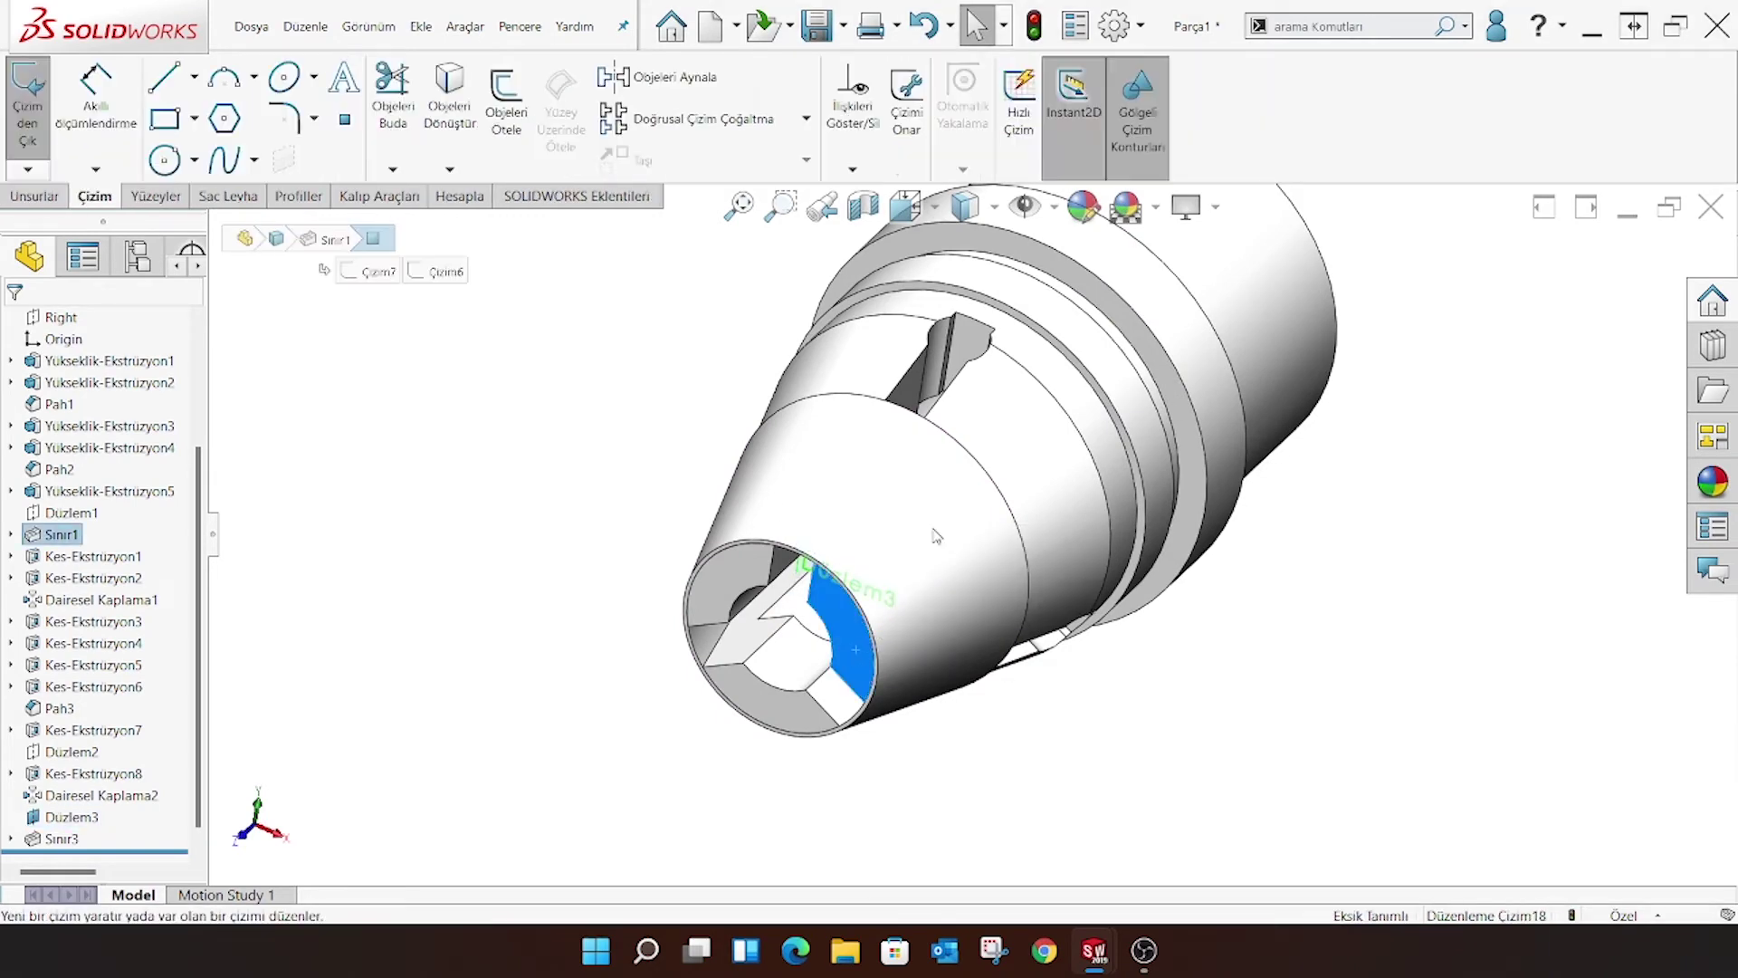
click(905, 207)
click(1005, 244)
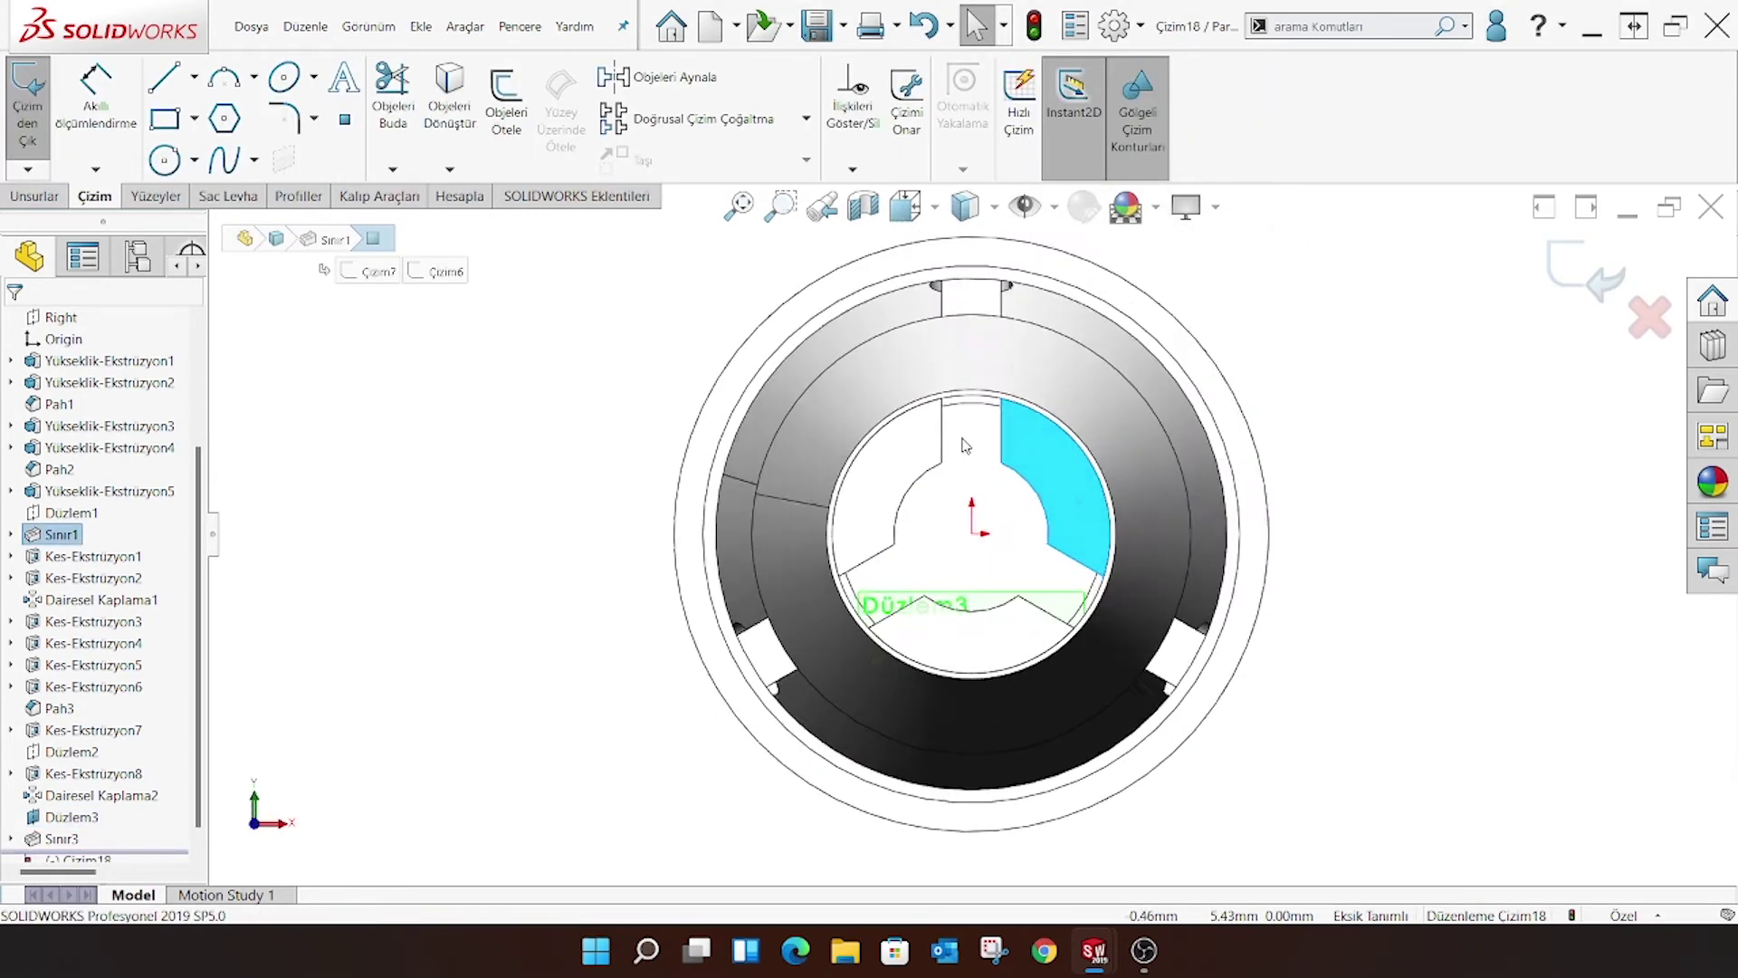
scroll(965, 445, down, 3)
click(165, 118)
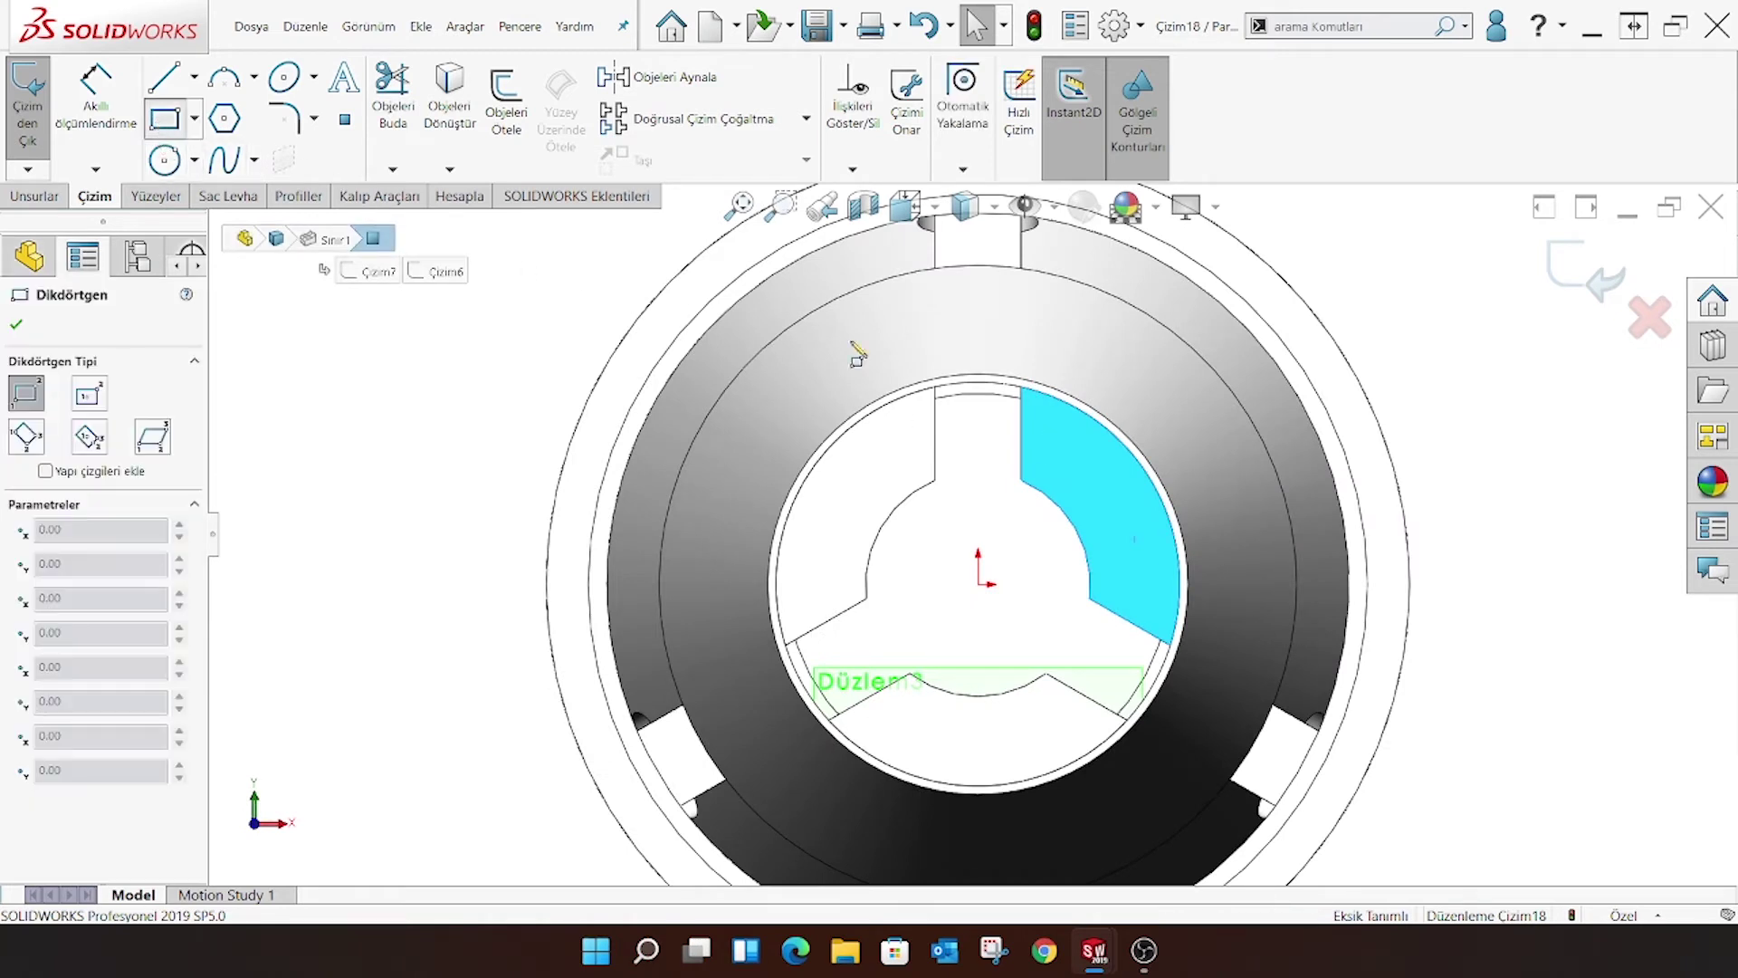
click(936, 480)
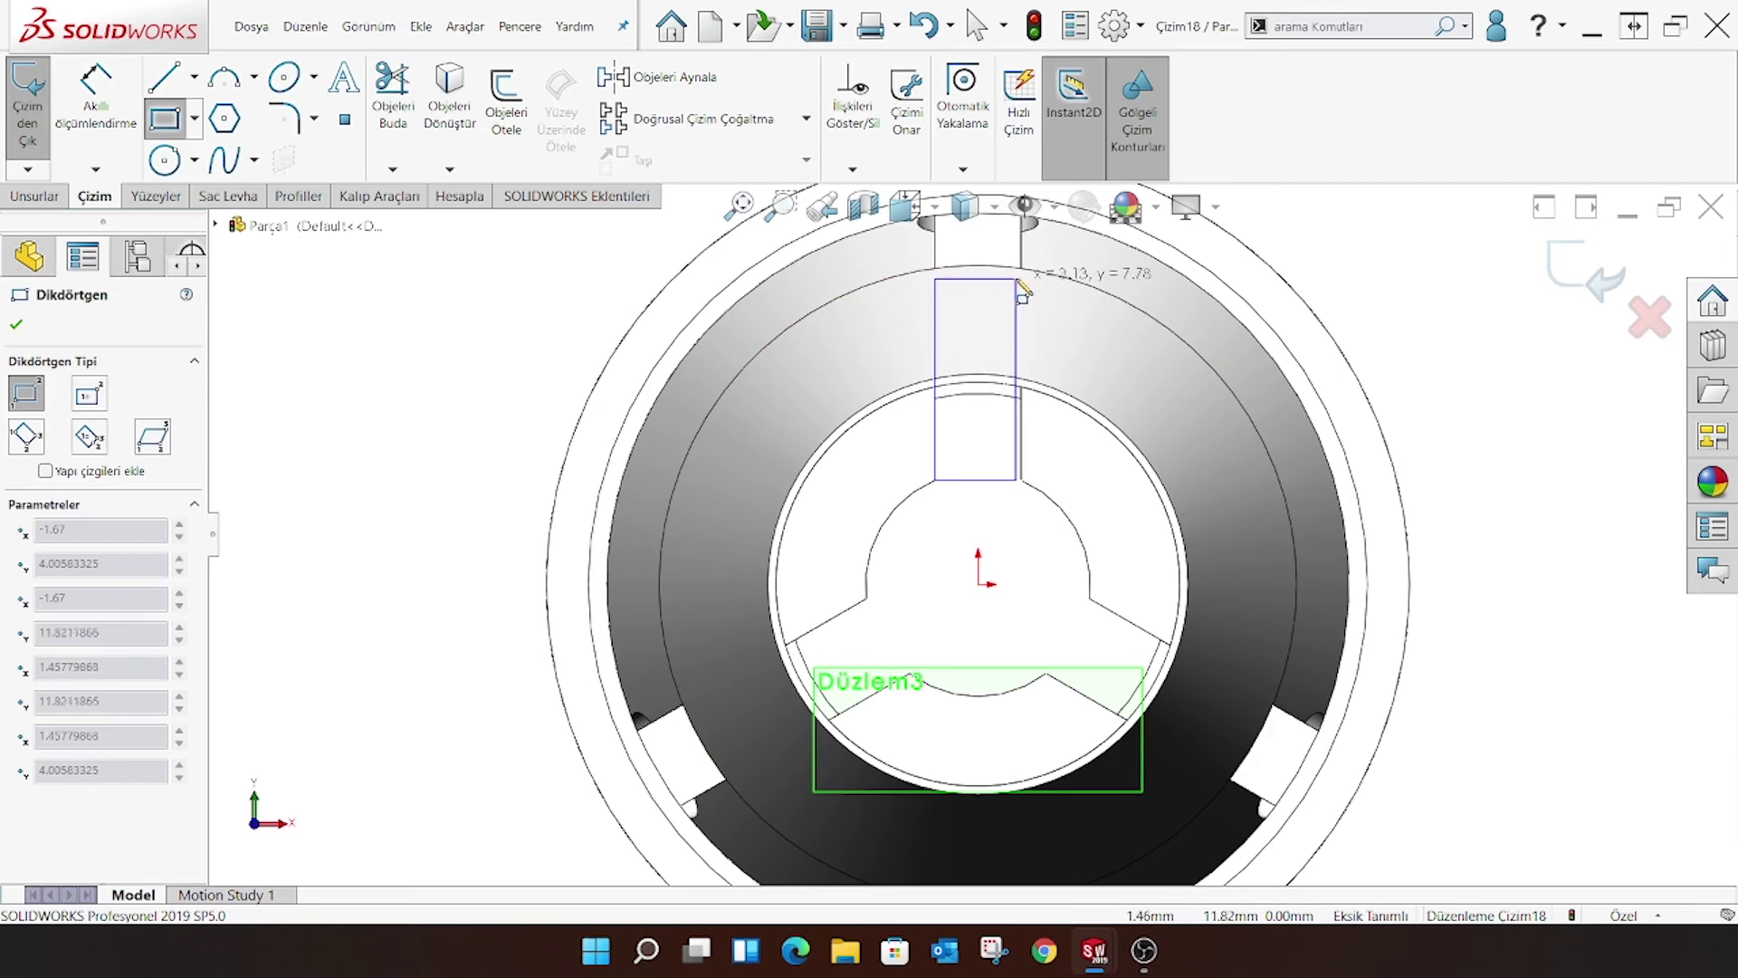
click(1019, 283)
key(Escape)
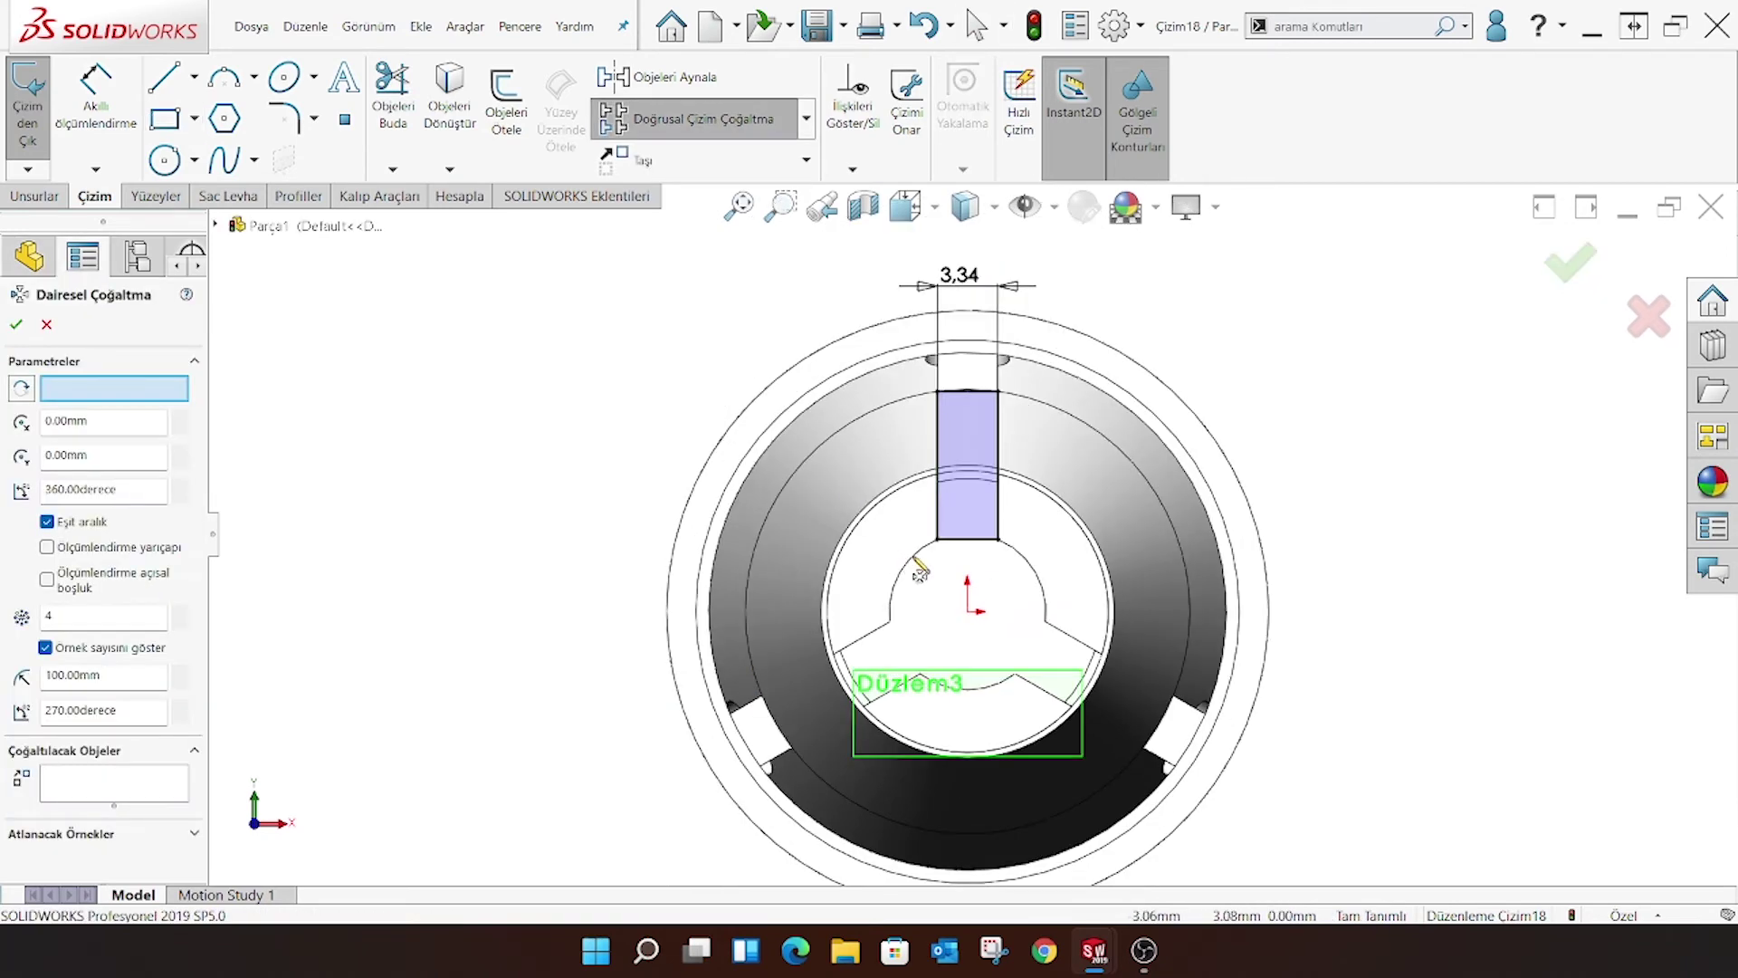
Circular-pattern the rectangle 3 times around the bore centre and start an Extruded Cut
click(915, 562)
click(132, 787)
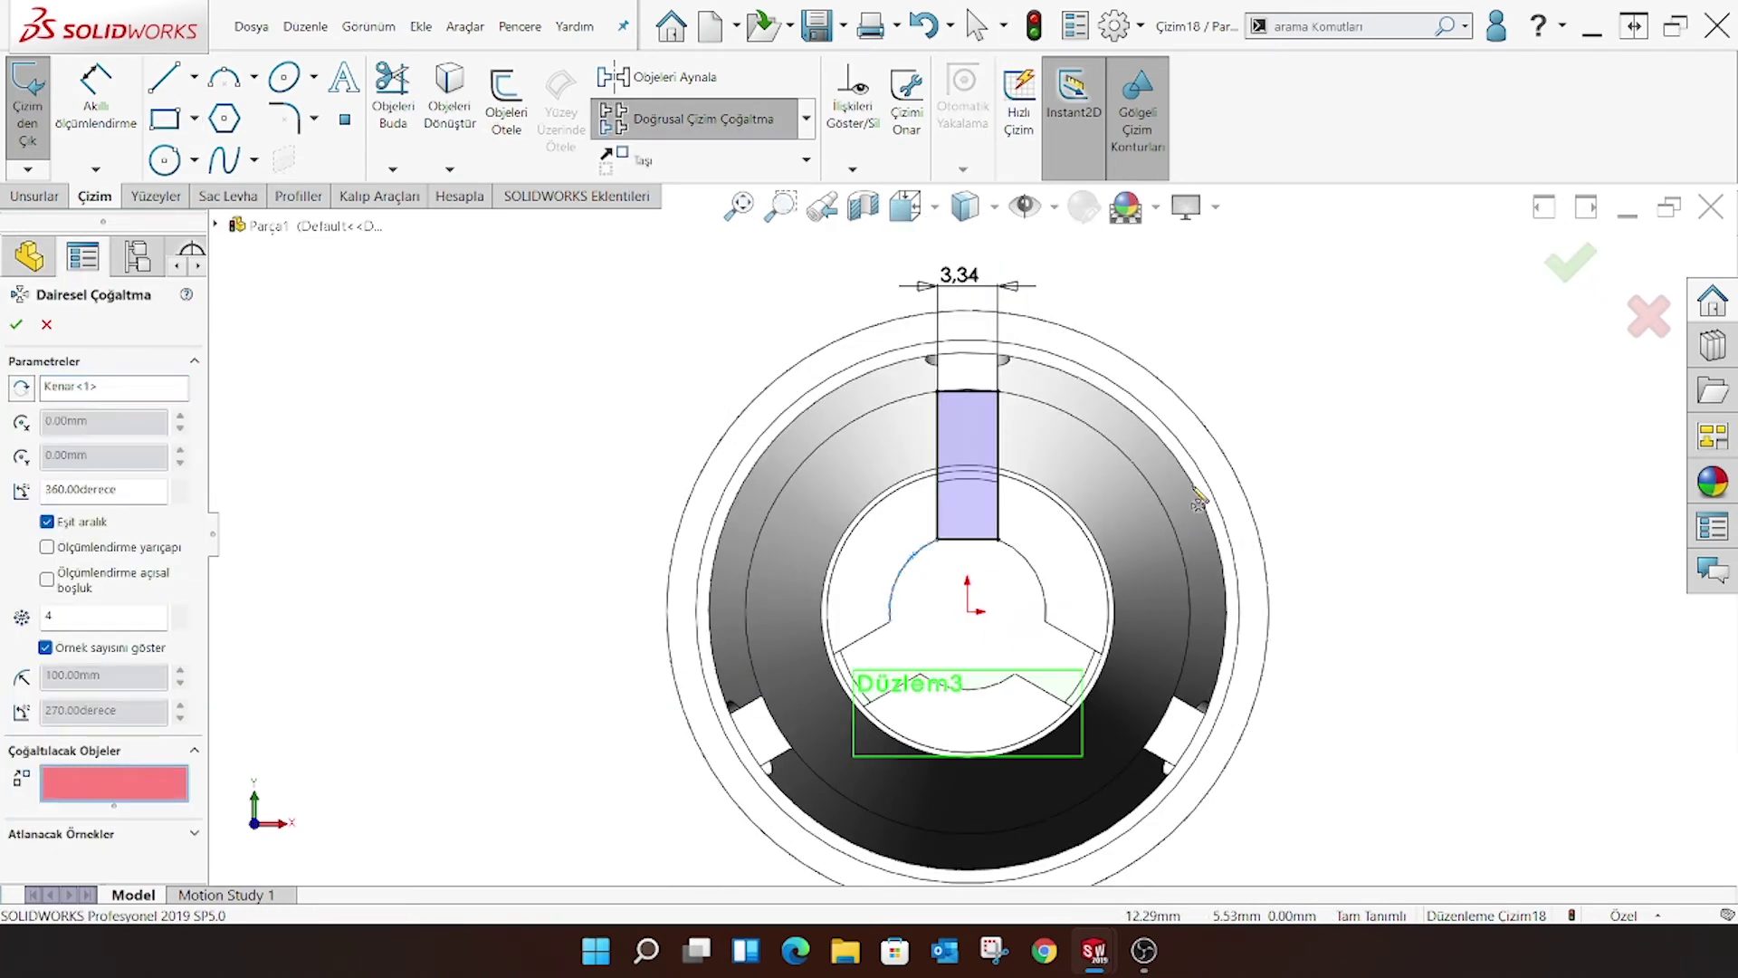
click(1000, 460)
click(970, 393)
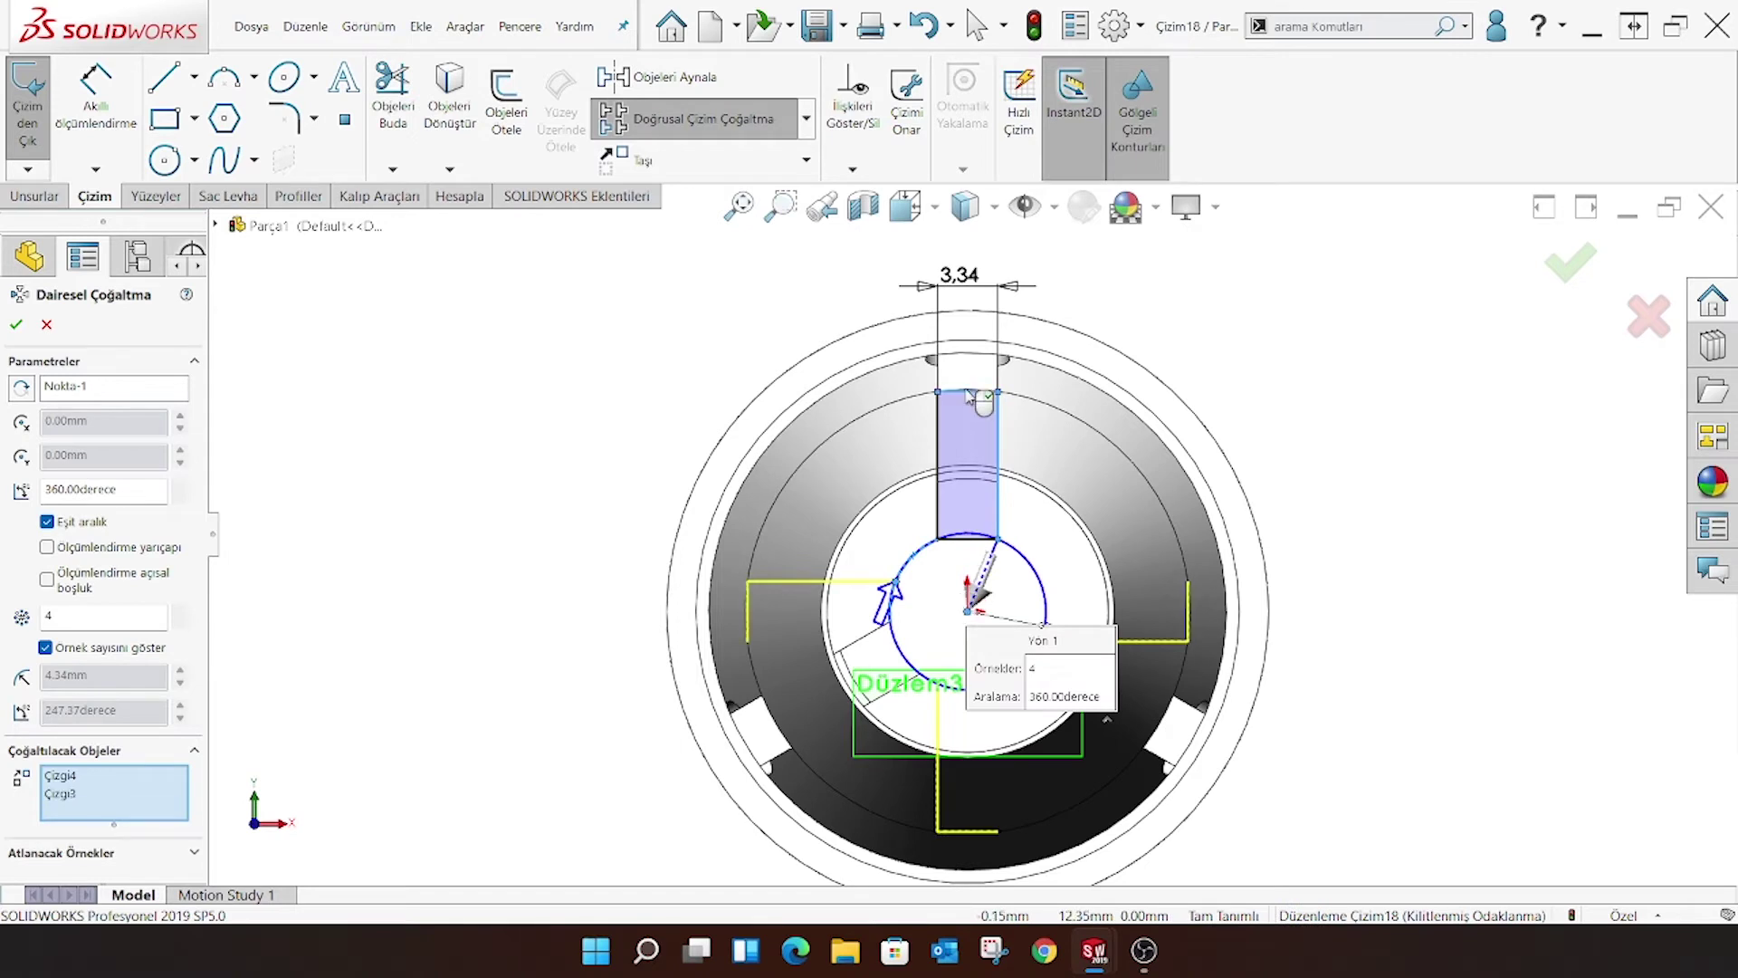
click(937, 516)
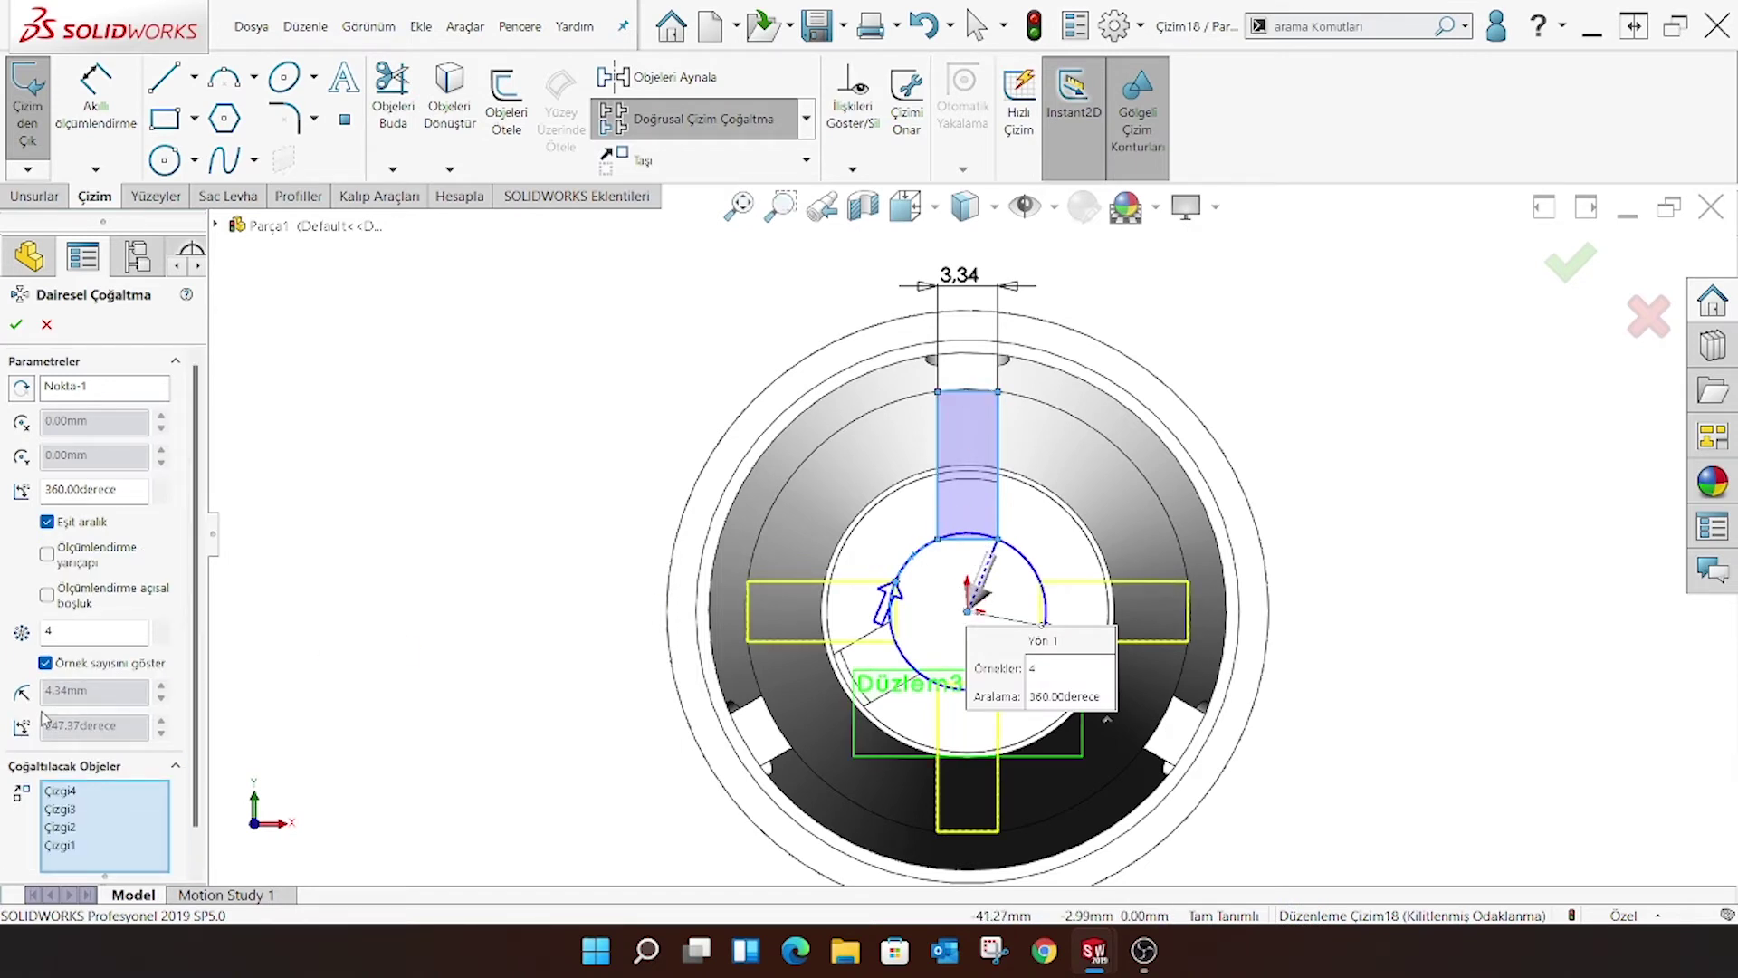
text(3)
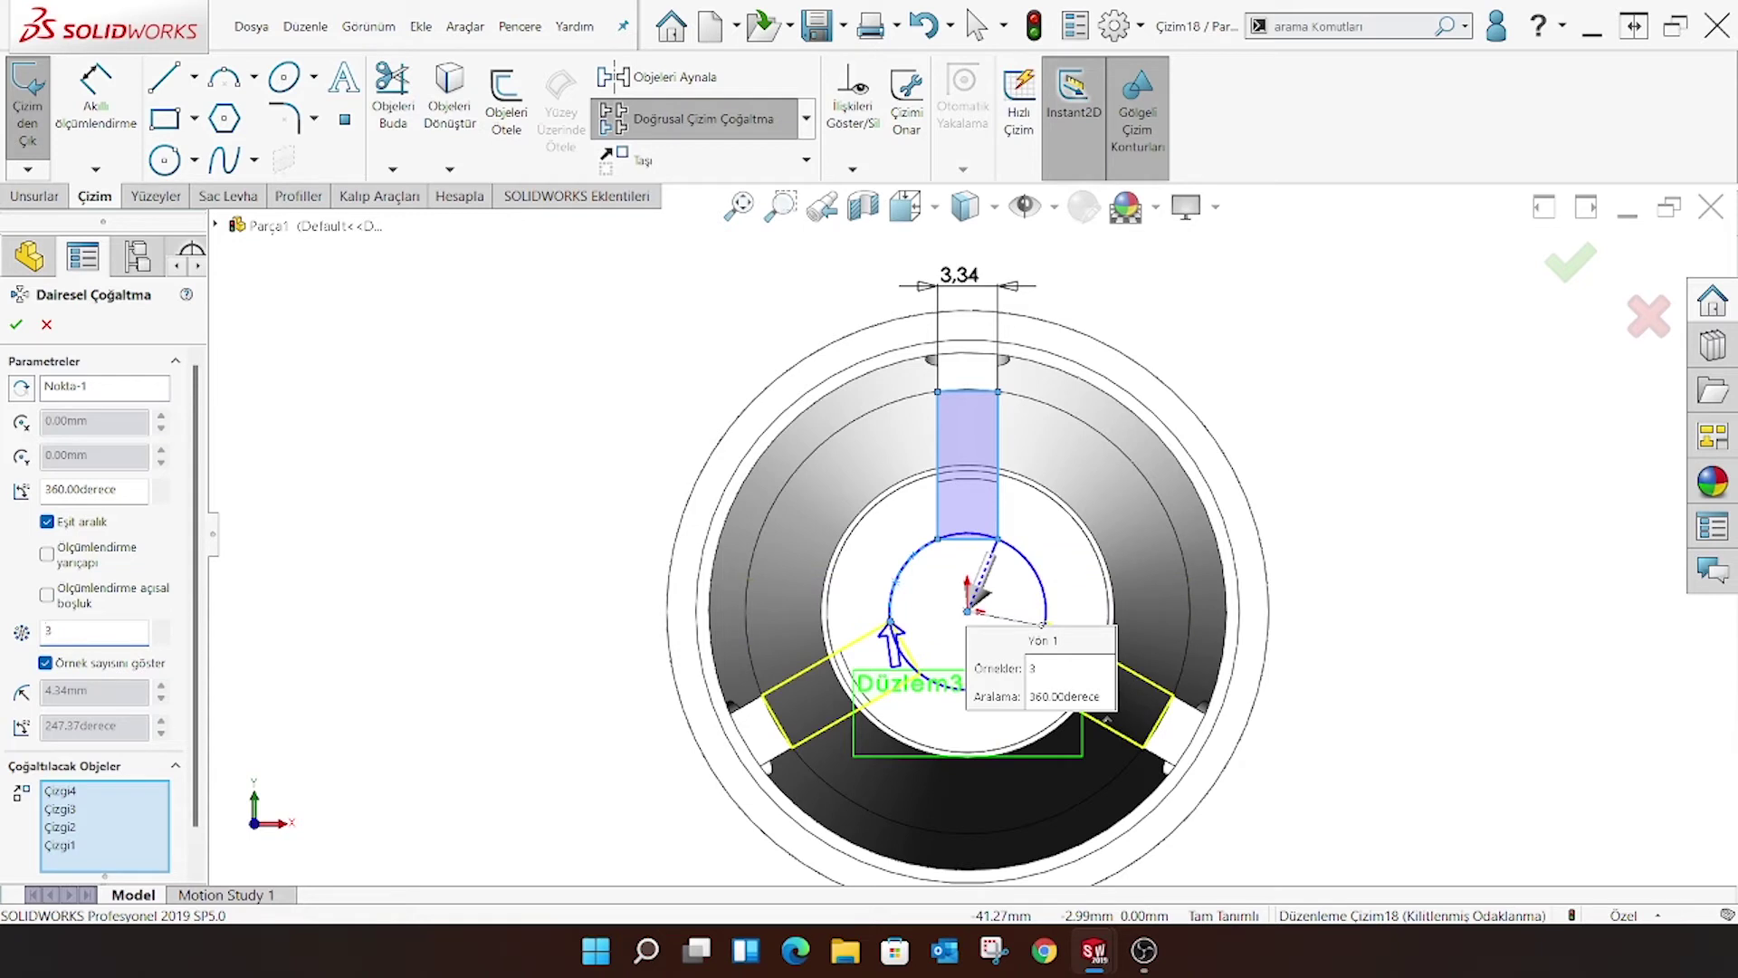
click(20, 326)
click(35, 195)
click(383, 100)
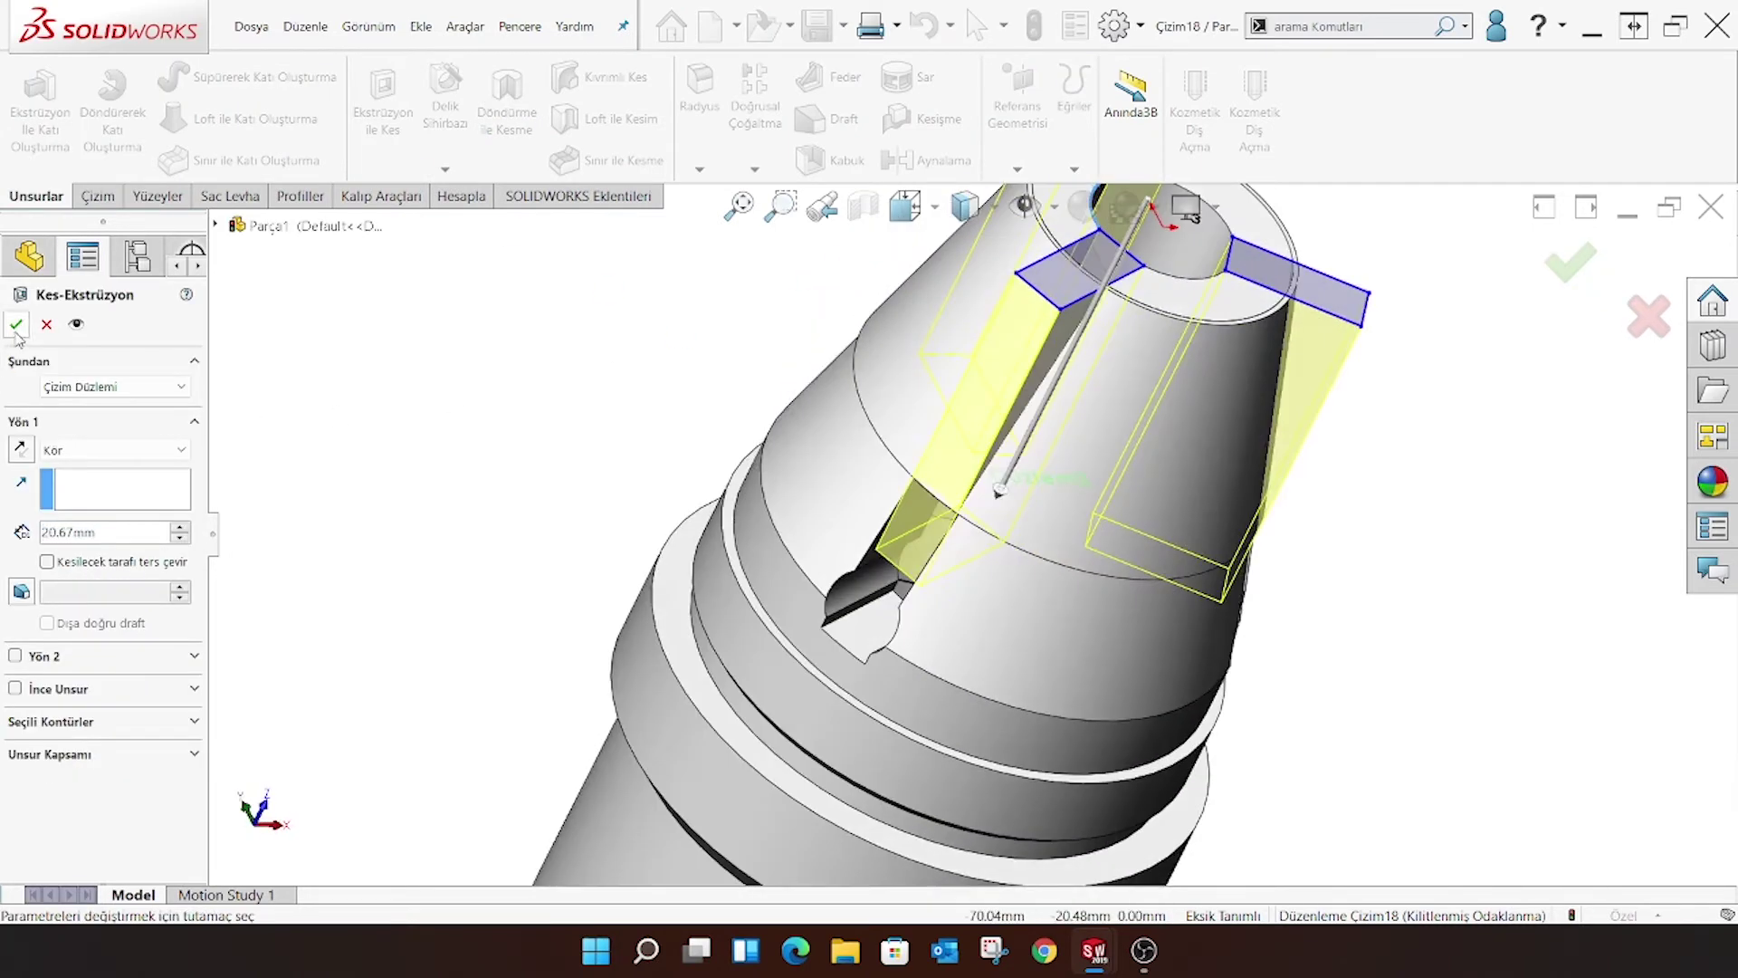
Accept the 20.67 mm blind cut Kes-Ekstrüzyon9 and inspect the three slots
click(16, 327)
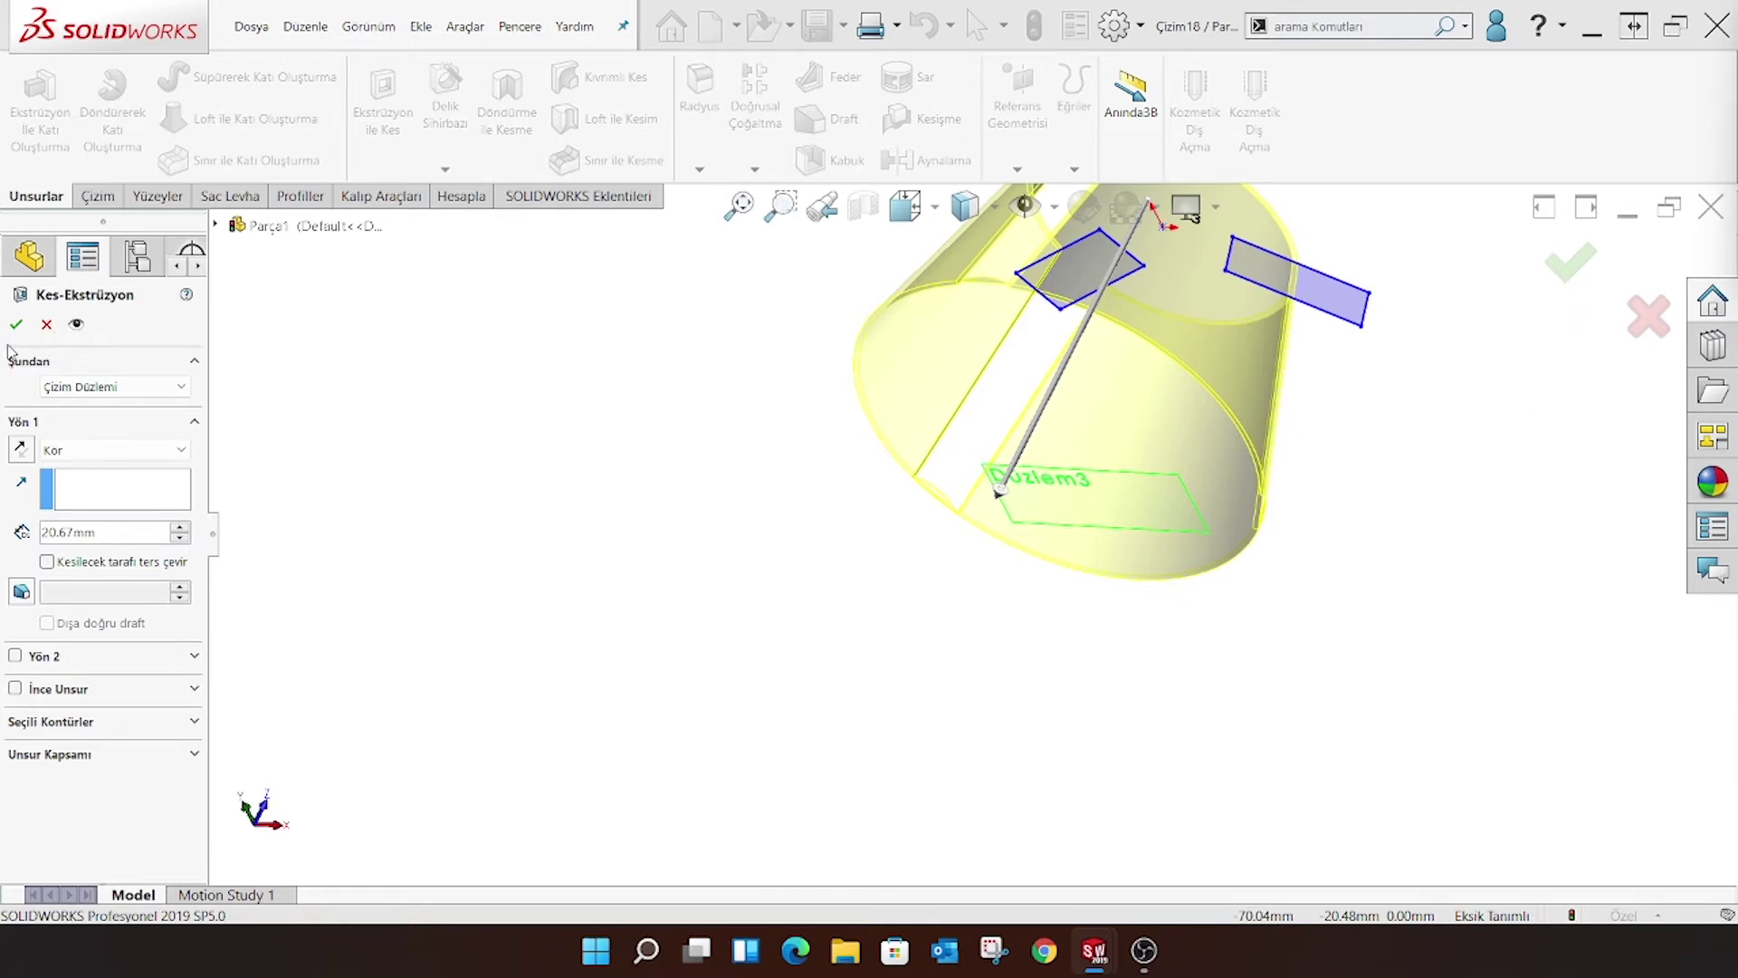
key(Return)
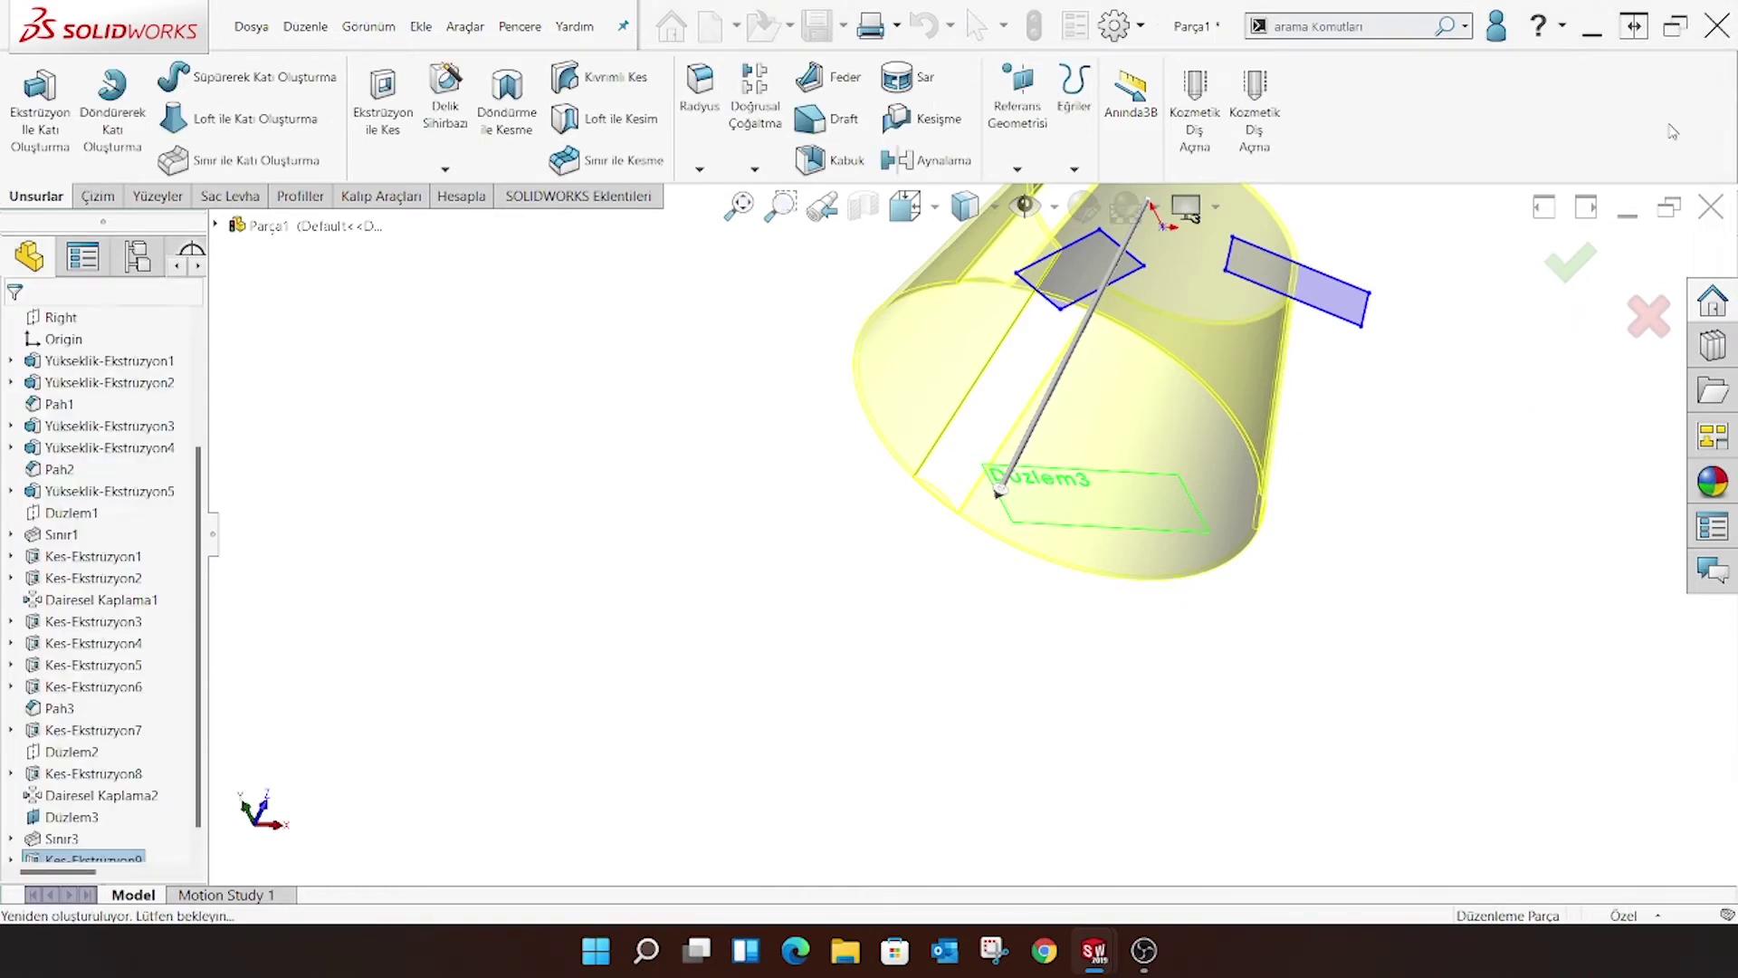
mouse_move(996, 492)
middle_down()
mouse_move(1244, 367)
mouse_move(1203, 471)
middle_up()
scroll(1203, 471, up, 3)
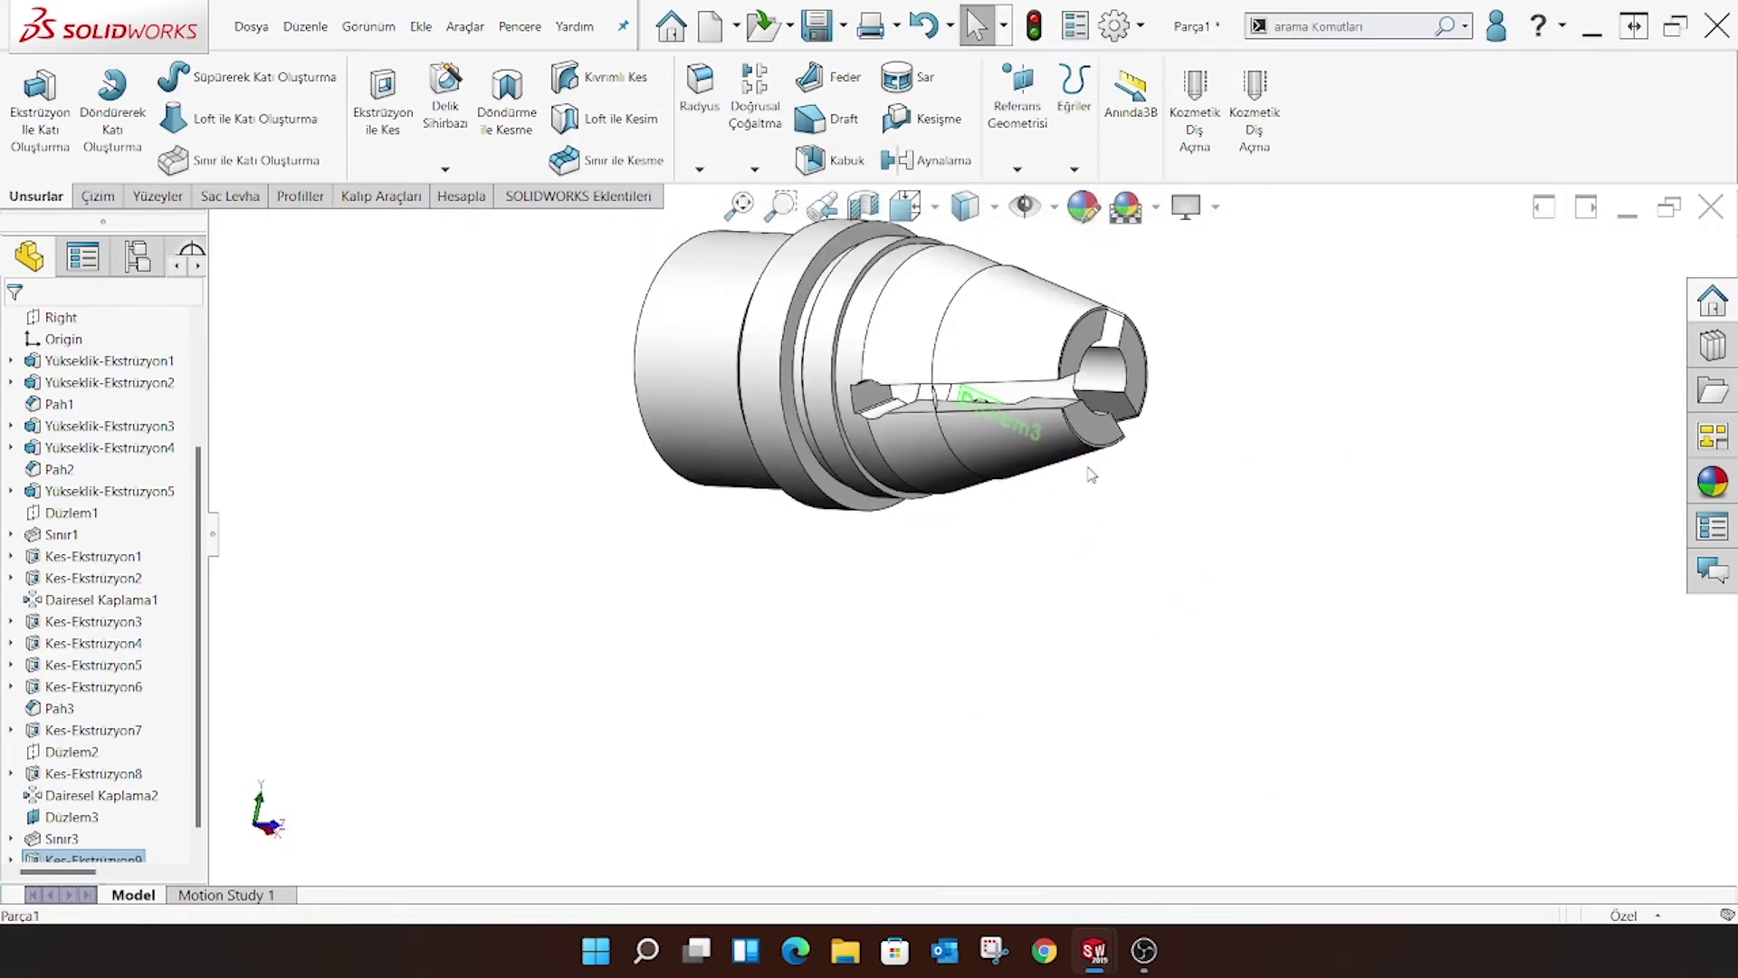
mouse_move(1046, 460)
middle_down()
mouse_move(1039, 410)
mouse_move(981, 497)
middle_up()
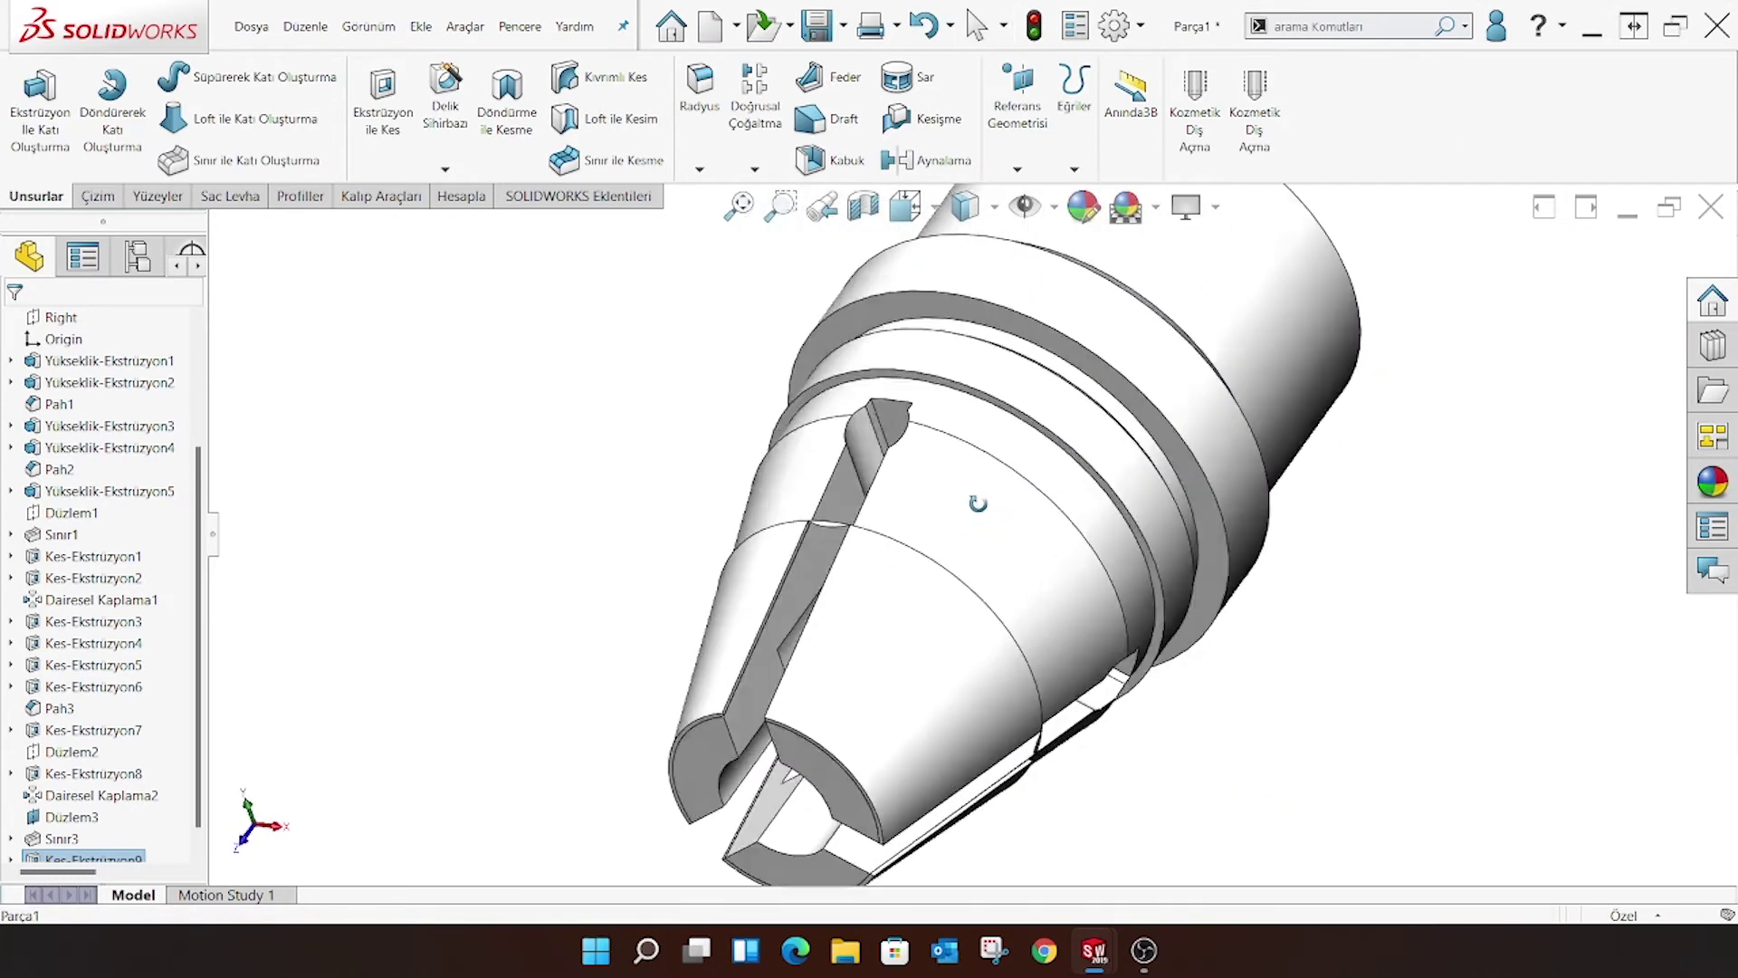
scroll(27, 819, down, 1)
In Çizim18, delete the 3,34 dimension and stretch the slot rectangles past the outer rim
click(11, 838)
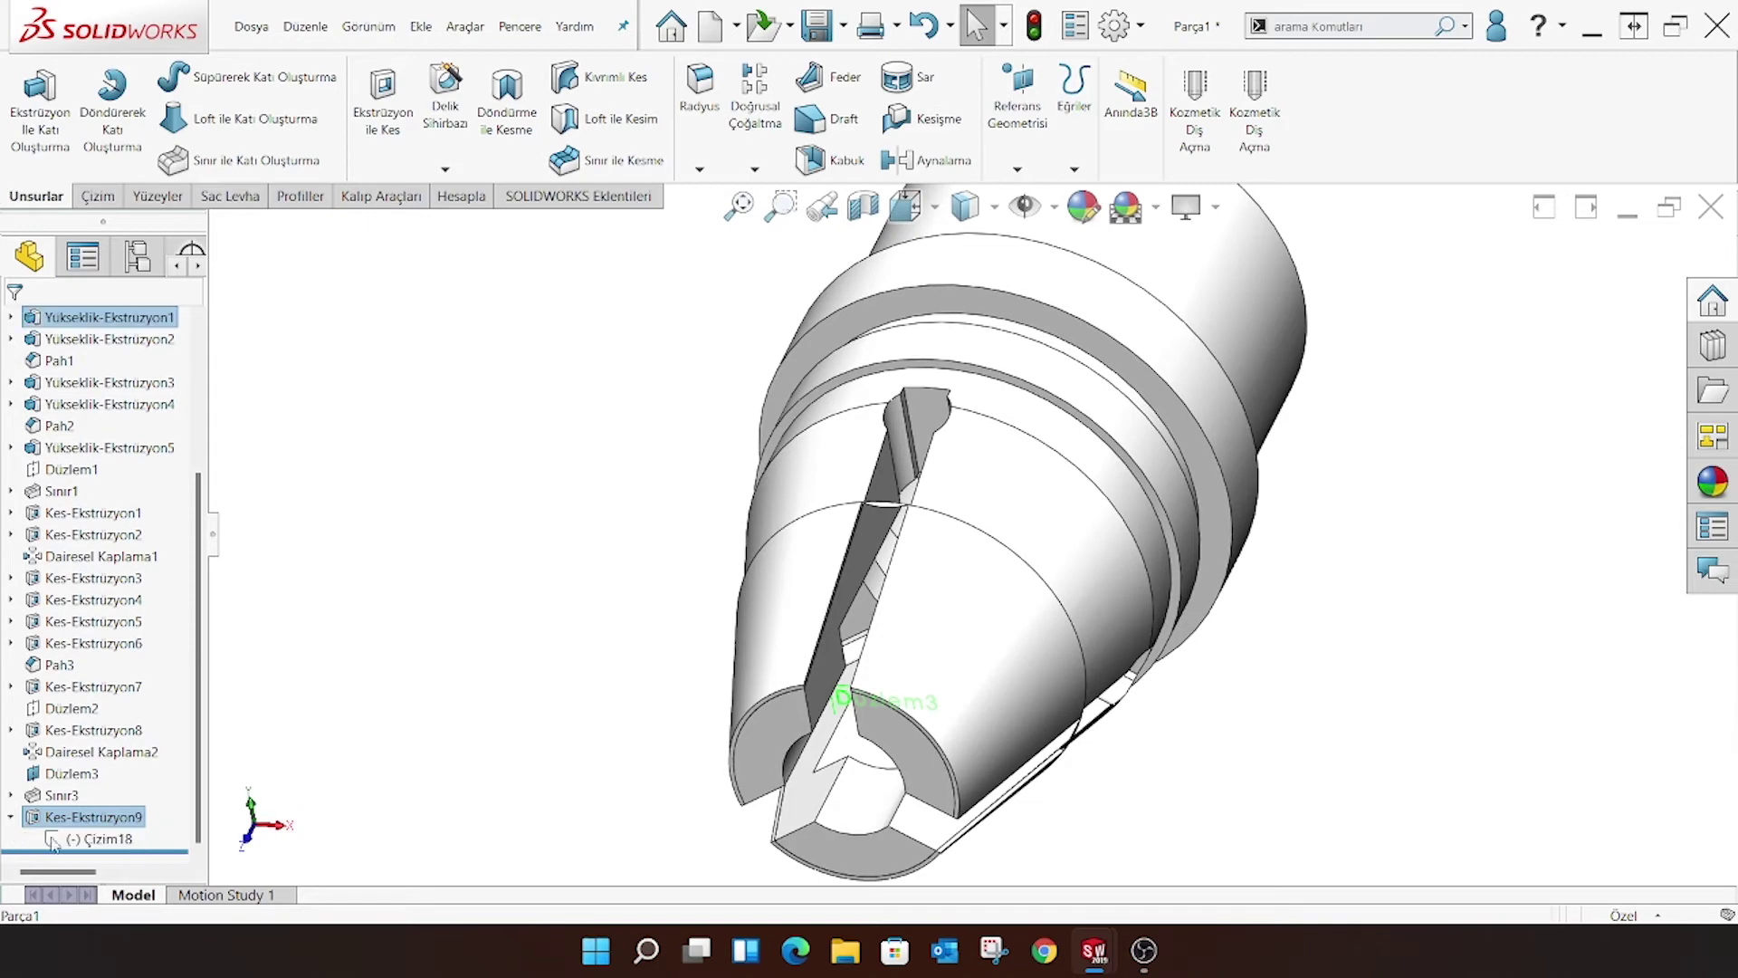
click(100, 838)
click(74, 801)
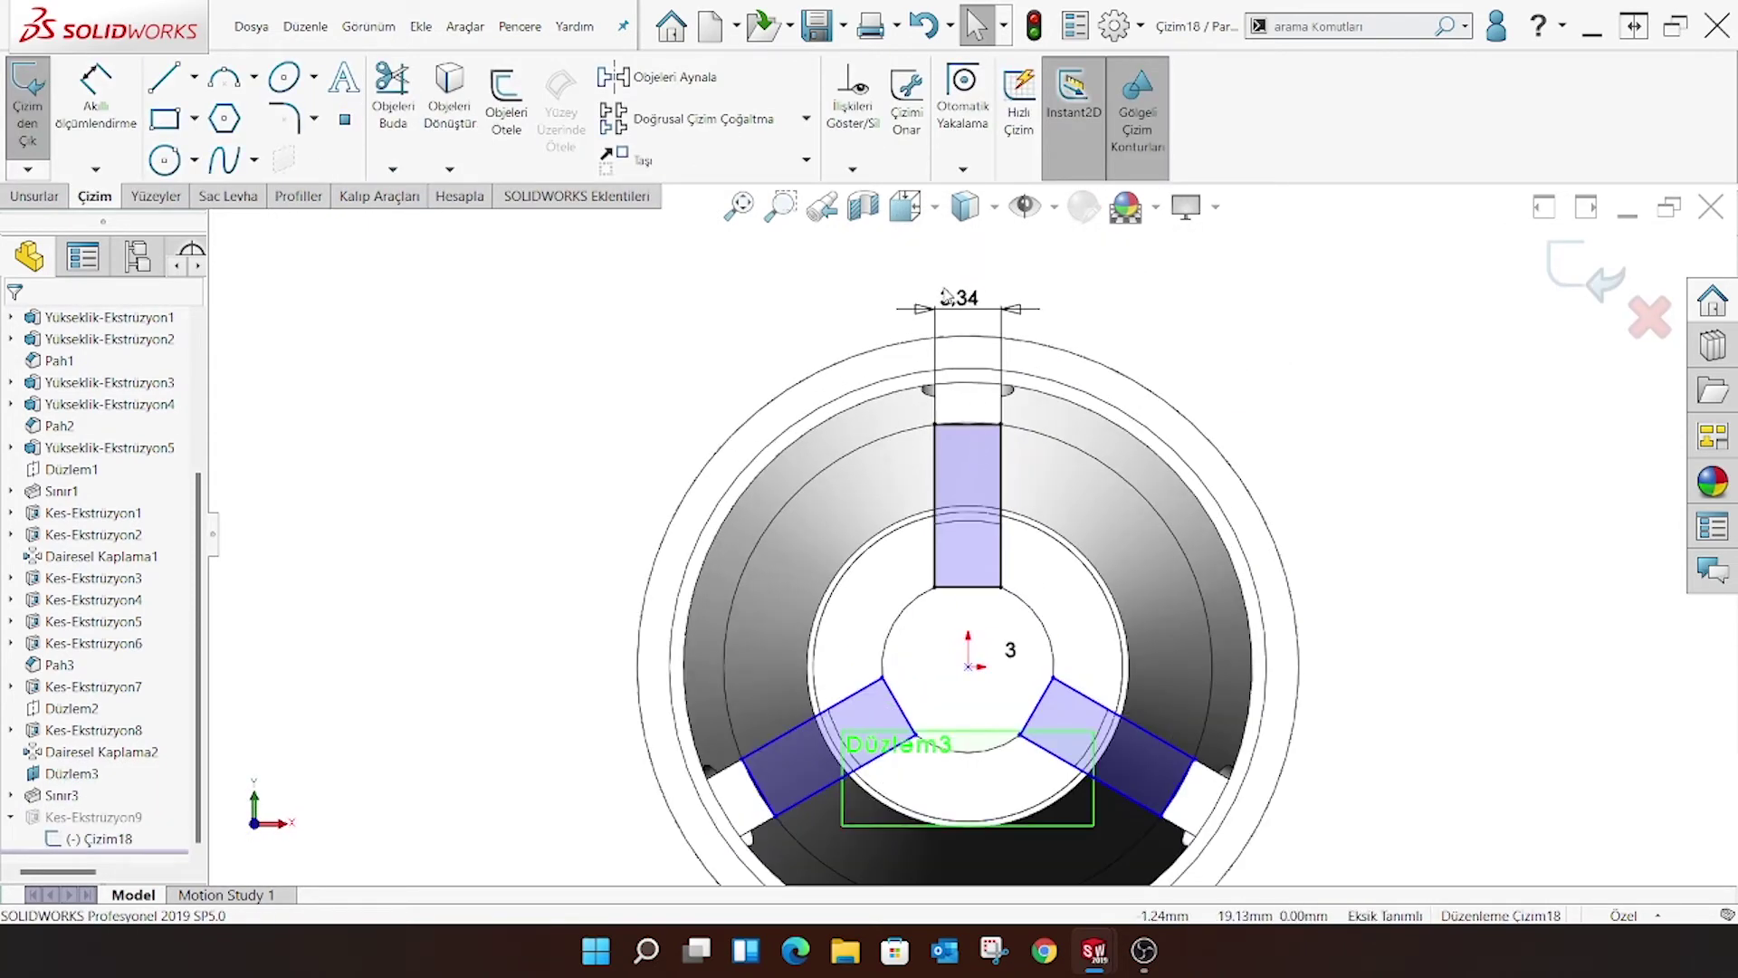
click(944, 295)
key(Delete)
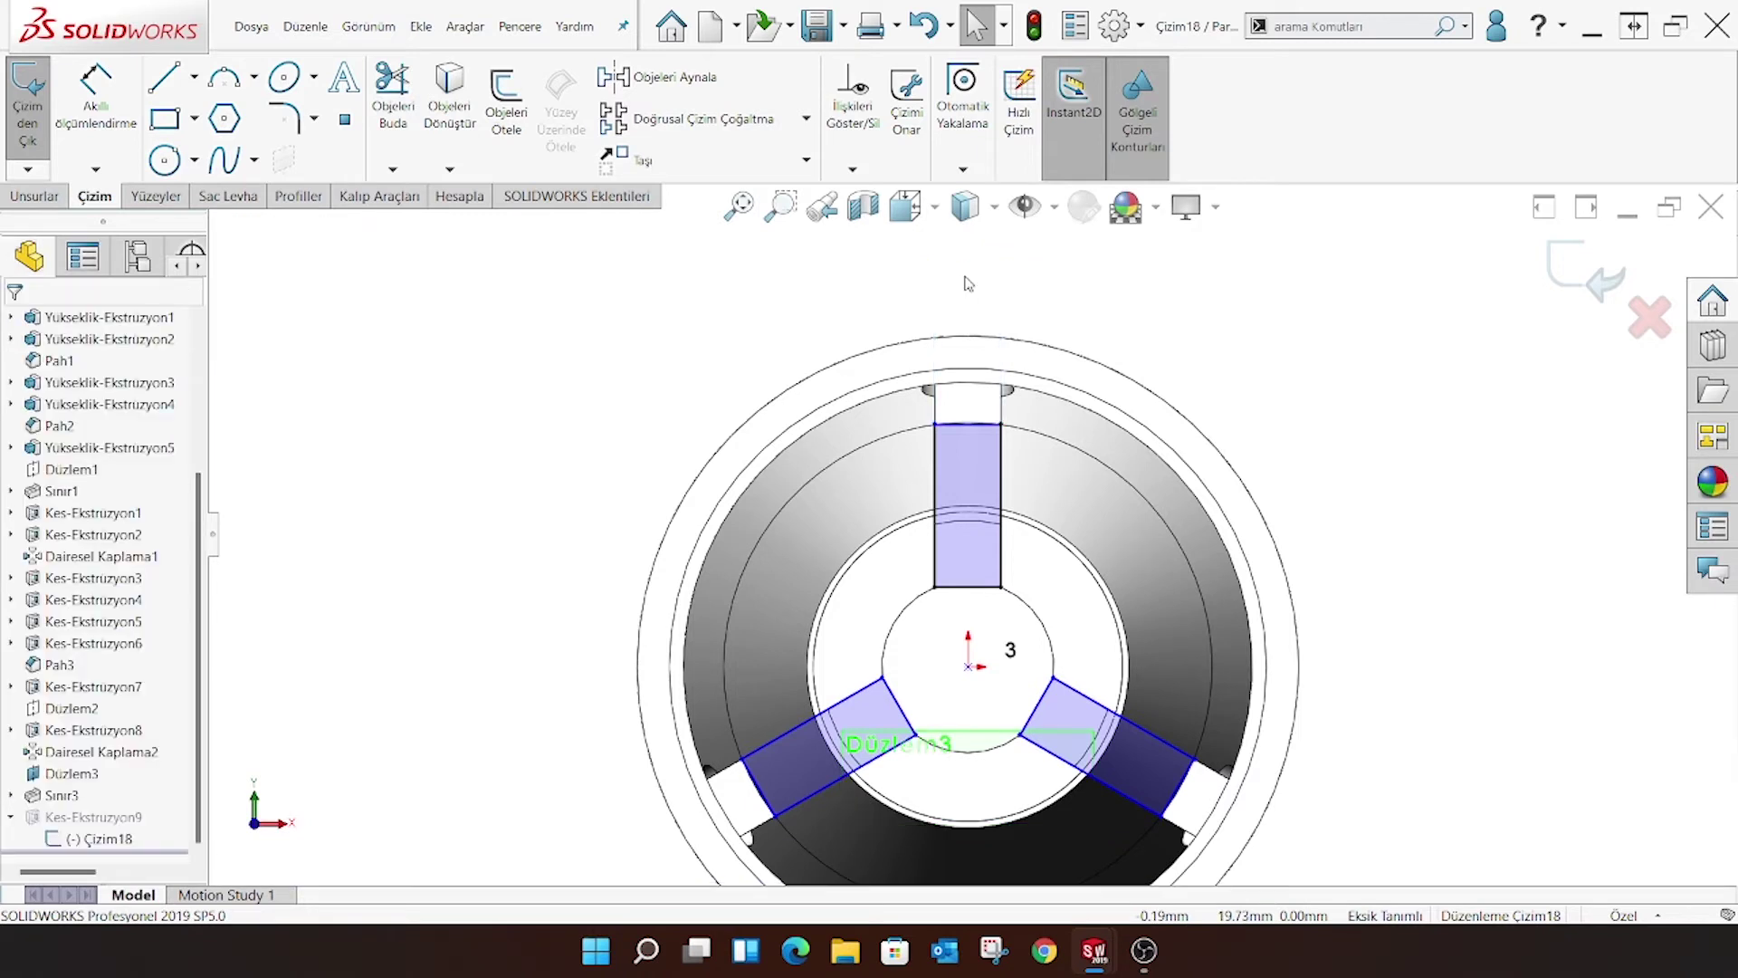
click(1002, 424)
key(Escape)
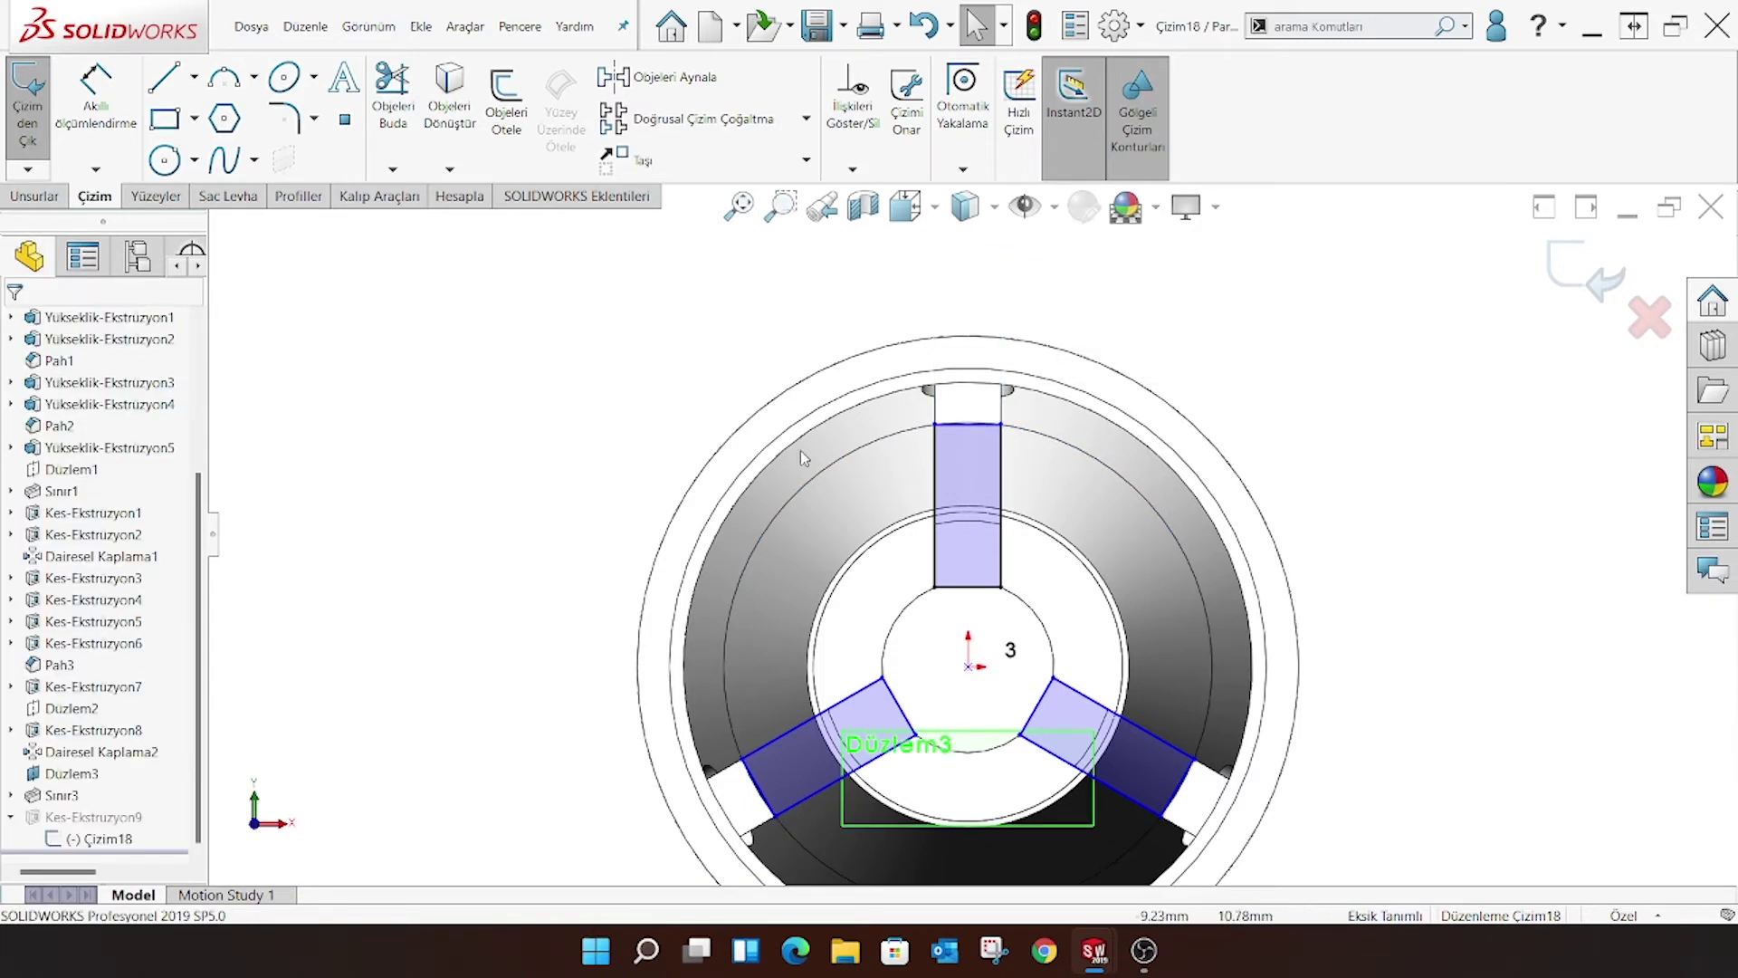
drag(961, 425, 967, 284)
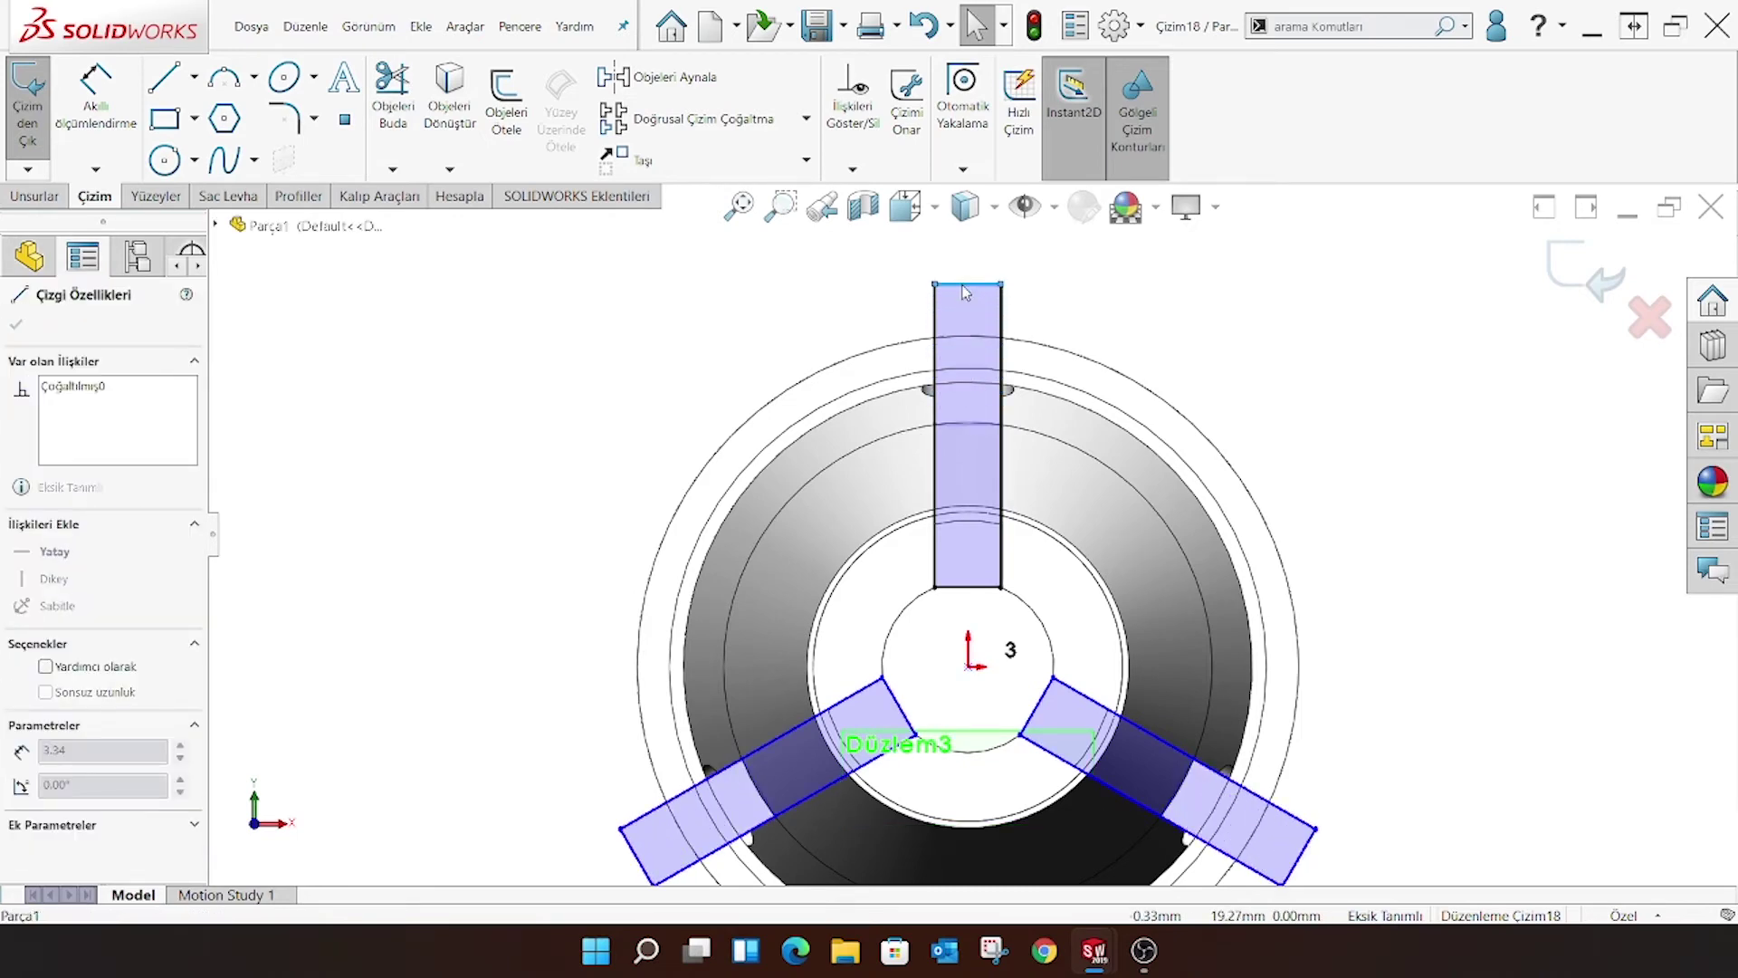
click(1584, 272)
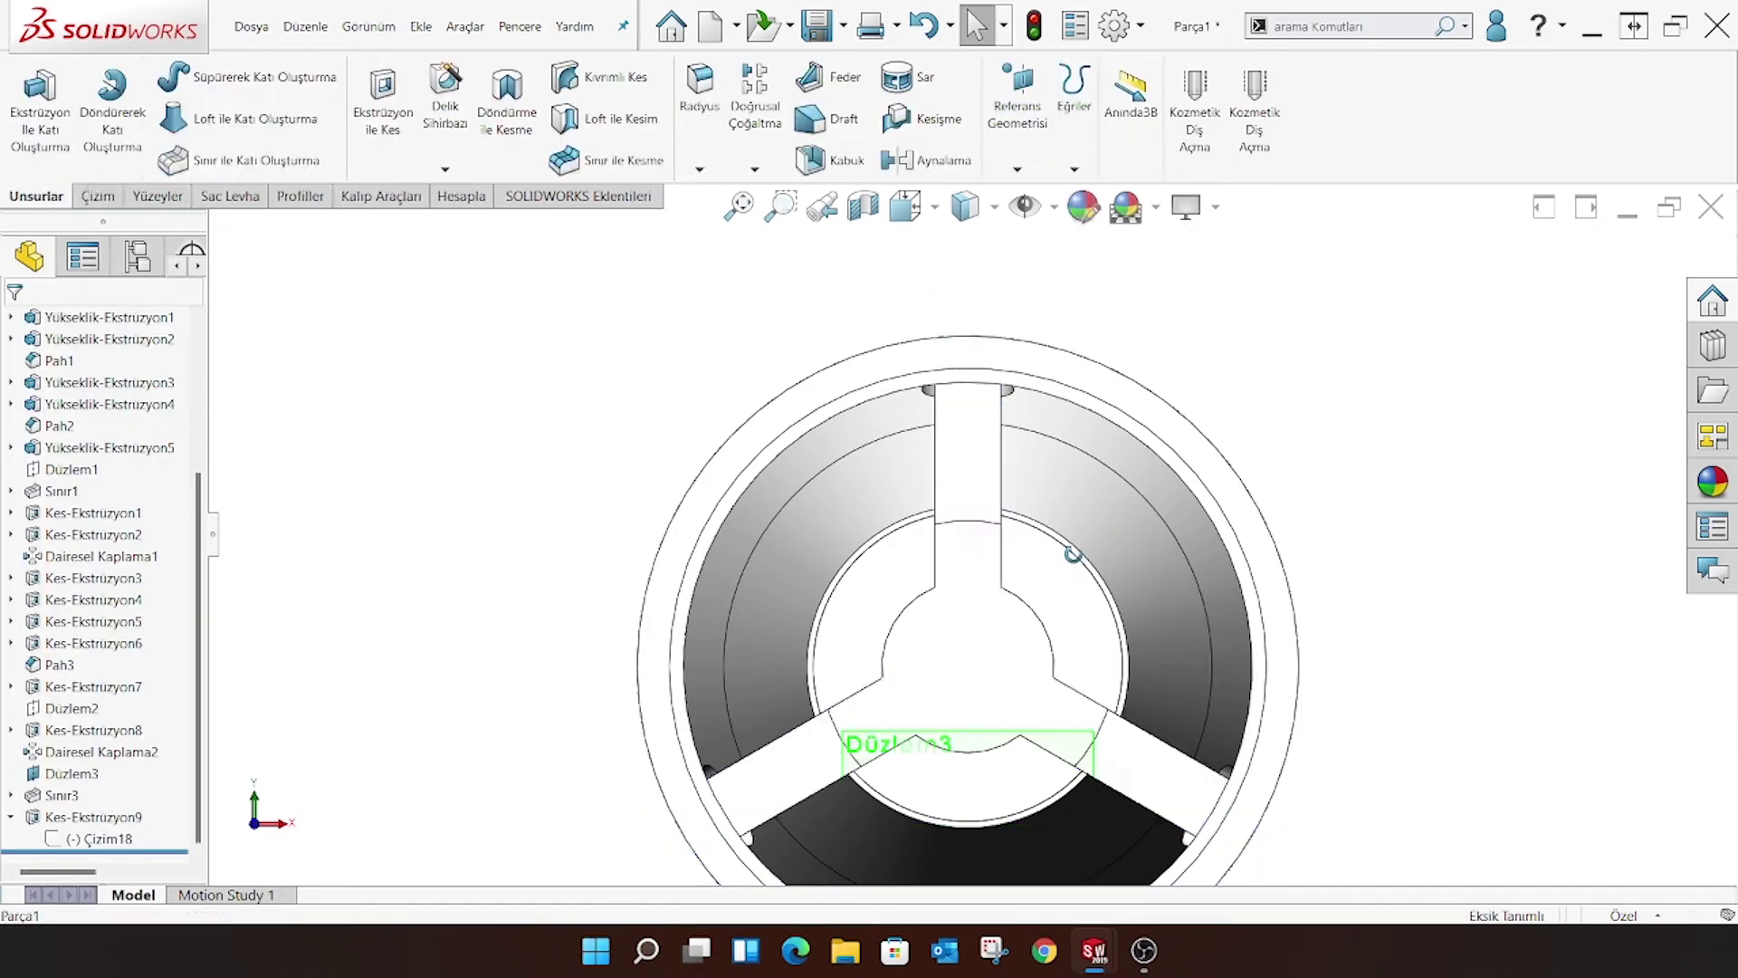
mouse_move(1126, 538)
middle_down()
mouse_move(1136, 672)
mouse_move(913, 491)
mouse_move(1261, 387)
mouse_move(1728, 604)
middle_up()
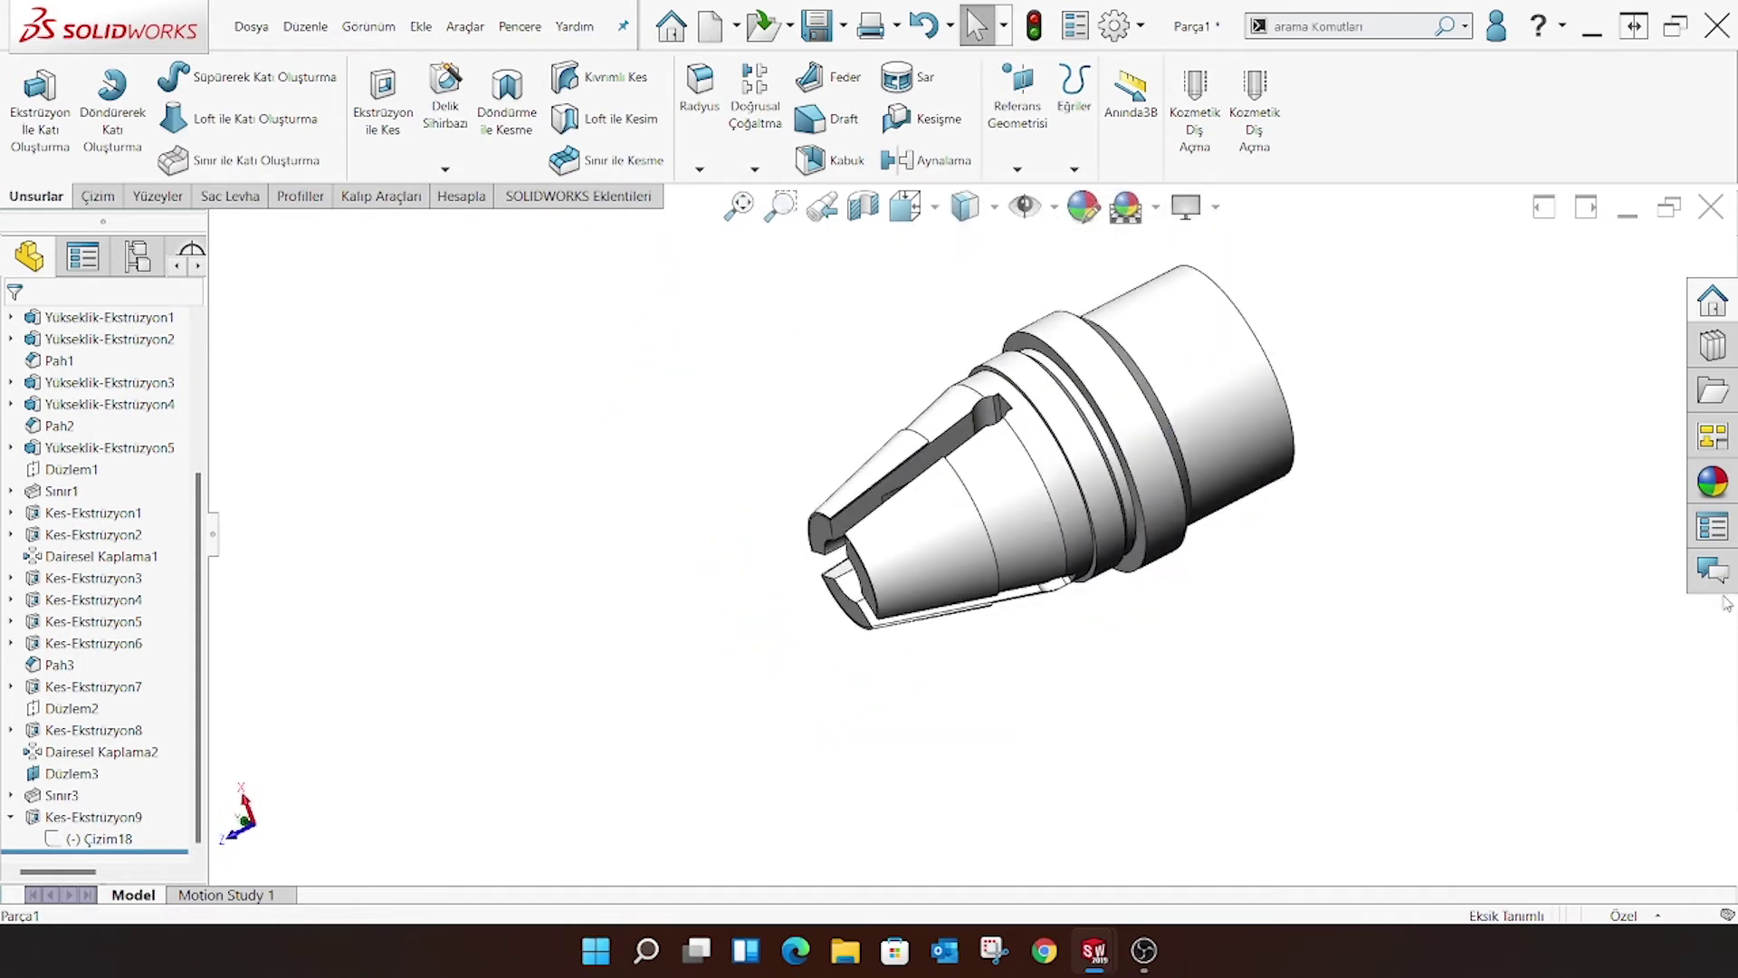
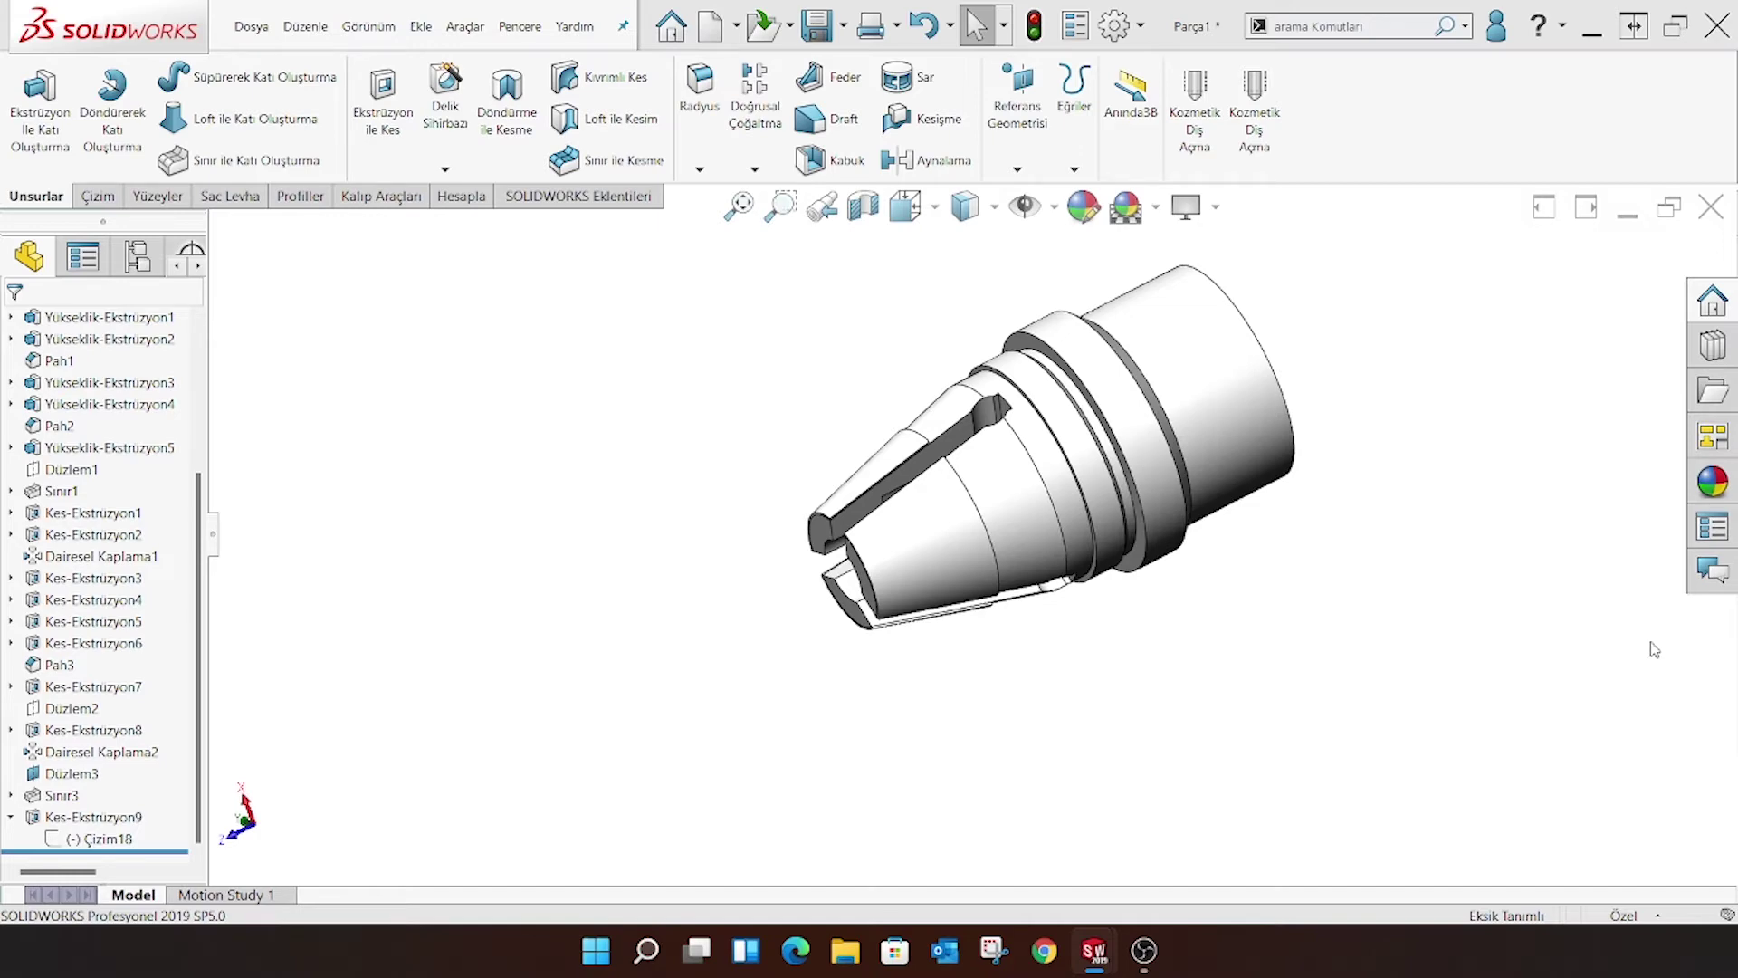
Select the slotted end face to start a new sketch on it
scroll(946, 421, down, 2)
scroll(989, 479, down, 2)
scroll(989, 480, down, 2)
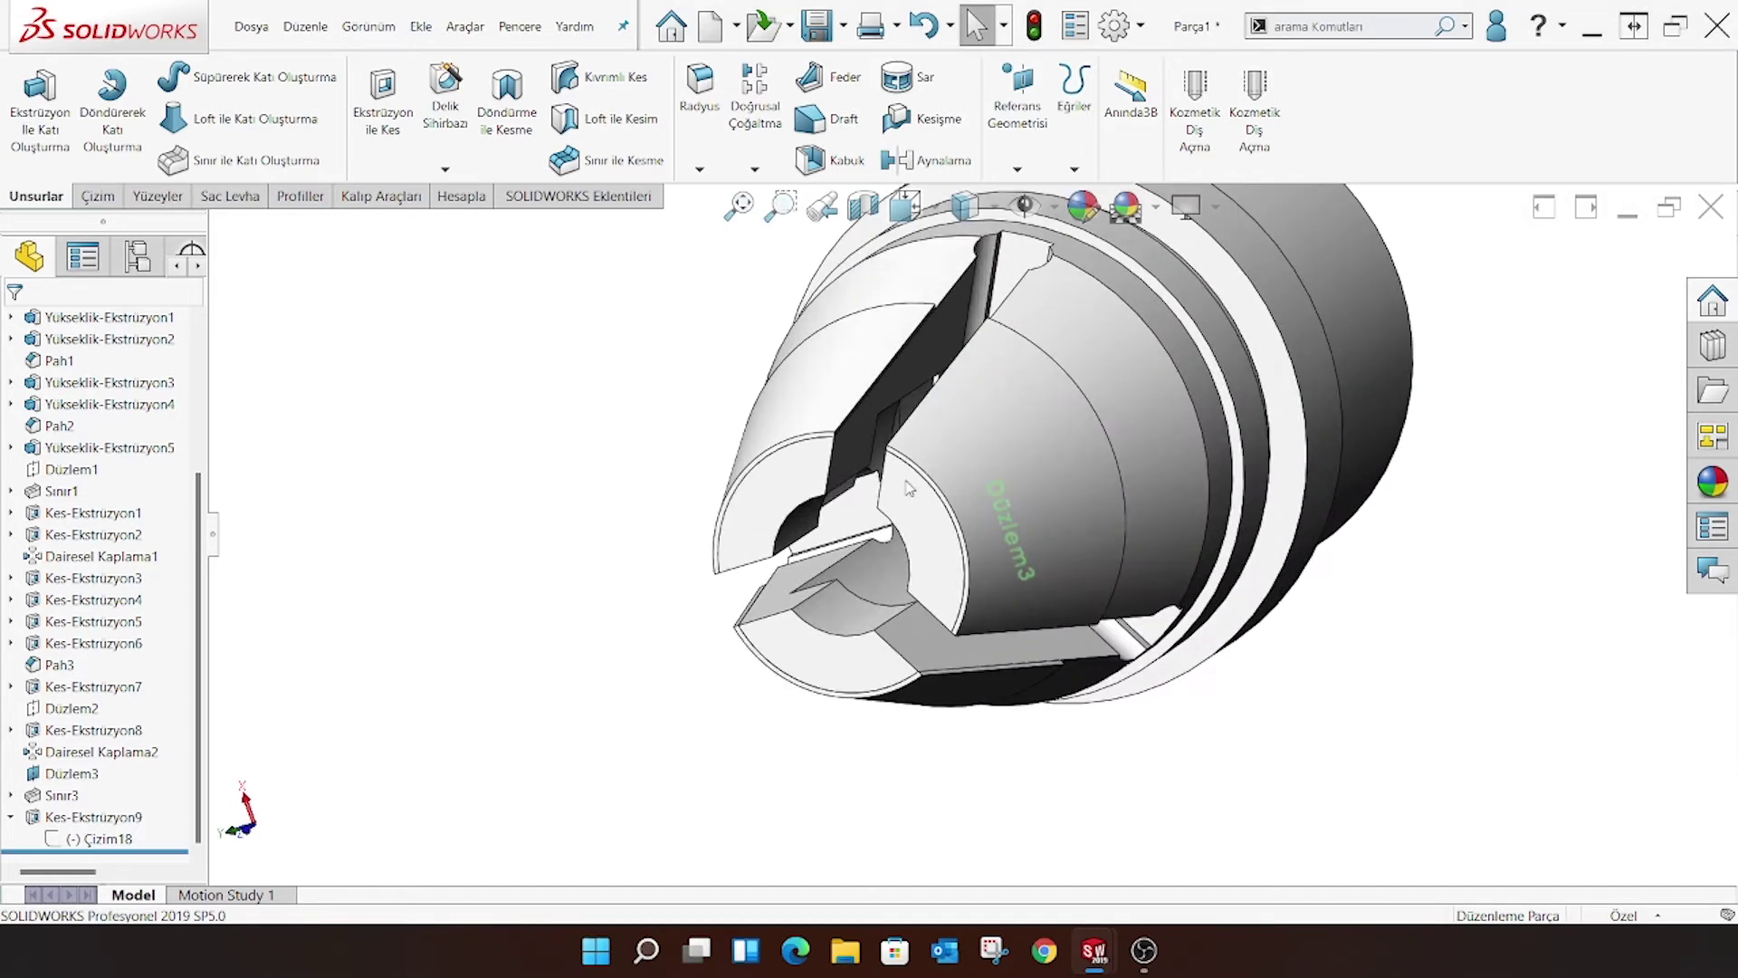
click(910, 489)
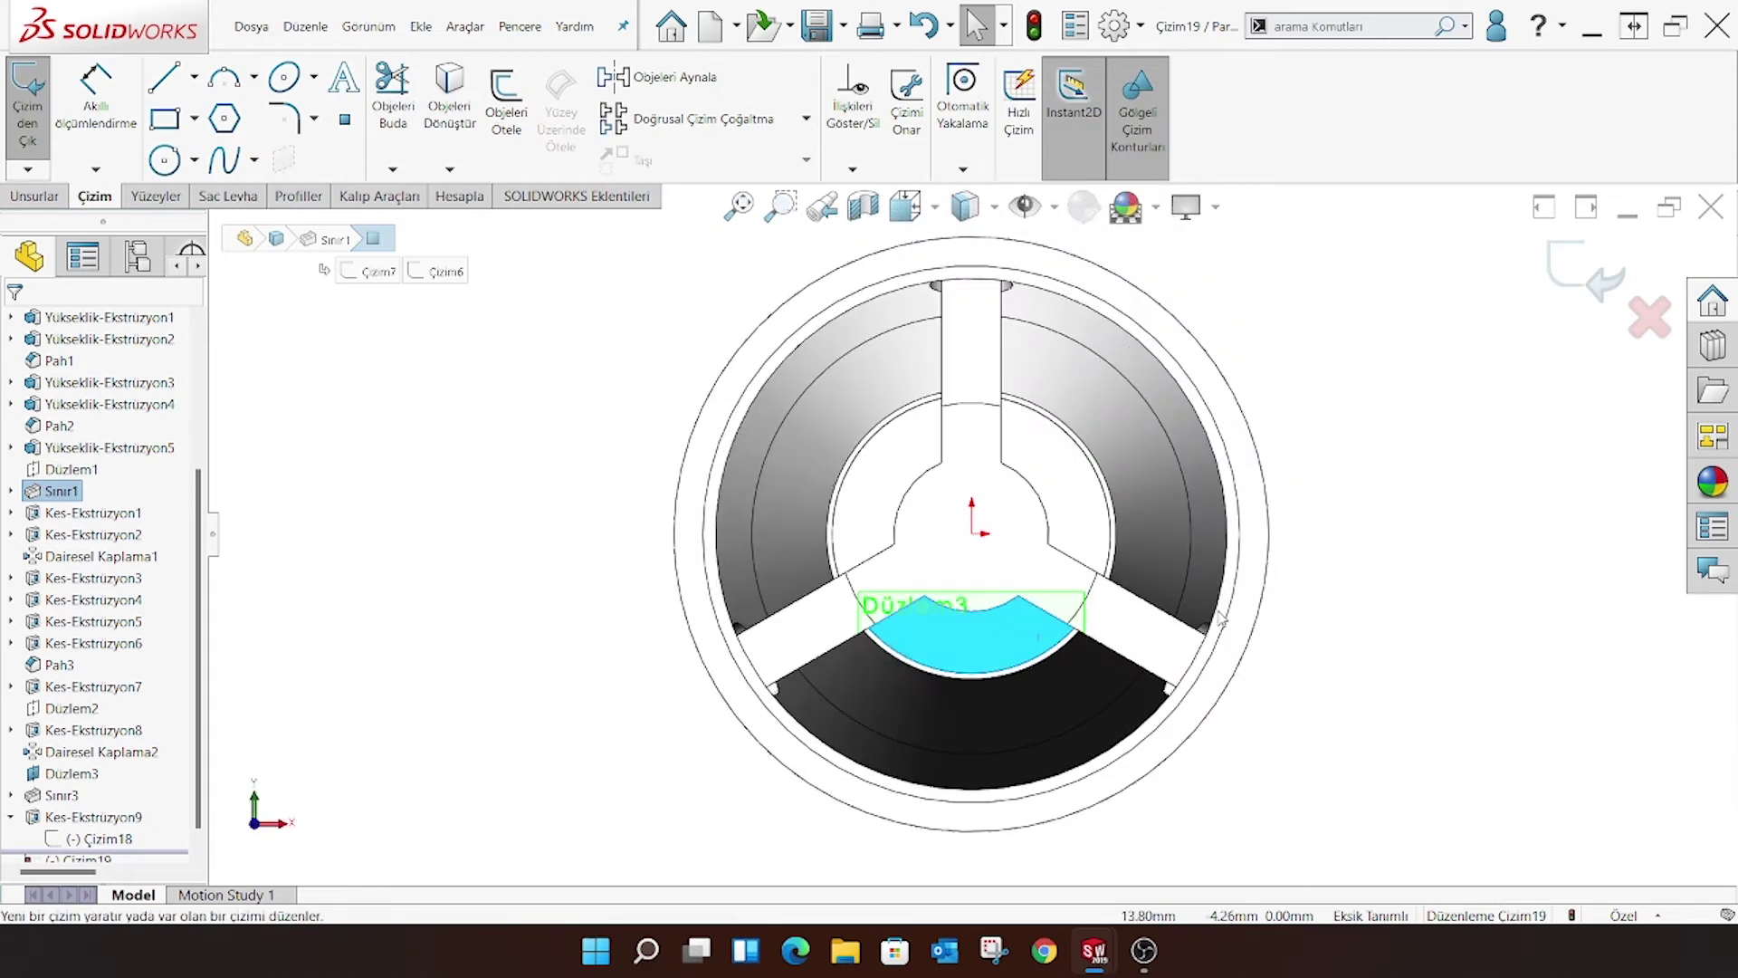
scroll(1057, 383, down, 2)
scroll(1057, 383, down, 1)
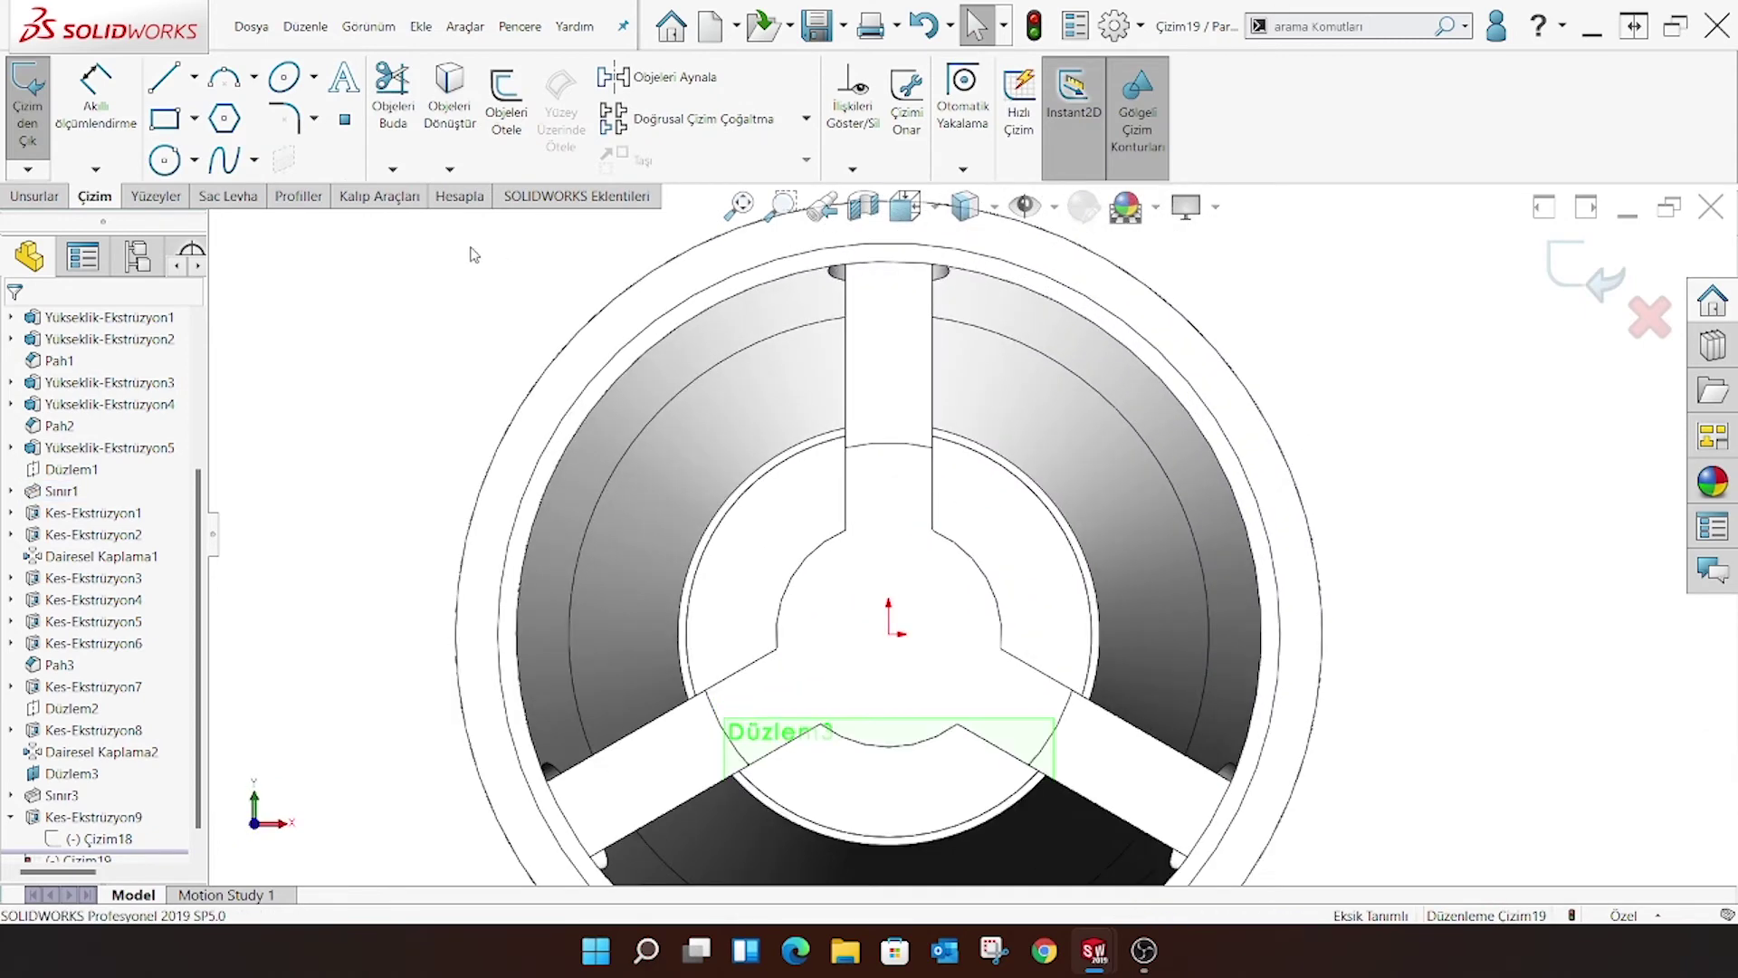
Draw a horizontal construction centerline across the top slot, starting at the inner arc
click(194, 76)
click(215, 118)
scroll(1001, 427, down, 1)
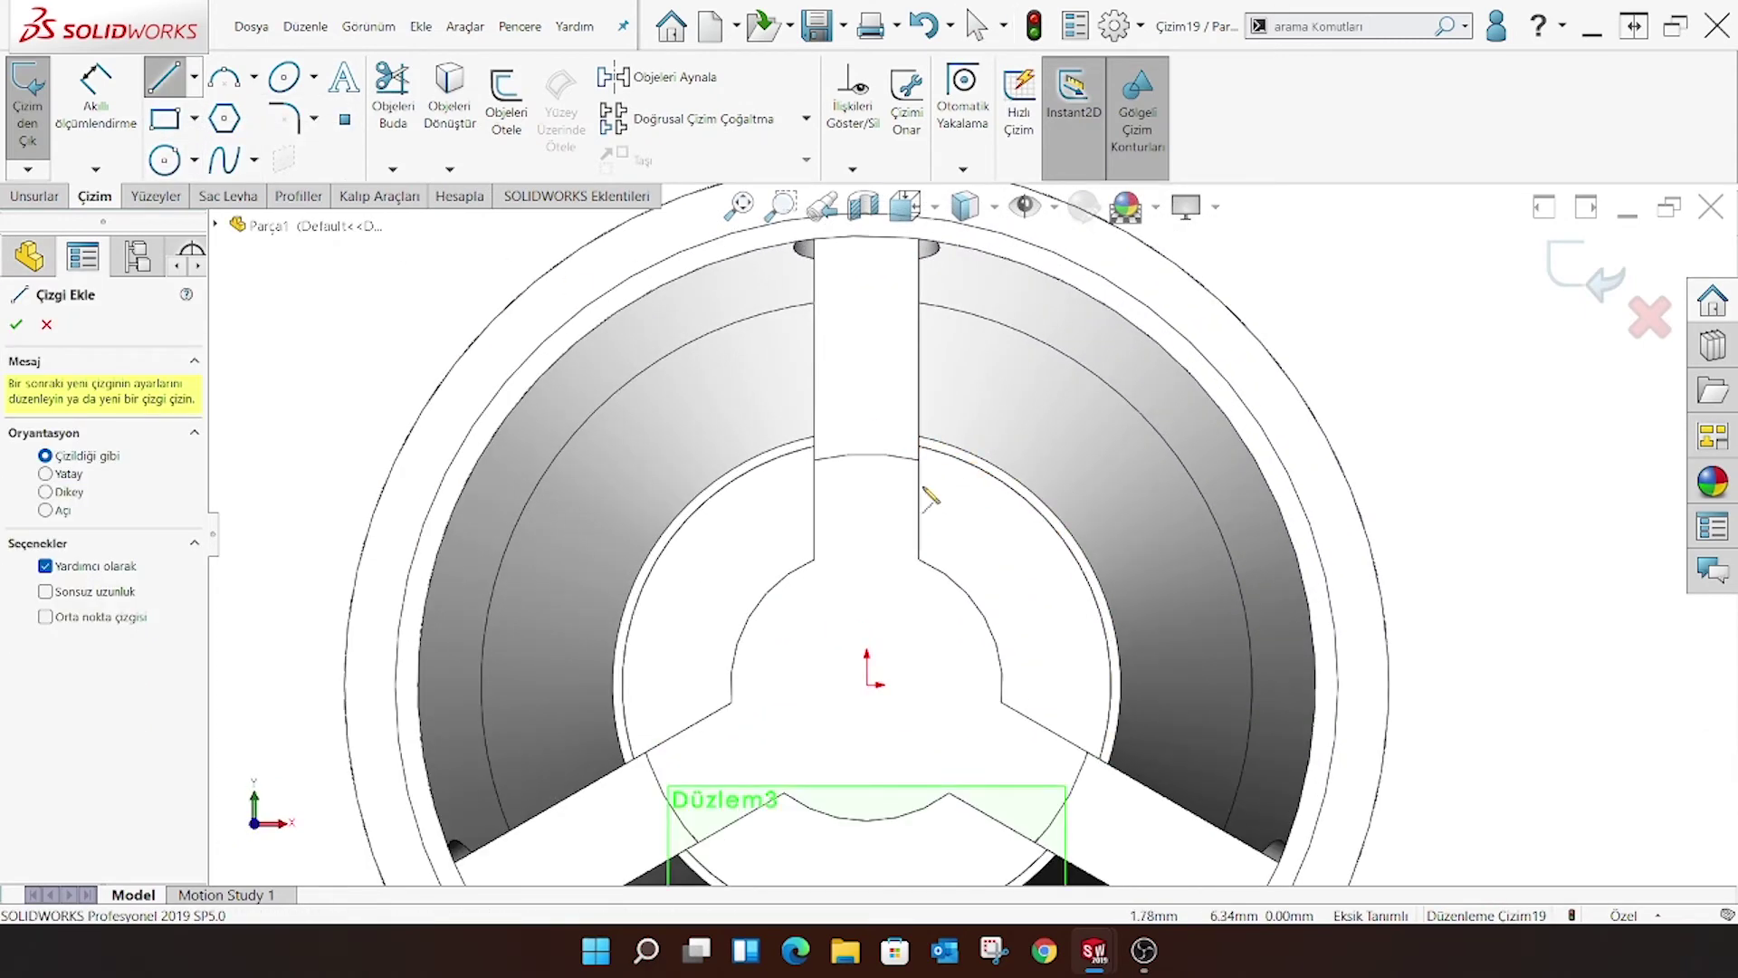
scroll(924, 496, down, 1)
click(794, 441)
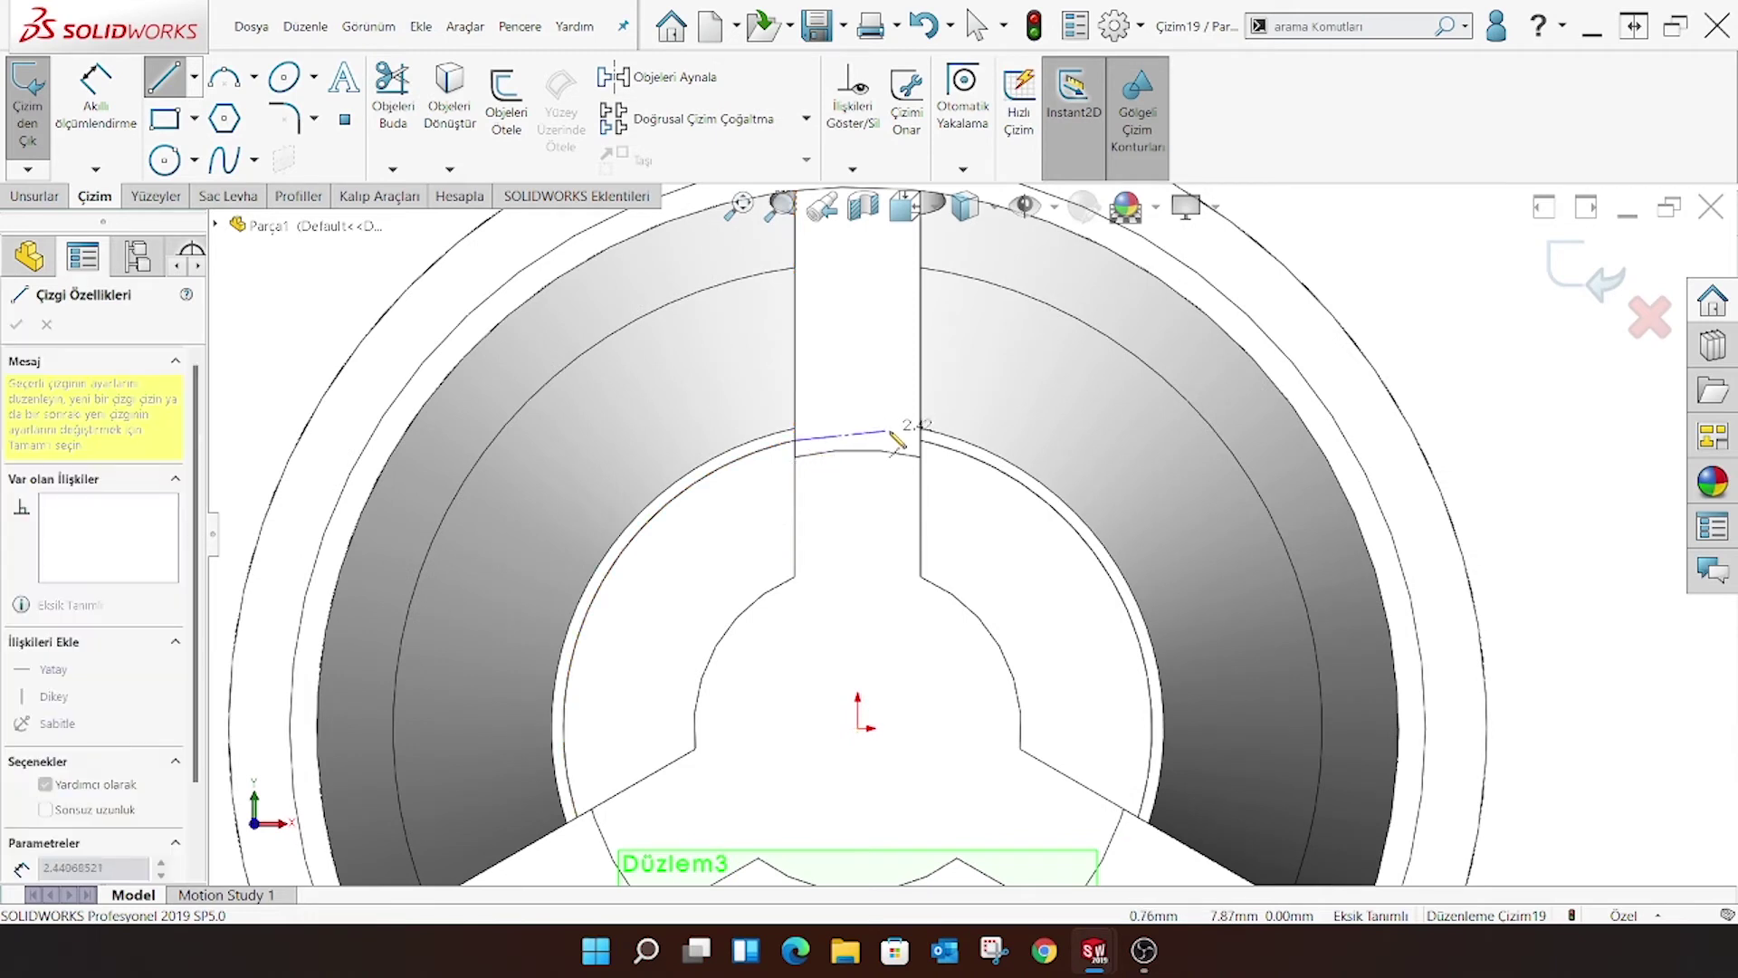
click(921, 441)
right_click(883, 412)
click(931, 426)
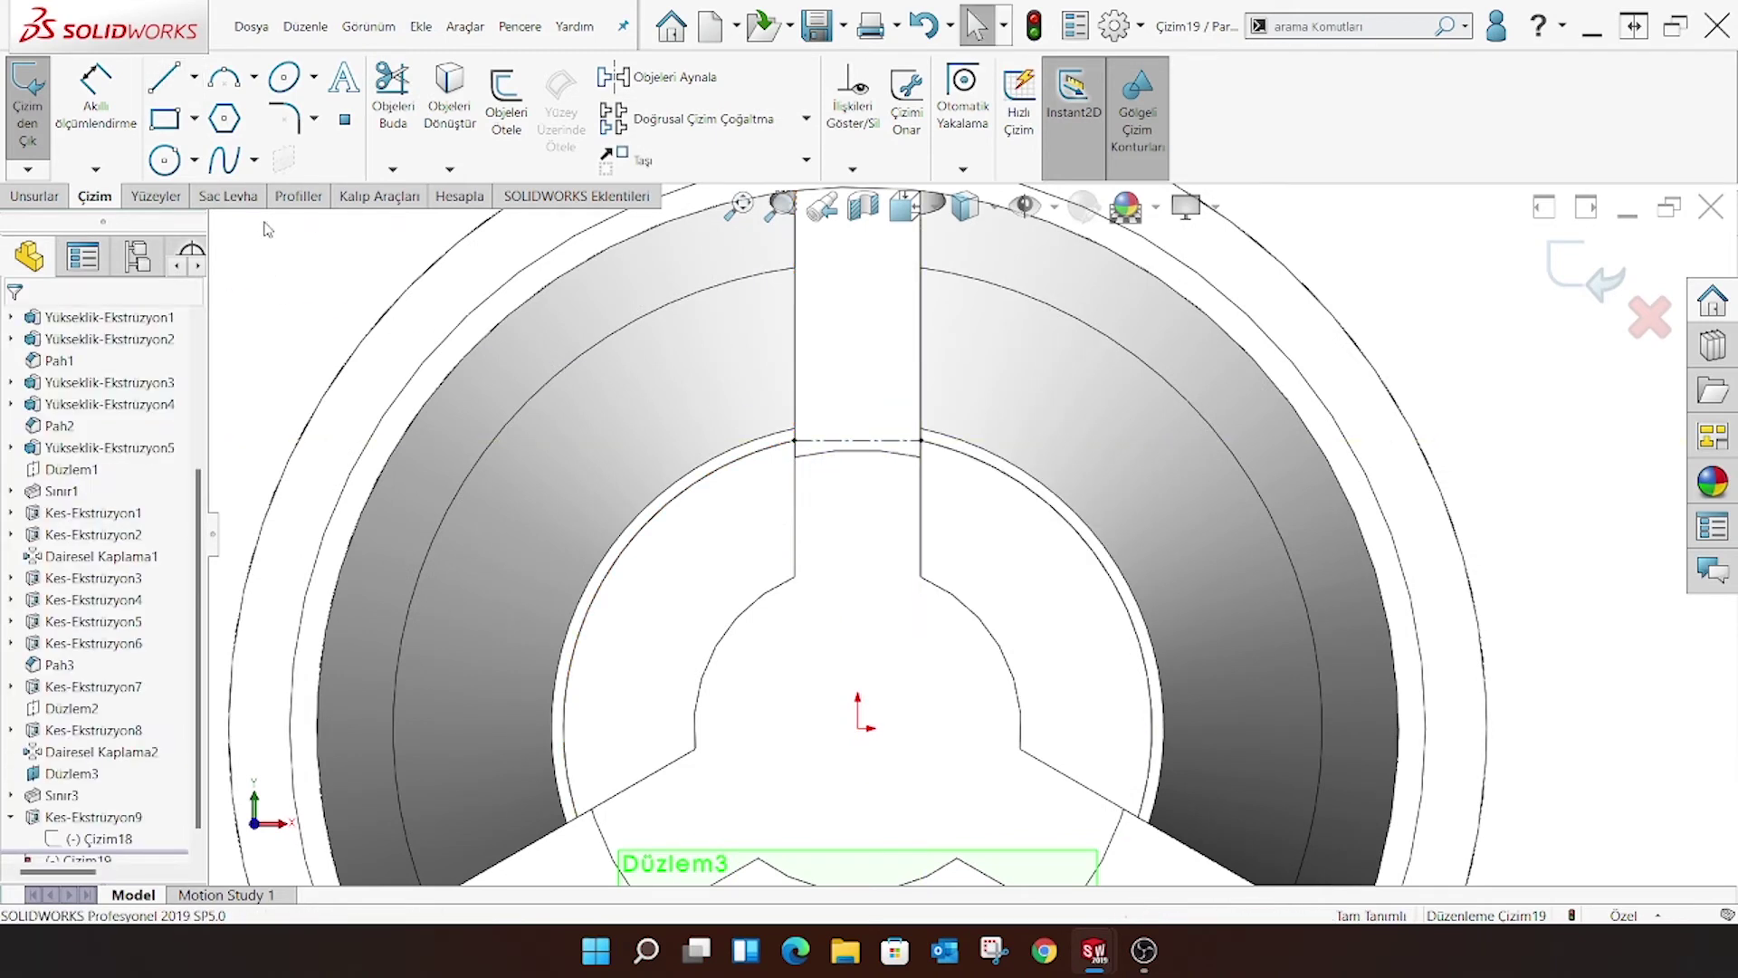
Draw a corner rectangle across the slot just above the centerline
click(164, 120)
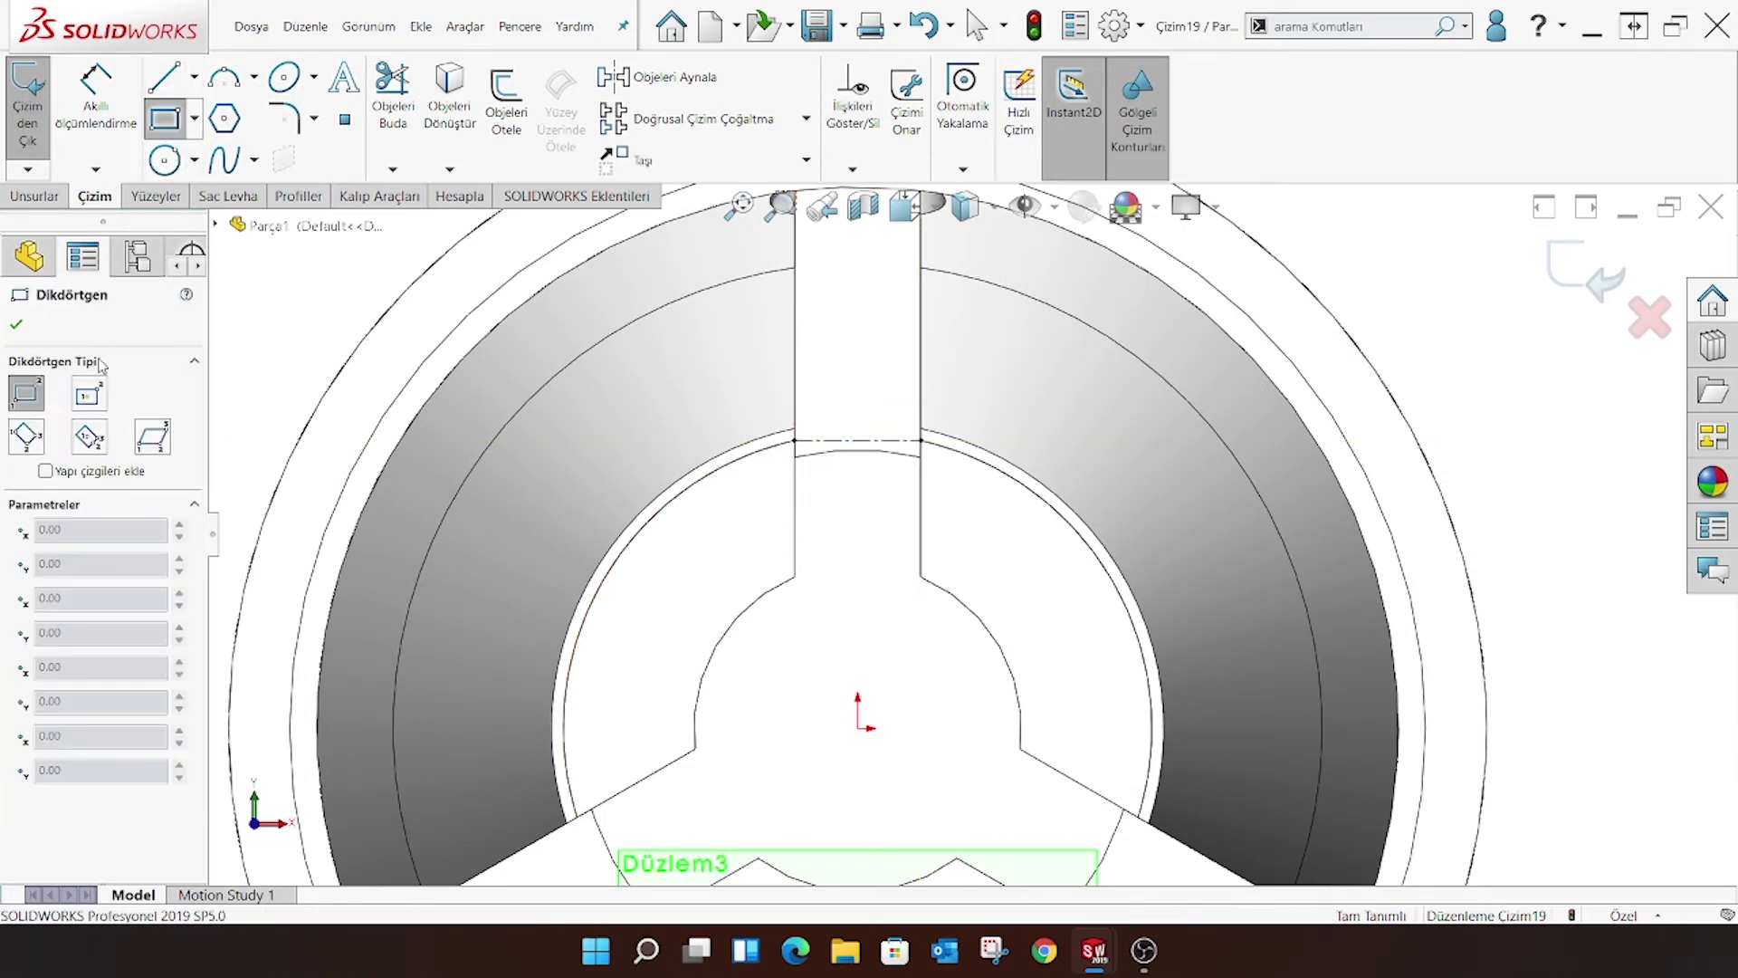
click(101, 386)
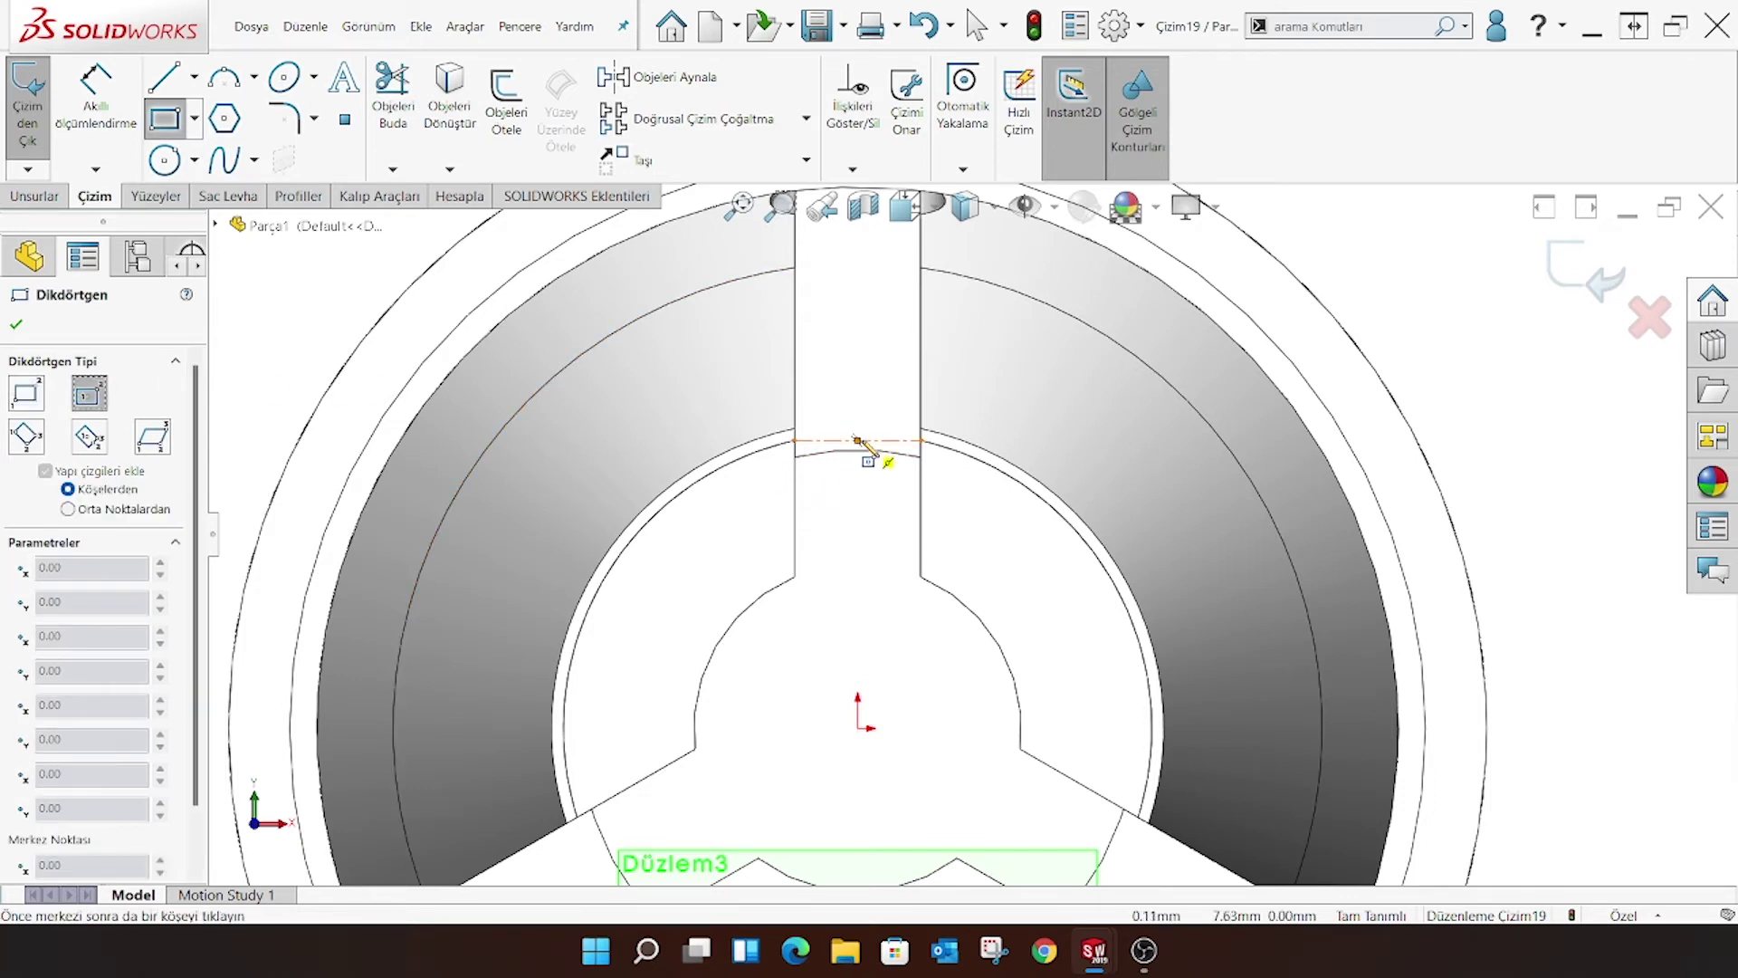
click(26, 393)
click(776, 409)
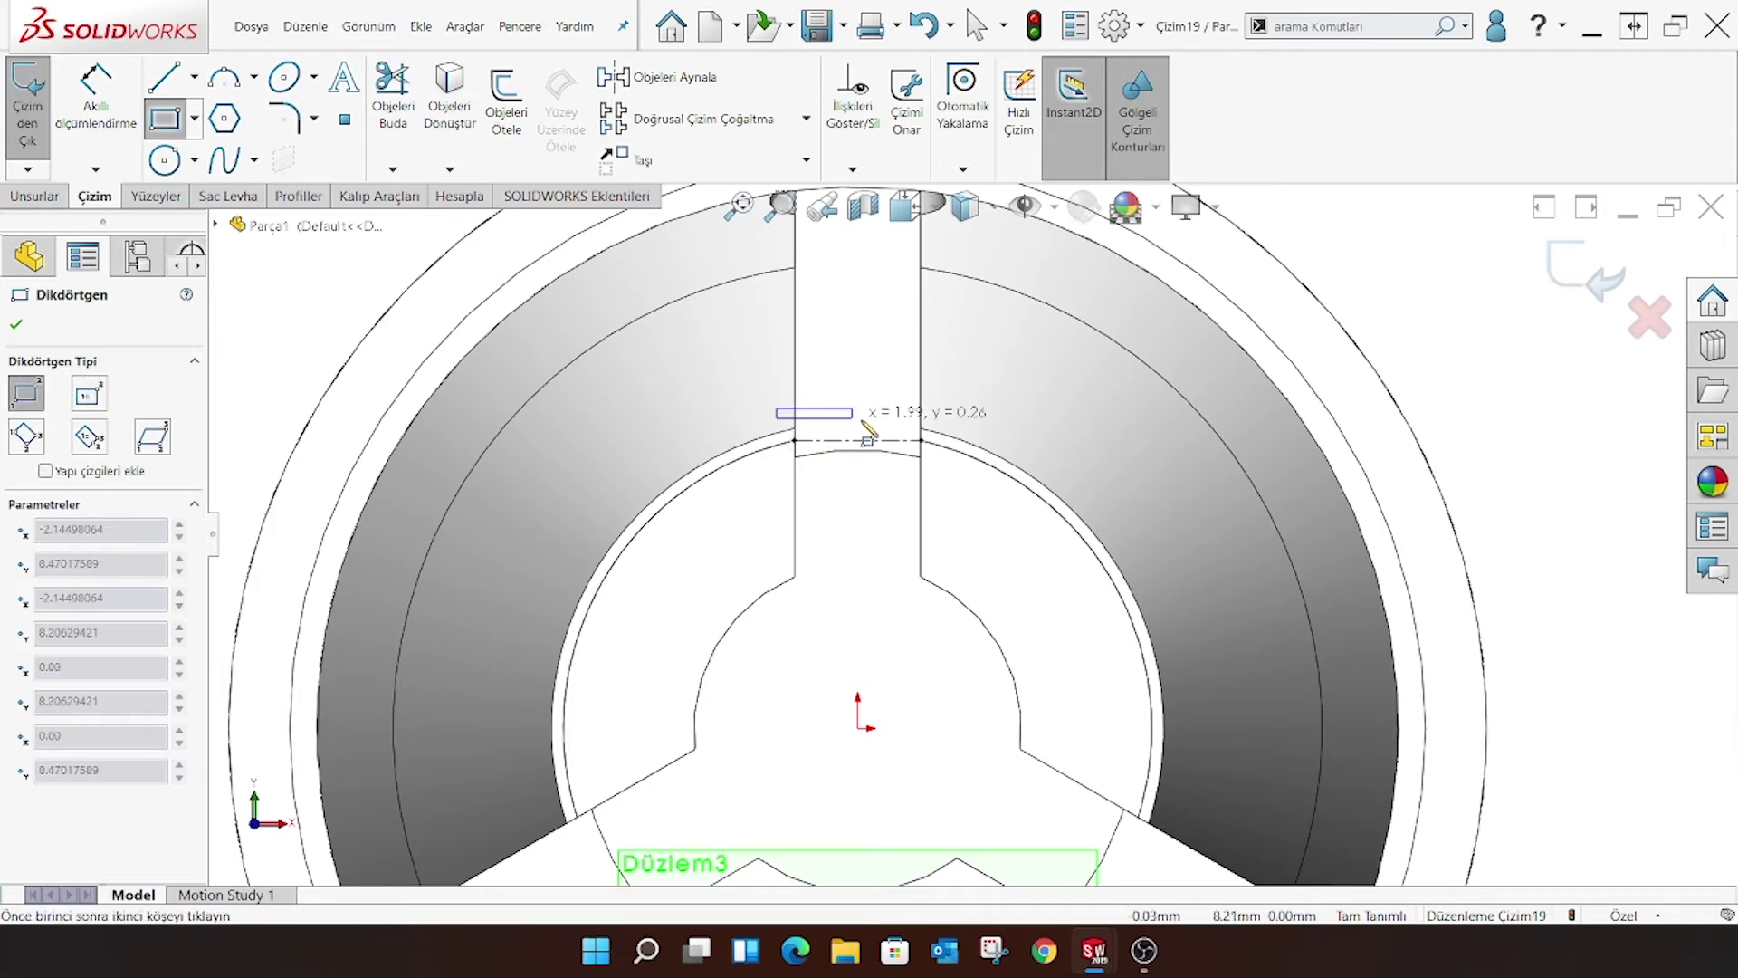
click(952, 441)
right_click(892, 402)
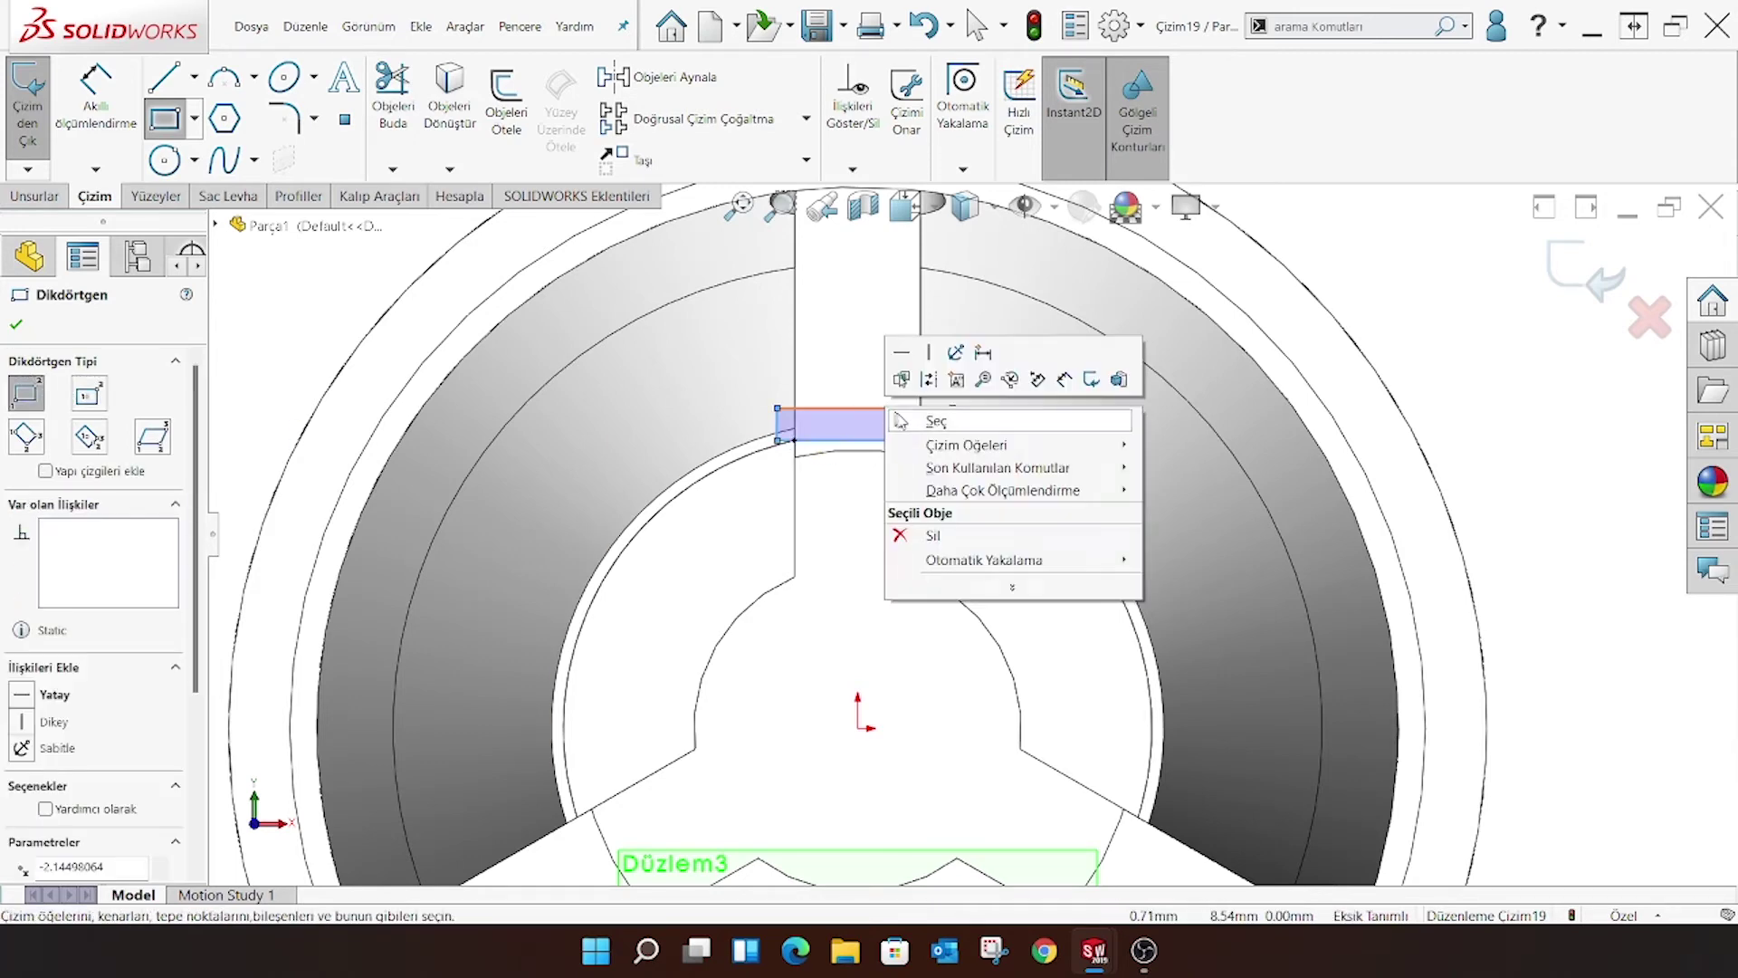
click(914, 419)
scroll(903, 393, down, 2)
Dimension the rectangle 5,50 wide on its top edge and 0.50 tall on its left edge
click(96, 91)
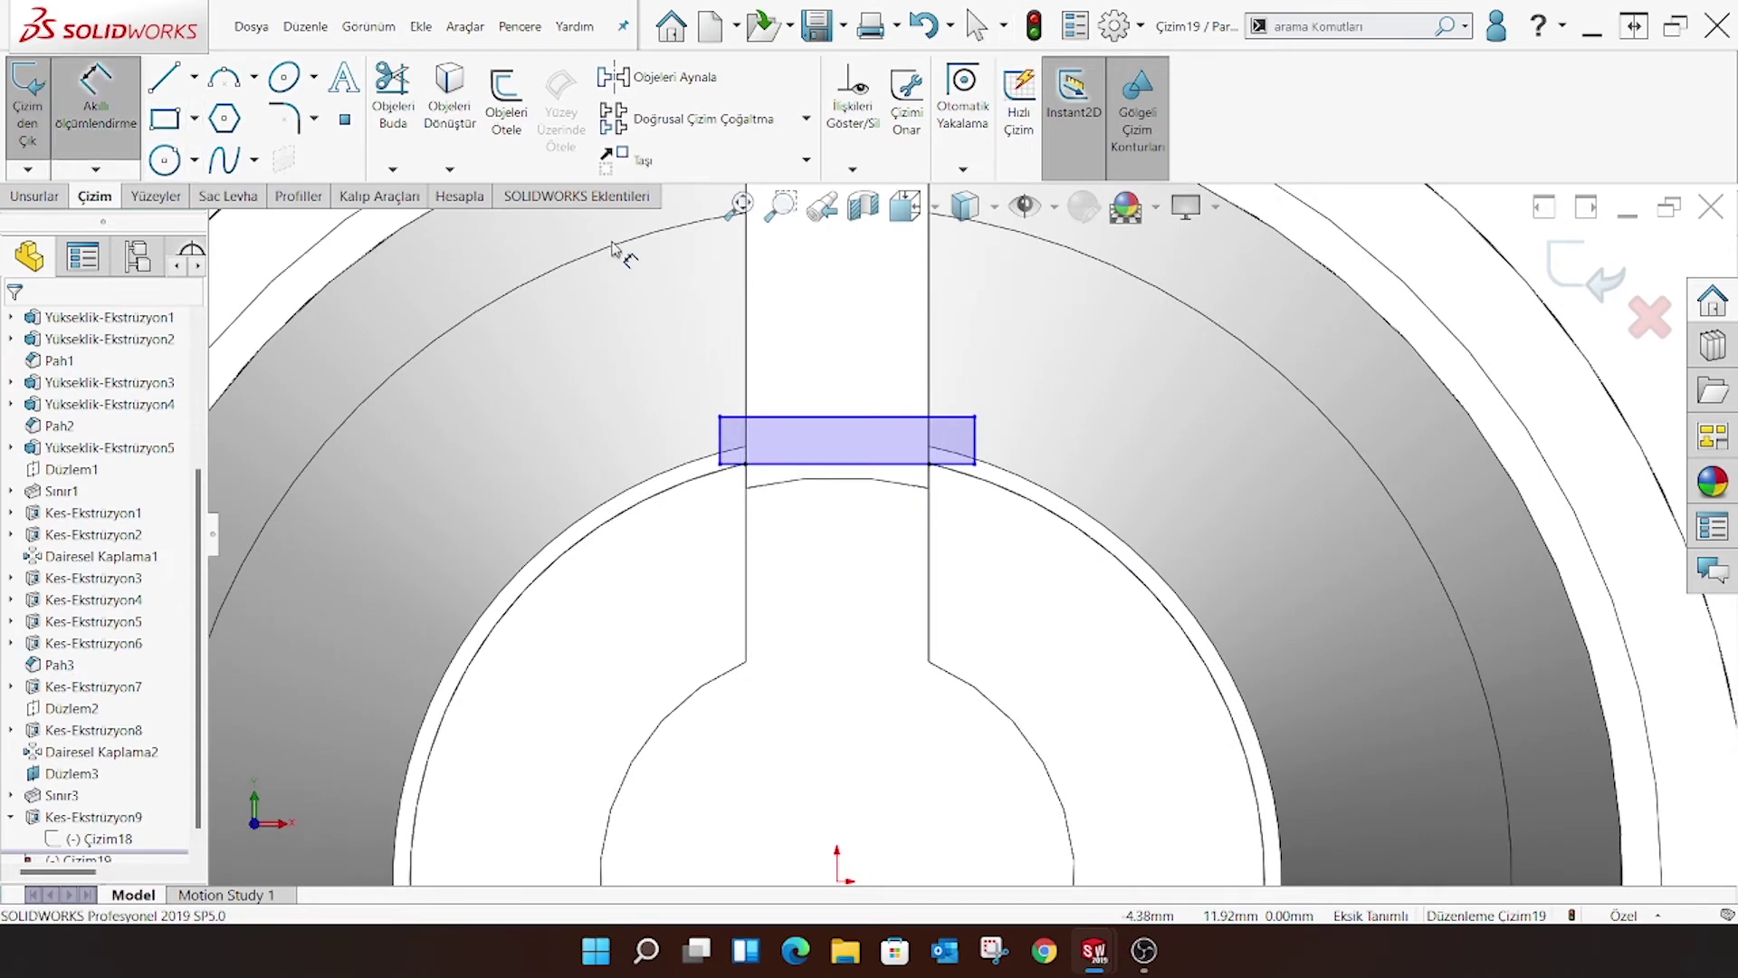
click(863, 421)
click(869, 360)
text(5,50)
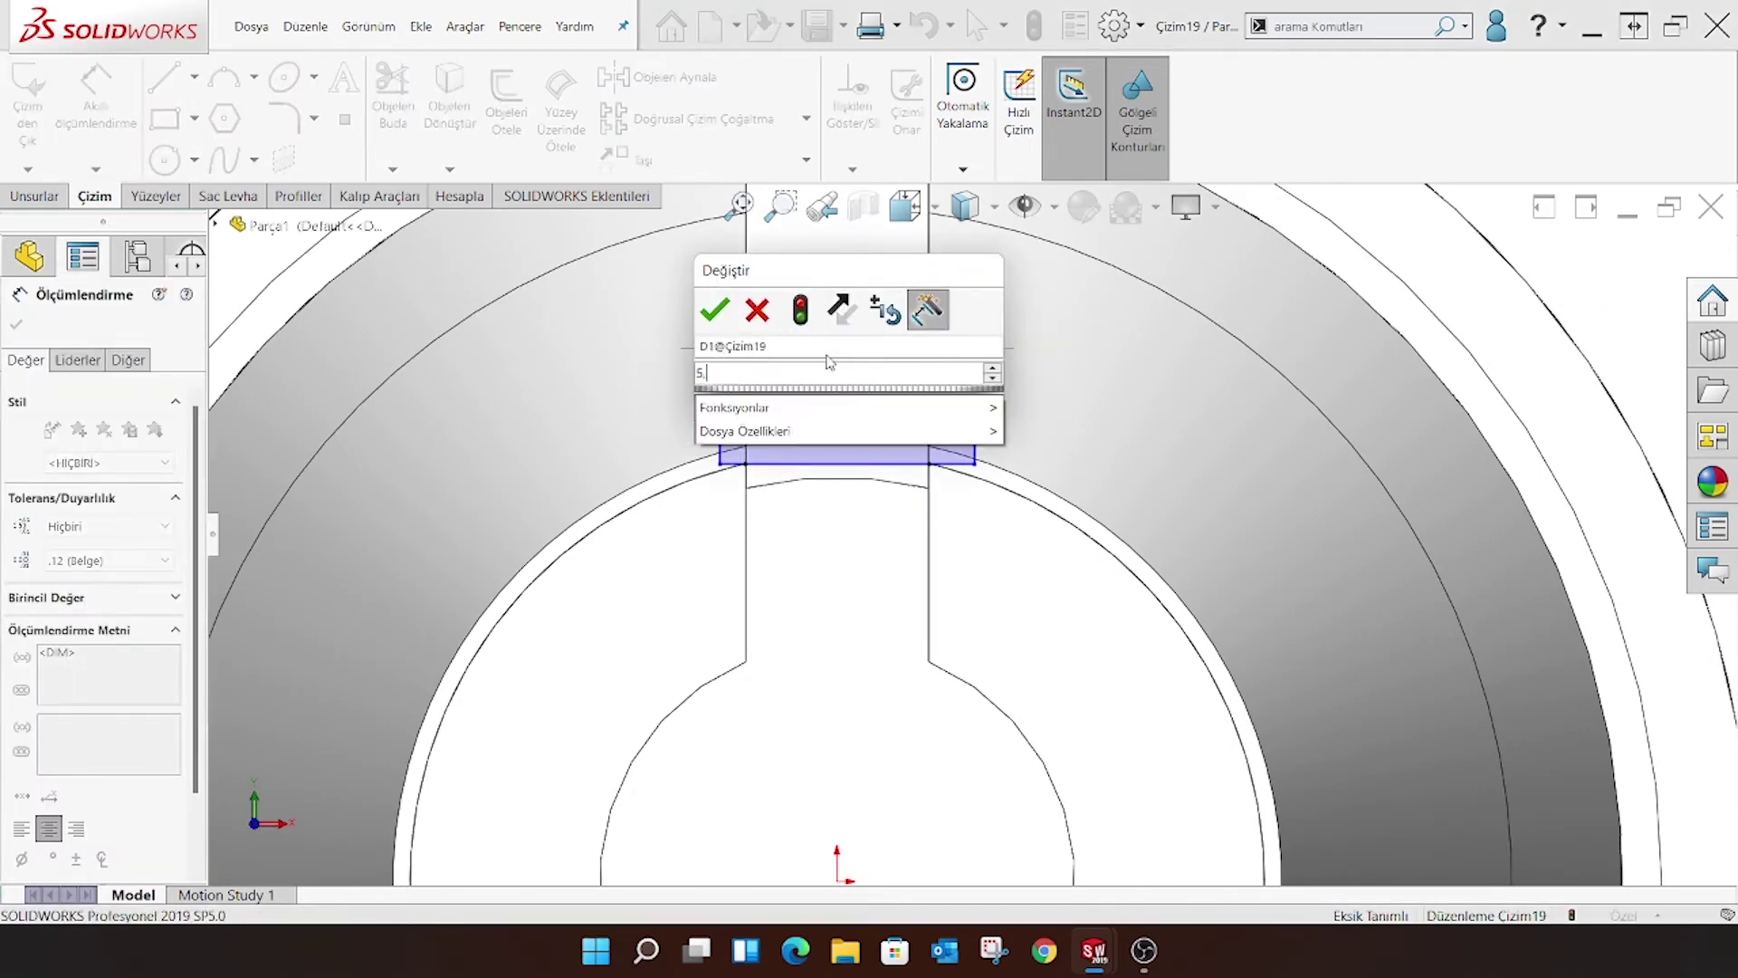
key(Return)
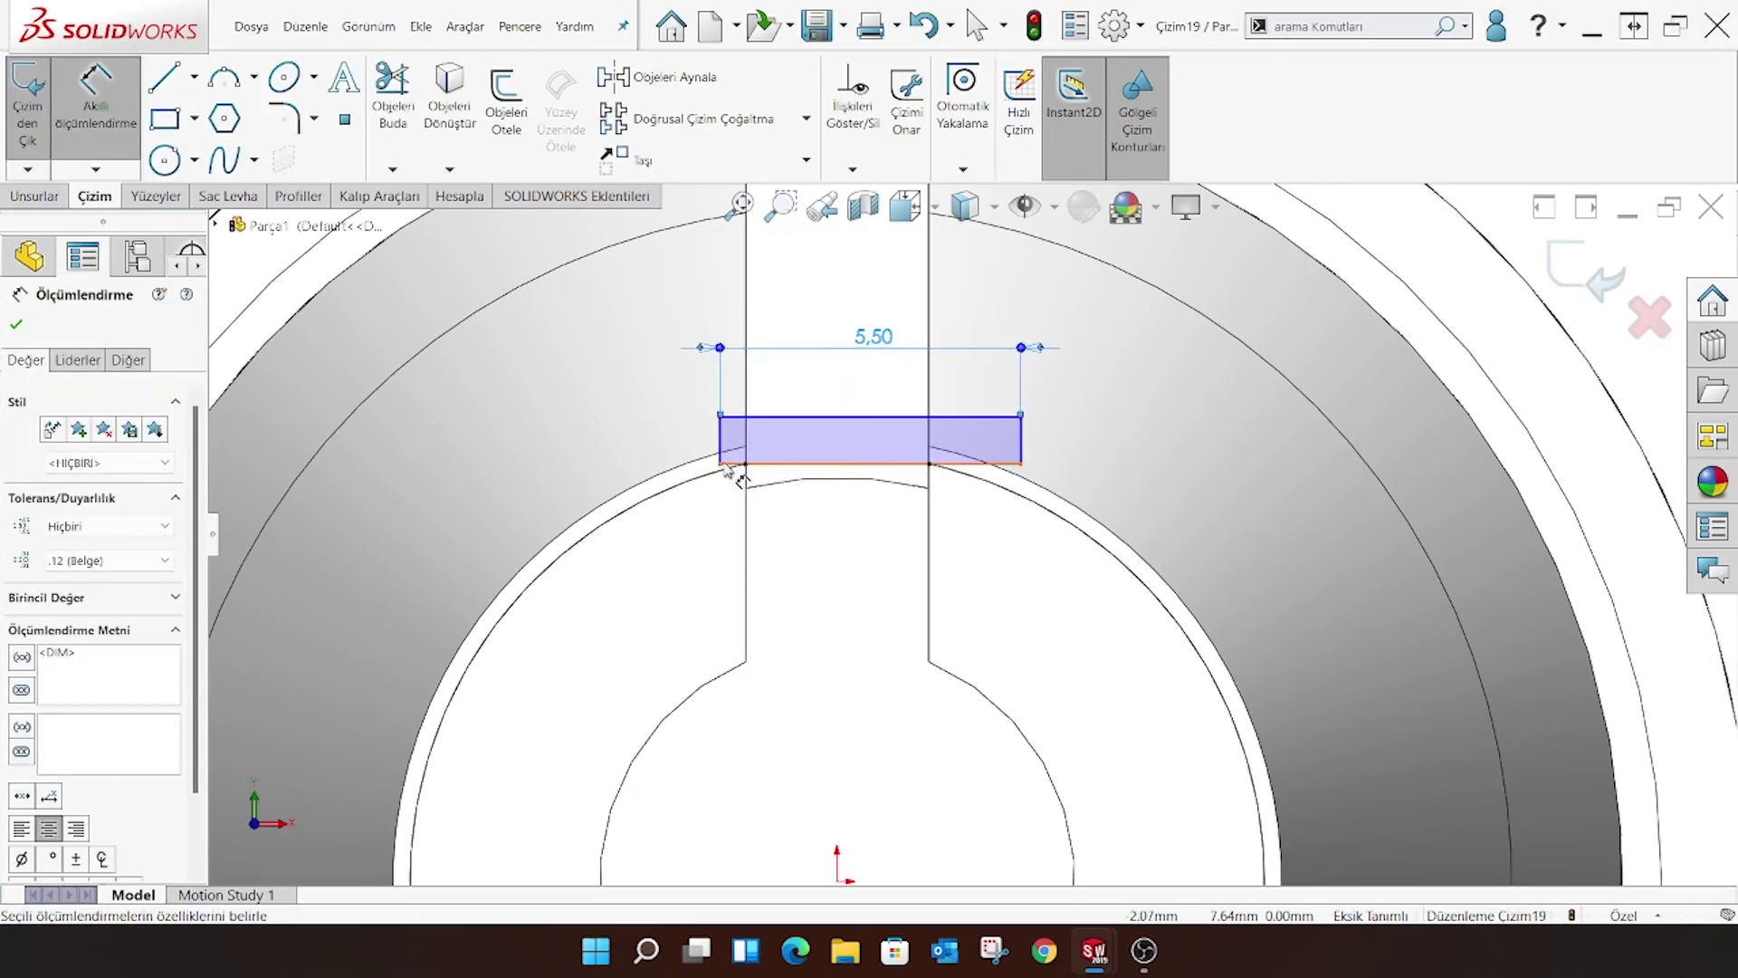
click(727, 442)
click(623, 442)
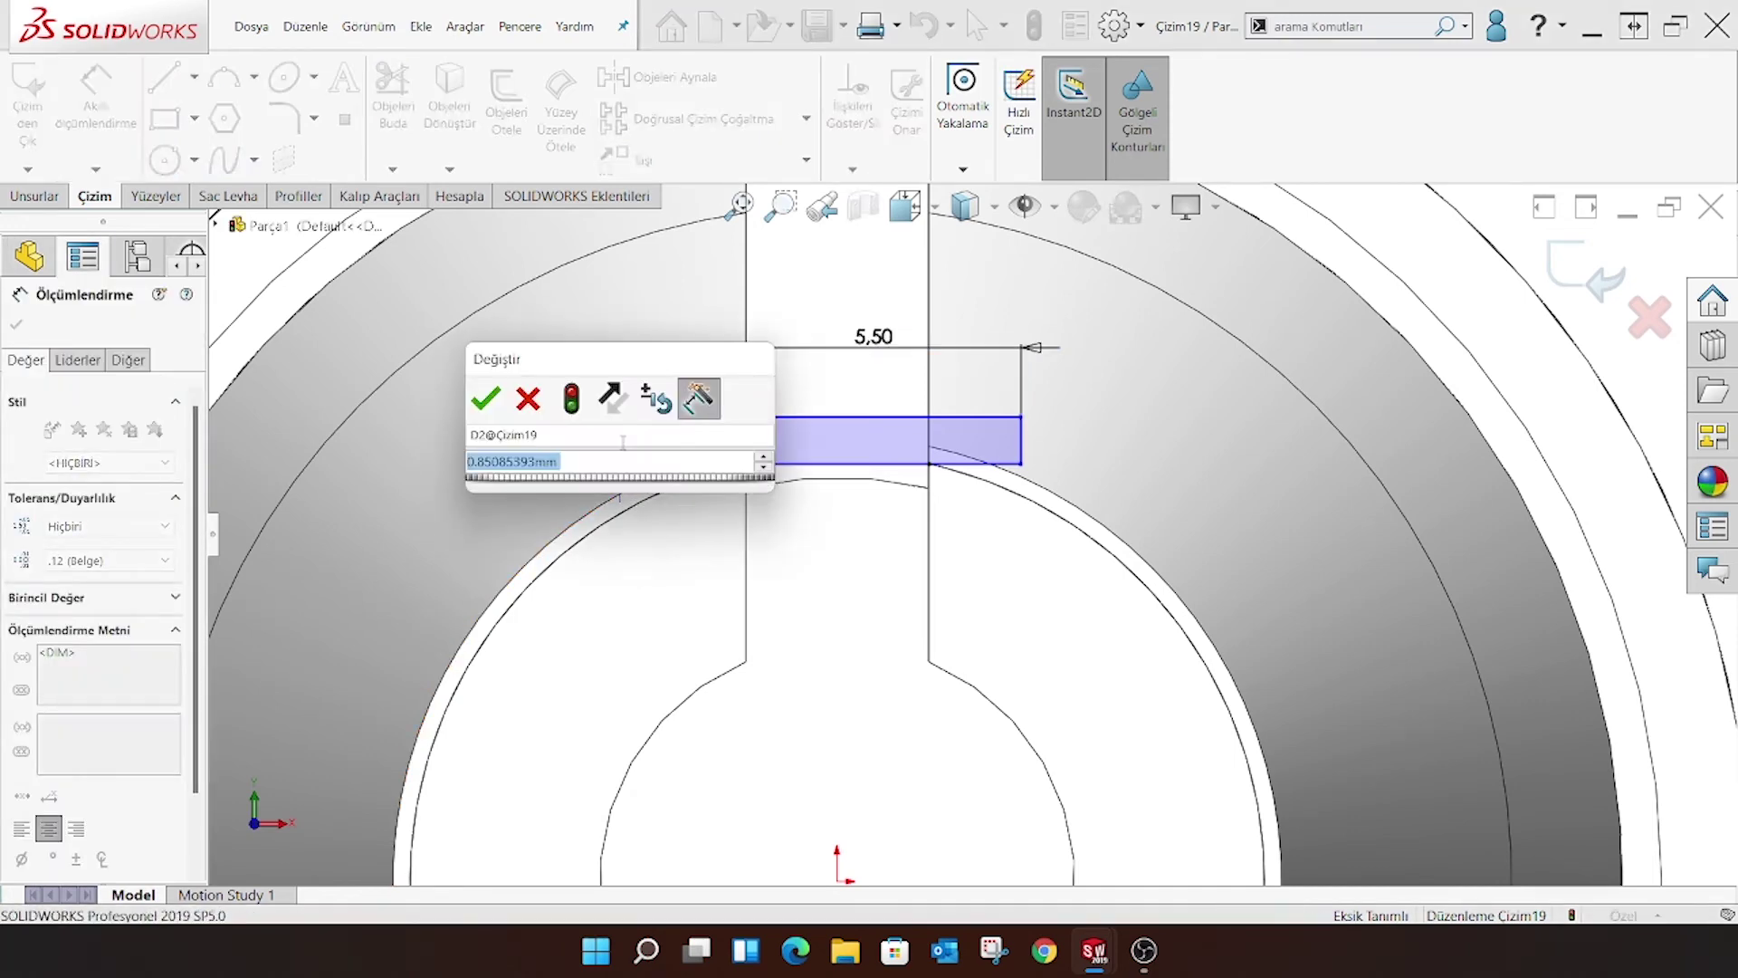
text(0.85)
key(Return)
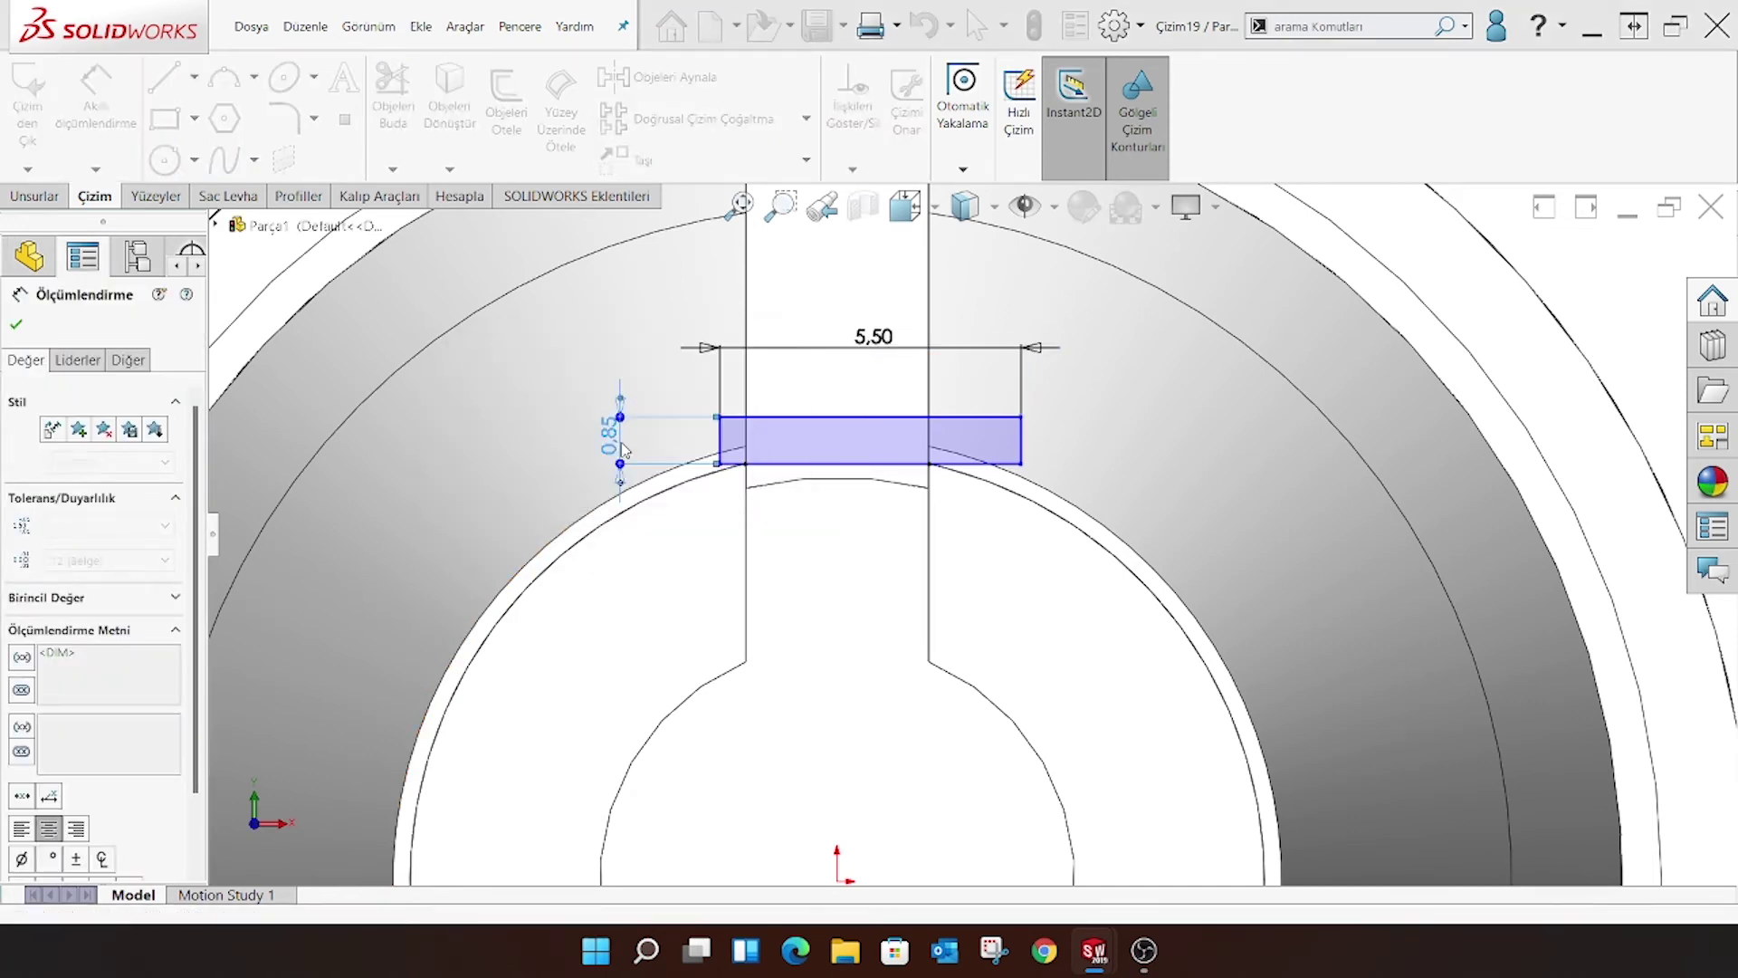
key(Escape)
right_click(730, 421)
click(767, 462)
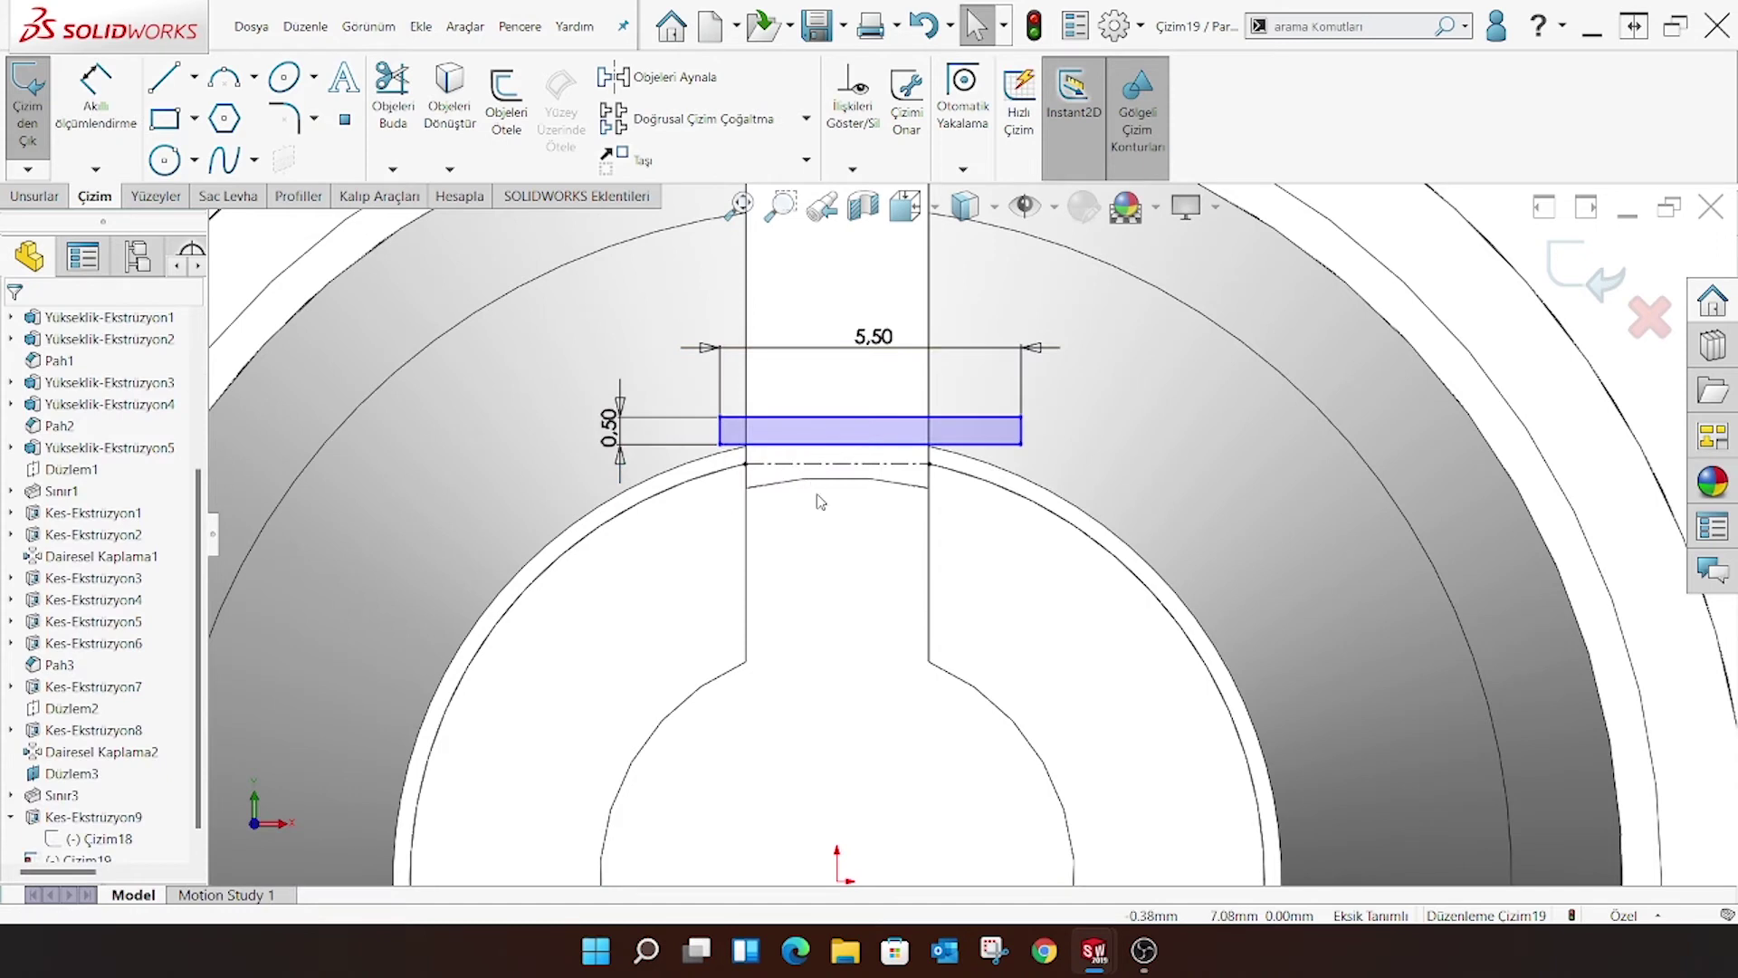
Try collinear, then parallel relations between the rectangle's bottom edge and centerline, removing both
click(804, 463)
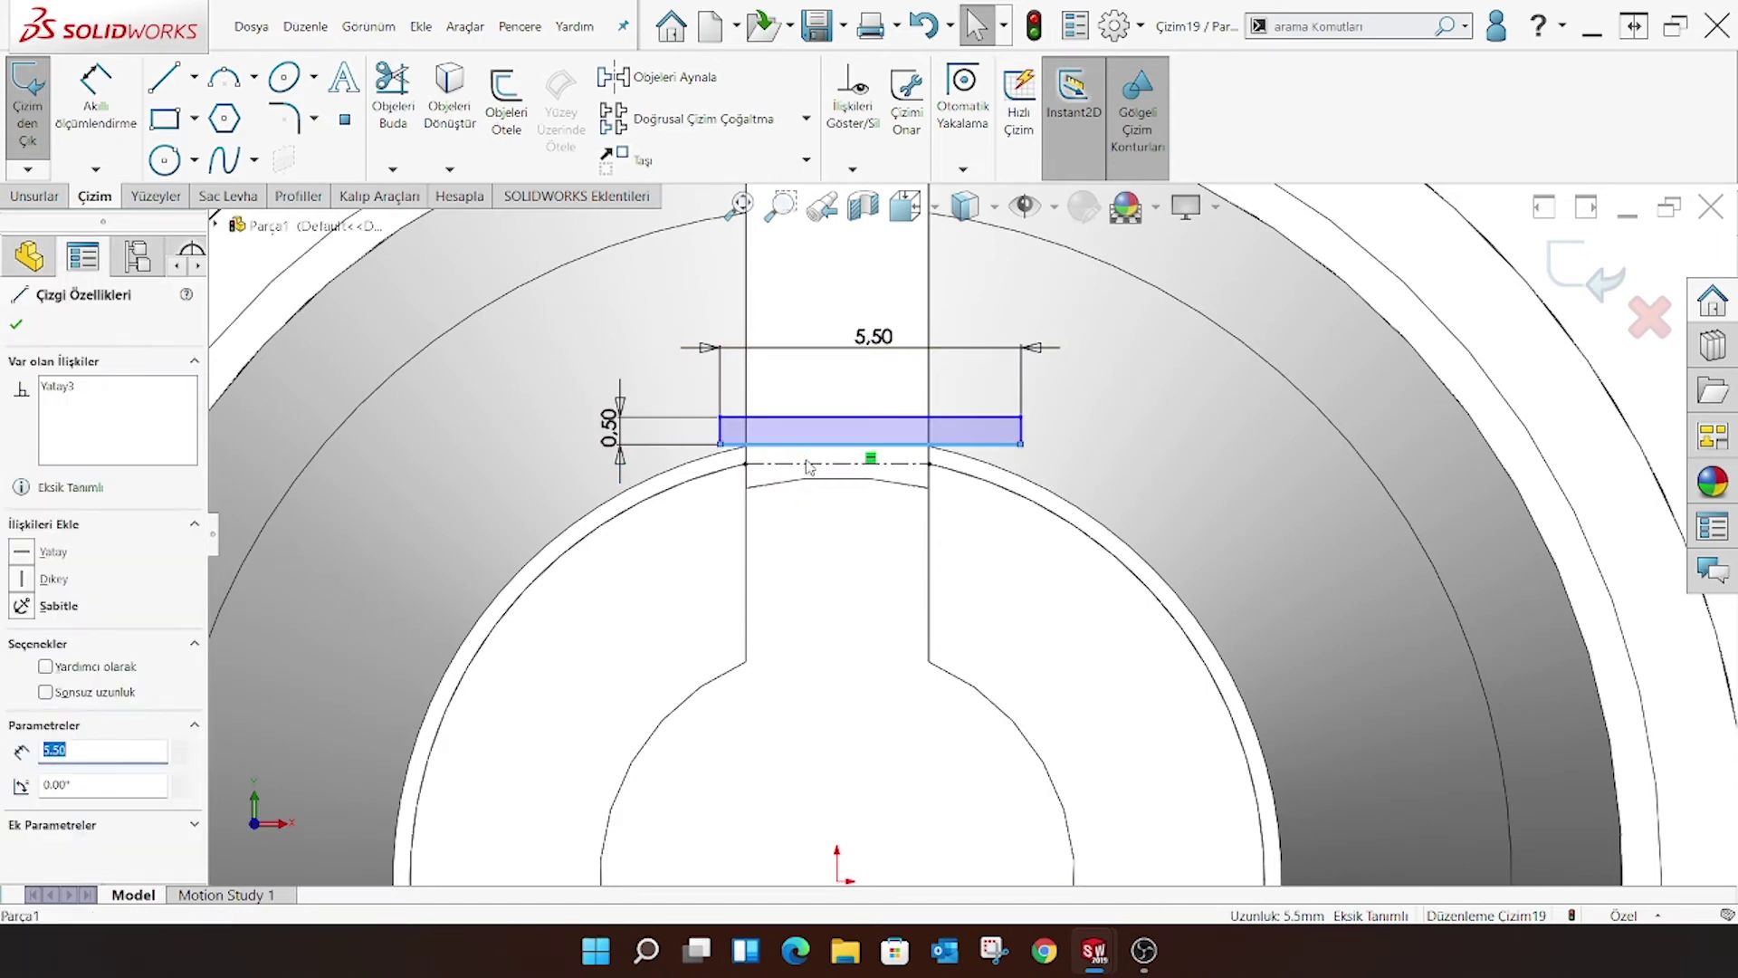
ctrl+click(806, 444)
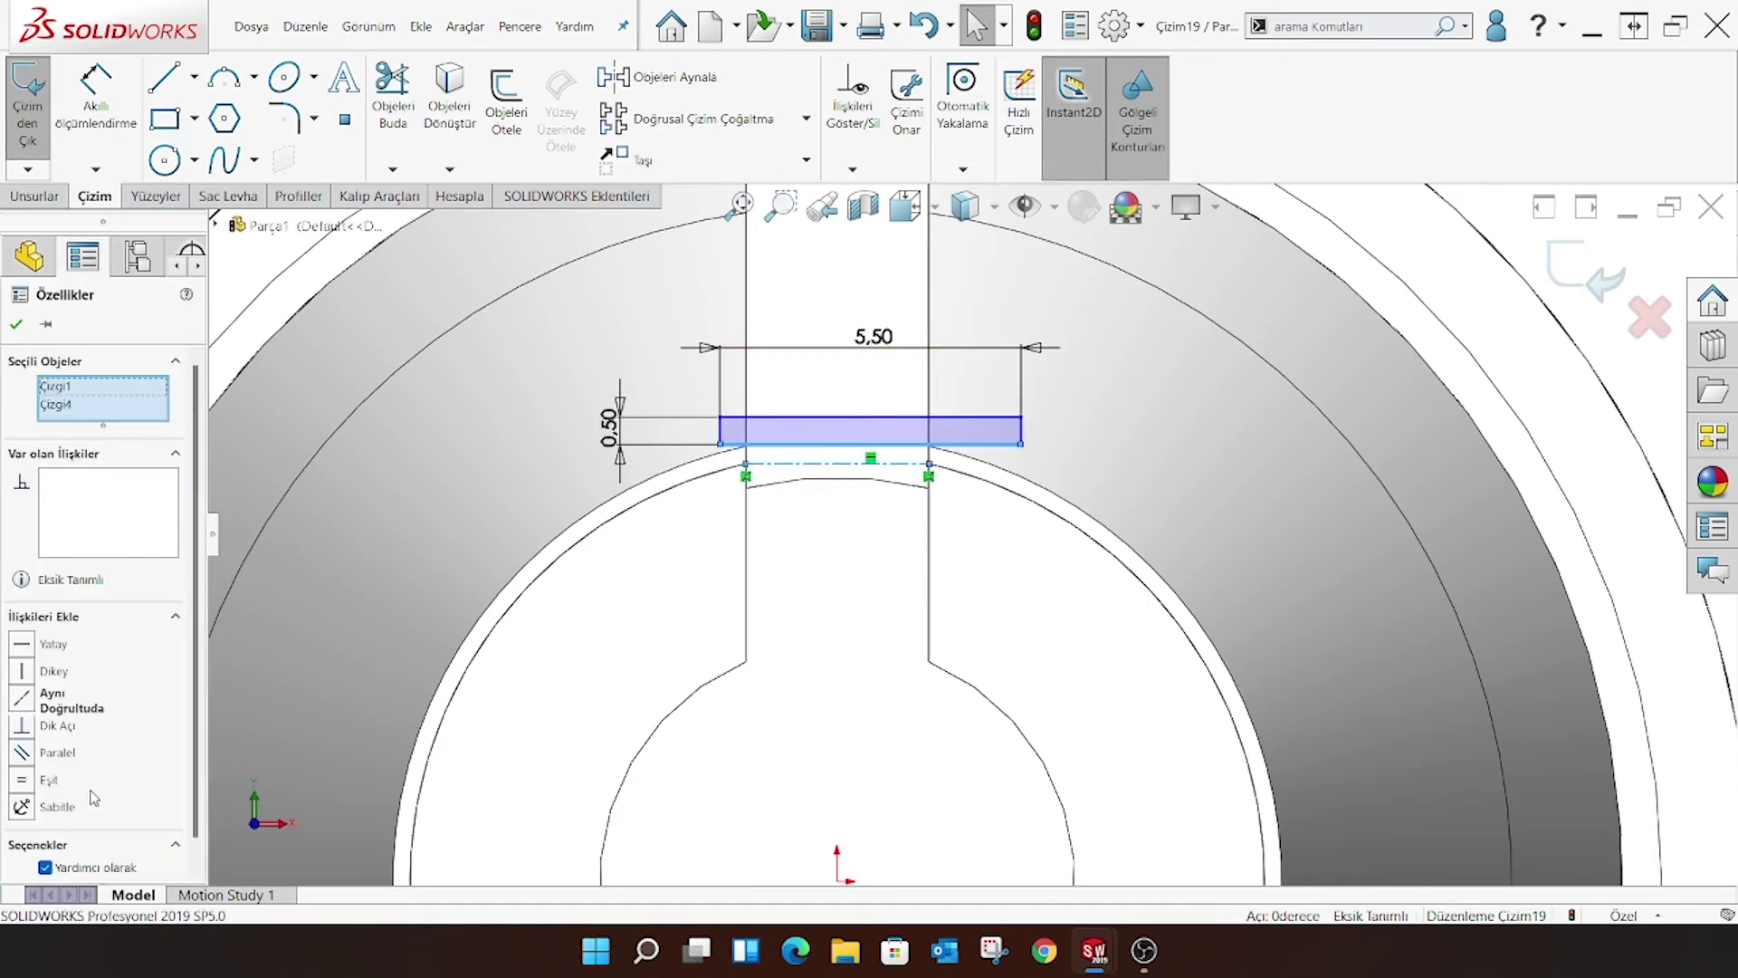
click(58, 707)
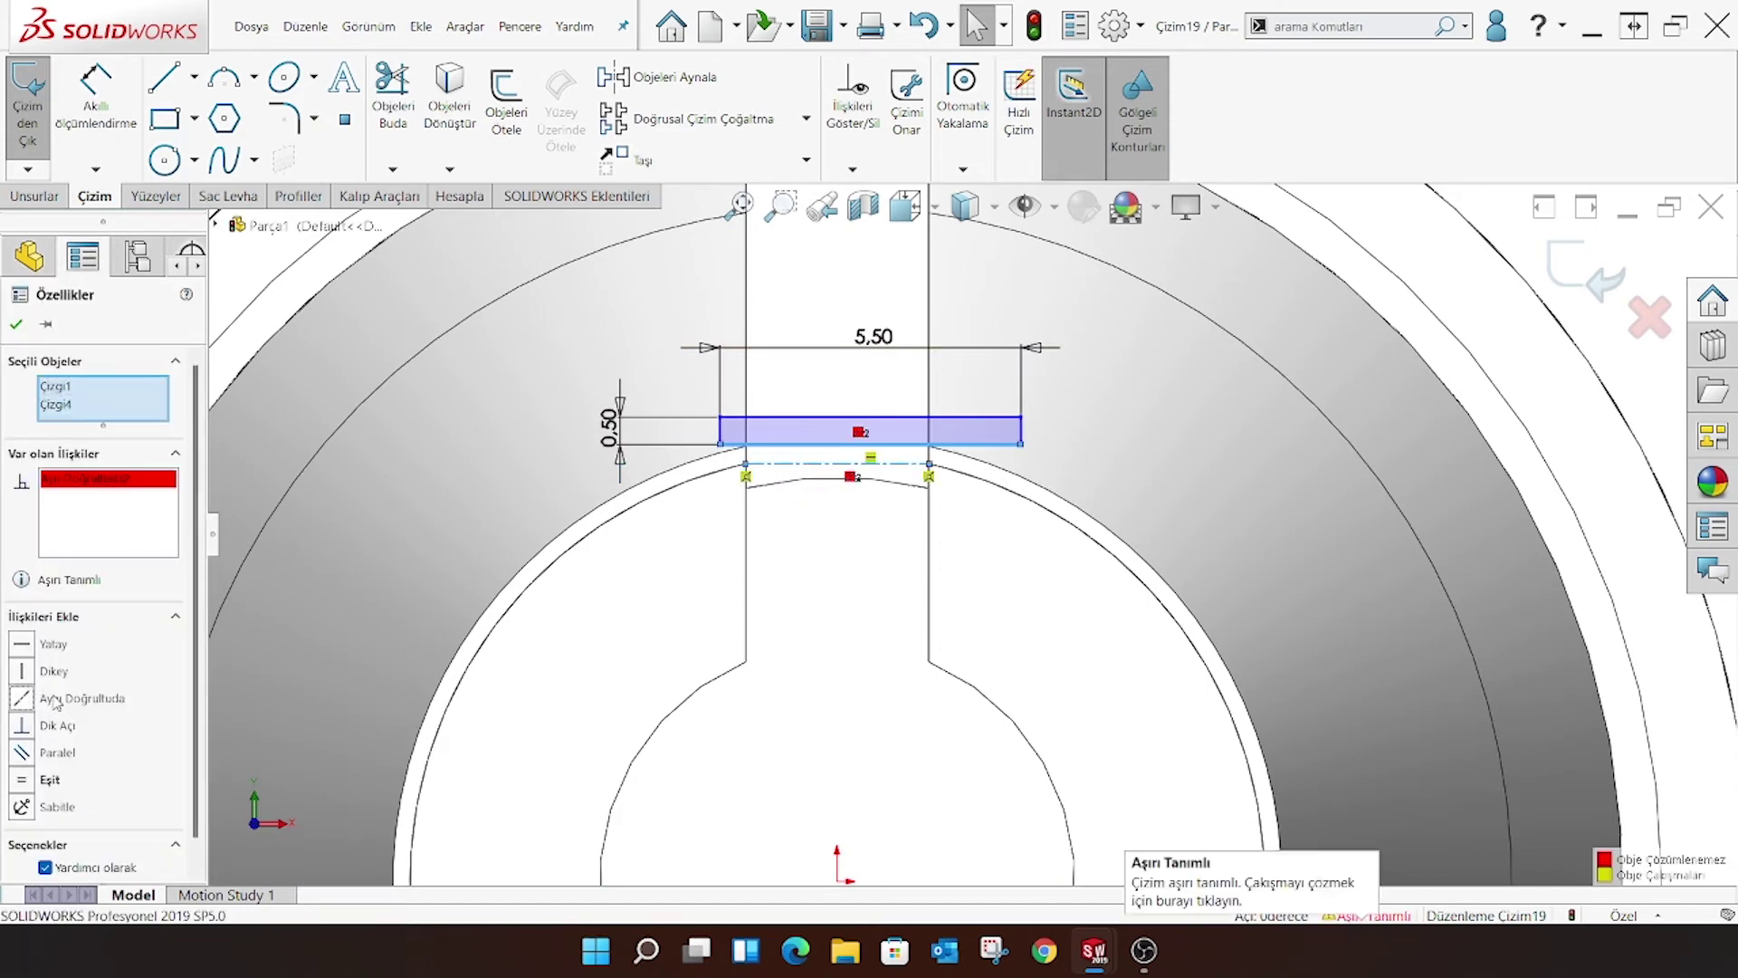
key(ctrl+z)
click(58, 756)
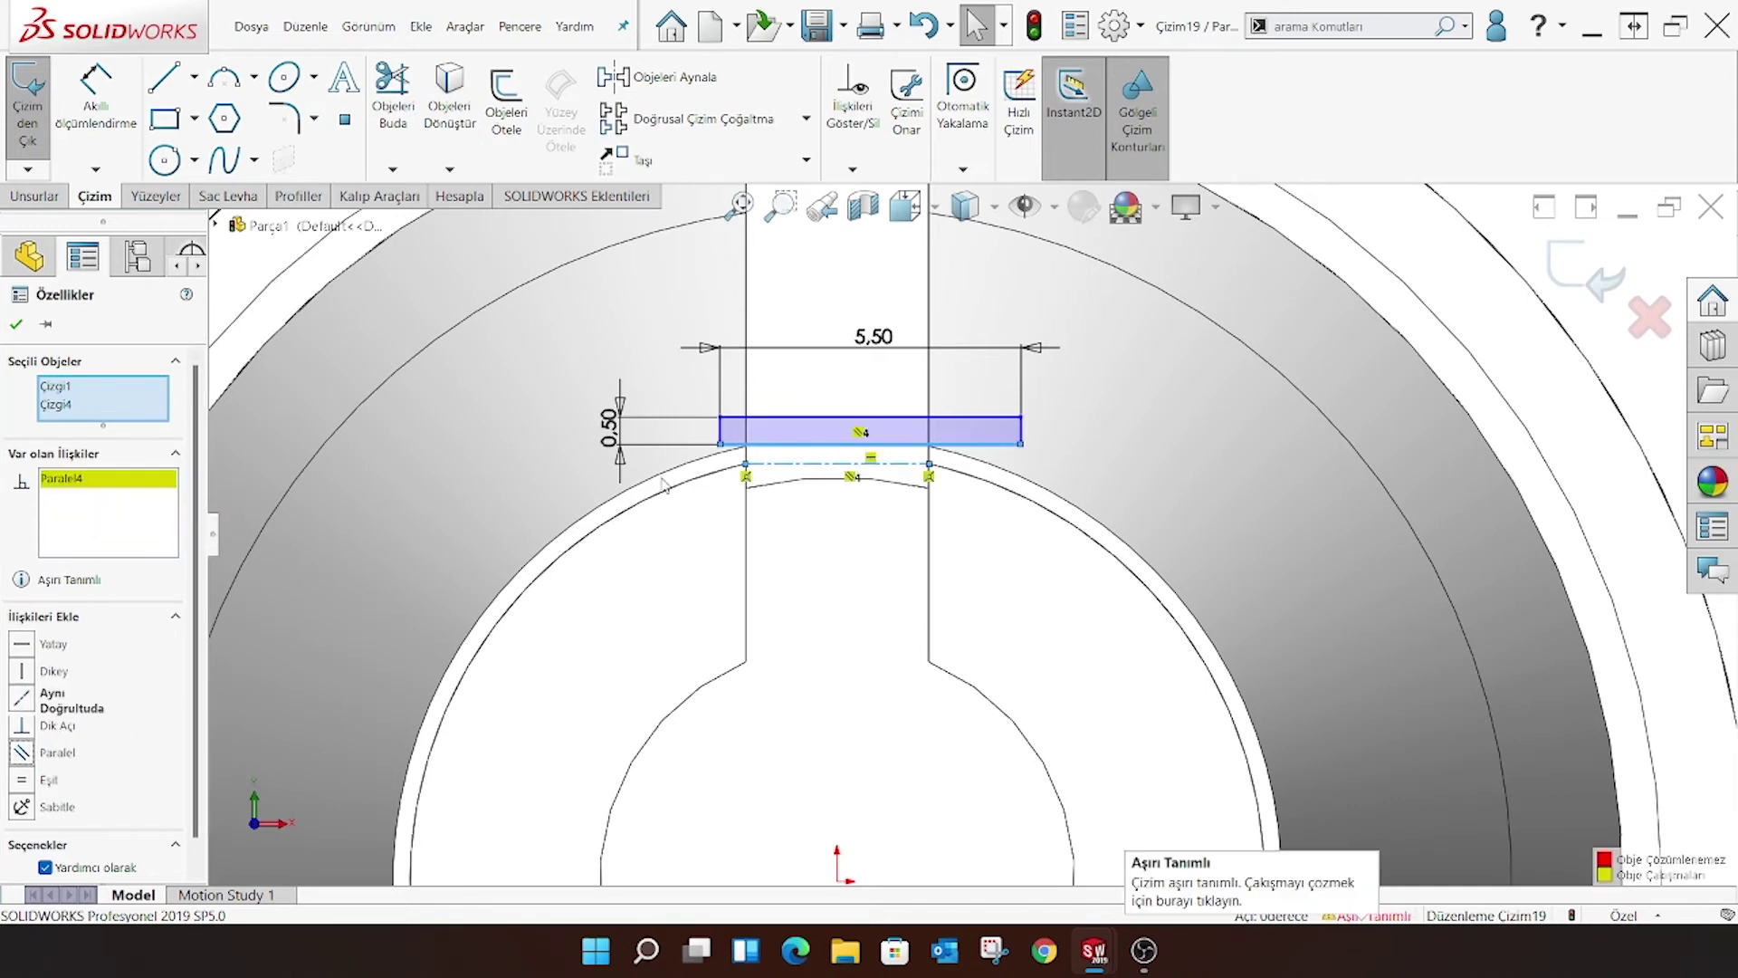
right_click(135, 478)
click(181, 498)
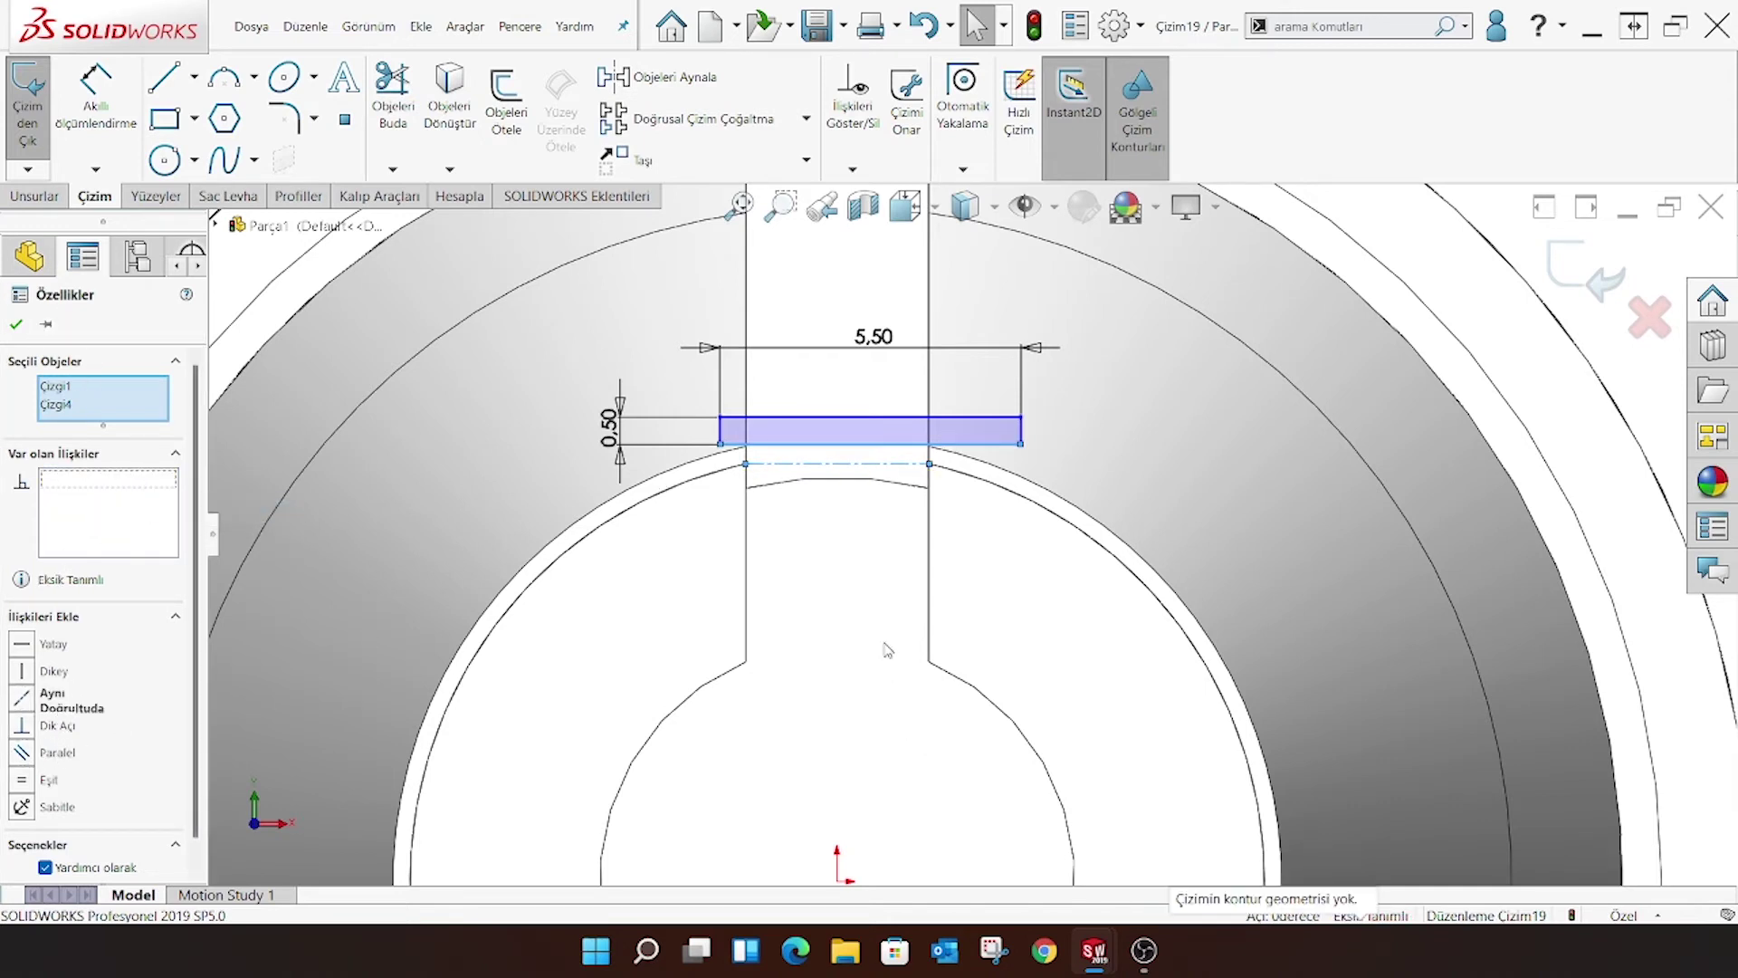
key(Escape)
Drag the rectangle up above the centerline and left to centre it over the slot
scroll(883, 634, up, 2)
click(896, 471)
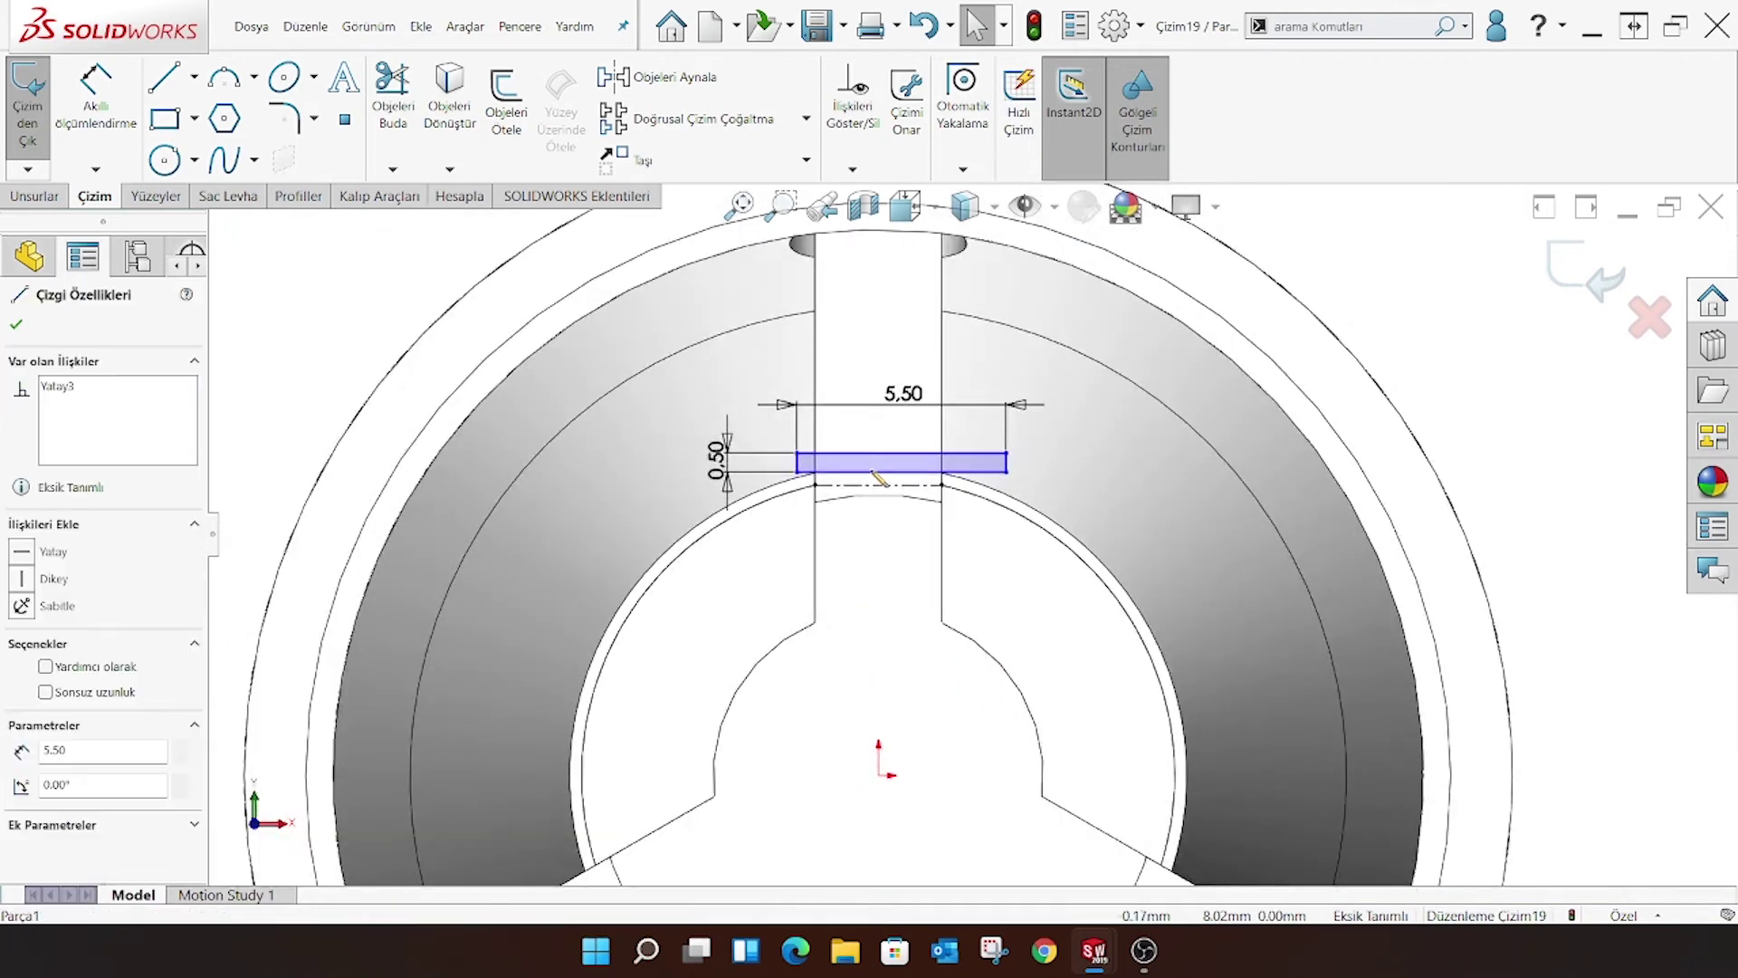
drag(896, 462, 865, 482)
key(Escape)
scroll(890, 417, down, 1)
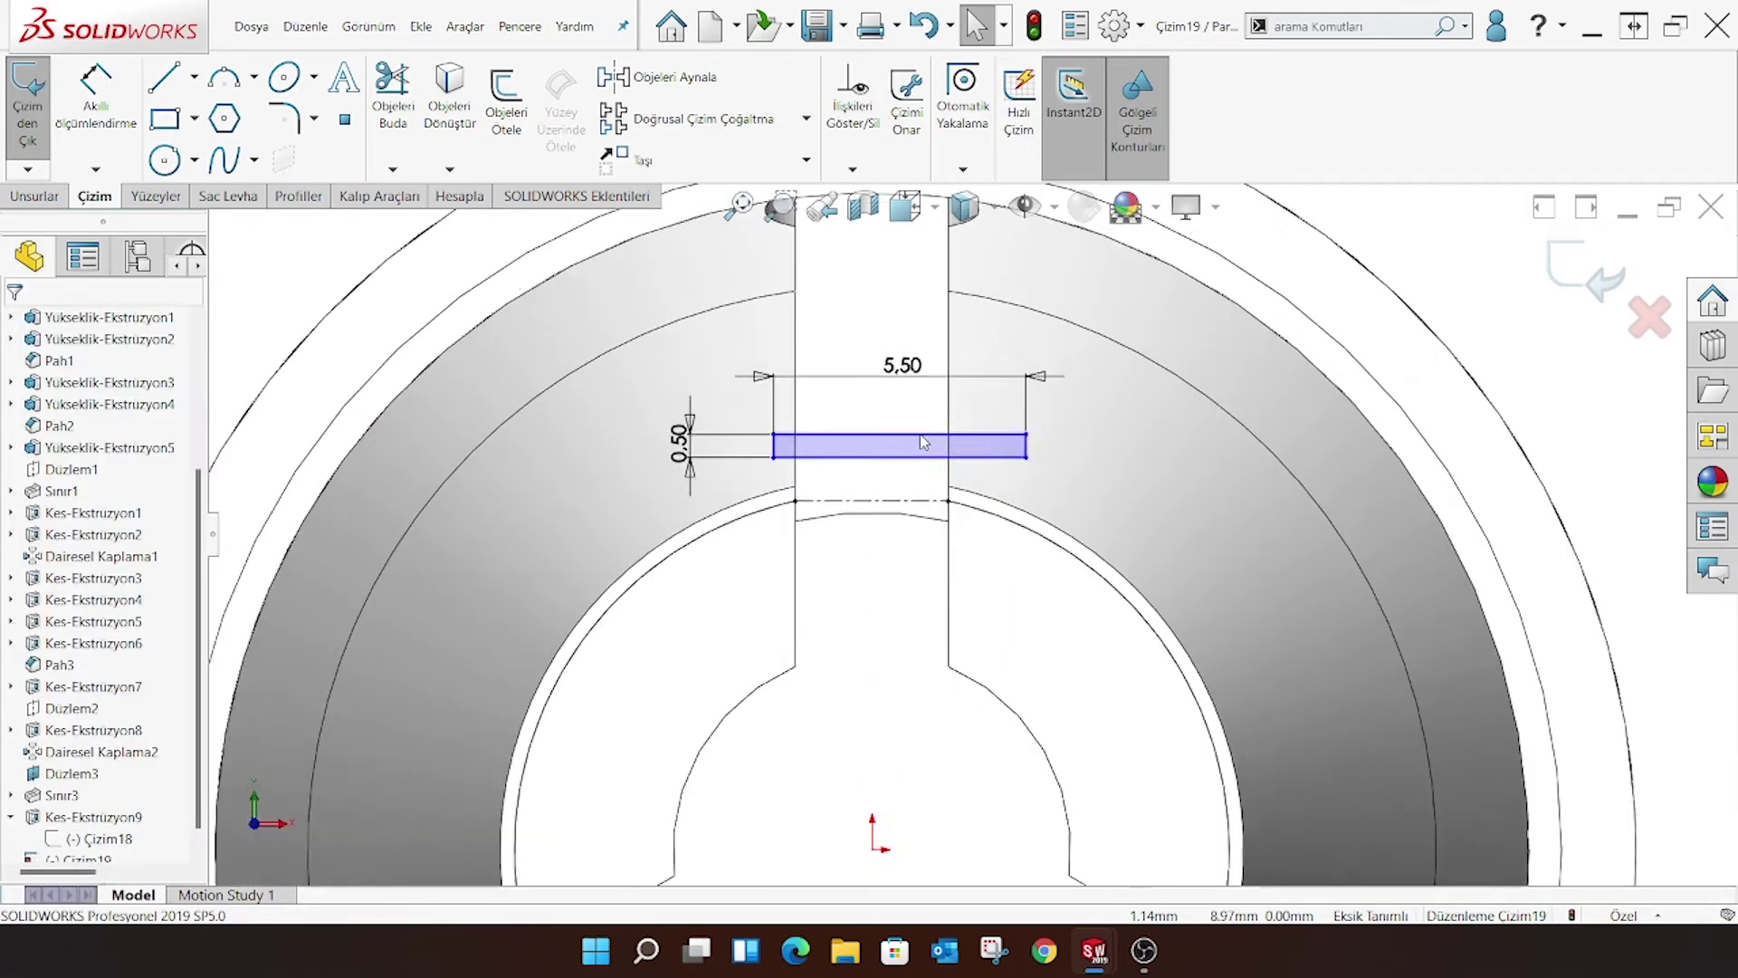
scroll(890, 417, down, 1)
click(746, 458)
drag(747, 458, 705, 457)
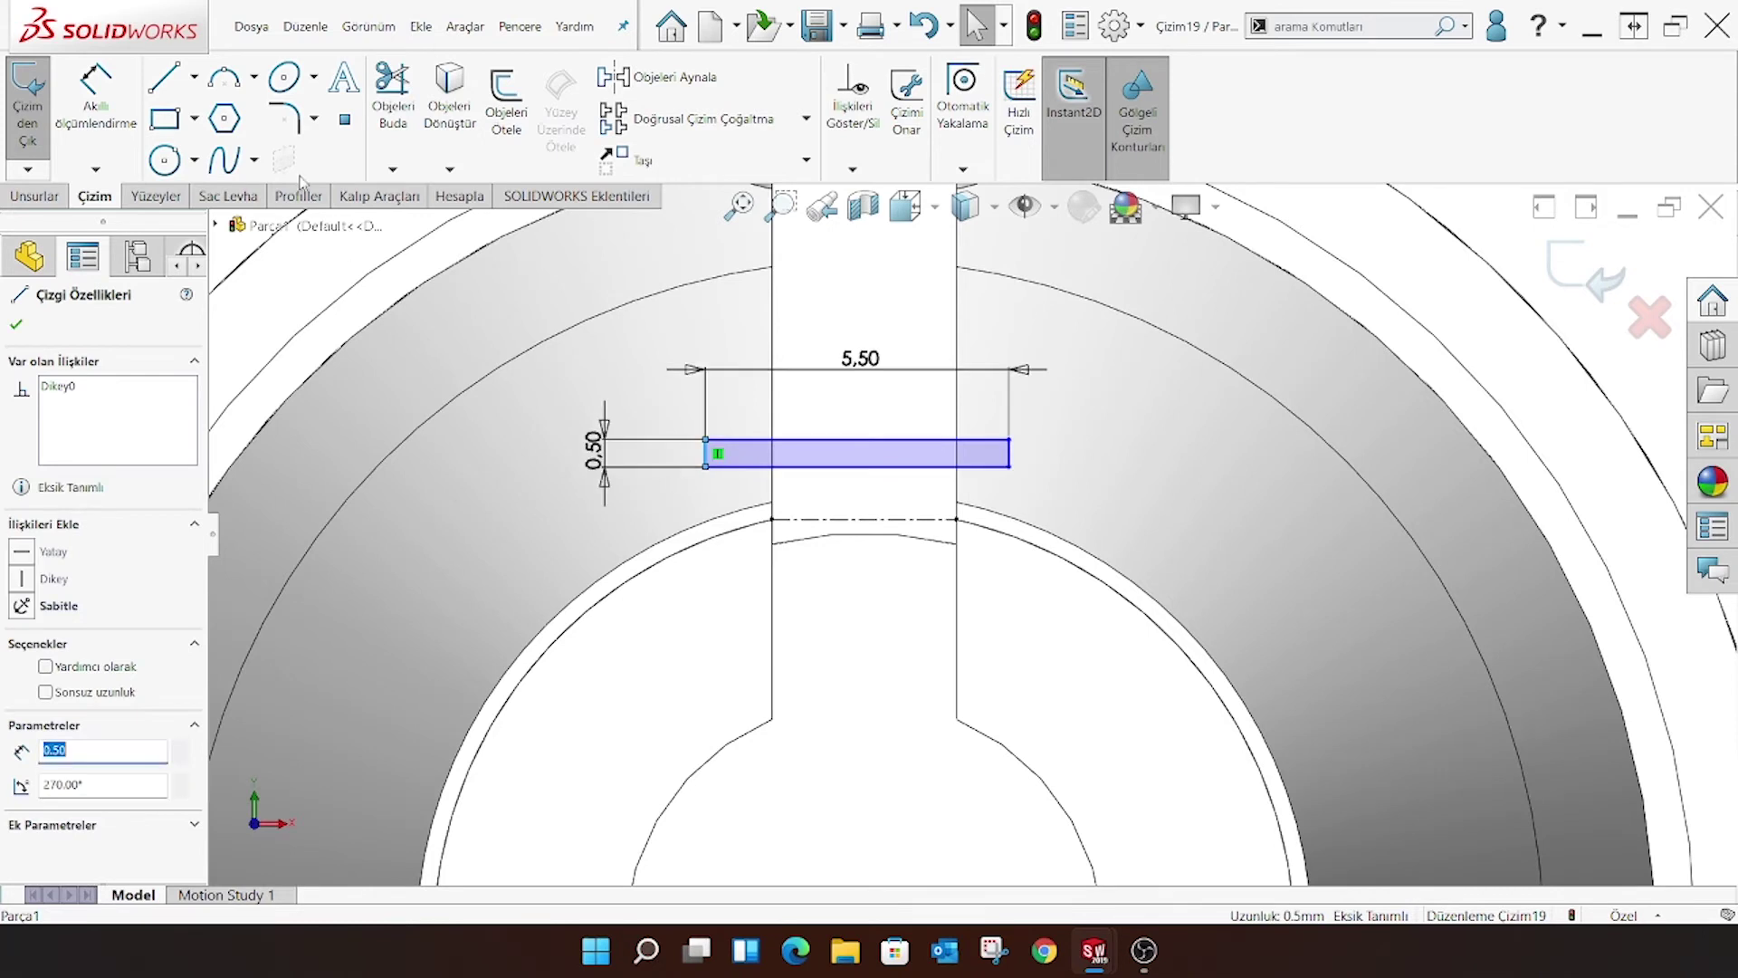
Begin a construction centerline at the slot's middle, then cancel it
click(193, 77)
click(226, 132)
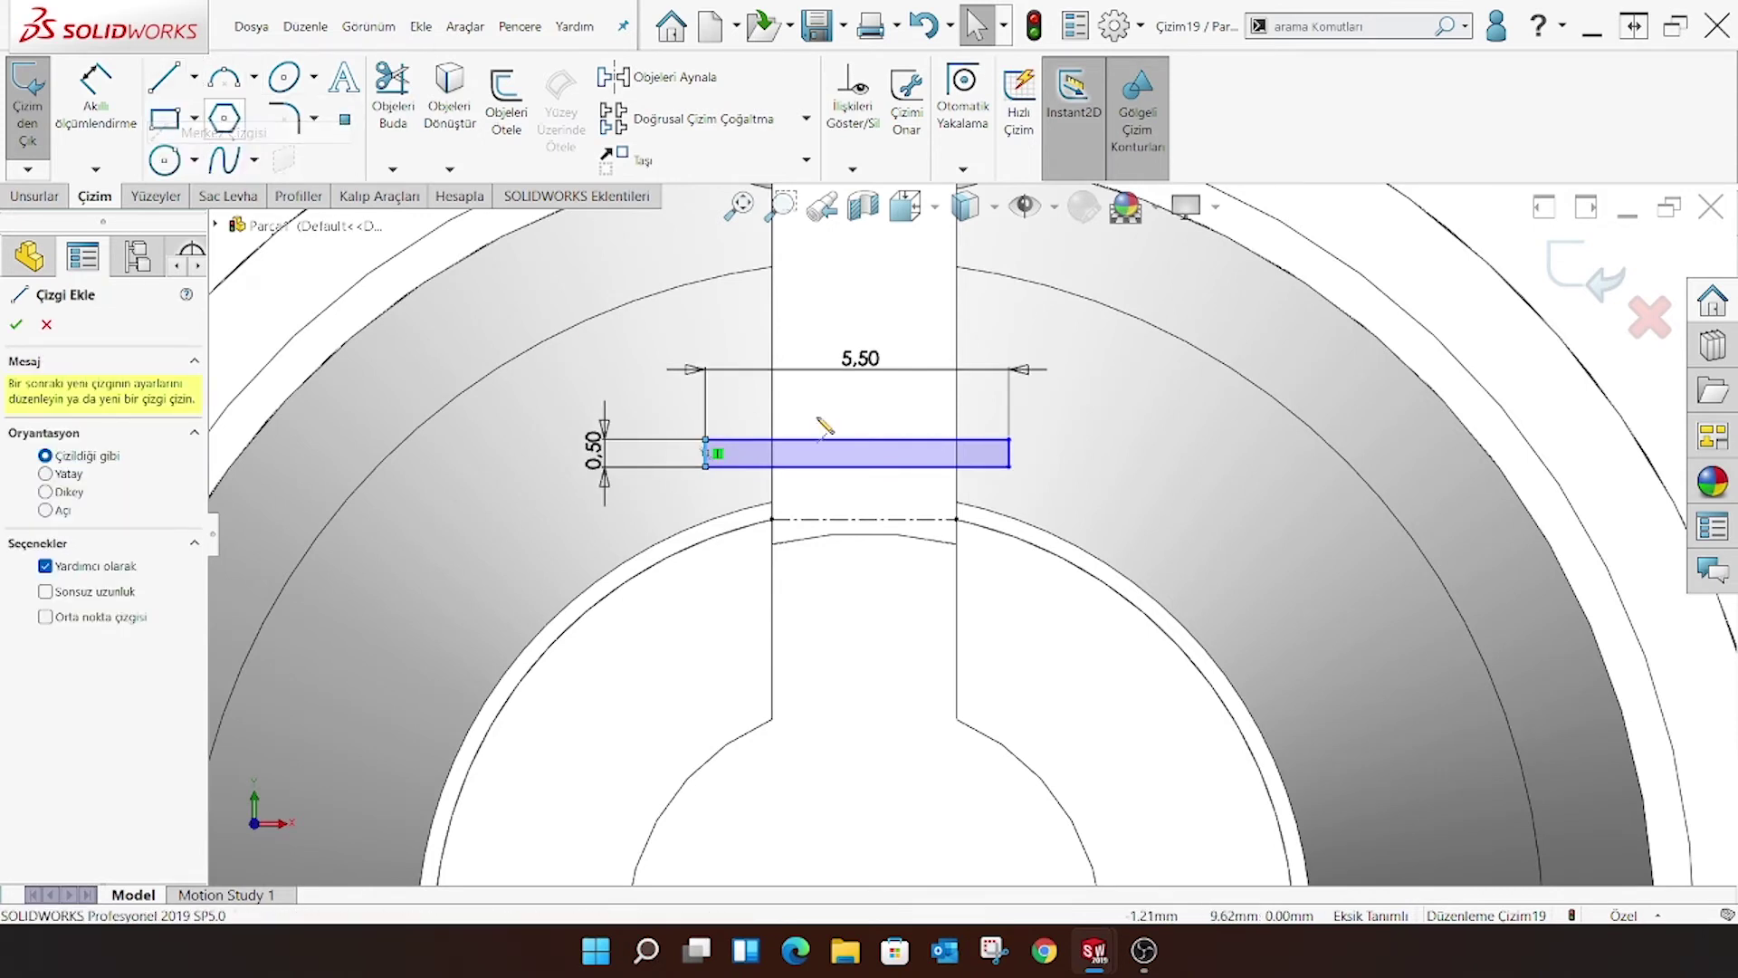
click(863, 520)
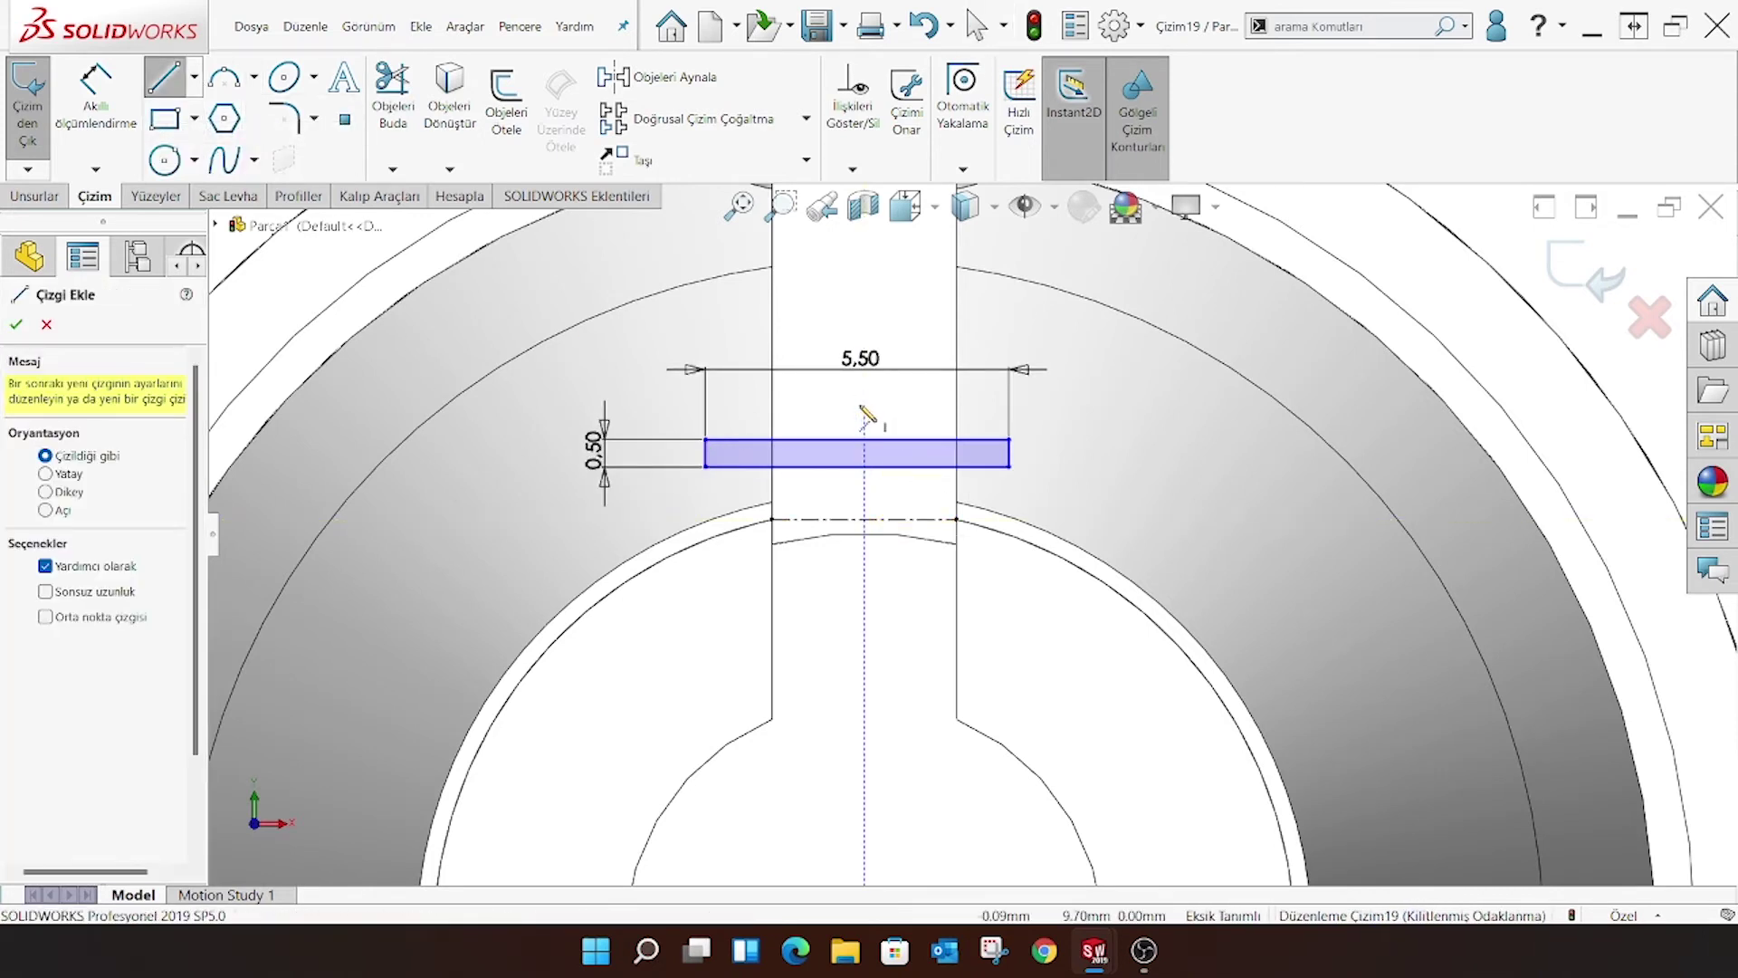
right_click(865, 415)
click(871, 419)
Draw a vertical construction centerline through the slot's middle and dimension it 2.02
click(194, 77)
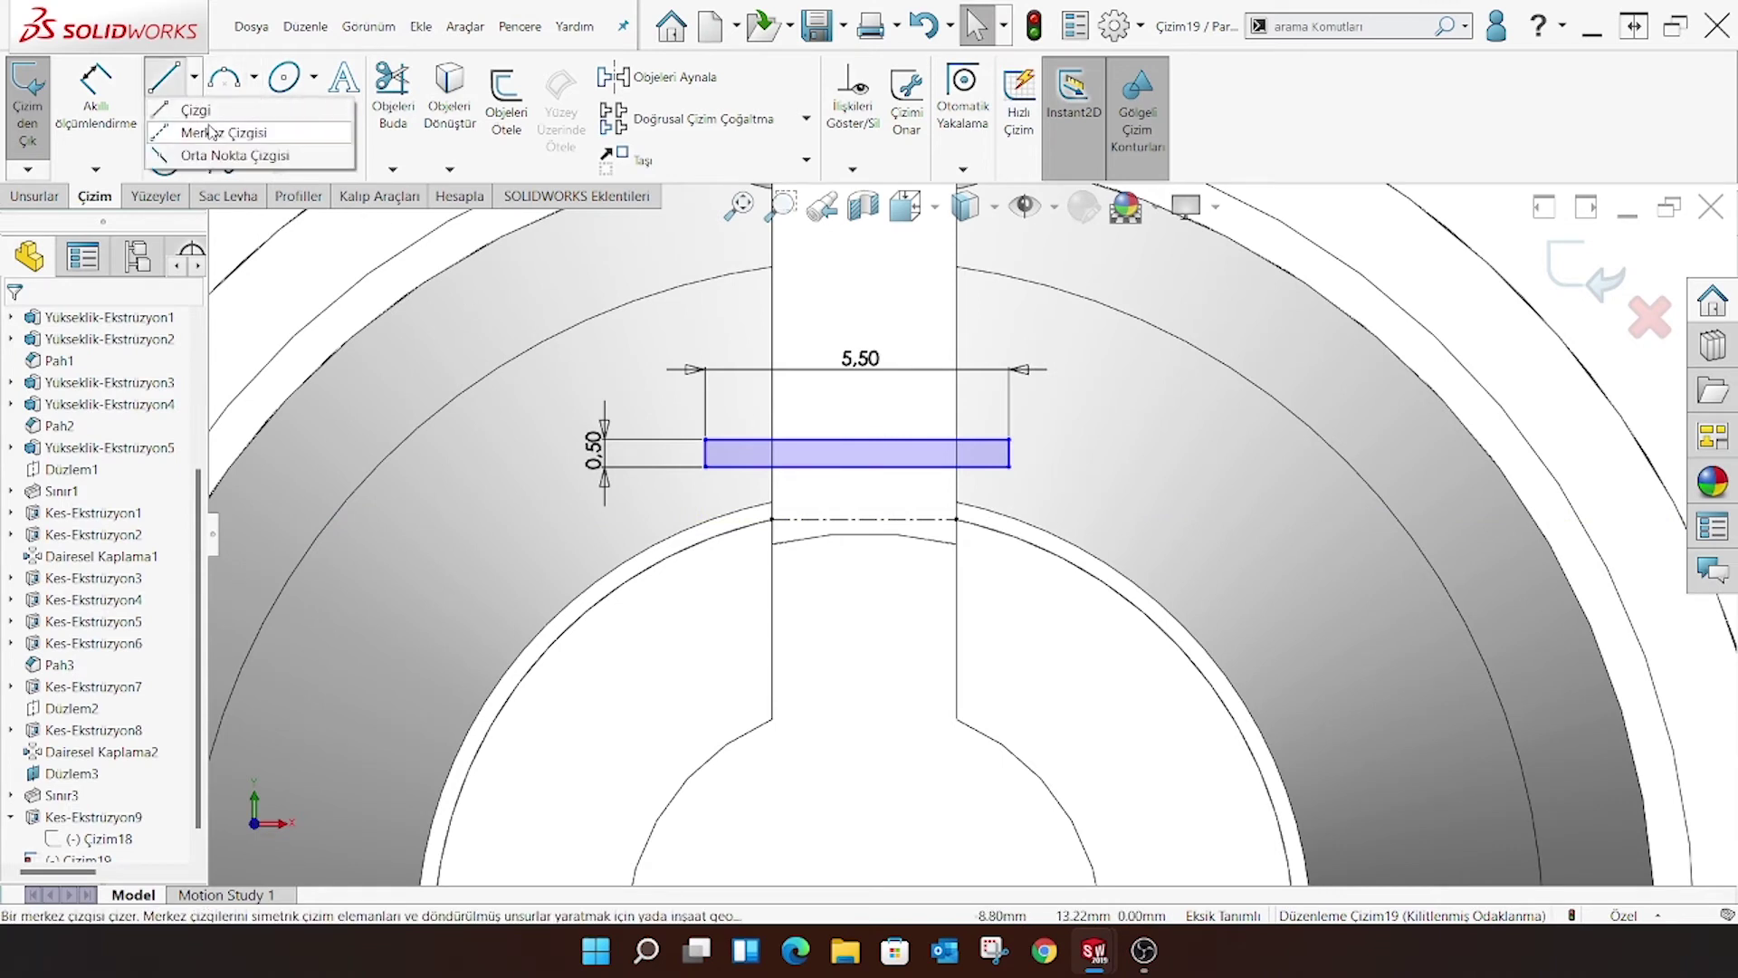
click(226, 131)
click(863, 519)
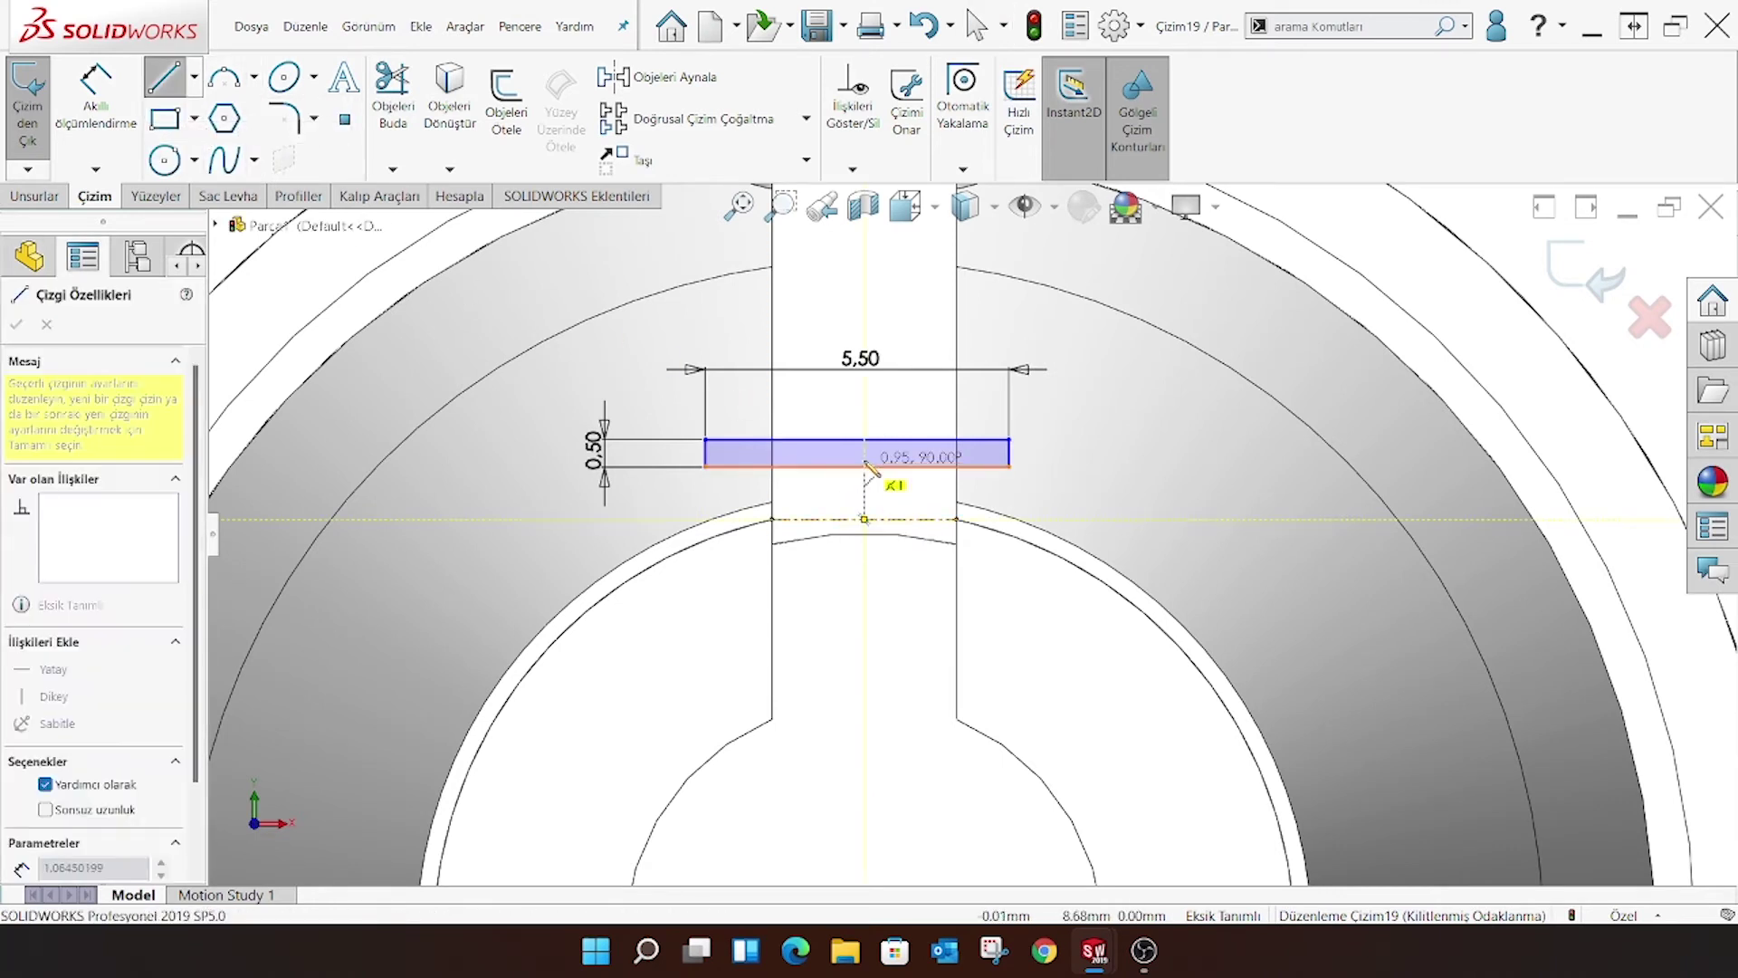
click(865, 408)
right_click(866, 413)
click(871, 419)
click(95, 100)
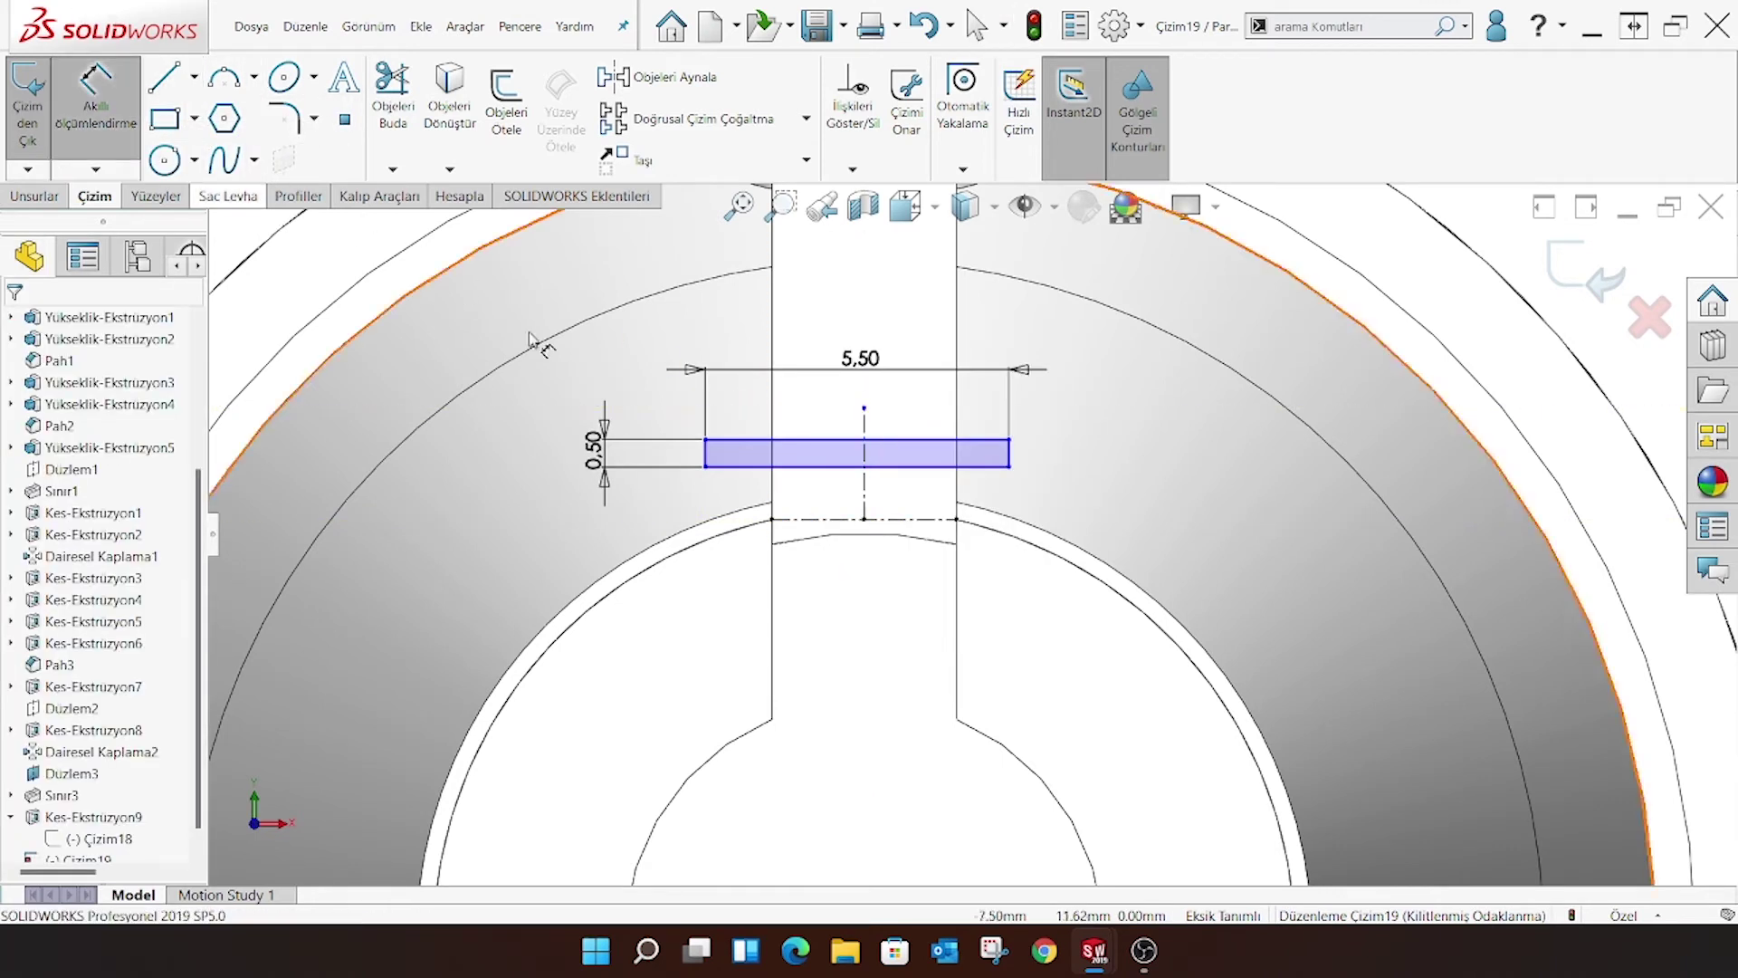
click(865, 498)
click(1217, 467)
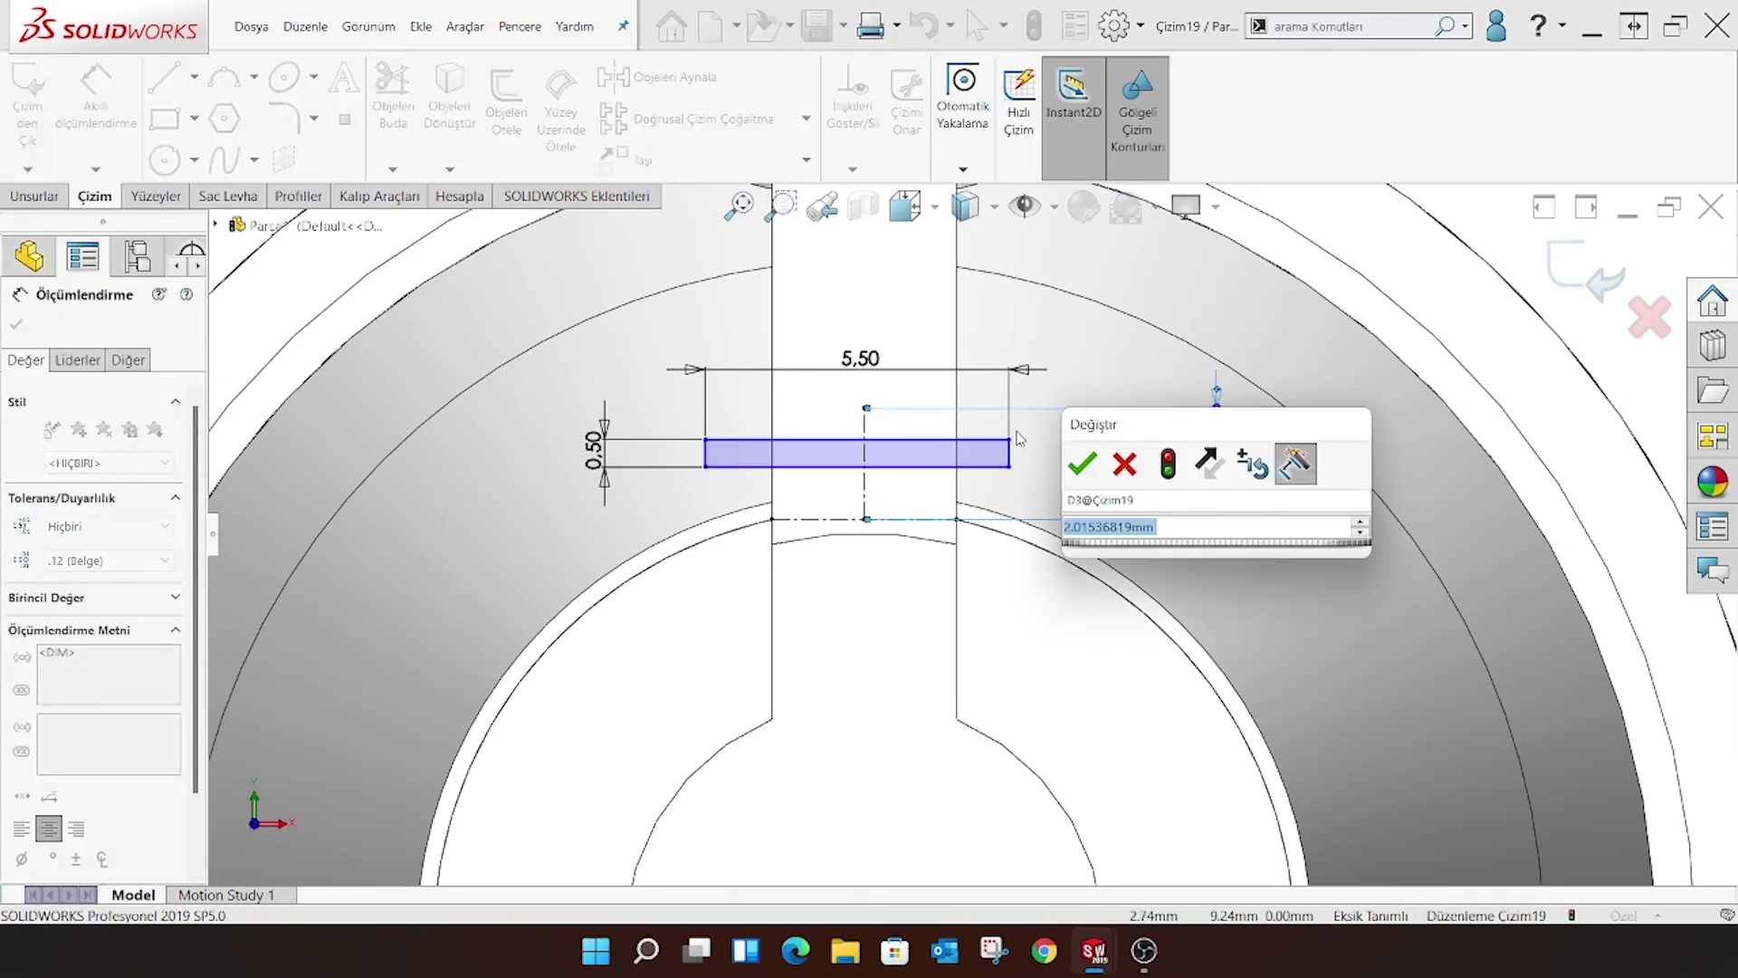
click(1082, 464)
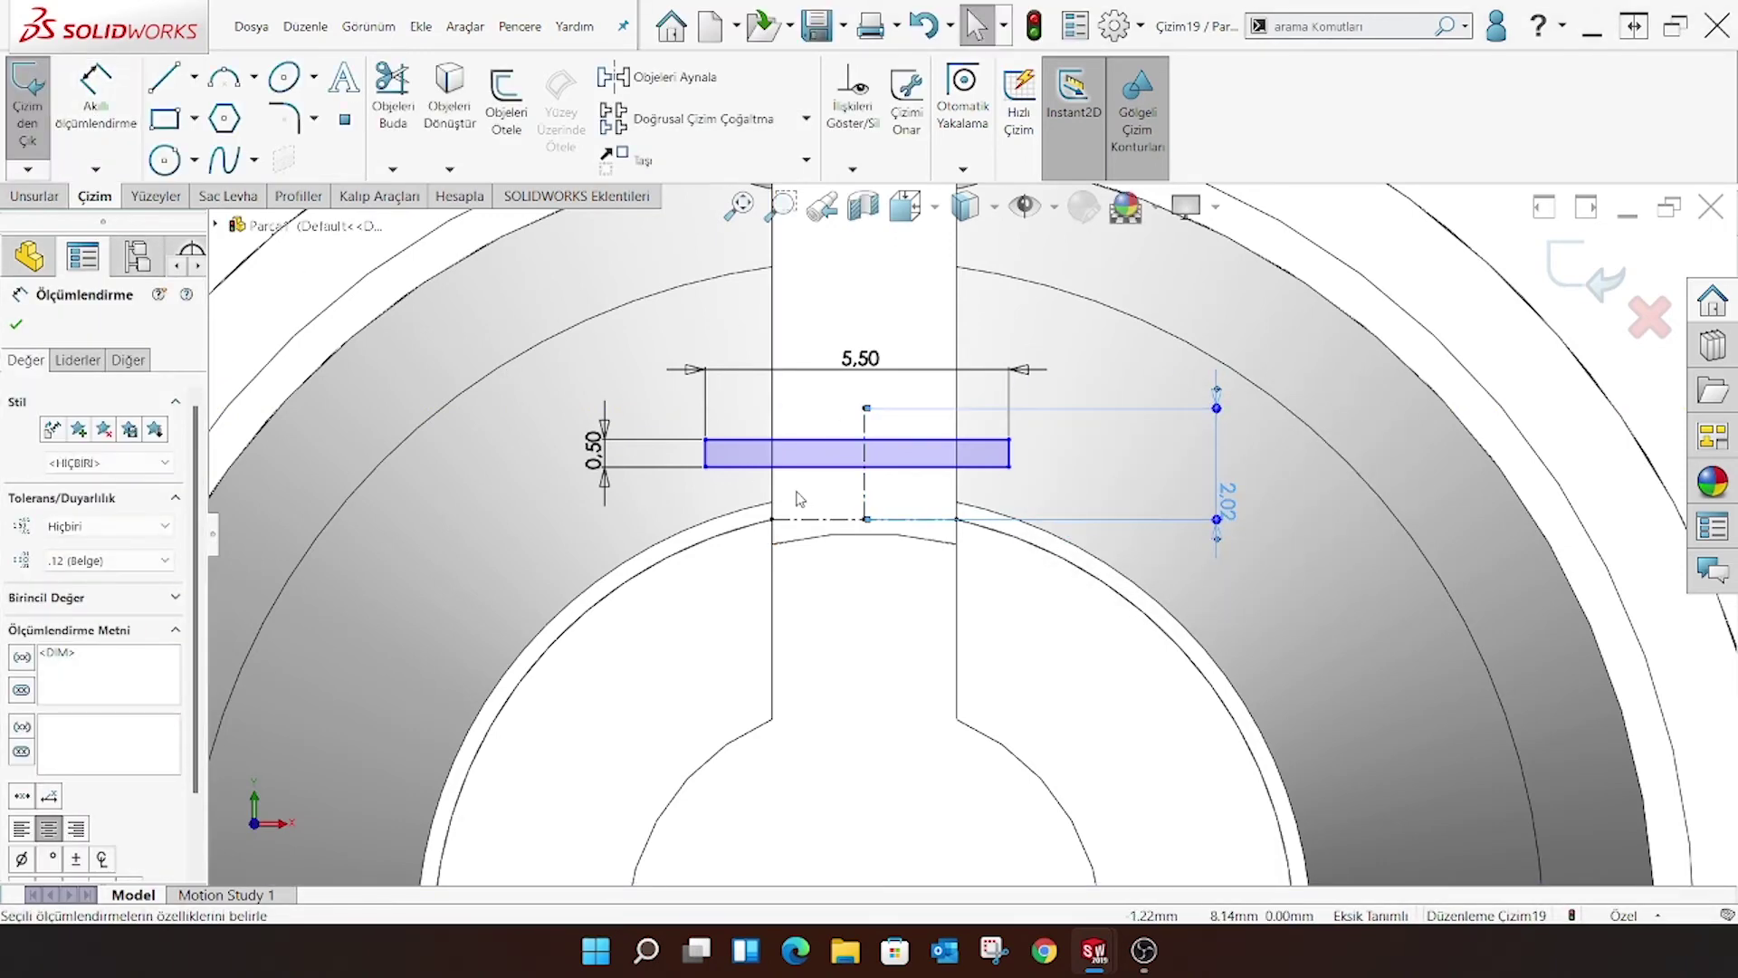
Dimension the rectangle's left end to the vertical centreline as 5.5/2 (2,75)
click(95, 99)
click(857, 457)
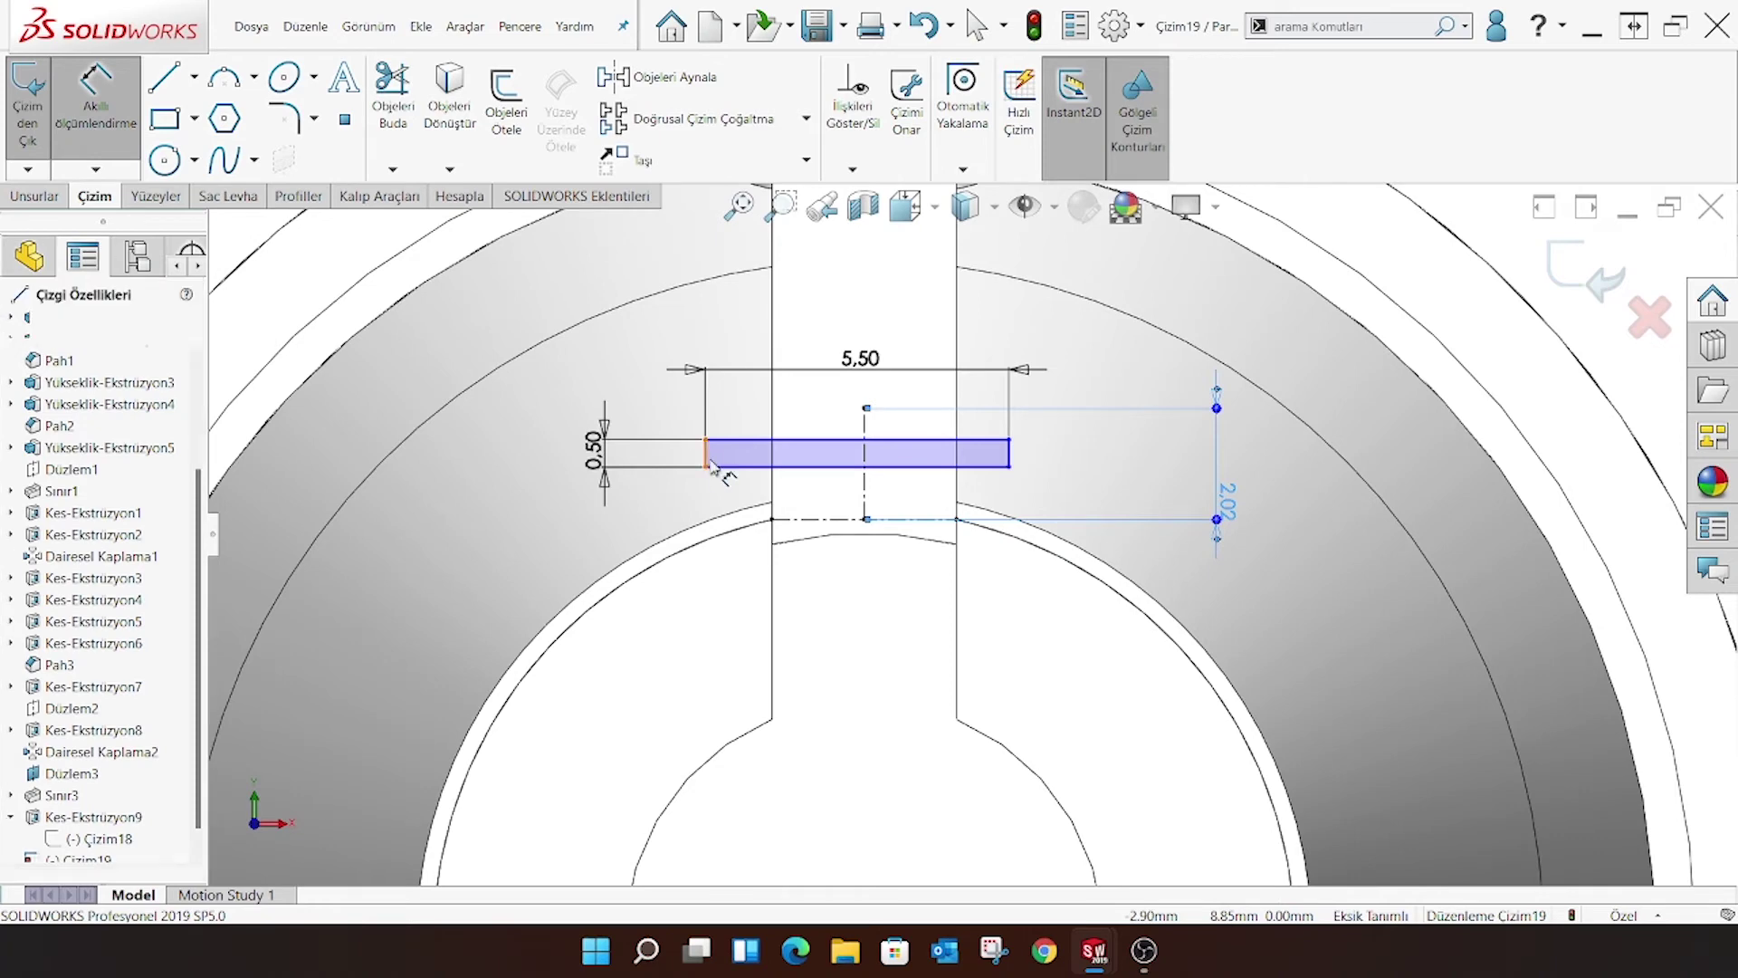
click(864, 516)
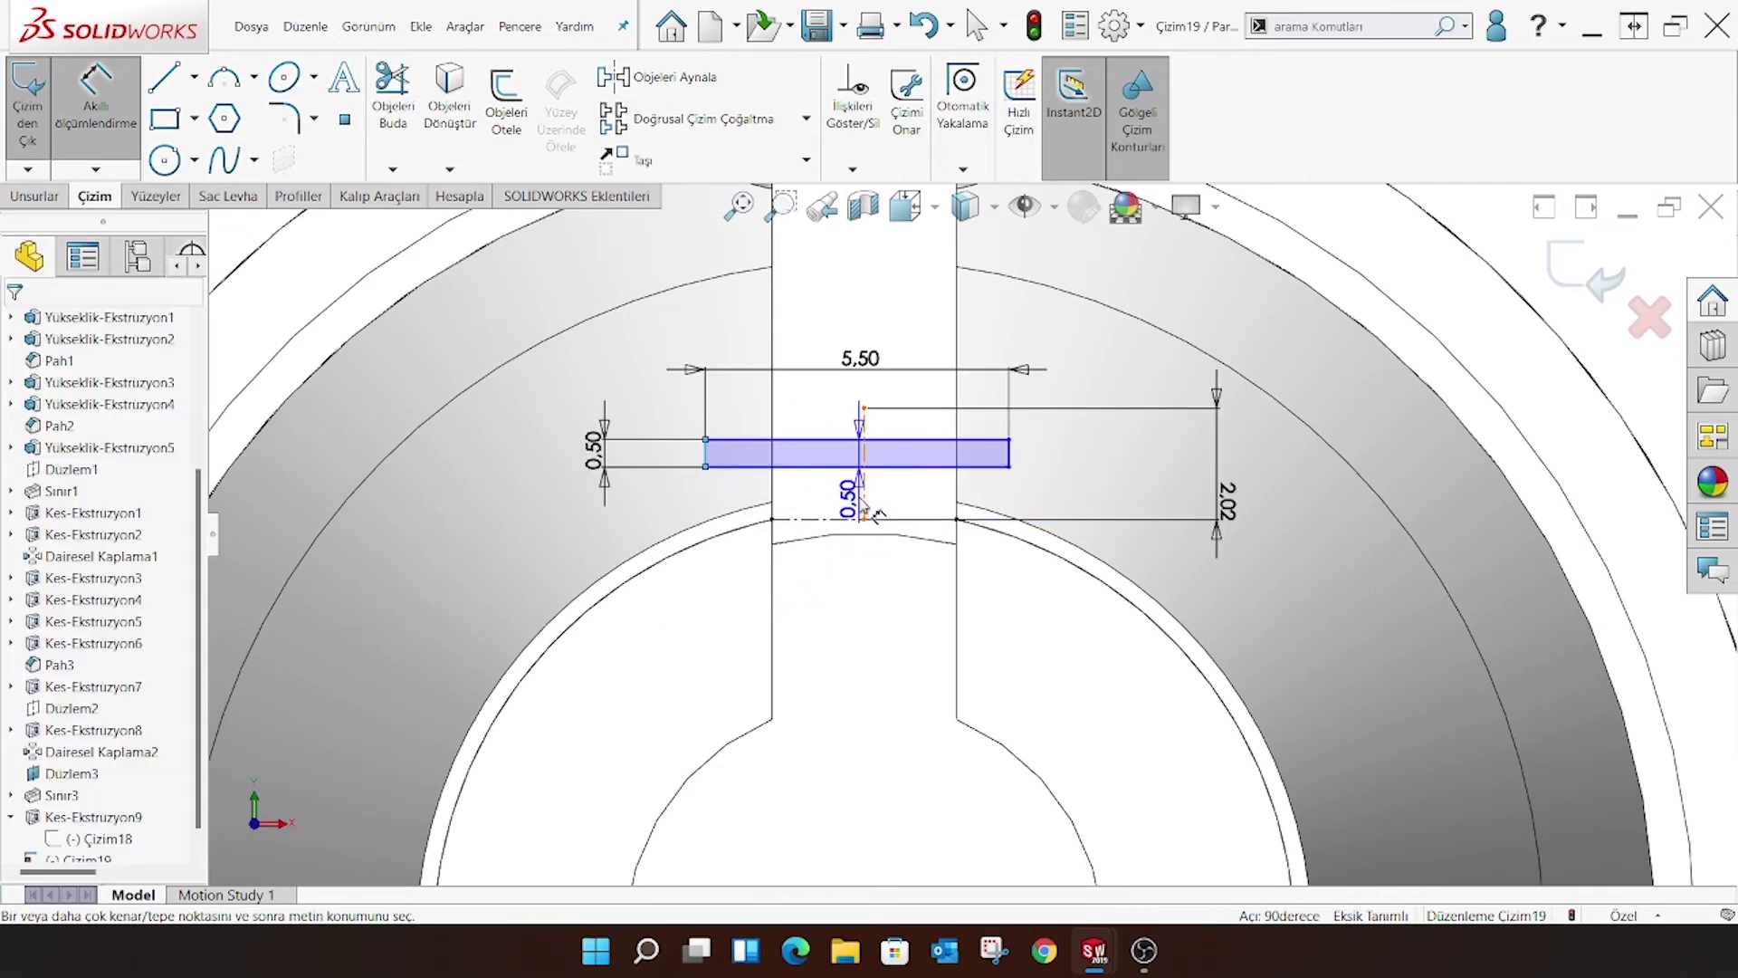
click(706, 466)
click(831, 588)
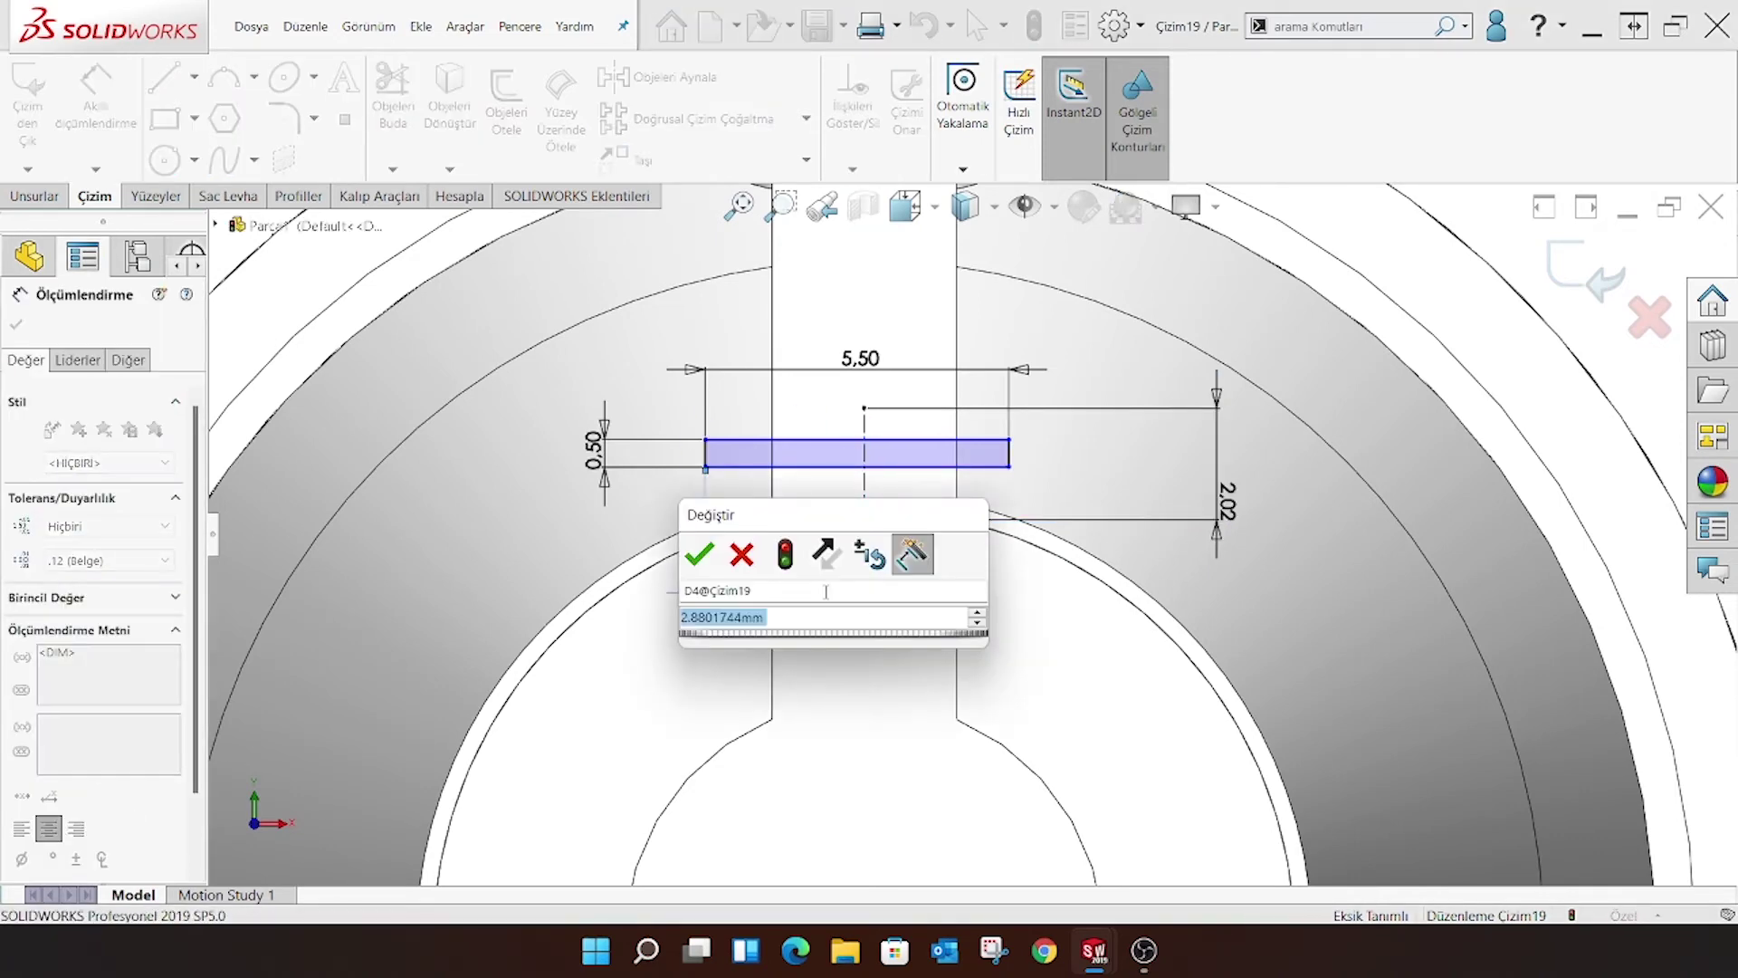
text(5.5/2)
key(Return)
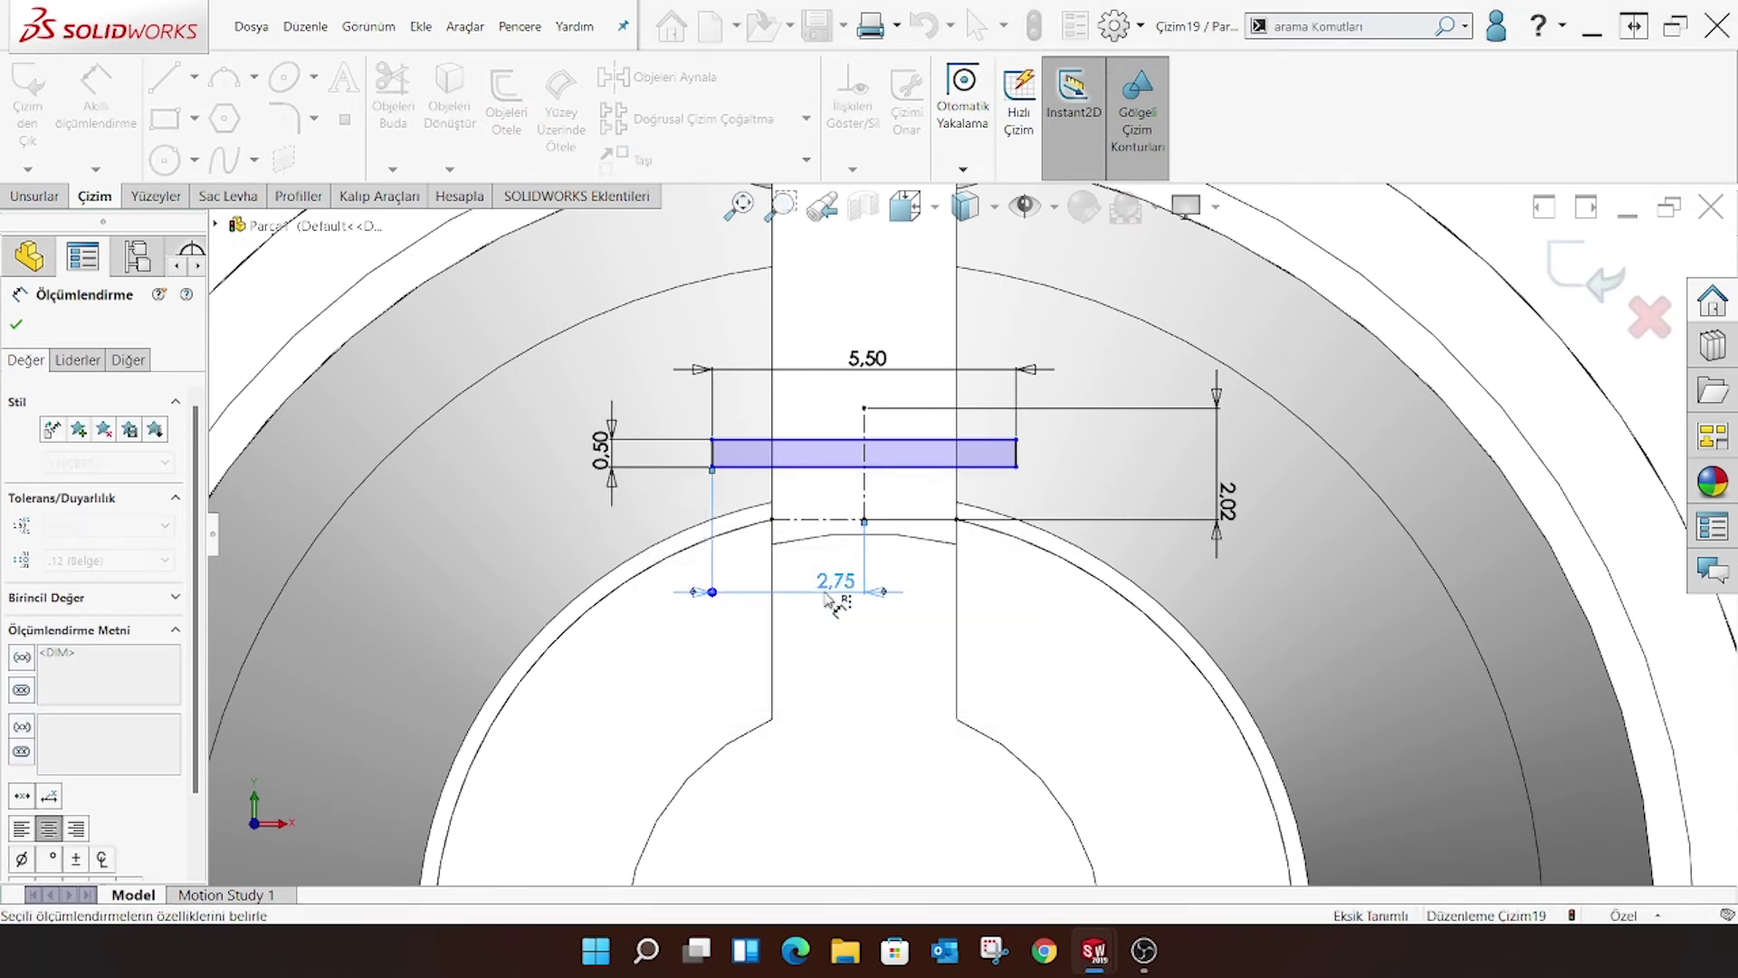
Discard an unwanted bottom-edge dimension and move the 2.02 dimension further right
click(871, 467)
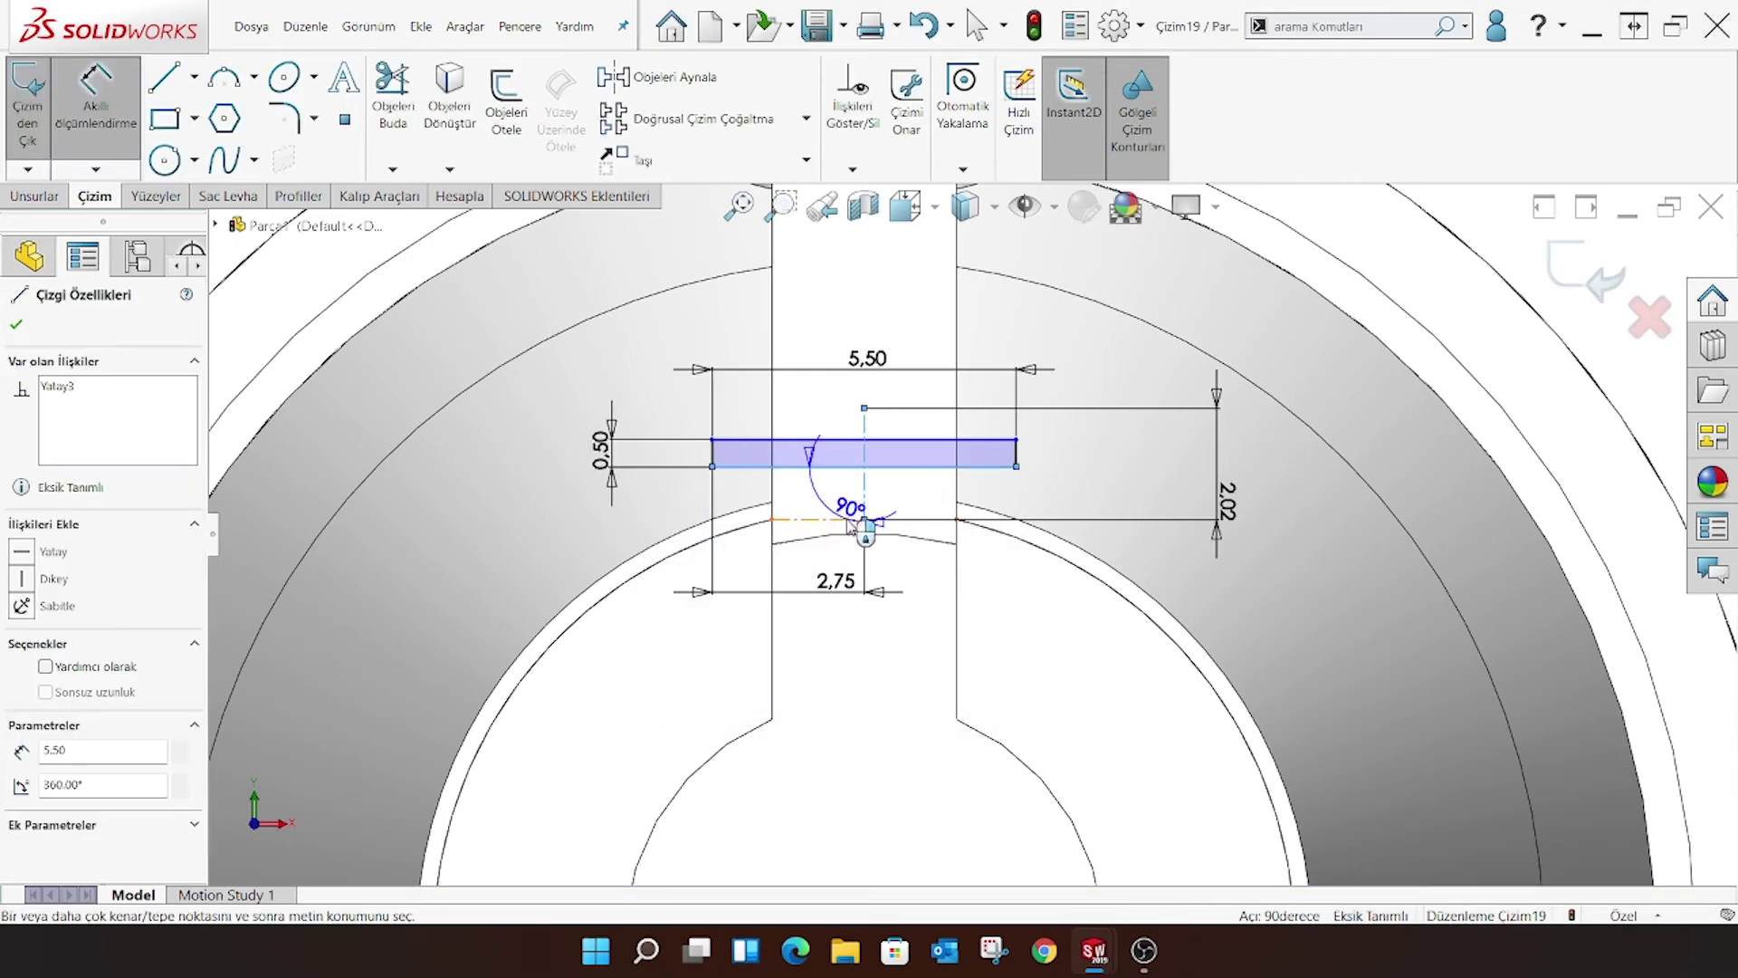
click(856, 519)
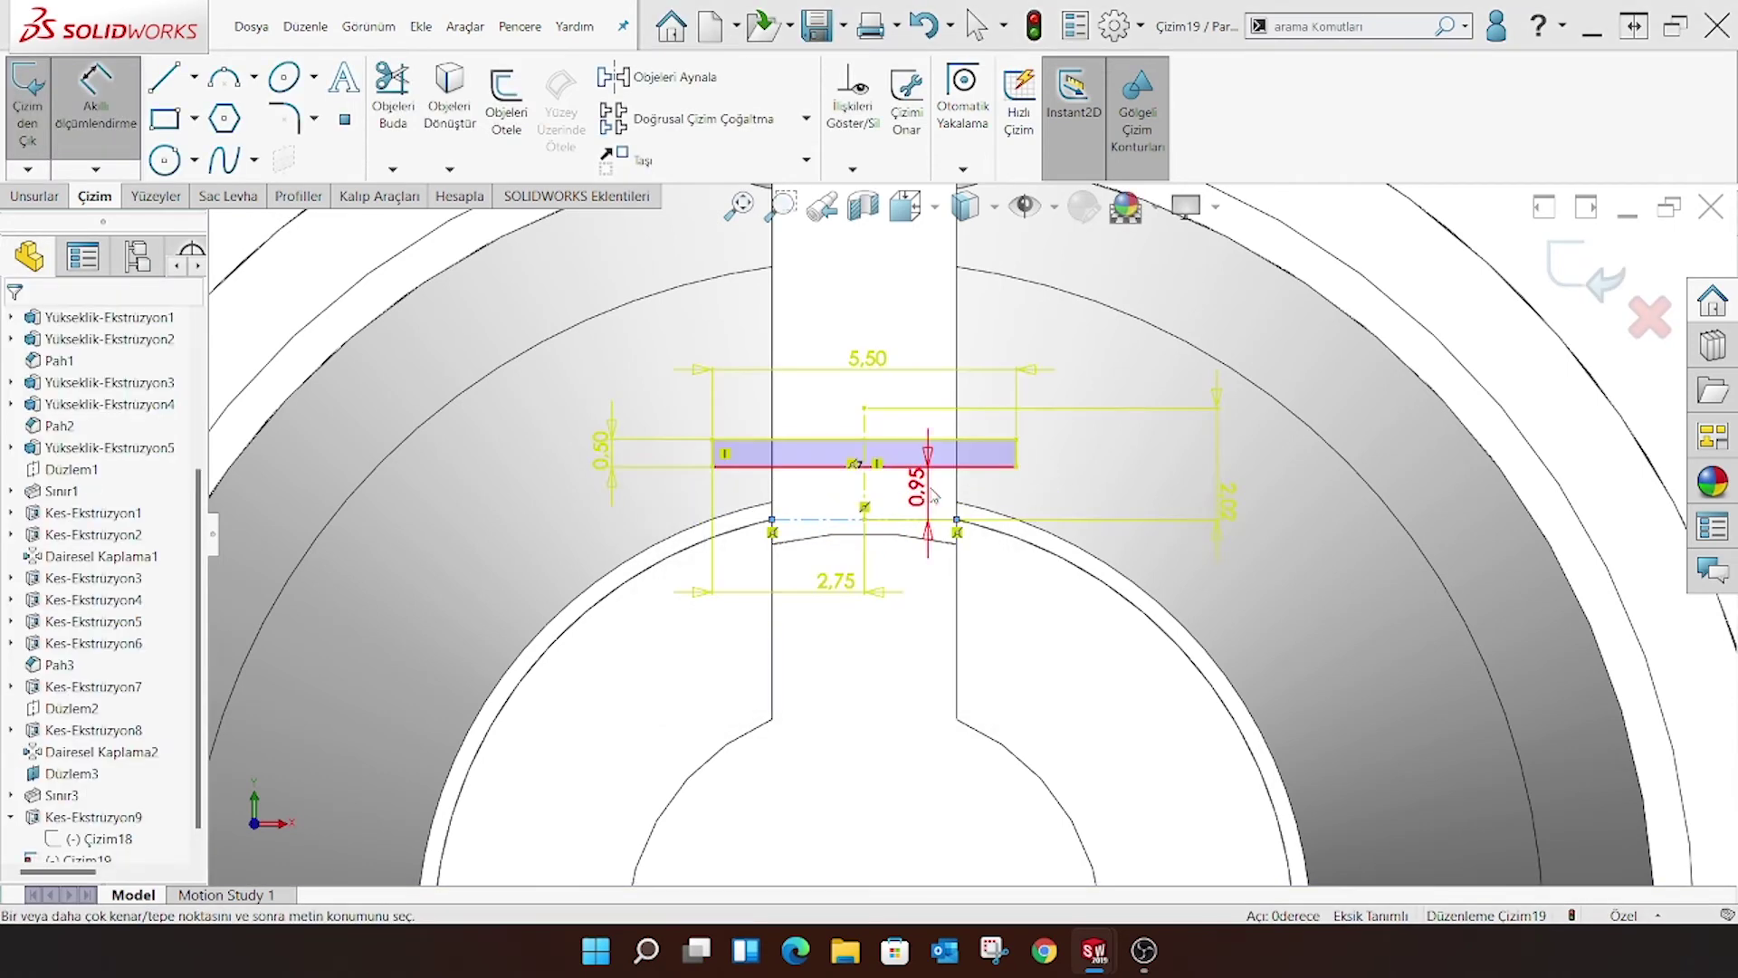
key(Escape)
drag(1236, 504, 1327, 485)
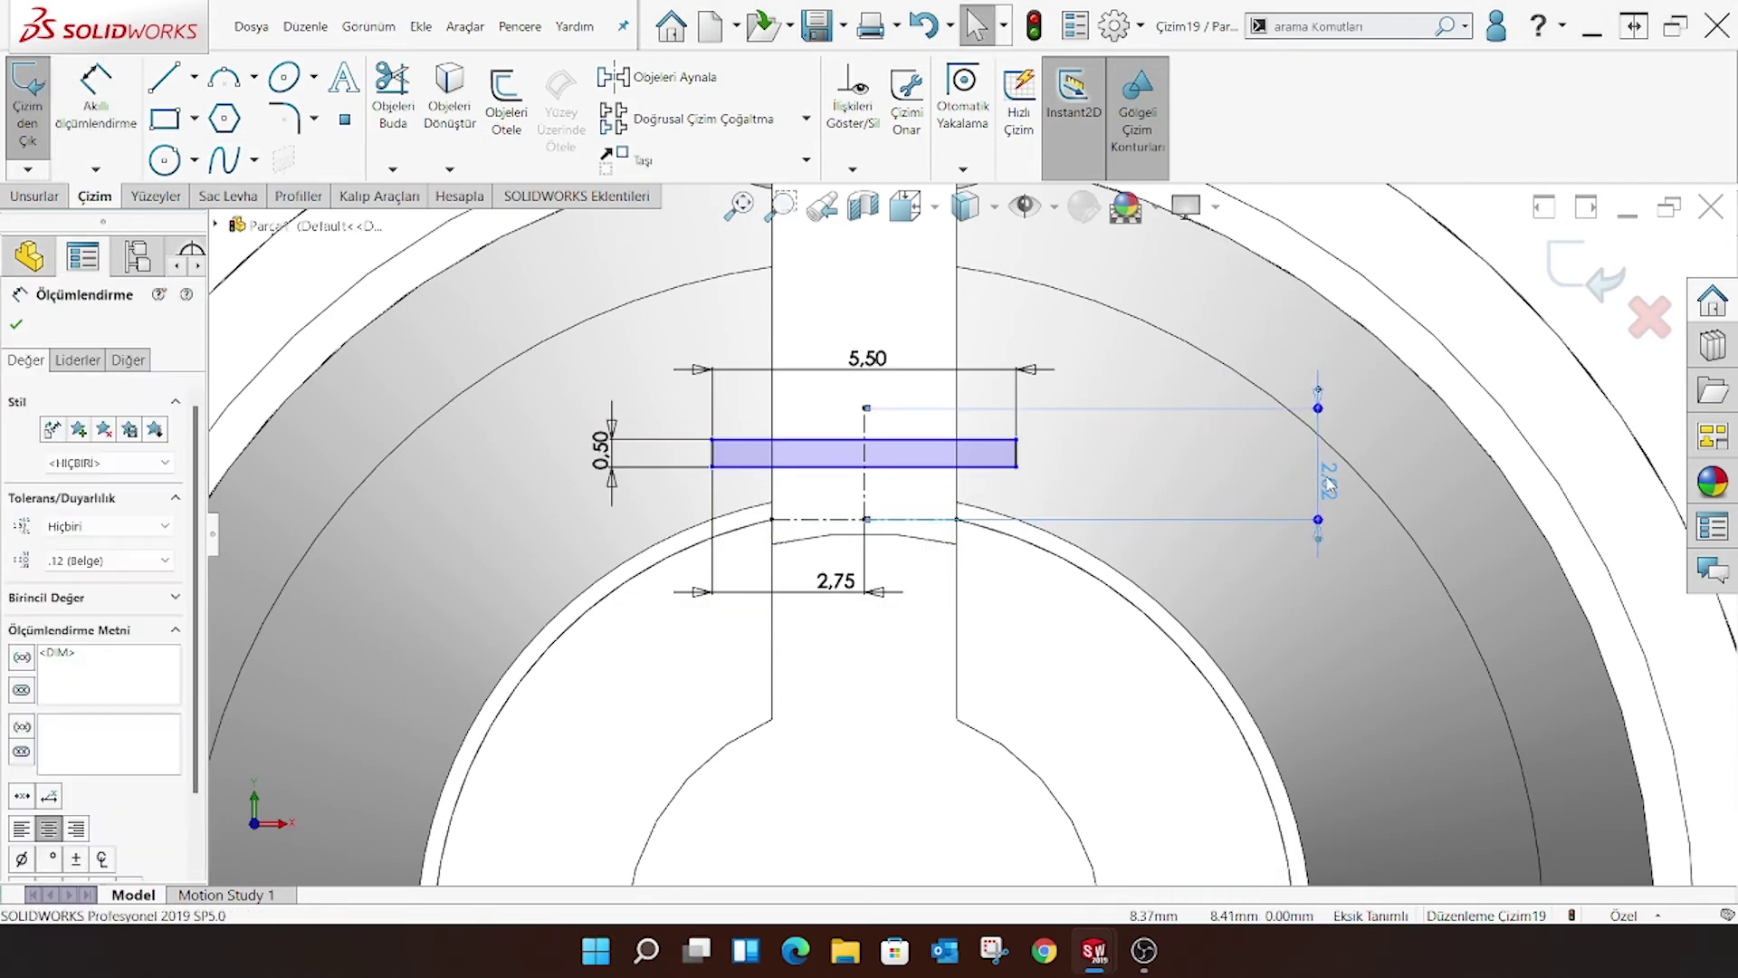
key(Escape)
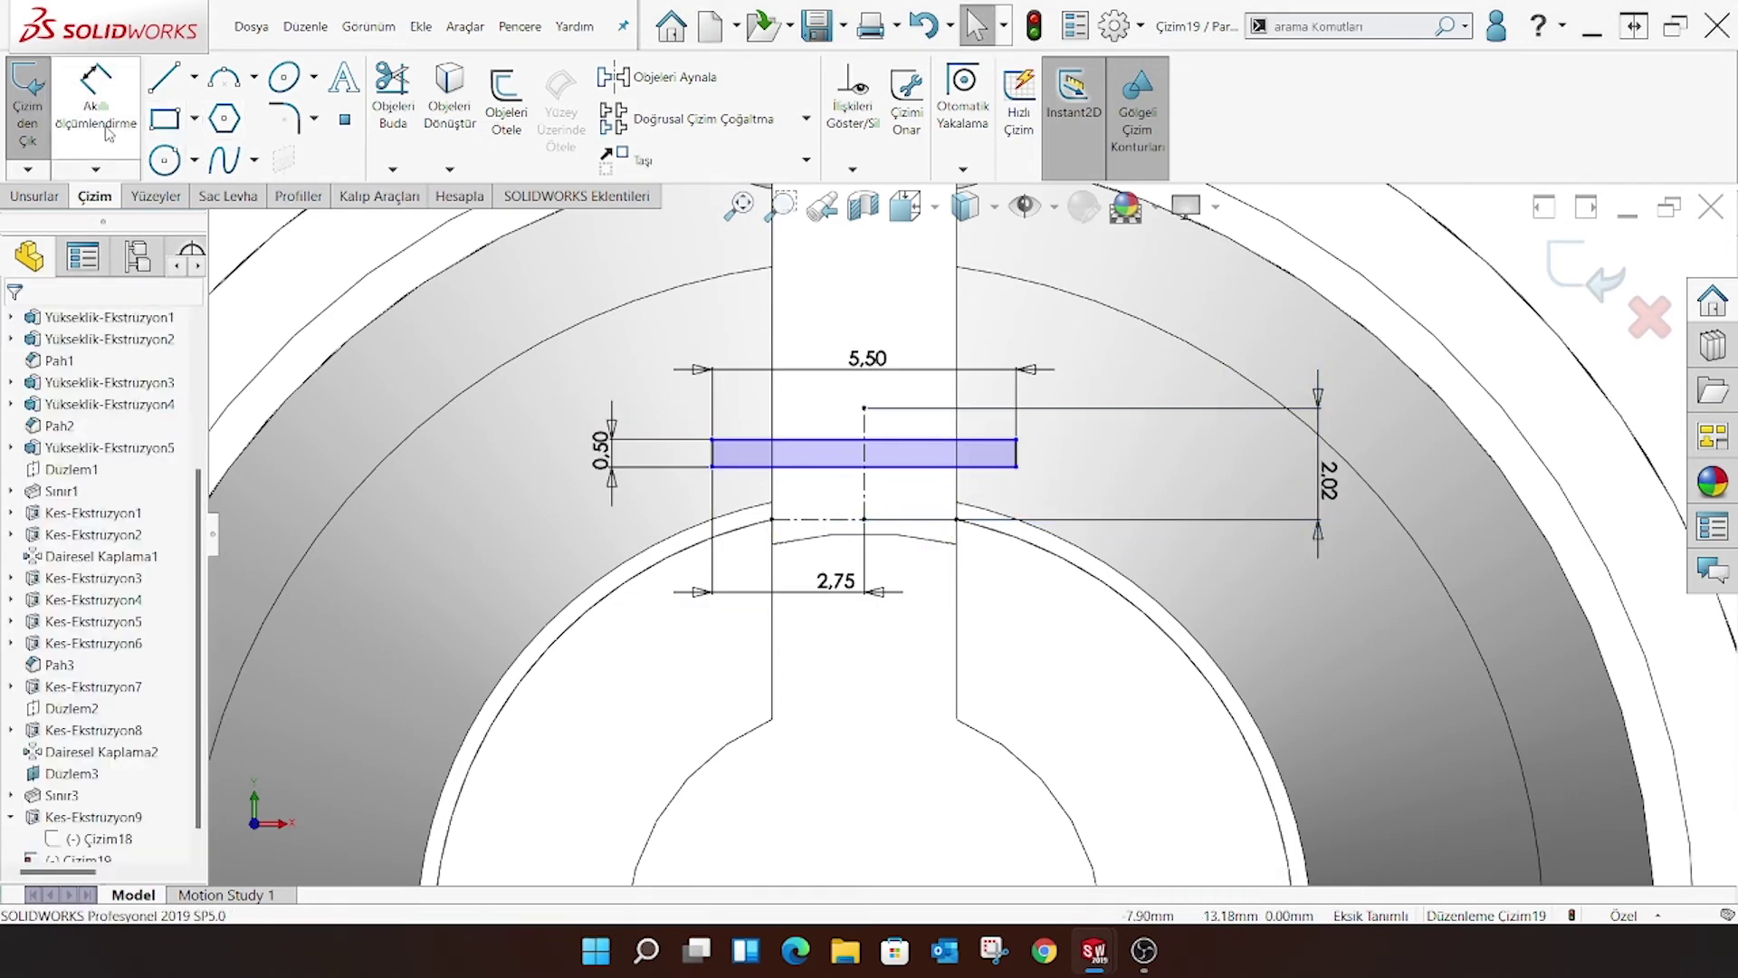
Dimension the rectangle's bottom edge to the reference line with a 0 gap
click(95, 100)
click(946, 467)
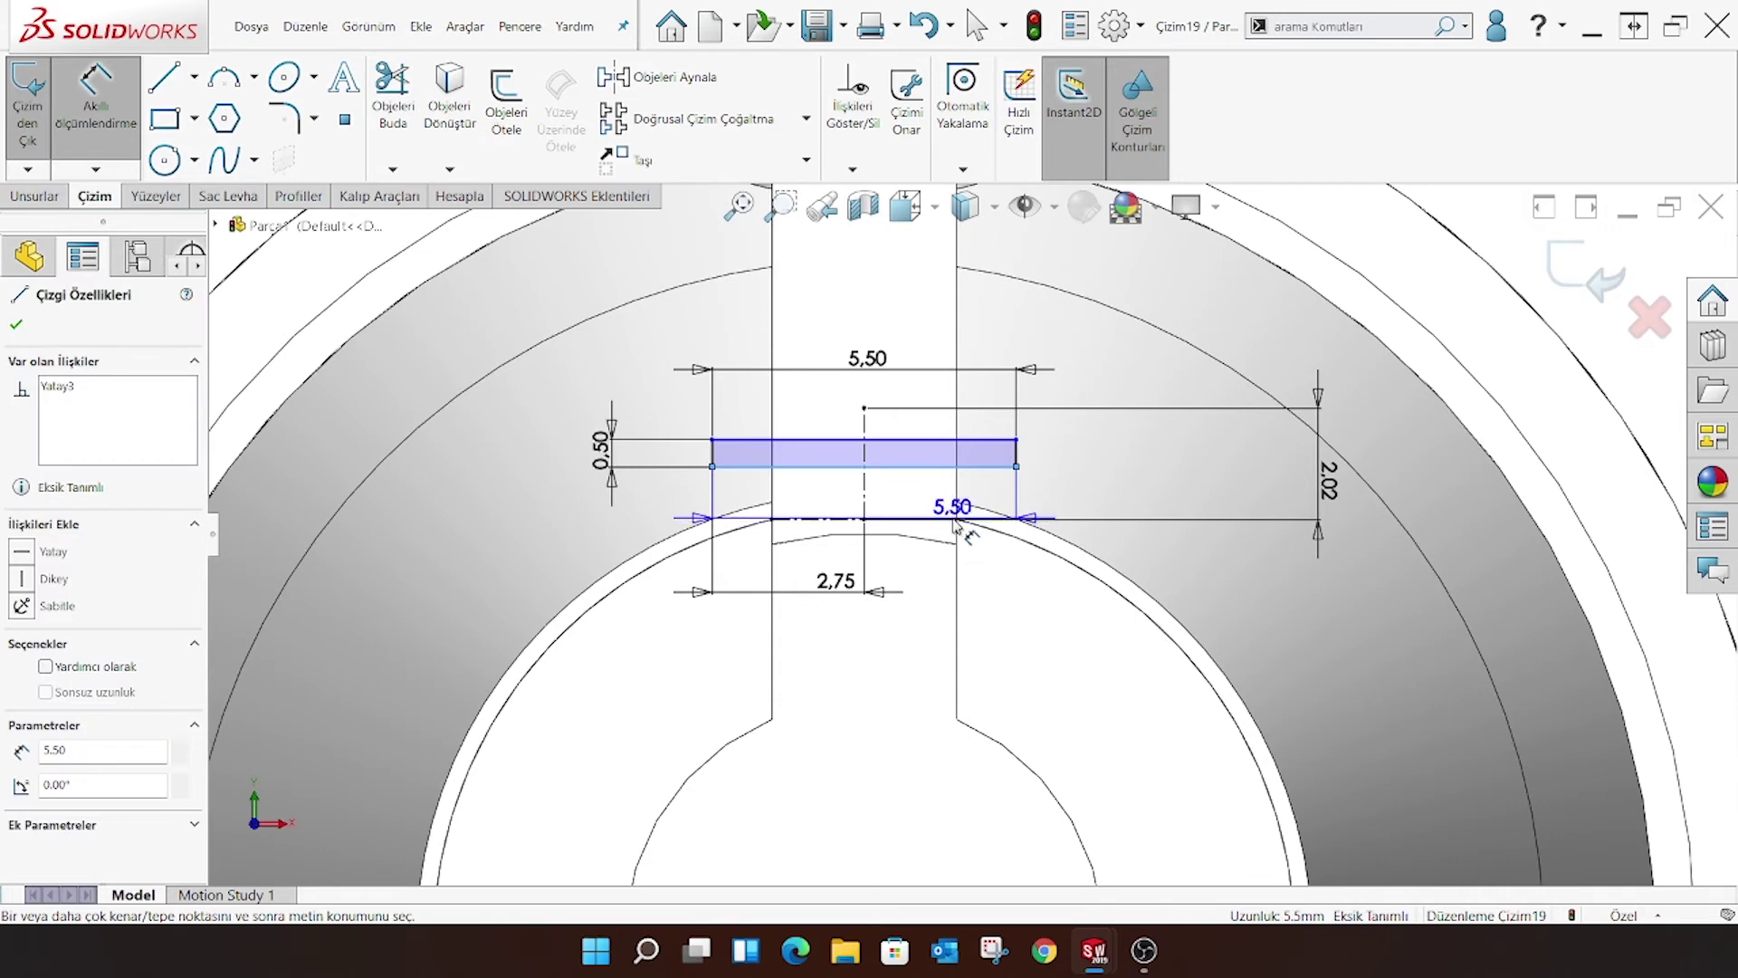
click(957, 518)
click(1087, 508)
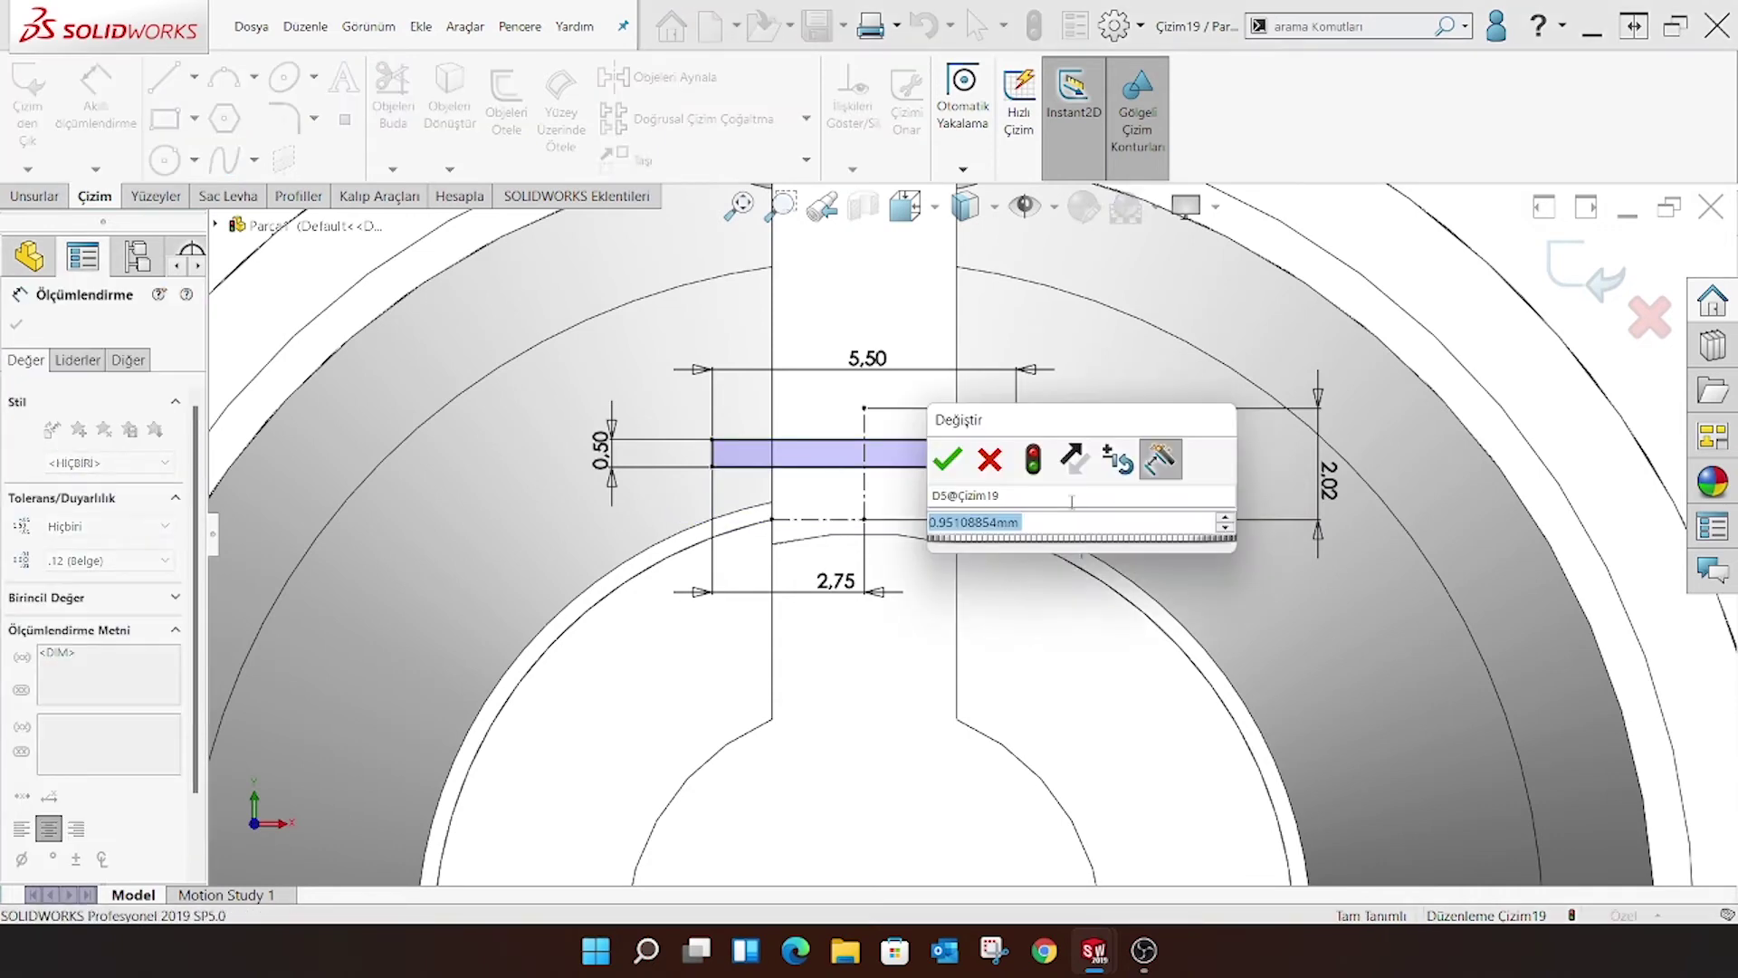
text(0)
key(Return)
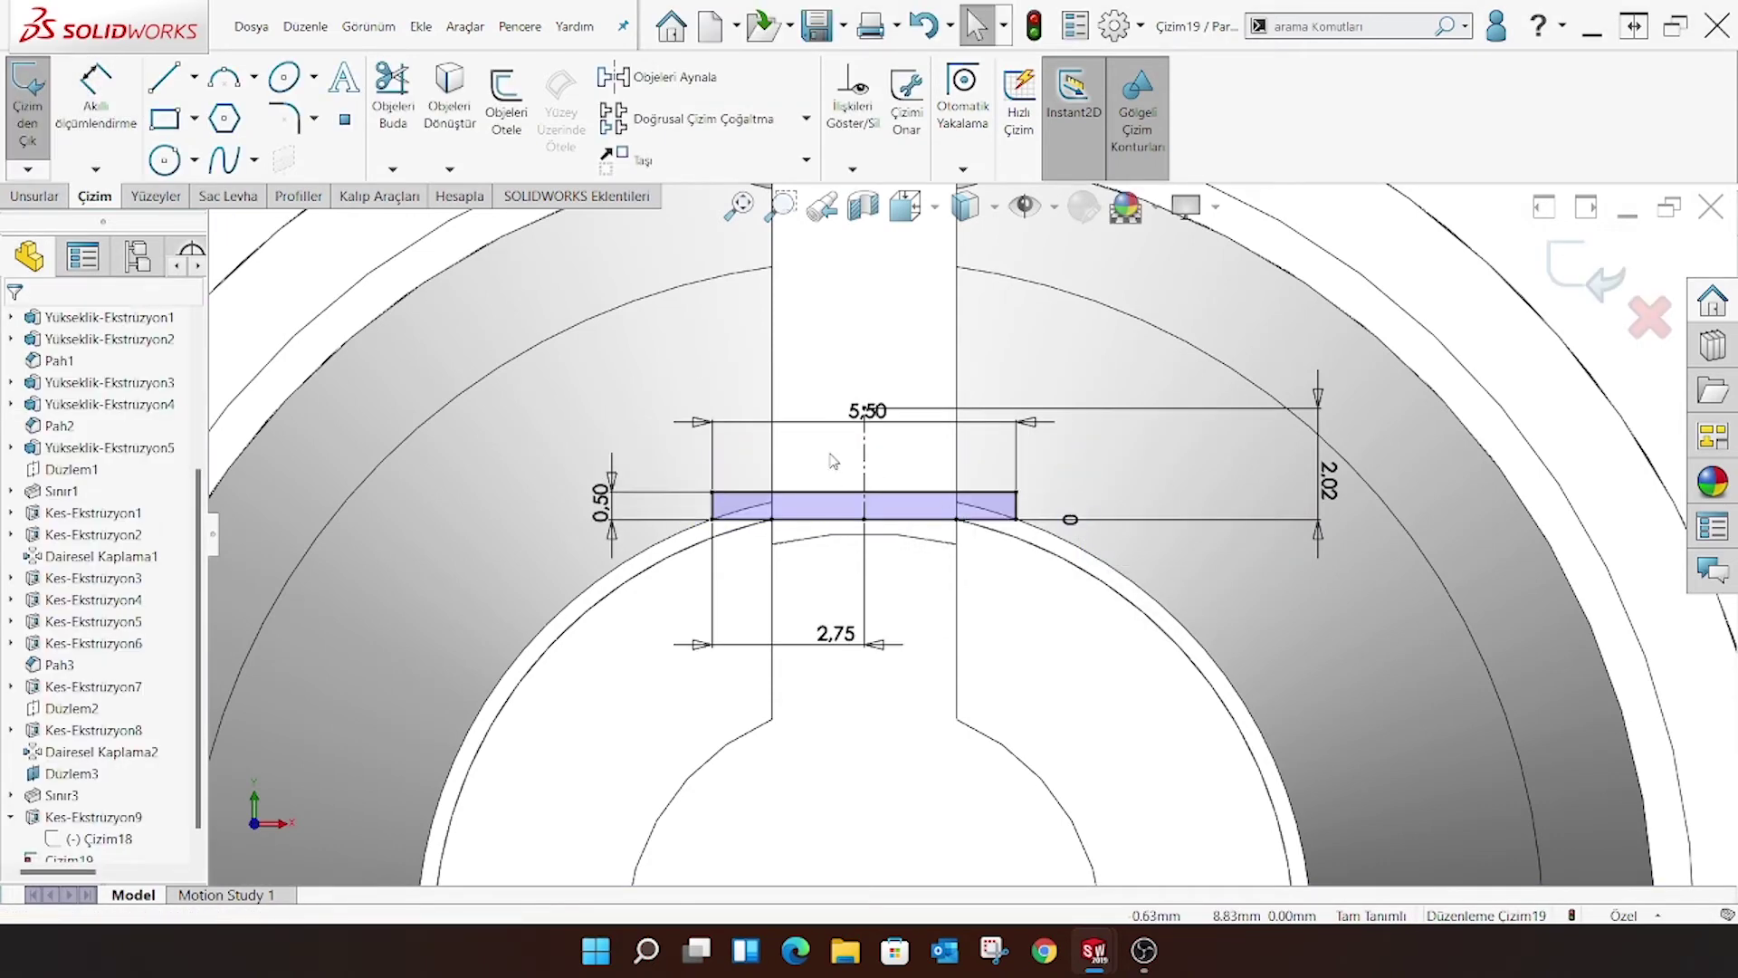
Change the rectangle's 0.50 height to 1 and exit sketch Çizim19
scroll(833, 461, up, 1)
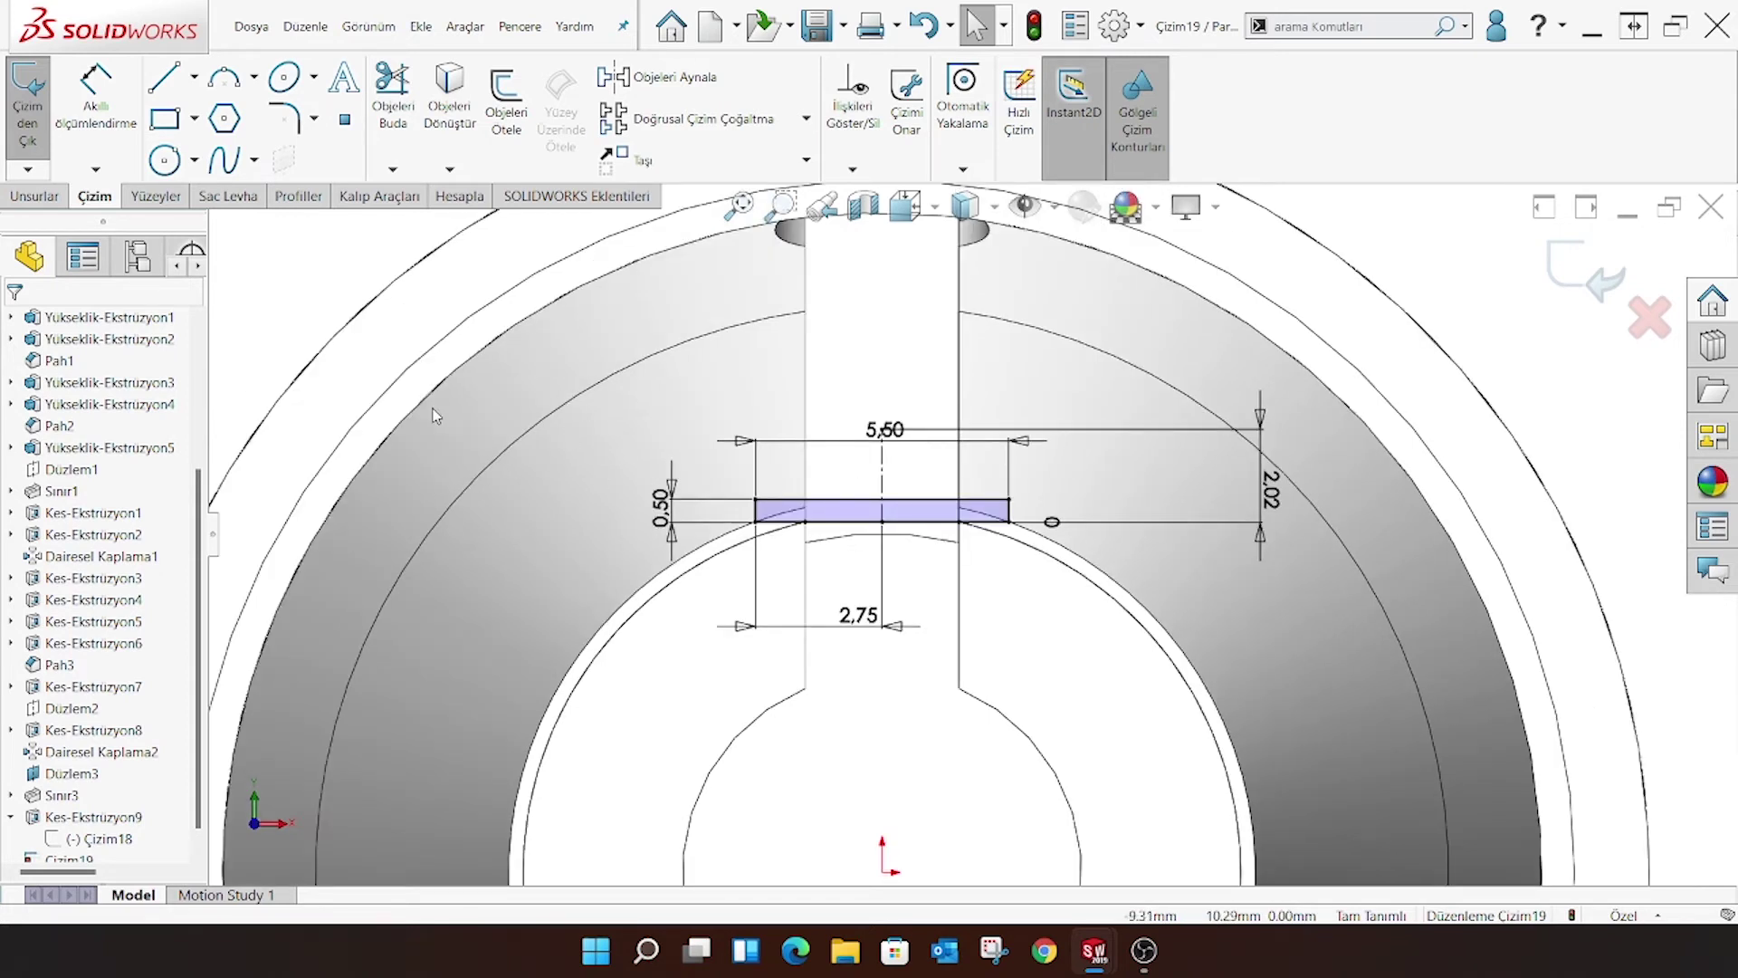
key(Return)
double_click(670, 518)
text(1)
key(Return)
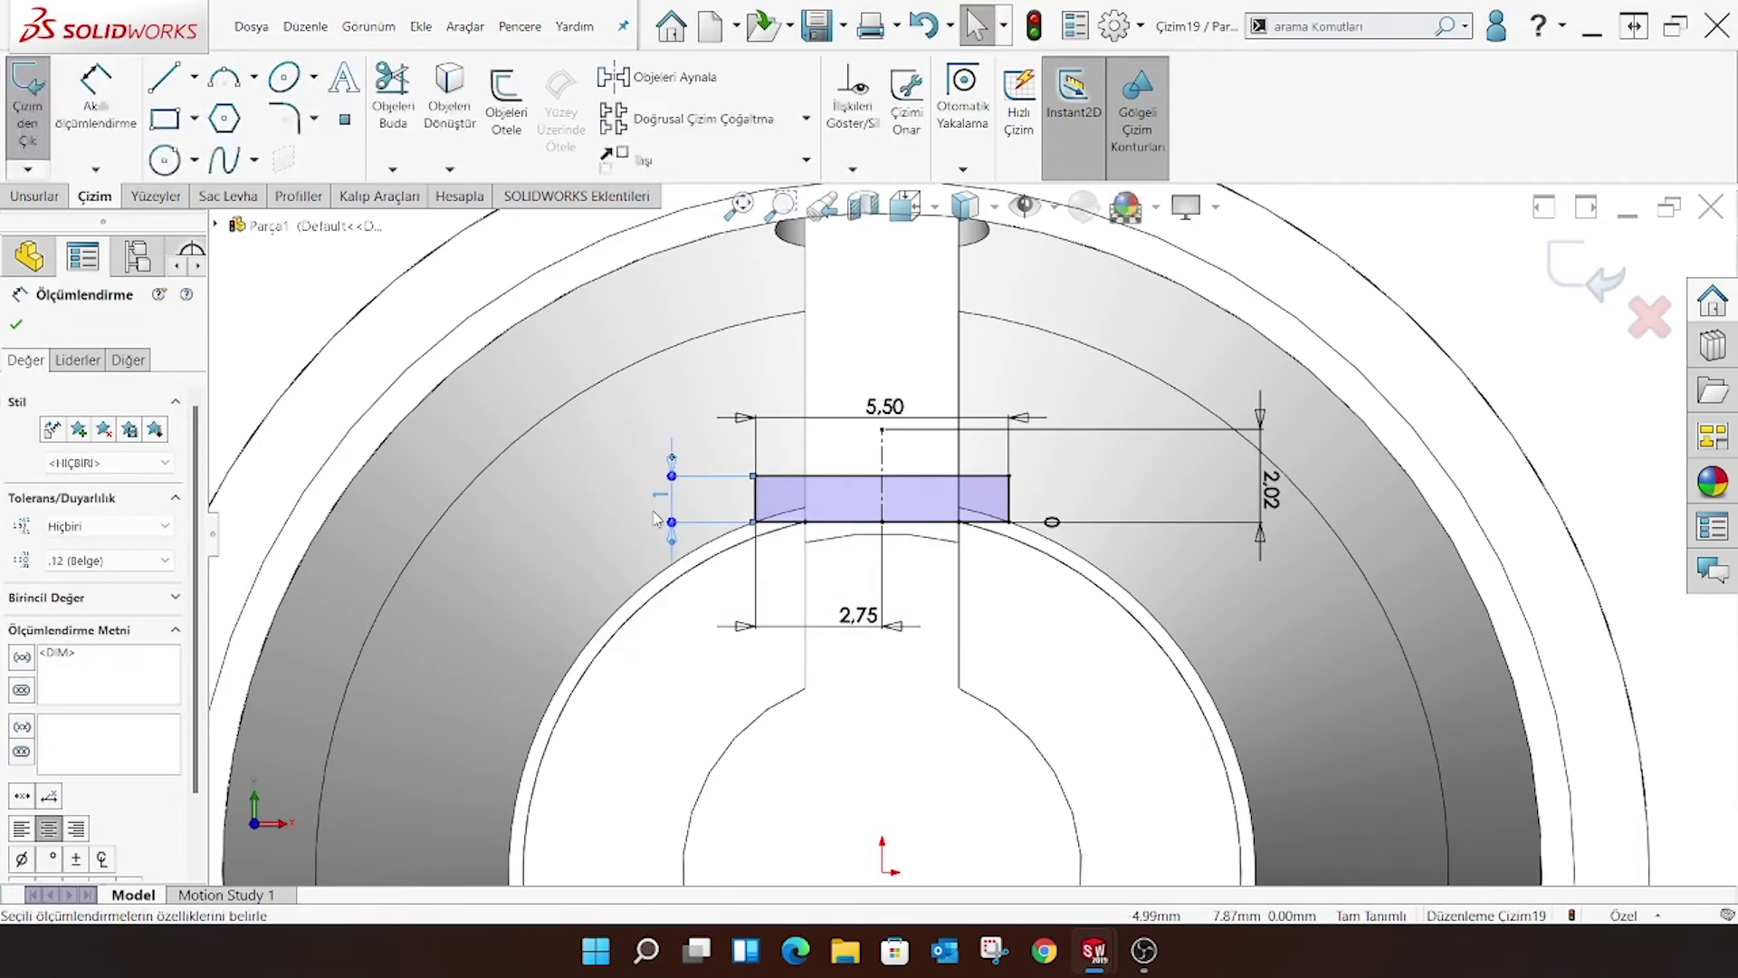
key(Escape)
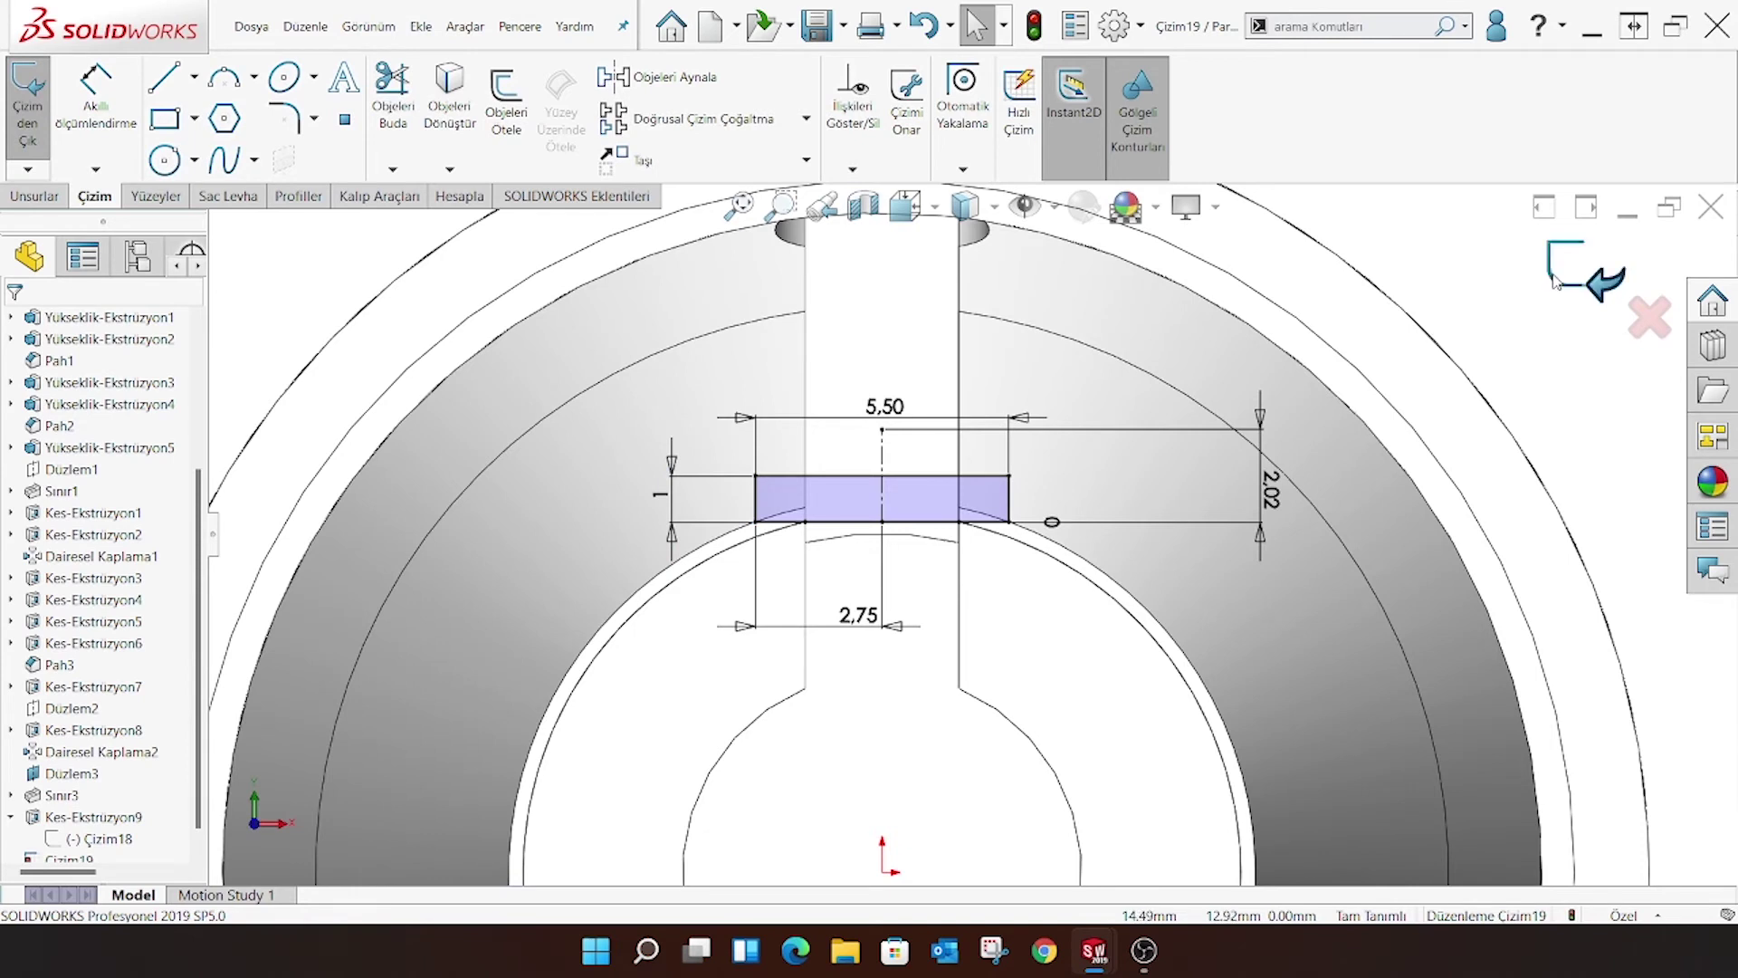
click(1554, 280)
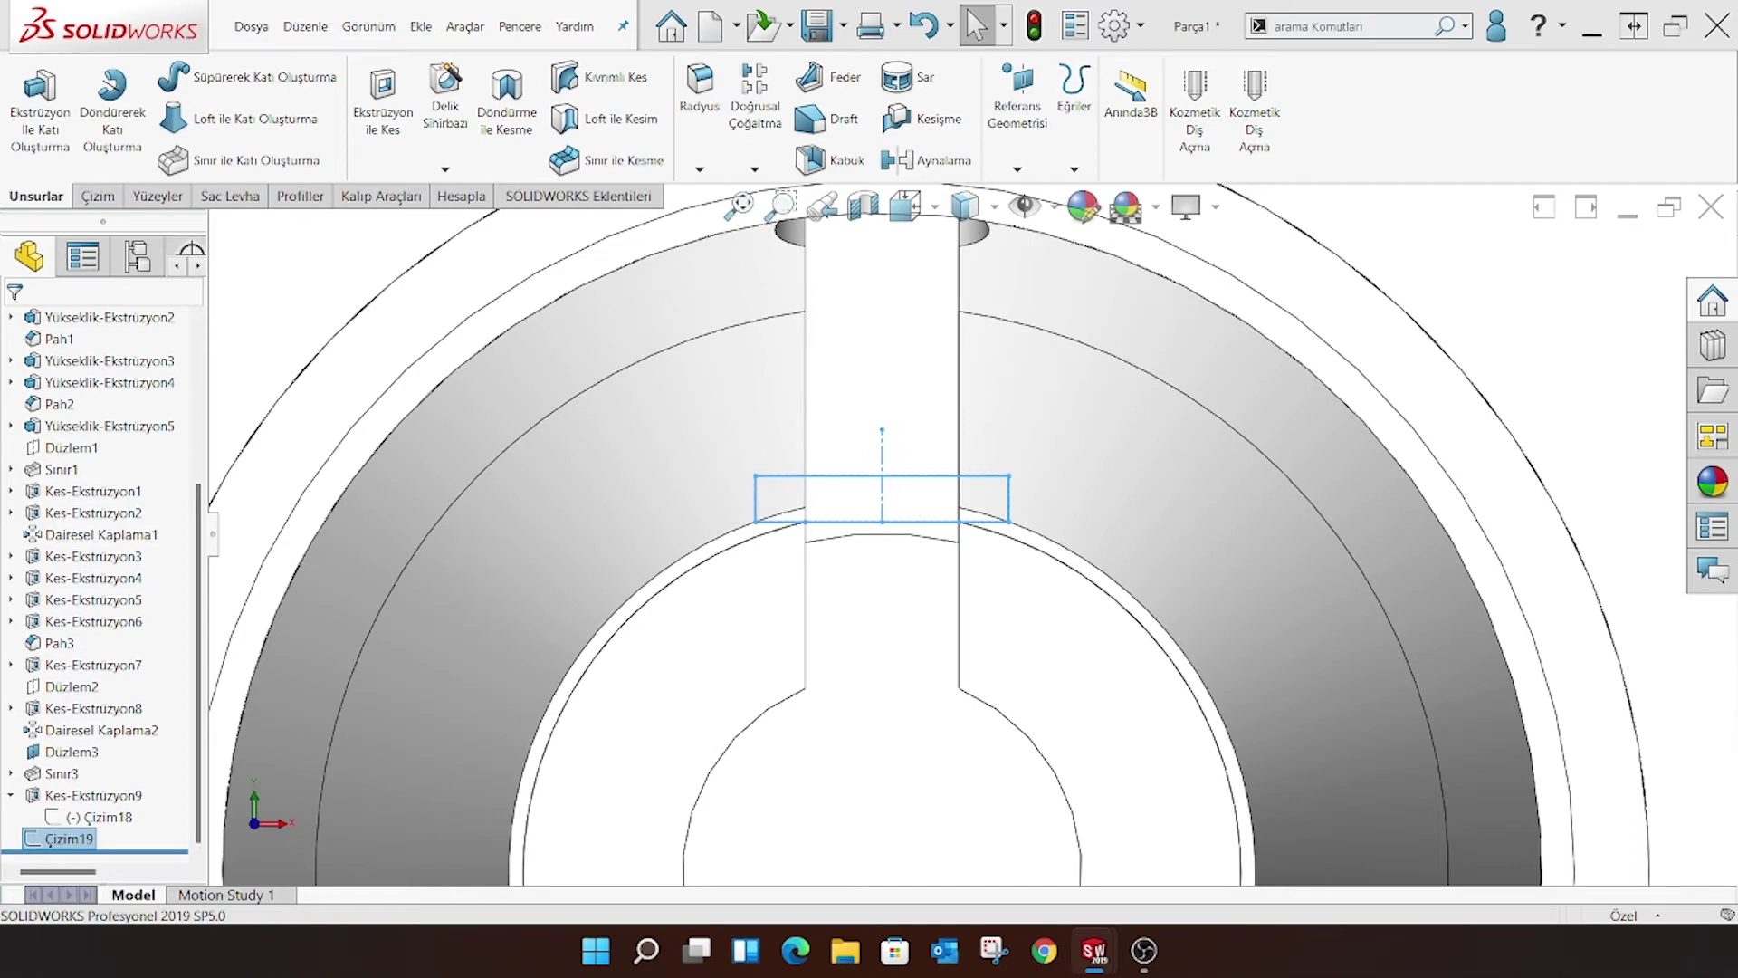
In isometric view, create 3D sketch 3B Çizim1 with one line along the slot's length
key(f)
key(ctrl+7)
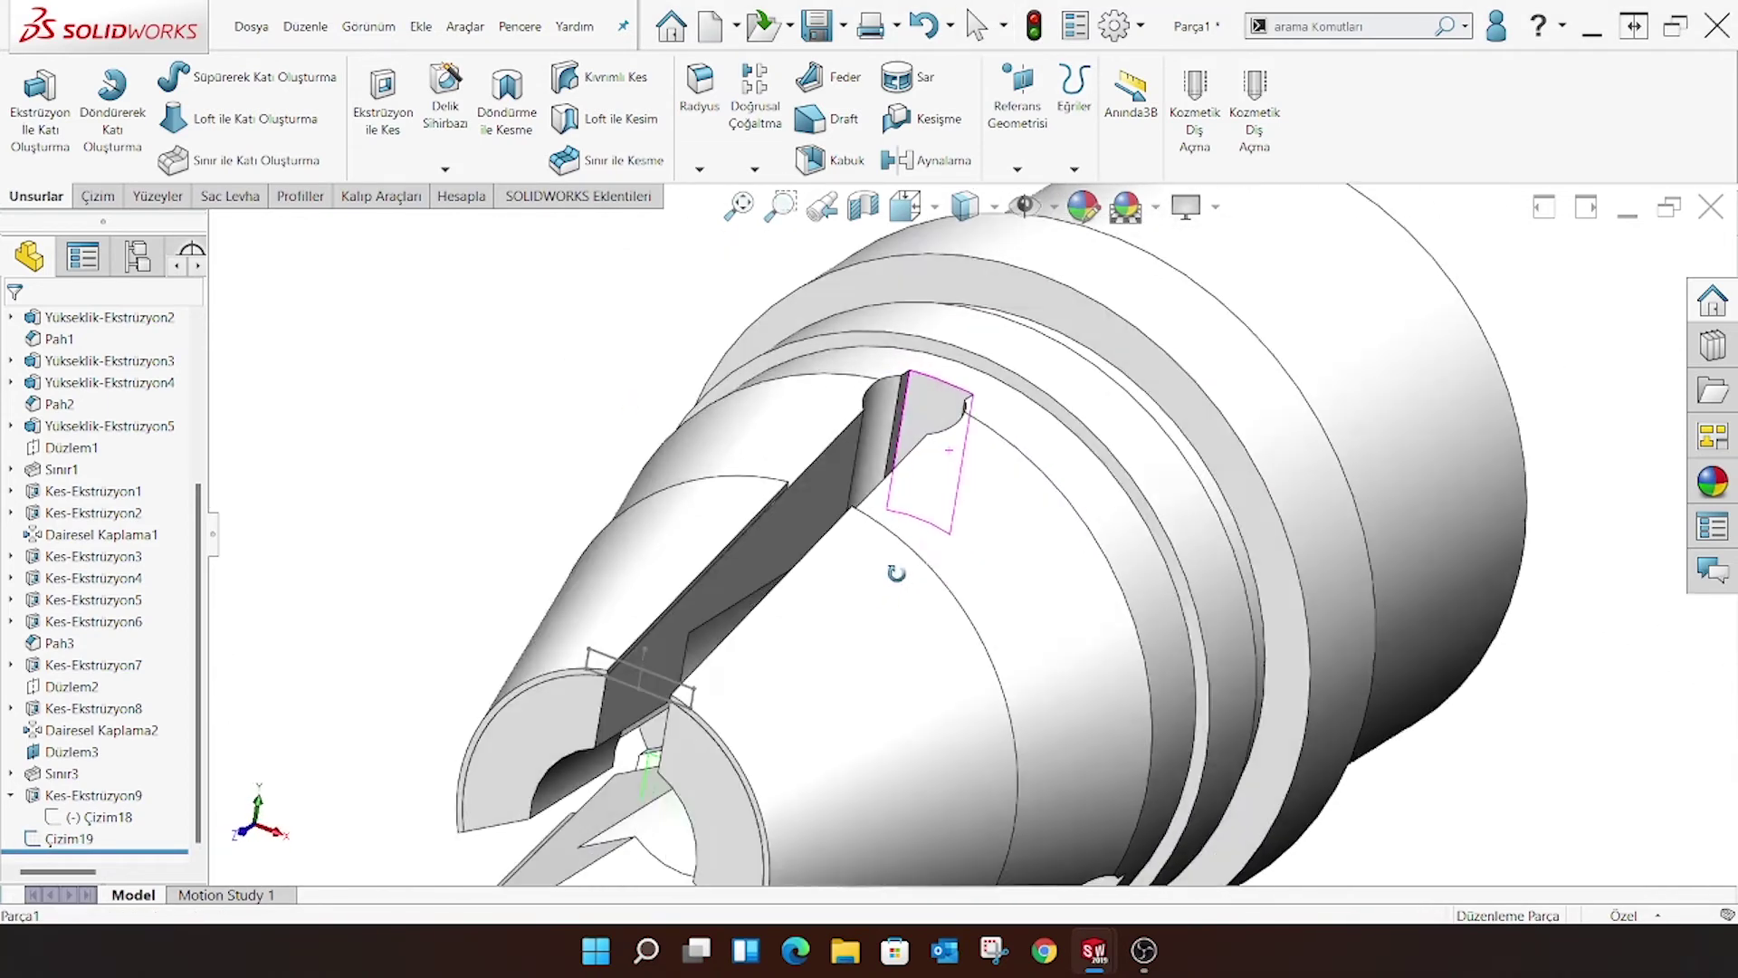
click(95, 196)
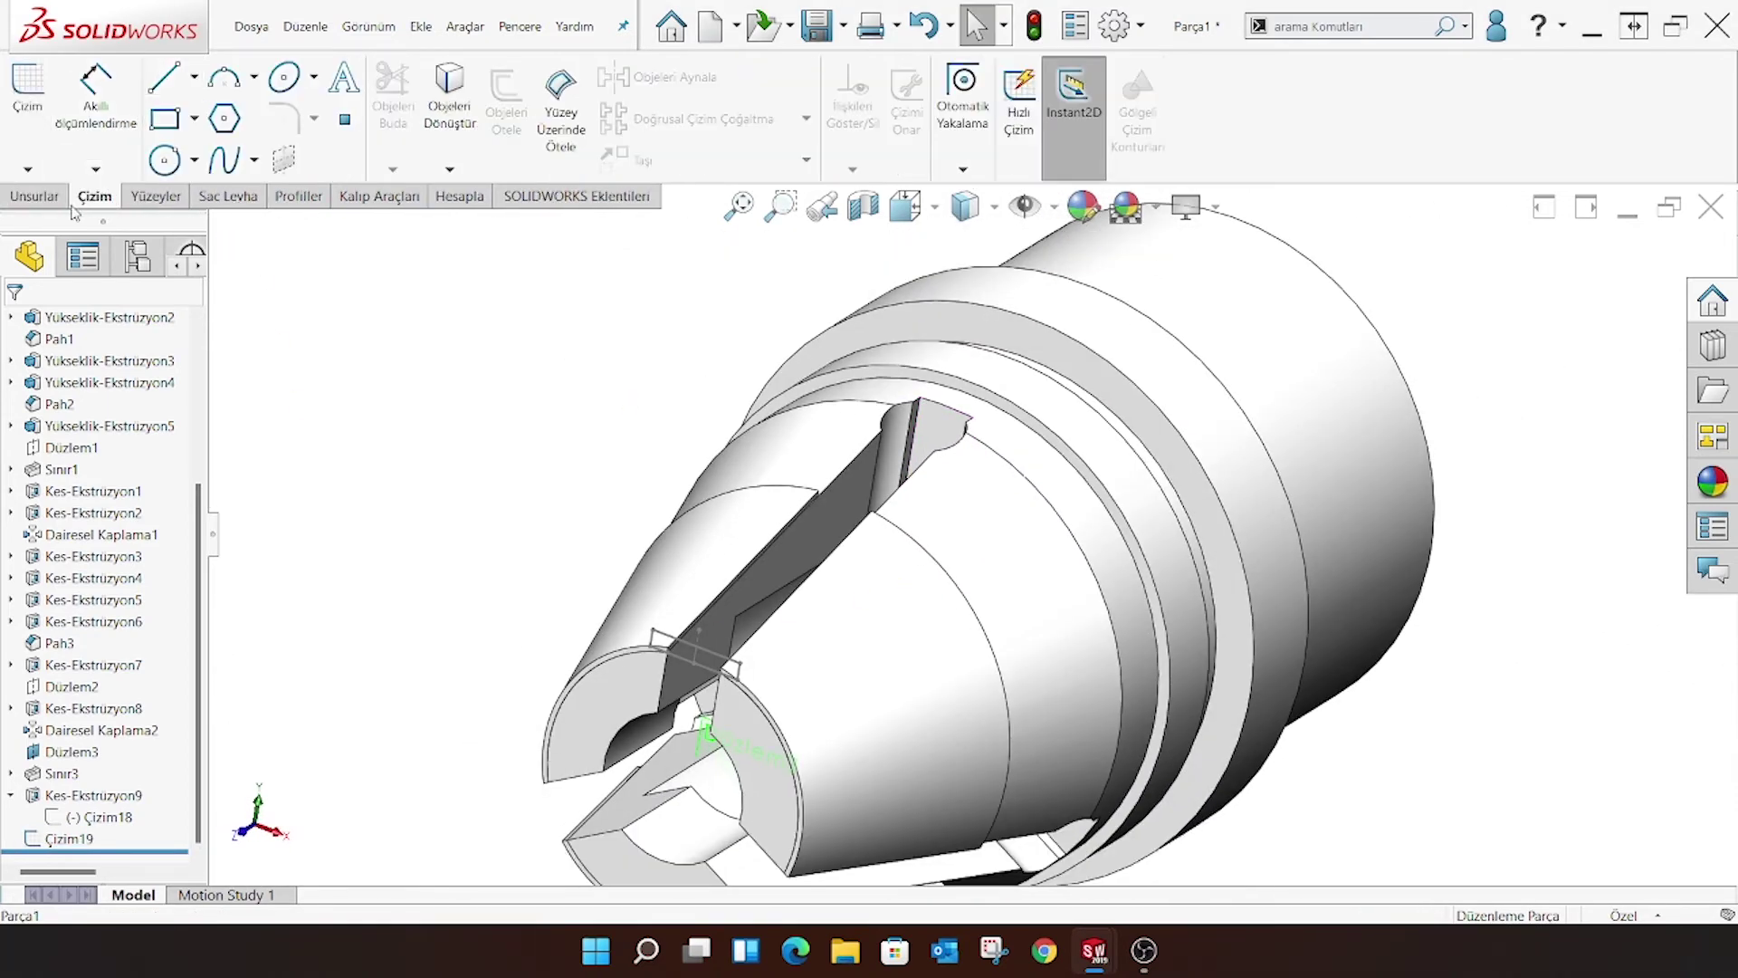
click(36, 170)
click(54, 217)
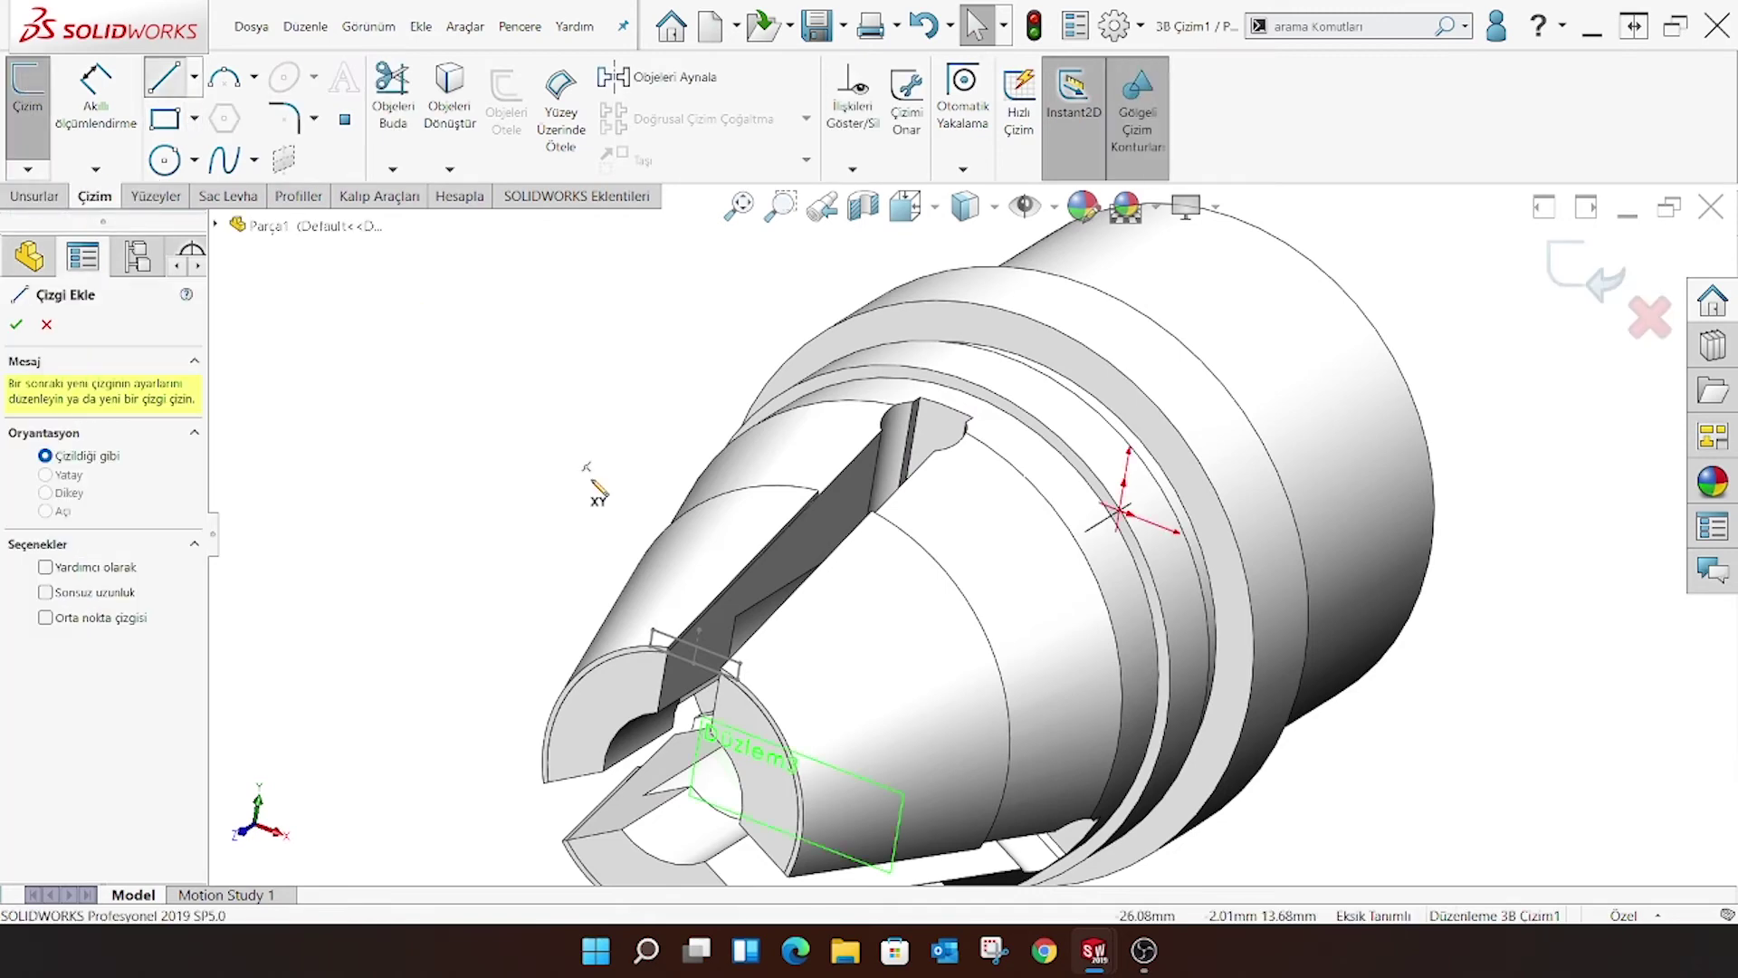
click(694, 664)
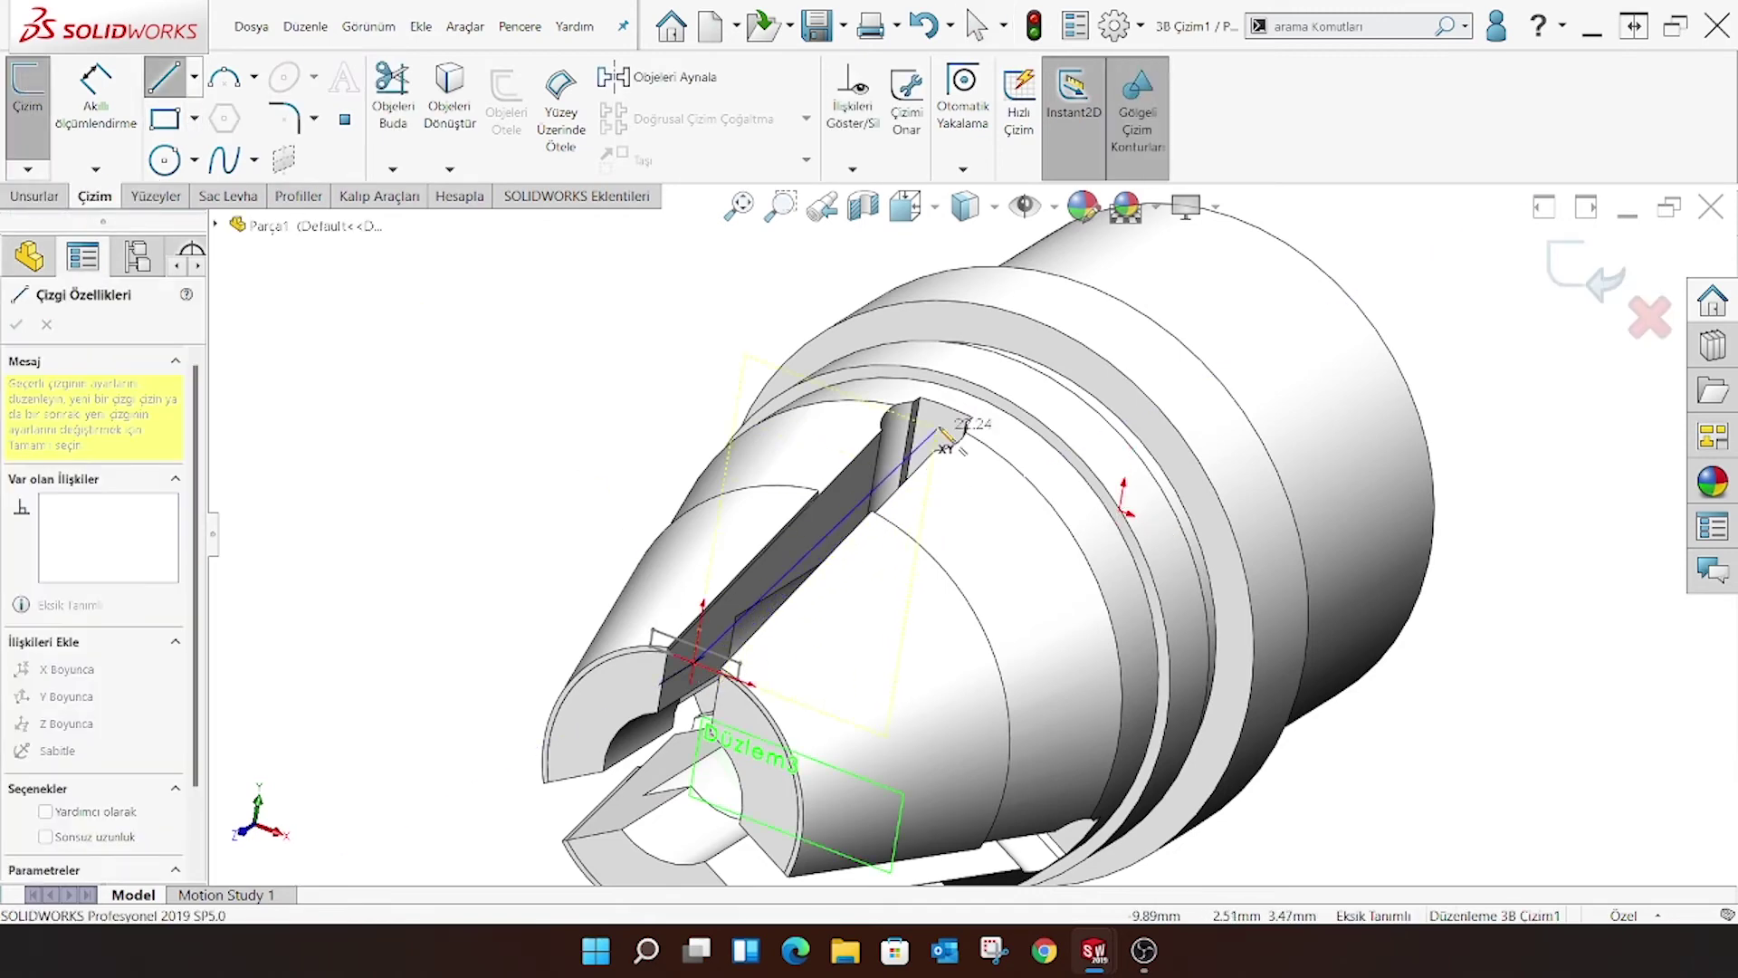
click(951, 412)
key(Escape)
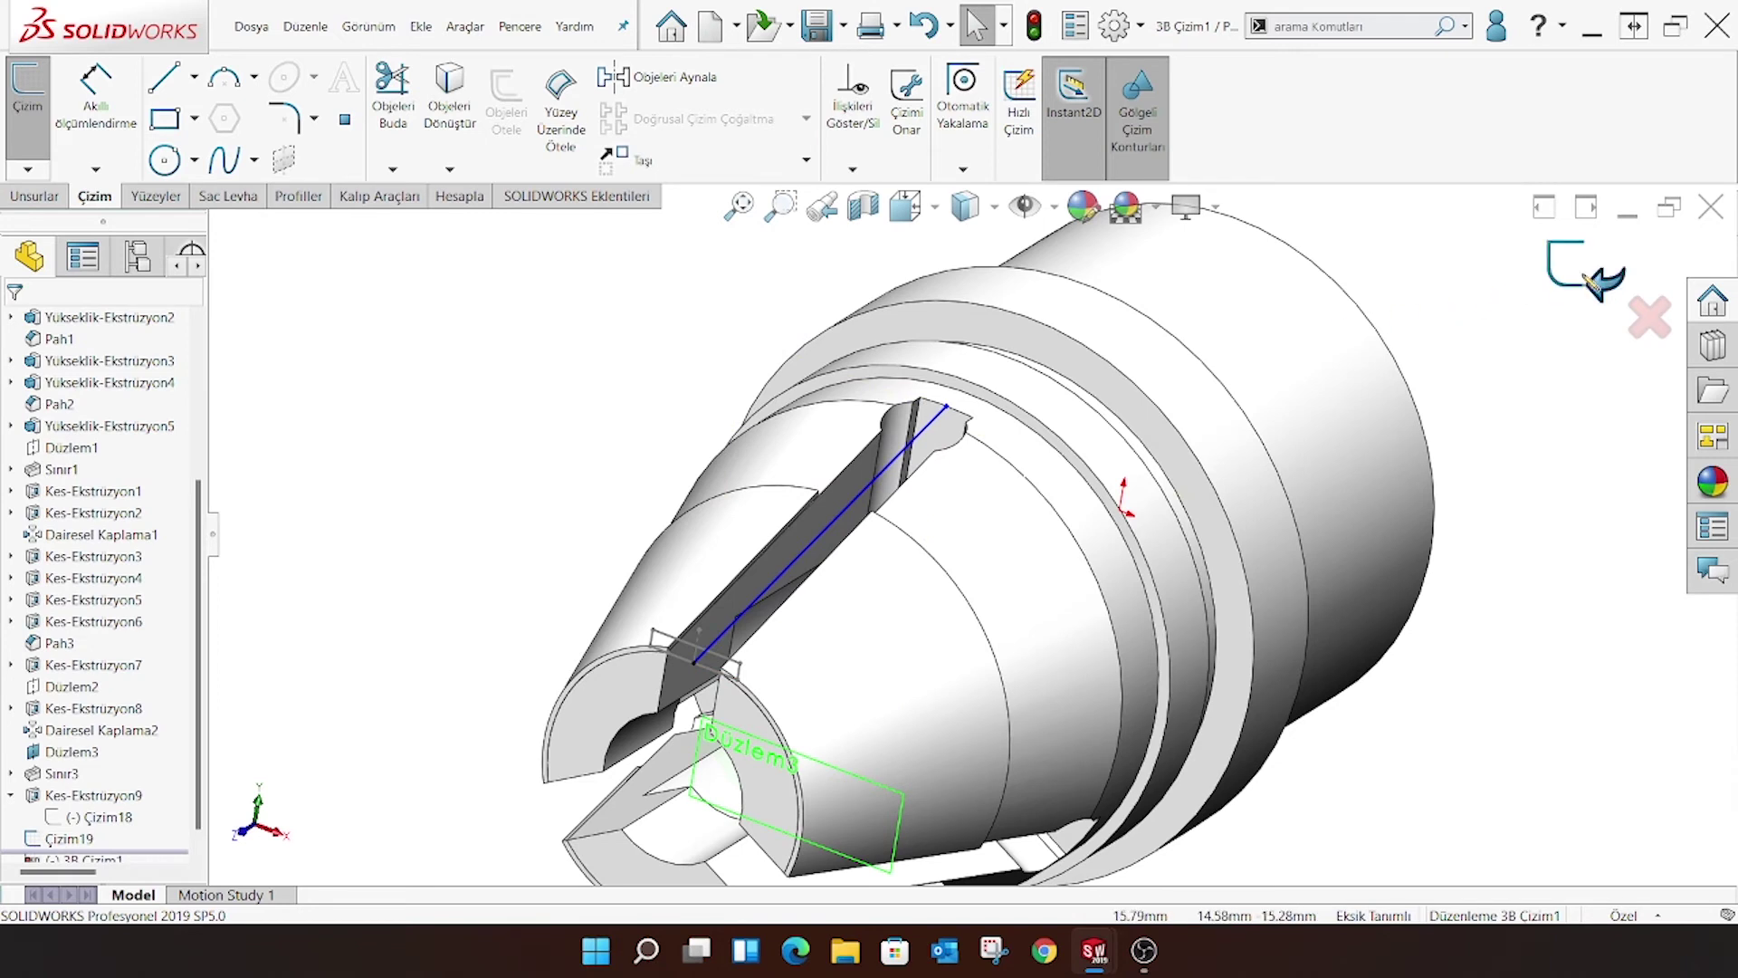
click(1586, 276)
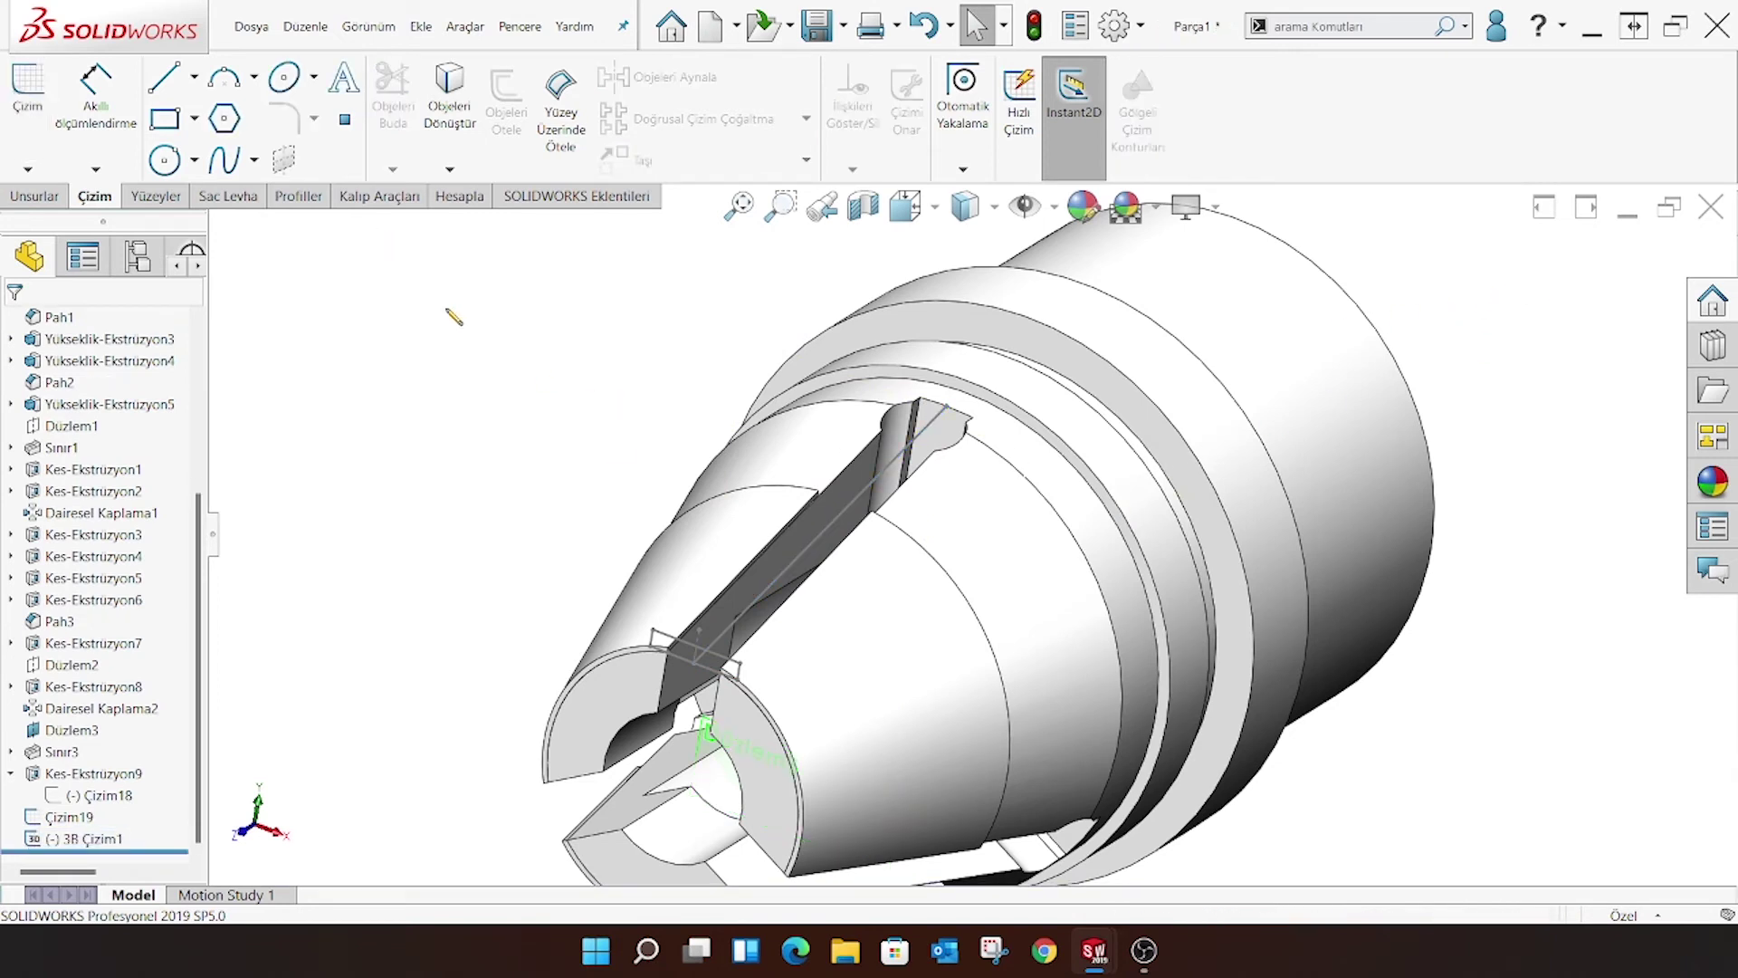
click(34, 196)
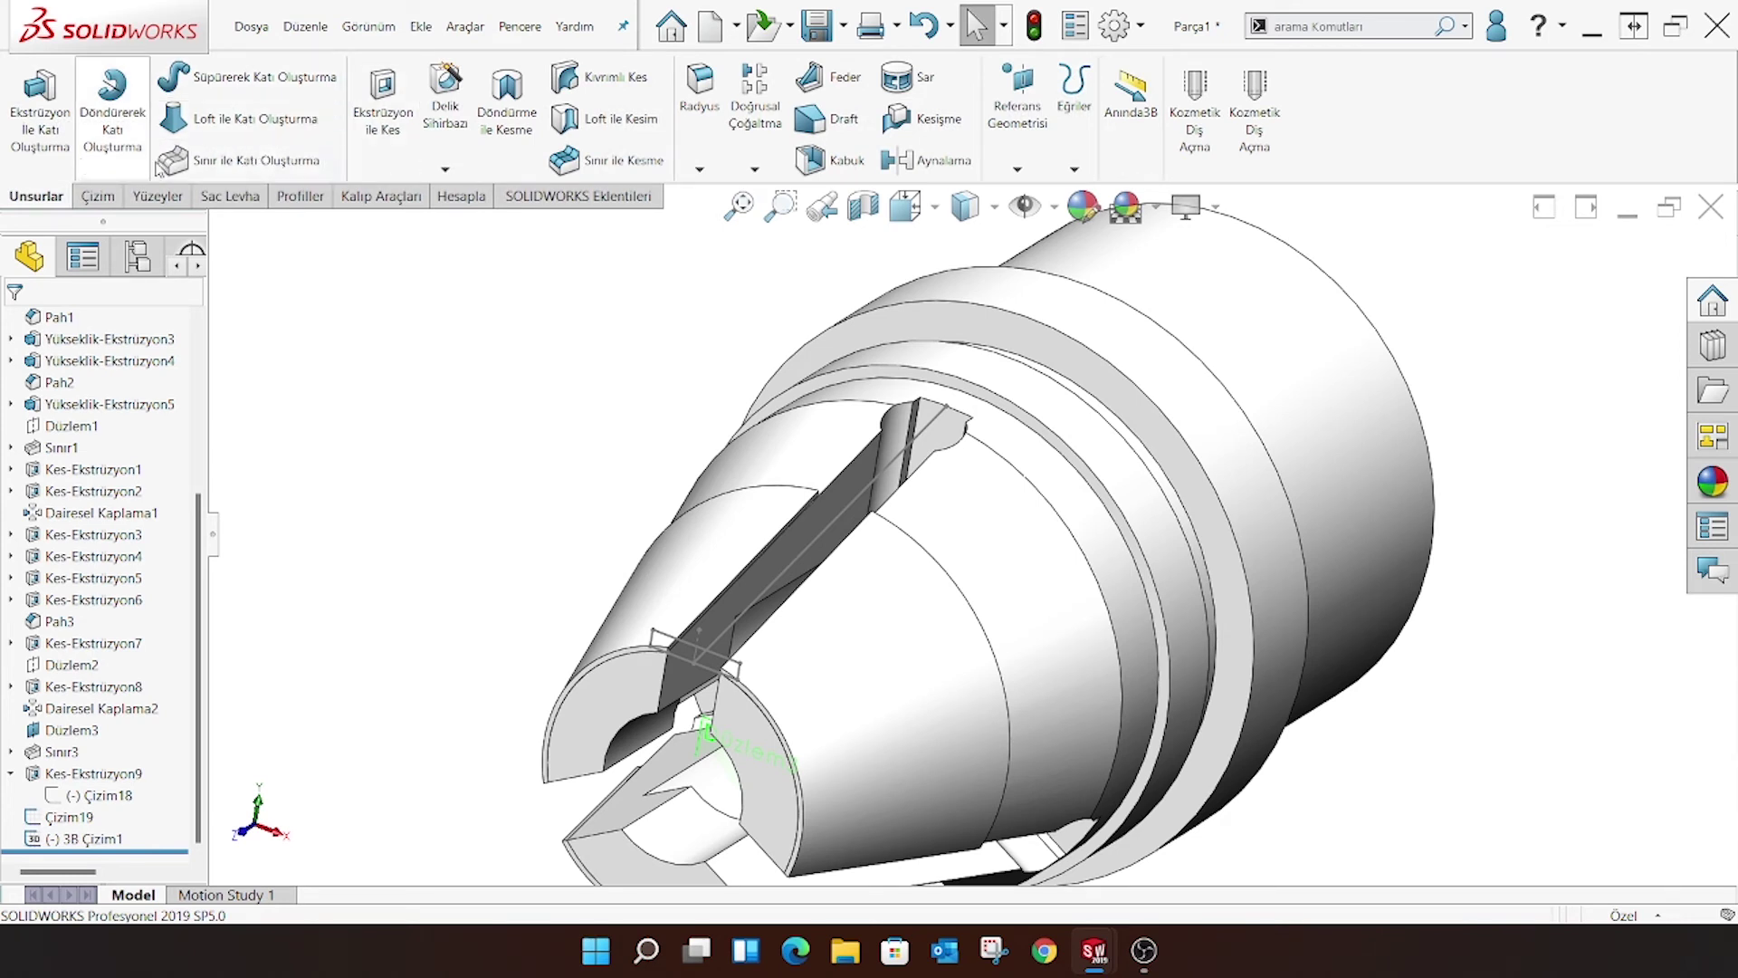
click(616, 118)
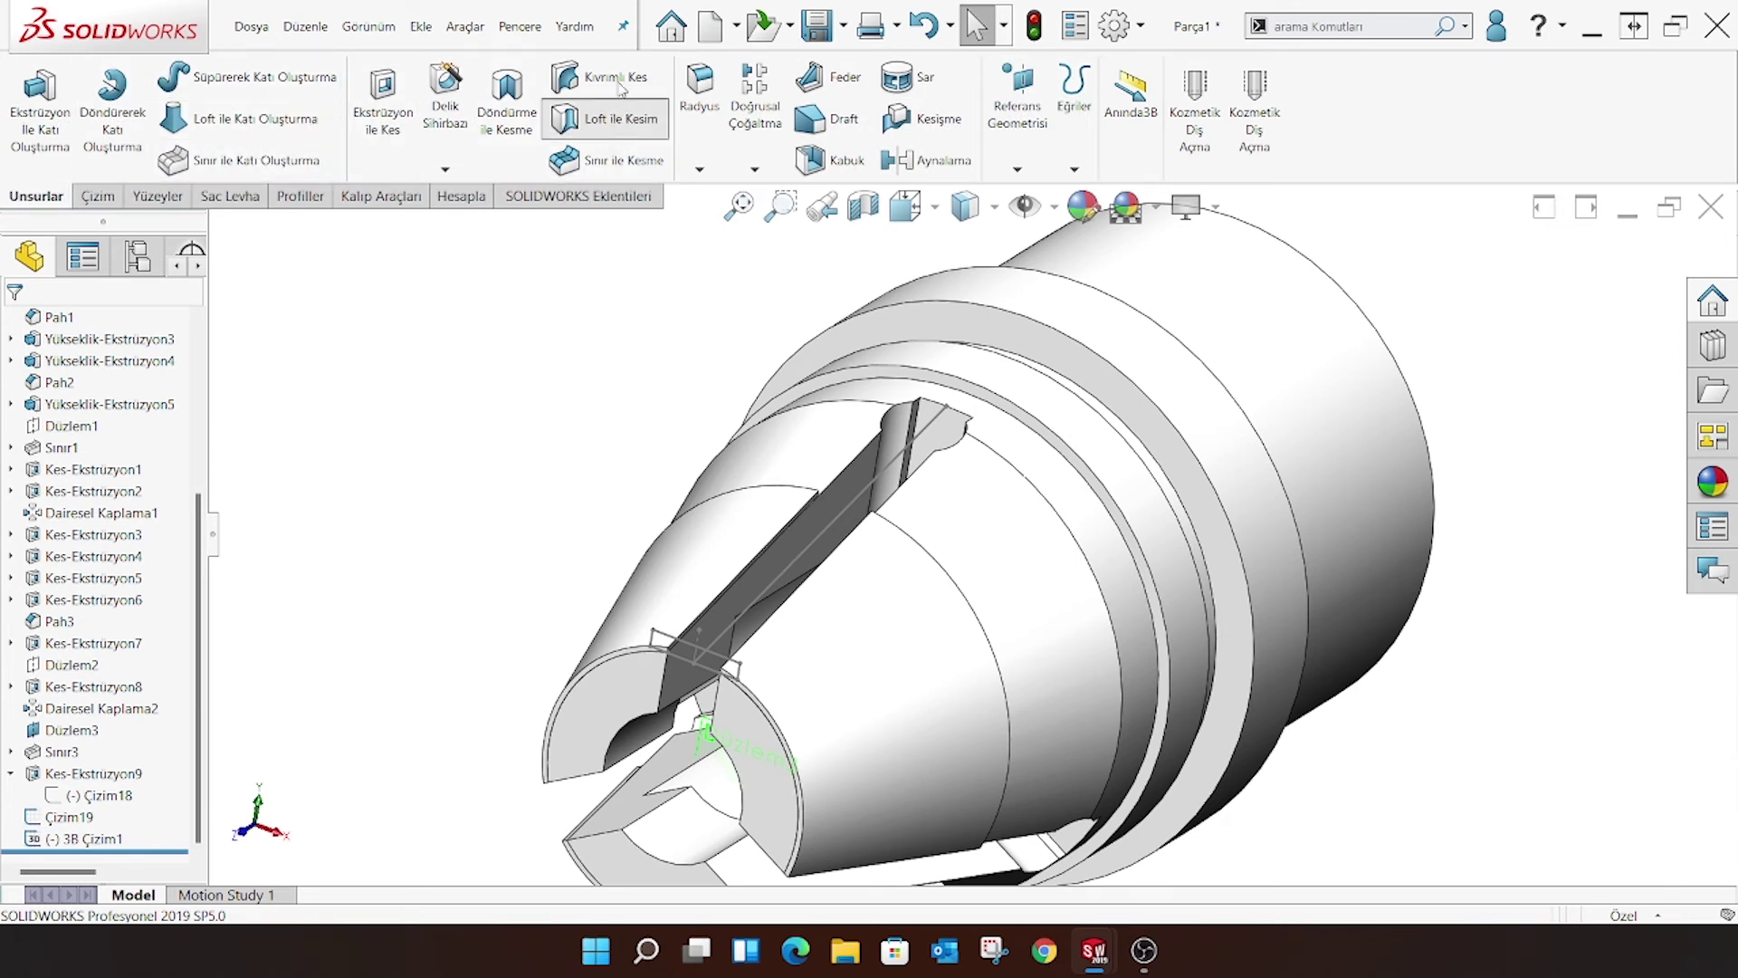
click(616, 80)
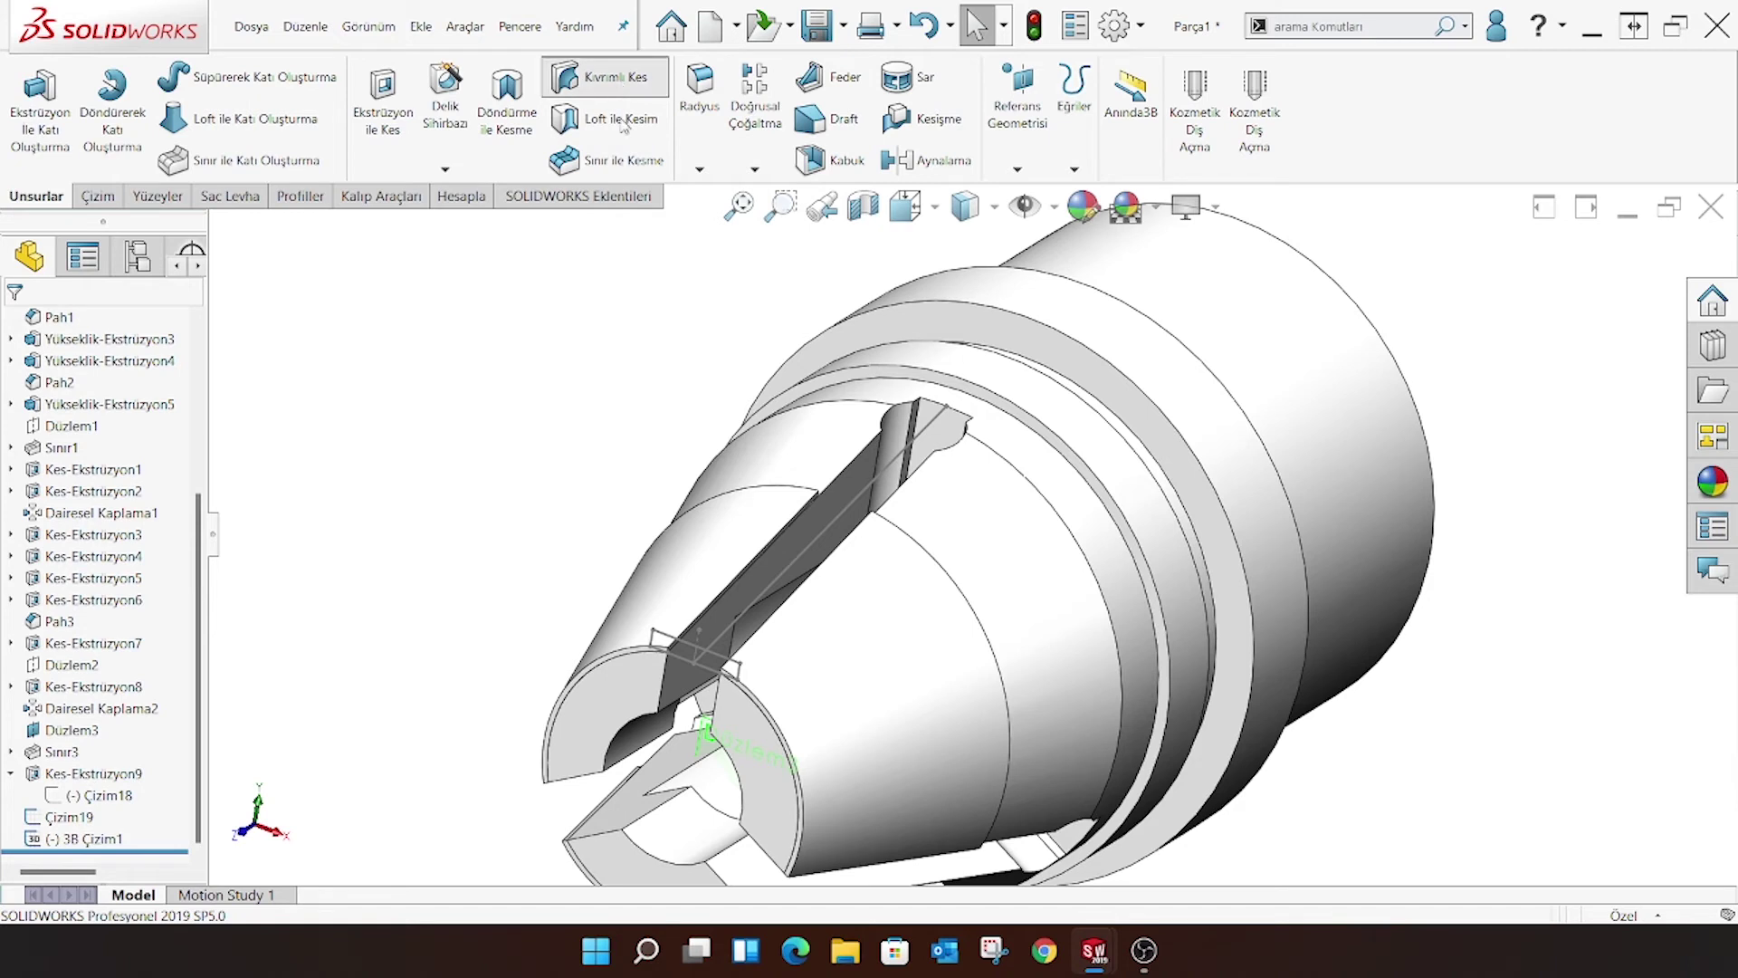
click(712, 673)
click(725, 644)
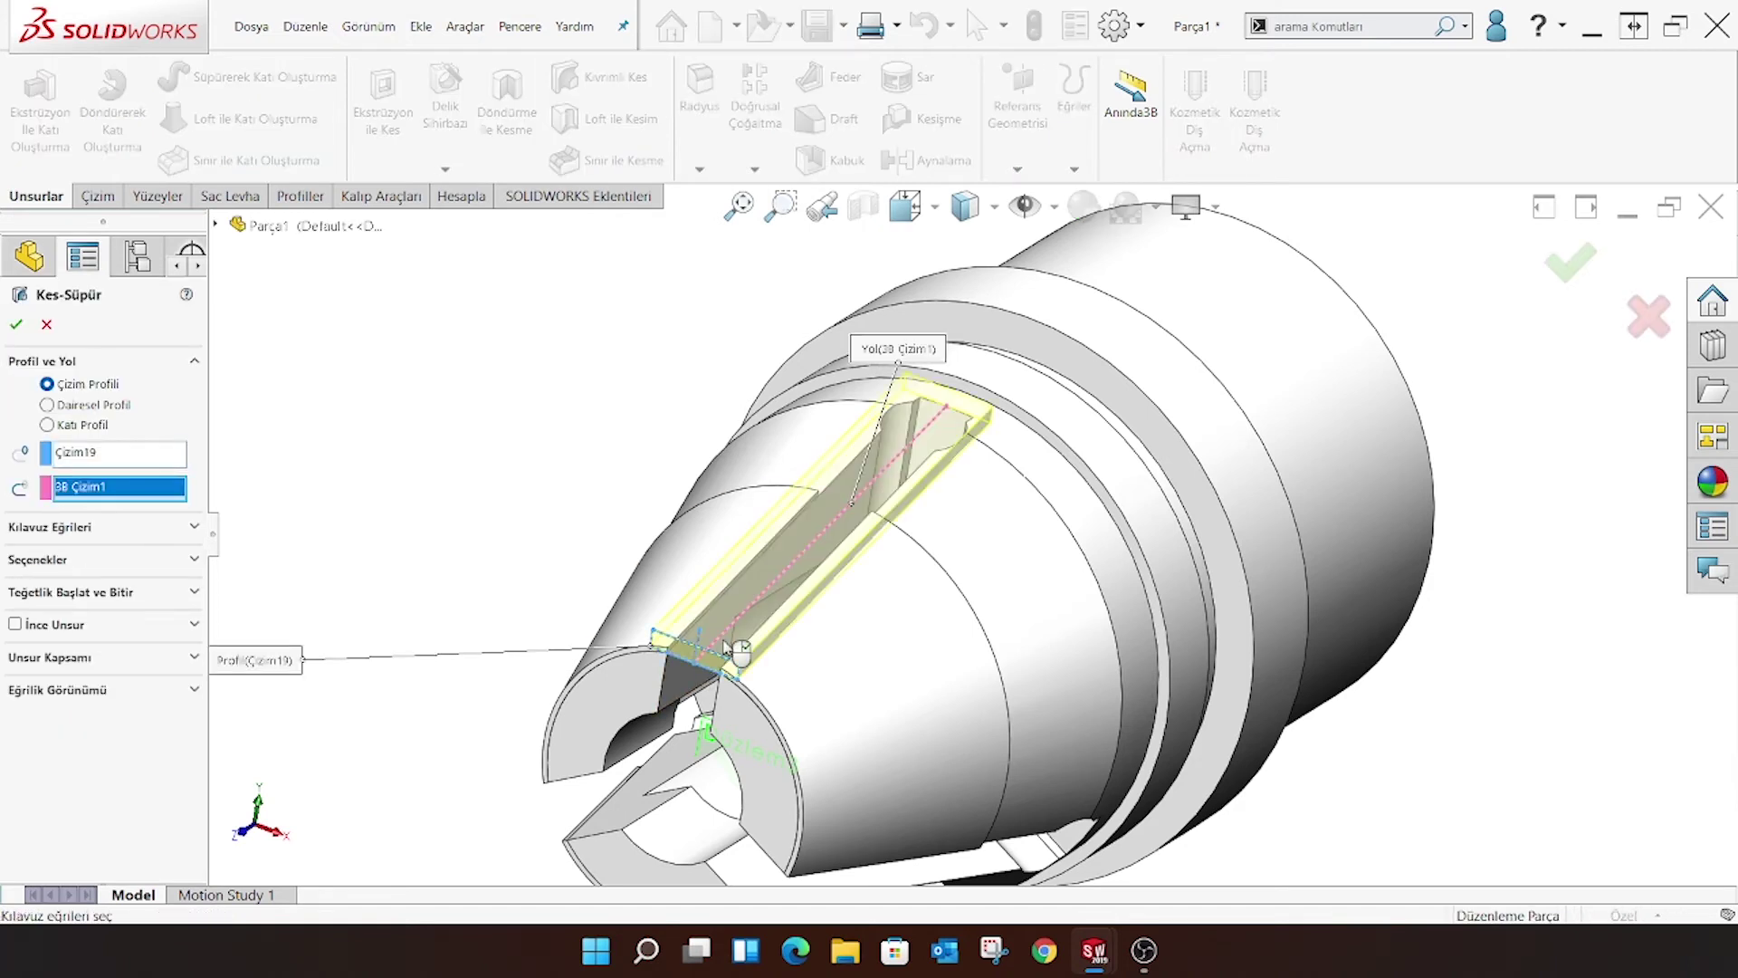
click(15, 325)
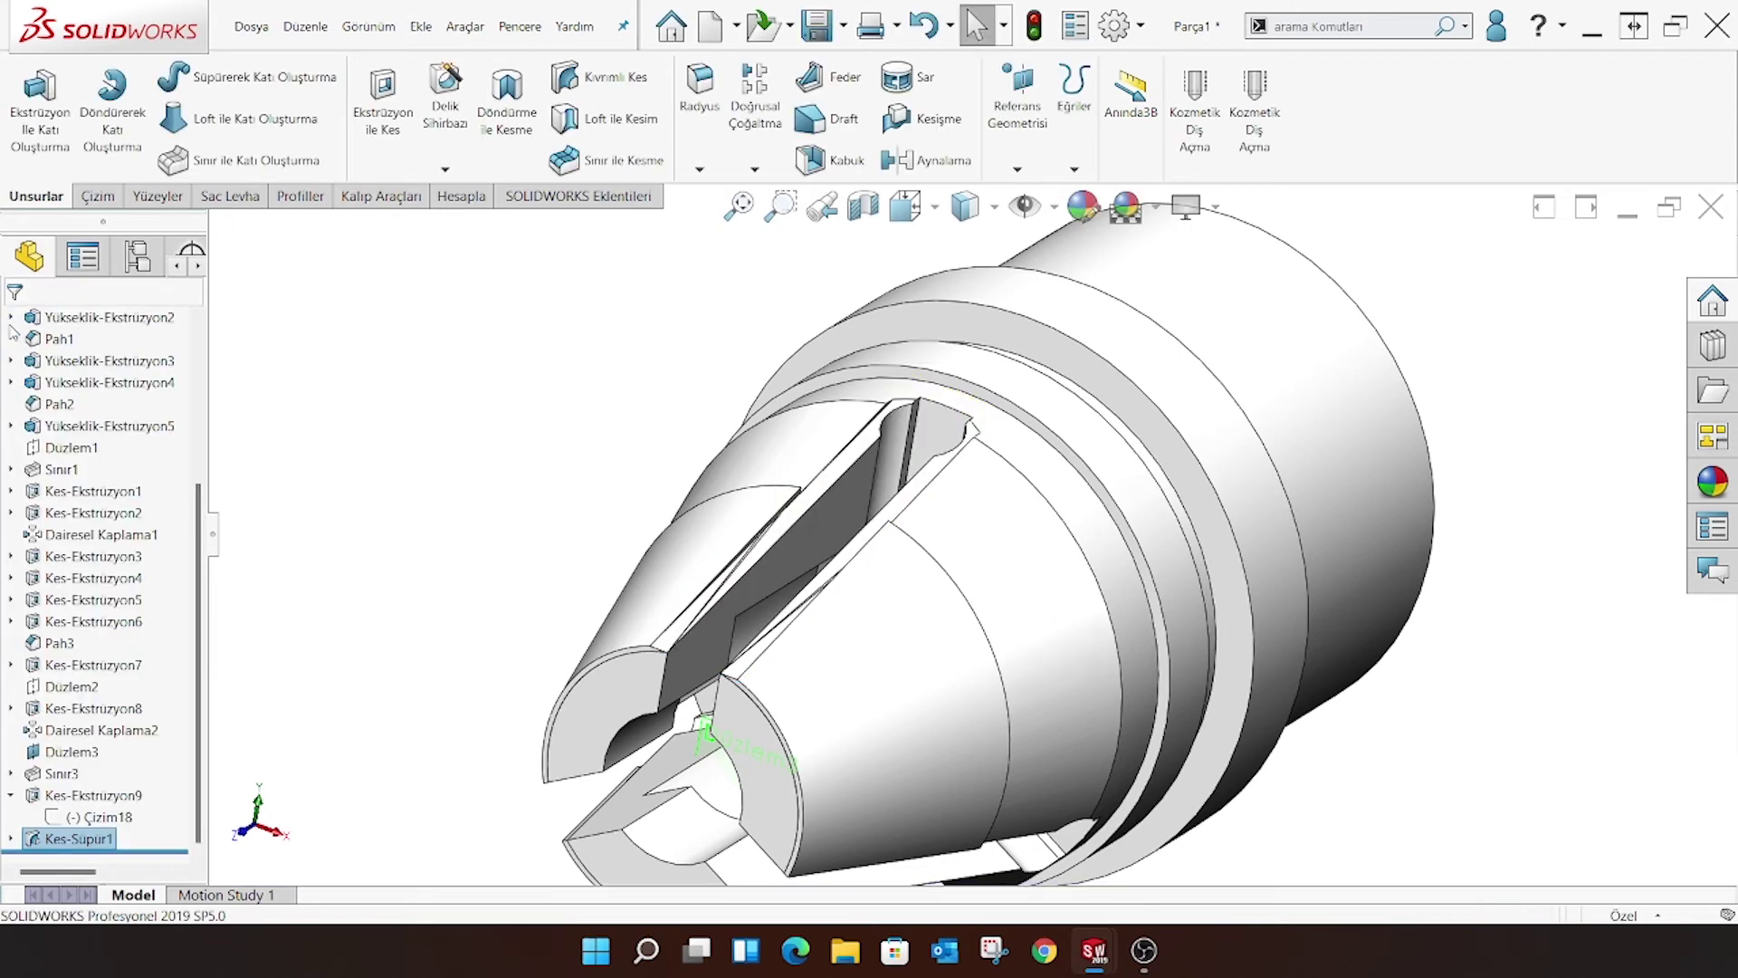
mouse_move(630, 375)
middle_down()
mouse_move(679, 497)
mouse_move(633, 583)
mouse_move(660, 335)
middle_up()
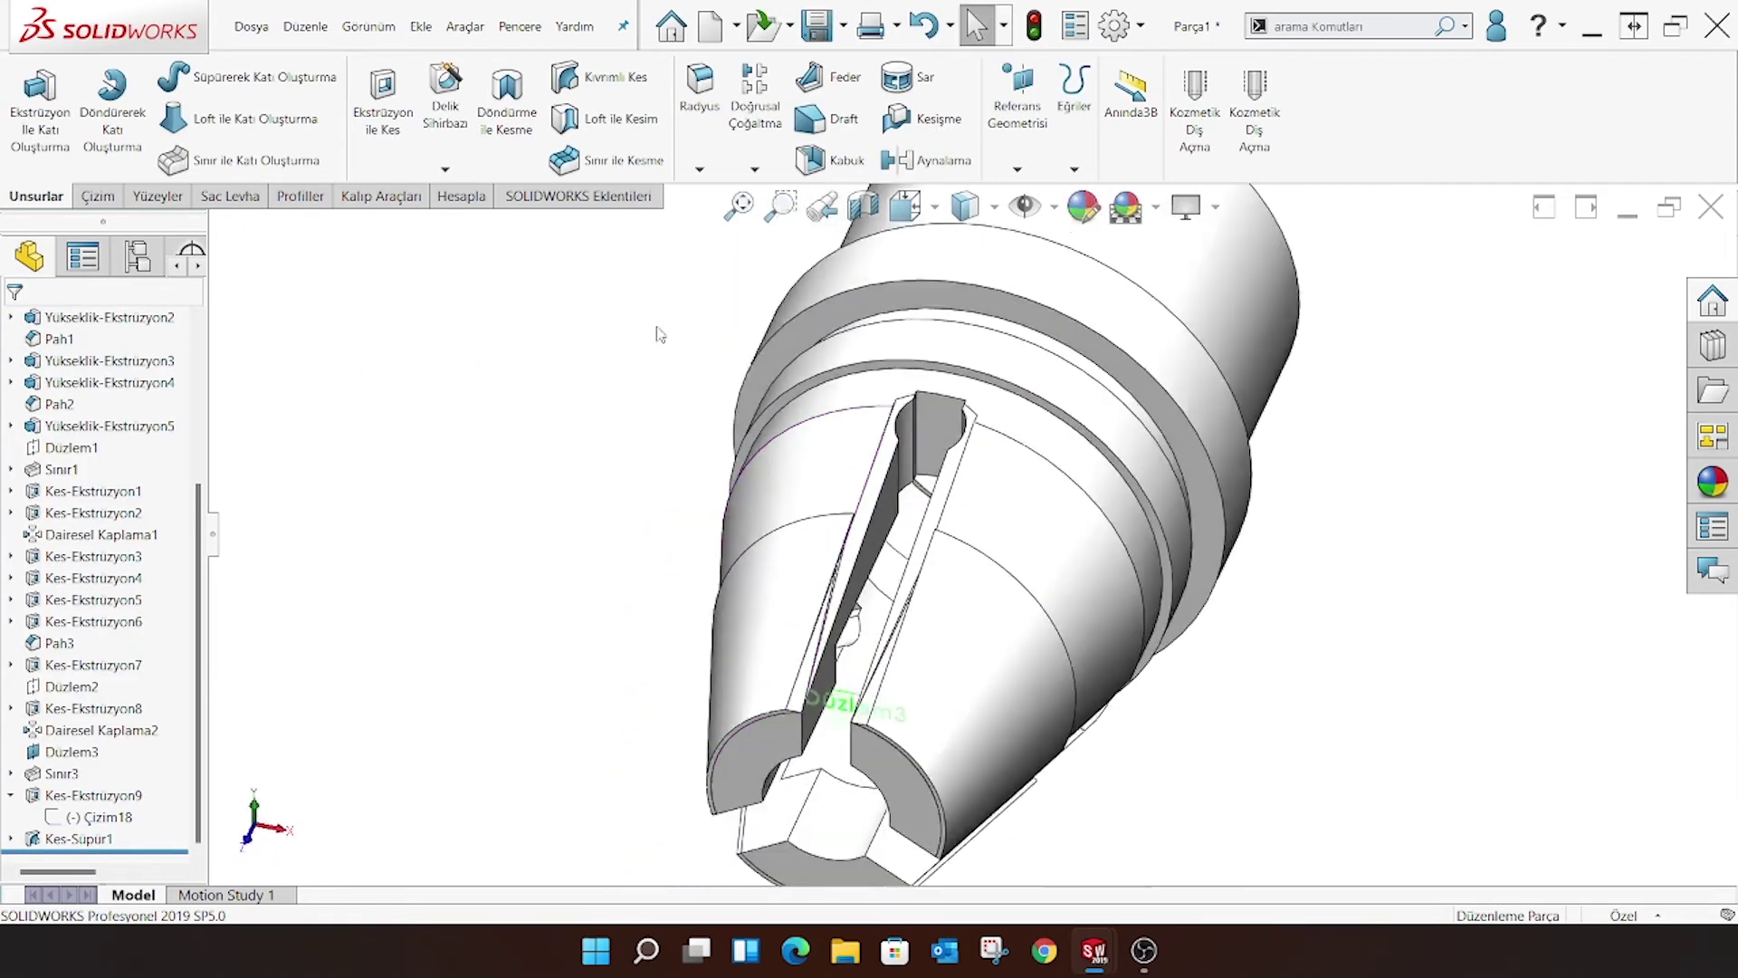
scroll(917, 570, up, 3)
scroll(913, 567, down, 3)
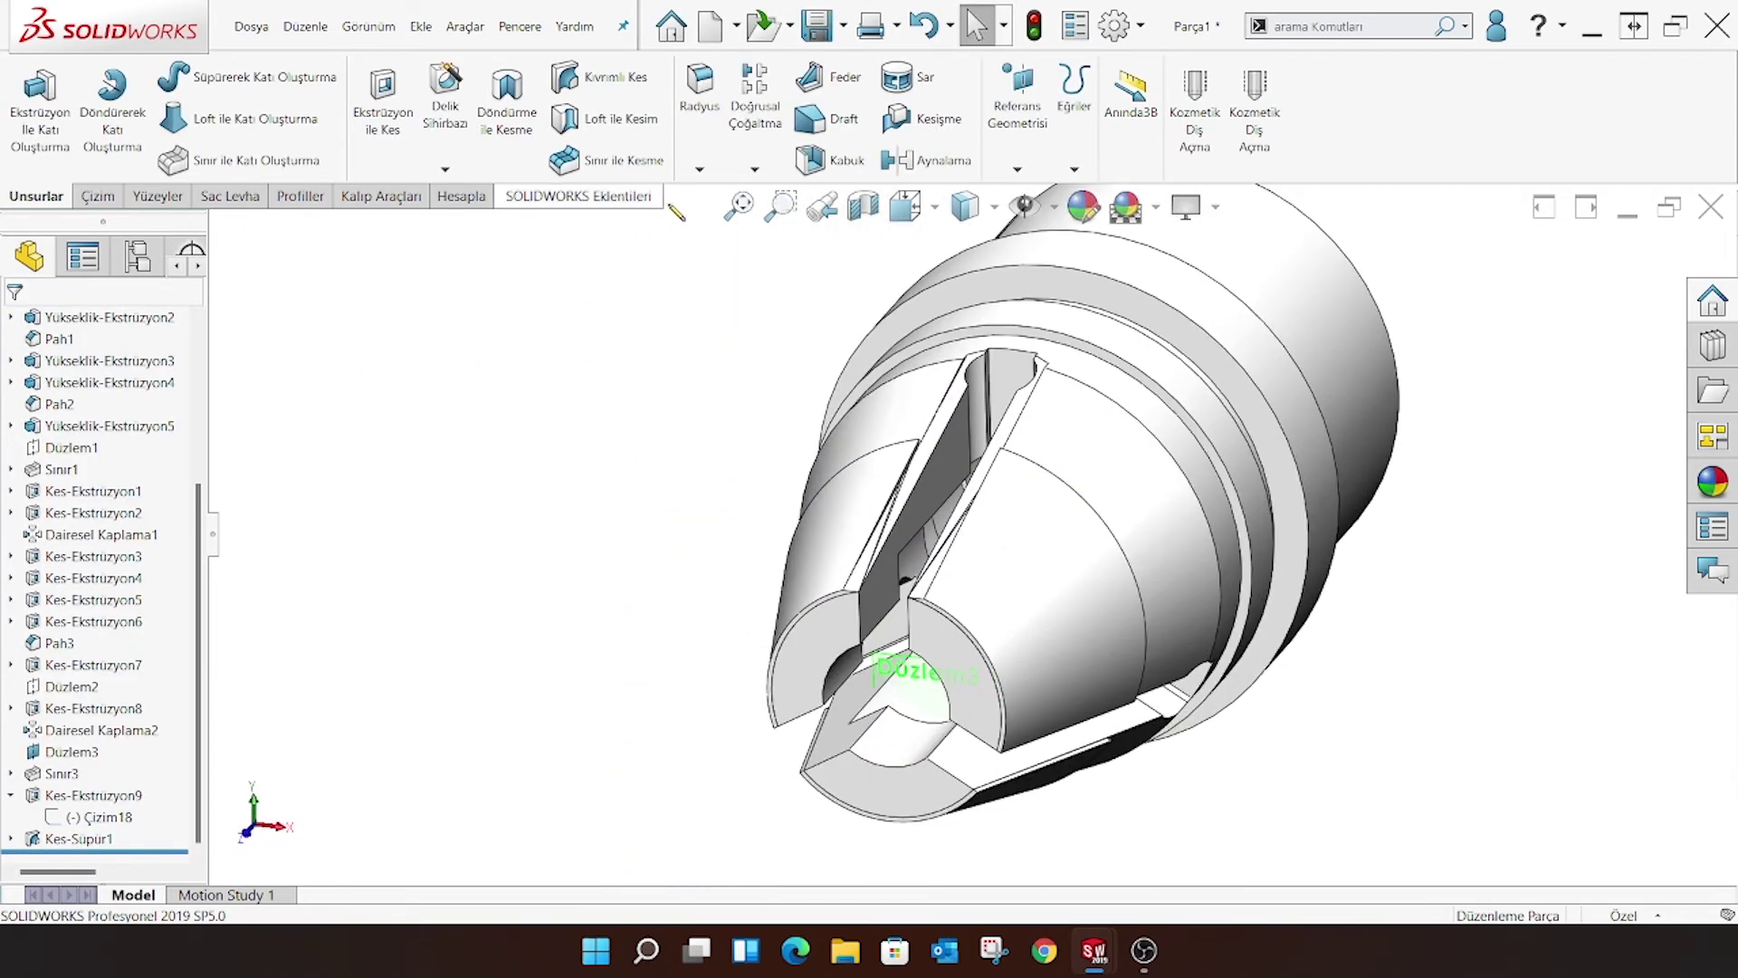
mouse_move(757, 302)
middle_down()
mouse_move(945, 731)
mouse_move(906, 615)
mouse_move(697, 652)
middle_up()
click(905, 602)
scroll(881, 757, up, 3)
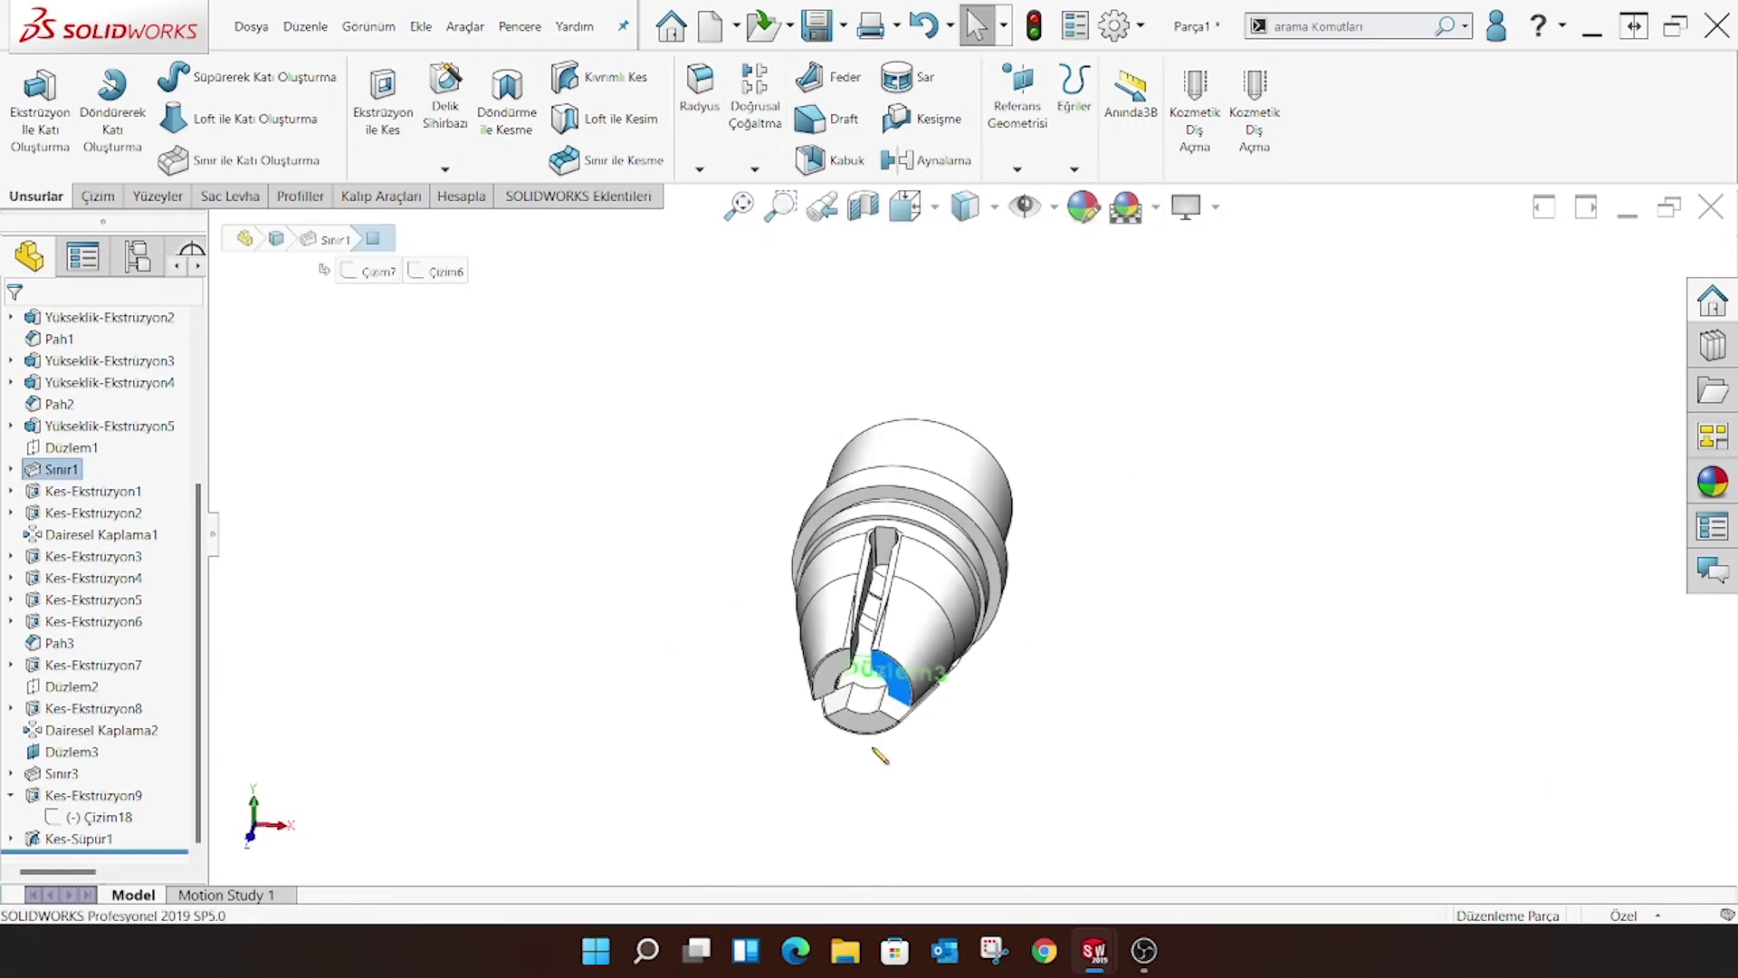
scroll(881, 757, down, 4)
key(ctrl+1)
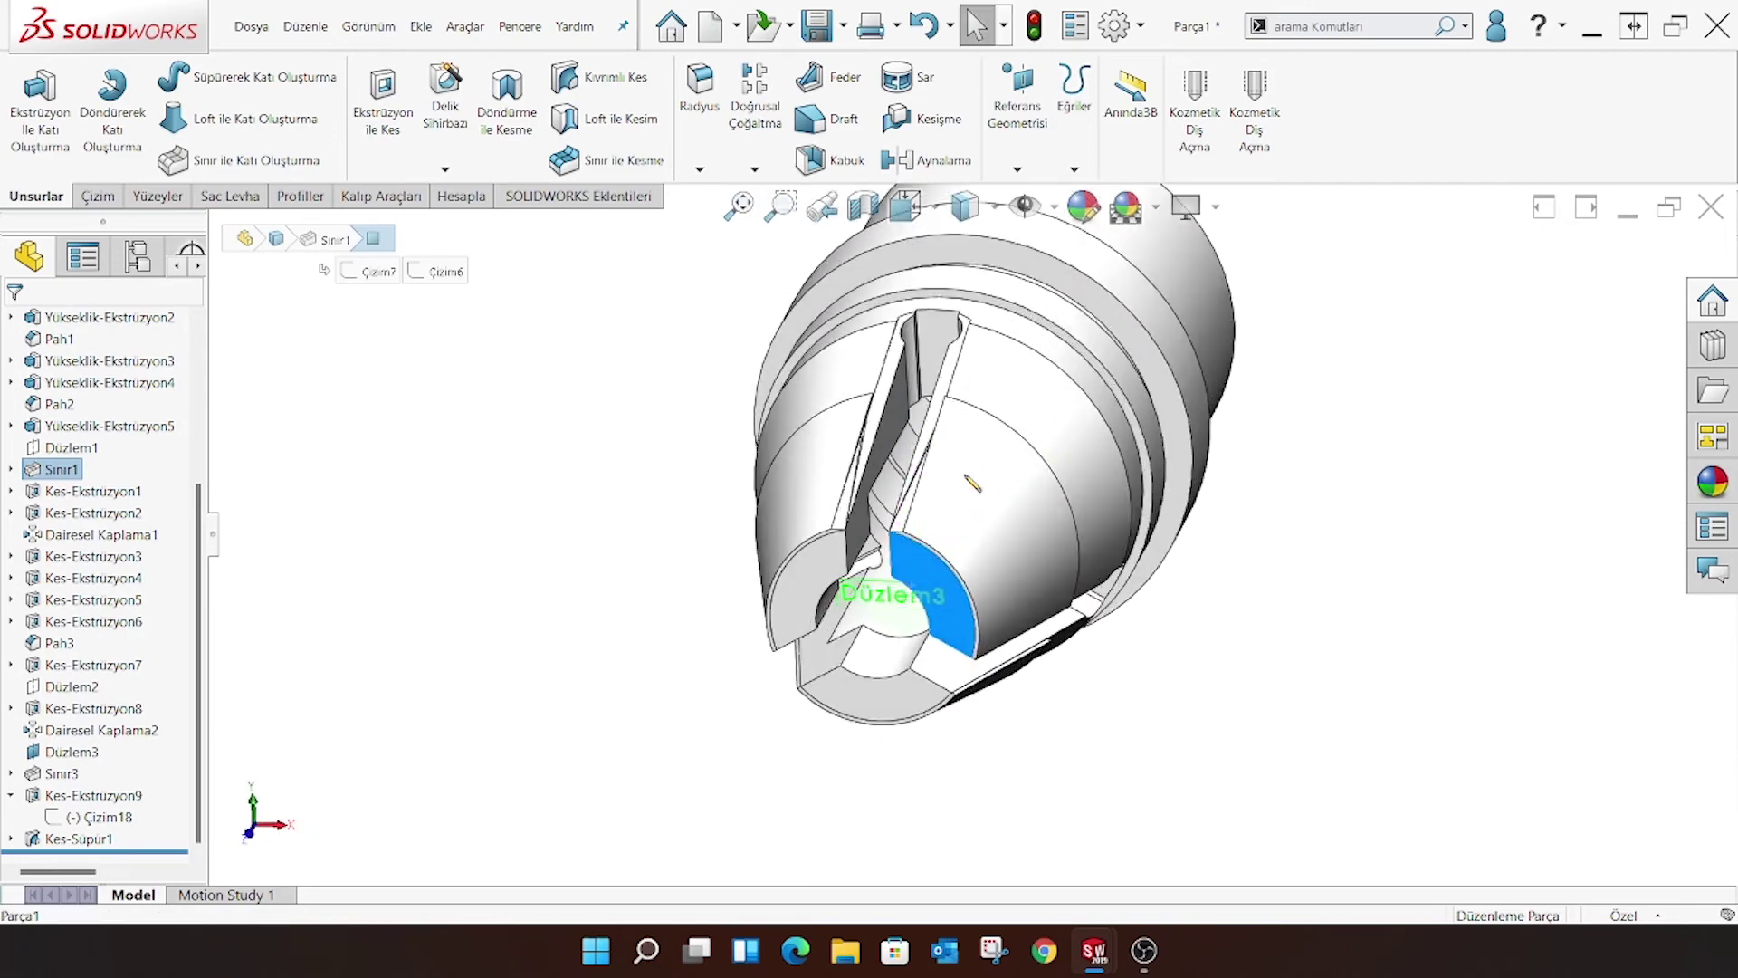
middle_drag(940, 597, 796, 455)
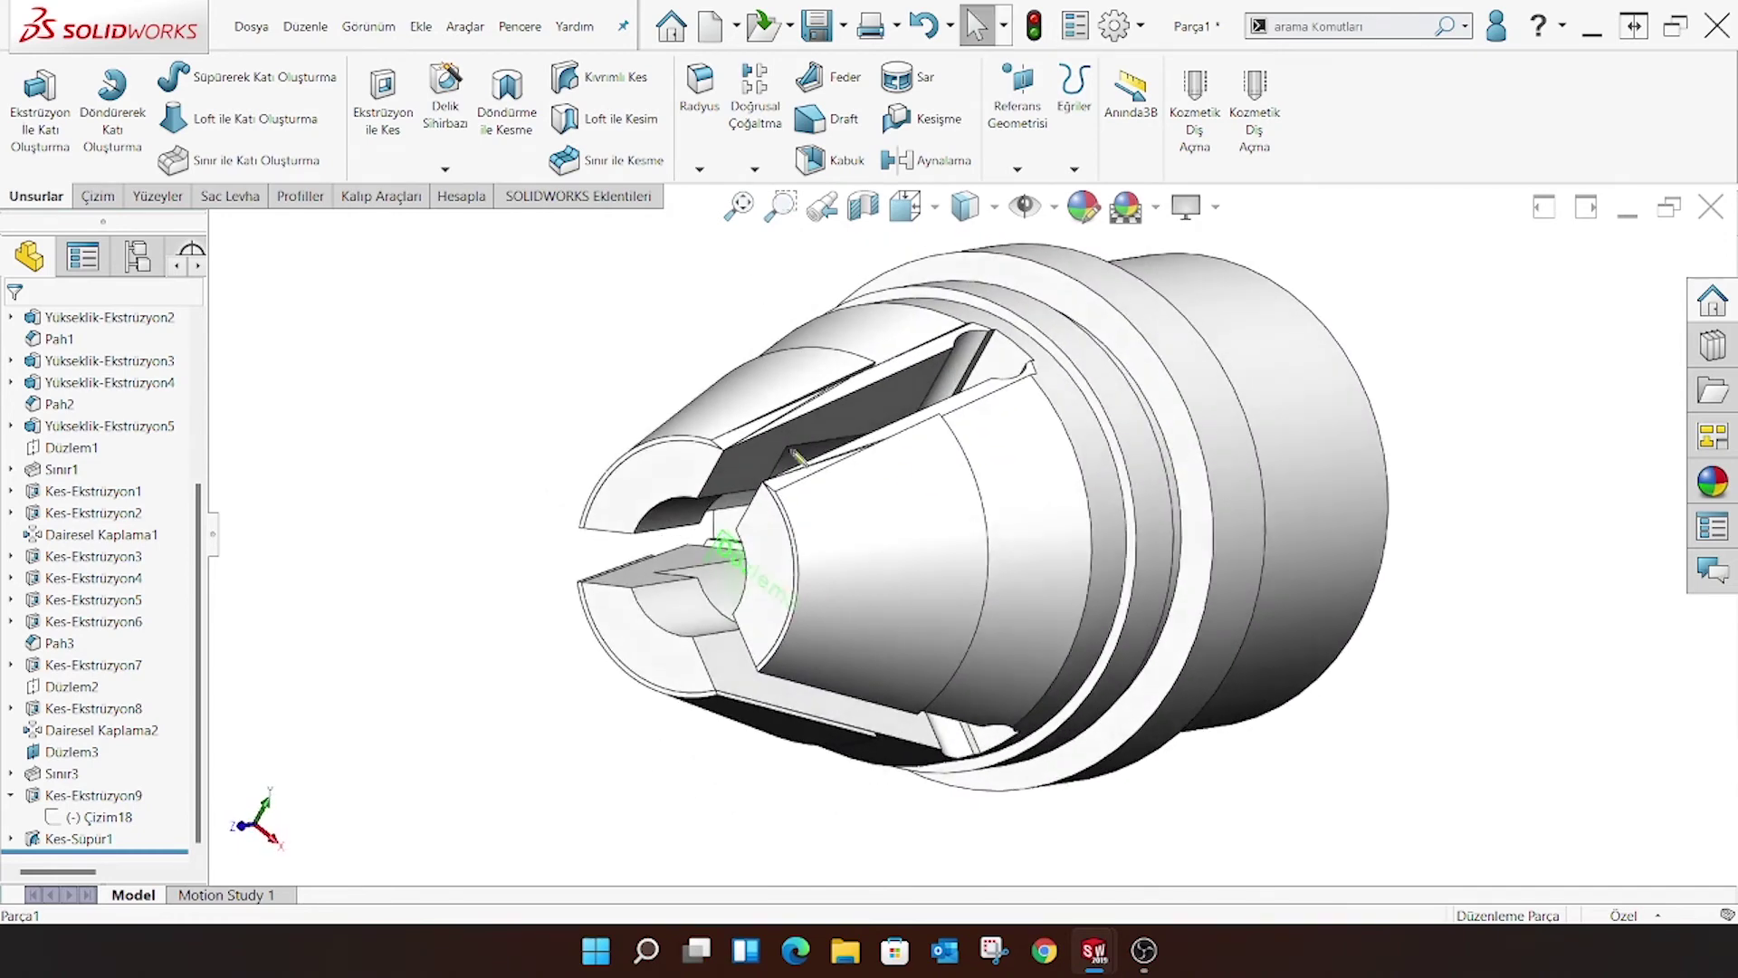
click(754, 169)
click(797, 193)
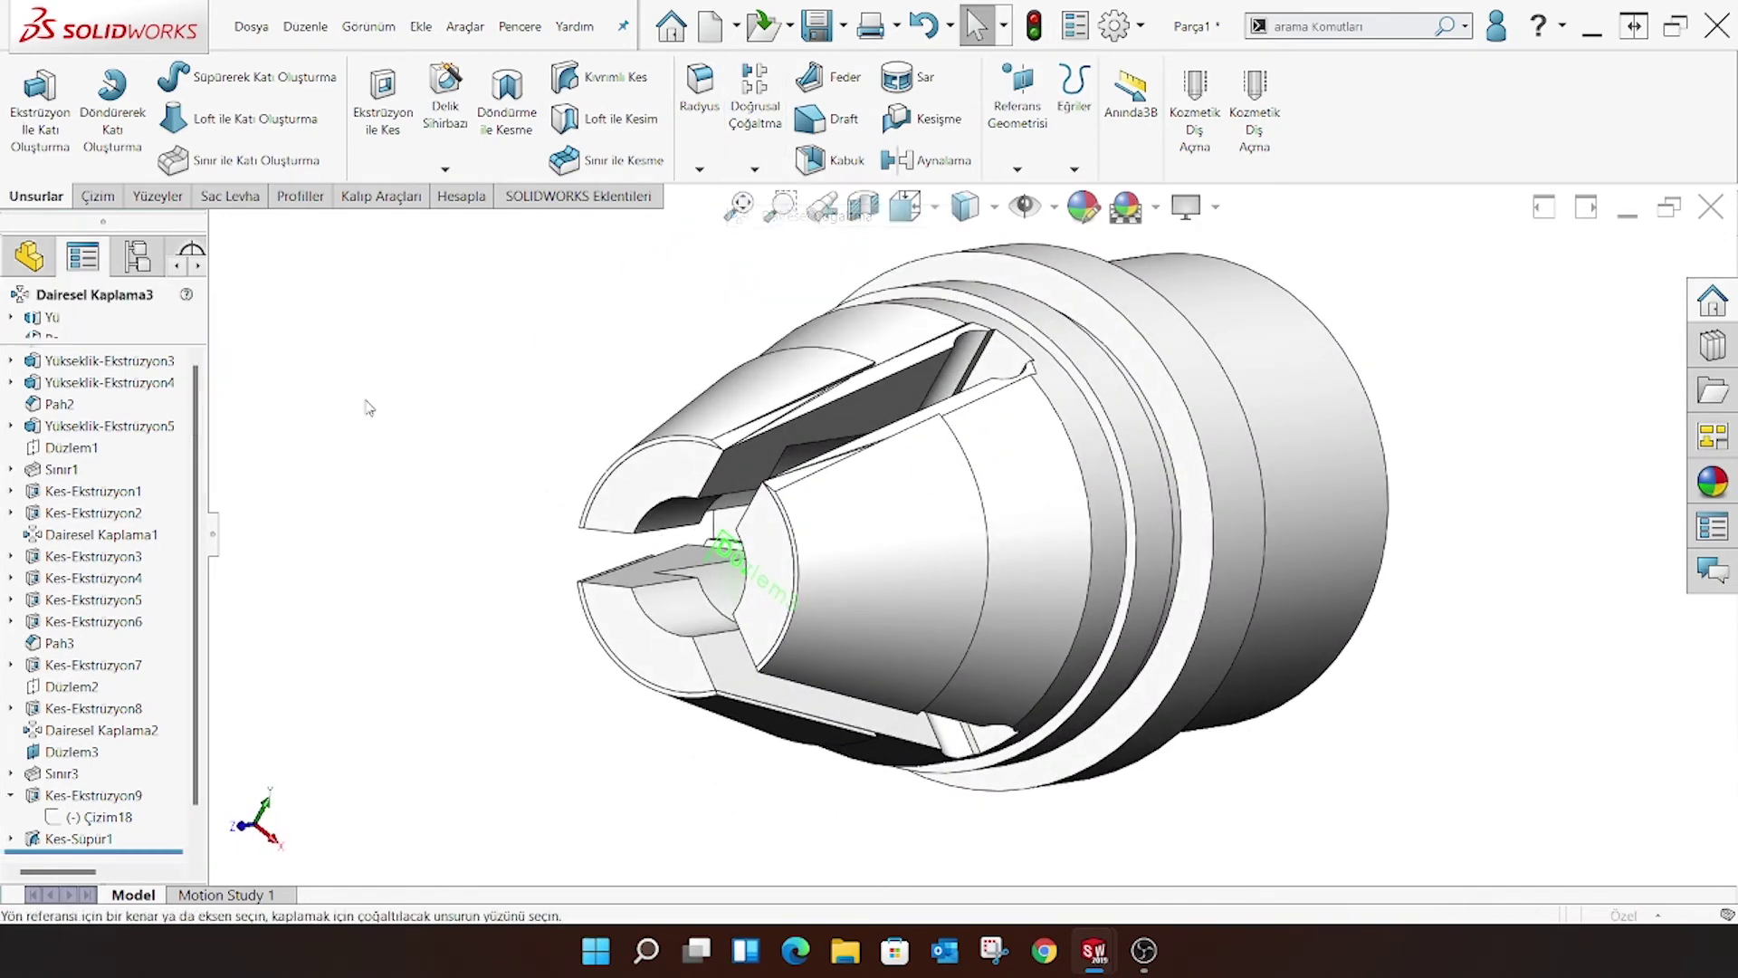
middle_drag(872, 406, 842, 403)
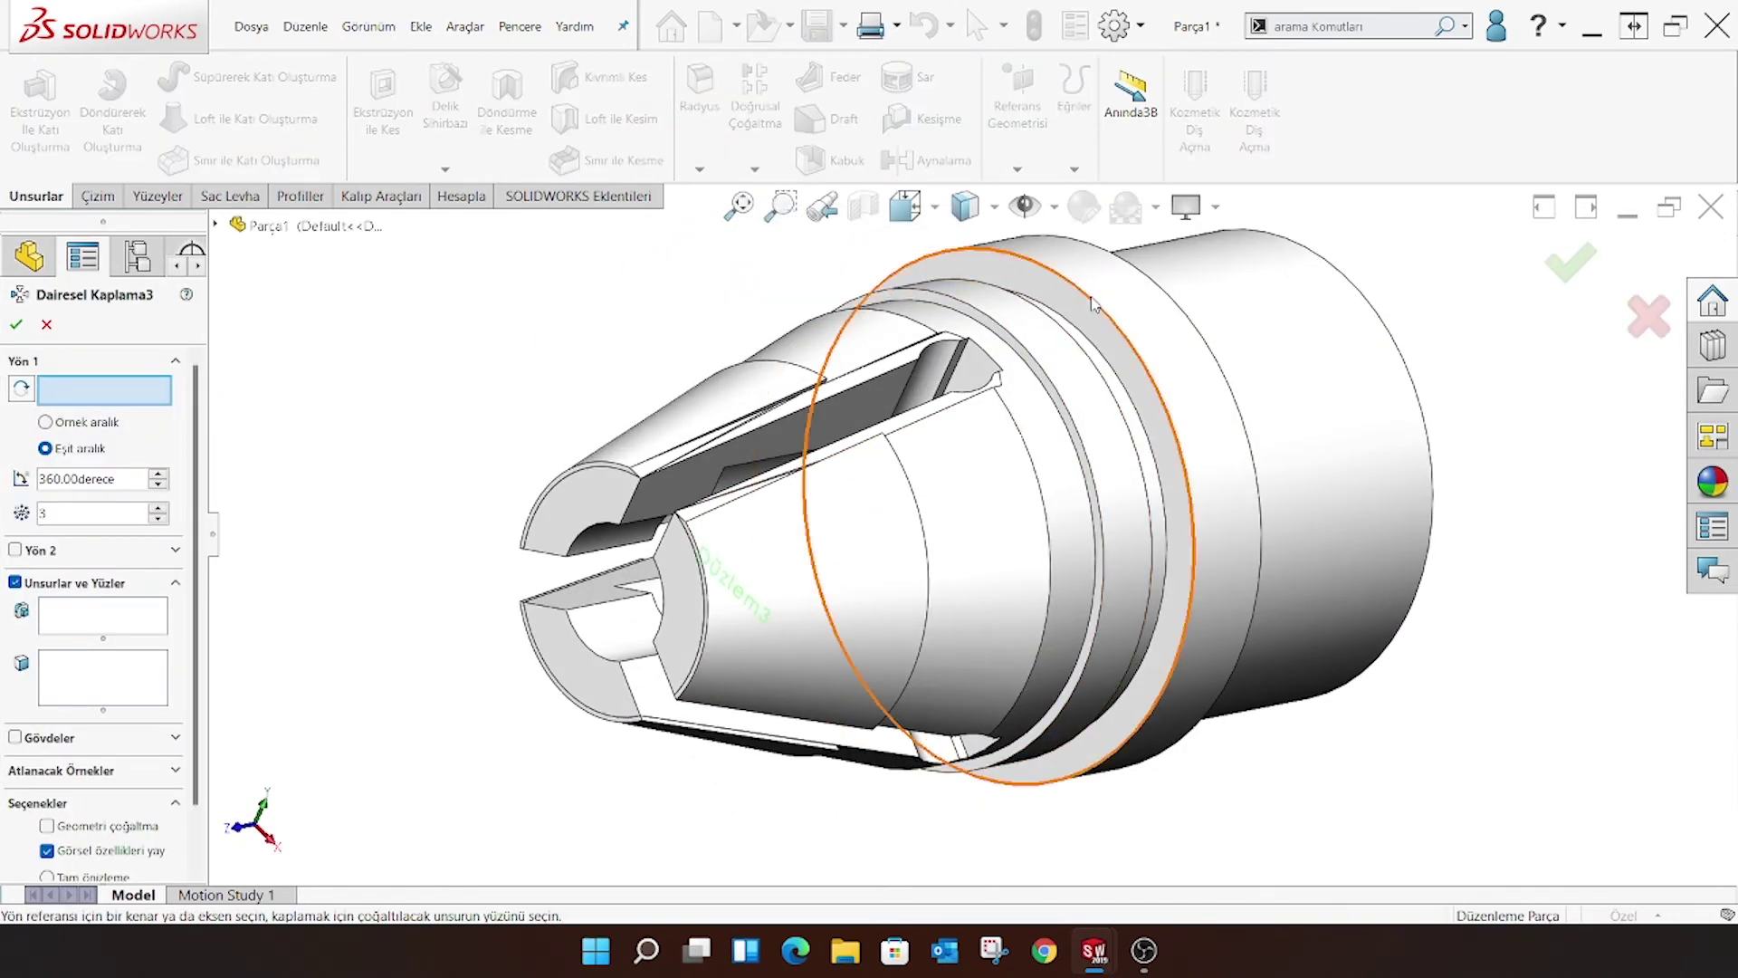
click(1186, 452)
click(112, 604)
scroll(632, 516, down, 2)
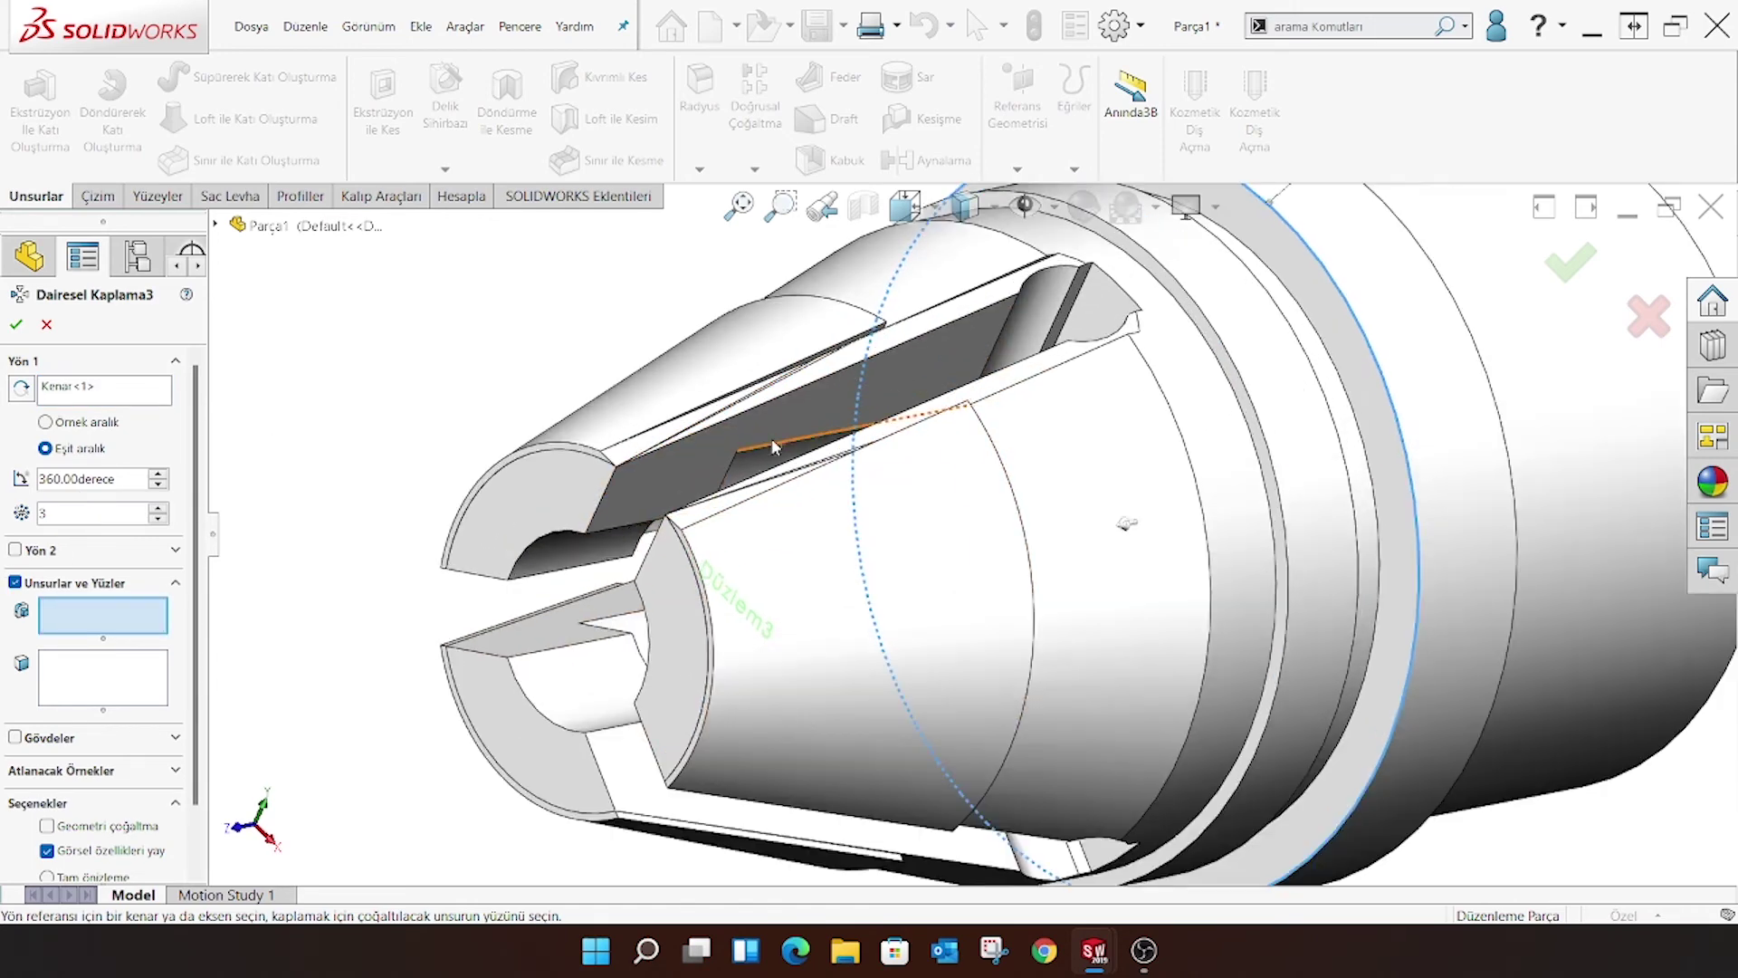
scroll(715, 414, down, 2)
click(797, 421)
key(ctrl+1)
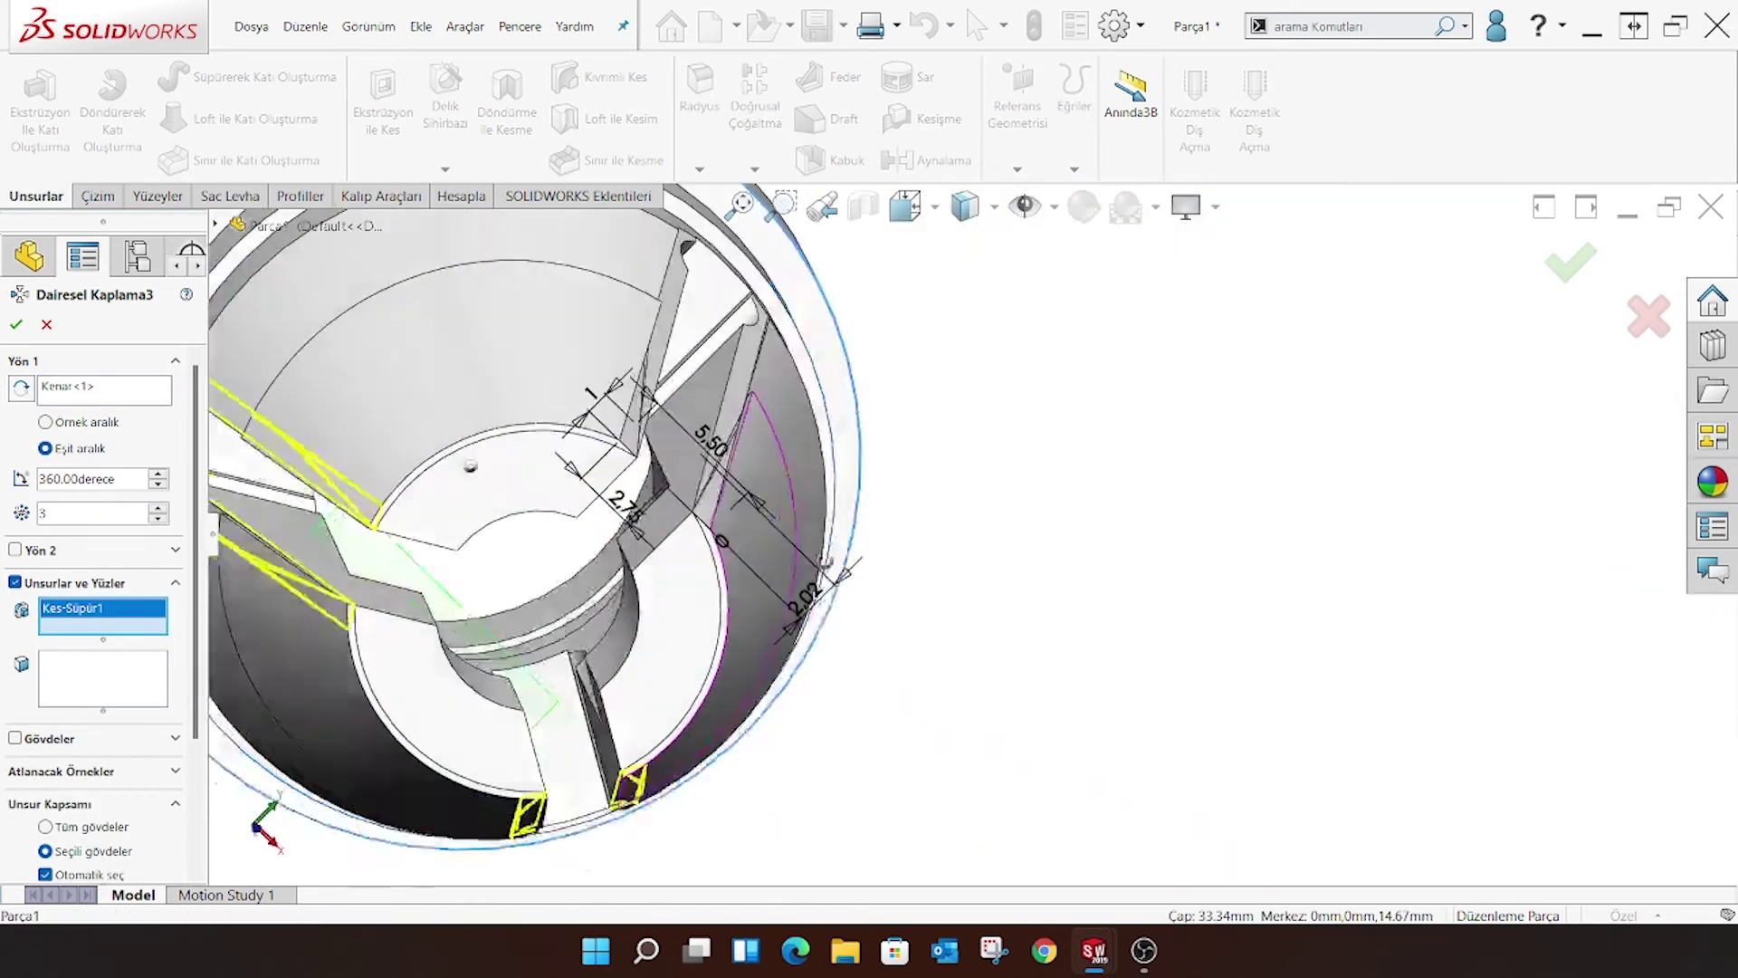
click(17, 323)
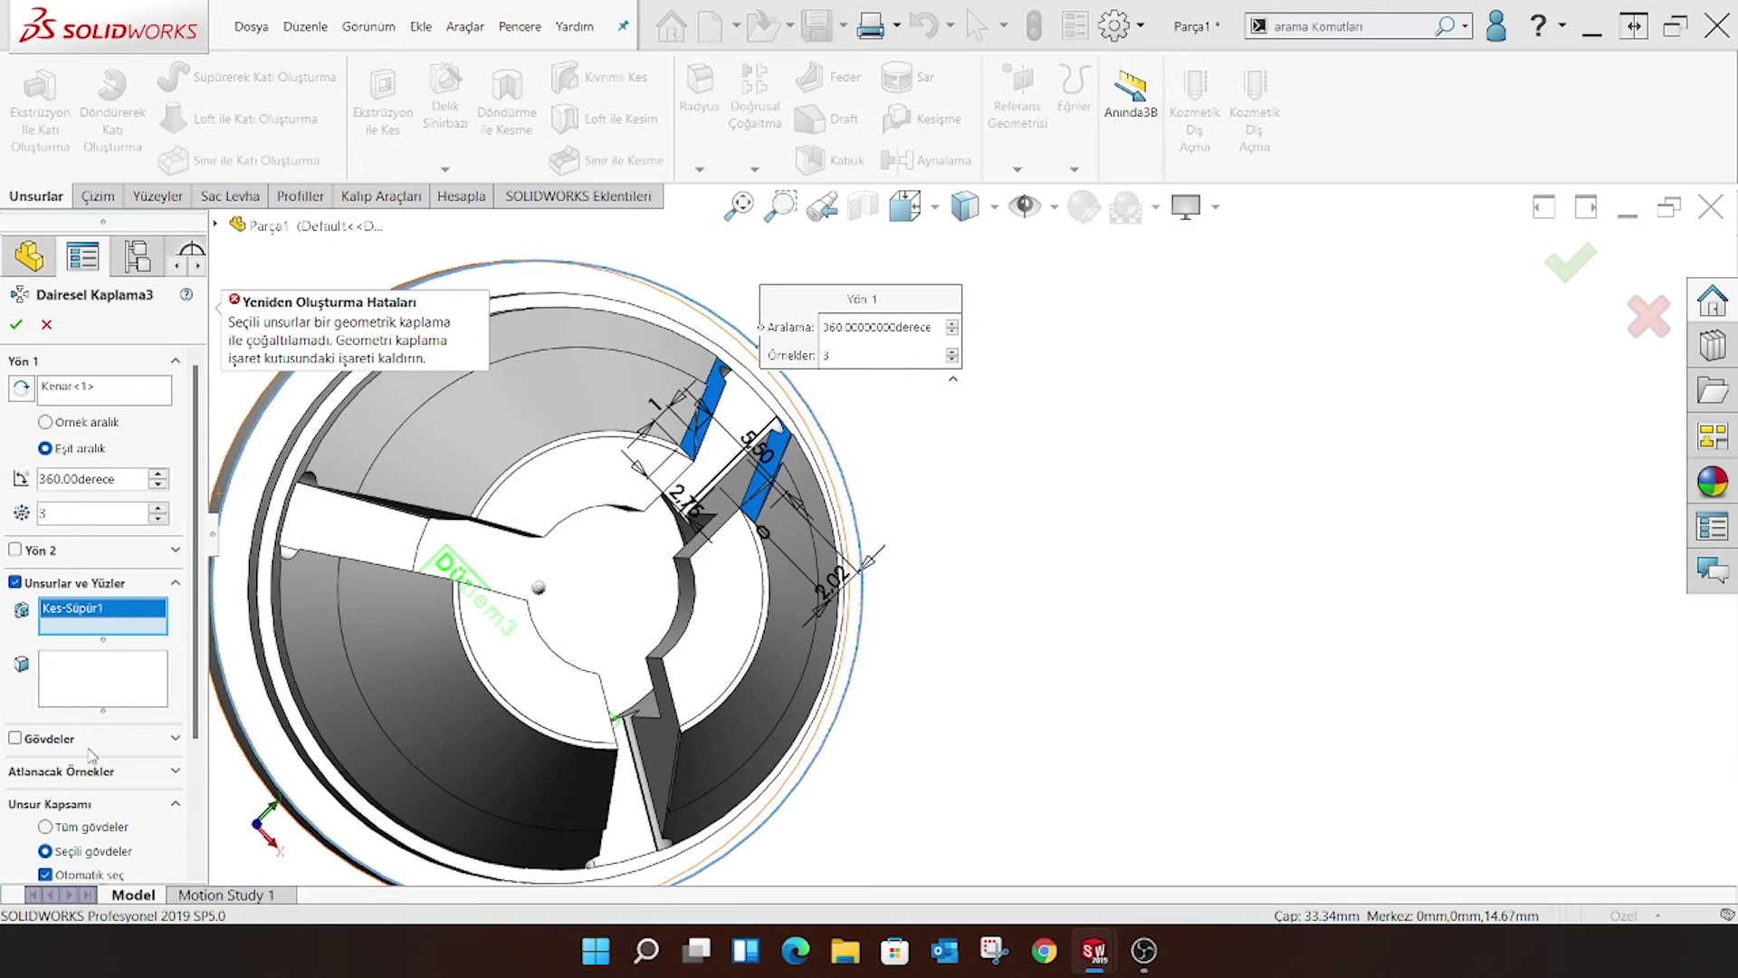
drag(203, 543, 203, 658)
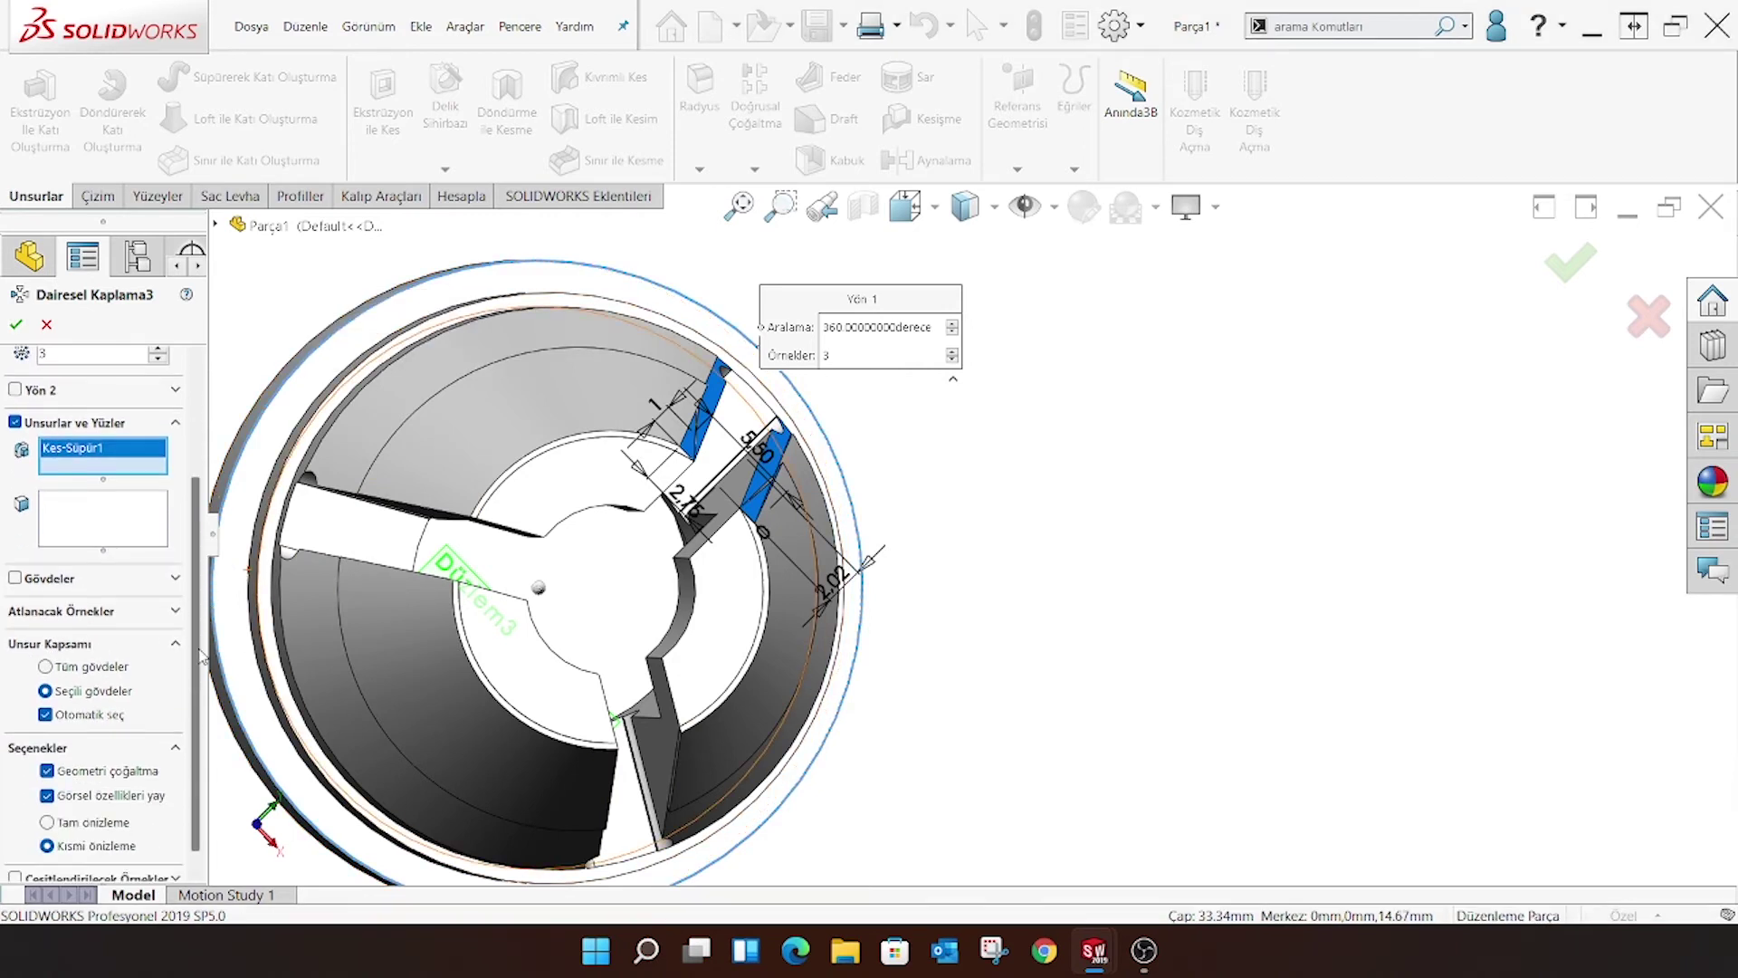
click(84, 772)
scroll(66, 568, up, 2)
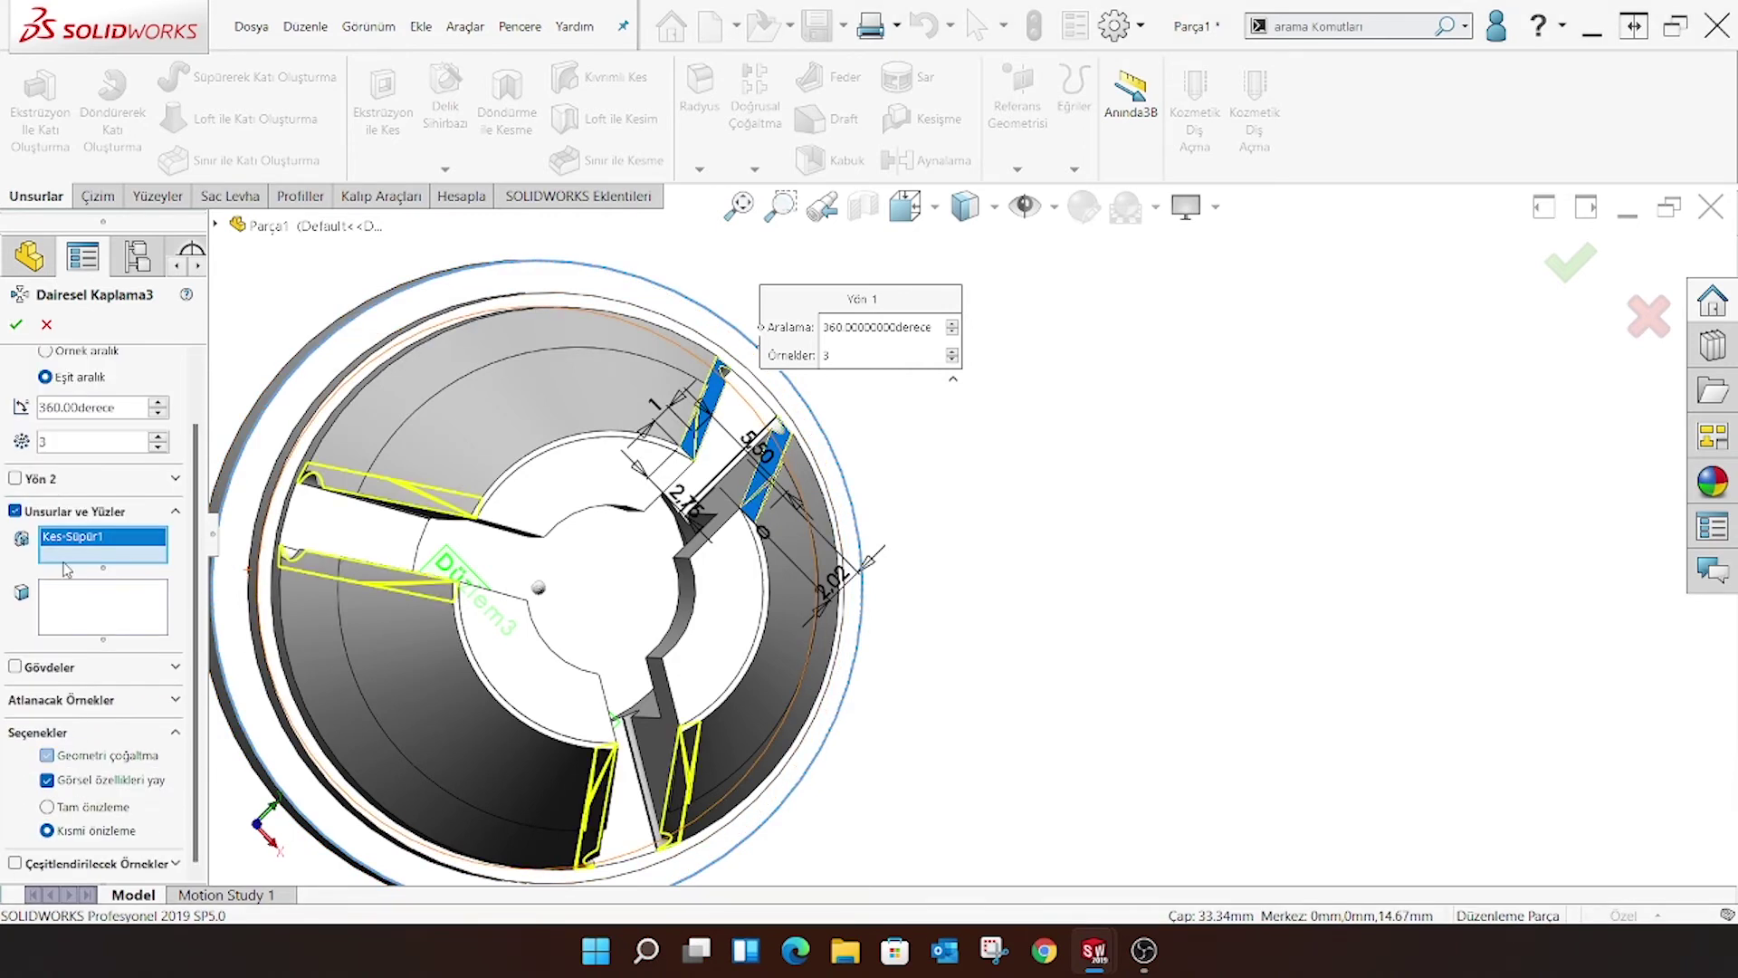
click(20, 326)
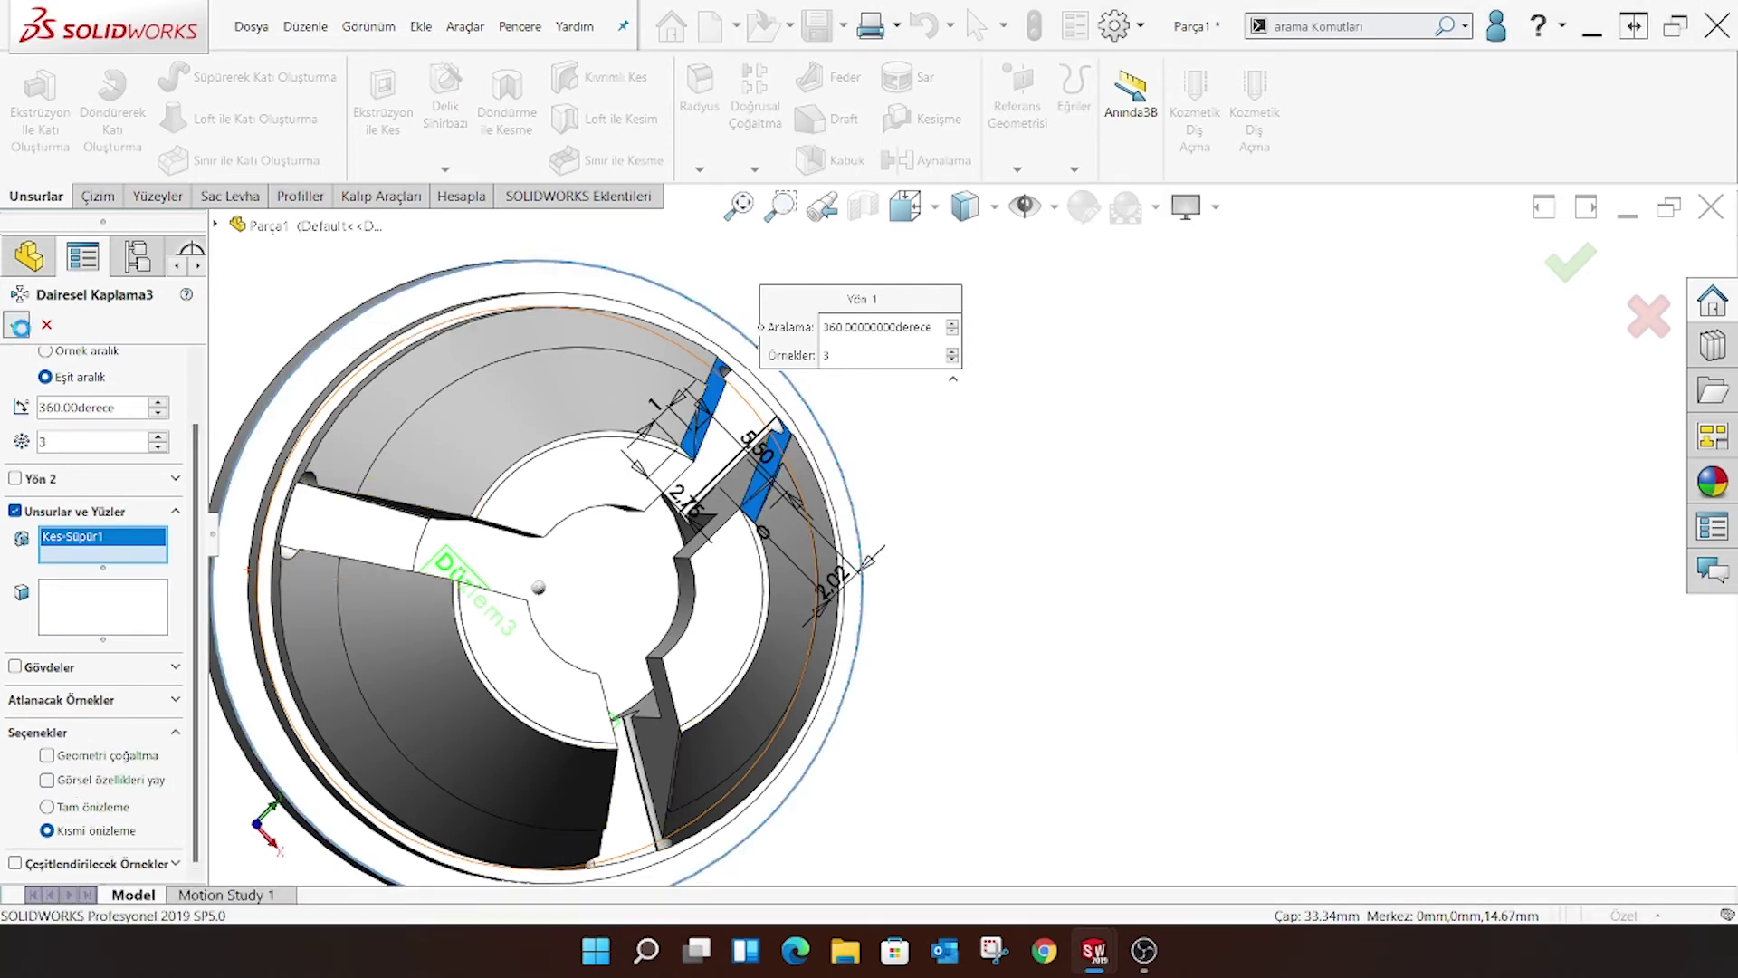
key(Escape)
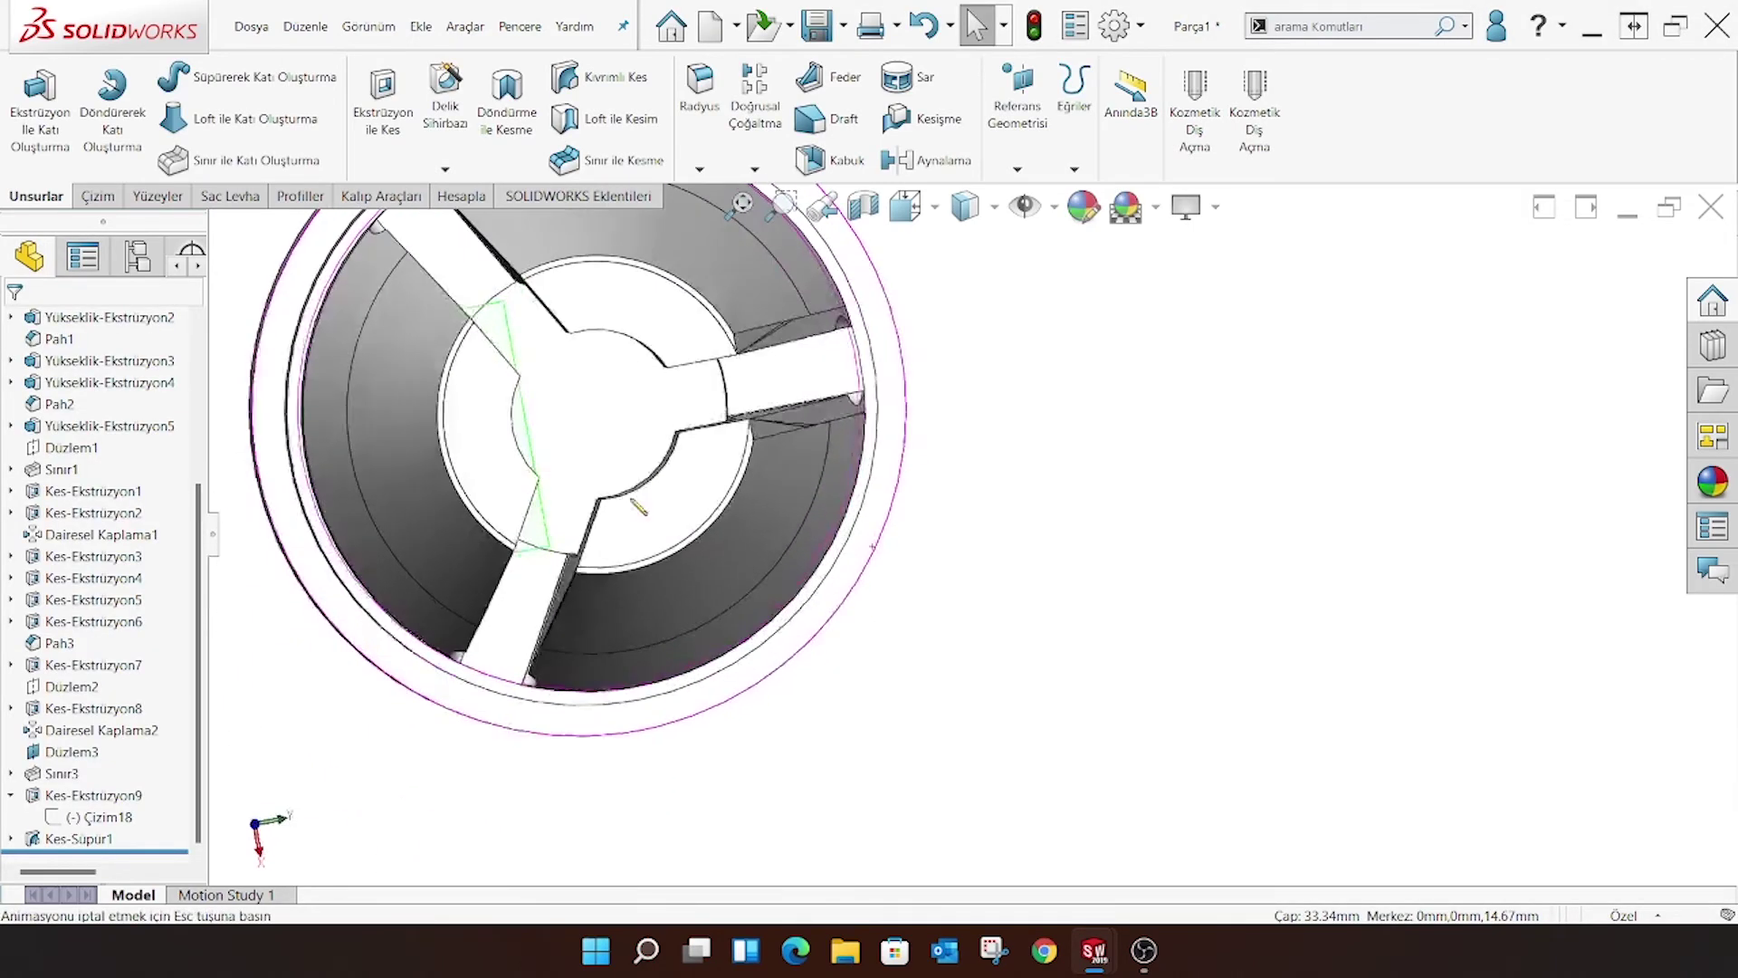
Start a new sketch on plane Düzlem3
click(796, 312)
click(828, 267)
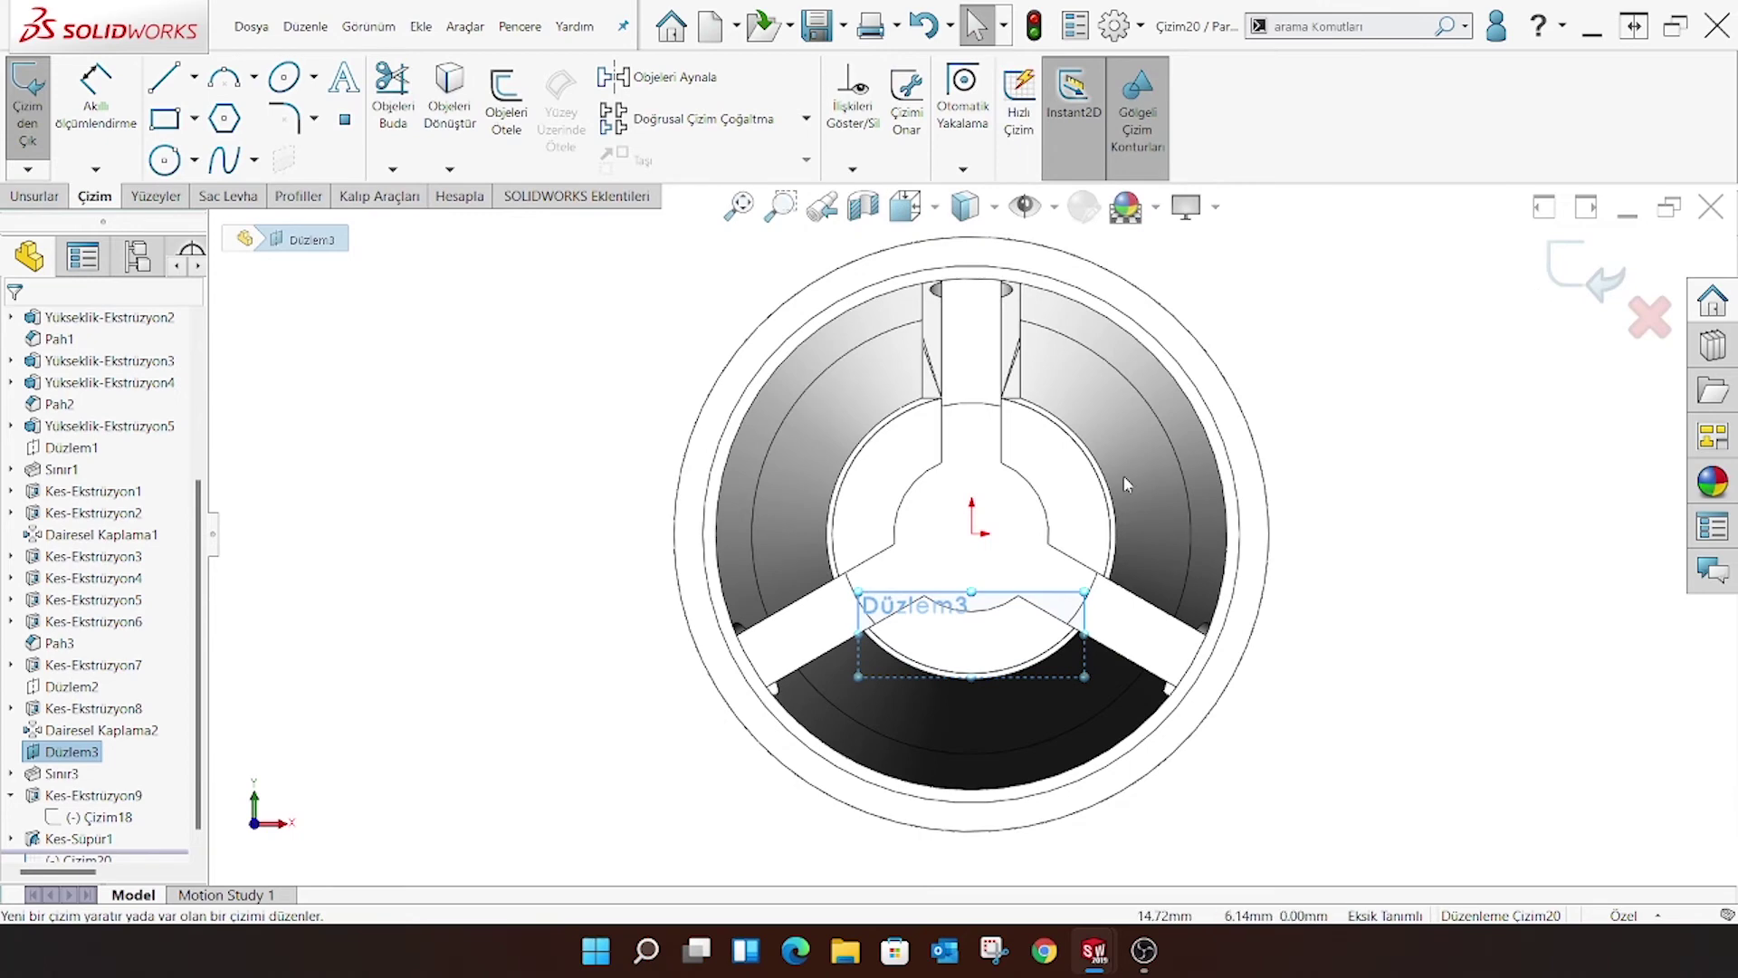
scroll(1124, 485, down, 2)
Draw a 3,34 mm construction centerline from the rib edge at about 300°, then exit the sketch
click(194, 76)
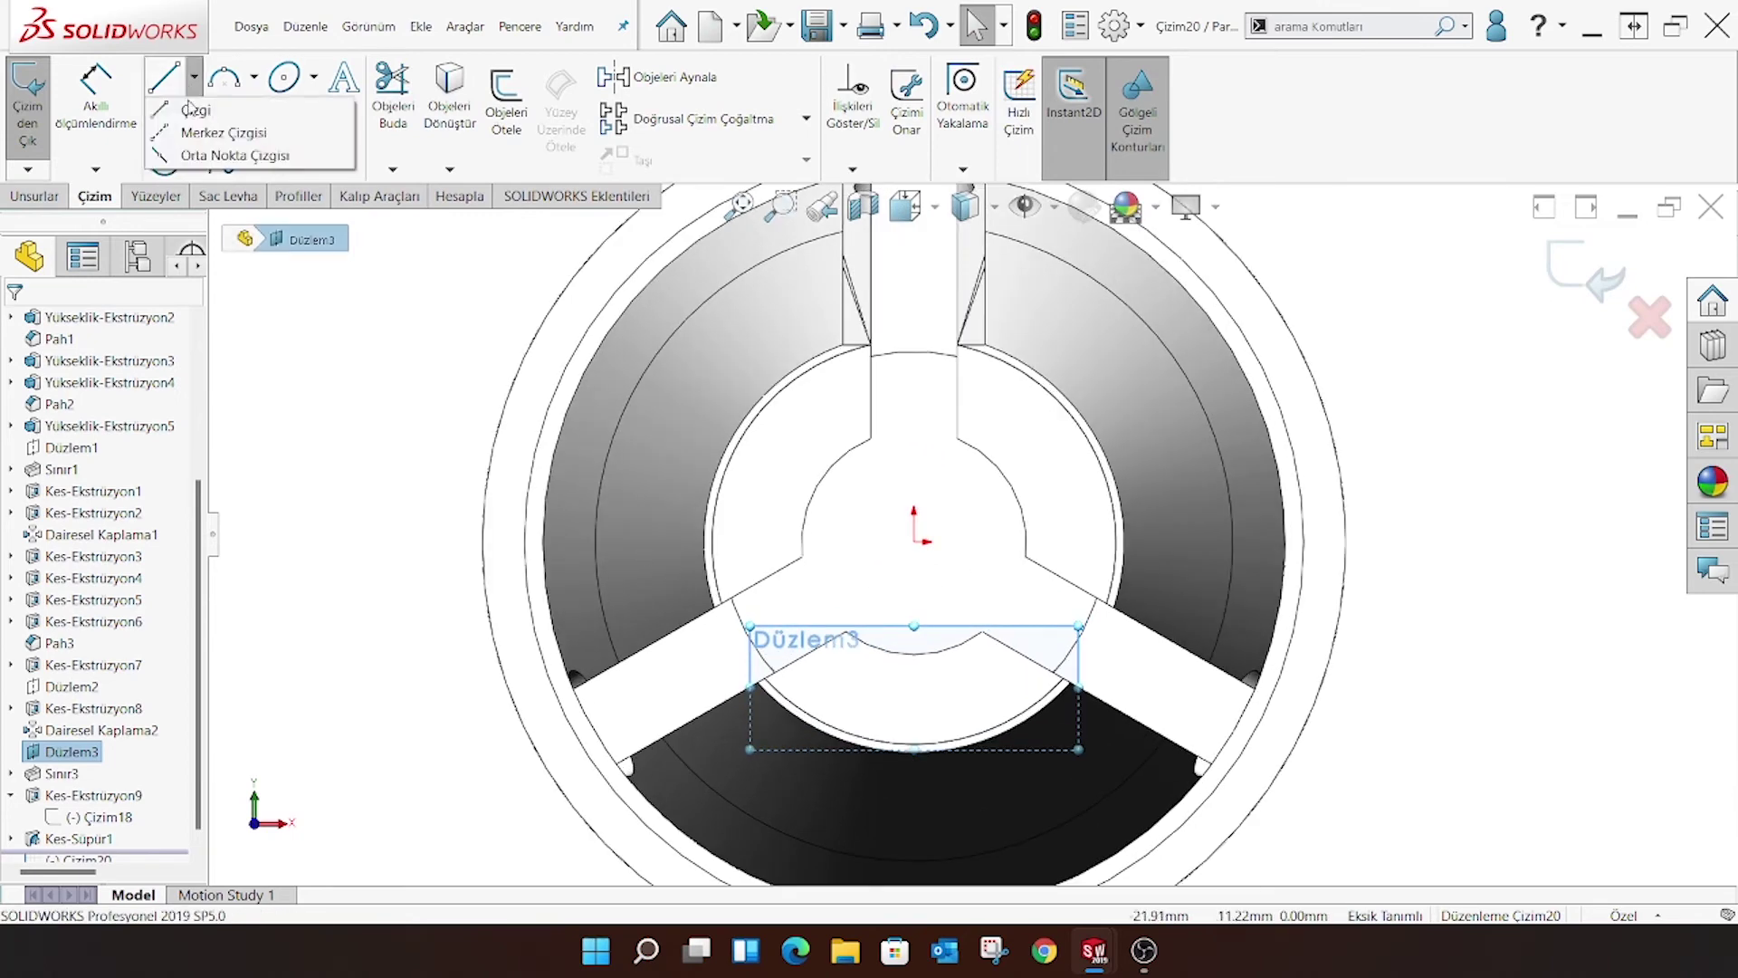
click(233, 127)
scroll(543, 684, down, 1)
scroll(768, 654, down, 1)
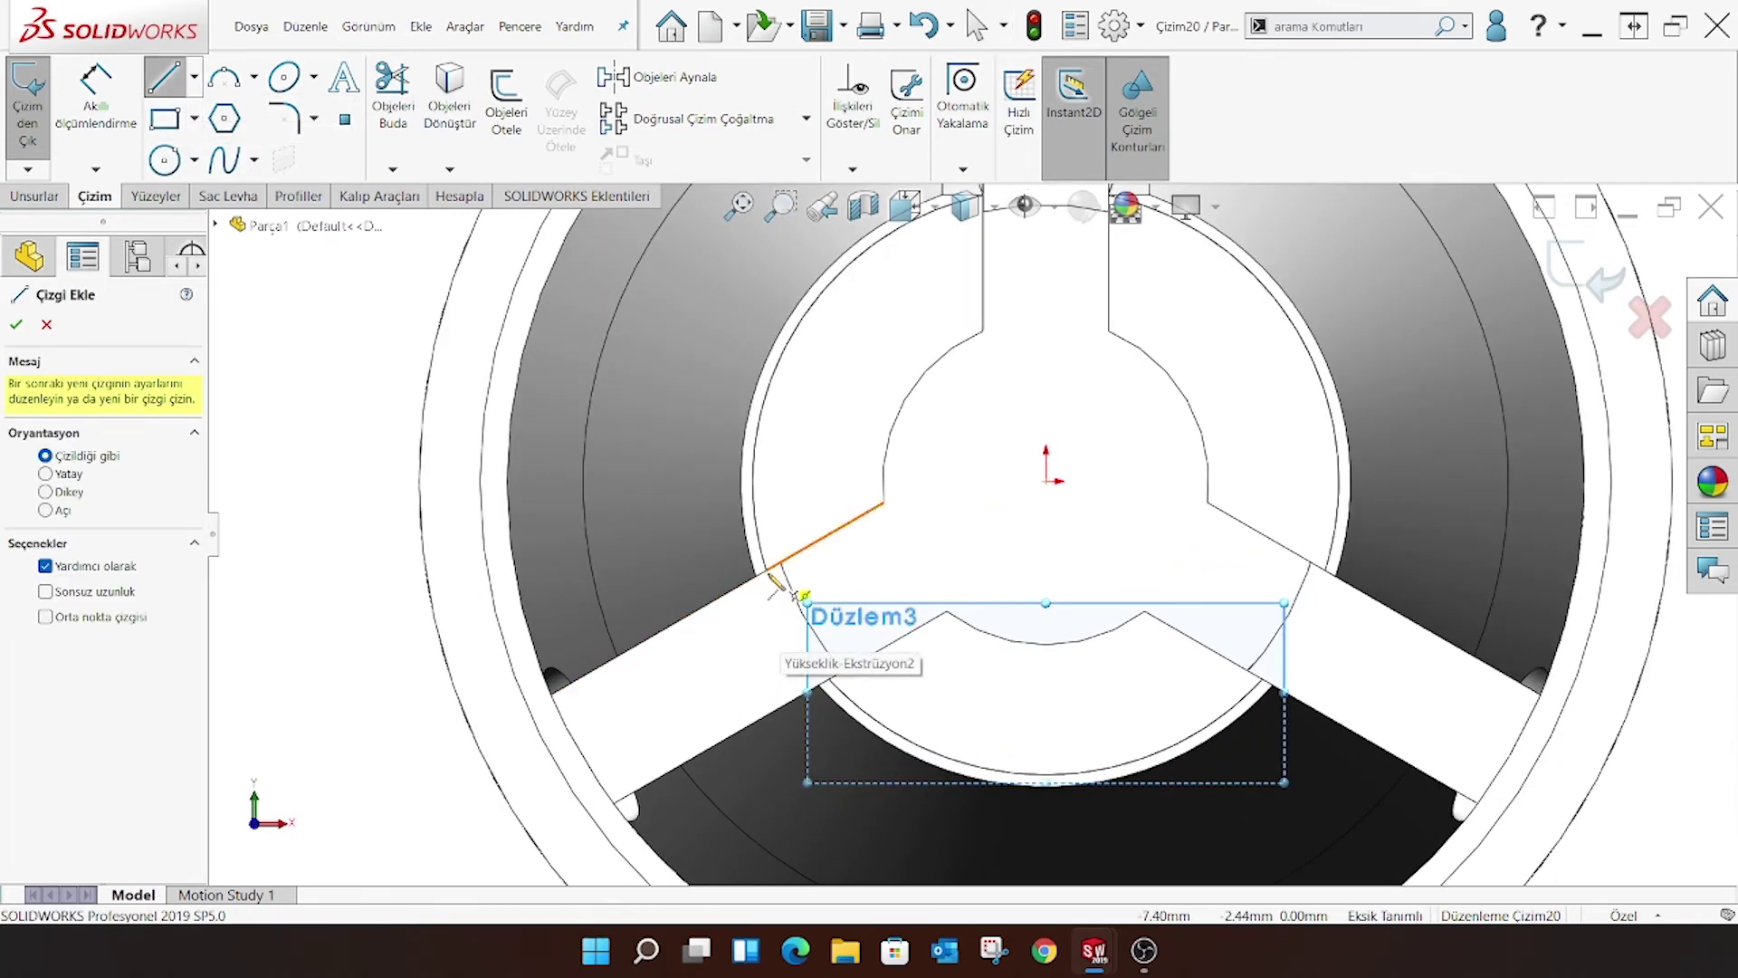
click(769, 571)
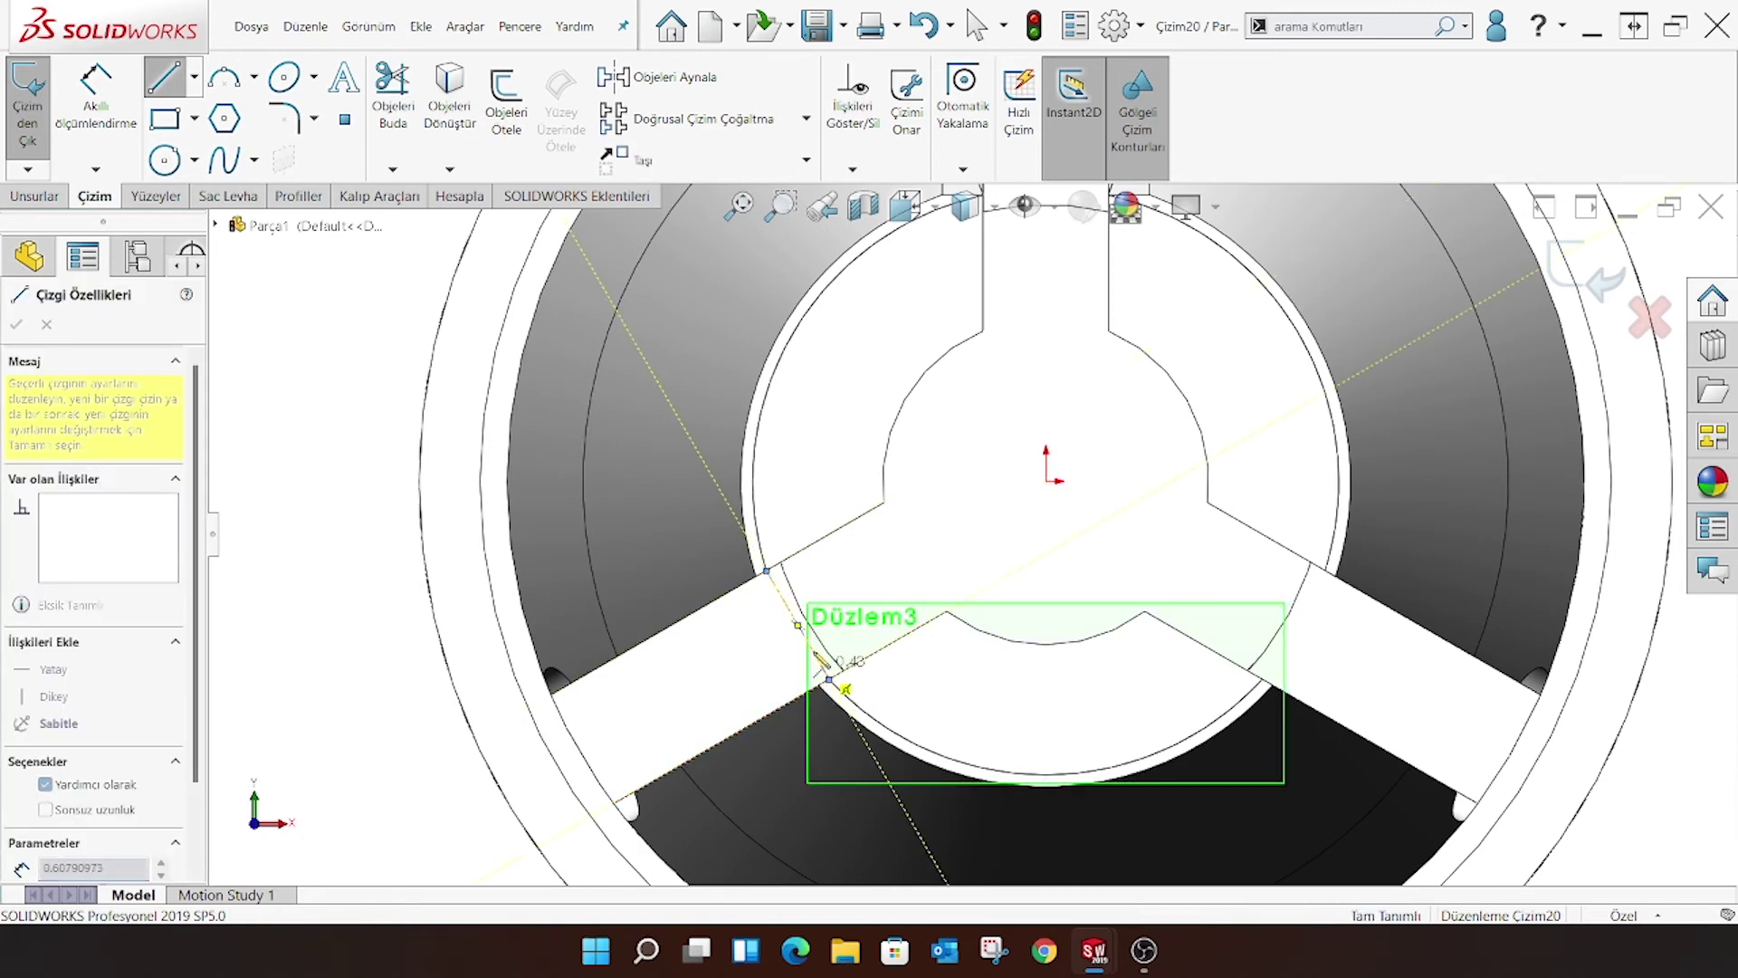
key(Escape)
scroll(1269, 509, up, 3)
scroll(1287, 431, down, 2)
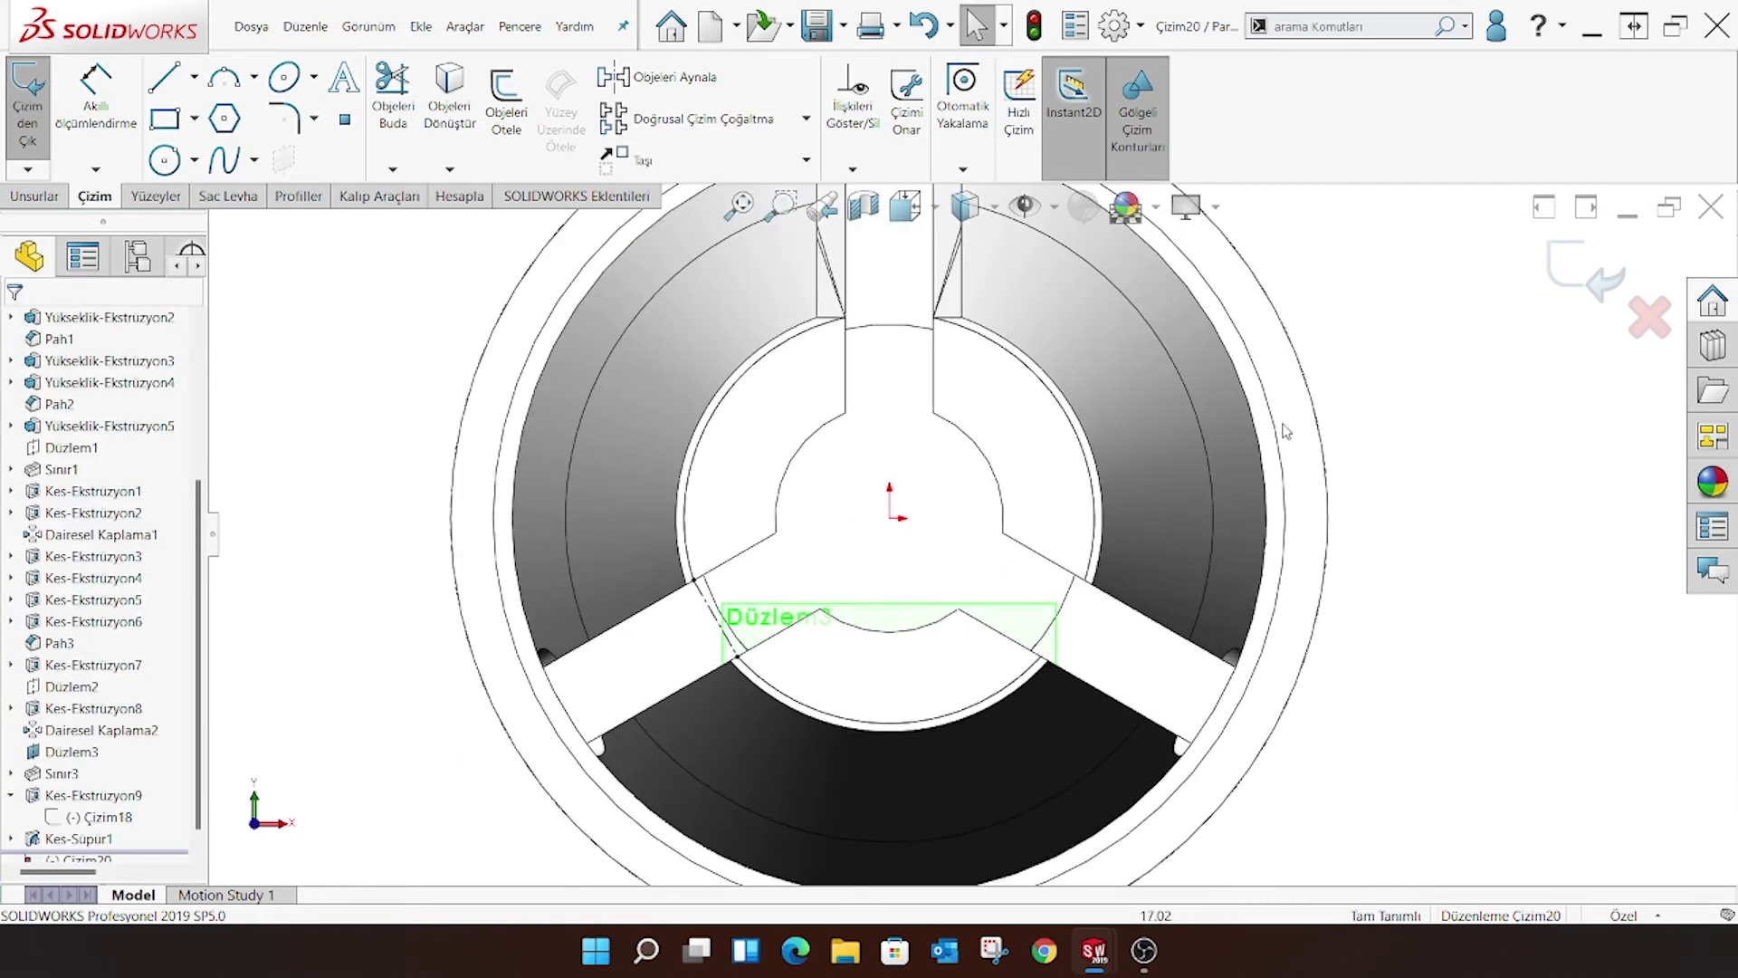
right_click(715, 619)
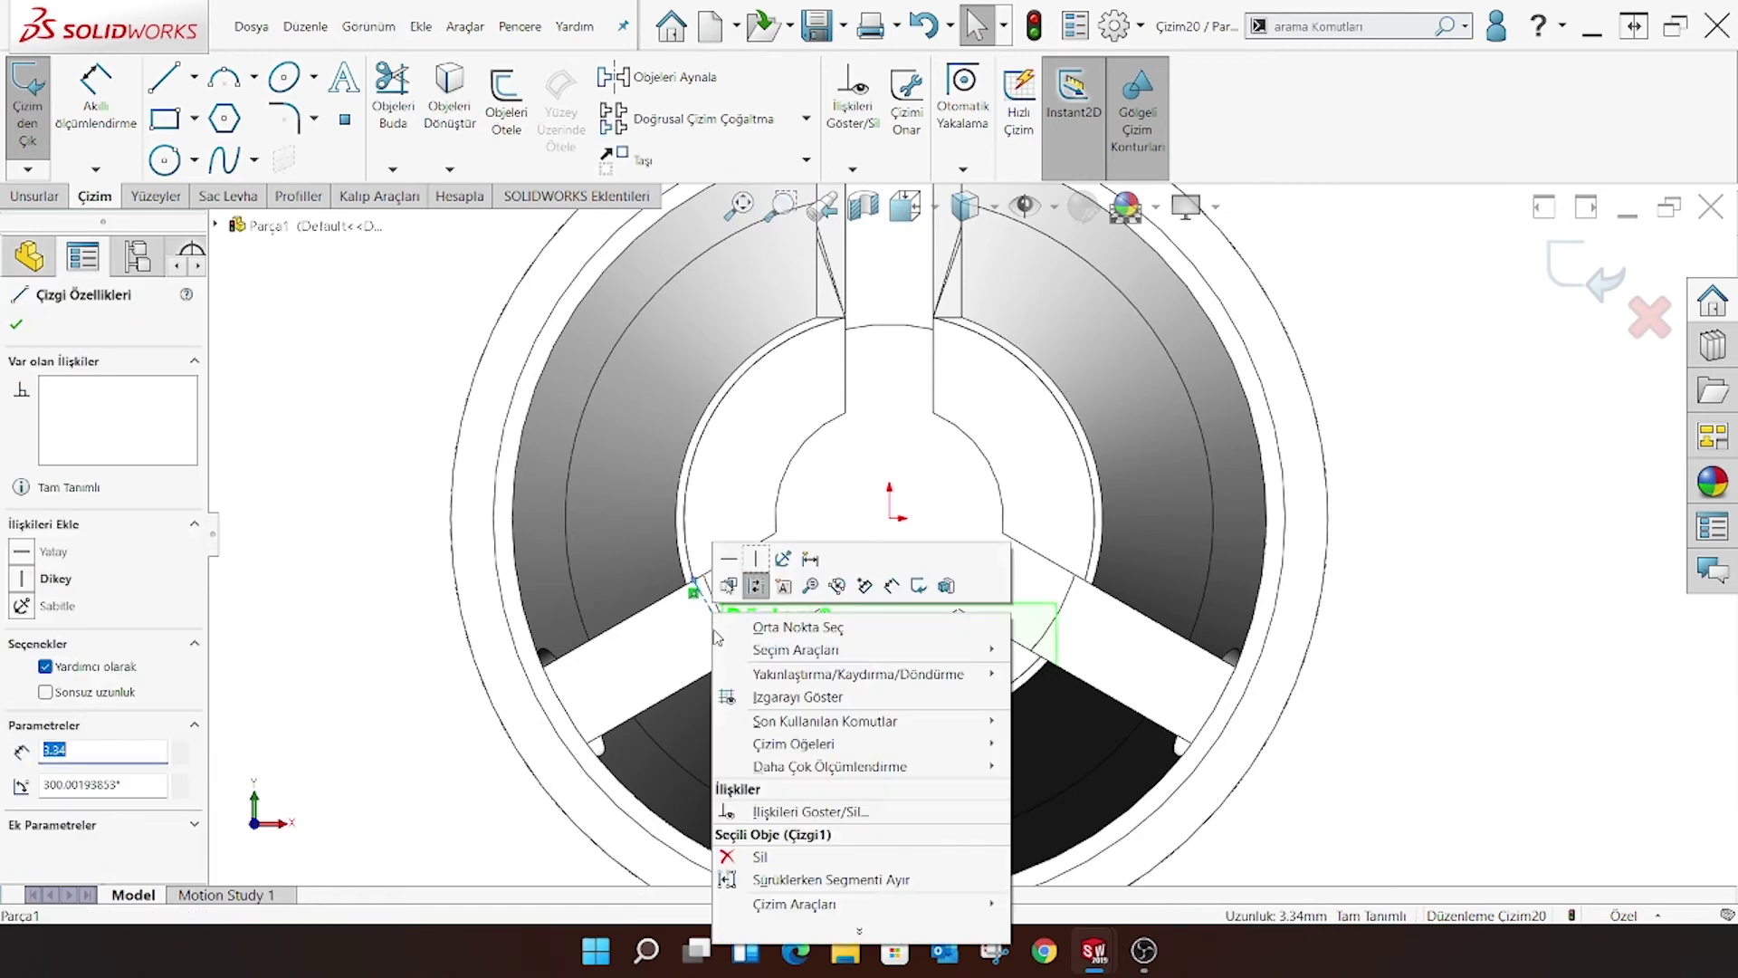
click(797, 872)
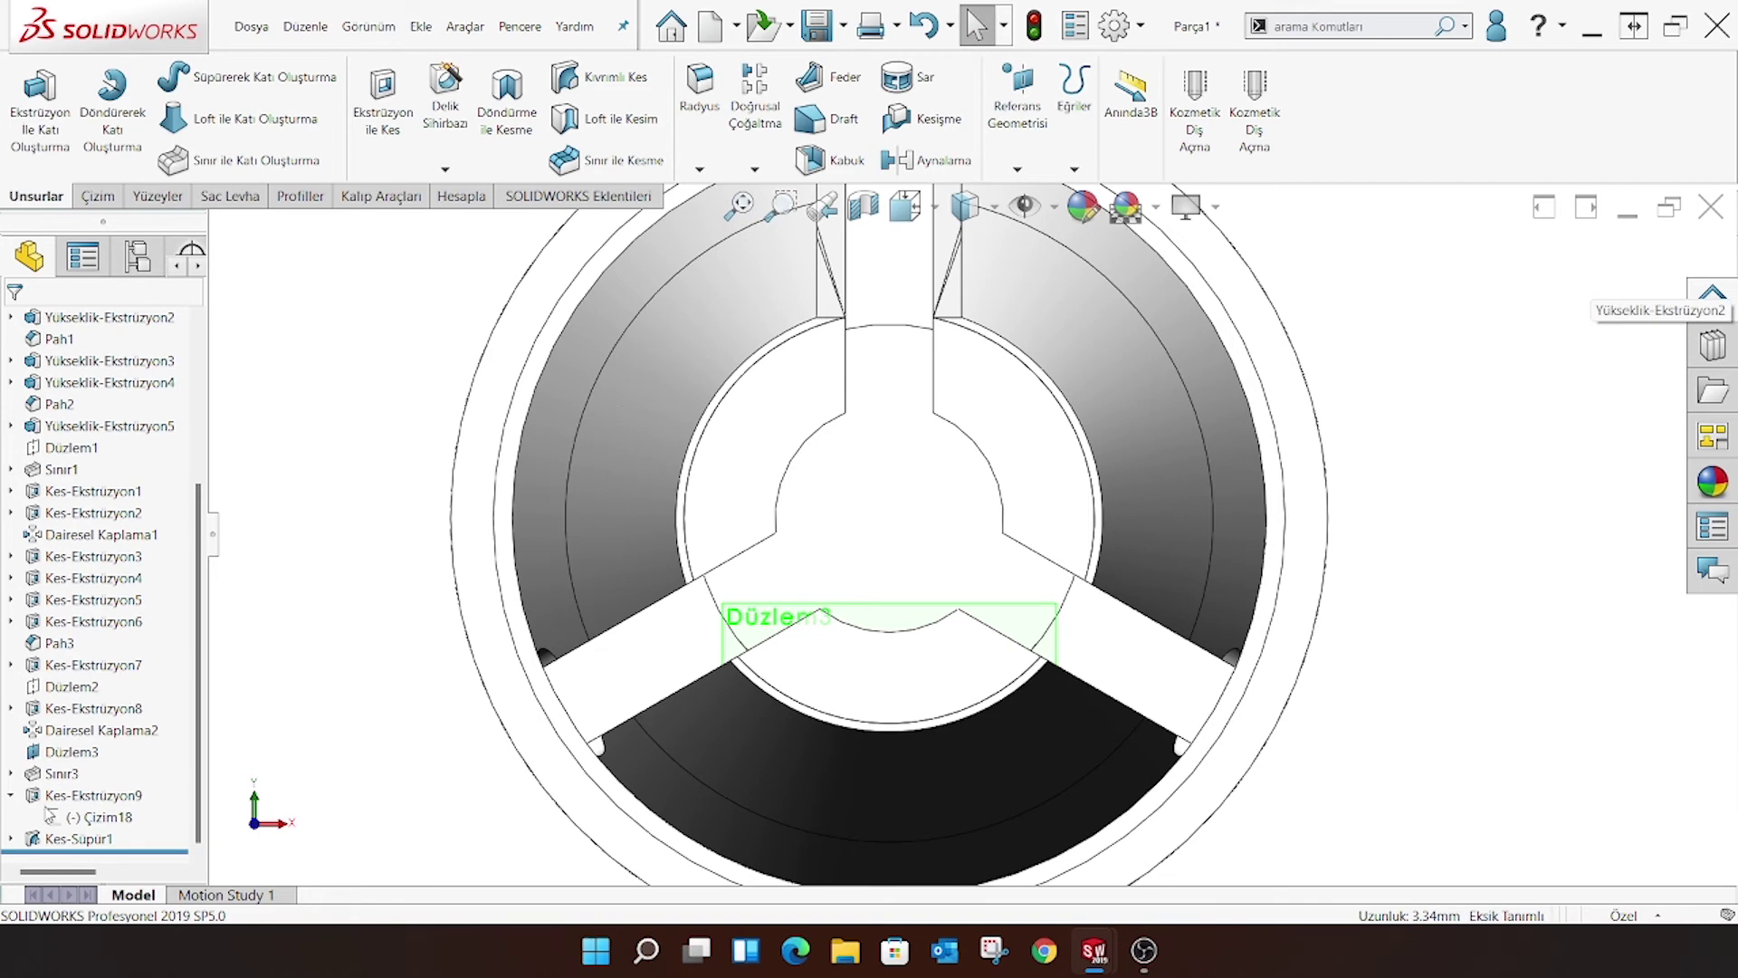
In Çizim19, circularly pattern the four rectangle lines 3 times around the inner arc's centre
click(50, 814)
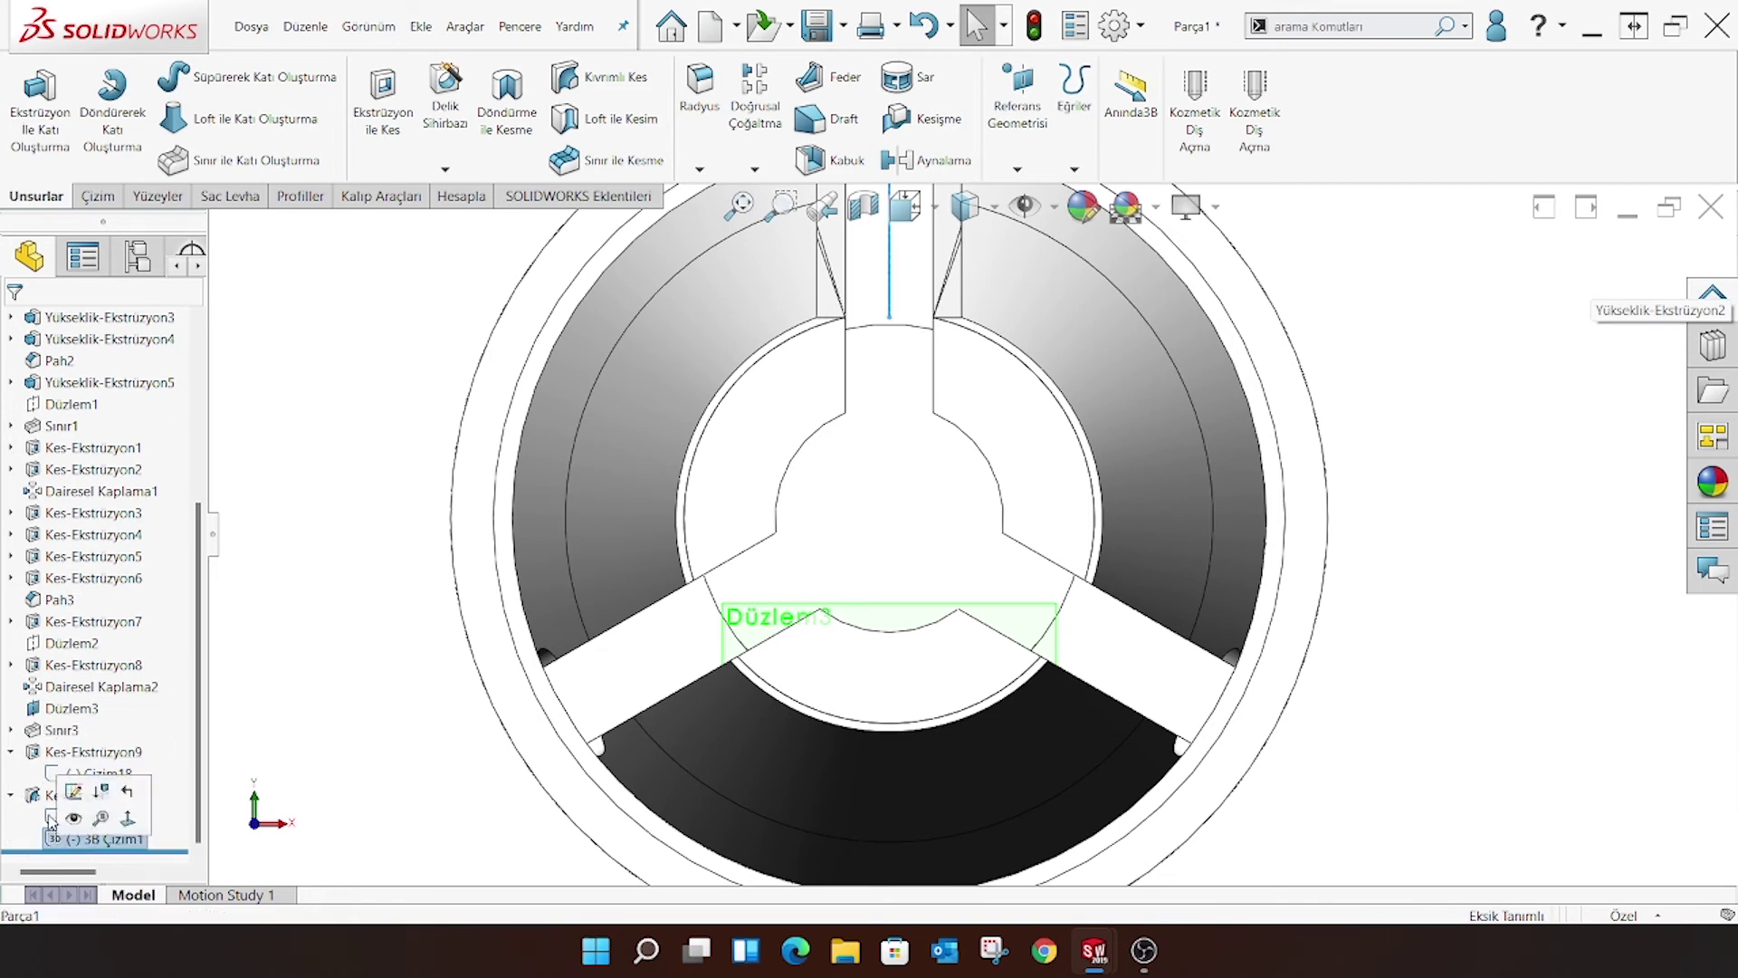
click(74, 791)
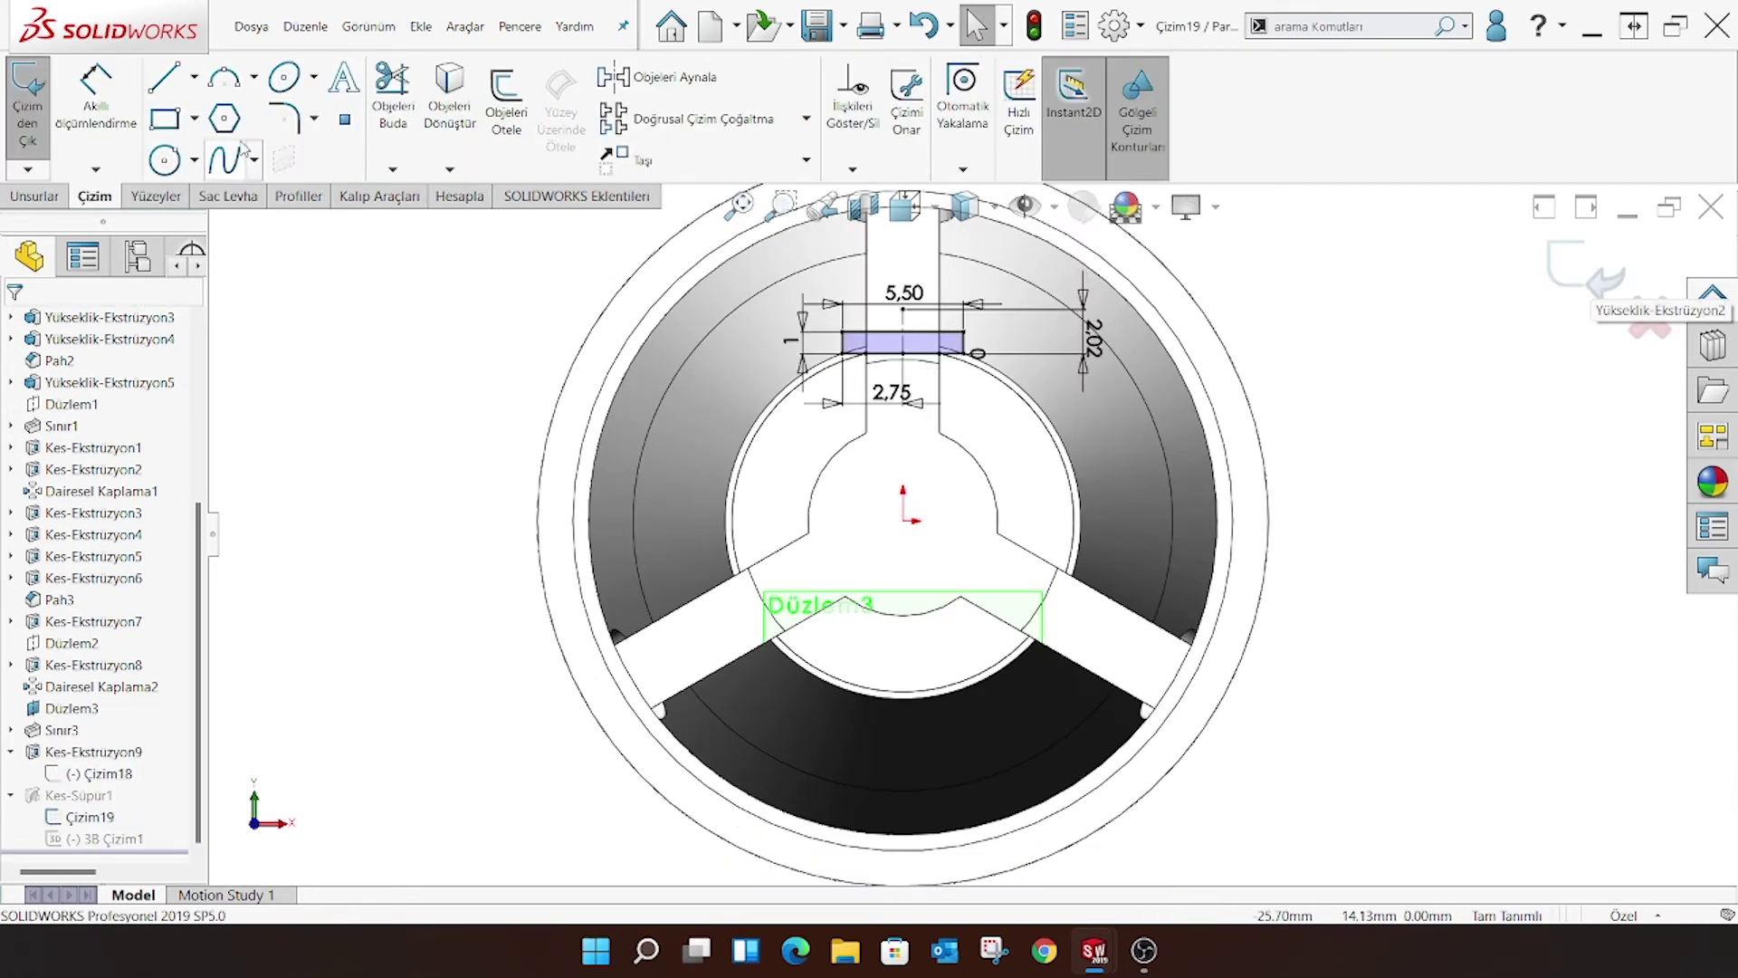
click(806, 118)
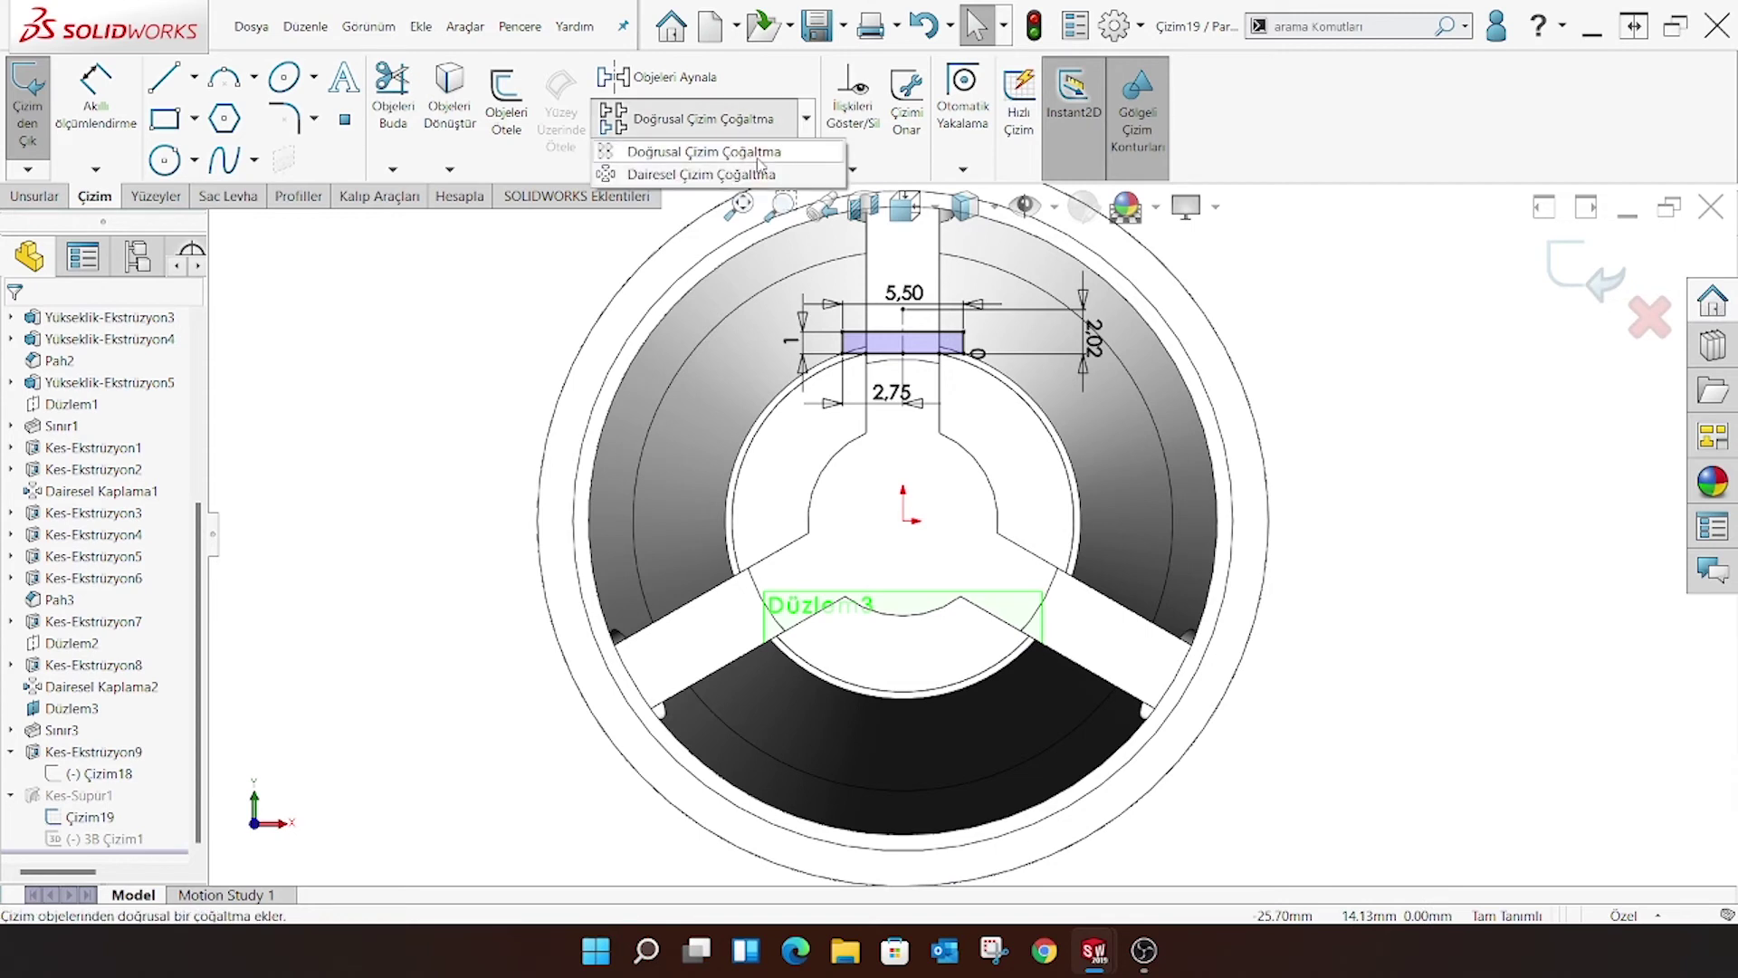
click(702, 174)
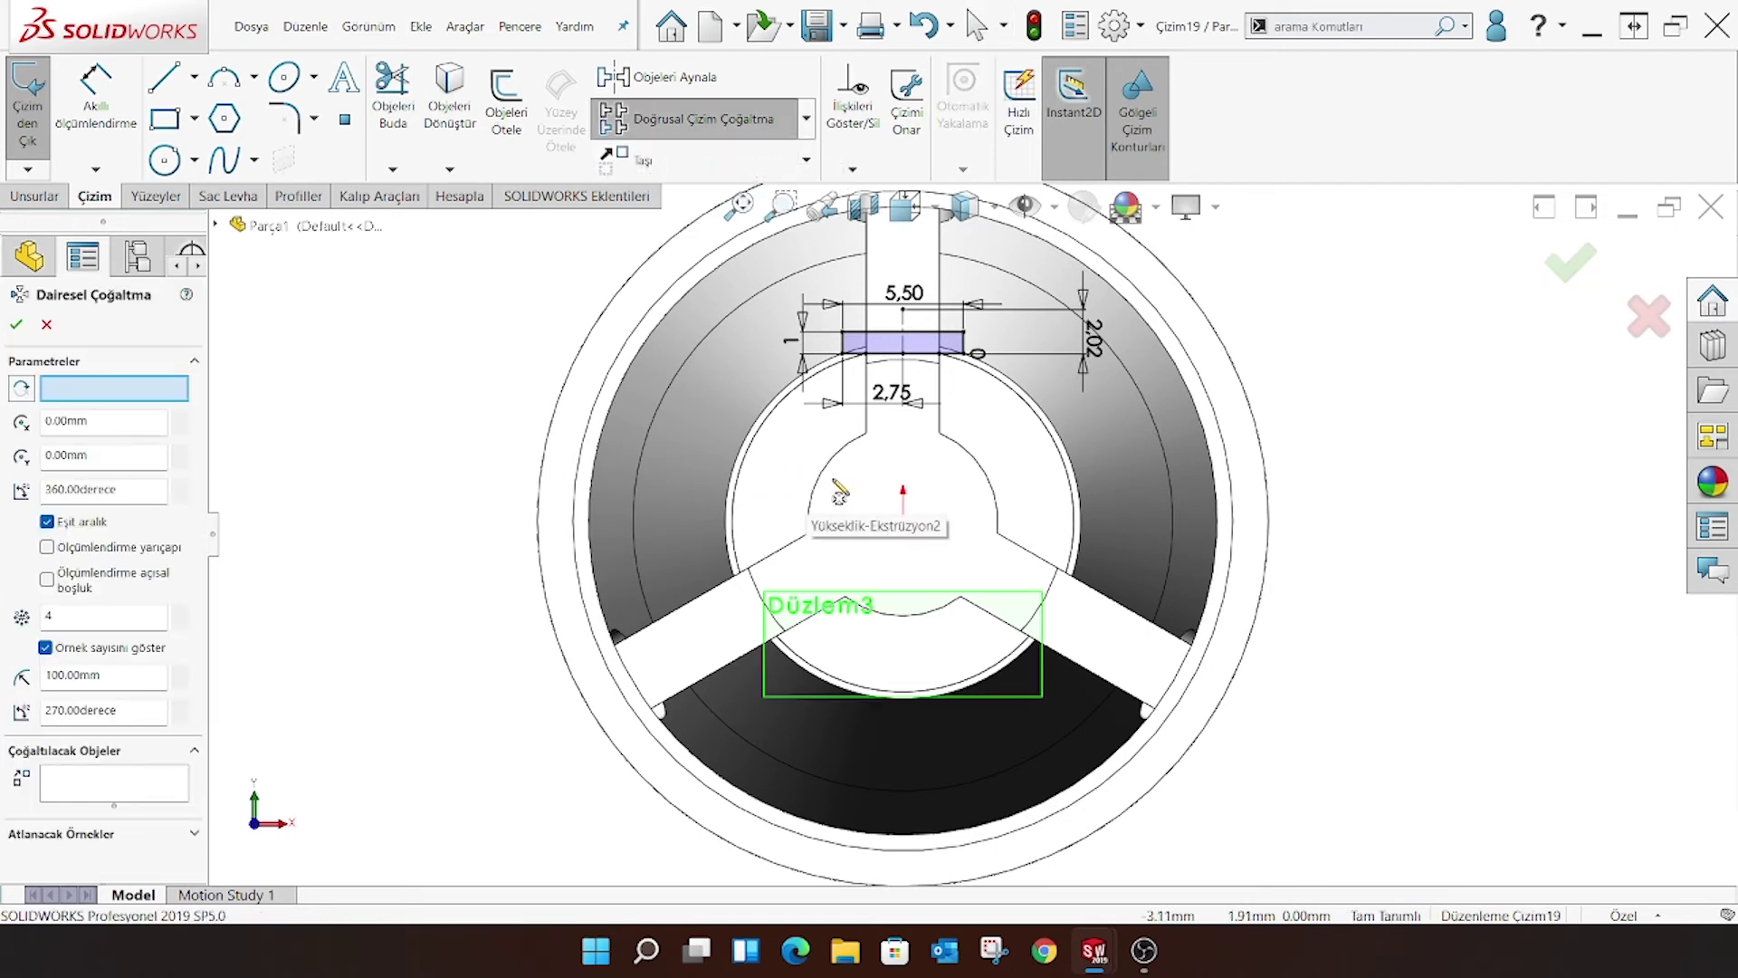
click(832, 475)
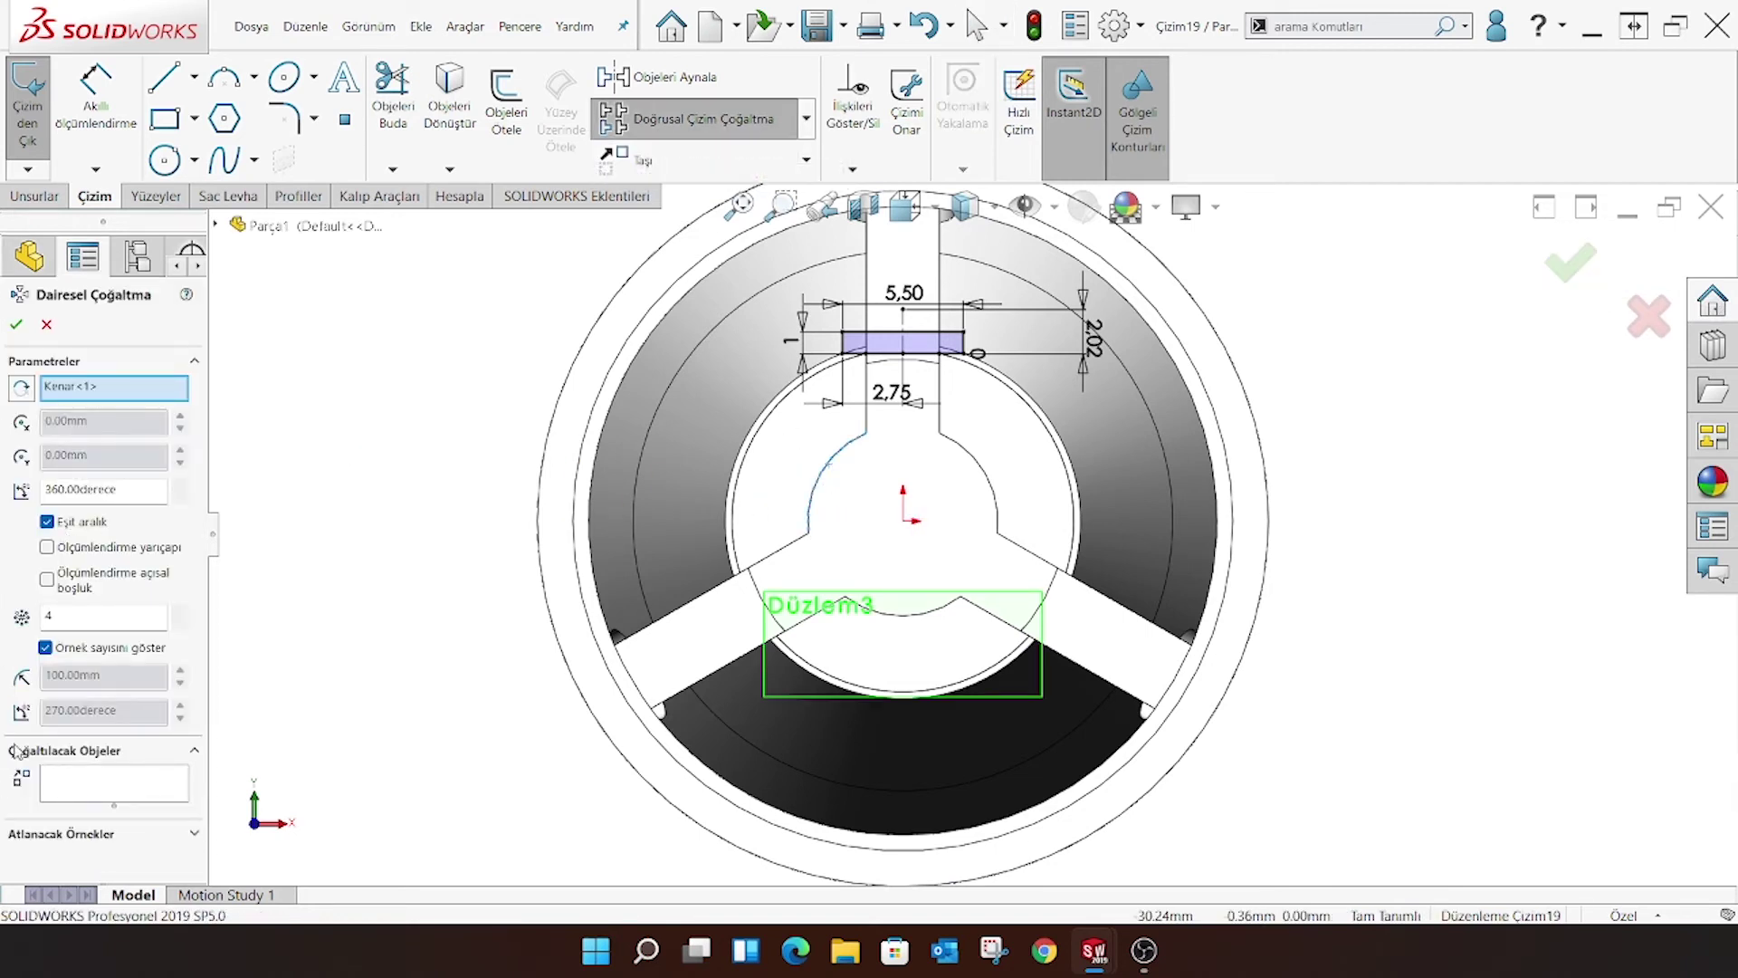
click(86, 785)
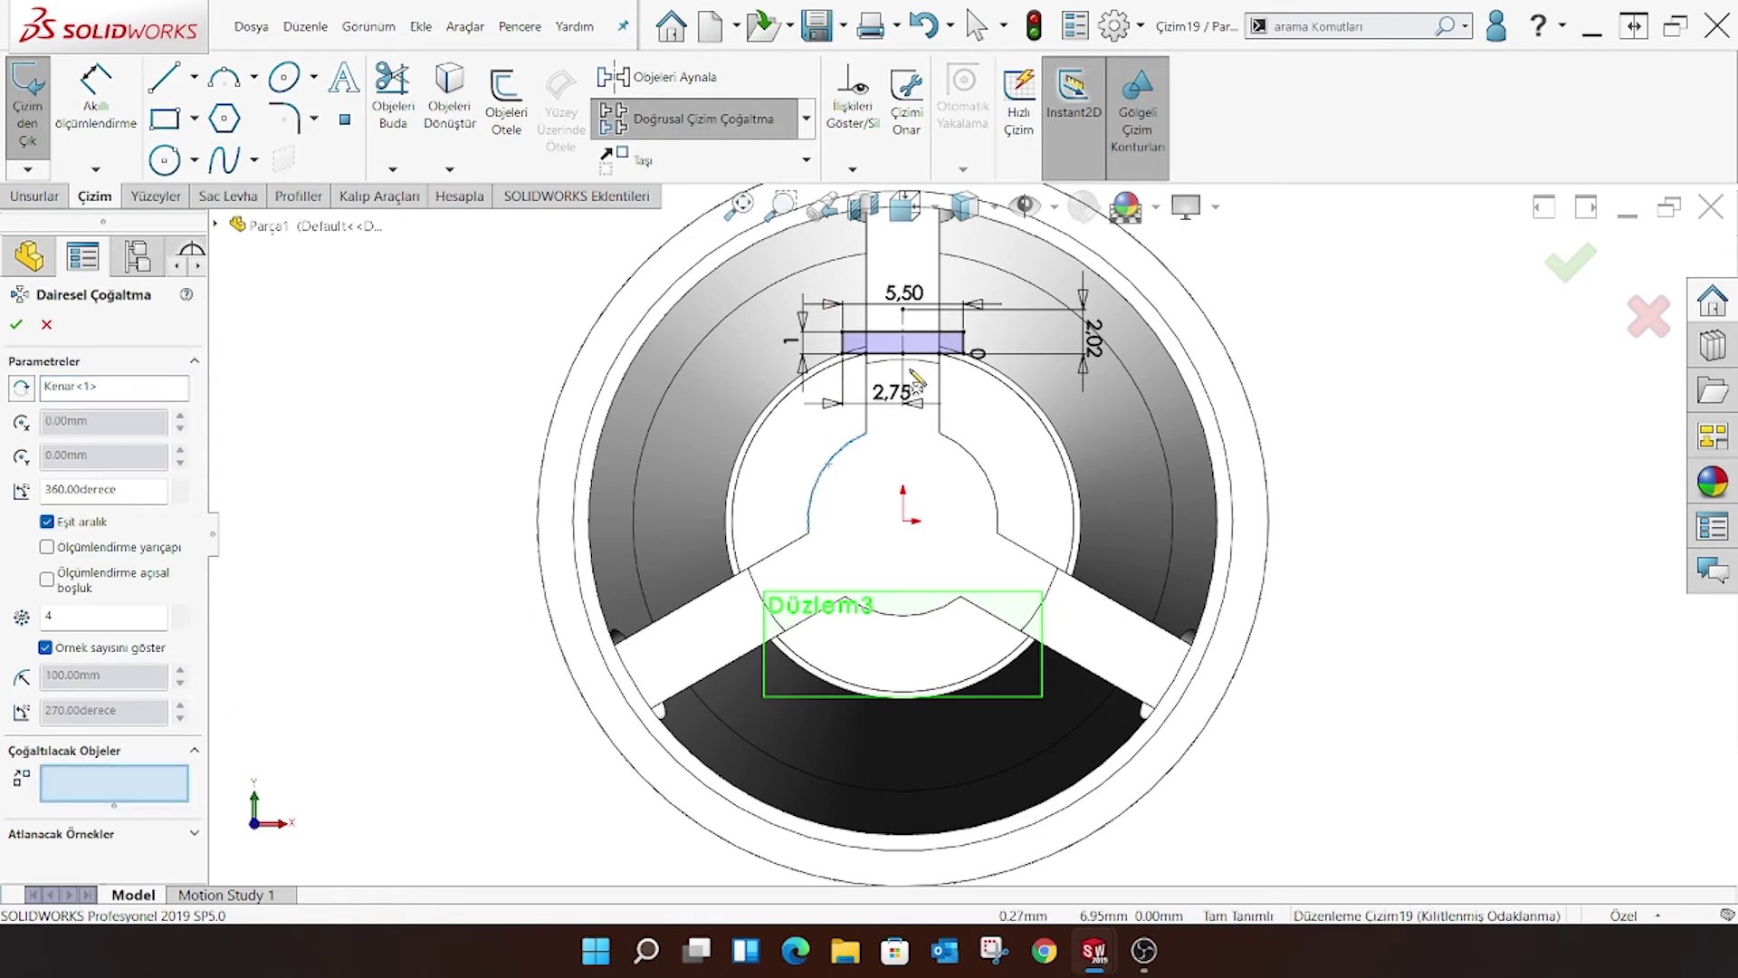
click(947, 355)
click(965, 344)
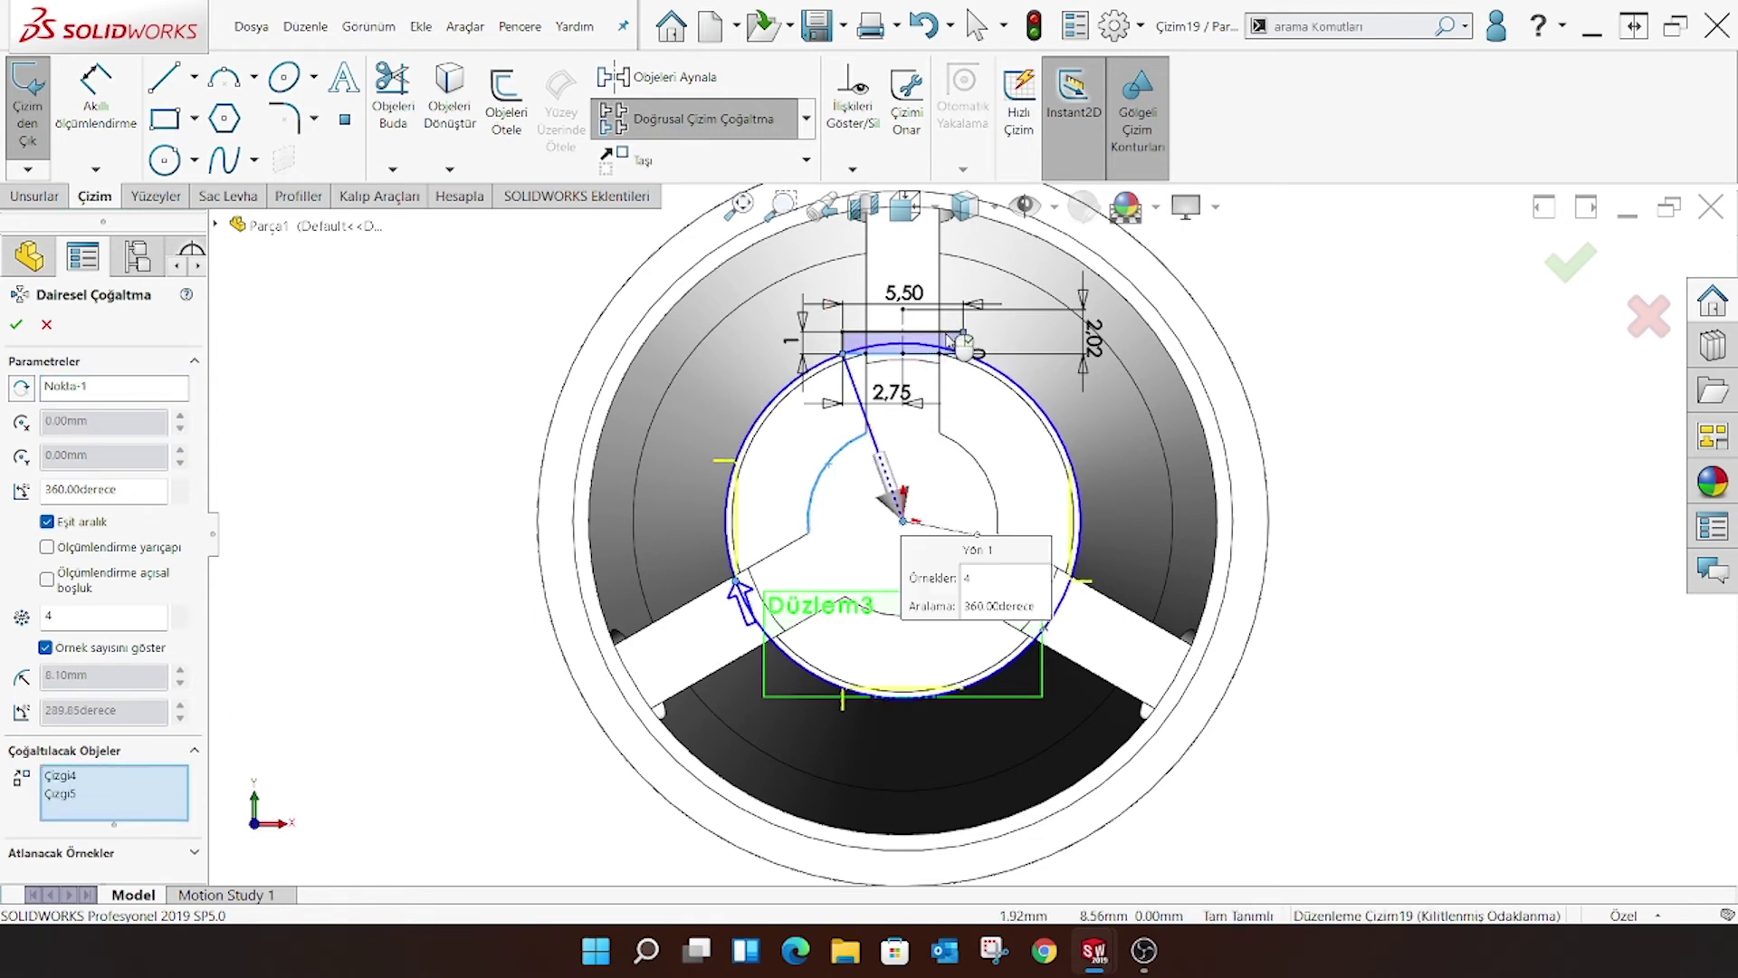
click(842, 346)
click(846, 355)
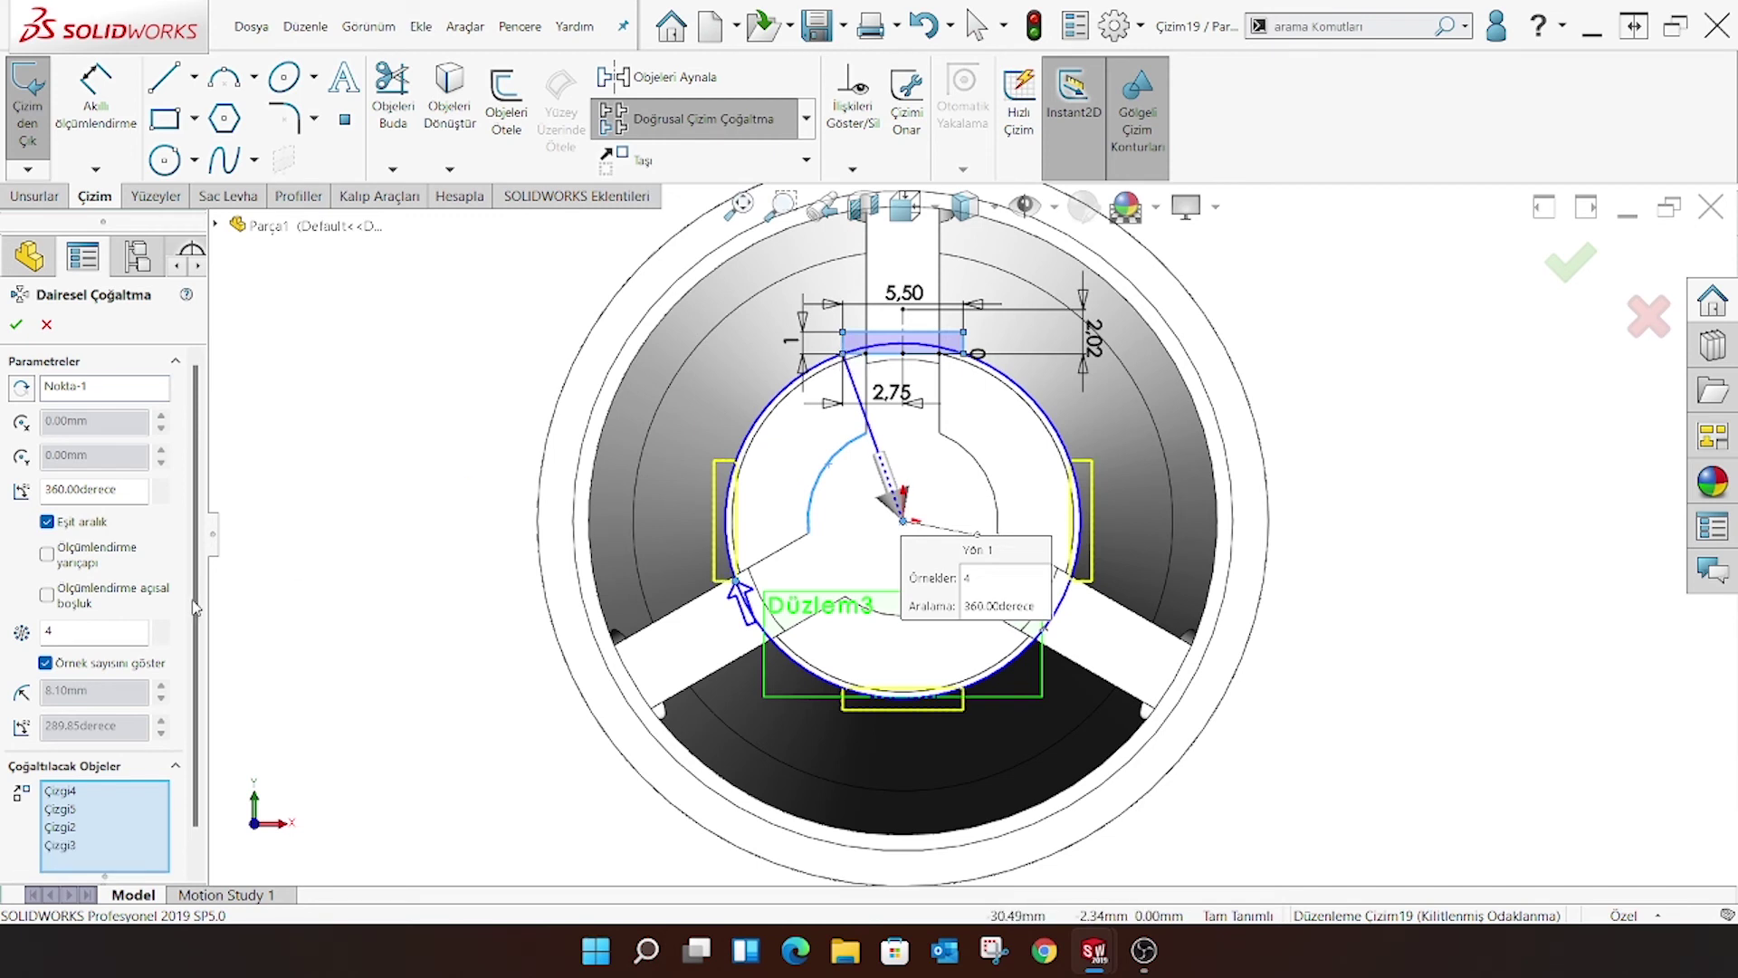
text(3)
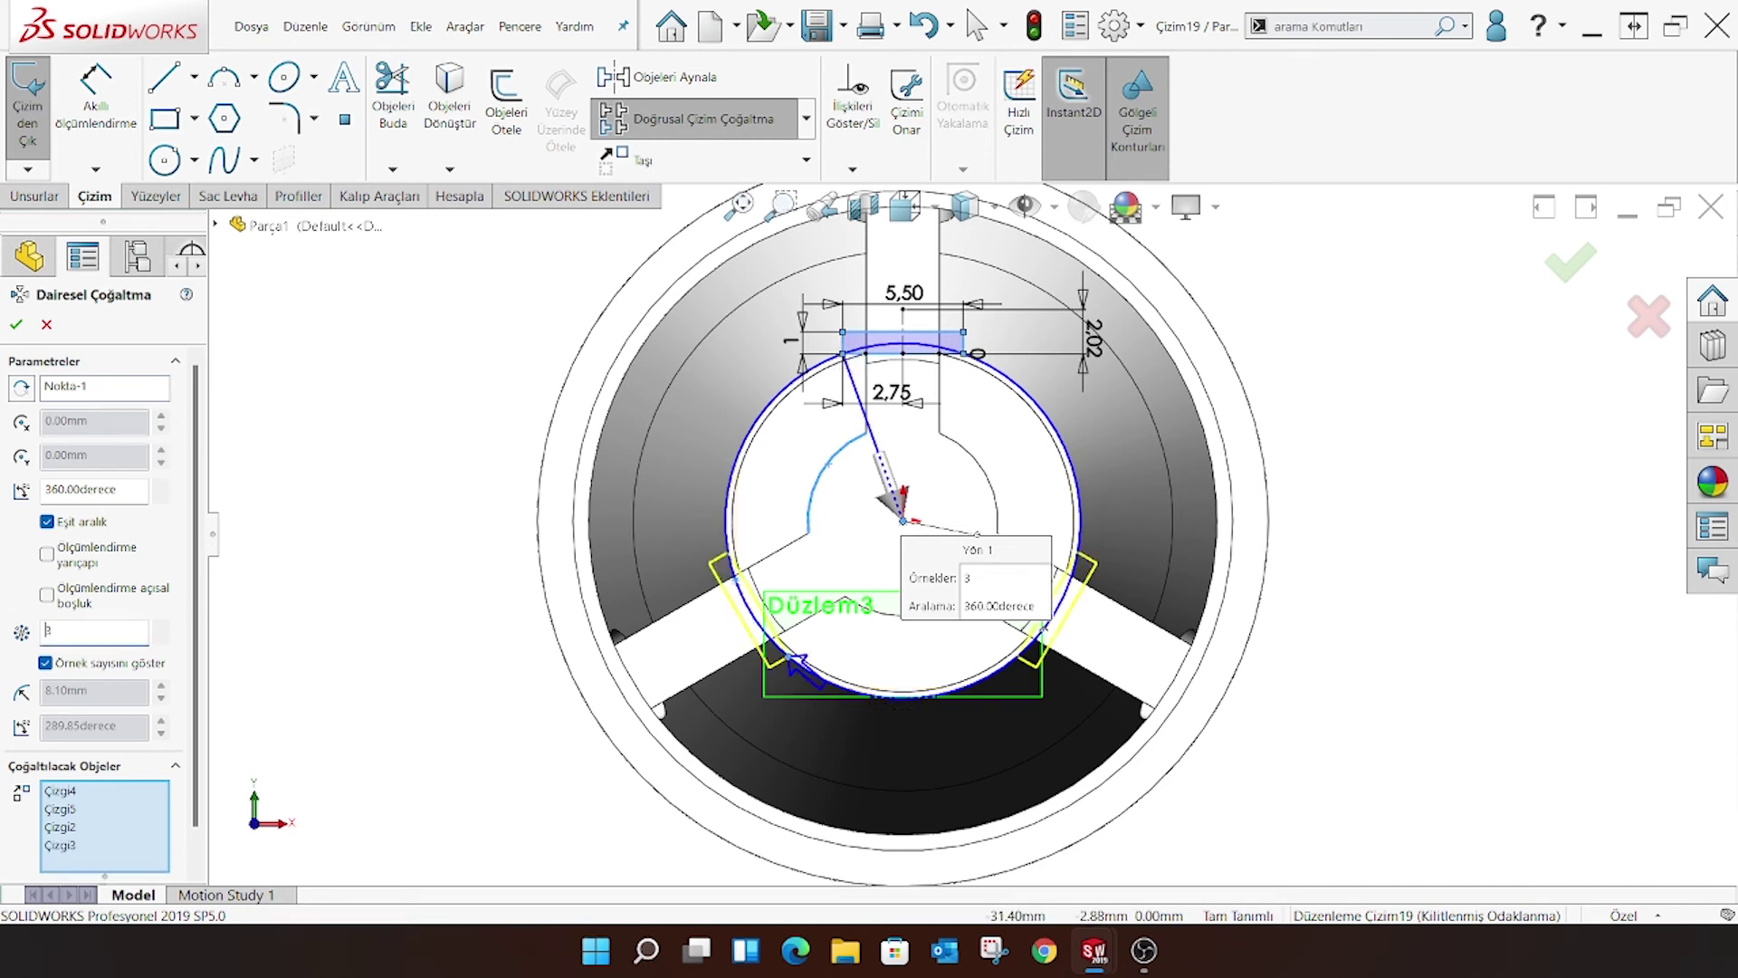
click(16, 326)
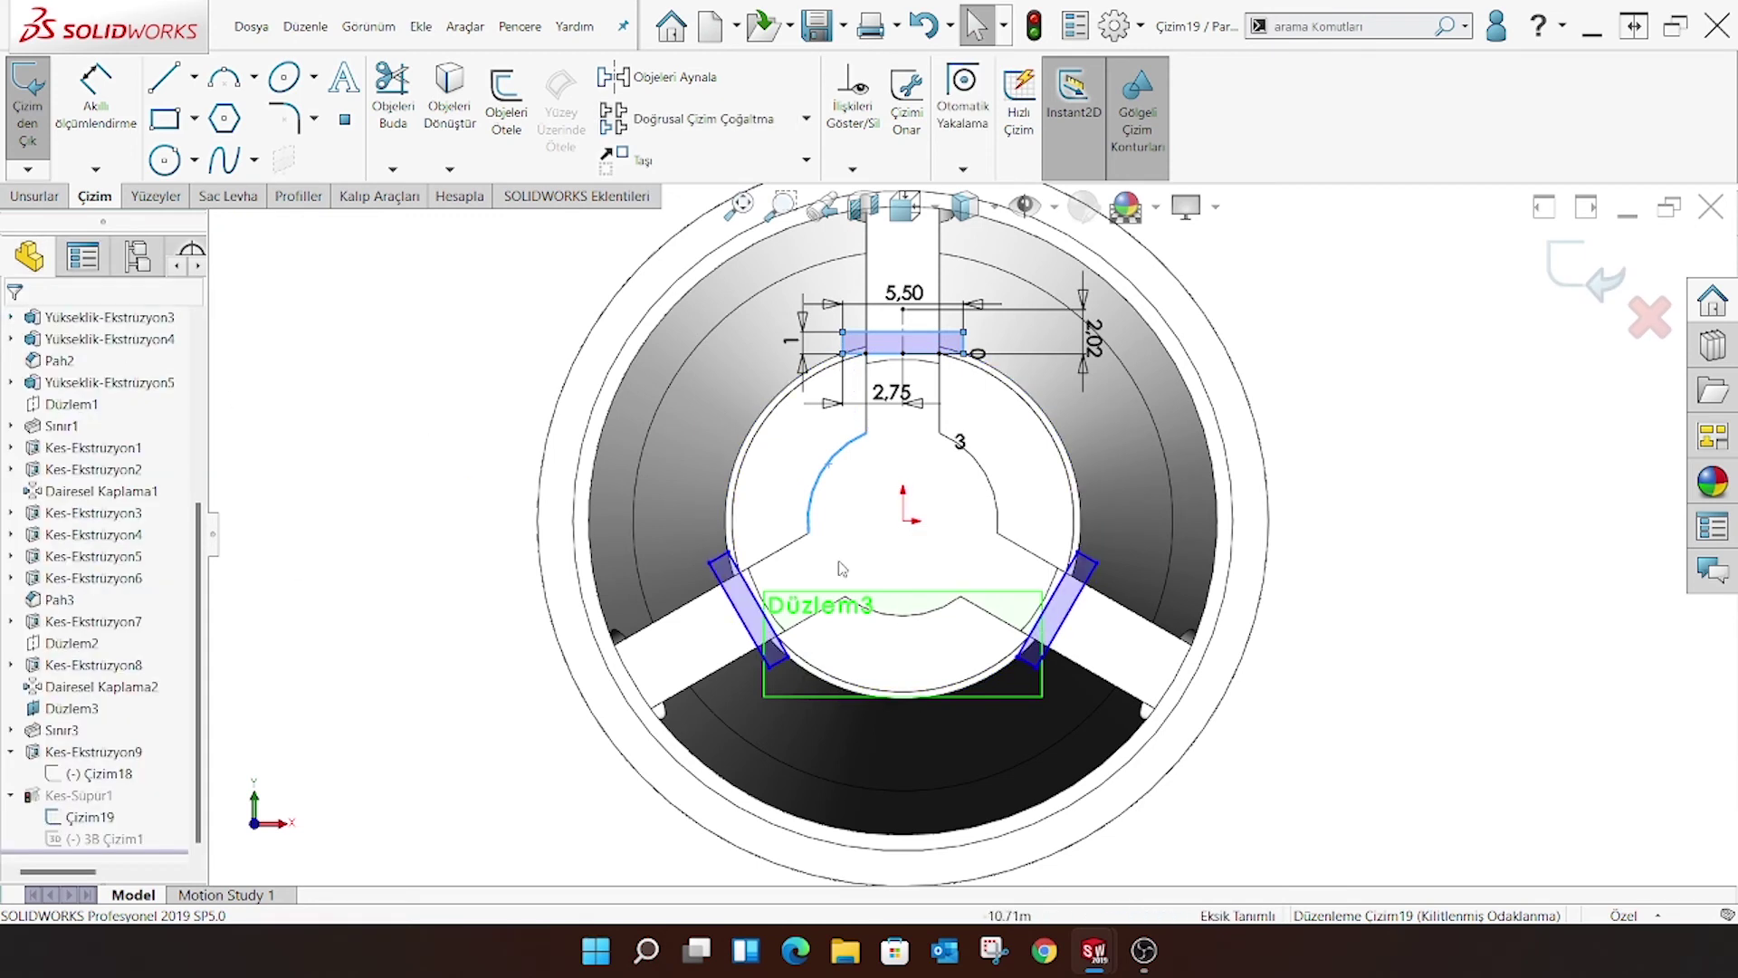
Exit the sketch, rotate to the end view and reopen Çizim19 for editing
click(1584, 272)
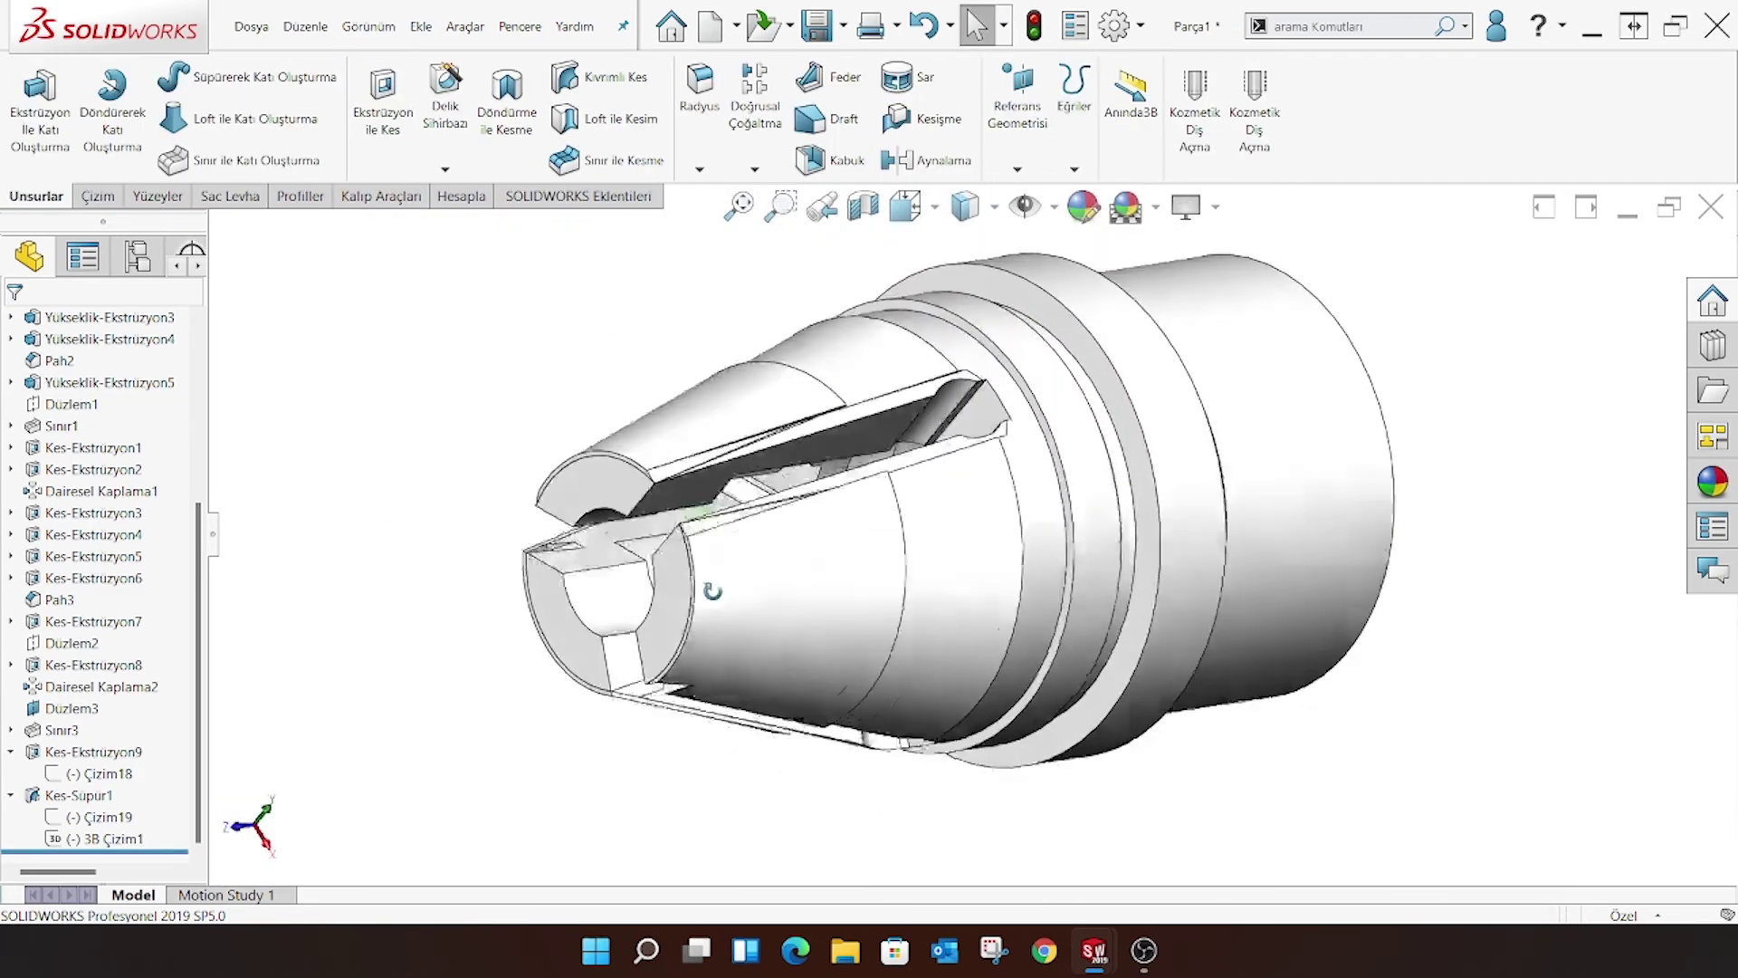
middle_drag(712, 592, 750, 536)
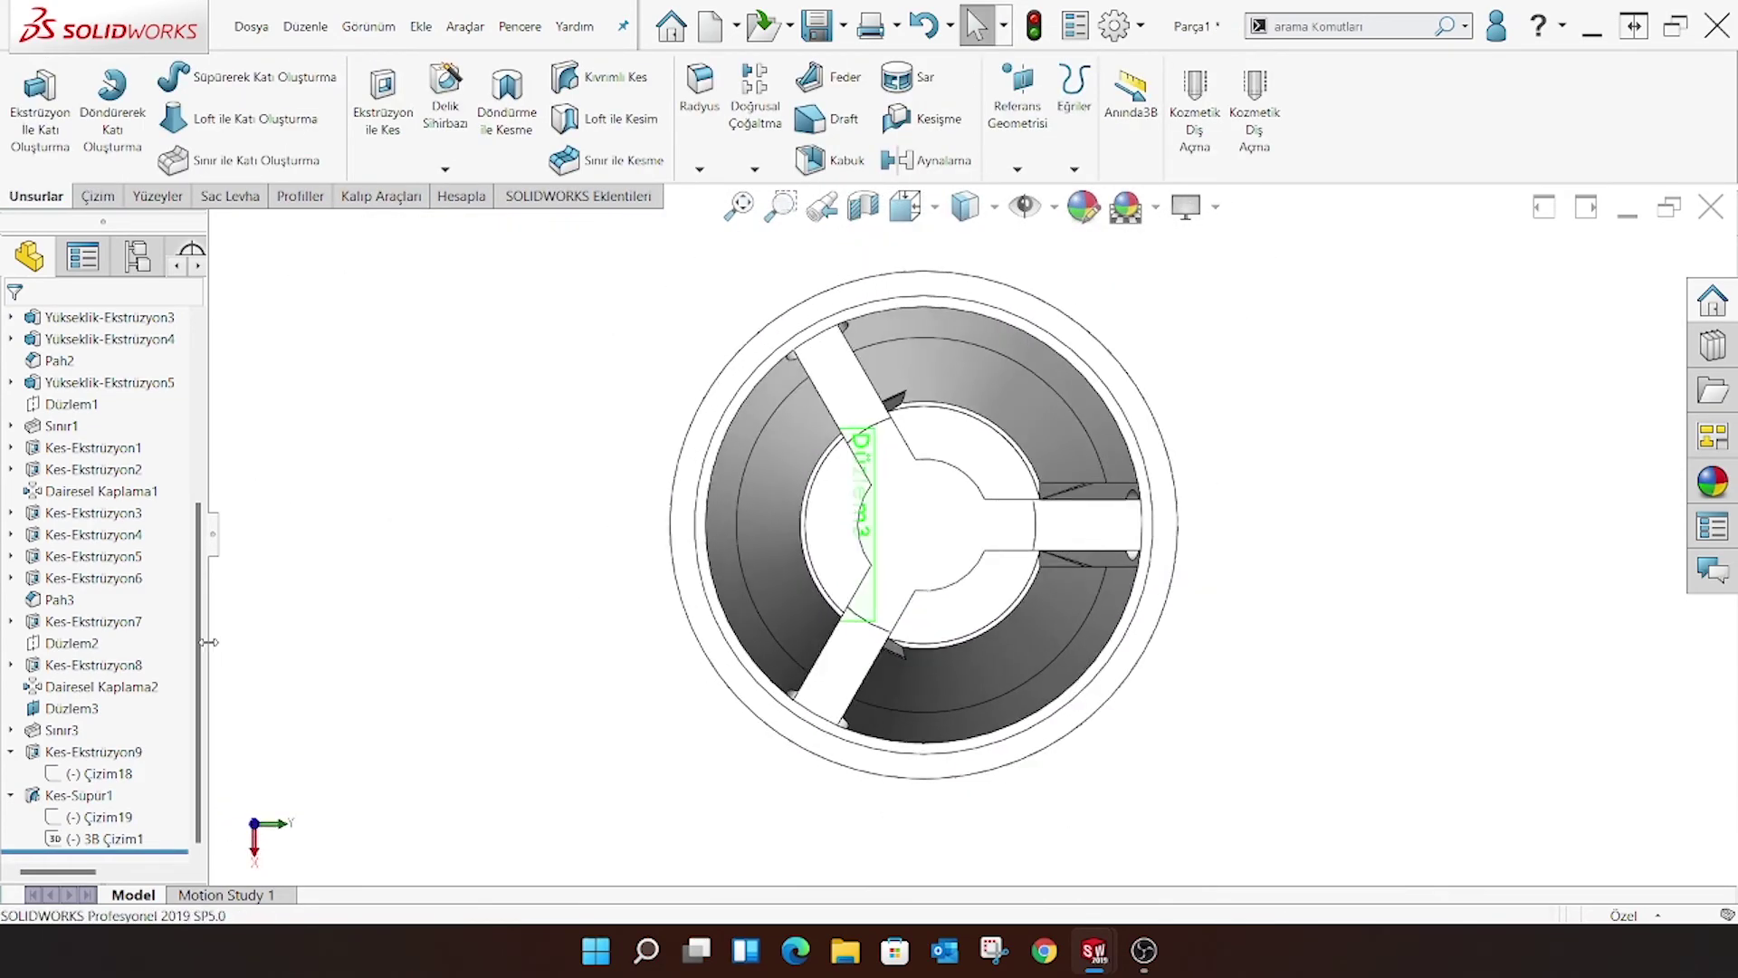
click(99, 817)
click(167, 763)
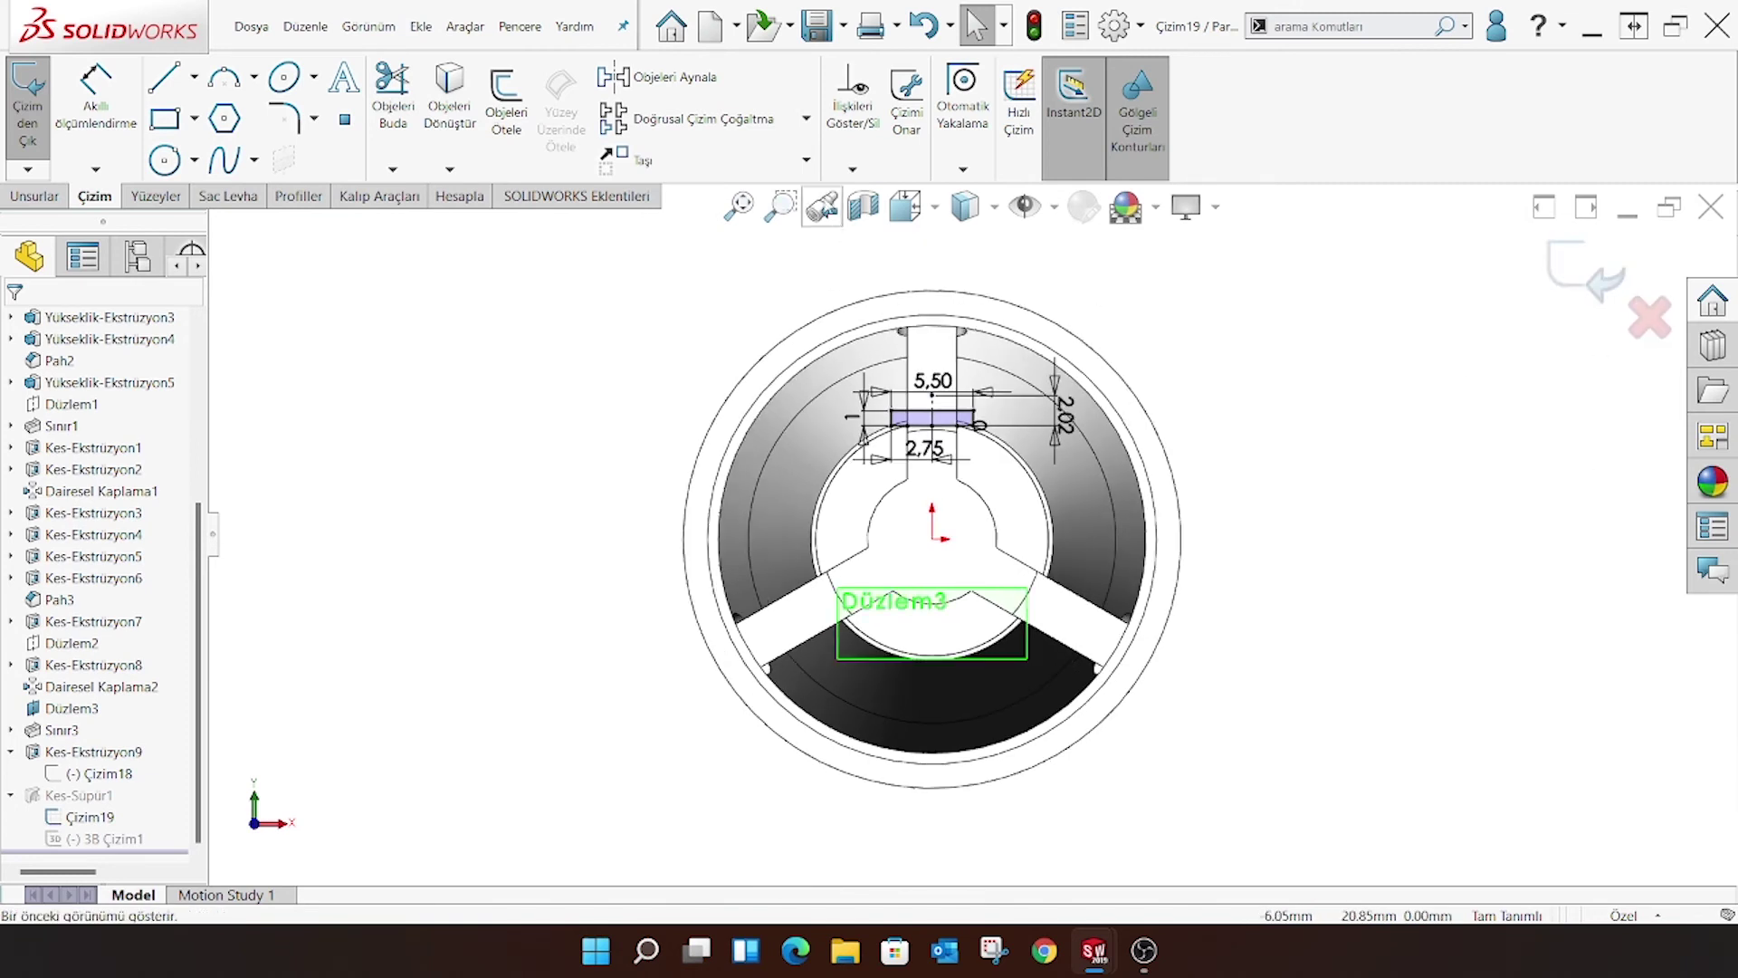
click(807, 160)
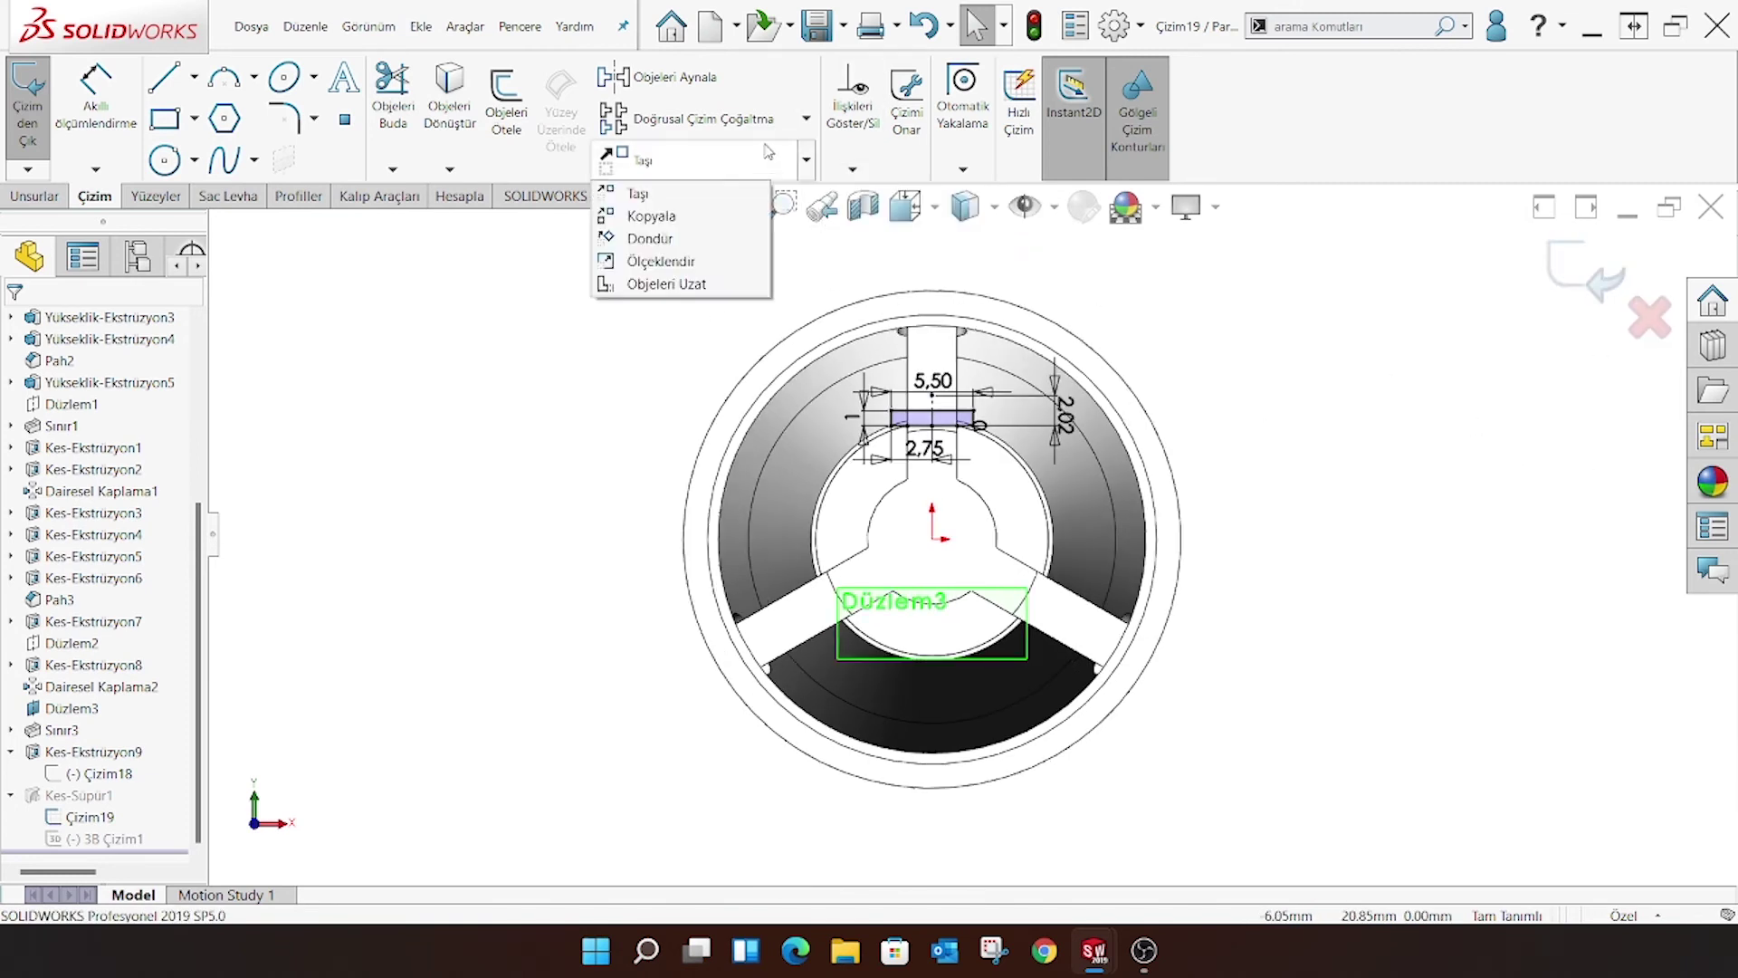
Close the previous sketch and start the new sketch Çizim21 on a face of the collet
click(807, 160)
click(1595, 272)
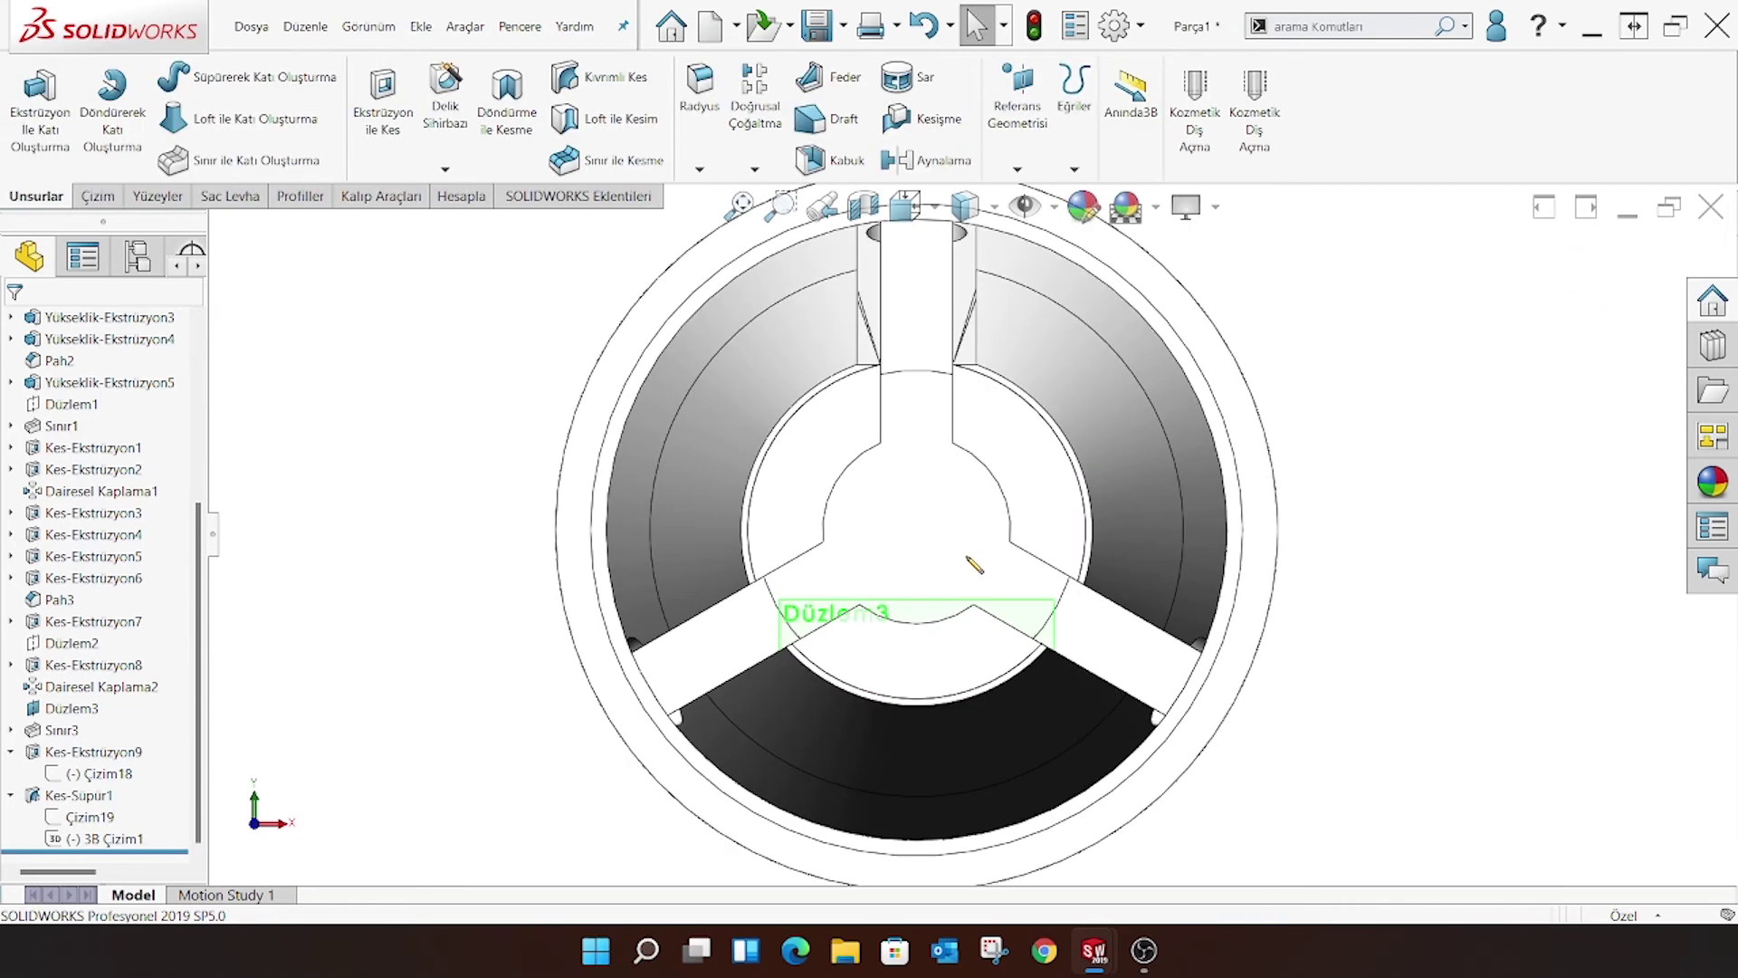
click(730, 547)
click(789, 475)
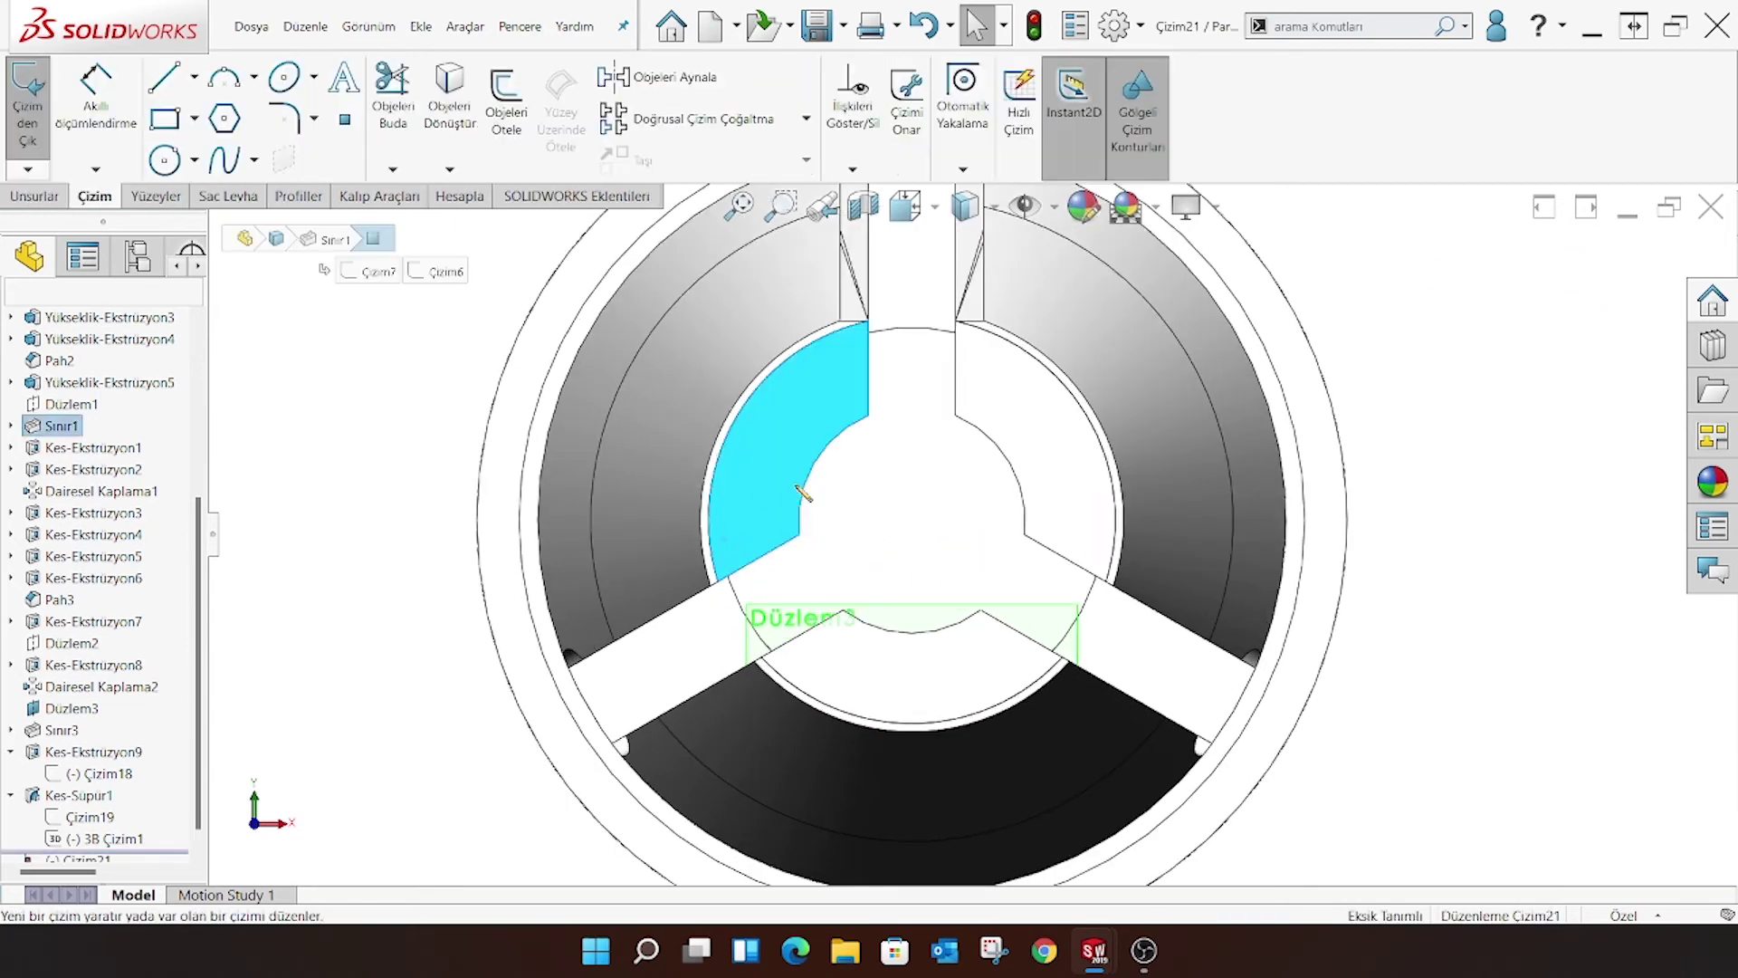
mouse_move(922, 525)
middle_down()
mouse_move(901, 454)
mouse_move(706, 425)
middle_up()
click(229, 265)
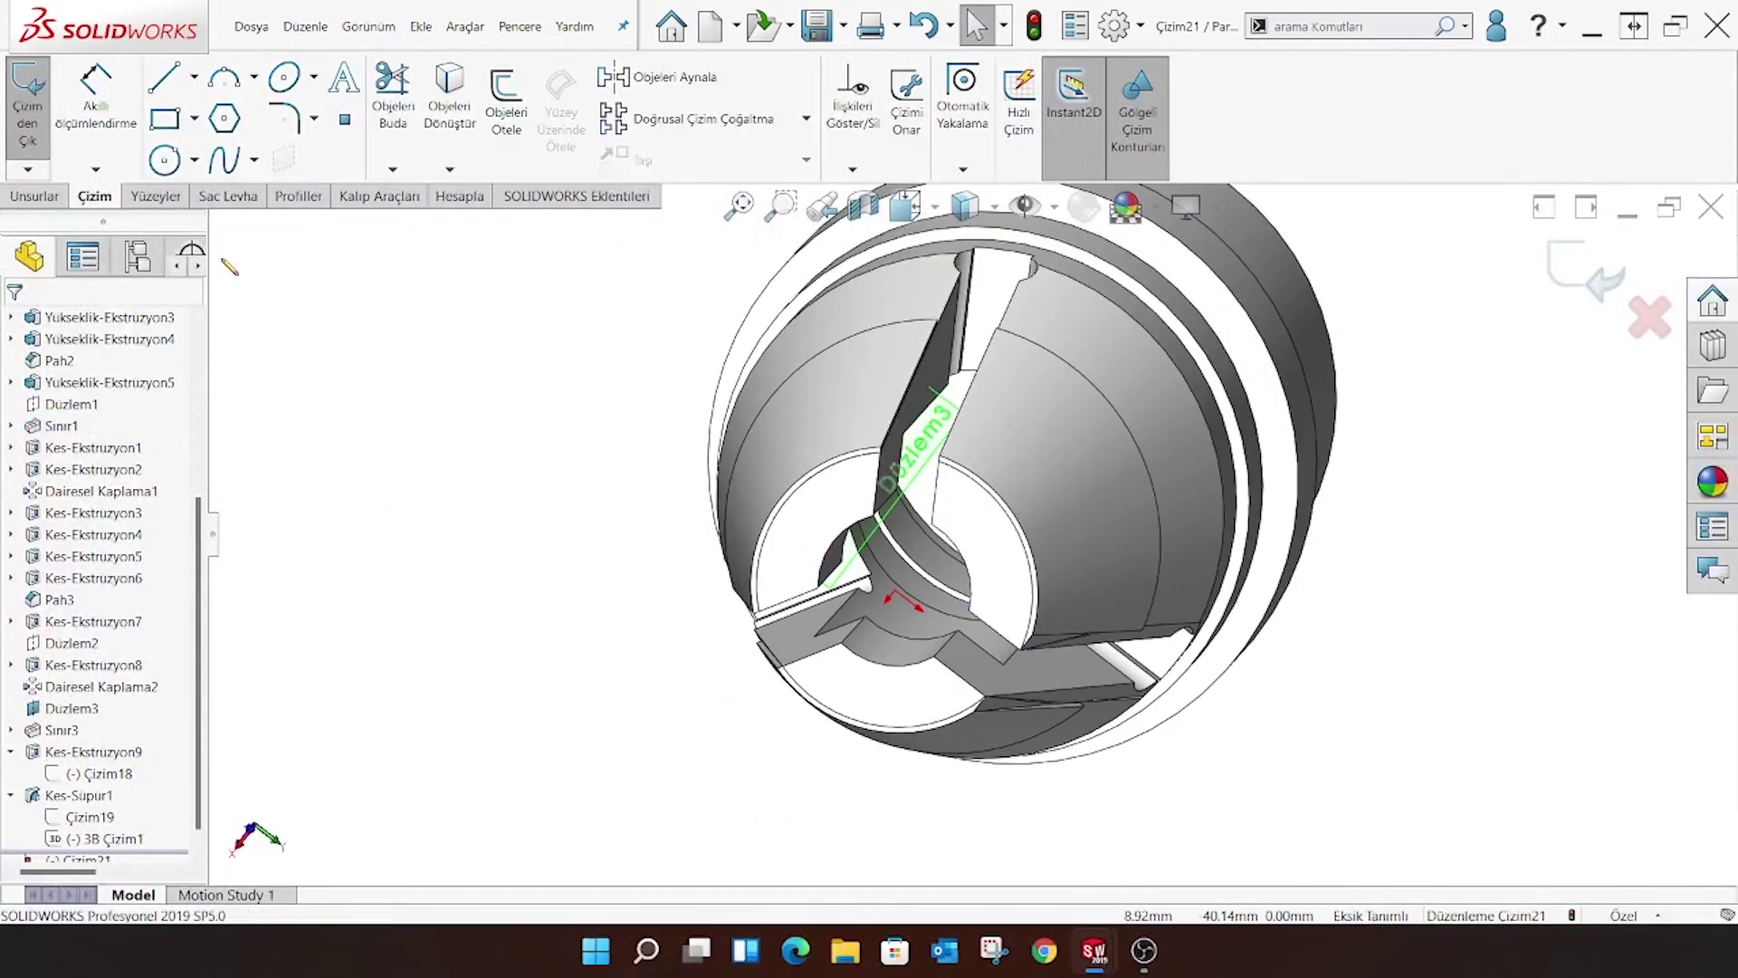
Draw a construction centerline in Çizim21 and view the sketch plane normal-to
click(194, 77)
click(172, 160)
click(194, 77)
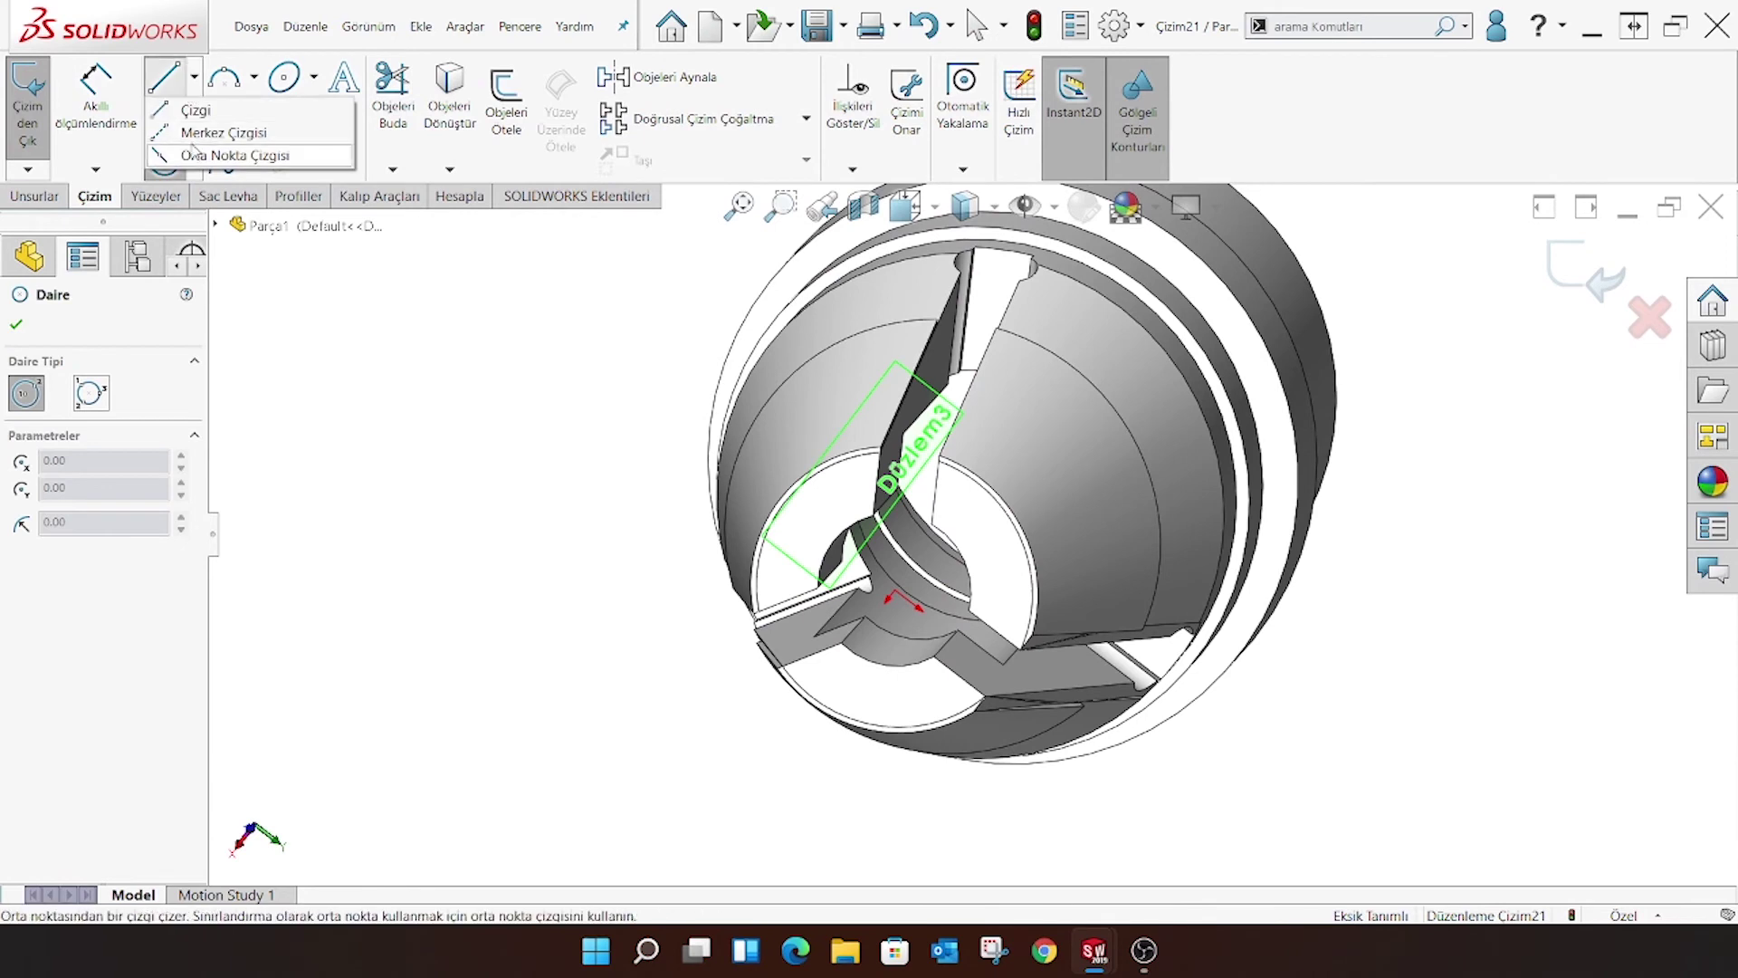
click(218, 133)
scroll(860, 526, down, 2)
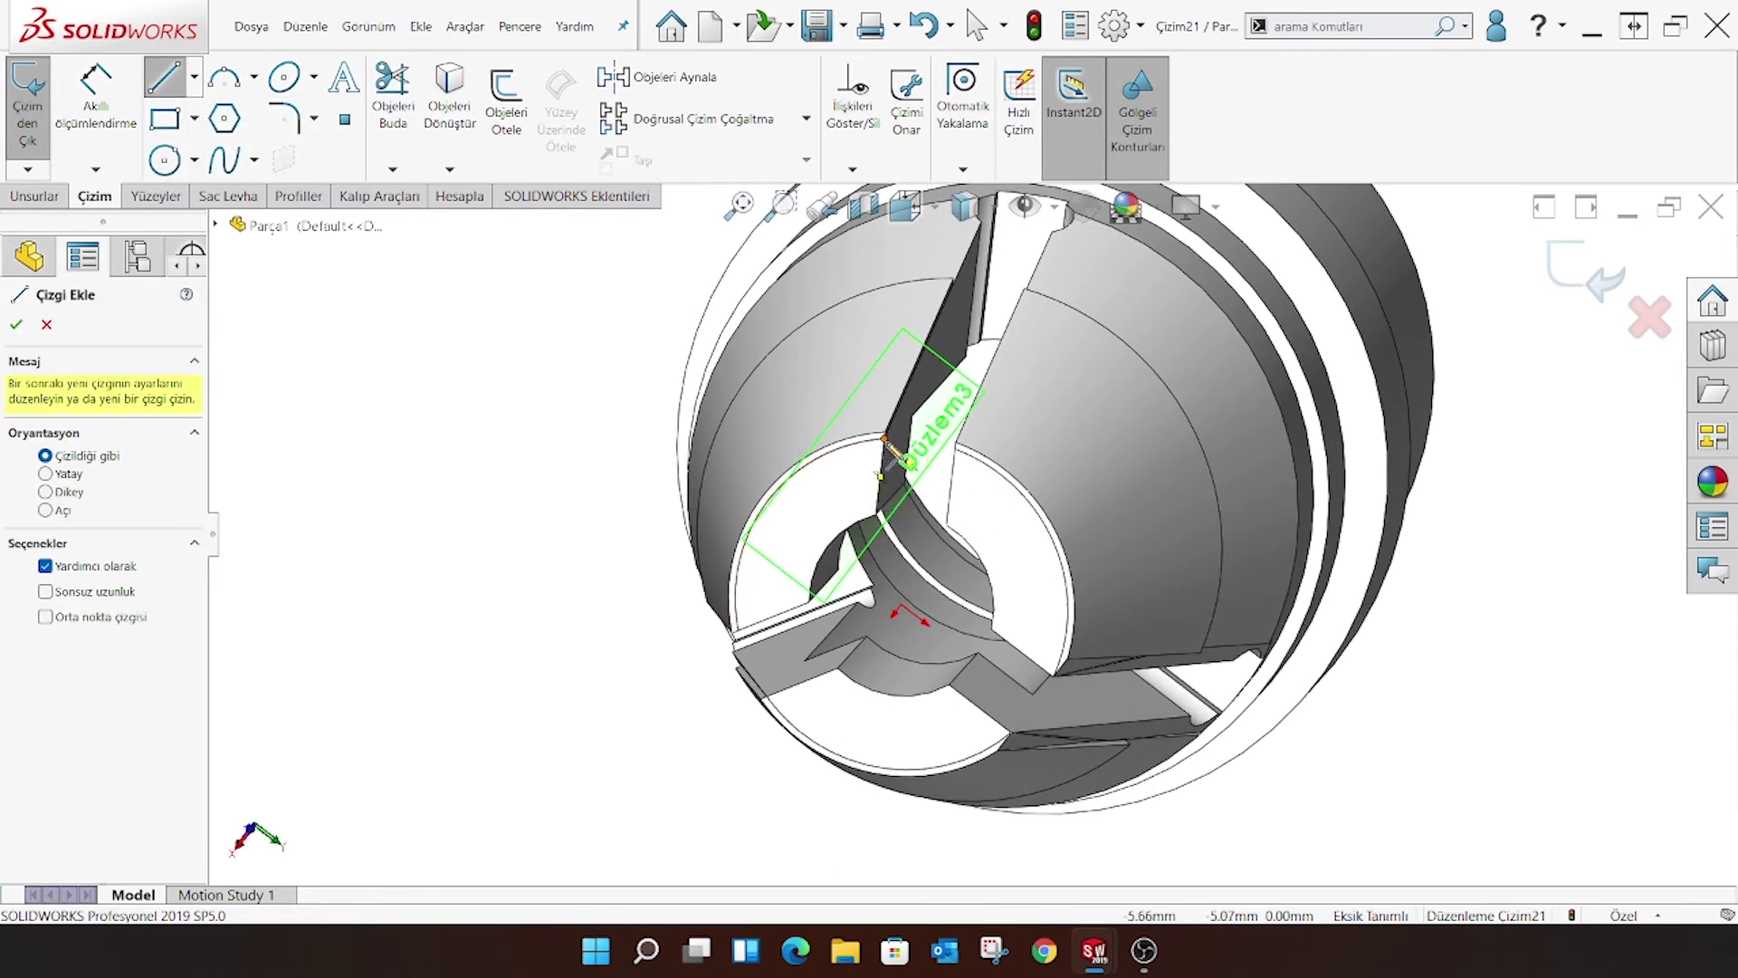
click(886, 440)
click(958, 450)
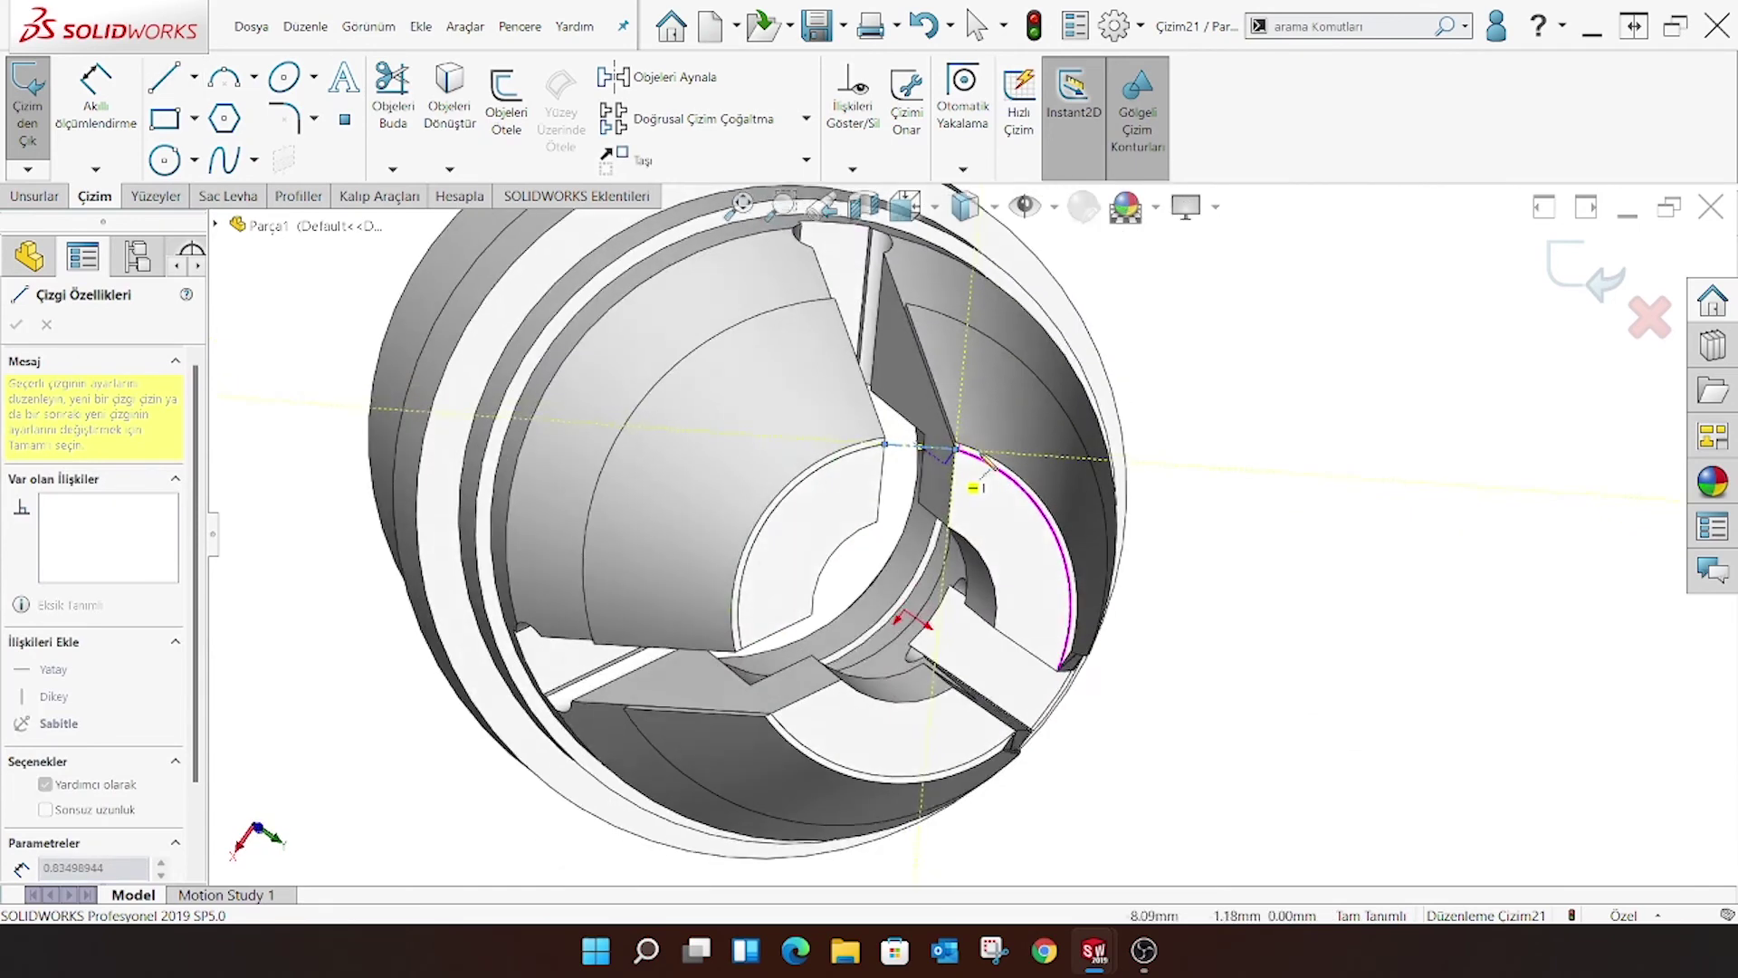
key(Escape)
scroll(815, 498, down, 3)
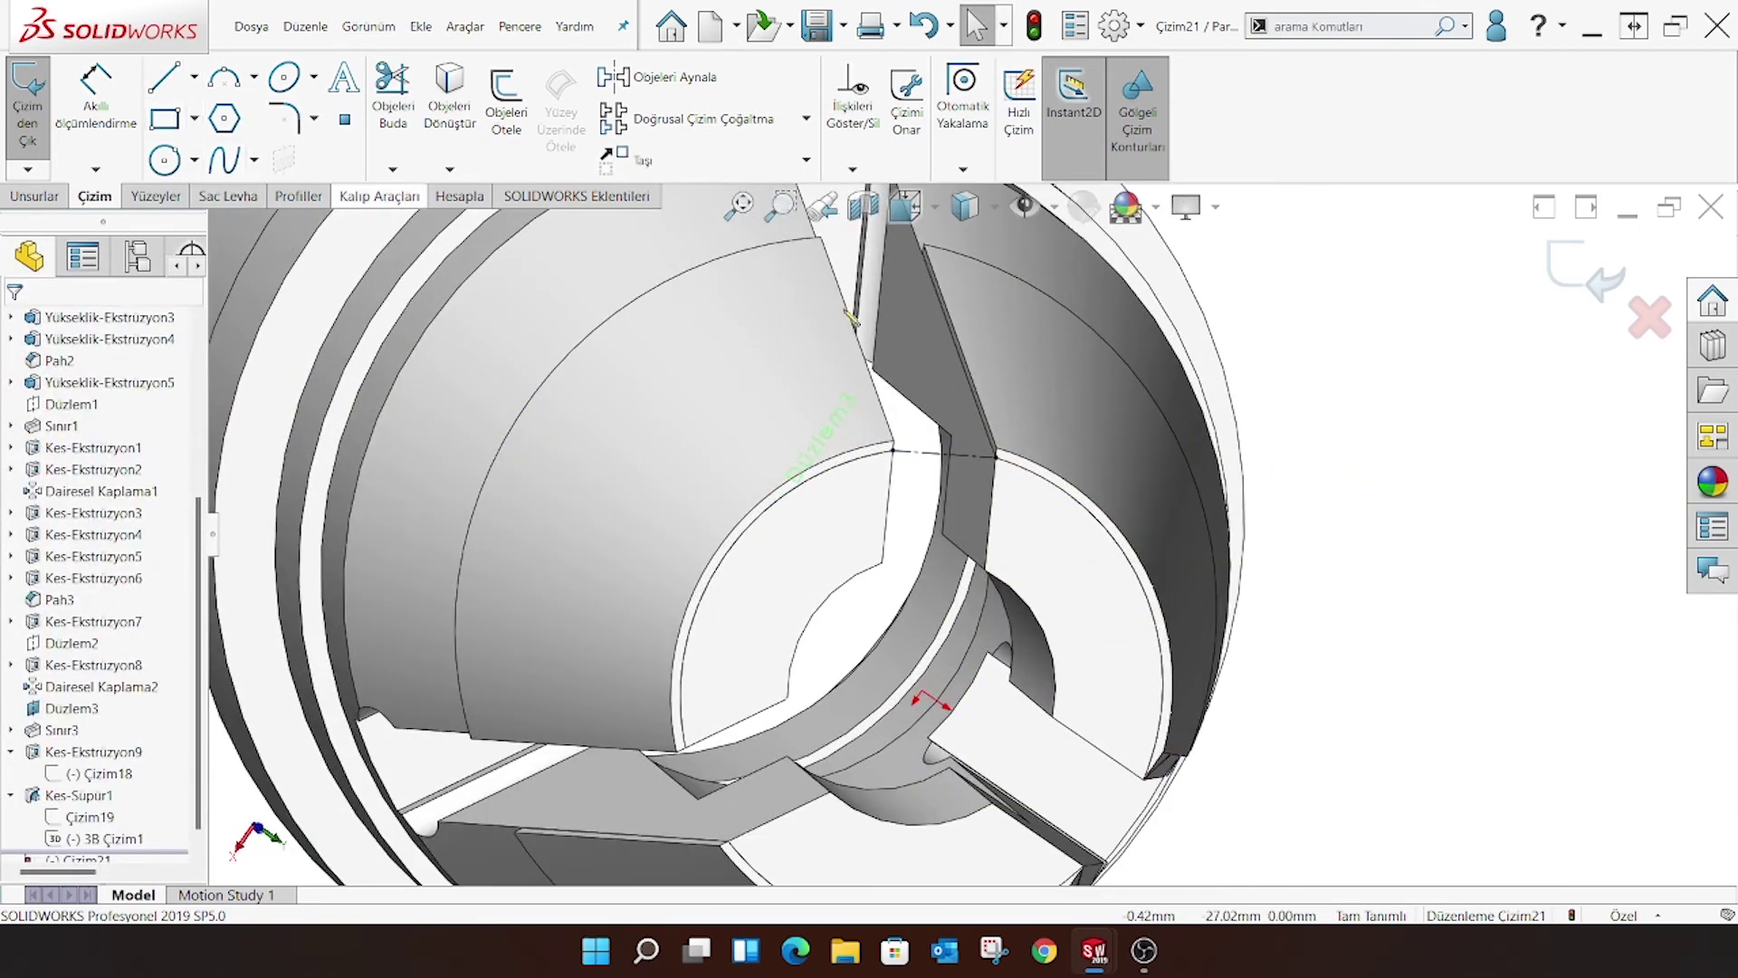
key(ctrl+8)
scroll(855, 624, down, 1)
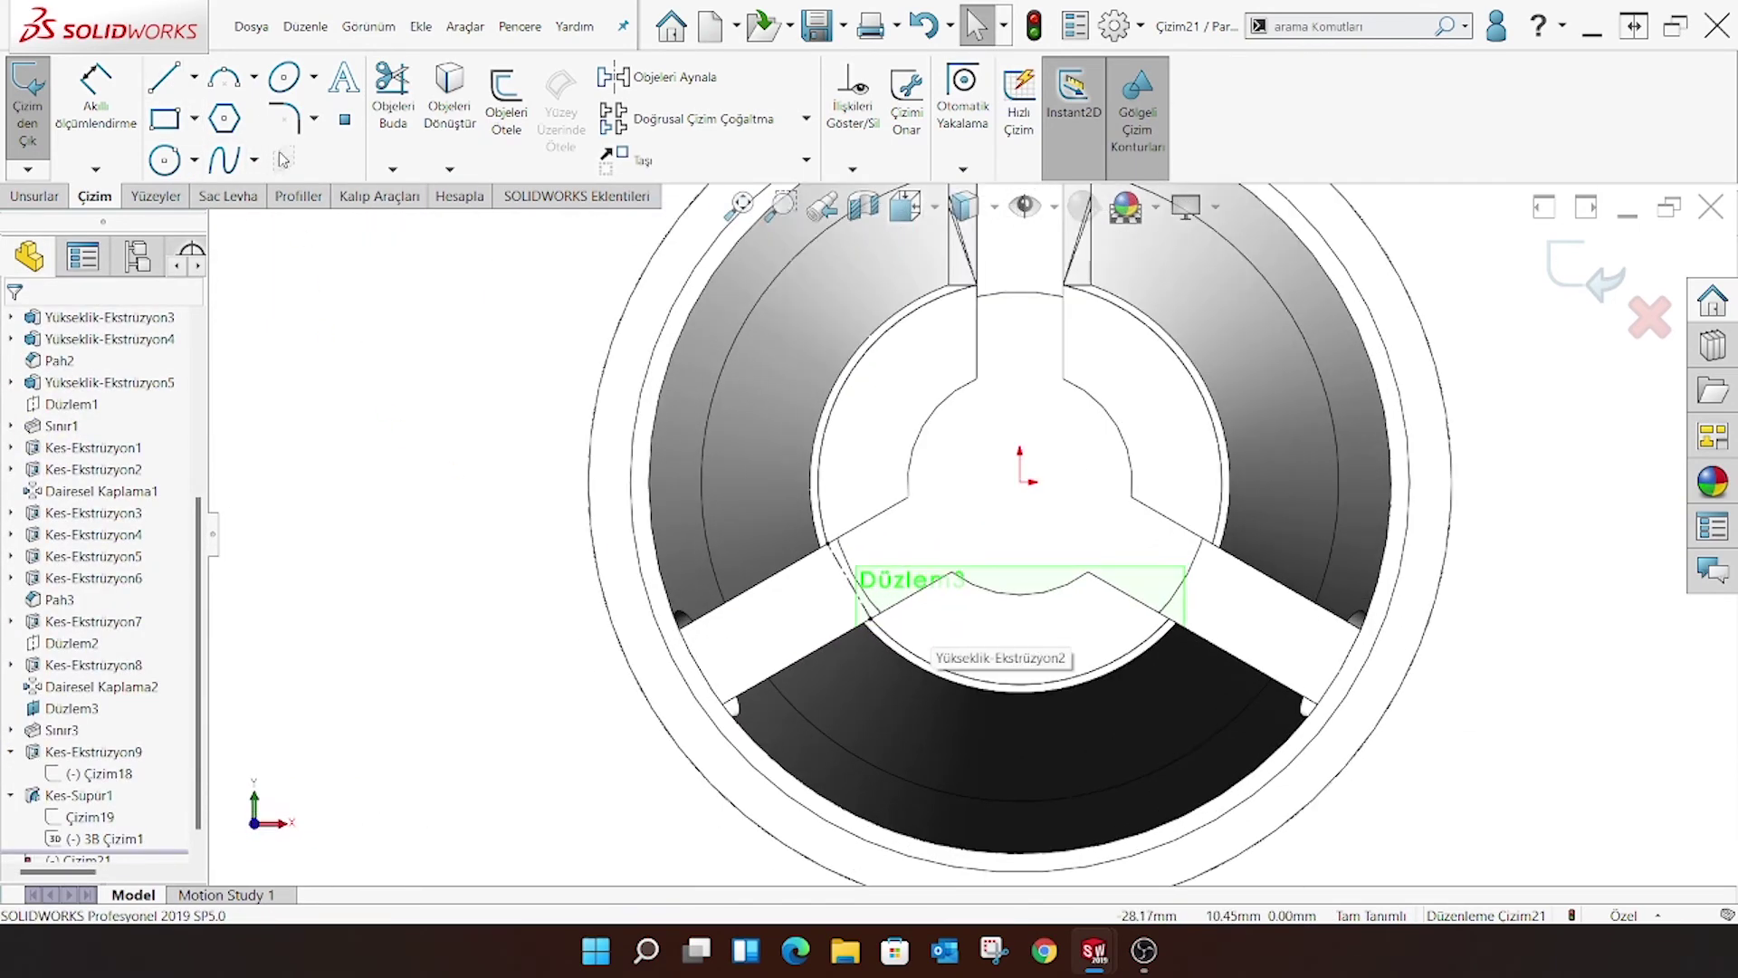
Cancel a stray rectangle and select Çizim19 in the tree to locate its slot rectangle
click(163, 118)
click(778, 547)
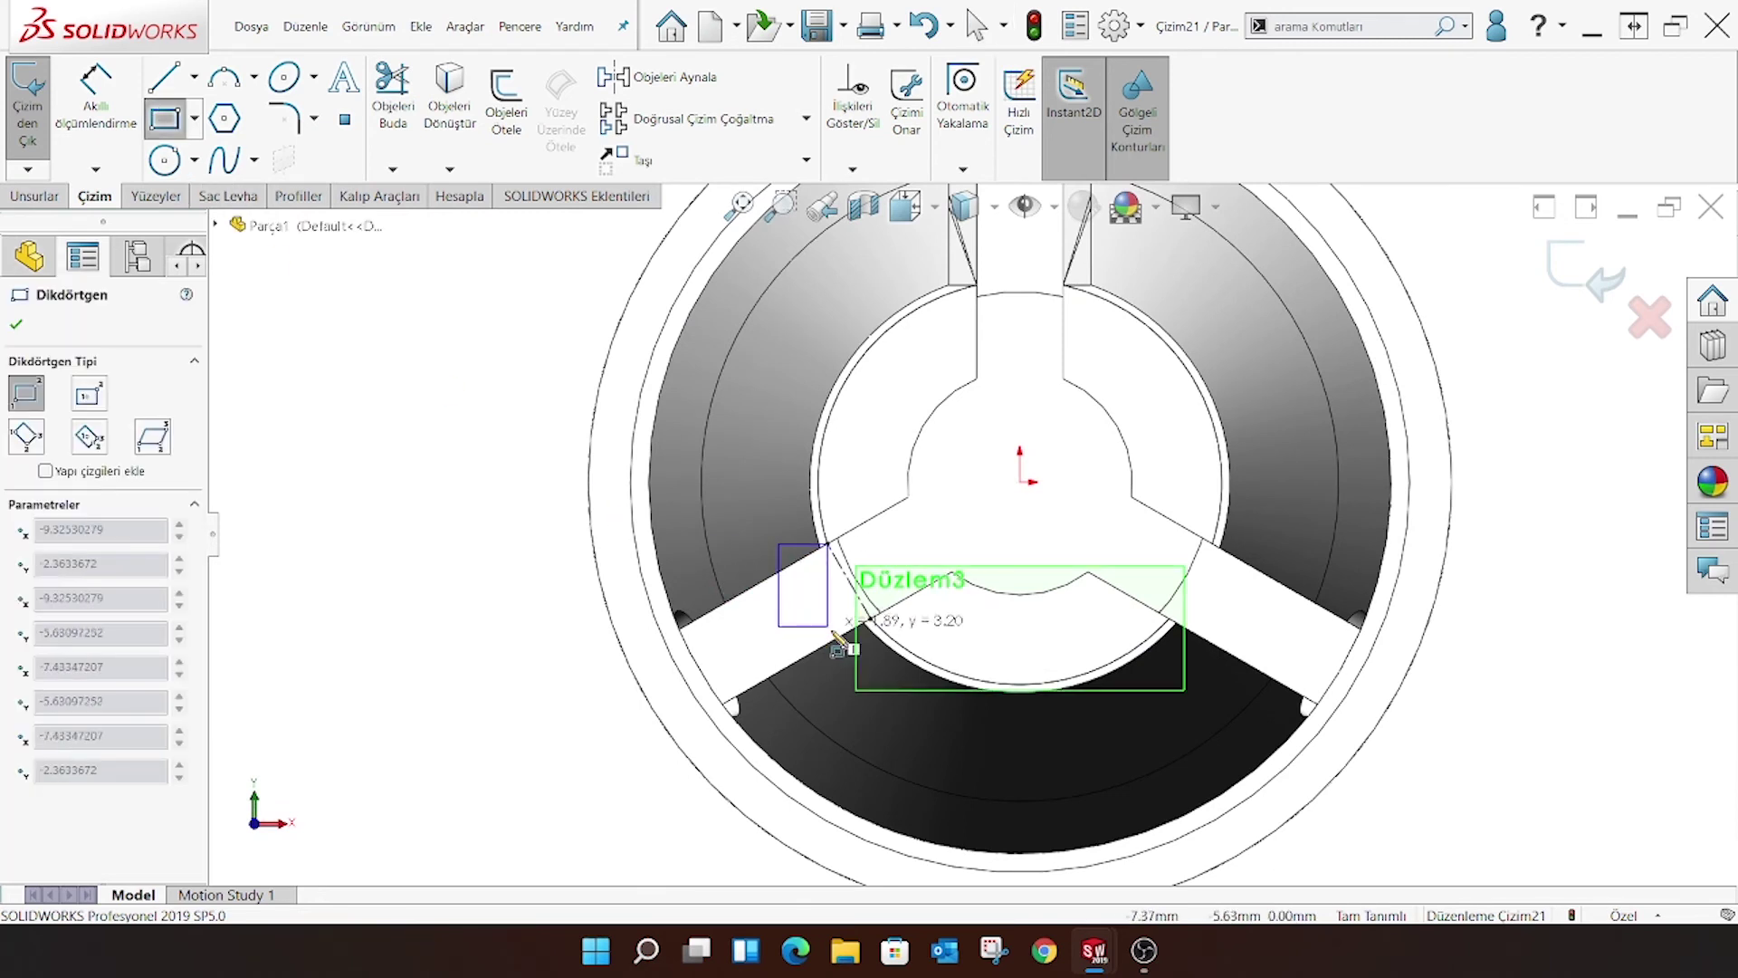
key(Escape)
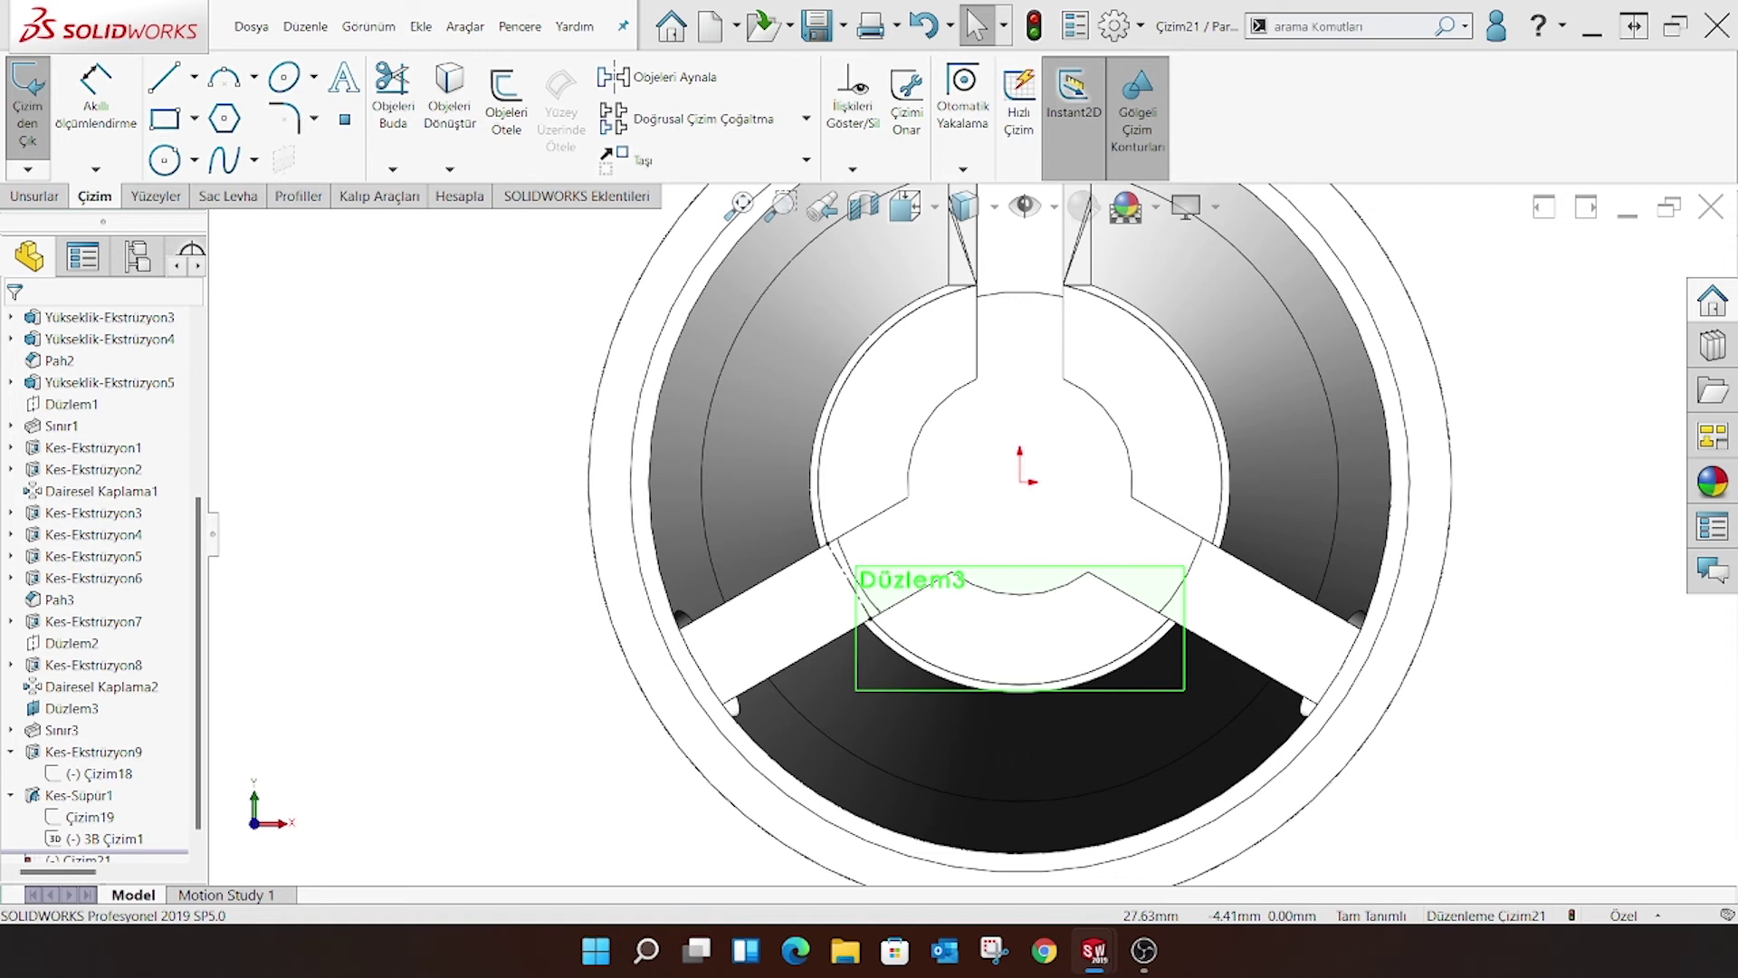
ctrl+middle_drag(884, 698, 1216, 469)
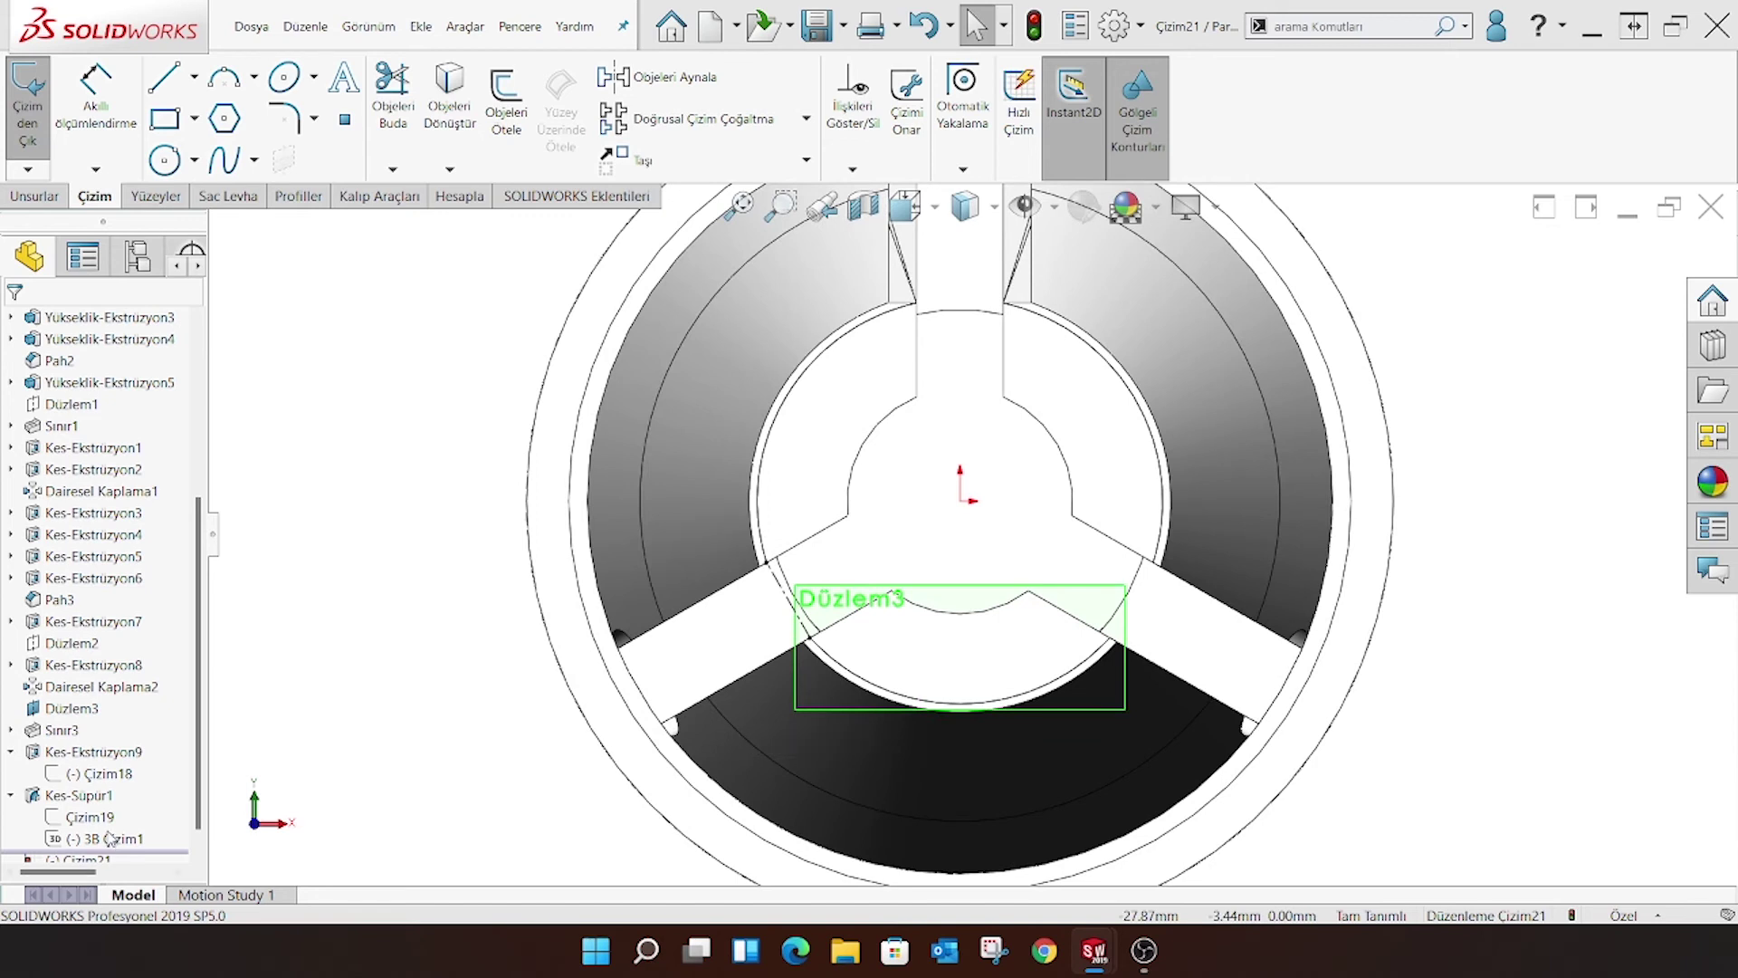
click(83, 819)
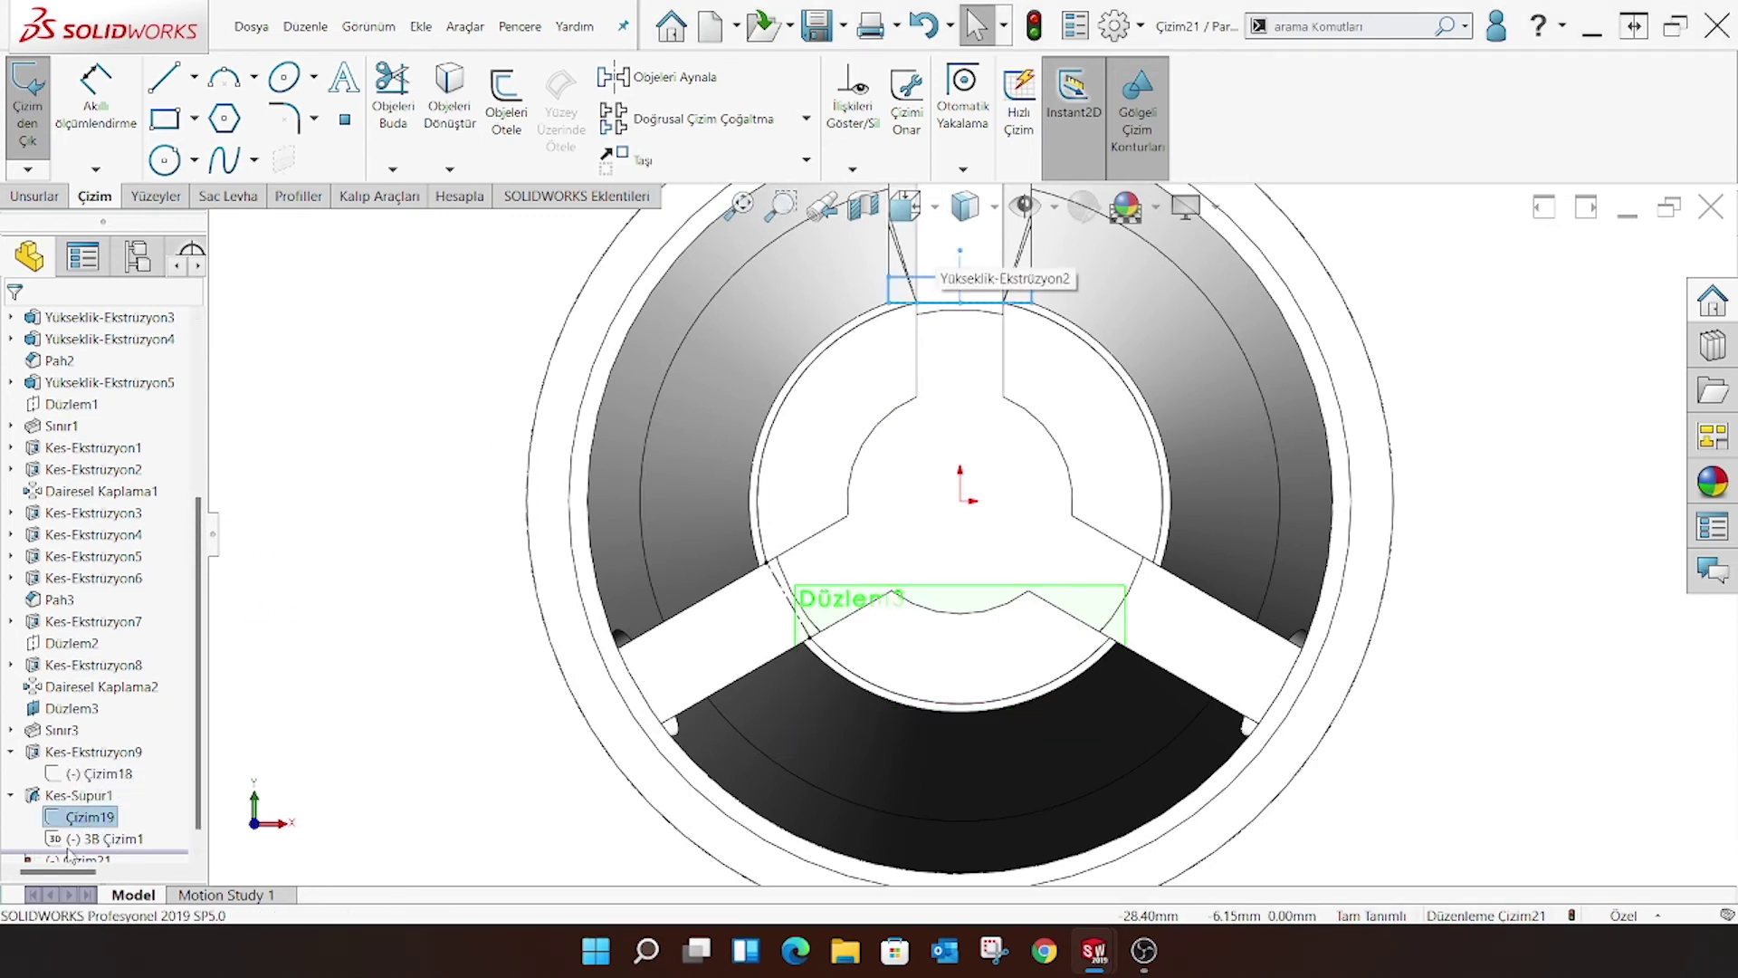
key(Escape)
scroll(968, 535, up, 2)
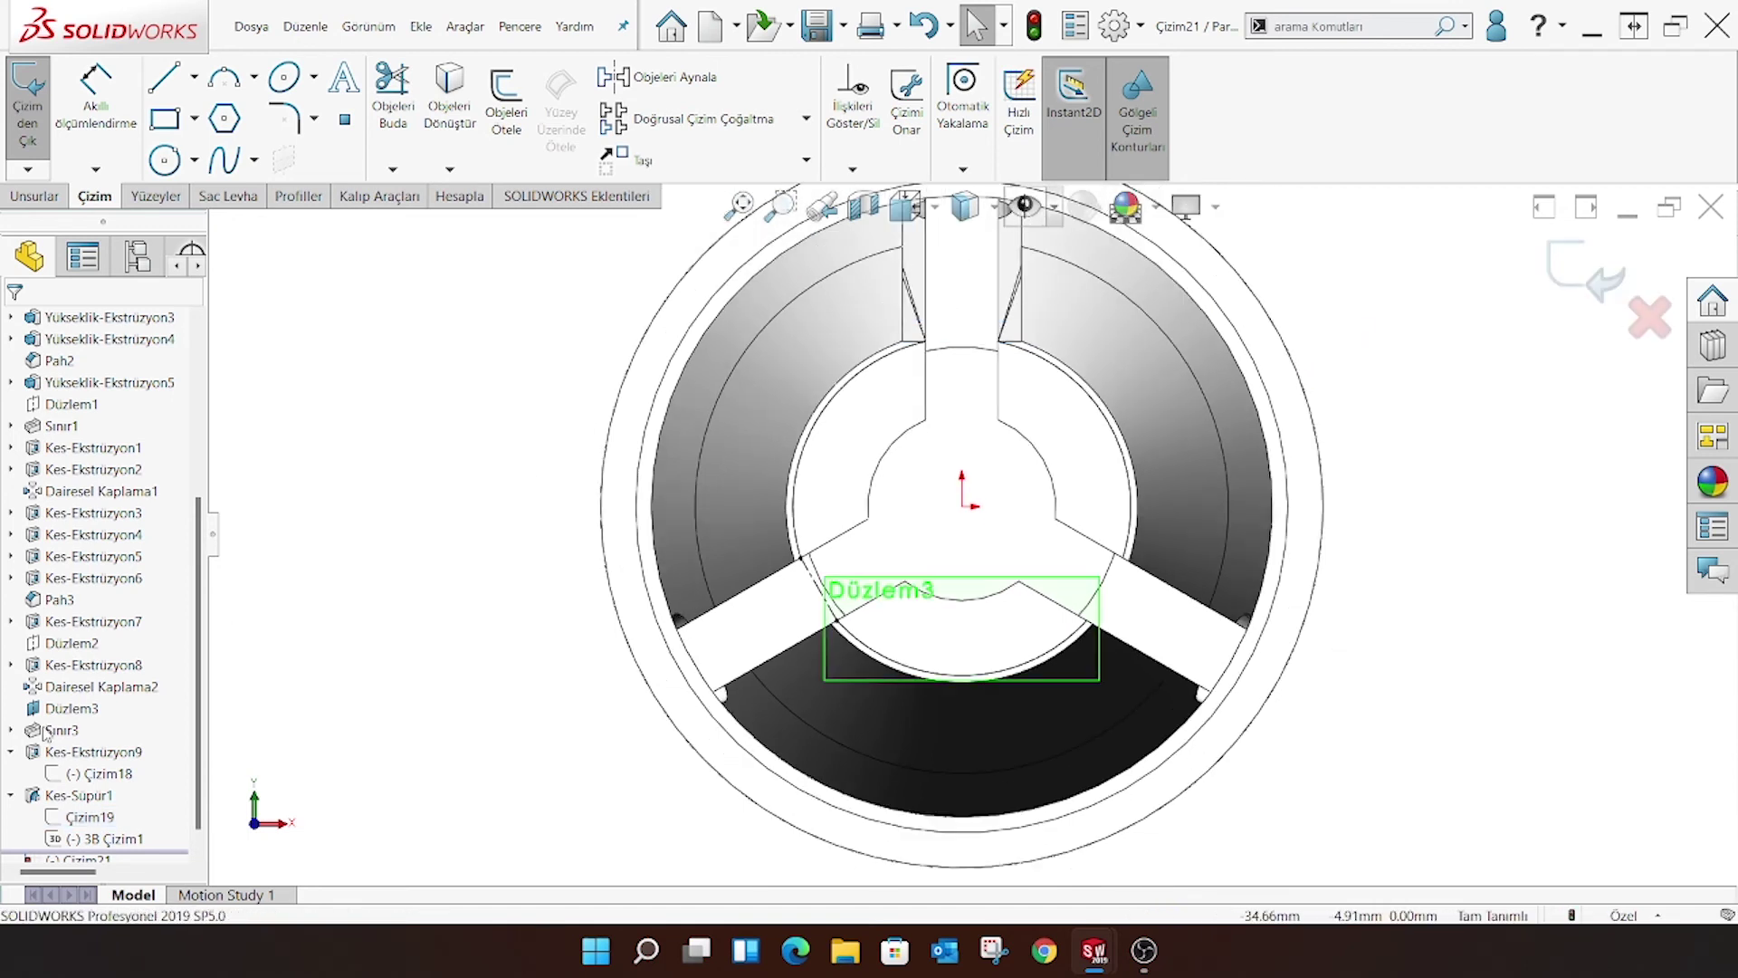
click(62, 820)
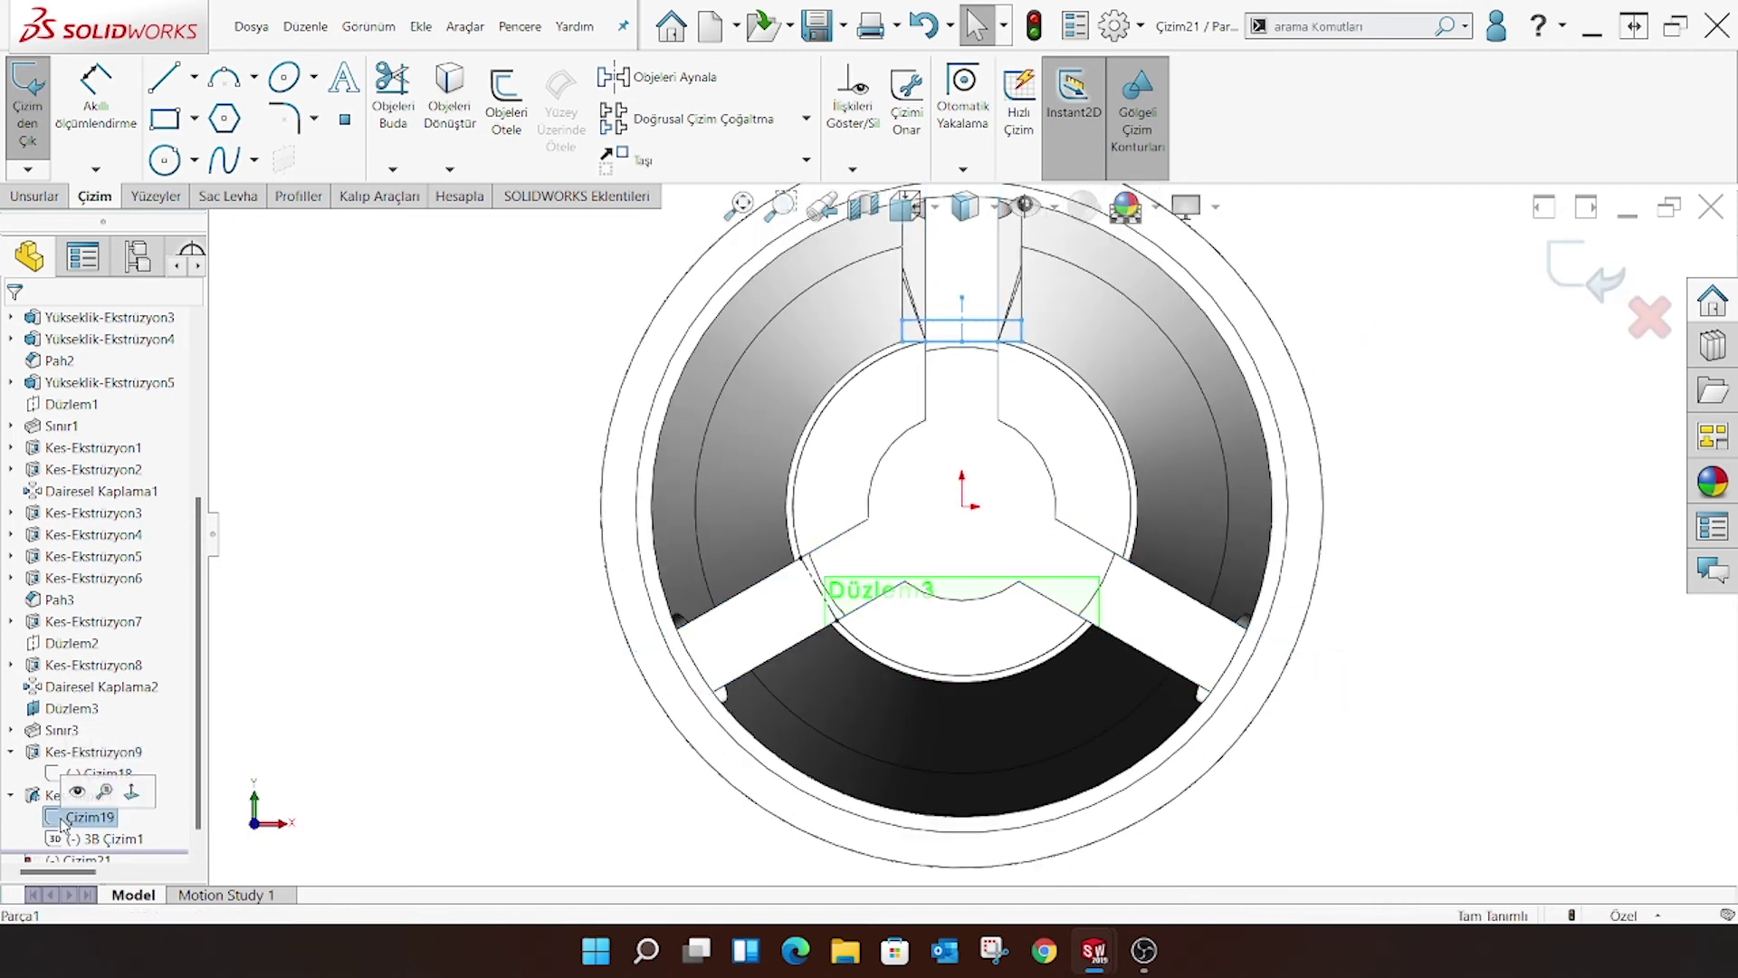
click(477, 505)
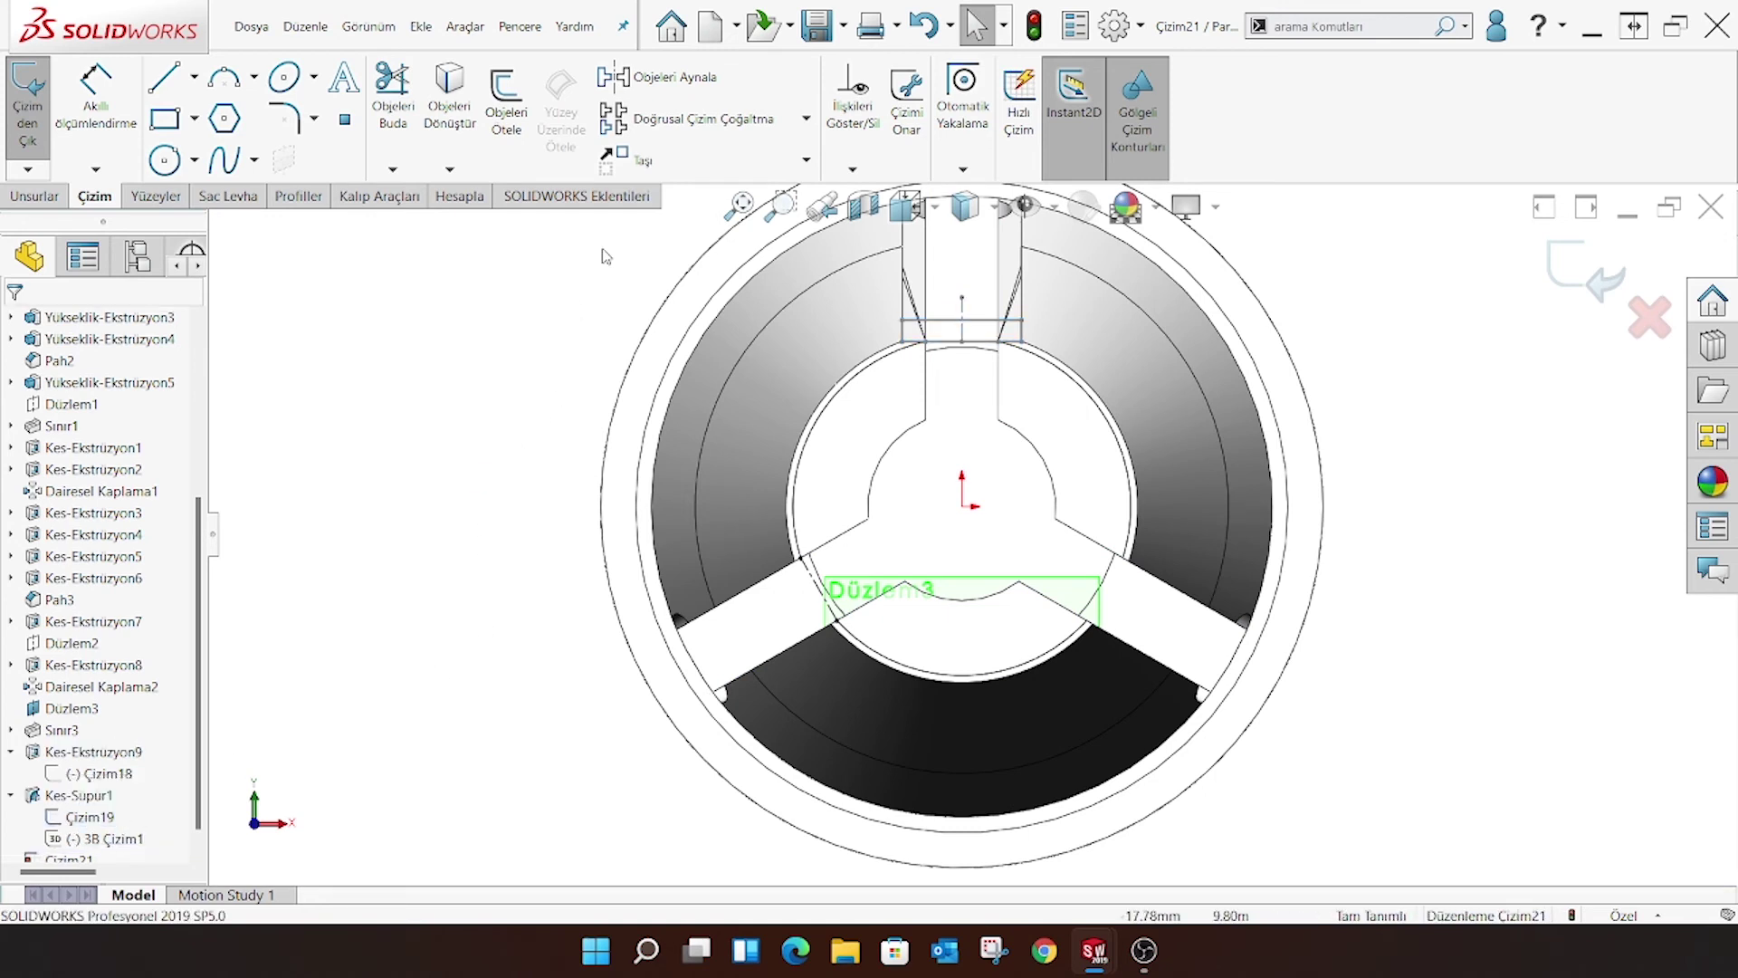
Convert the four lines of the Çizim19 rectangle into Çizim21
click(449, 95)
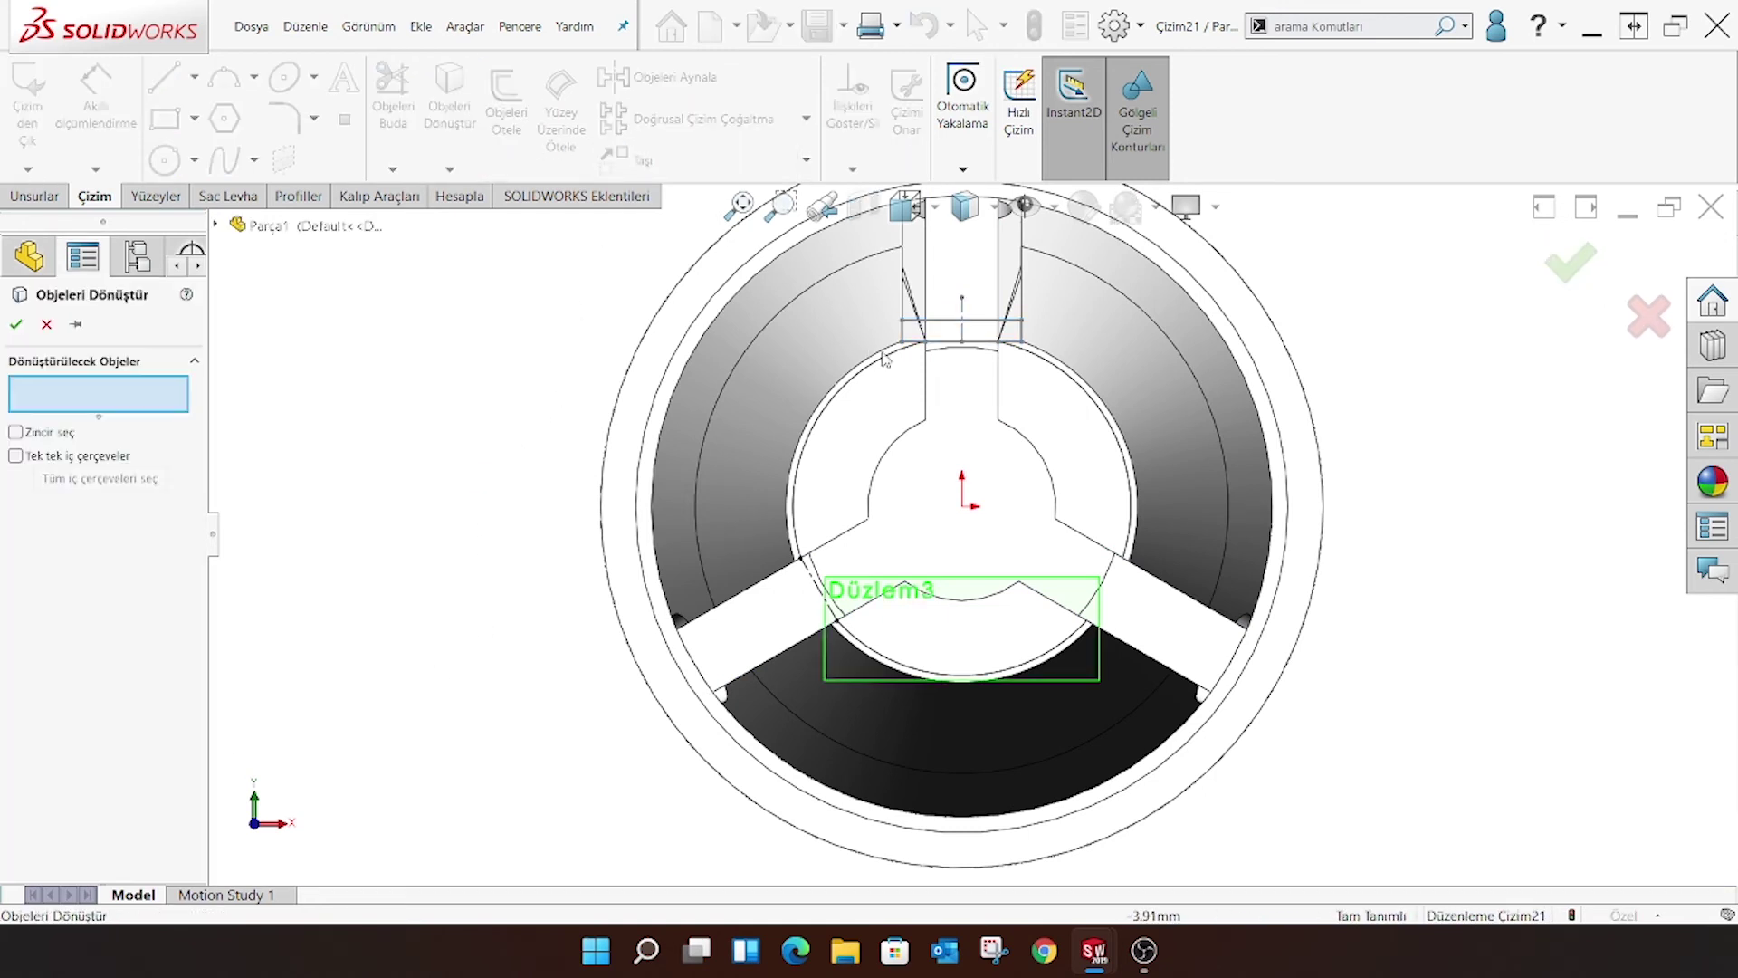
click(940, 343)
click(903, 333)
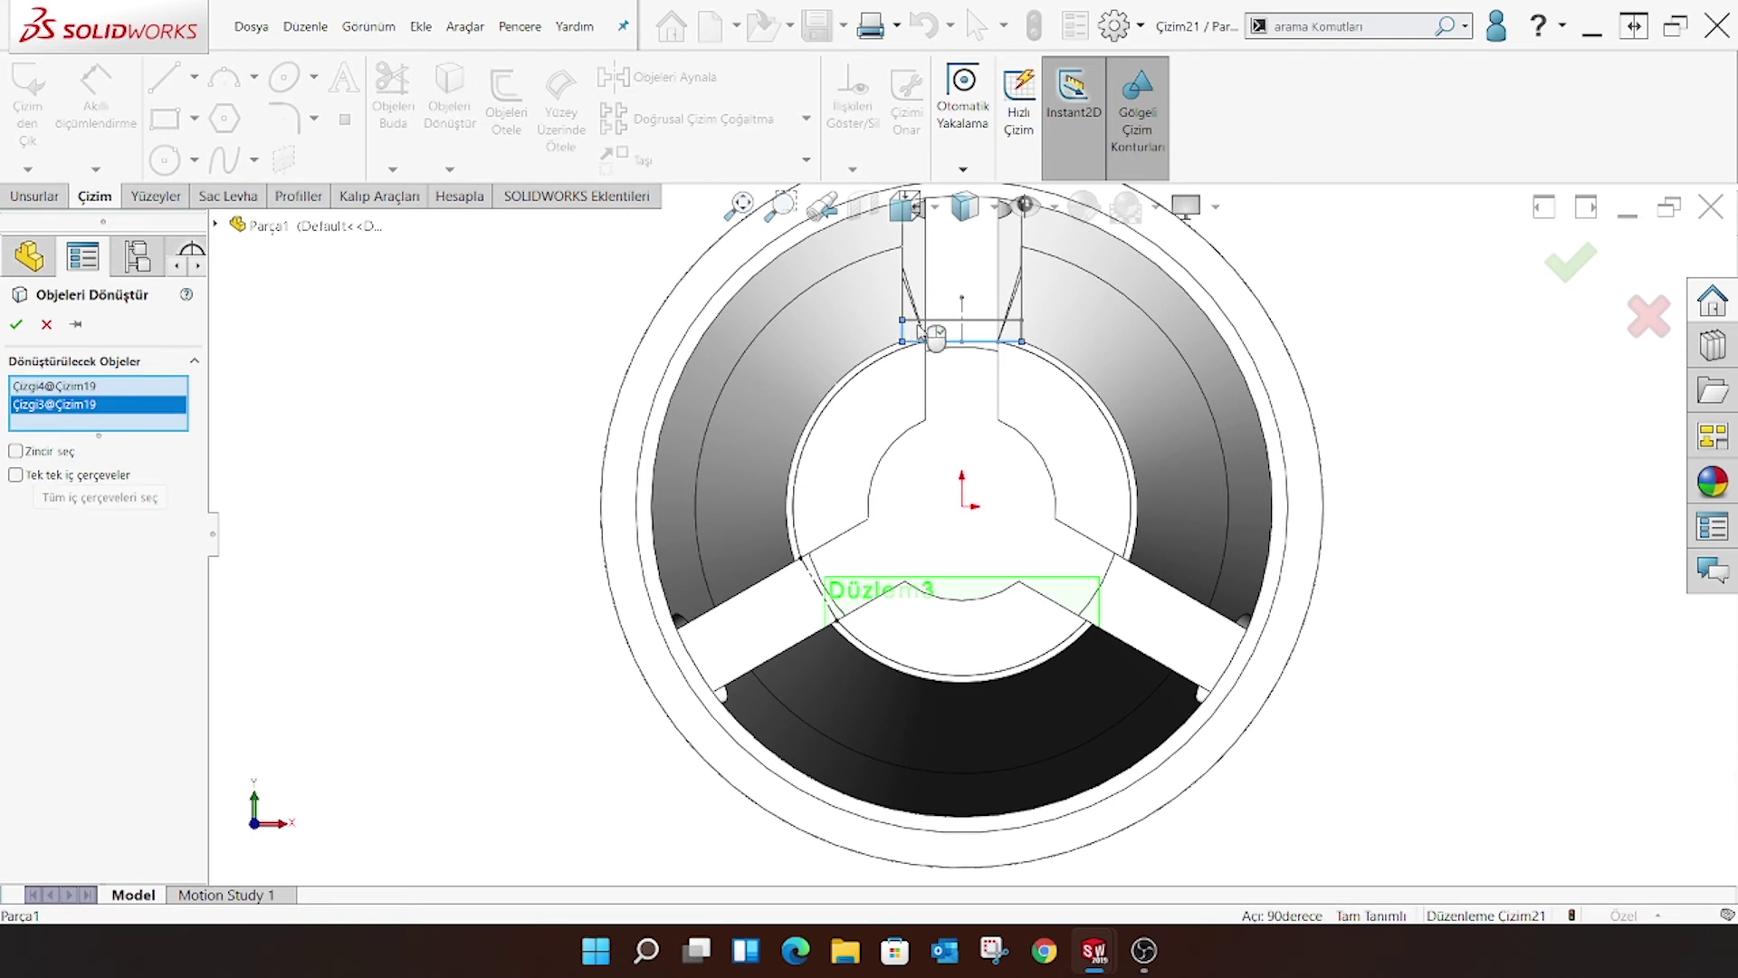
click(969, 321)
click(1026, 334)
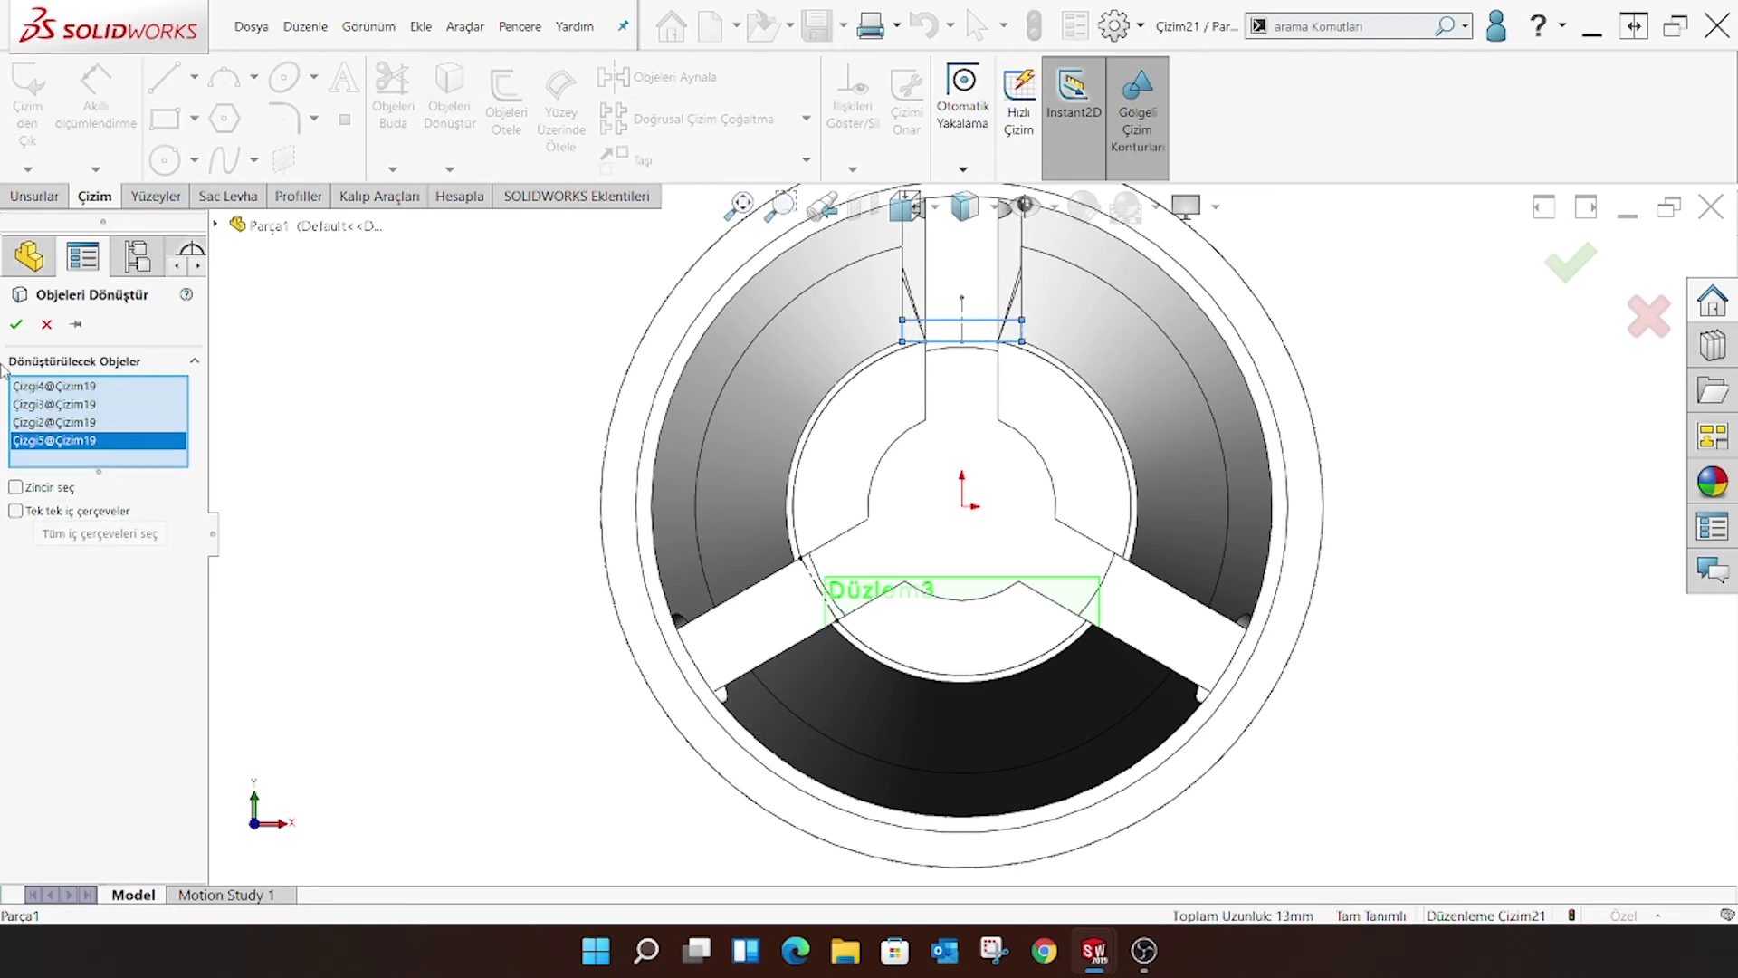
click(14, 321)
Circular-pattern the rectangle as 3 instances over 360° around the centre arc
click(806, 132)
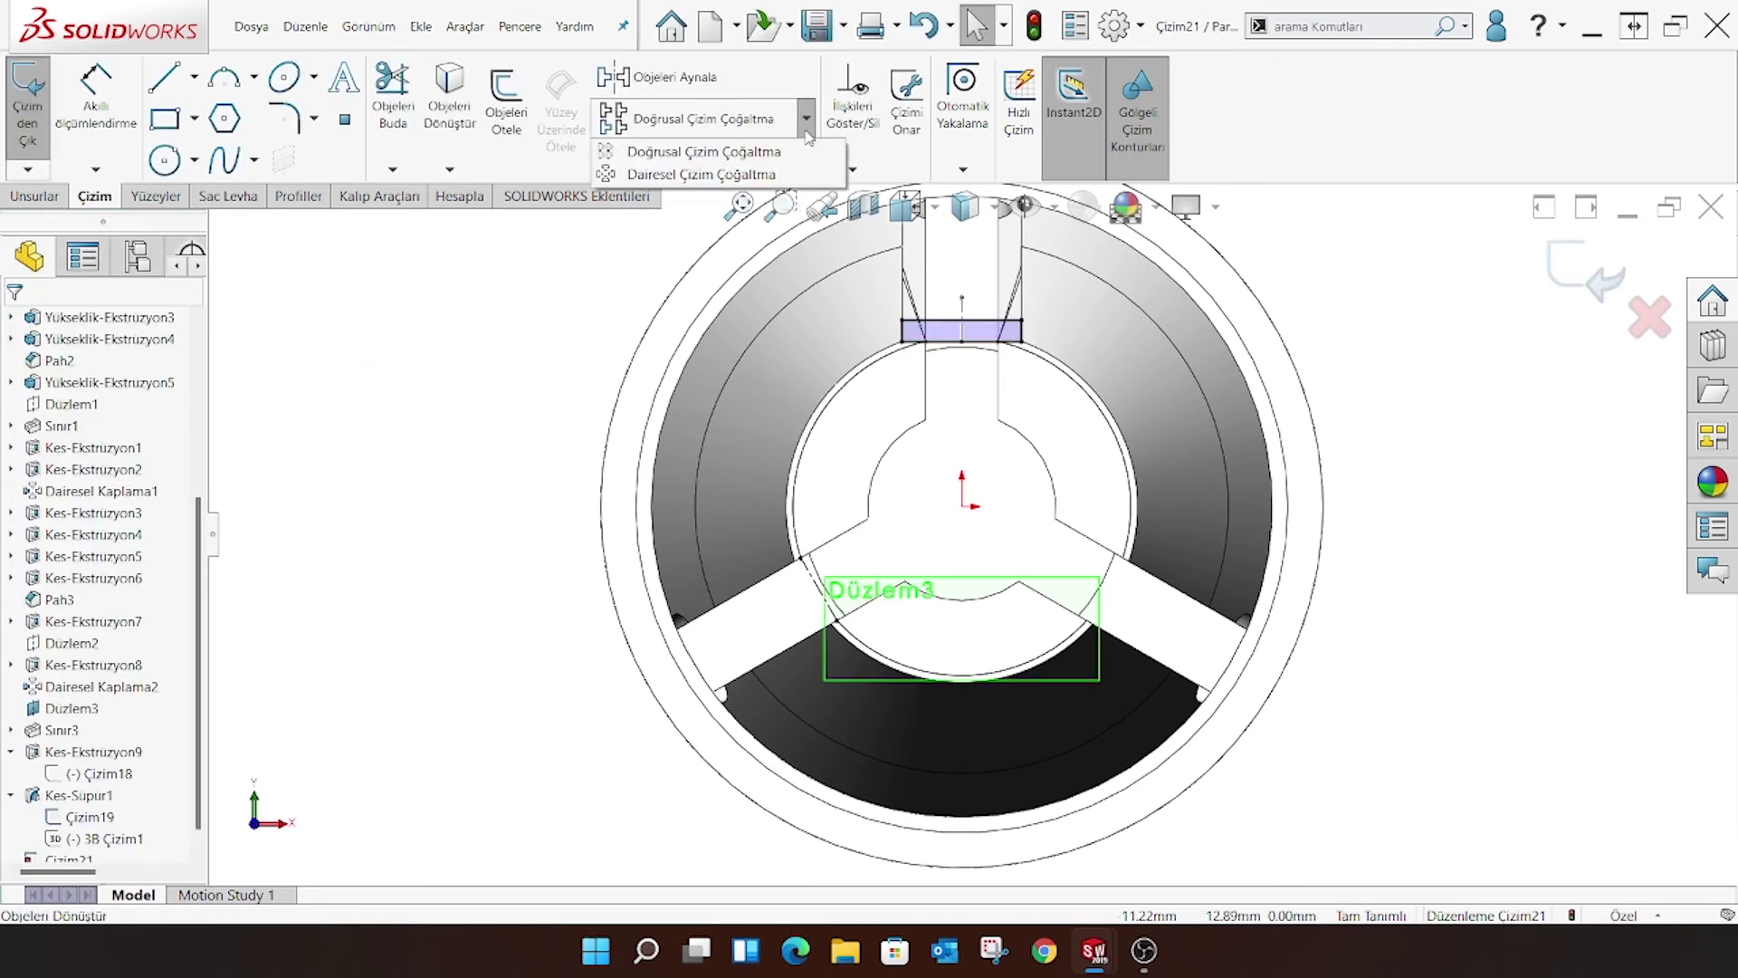
click(702, 174)
click(886, 461)
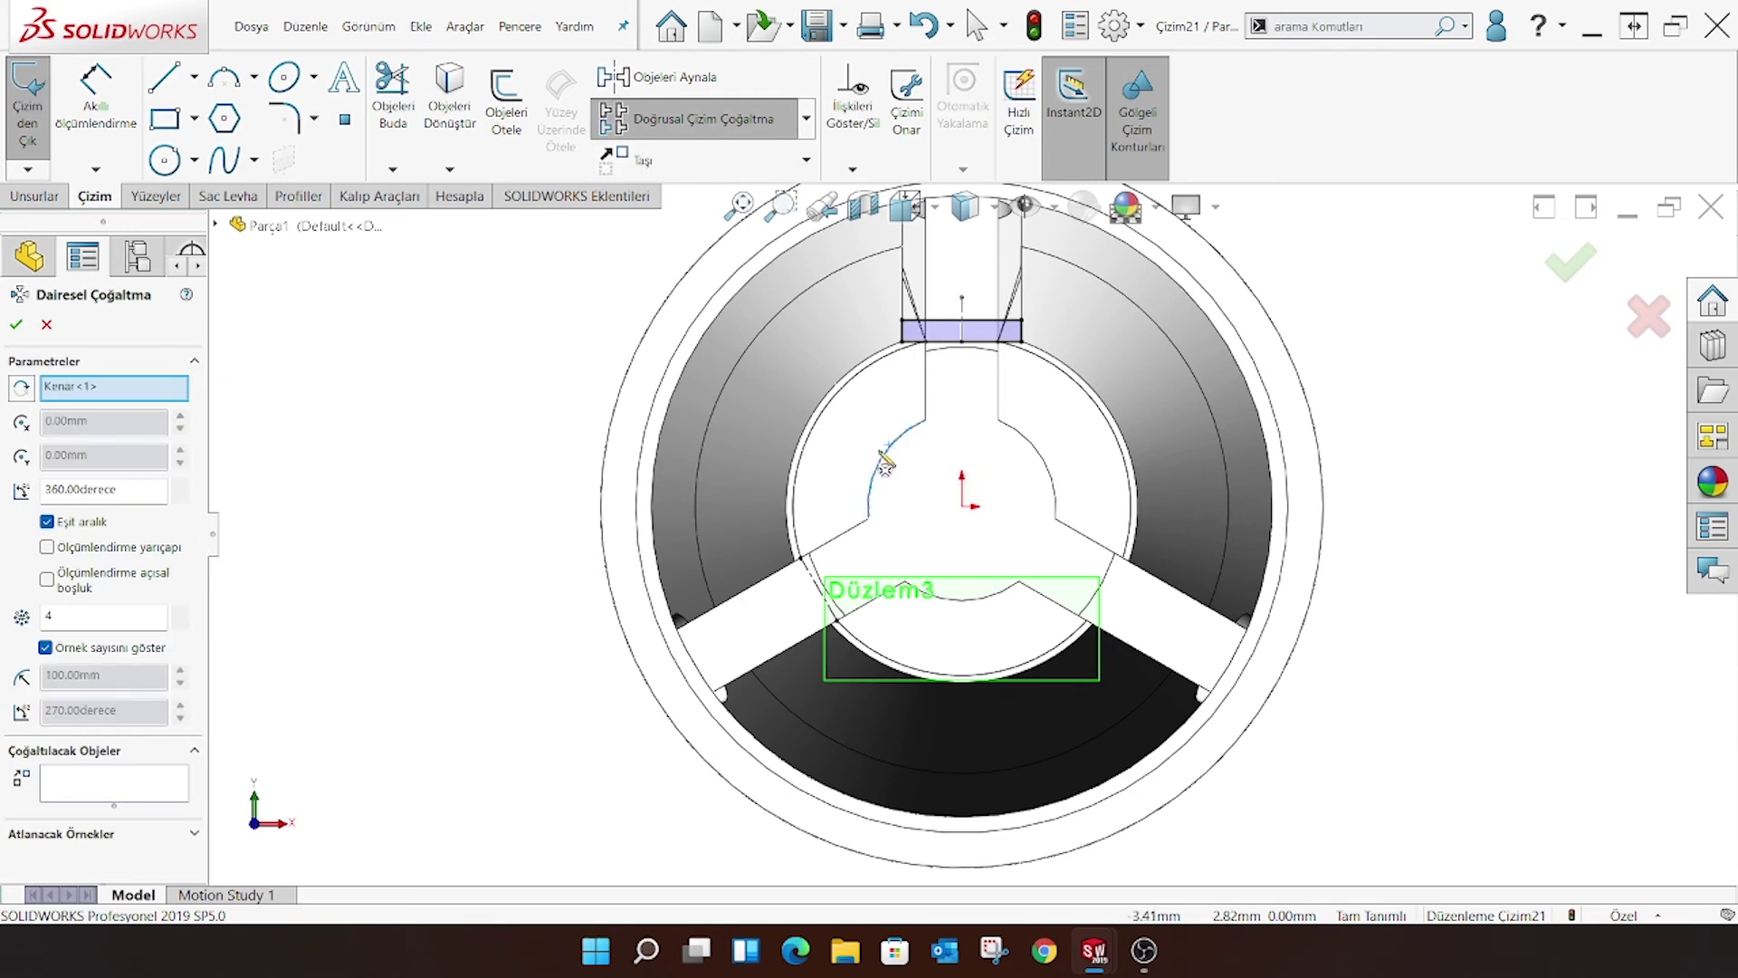
click(50, 798)
click(62, 618)
text(3)
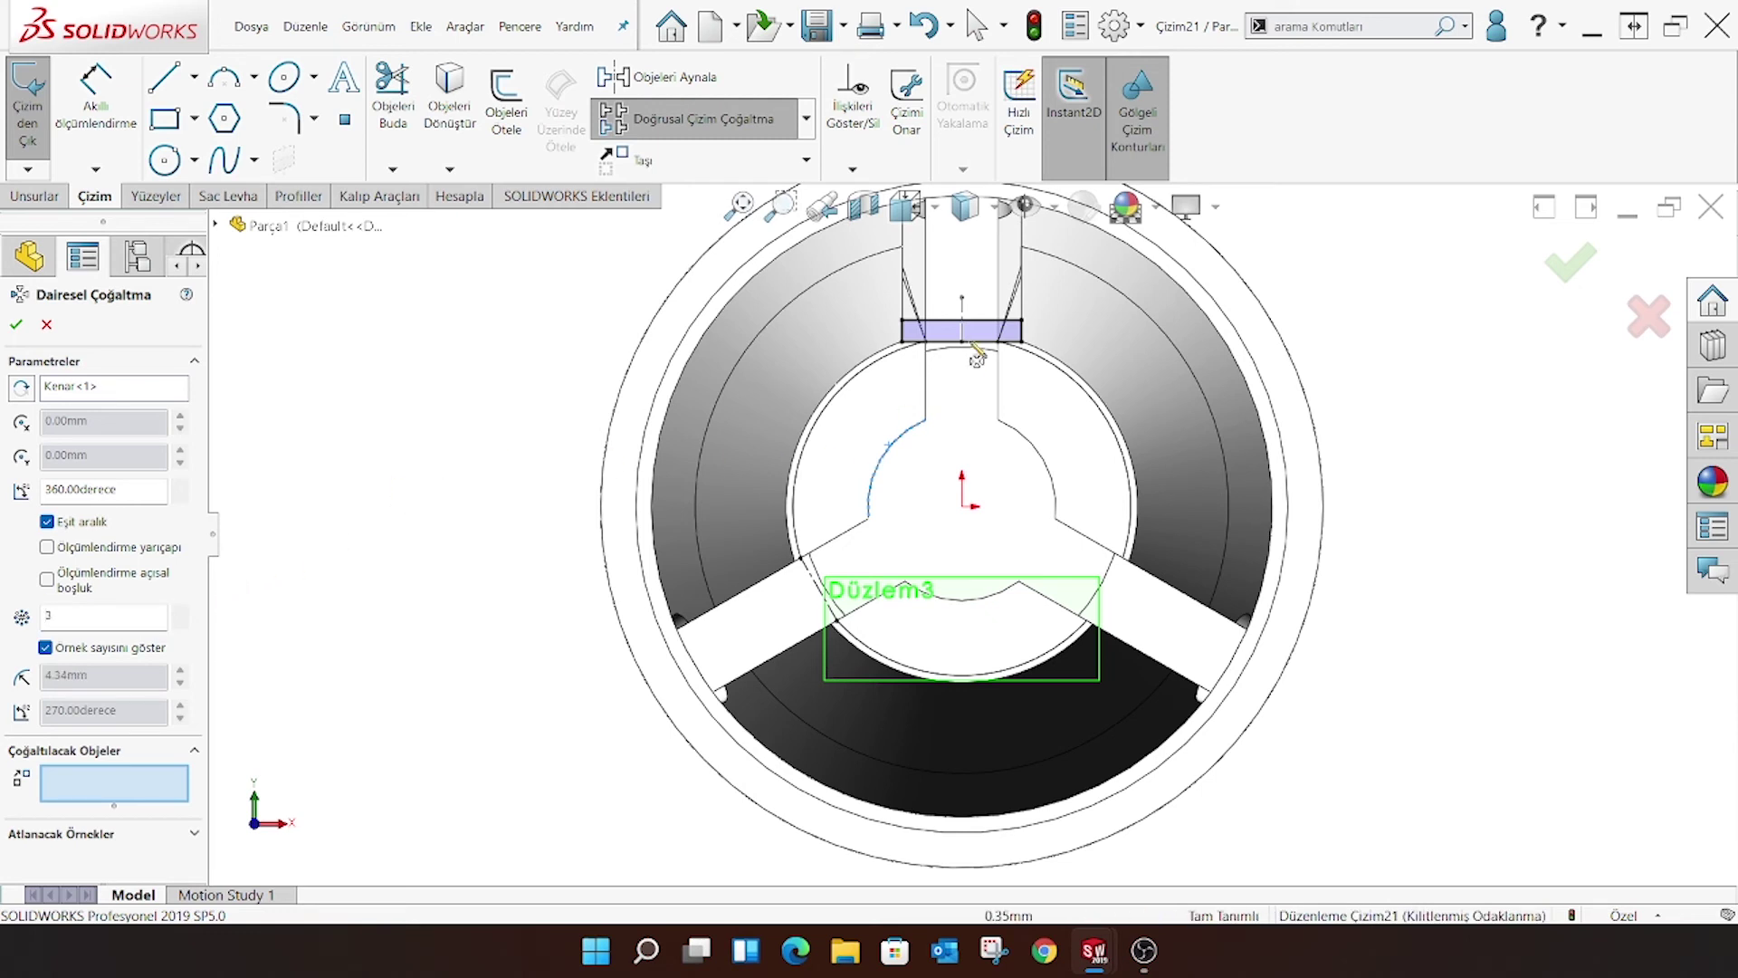
click(947, 349)
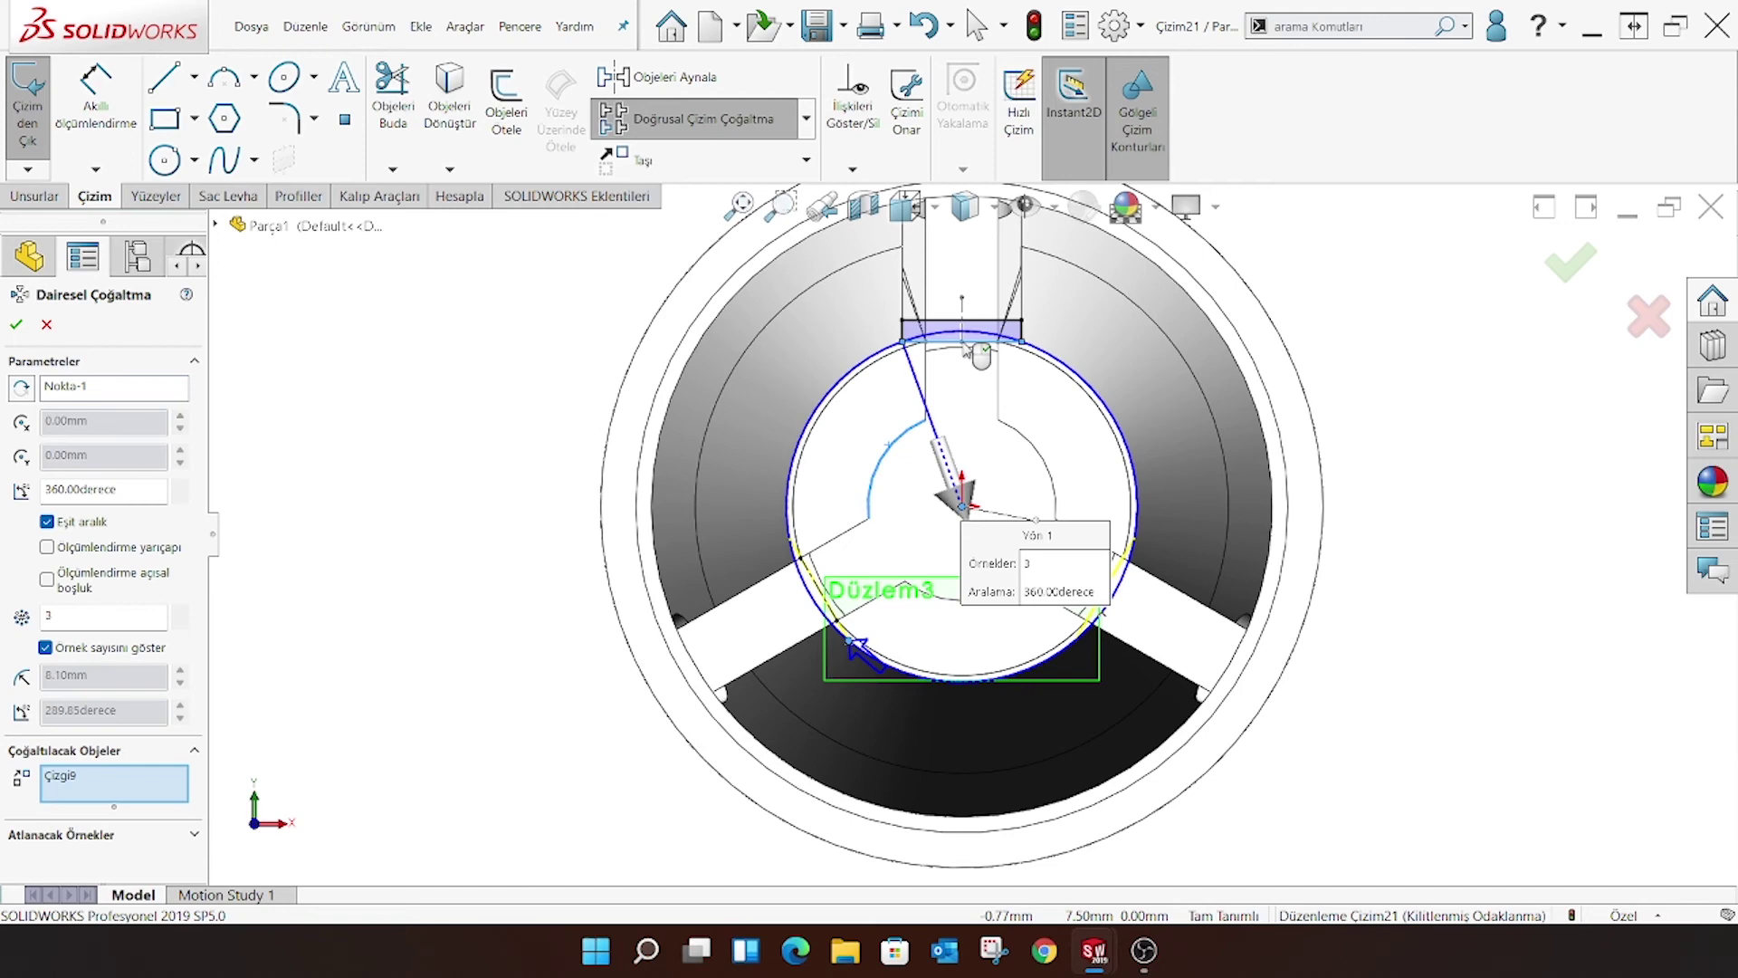
click(1024, 326)
click(887, 342)
click(907, 343)
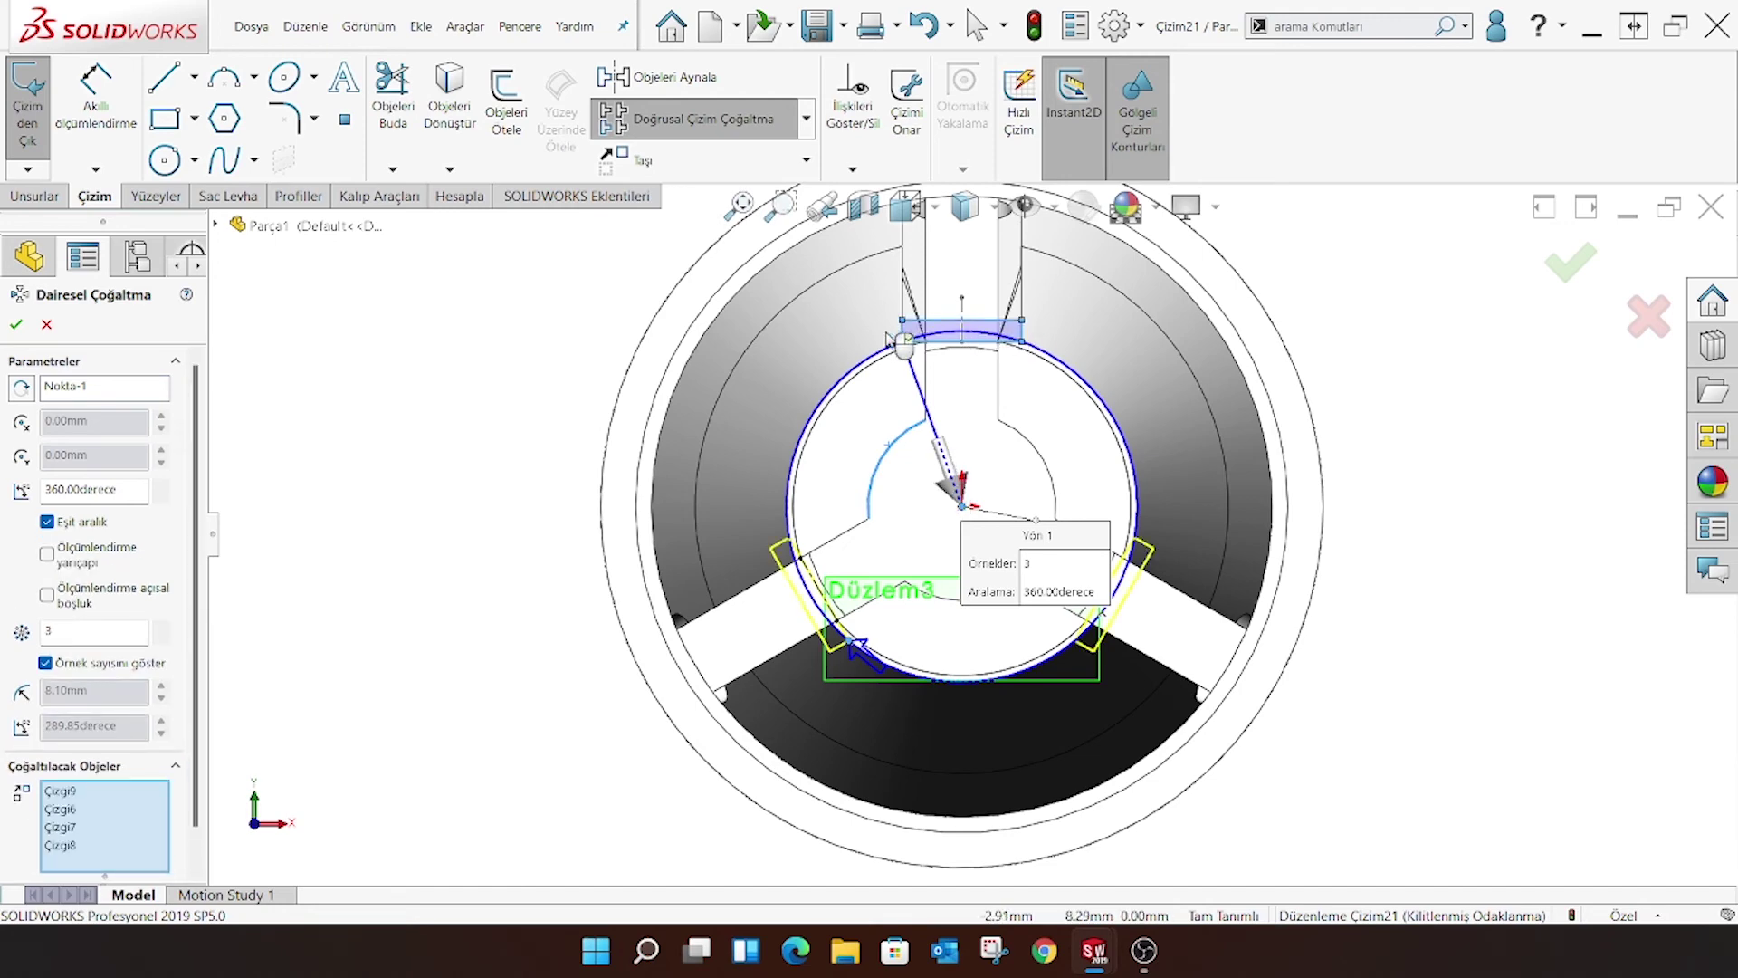
click(16, 324)
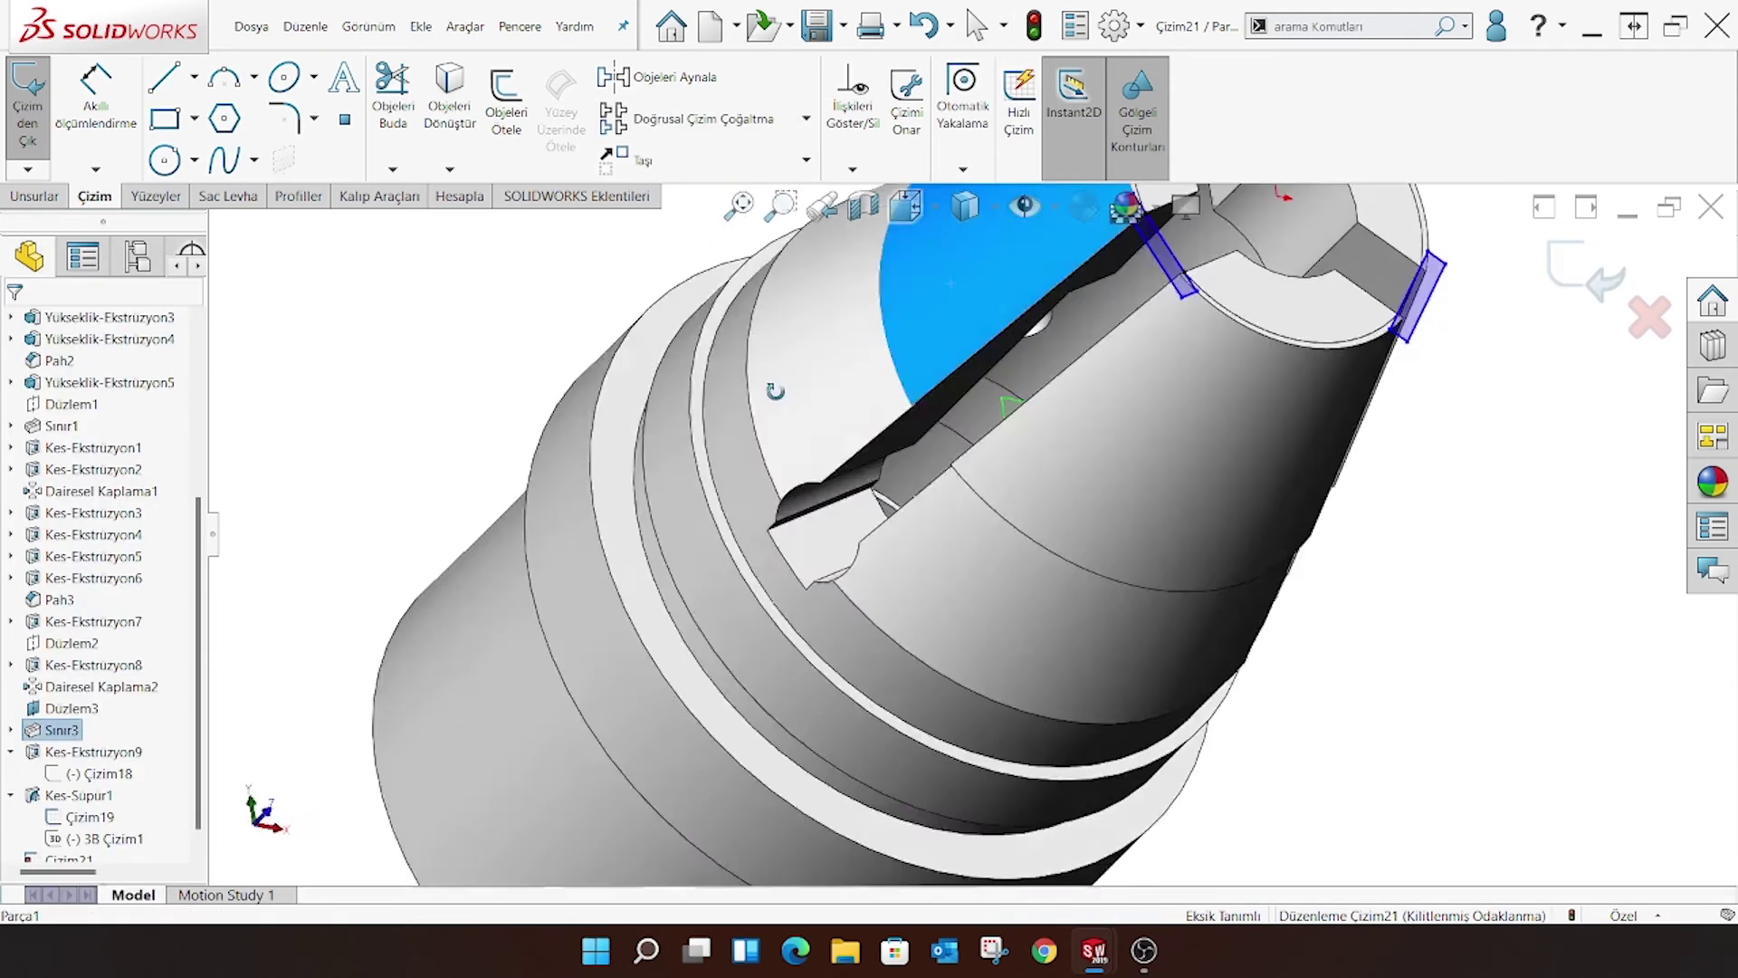
mouse_move(724, 523)
middle_down()
mouse_move(575, 726)
mouse_move(822, 487)
mouse_move(1304, 453)
mouse_move(1214, 357)
mouse_move(815, 470)
middle_up()
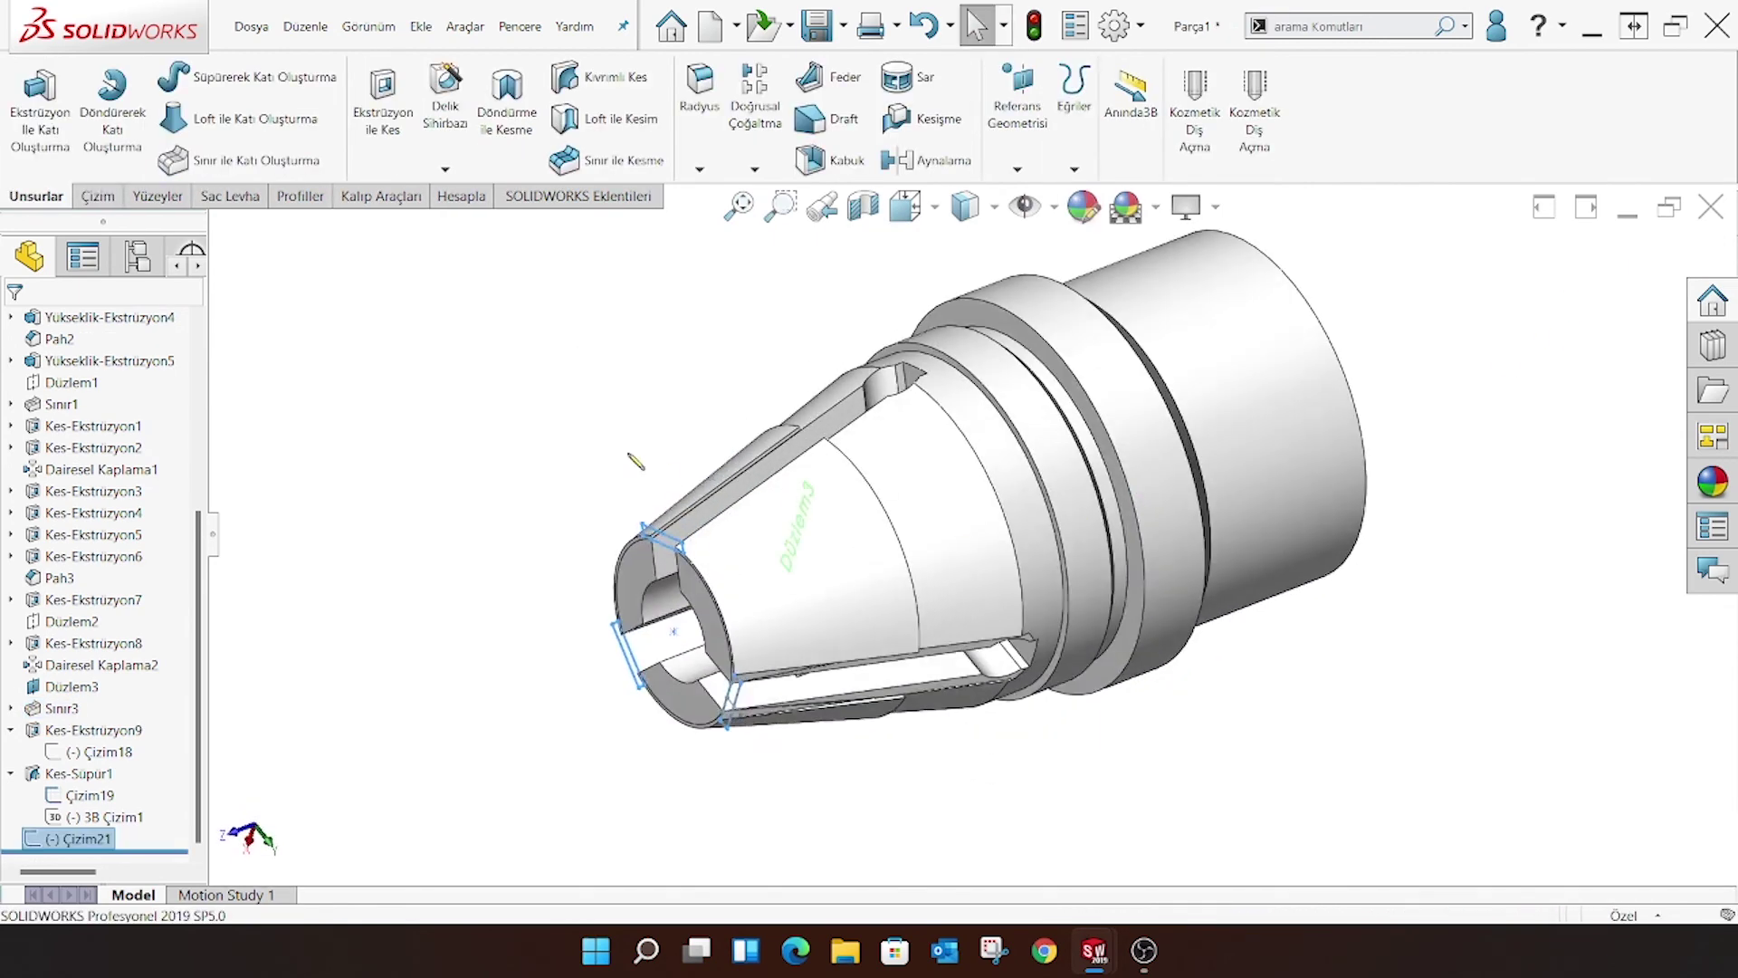
Create 3D sketch 3B Çizim2 holding one line from the slot start to its end
click(98, 195)
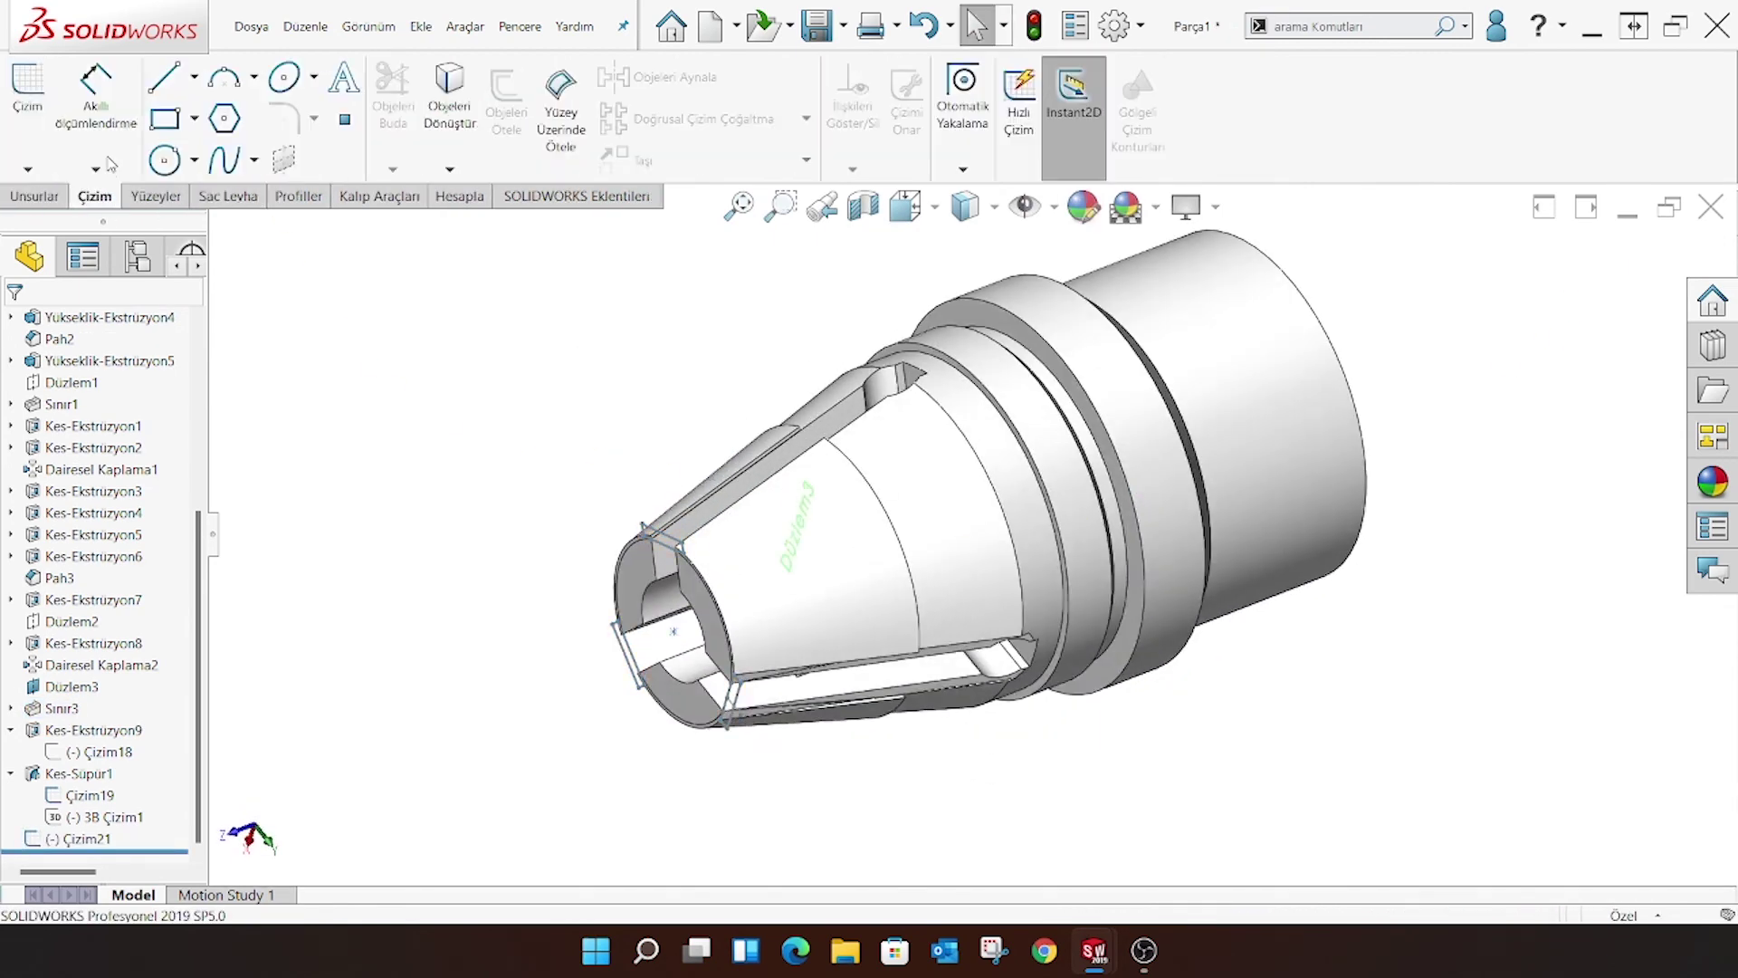
click(28, 168)
click(64, 221)
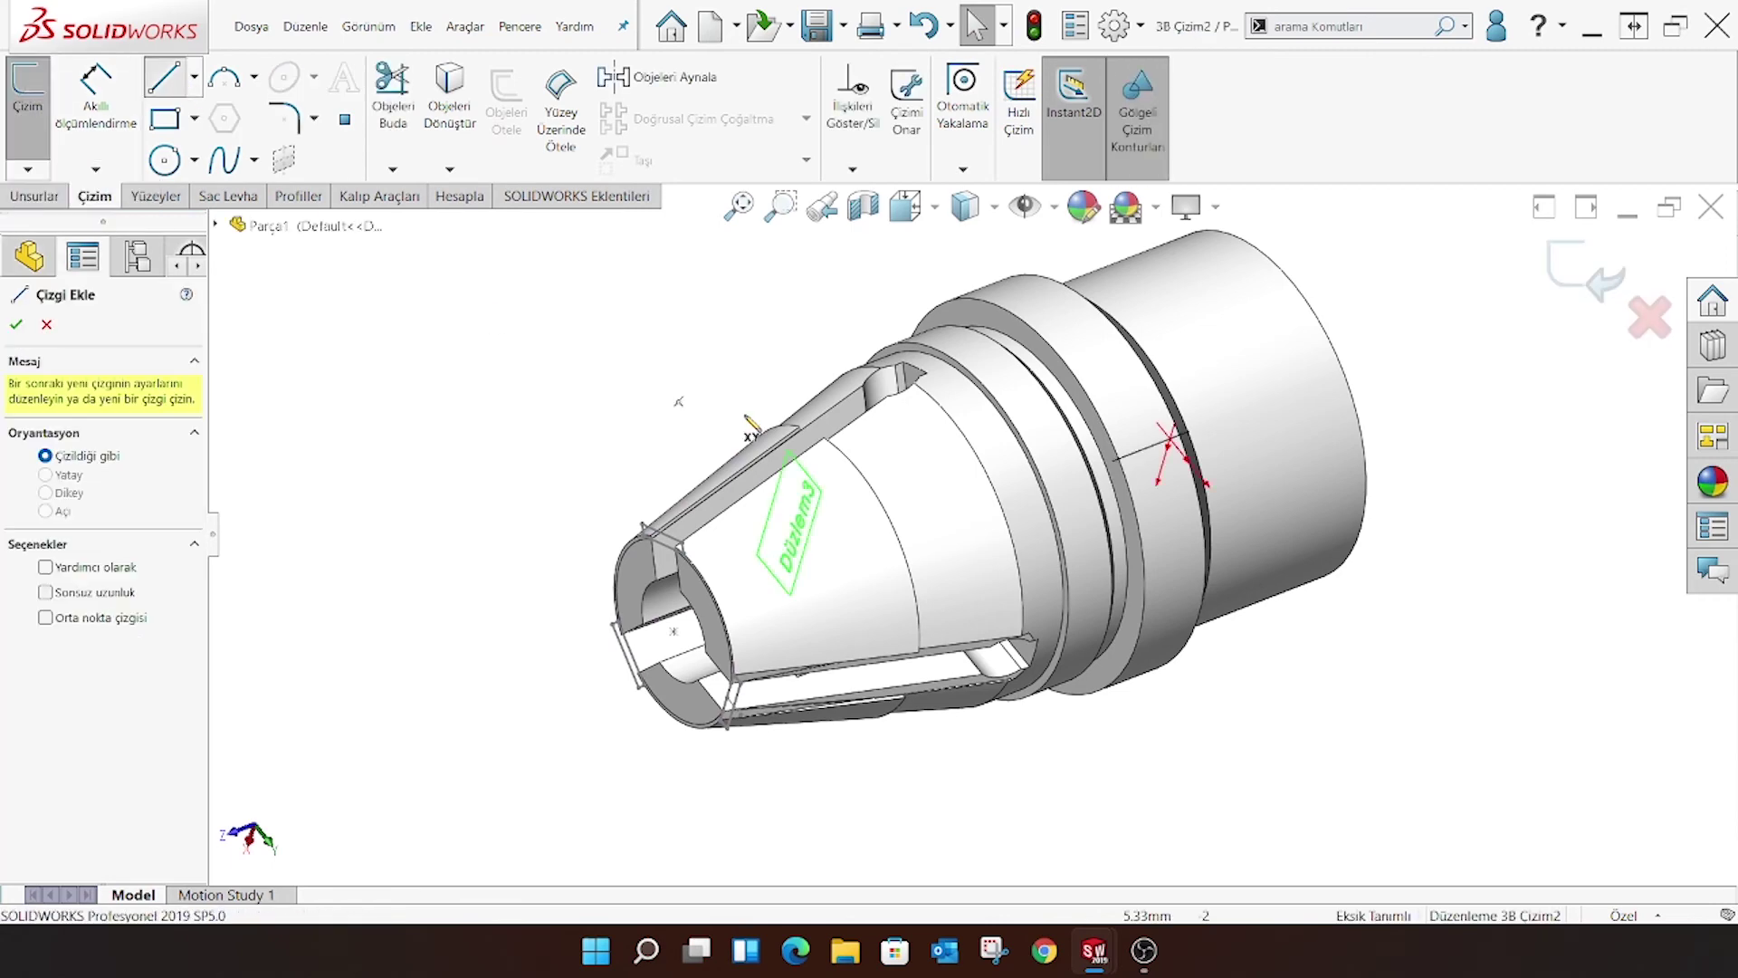
click(164, 77)
mouse_move(906, 453)
middle_down()
mouse_move(752, 568)
mouse_move(869, 507)
middle_up()
click(730, 567)
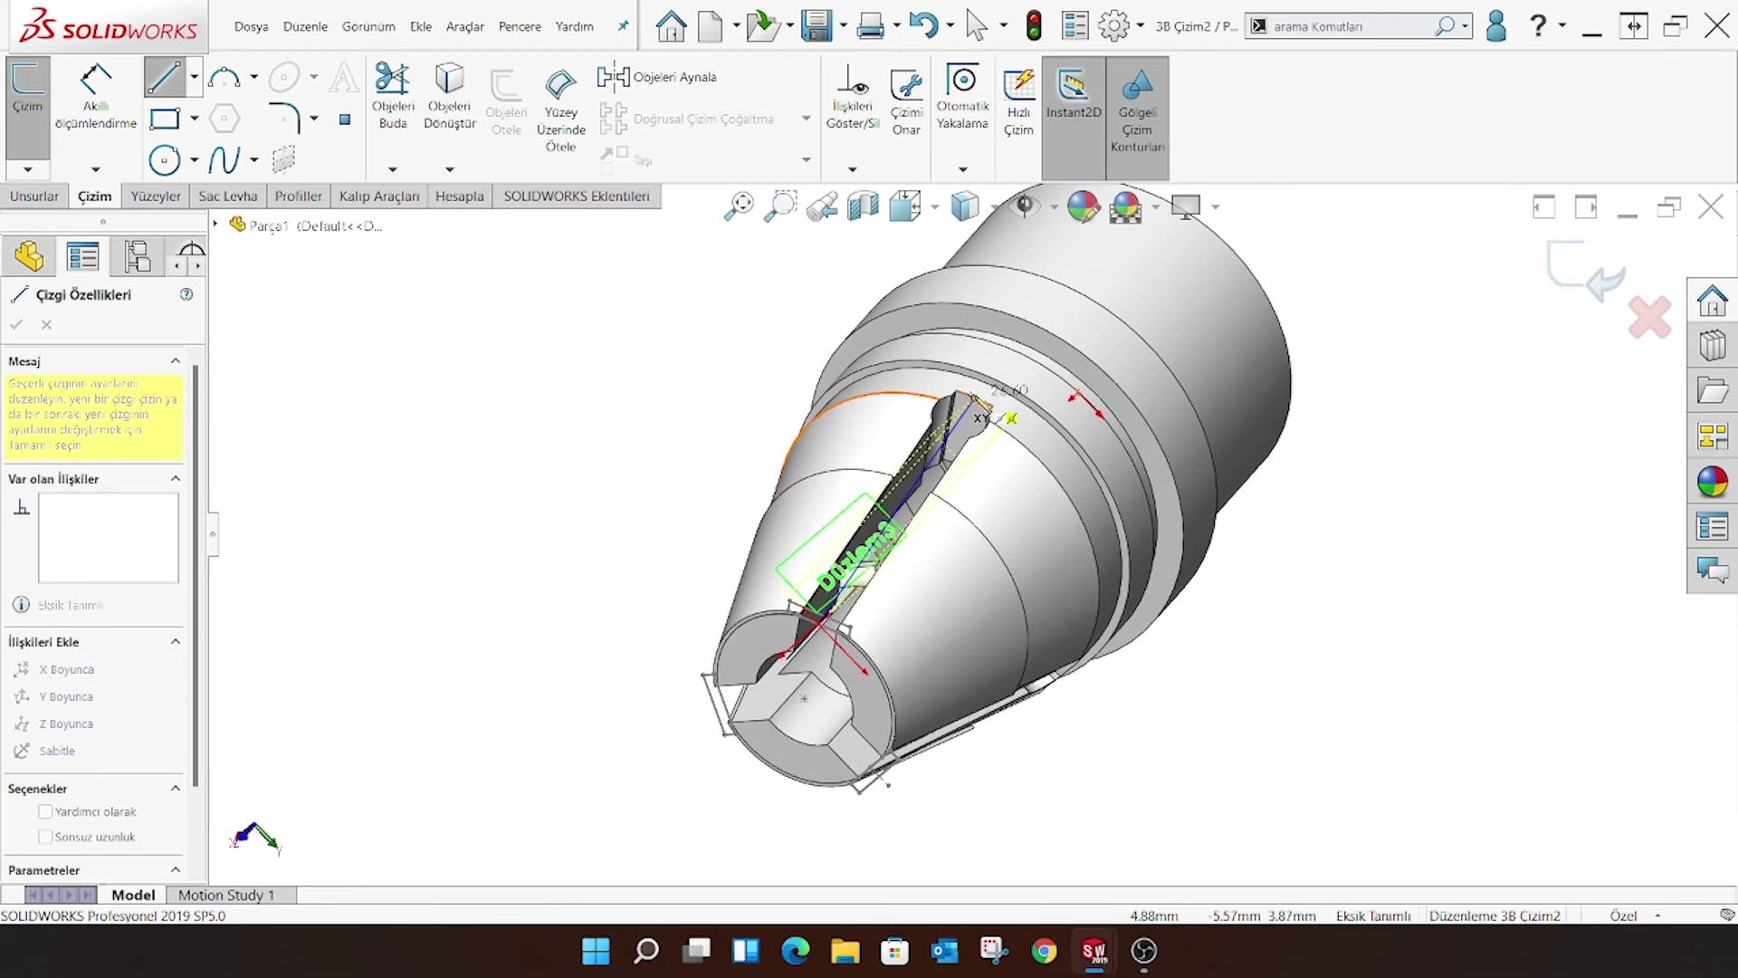
click(978, 400)
key(Escape)
click(1589, 270)
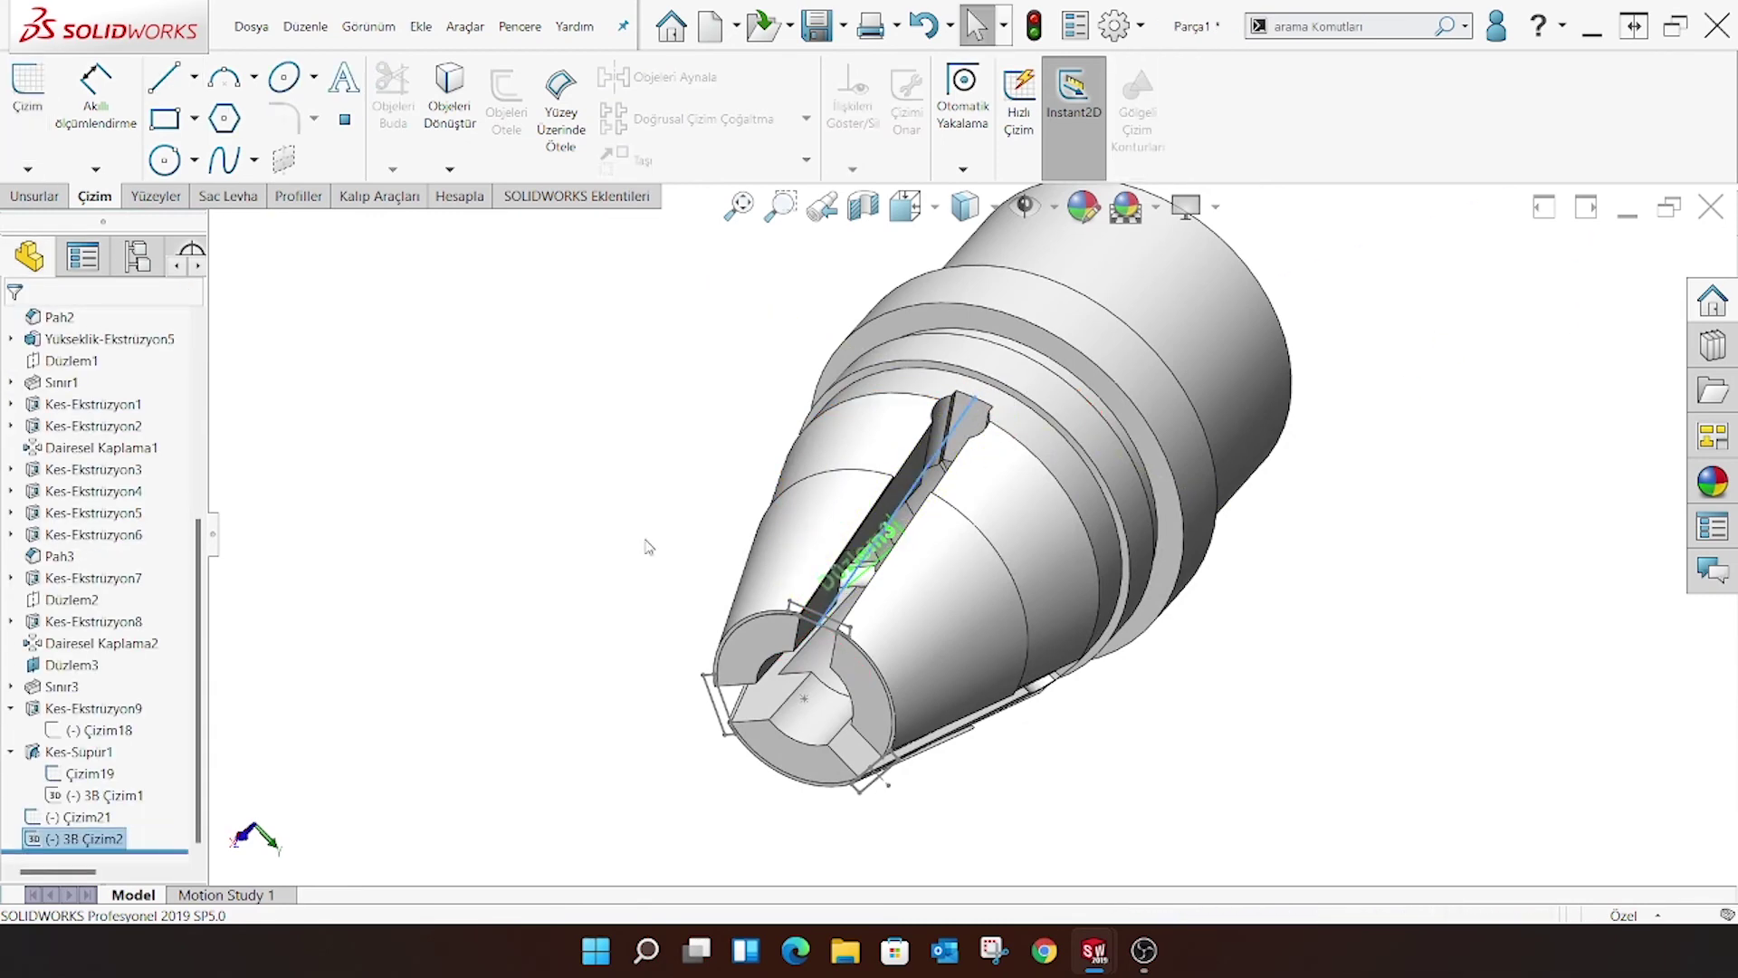
click(36, 196)
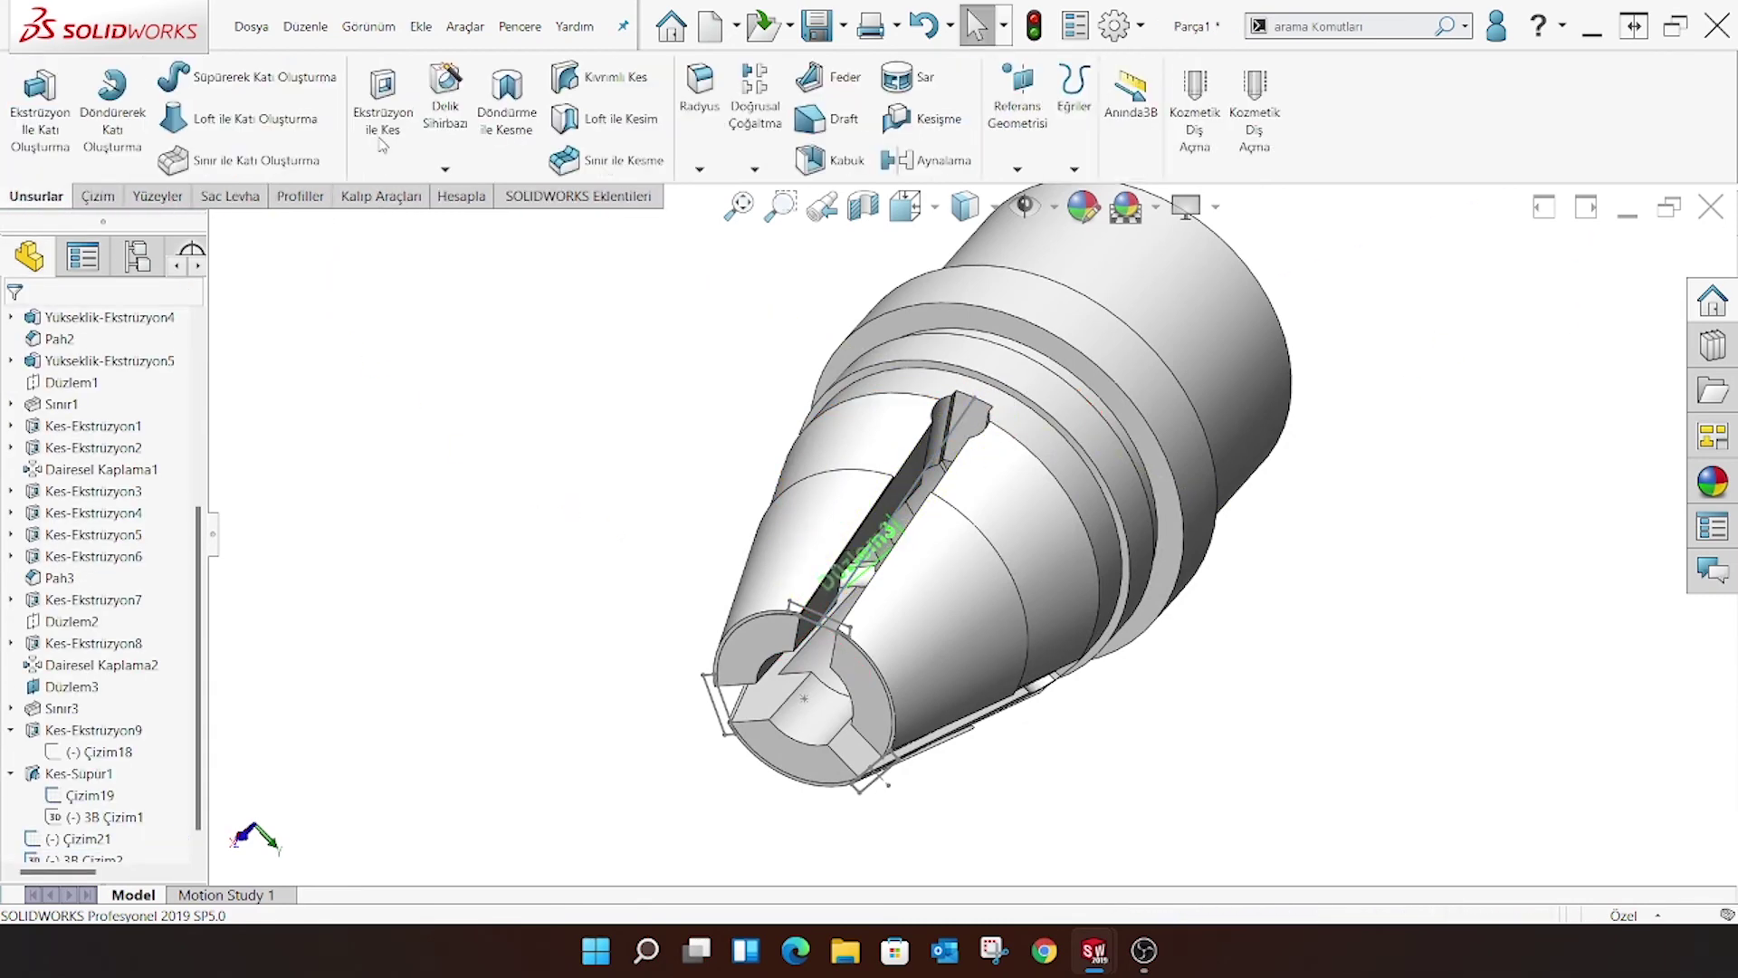
Edit Çizim21 and power-trim away the extra patterned rectangles, leaving one slot profile
click(593, 78)
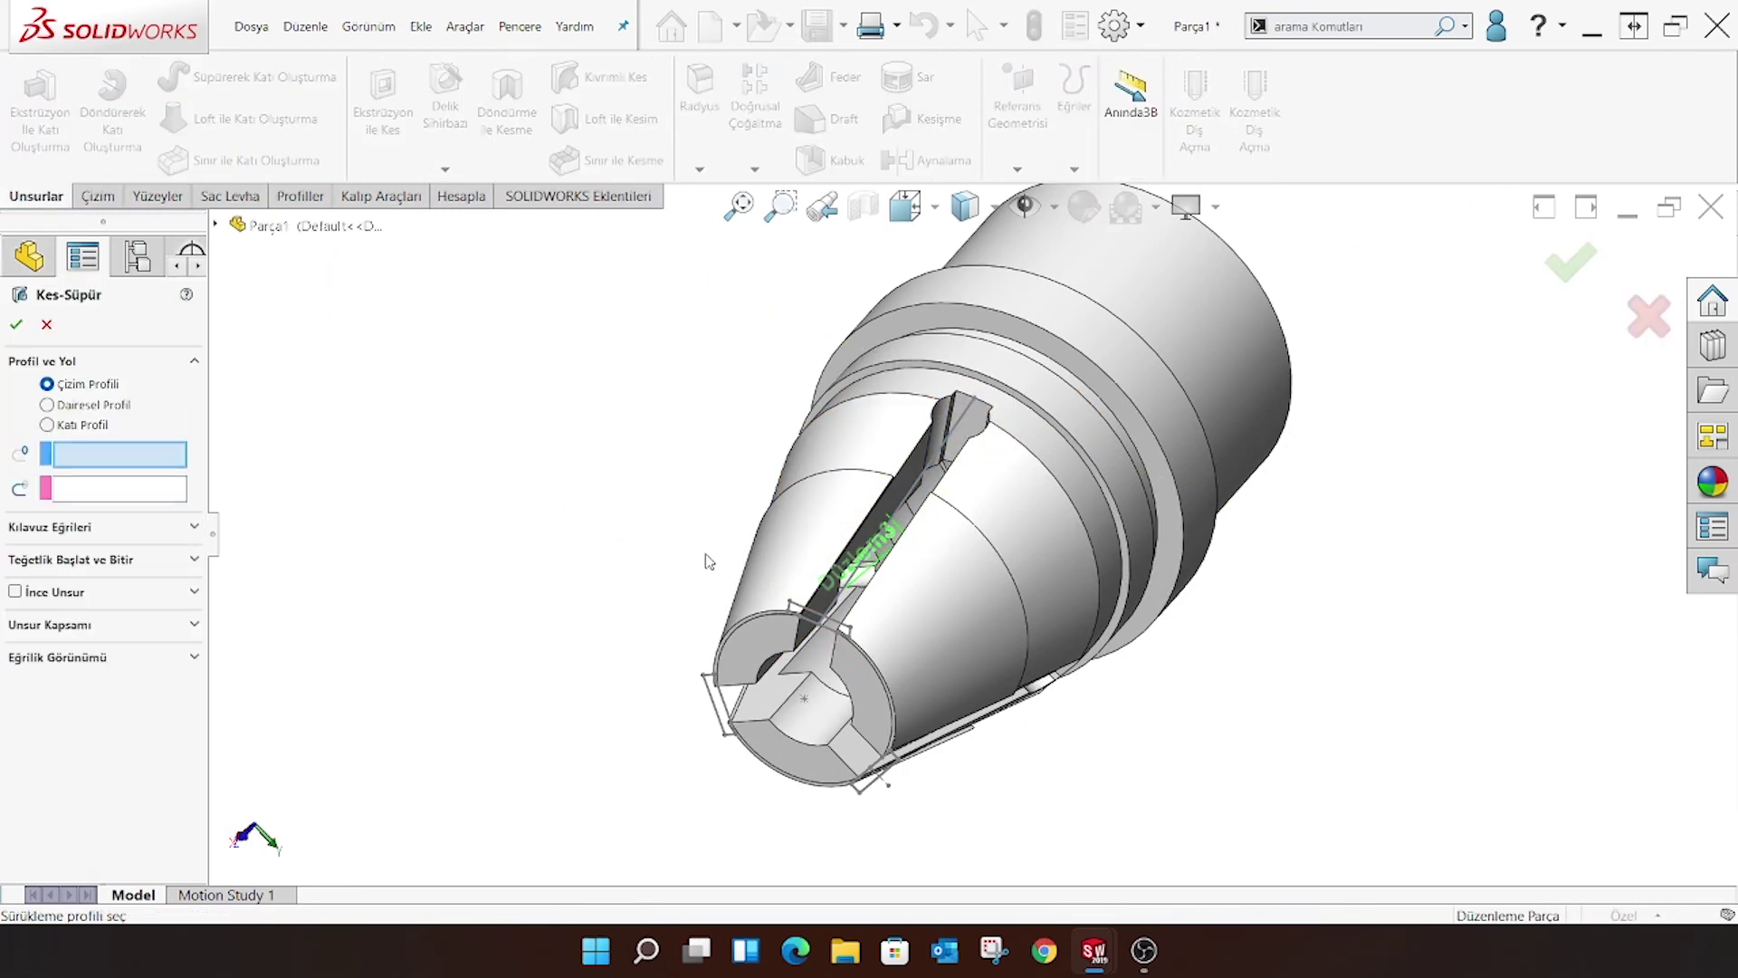
click(814, 627)
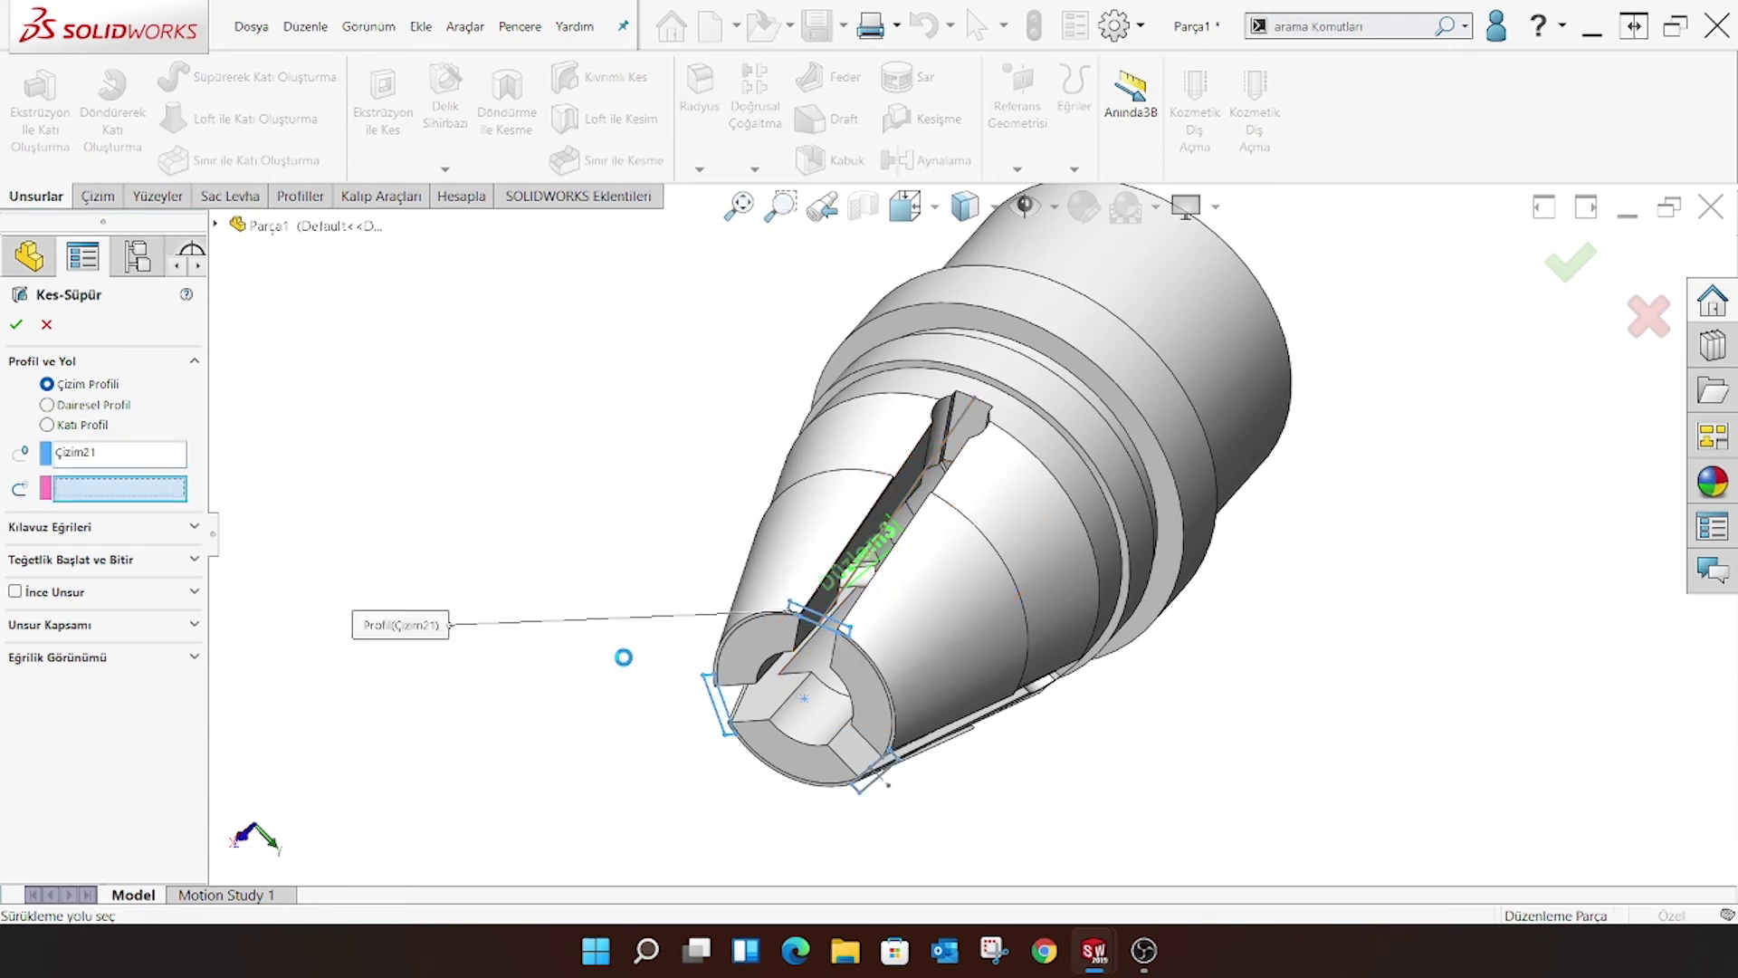
key(Escape)
click(814, 634)
click(779, 610)
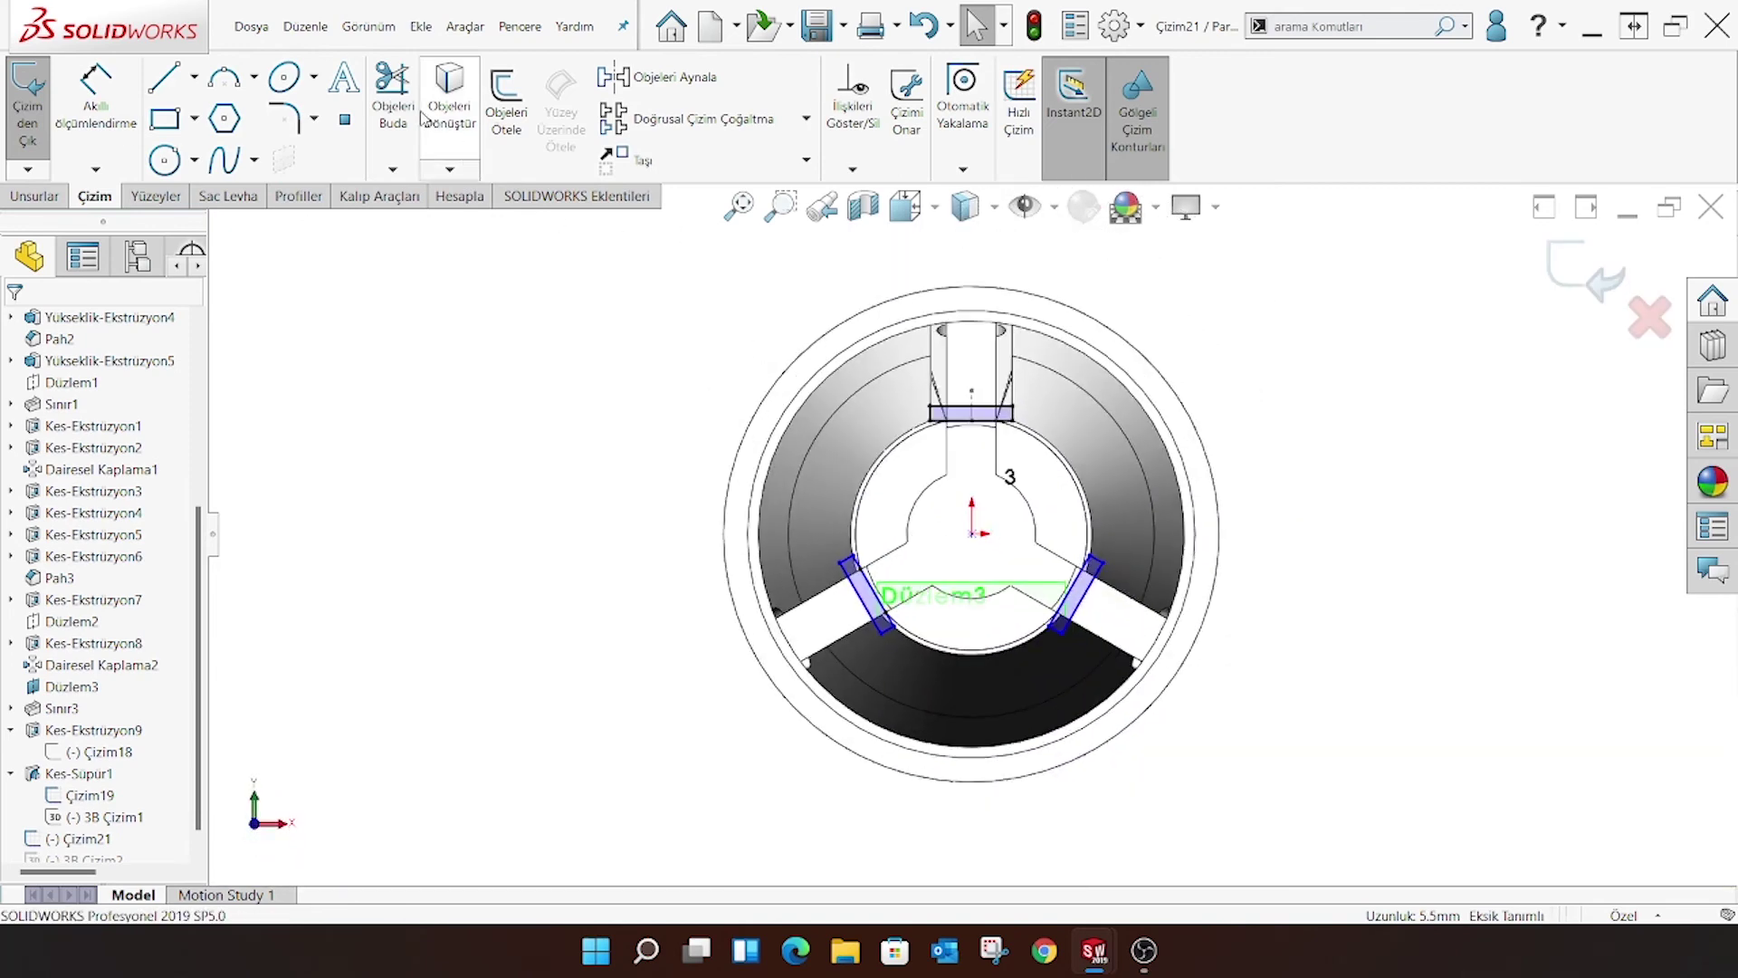
click(398, 107)
mouse_move(1337, 660)
mouse_down()
mouse_move(1093, 598)
mouse_move(1129, 538)
mouse_up()
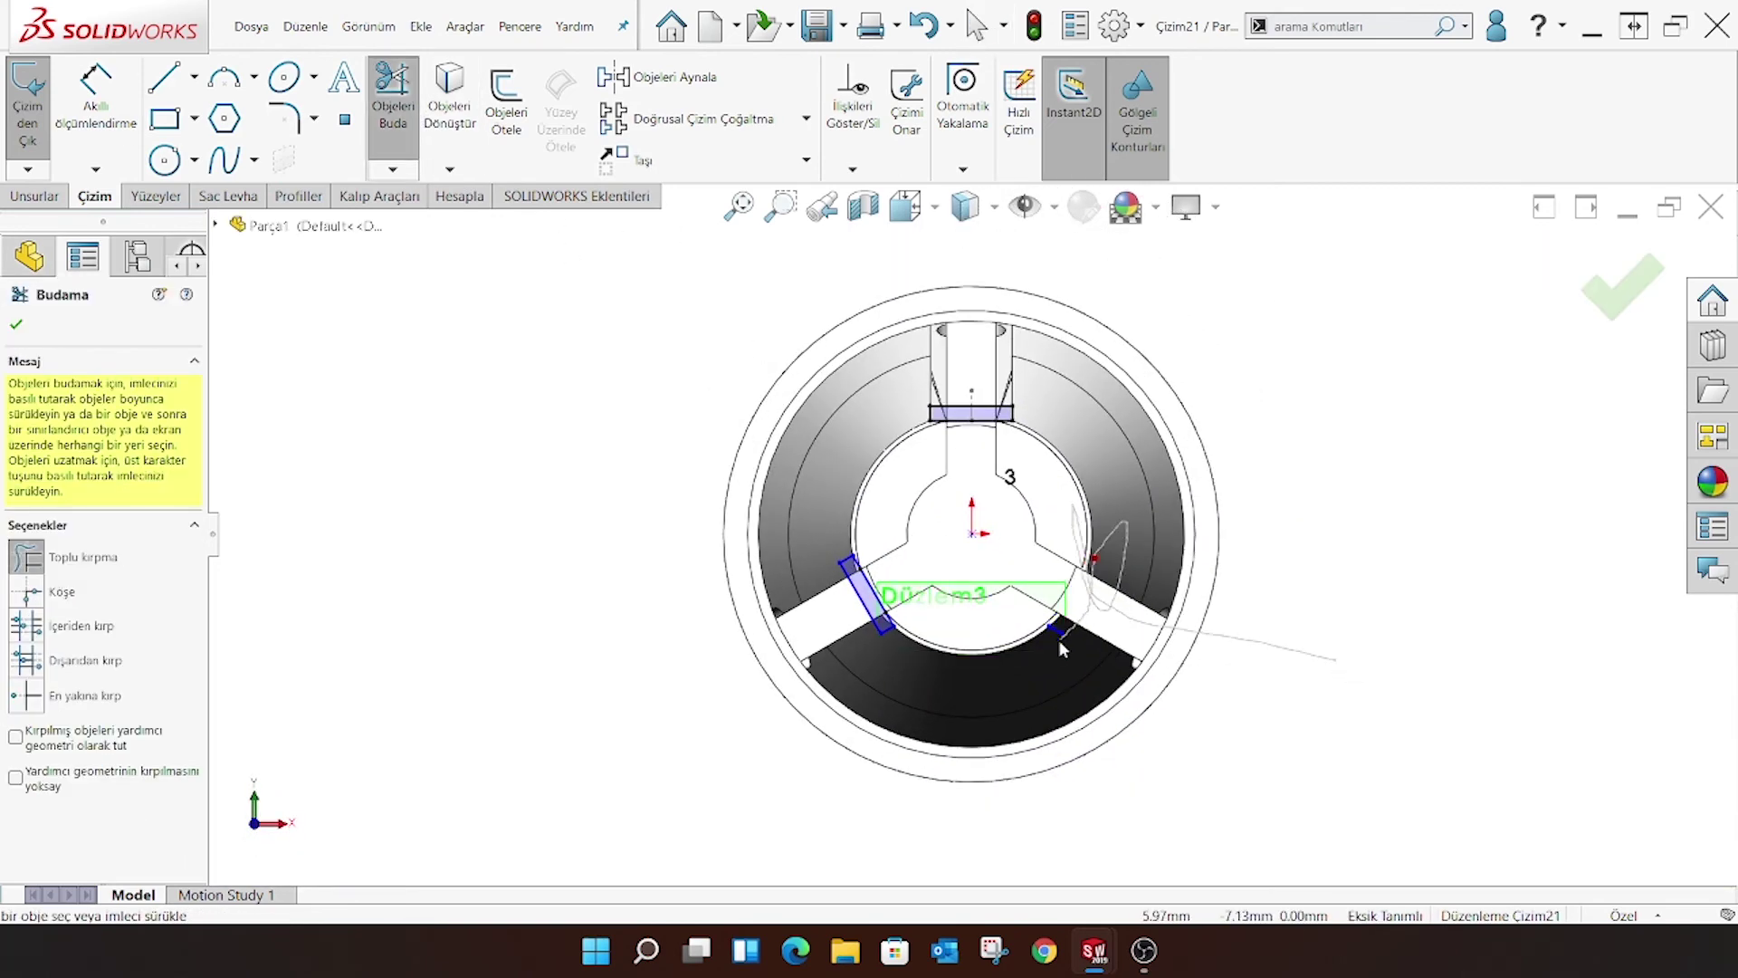
mouse_move(983, 457)
mouse_down()
mouse_move(1047, 434)
mouse_move(1066, 623)
mouse_up()
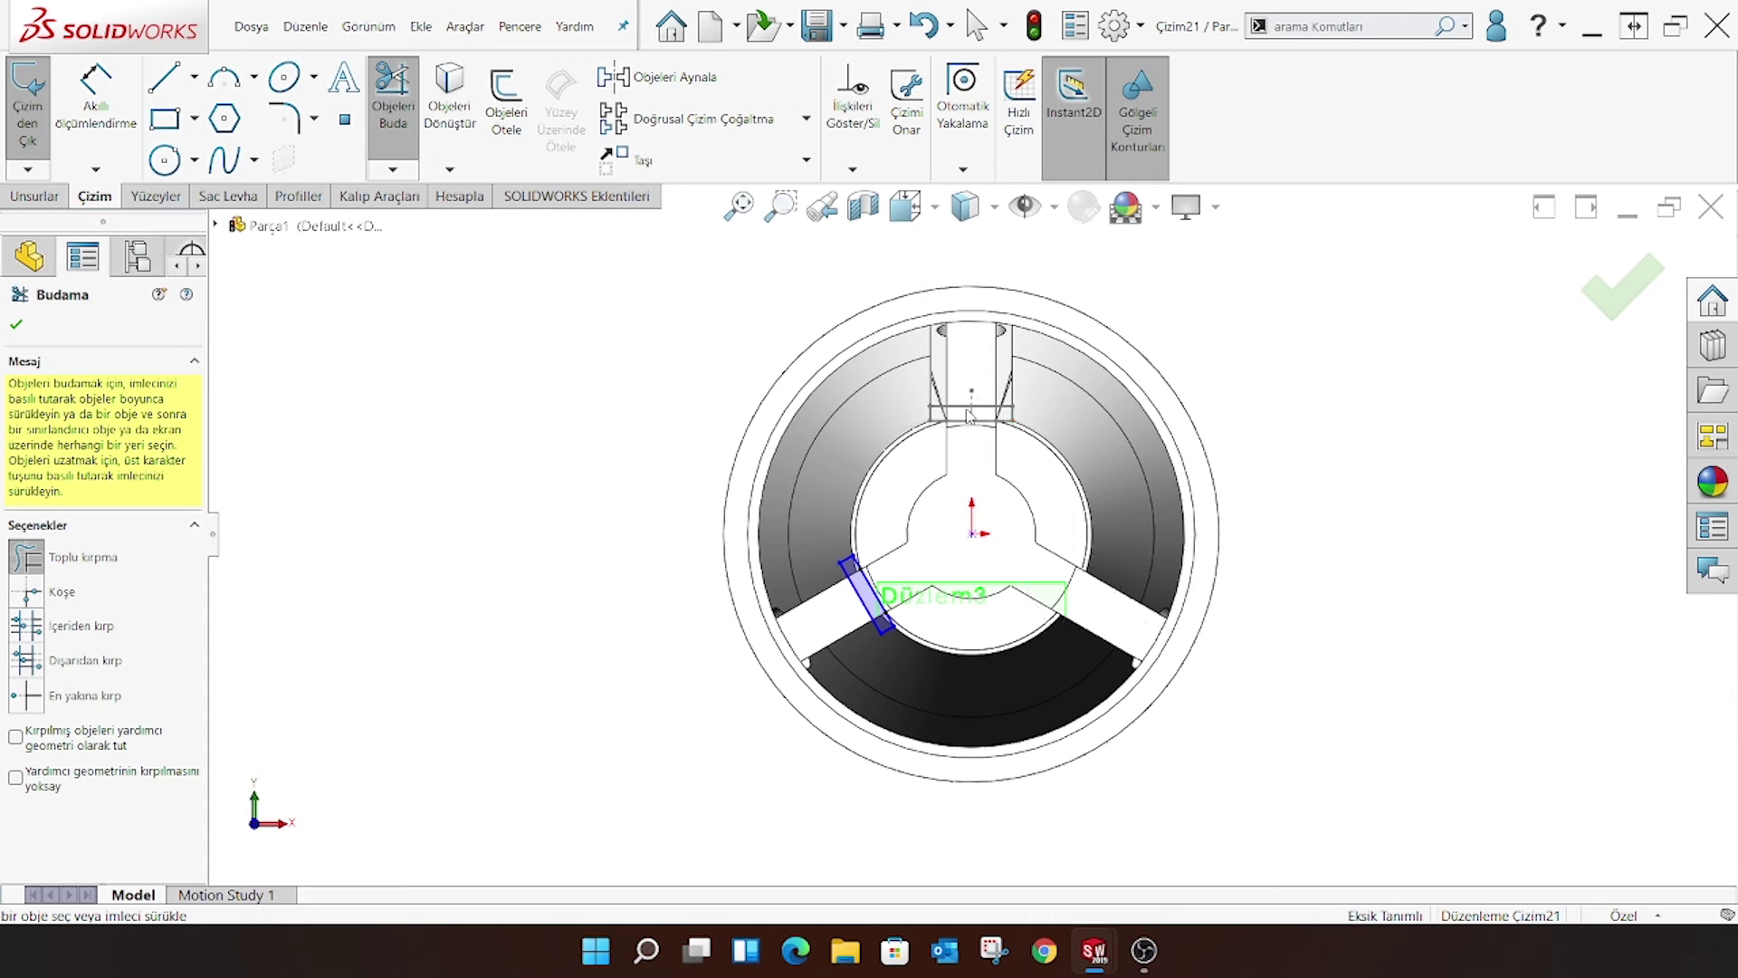
click(1621, 285)
click(1576, 277)
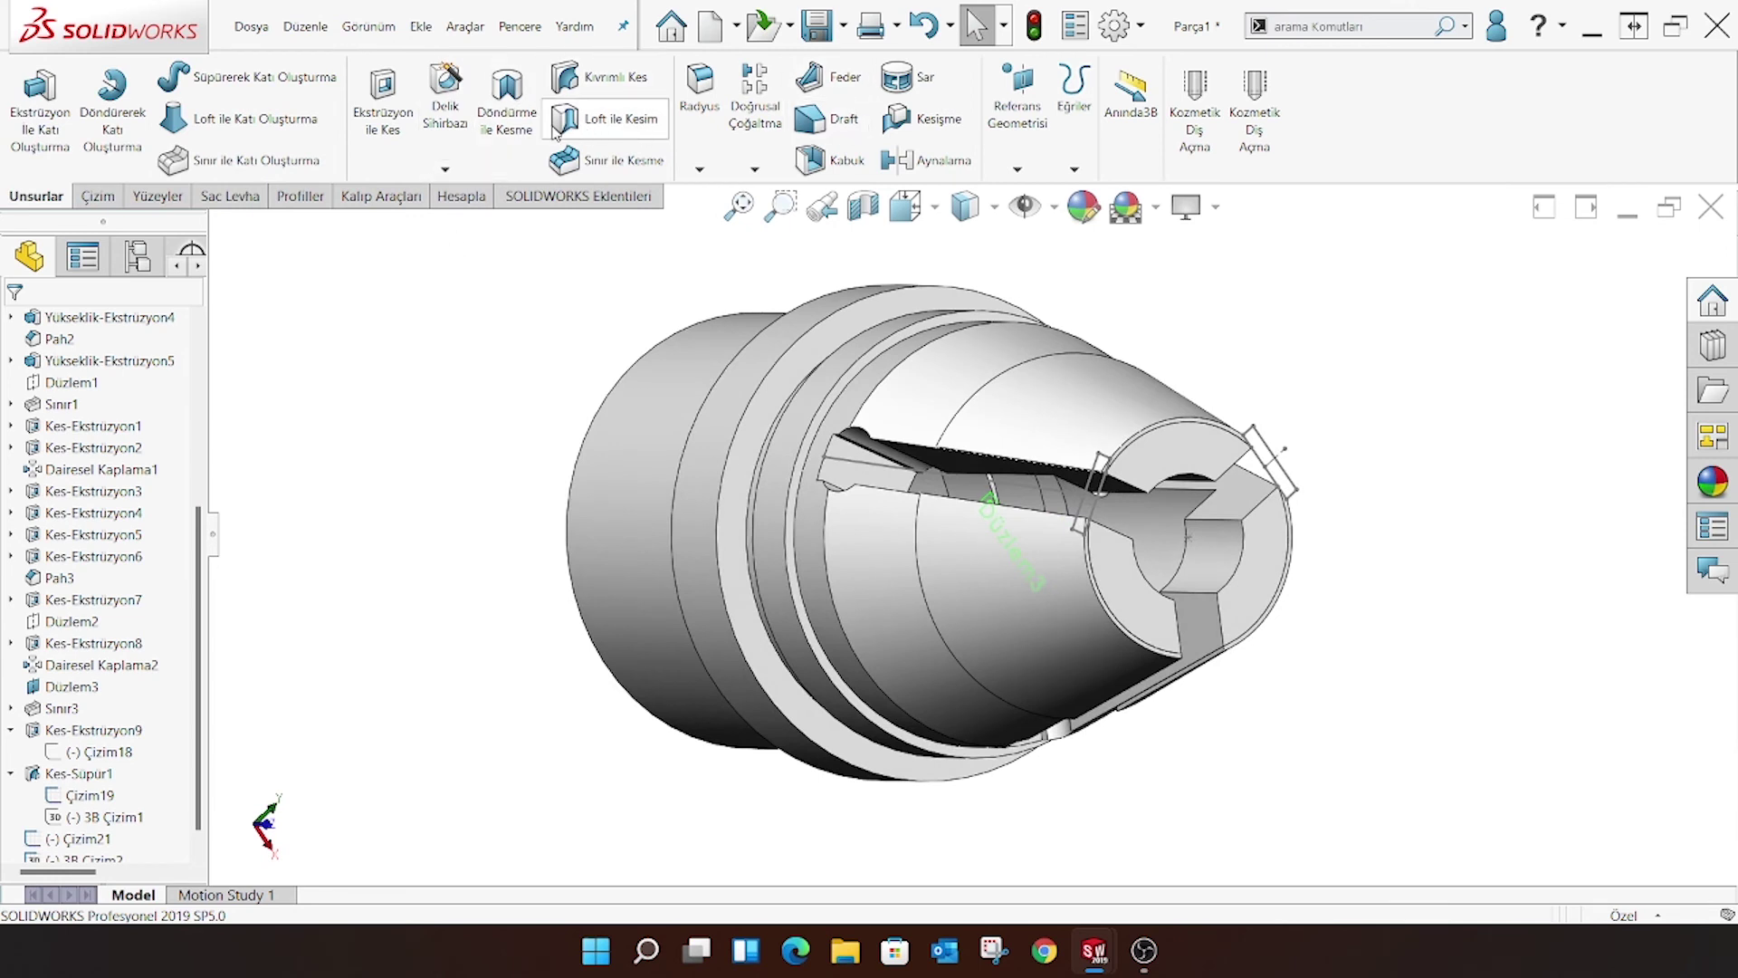
Sweep-cut Çizim21 along 3B Çizim2 and start a new sketch on the end face
click(1098, 514)
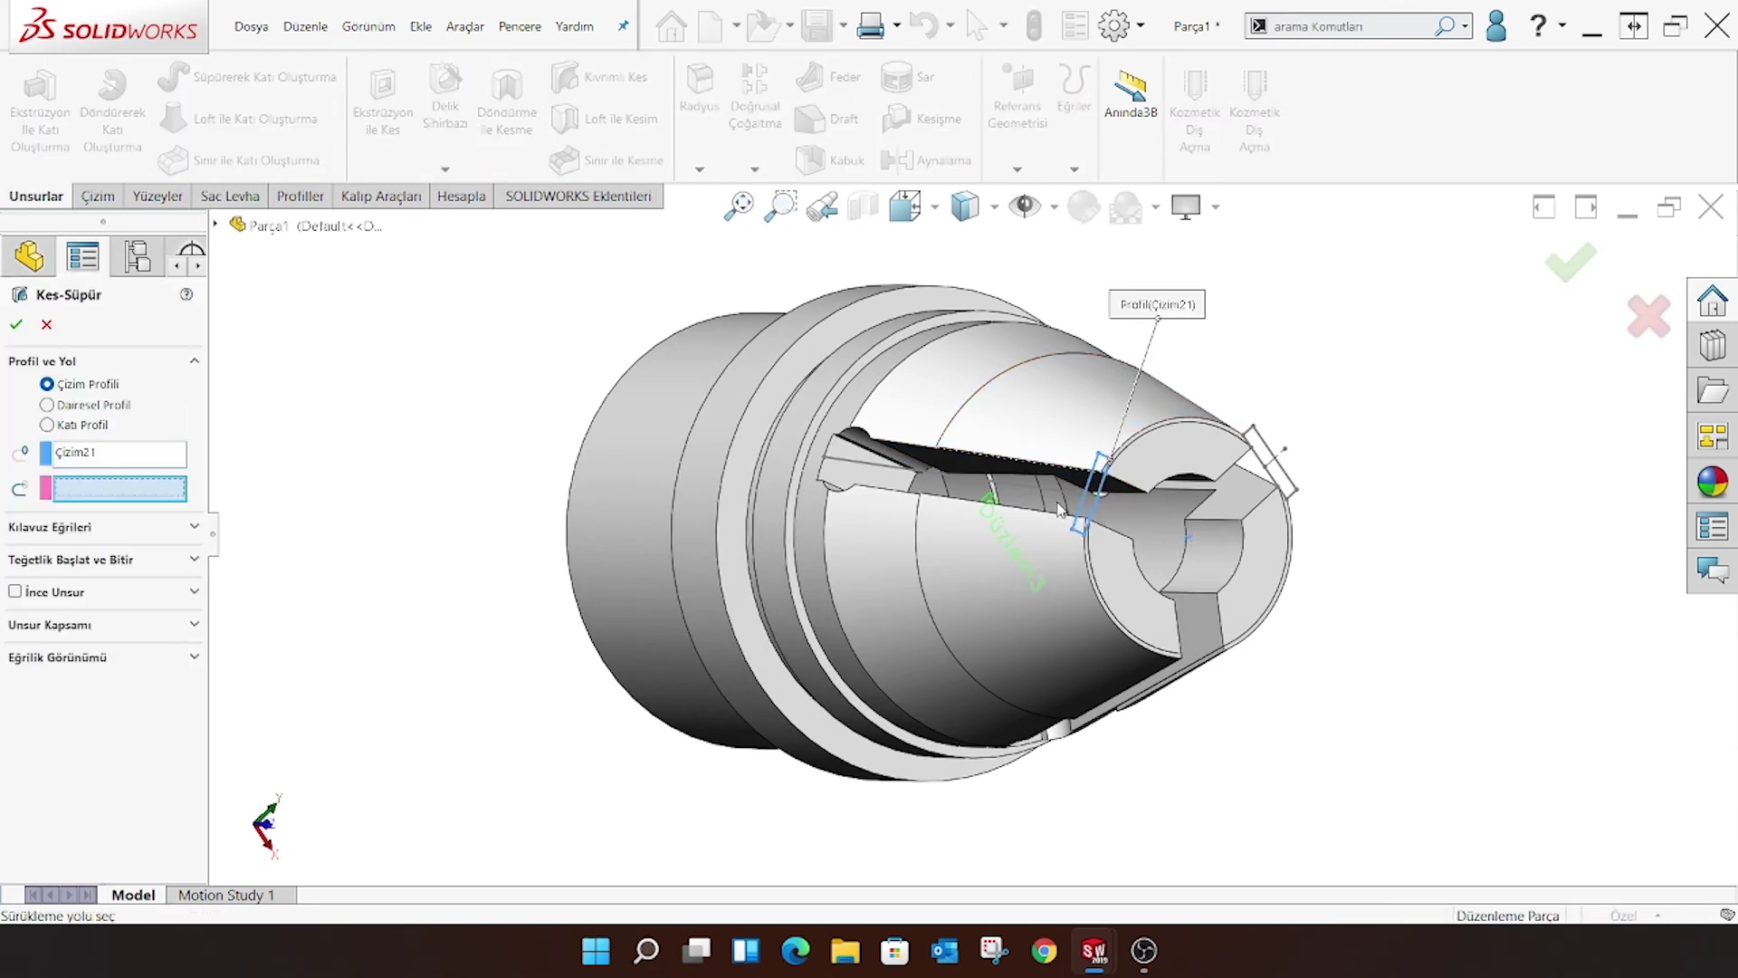
click(1041, 494)
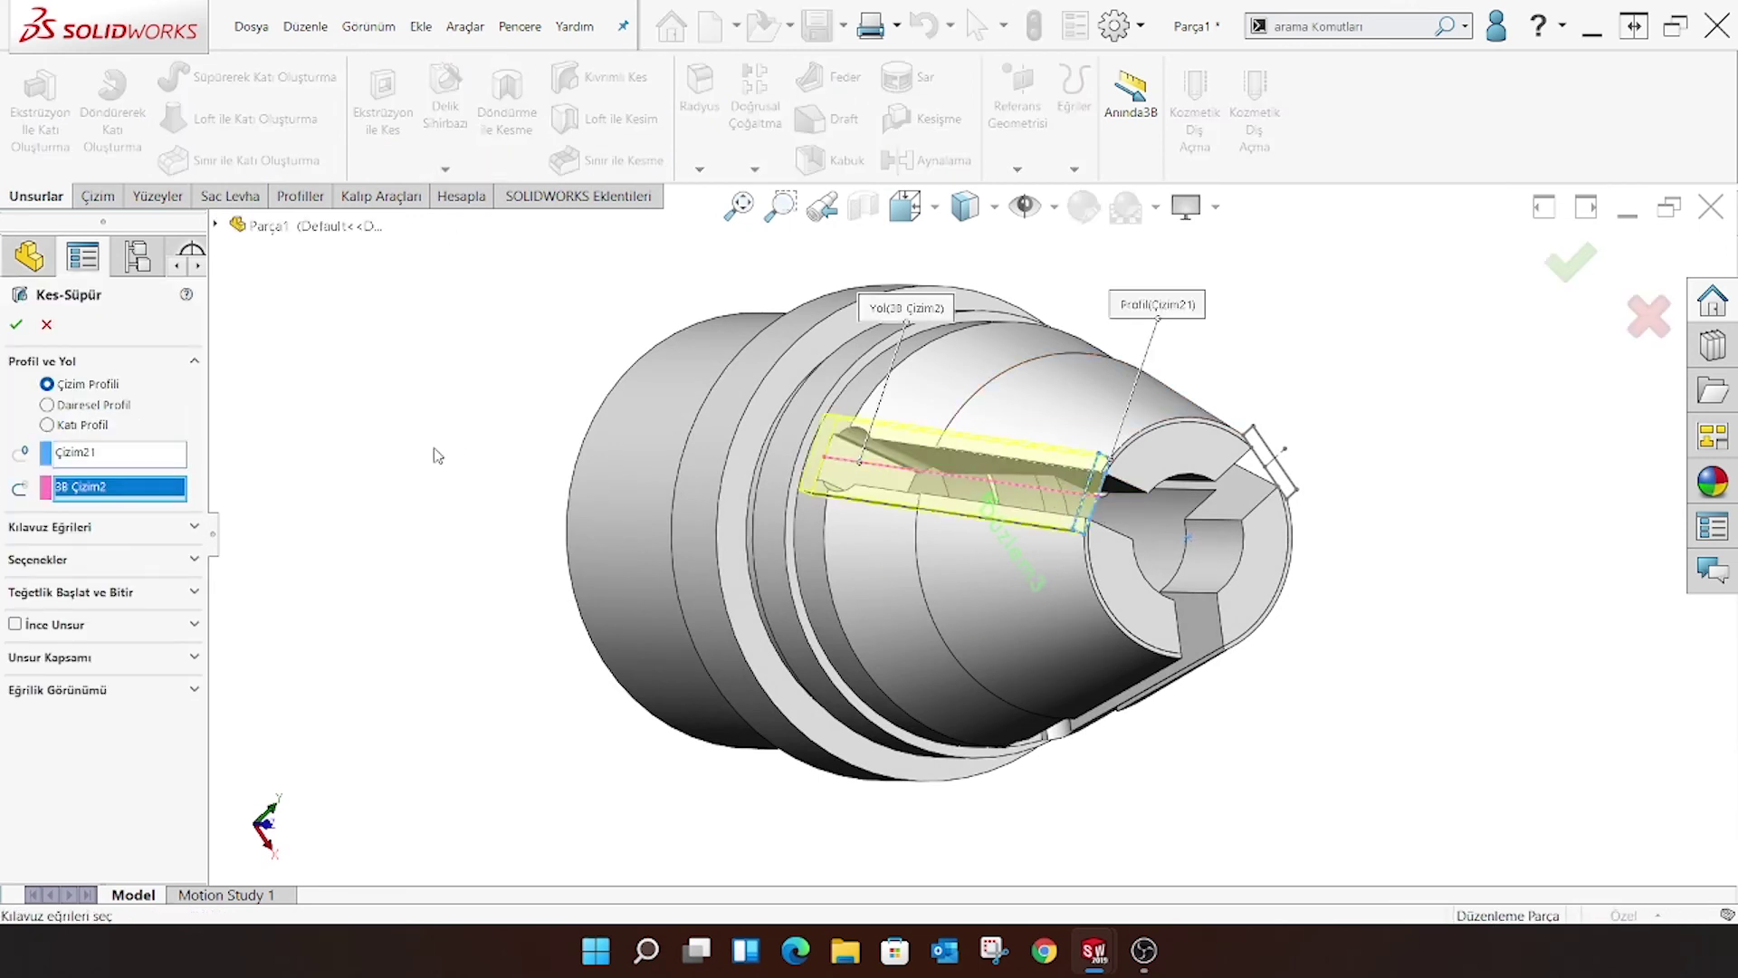
click(16, 325)
middle_drag(691, 481, 732, 564)
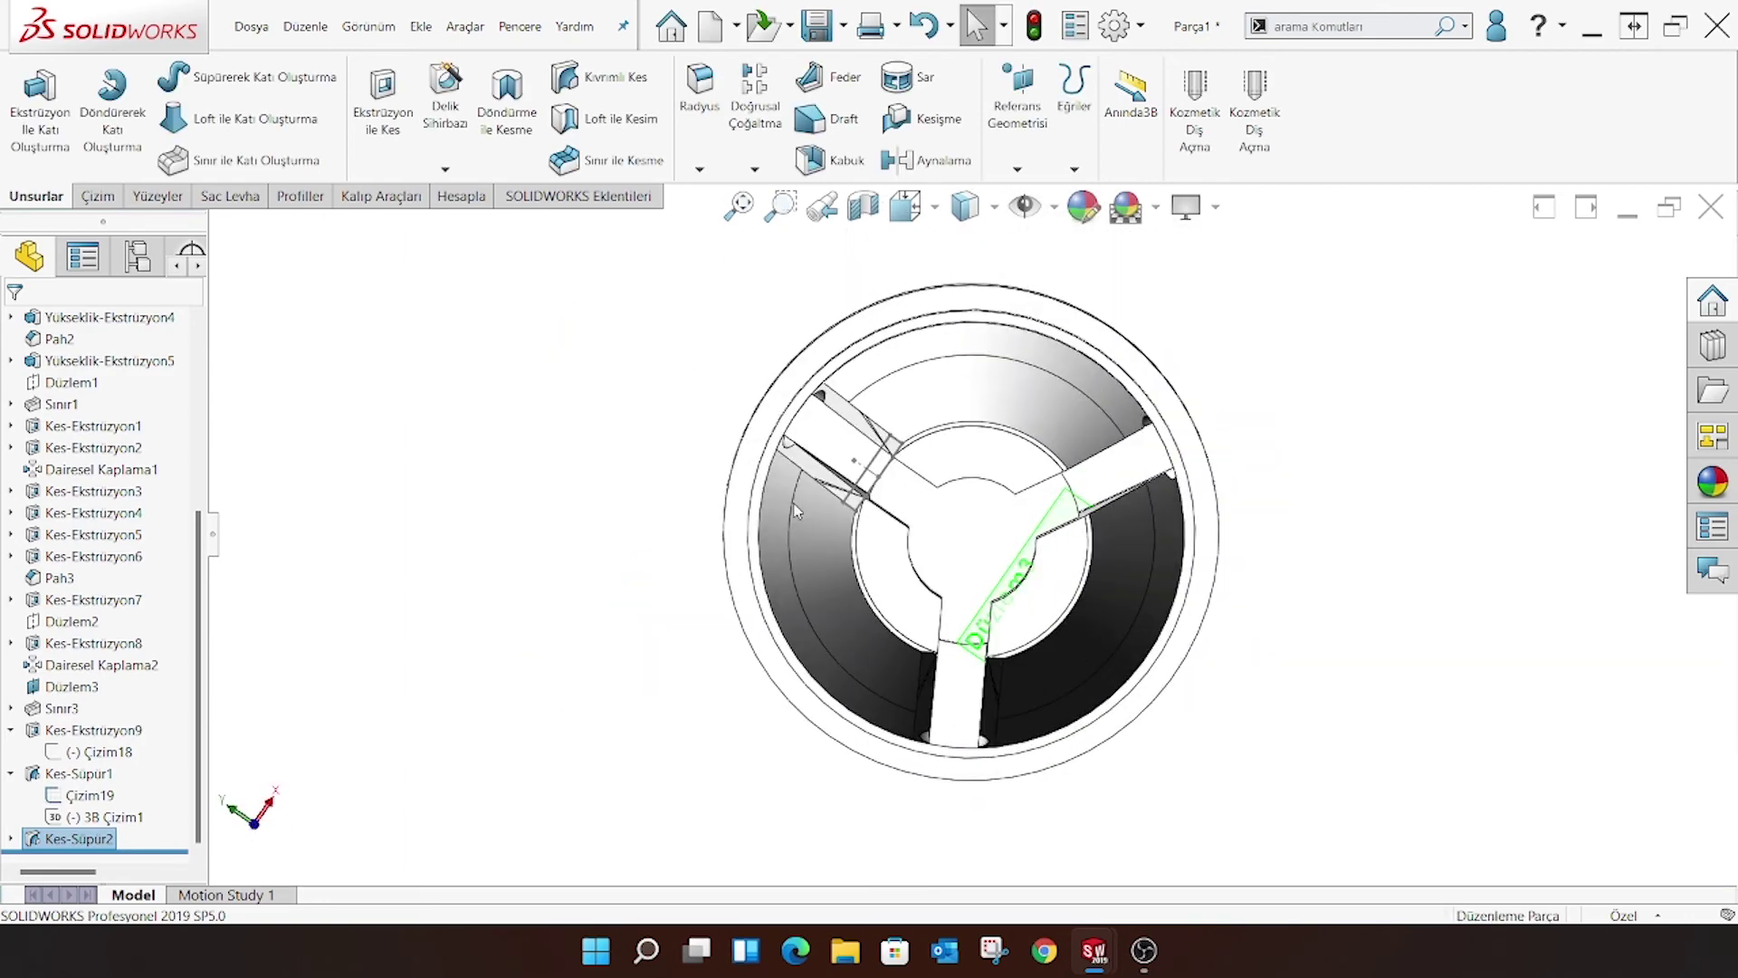
click(975, 459)
click(1041, 403)
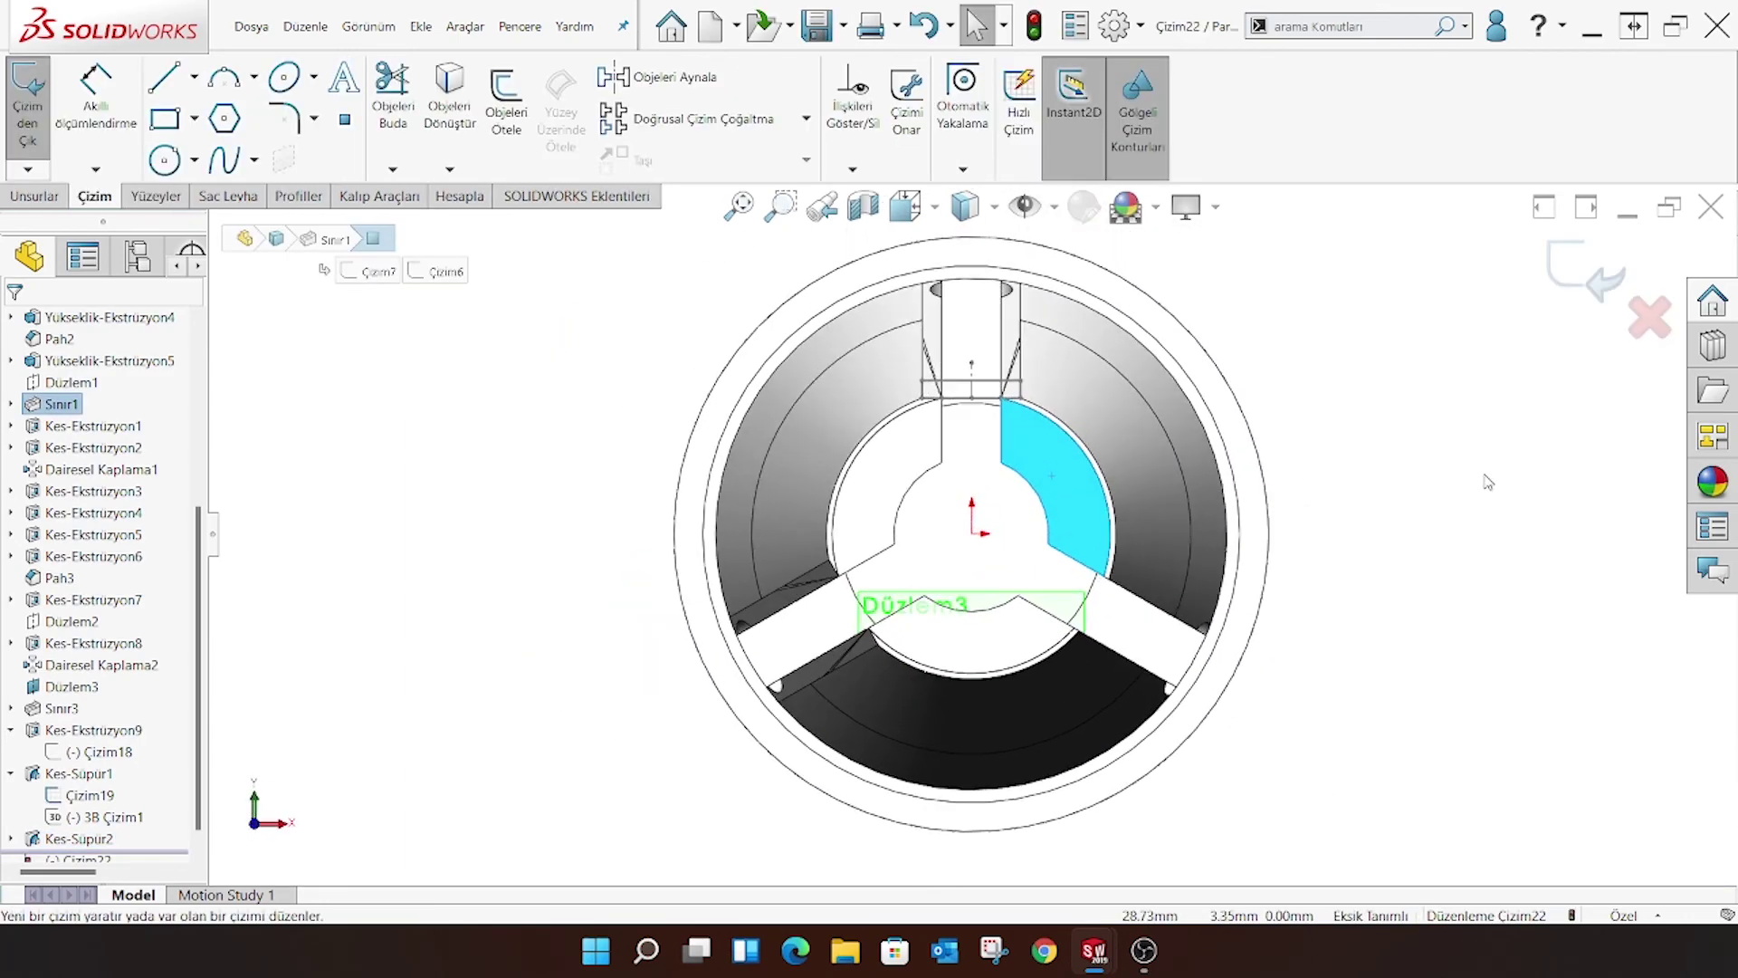
Convert the first slot's rectangle edges into sketch Çizim22
click(804, 119)
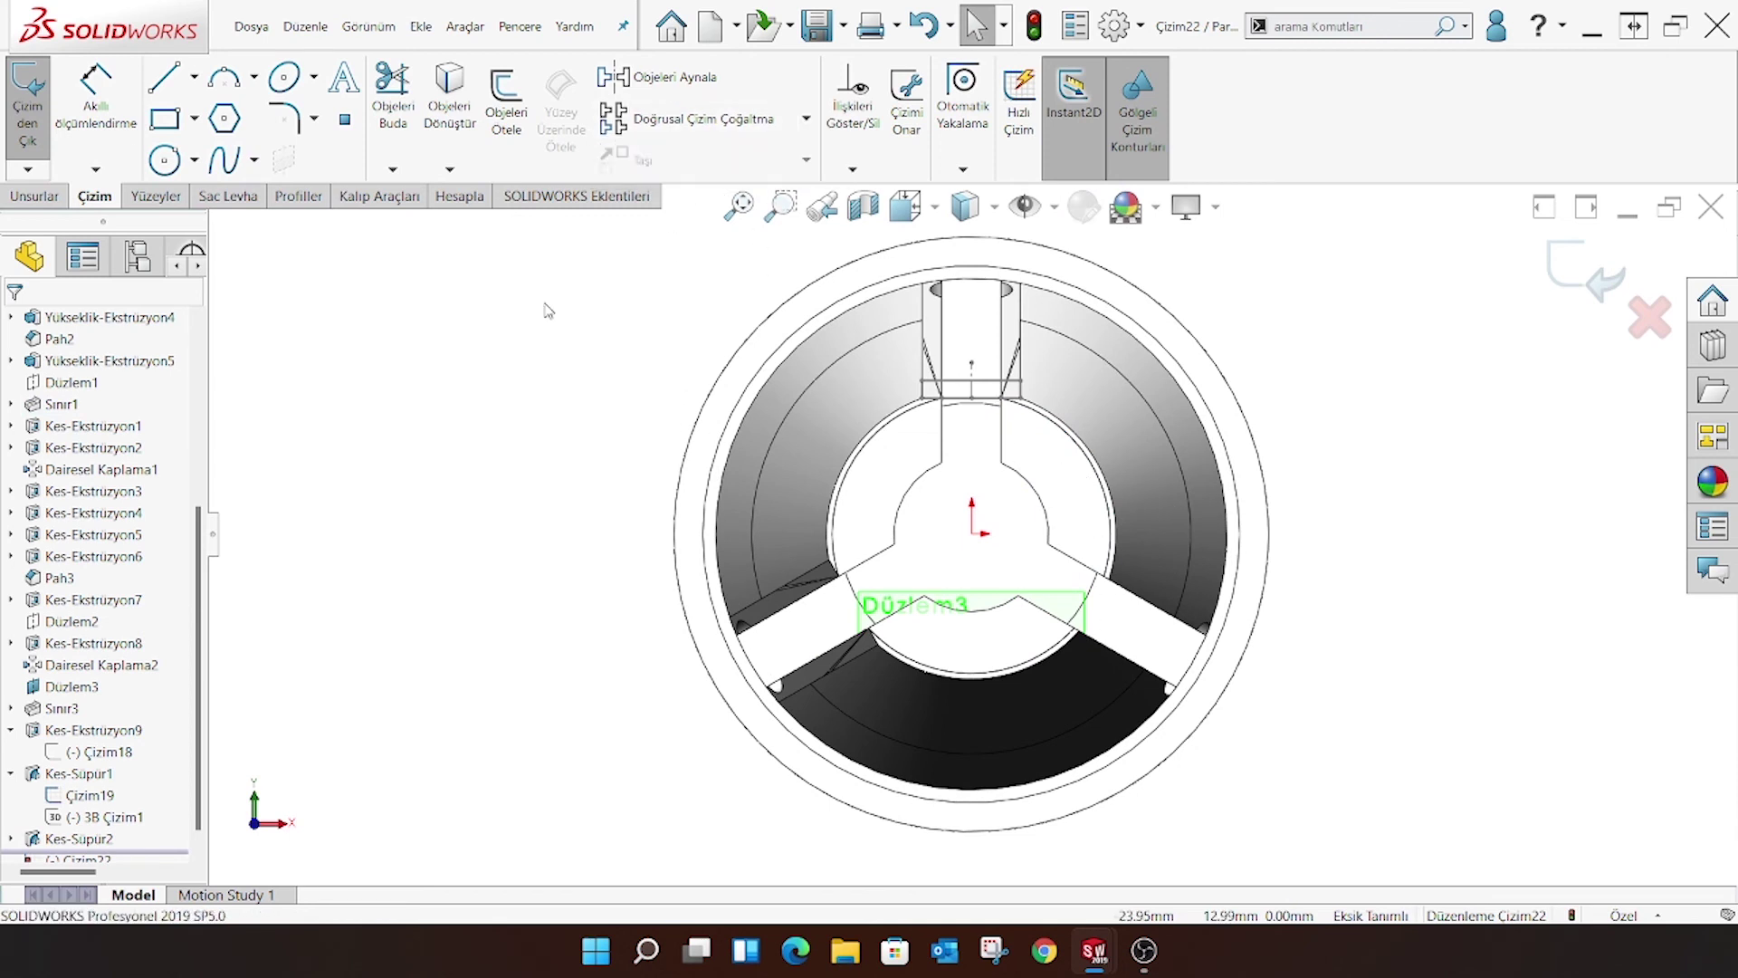
click(450, 91)
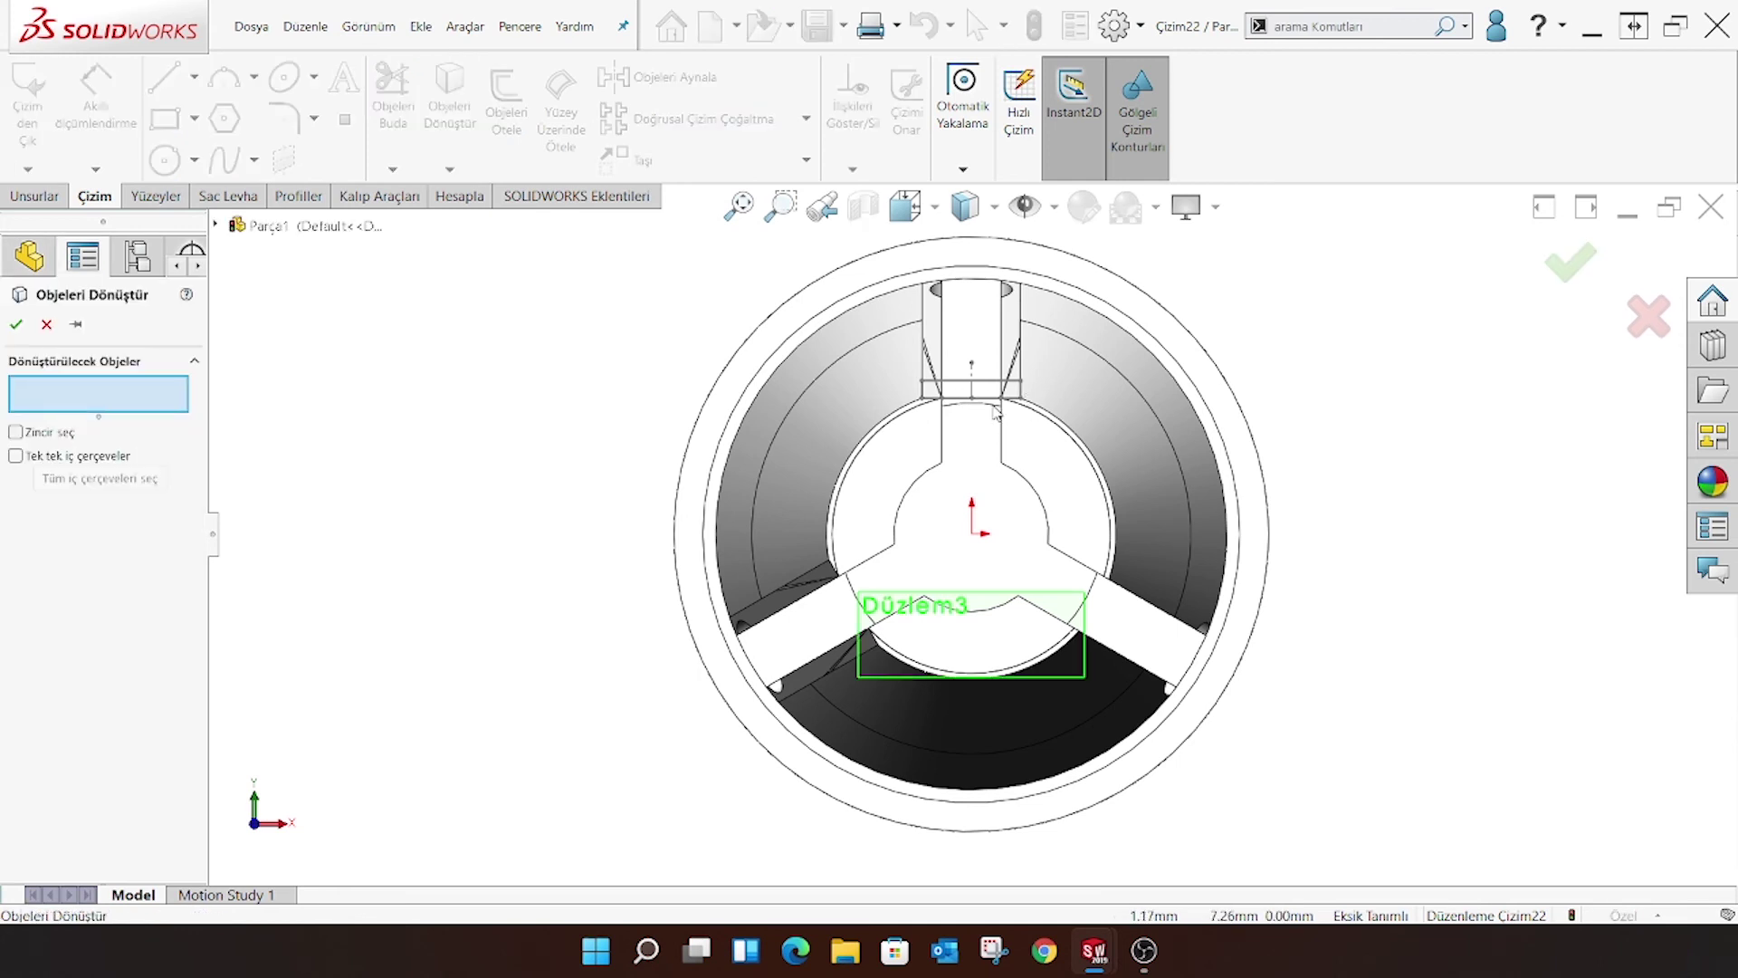
click(988, 399)
click(960, 381)
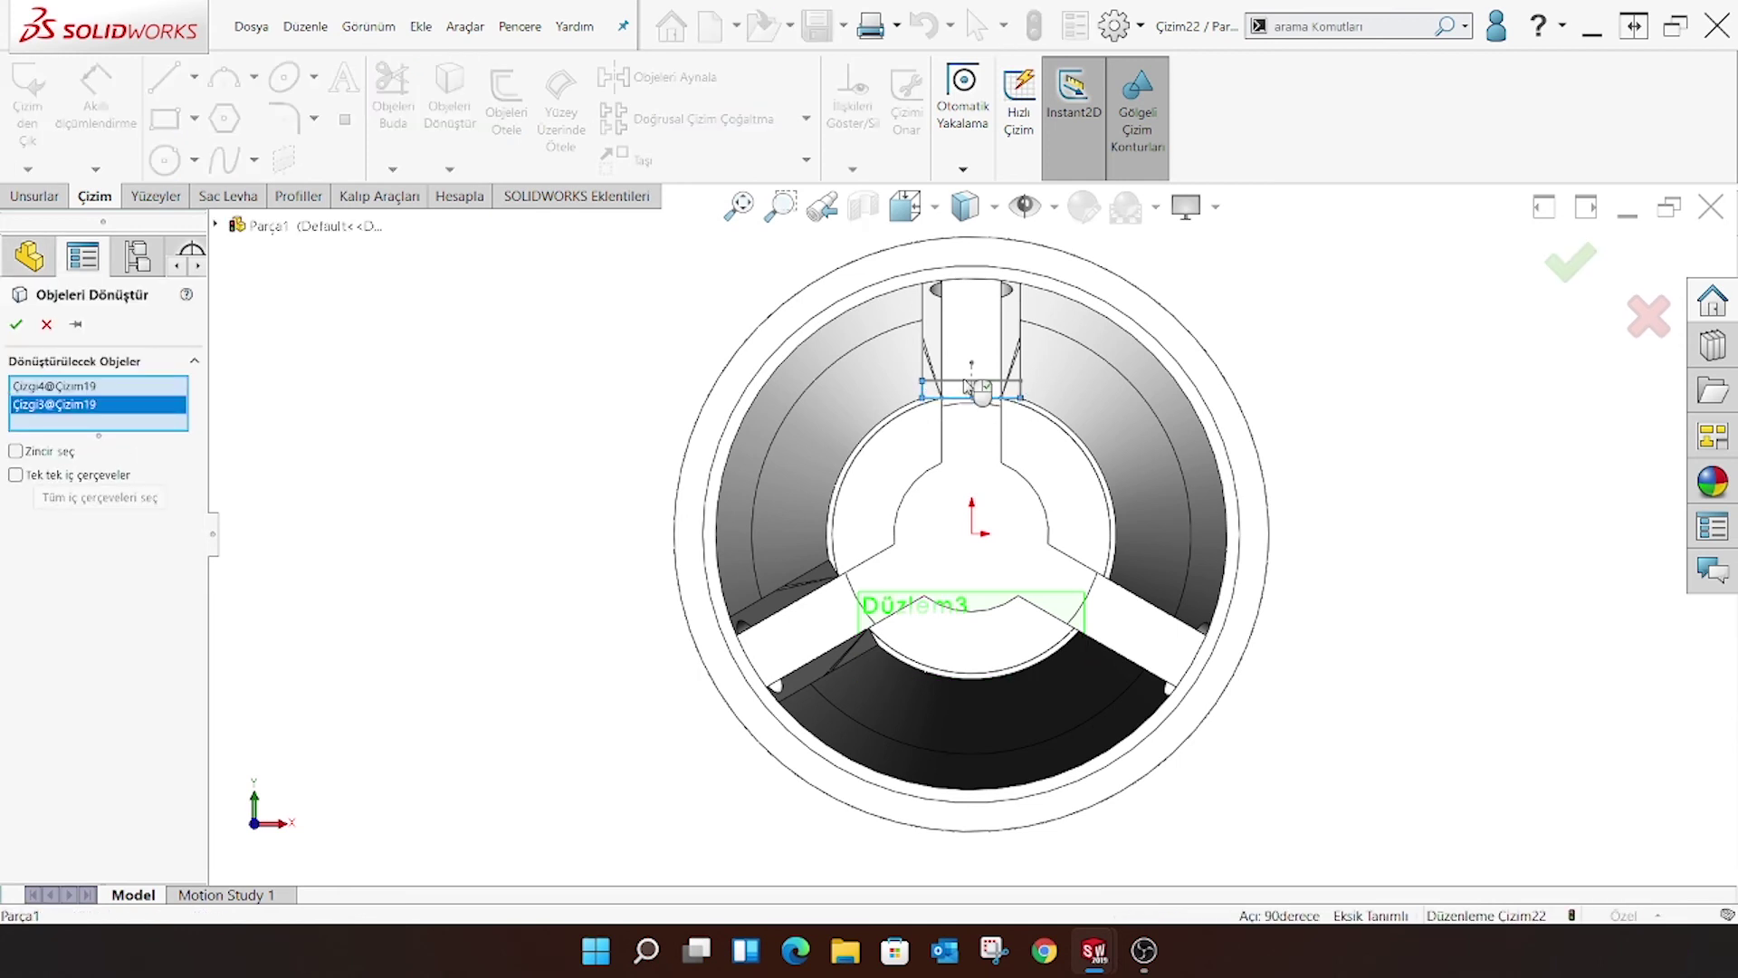
click(1021, 391)
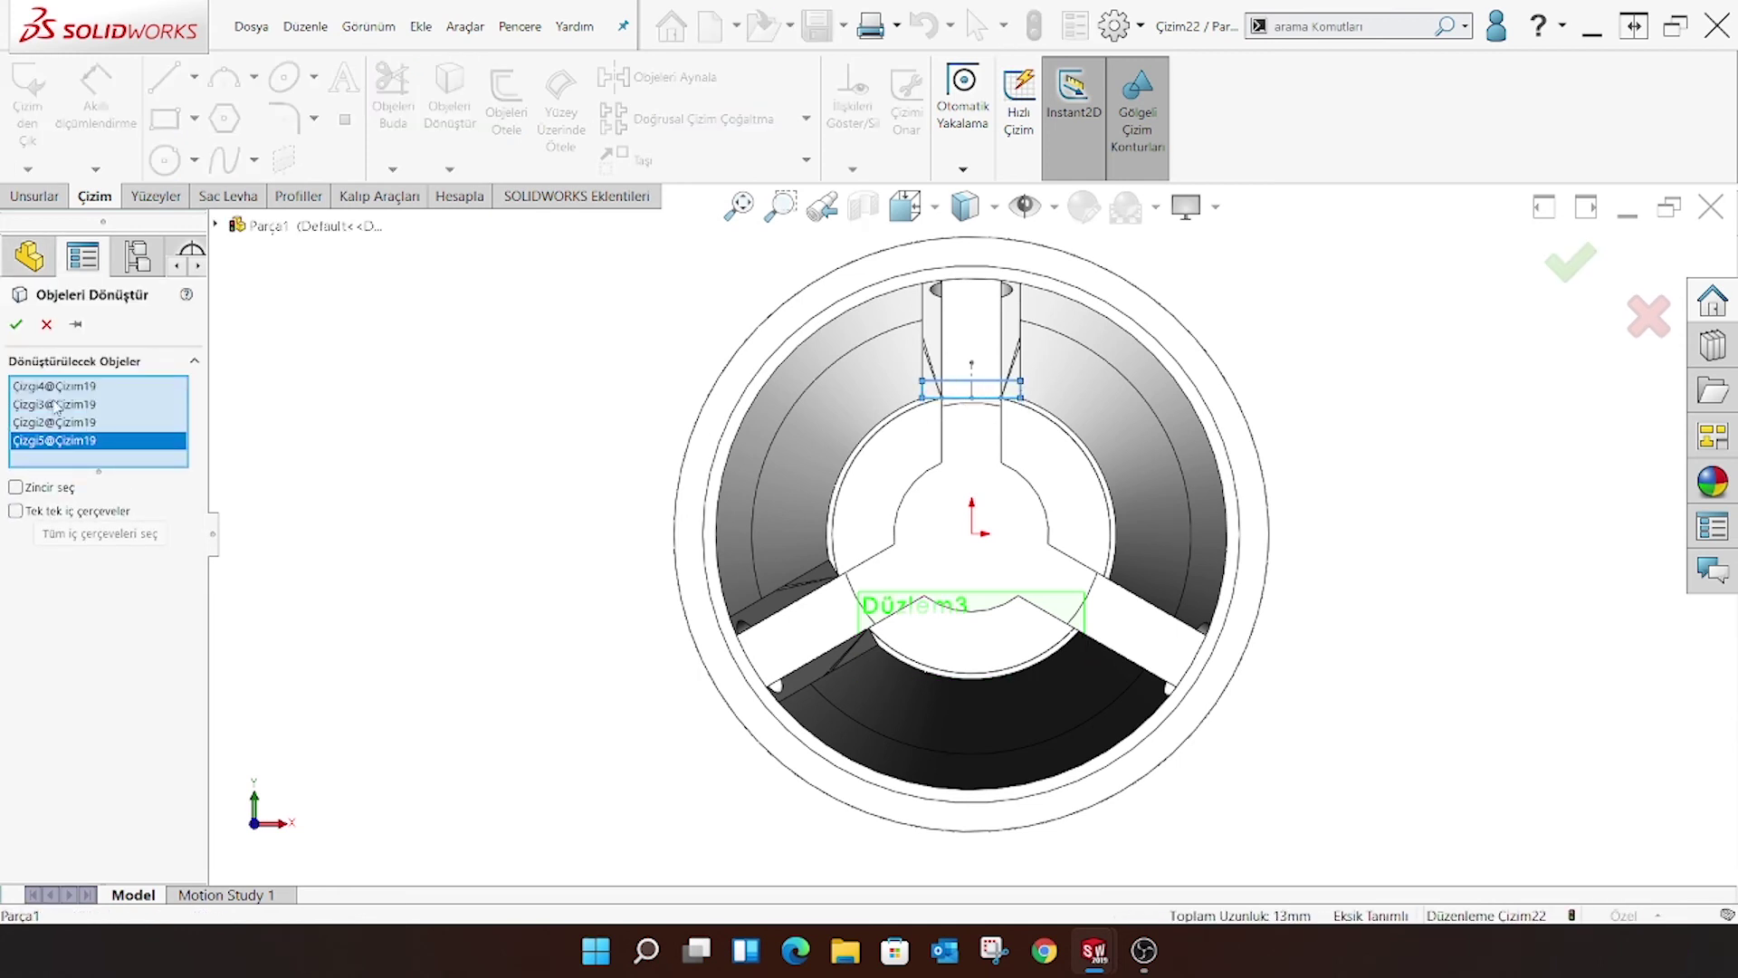
click(16, 326)
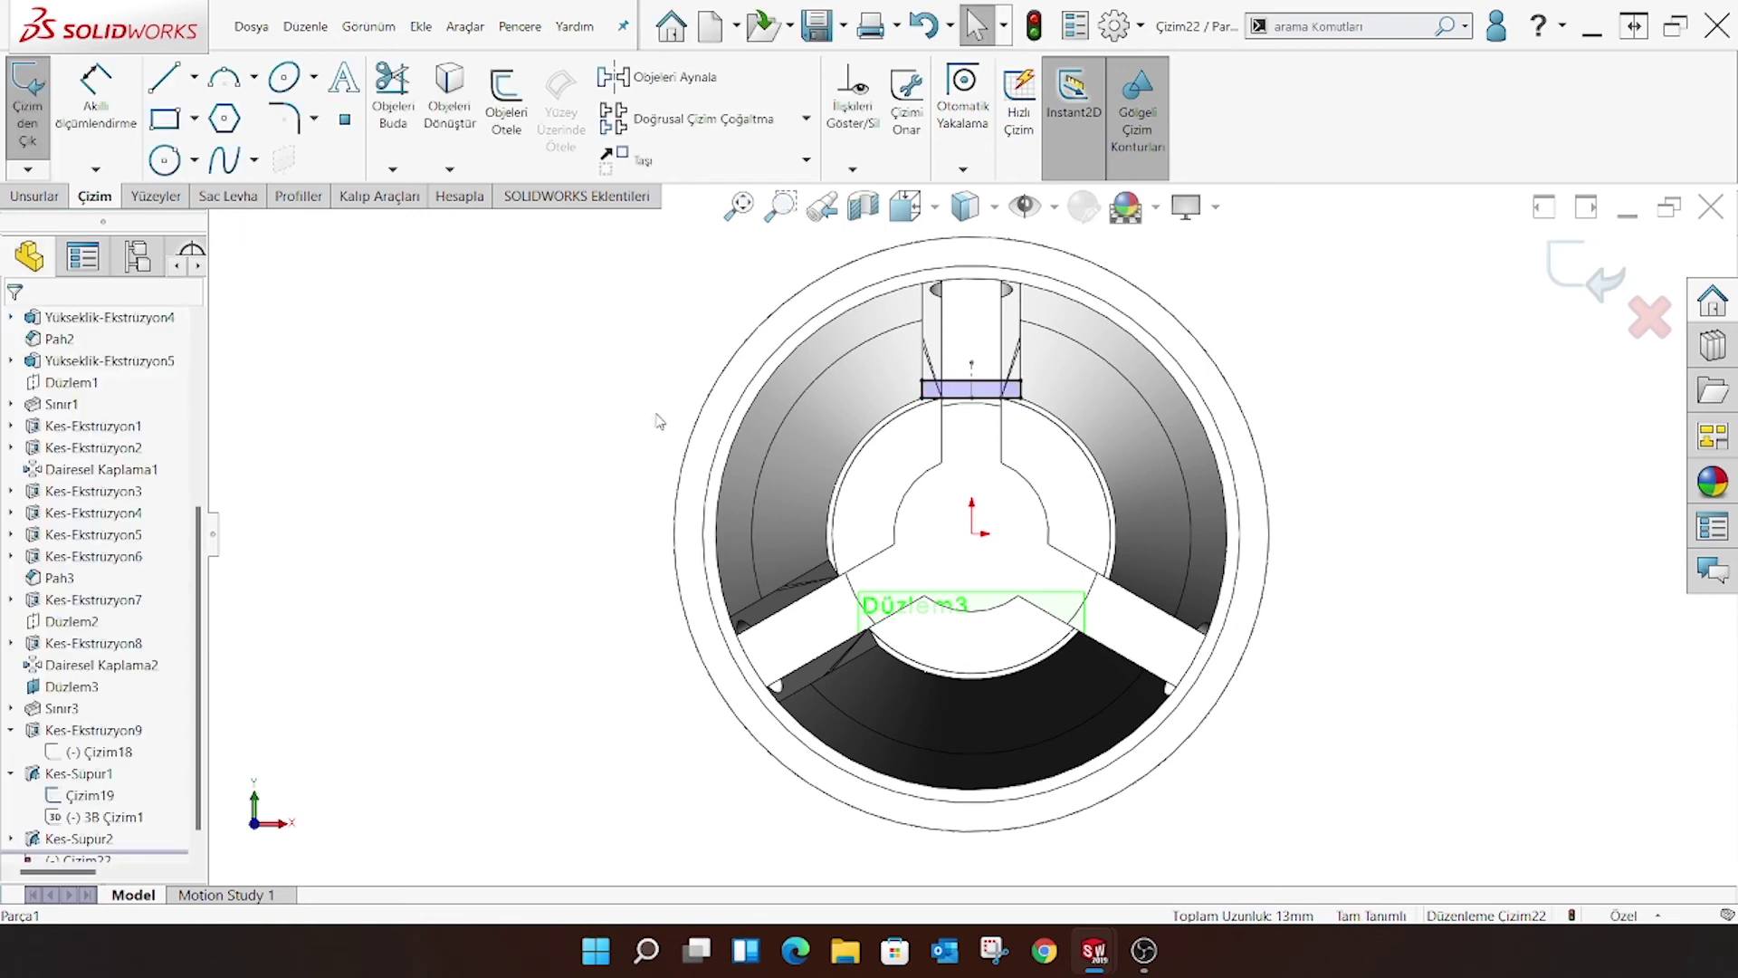
Circular-pattern the rectangle with 3 instances, trim away the extra copies, and exit Çizim22
click(805, 119)
click(751, 173)
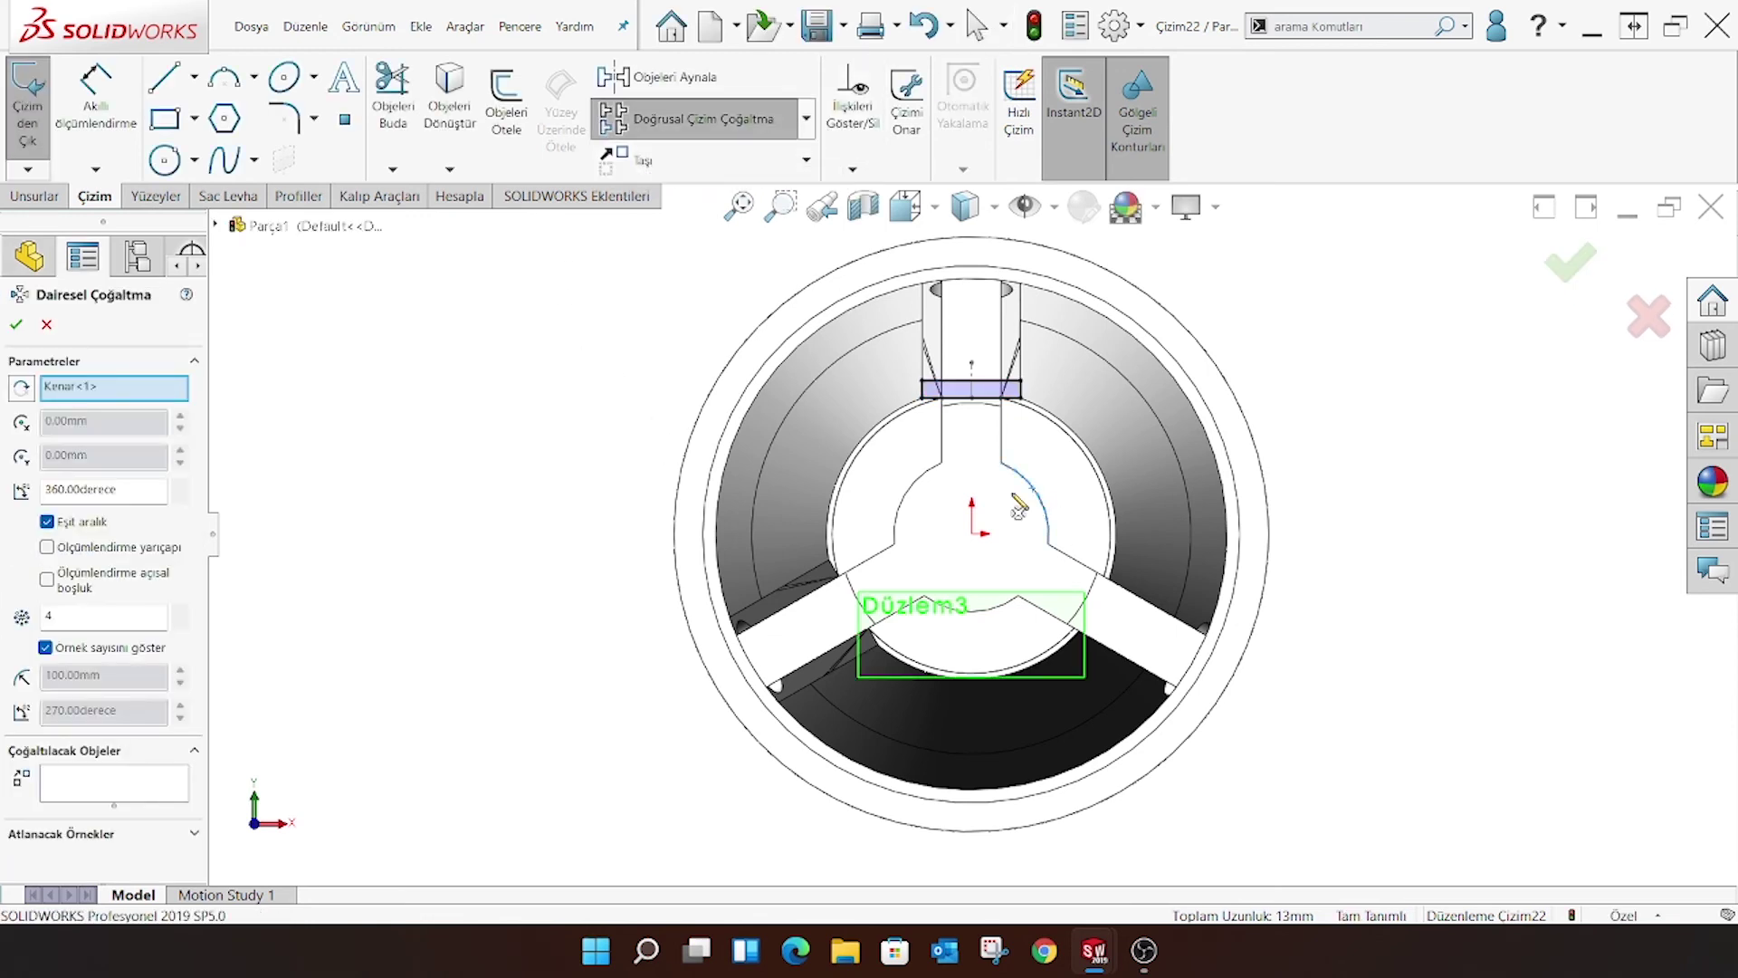
click(87, 781)
key(Return)
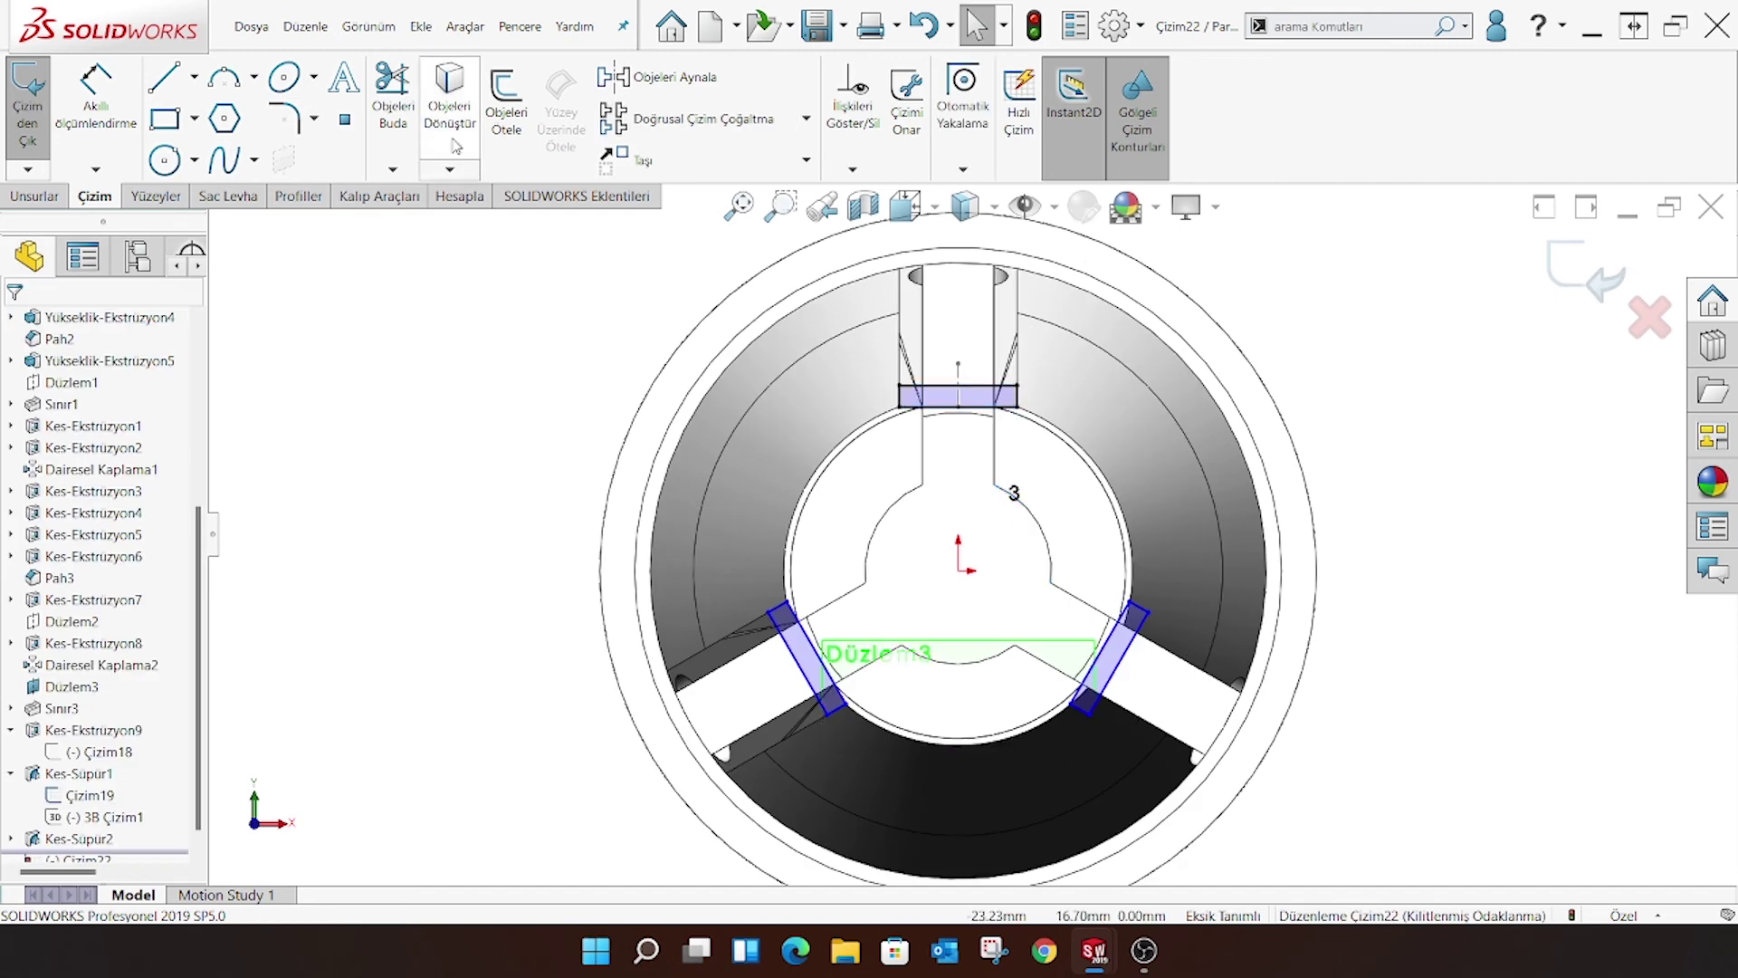
click(393, 90)
drag(824, 493, 768, 697)
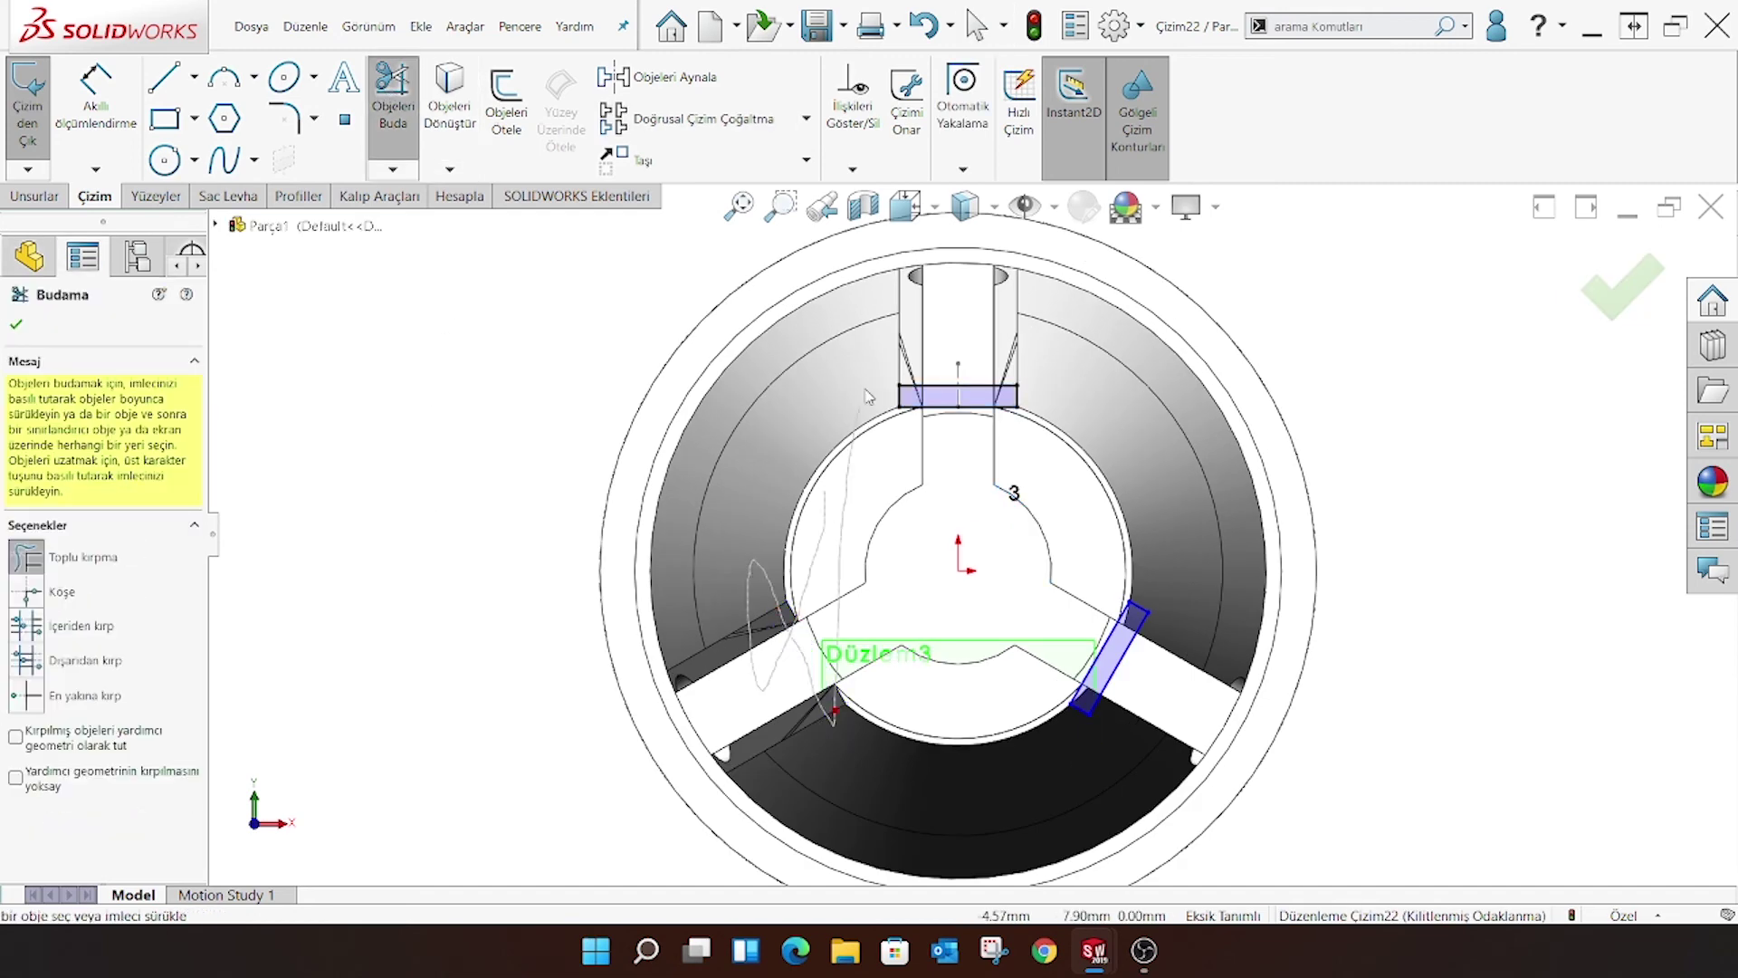
drag(868, 396, 955, 441)
middle_drag(870, 401, 915, 717)
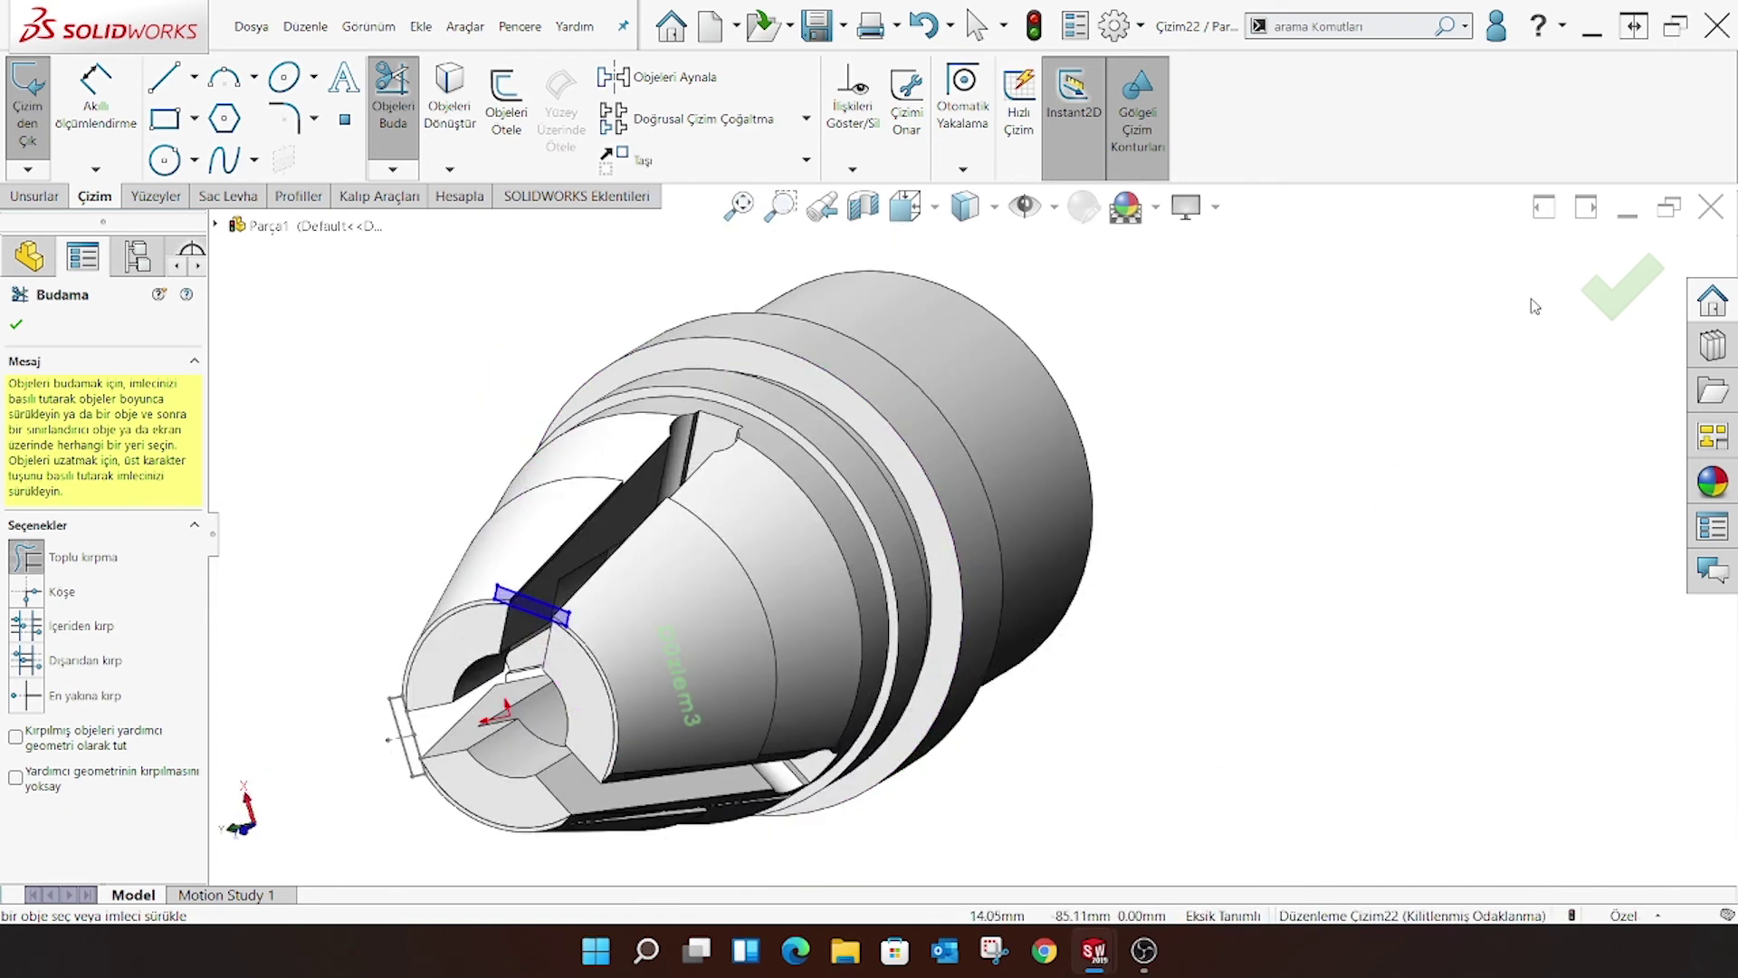
click(1621, 285)
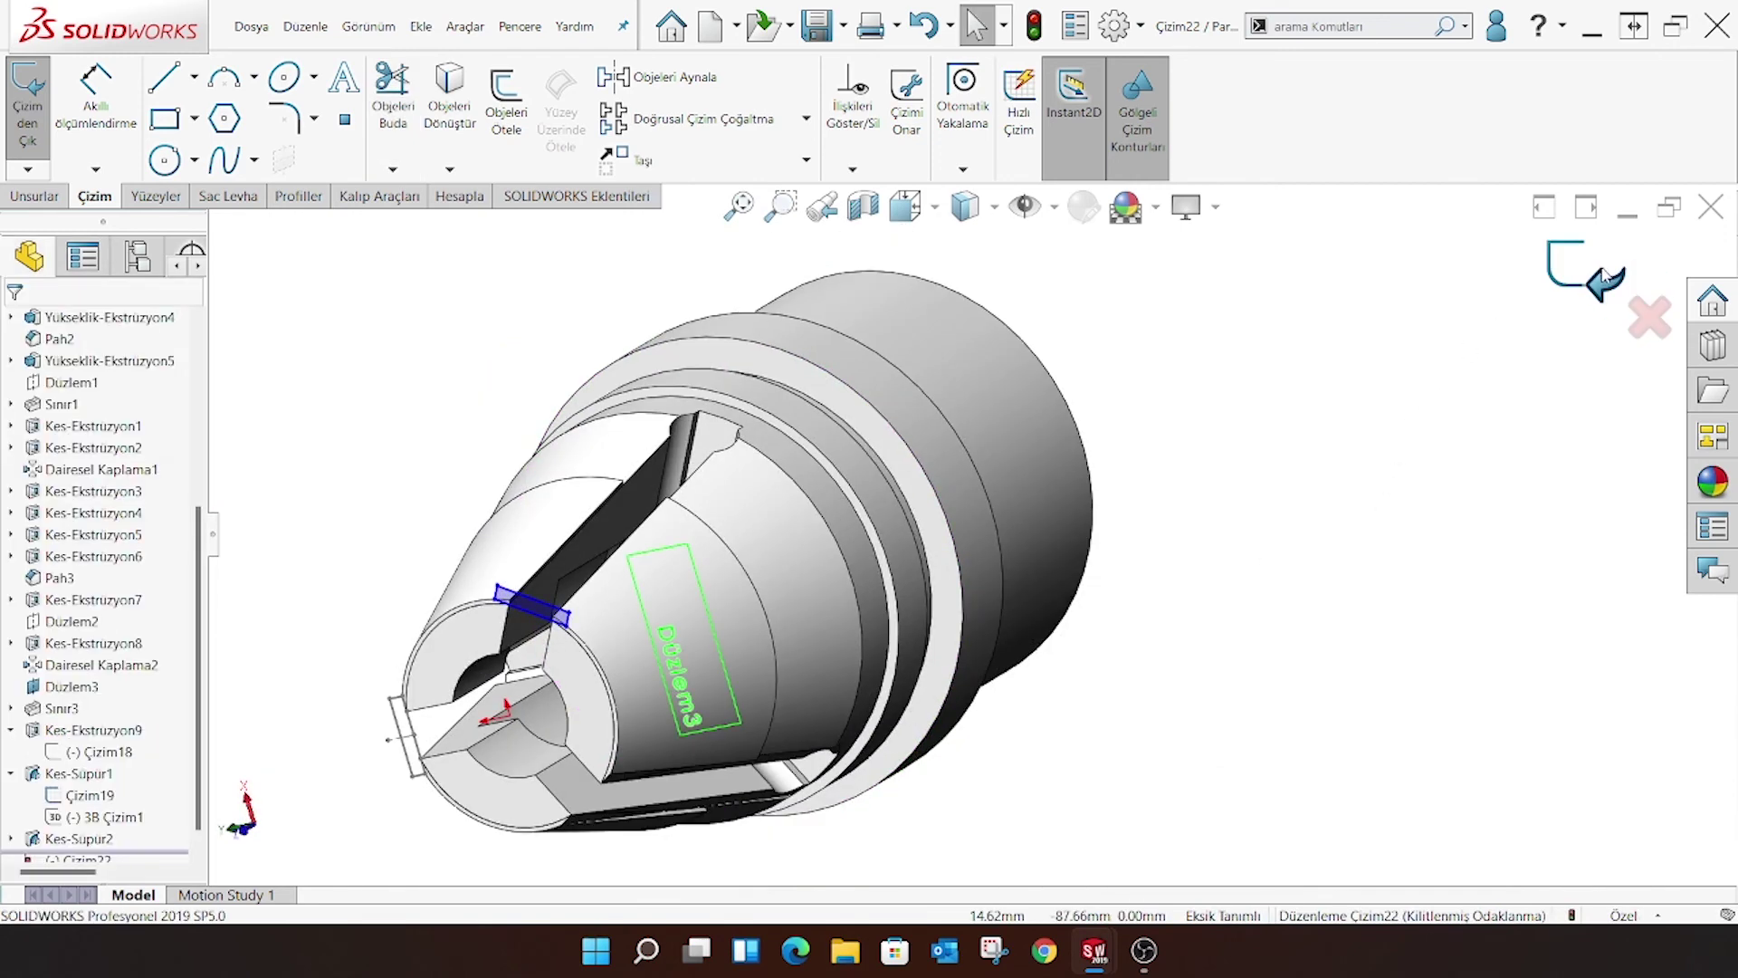
click(27, 100)
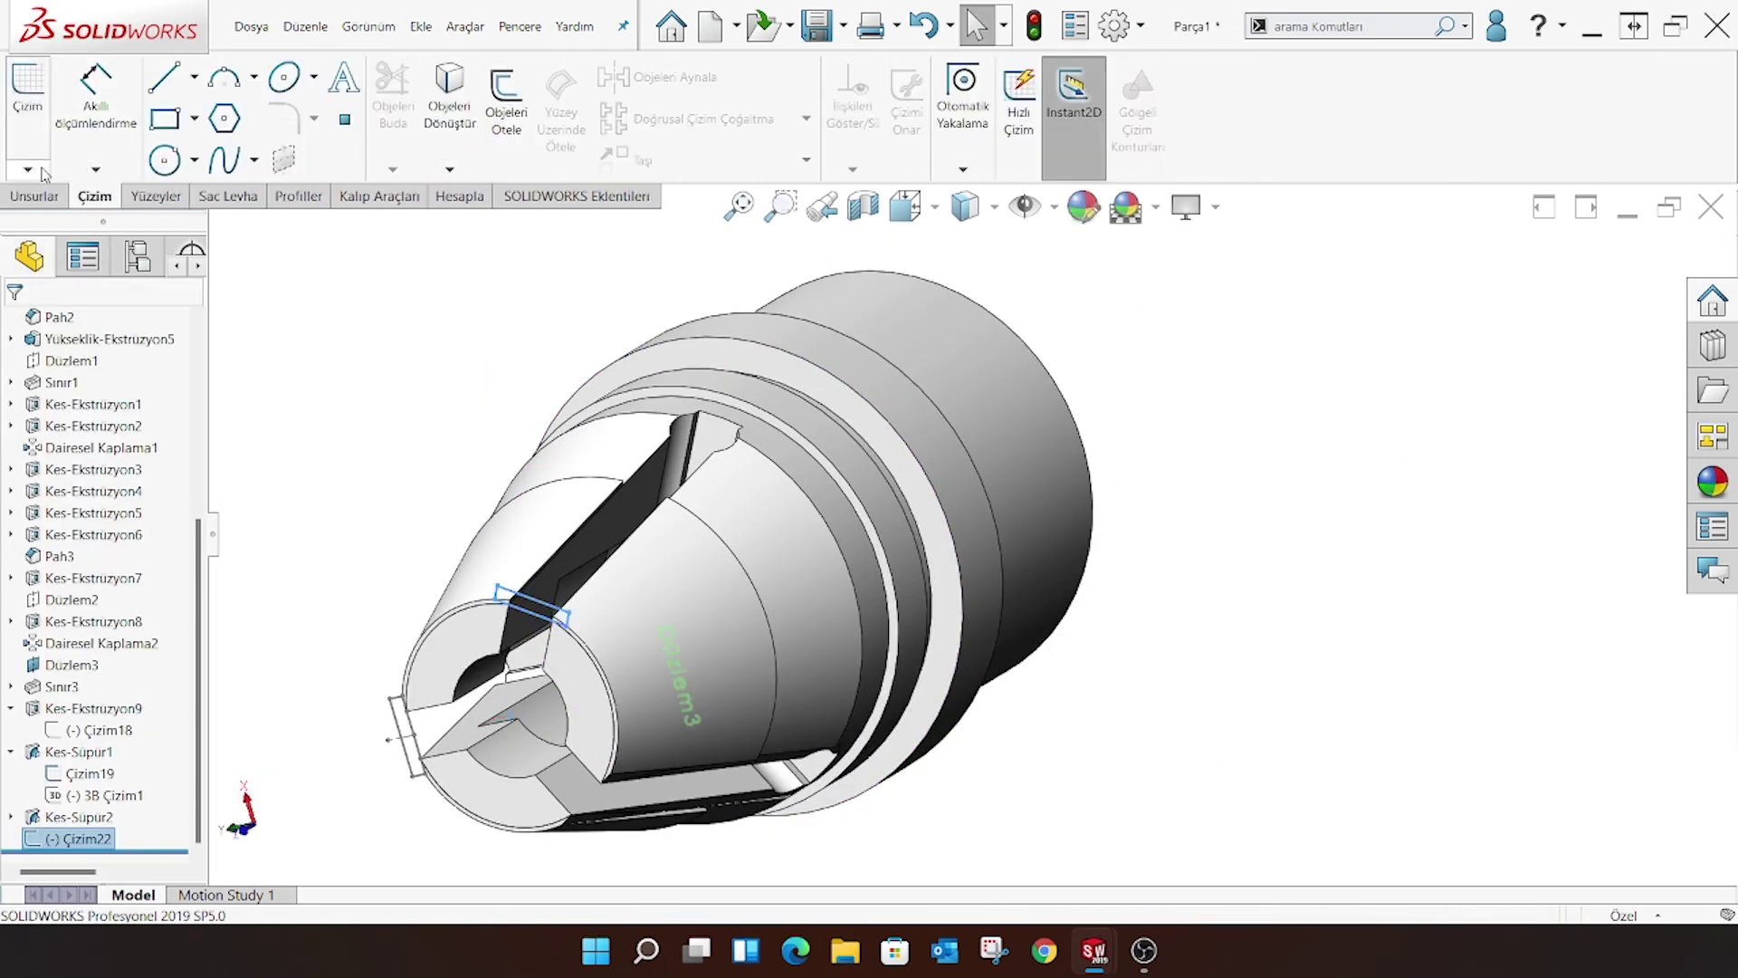
Create 3D sketch 3B Çizim3 with a path line along the third slot
click(27, 169)
click(50, 227)
click(173, 86)
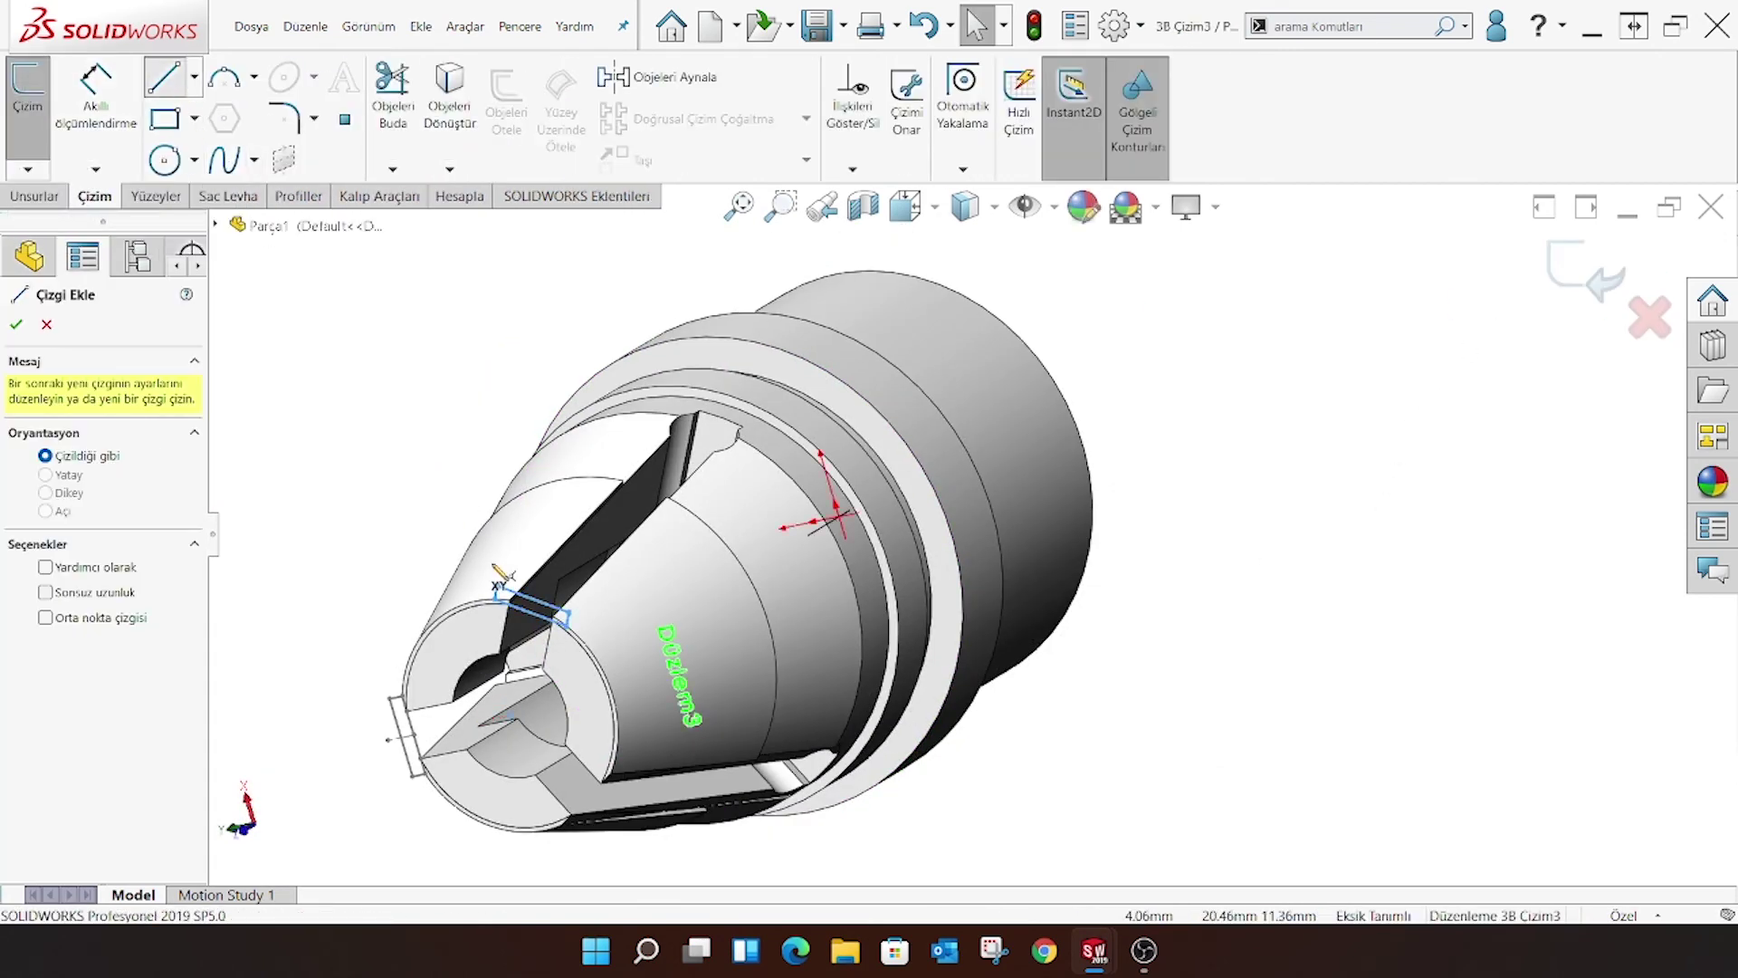
click(541, 624)
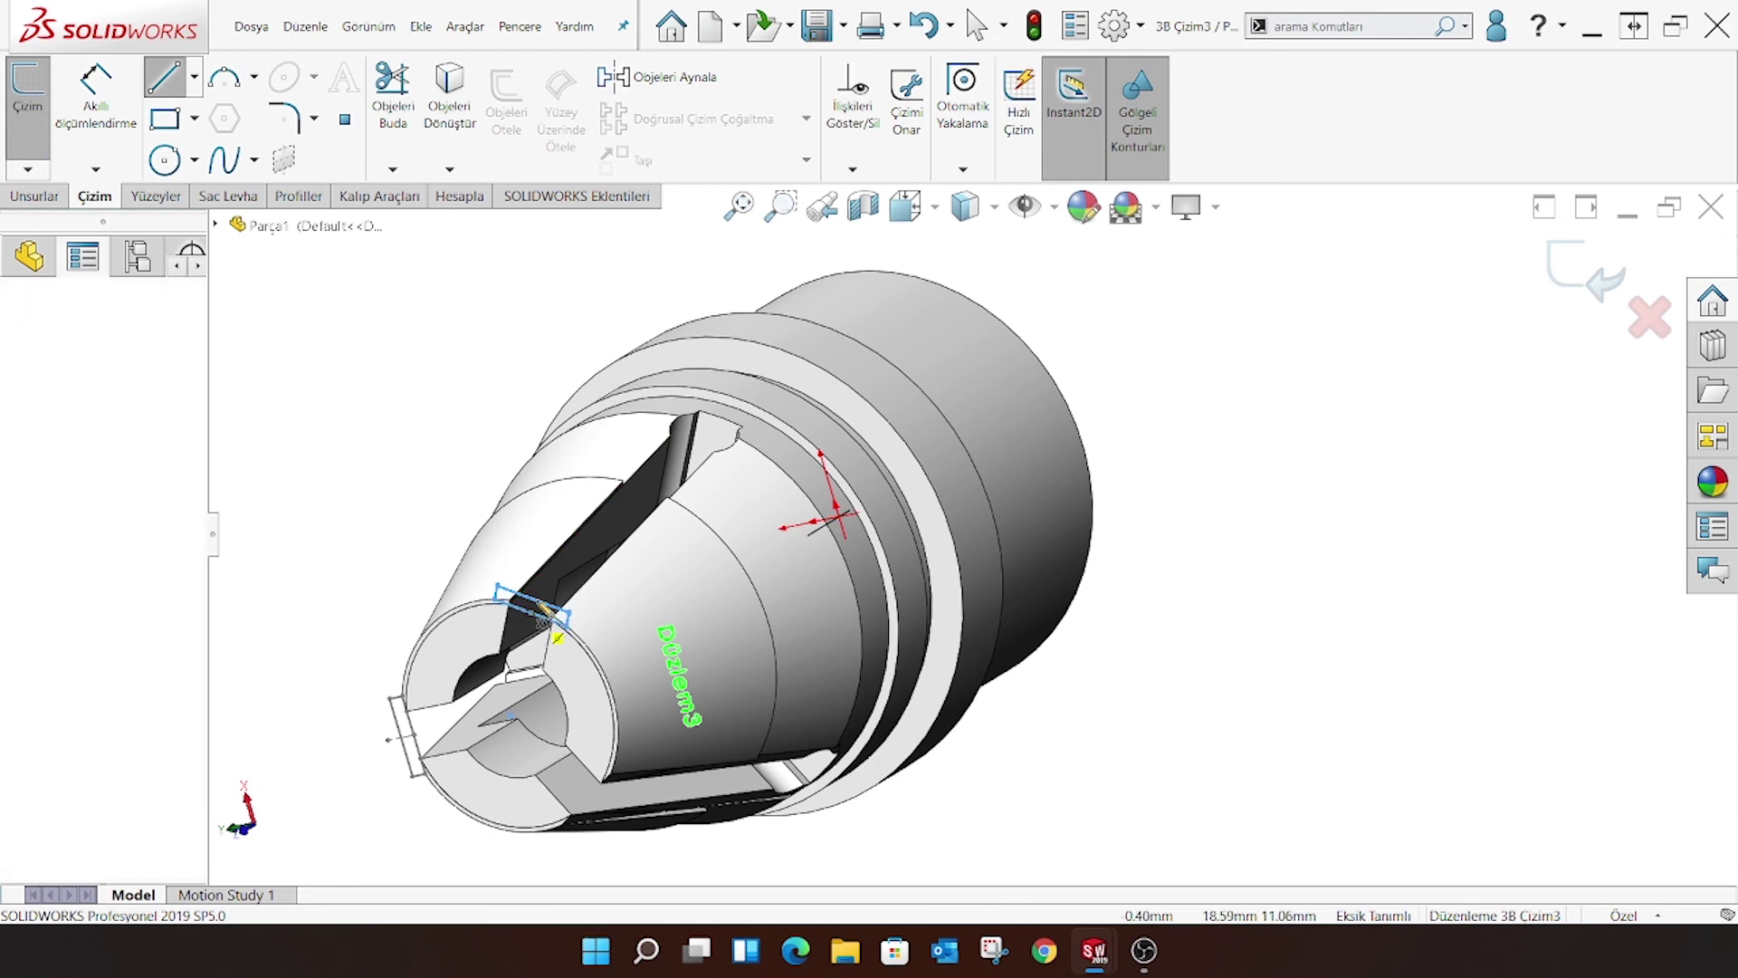
click(720, 415)
right_click(608, 317)
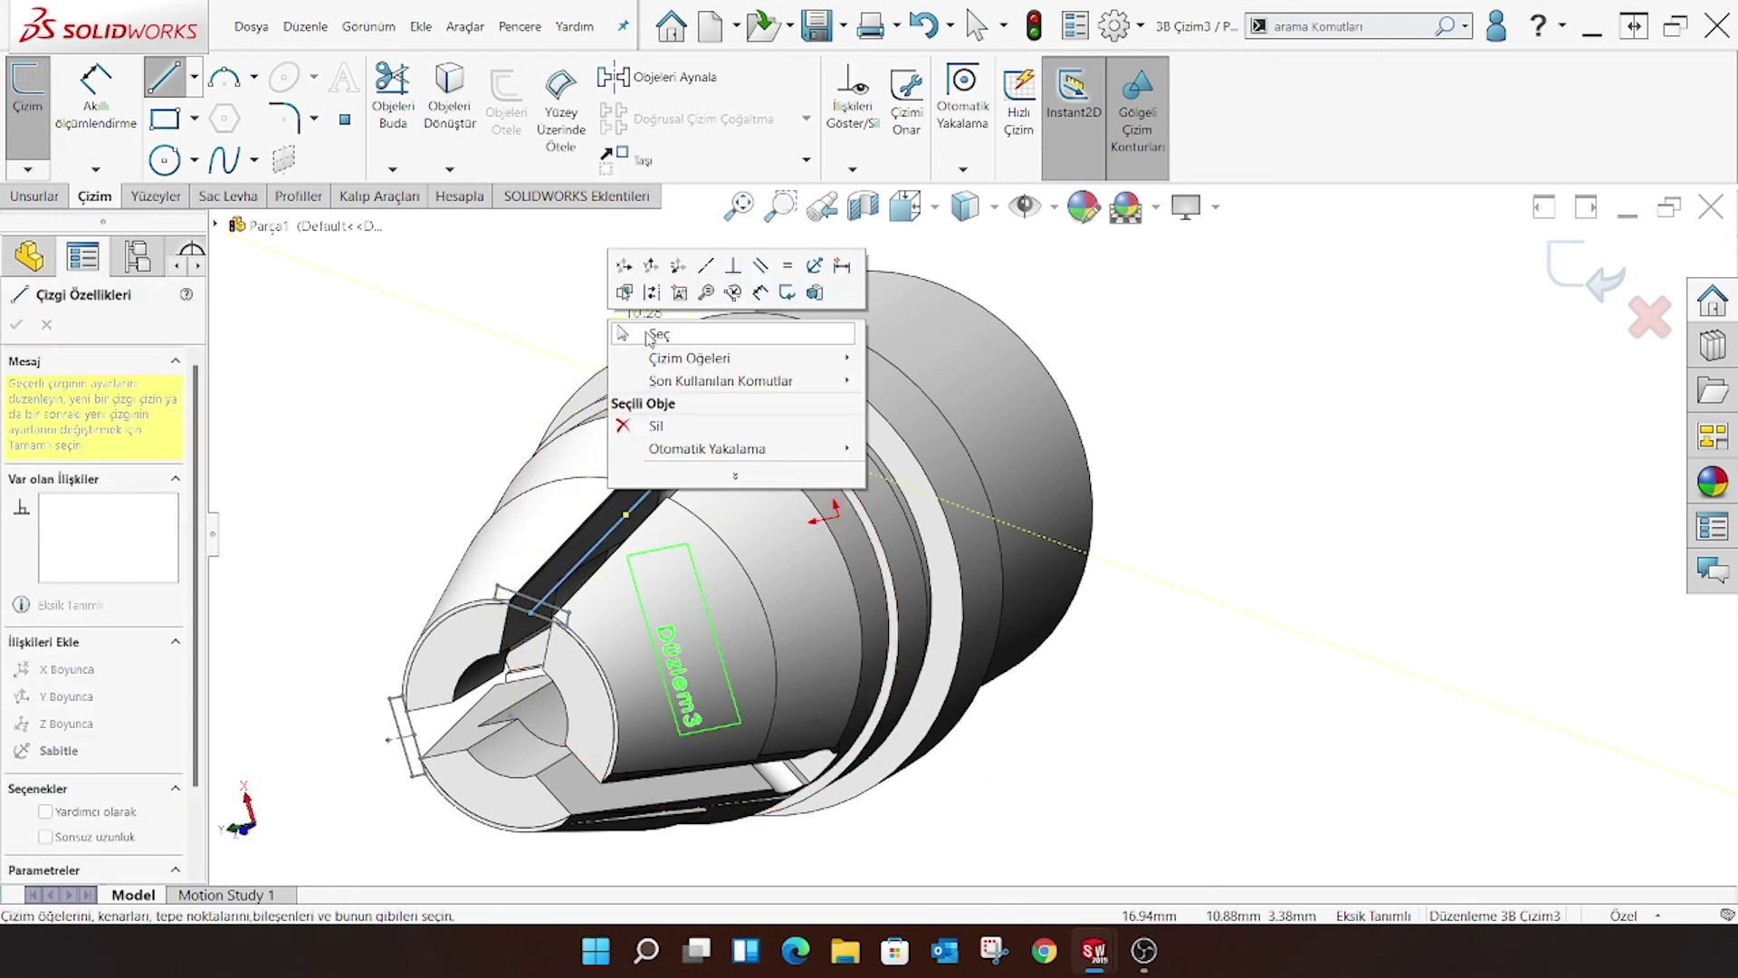
click(648, 337)
click(1559, 262)
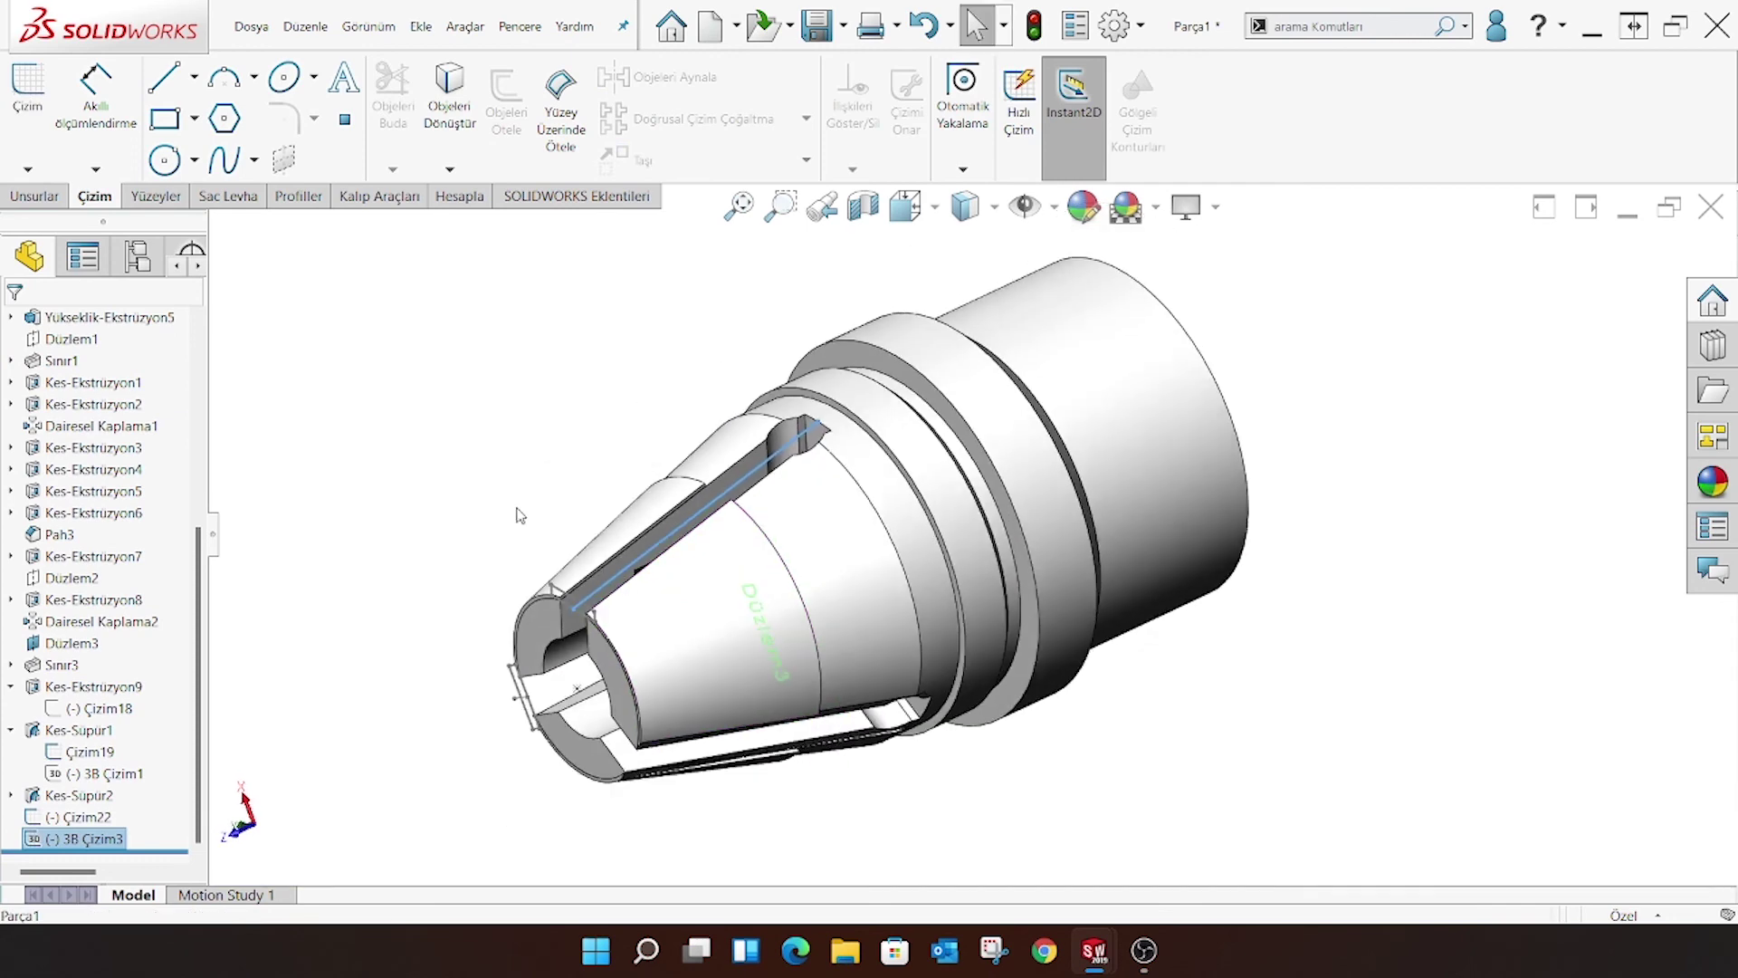
Sweep-cut profile Çizim22 along path 3B Çizim3 to cut the third slot
click(45, 197)
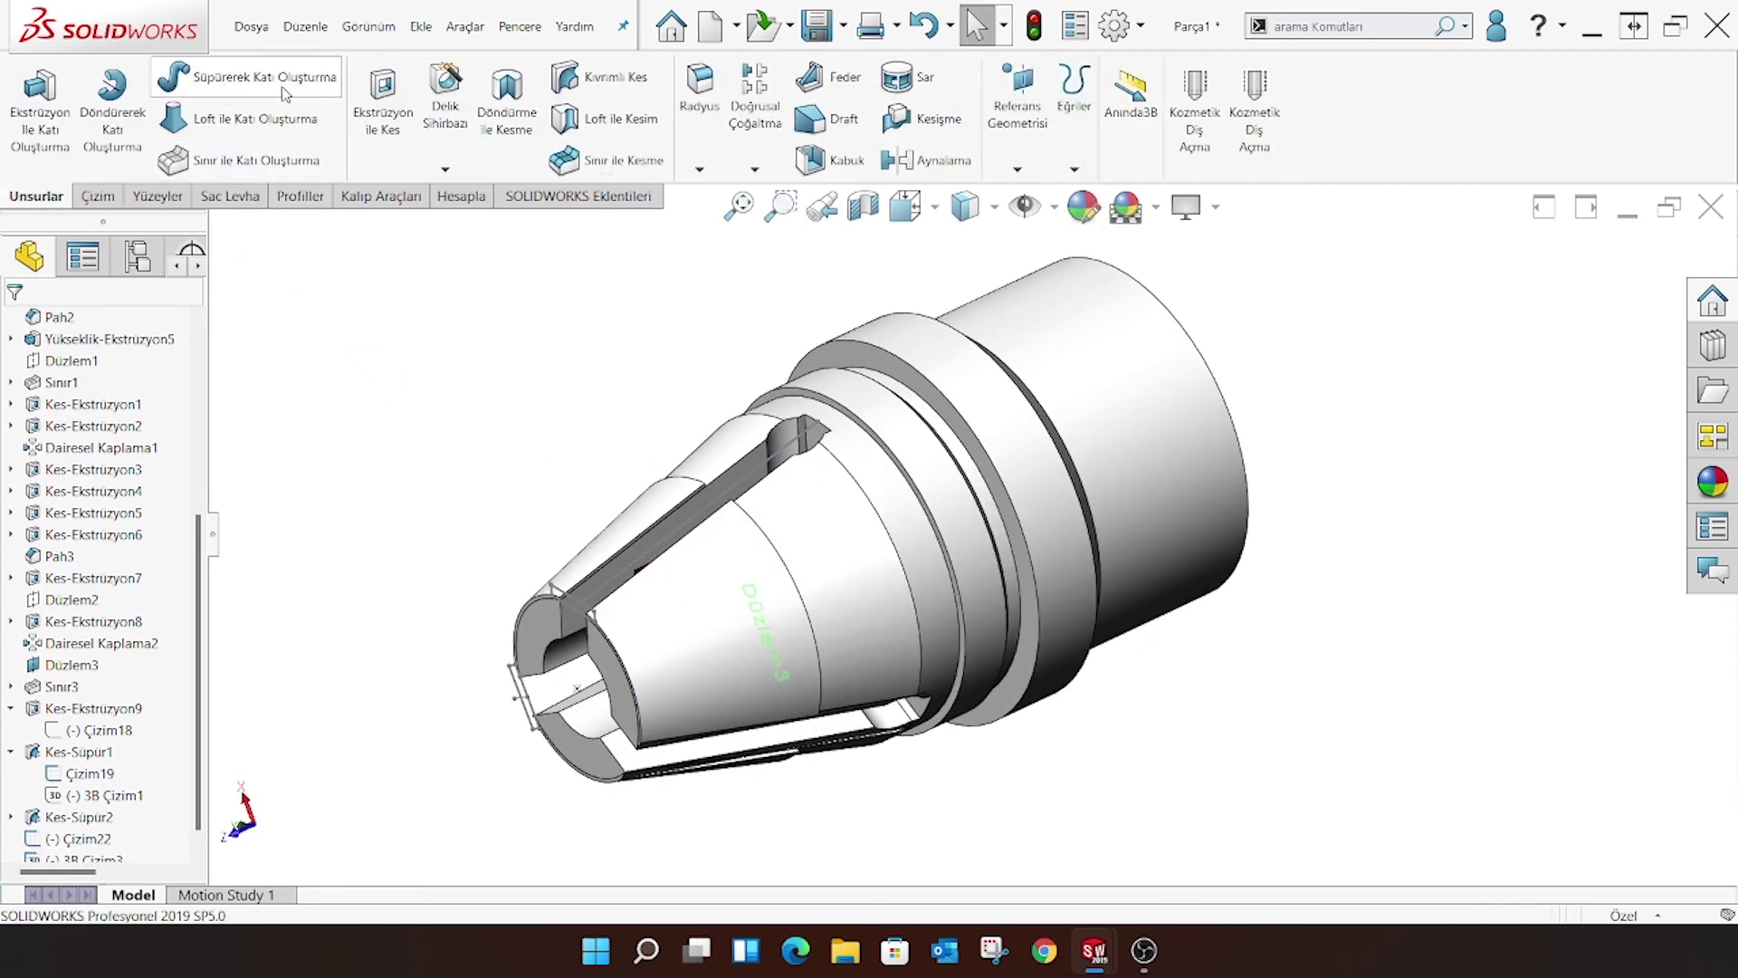
click(208, 77)
click(46, 324)
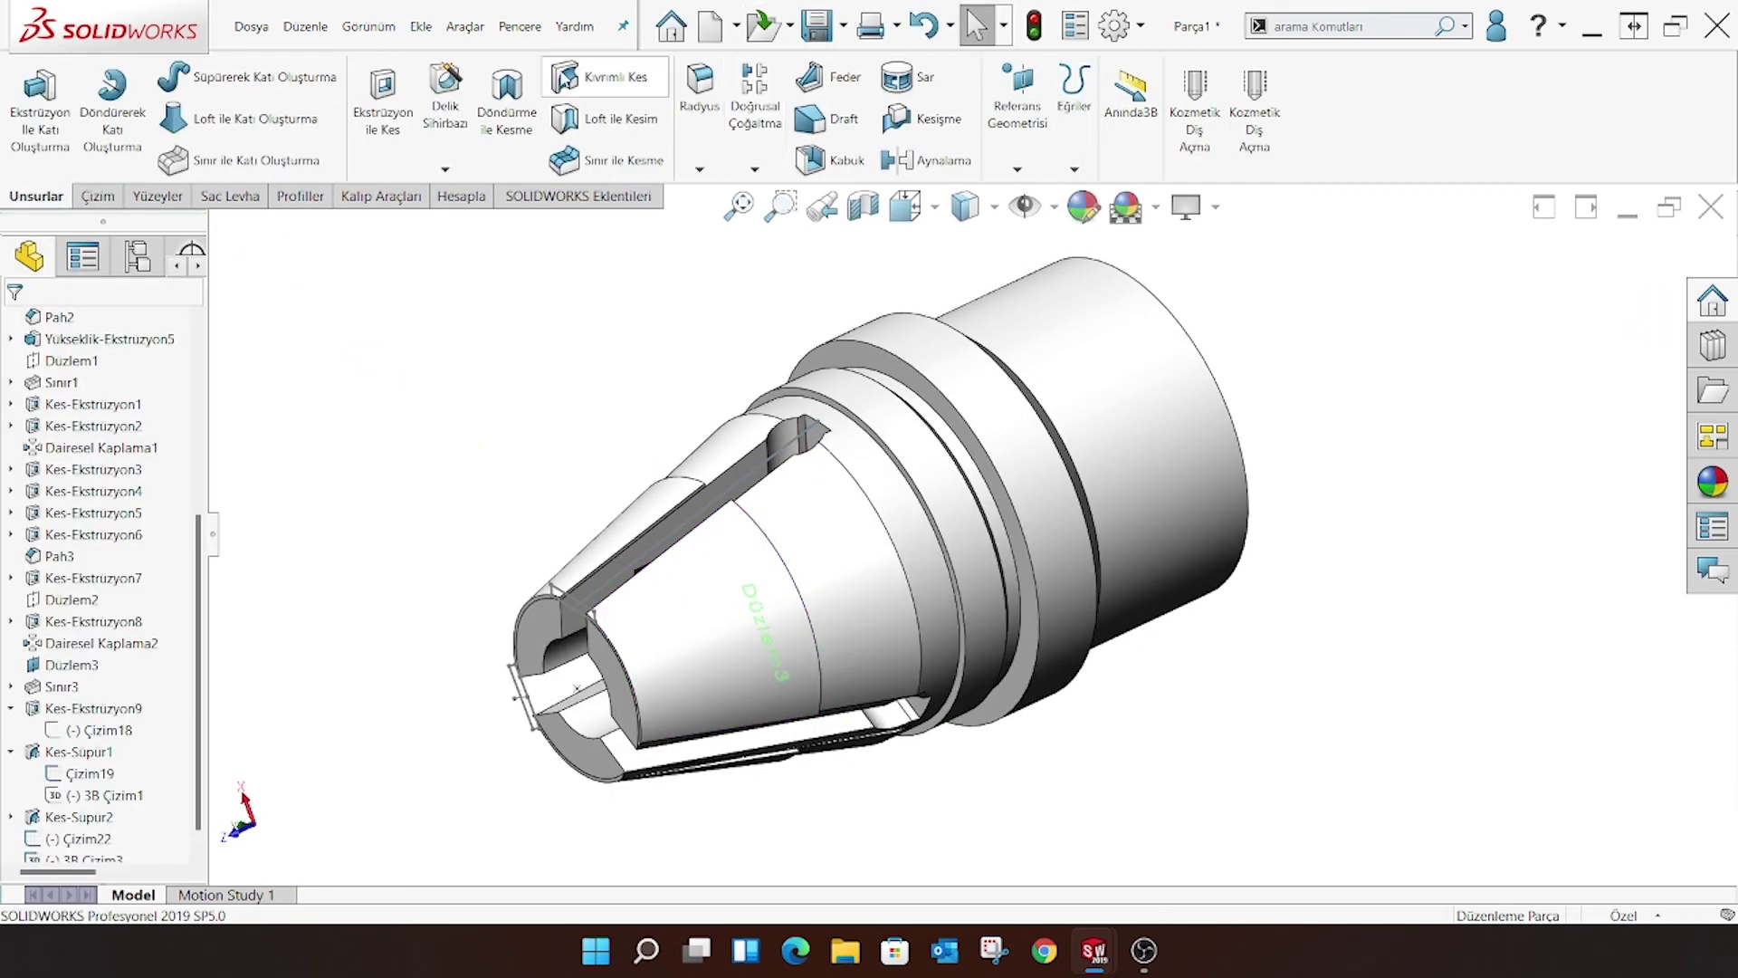
click(597, 77)
click(581, 626)
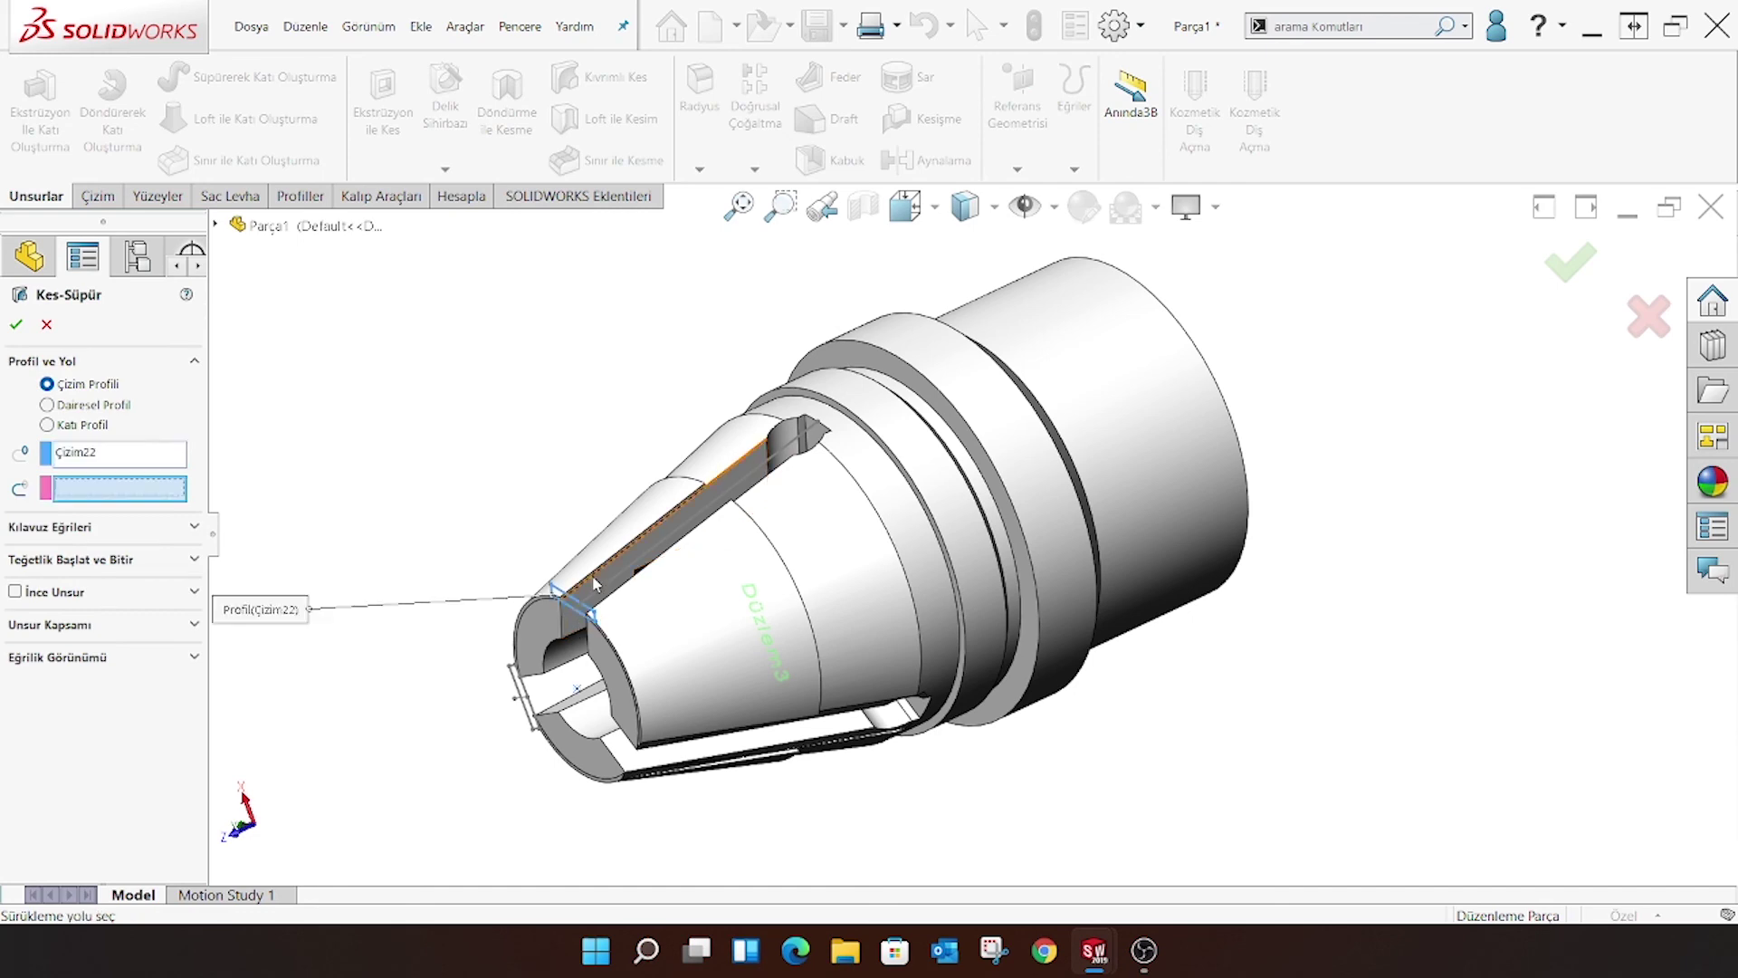
click(605, 586)
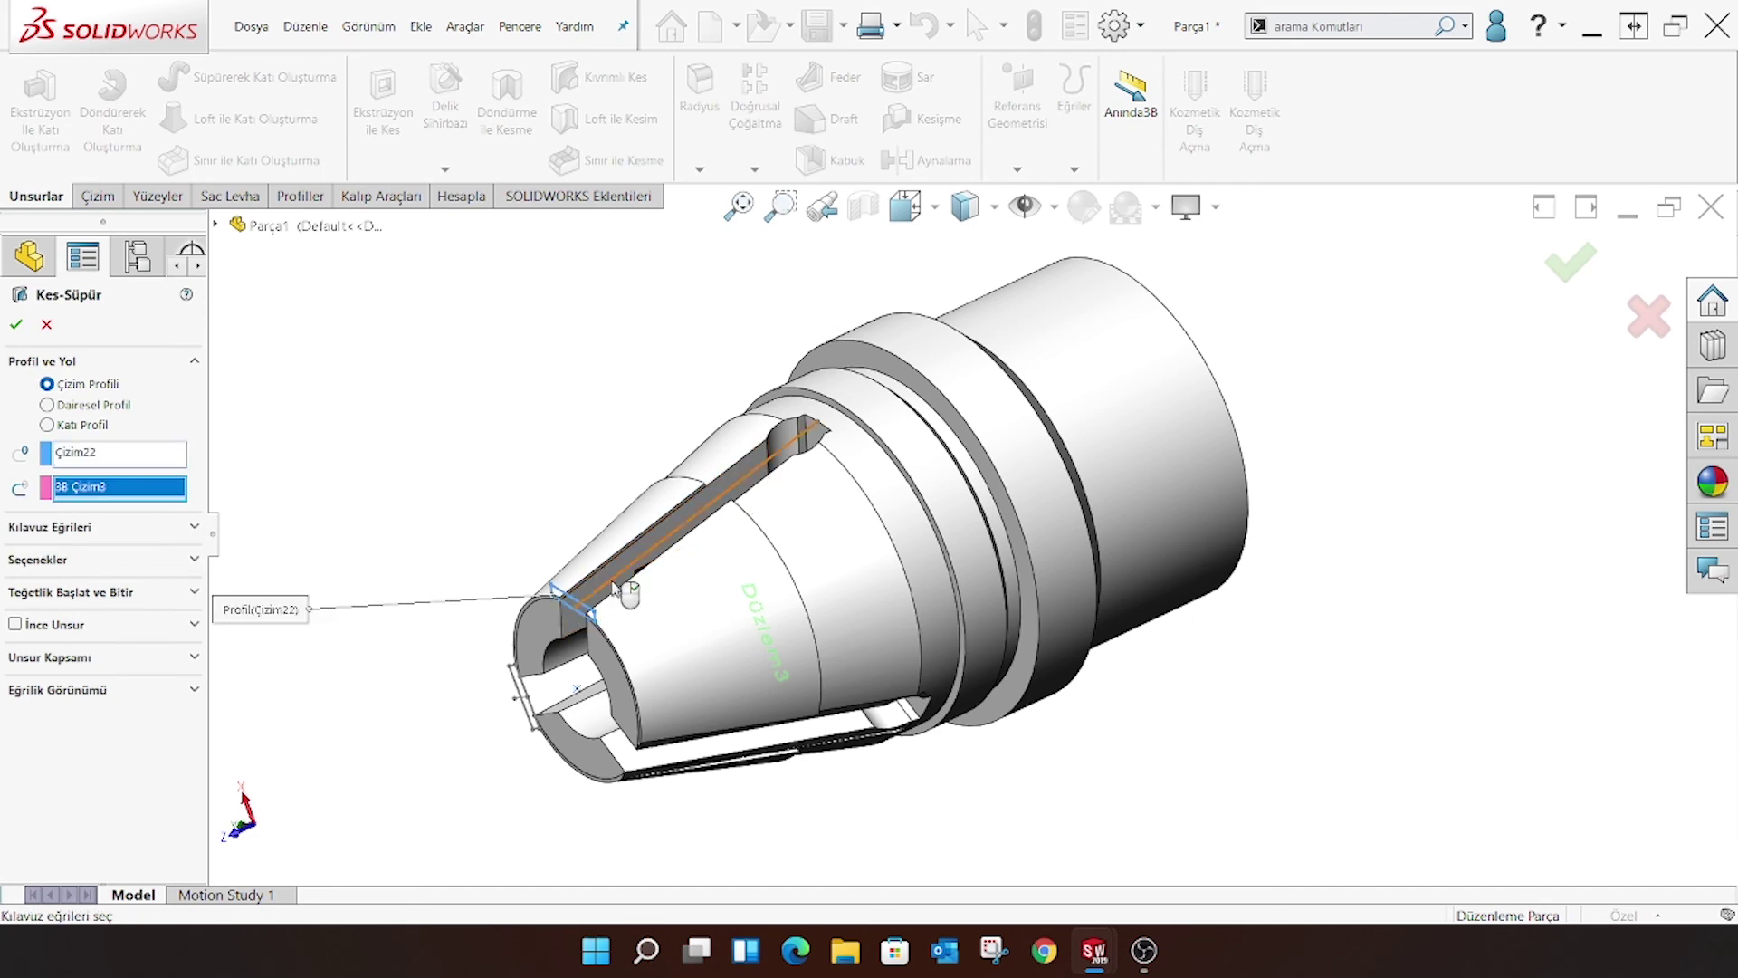
click(17, 324)
middle_drag(497, 509, 960, 538)
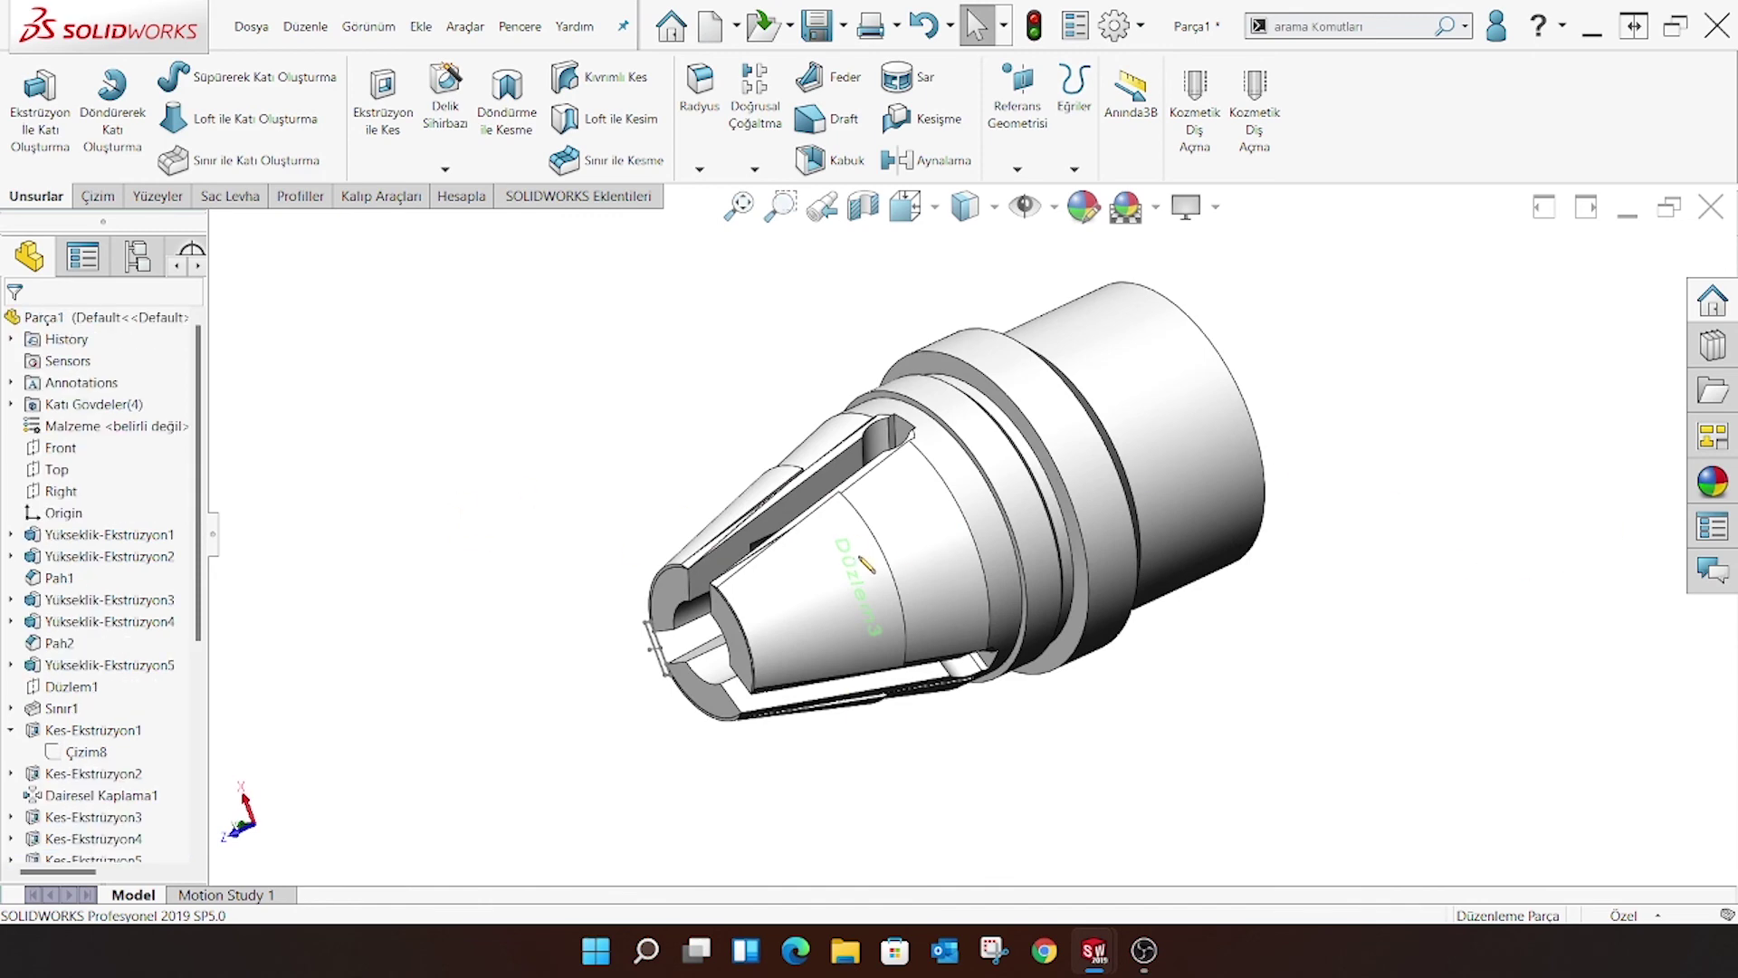
Chamfer the tube-end edges at 0.5 mm × 45°
mouse_move(1023, 258)
middle_down()
mouse_move(1108, 388)
mouse_move(1200, 633)
middle_up()
click(699, 168)
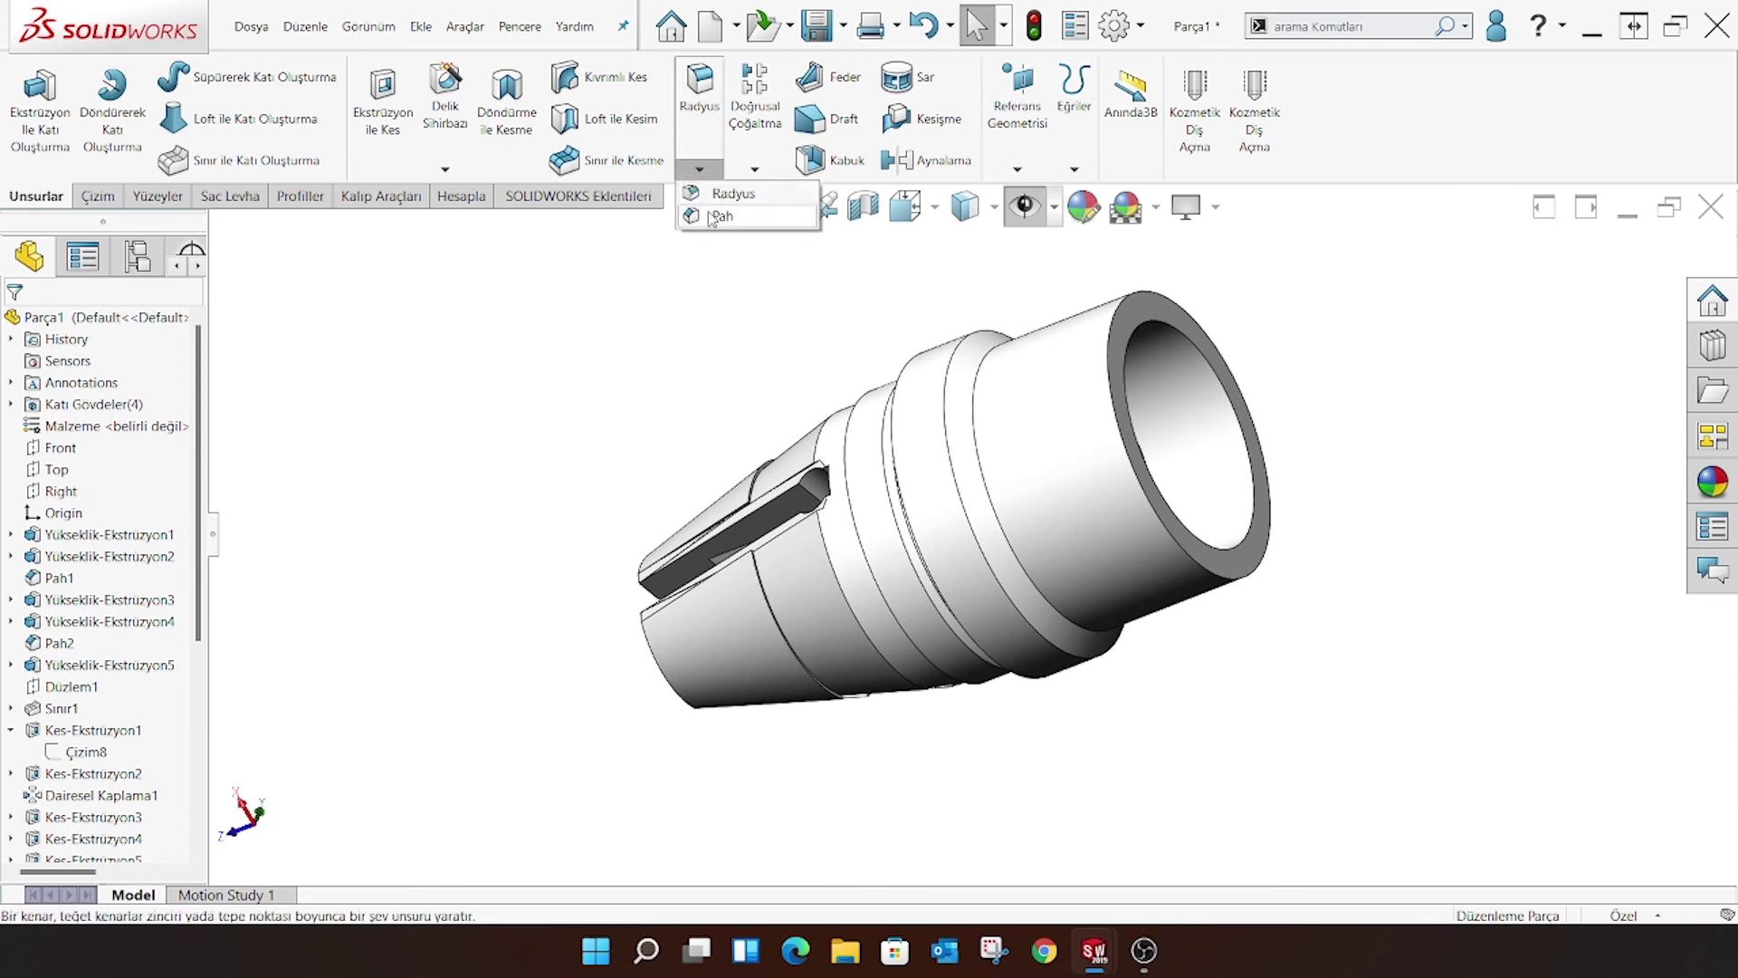
click(717, 222)
click(1172, 333)
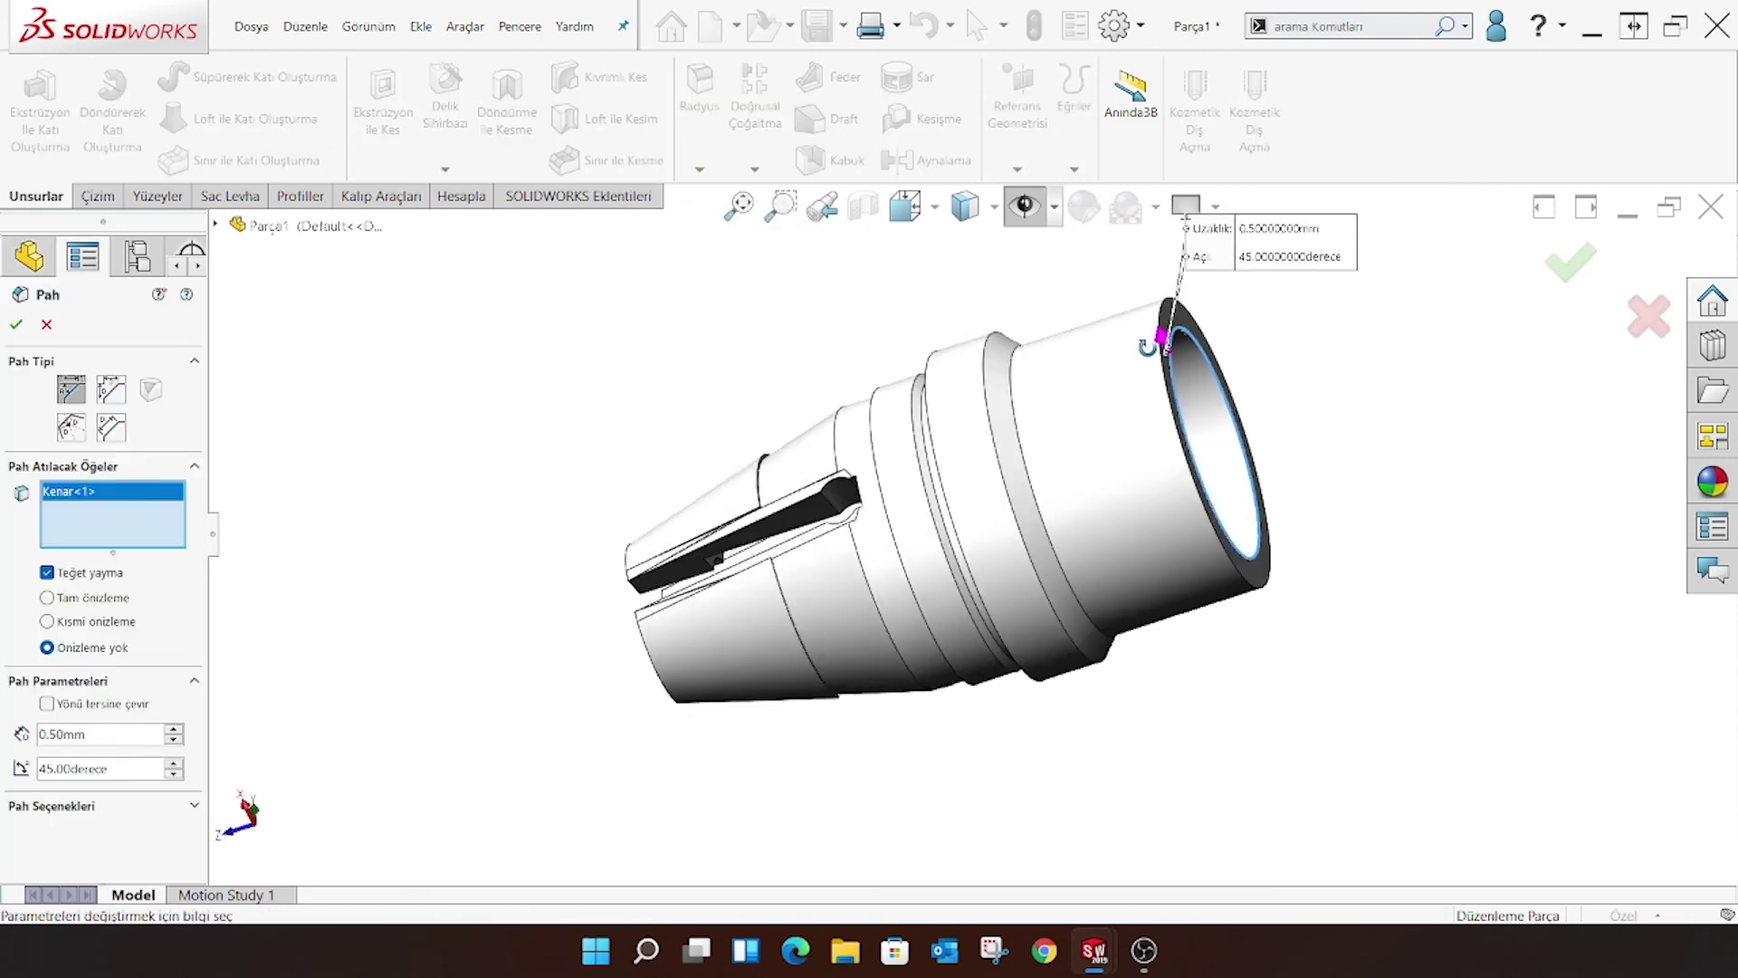
click(1170, 317)
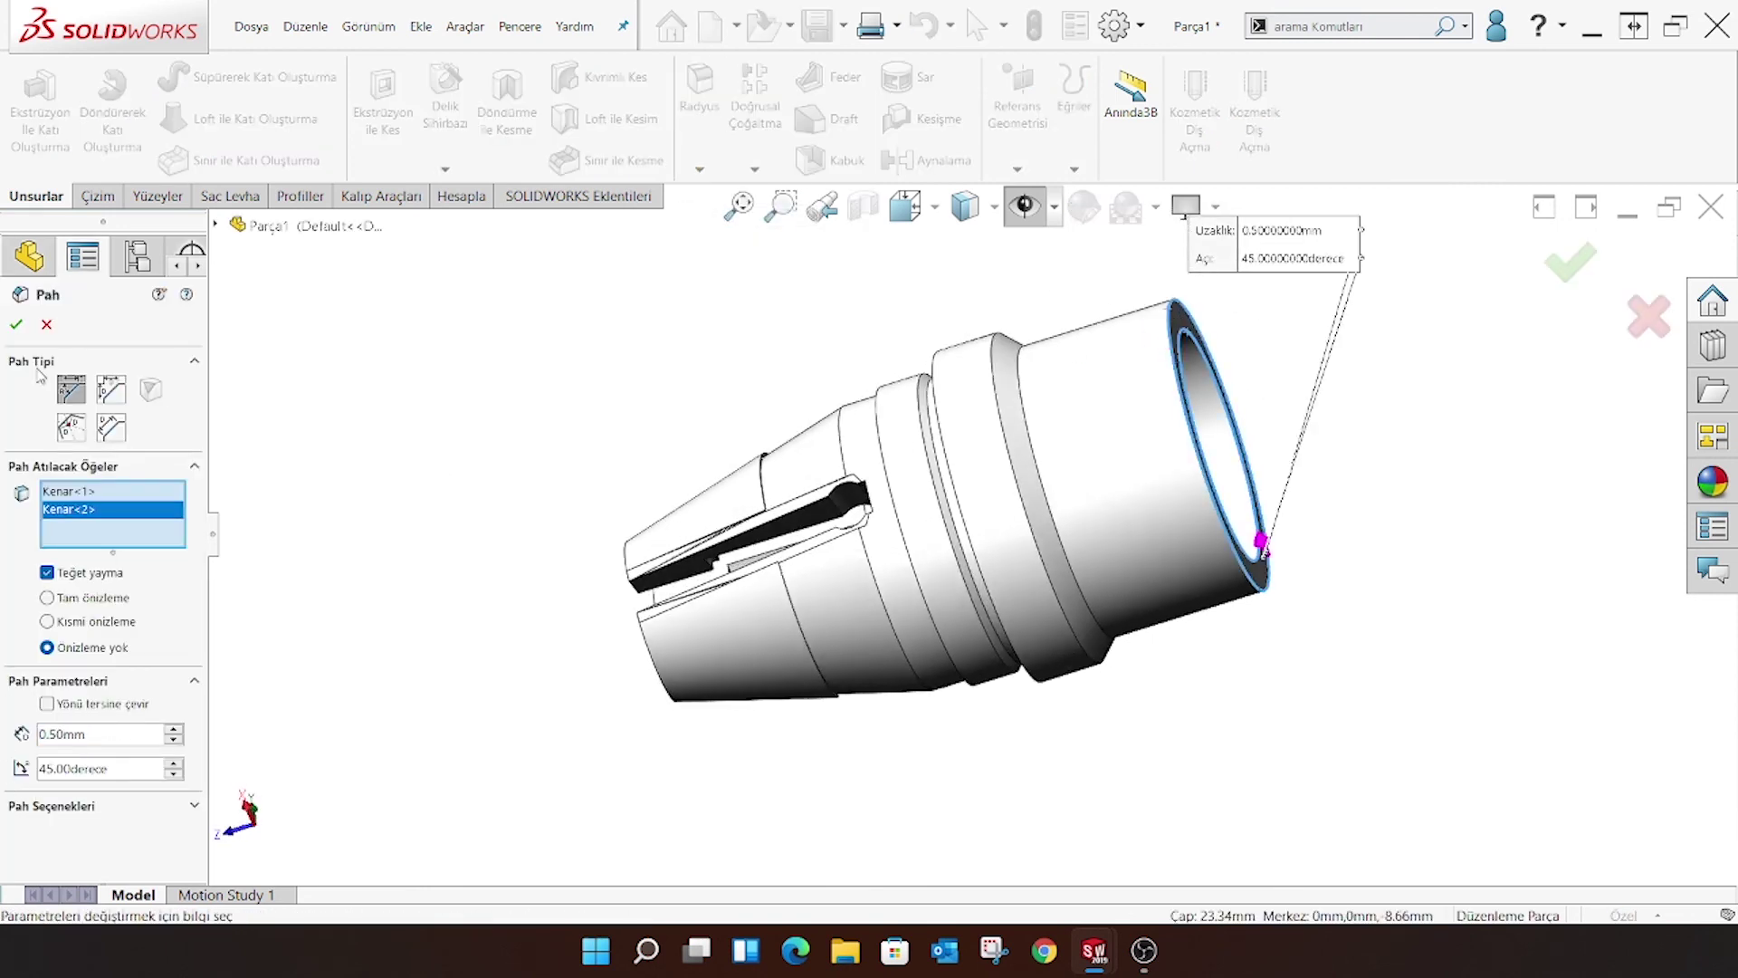
click(17, 324)
Chamfer the slotted tip's circular, slot and hexagonal edges at 0.5 mm × 45°
middle_drag(847, 459, 983, 543)
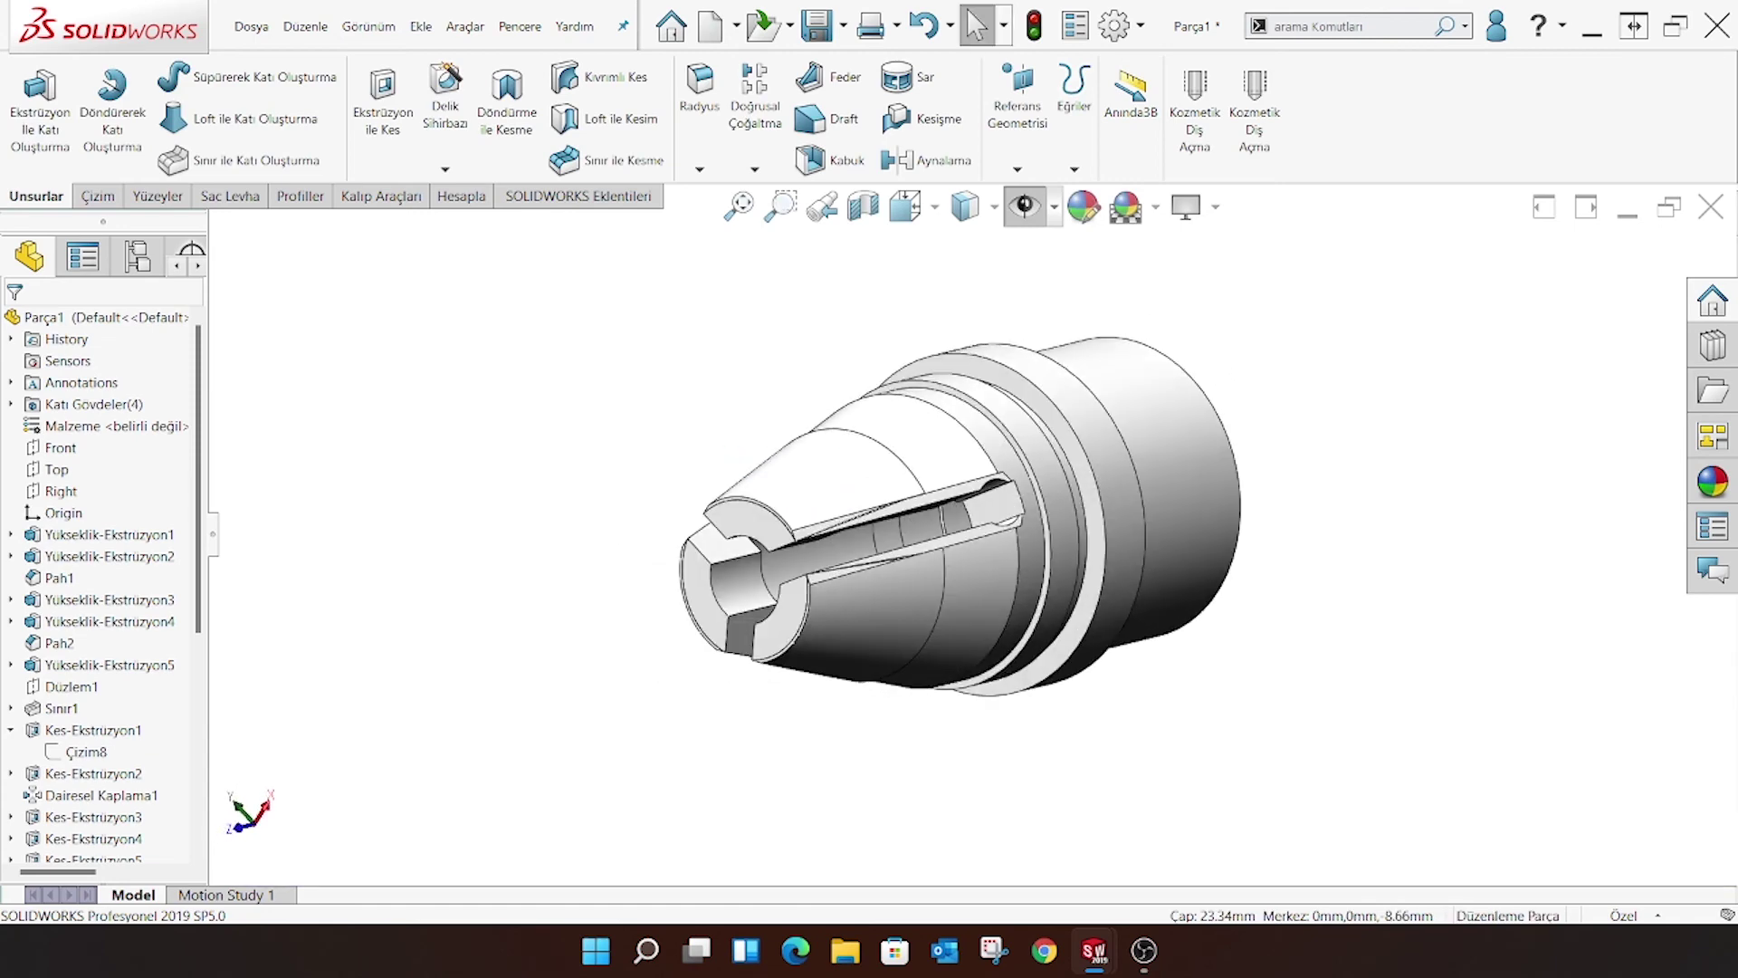
click(699, 169)
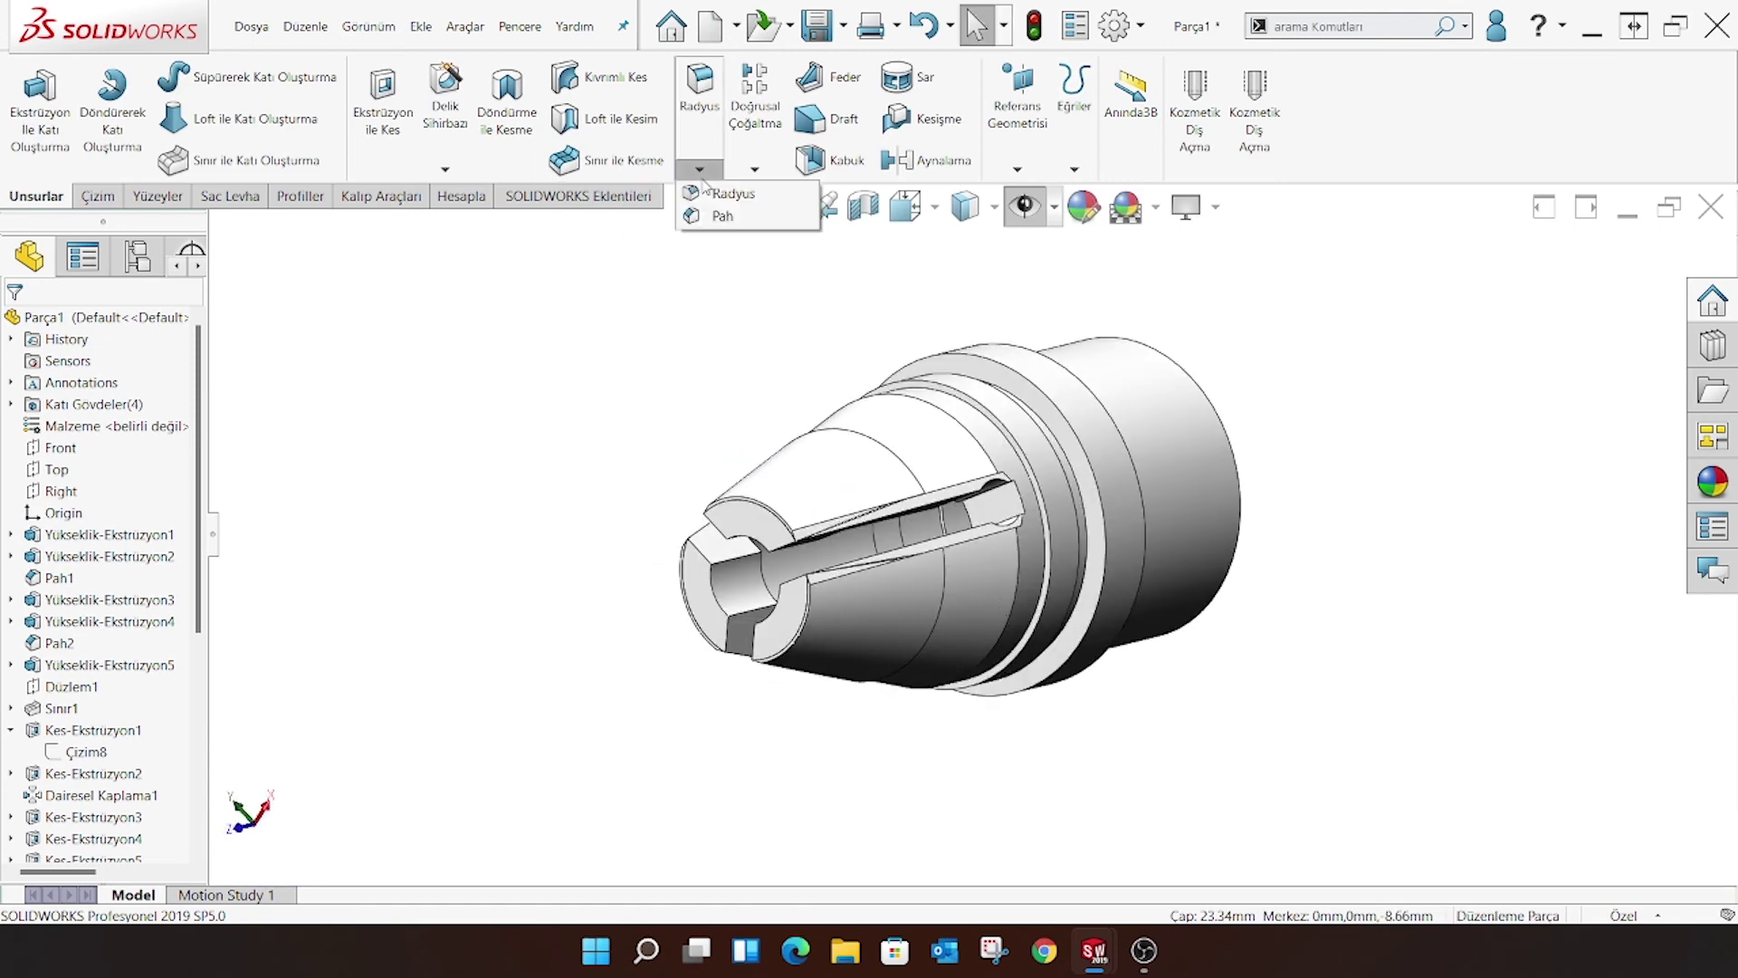
click(716, 216)
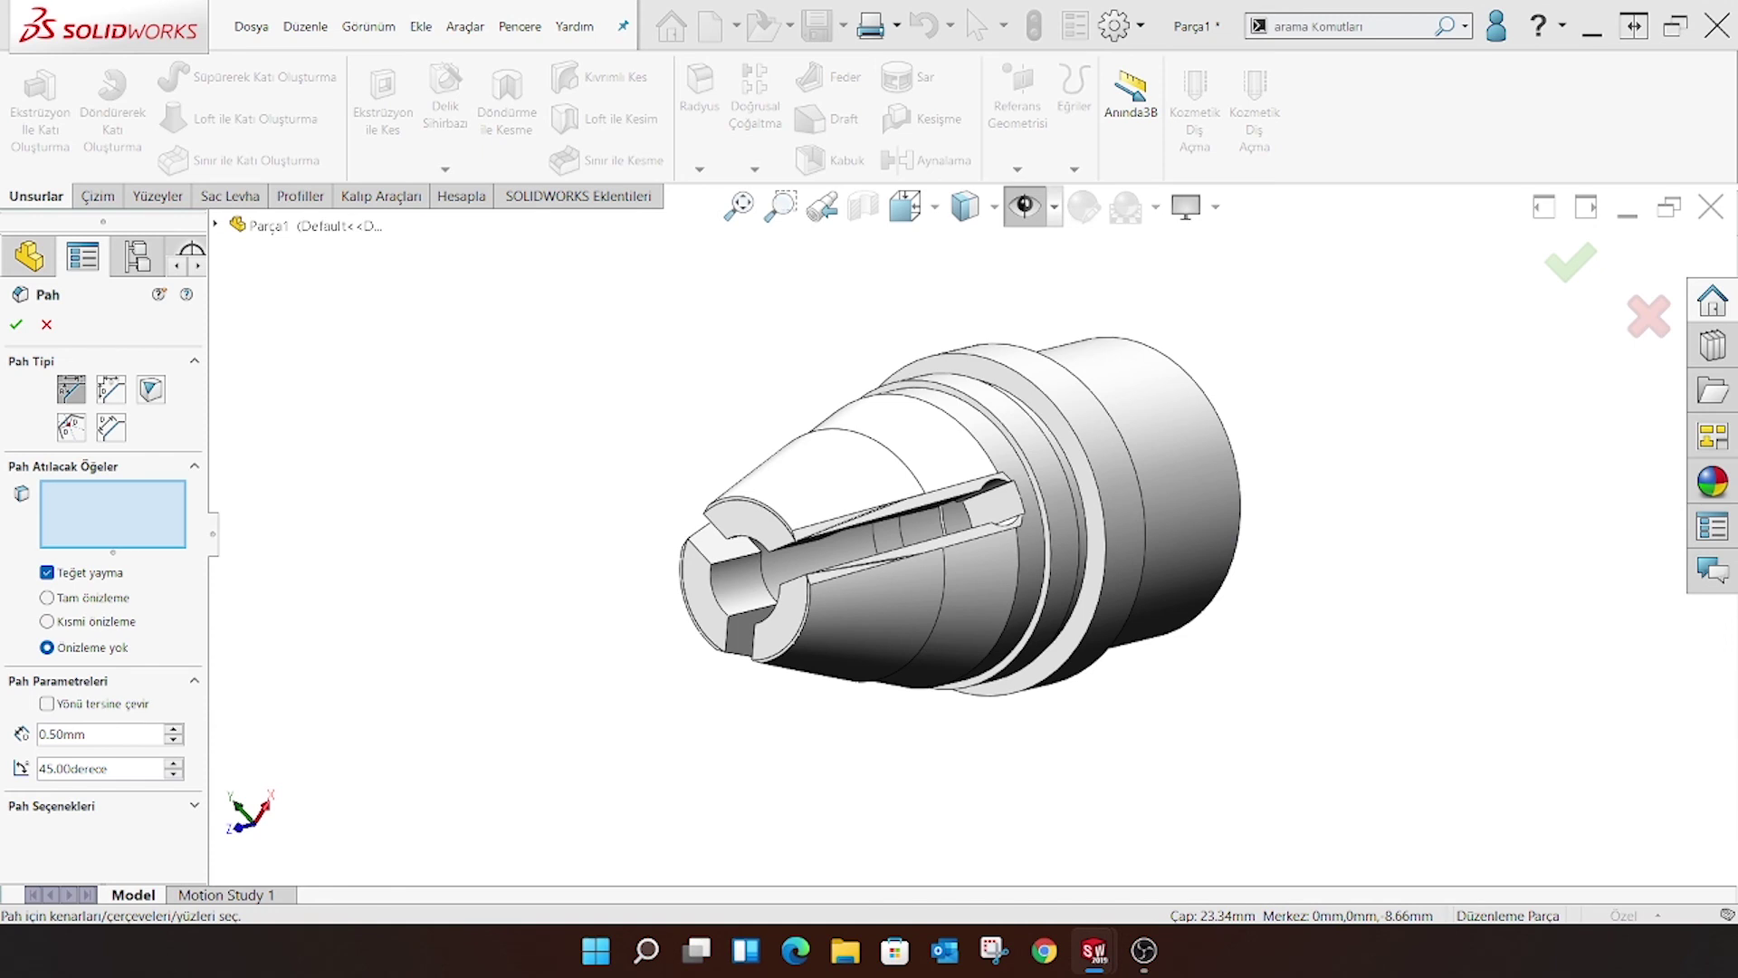
click(715, 598)
click(744, 542)
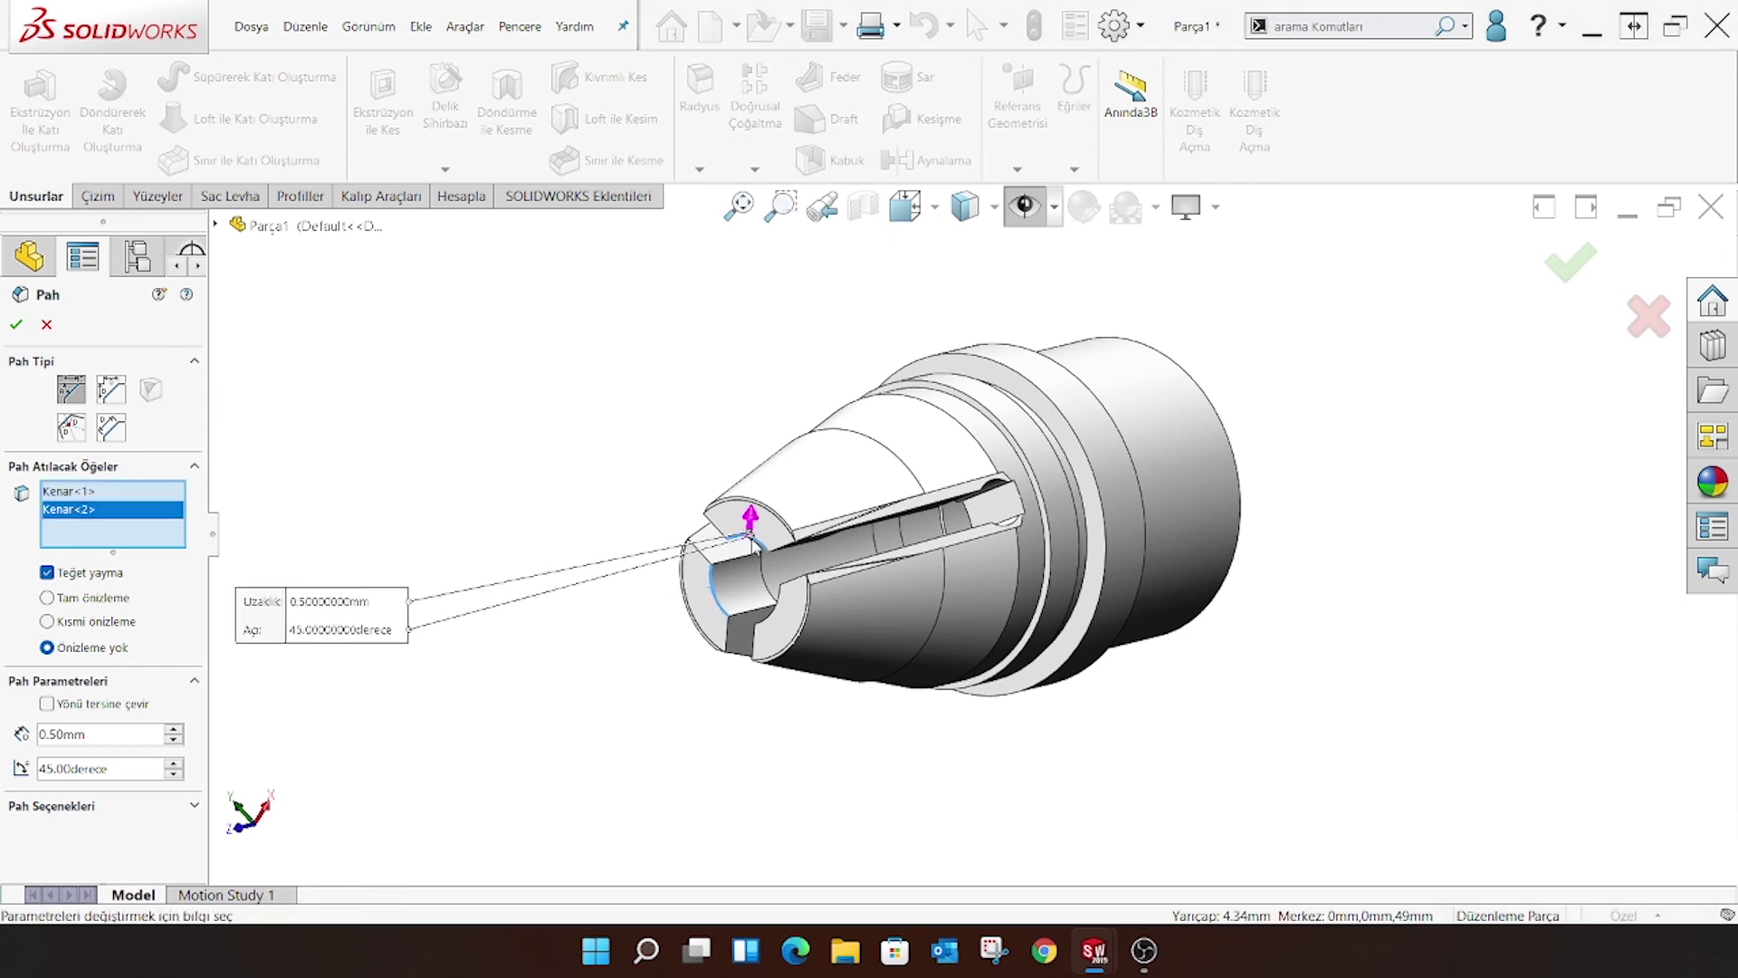
middle_drag(744, 541, 1113, 683)
click(1178, 677)
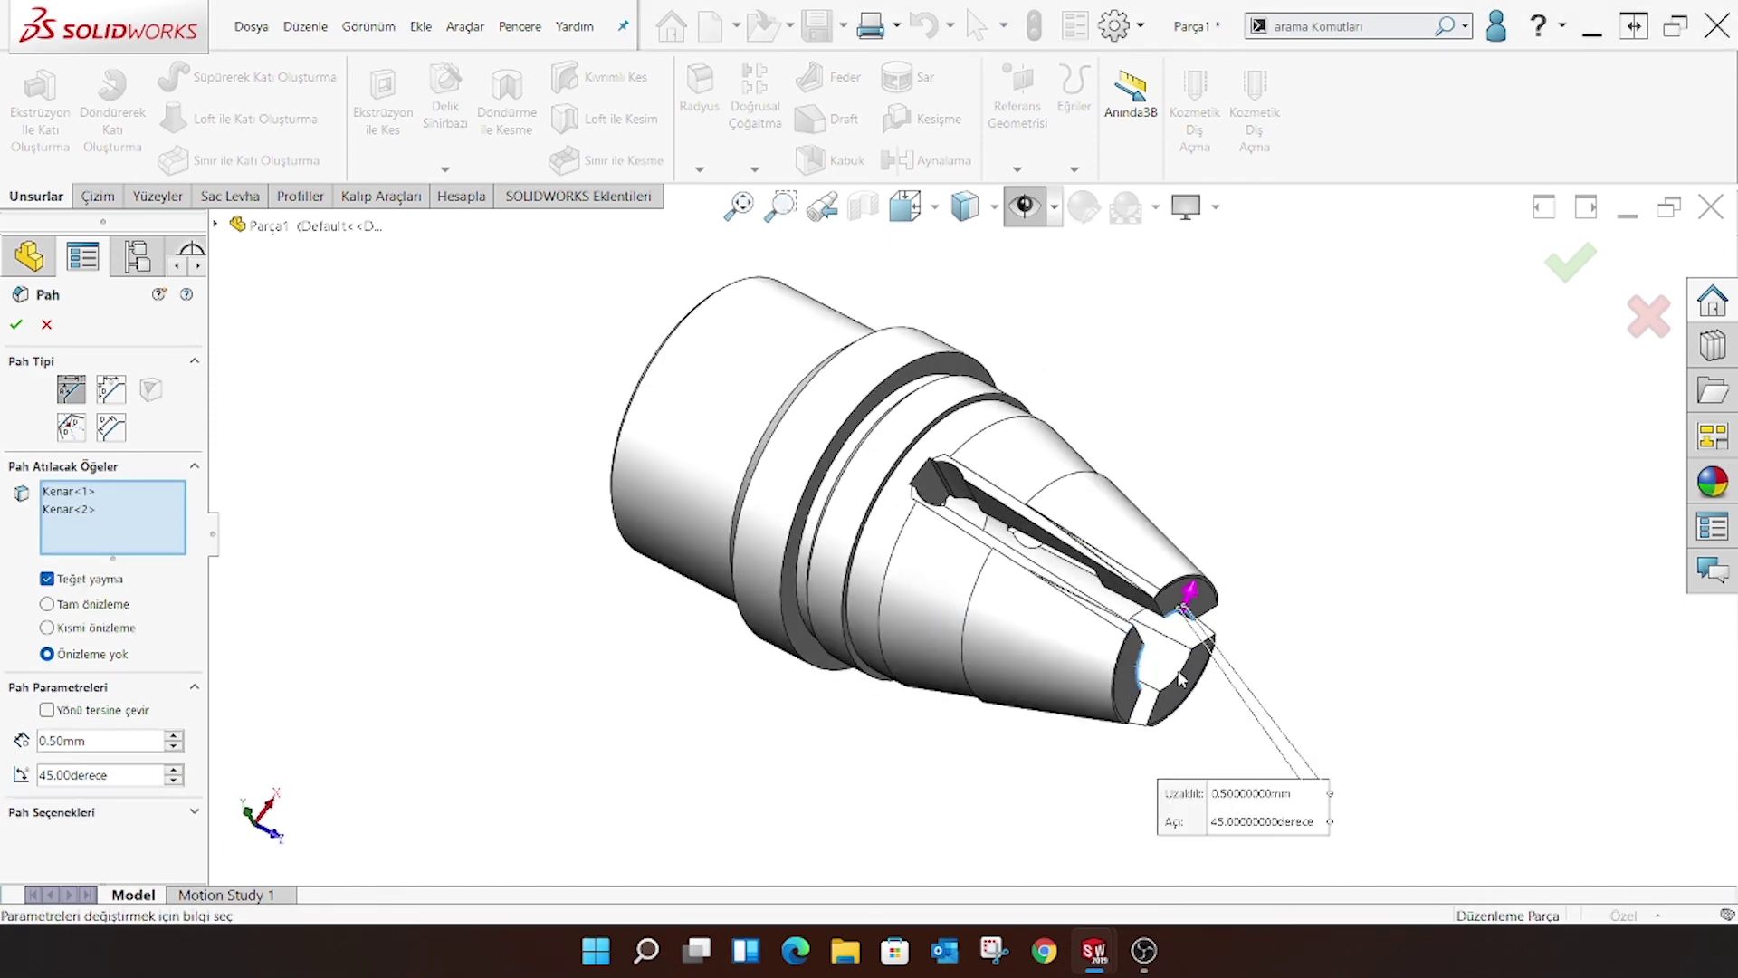
click(15, 324)
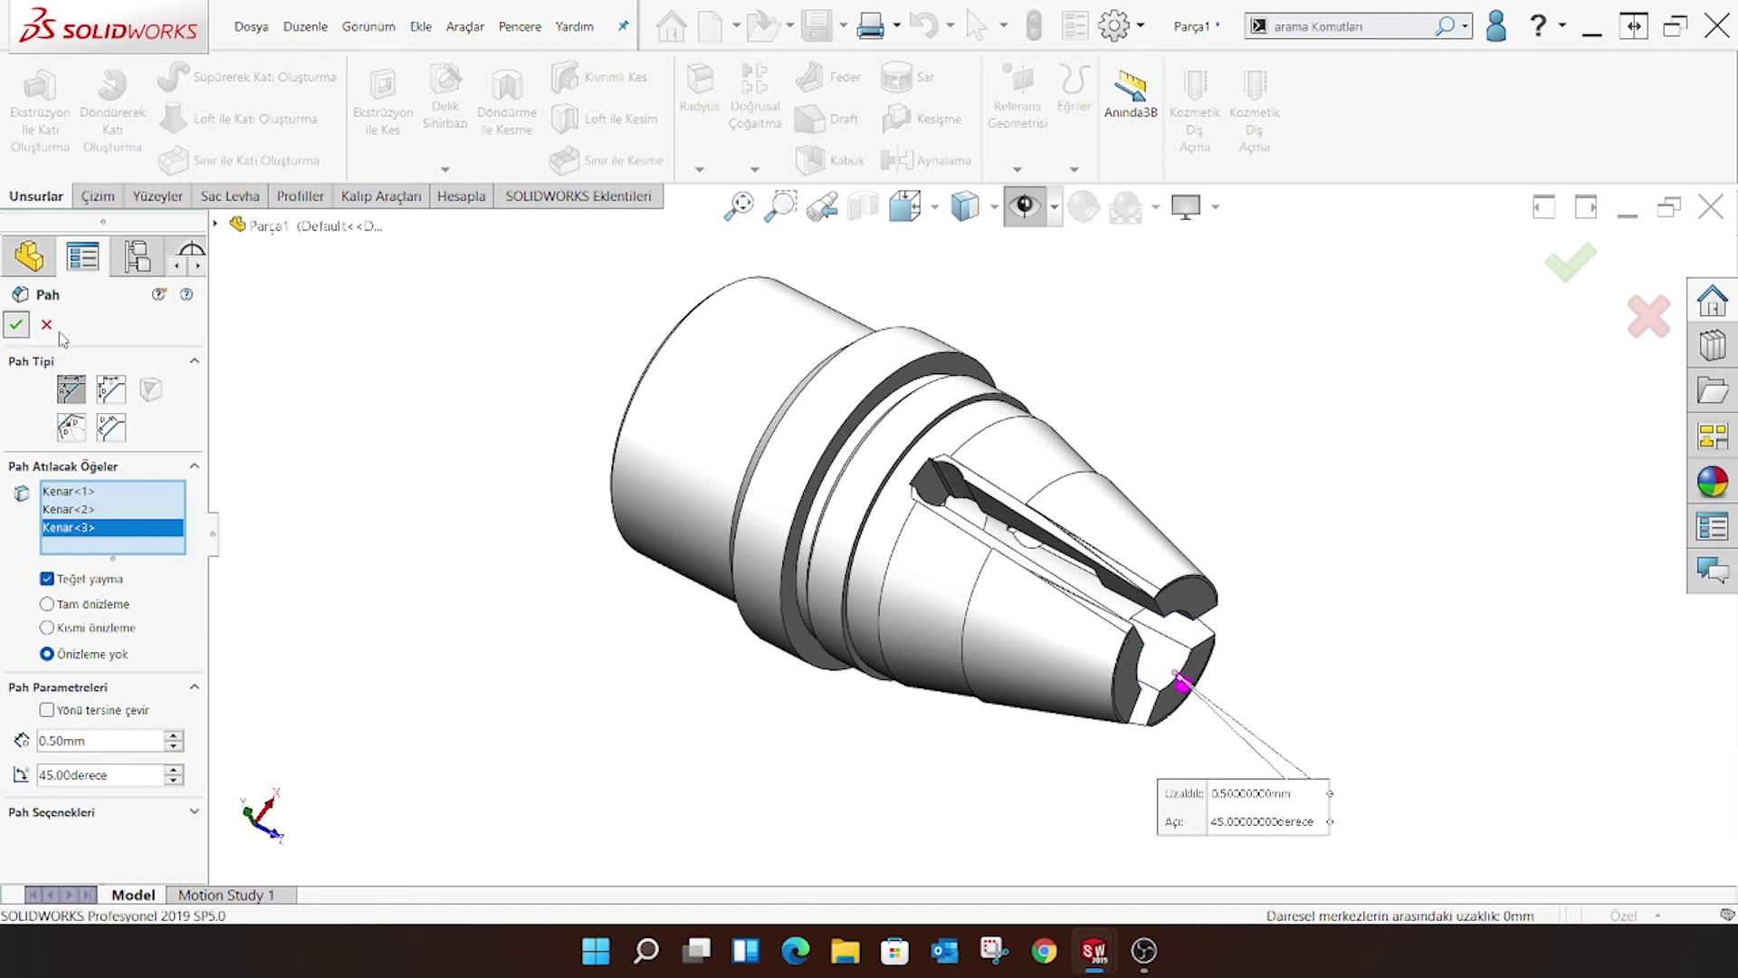
Chamfer the inner circular edge at the open end at 0.5 mm × 45°
mouse_move(1214, 660)
middle_down()
mouse_move(944, 484)
mouse_move(740, 435)
middle_up()
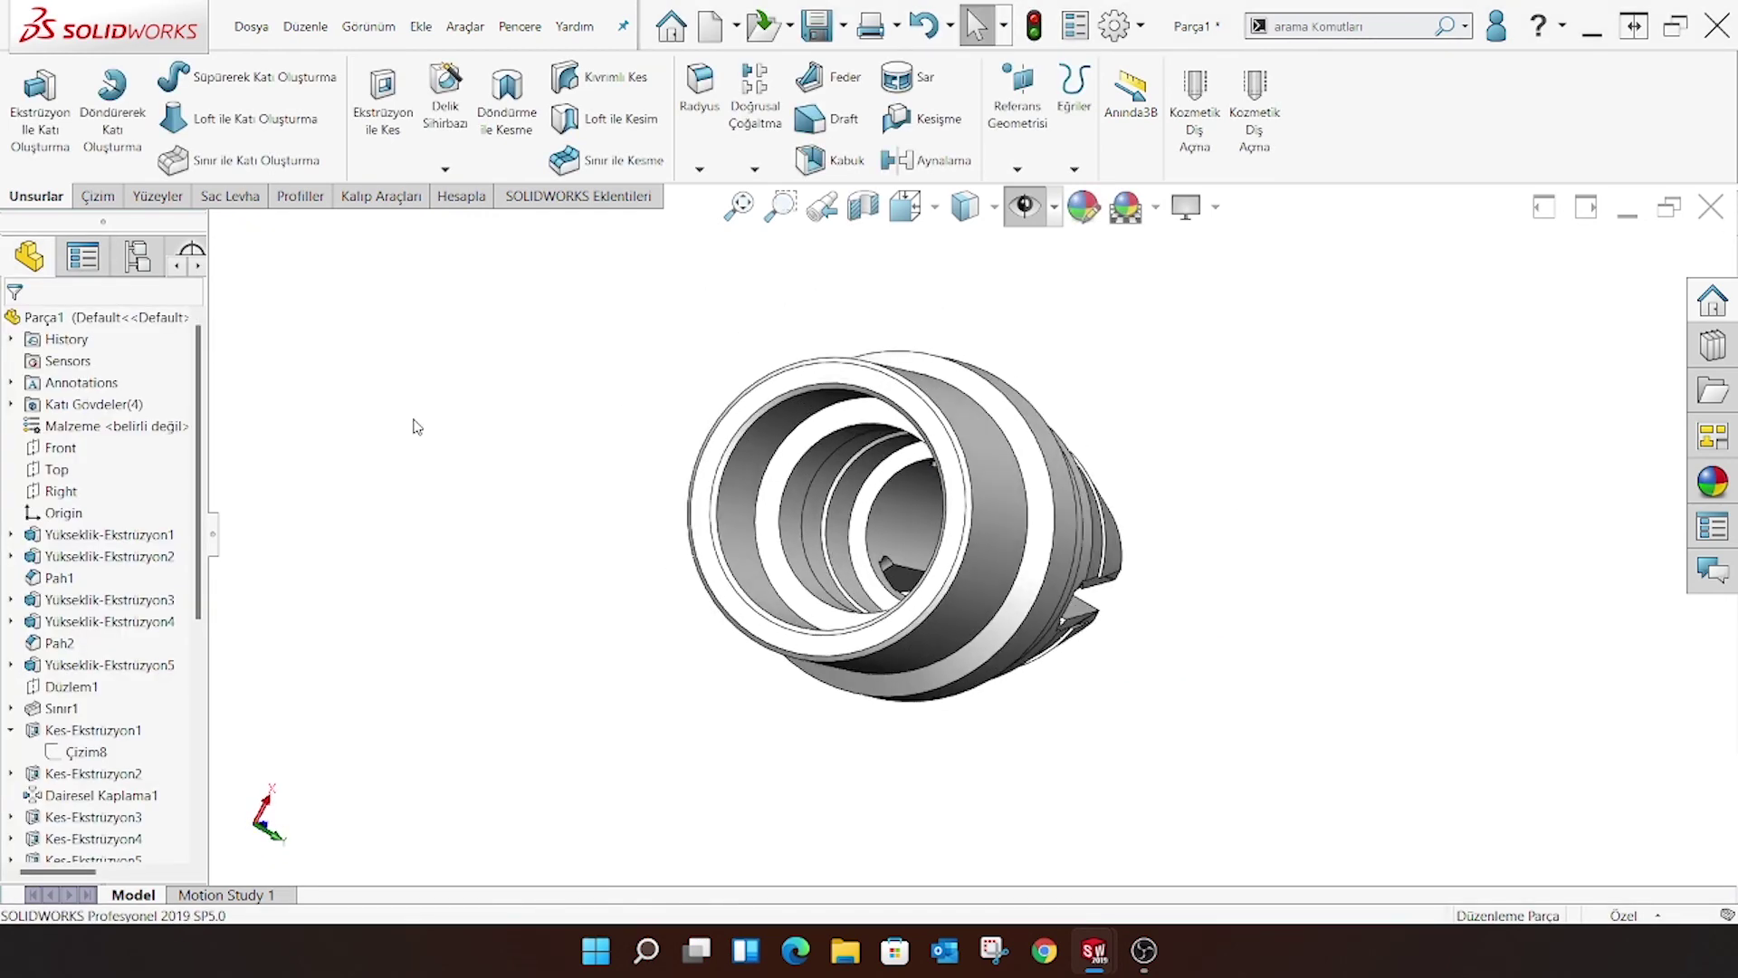
key(Return)
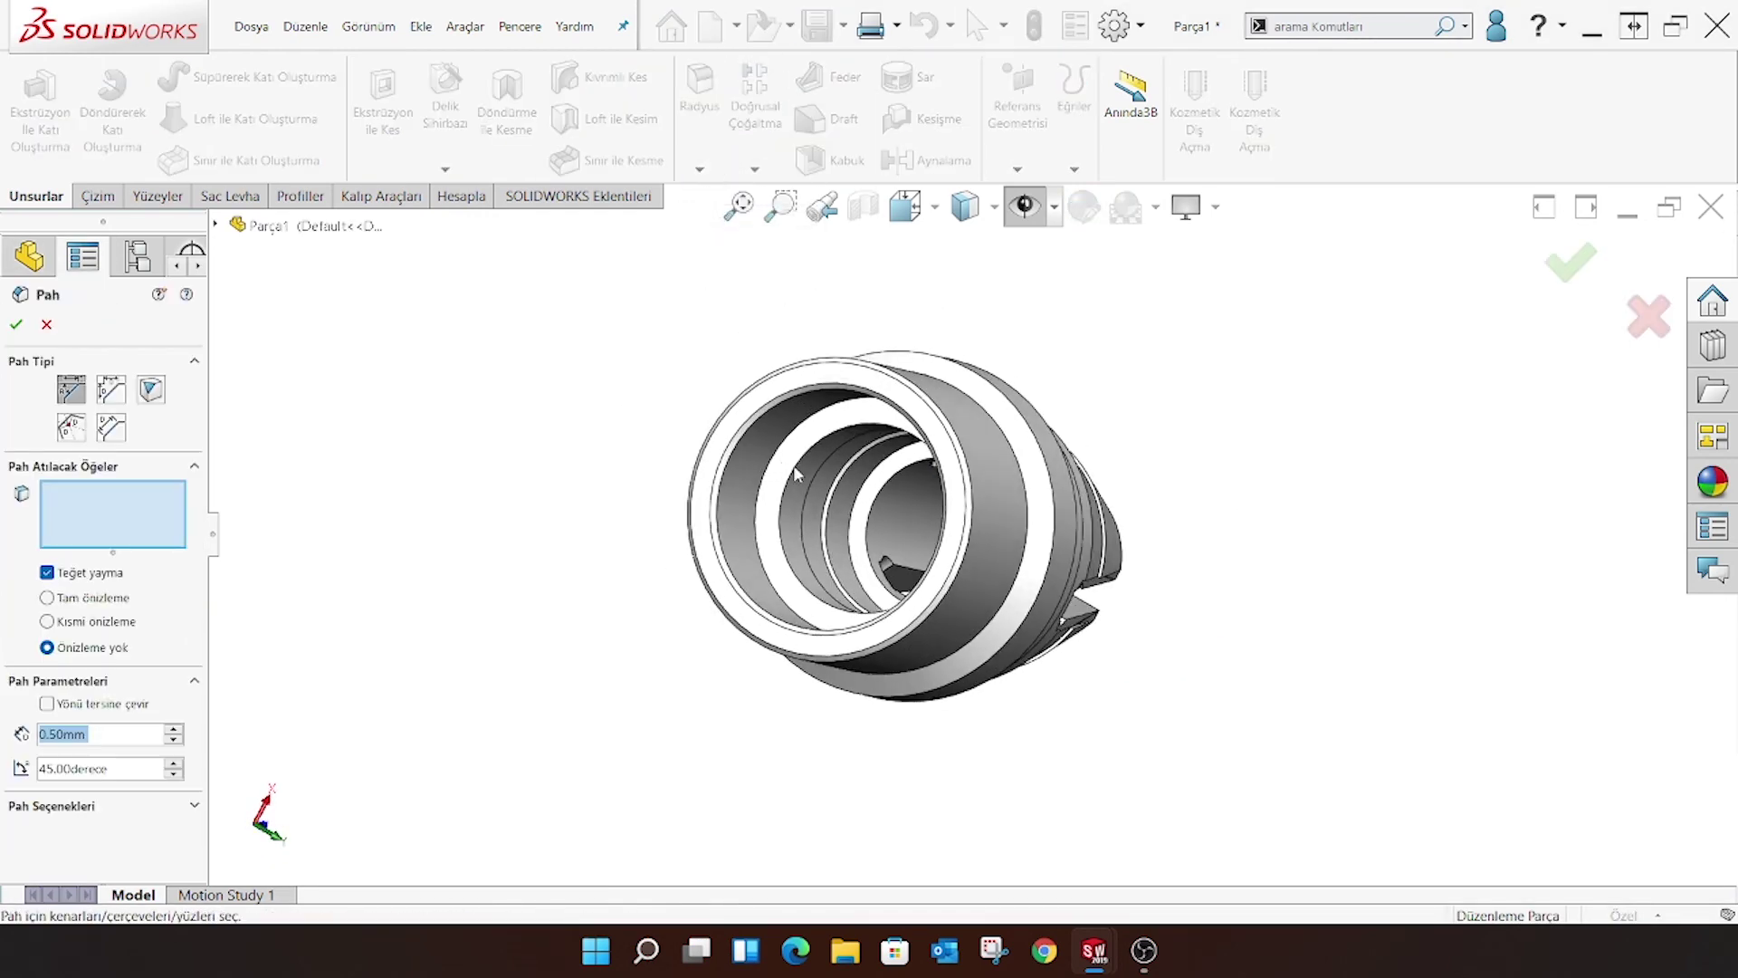
click(913, 431)
click(15, 325)
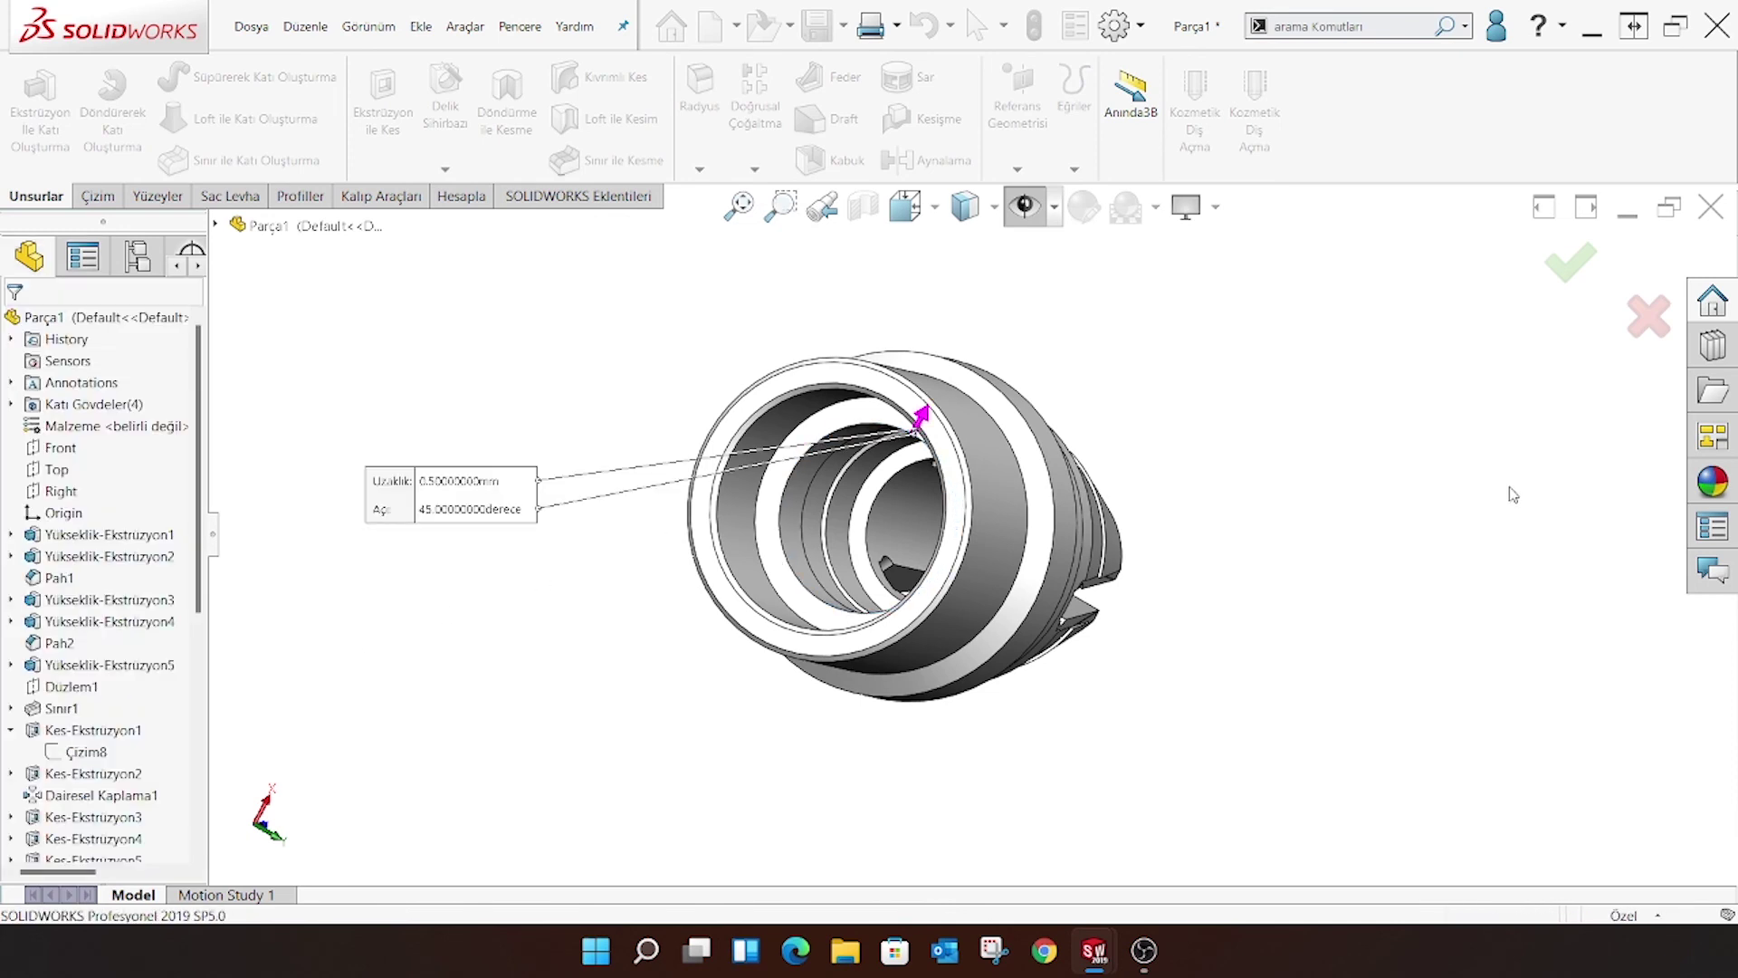
middle_drag(1510, 492, 1434, 496)
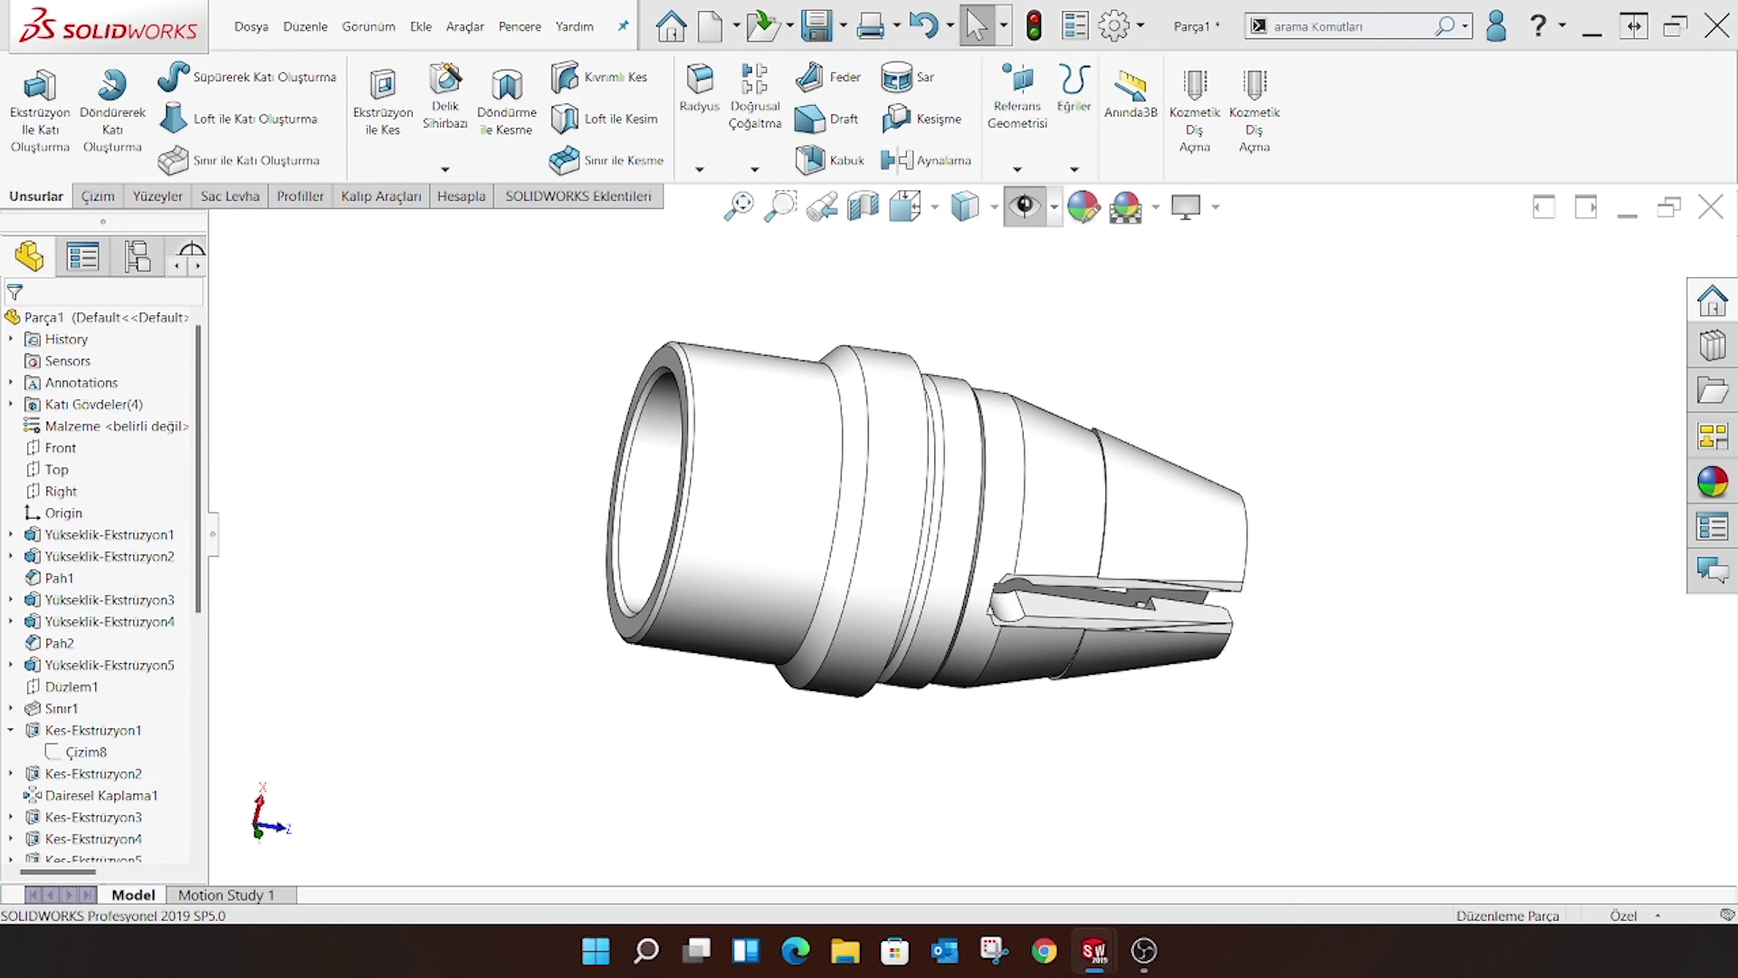
middle_drag(843, 611, 978, 597)
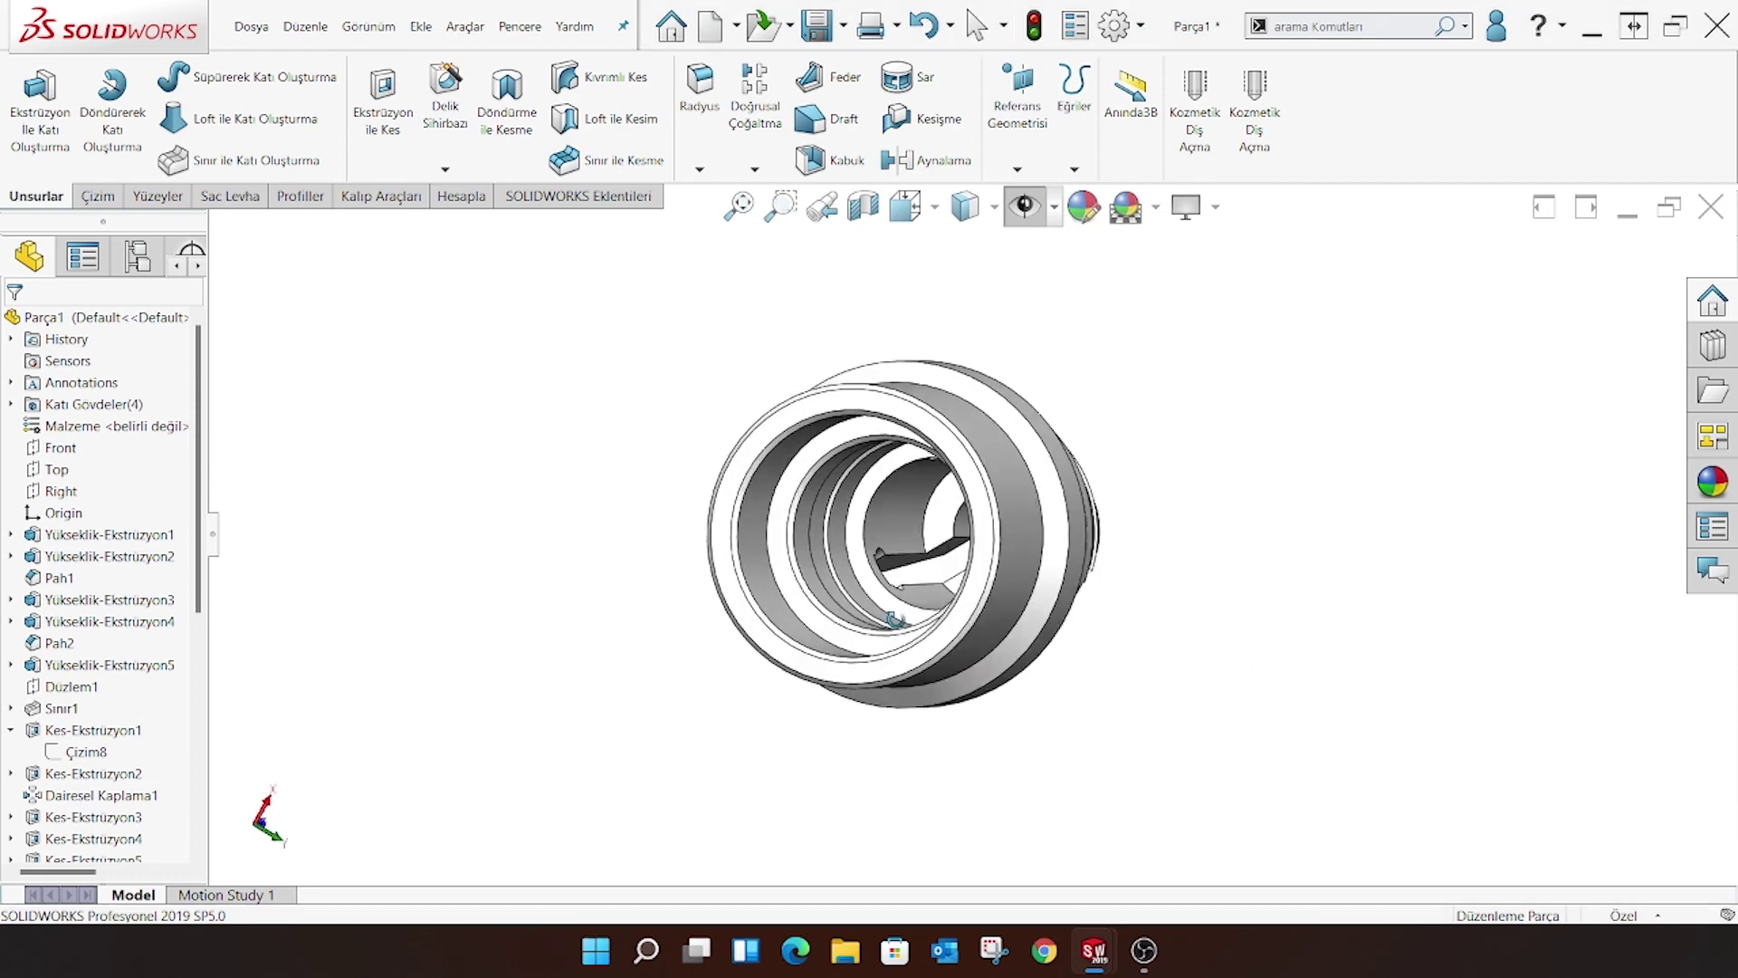
Chamfer the inner bore edge at 0.5 mm × 45° after correcting the edge selection
click(699, 171)
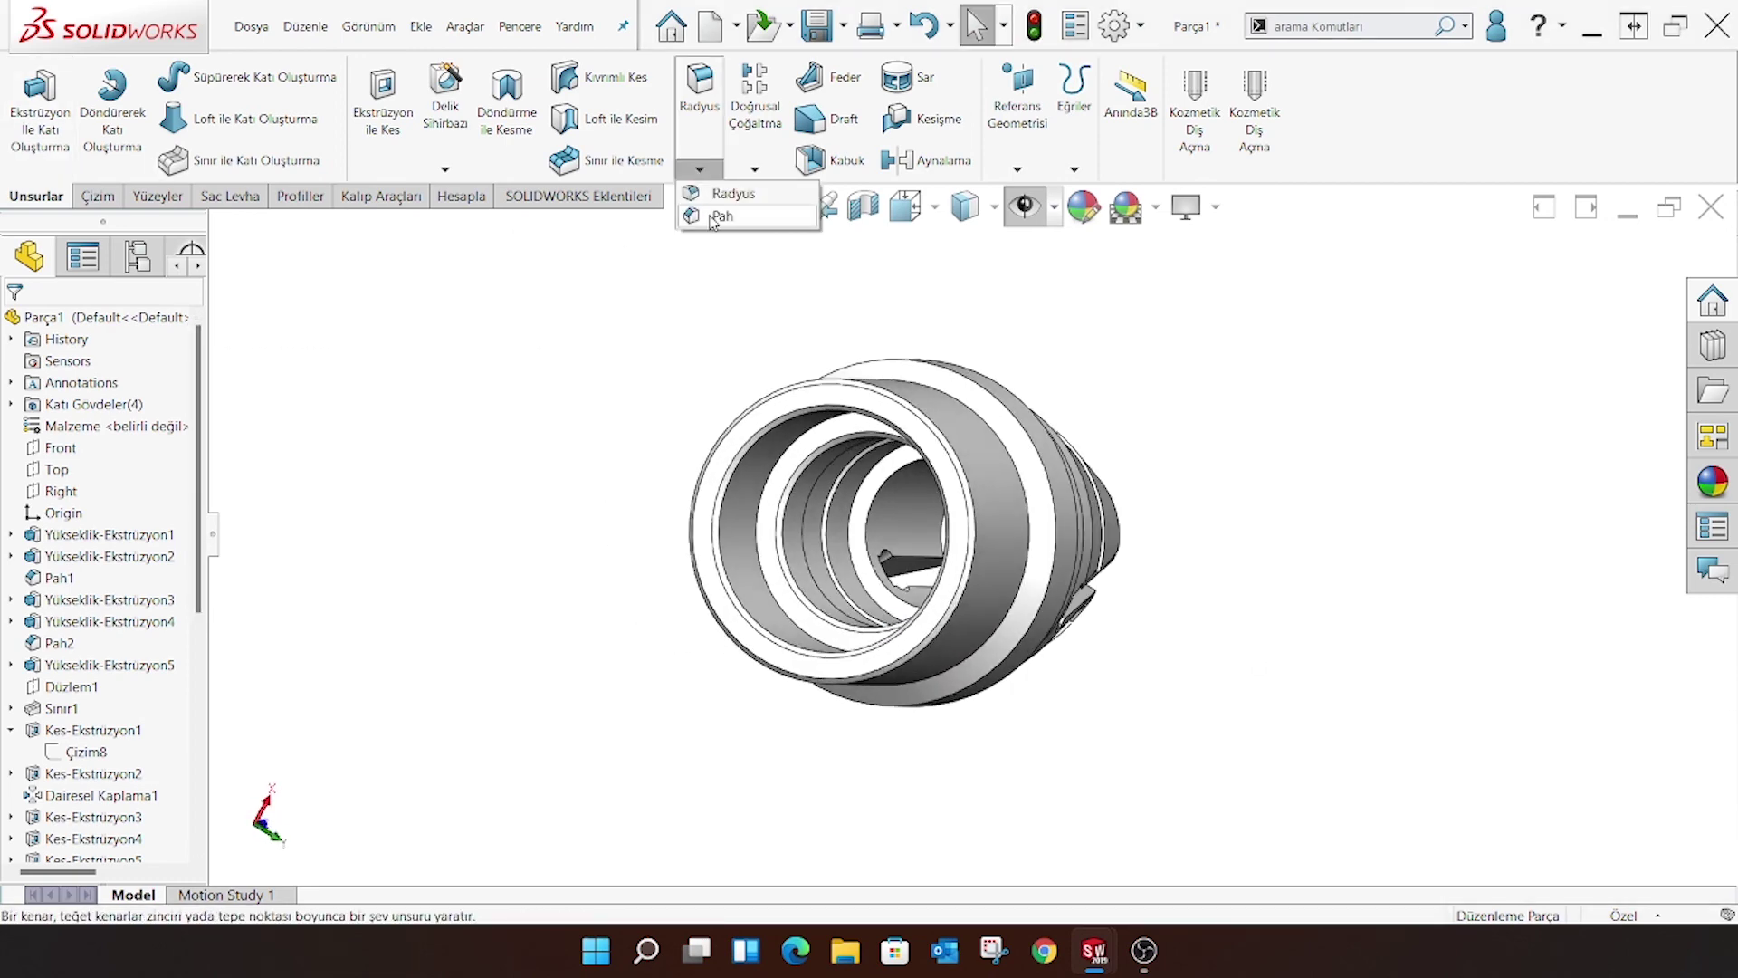
click(720, 210)
click(875, 501)
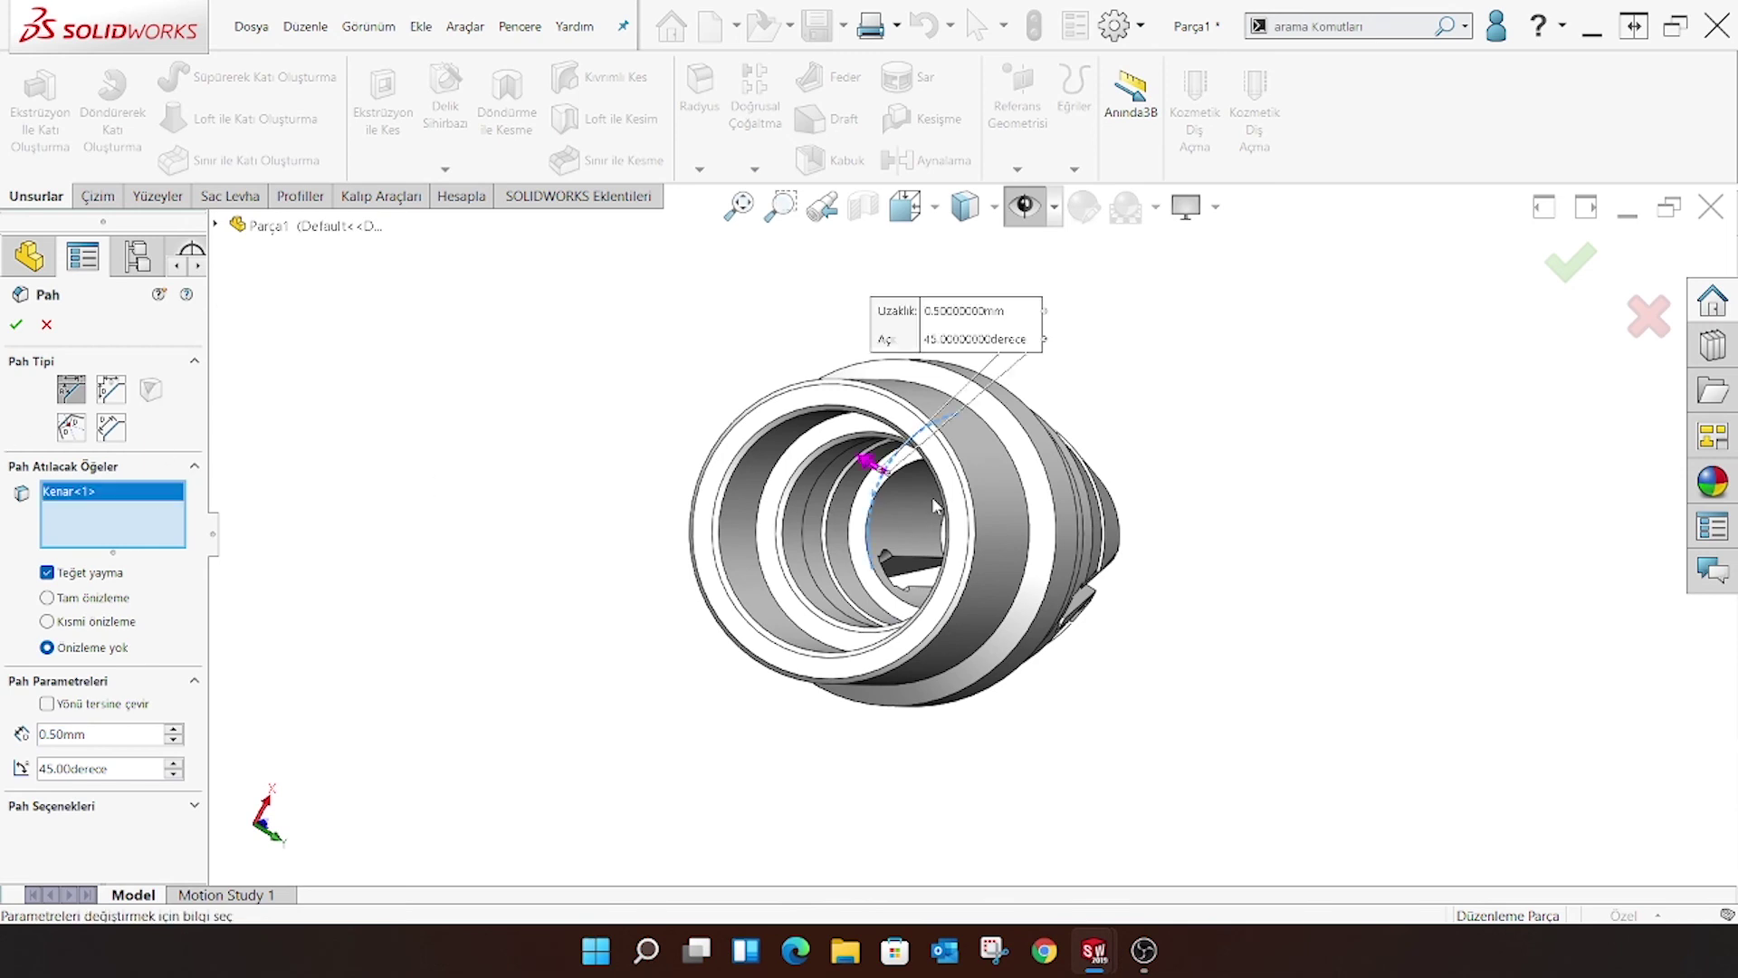
click(873, 514)
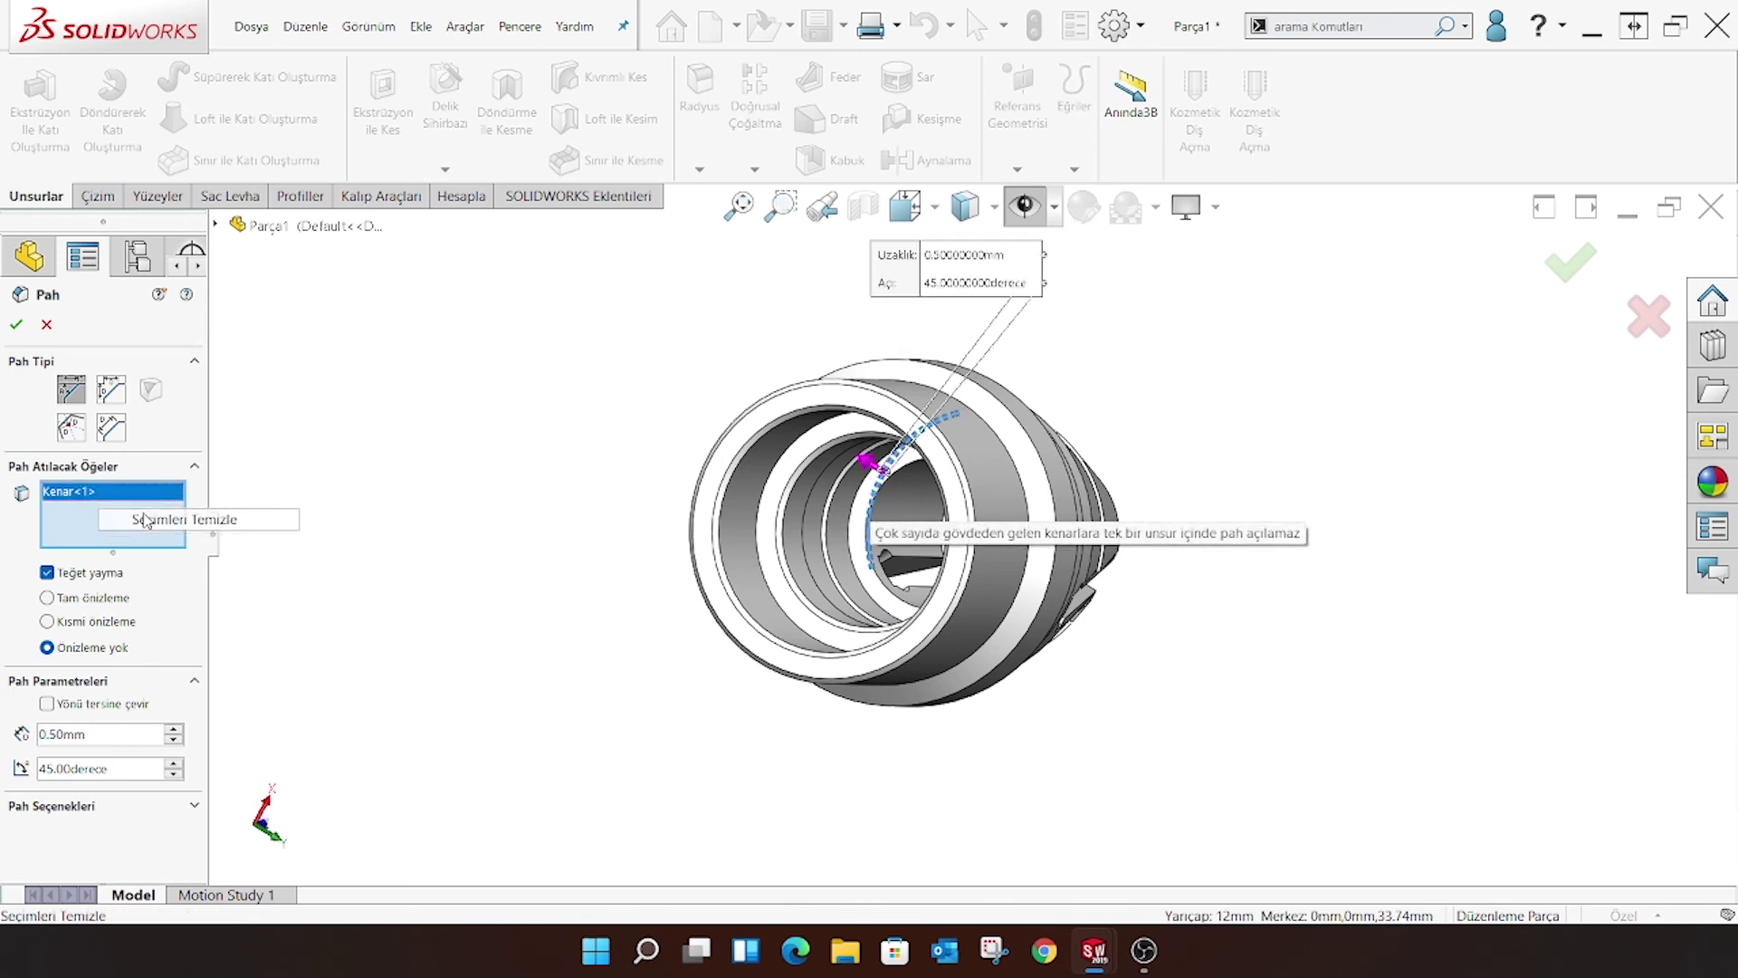
click(867, 516)
click(883, 496)
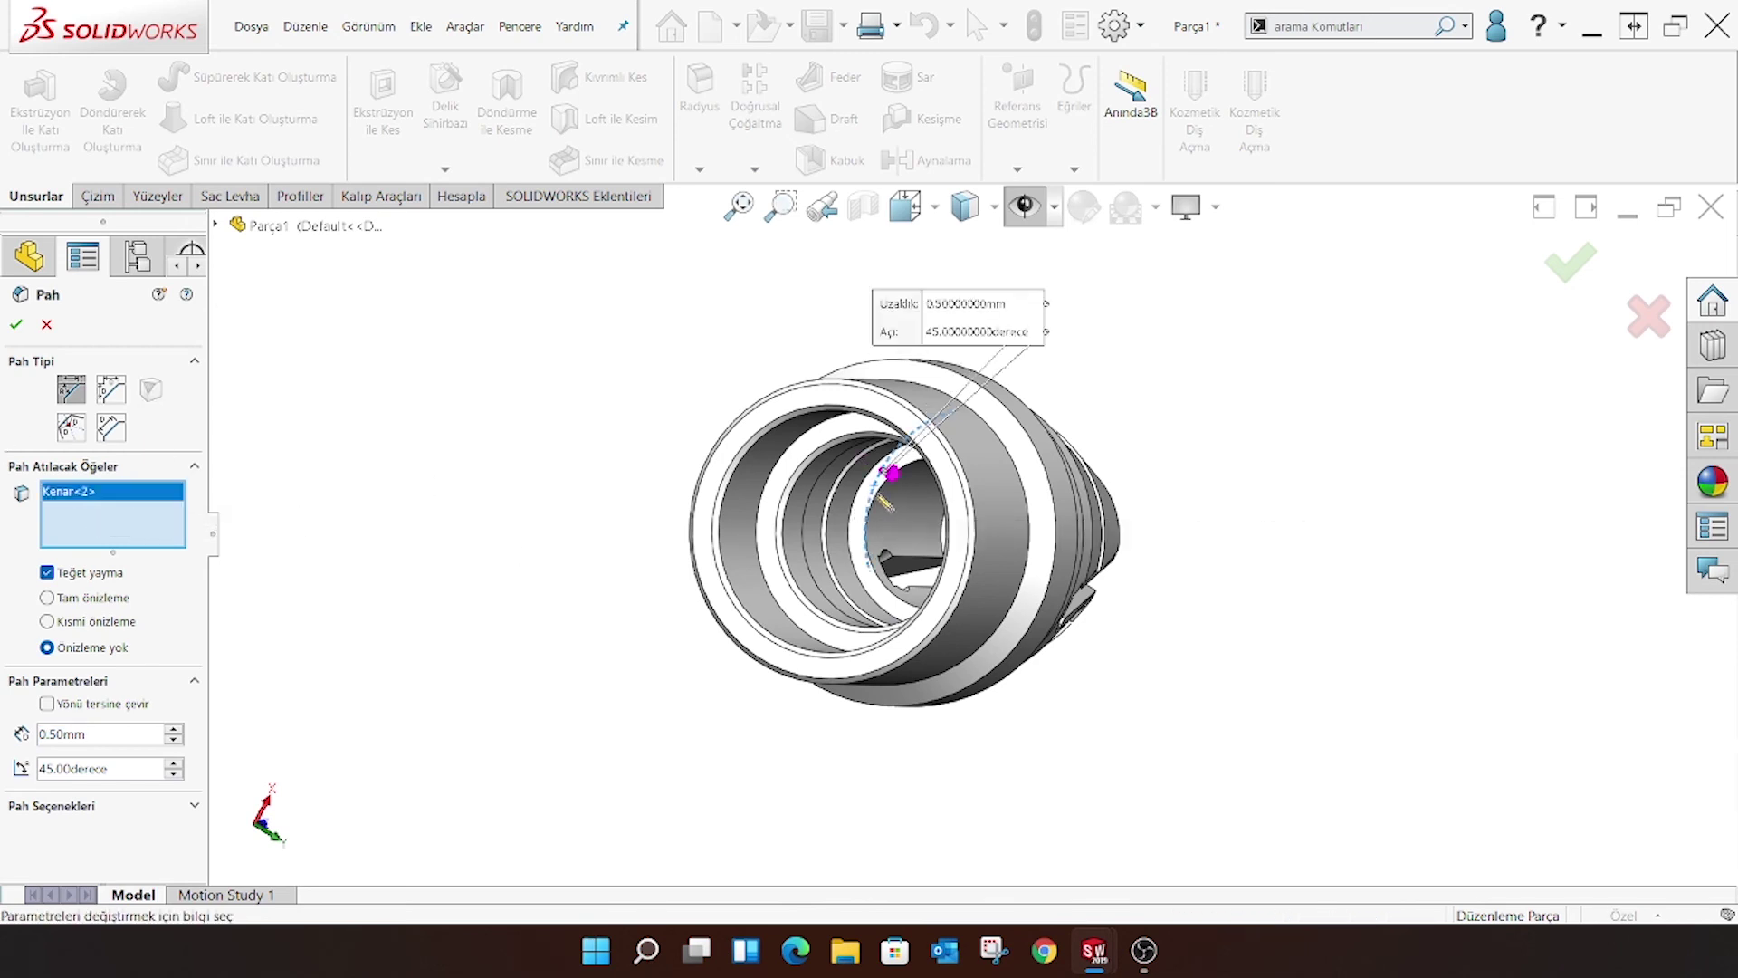
right_click(118, 554)
click(181, 546)
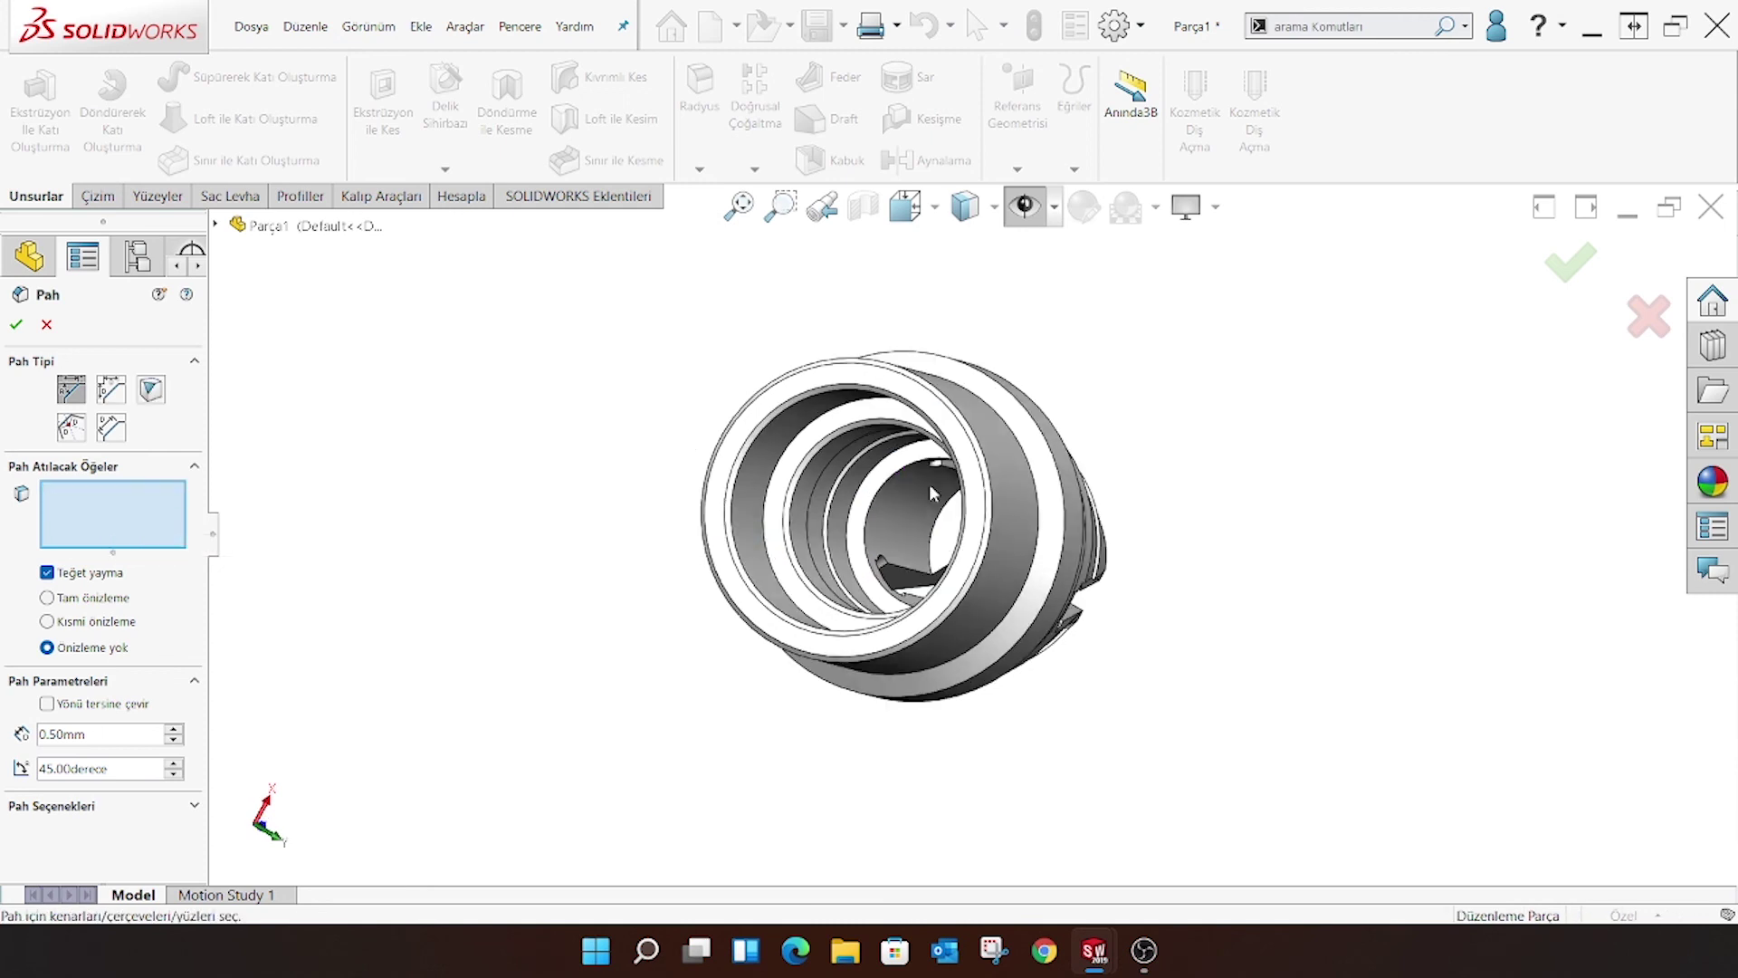
scroll(908, 477, down, 2)
click(896, 462)
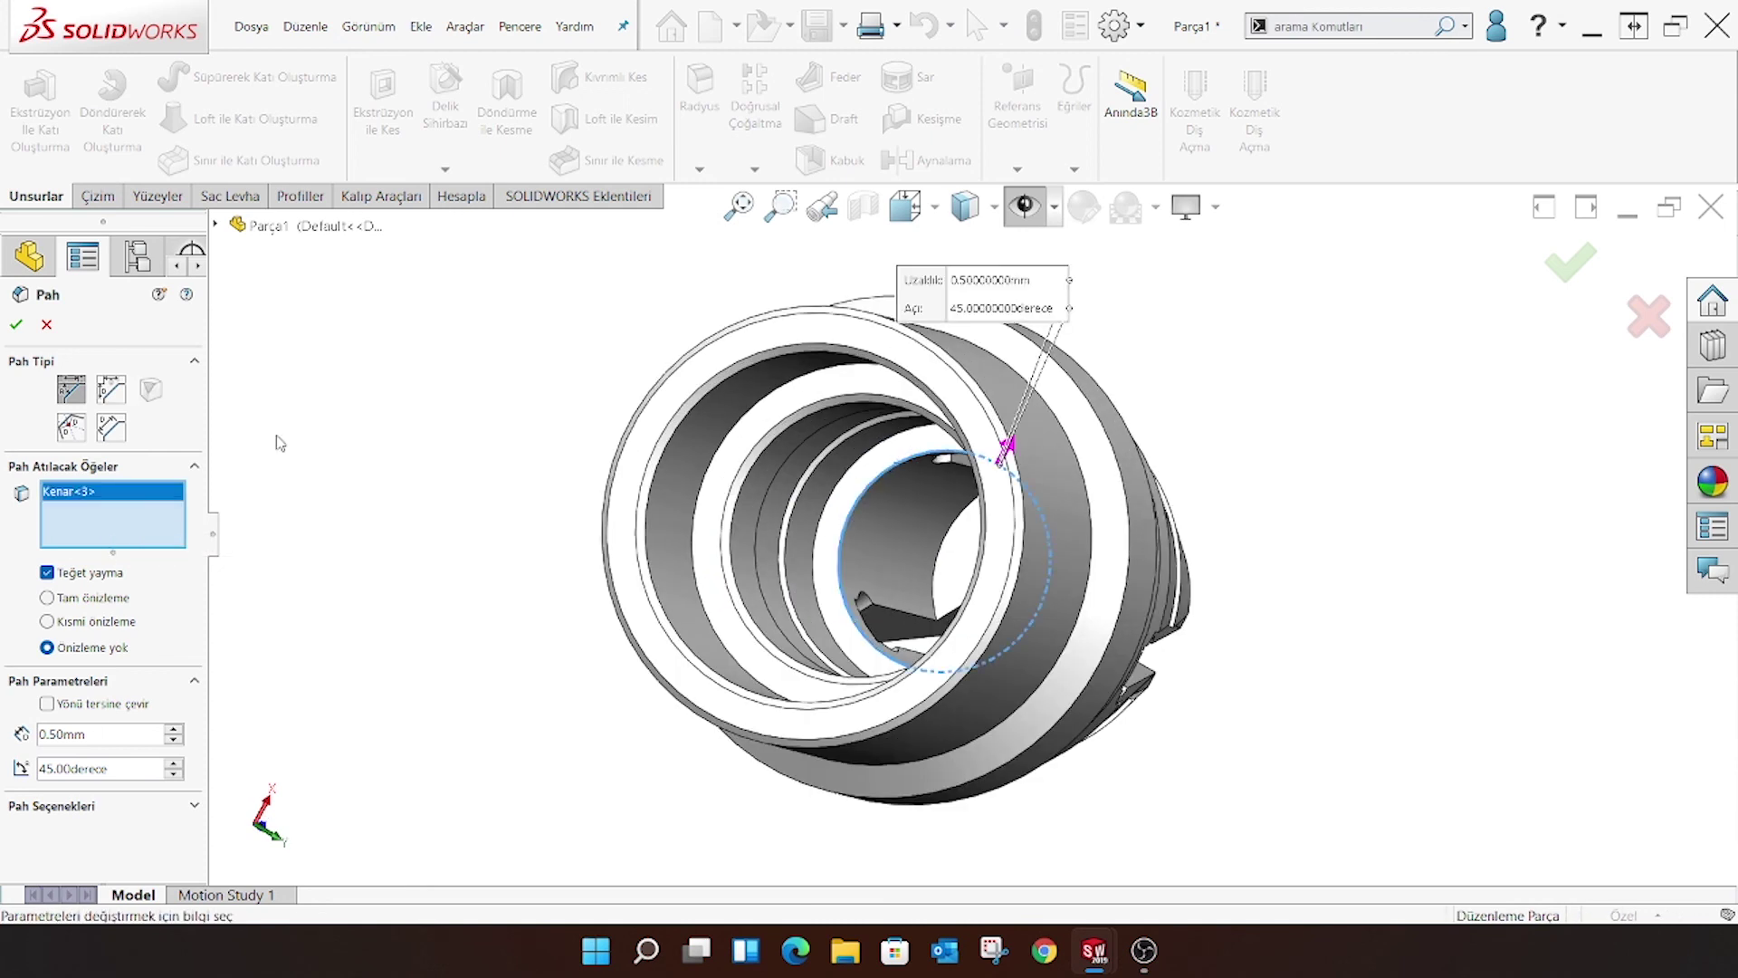
click(16, 324)
mouse_move(344, 299)
middle_down()
mouse_move(458, 210)
mouse_move(1130, 271)
middle_up()
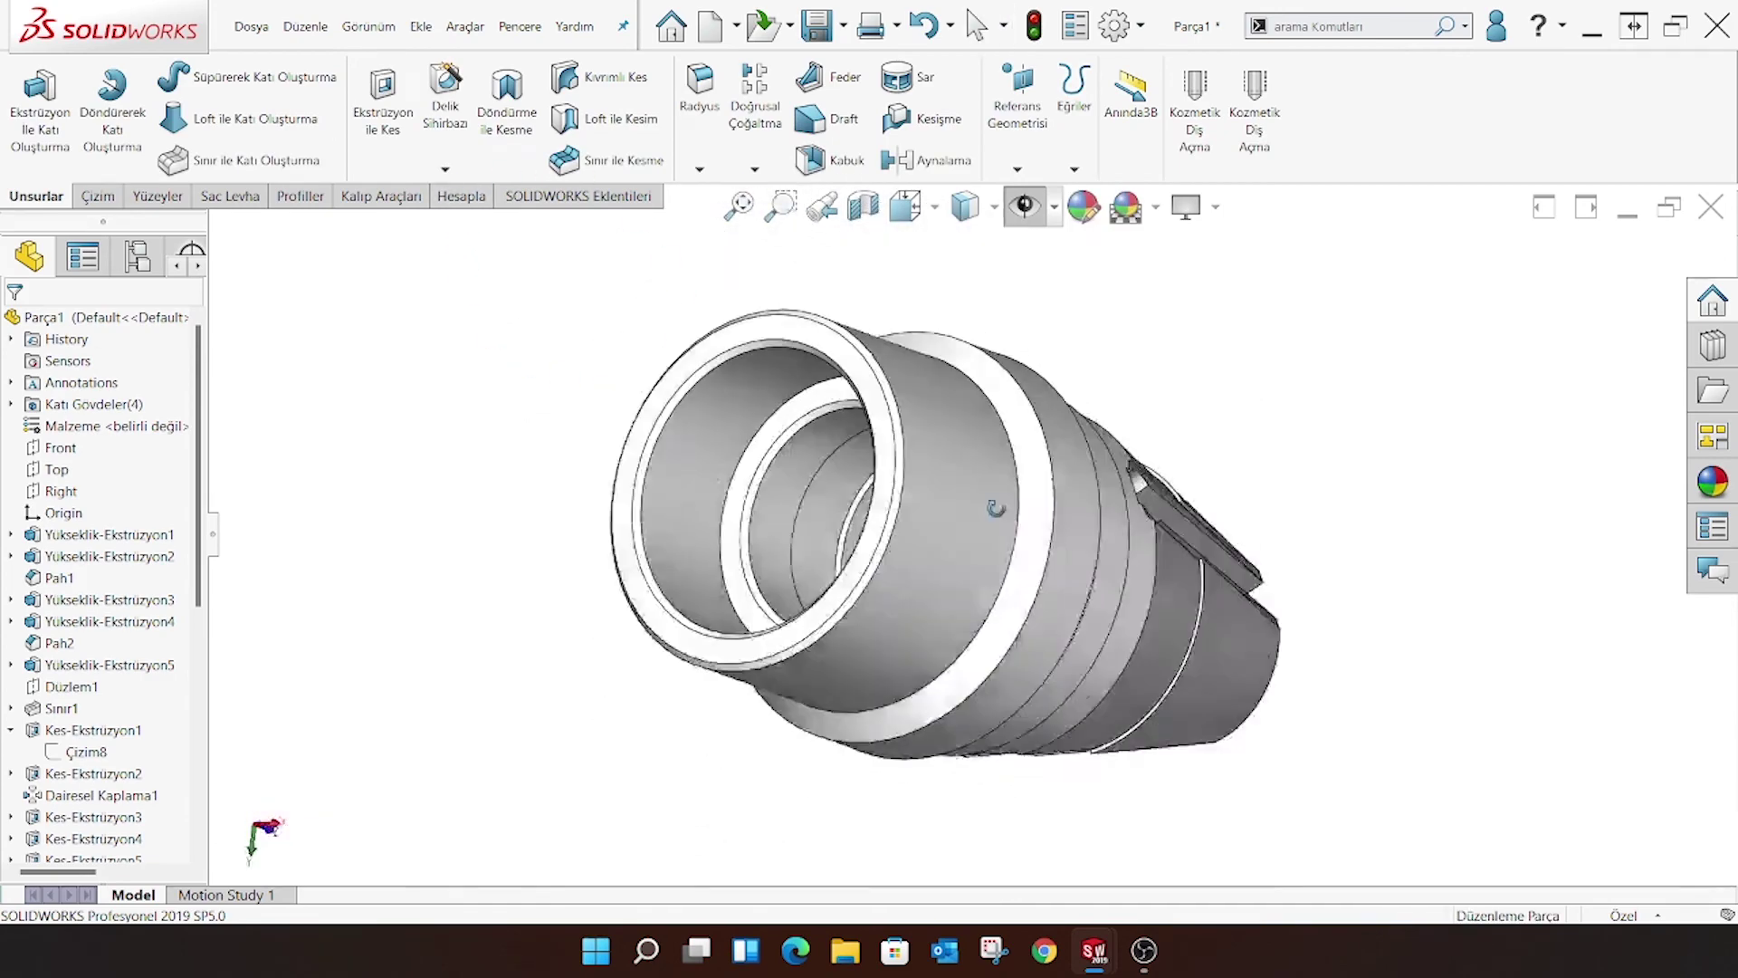
Apply a darker gray swatch from the gray tone palette to the collet and confirm
click(1084, 207)
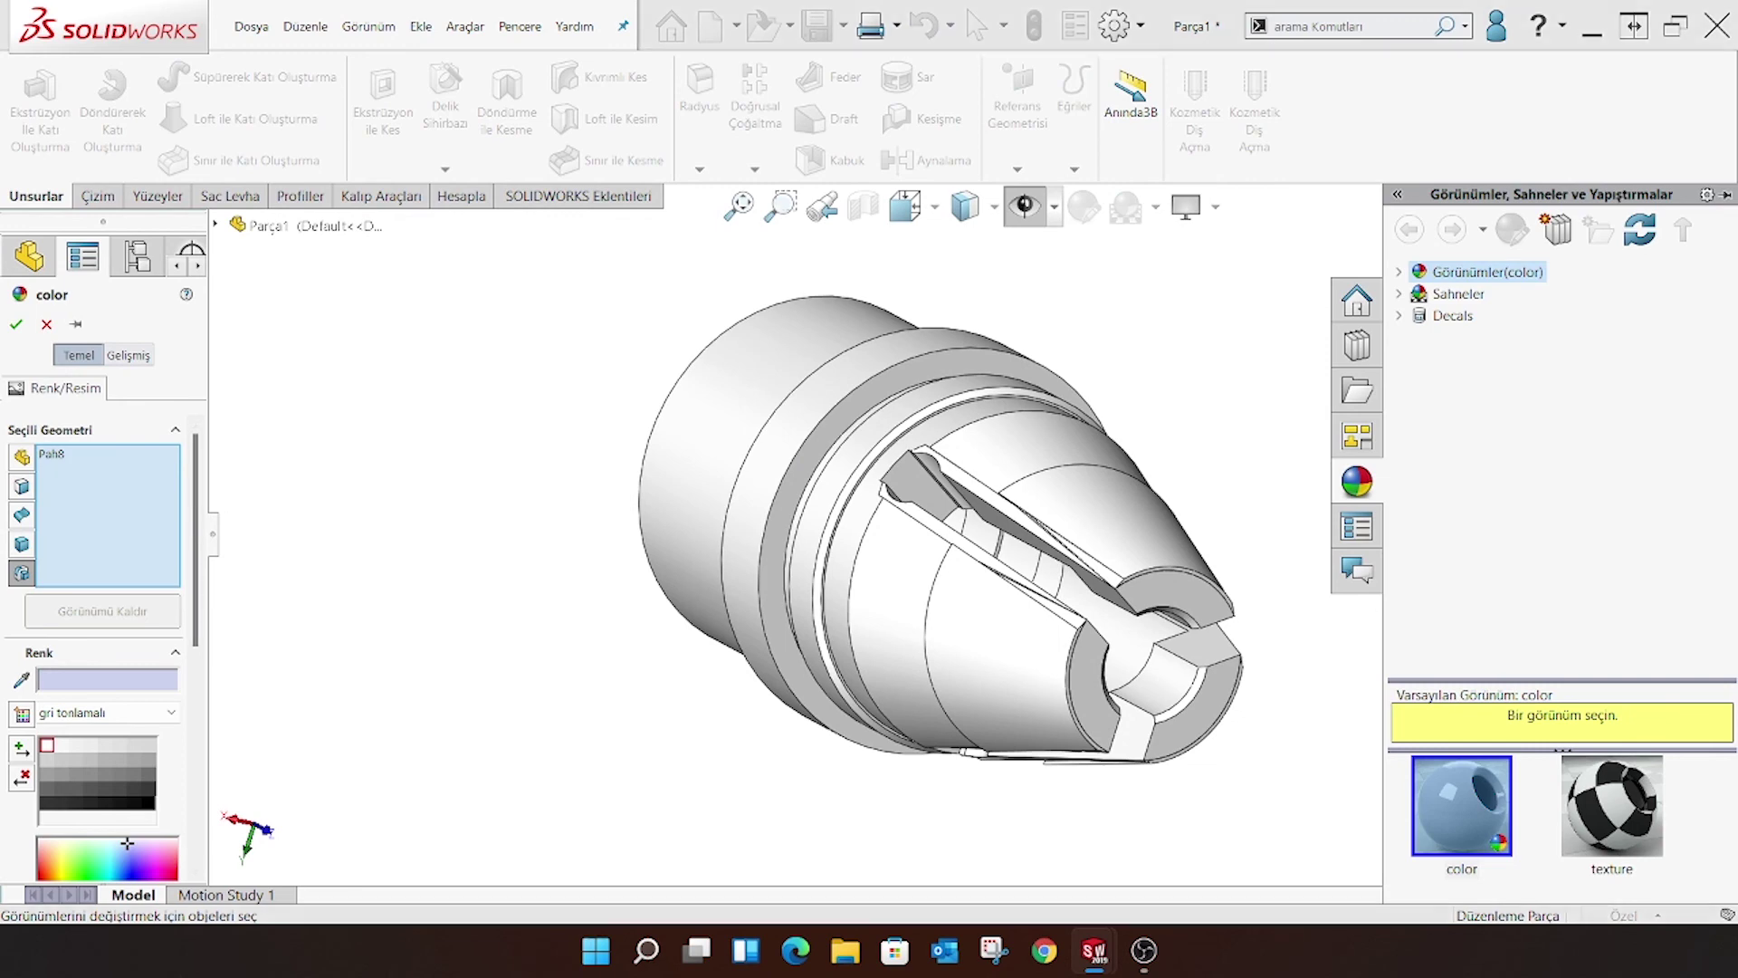
mouse_move(1075, 618)
middle_down()
mouse_move(1168, 660)
mouse_move(1165, 770)
mouse_move(1067, 710)
mouse_move(993, 602)
mouse_move(1086, 745)
mouse_move(996, 760)
middle_up()
scroll(169, 785, down, 3)
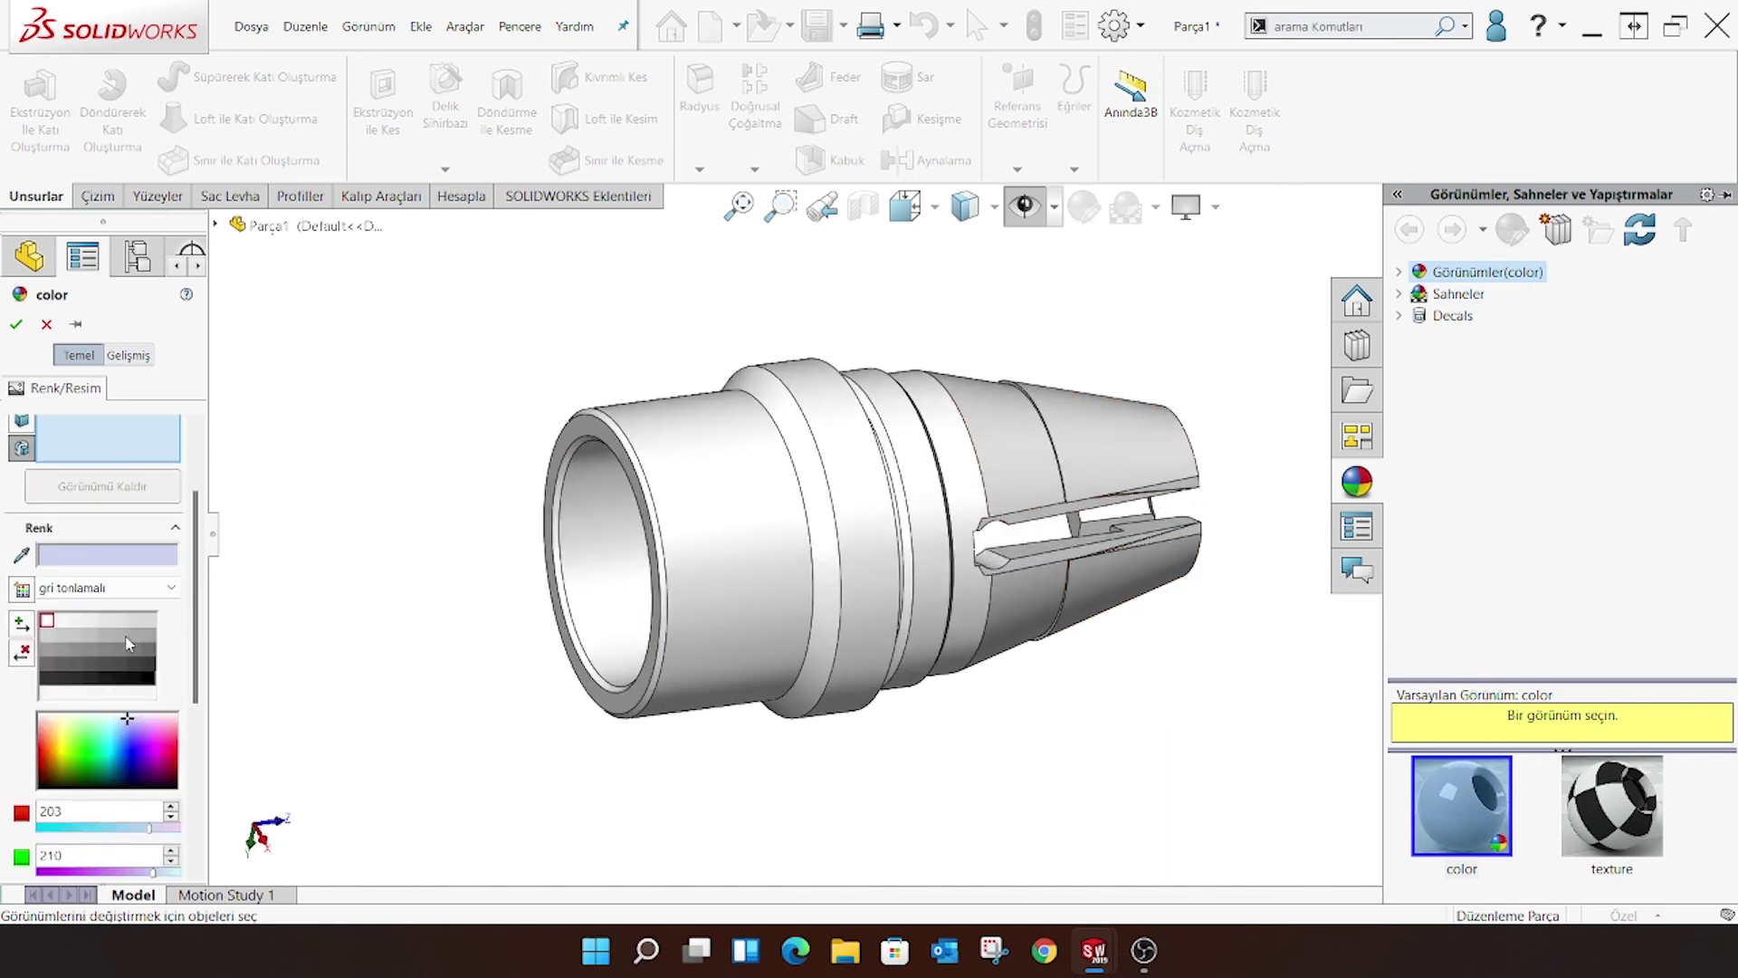
click(129, 643)
click(136, 650)
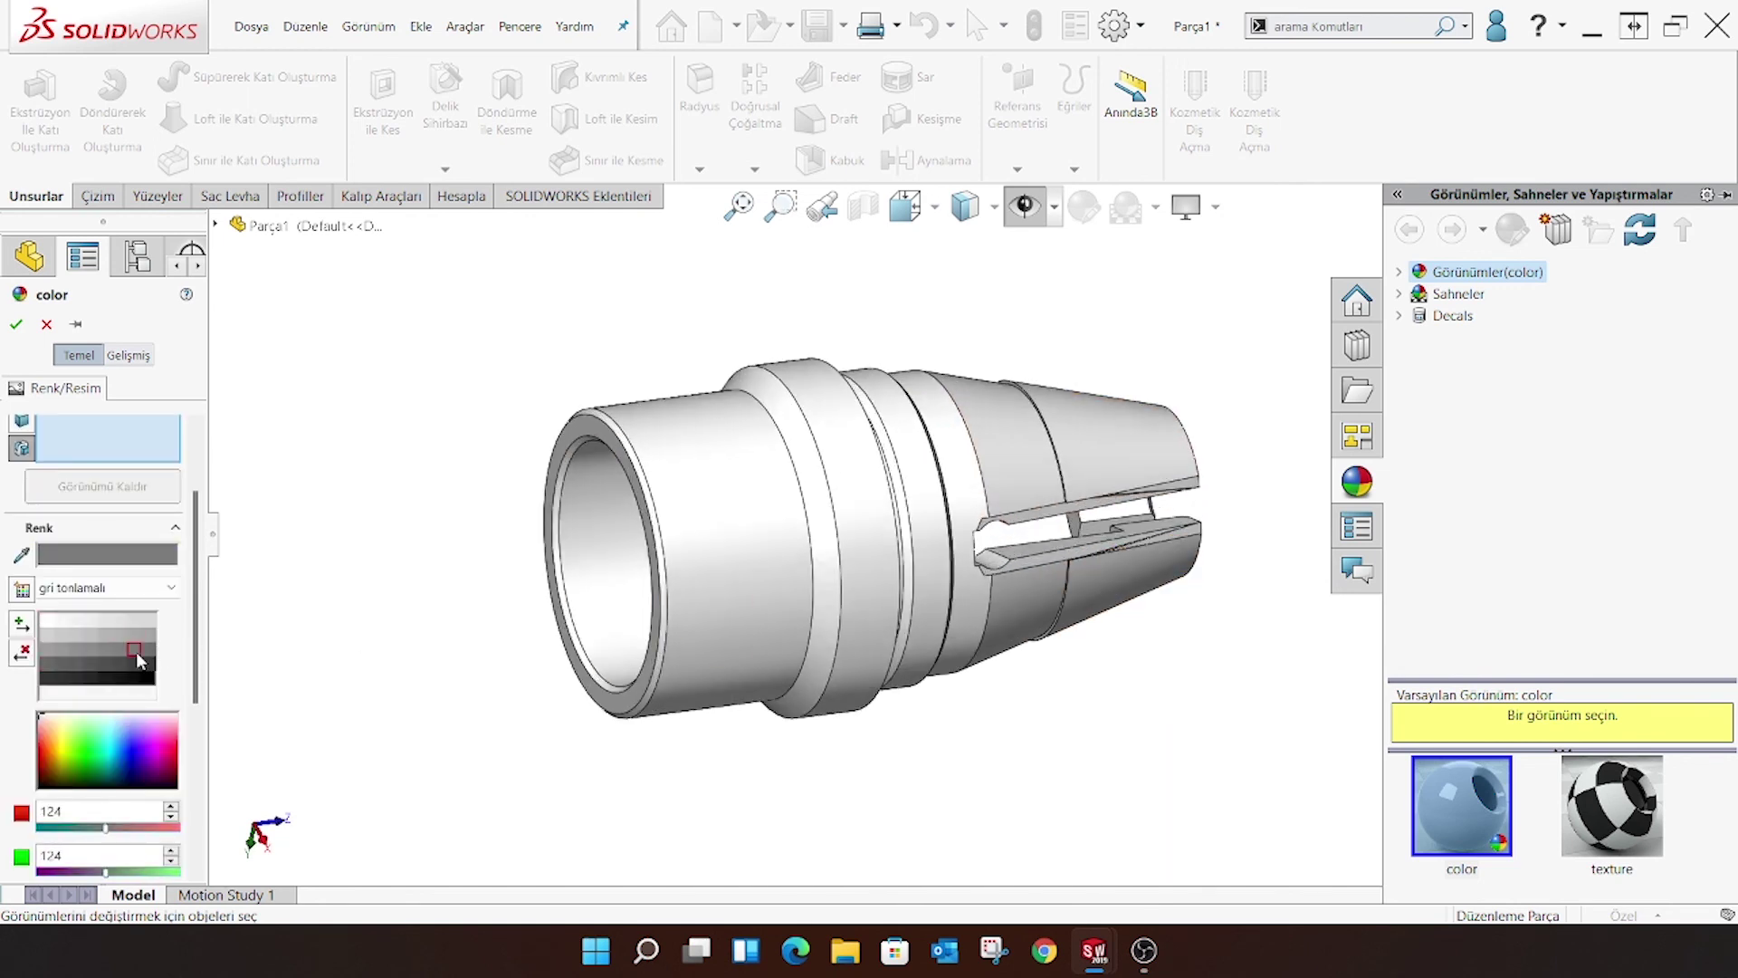
click(135, 658)
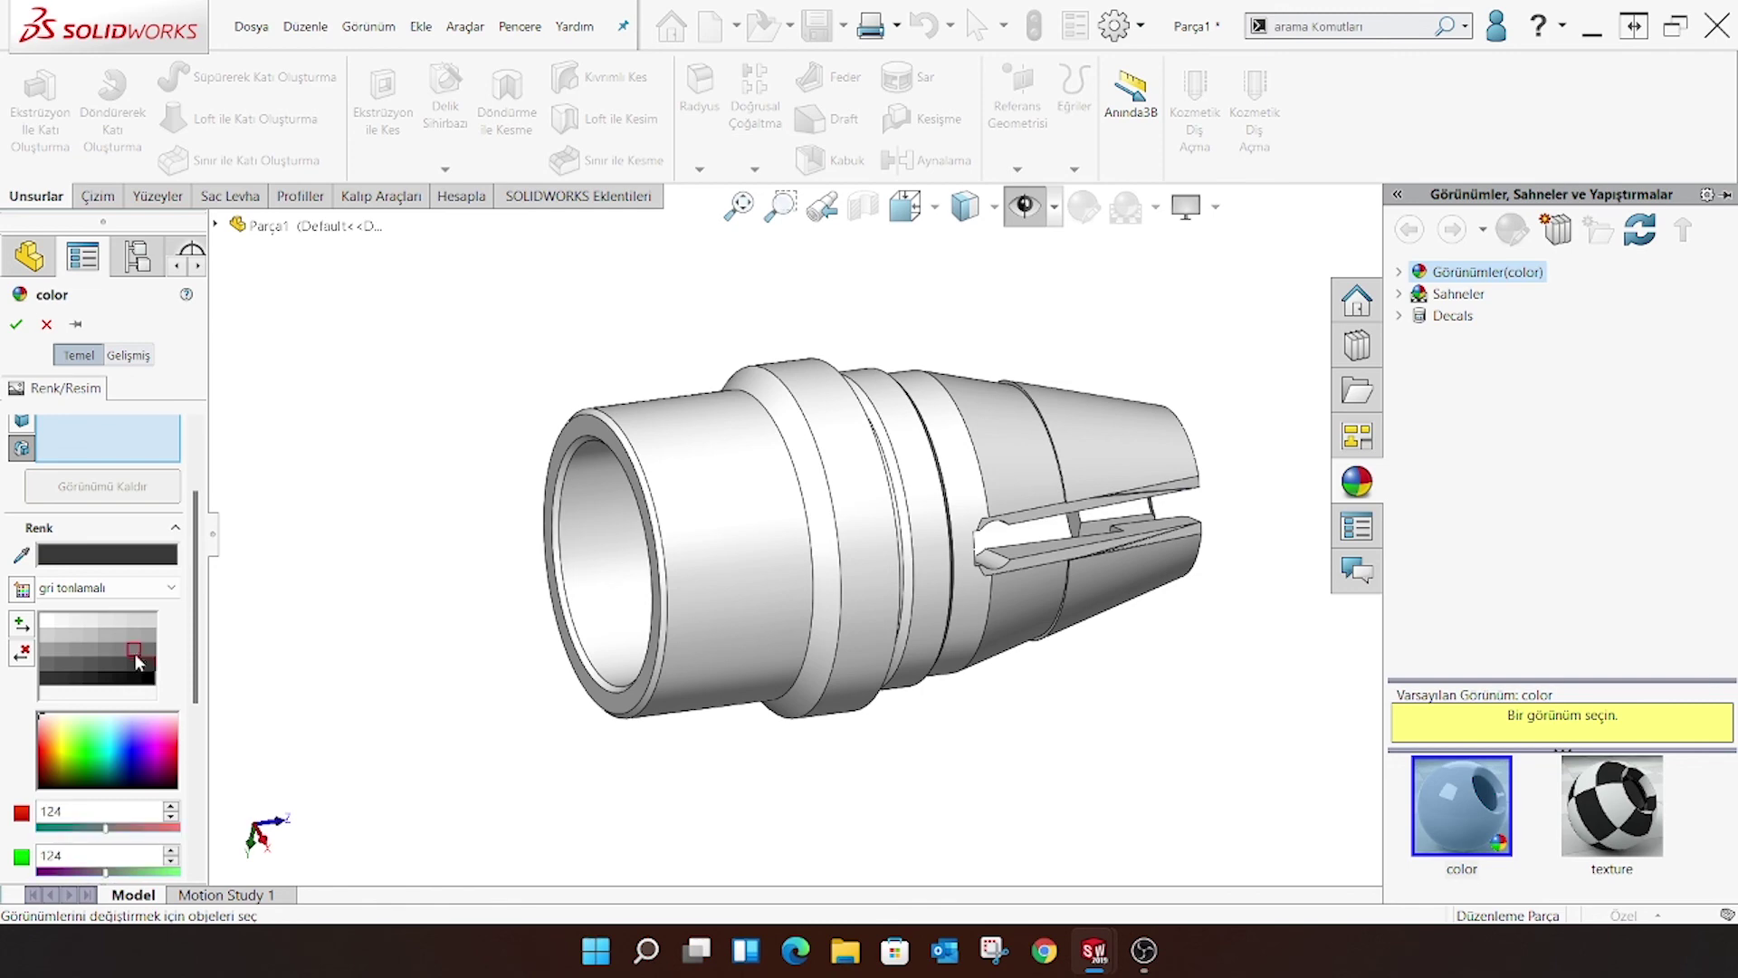
click(14, 323)
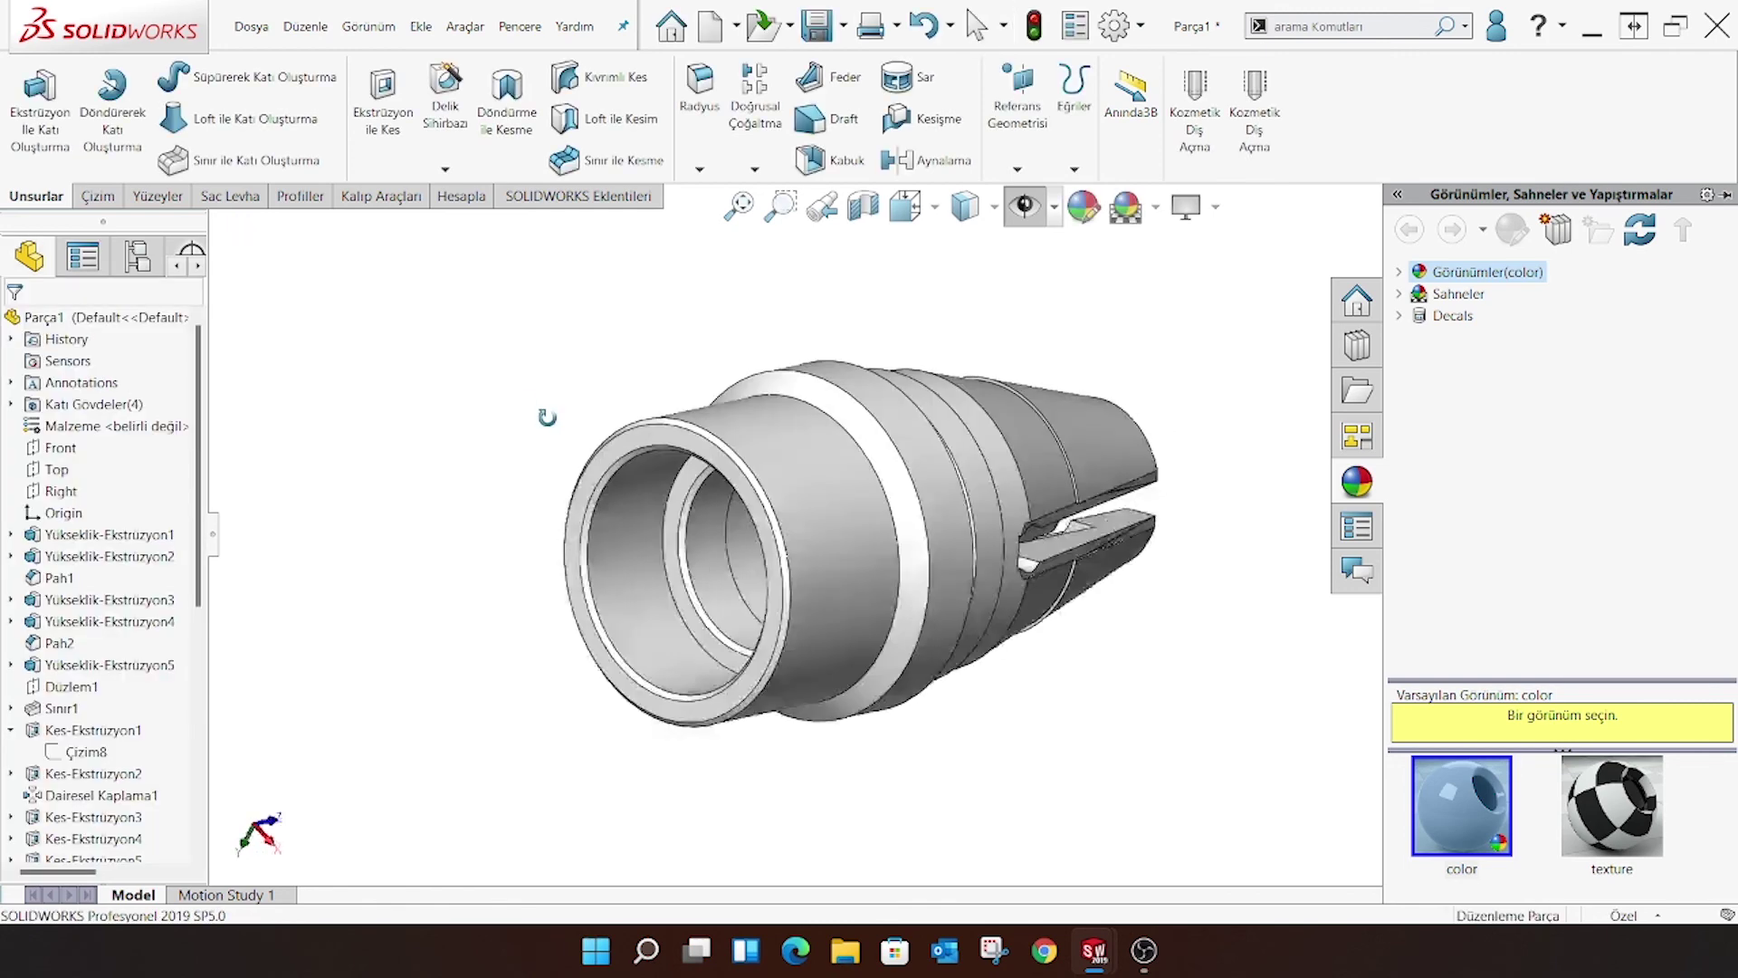
Reapply a medium gray appearance to the whole part, Parça1.SLDPRT
mouse_move(507, 420)
middle_down()
mouse_move(881, 497)
mouse_move(133, 658)
middle_up()
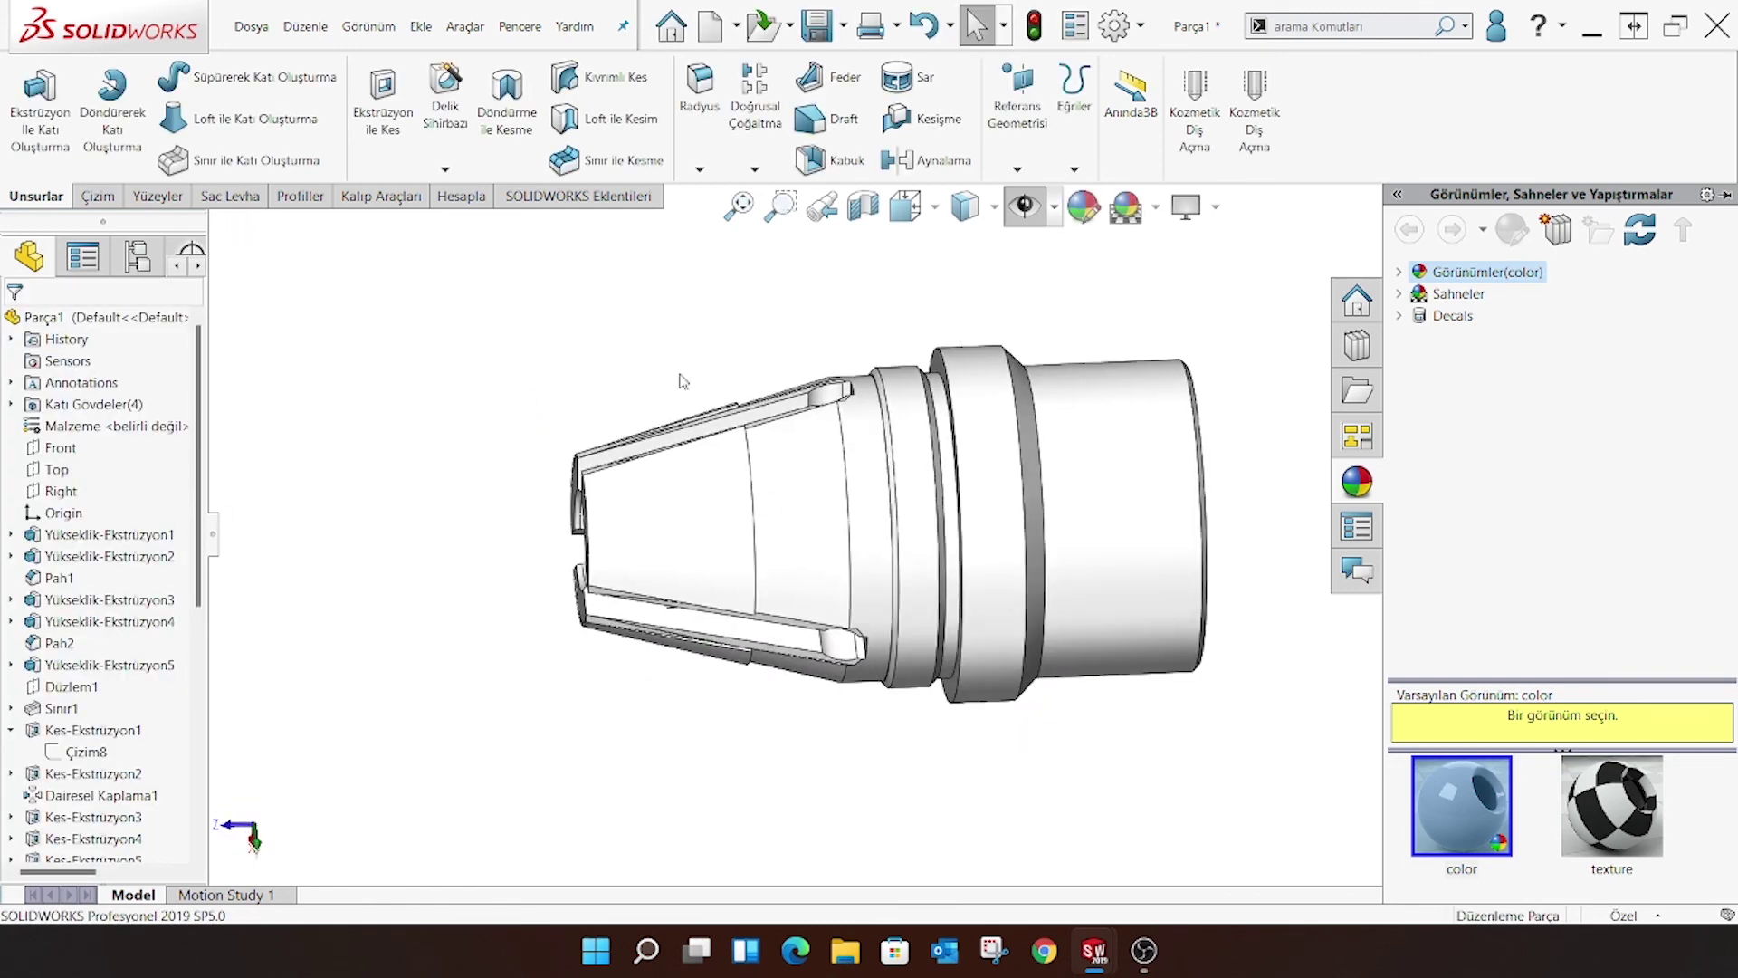
click(1082, 206)
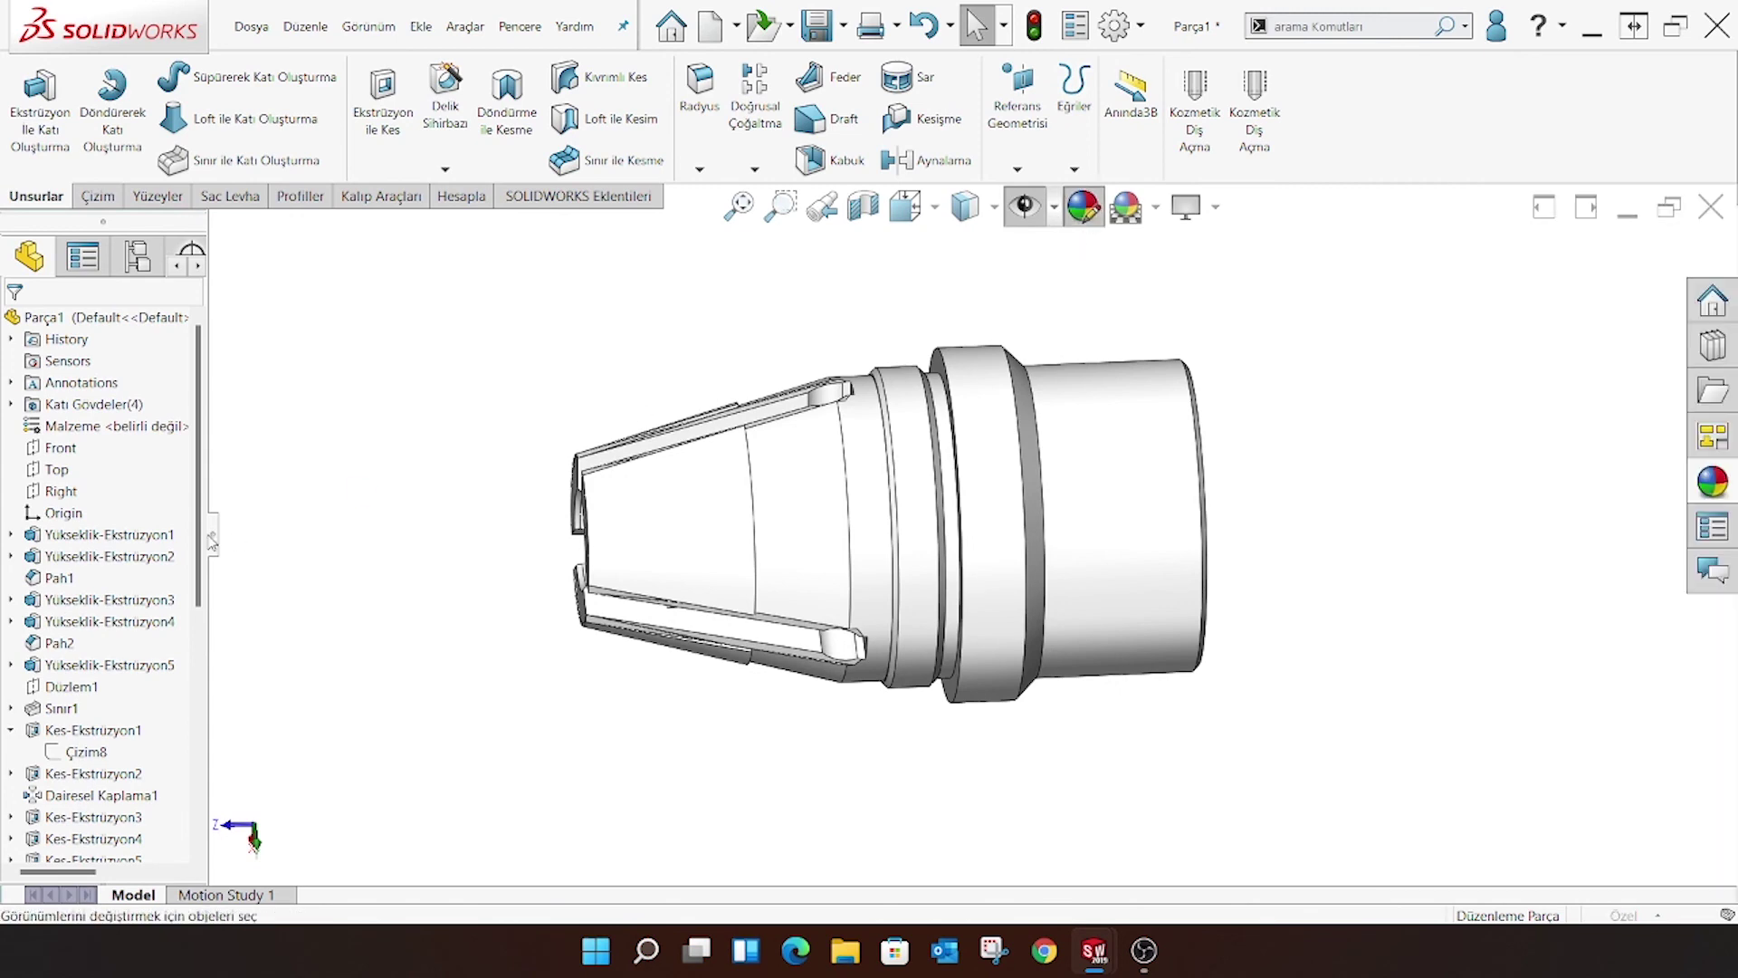
click(134, 776)
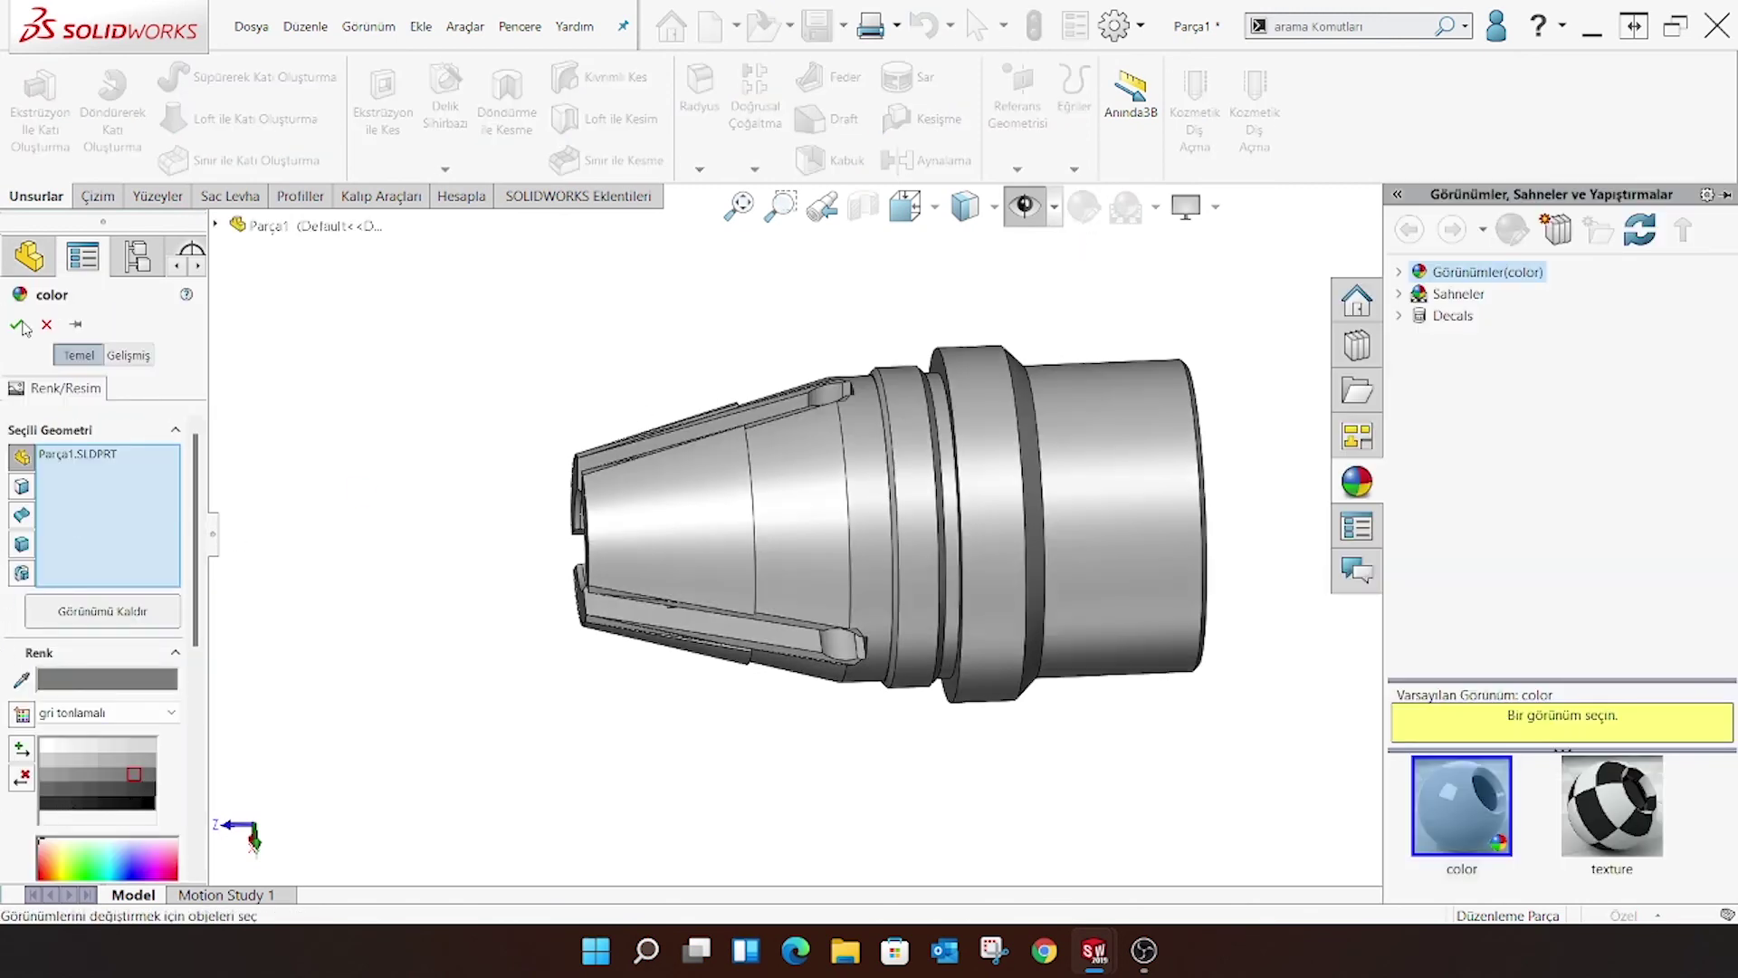